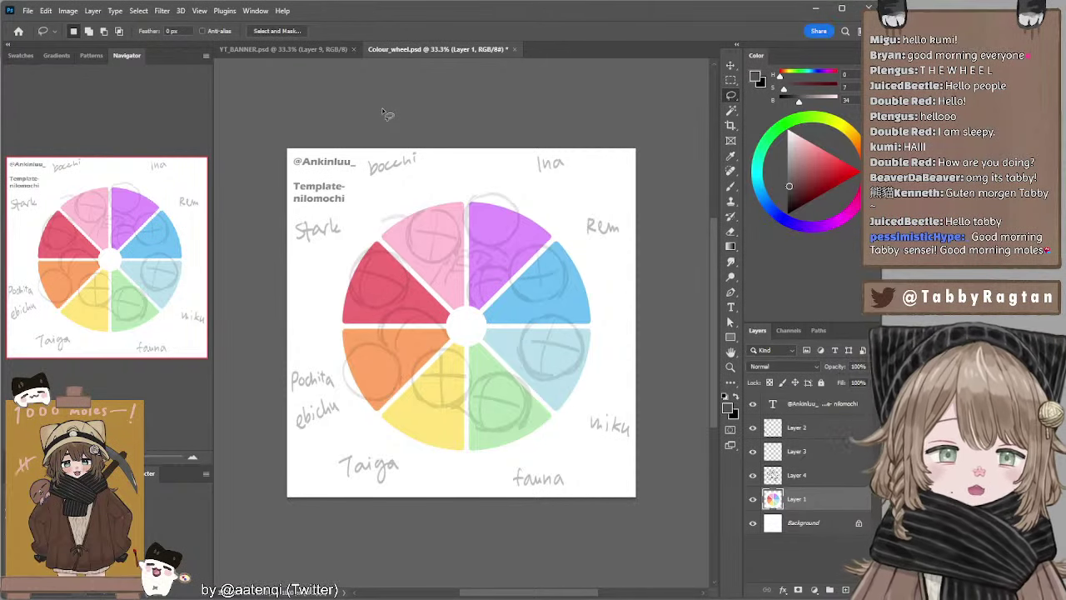
# Fade the color wheel by lowering Layer 1's opacity to about 20%.
pyautogui.moveTo(559, 124); pyautogui.dragTo(532, 104)
pyautogui.moveTo(543, 166)
pyautogui.mouseDown()
pyautogui.moveTo(546, 144)
pyautogui.moveTo(517, 150)
pyautogui.moveTo(534, 150)
pyautogui.moveTo(544, 172)
pyautogui.mouseUp()
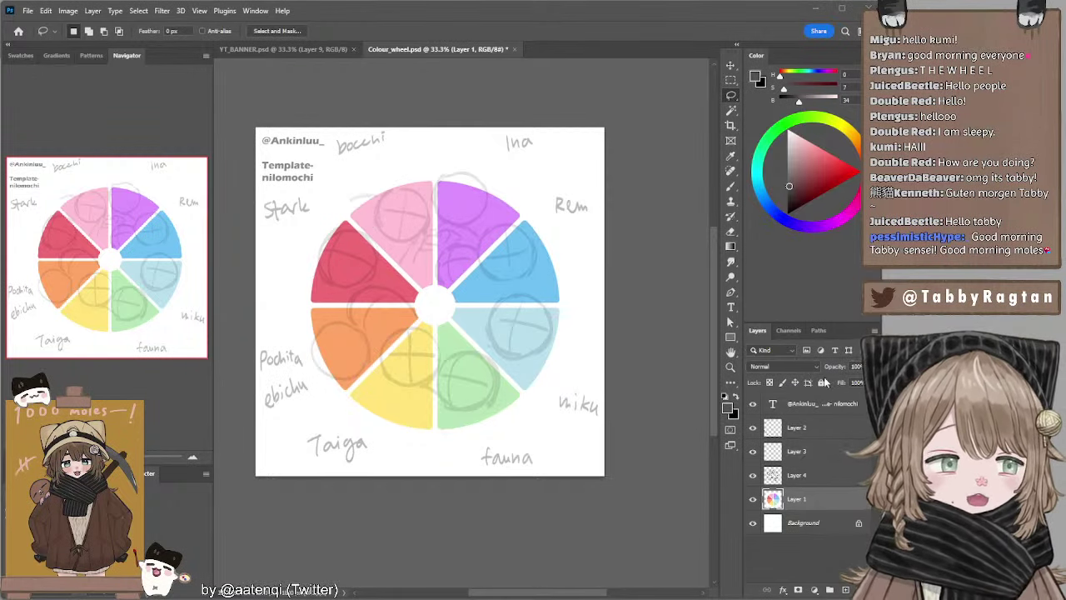
pyautogui.press('1')
pyautogui.press('8')
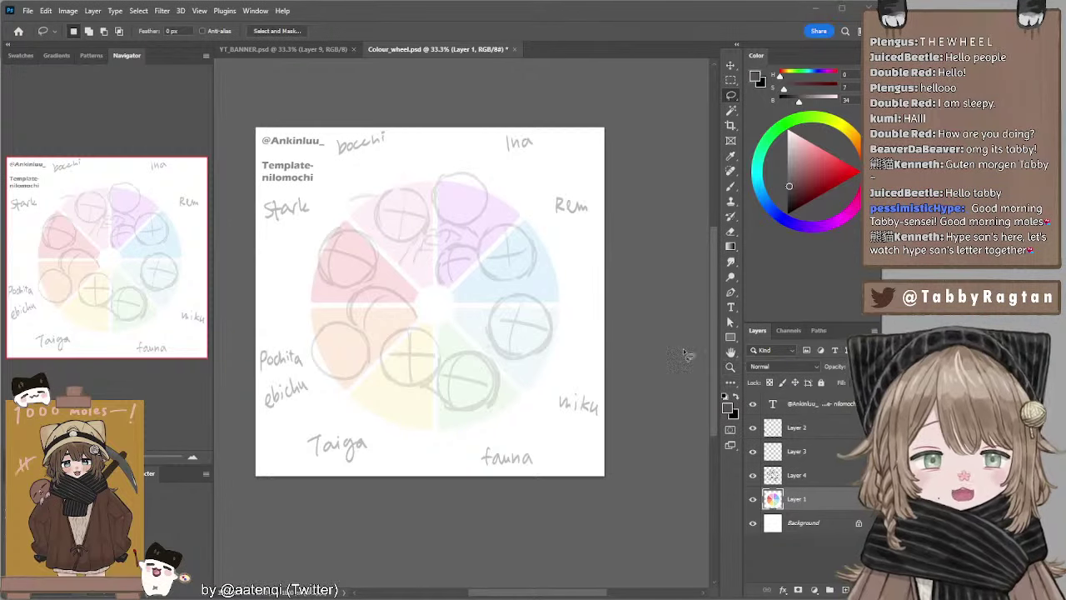
# Add a new empty layer directly above the sketch on Layer 4.
pyautogui.click(793, 476)
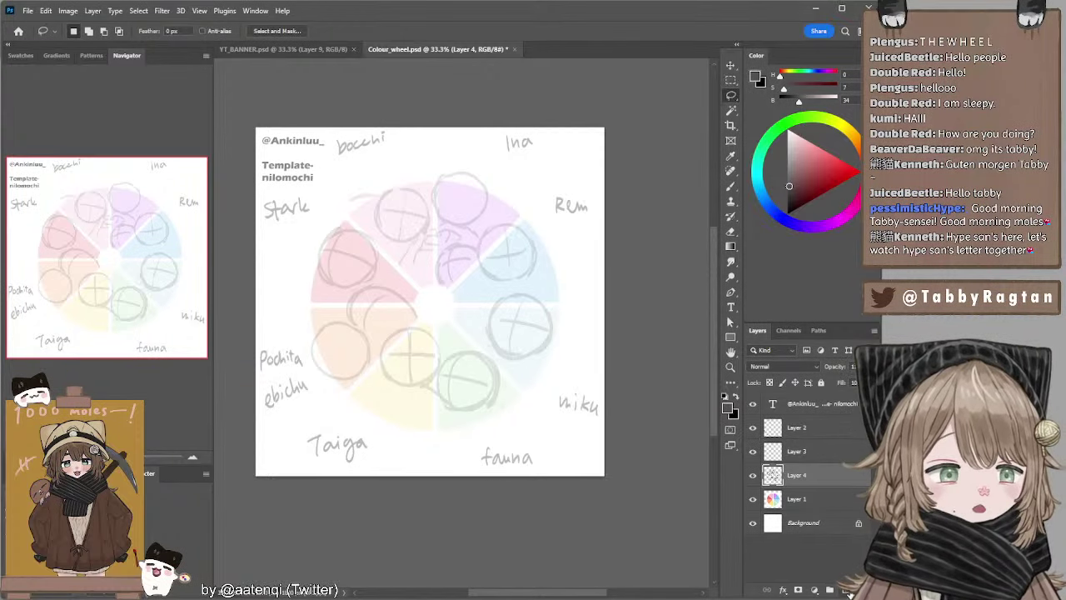
pyautogui.hotkey('ctrl', 'shift', 'alt', 'n')
pyautogui.click(774, 499)
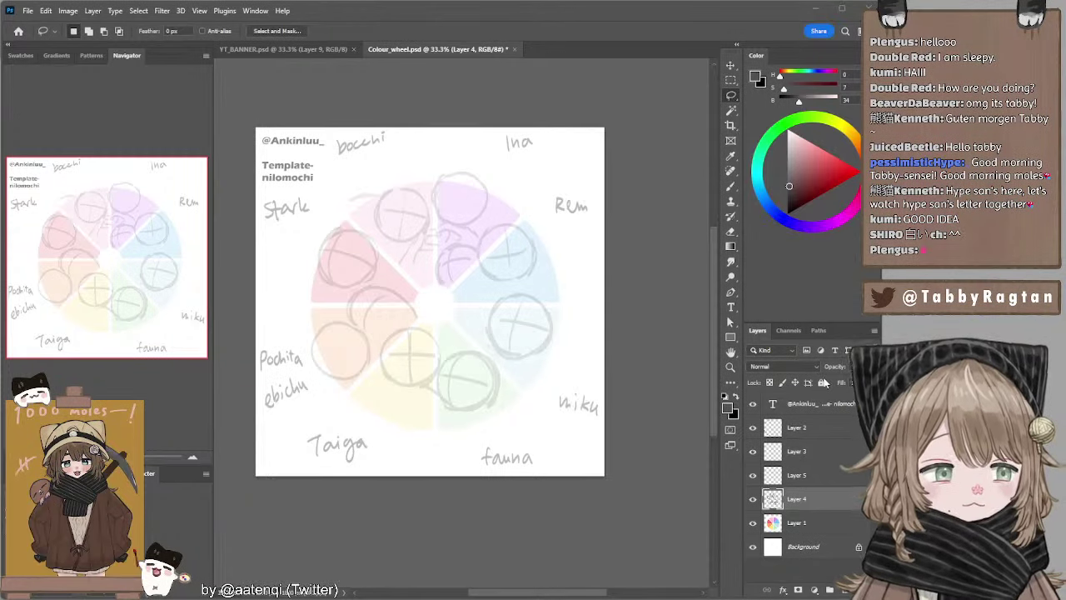
# Restore the opacity of the color wheel on Layer 1 to 100%.
pyautogui.click(796, 523)
pyautogui.keyDown('shift'); pyautogui.click(798, 501); pyautogui.keyUp('shift')
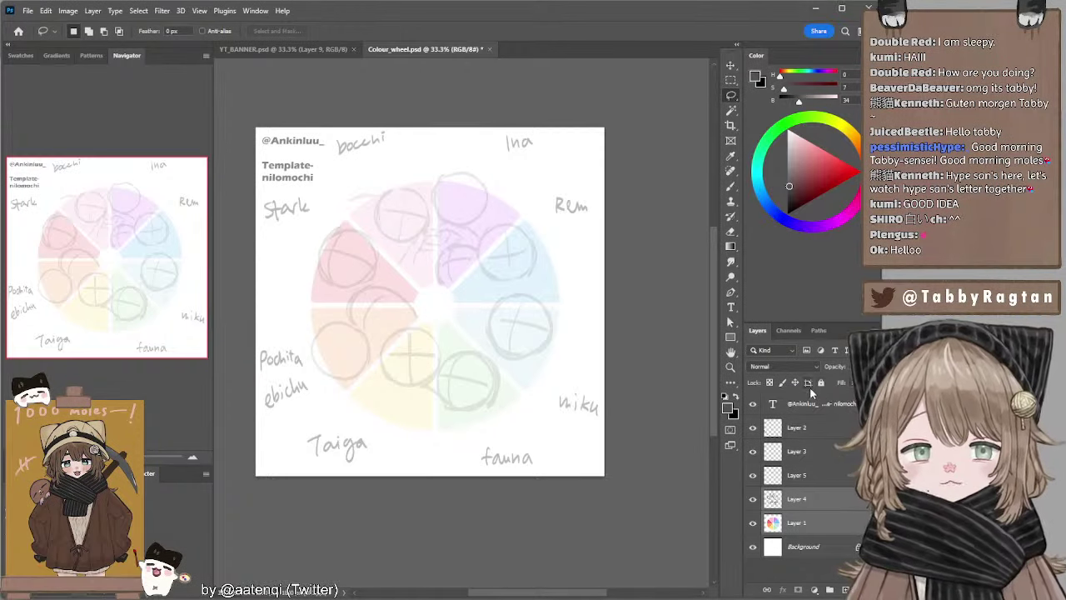
pyautogui.click(793, 521)
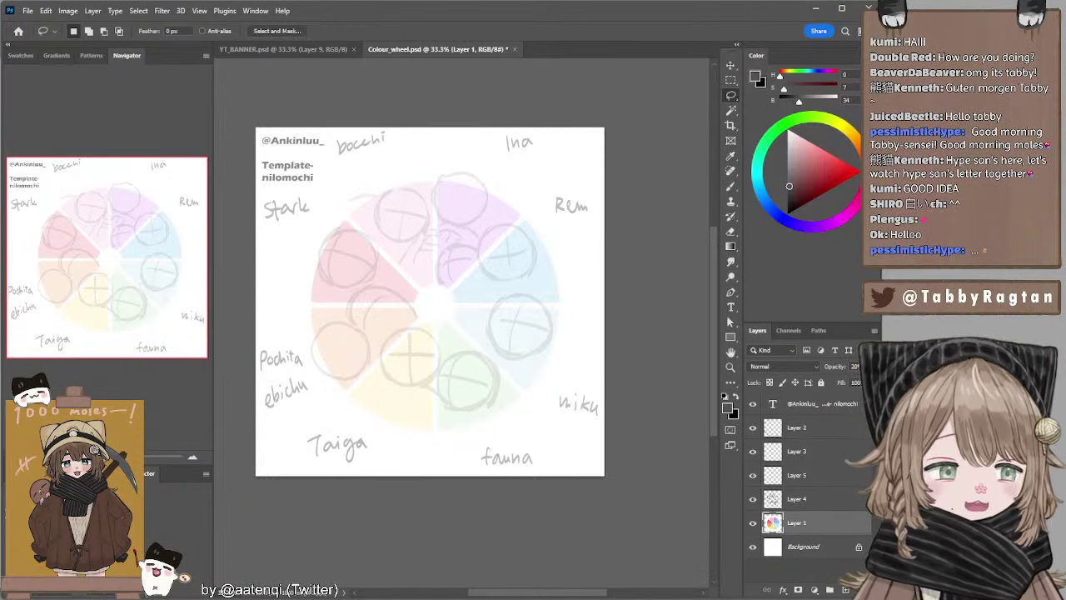
pyautogui.press('0')
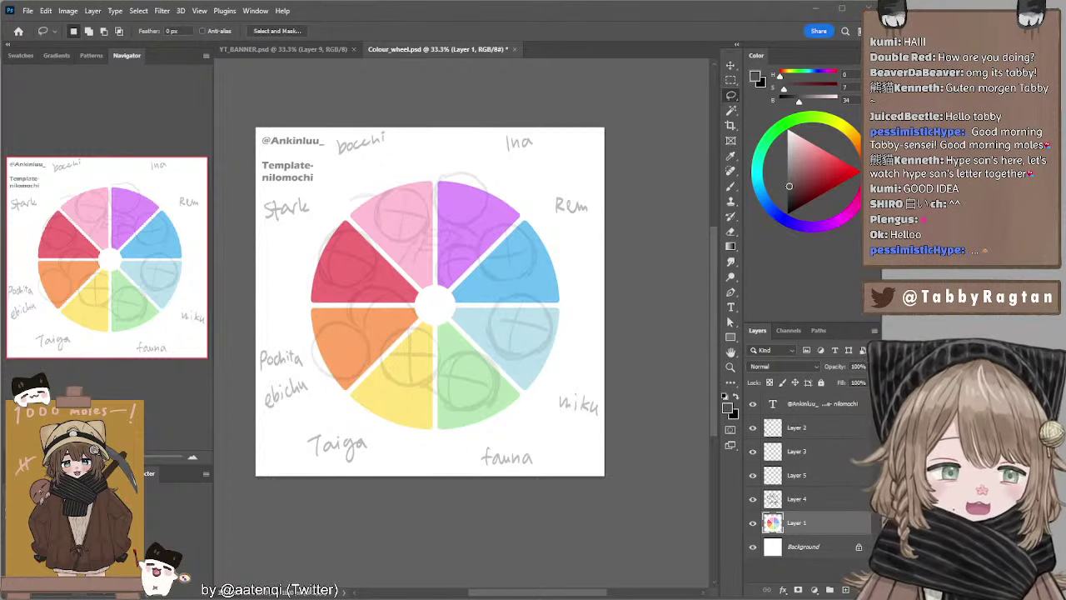
# Examine the sketched head circles and handwritten name labels around the color wheel, up close and as a whole.
pyautogui.click(191, 455)
pyautogui.moveTo(351, 345); pyautogui.dragTo(416, 403)
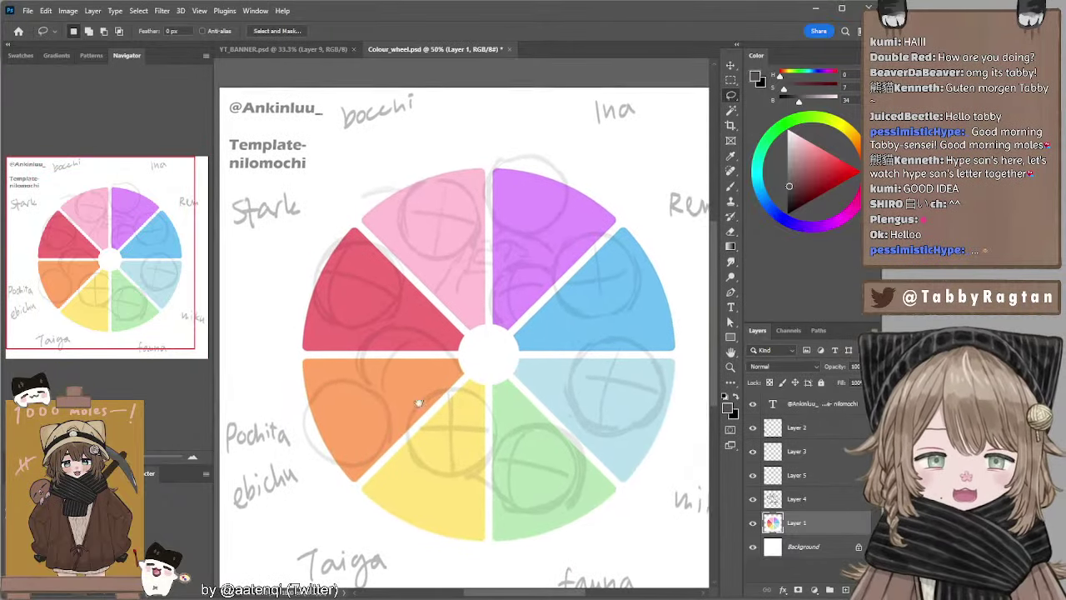
pyautogui.hotkey('ctrl', '-')
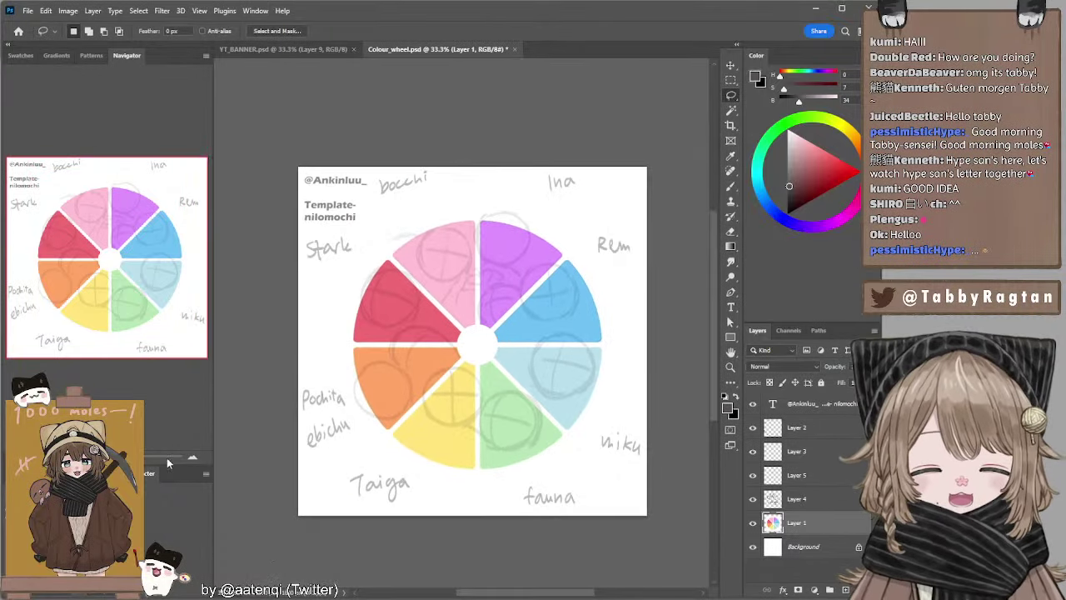
pyautogui.click(191, 458)
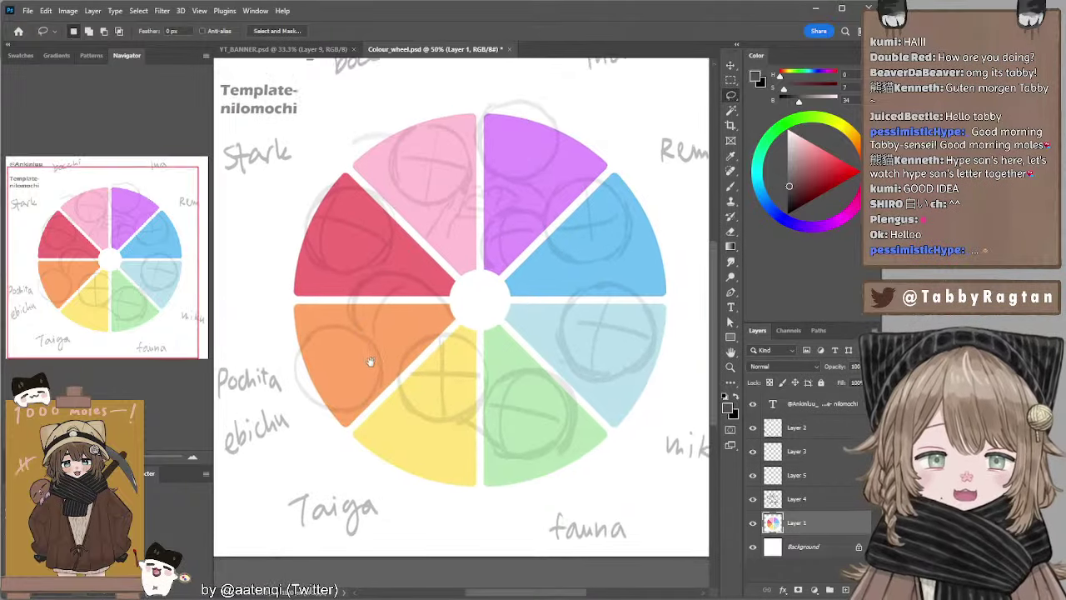
pyautogui.moveTo(370, 362); pyautogui.dragTo(374, 384)
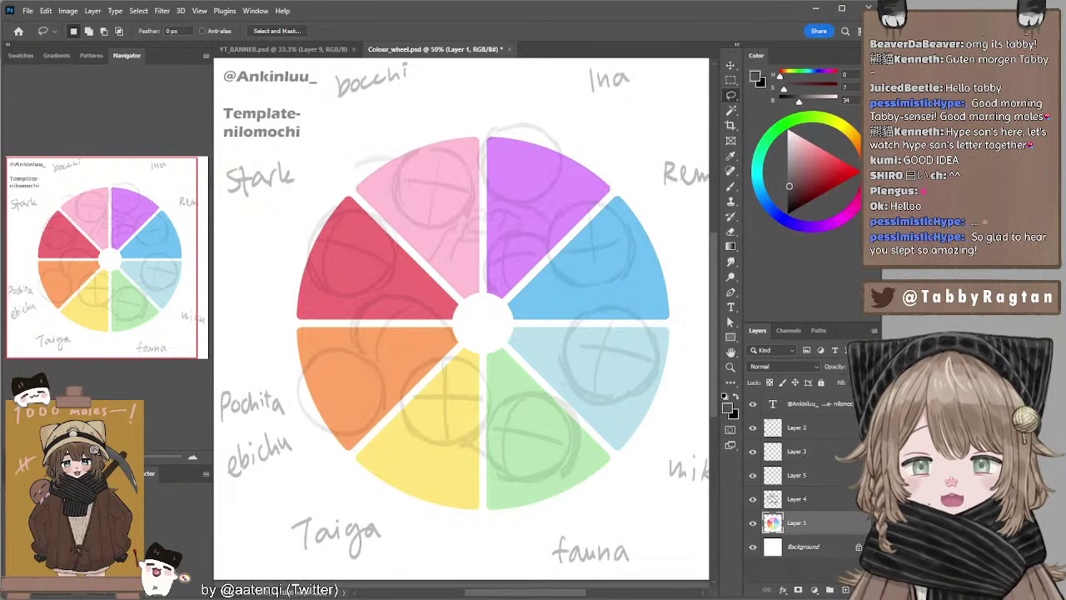
pyautogui.hotkey('ctrl', '-')
pyautogui.click(198, 457)
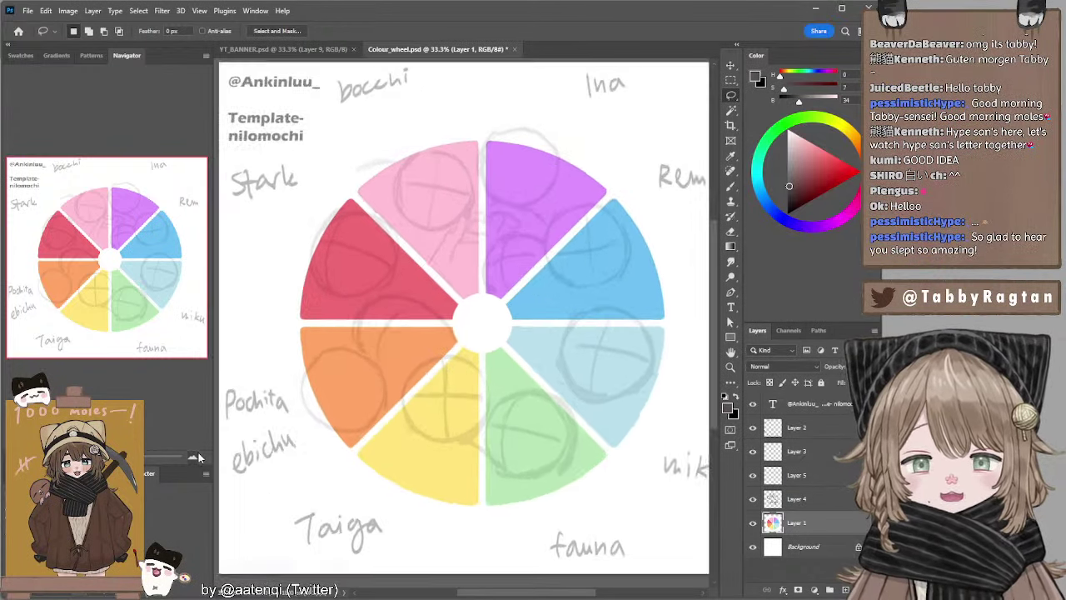
pyautogui.hotkey('ctrl', '-')
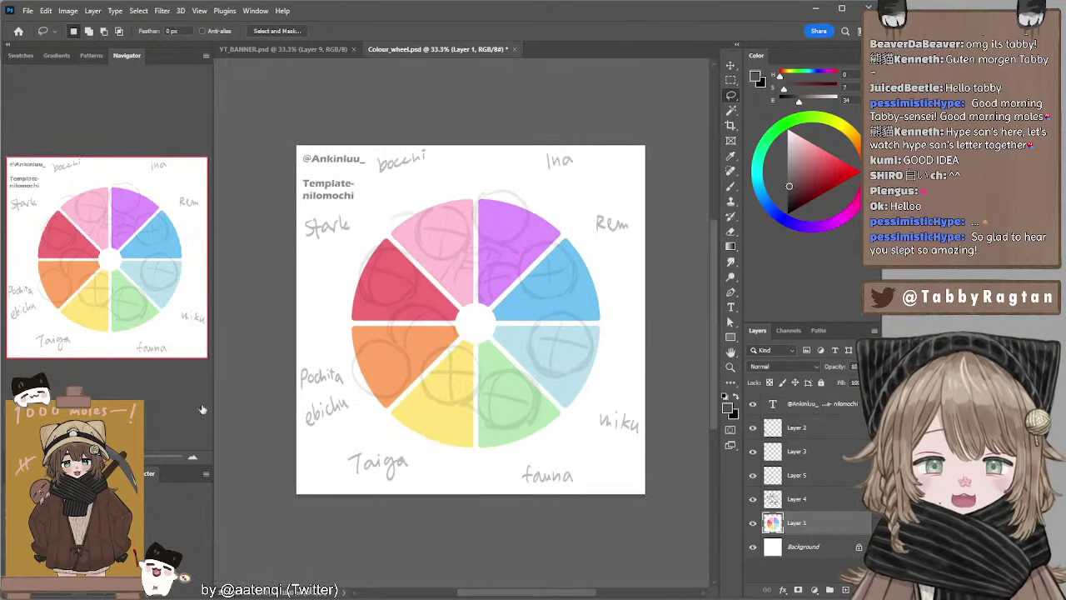
pyautogui.click(193, 461)
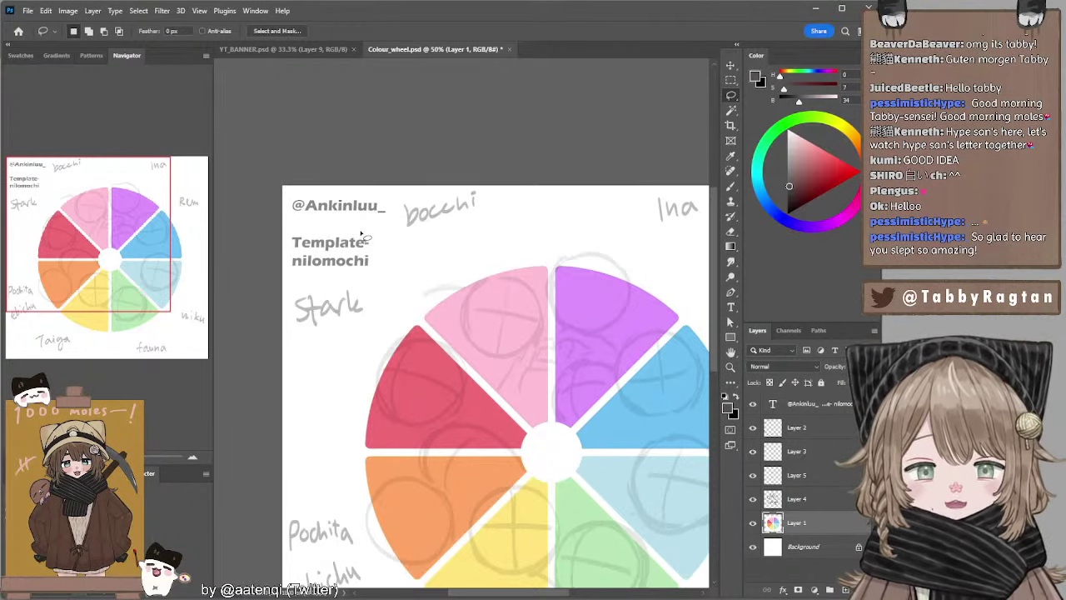
pyautogui.moveTo(357, 273); pyautogui.dragTo(344, 253)
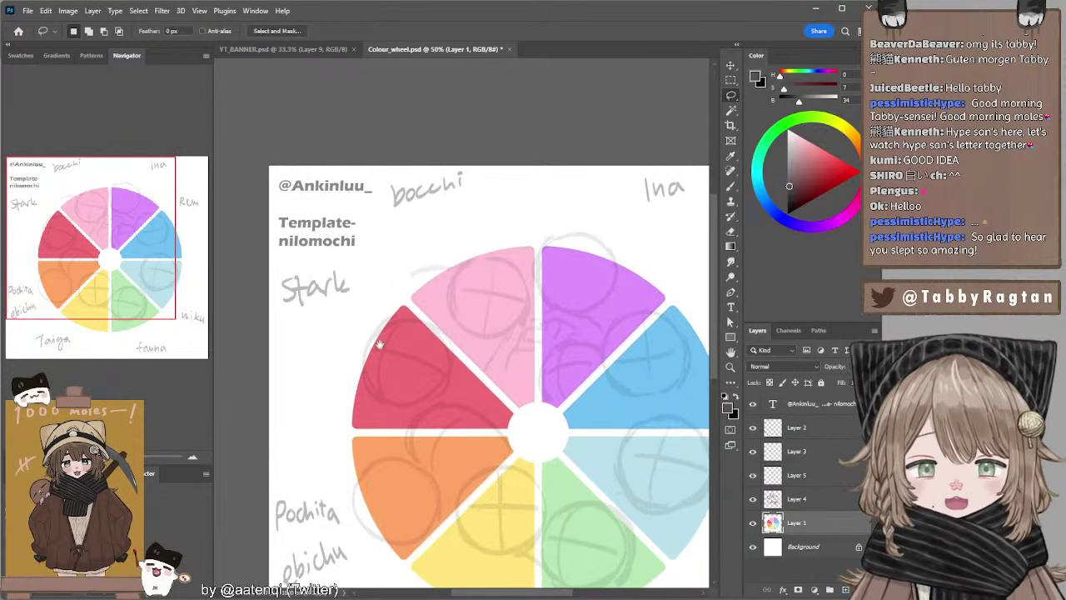
pyautogui.moveTo(383, 357); pyautogui.dragTo(344, 243)
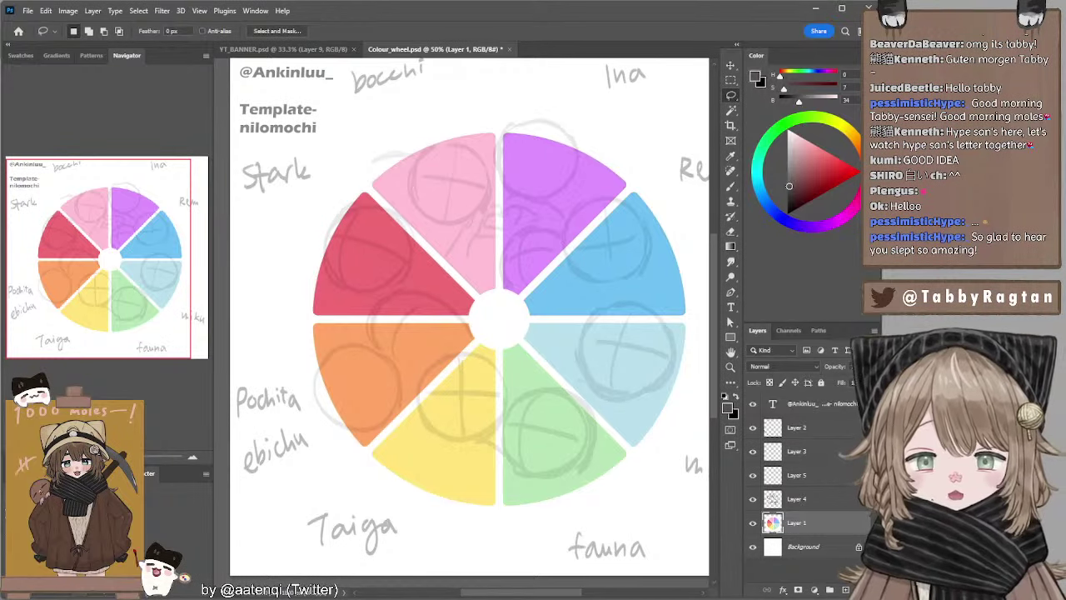
pyautogui.hotkey('ctrl', '-')
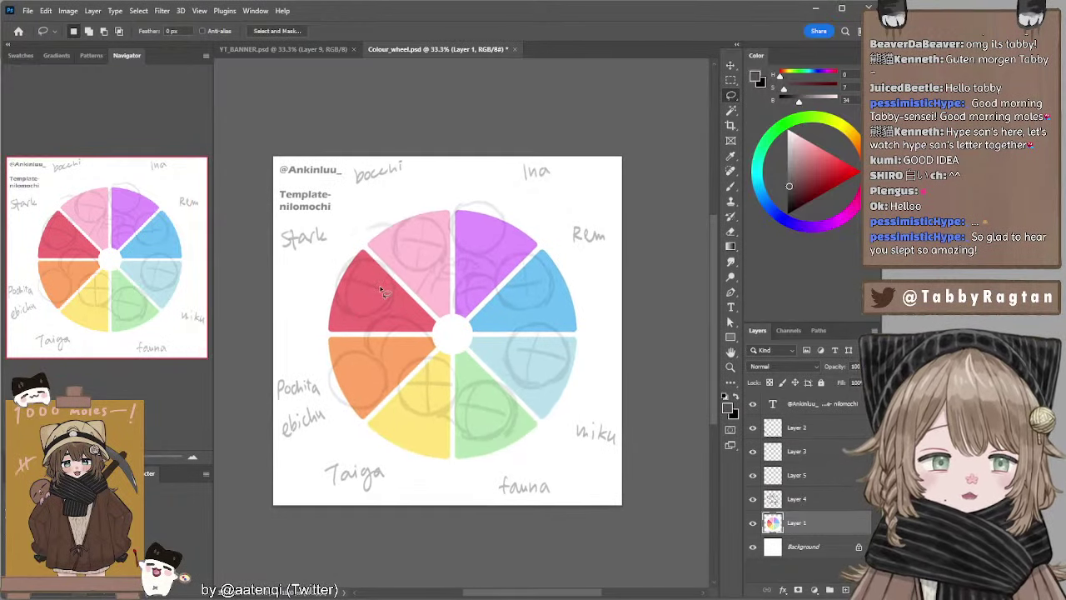
# Hide the credit text layer and add a new layer above Layer 4 for line work with a black Brush.
pyautogui.click(753, 403)
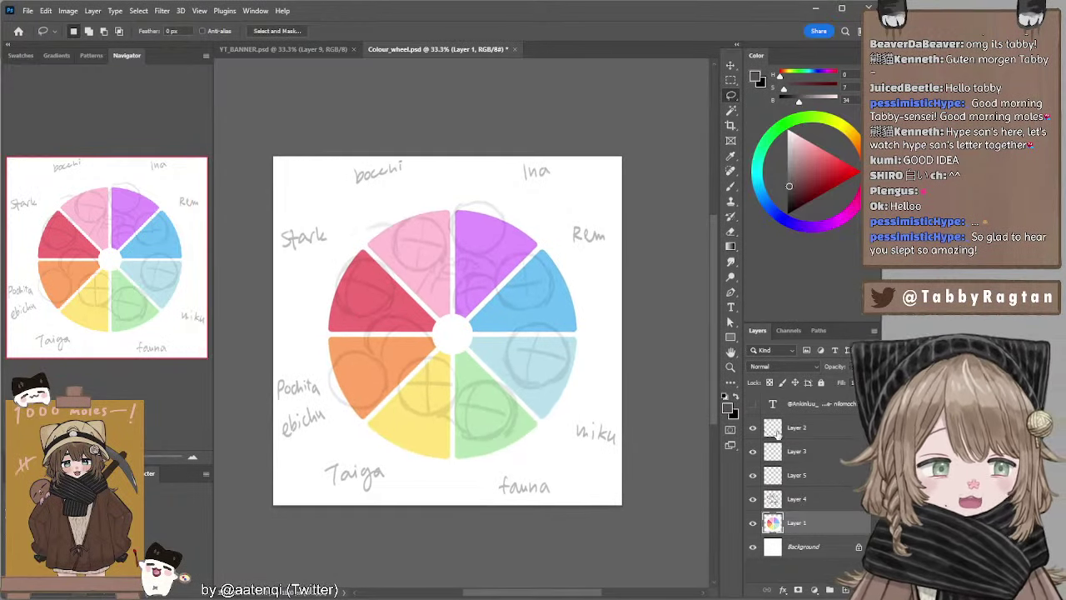
pyautogui.click(774, 501)
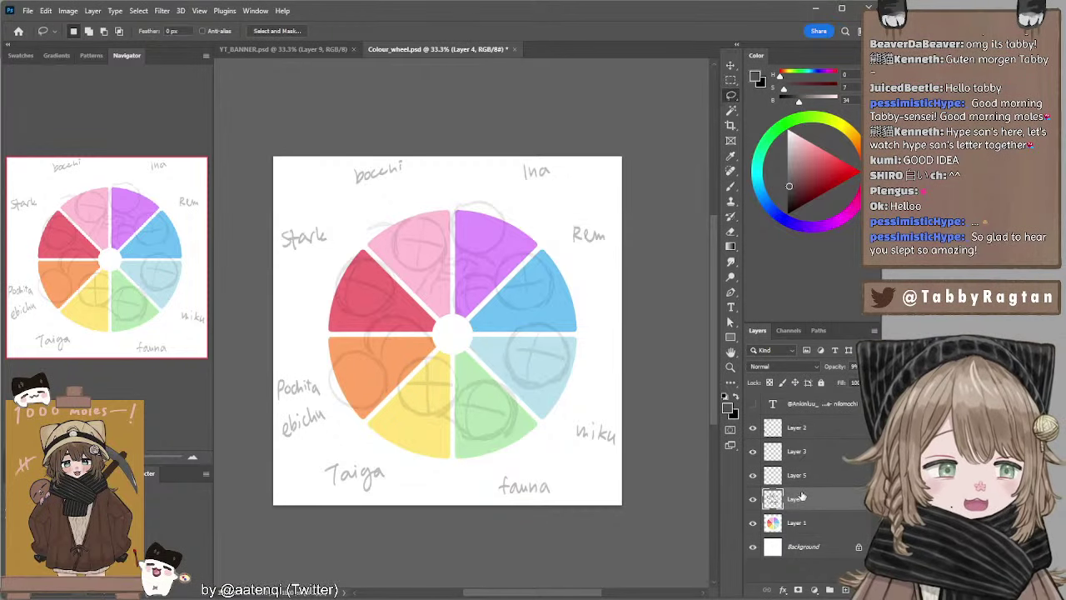
pyautogui.click(846, 590)
pyautogui.click(788, 214)
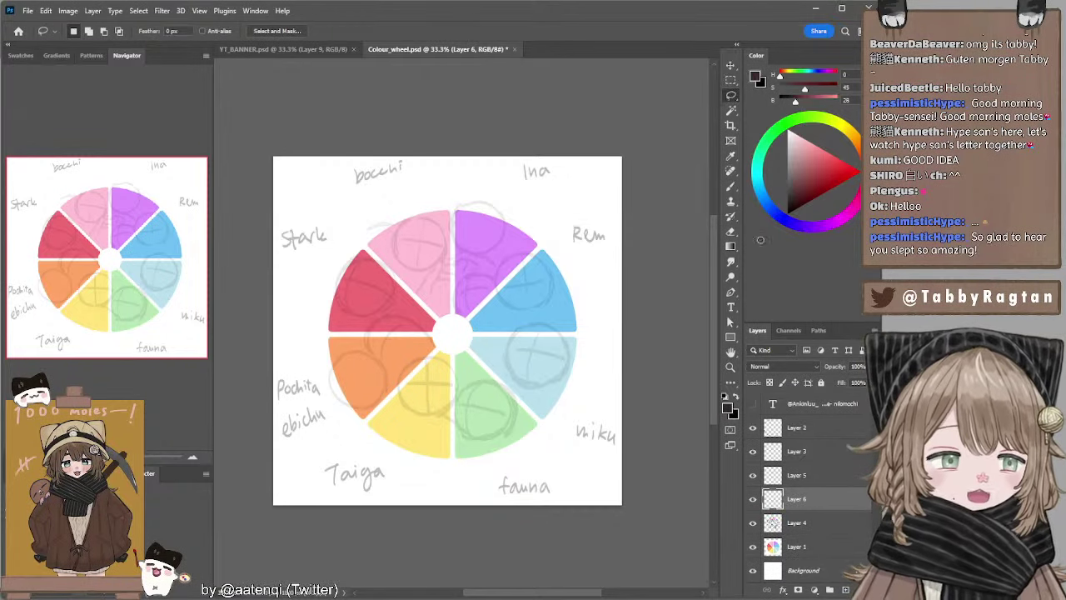
pyautogui.press('b')
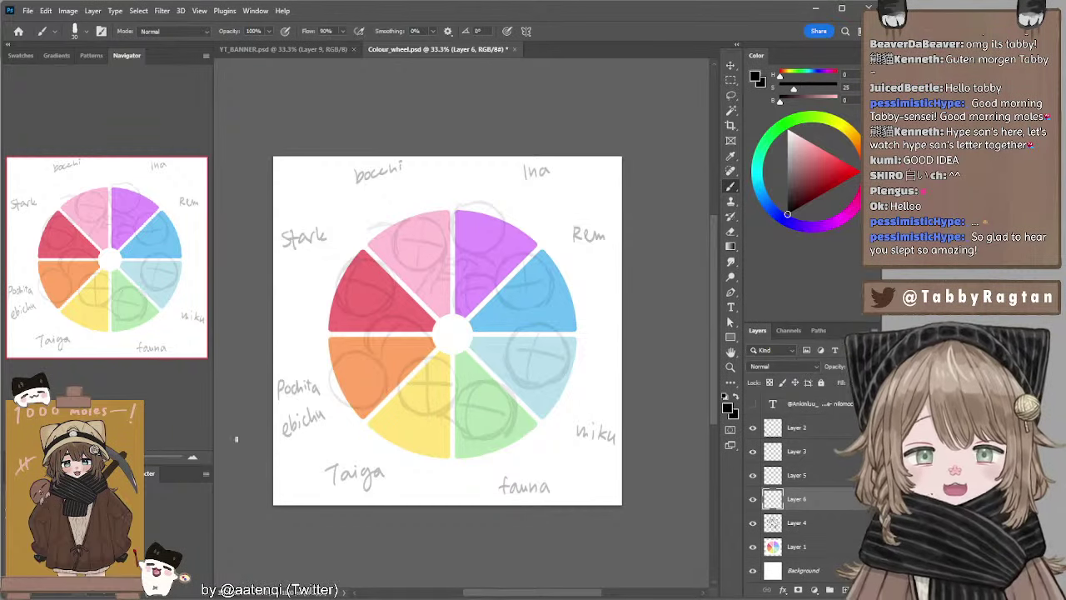
# Lower Layer 1's opacity until the color wheel is faint, lock Layer 1 and Layer 4, and make Layer 6 active.
pyautogui.click(797, 546)
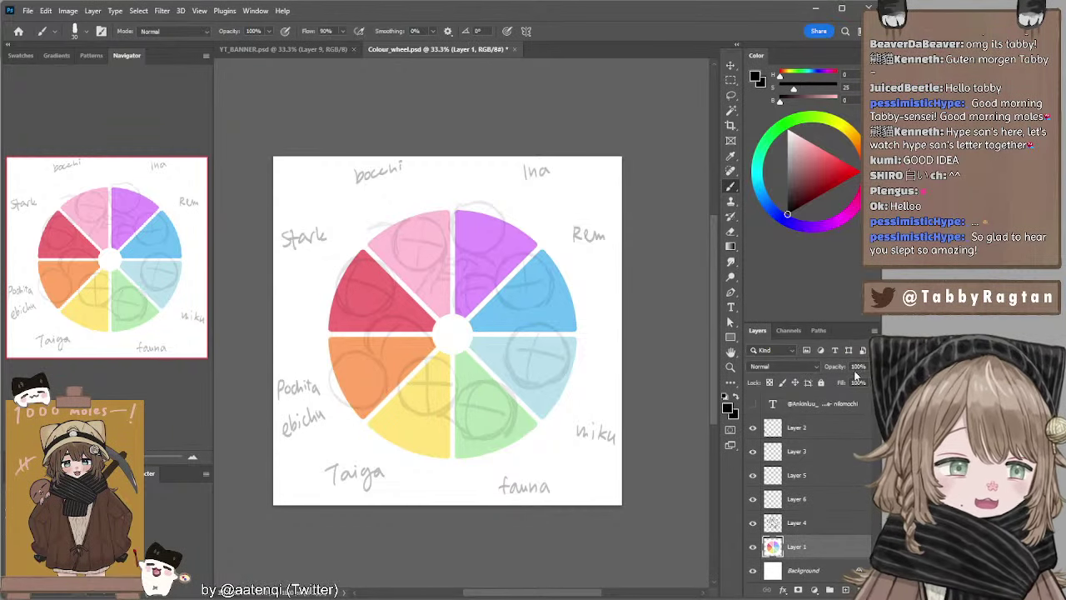
pyautogui.moveTo(872, 367); pyautogui.dragTo(825, 380)
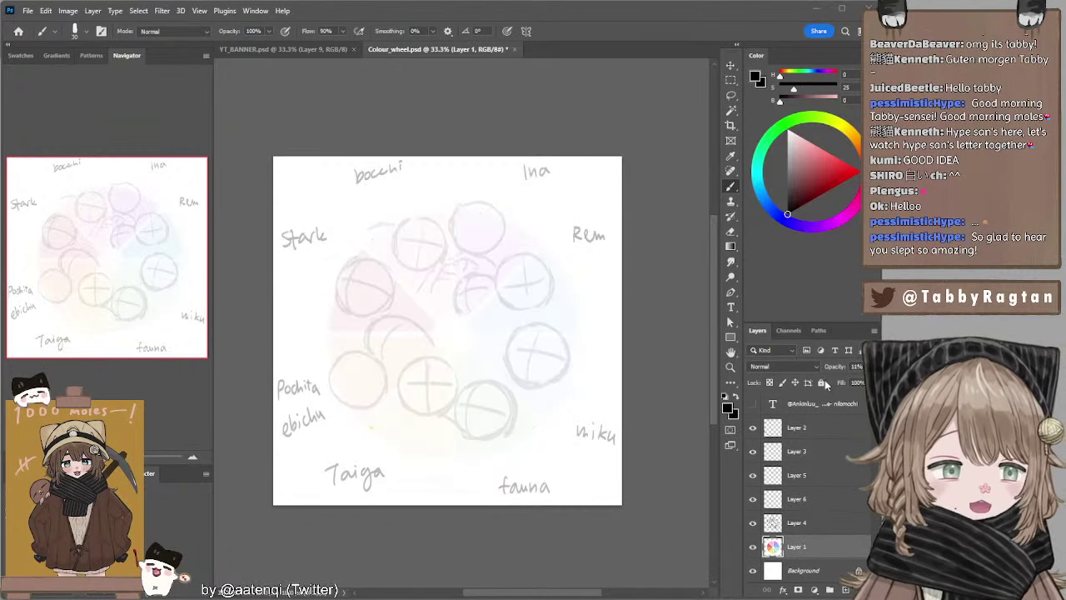
pyautogui.click(795, 498)
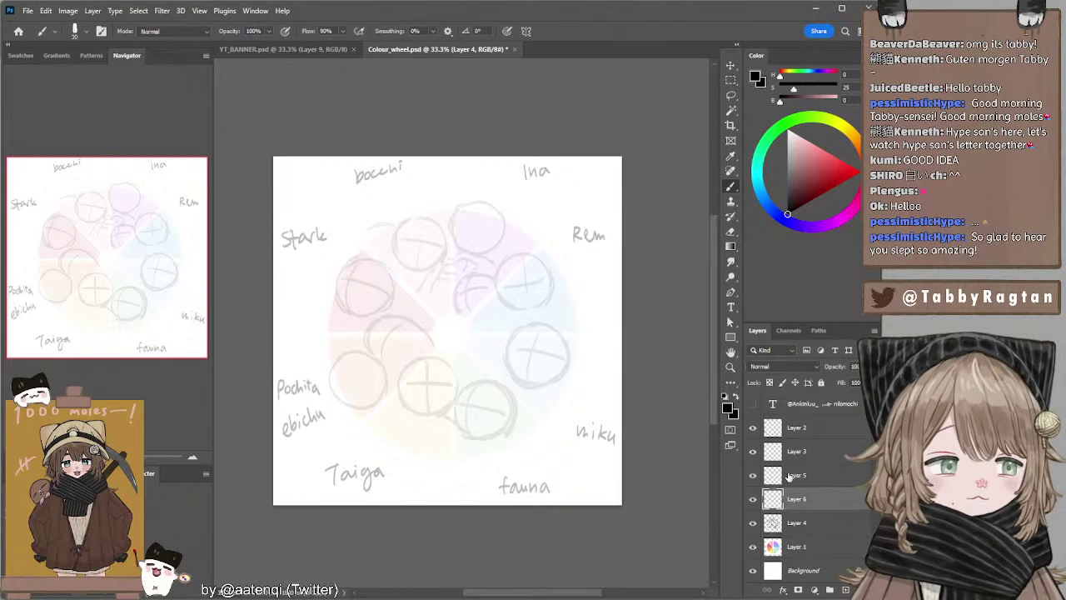
pyautogui.click(795, 522)
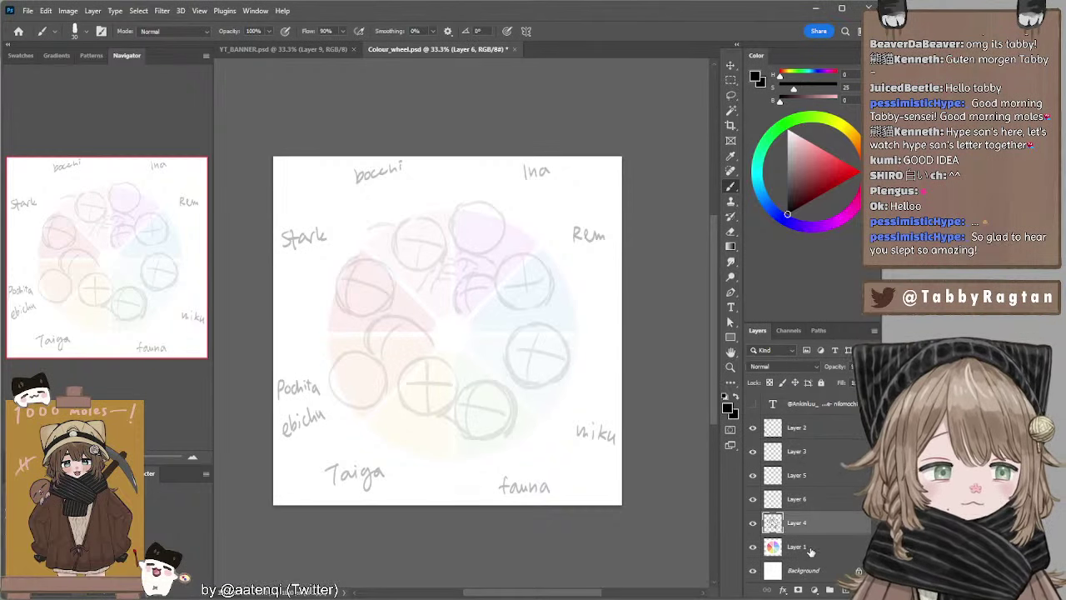
pyautogui.click(821, 383)
pyautogui.click(806, 505)
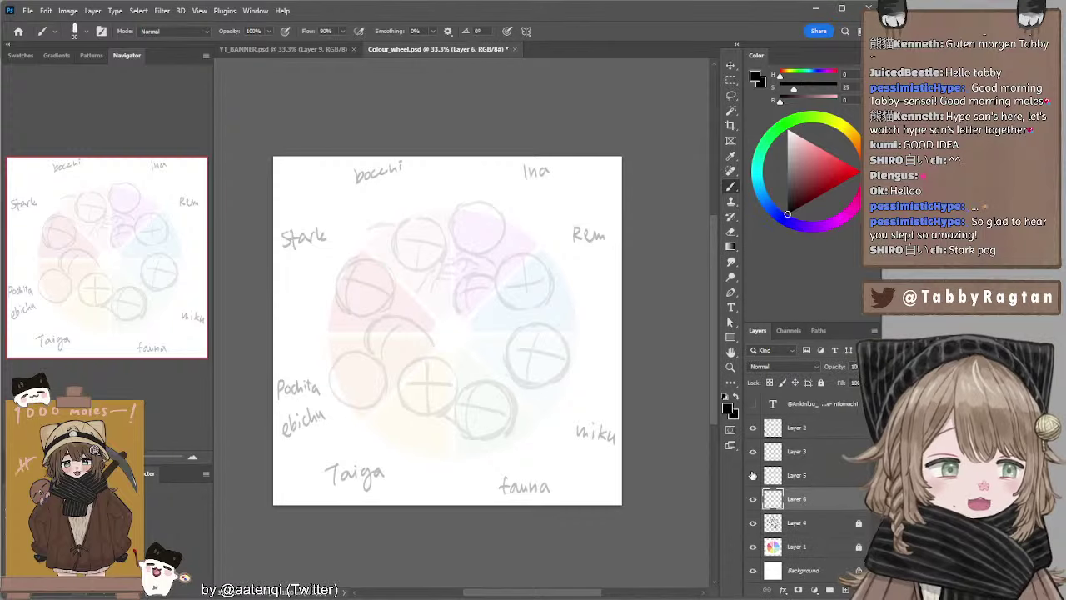
# Toggle the visibility of Layer 5 and Layer 2 to check what they contain.
pyautogui.click(753, 475)
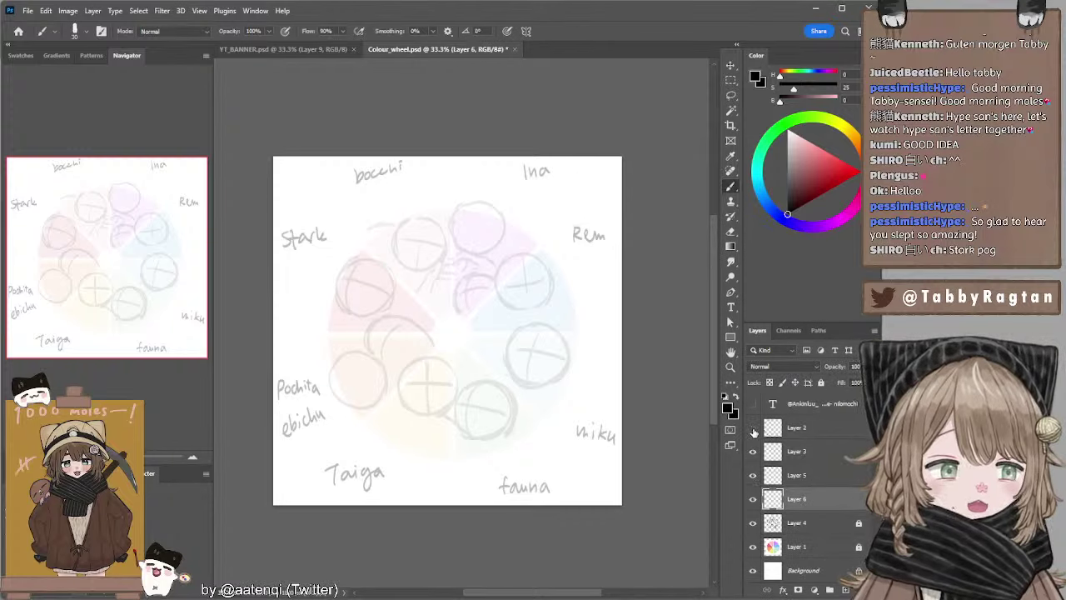
pyautogui.click(753, 428)
pyautogui.click(753, 428)
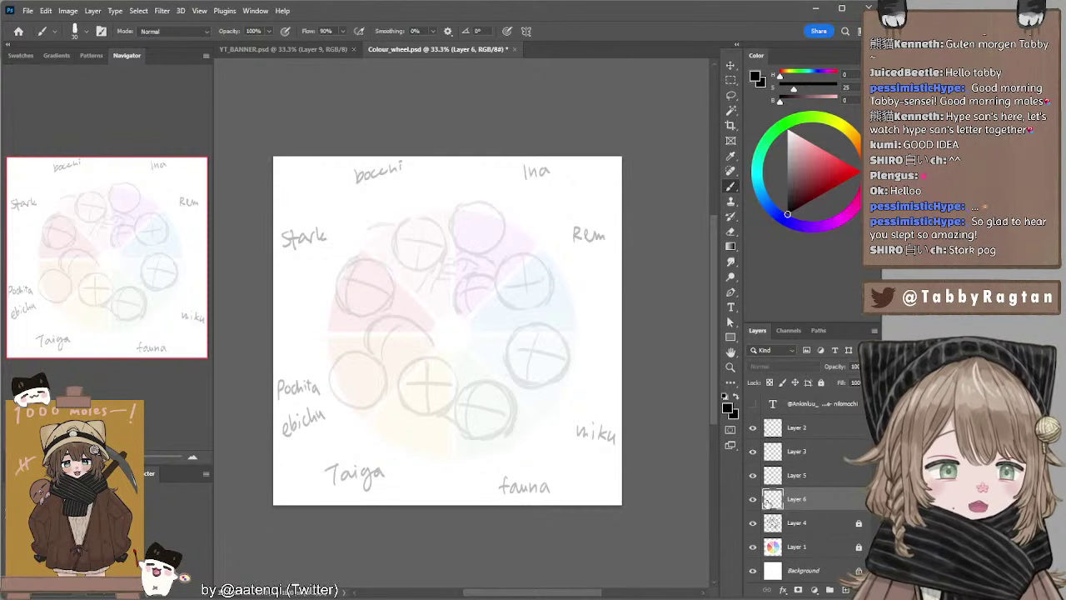
# Ink the cheeks and pointed chin of the bocchi head over its sketched circle in the pink segment, undoing unsatisfactory strokes.
pyautogui.hotkey('ctrl', '+')
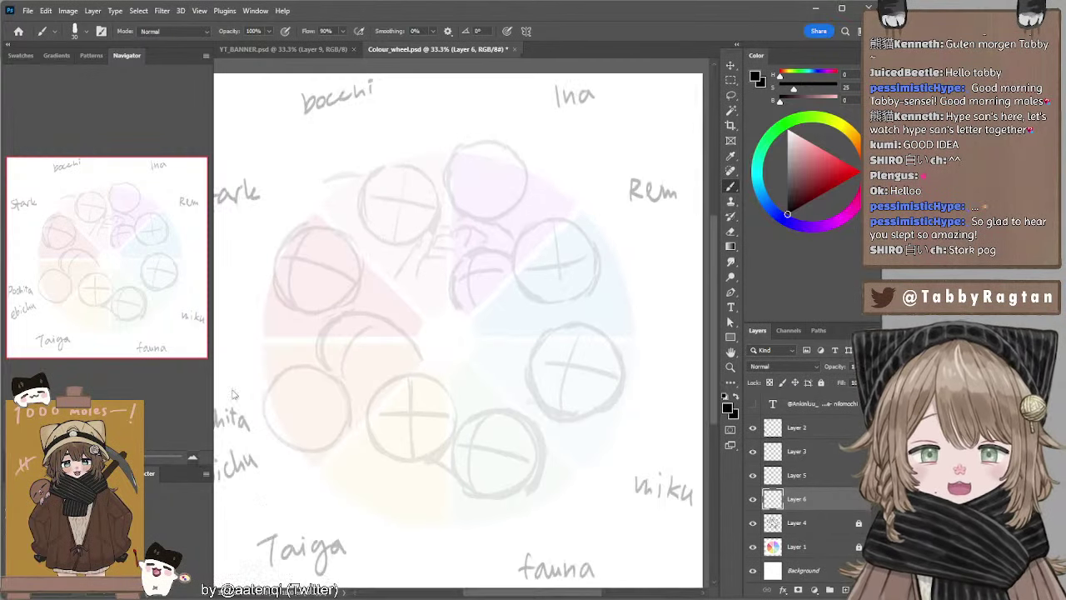
pyautogui.moveTo(457, 138); pyautogui.dragTo(427, 155)
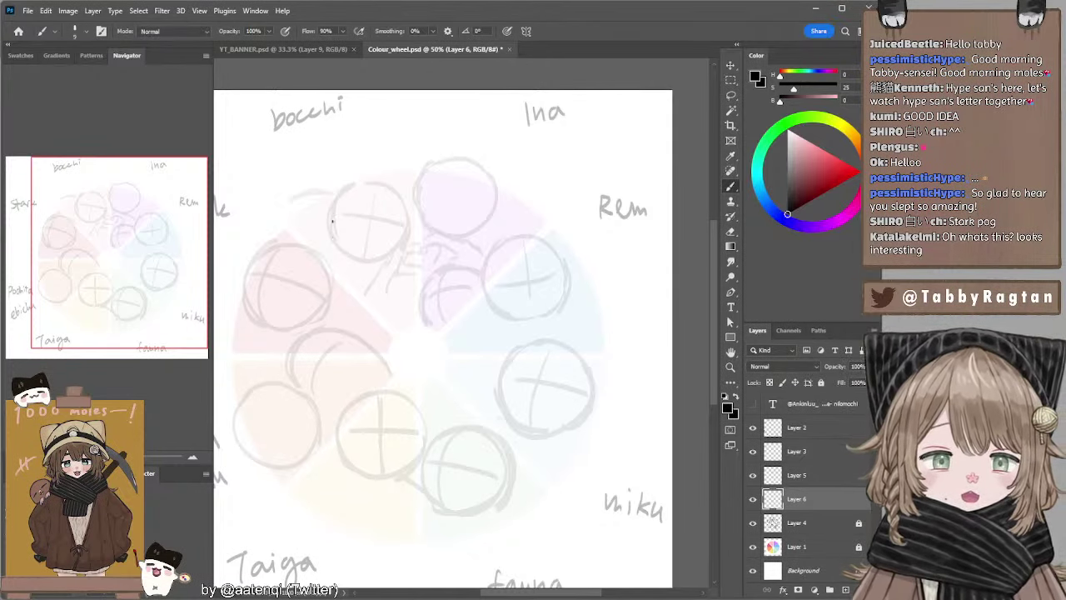
pyautogui.moveTo(333, 209)
pyautogui.mouseDown()
pyautogui.moveTo(337, 246)
pyautogui.moveTo(365, 262)
pyautogui.moveTo(339, 243)
pyautogui.moveTo(371, 262)
pyautogui.moveTo(408, 225)
pyautogui.mouseUp()
pyautogui.hotkey('ctrl', 'z')
pyautogui.hotkey('ctrl', 'z')
pyautogui.hotkey('ctrl', 'z')
pyautogui.hotkey('ctrl', 'z')
pyautogui.hotkey('ctrl', 'z')
pyautogui.hotkey('ctrl', 'z')
pyautogui.hotkey('ctrl', 'z')
pyautogui.hotkey('ctrl', 'z')
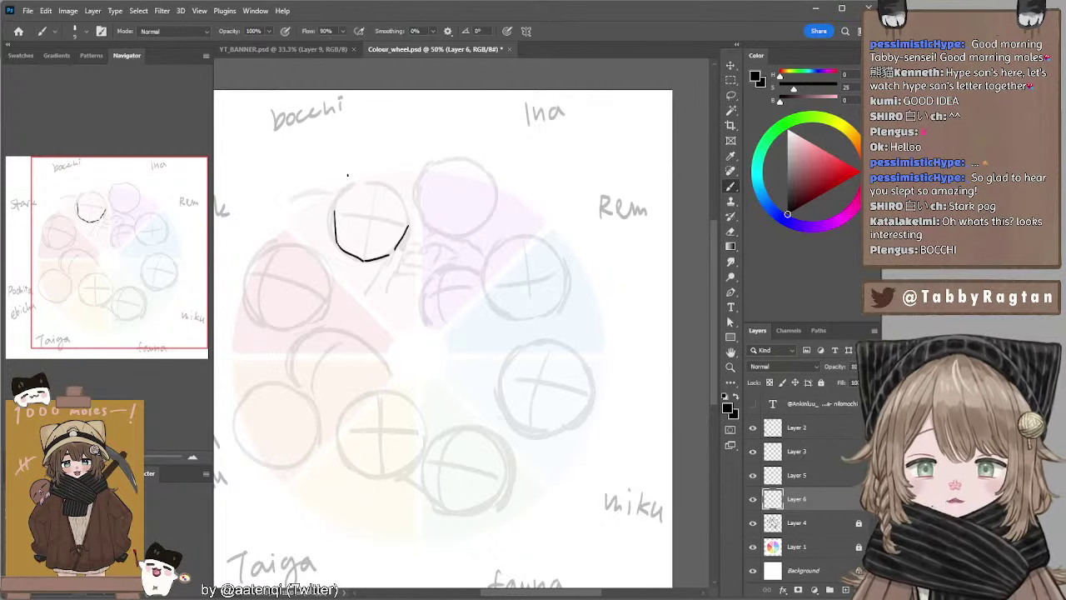
# Ink the left side of the bocchi head's hair outline from the crown down past the cheek, undoing and redrawing unsatisfactory strokes.
pyautogui.moveTo(338, 180)
pyautogui.mouseDown()
pyautogui.moveTo(393, 170)
pyautogui.moveTo(381, 165)
pyautogui.moveTo(333, 223)
pyautogui.mouseUp()
pyautogui.hotkey('ctrl', 'z')
pyautogui.hotkey('ctrl', 'z')
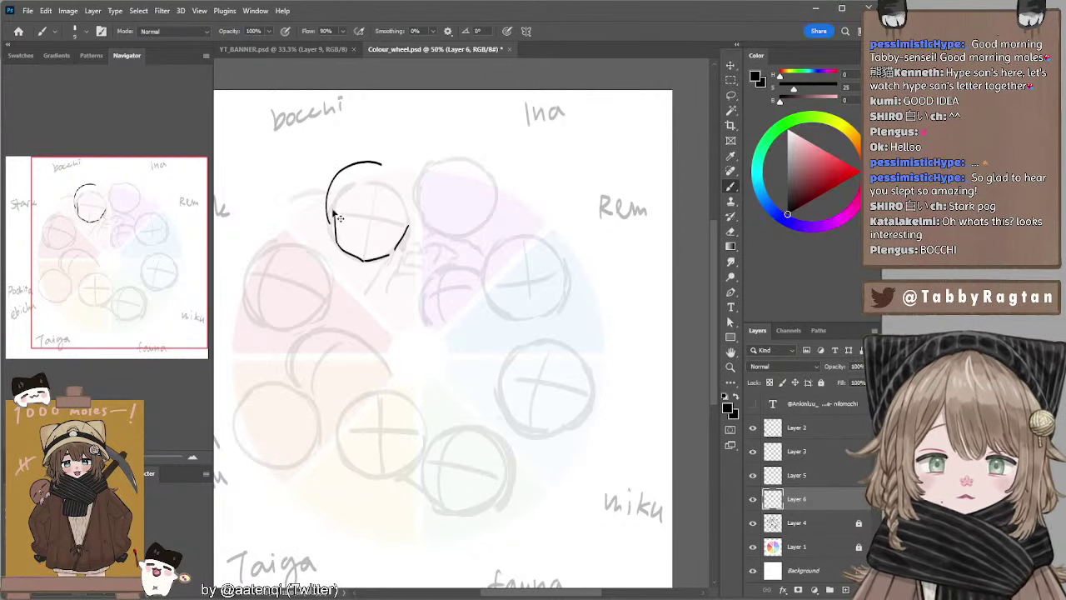
pyautogui.hotkey('ctrl', 'z')
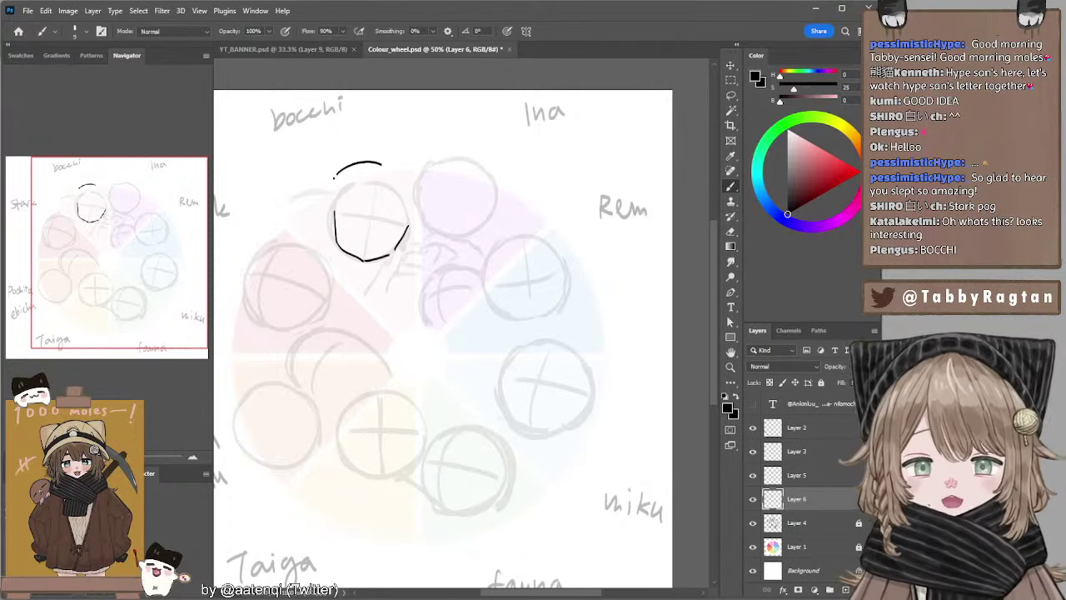
pyautogui.moveTo(335, 175); pyautogui.dragTo(326, 228)
pyautogui.hotkey('ctrl', 'z')
pyautogui.moveTo(337, 172); pyautogui.dragTo(325, 260)
pyautogui.hotkey('ctrl', 'z')
pyautogui.moveTo(327, 222); pyautogui.dragTo(326, 270)
pyautogui.hotkey('ctrl', 'z')
pyautogui.moveTo(328, 220); pyautogui.dragTo(328, 259)
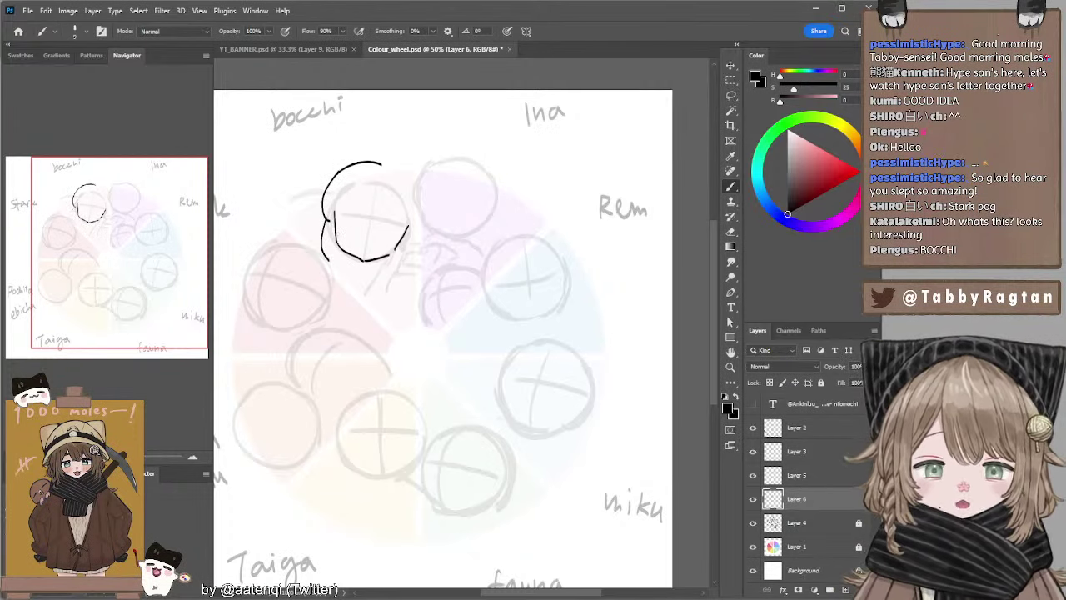
# Reduce the Eraser to 70 px and trim the stray line ends on the left hair outline and at the crown.
pyautogui.press('e')
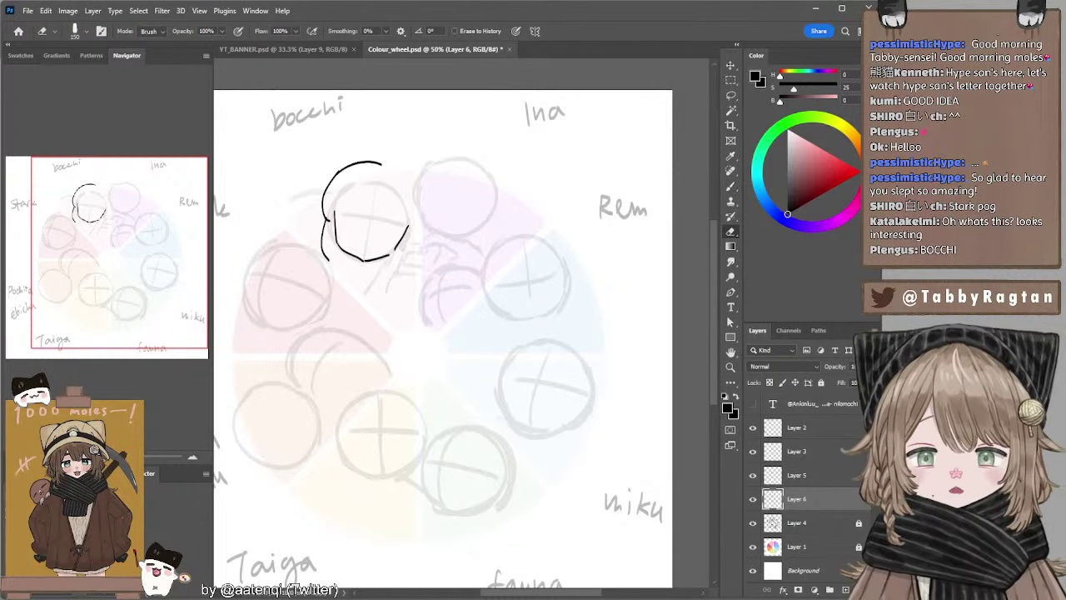
pyautogui.click(19, 473)
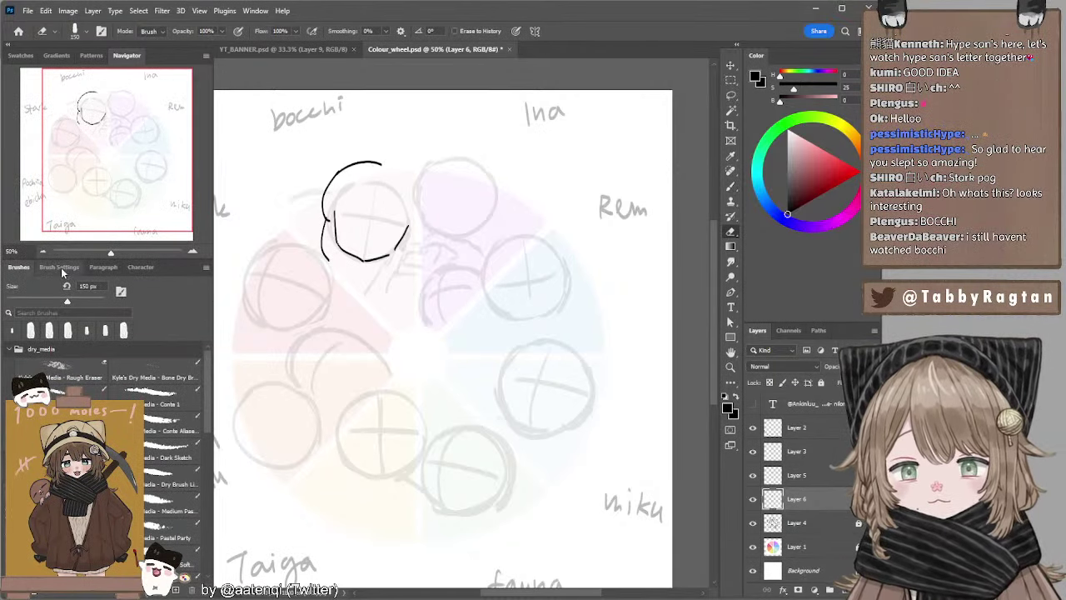
pyautogui.click(59, 267)
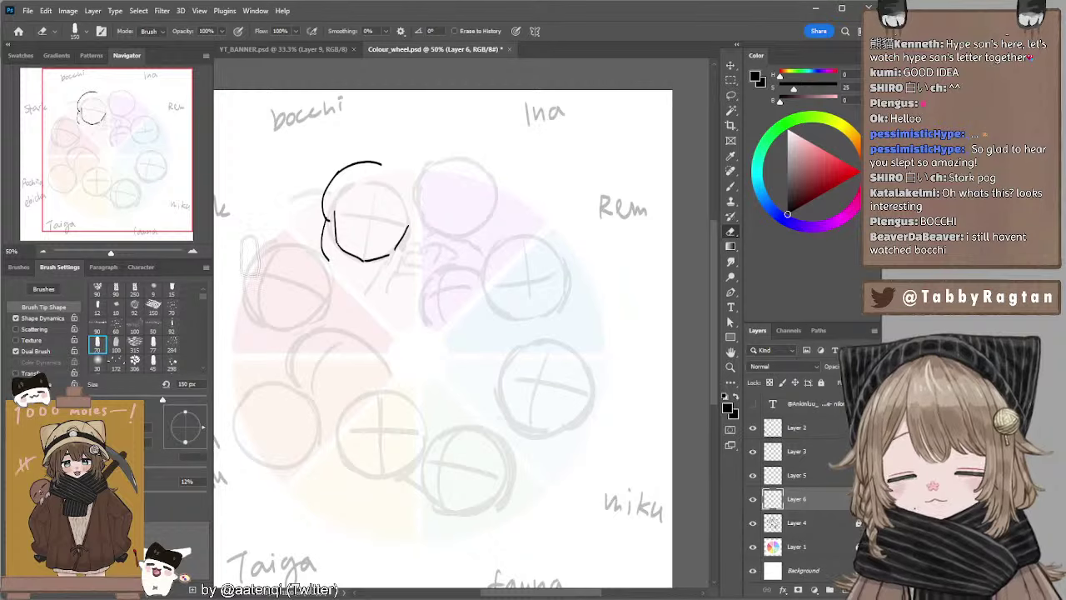
pyautogui.press('b')
pyautogui.press('e')
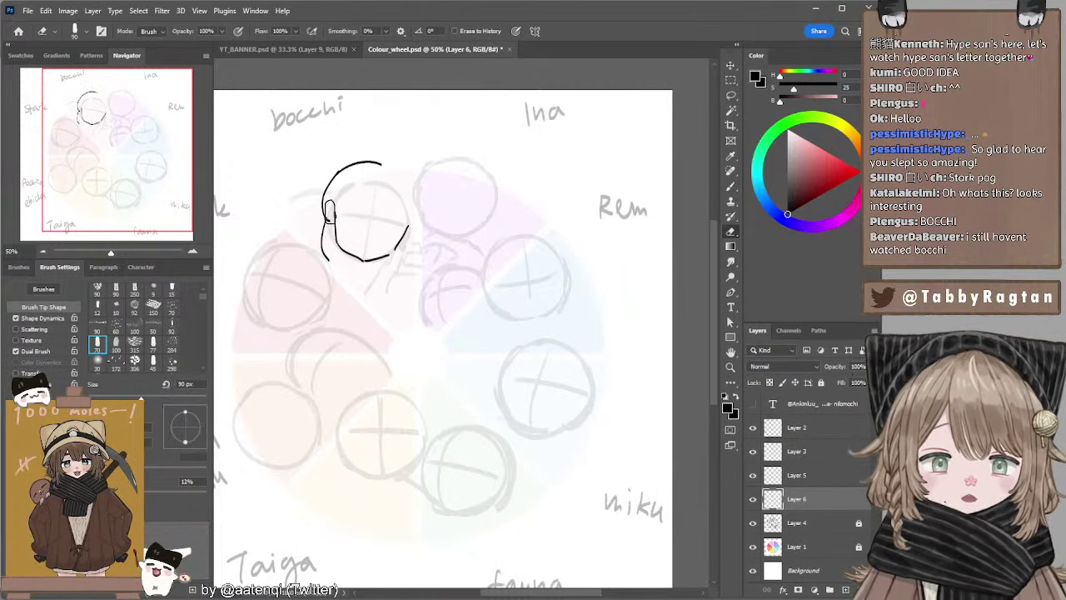
pyautogui.press('b')
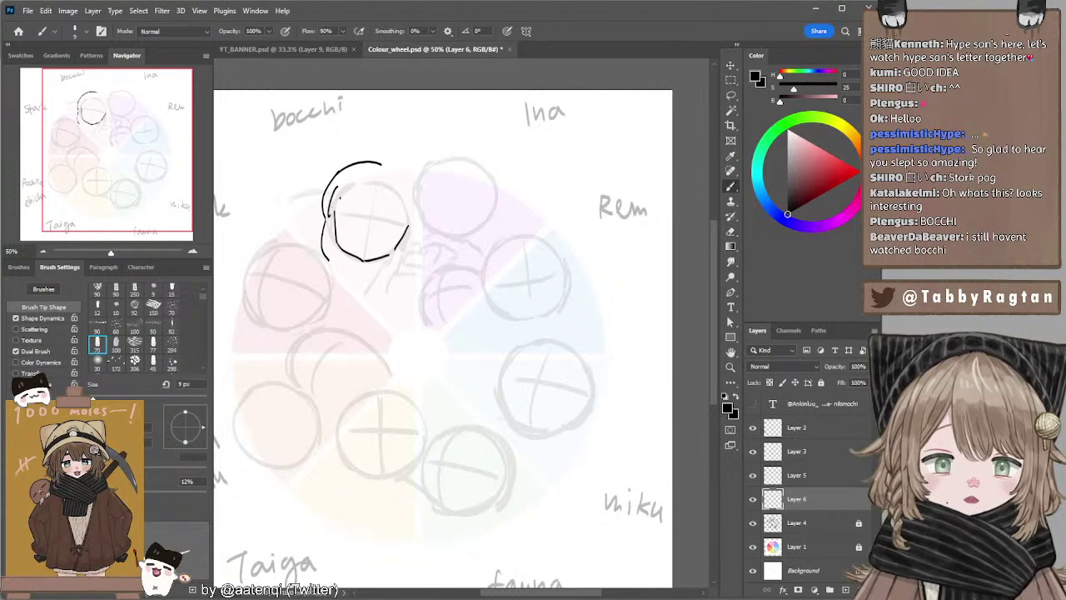
pyautogui.press('e')
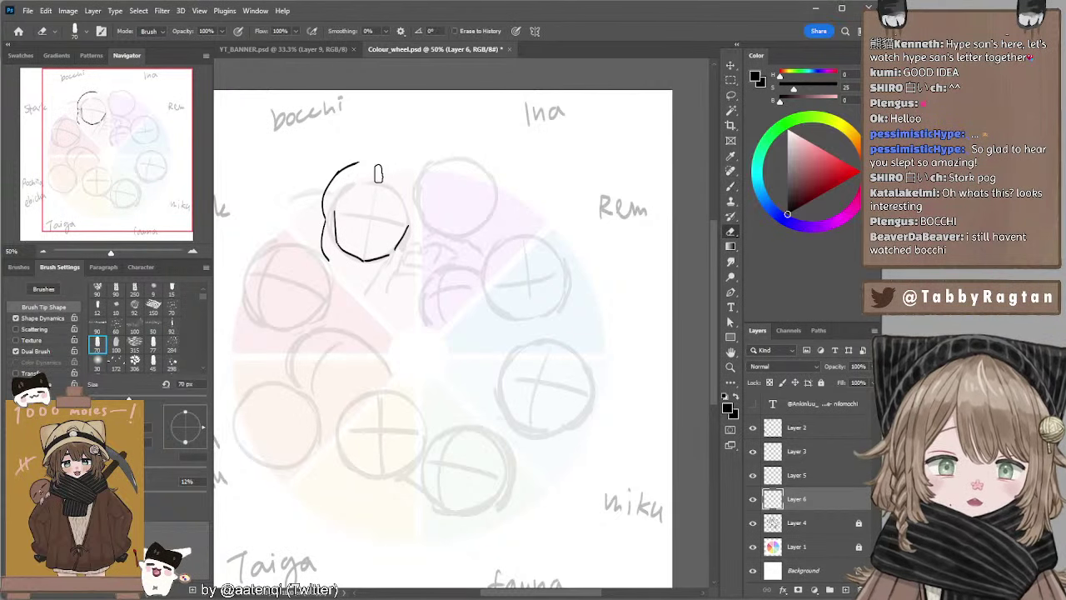
# Ink the top of the hair outline from the crown around the right side of the head, redoing strokes until smooth.
pyautogui.press('b')
pyautogui.moveTo(358, 160); pyautogui.dragTo(417, 172)
pyautogui.hotkey('ctrl', 'z')
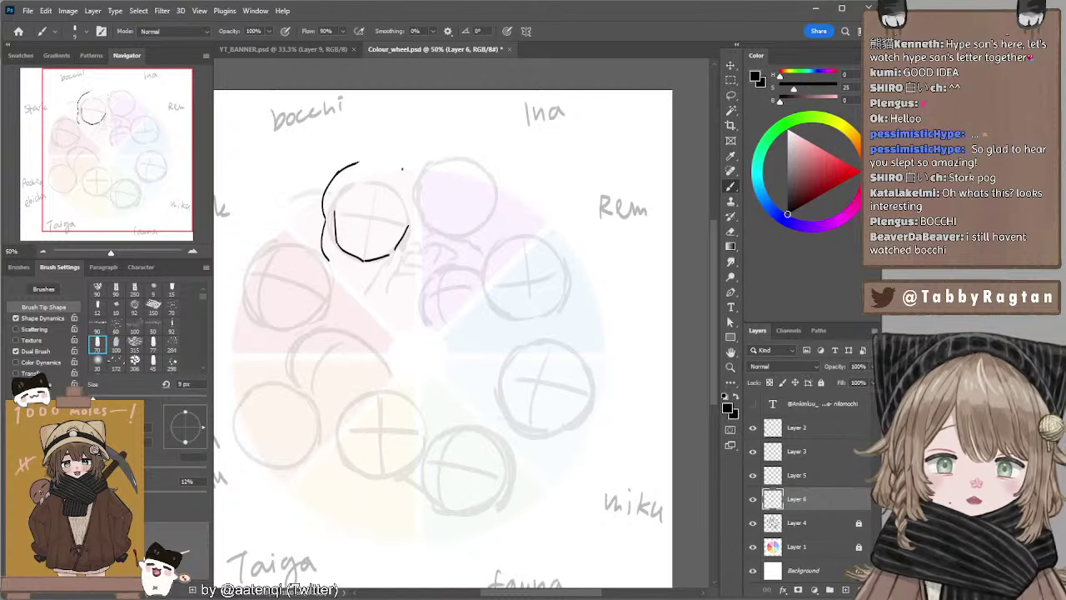
pyautogui.moveTo(356, 161)
pyautogui.mouseDown()
pyautogui.moveTo(407, 173)
pyautogui.moveTo(384, 161)
pyautogui.moveTo(404, 172)
pyautogui.moveTo(414, 221)
pyautogui.mouseUp()
pyautogui.hotkey('ctrl', 'z')
pyautogui.hotkey('ctrl', 'z')
pyautogui.moveTo(404, 171); pyautogui.dragTo(417, 229)
pyautogui.hotkey('ctrl', 'z')
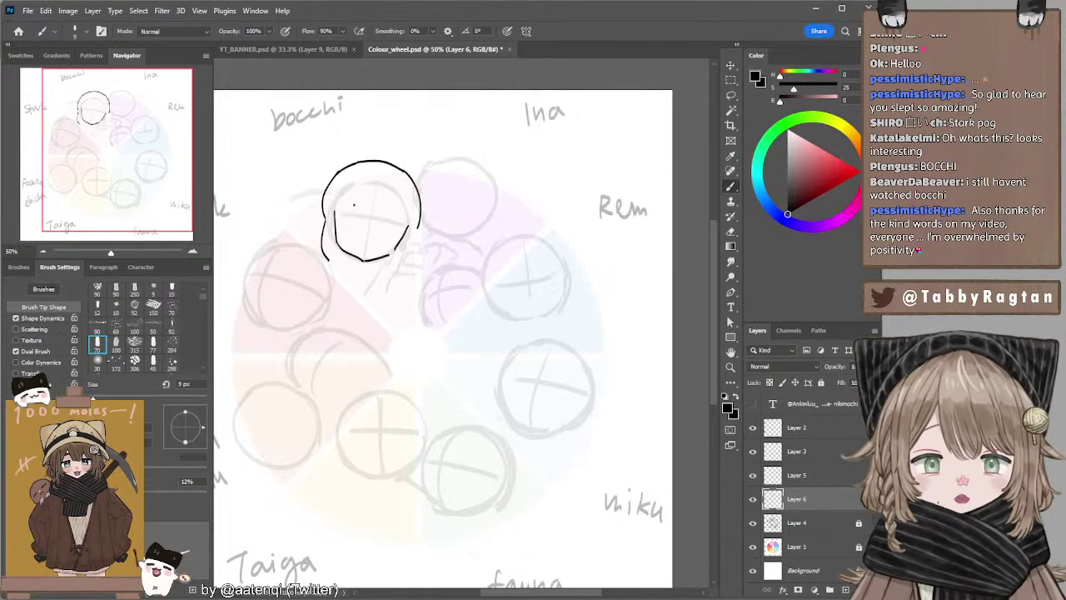
# Ink the curved upper lash lines of both eyes on the bocchi face, undoing uneven attempts.
pyautogui.moveTo(345, 218)
pyautogui.mouseDown()
pyautogui.moveTo(375, 220)
pyautogui.moveTo(364, 210)
pyautogui.moveTo(404, 225)
pyautogui.mouseUp()
pyautogui.hotkey('ctrl', 'z')
pyautogui.hotkey('ctrl', 'z')
pyautogui.hotkey('ctrl', 'z')
pyautogui.hotkey('ctrl', 'z')
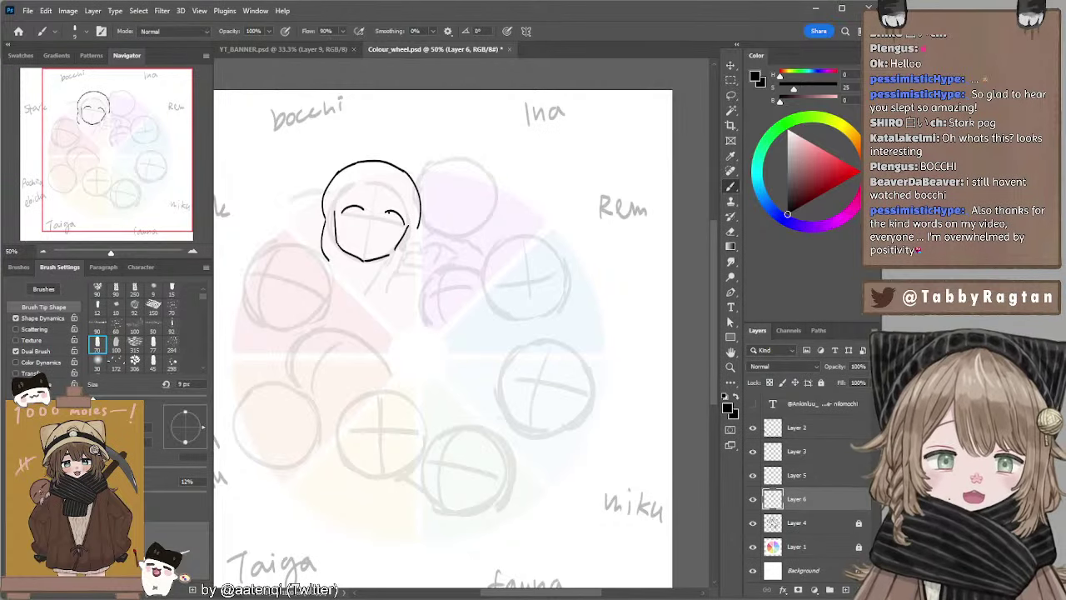
# Ink a round iris under the right lash line and fine-tune it with a Lasso selection.
pyautogui.hotkey('ctrl', 'z')
pyautogui.hotkey('ctrl', 'z')
pyautogui.moveTo(386, 214)
pyautogui.mouseDown()
pyautogui.moveTo(408, 225)
pyautogui.moveTo(390, 215)
pyautogui.mouseUp()
pyautogui.hotkey('ctrl', 'z')
pyautogui.hotkey('ctrl', 'z')
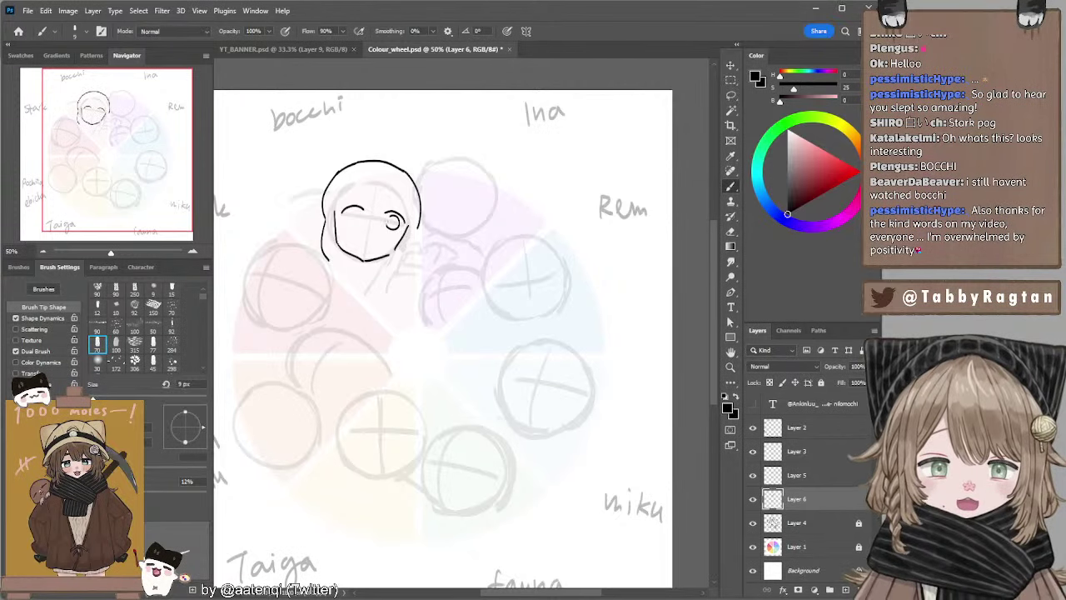
pyautogui.press('l')
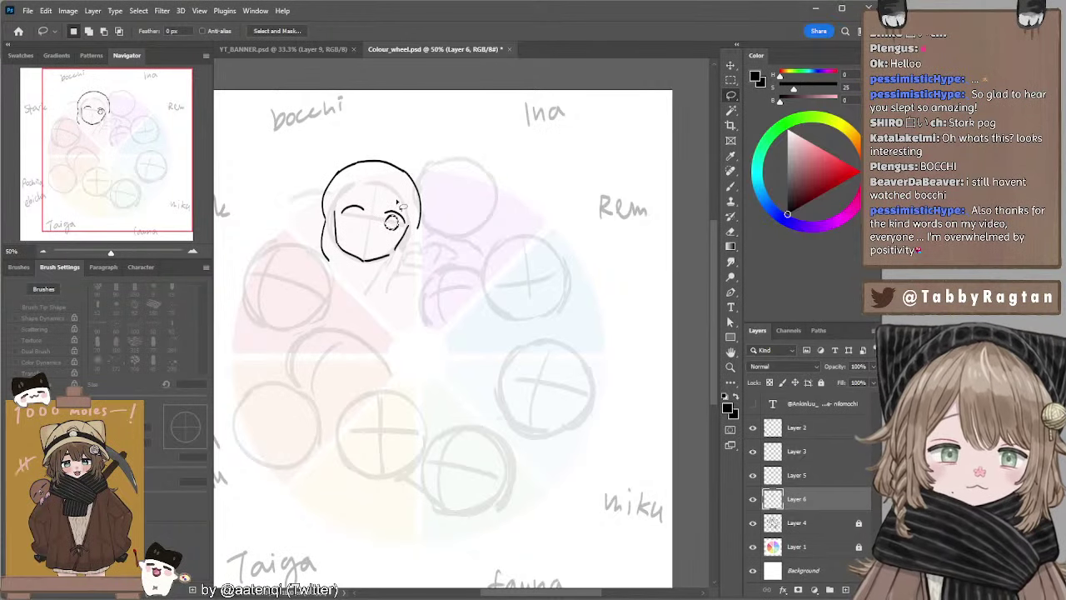
pyautogui.hotkey('ctrl', 'd')
# Ink a matching round iris under the left lash line and adjust its placement with a Lasso selection.
pyautogui.press('b')
pyautogui.moveTo(352, 209); pyautogui.dragTo(355, 223)
pyautogui.hotkey('ctrl', 'z')
pyautogui.hotkey('ctrl', 'z')
pyautogui.hotkey('ctrl', 'z')
pyautogui.hotkey('ctrl', 'z')
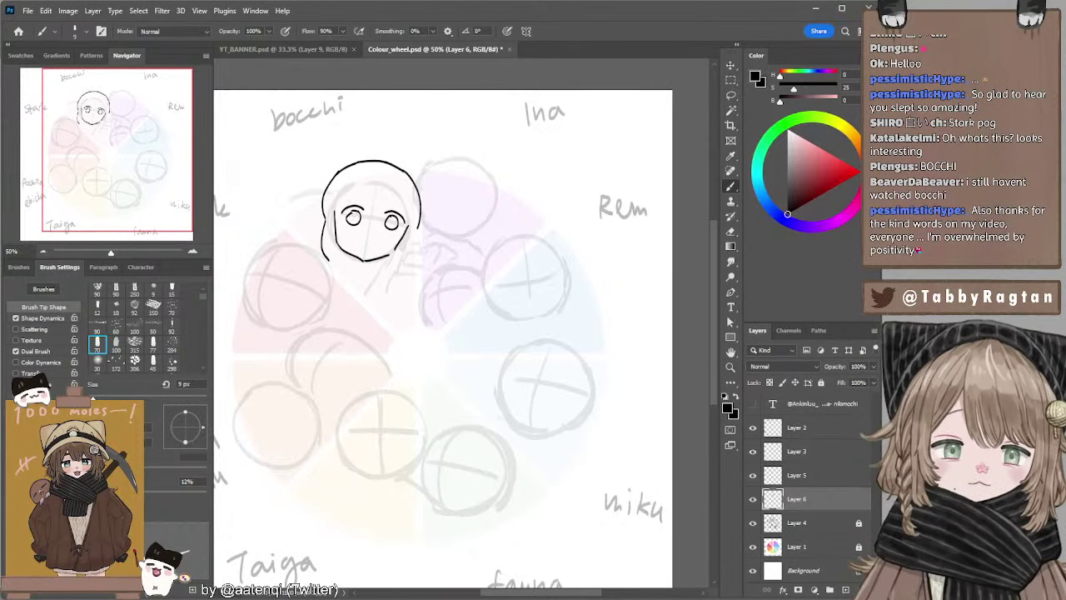
pyautogui.press('l')
pyautogui.moveTo(365, 219); pyautogui.dragTo(364, 212)
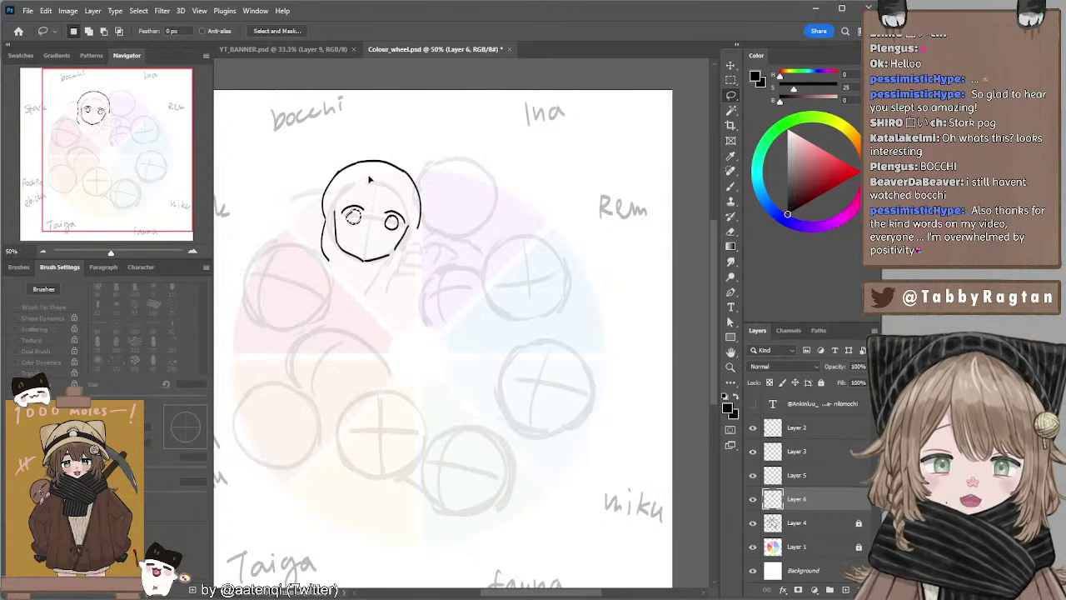
pyautogui.hotkey('ctrl', 'd')
pyautogui.press('b')
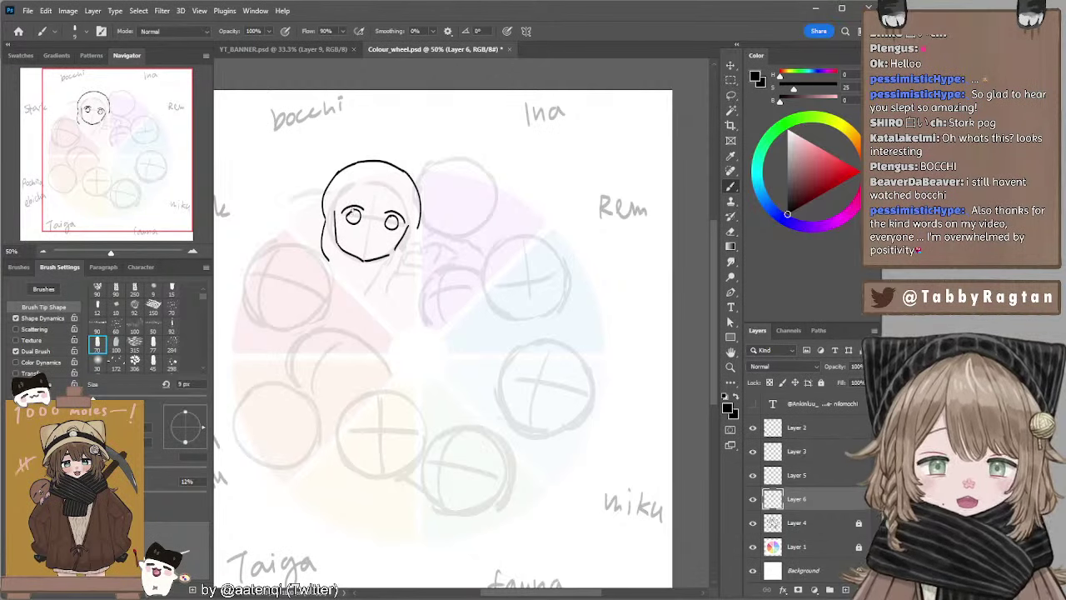
# Reduce the Eraser to 15 px for fine cleanup of the line work around the eyes.
pyautogui.press('e')
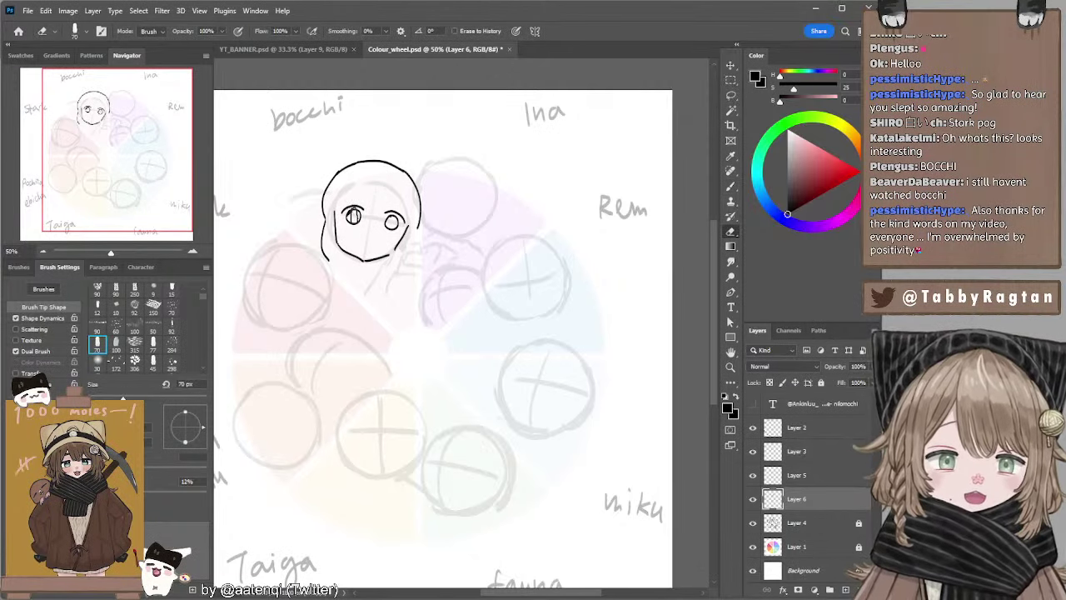
pyautogui.press('[')
pyautogui.press('[')
pyautogui.press('[')
pyautogui.press('[')
pyautogui.press('[')
pyautogui.press('[')
pyautogui.press('[')
pyautogui.press('[')
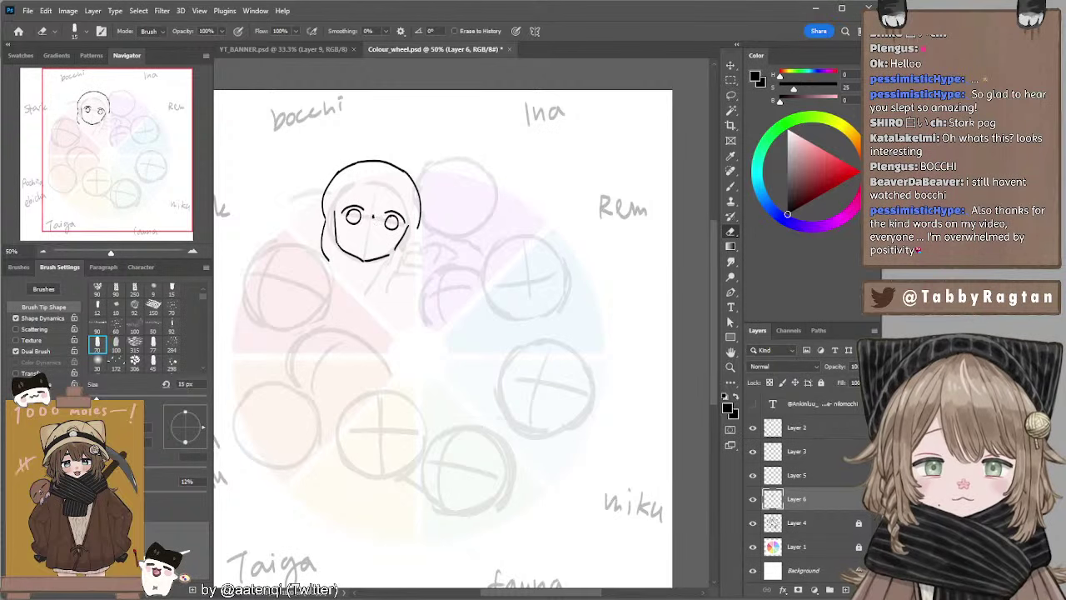
# Ink worried eyebrows and a small open mouth on the bocchi face with a 7 px Brush, redoing weak strokes.
pyautogui.press('b')
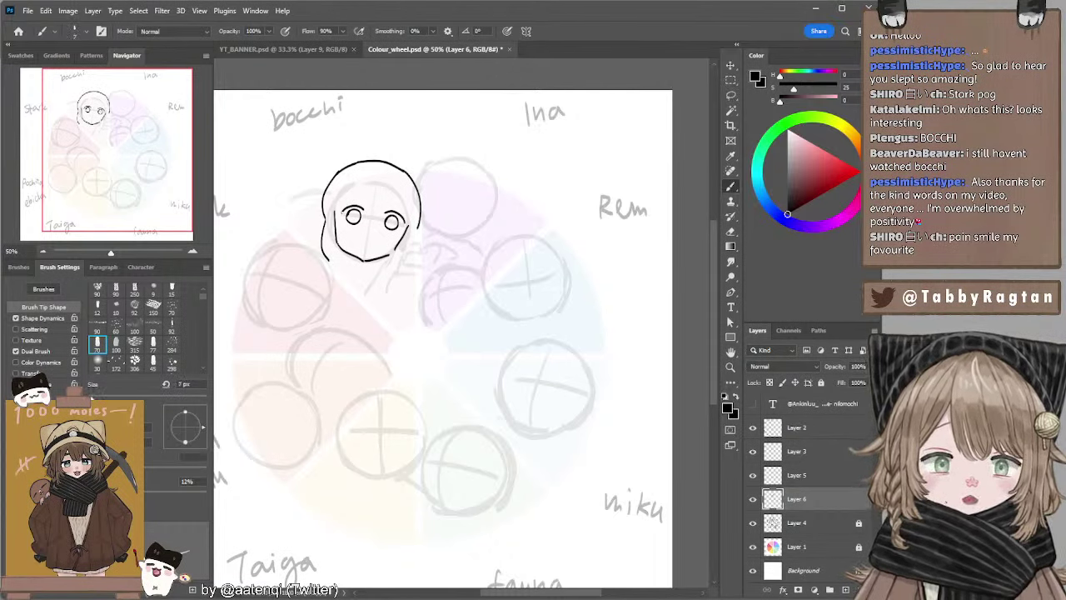
pyautogui.moveTo(342, 198); pyautogui.dragTo(407, 208)
pyautogui.hotkey('ctrl', 'z')
pyautogui.hotkey('ctrl', 'z')
pyautogui.moveTo(363, 242)
pyautogui.mouseDown()
pyautogui.moveTo(383, 249)
pyautogui.moveTo(367, 247)
pyautogui.mouseUp()
pyautogui.hotkey('ctrl', 'z')
pyautogui.hotkey('ctrl', 'z')
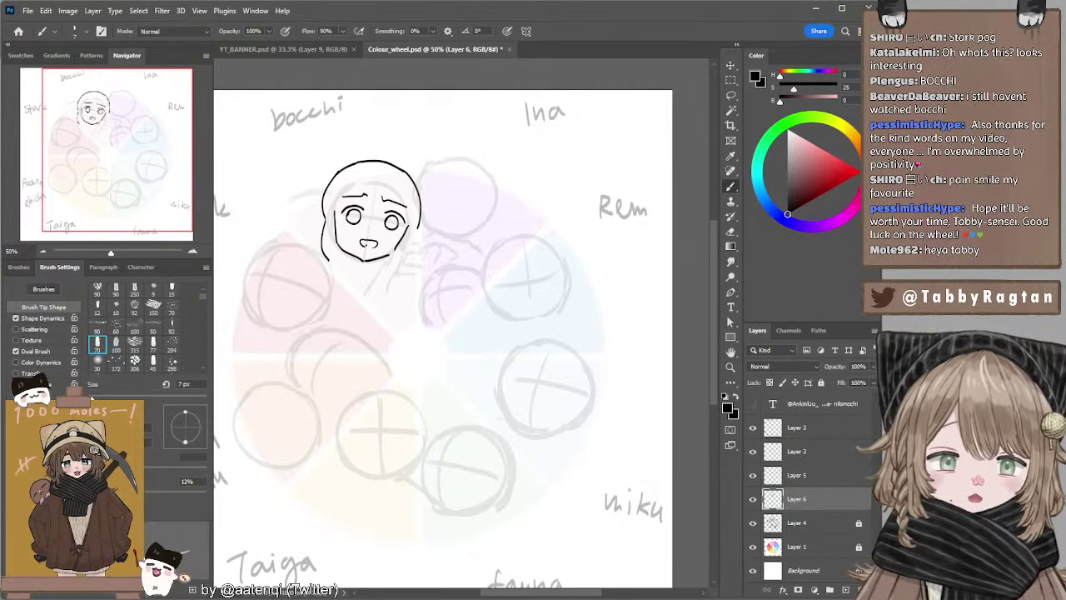
pyautogui.hotkey('ctrl', 'z')
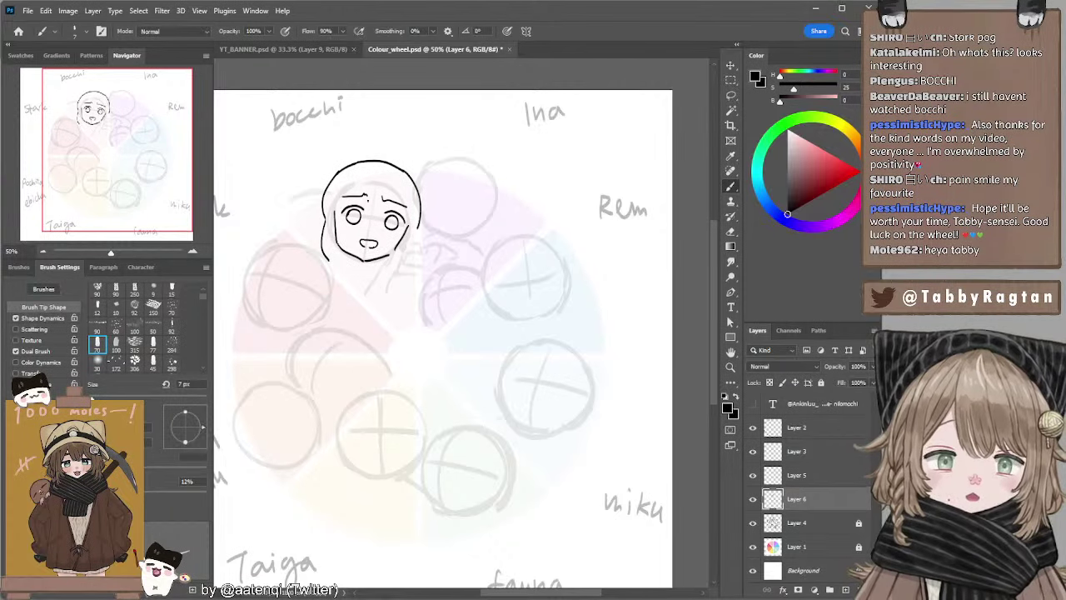
# Discard the trial fringe strand and ink a small cube hair ornament on the upper left of the hair outline.
pyautogui.moveTo(333, 215); pyautogui.dragTo(346, 185)
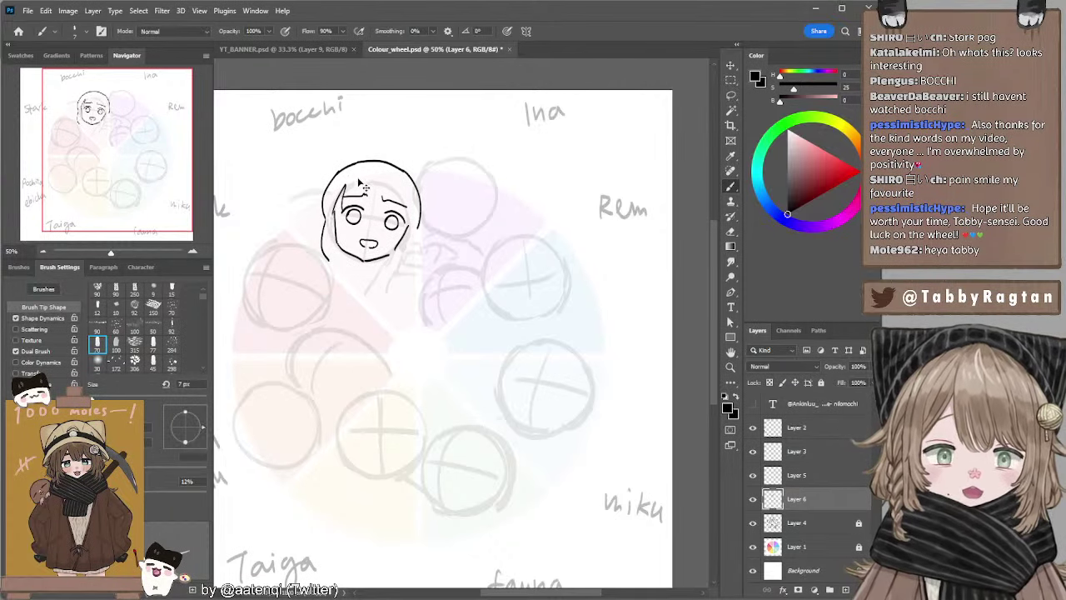
pyautogui.hotkey('ctrl', 'z')
pyautogui.press('e')
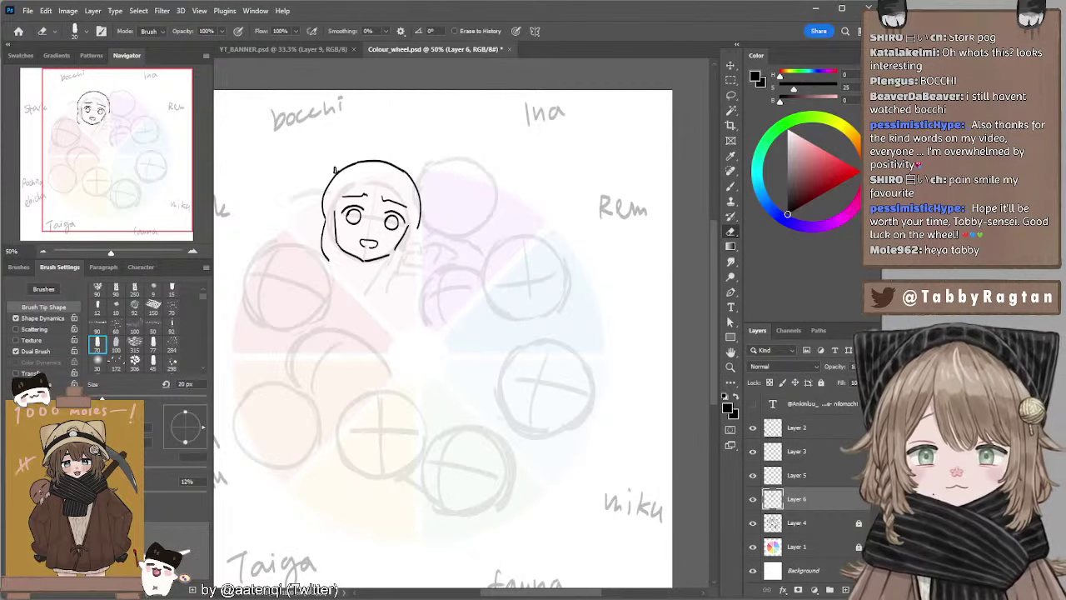
pyautogui.press('b')
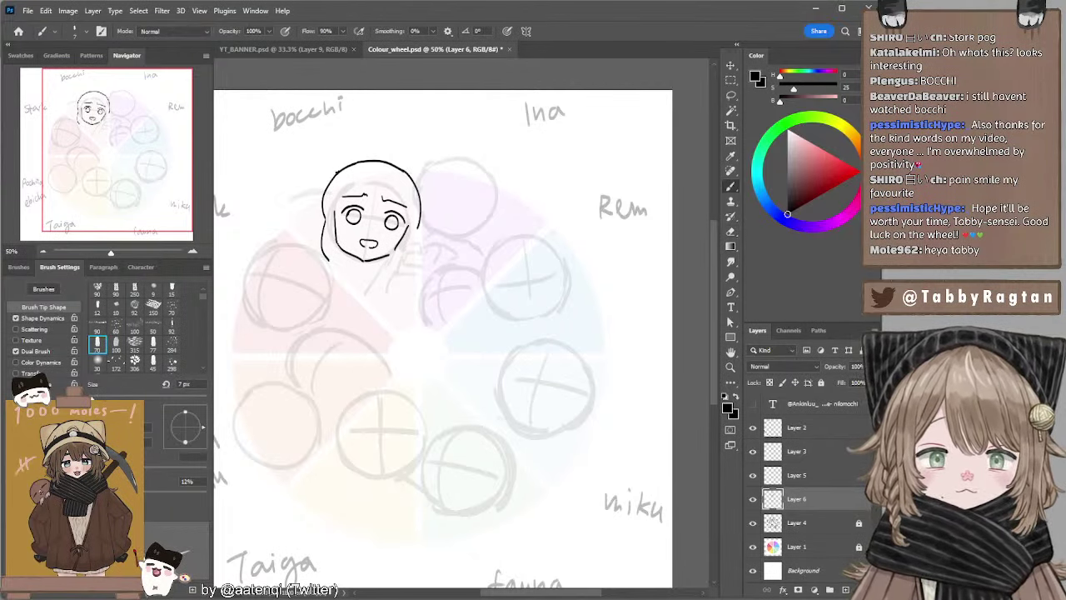
pyautogui.hotkey('ctrl', 'z')
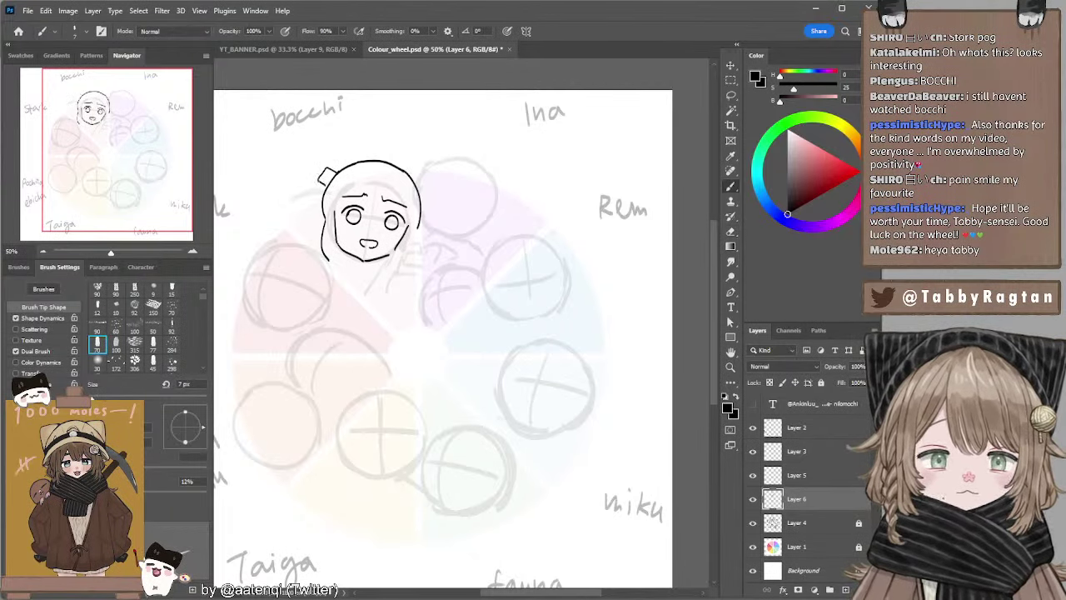
pyautogui.hotkey('ctrl', 'z')
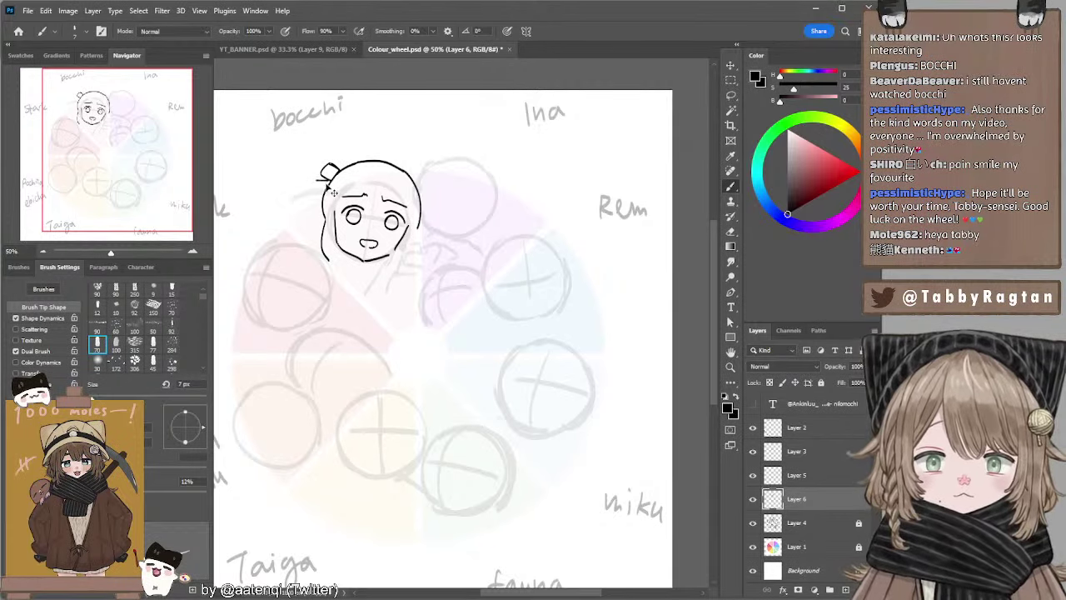
# Ink the side ponytail strands sweeping left from the cube hair ornament, undoing unsatisfactory strokes.
pyautogui.moveTo(319, 177)
pyautogui.mouseDown()
pyautogui.moveTo(314, 194)
pyautogui.moveTo(292, 189)
pyautogui.moveTo(319, 177)
pyautogui.moveTo(316, 194)
pyautogui.moveTo(319, 177)
pyautogui.moveTo(350, 174)
pyautogui.moveTo(326, 208)
pyautogui.moveTo(287, 177)
pyautogui.mouseUp()
pyautogui.hotkey('ctrl', 'z')
pyautogui.hotkey('ctrl', 'z')
pyautogui.hotkey('ctrl', 'z')
pyautogui.hotkey('ctrl', 'z')
pyautogui.hotkey('ctrl', 'z')
pyautogui.hotkey('ctrl', 'z')
# Lasso the hair ornament and side ponytail, rotate them by -4.56°, and shift them slightly down and left against the head.
pyautogui.press('l')
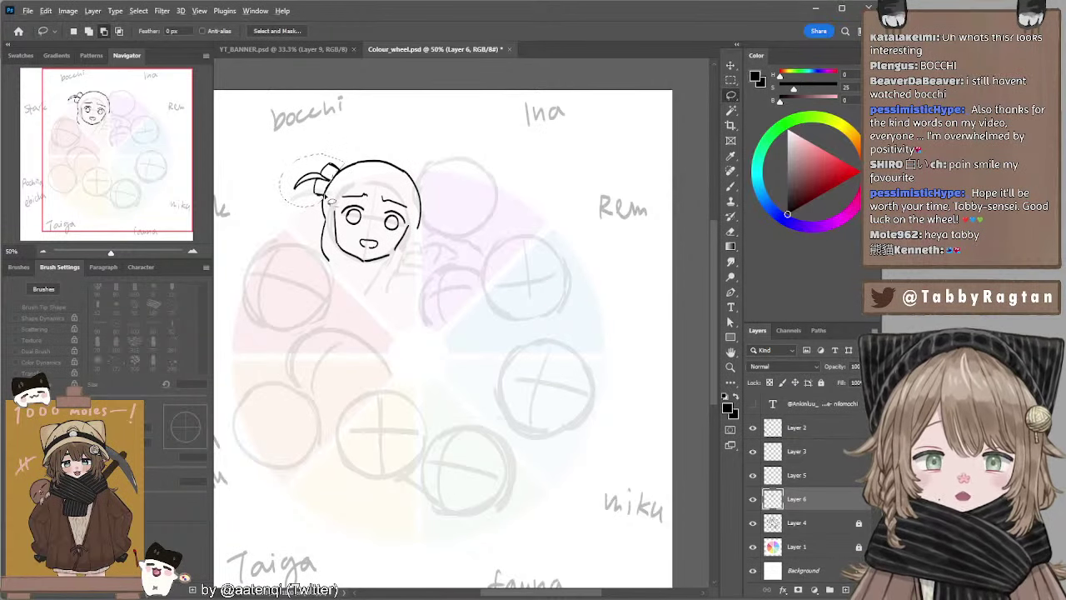
pyautogui.click(731, 65)
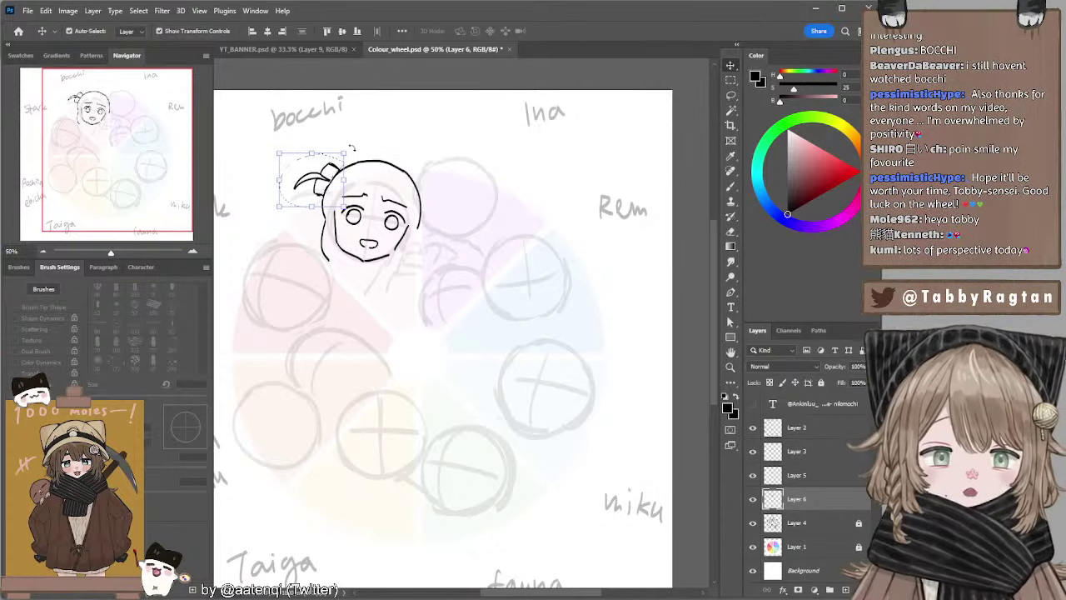
pyautogui.moveTo(358, 135); pyautogui.dragTo(353, 132)
pyautogui.moveTo(326, 176); pyautogui.dragTo(322, 184)
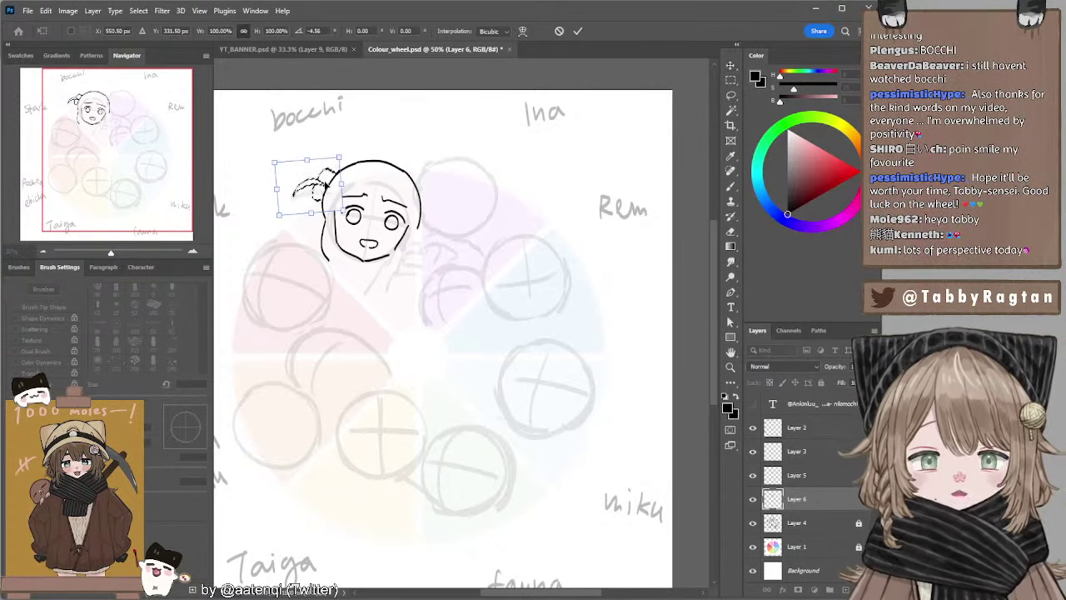
pyautogui.press('Return')
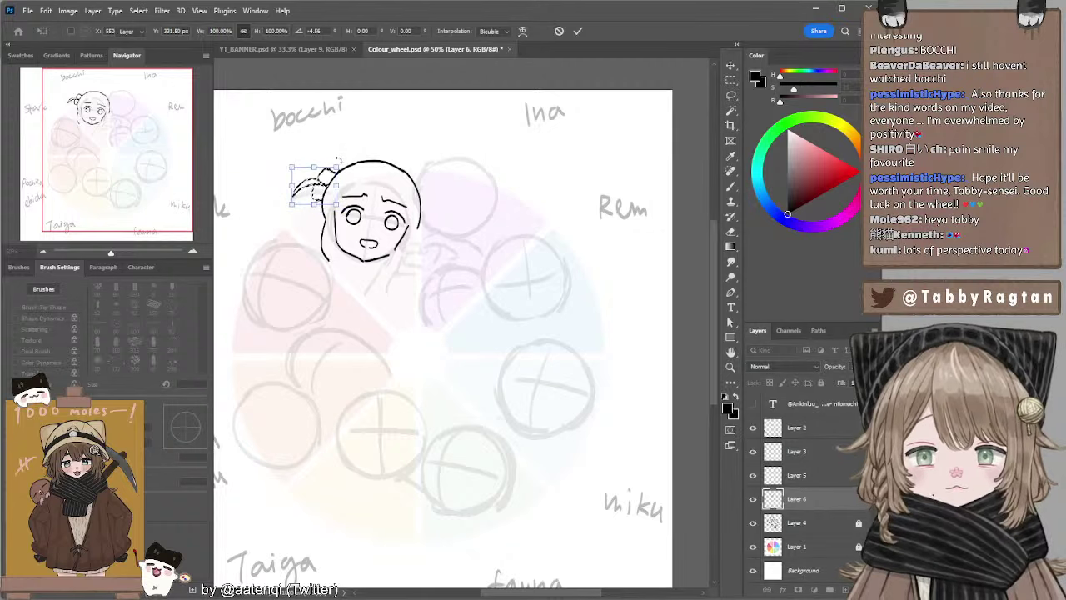
pyautogui.press('Return')
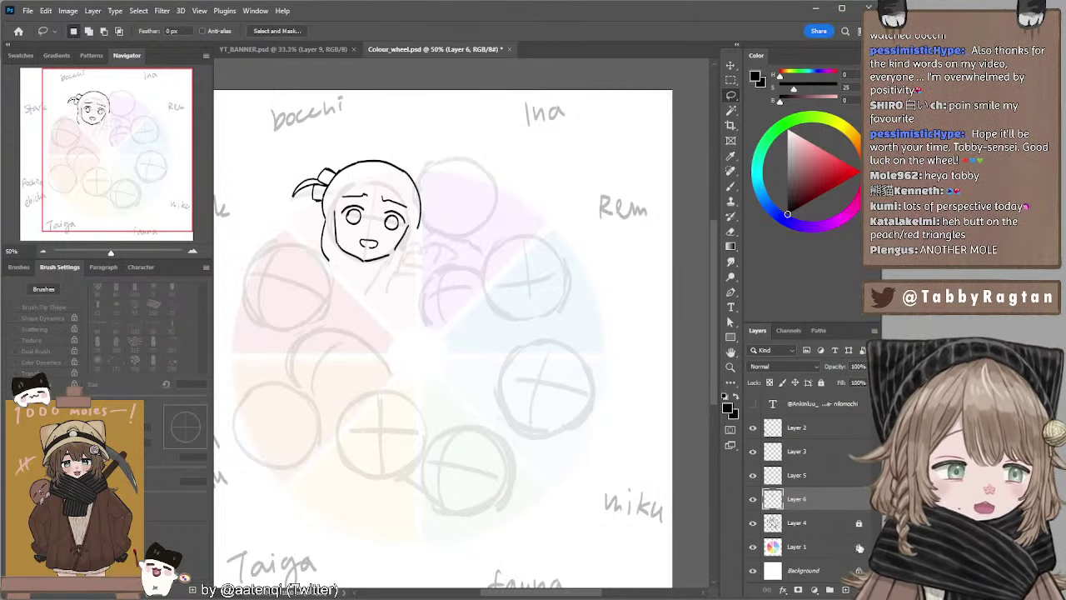
# Unlock Layer 1, preview the color wheel at 100% opacity, and set it back to 10%.
pyautogui.click(837, 548)
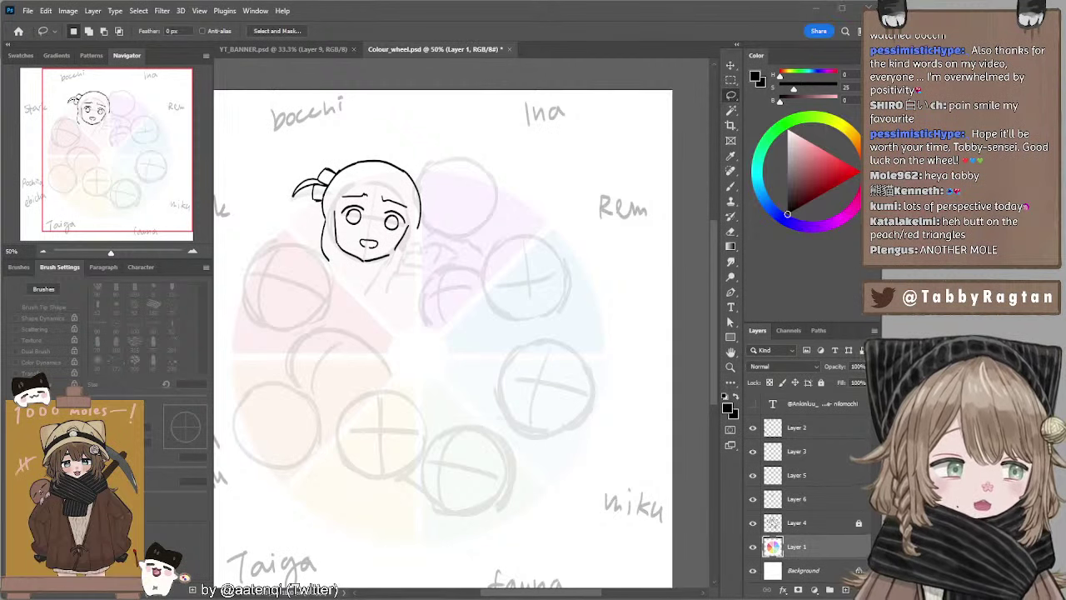
pyautogui.press('0')
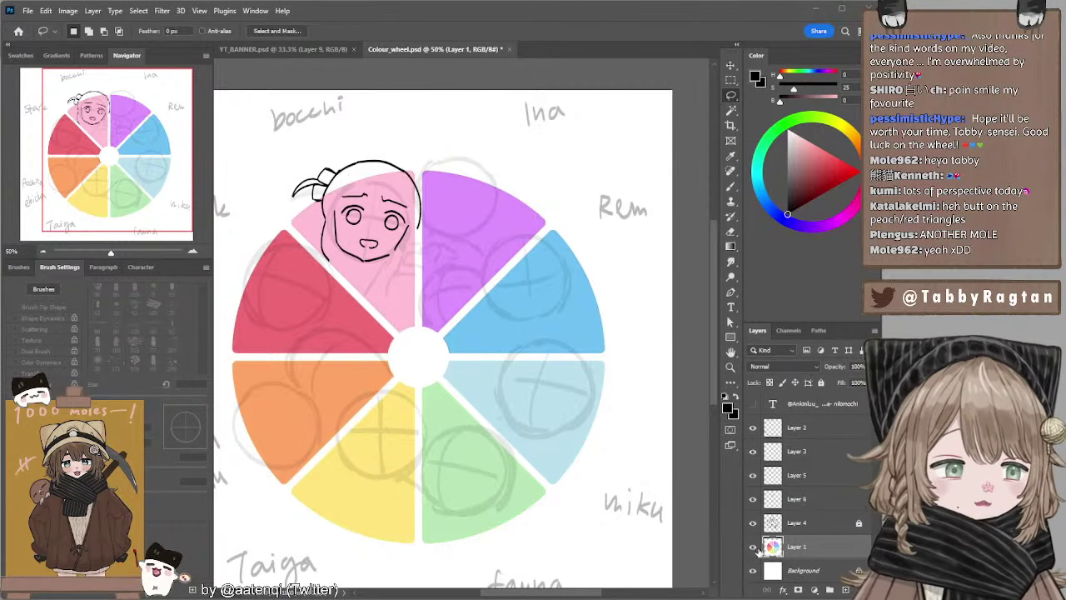
pyautogui.press('1')
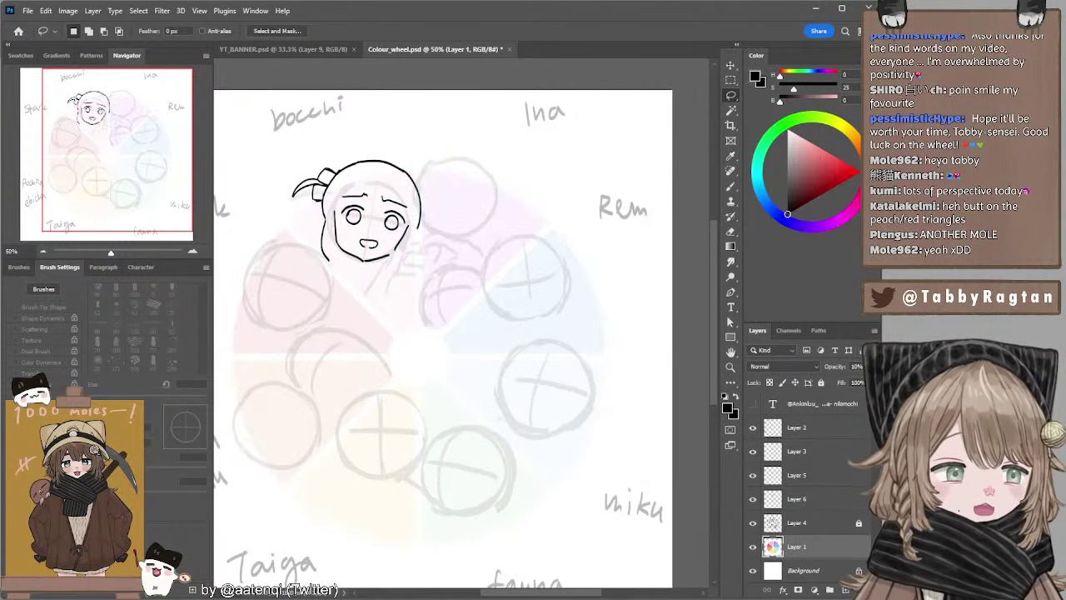
# Lock Layer 1, return to Layer 6 for inking, and clear the trial lasso selection around the bocchi head's hair.
pyautogui.click(821, 383)
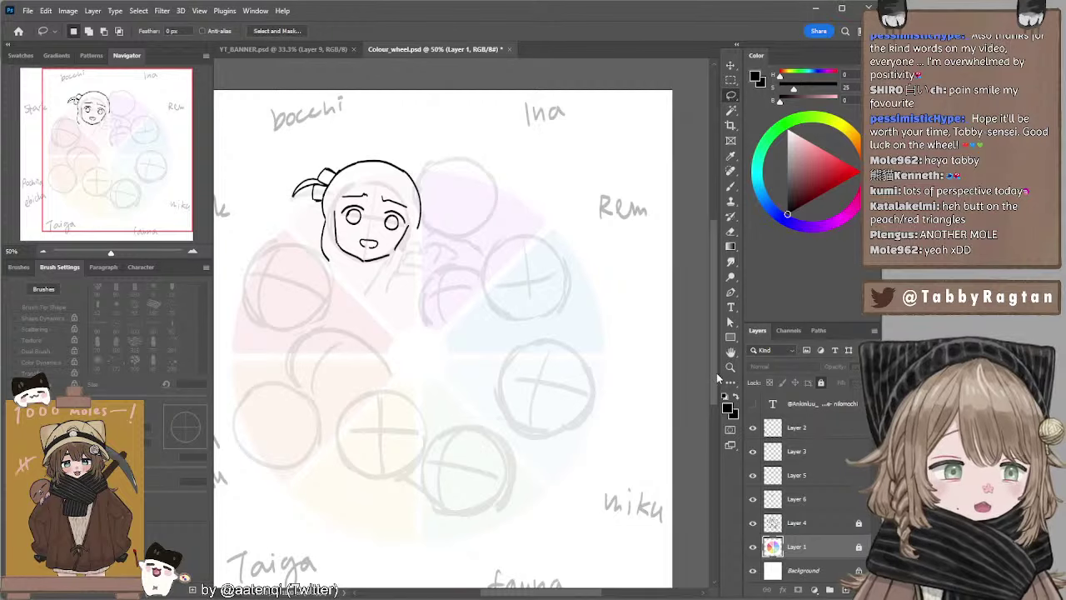
pyautogui.keyDown('ctrl'); pyautogui.click(351, 166); pyautogui.keyUp('ctrl')
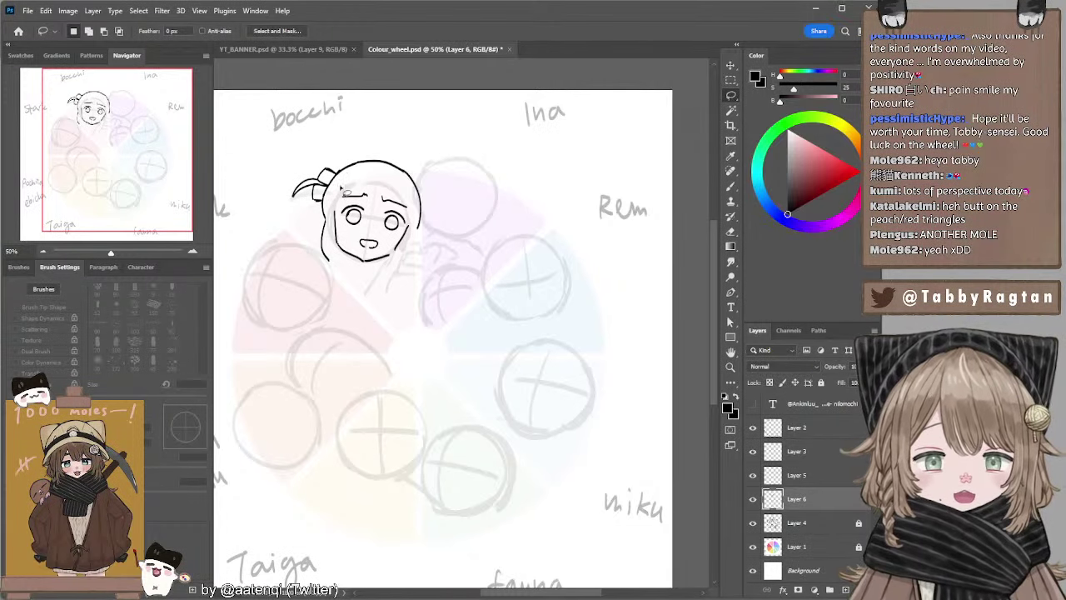
pyautogui.moveTo(326, 223)
pyautogui.mouseDown()
pyautogui.moveTo(290, 218)
pyautogui.moveTo(359, 126)
pyautogui.moveTo(434, 216)
pyautogui.moveTo(418, 237)
pyautogui.moveTo(404, 194)
pyautogui.moveTo(370, 177)
pyautogui.moveTo(341, 192)
pyautogui.moveTo(348, 167)
pyautogui.mouseUp()
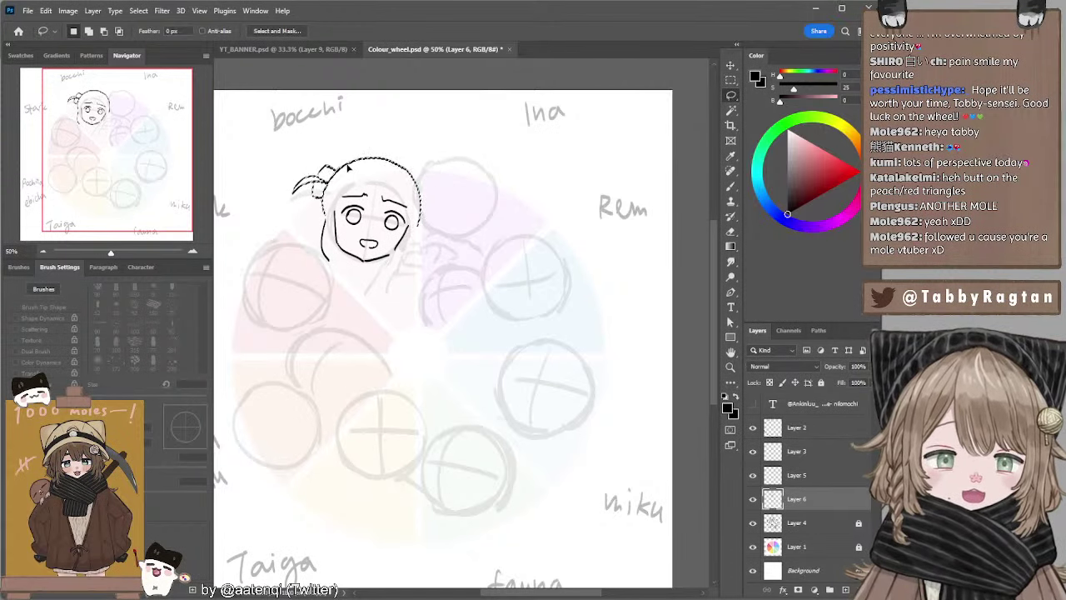
pyautogui.hotkey('ctrl', 'd')
pyautogui.press('b')
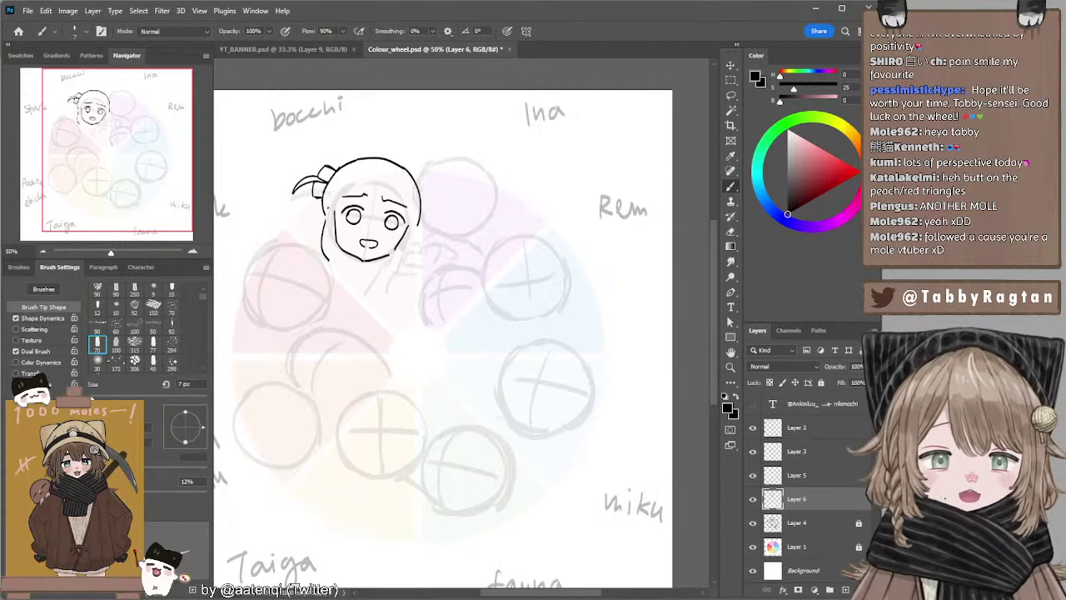
# Ink the long sidelock along the left of bocchi's face, undoing the trial strokes near the right cheek.
pyautogui.moveTo(335, 186); pyautogui.dragTo(333, 218)
pyautogui.hotkey('ctrl', 'z')
pyautogui.hotkey('ctrl', 'z')
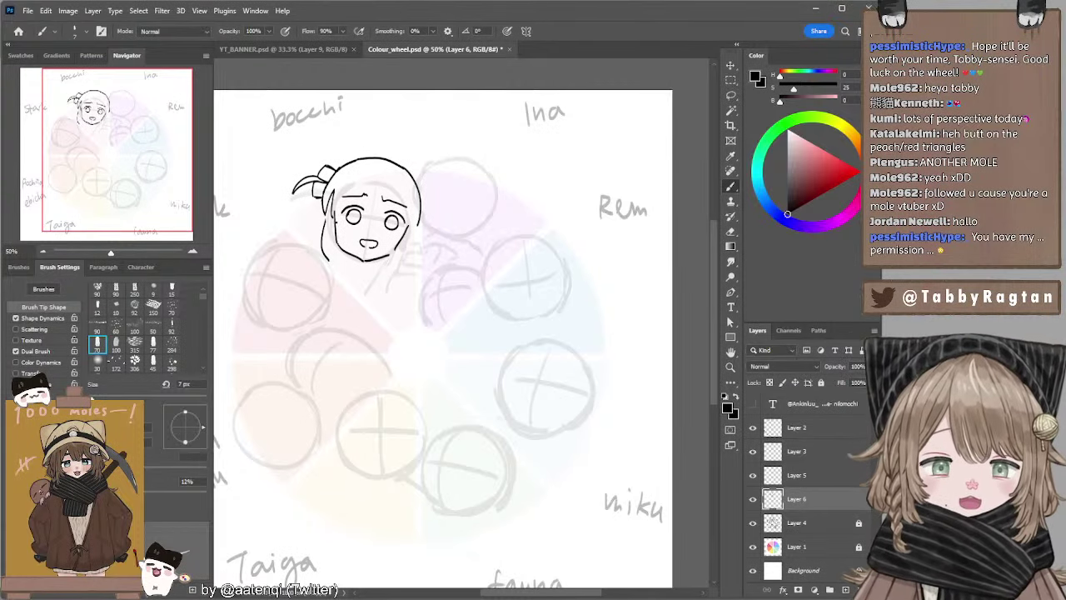
pyautogui.moveTo(335, 218); pyautogui.dragTo(336, 260)
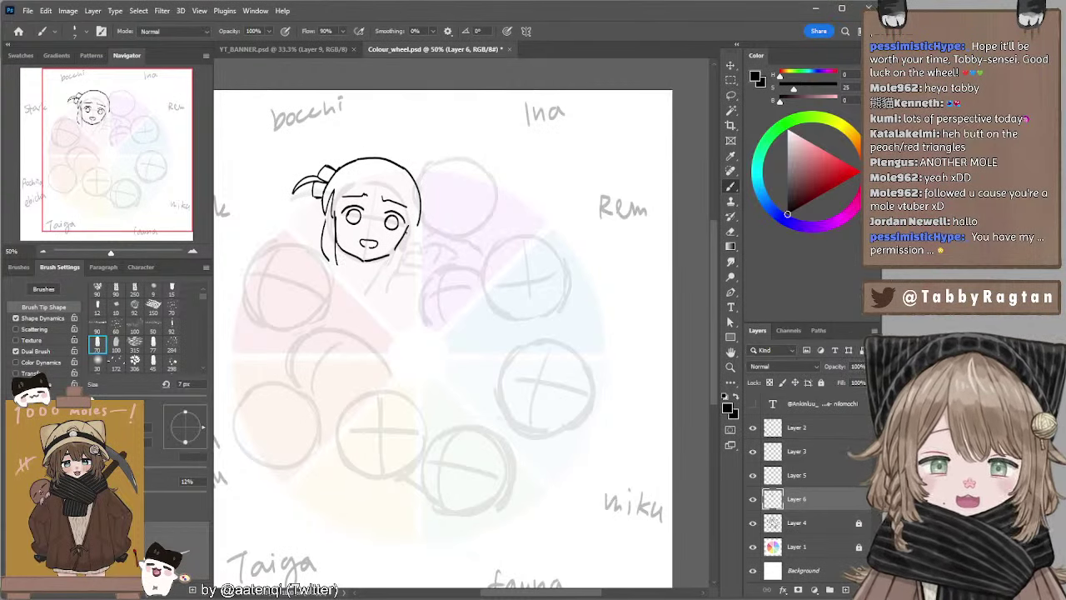
pyautogui.moveTo(406, 226); pyautogui.dragTo(392, 267)
pyautogui.hotkey('ctrl', 'z')
pyautogui.hotkey('ctrl', 'z')
pyautogui.moveTo(410, 249); pyautogui.dragTo(398, 261)
pyautogui.hotkey('ctrl', 'z')
pyautogui.hotkey('ctrl', 'z')
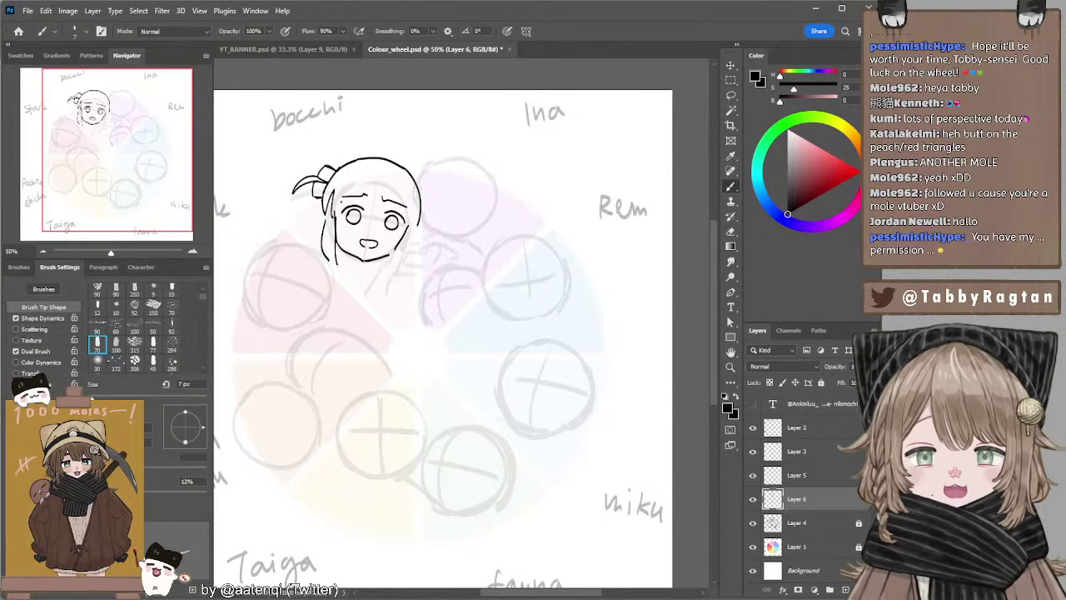
# Ink the pointed fringe strands across bocchi's forehead from the left temple toward the right, undoing unsatisfactory strokes.
pyautogui.moveTo(352, 179); pyautogui.dragTo(338, 214)
pyautogui.moveTo(355, 190); pyautogui.dragTo(336, 212)
pyautogui.hotkey('ctrl', 'z')
pyautogui.hotkey('ctrl', 'z')
pyautogui.moveTo(351, 179)
pyautogui.mouseDown()
pyautogui.moveTo(341, 207)
pyautogui.moveTo(401, 214)
pyautogui.moveTo(408, 201)
pyautogui.moveTo(406, 215)
pyautogui.mouseUp()
pyautogui.hotkey('ctrl', 'z')
pyautogui.hotkey('ctrl', 'z')
pyautogui.hotkey('ctrl', 'z')
pyautogui.hotkey('ctrl', 'z')
pyautogui.hotkey('ctrl', 'z')
# Ink the short pointed strands beside bocchi's right eye that close the fringe against the hair outline.
pyautogui.moveTo(405, 215)
pyautogui.mouseDown()
pyautogui.moveTo(418, 202)
pyautogui.moveTo(406, 218)
pyautogui.moveTo(402, 210)
pyautogui.moveTo(402, 231)
pyautogui.moveTo(423, 230)
pyautogui.moveTo(411, 233)
pyautogui.mouseUp()
pyautogui.hotkey('ctrl', 'z')
pyautogui.hotkey('ctrl', 'z')
pyautogui.hotkey('ctrl', 'z')
pyautogui.hotkey('ctrl', 'z')
pyautogui.hotkey('ctrl', 'z')
pyautogui.hotkey('ctrl', 'z')
pyautogui.hotkey('ctrl', 'z')
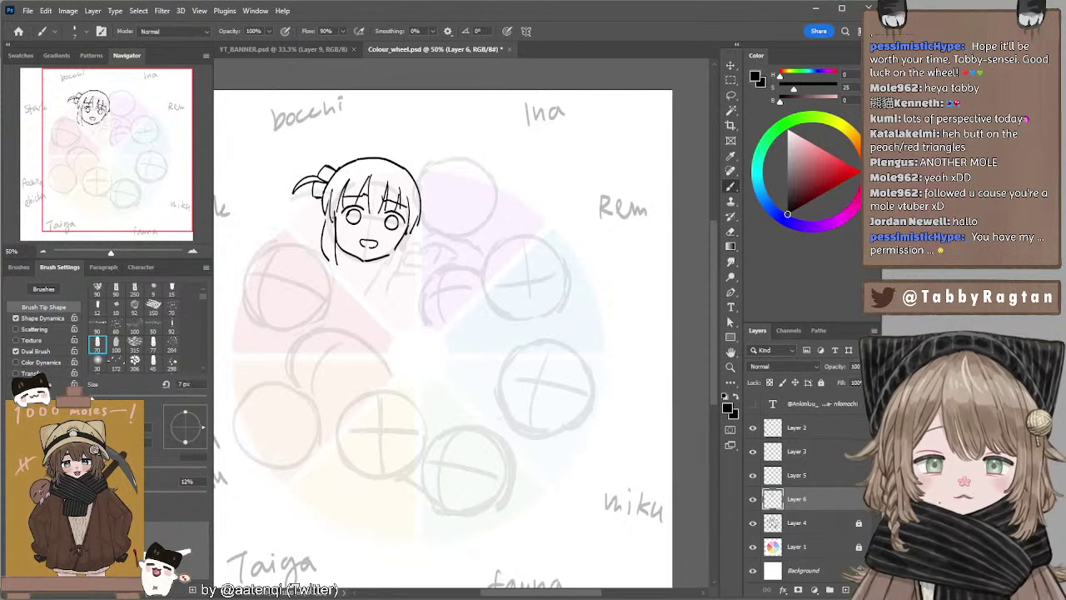
pyautogui.hotkey('ctrl', 'z')
# Rework the inner strand of bocchi's left sidelock from the temple down past the jaw.
pyautogui.moveTo(335, 188); pyautogui.dragTo(329, 224)
pyautogui.hotkey('ctrl', 'z')
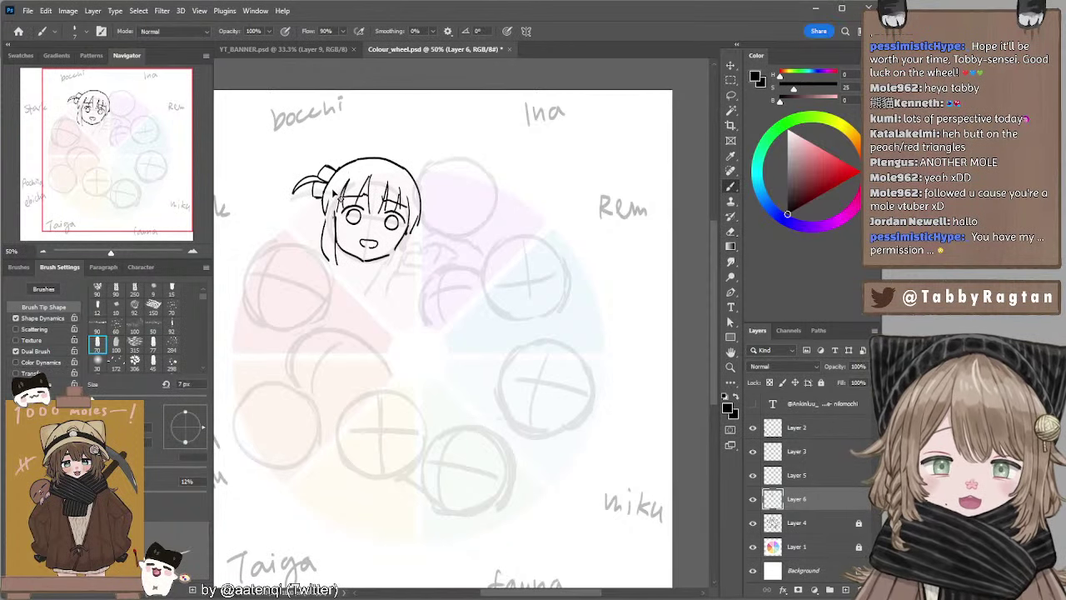
pyautogui.moveTo(342, 188)
pyautogui.mouseDown()
pyautogui.moveTo(326, 223)
pyautogui.moveTo(336, 264)
pyautogui.mouseUp()
pyautogui.hotkey('ctrl', 'z')
pyautogui.hotkey('ctrl', 'z')
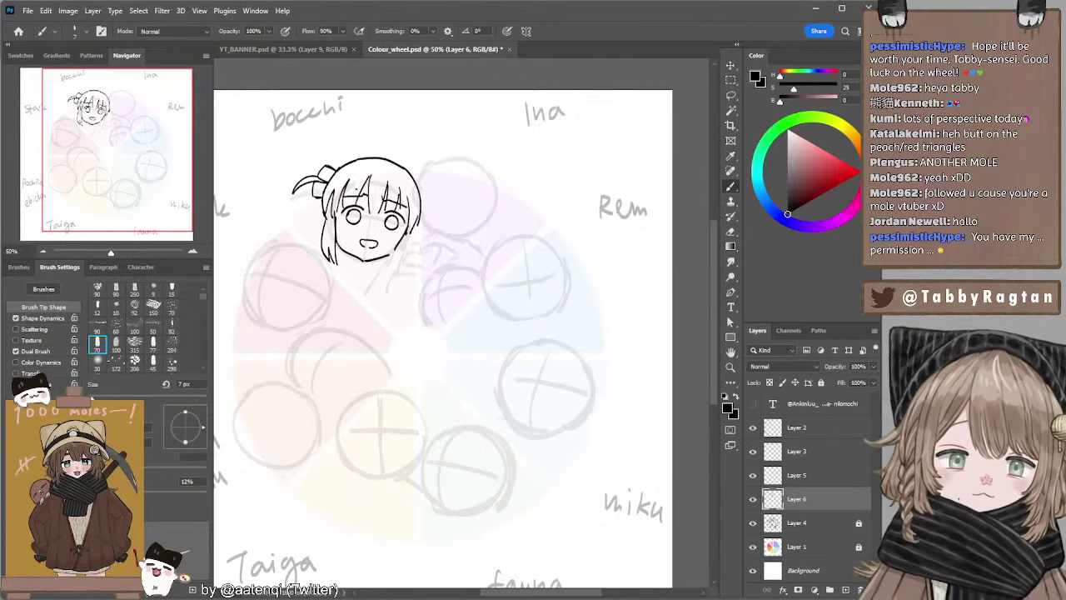
# Erase part of the left hair outline at ear height and ink a strand flaring outward there.
pyautogui.press('e')
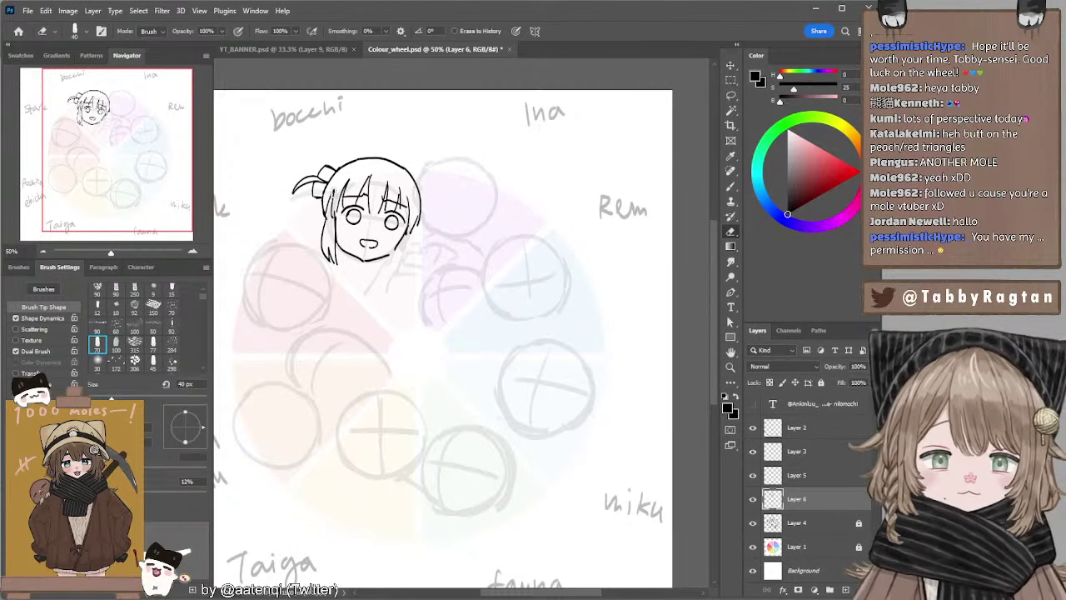
pyautogui.moveTo(329, 204); pyautogui.dragTo(327, 221)
pyautogui.press('b')
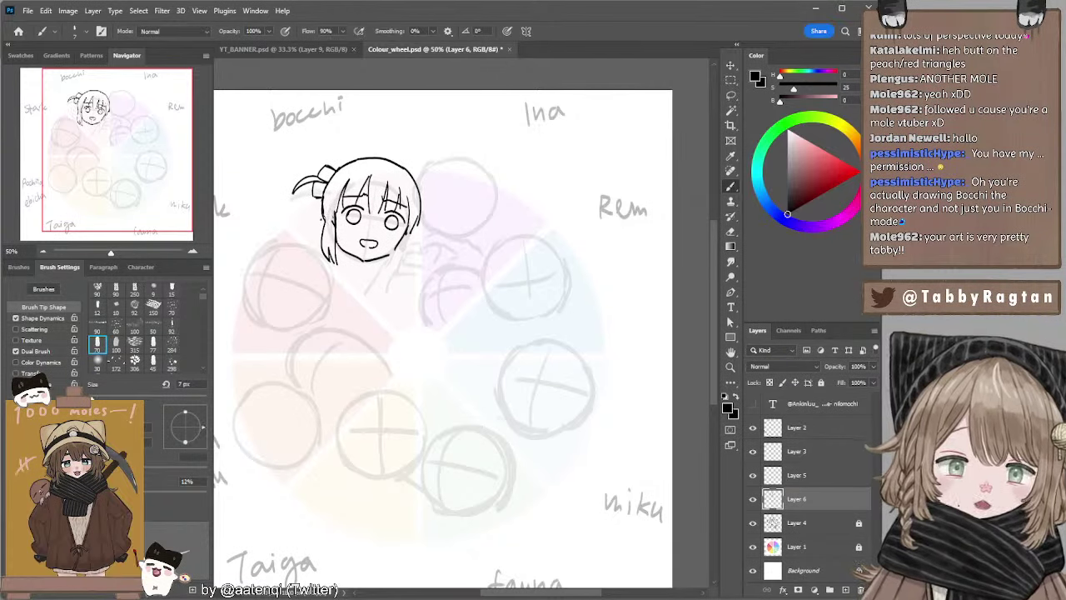
pyautogui.moveTo(320, 221); pyautogui.dragTo(315, 242)
pyautogui.hotkey('ctrl', 'z')
pyautogui.hotkey('ctrl', 'z')
pyautogui.hotkey('ctrl', 'z')
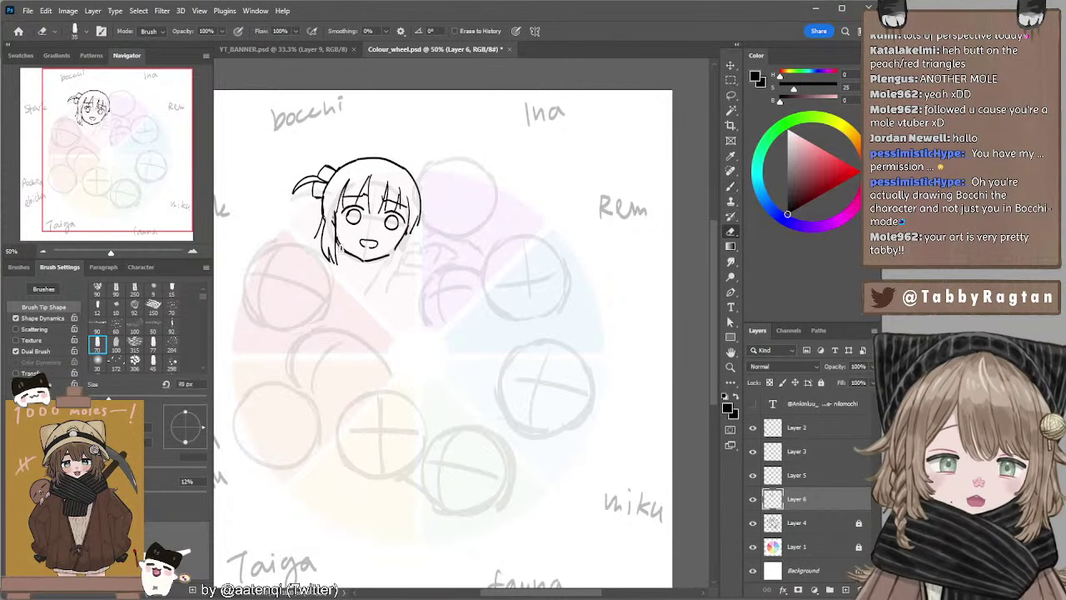
# Clean up the overlapping lines on bocchi's left sidelock and re-ink its strand at the temple.
pyautogui.press('e')
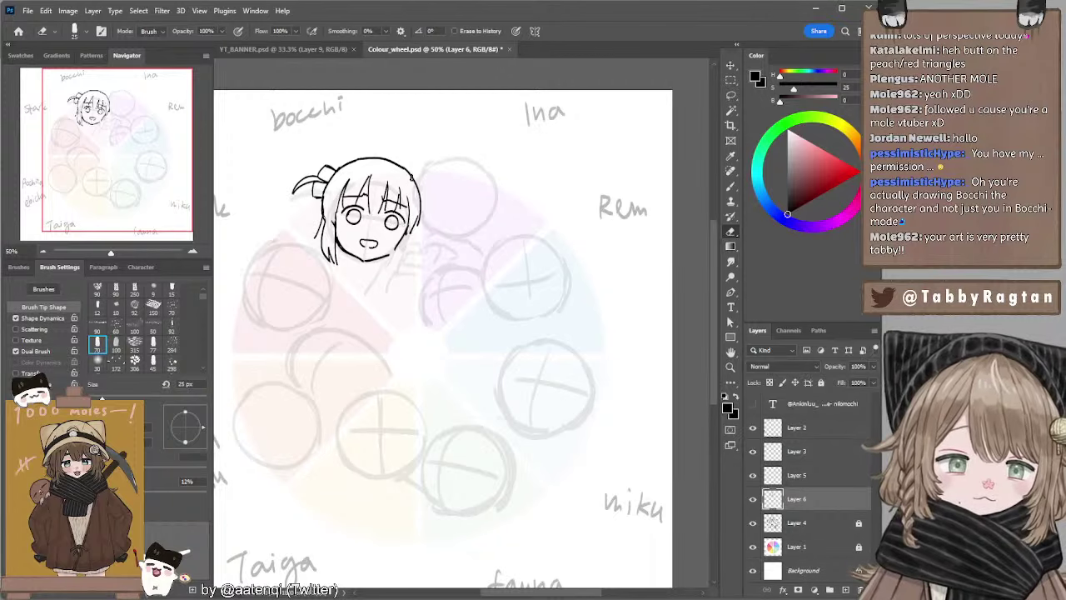
pyautogui.press('b')
pyautogui.moveTo(334, 191)
pyautogui.mouseDown()
pyautogui.moveTo(325, 223)
pyautogui.moveTo(336, 220)
pyautogui.mouseUp()
pyautogui.hotkey('ctrl', 'z')
pyautogui.press('e')
pyautogui.press('b')
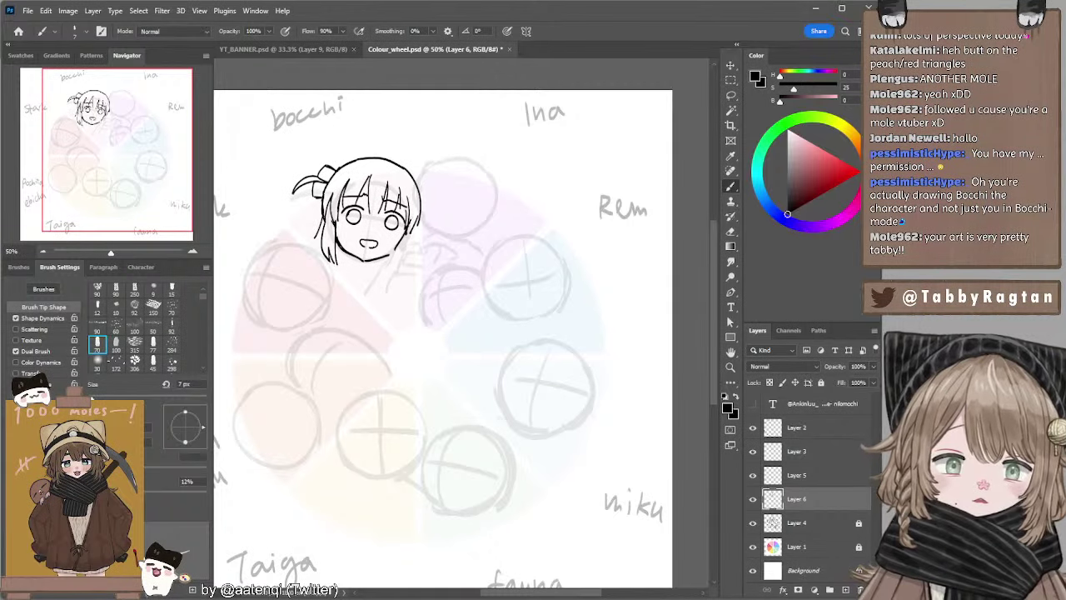
# Trim the right end of bocchi's jaw line with a 15 px eraser and ink the raised hand's curled finger beside it.
pyautogui.press('e')
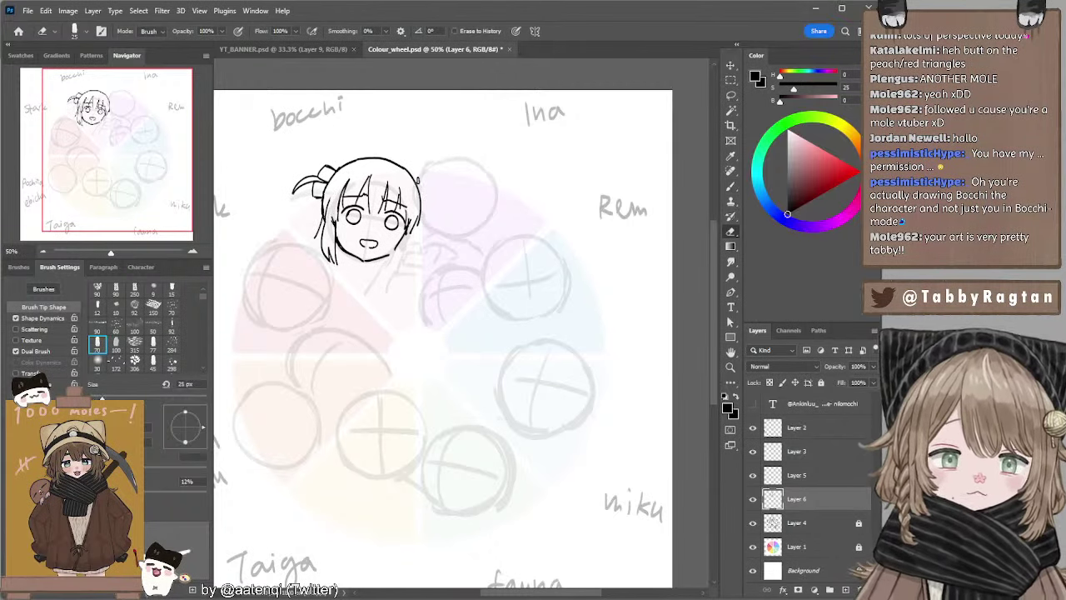
pyautogui.press('[')
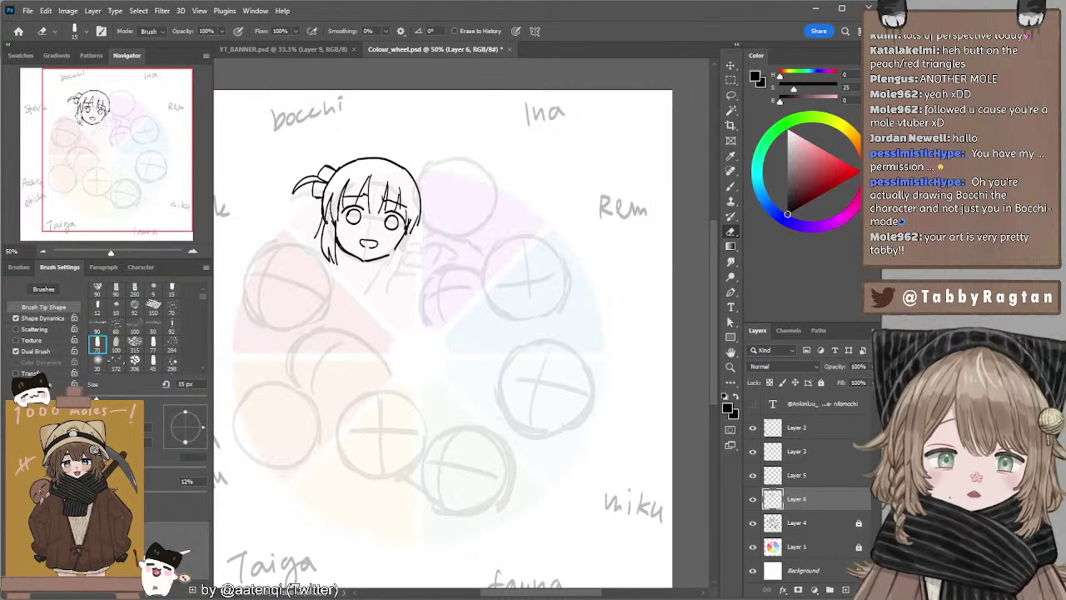
pyautogui.press('b')
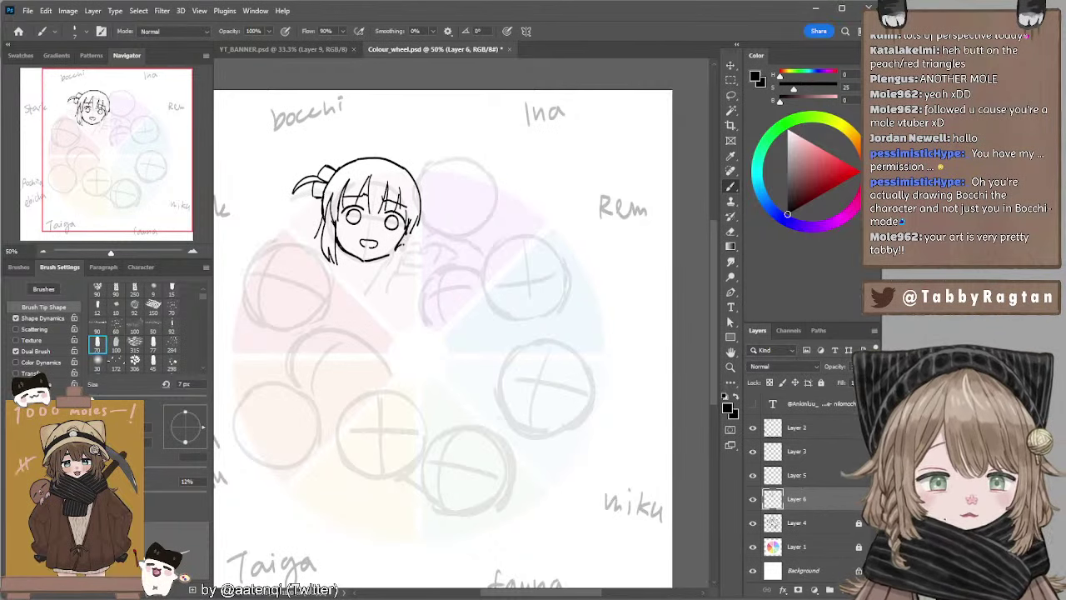
pyautogui.moveTo(402, 248); pyautogui.dragTo(422, 250)
pyautogui.hotkey('ctrl', 'z')
pyautogui.hotkey('ctrl', 'z')
pyautogui.hotkey('ctrl', 'z')
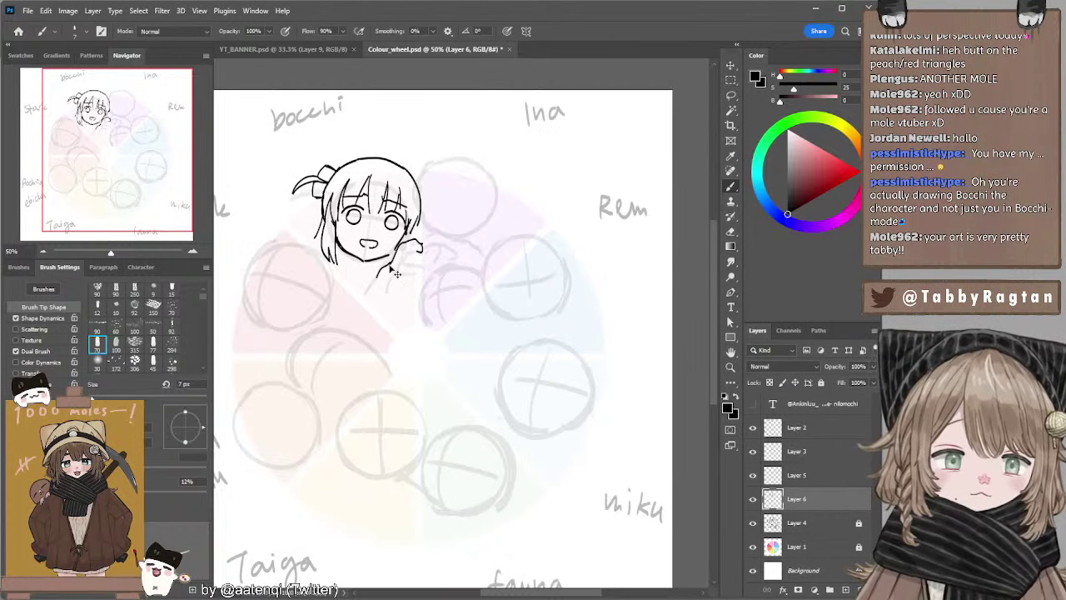
# Ink both edges of bocchi's raised wrist and the thumb below the curled finger, cleaning up overlapping lines.
pyautogui.moveTo(390, 262); pyautogui.dragTo(367, 293)
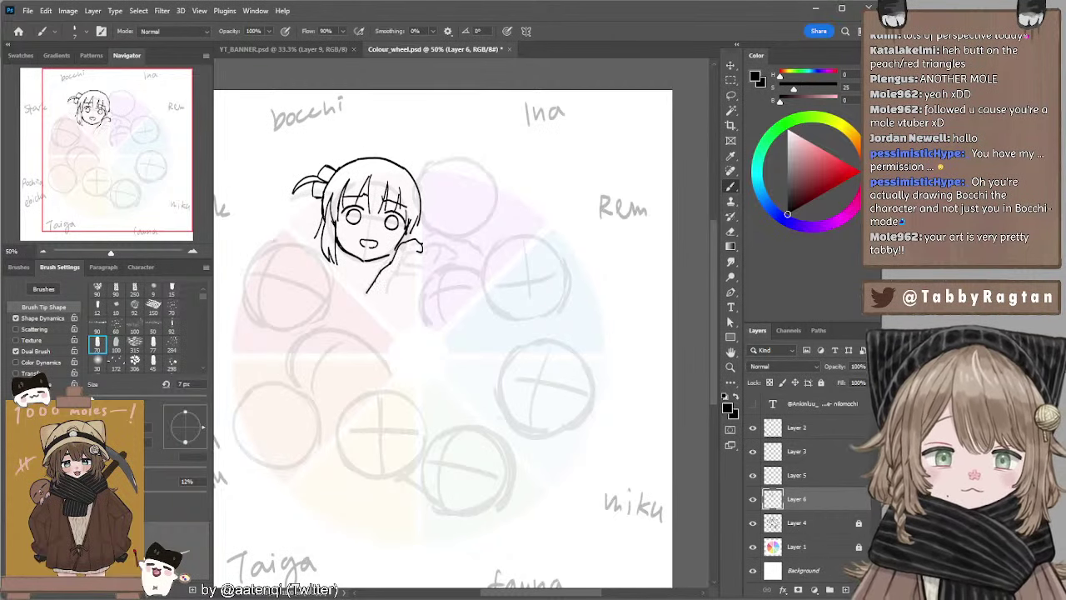
pyautogui.press('e')
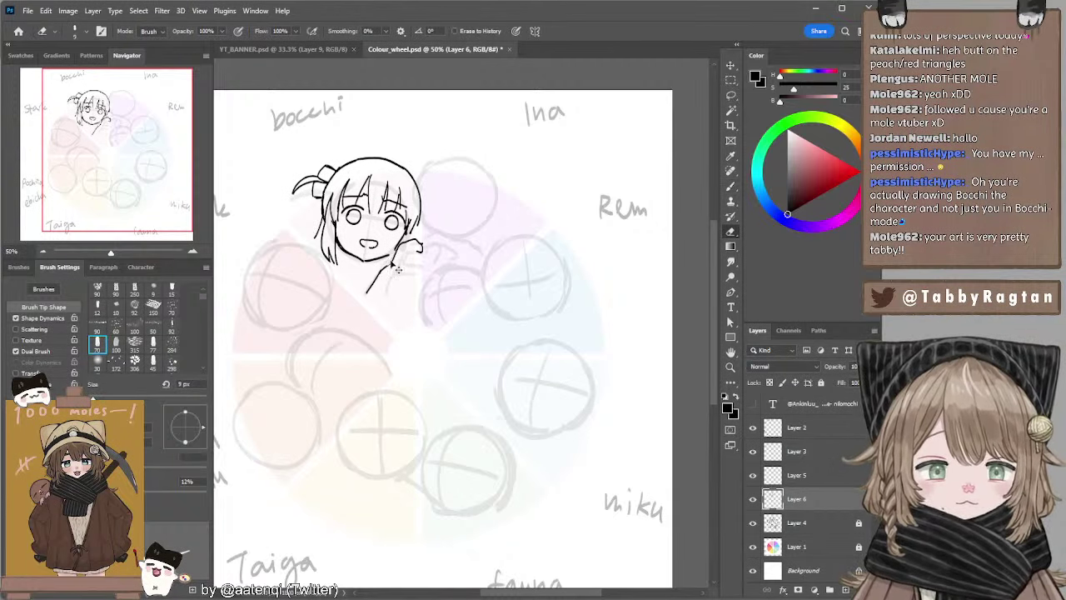
pyautogui.press('b')
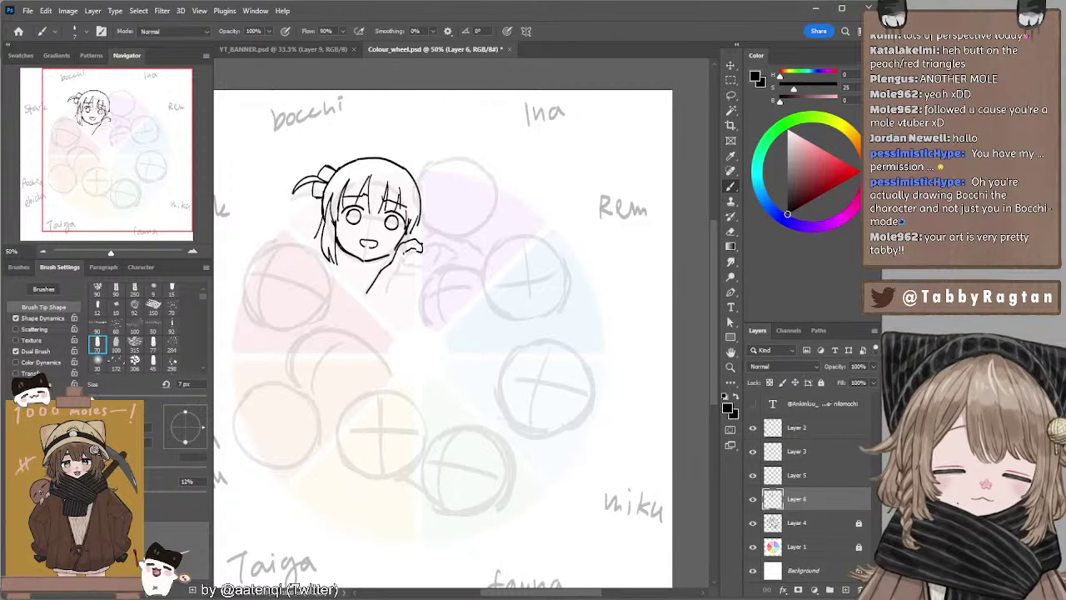
pyautogui.moveTo(401, 263); pyautogui.dragTo(379, 299)
pyautogui.moveTo(401, 256); pyautogui.dragTo(421, 264)
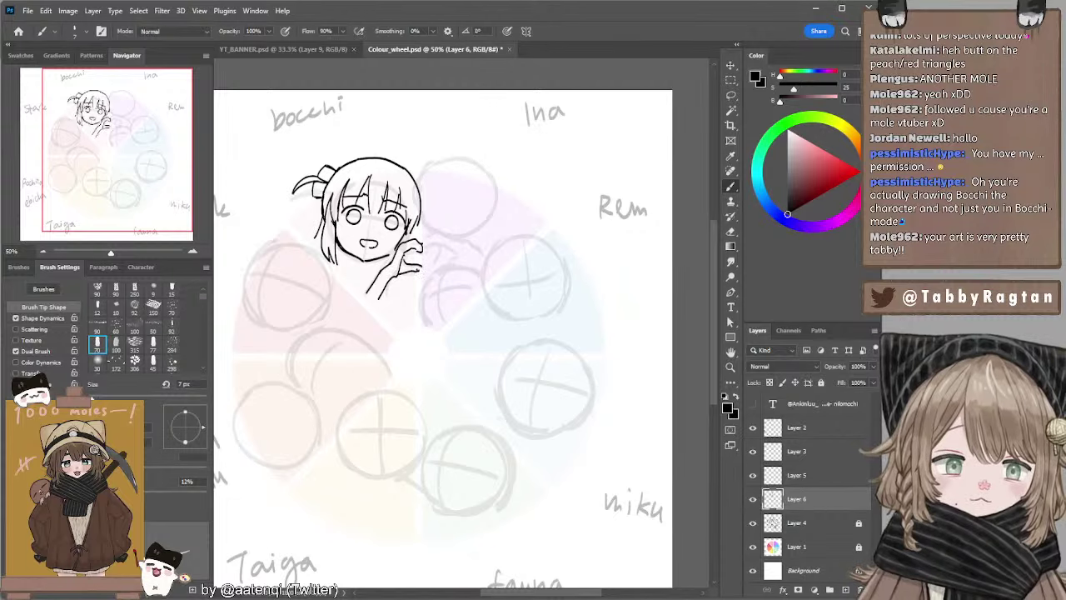
# Refine bocchi's thumb and ink the second character's curled finger and thumb to complete the heart gesture.
pyautogui.moveTo(401, 272); pyautogui.dragTo(420, 272)
pyautogui.hotkey('ctrl', 'z')
pyautogui.hotkey('ctrl', 'z')
pyautogui.press('e')
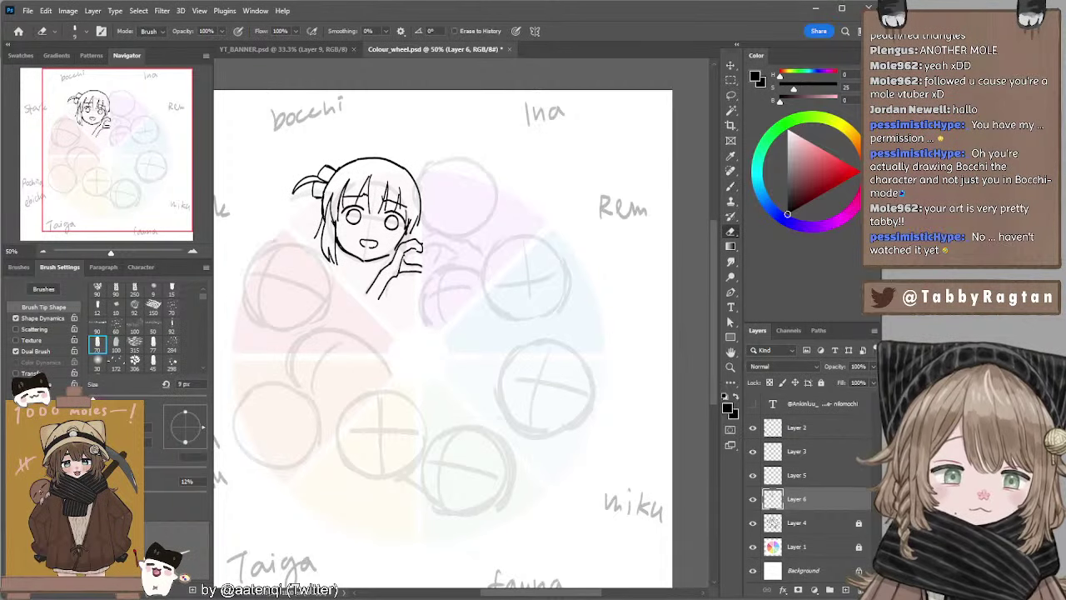
pyautogui.press('b')
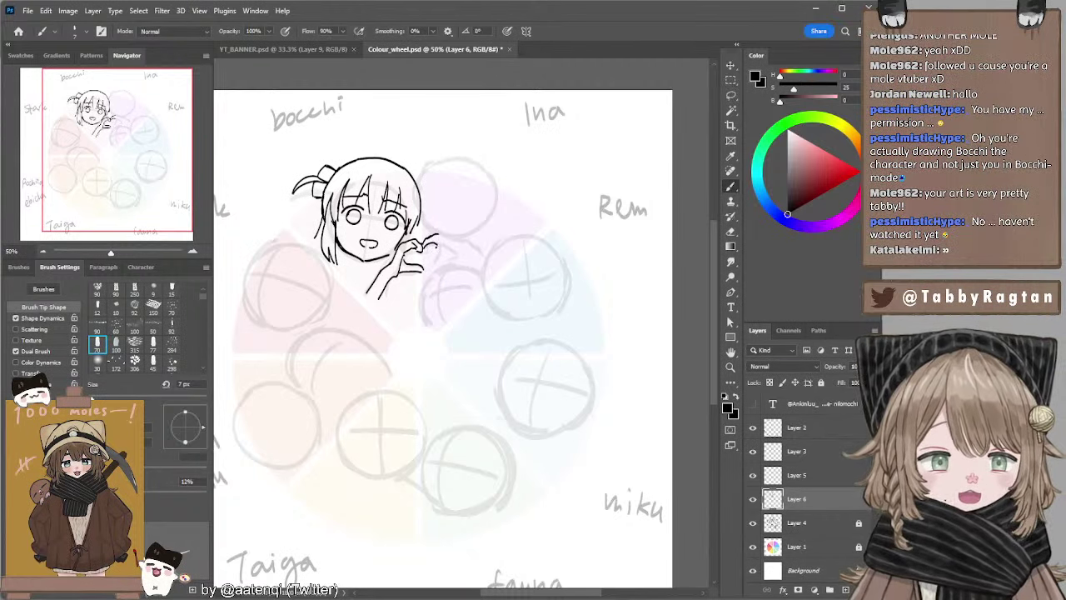
pyautogui.moveTo(437, 244); pyautogui.dragTo(426, 269)
pyautogui.hotkey('ctrl', 'z')
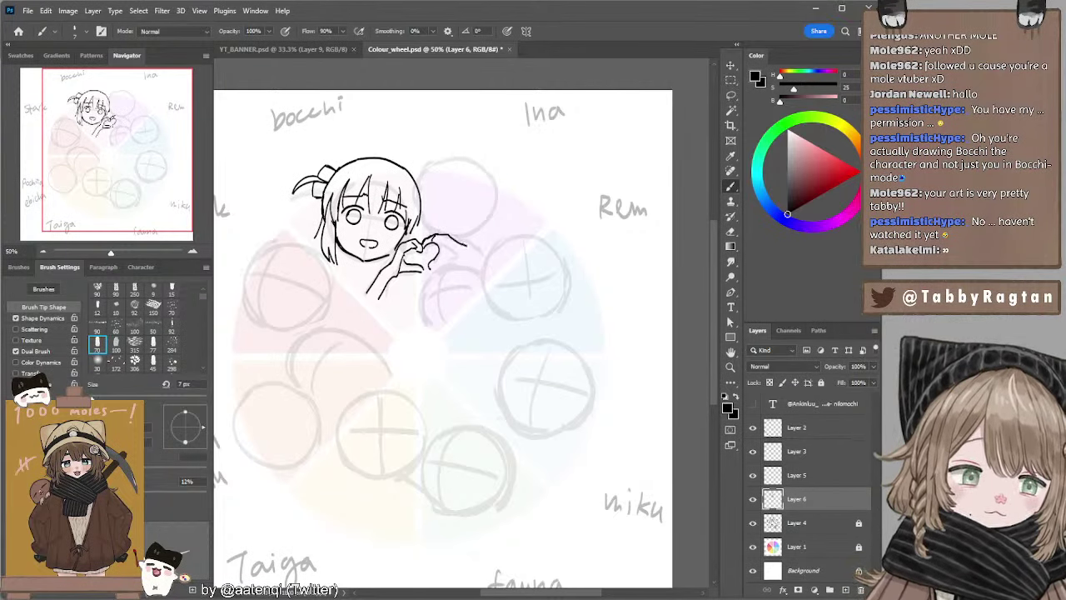
# Ink the upper edge of the second character's arm, sloping down and right from the heart hand across the purple segment.
pyautogui.moveTo(441, 236); pyautogui.dragTo(483, 252)
pyautogui.hotkey('ctrl', 'z')
pyautogui.hotkey('ctrl', 'z')
pyautogui.hotkey('ctrl', 'z')
pyautogui.hotkey('ctrl', 'z')
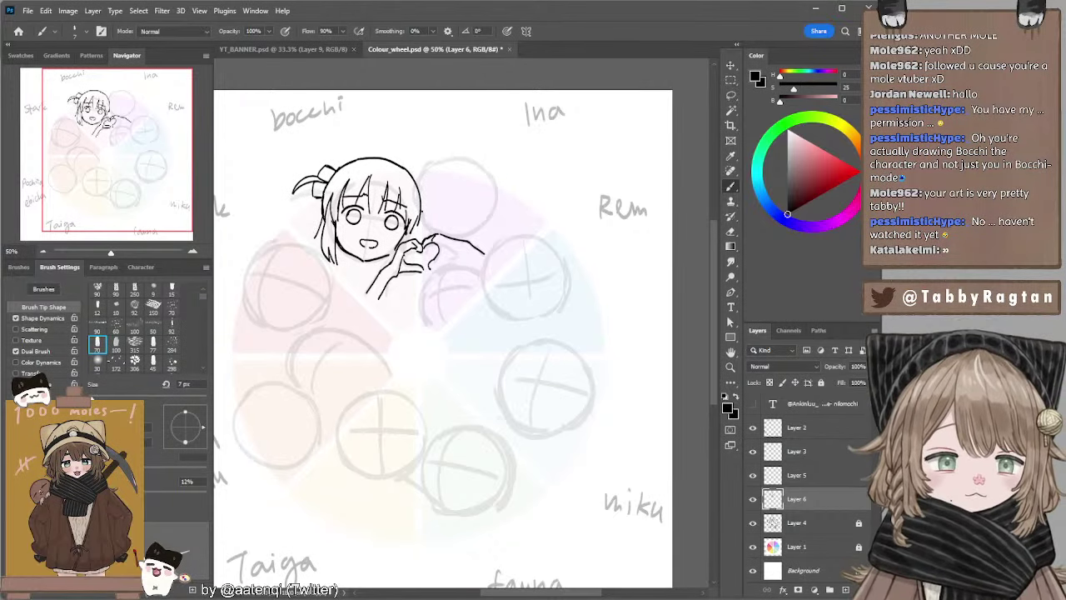
# Ink the short diagonal line of the second head's lower left face between bocchi's hair and the heart hand.
pyautogui.moveTo(423, 210)
pyautogui.mouseDown()
pyautogui.moveTo(441, 234)
pyautogui.moveTo(434, 224)
pyautogui.mouseUp()
pyautogui.hotkey('ctrl', 'z')
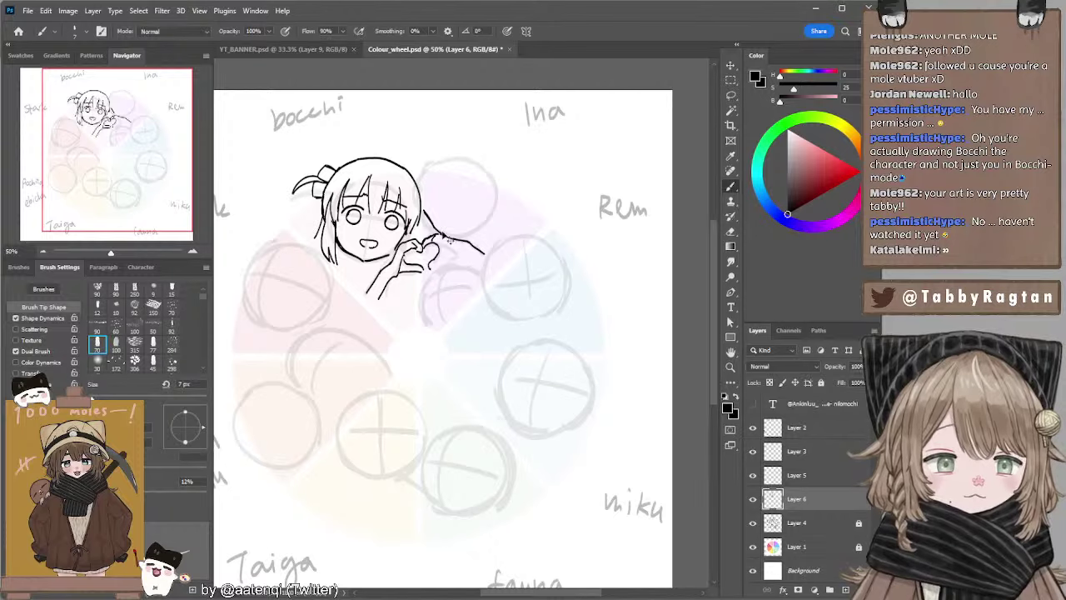
pyautogui.hotkey('ctrl', 'z')
pyautogui.moveTo(424, 213); pyautogui.dragTo(436, 229)
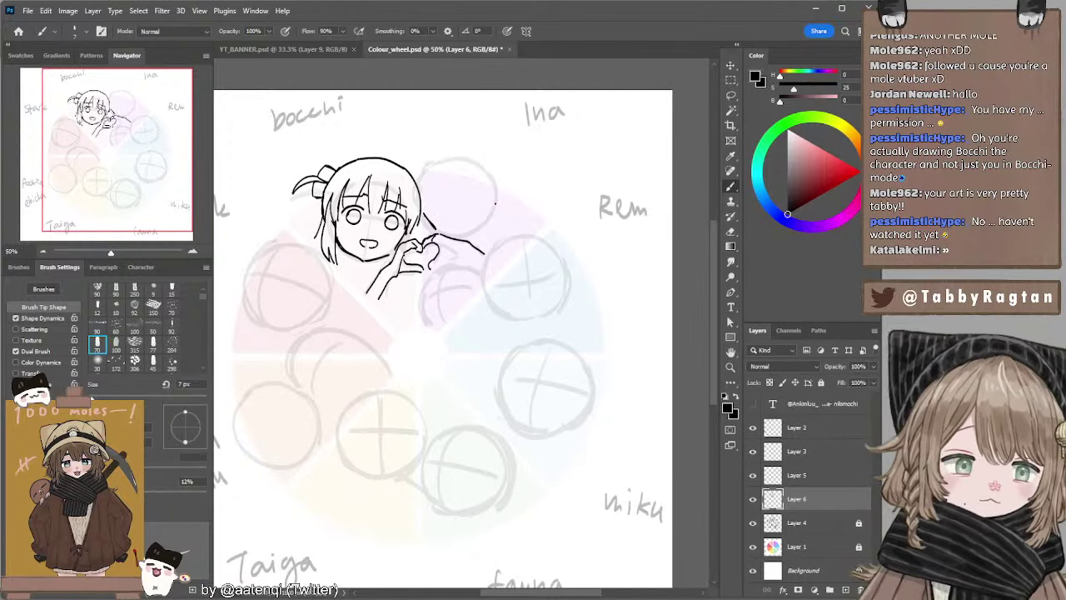
# Try inking the right cheek contour of the second head over the sketch circle in the purple segment.
pyautogui.moveTo(496, 190)
pyautogui.mouseDown()
pyautogui.moveTo(482, 249)
pyautogui.moveTo(473, 238)
pyautogui.moveTo(497, 211)
pyautogui.moveTo(502, 226)
pyautogui.moveTo(497, 208)
pyautogui.moveTo(493, 227)
pyautogui.mouseUp()
pyautogui.hotkey('ctrl', 'z')
pyautogui.hotkey('ctrl', 'z')
pyautogui.hotkey('ctrl', 'z')
pyautogui.hotkey('ctrl', 'z')
pyautogui.hotkey('ctrl', 'z')
pyautogui.hotkey('ctrl', 'z')
pyautogui.hotkey('ctrl', 'z')
pyautogui.hotkey('ctrl', 'z')
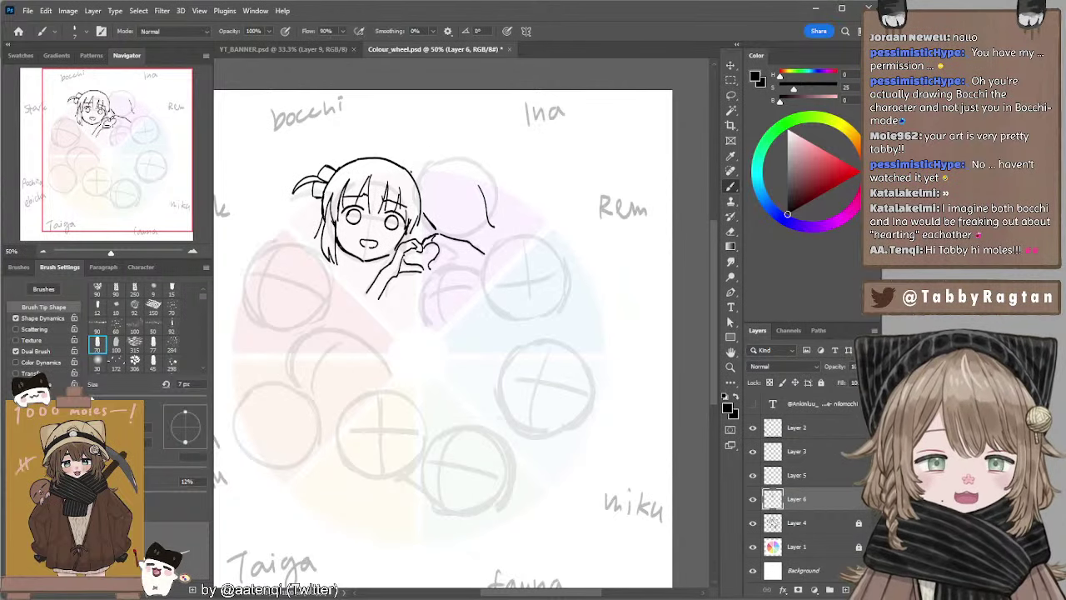
# Ink the curved top outline of the second head, rising from bocchi's hair over the sketch circle.
pyautogui.moveTo(409, 168)
pyautogui.mouseDown()
pyautogui.moveTo(440, 147)
pyautogui.moveTo(410, 172)
pyautogui.moveTo(421, 152)
pyautogui.moveTo(479, 149)
pyautogui.mouseUp()
pyautogui.hotkey('ctrl', 'z')
pyautogui.hotkey('ctrl', 'z')
pyautogui.hotkey('ctrl', 'z')
pyautogui.hotkey('ctrl', 'z')
pyautogui.hotkey('ctrl', 'z')
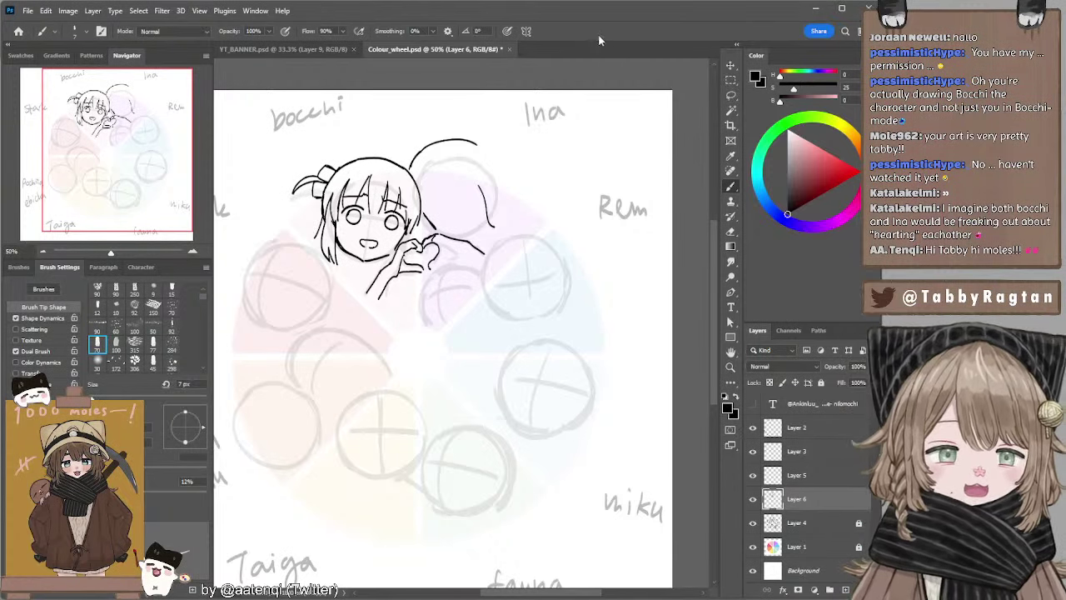
# Erase the second head's trial cheek line and ink the hair strands framing its face on both sides.
pyautogui.press('e')
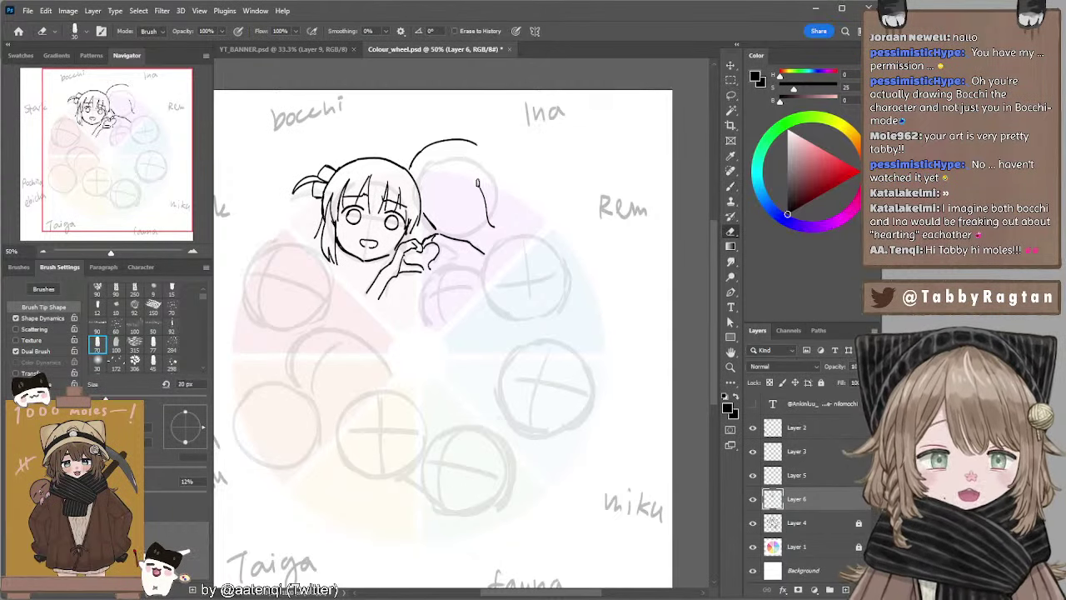
pyautogui.moveTo(478, 180); pyautogui.dragTo(491, 225)
pyautogui.press('b')
pyautogui.moveTo(424, 176); pyautogui.dragTo(432, 202)
pyautogui.hotkey('ctrl', 'z')
pyautogui.hotkey('ctrl', 'z')
pyautogui.hotkey('ctrl', 'z')
pyautogui.hotkey('ctrl', 'z')
pyautogui.hotkey('ctrl', 'z')
pyautogui.moveTo(463, 162)
pyautogui.mouseDown()
pyautogui.moveTo(458, 193)
pyautogui.moveTo(486, 221)
pyautogui.mouseUp()
pyautogui.hotkey('ctrl', 'z')
pyautogui.hotkey('ctrl', 'z')
pyautogui.hotkey('ctrl', 'z')
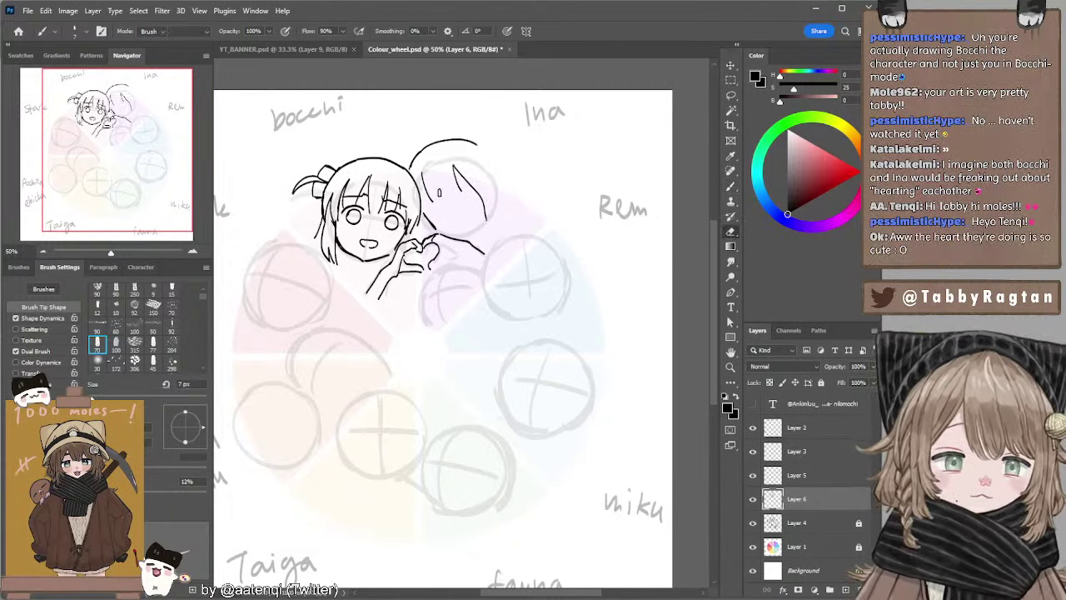
# Ink the second head's closed eyes as short curved strokes, undoing unsatisfactory attempts.
pyautogui.press('e')
pyautogui.press('b')
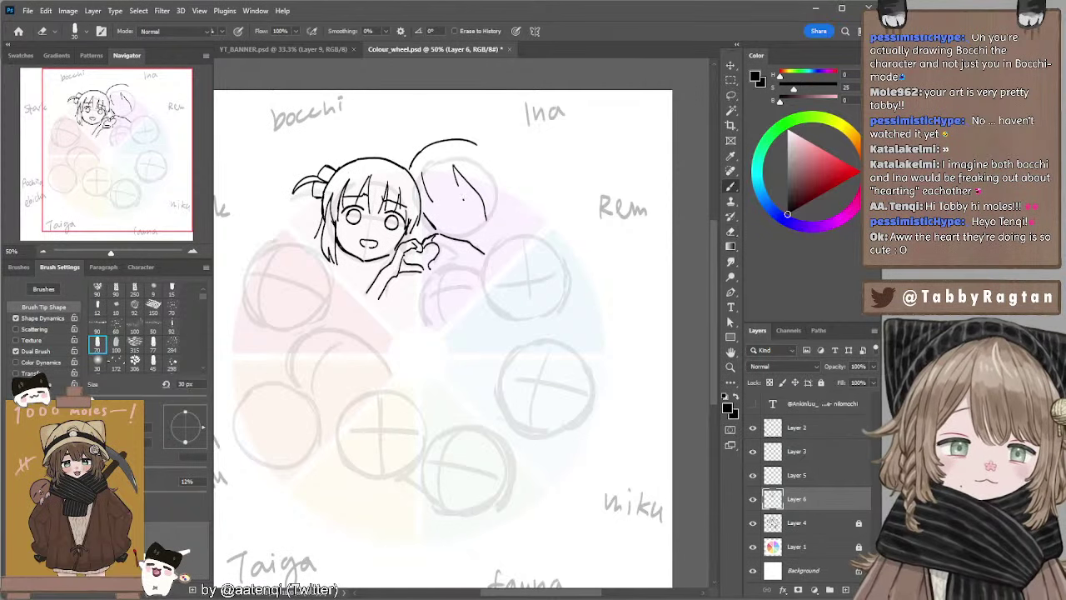
pyautogui.moveTo(464, 204)
pyautogui.mouseDown()
pyautogui.moveTo(475, 194)
pyautogui.moveTo(463, 202)
pyautogui.moveTo(472, 209)
pyautogui.moveTo(474, 193)
pyautogui.moveTo(481, 204)
pyautogui.moveTo(473, 192)
pyautogui.moveTo(442, 212)
pyautogui.mouseUp()
pyautogui.hotkey('ctrl', 'z')
pyautogui.hotkey('ctrl', 'z')
pyautogui.hotkey('ctrl', 'z')
pyautogui.hotkey('ctrl', 'z')
pyautogui.hotkey('ctrl', 'z')
pyautogui.hotkey('ctrl', 'z')
pyautogui.hotkey('ctrl', 'z')
pyautogui.hotkey('ctrl', 'z')
pyautogui.hotkey('ctrl', 'z')
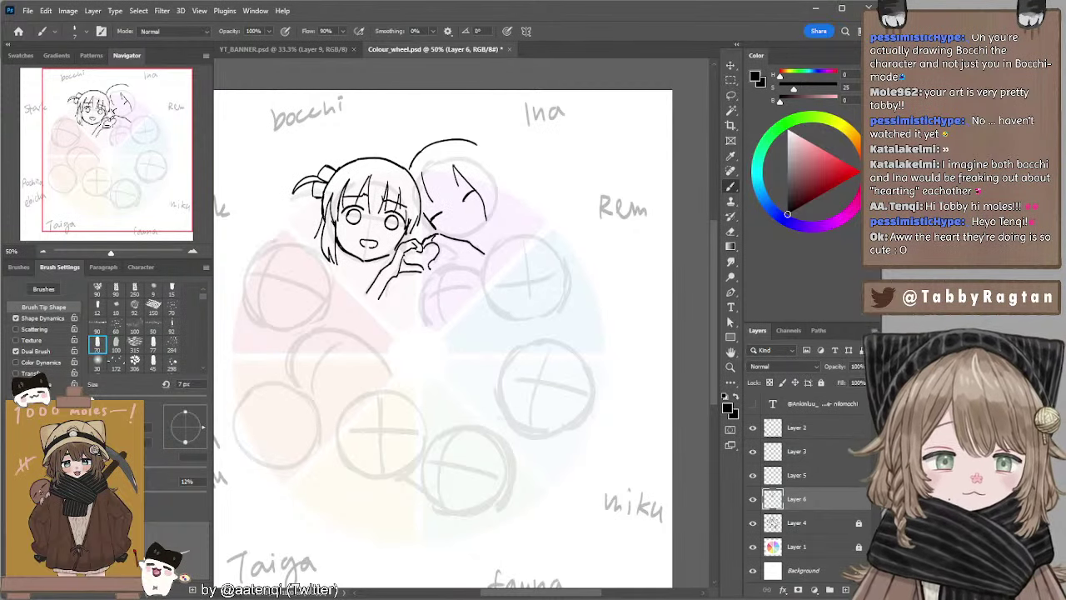
# Rework the hair strand along the left of the second head's face using a lasso selection.
pyautogui.moveTo(427, 195); pyautogui.dragTo(439, 207)
pyautogui.hotkey('ctrl', 'z')
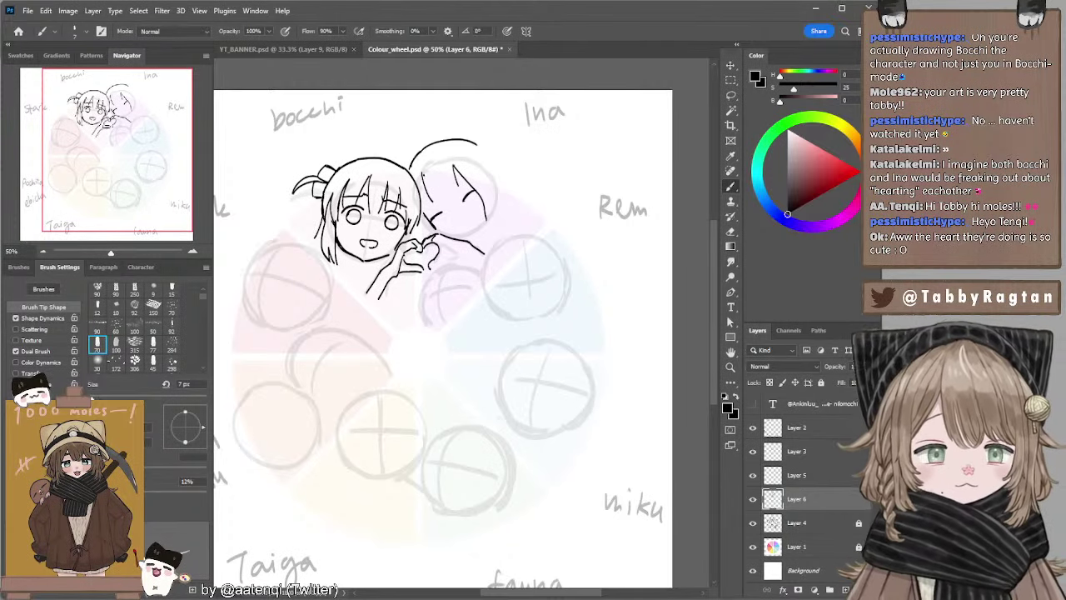
pyautogui.press('l')
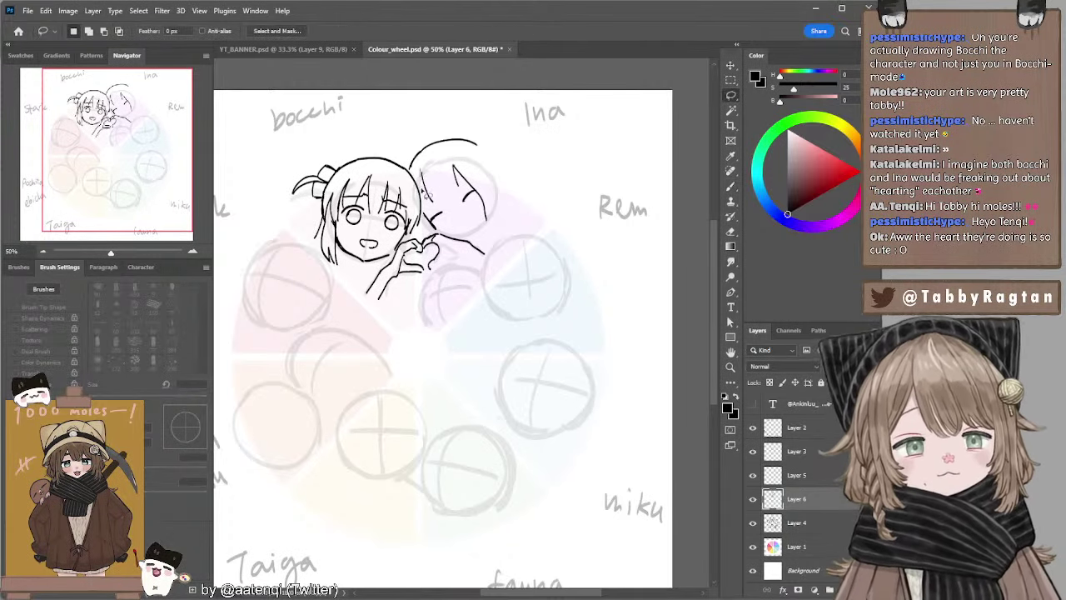
pyautogui.moveTo(436, 207); pyautogui.dragTo(431, 163)
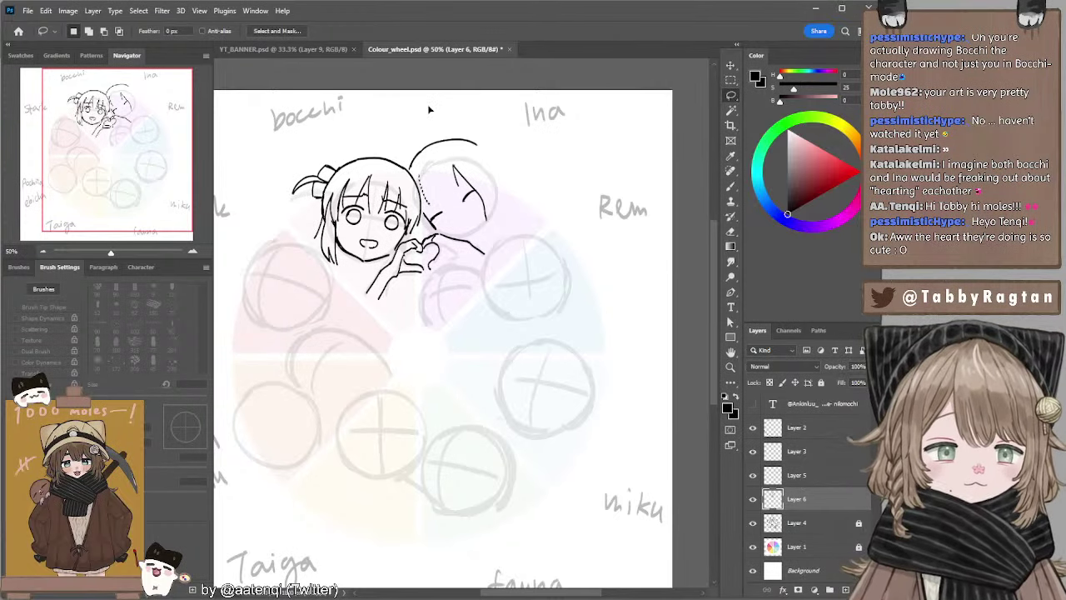
pyautogui.press('b')
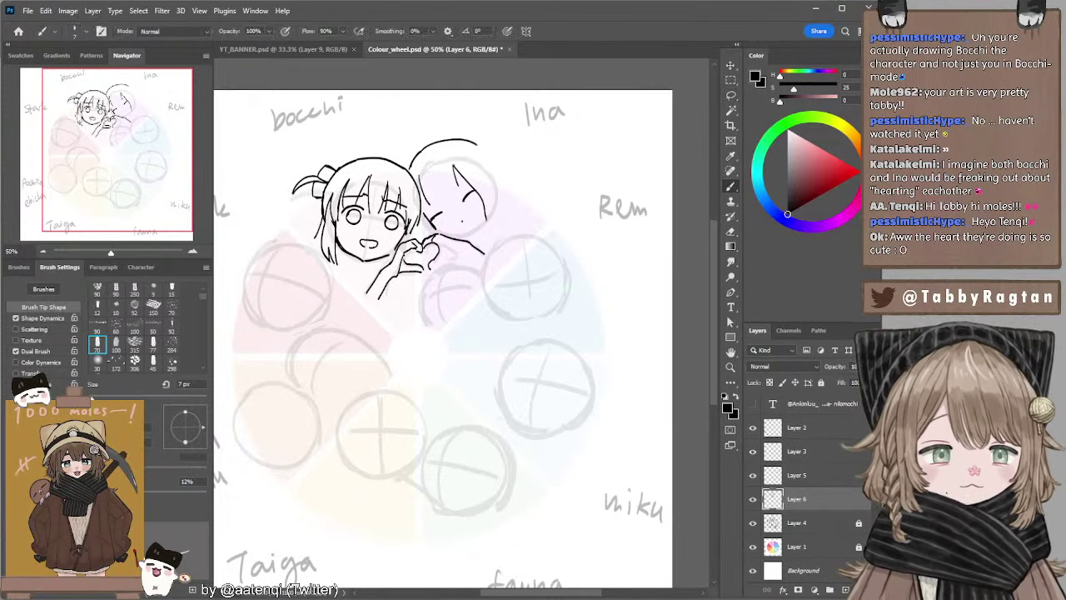
# Ink the second head's small open smiling mouth and touch up the pointed bang above it, undoing unsatisfactory strokes.
pyautogui.moveTo(457, 220); pyautogui.dragTo(468, 221)
pyautogui.hotkey('ctrl', 'z')
pyautogui.hotkey('ctrl', 'z')
pyautogui.moveTo(460, 224); pyautogui.dragTo(470, 222)
pyautogui.hotkey('ctrl', 'z')
pyautogui.hotkey('ctrl', 'z')
pyautogui.hotkey('ctrl', 'z')
pyautogui.hotkey('ctrl', 'z')
pyautogui.hotkey('ctrl', 'z')
pyautogui.hotkey('ctrl', 'z')
pyautogui.hotkey('ctrl', 'z')
pyautogui.hotkey('ctrl', 'z')
pyautogui.hotkey('ctrl', 'z')
pyautogui.hotkey('ctrl', 'z')
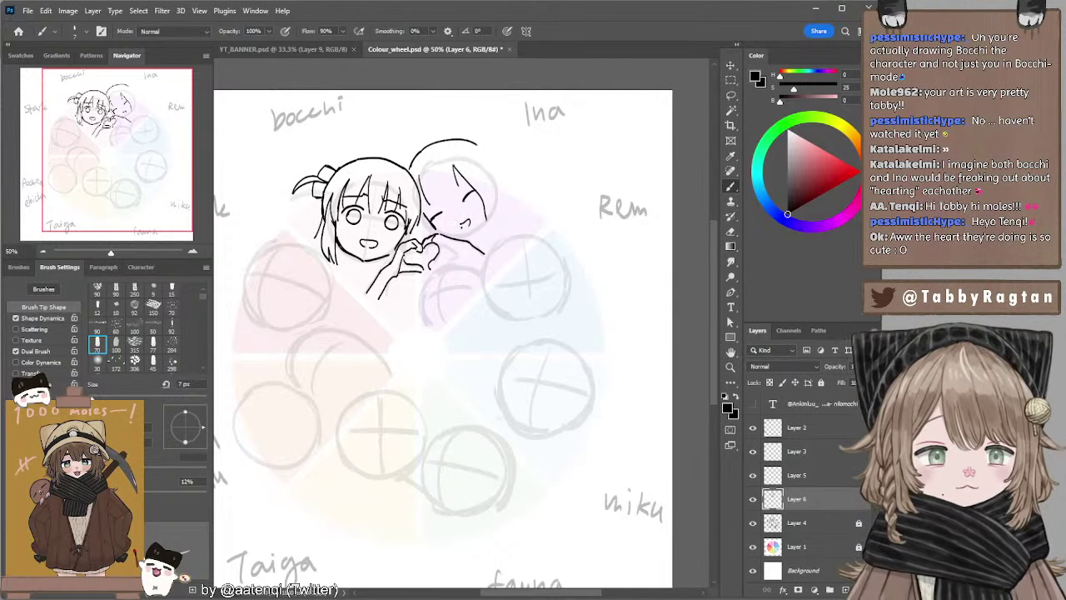
pyautogui.moveTo(456, 175); pyautogui.dragTo(465, 177)
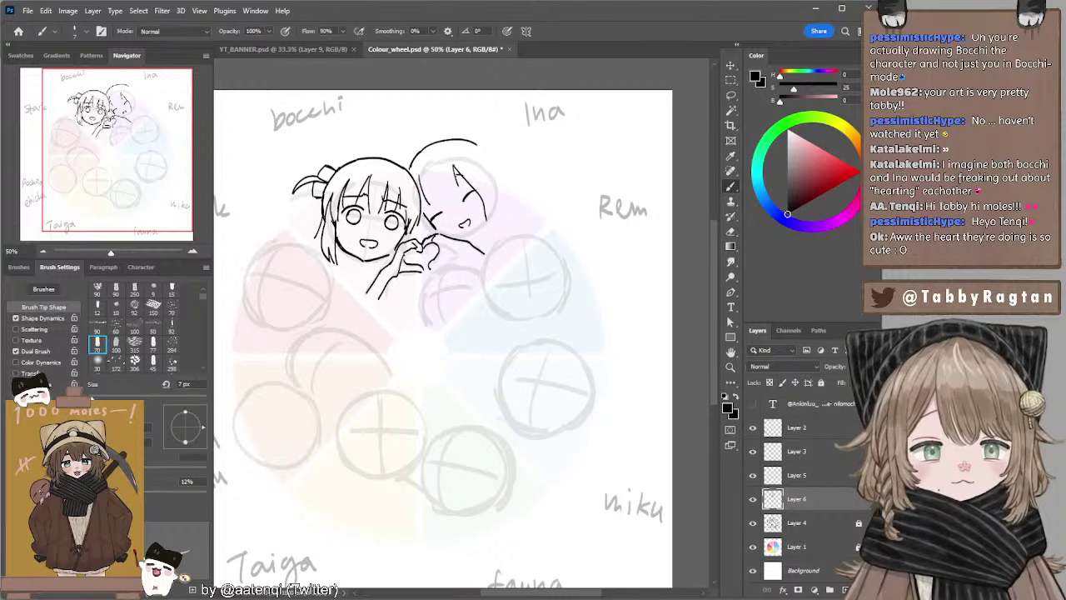
pyautogui.hotkey('ctrl', 'z')
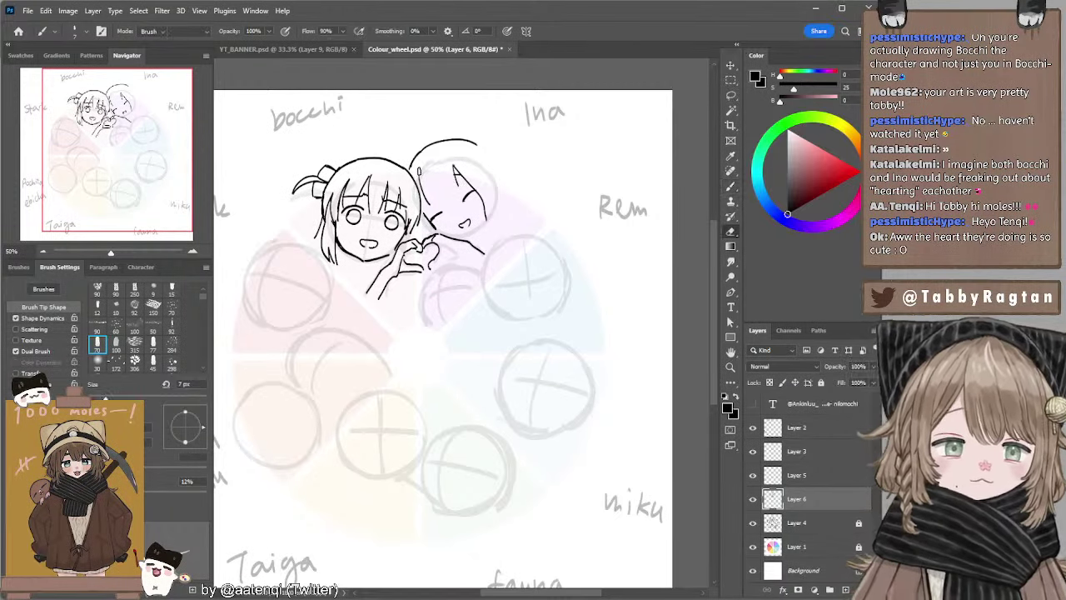
# Ink a small rounded upright tuft on top of the second head's outline.
pyautogui.moveTo(458, 137); pyautogui.dragTo(462, 122)
pyautogui.moveTo(461, 122)
pyautogui.mouseDown()
pyautogui.moveTo(471, 138)
pyautogui.moveTo(461, 122)
pyautogui.mouseUp()
pyautogui.hotkey('ctrl', 'z')
pyautogui.hotkey('ctrl', 'z')
pyautogui.moveTo(461, 122); pyautogui.dragTo(467, 139)
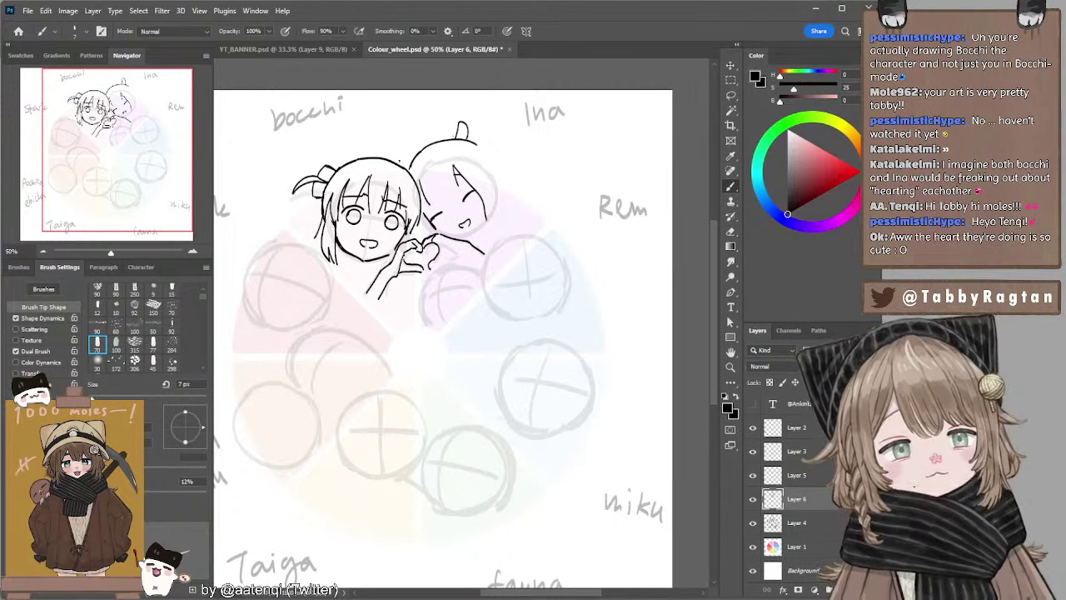
# Ink a short flap sticking out where the second head's outline meets bocchi's hair, redoing it as needed.
pyautogui.hotkey('ctrl', 'z')
pyautogui.moveTo(400, 162)
pyautogui.mouseDown()
pyautogui.moveTo(419, 175)
pyautogui.moveTo(413, 161)
pyautogui.mouseUp()
pyautogui.hotkey('ctrl', 'z')
pyautogui.hotkey('ctrl', 'z')
pyautogui.hotkey('ctrl', 'z')
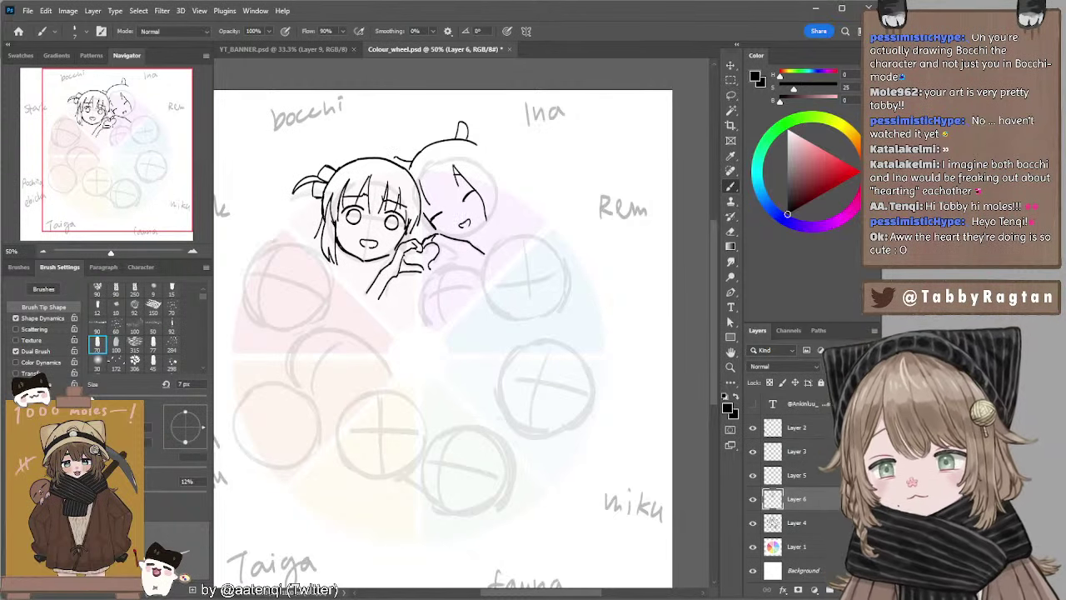
# Ink the second head's chin contour and extend the hair strand on the right of its face, undoing poor attempts.
pyautogui.moveTo(482, 170)
pyautogui.mouseDown()
pyautogui.moveTo(498, 221)
pyautogui.moveTo(470, 239)
pyautogui.moveTo(478, 250)
pyautogui.moveTo(469, 238)
pyautogui.moveTo(487, 225)
pyautogui.moveTo(488, 244)
pyautogui.moveTo(486, 221)
pyautogui.moveTo(494, 235)
pyautogui.moveTo(475, 235)
pyautogui.mouseUp()
pyautogui.hotkey('ctrl', 'z')
pyautogui.hotkey('ctrl', 'z')
pyautogui.hotkey('ctrl', 'z')
pyautogui.hotkey('ctrl', 'z')
pyautogui.hotkey('ctrl', 'z')
pyautogui.hotkey('ctrl', 'z')
pyautogui.hotkey('ctrl', 'z')
pyautogui.hotkey('ctrl', 'z')
pyautogui.hotkey('ctrl', 'z')
pyautogui.hotkey('ctrl', 'z')
pyautogui.hotkey('ctrl', 'z')
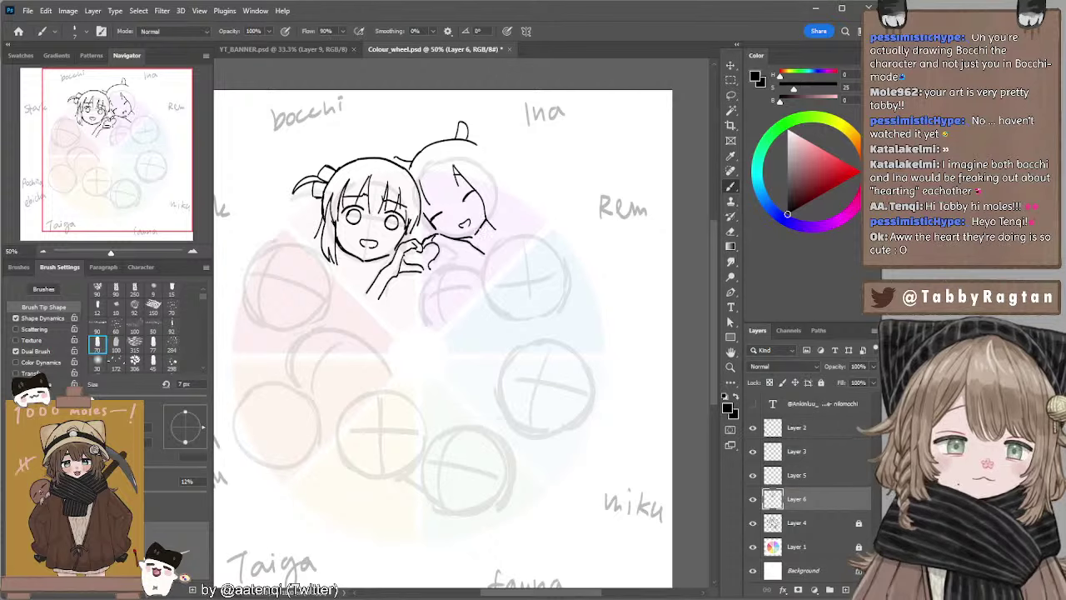
pyautogui.hotkey('ctrl', 'z')
# Ink the second head's left hair strand falling between bocchi's hair and the face, undoing unsatisfactory strokes.
pyautogui.moveTo(418, 179)
pyautogui.mouseDown()
pyautogui.moveTo(429, 237)
pyautogui.moveTo(411, 237)
pyautogui.moveTo(434, 245)
pyautogui.mouseUp()
pyautogui.hotkey('ctrl', 'z')
pyautogui.hotkey('ctrl', 'z')
pyautogui.hotkey('ctrl', 'z')
pyautogui.hotkey('ctrl', 'z')
pyautogui.hotkey('ctrl', 'z')
pyautogui.hotkey('ctrl', 'z')
pyautogui.hotkey('ctrl', 'z')
pyautogui.hotkey('ctrl', 'z')
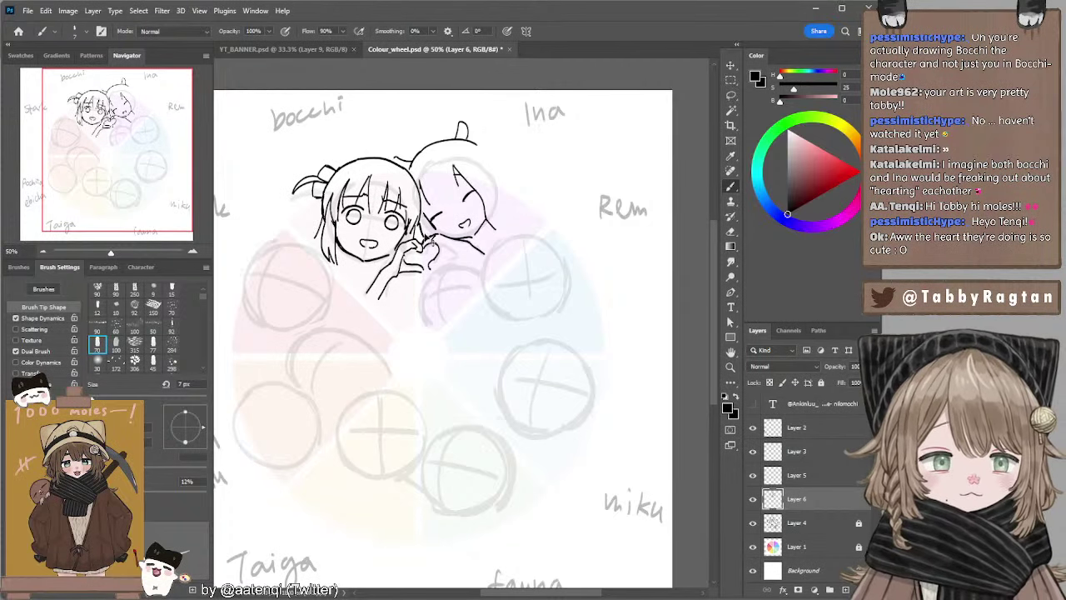
pyautogui.hotkey('ctrl', 'z')
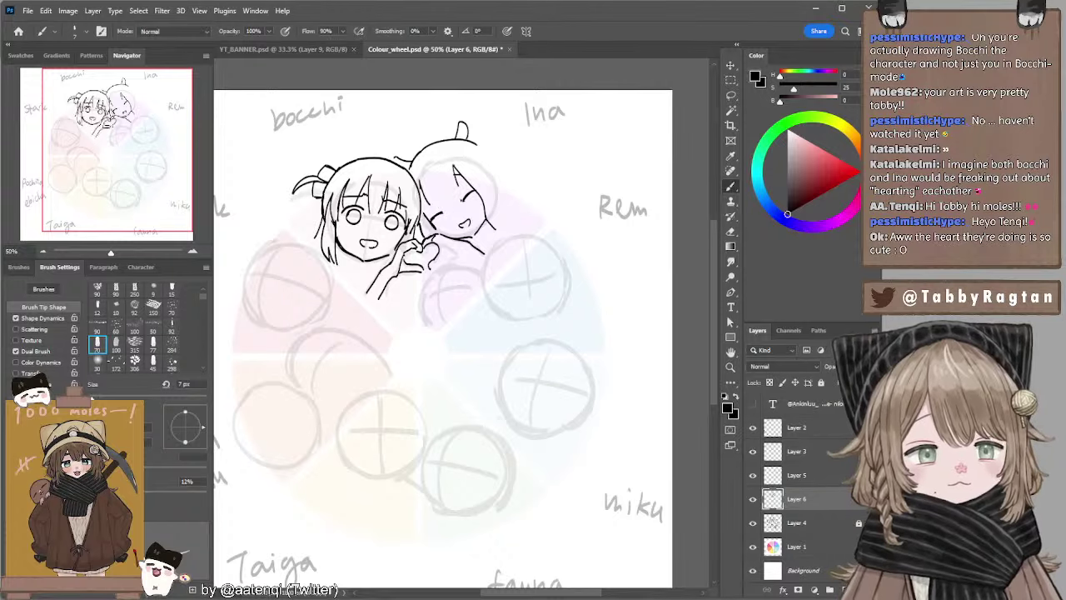
# Adjust the second head's left eye using a lasso selection and clear the selection.
pyautogui.press('l')
pyautogui.moveTo(439, 210)
pyautogui.mouseDown()
pyautogui.moveTo(446, 220)
pyautogui.moveTo(432, 229)
pyautogui.moveTo(431, 218)
pyautogui.mouseUp()
pyautogui.press('Delete')
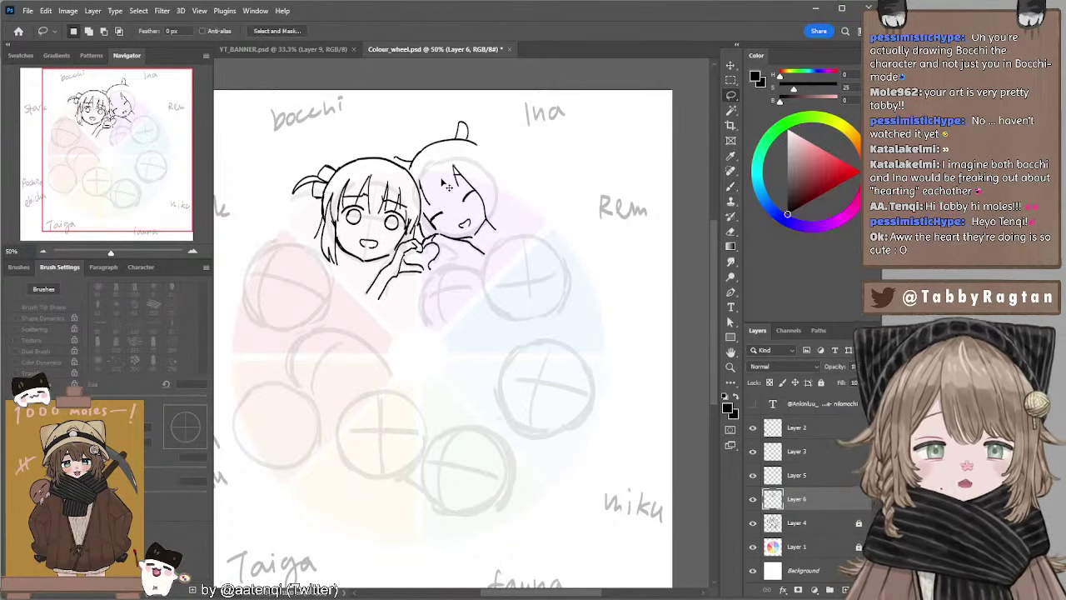
pyautogui.hotkey('ctrl', 'd')
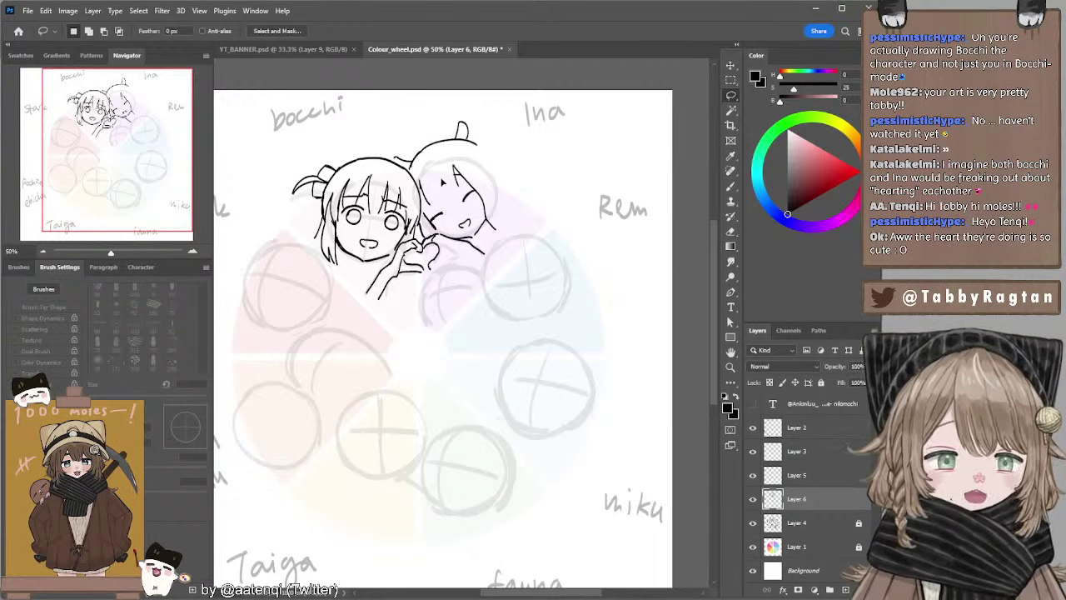
# Ink the outer hair curve down the right side of the second head, retrying until the shape fits.
pyautogui.press('b')
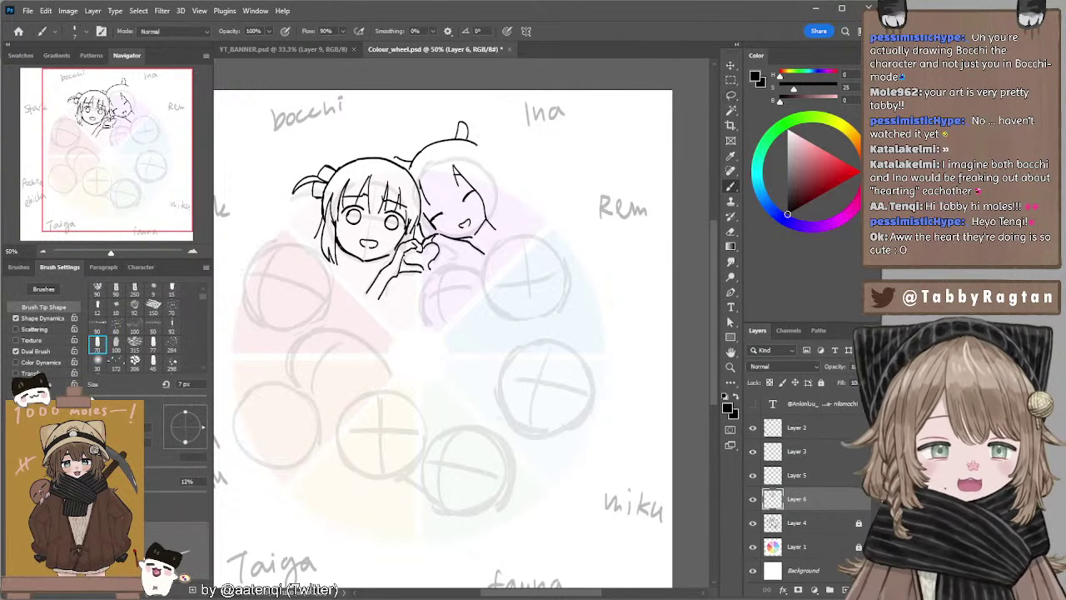
pyautogui.moveTo(476, 143)
pyautogui.mouseDown()
pyautogui.moveTo(498, 163)
pyautogui.moveTo(507, 205)
pyautogui.mouseUp()
pyautogui.hotkey('ctrl', 'z')
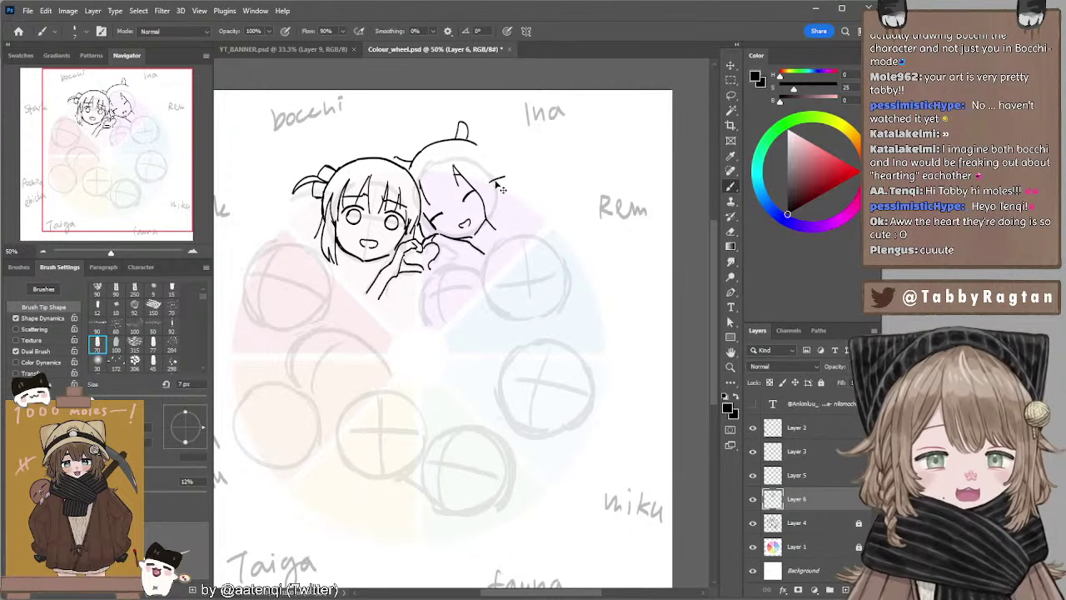
pyautogui.moveTo(473, 163); pyautogui.dragTo(498, 188)
pyautogui.hotkey('ctrl', 'z')
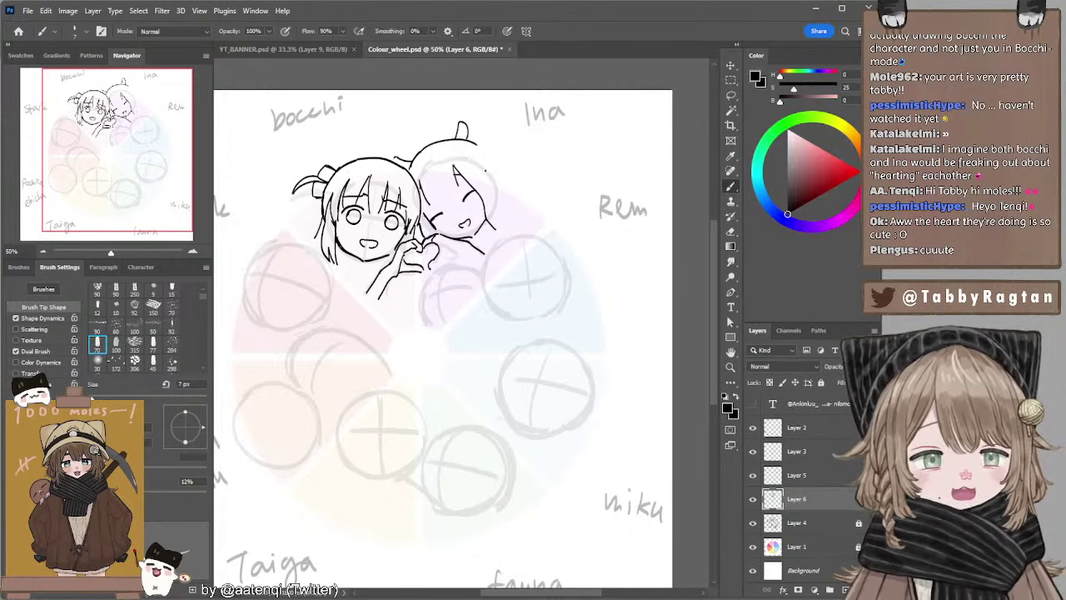
pyautogui.moveTo(463, 158)
pyautogui.mouseDown()
pyautogui.moveTo(504, 203)
pyautogui.moveTo(500, 226)
pyautogui.mouseUp()
pyautogui.hotkey('ctrl', 'z')
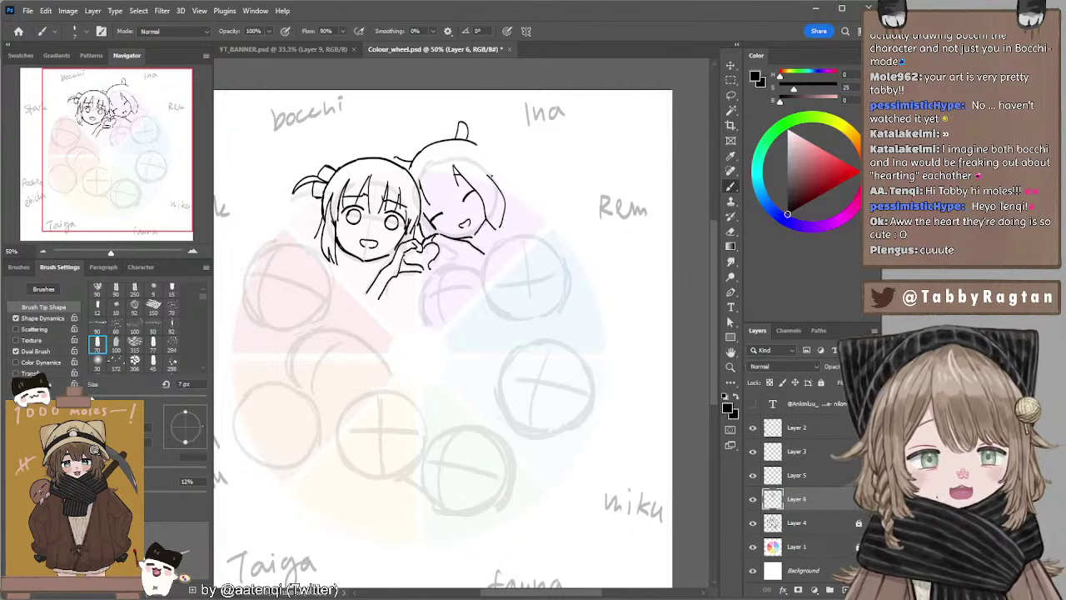
# Ink a small pointed flap projecting from the right side of the second head's hair.
pyautogui.moveTo(491, 176)
pyautogui.mouseDown()
pyautogui.moveTo(508, 194)
pyautogui.moveTo(502, 175)
pyautogui.mouseUp()
pyautogui.hotkey('ctrl', 'z')
pyautogui.hotkey('ctrl', 'z')
pyautogui.hotkey('ctrl', 'z')
pyautogui.hotkey('ctrl', 'z')
pyautogui.hotkey('ctrl', 'z')
# Extend the second head's top outline down toward the pointed flap on its right side, undoing poor strokes.
pyautogui.moveTo(473, 142); pyautogui.dragTo(498, 170)
pyautogui.hotkey('ctrl', 'z')
pyautogui.hotkey('ctrl', 'z')
pyautogui.hotkey('ctrl', 'z')
pyautogui.hotkey('ctrl', 'z')
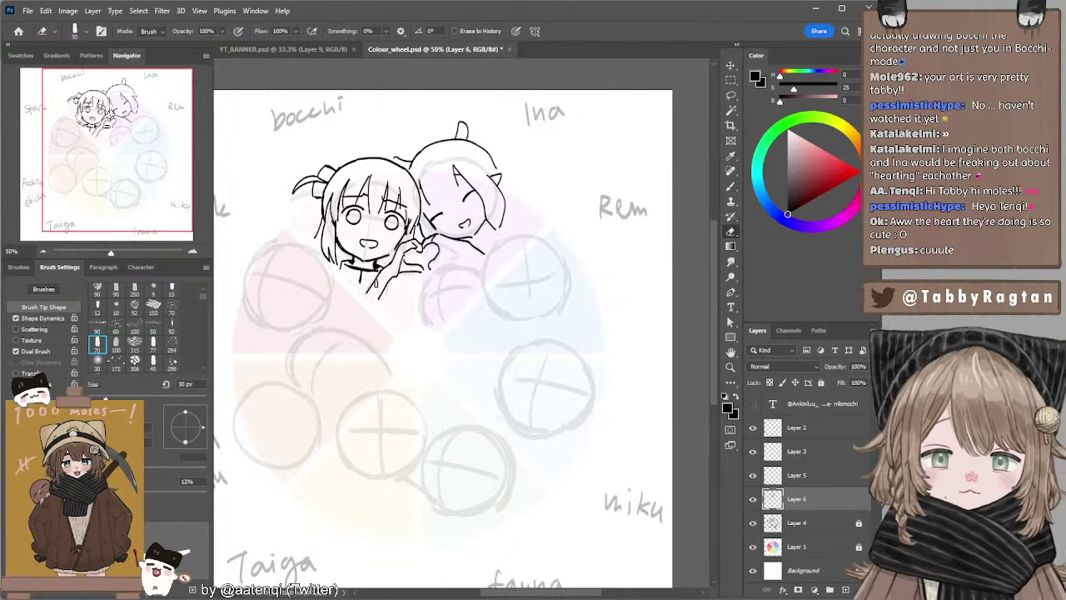
# Erase the lower end of bocchi's forearm with an enlarged eraser, ink the sleeve edge there, and set the brush to 8 px.
pyautogui.press('e')
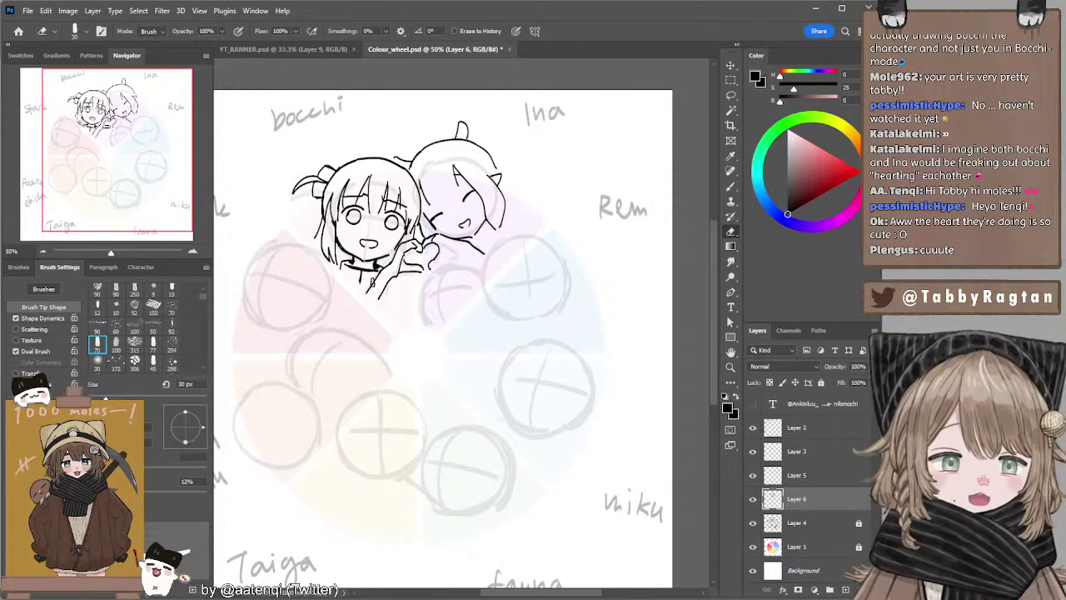
pyautogui.press(']')
pyautogui.press(']')
pyautogui.press(']')
pyautogui.moveTo(375, 280)
pyautogui.mouseDown()
pyautogui.moveTo(389, 291)
pyautogui.moveTo(368, 292)
pyautogui.moveTo(393, 293)
pyautogui.moveTo(370, 283)
pyautogui.mouseUp()
pyautogui.press('b')
pyautogui.press('e')
pyautogui.press('b')
pyautogui.moveTo(377, 273)
pyautogui.mouseDown()
pyautogui.moveTo(385, 268)
pyautogui.moveTo(389, 282)
pyautogui.moveTo(373, 278)
pyautogui.mouseUp()
pyautogui.hotkey('ctrl', 'z')
pyautogui.hotkey('ctrl', 'z')
pyautogui.press(']')
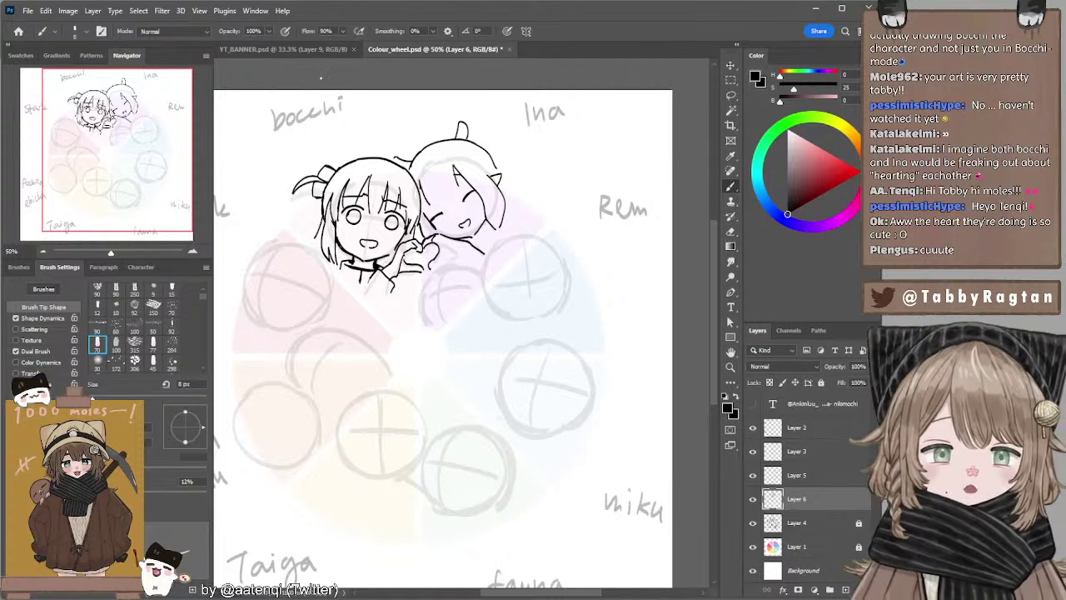
# Switch to YT_BANNER.psd and inspect the whole illustration and its upper layers.
pyautogui.click(314, 49)
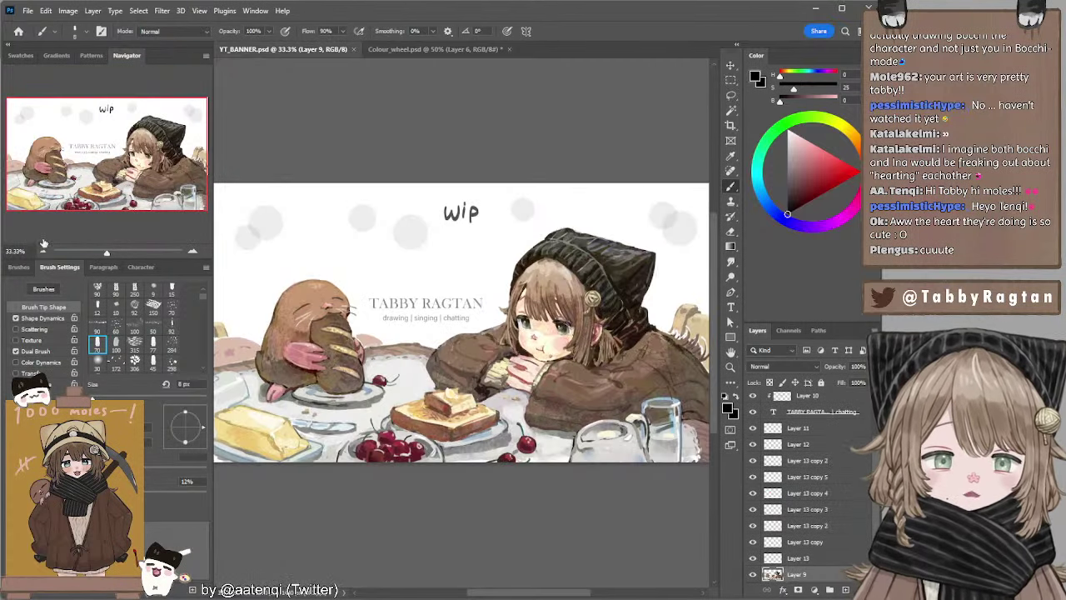
pyautogui.click(42, 250)
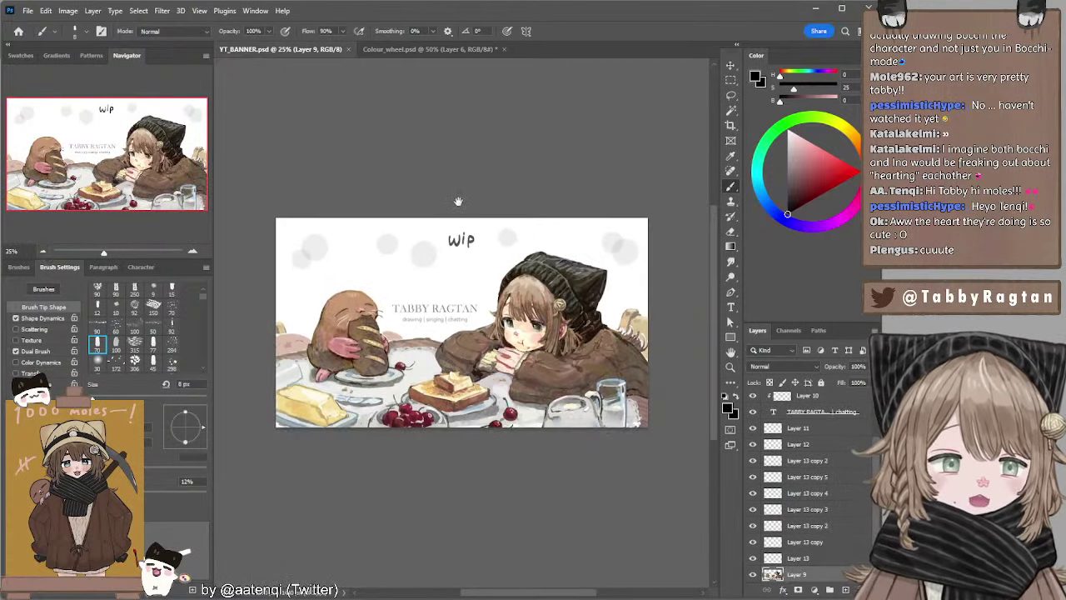
pyautogui.moveTo(457, 201); pyautogui.dragTo(474, 160)
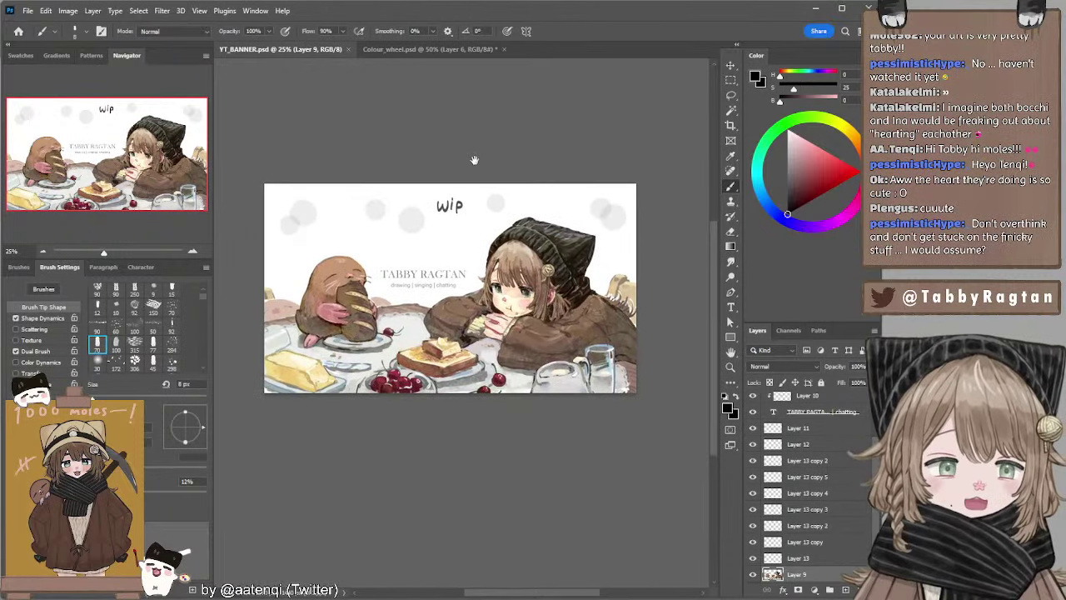
pyautogui.click(193, 250)
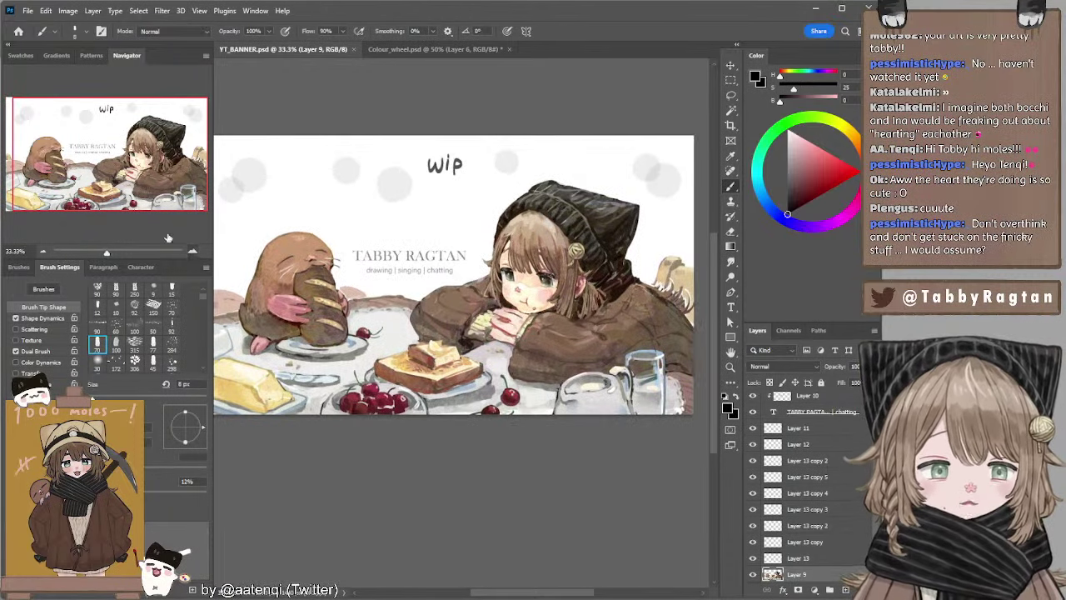
pyautogui.hotkey('ctrl', '-')
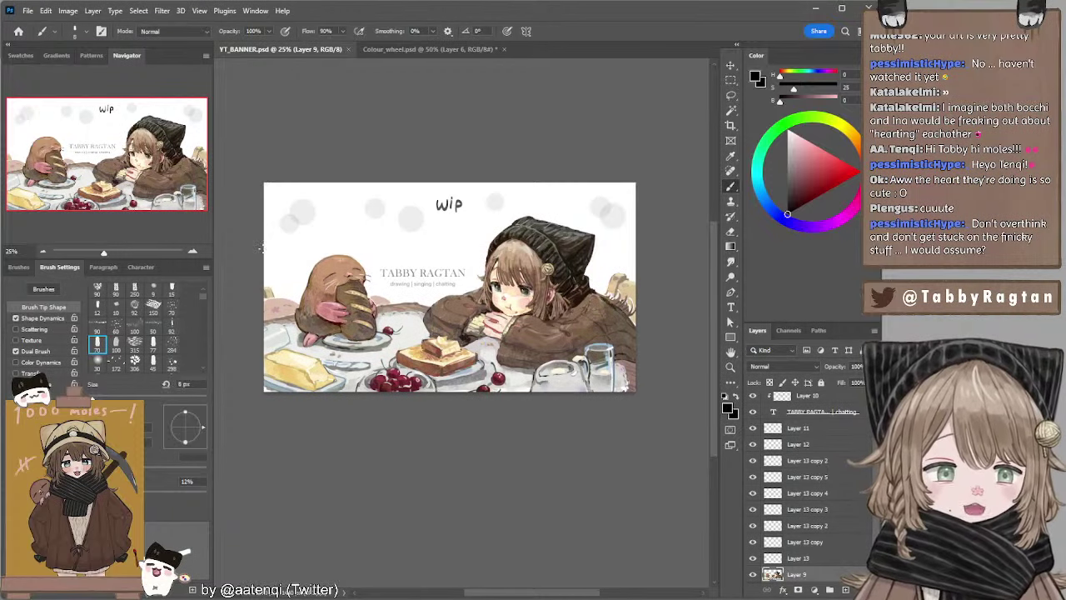
pyautogui.scroll(3, 766, 408)
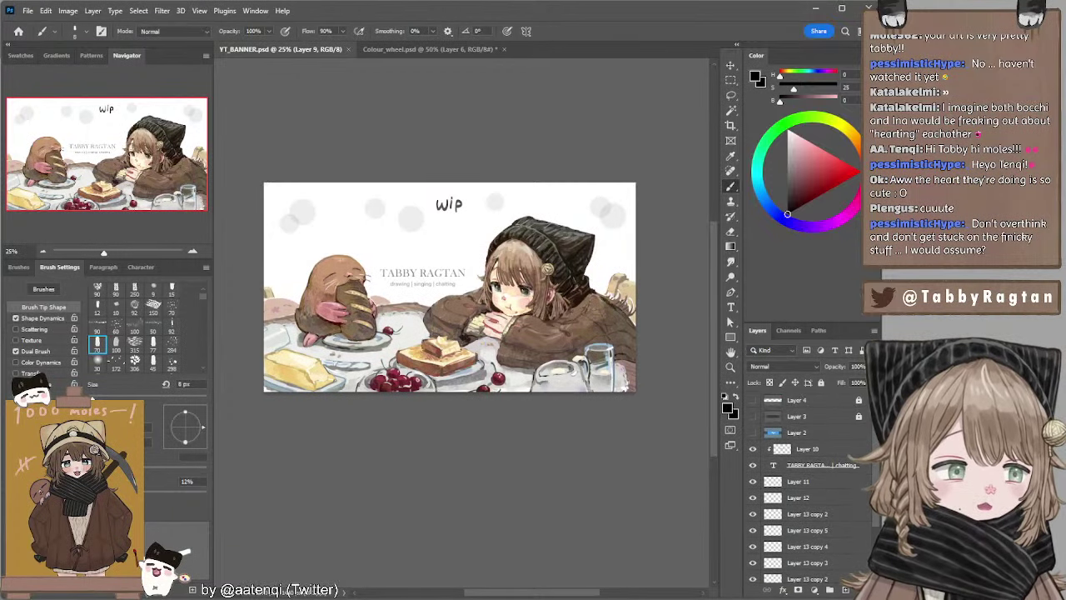
# Preview the banner's cropped area by toggling Layer 4 on and off.
pyautogui.click(754, 401)
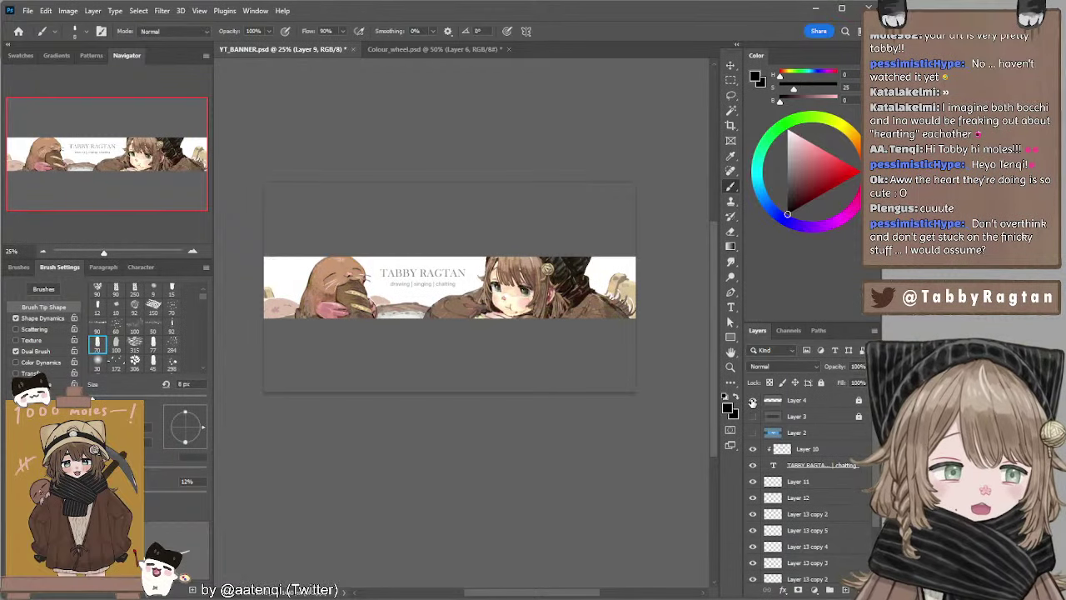
pyautogui.click(752, 401)
pyautogui.click(754, 401)
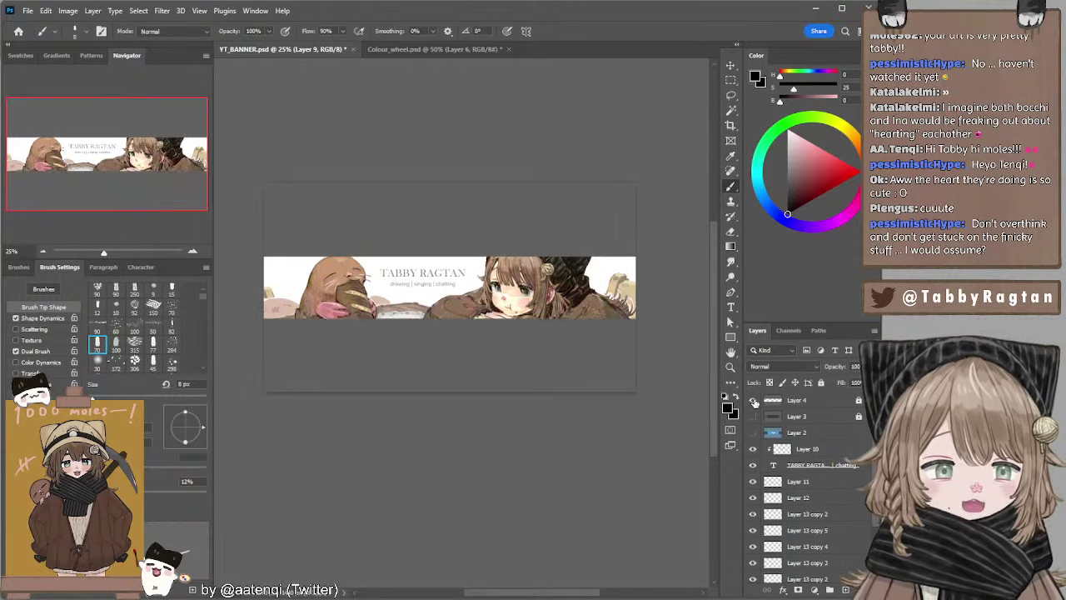
pyautogui.click(754, 400)
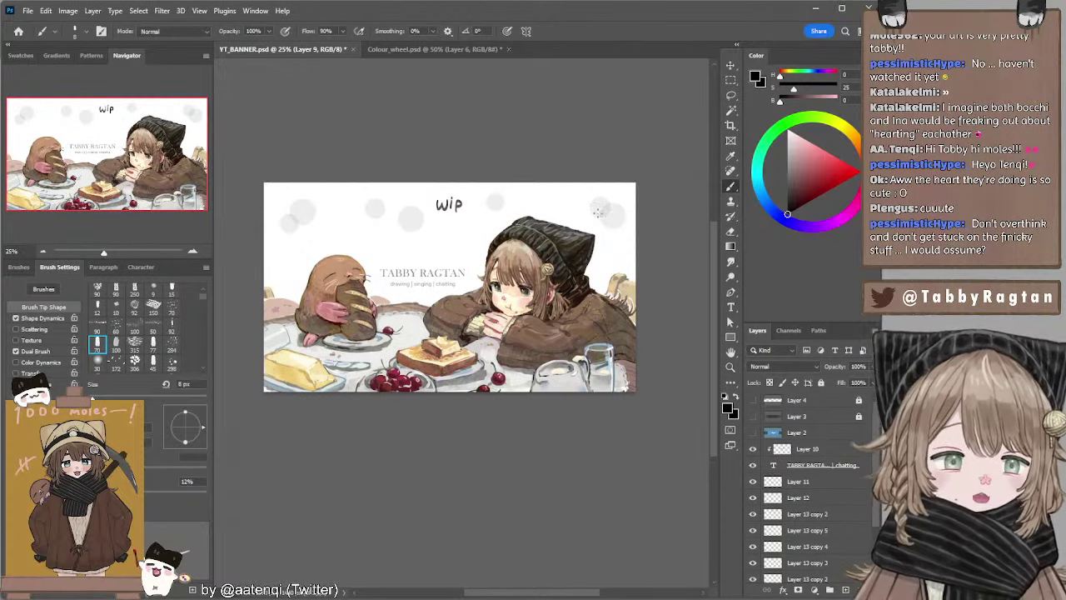
# Select the layer of the grey circle beside the WIP text, save YT_BANNER.psd and close it.
pyautogui.keyDown('ctrl'); pyautogui.click(497, 207); pyautogui.keyUp('ctrl')
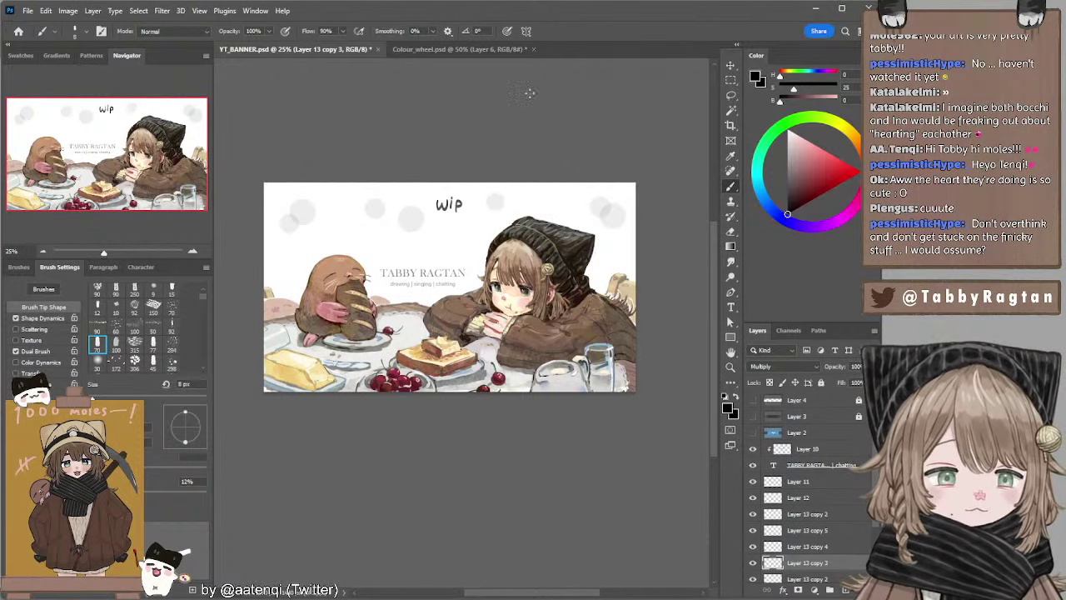
pyautogui.click(194, 251)
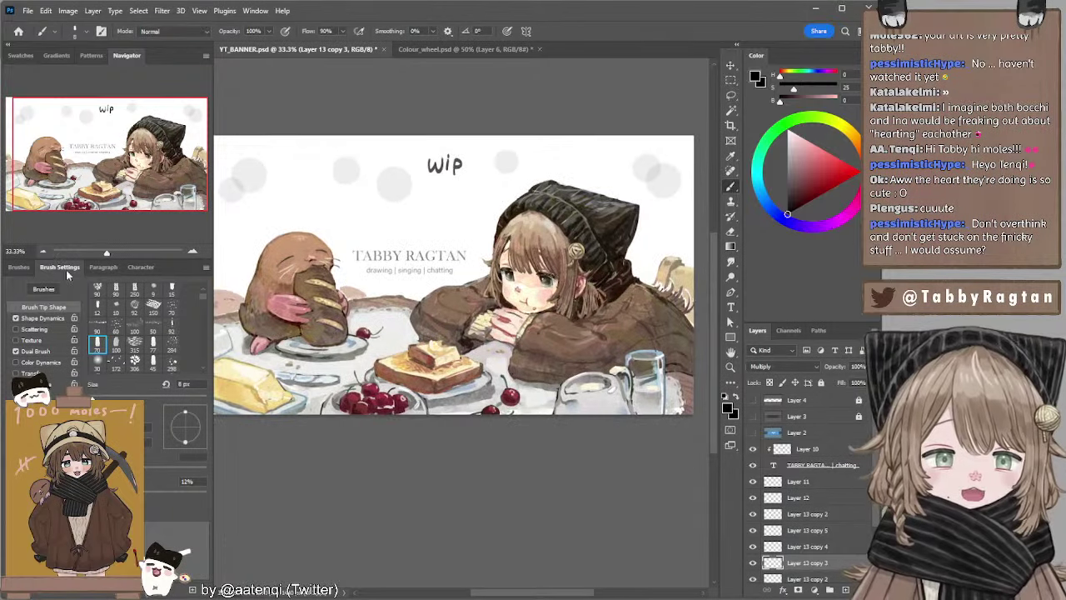
pyautogui.click(42, 251)
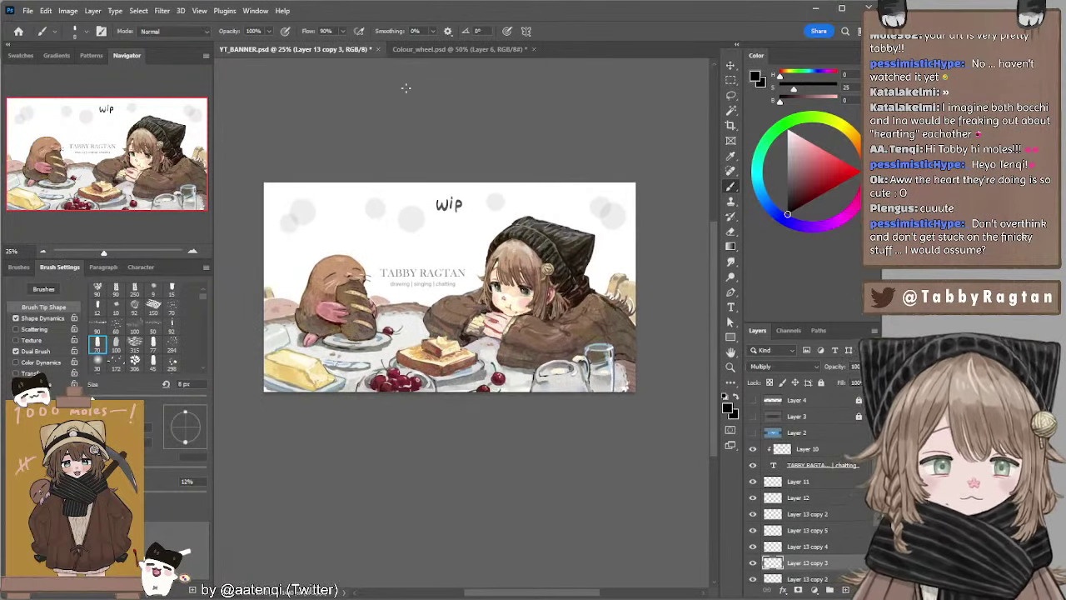
pyautogui.hotkey('ctrl', 's')
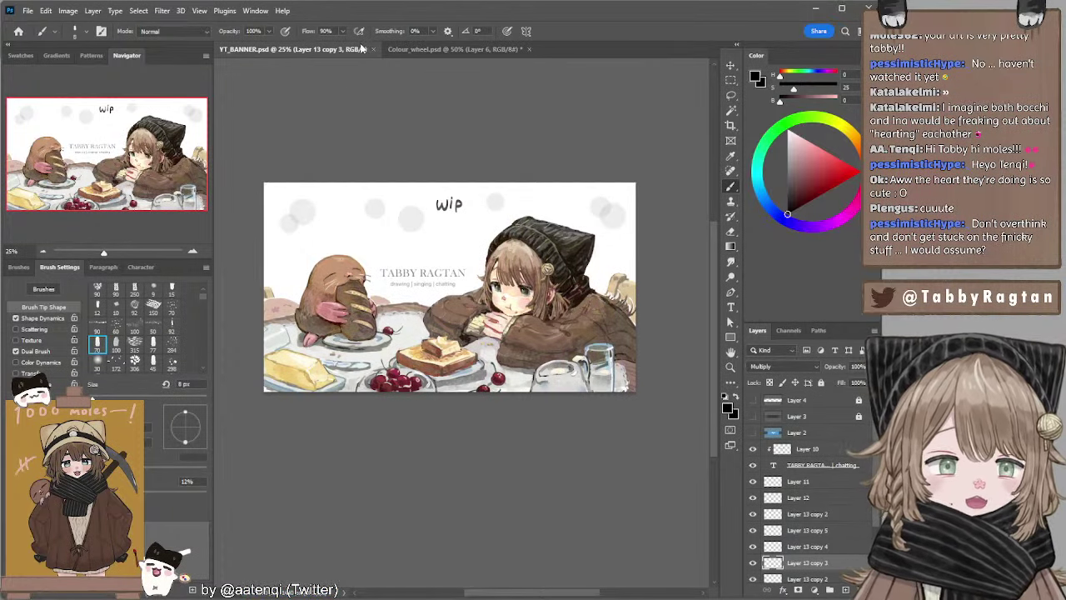
pyautogui.click(373, 49)
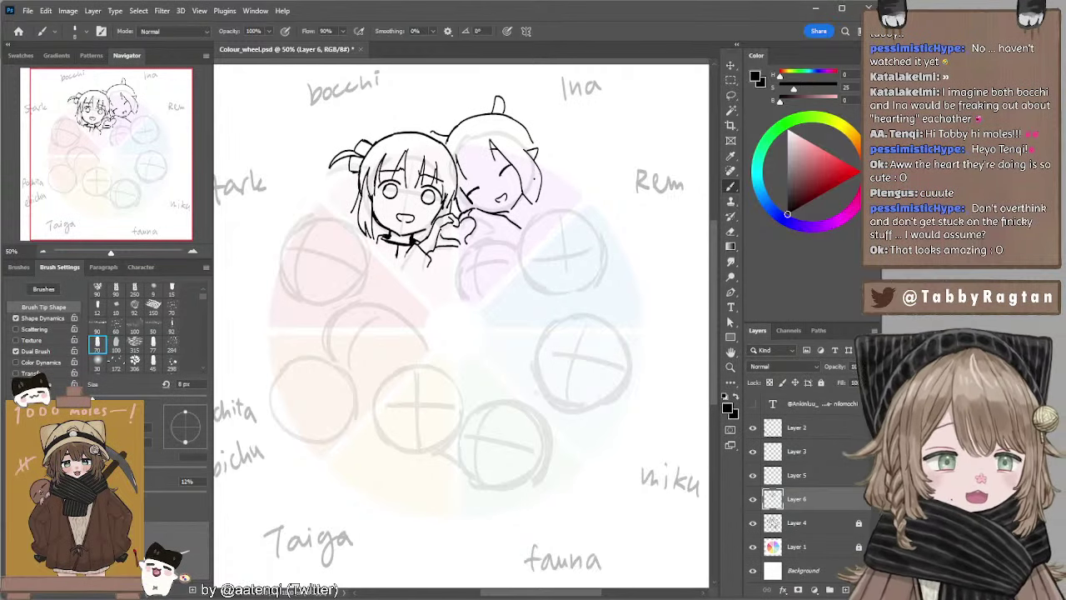
# Reduce the eraser size to 20 px and return to the inking brush.
pyautogui.press('e')
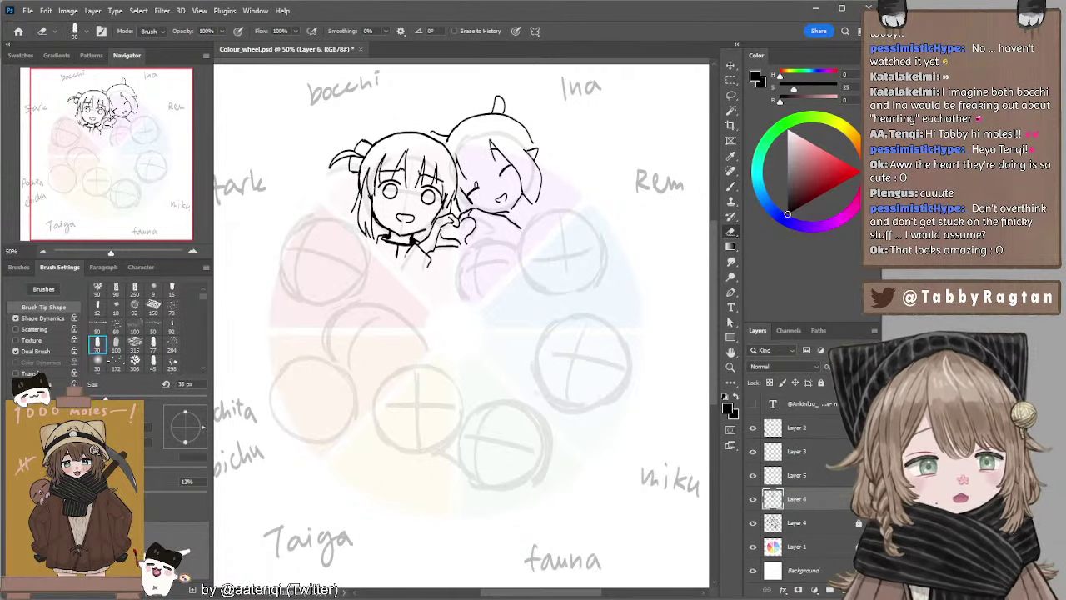
pyautogui.press('[')
pyautogui.press('[')
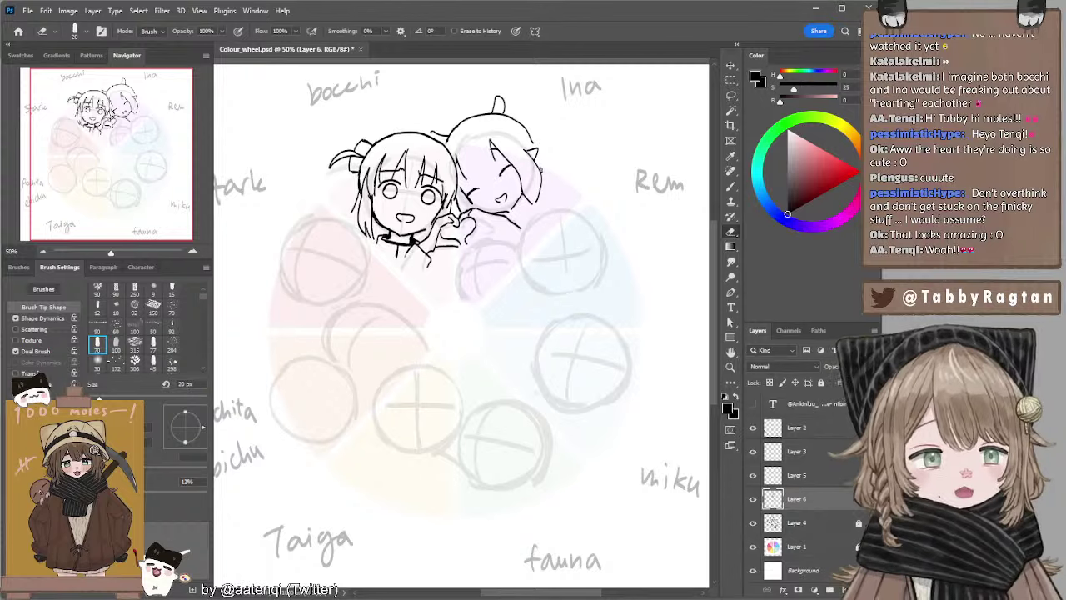
pyautogui.press('b')
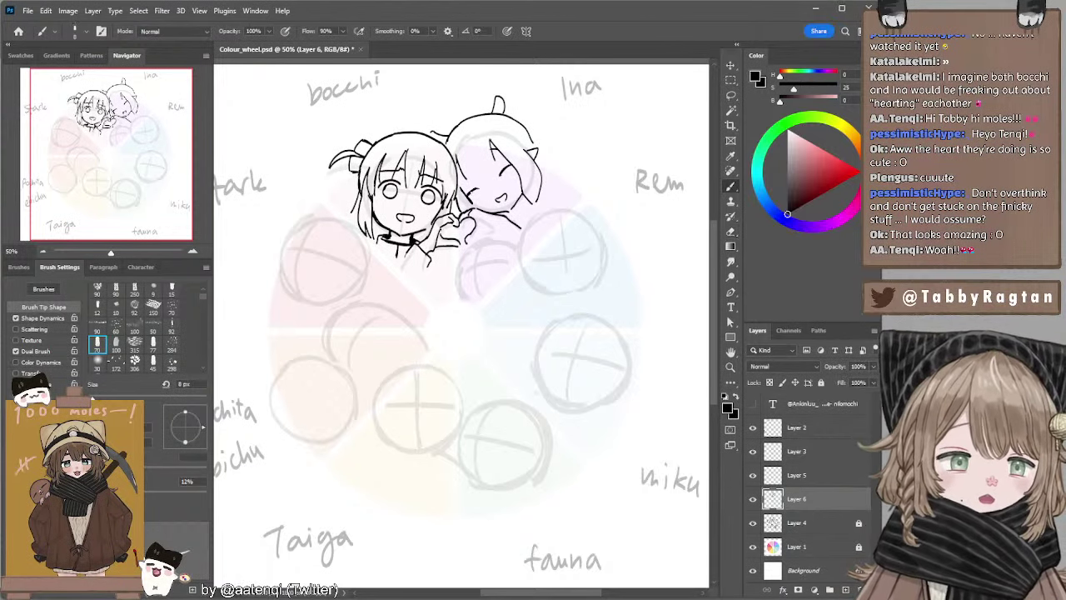
pyautogui.hotkey('ctrl', 'z')
pyautogui.moveTo(532, 139); pyautogui.dragTo(570, 206)
pyautogui.hotkey('ctrl', 'z')
pyautogui.hotkey('ctrl', 'z')
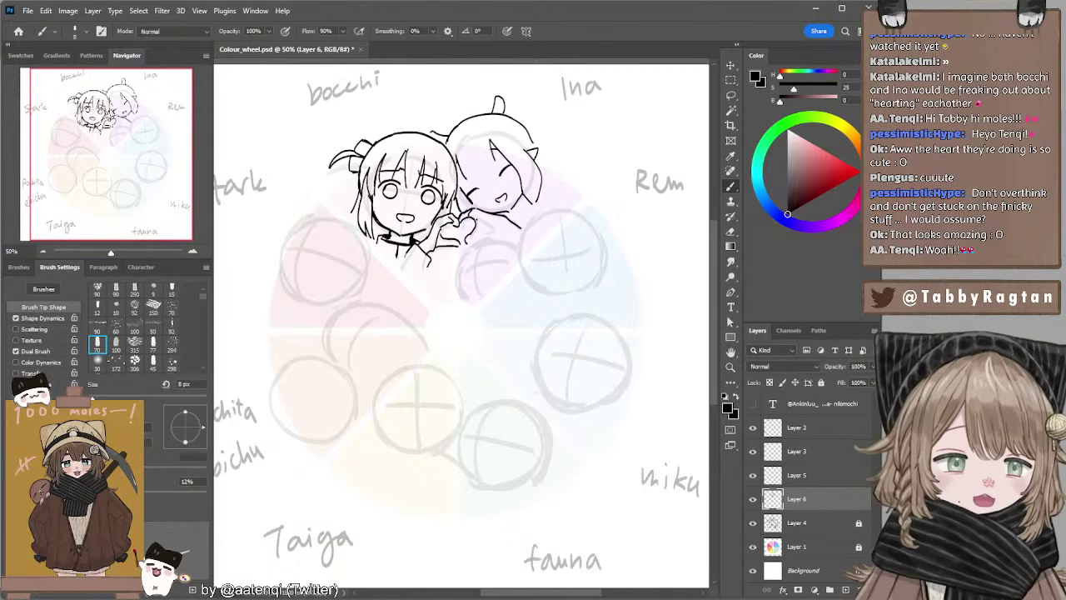
# Erase the edge of Ina's heart hand and re-ink its outline and wrist below her chin.
pyautogui.press('e')
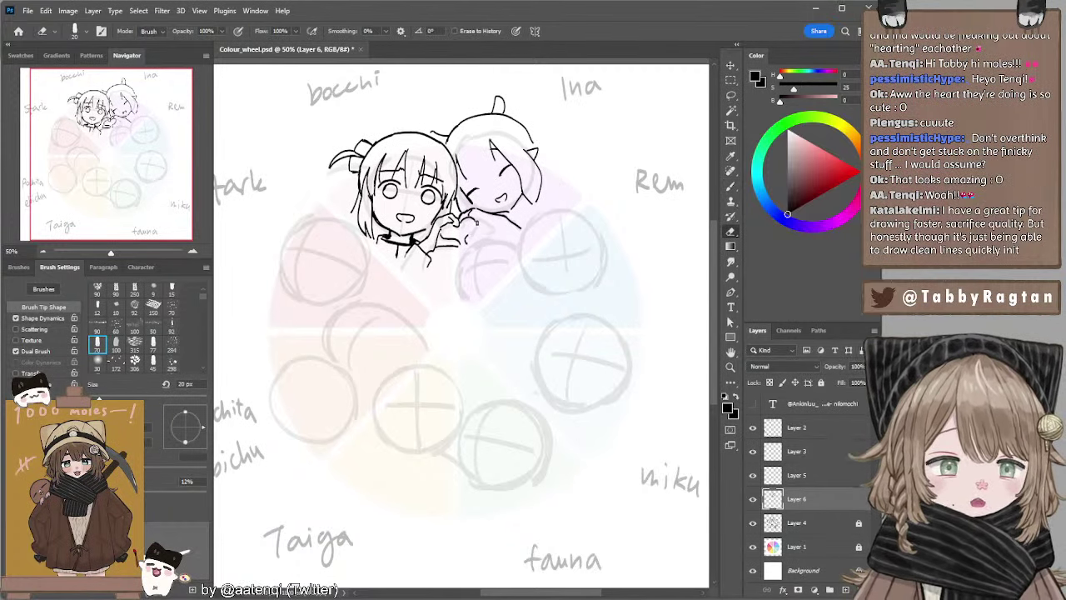
pyautogui.press('b')
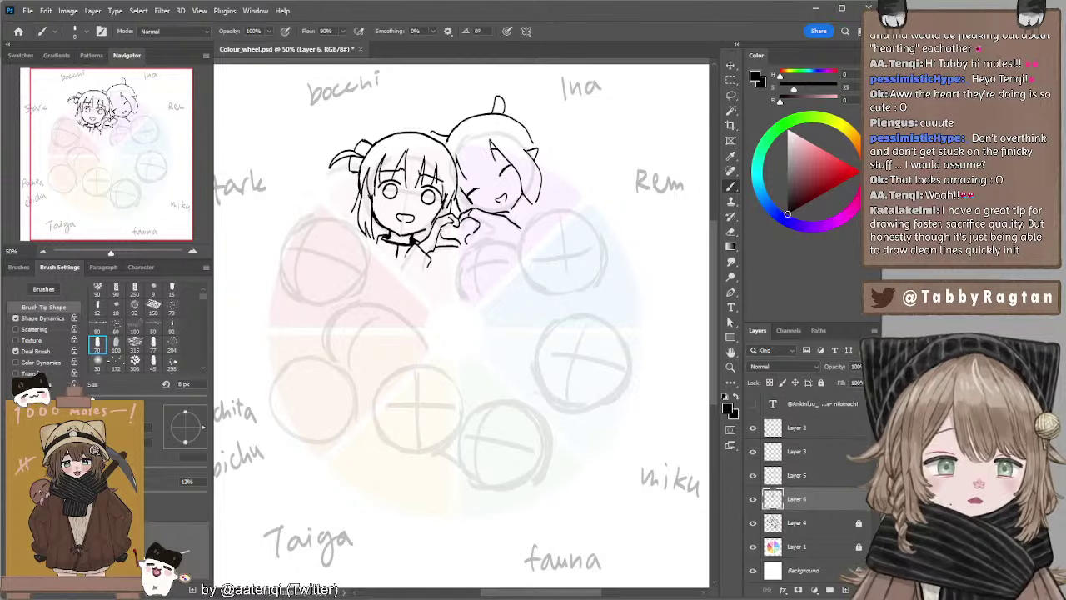
pyautogui.hotkey('ctrl', 'z')
pyautogui.moveTo(471, 217); pyautogui.dragTo(472, 236)
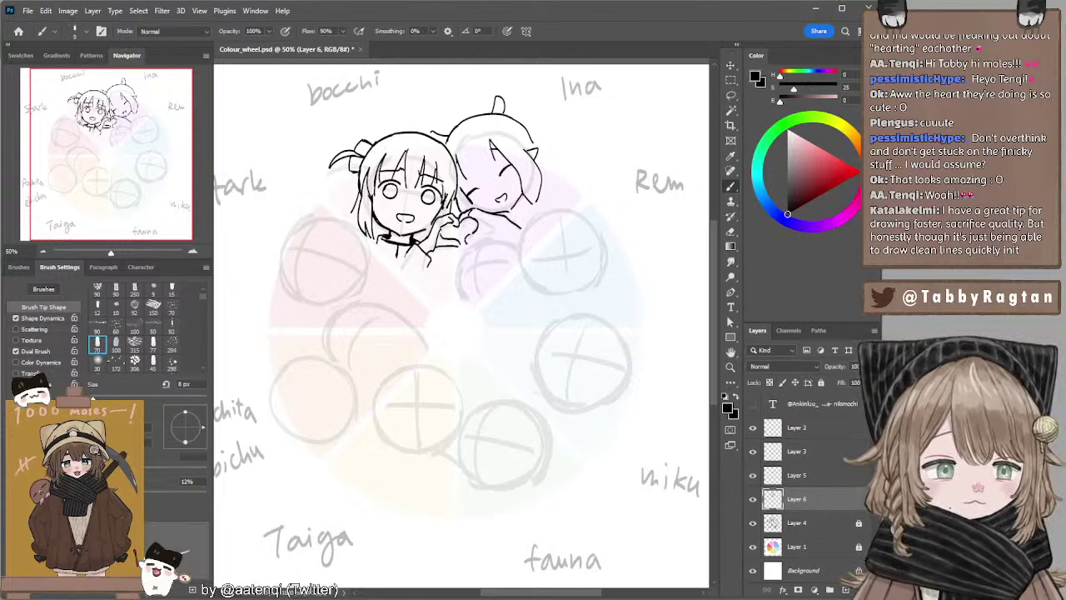
pyautogui.moveTo(467, 244); pyautogui.dragTo(488, 234)
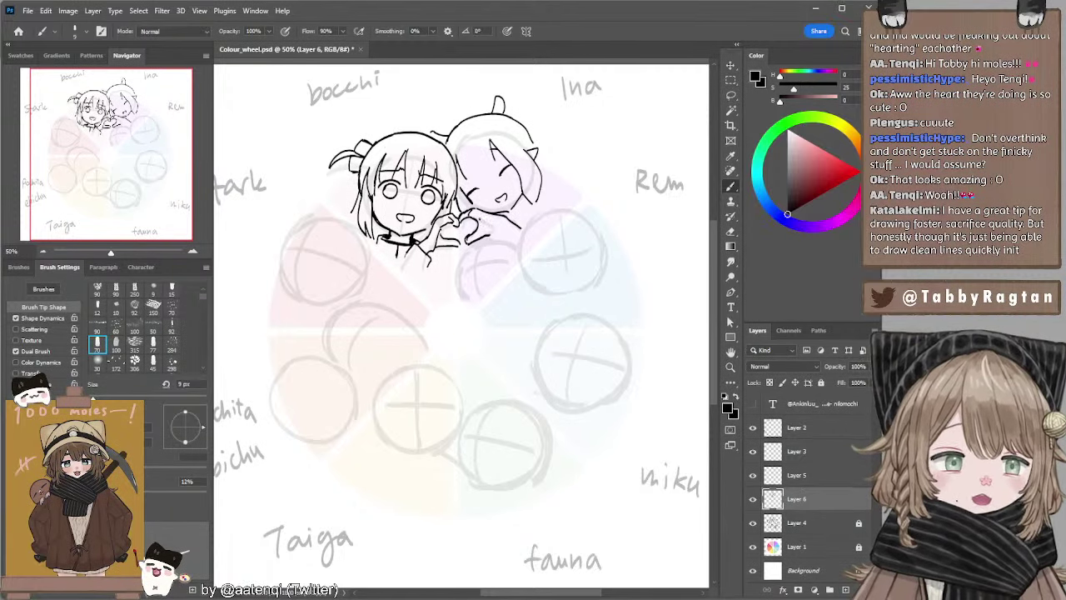
# Ink the lower edge of Ina's forearm running outward from her heart hand.
pyautogui.hotkey('ctrl', 'z')
pyautogui.moveTo(493, 236); pyautogui.dragTo(520, 245)
pyautogui.hotkey('ctrl', 'z')
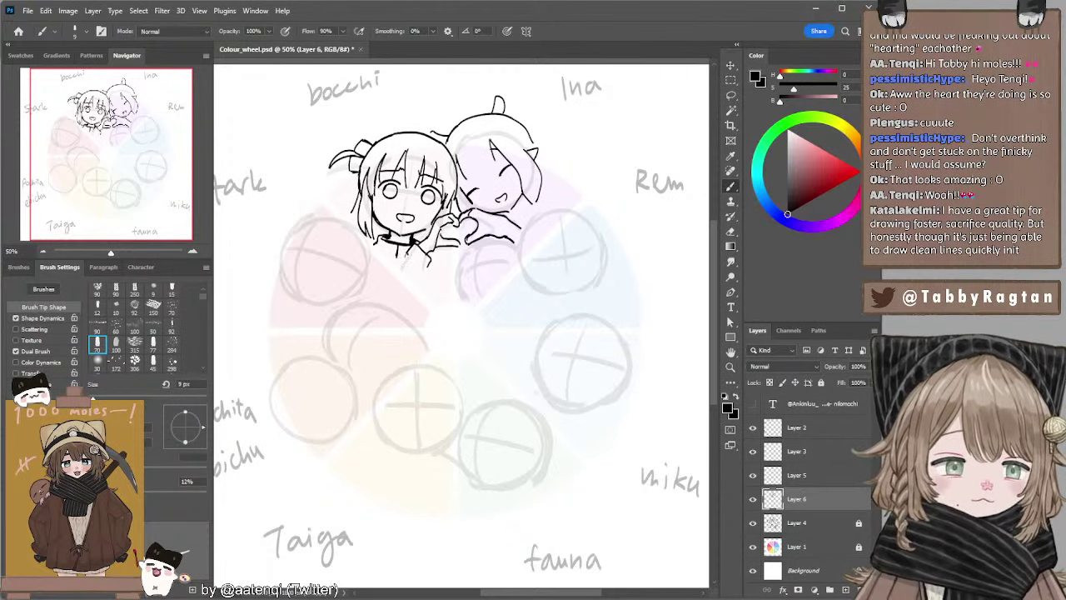
# Ink bocchi's sleeve edges below her collar and heart hand, redoing the strokes until the arm reads cleanly.
pyautogui.moveTo(406, 251)
pyautogui.mouseDown()
pyautogui.moveTo(398, 259)
pyautogui.moveTo(438, 285)
pyautogui.moveTo(424, 285)
pyautogui.moveTo(424, 272)
pyautogui.moveTo(437, 285)
pyautogui.moveTo(428, 288)
pyautogui.mouseUp()
pyautogui.hotkey('ctrl', 'z')
pyautogui.hotkey('ctrl', 'z')
pyautogui.hotkey('ctrl', 'z')
pyautogui.hotkey('ctrl', 'z')
pyautogui.moveTo(405, 253); pyautogui.dragTo(426, 273)
pyautogui.hotkey('ctrl', 'z')
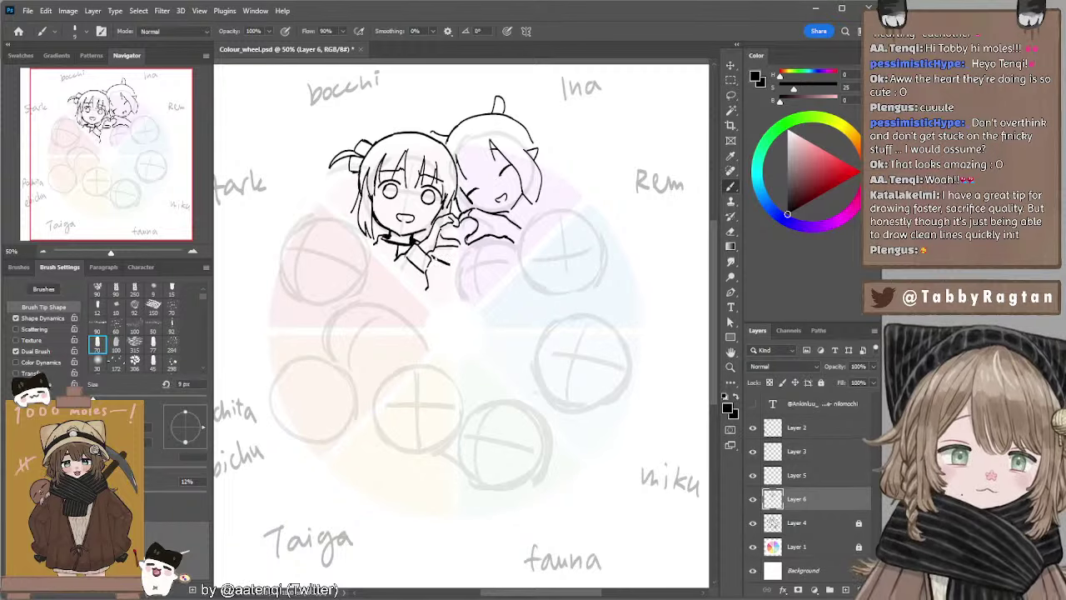
pyautogui.moveTo(432, 265); pyautogui.dragTo(450, 255)
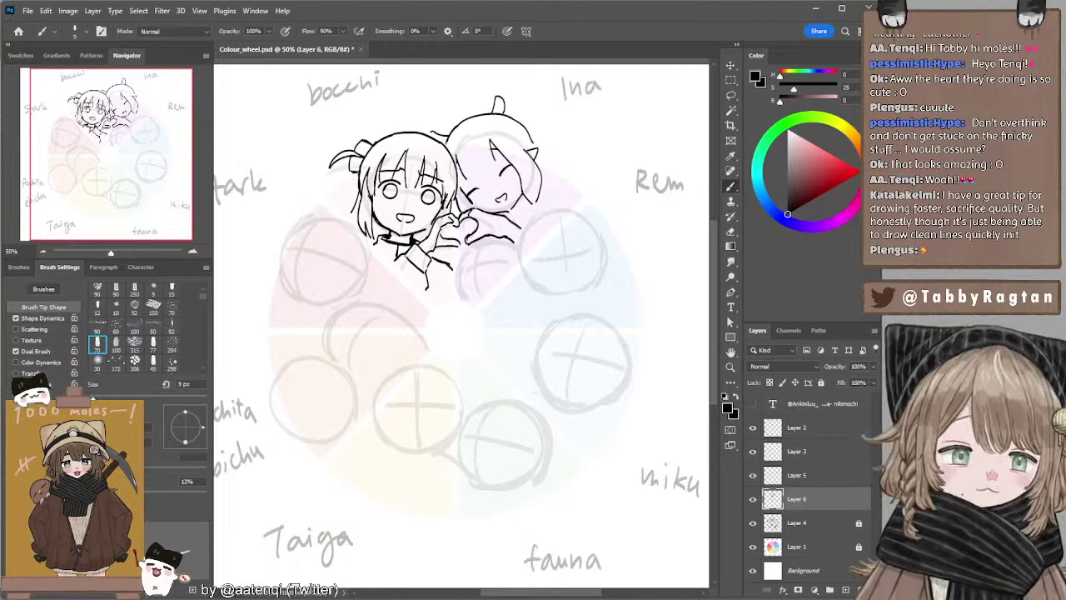
pyautogui.moveTo(456, 252); pyautogui.dragTo(464, 256)
pyautogui.hotkey('ctrl', 'z')
pyautogui.hotkey('ctrl', 'z')
pyautogui.hotkey('ctrl', 'z')
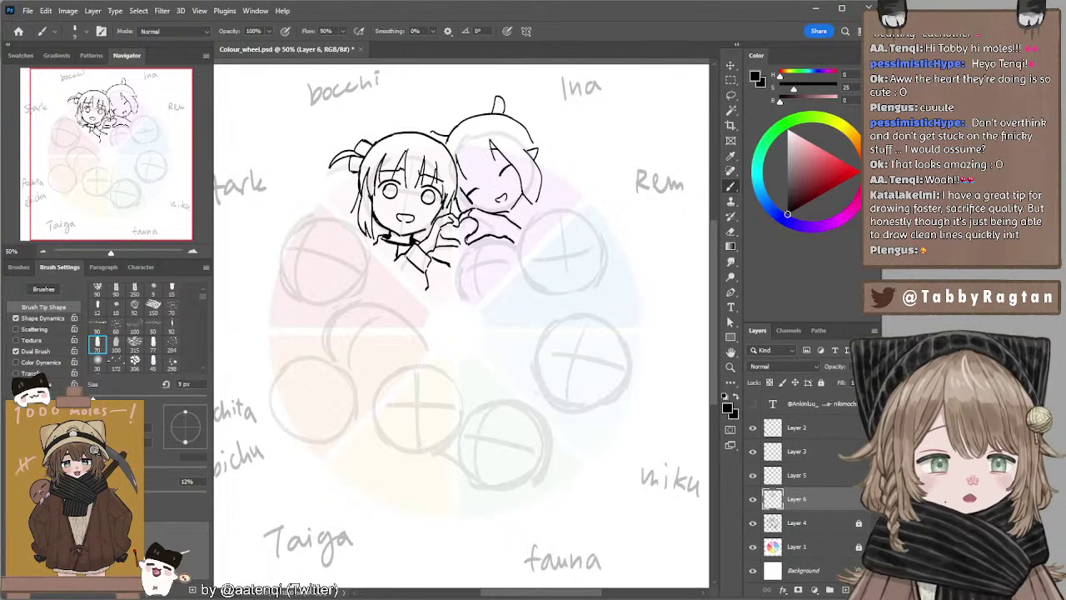
# Ink a short cheek stroke along the outer side of Rem's head guide circle.
pyautogui.moveTo(601, 232)
pyautogui.mouseDown()
pyautogui.moveTo(554, 209)
pyautogui.moveTo(564, 253)
pyautogui.moveTo(554, 257)
pyautogui.moveTo(566, 248)
pyautogui.moveTo(557, 259)
pyautogui.mouseUp()
pyautogui.hotkey('ctrl', 'z')
pyautogui.hotkey('ctrl', 'z')
pyautogui.hotkey('ctrl', 'z')
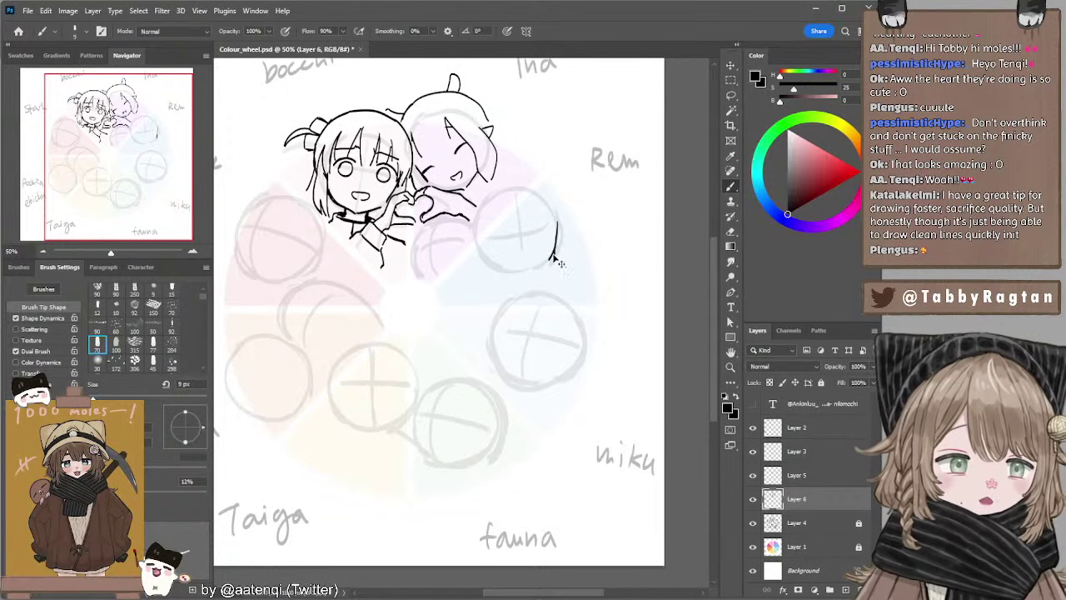
pyautogui.hotkey('ctrl', 'z')
# Ink the jaw, chin and both cheek lines of miku's face over her guide circle.
pyautogui.moveTo(588, 294); pyautogui.dragTo(563, 249)
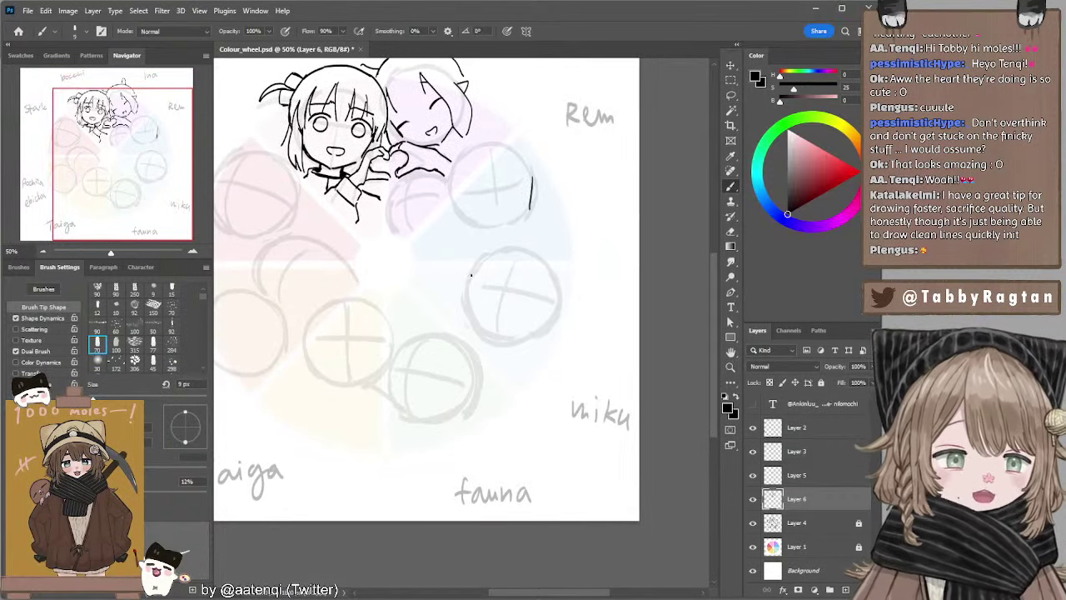
pyautogui.moveTo(472, 275)
pyautogui.mouseDown()
pyautogui.moveTo(467, 314)
pyautogui.moveTo(477, 297)
pyautogui.moveTo(468, 312)
pyautogui.moveTo(489, 339)
pyautogui.moveTo(535, 335)
pyautogui.moveTo(524, 342)
pyautogui.moveTo(548, 327)
pyautogui.mouseUp()
pyautogui.hotkey('ctrl', 'z')
pyautogui.hotkey('ctrl', 'z')
pyautogui.hotkey('ctrl', 'z')
pyautogui.hotkey('ctrl', 'z')
pyautogui.hotkey('ctrl', 'z')
pyautogui.hotkey('ctrl', 'z')
pyautogui.hotkey('ctrl', 'z')
pyautogui.hotkey('ctrl', 'z')
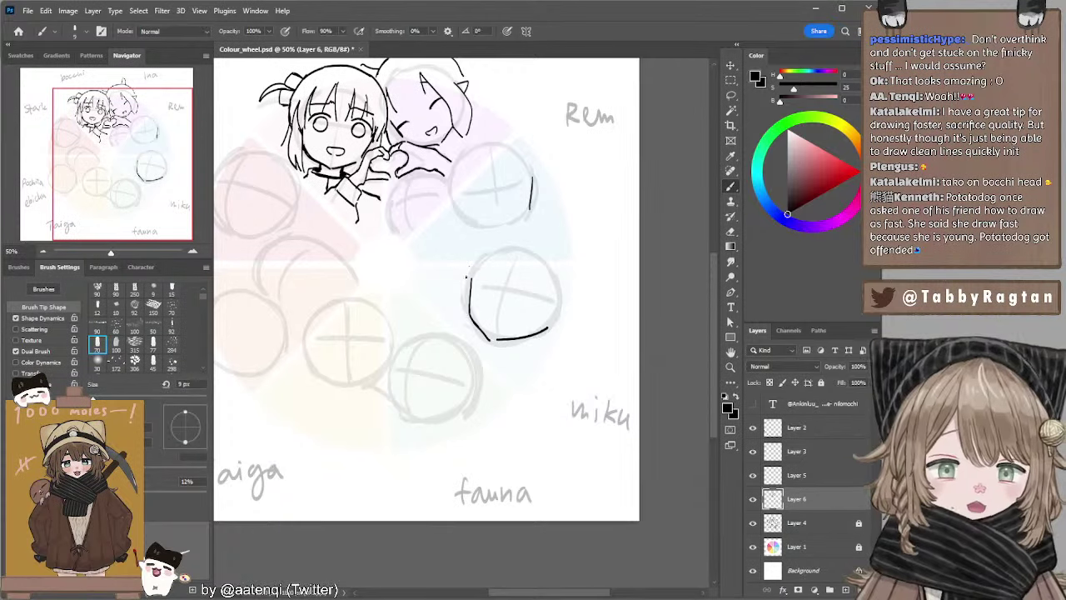
pyautogui.moveTo(474, 270); pyautogui.dragTo(473, 293)
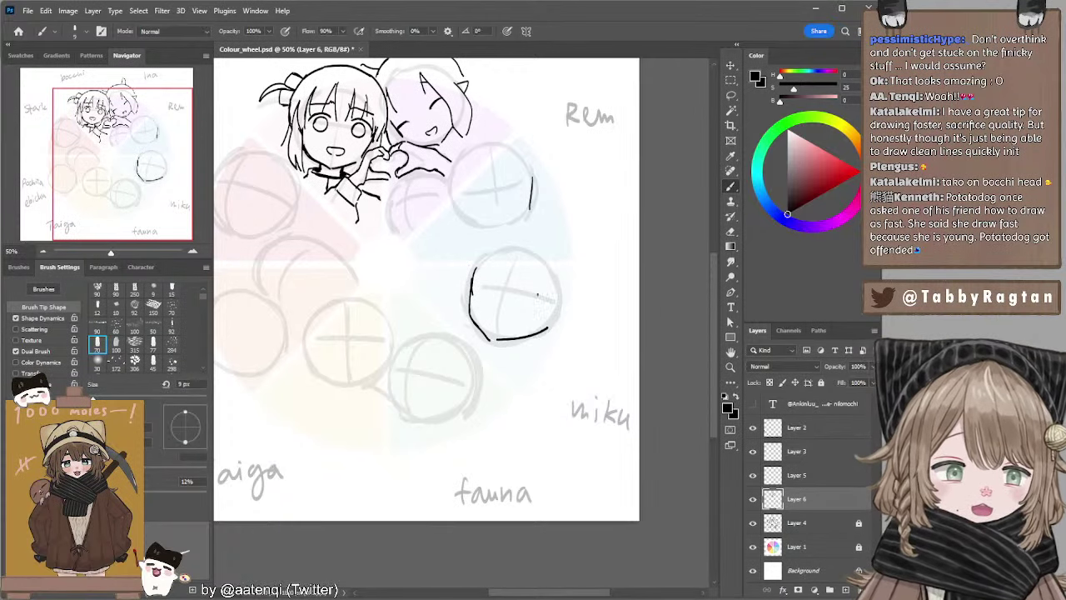
pyautogui.moveTo(552, 284); pyautogui.dragTo(545, 312)
pyautogui.hotkey('ctrl', 'z')
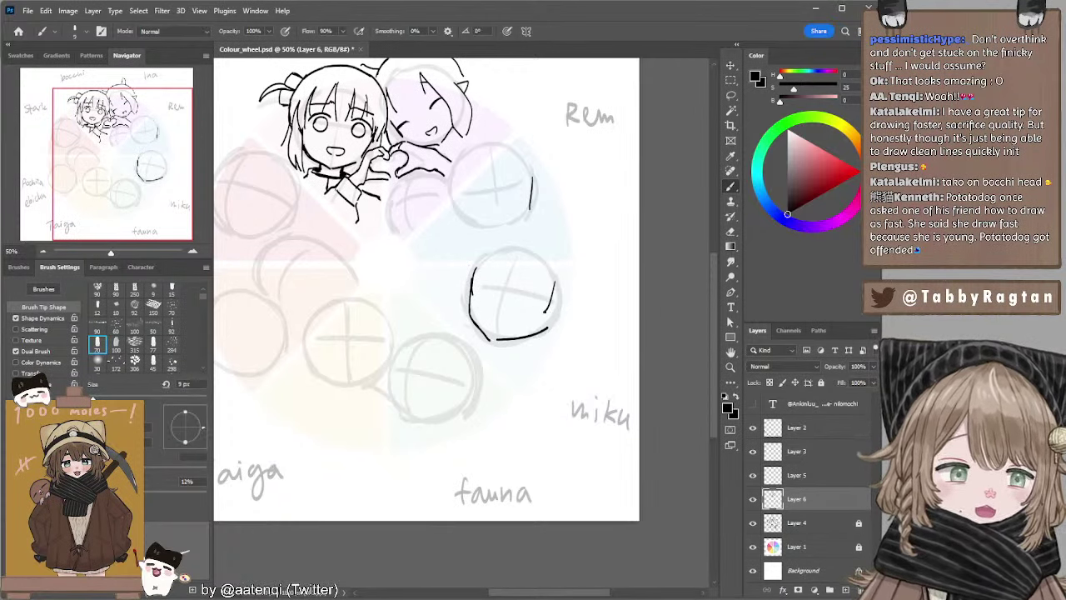
# Ink the hair outline beside miku's inner cheek.
pyautogui.moveTo(466, 263); pyautogui.dragTo(461, 329)
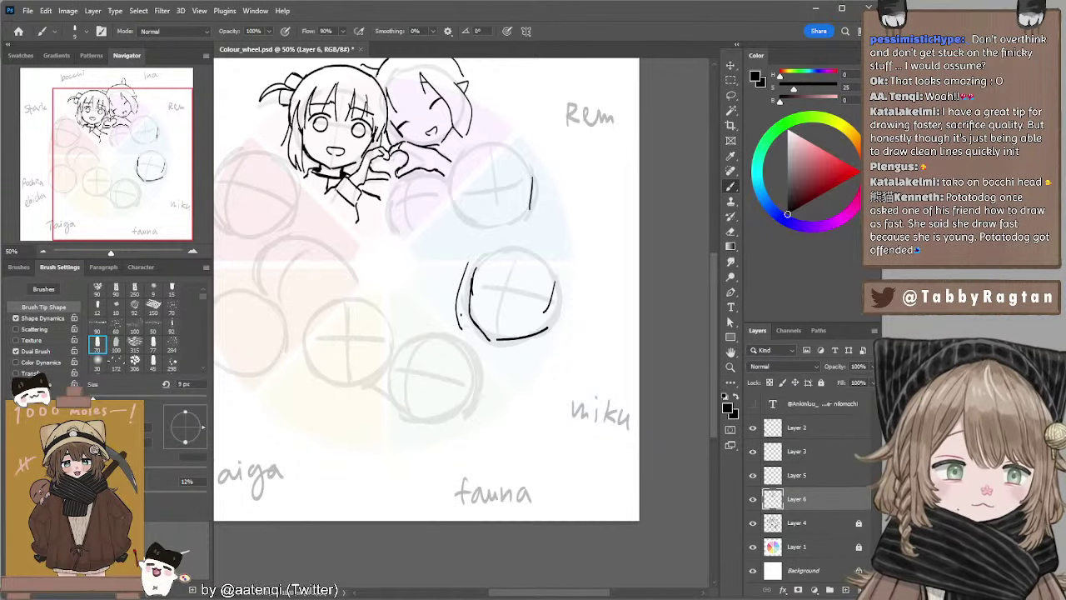
pyautogui.hotkey('ctrl', 'z')
pyautogui.moveTo(463, 273); pyautogui.dragTo(465, 320)
pyautogui.hotkey('ctrl', 'z')
# Ink the curved crown of miku's head above her guide circle, redoing the arc until it is smooth.
pyautogui.moveTo(465, 268)
pyautogui.mouseDown()
pyautogui.moveTo(468, 302)
pyautogui.moveTo(505, 235)
pyautogui.mouseUp()
pyautogui.hotkey('ctrl', 'z')
pyautogui.hotkey('ctrl', 'z')
pyautogui.moveTo(467, 264); pyautogui.dragTo(523, 234)
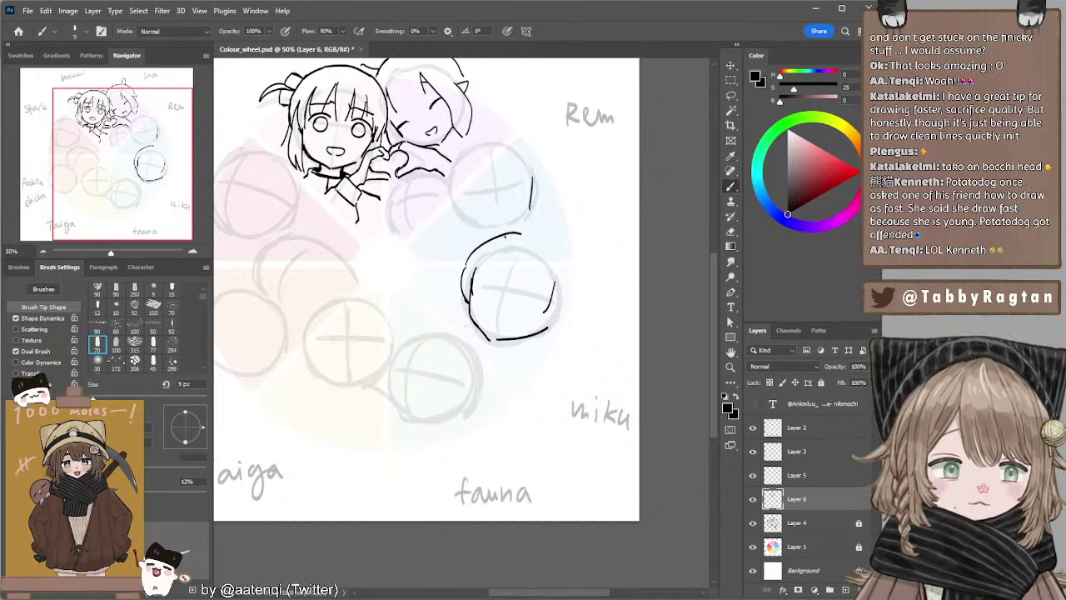
pyautogui.hotkey('ctrl', 'z')
pyautogui.moveTo(463, 268)
pyautogui.mouseDown()
pyautogui.moveTo(509, 226)
pyautogui.moveTo(561, 253)
pyautogui.mouseUp()
pyautogui.hotkey('ctrl', 'z')
pyautogui.moveTo(515, 226); pyautogui.dragTo(569, 259)
pyautogui.hotkey('ctrl', 'z')
pyautogui.moveTo(513, 225)
pyautogui.mouseDown()
pyautogui.moveTo(561, 247)
pyautogui.moveTo(573, 297)
pyautogui.mouseUp()
pyautogui.hotkey('ctrl', 'z')
# Ink the outer side of miku's head outline down to the jaw and erase where it overlaps the crown.
pyautogui.moveTo(556, 243); pyautogui.dragTo(572, 305)
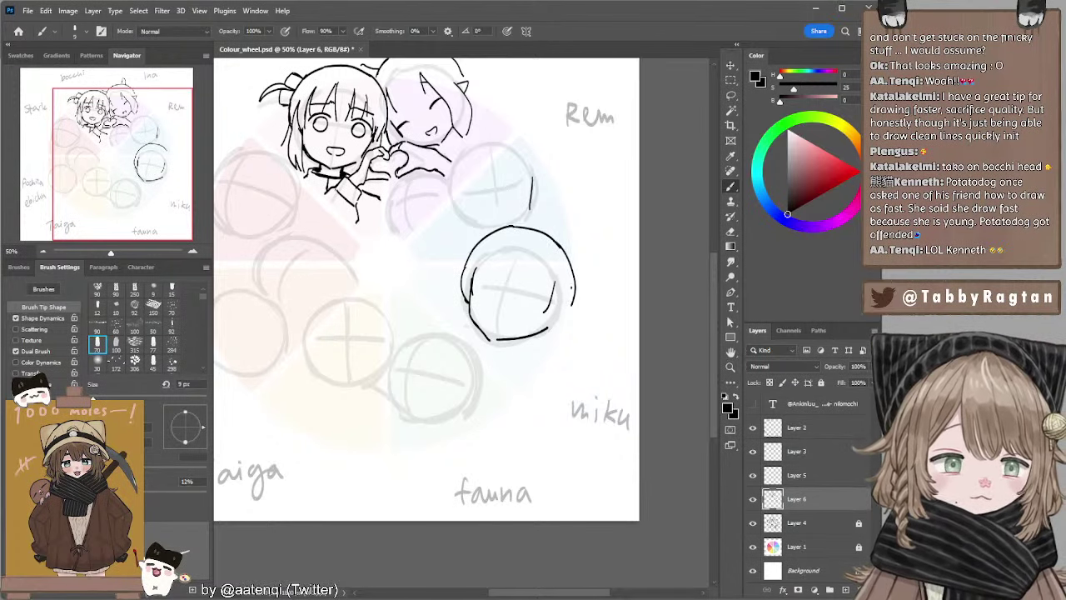
pyautogui.hotkey('ctrl', 'z')
pyautogui.moveTo(559, 247); pyautogui.dragTo(568, 310)
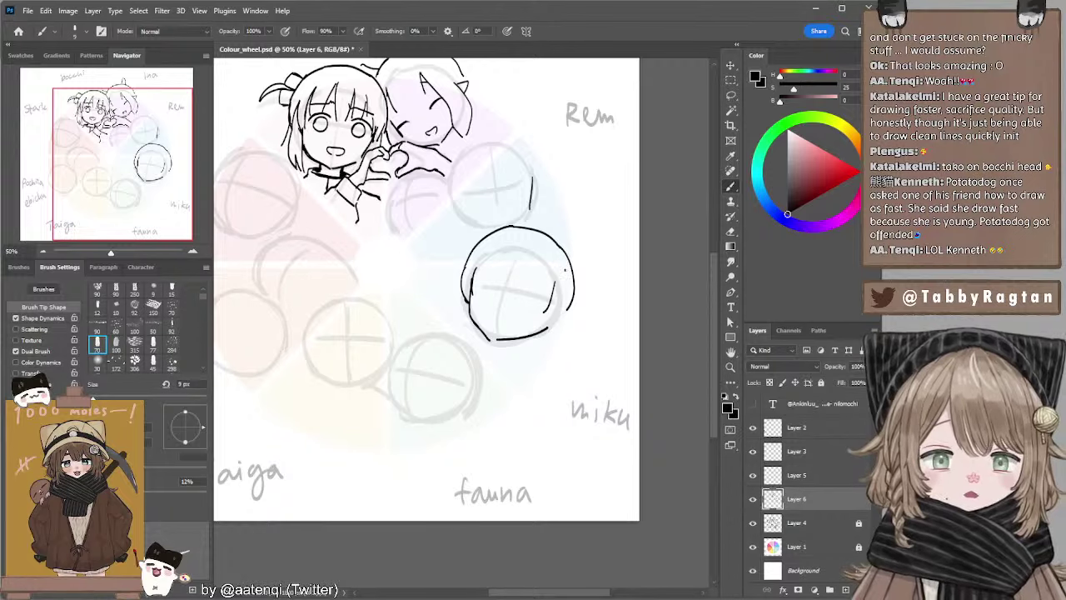
pyautogui.hotkey('ctrl', 'z')
pyautogui.moveTo(561, 248); pyautogui.dragTo(560, 330)
pyautogui.hotkey('ctrl', 'z')
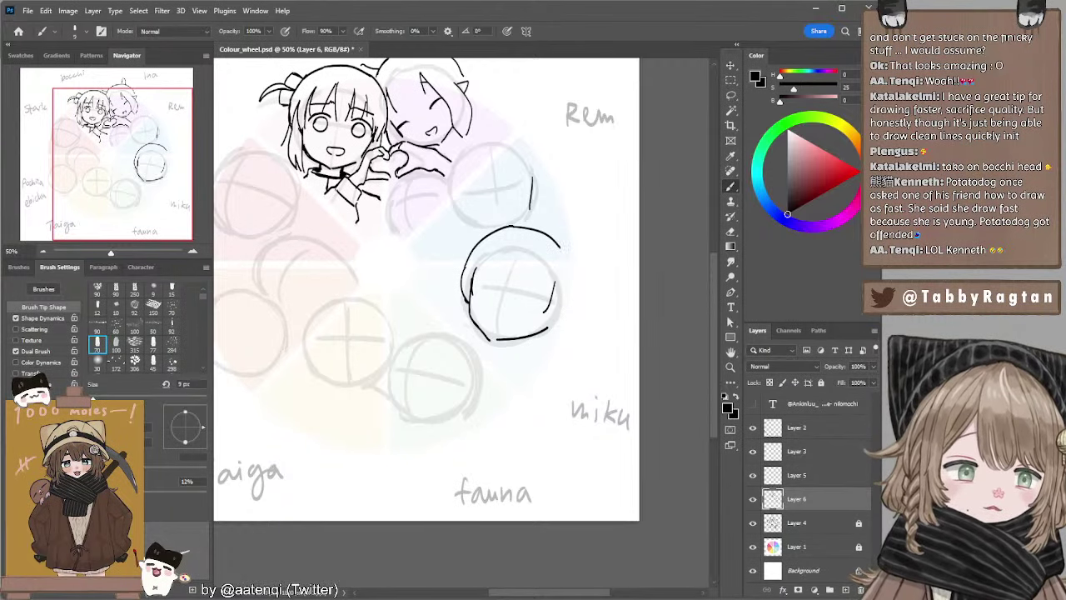
pyautogui.moveTo(559, 245)
pyautogui.mouseDown()
pyautogui.moveTo(577, 297)
pyautogui.moveTo(564, 320)
pyautogui.mouseUp()
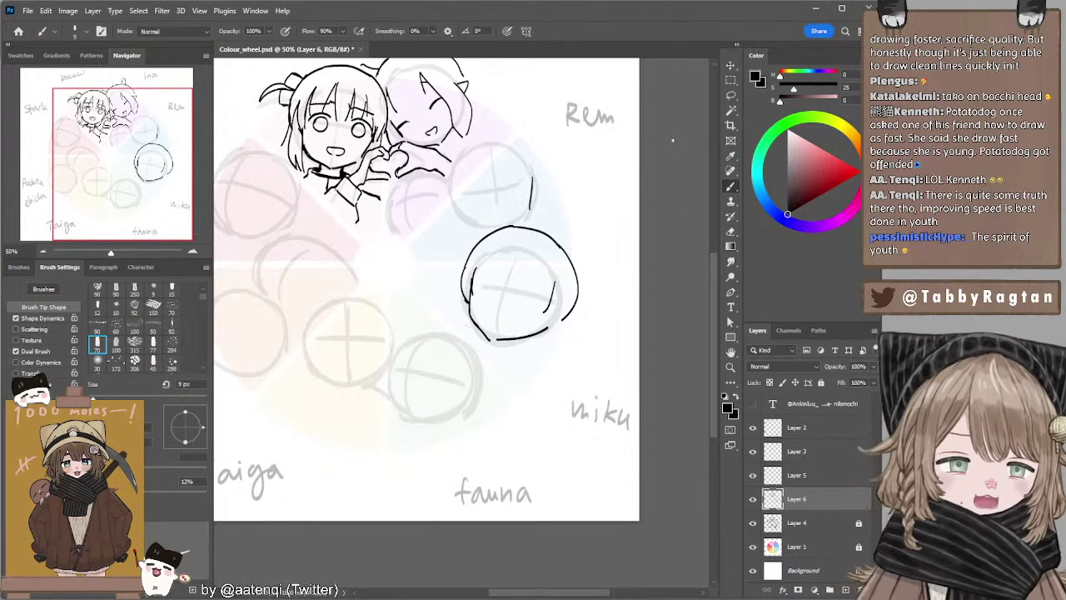
pyautogui.press('e')
pyautogui.moveTo(553, 241); pyautogui.dragTo(570, 263)
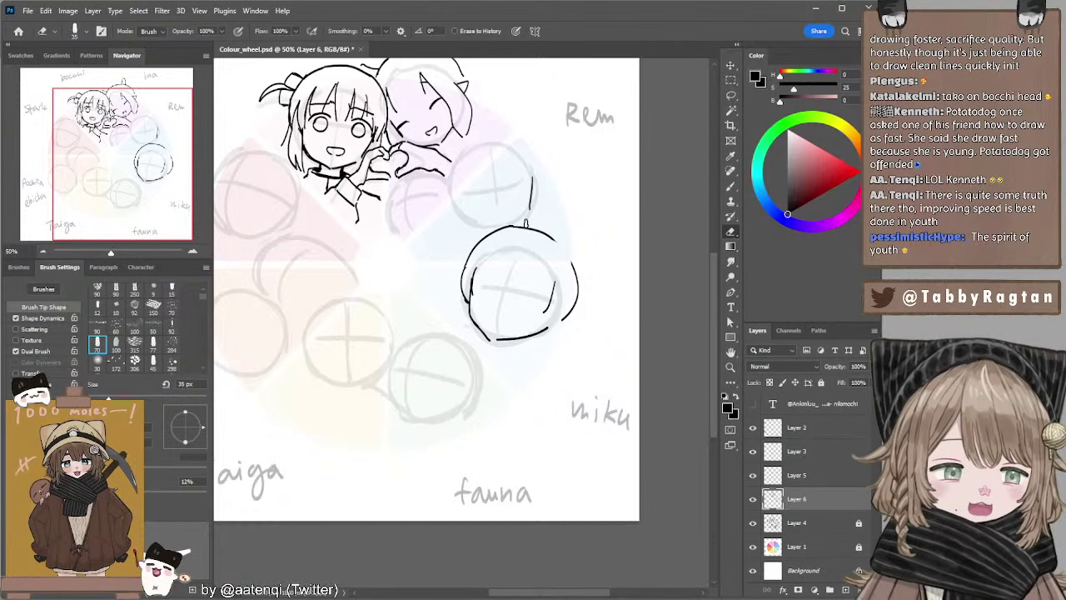
# Lasso miku's head line art, scale it down to 89.45%, and deselect it.
pyautogui.press('l')
pyautogui.moveTo(515, 218)
pyautogui.mouseDown()
pyautogui.moveTo(461, 312)
pyautogui.moveTo(608, 309)
pyautogui.moveTo(552, 218)
pyautogui.moveTo(533, 222)
pyautogui.moveTo(537, 257)
pyautogui.mouseUp()
pyautogui.hotkey('ctrl', 't')
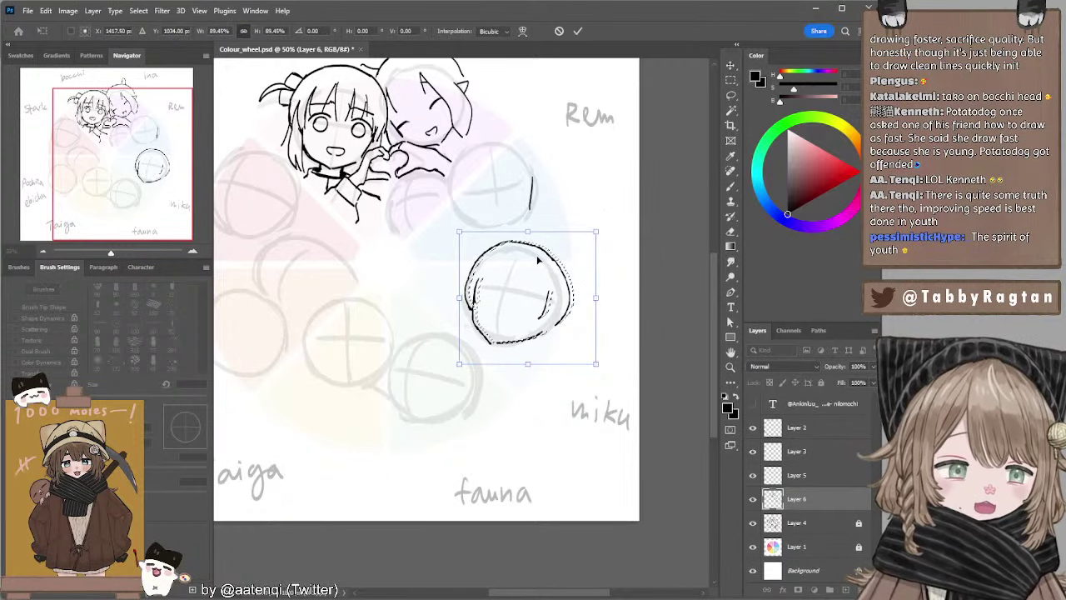
pyautogui.press('Return')
pyautogui.hotkey('ctrl', 'd')
# Ink the upper eyelid of miku's outer eye with the brush.
pyautogui.press('e')
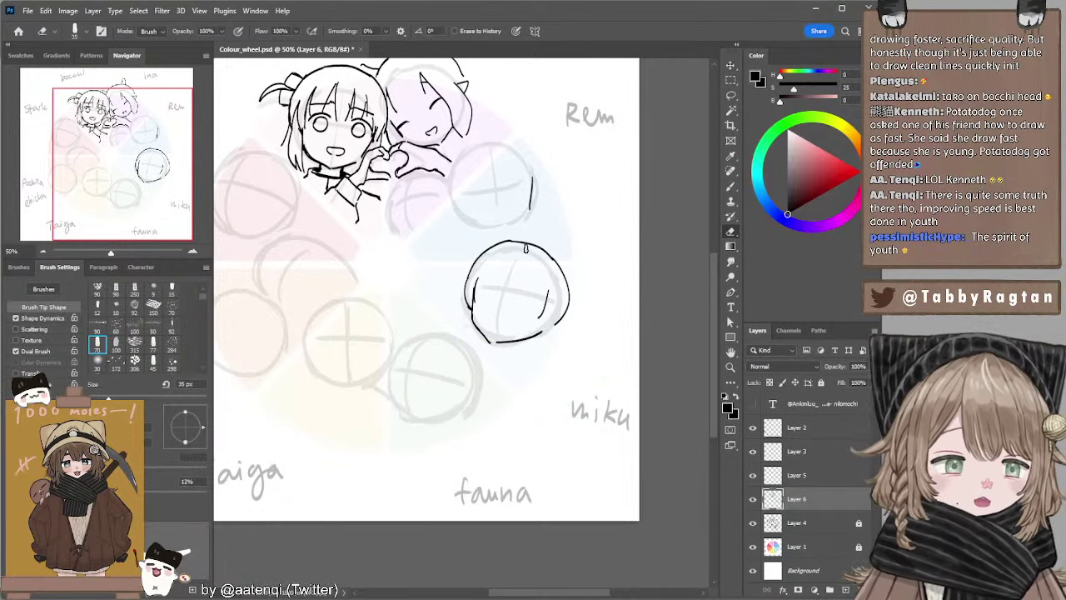
pyautogui.press('b')
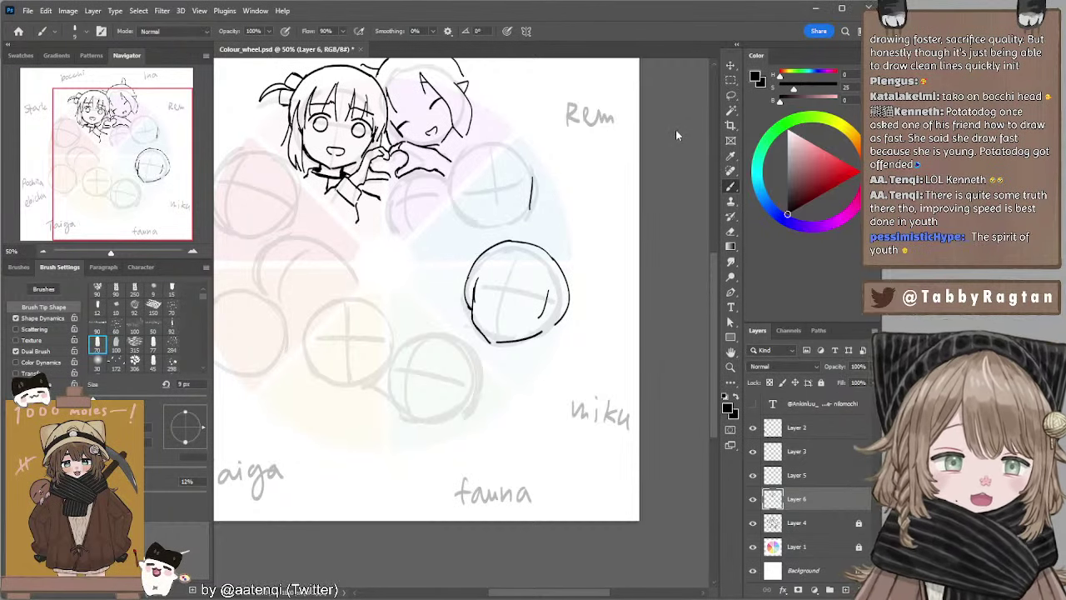
pyautogui.moveTo(524, 296); pyautogui.dragTo(550, 306)
pyautogui.hotkey('ctrl', 'z')
pyautogui.hotkey('ctrl', 'z')
pyautogui.hotkey('ctrl', 'z')
pyautogui.hotkey('ctrl', 'z')
pyautogui.hotkey('ctrl', 'z')
pyautogui.hotkey('ctrl', 'z')
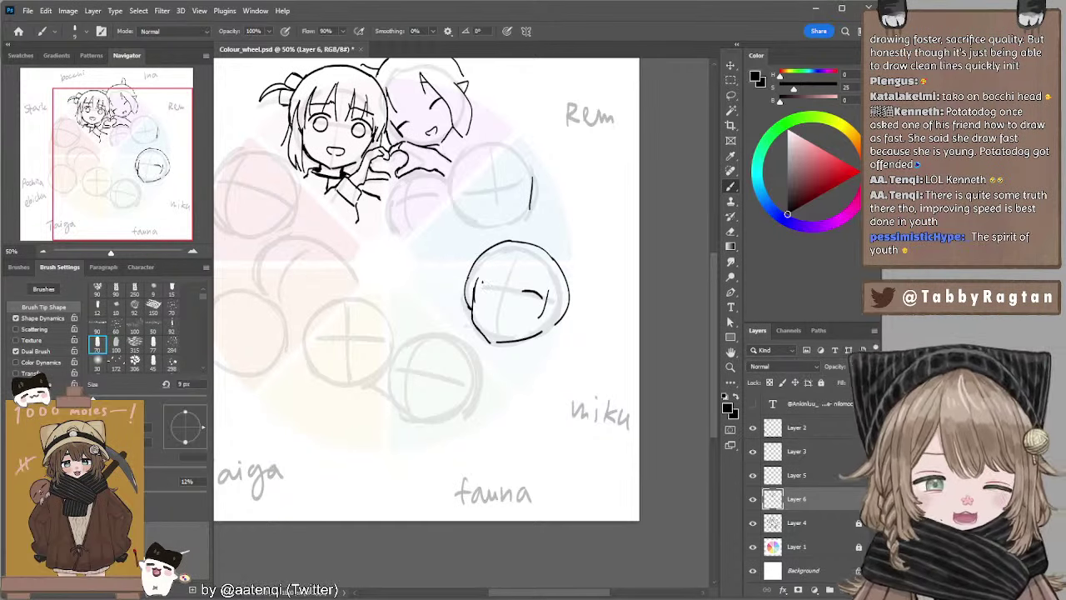
# Ink miku's inner eyelid and the round irises of both eyes.
pyautogui.moveTo(476, 288); pyautogui.dragTo(491, 285)
pyautogui.hotkey('ctrl', 'z')
pyautogui.moveTo(480, 284); pyautogui.dragTo(530, 307)
pyautogui.hotkey('ctrl', 'z')
pyautogui.hotkey('ctrl', 'z')
pyautogui.hotkey('ctrl', 'z')
pyautogui.hotkey('ctrl', 'z')
pyautogui.hotkey('ctrl', 'z')
pyautogui.hotkey('ctrl', 'z')
pyautogui.hotkey('ctrl', 'z')
pyautogui.hotkey('ctrl', 'z')
pyautogui.hotkey('ctrl', 'z')
pyautogui.hotkey('ctrl', 'z')
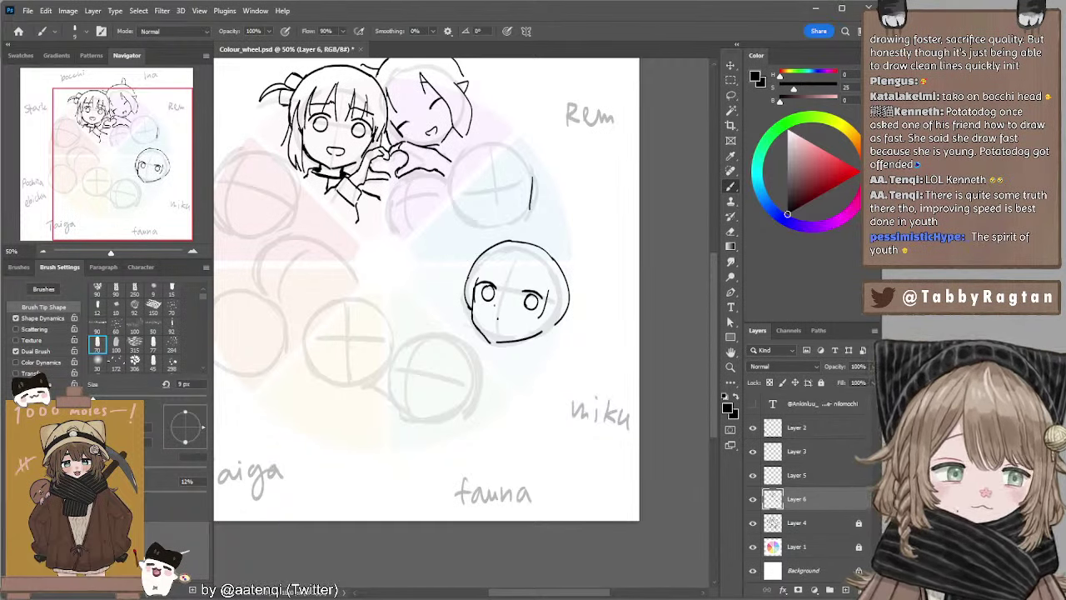
# Try a small mouth stroke on miku's face and clean up the outer eye with a 25 px eraser.
pyautogui.hotkey('ctrl', 'z')
pyautogui.moveTo(507, 321)
pyautogui.mouseDown()
pyautogui.moveTo(495, 319)
pyautogui.moveTo(493, 297)
pyautogui.mouseUp()
pyautogui.hotkey('ctrl', 'z')
pyautogui.hotkey('ctrl', 'z')
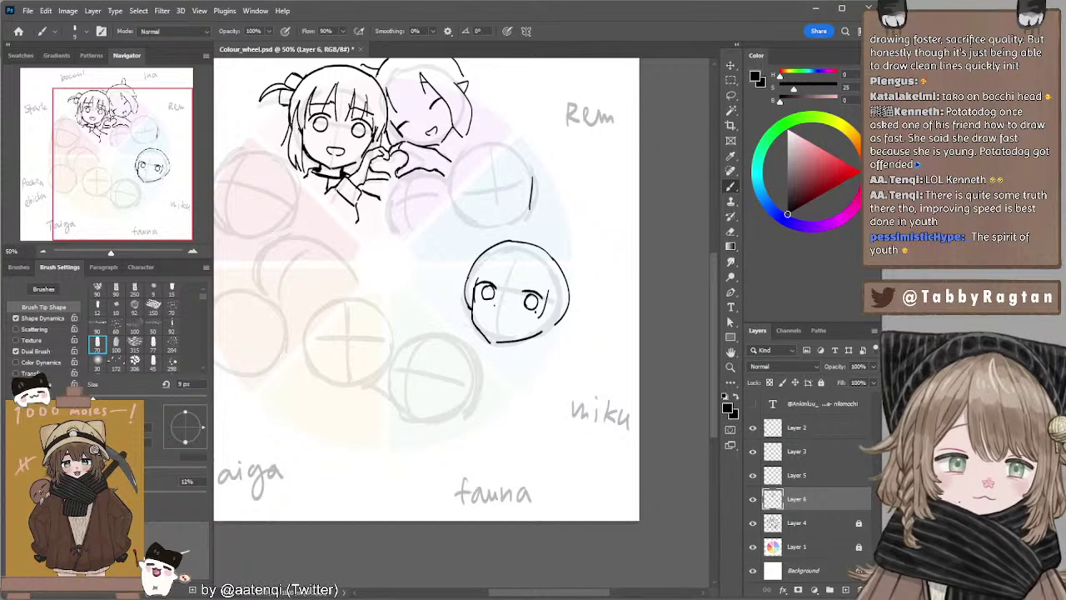
pyautogui.press('e')
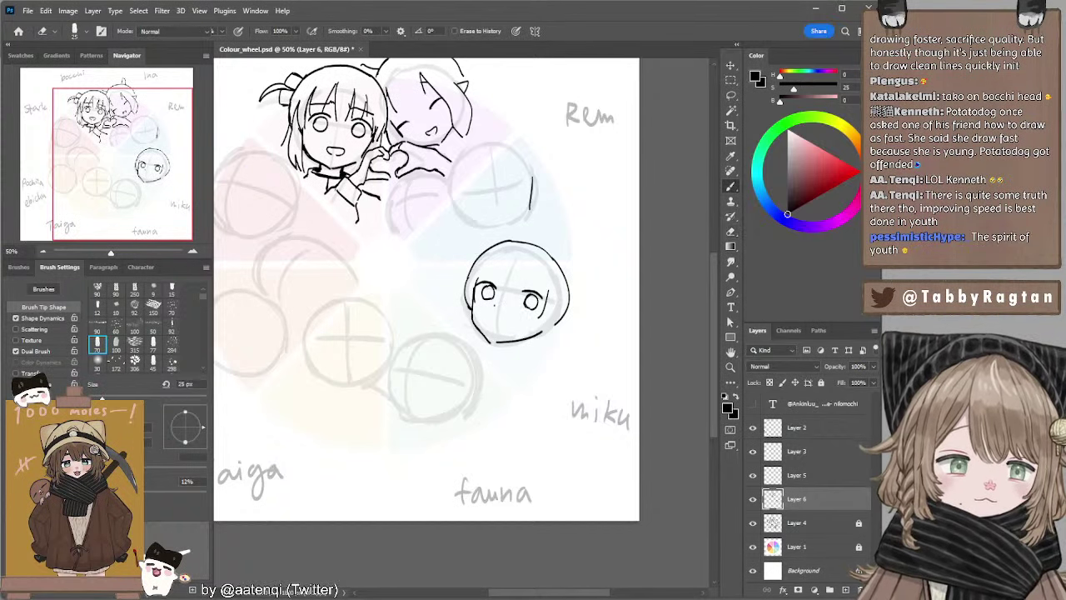
pyautogui.press('b')
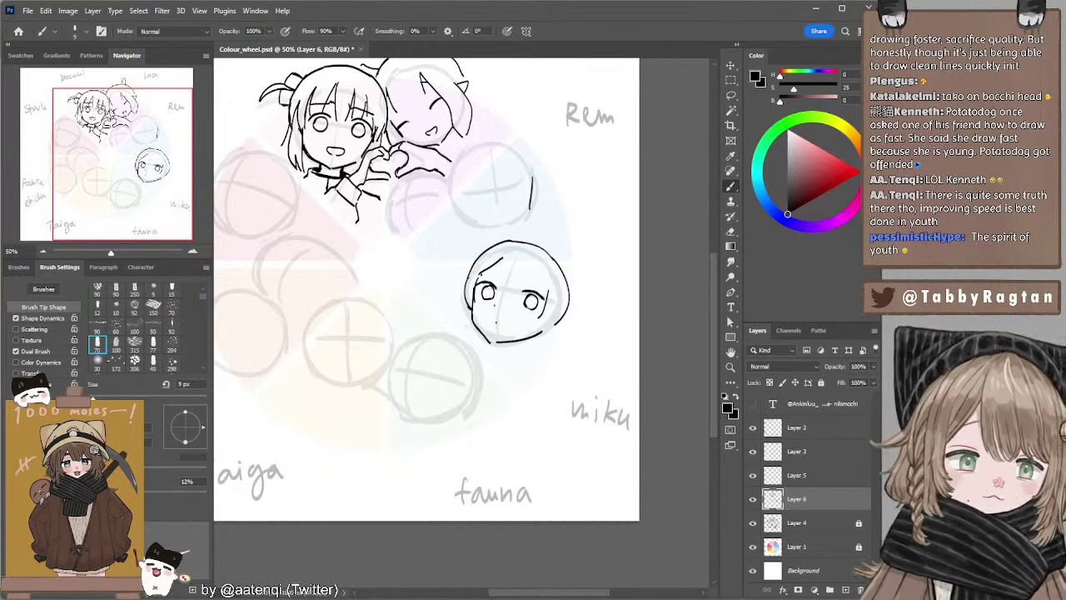
# Ink the first bangs strand falling from miku's parting toward the middle of her face.
pyautogui.moveTo(501, 258); pyautogui.dragTo(505, 290)
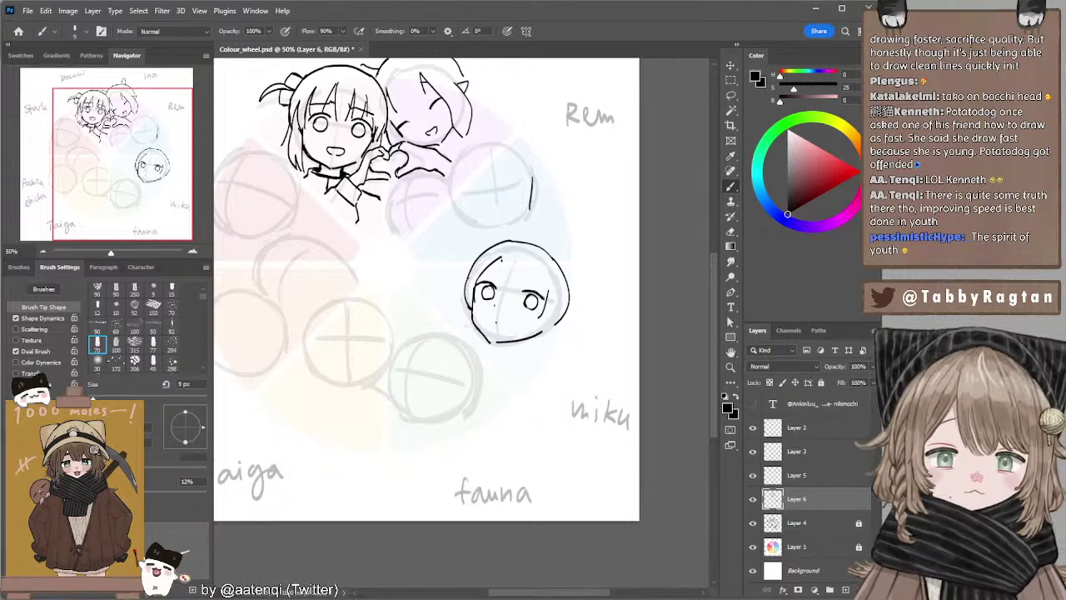
pyautogui.moveTo(501, 250)
pyautogui.mouseDown()
pyautogui.moveTo(477, 276)
pyautogui.moveTo(504, 293)
pyautogui.mouseUp()
pyautogui.hotkey('ctrl', 'z')
pyautogui.hotkey('ctrl', 'z')
pyautogui.hotkey('ctrl', 'z')
pyautogui.hotkey('ctrl', 'z')
pyautogui.hotkey('ctrl', 'z')
pyautogui.hotkey('ctrl', 'z')
# Ink the pointed bangs strands between miku's eyes and over her outer eye.
pyautogui.moveTo(502, 261)
pyautogui.mouseDown()
pyautogui.moveTo(504, 294)
pyautogui.moveTo(521, 299)
pyautogui.moveTo(519, 288)
pyautogui.moveTo(537, 281)
pyautogui.moveTo(549, 298)
pyautogui.moveTo(540, 287)
pyautogui.mouseUp()
pyautogui.hotkey('ctrl', 'z')
pyautogui.hotkey('ctrl', 'z')
pyautogui.hotkey('ctrl', 'z')
pyautogui.hotkey('ctrl', 'z')
pyautogui.hotkey('ctrl', 'z')
pyautogui.hotkey('ctrl', 'z')
pyautogui.hotkey('ctrl', 'z')
pyautogui.hotkey('ctrl', 'z')
pyautogui.hotkey('ctrl', 'z')
pyautogui.hotkey('ctrl', 'z')
pyautogui.hotkey('ctrl', 'z')
pyautogui.hotkey('ctrl', 'z')
pyautogui.hotkey('ctrl', 'z')
pyautogui.moveTo(527, 268); pyautogui.dragTo(547, 299)
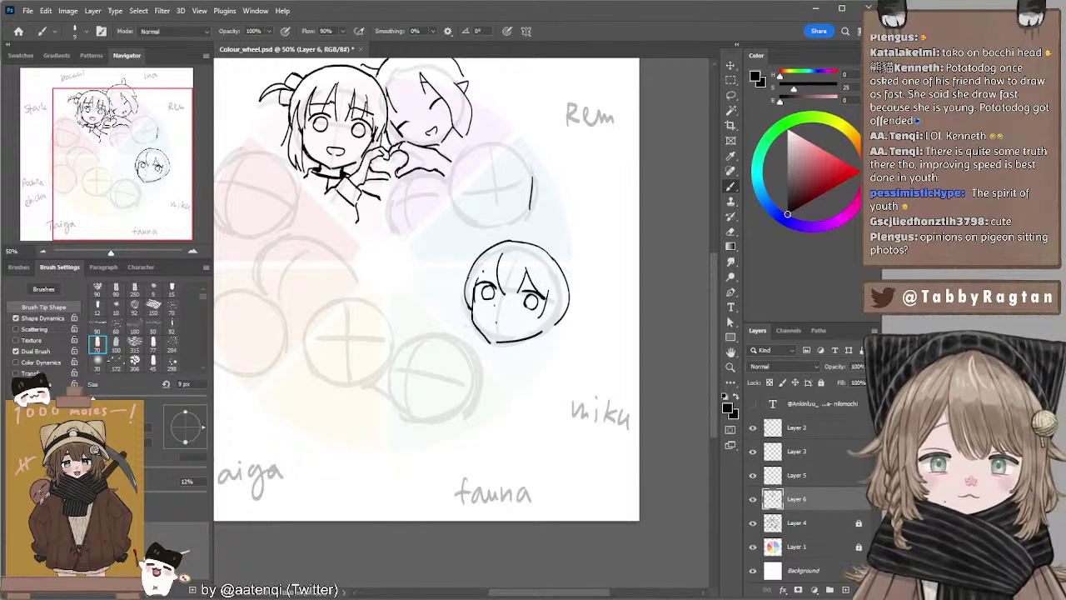
# Ink the bangs strand sweeping from miku's parting over her inner eye.
pyautogui.hotkey('ctrl', 'z')
pyautogui.moveTo(500, 262); pyautogui.dragTo(477, 279)
pyautogui.hotkey('ctrl', 'z')
pyautogui.hotkey('ctrl', 'z')
pyautogui.hotkey('ctrl', 'z')
pyautogui.hotkey('ctrl', 'z')
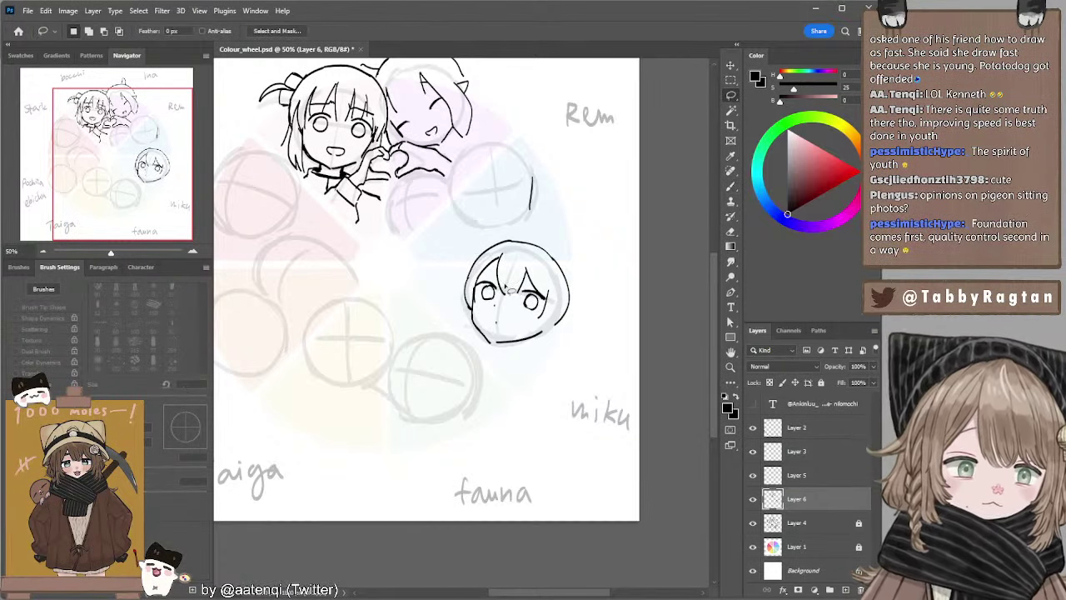
# Rework the short side strand running from miku's parting down to her inner temple.
pyautogui.moveTo(498, 262)
pyautogui.mouseDown()
pyautogui.moveTo(488, 270)
pyautogui.moveTo(503, 288)
pyautogui.moveTo(488, 268)
pyautogui.mouseUp()
pyautogui.hotkey('ctrl', 'z')
pyautogui.hotkey('ctrl', 'z')
pyautogui.hotkey('ctrl', 'z')
pyautogui.hotkey('ctrl', 'z')
pyautogui.hotkey('ctrl', 'z')
pyautogui.hotkey('ctrl', 'z')
pyautogui.hotkey('ctrl', 'z')
pyautogui.hotkey('ctrl', 'z')
pyautogui.hotkey('ctrl', 'z')
# Lasso the lower part of miku's face and nudge the chin line slightly upward.
pyautogui.press('l')
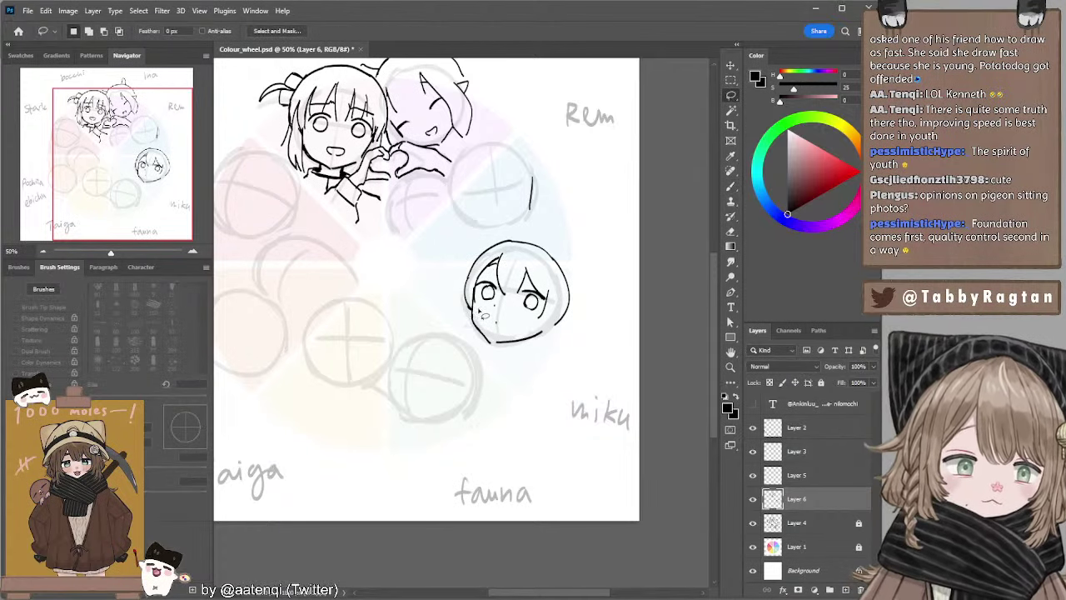
pyautogui.moveTo(473, 311)
pyautogui.mouseDown()
pyautogui.moveTo(471, 337)
pyautogui.moveTo(543, 353)
pyautogui.moveTo(546, 330)
pyautogui.moveTo(499, 335)
pyautogui.moveTo(483, 315)
pyautogui.moveTo(497, 297)
pyautogui.mouseUp()
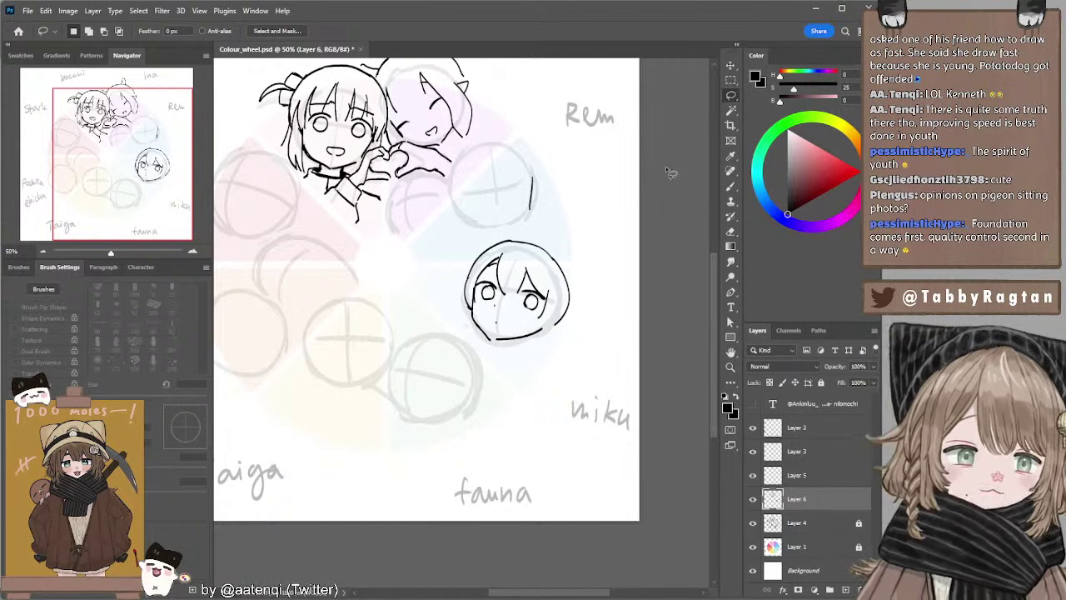
pyautogui.press('b')
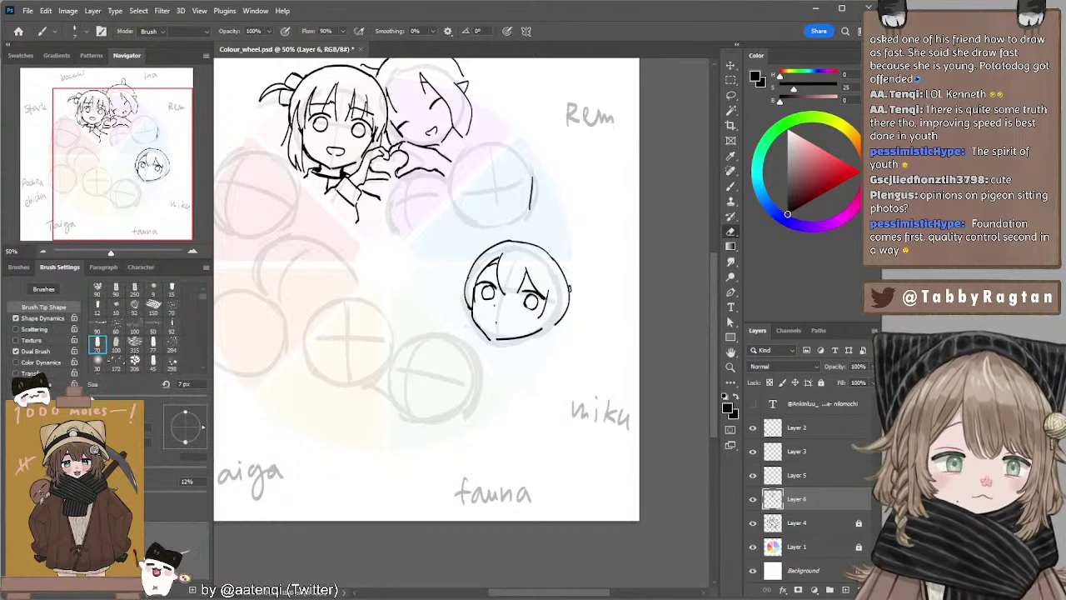
# Erase the outer side of miku's head outline, ink a jagged tuft beside her jaw and redraw the outer hair curve.
pyautogui.press('e')
pyautogui.moveTo(569, 287); pyautogui.dragTo(561, 321)
pyautogui.press('b')
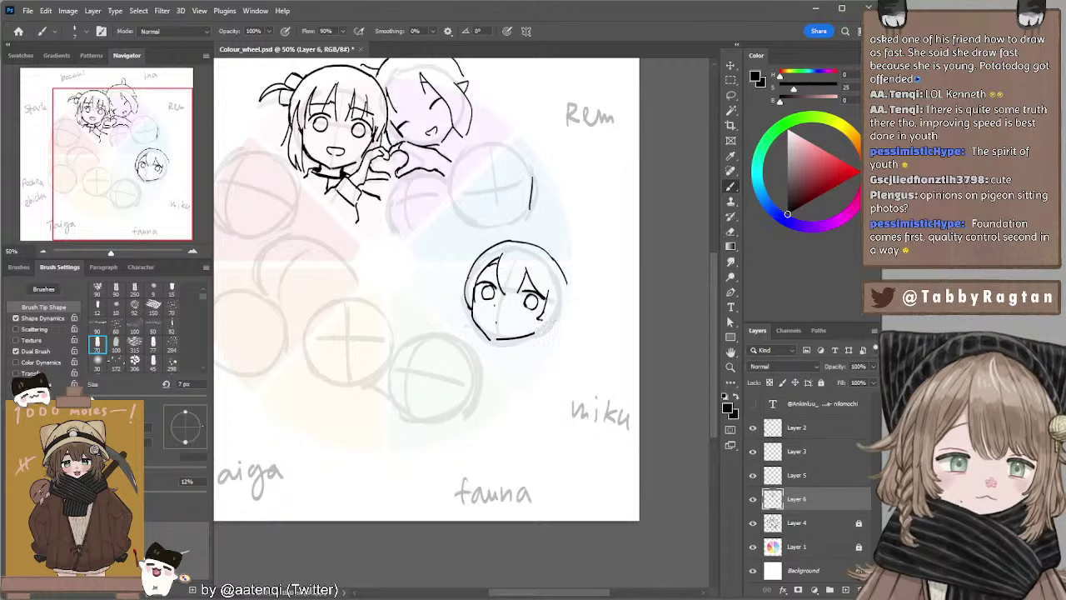
pyautogui.moveTo(540, 319)
pyautogui.mouseDown()
pyautogui.moveTo(534, 329)
pyautogui.moveTo(551, 331)
pyautogui.mouseUp()
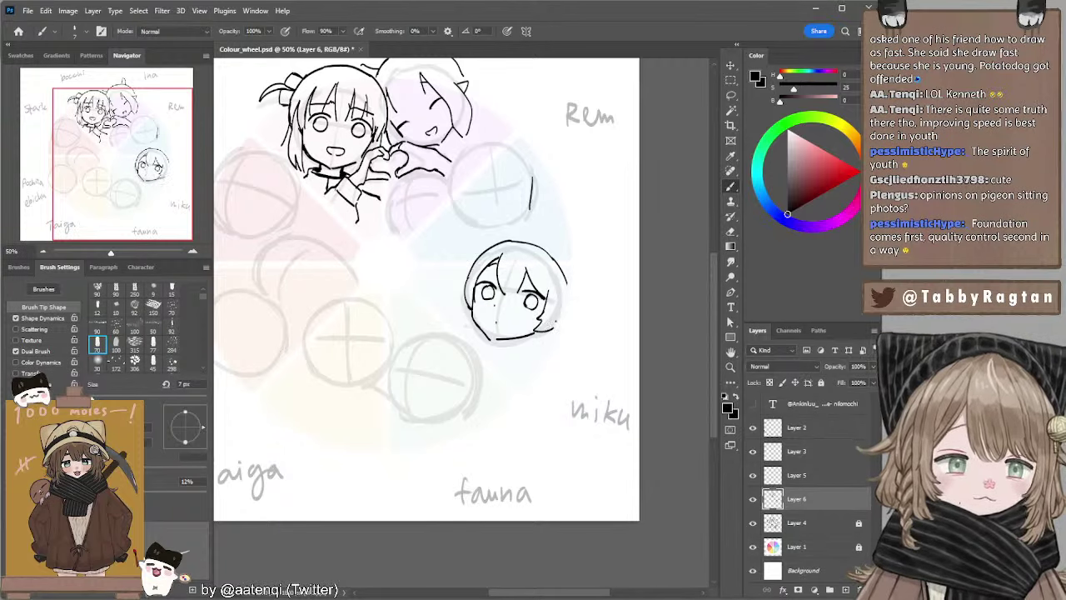
pyautogui.moveTo(567, 284); pyautogui.dragTo(552, 329)
pyautogui.hotkey('ctrl', 'z')
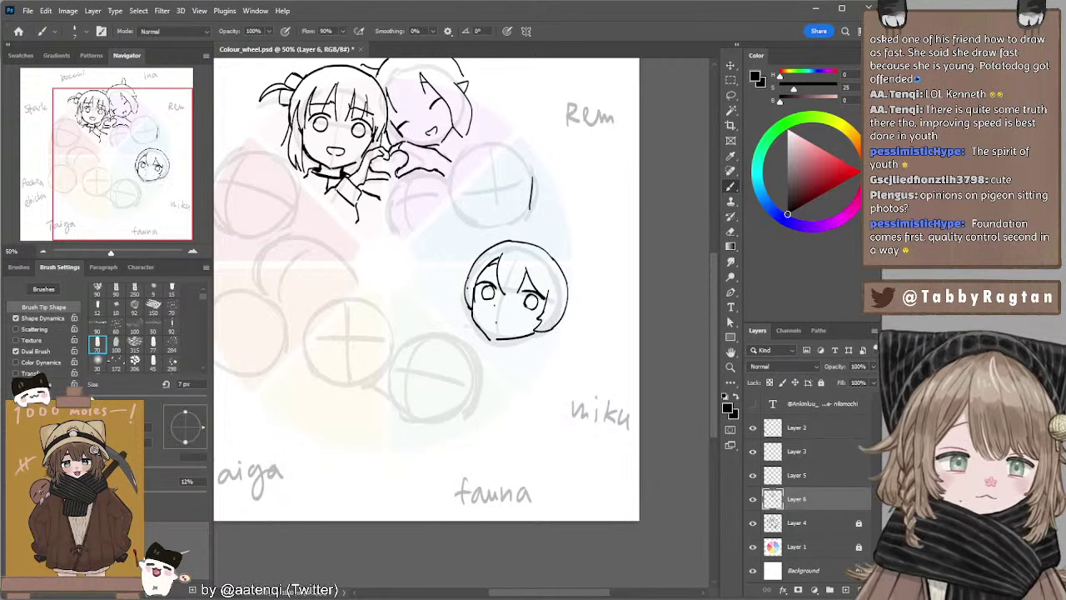
# Clean up and re-ink the hair outline beside miku's inner cheek.
pyautogui.press('e')
pyautogui.moveTo(468, 293); pyautogui.dragTo(466, 320)
pyautogui.press('b')
pyautogui.hotkey('ctrl', 'z')
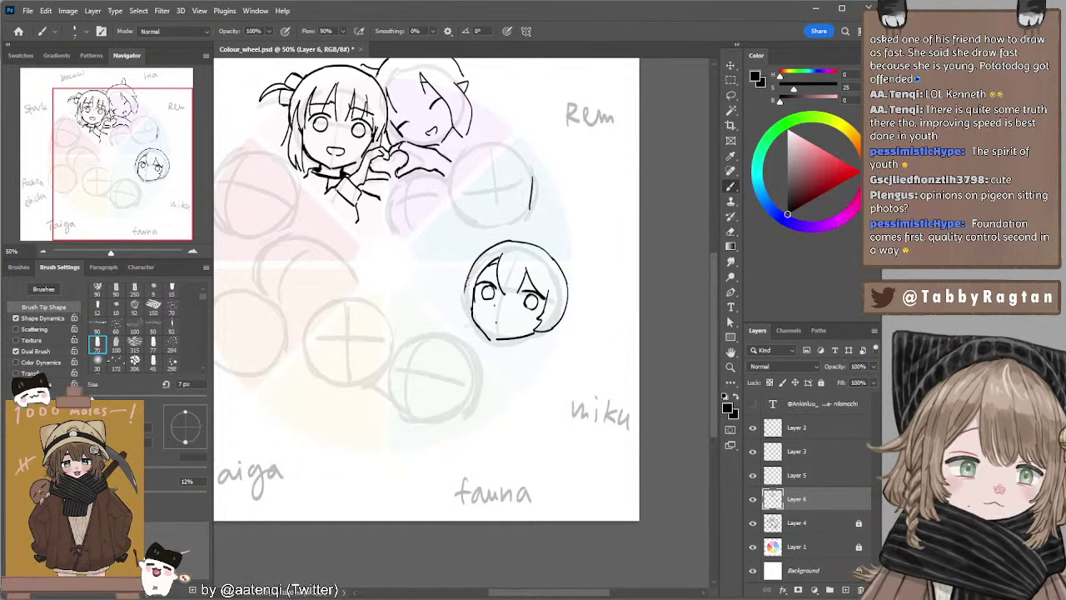
pyautogui.moveTo(467, 284); pyautogui.dragTo(471, 311)
pyautogui.press('e')
pyautogui.press('b')
pyautogui.moveTo(567, 322)
pyautogui.mouseDown()
pyautogui.moveTo(547, 332)
pyautogui.moveTo(559, 321)
pyautogui.mouseUp()
pyautogui.hotkey('ctrl', 'z')
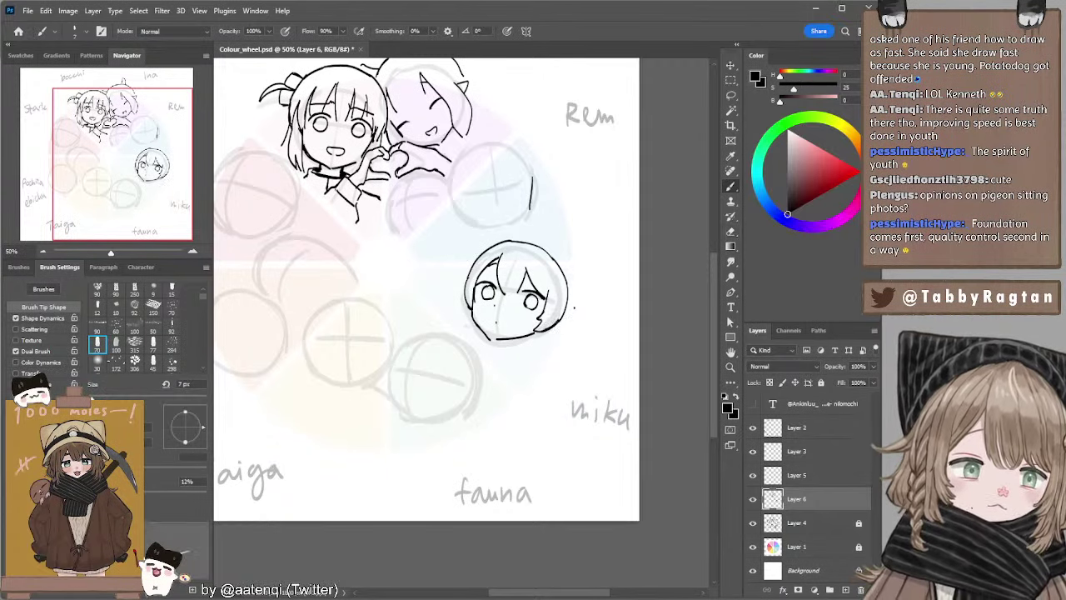
pyautogui.moveTo(534, 242); pyautogui.dragTo(542, 236)
pyautogui.moveTo(542, 236)
pyautogui.mouseDown()
pyautogui.moveTo(548, 247)
pyautogui.moveTo(531, 243)
pyautogui.moveTo(575, 278)
pyautogui.mouseUp()
pyautogui.hotkey('ctrl', 'z')
pyautogui.hotkey('ctrl', 'z')
pyautogui.hotkey('ctrl', 'z')
pyautogui.hotkey('ctrl', 'z')
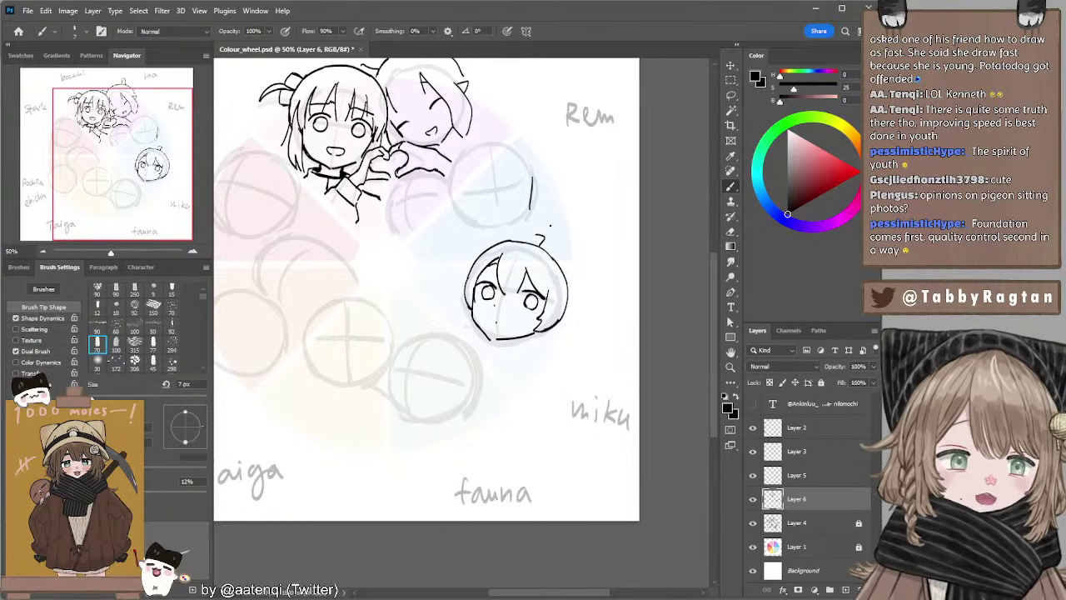
pyautogui.hotkey('ctrl', 'z')
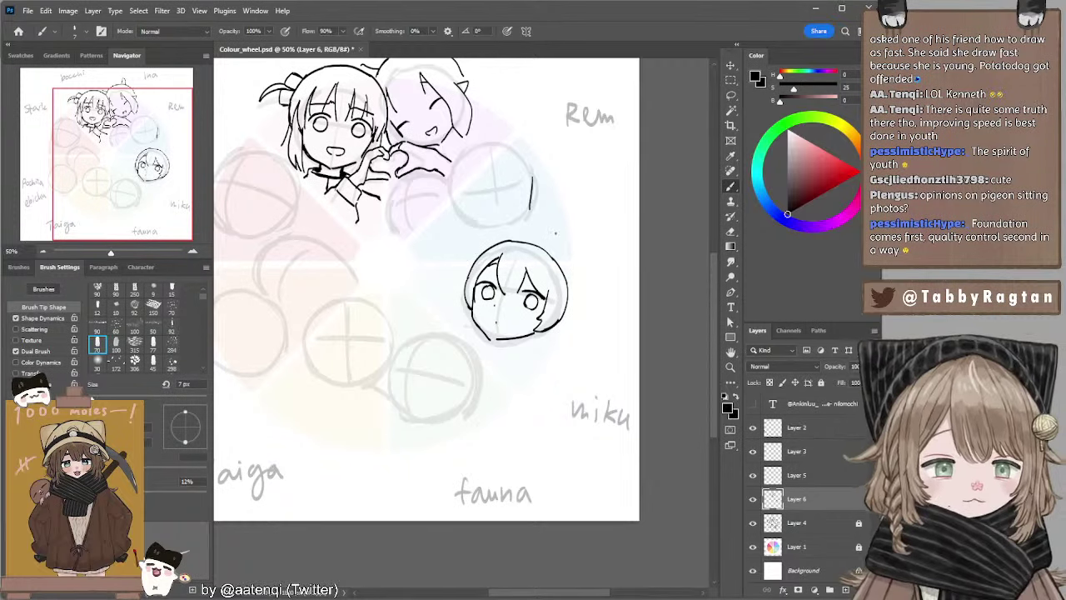
# Ink the thin outline of a hair tie against the outer side of miku's head.
pyautogui.moveTo(547, 239)
pyautogui.mouseDown()
pyautogui.moveTo(589, 240)
pyautogui.moveTo(594, 302)
pyautogui.moveTo(560, 320)
pyautogui.mouseUp()
pyautogui.hotkey('ctrl', 'z')
pyautogui.hotkey('ctrl', 'z')
pyautogui.hotkey('ctrl', 'z')
pyautogui.moveTo(575, 248)
pyautogui.mouseDown()
pyautogui.moveTo(586, 318)
pyautogui.moveTo(569, 314)
pyautogui.mouseUp()
pyautogui.hotkey('ctrl', 'z')
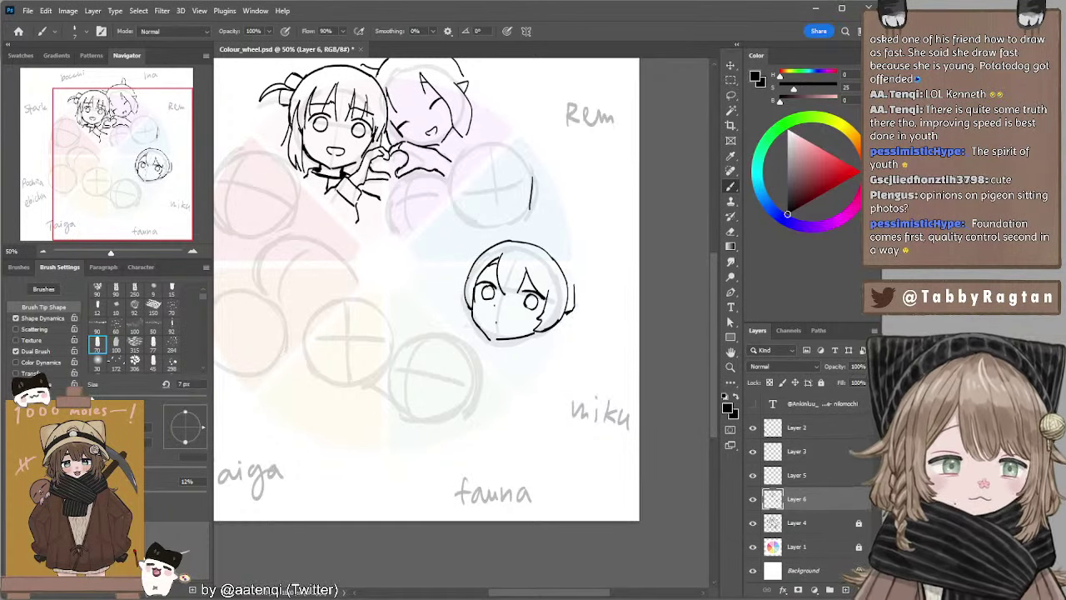
# Thicken miku's hair tie with a 15 px brush.
pyautogui.press(']')
pyautogui.press(']')
pyautogui.press(']')
pyautogui.press(']')
pyautogui.moveTo(570, 285); pyautogui.dragTo(567, 312)
pyautogui.hotkey('ctrl', 'z')
pyautogui.hotkey('ctrl', 'z')
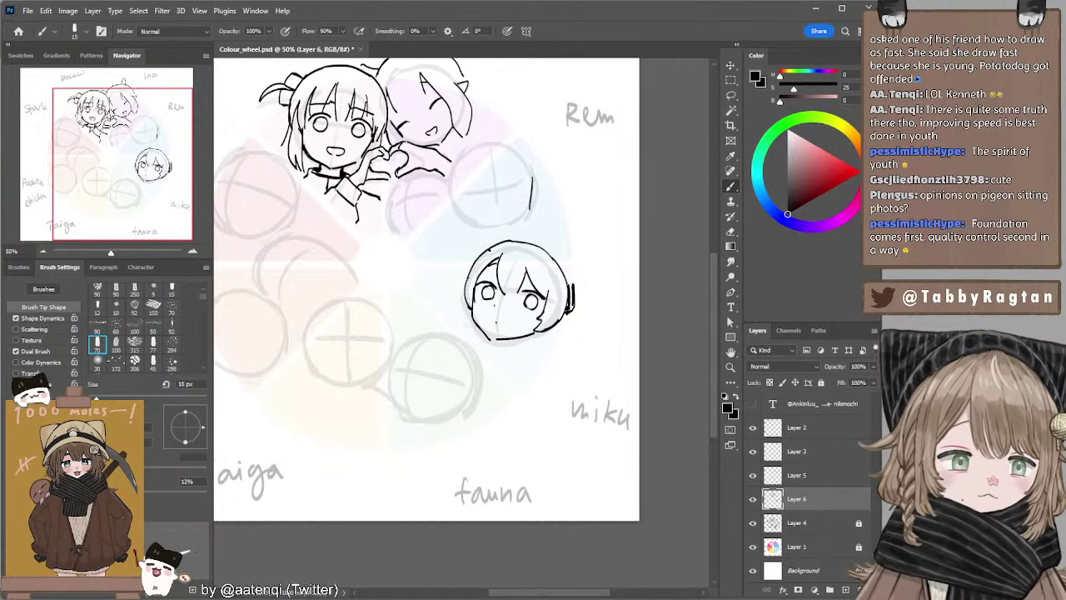
# Ink the outer, lower curve of miku's side bun from the hair tie with a 9 px brush.
pyautogui.press('[')
pyautogui.press('[')
pyautogui.moveTo(584, 262); pyautogui.dragTo(581, 307)
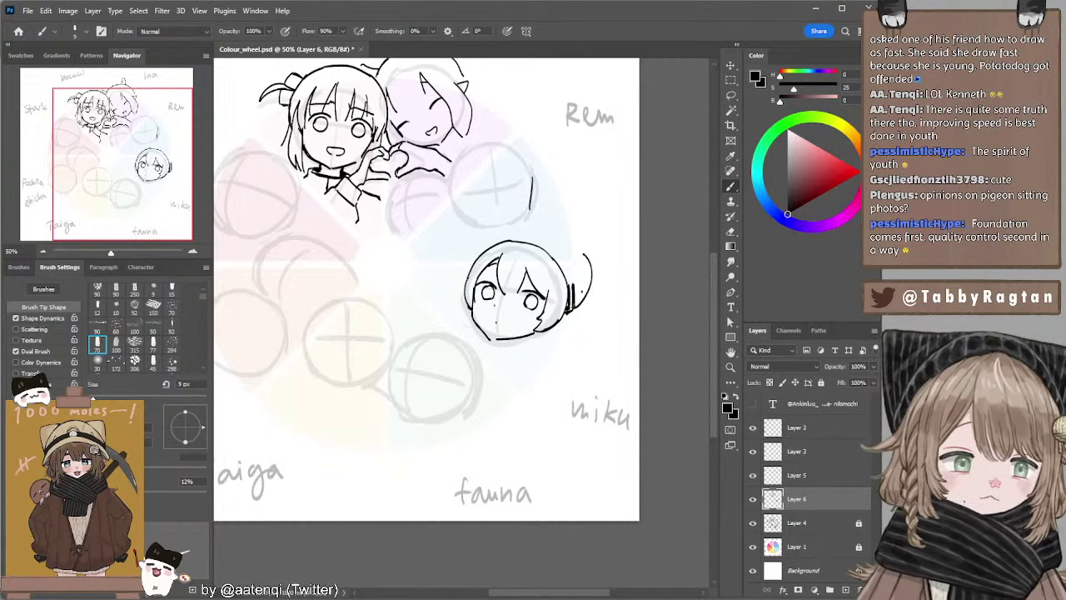
pyautogui.hotkey('ctrl', 'z')
pyautogui.moveTo(589, 262); pyautogui.dragTo(573, 313)
pyautogui.hotkey('ctrl', 'z')
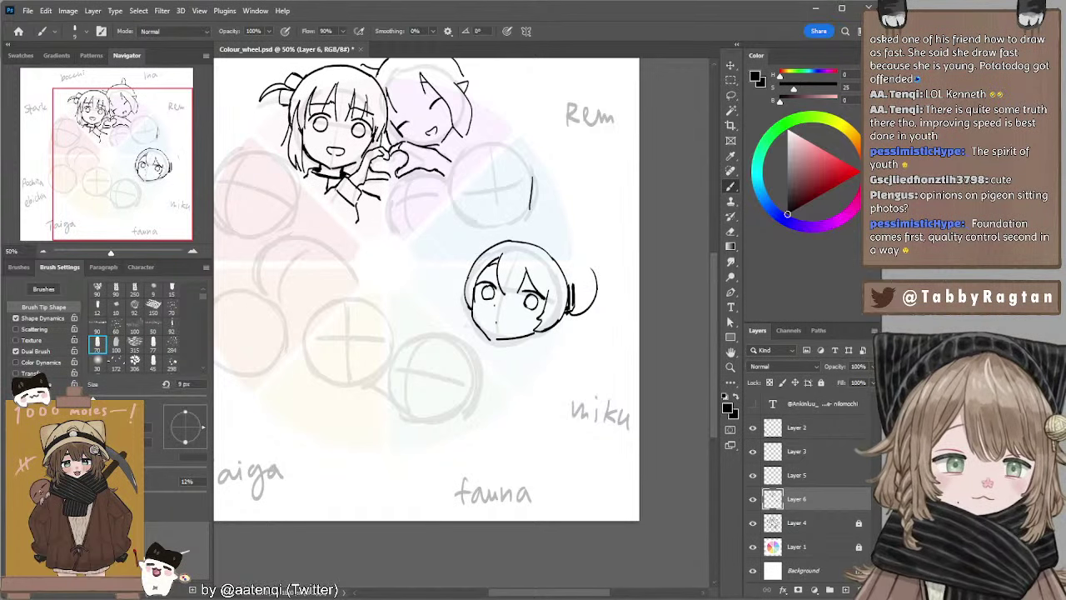
pyautogui.moveTo(592, 262)
pyautogui.mouseDown()
pyautogui.moveTo(573, 313)
pyautogui.moveTo(592, 303)
pyautogui.moveTo(590, 325)
pyautogui.moveTo(589, 307)
pyautogui.moveTo(577, 309)
pyautogui.mouseUp()
pyautogui.hotkey('ctrl', 'z')
pyautogui.hotkey('ctrl', 'z')
pyautogui.hotkey('ctrl', 'z')
pyautogui.hotkey('ctrl', 'z')
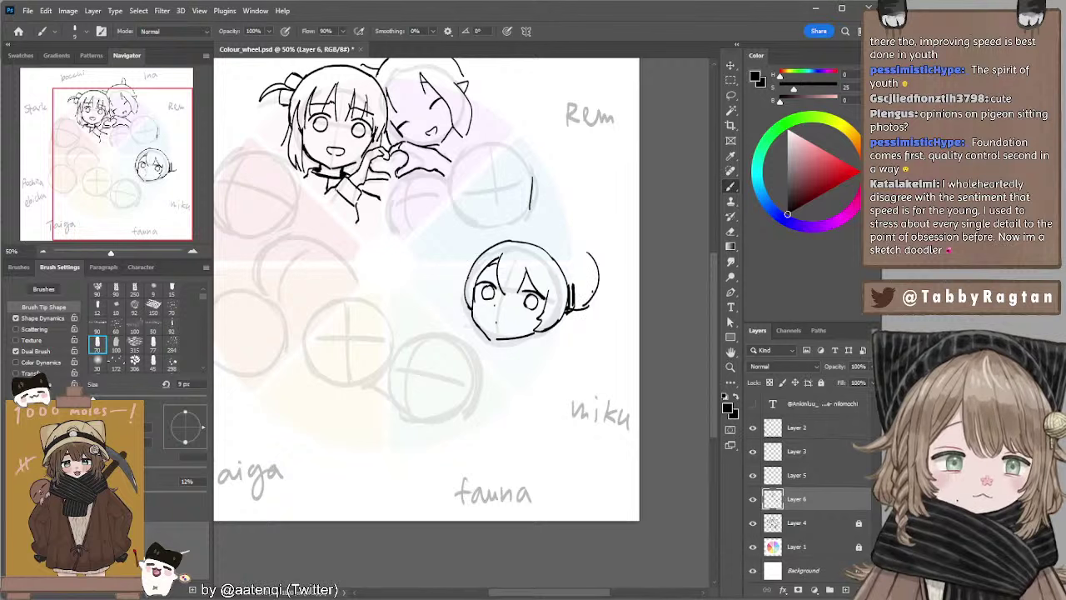
pyautogui.hotkey('ctrl', 'z')
pyautogui.moveTo(591, 256); pyautogui.dragTo(575, 310)
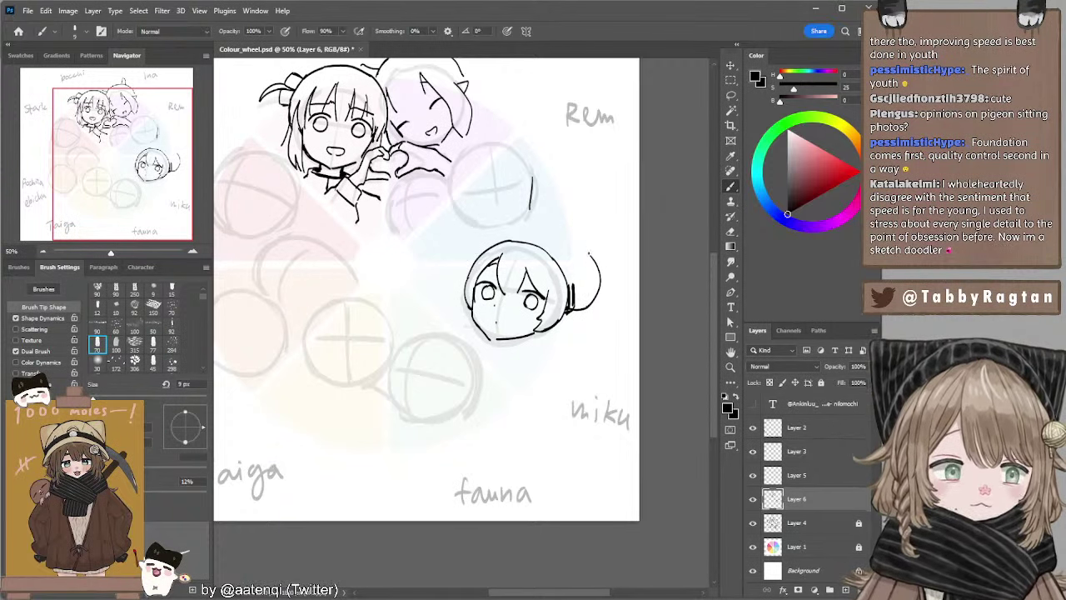
# Ink the upper curve of miku's side bun, linking her head outline to the bun's outer edge.
pyautogui.moveTo(553, 246)
pyautogui.mouseDown()
pyautogui.moveTo(593, 256)
pyautogui.moveTo(587, 229)
pyautogui.moveTo(563, 235)
pyautogui.moveTo(584, 240)
pyautogui.moveTo(565, 239)
pyautogui.moveTo(590, 228)
pyautogui.moveTo(565, 236)
pyautogui.moveTo(582, 221)
pyautogui.moveTo(595, 244)
pyautogui.mouseUp()
pyautogui.hotkey('ctrl', 'z')
pyautogui.hotkey('ctrl', 'z')
pyautogui.hotkey('ctrl', 'z')
pyautogui.hotkey('ctrl', 'z')
pyautogui.hotkey('ctrl', 'z')
pyautogui.hotkey('ctrl', 'z')
pyautogui.hotkey('ctrl', 'z')
pyautogui.hotkey('ctrl', 'z')
pyautogui.hotkey('ctrl', 'z')
pyautogui.hotkey('ctrl', 'z')
pyautogui.hotkey('ctrl', 'z')
# Ink short curved loose strands flaring above miku's side bun.
pyautogui.moveTo(582, 242)
pyautogui.mouseDown()
pyautogui.moveTo(602, 254)
pyautogui.moveTo(595, 246)
pyautogui.mouseUp()
pyautogui.hotkey('ctrl', 'z')
pyautogui.hotkey('ctrl', 'z')
pyautogui.hotkey('ctrl', 'z')
pyautogui.moveTo(594, 244); pyautogui.dragTo(567, 238)
pyautogui.hotkey('ctrl', 'z')
pyautogui.hotkey('ctrl', 'z')
pyautogui.hotkey('ctrl', 'z')
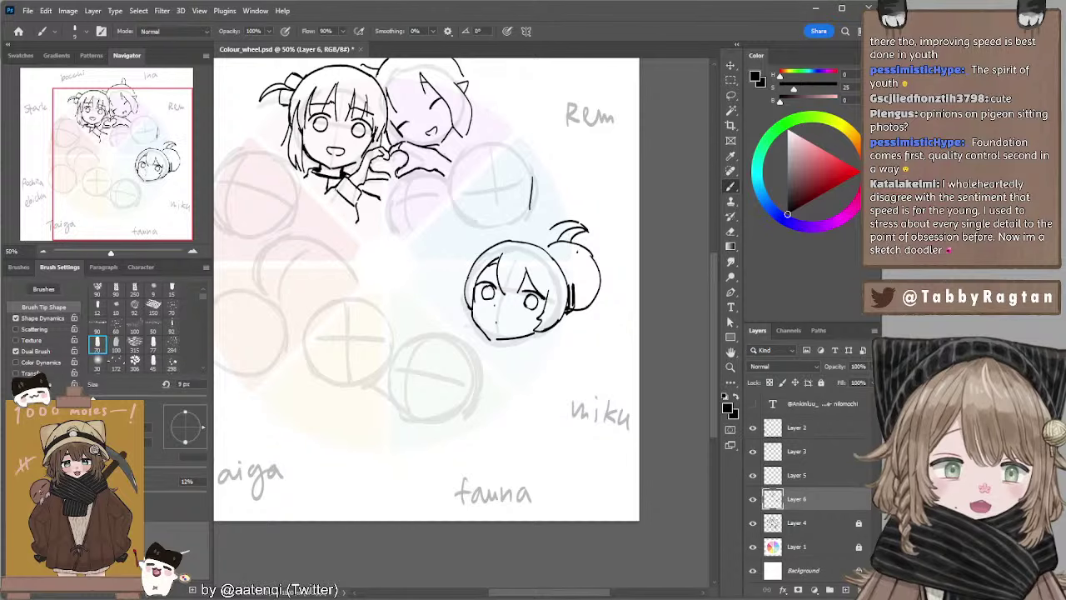
pyautogui.hotkey('ctrl', 'z')
pyautogui.moveTo(585, 241)
pyautogui.mouseDown()
pyautogui.moveTo(595, 249)
pyautogui.moveTo(589, 243)
pyautogui.mouseUp()
pyautogui.hotkey('ctrl', 'z')
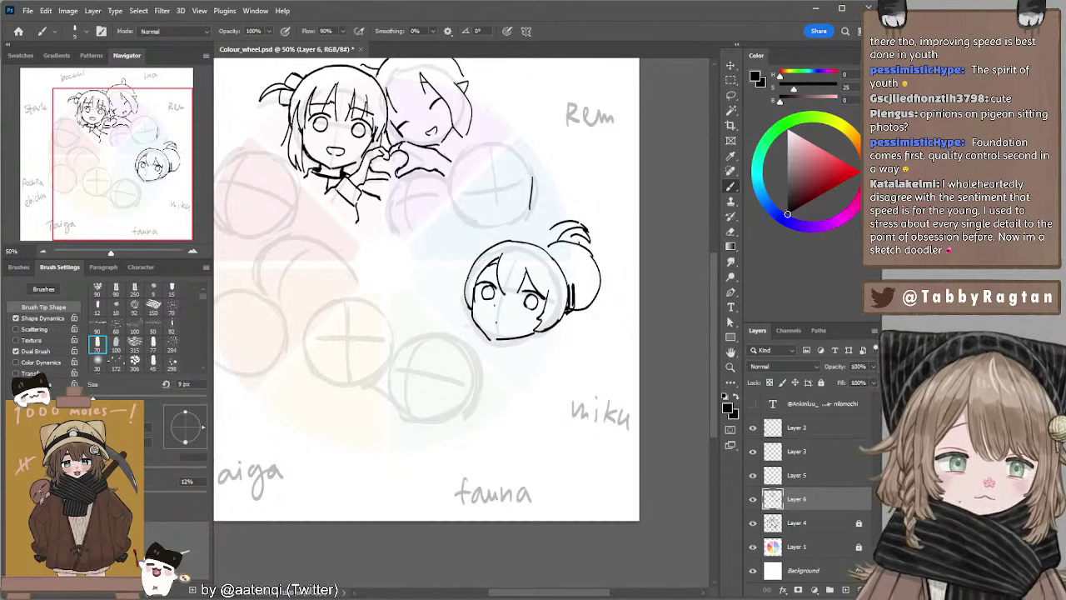
pyautogui.hotkey('ctrl', 'z')
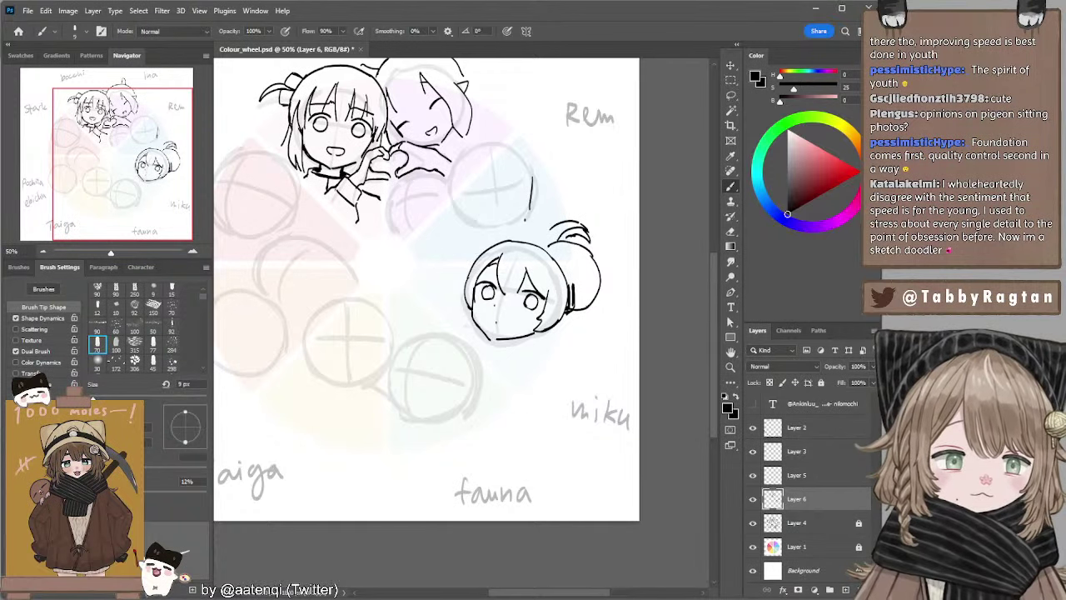
pyautogui.hotkey('ctrl', 'z')
pyautogui.moveTo(531, 207)
pyautogui.mouseDown()
pyautogui.moveTo(523, 222)
pyautogui.moveTo(510, 202)
pyautogui.moveTo(523, 207)
pyautogui.moveTo(519, 222)
pyautogui.mouseUp()
pyautogui.hotkey('ctrl', 'z')
pyautogui.hotkey('ctrl', 'z')
pyautogui.hotkey('ctrl', 'z')
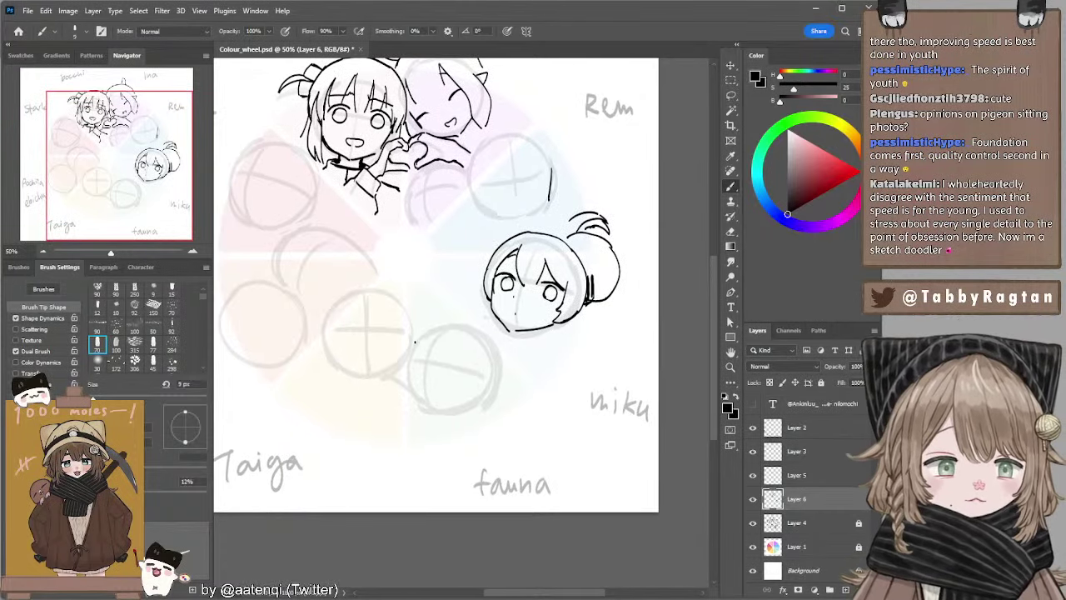
pyautogui.moveTo(416, 342); pyautogui.dragTo(411, 363)
pyautogui.hotkey('ctrl', 'z')
pyautogui.hotkey('ctrl', 'z')
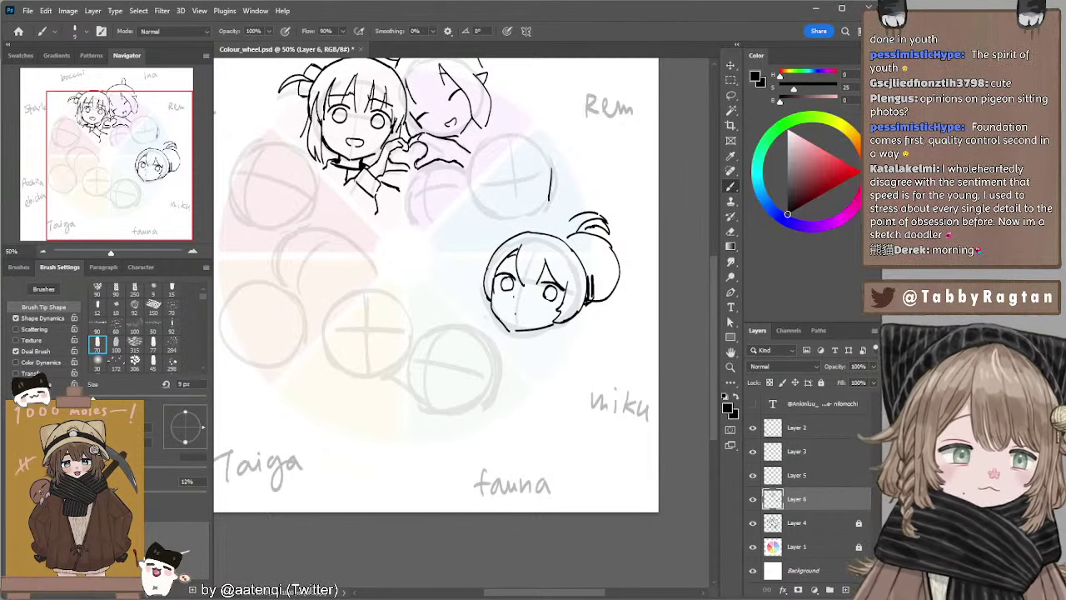
# Ink the jawline of the Taiga face over the head circle in the yellow segment and clean up its corner.
pyautogui.scroll(-1, 451, 329)
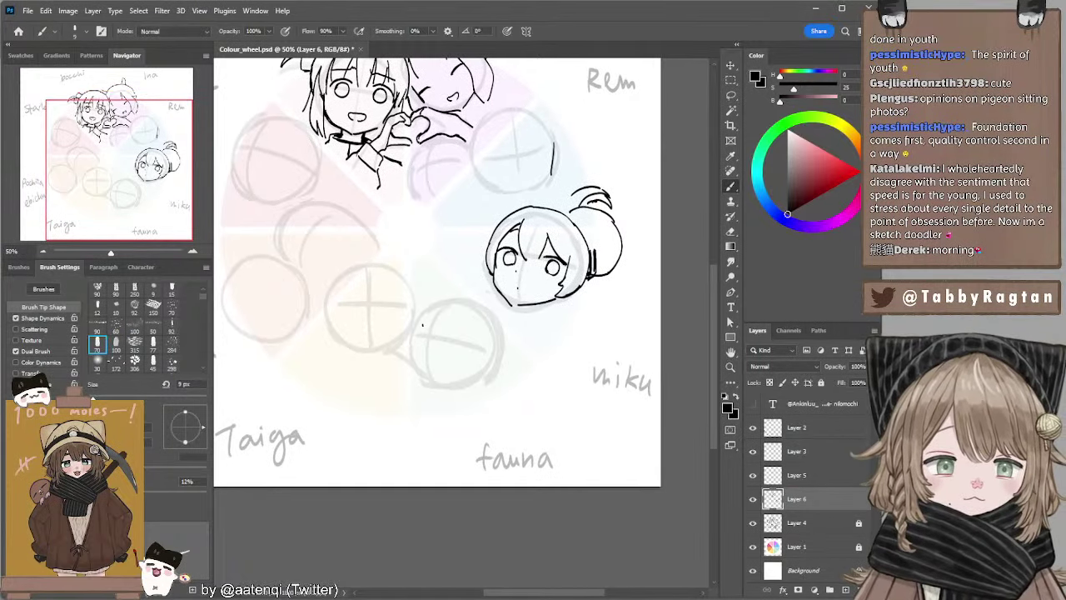
pyautogui.moveTo(329, 308); pyautogui.dragTo(336, 332)
pyautogui.hotkey('ctrl', 'z')
pyautogui.hotkey('ctrl', 'z')
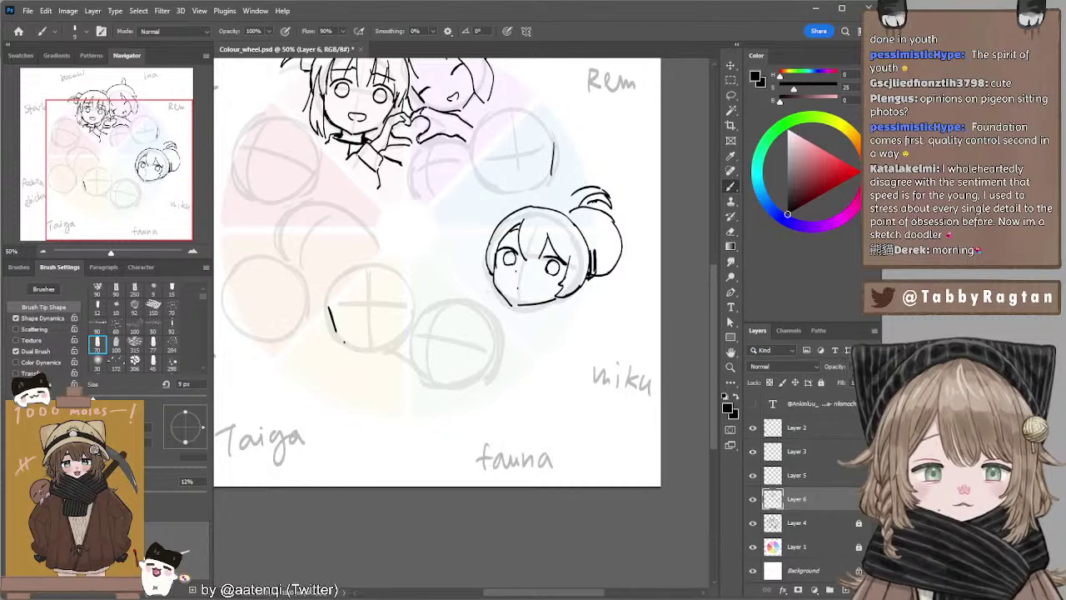
pyautogui.moveTo(338, 335)
pyautogui.mouseDown()
pyautogui.moveTo(366, 348)
pyautogui.moveTo(399, 337)
pyautogui.moveTo(411, 302)
pyautogui.moveTo(404, 338)
pyautogui.mouseUp()
pyautogui.hotkey('ctrl', 'z')
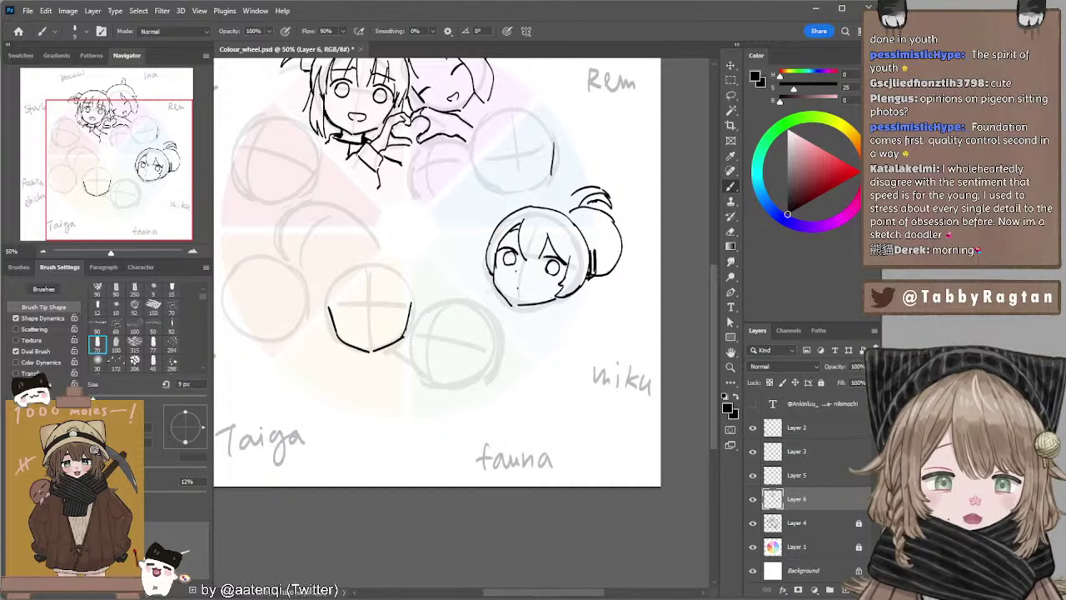
pyautogui.press('e')
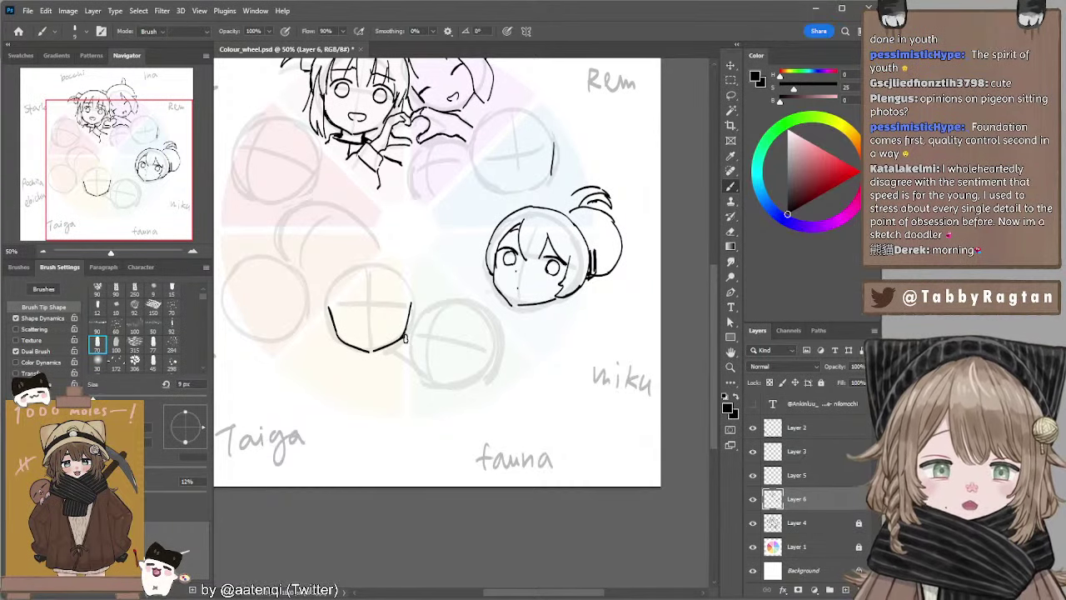
# Lasso the Taiga jawline and scale it down to about 96.5%.
pyautogui.press('l')
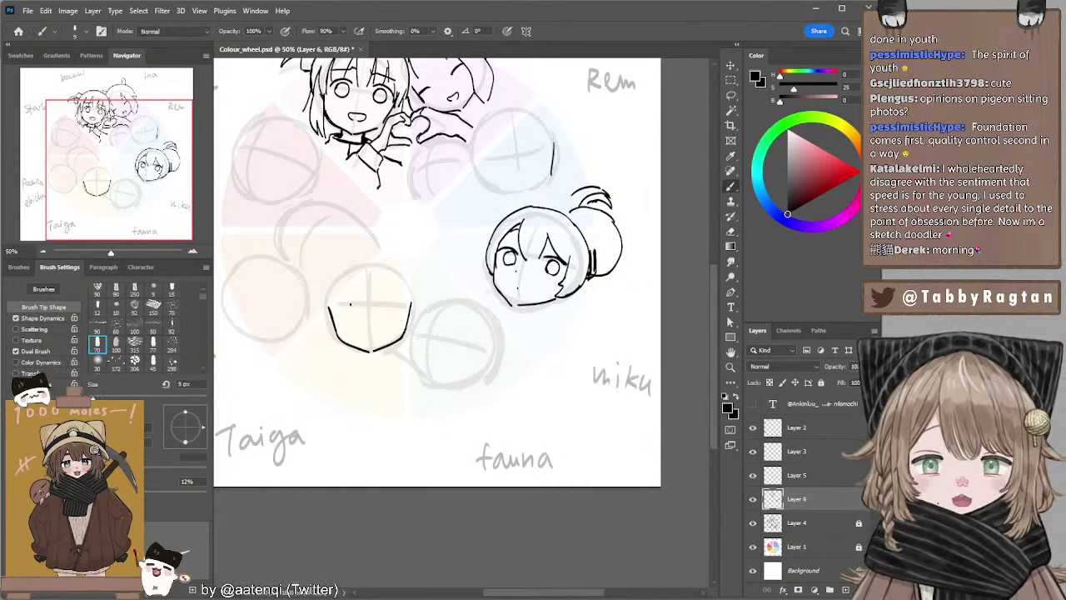
pyautogui.moveTo(345, 281)
pyautogui.mouseDown()
pyautogui.moveTo(411, 366)
pyautogui.moveTo(350, 279)
pyautogui.moveTo(325, 278)
pyautogui.moveTo(325, 266)
pyautogui.mouseUp()
pyautogui.press('v')
pyautogui.press('Return')
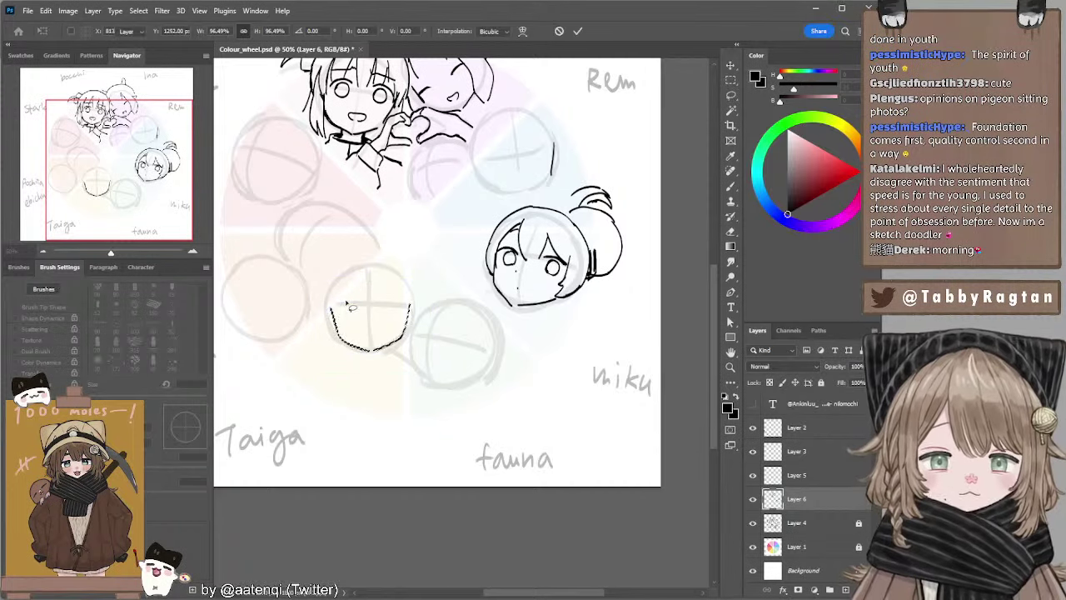
pyautogui.press('e')
pyautogui.press('l')
pyautogui.click(341, 301)
# Erase the upper ends of the Taiga jawline on both sides.
pyautogui.press('e')
pyautogui.moveTo(332, 301); pyautogui.dragTo(332, 319)
pyautogui.moveTo(408, 301); pyautogui.dragTo(409, 320)
pyautogui.press('b')
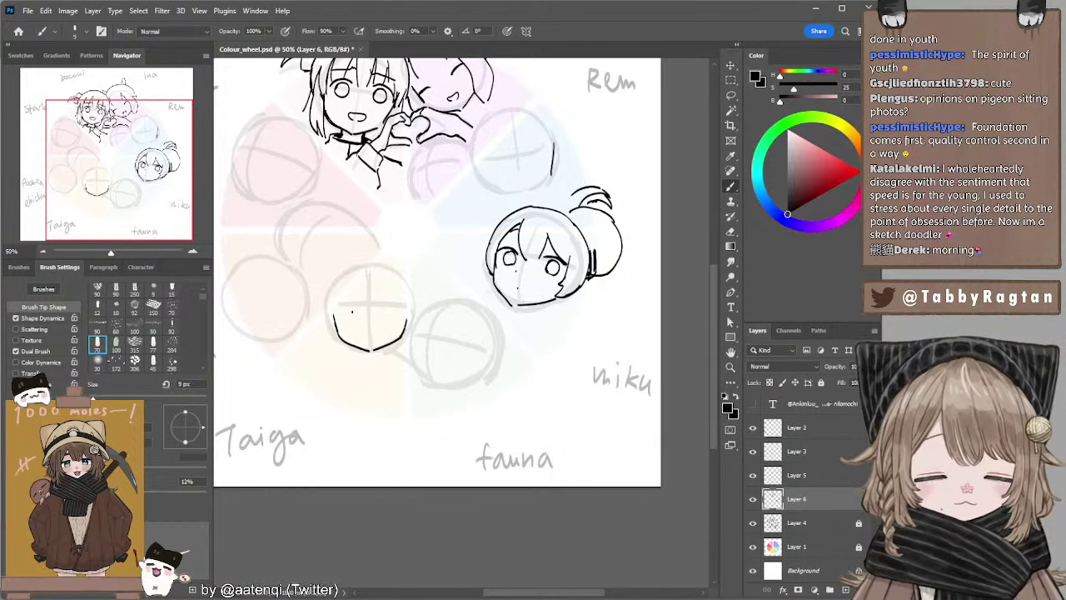
# Ink curved upper lash lines for both of Taiga's eyes and trim the left lash's inner end.
pyautogui.moveTo(343, 309)
pyautogui.mouseDown()
pyautogui.moveTo(366, 317)
pyautogui.moveTo(362, 309)
pyautogui.moveTo(400, 305)
pyautogui.moveTo(382, 308)
pyautogui.moveTo(409, 317)
pyautogui.mouseUp()
pyautogui.hotkey('ctrl', 'z')
pyautogui.hotkey('ctrl', 'z')
pyautogui.hotkey('ctrl', 'z')
pyautogui.hotkey('ctrl', 'z')
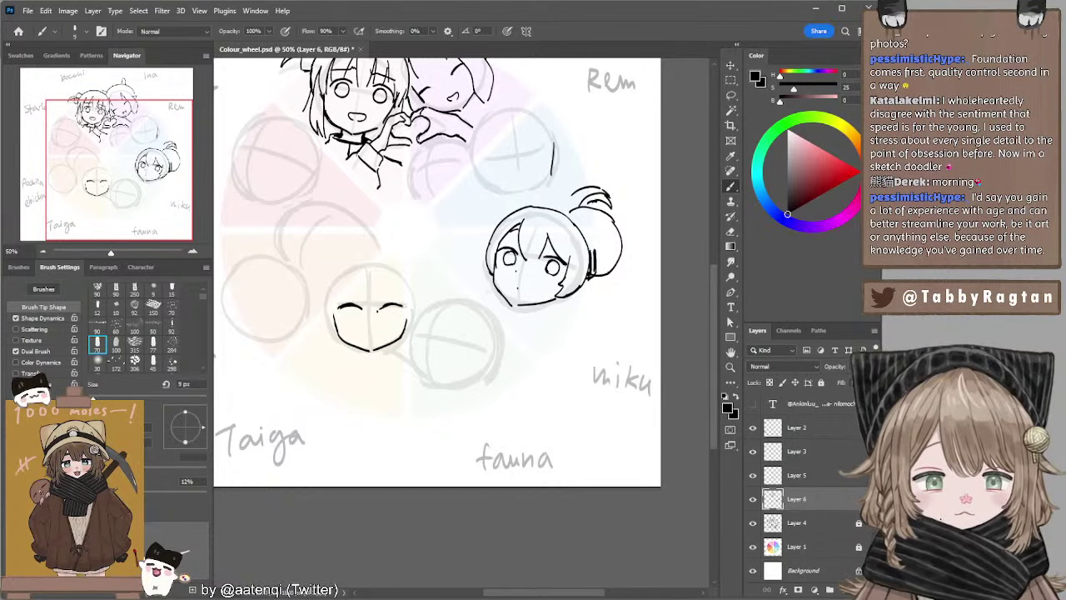
pyautogui.press('e')
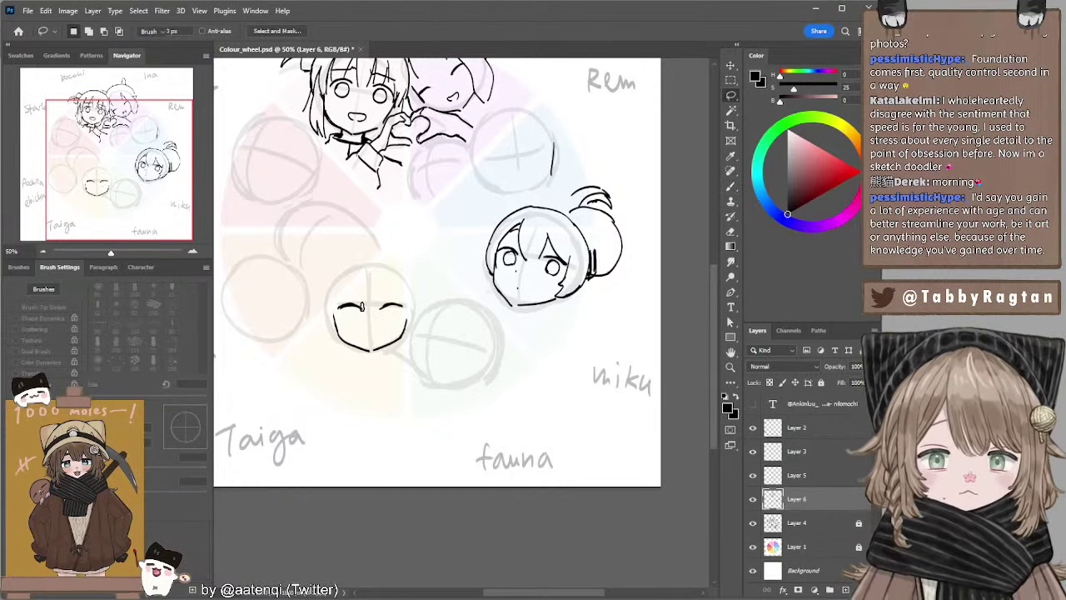
pyautogui.press('b')
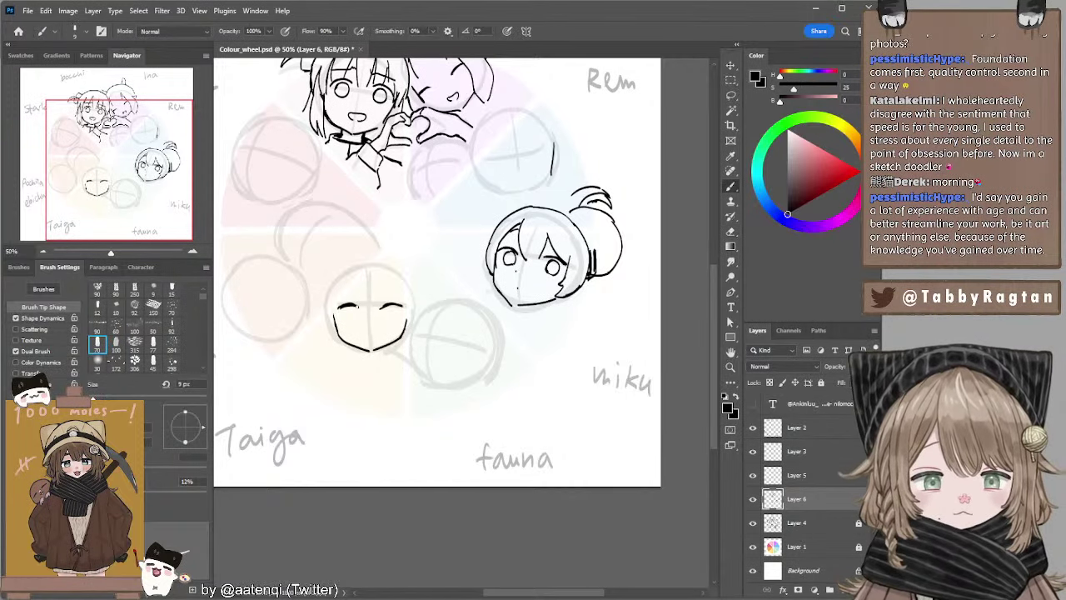
# Ink the iris of Taiga's left-hand eye beneath its lash line.
pyautogui.moveTo(346, 309); pyautogui.dragTo(348, 308)
pyautogui.hotkey('ctrl', 'z')
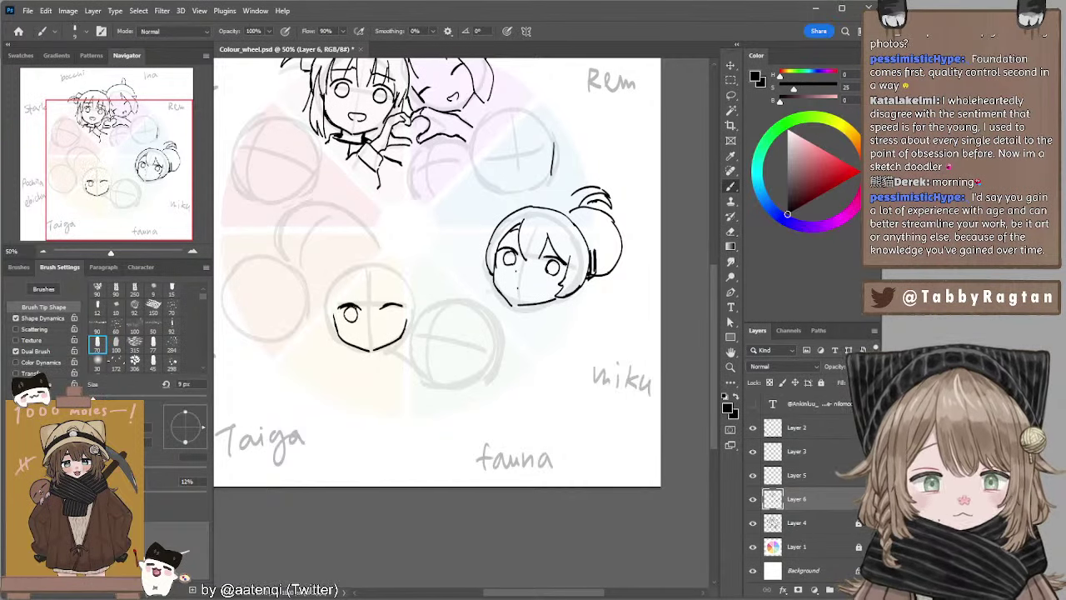
pyautogui.hotkey('ctrl', 'z')
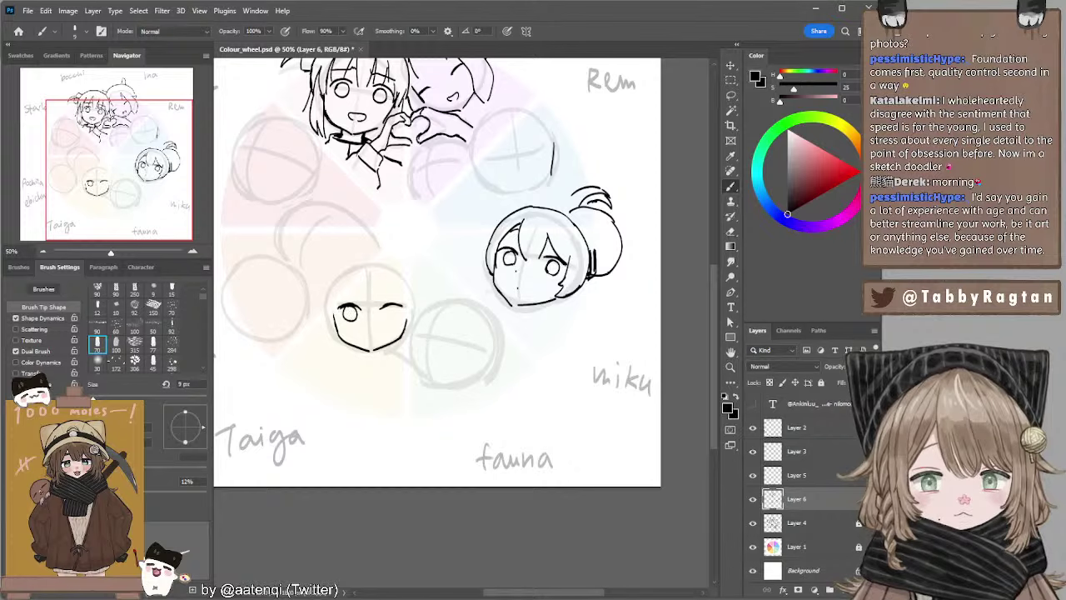
pyautogui.hotkey('ctrl', 'z')
pyautogui.hotkey('ctrl', 'z')
pyautogui.moveTo(363, 309)
pyautogui.mouseDown()
pyautogui.moveTo(356, 322)
pyautogui.moveTo(345, 316)
pyautogui.moveTo(355, 321)
pyautogui.mouseUp()
pyautogui.hotkey('ctrl', 'z')
pyautogui.hotkey('ctrl', 'z')
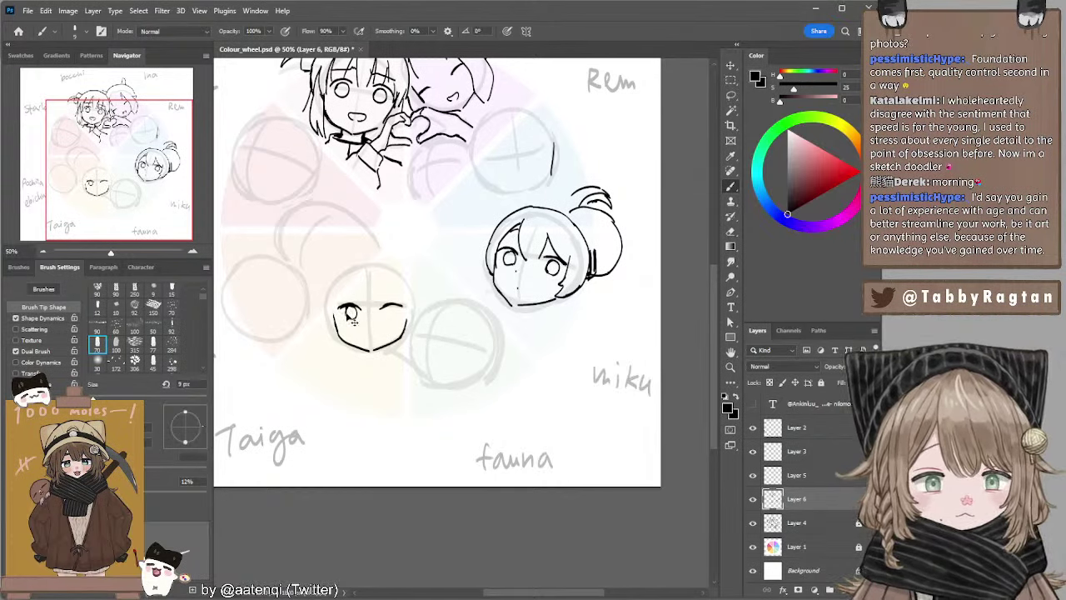
# Erase part of Taiga's left-hand iris and ink the sides of the matching right-hand iris.
pyautogui.press('e')
pyautogui.moveTo(349, 307)
pyautogui.mouseDown()
pyautogui.moveTo(350, 322)
pyautogui.moveTo(395, 317)
pyautogui.mouseUp()
pyautogui.press('b')
pyautogui.moveTo(408, 309)
pyautogui.mouseDown()
pyautogui.moveTo(400, 322)
pyautogui.moveTo(387, 318)
pyautogui.mouseUp()
pyautogui.hotkey('ctrl', 'z')
pyautogui.hotkey('ctrl', 'z')
pyautogui.hotkey('ctrl', 'z')
pyautogui.hotkey('ctrl', 'shift', 'z')
pyautogui.hotkey('ctrl', 'z')
pyautogui.hotkey('ctrl', 'shift', 'z')
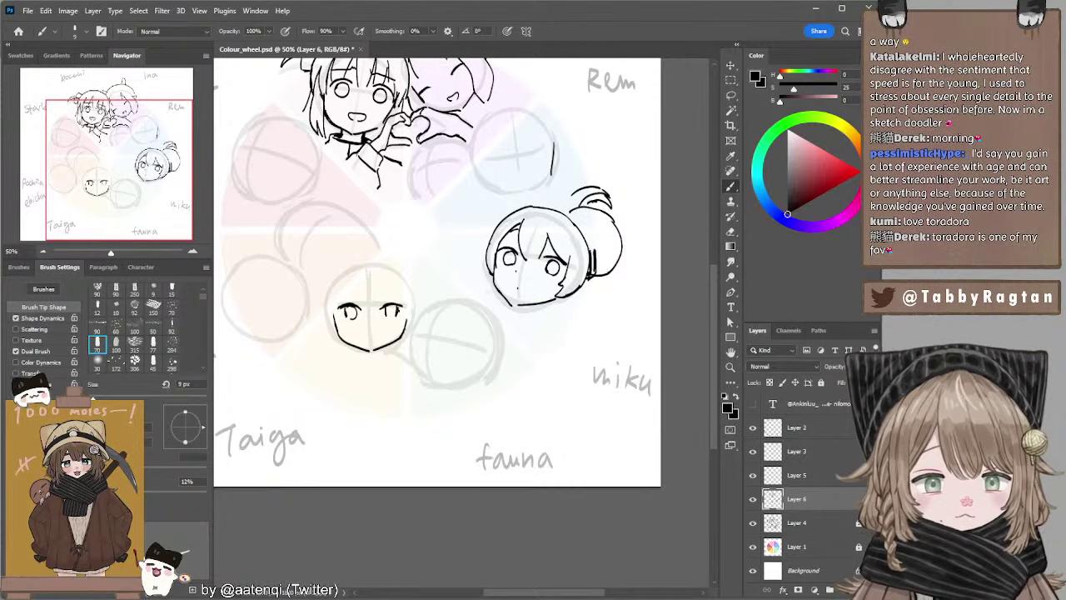
# Touch up the iris of Taiga's right-hand eye and set the brush size to 7 px.
pyautogui.moveTo(387, 318); pyautogui.dragTo(397, 318)
pyautogui.hotkey('ctrl', 'z')
pyautogui.press('[')
pyautogui.press('[')
pyautogui.click(369, 336)
pyautogui.hotkey('ctrl', 'shift', 'z')
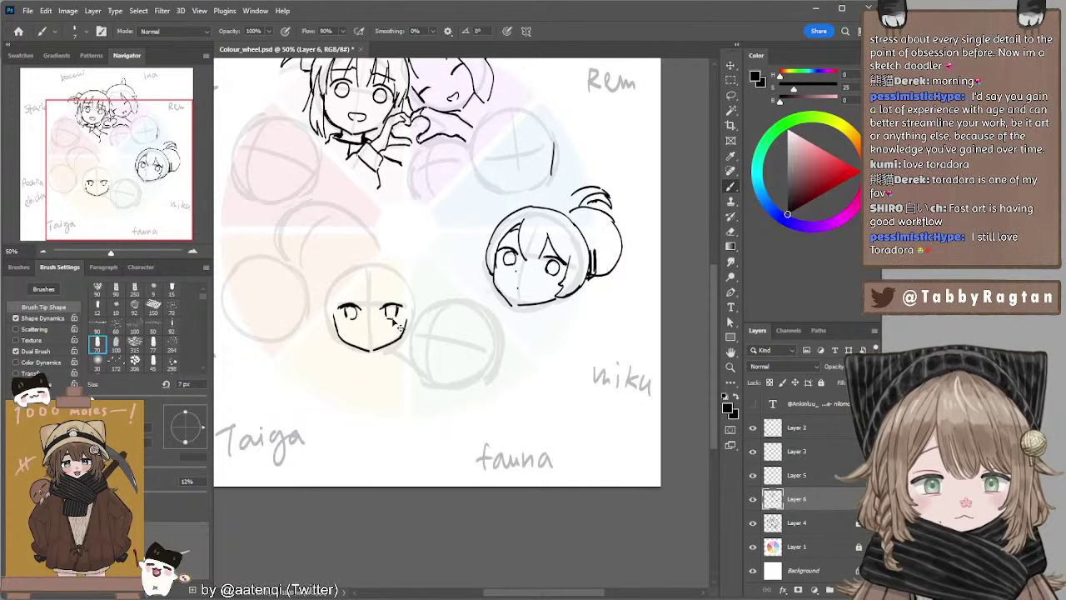
# Ink small nose and mouth marks along the center line of Taiga's face.
pyautogui.hotkey('ctrl', 'z')
pyautogui.hotkey('ctrl', 'shift', 'z')
pyautogui.hotkey('ctrl', 'z')
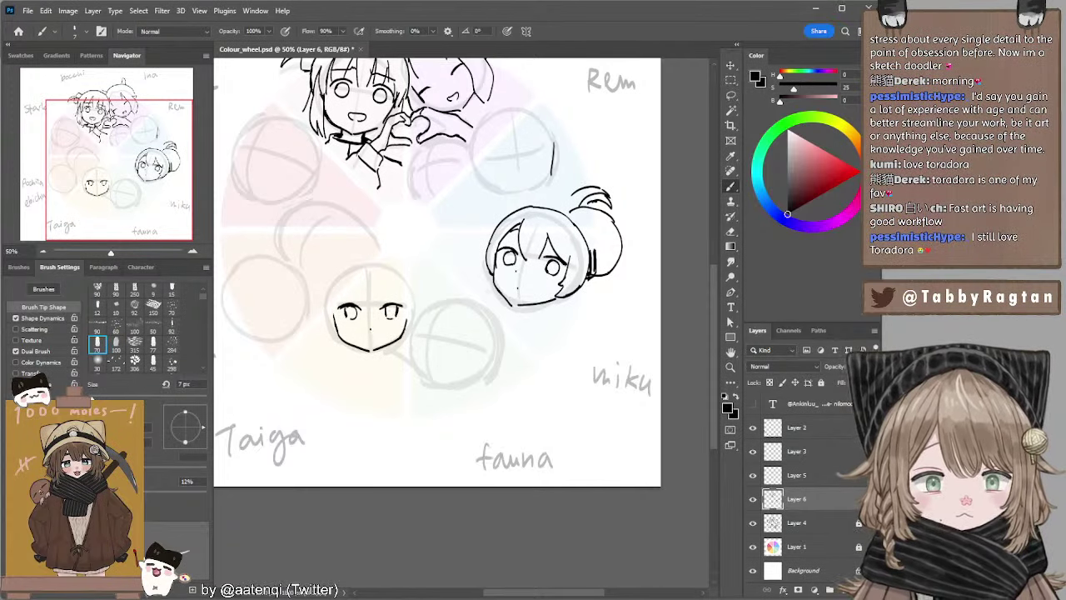
pyautogui.hotkey('ctrl', 'shift', 'z')
pyautogui.hotkey('ctrl', 'z')
pyautogui.hotkey('ctrl', 'shift', 'z')
pyautogui.hotkey('ctrl', 'z')
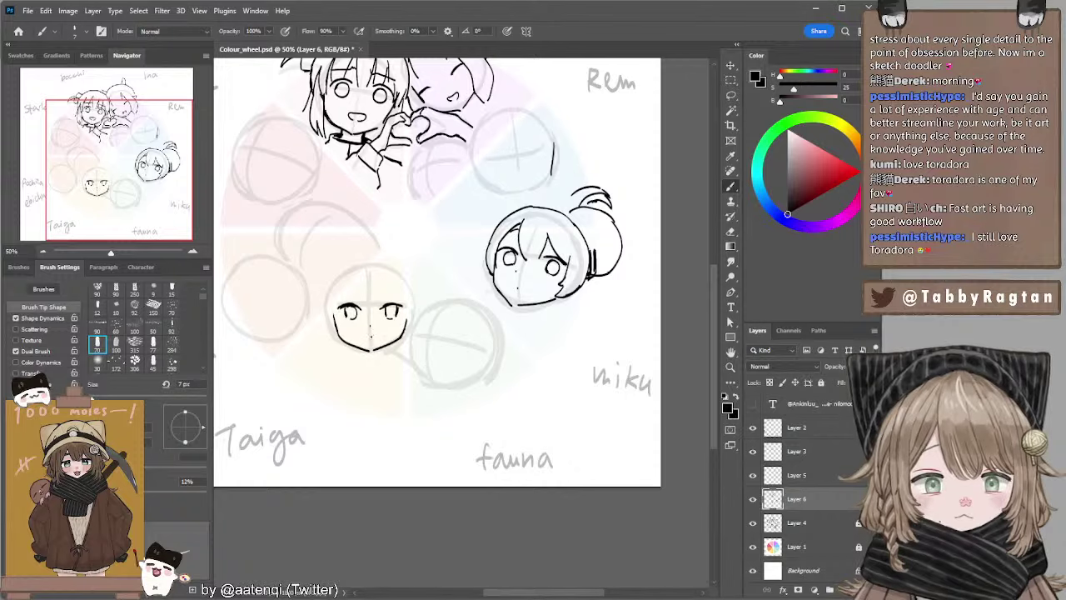
# Ink a slanted, angry eyebrow above Taiga's left-hand eye.
pyautogui.hotkey('ctrl', 'shift', 'z')
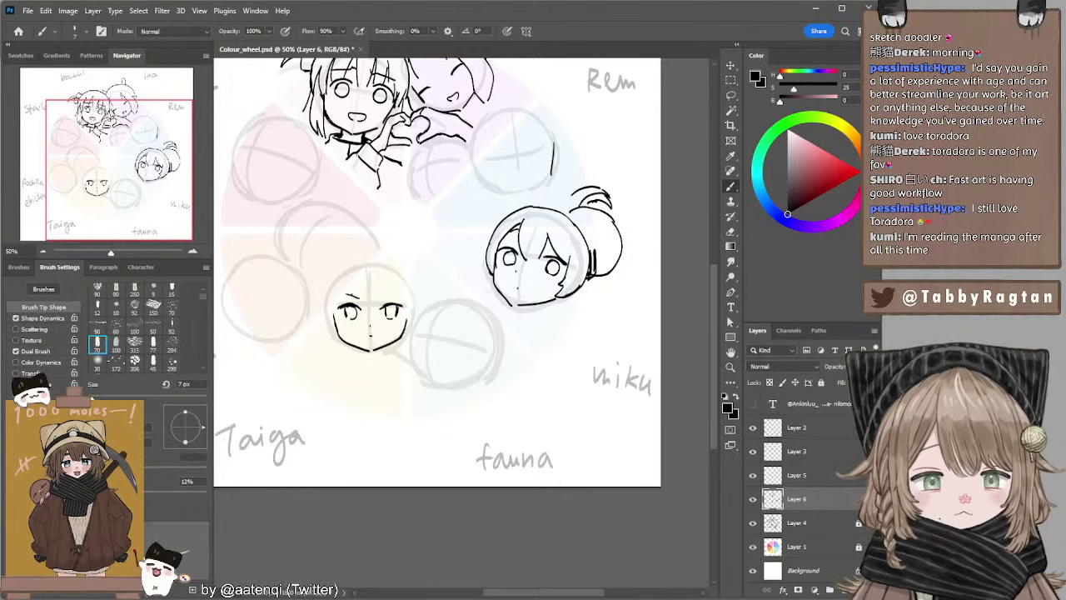
pyautogui.hotkey('ctrl', 'z')
pyautogui.hotkey('ctrl', 'shift', 'z')
pyautogui.moveTo(384, 305)
pyautogui.mouseDown()
pyautogui.moveTo(344, 284)
pyautogui.moveTo(349, 275)
pyautogui.moveTo(337, 314)
pyautogui.moveTo(363, 350)
pyautogui.moveTo(405, 339)
pyautogui.moveTo(408, 273)
pyautogui.mouseUp()
pyautogui.hotkey('ctrl', 'z')
pyautogui.hotkey('ctrl', 'z')
# Lasso Taiga's facial features, nudge them slightly down and to the right, and extend the left-hand temple line upward.
pyautogui.press('l')
pyautogui.hotkey('ctrl', 'd')
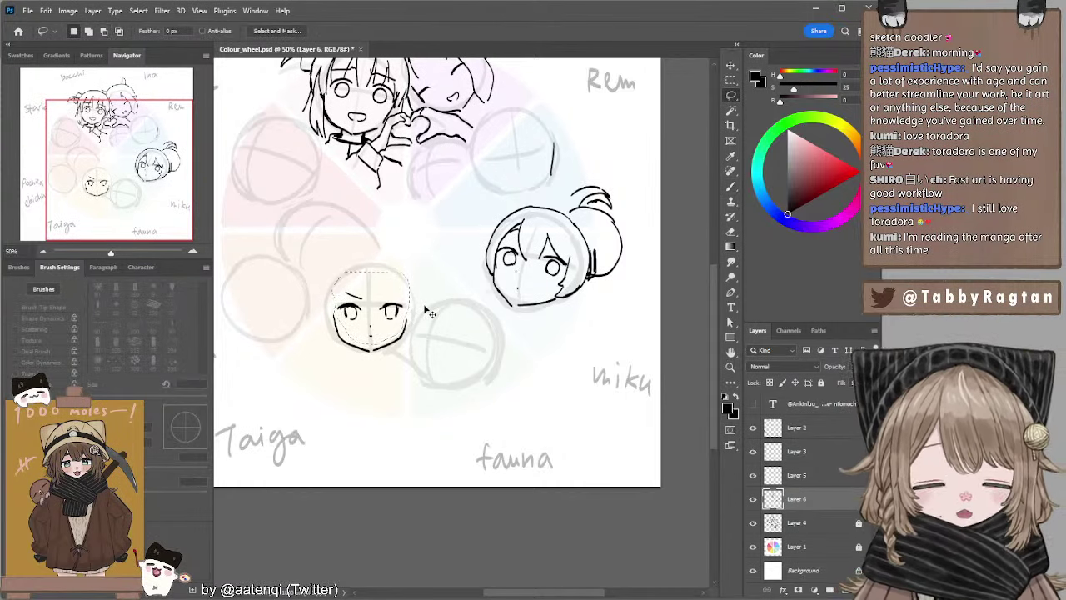
pyautogui.hotkey('ctrl', 'Down')
pyautogui.hotkey('ctrl', 'Down')
pyautogui.hotkey('ctrl', 'Down')
pyautogui.hotkey('ctrl', 'Down')
pyautogui.hotkey('ctrl', 'Down')
pyautogui.hotkey('ctrl', 'Down')
pyautogui.hotkey('ctrl', 'Down')
pyautogui.hotkey('ctrl', 'Down')
pyautogui.hotkey('ctrl', 'Down')
pyautogui.hotkey('ctrl', 'Down')
pyautogui.hotkey('ctrl', 'Right')
pyautogui.hotkey('ctrl', 'Right')
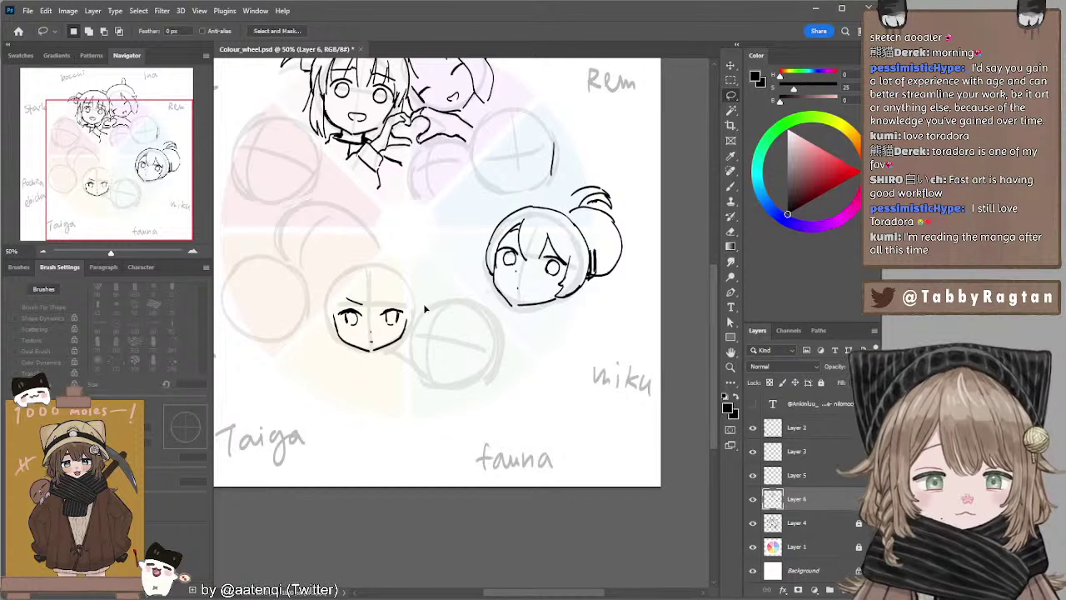
pyautogui.hotkey('ctrl', 'Right')
pyautogui.hotkey('ctrl', 'Right')
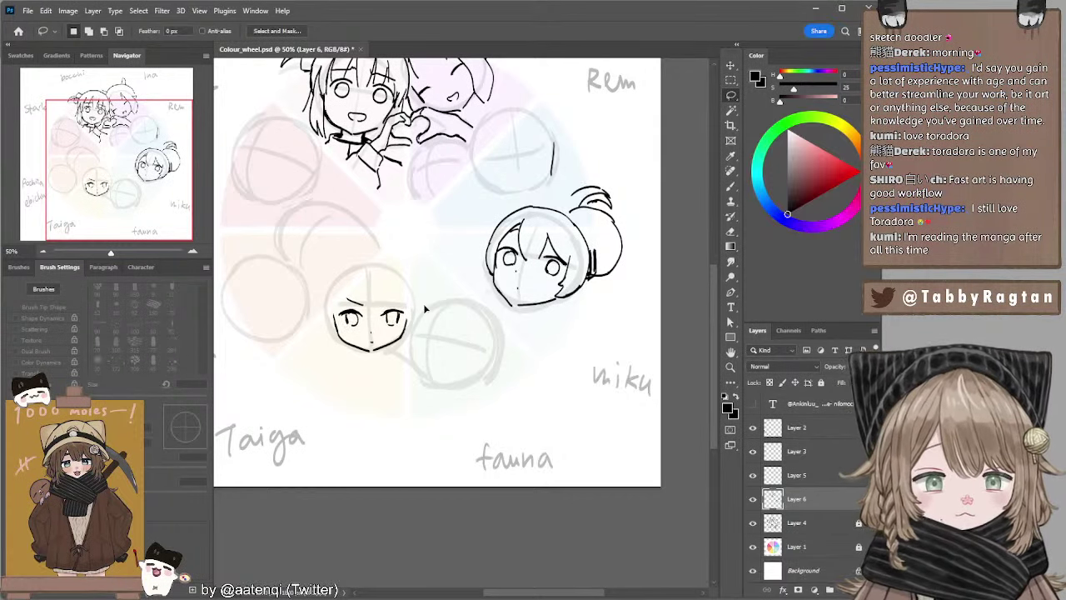
pyautogui.hotkey('ctrl', 'Left')
pyautogui.hotkey('ctrl', 'Right')
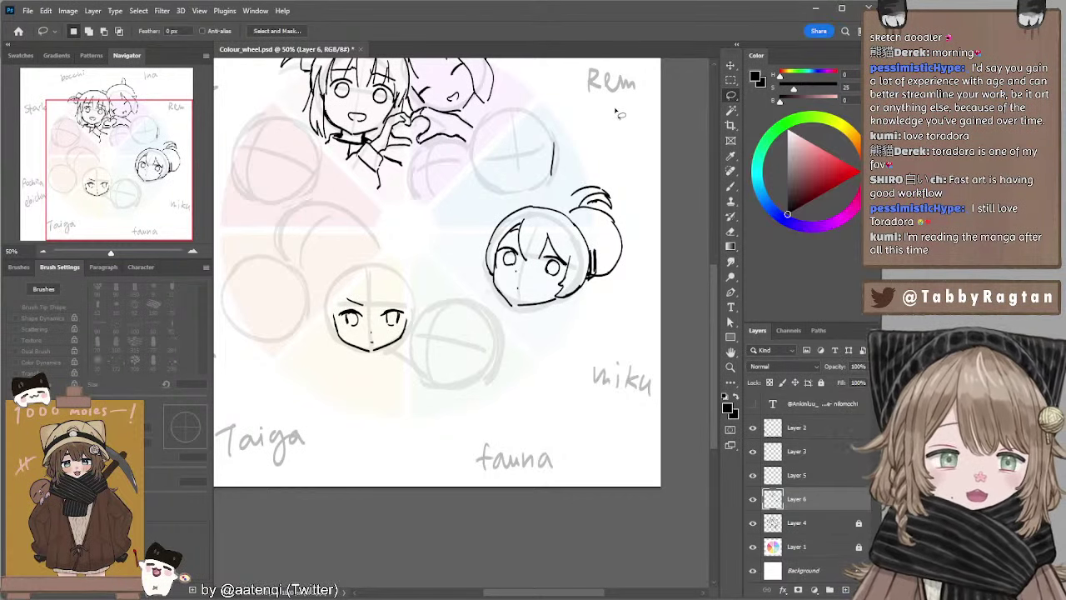
pyautogui.press('b')
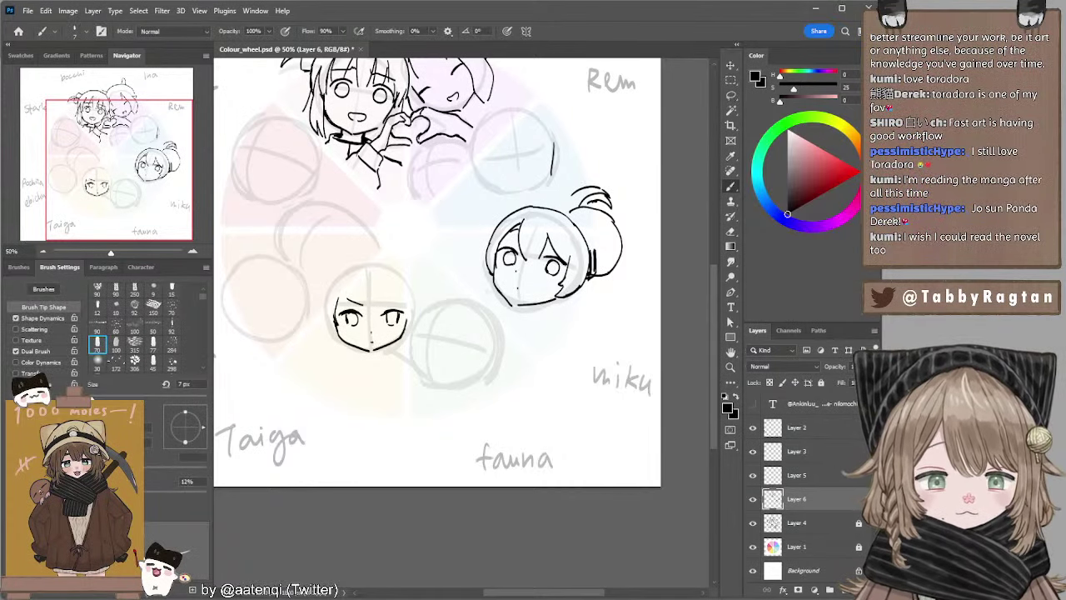
# Lasso Taiga's right-hand eye and shift it slightly inward.
pyautogui.press('l')
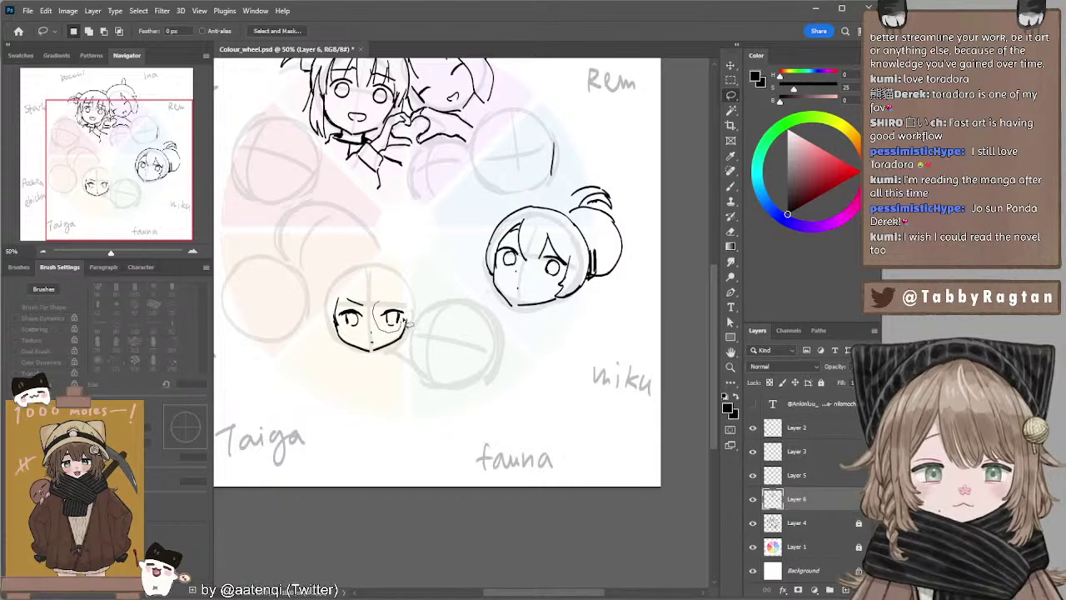
pyautogui.moveTo(377, 301)
pyautogui.mouseDown()
pyautogui.moveTo(379, 323)
pyautogui.moveTo(381, 303)
pyautogui.moveTo(380, 320)
pyautogui.moveTo(407, 305)
pyautogui.mouseUp()
pyautogui.press('Delete')
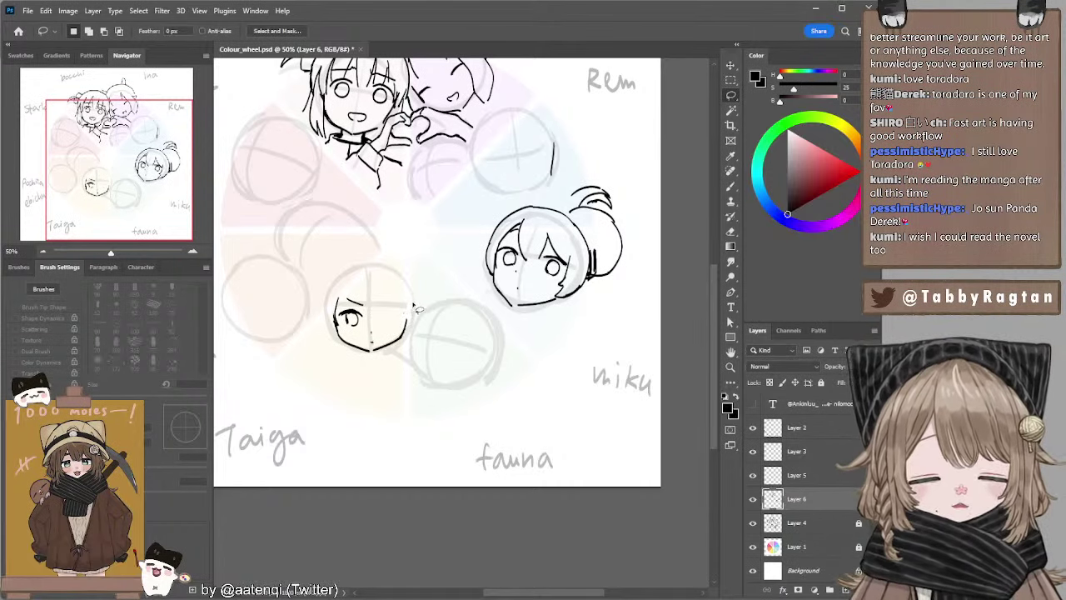
pyautogui.hotkey('ctrl', 'z')
pyautogui.hotkey('ctrl', 'z')
pyautogui.hotkey('ctrl', 'd')
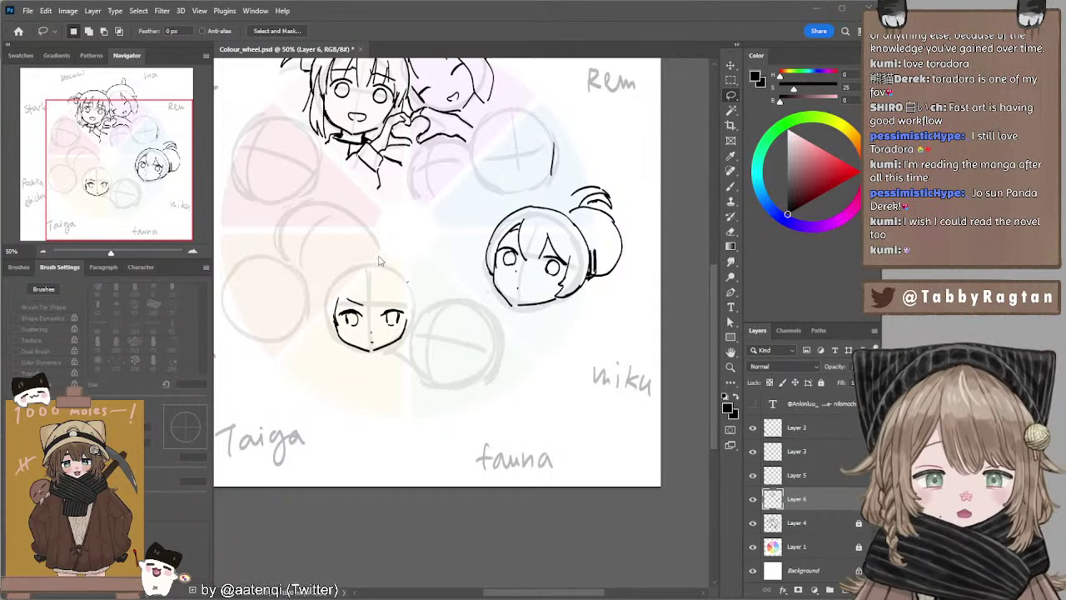
pyautogui.moveTo(383, 269)
pyautogui.mouseDown()
pyautogui.moveTo(402, 300)
pyautogui.moveTo(383, 355)
pyautogui.moveTo(406, 367)
pyautogui.moveTo(419, 283)
pyautogui.mouseUp()
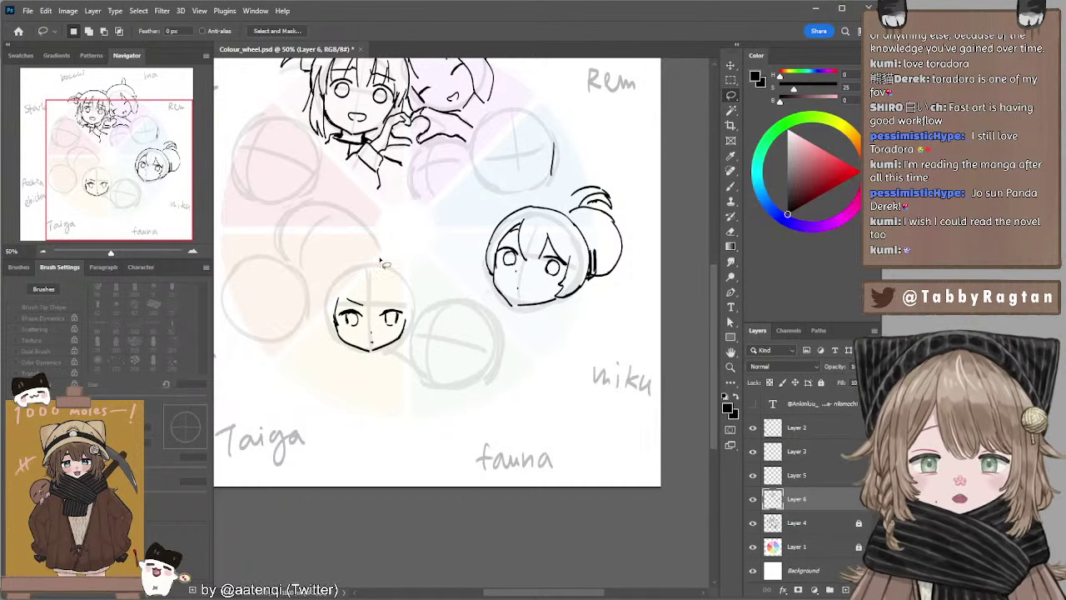
# Ink Taiga's jagged bangs across the left-hand side and middle of the forehead.
pyautogui.press('b')
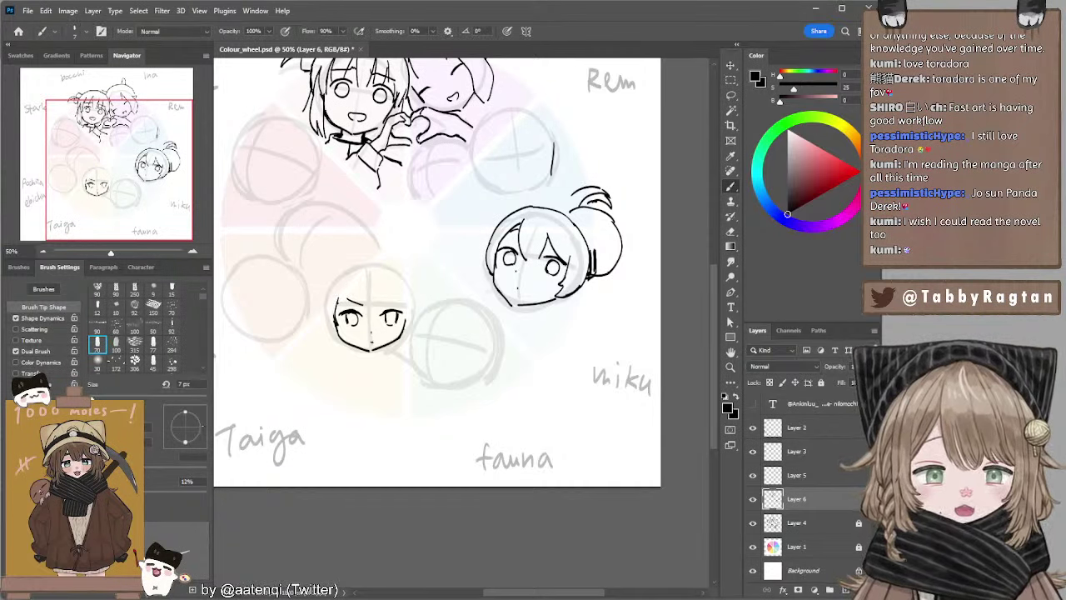
pyautogui.moveTo(338, 299)
pyautogui.mouseDown()
pyautogui.moveTo(344, 289)
pyautogui.moveTo(356, 305)
pyautogui.moveTo(342, 304)
pyautogui.moveTo(366, 314)
pyautogui.moveTo(381, 302)
pyautogui.moveTo(366, 319)
pyautogui.moveTo(404, 317)
pyautogui.moveTo(395, 316)
pyautogui.mouseUp()
pyautogui.hotkey('ctrl', 'z')
pyautogui.hotkey('ctrl', 'z')
pyautogui.hotkey('ctrl', 'z')
pyautogui.hotkey('ctrl', 'z')
pyautogui.hotkey('ctrl', 'z')
pyautogui.hotkey('ctrl', 'z')
pyautogui.hotkey('ctrl', 'z')
pyautogui.hotkey('ctrl', 'z')
pyautogui.hotkey('ctrl', 'z')
pyautogui.hotkey('ctrl', 'z')
pyautogui.hotkey('ctrl', 'z')
# Ink the tall pointed bang strand above Taiga's right-hand eye.
pyautogui.moveTo(390, 279)
pyautogui.mouseDown()
pyautogui.moveTo(382, 306)
pyautogui.moveTo(400, 304)
pyautogui.moveTo(382, 309)
pyautogui.moveTo(403, 311)
pyautogui.mouseUp()
pyautogui.hotkey('ctrl', 'z')
pyautogui.hotkey('ctrl', 'z')
pyautogui.hotkey('ctrl', 'z')
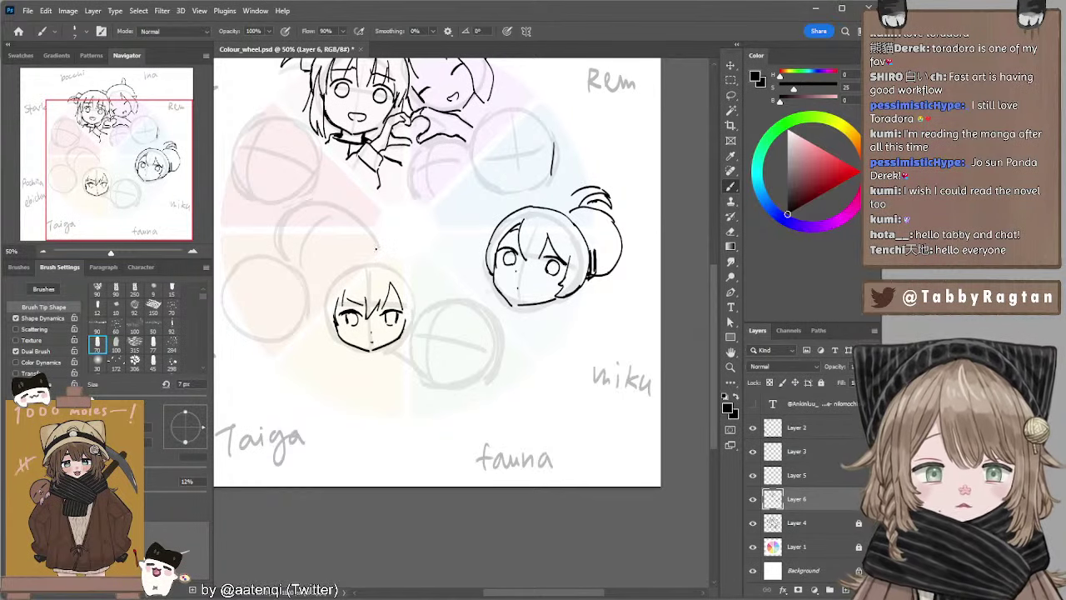
# Ink the crown and the upper left-hand curve of Taiga's hair.
pyautogui.moveTo(365, 253)
pyautogui.mouseDown()
pyautogui.moveTo(378, 252)
pyautogui.moveTo(324, 300)
pyautogui.mouseUp()
pyautogui.hotkey('ctrl', 'z')
pyautogui.moveTo(370, 257); pyautogui.dragTo(322, 324)
pyautogui.hotkey('ctrl', 'z')
pyautogui.hotkey('ctrl', 'z')
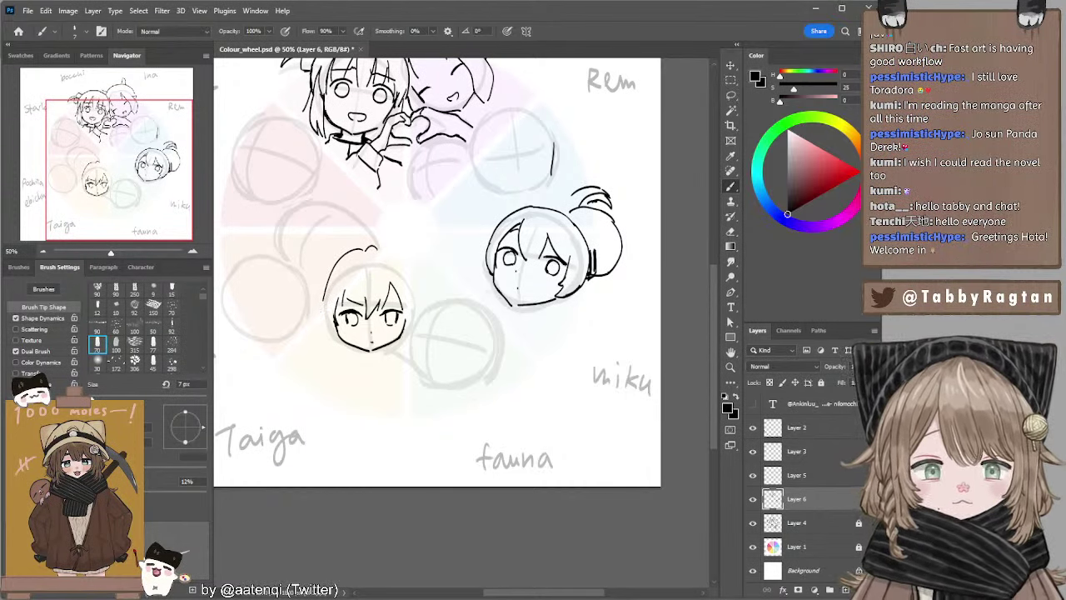
# Ink the left-hand hair outline down past Taiga's cheek to a pointed lock beside the jaw.
pyautogui.moveTo(337, 259); pyautogui.dragTo(324, 325)
pyautogui.hotkey('ctrl', 'z')
pyautogui.hotkey('ctrl', 'z')
pyautogui.hotkey('ctrl', 'z')
pyautogui.moveTo(341, 266)
pyautogui.mouseDown()
pyautogui.moveTo(319, 326)
pyautogui.moveTo(329, 323)
pyautogui.moveTo(328, 279)
pyautogui.moveTo(336, 346)
pyautogui.mouseUp()
pyautogui.hotkey('ctrl', 'z')
pyautogui.press('e')
pyautogui.press('b')
pyautogui.hotkey('ctrl', 'z')
pyautogui.hotkey('ctrl', 'z')
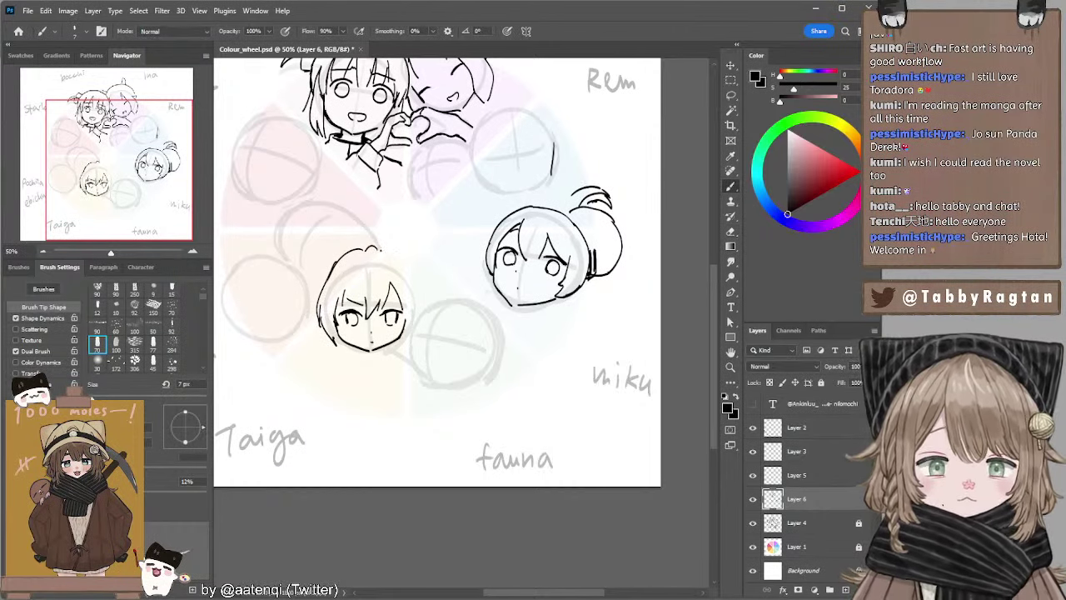
# Try several curved outlines for the right-hand side of Taiga's hair, from the crown to the cheek.
pyautogui.moveTo(387, 250); pyautogui.dragTo(416, 319)
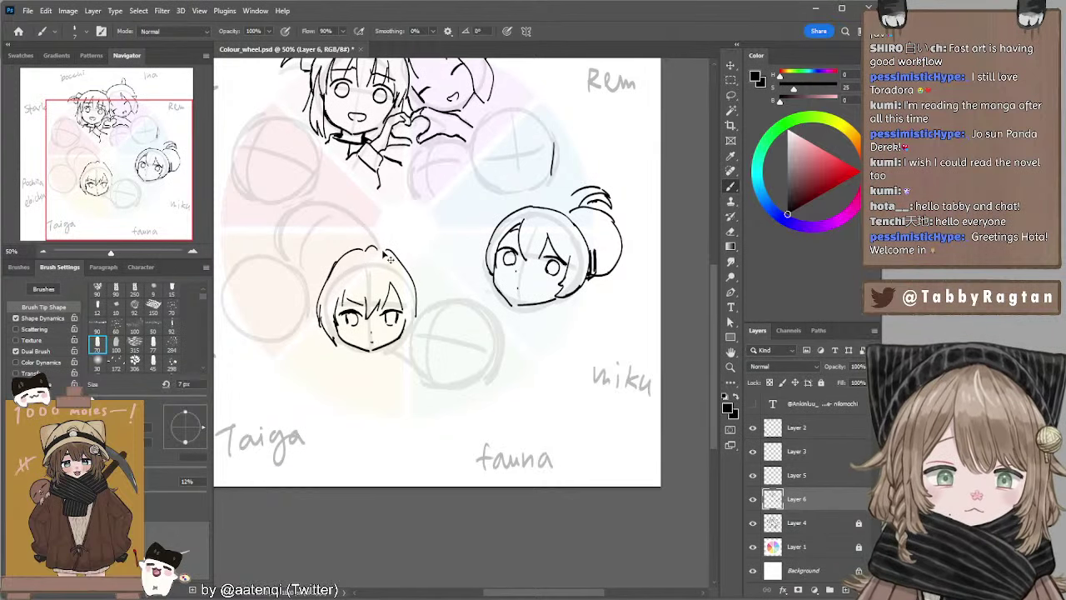
pyautogui.hotkey('ctrl', 'z')
pyautogui.moveTo(374, 257)
pyautogui.mouseDown()
pyautogui.moveTo(365, 300)
pyautogui.moveTo(389, 290)
pyautogui.mouseUp()
pyautogui.hotkey('ctrl', 'z')
pyautogui.hotkey('ctrl', 'z')
pyautogui.moveTo(377, 246); pyautogui.dragTo(424, 319)
pyautogui.hotkey('ctrl', 'z')
pyautogui.press('e')
pyautogui.press('b')
pyautogui.hotkey('ctrl', 'z')
pyautogui.moveTo(386, 248); pyautogui.dragTo(422, 309)
pyautogui.hotkey('ctrl', 'z')
pyautogui.moveTo(386, 248); pyautogui.dragTo(423, 306)
pyautogui.hotkey('ctrl', 'z')
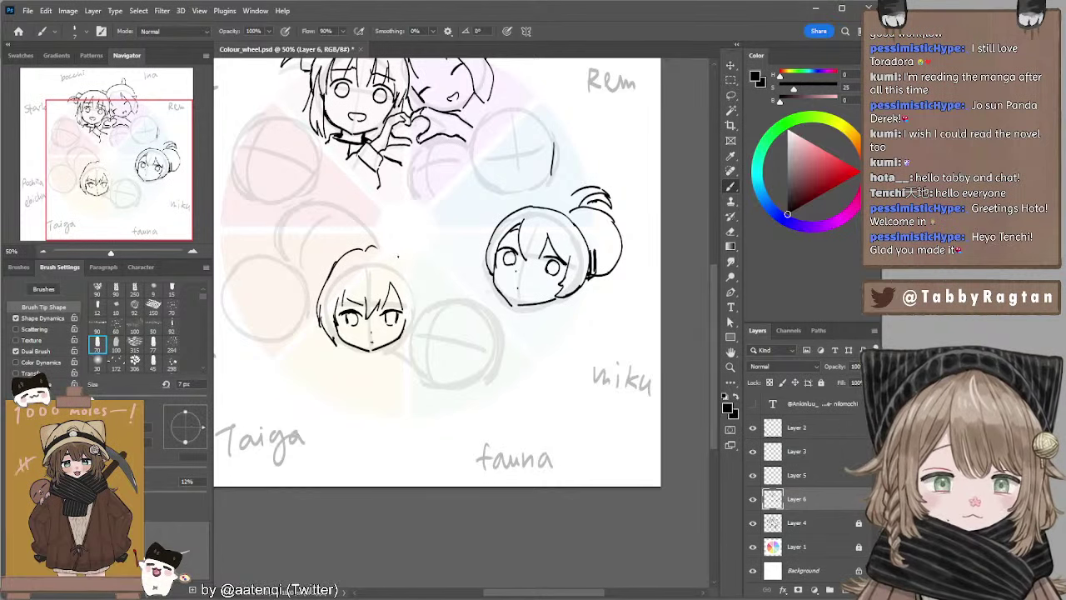
pyautogui.moveTo(384, 248); pyautogui.dragTo(421, 311)
pyautogui.moveTo(412, 284); pyautogui.dragTo(421, 316)
pyautogui.hotkey('ctrl', 'z')
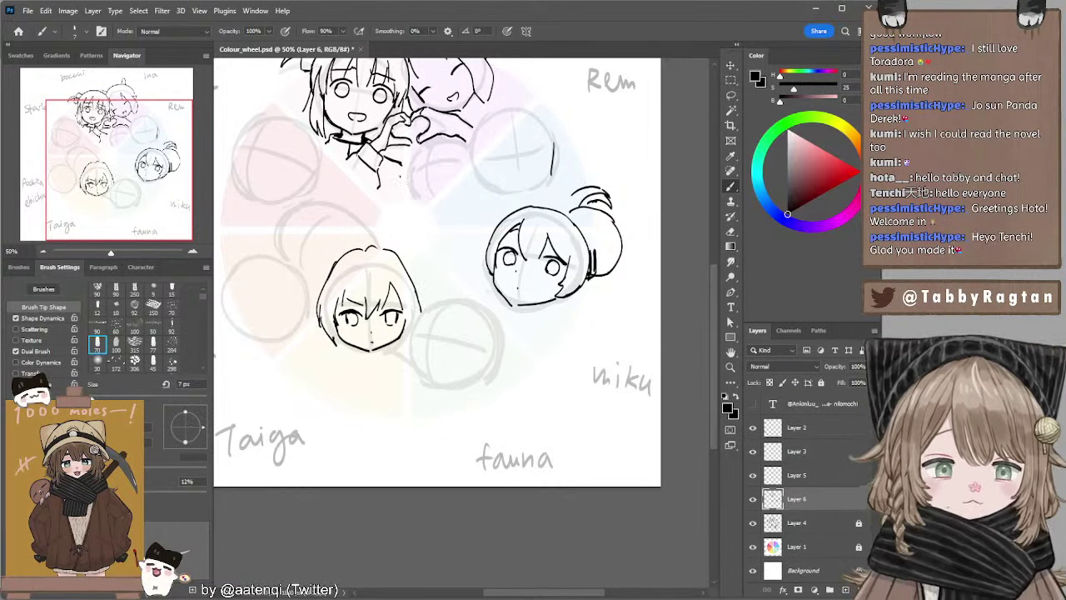
pyautogui.hotkey('ctrl', 'z')
pyautogui.hotkey('ctrl', 'z')
pyautogui.moveTo(399, 263)
pyautogui.mouseDown()
pyautogui.moveTo(411, 272)
pyautogui.moveTo(390, 269)
pyautogui.moveTo(418, 302)
pyautogui.mouseUp()
pyautogui.hotkey('ctrl', 'z')
pyautogui.hotkey('ctrl', 'z')
pyautogui.hotkey('ctrl', 'z')
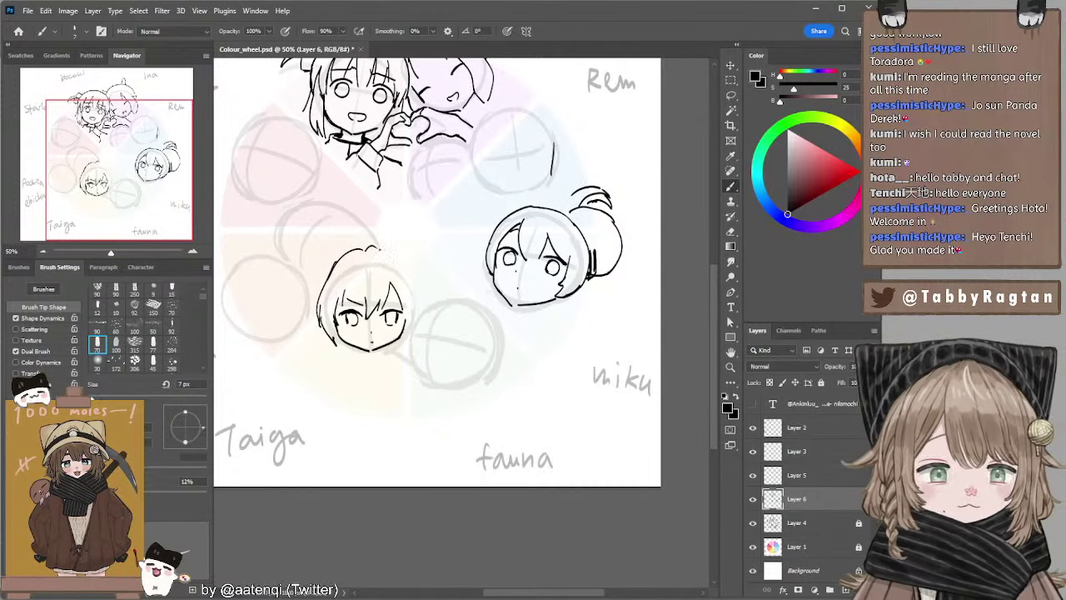
# Ink the right-hand hair outline from Taiga's crown down to eye level.
pyautogui.moveTo(381, 247); pyautogui.dragTo(420, 298)
pyautogui.hotkey('ctrl', 'z')
pyautogui.moveTo(382, 246); pyautogui.dragTo(431, 307)
pyautogui.hotkey('ctrl', 'z')
# Erase the left-hand hair outline and redraw it as a wider curve from the crown to the cheek.
pyautogui.press('e')
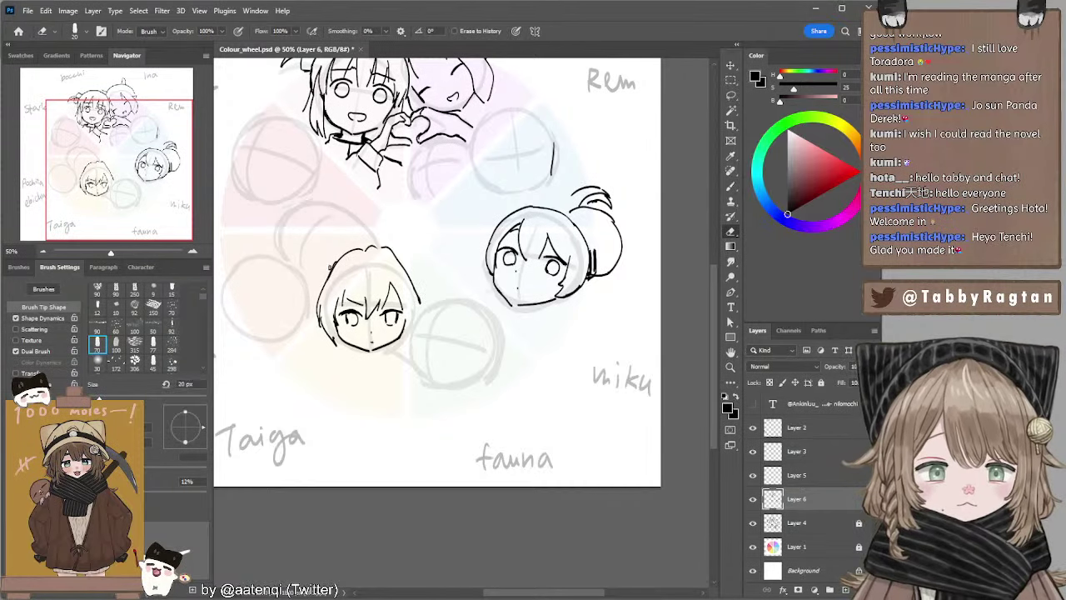
pyautogui.moveTo(336, 253)
pyautogui.mouseDown()
pyautogui.moveTo(315, 313)
pyautogui.moveTo(322, 330)
pyautogui.mouseUp()
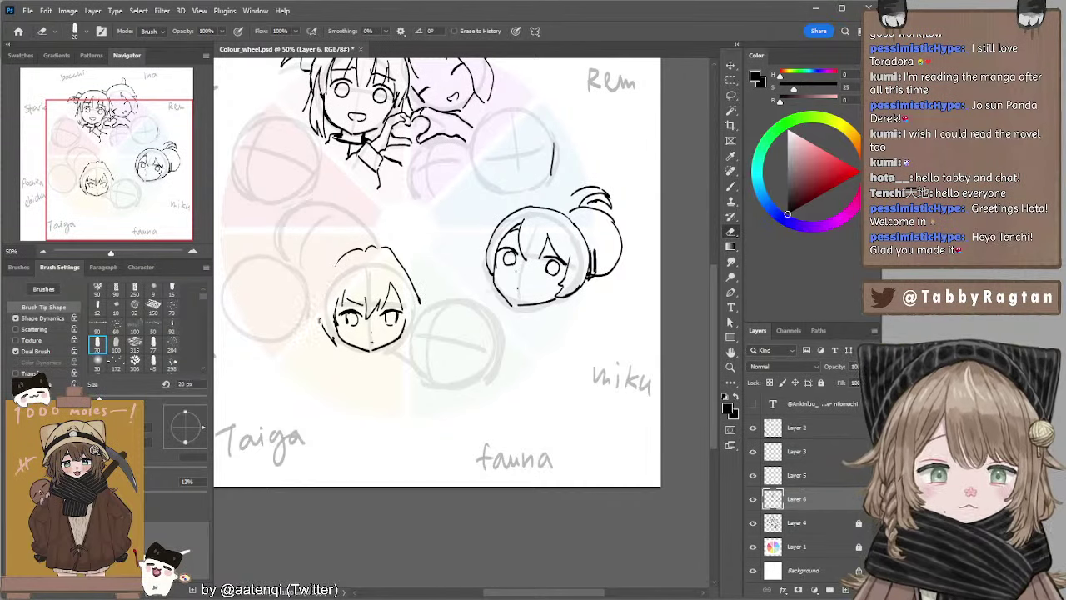
pyautogui.press('b')
pyautogui.moveTo(338, 255); pyautogui.dragTo(323, 310)
pyautogui.hotkey('ctrl', 'z')
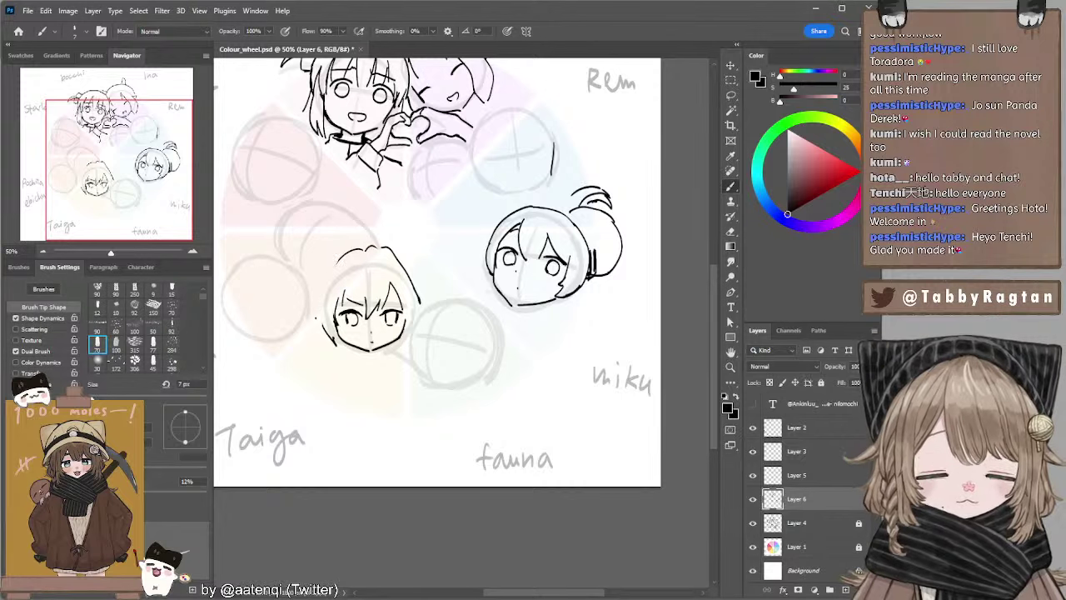
pyautogui.hotkey('ctrl', 'z')
pyautogui.moveTo(338, 256); pyautogui.dragTo(320, 316)
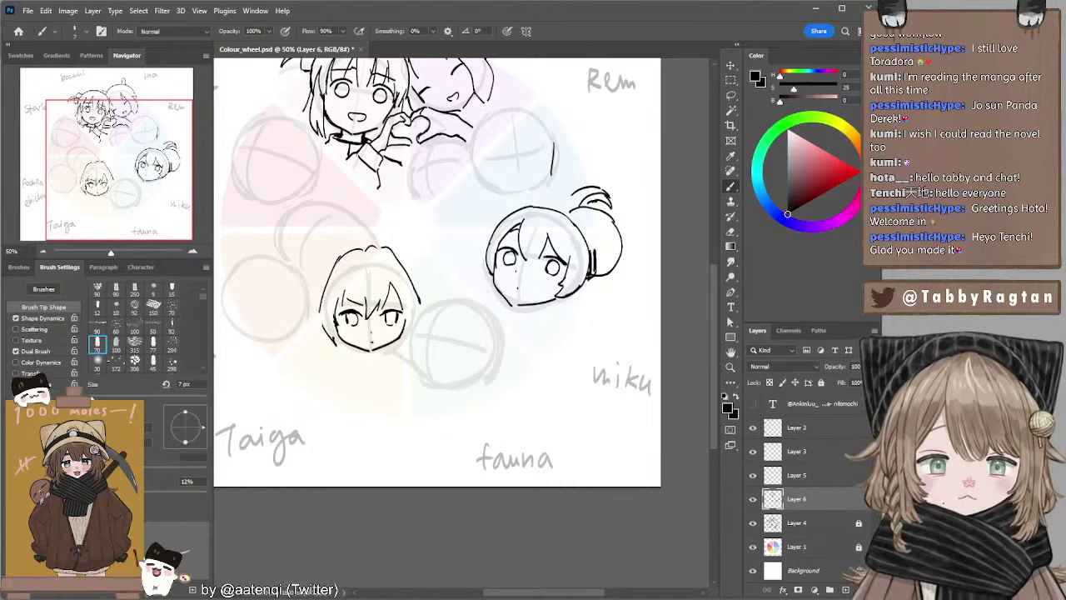
pyautogui.moveTo(340, 254); pyautogui.dragTo(325, 287)
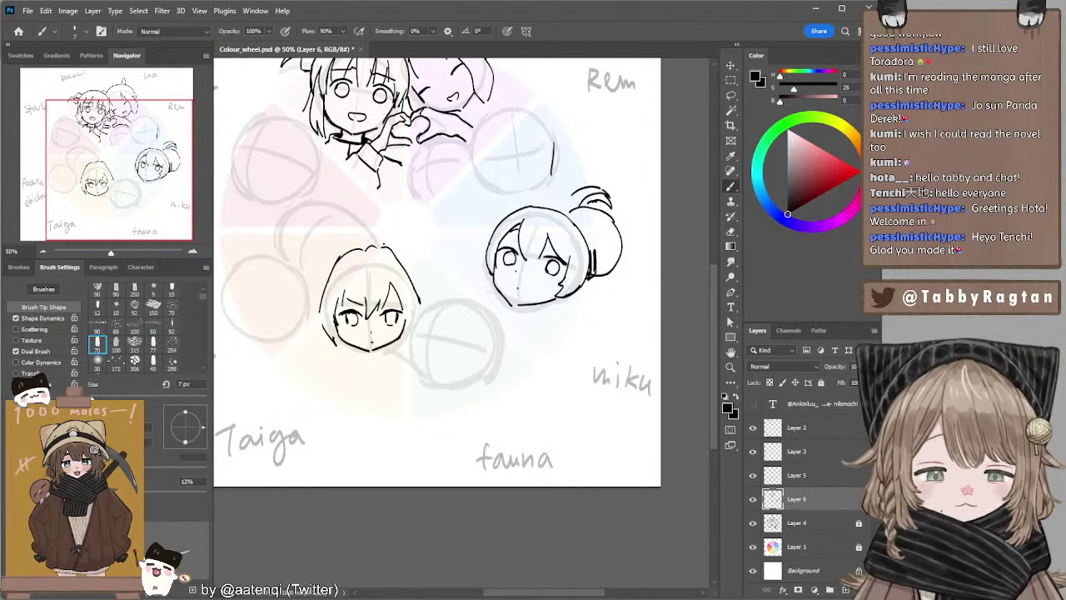
# Ink a second, outer hair contour over both sides of Taiga's head.
pyautogui.moveTo(361, 246)
pyautogui.mouseDown()
pyautogui.moveTo(384, 245)
pyautogui.moveTo(419, 294)
pyautogui.mouseUp()
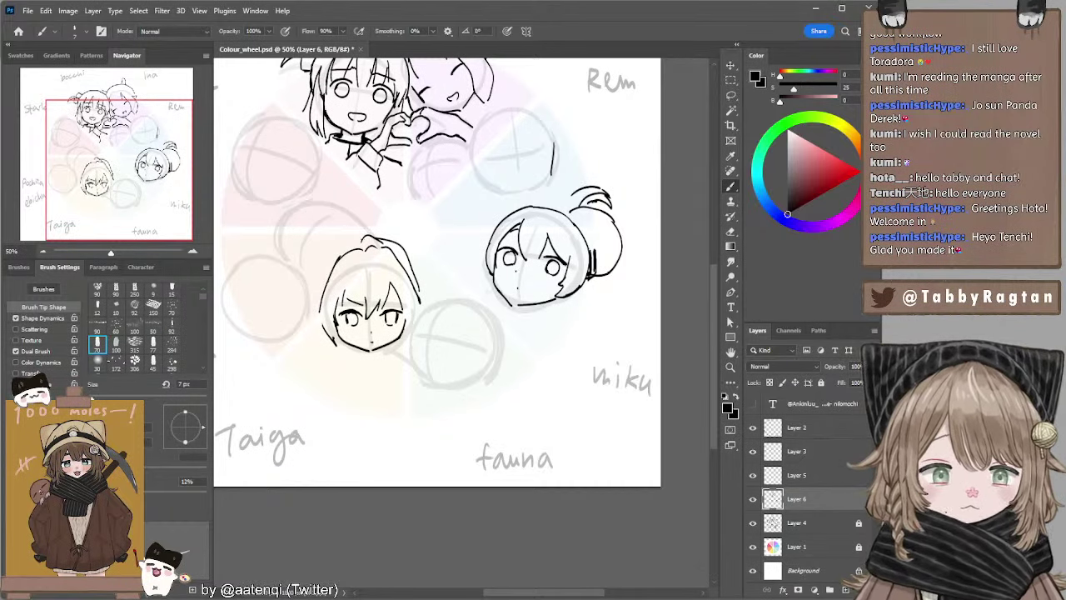
pyautogui.moveTo(361, 239)
pyautogui.mouseDown()
pyautogui.moveTo(330, 263)
pyautogui.moveTo(324, 291)
pyautogui.mouseUp()
pyautogui.hotkey('ctrl', 'z')
pyautogui.hotkey('ctrl', 'z')
pyautogui.moveTo(360, 237); pyautogui.dragTo(318, 294)
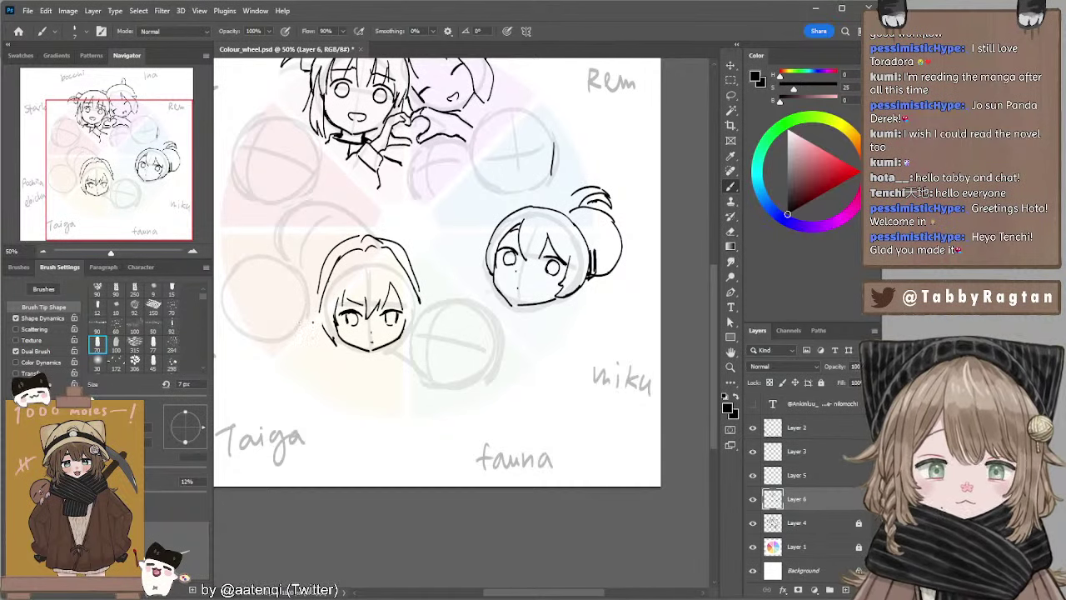
pyautogui.moveTo(405, 249); pyautogui.dragTo(420, 297)
pyautogui.hotkey('ctrl', 'z')
pyautogui.hotkey('ctrl', 'z')
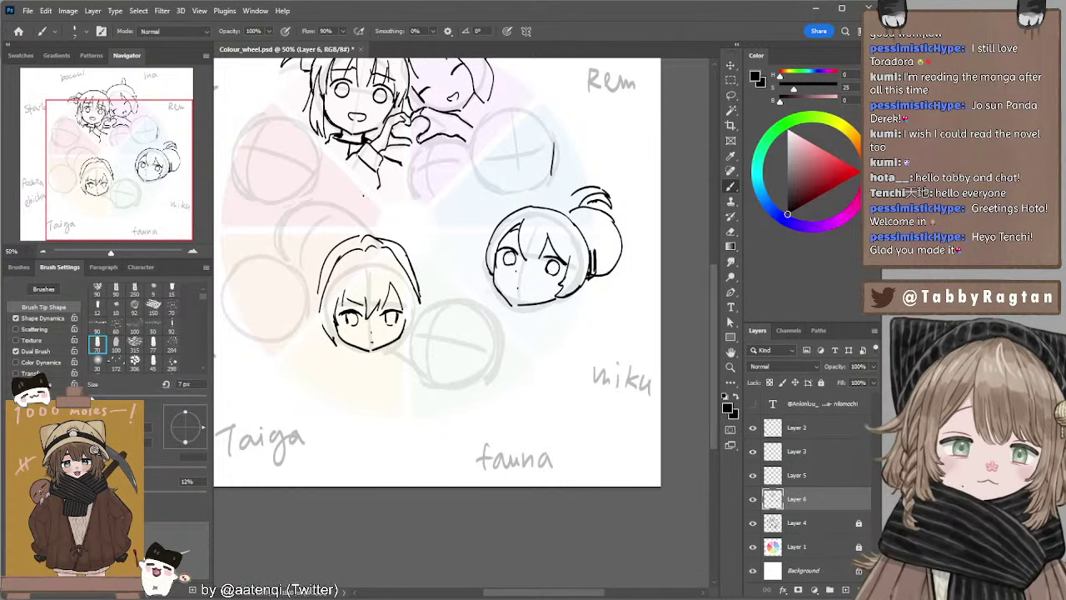
# Ink a small looped tuft of hair at the top of Taiga's crown.
pyautogui.press('e')
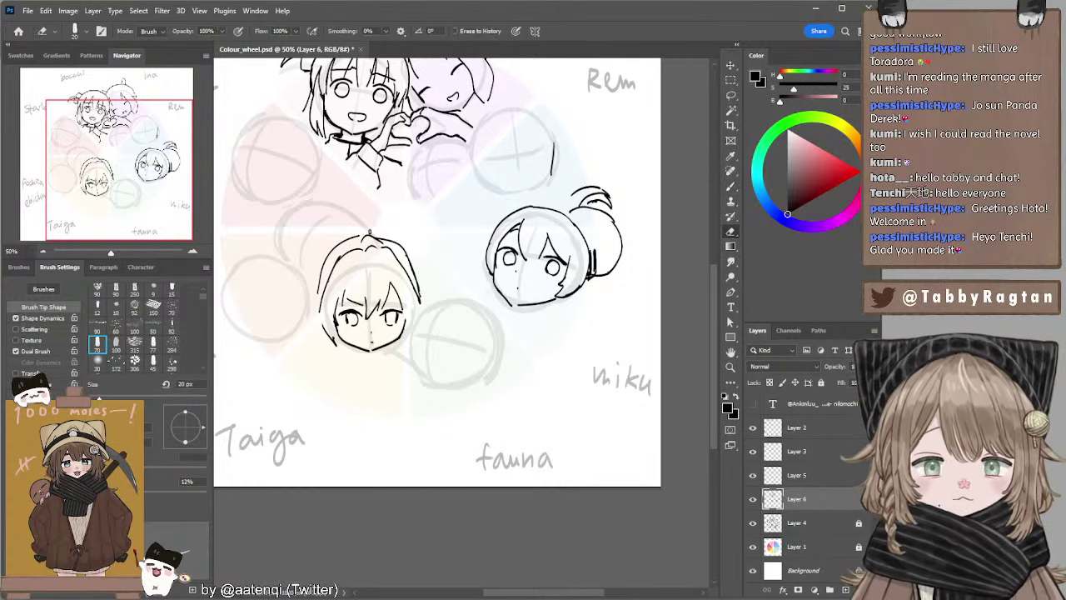
pyautogui.press('b')
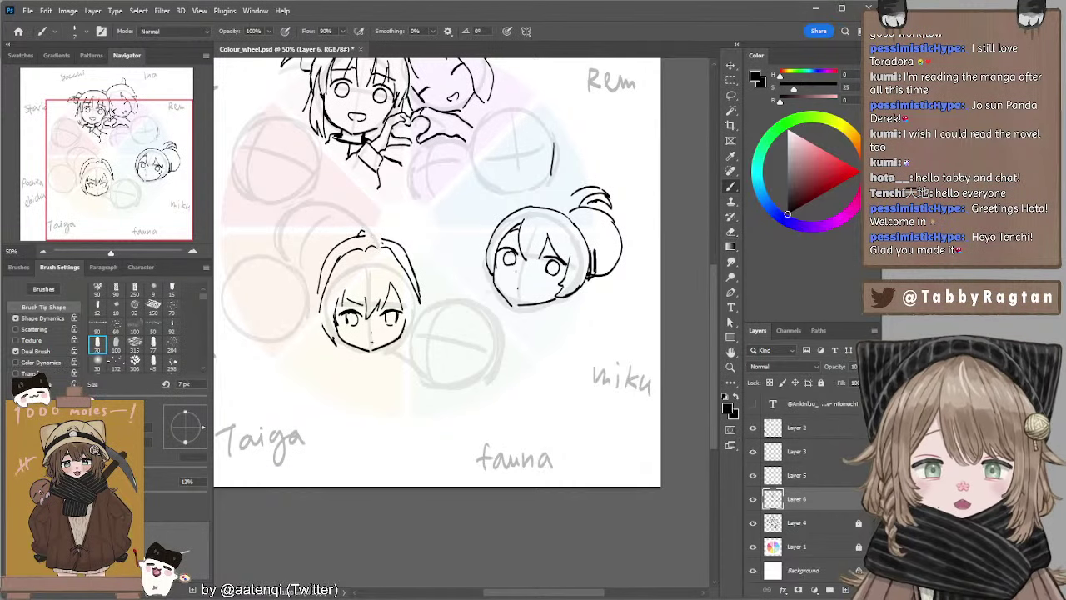
pyautogui.moveTo(363, 232); pyautogui.dragTo(382, 242)
pyautogui.moveTo(381, 234)
pyautogui.mouseDown()
pyautogui.moveTo(364, 248)
pyautogui.moveTo(387, 251)
pyautogui.moveTo(349, 251)
pyautogui.mouseUp()
pyautogui.hotkey('ctrl', 'z')
pyautogui.hotkey('ctrl', 'z')
pyautogui.hotkey('ctrl', 'z')
pyautogui.hotkey('ctrl', 'z')
pyautogui.hotkey('ctrl', 'z')
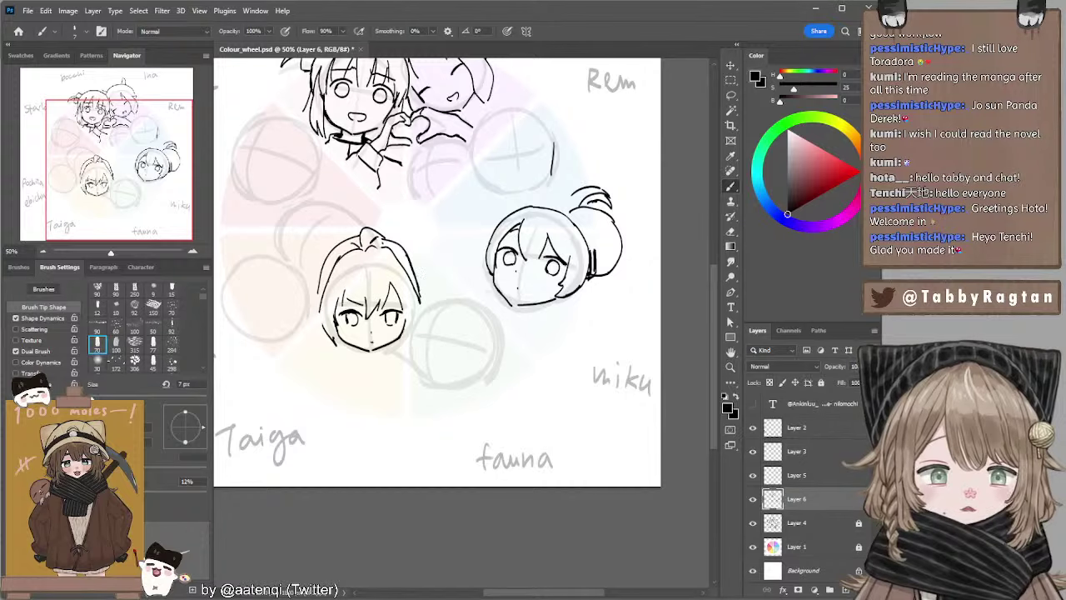
# Extend the hair locks down both sides of Taiga's face.
pyautogui.moveTo(322, 307); pyautogui.dragTo(320, 339)
pyautogui.moveTo(418, 300); pyautogui.dragTo(414, 325)
pyautogui.hotkey('ctrl', 'z')
# Erase the brow and iris of Taiga's left-hand eye and ink the iris again.
pyautogui.press('e')
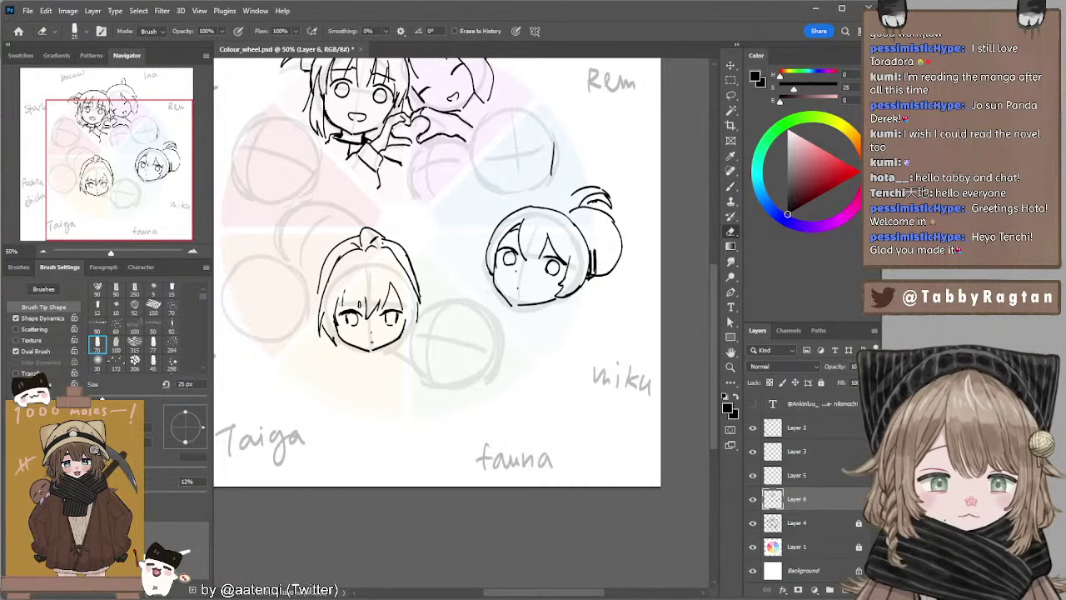
pyautogui.moveTo(348, 300)
pyautogui.mouseDown()
pyautogui.moveTo(361, 307)
pyautogui.moveTo(356, 323)
pyautogui.mouseUp()
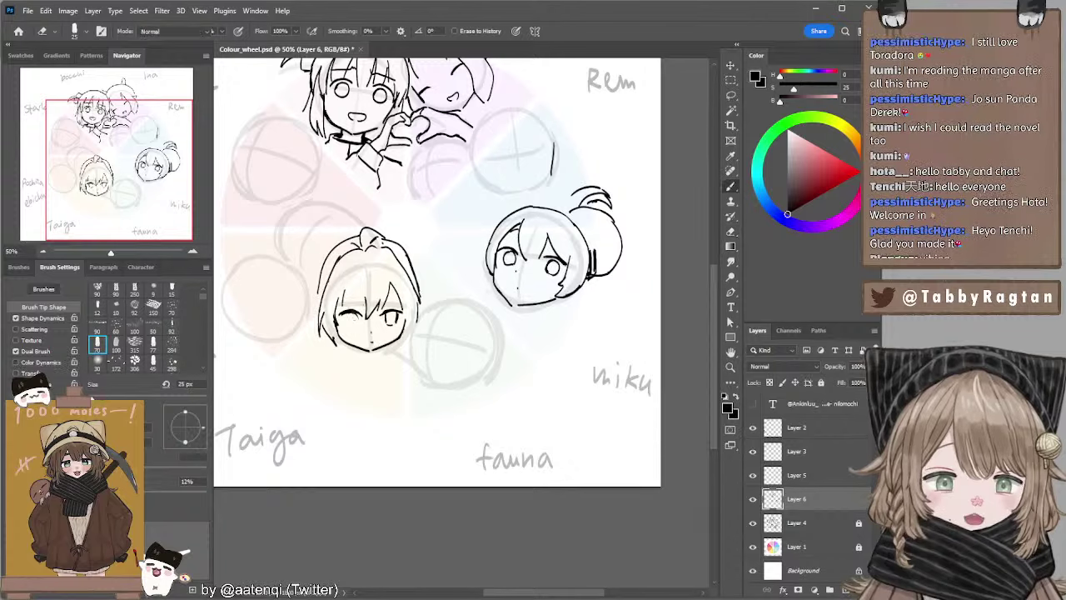
pyautogui.press('b')
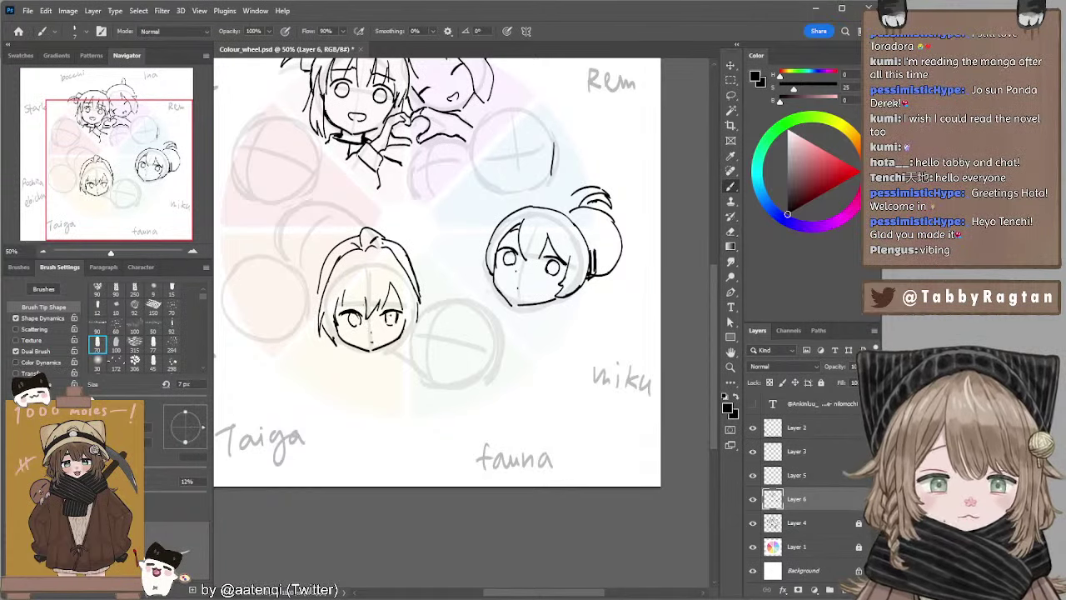
# Clean up around both of Taiga's eyes with the eraser and ink the lashes and slanted, frowning brows.
pyautogui.press('e')
pyautogui.moveTo(386, 315); pyautogui.dragTo(400, 324)
pyautogui.press('b')
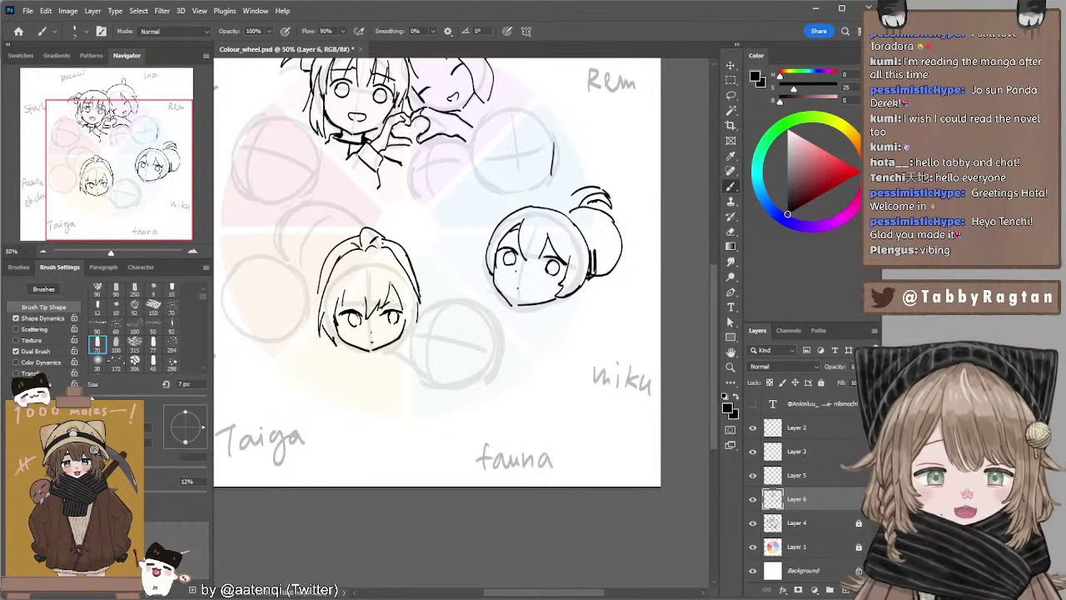
pyautogui.press('e')
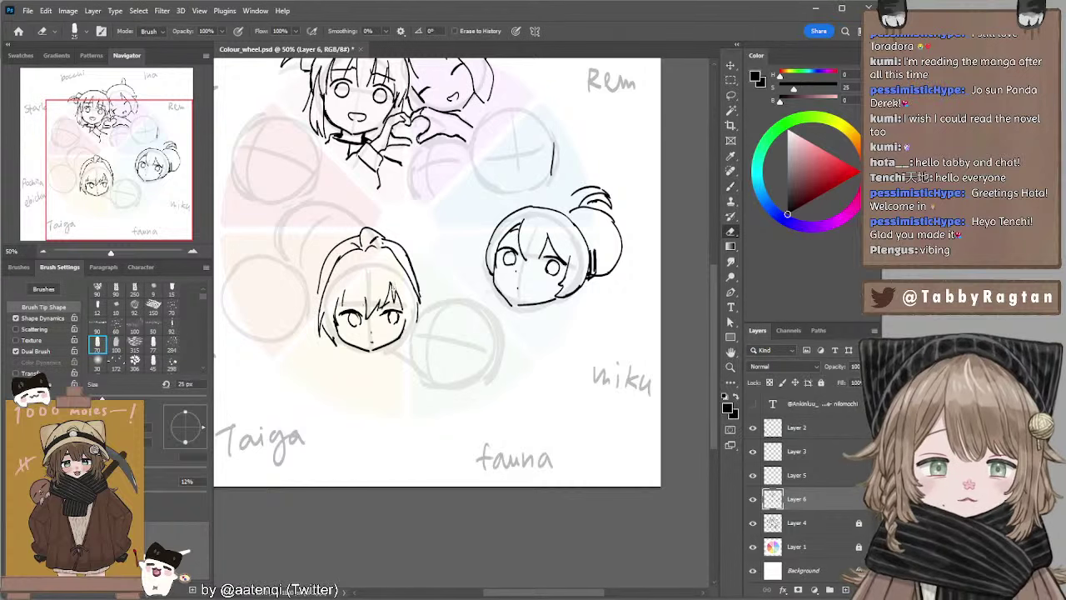
pyautogui.press('b')
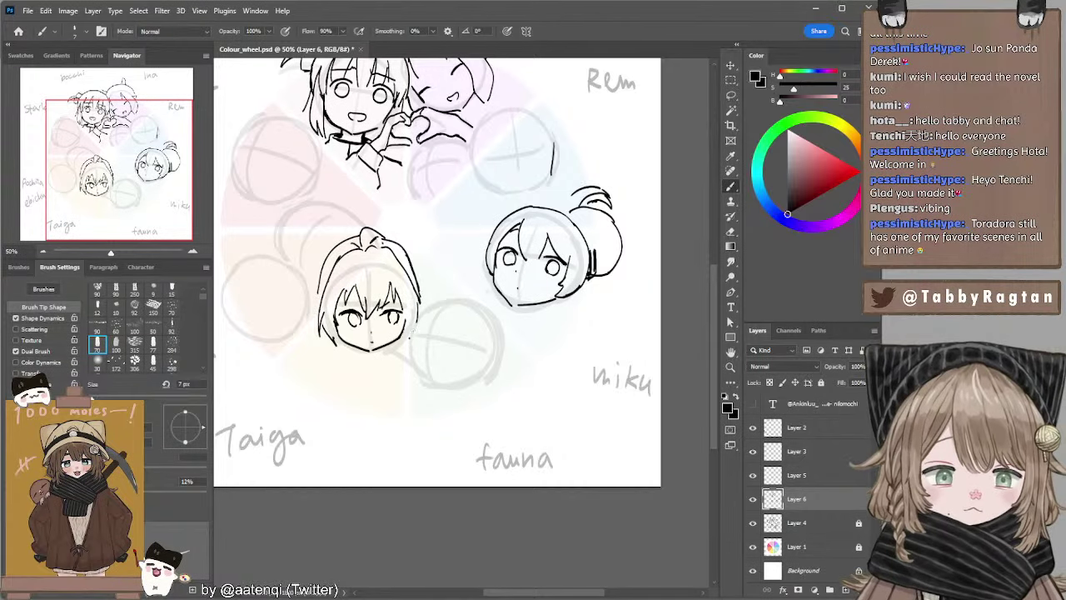
pyautogui.press('e')
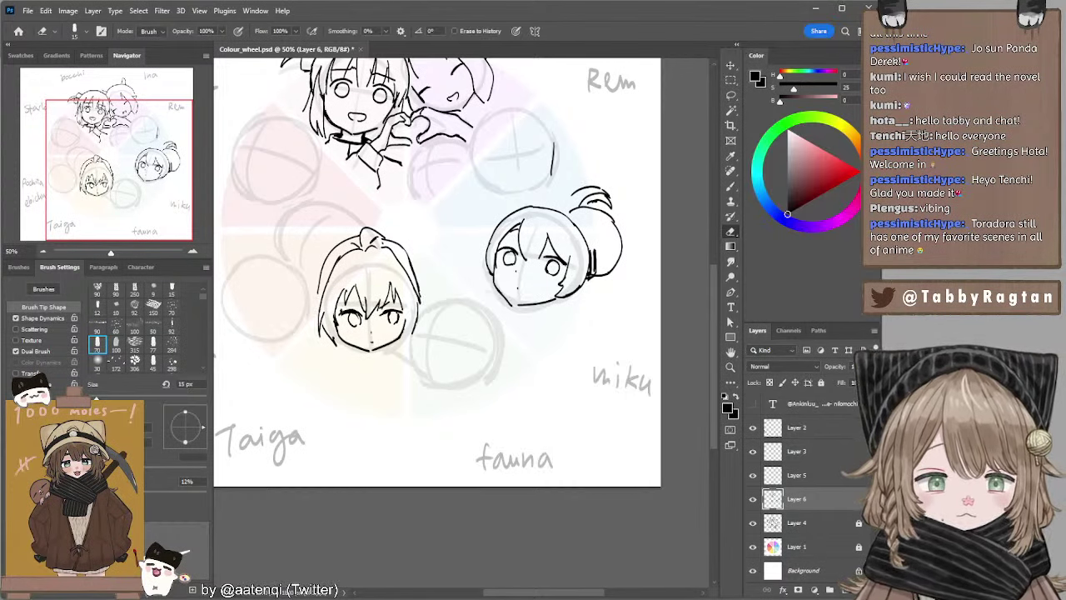
pyautogui.moveTo(344, 314); pyautogui.dragTo(338, 314)
pyautogui.press('b')
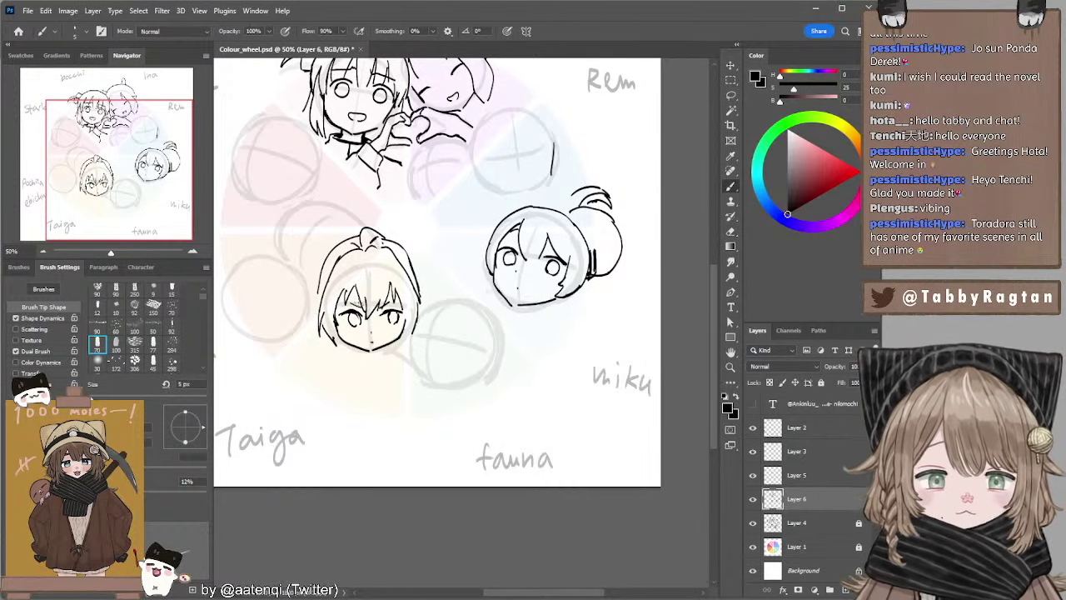
# Select Taiga's whole head with the Lasso, nudge it slightly down and to the right, and deselect it.
pyautogui.press('l')
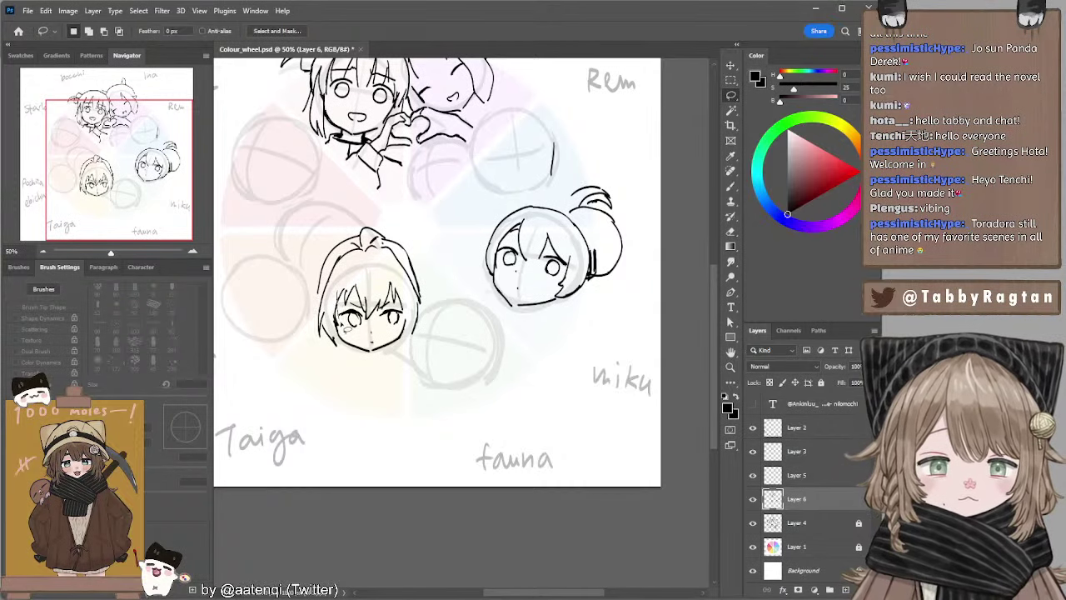
pyautogui.moveTo(364, 350)
pyautogui.mouseDown()
pyautogui.moveTo(331, 360)
pyautogui.moveTo(317, 335)
pyautogui.moveTo(338, 344)
pyautogui.moveTo(320, 327)
pyautogui.moveTo(339, 269)
pyautogui.mouseUp()
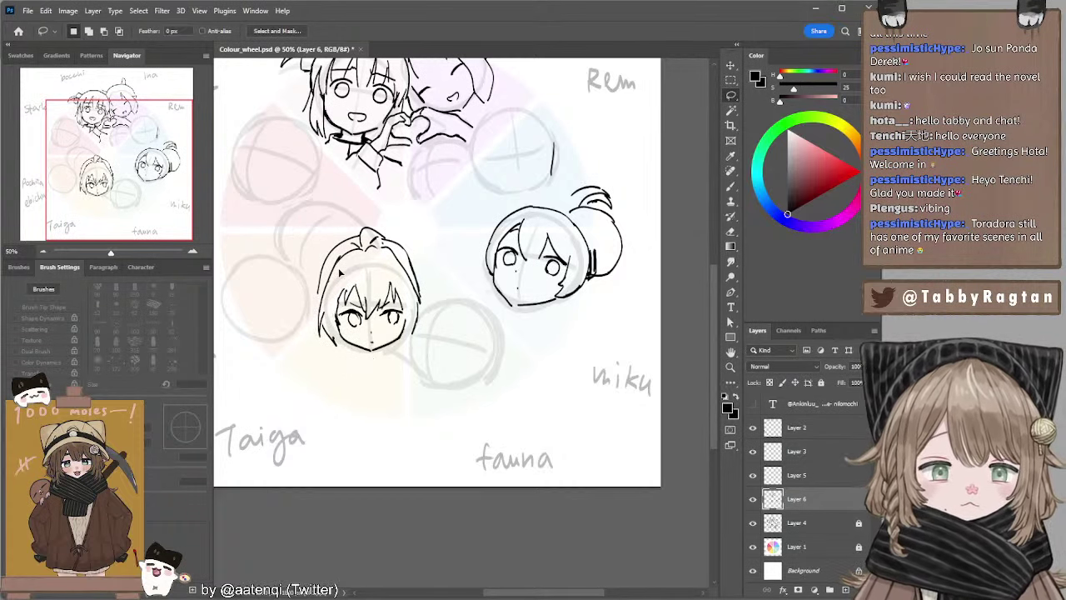
pyautogui.hotkey('ctrl', 'd')
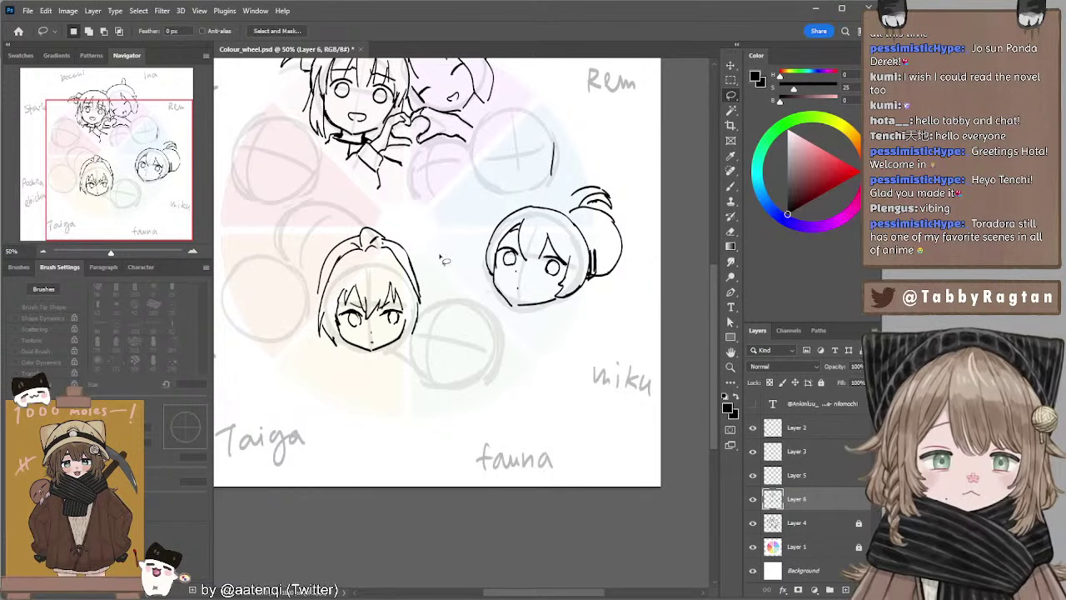
pyautogui.moveTo(386, 211); pyautogui.dragTo(396, 204)
pyautogui.hotkey('ctrl', 'Down')
pyautogui.hotkey('ctrl', 'Down')
pyautogui.hotkey('ctrl', 'Down')
pyautogui.hotkey('ctrl', 'Right')
pyautogui.hotkey('ctrl', 'Right')
pyautogui.hotkey('ctrl', 'Right')
pyautogui.hotkey('ctrl', 'Right')
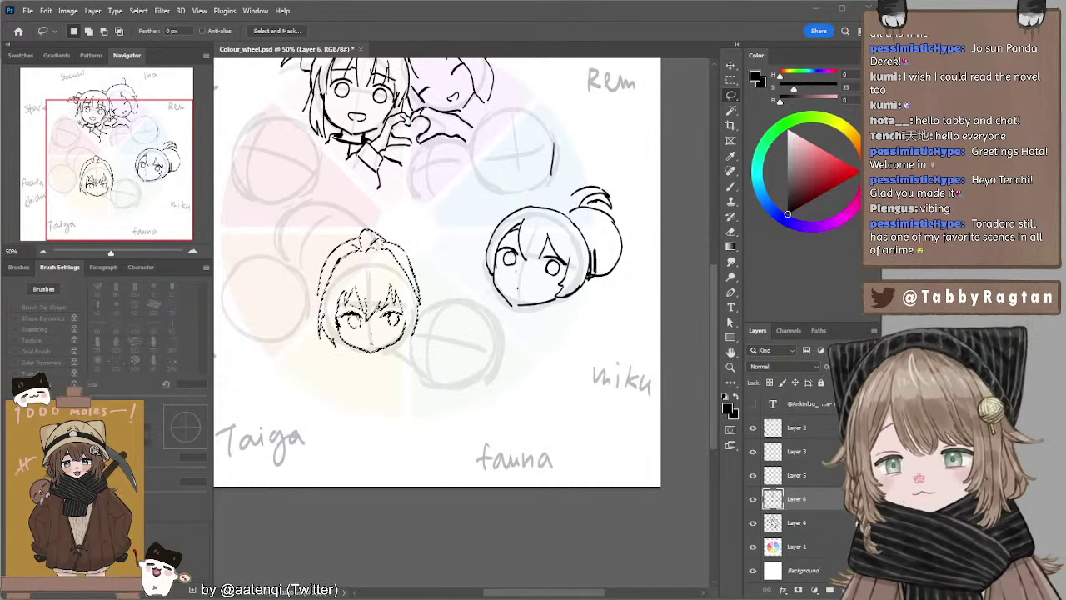
pyautogui.hotkey('ctrl', 'd')
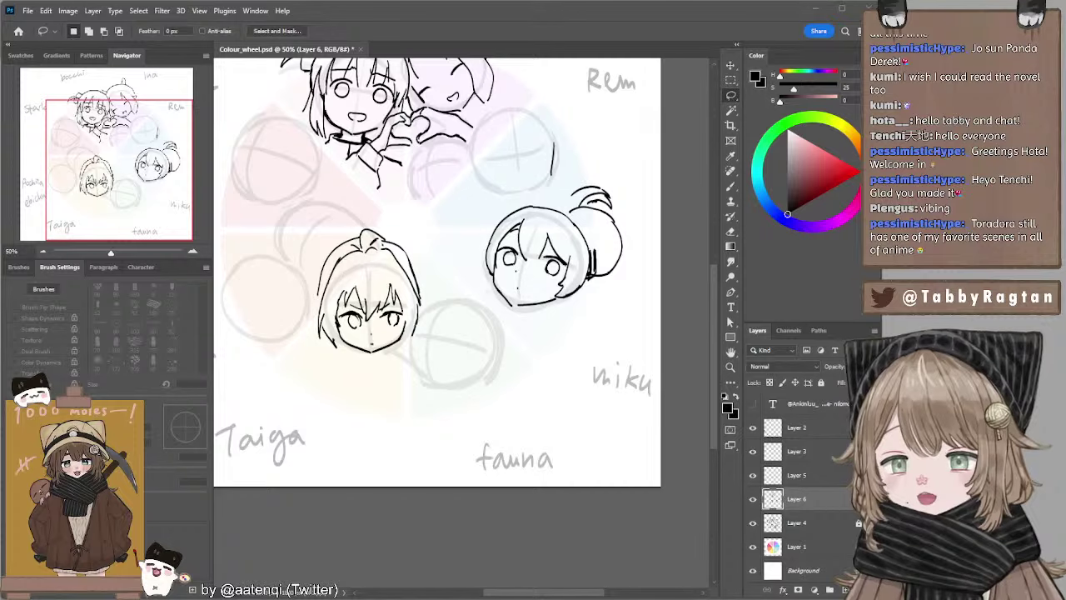
pyautogui.click(306, 525)
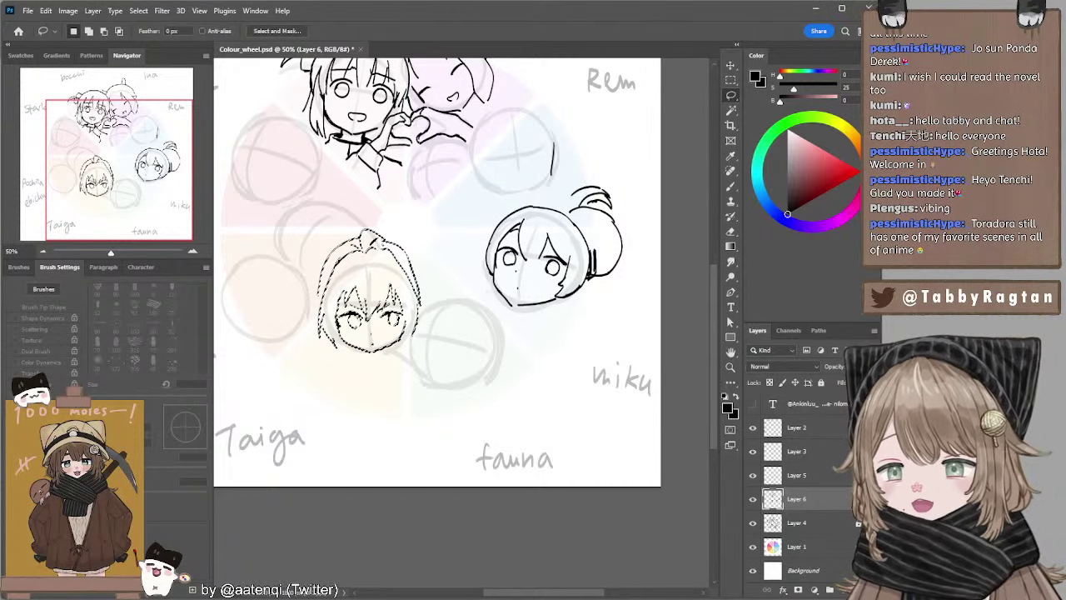
pyautogui.hotkey('ctrl', 'd')
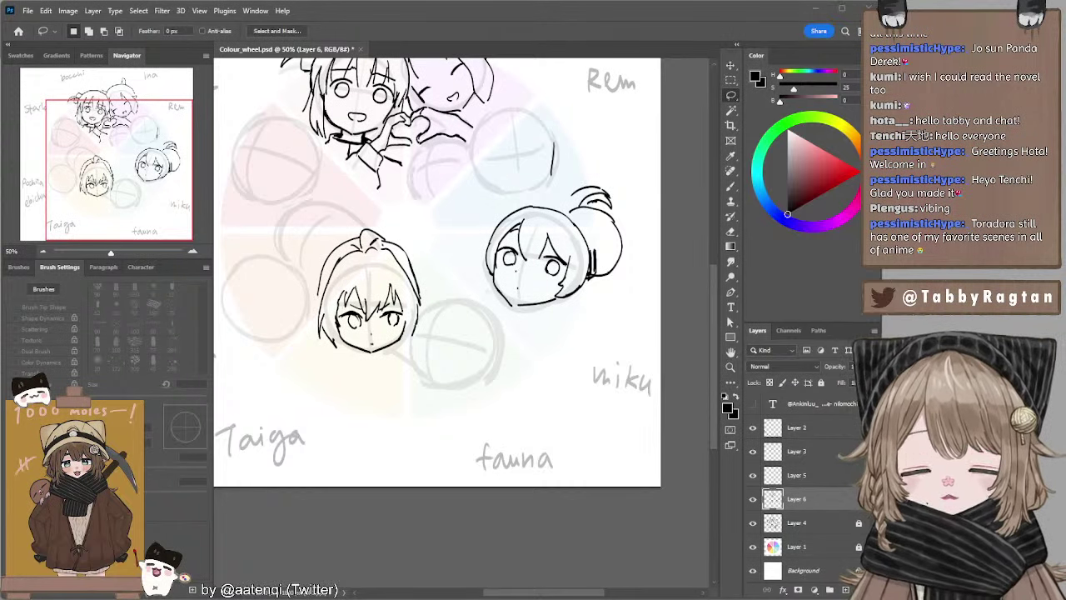
pyautogui.hotkey('ctrl', 'z')
pyautogui.hotkey('ctrl', 'd')
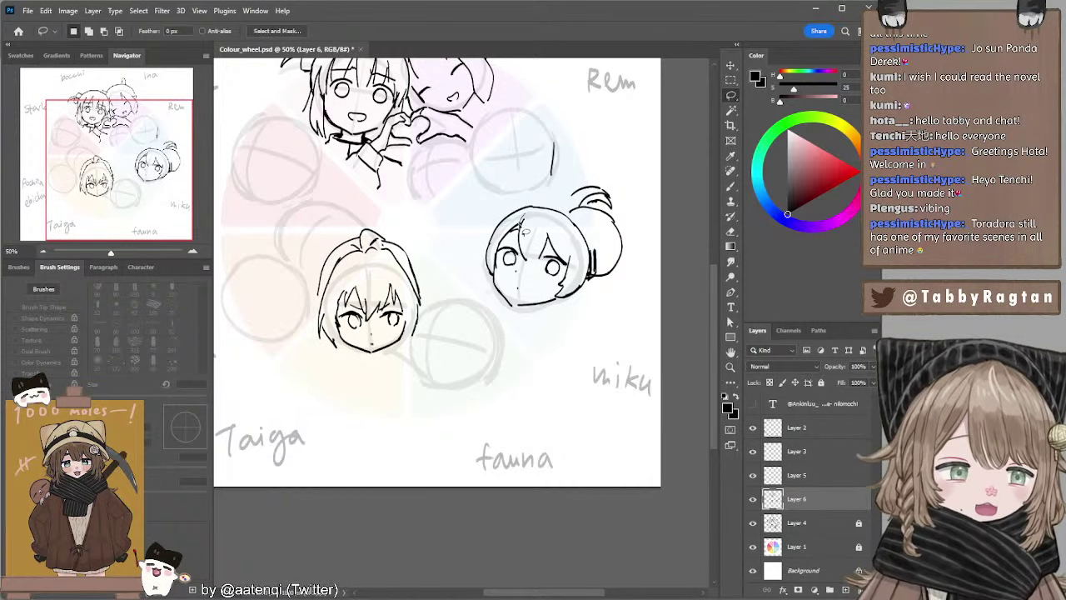
# Ink Fauna's left-hand cheek and flat chin line over the green circle with an 8 px brush.
pyautogui.press('b')
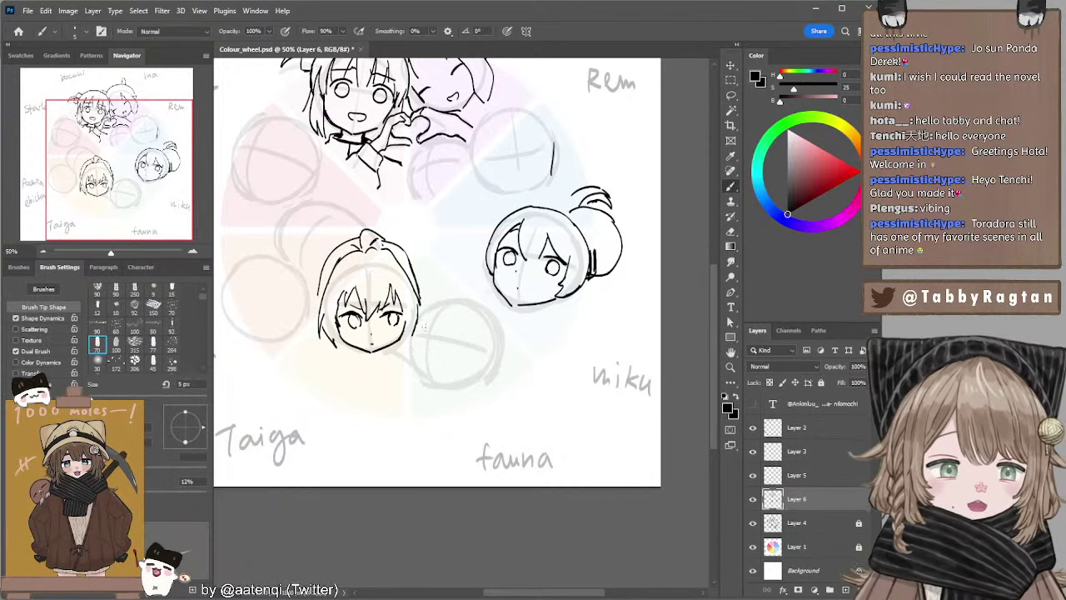
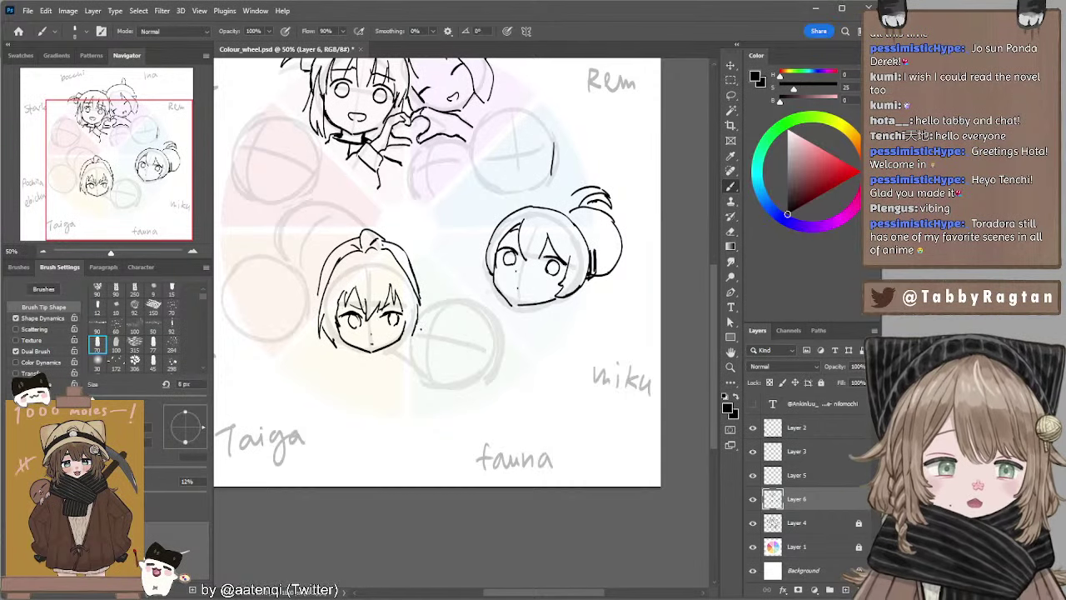
pyautogui.moveTo(421, 323); pyautogui.dragTo(427, 379)
pyautogui.hotkey('ctrl', 'z')
pyautogui.hotkey('ctrl', 'z')
pyautogui.hotkey('ctrl', 'z')
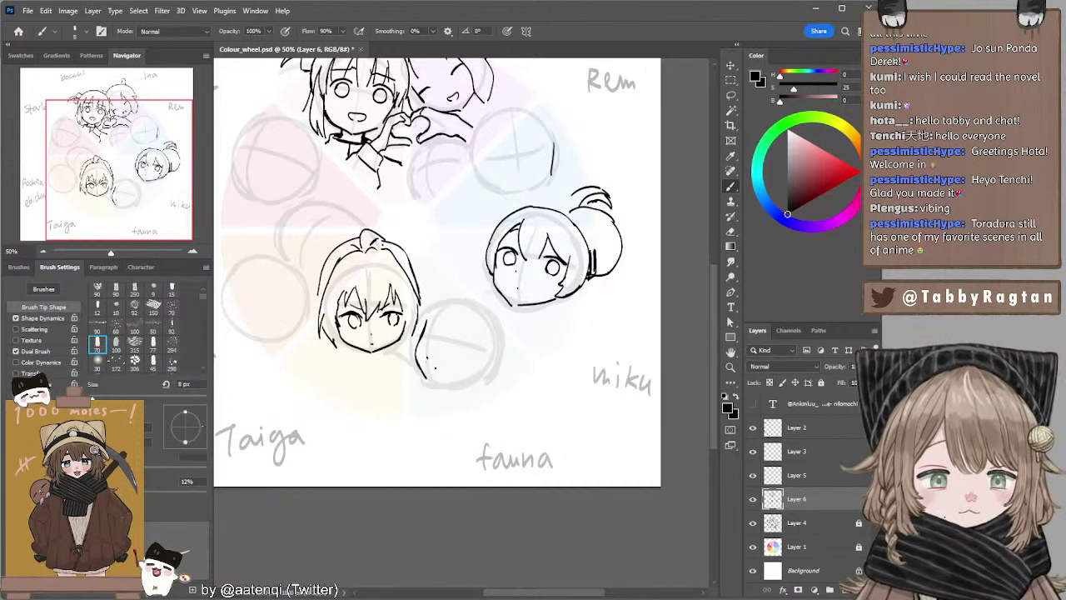
pyautogui.moveTo(427, 380); pyautogui.dragTo(487, 379)
pyautogui.hotkey('ctrl', 'z')
pyautogui.hotkey('ctrl', 'z')
pyautogui.hotkey('ctrl', 'z')
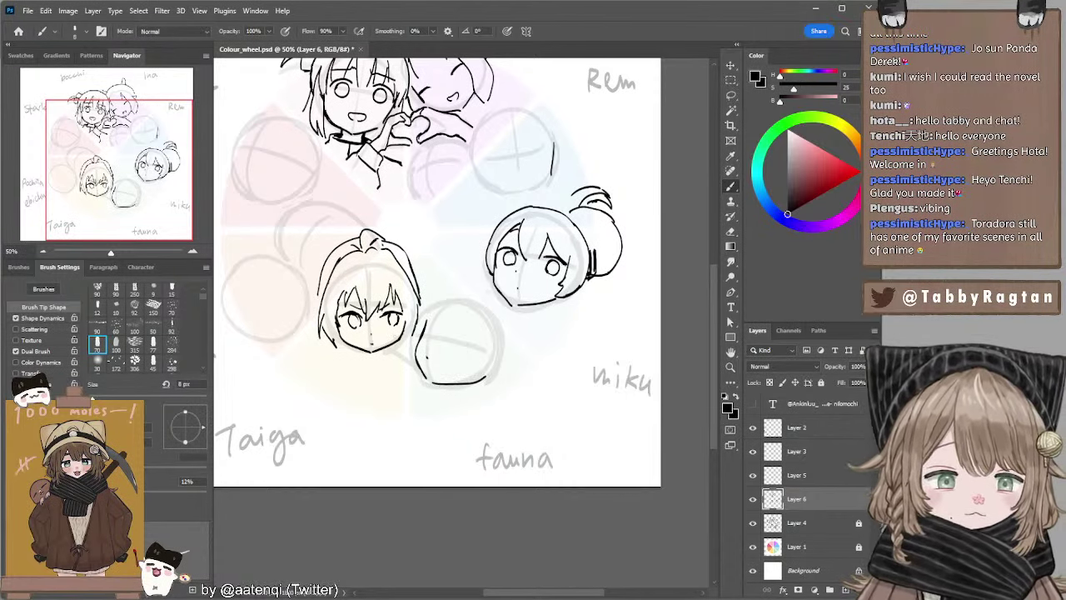
# Lasso Taiga's head, move it a little down and to the left, and deselect it.
pyautogui.press('l')
pyautogui.moveTo(408, 240)
pyautogui.mouseDown()
pyautogui.moveTo(434, 310)
pyautogui.moveTo(412, 370)
pyautogui.moveTo(332, 221)
pyautogui.moveTo(405, 234)
pyautogui.mouseUp()
pyautogui.keyDown('ctrl'); pyautogui.moveTo(391, 282); pyautogui.dragTo(386, 296); pyautogui.keyUp('ctrl')
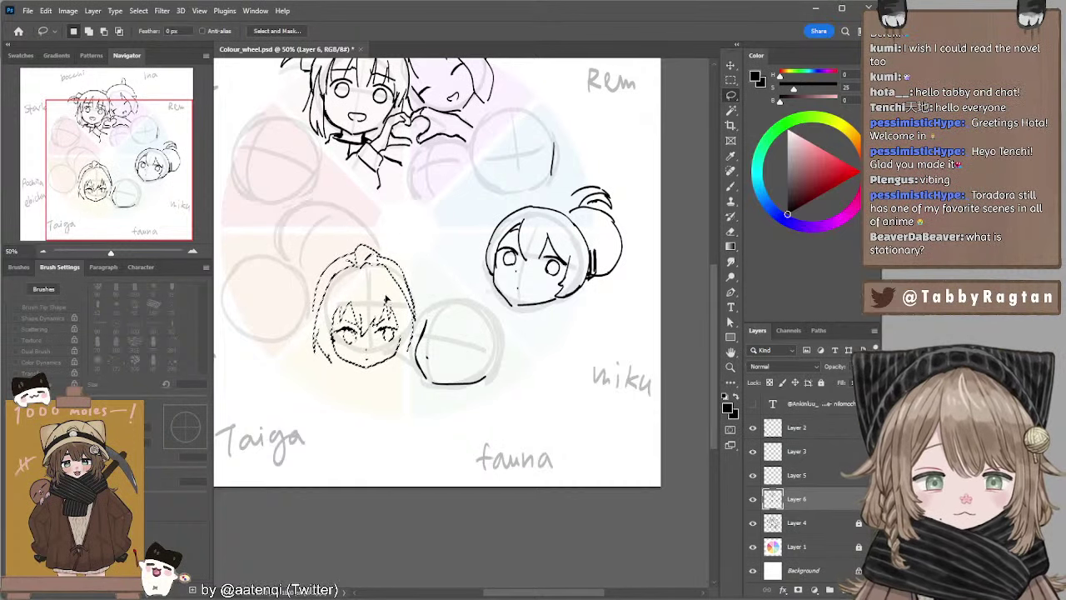
pyautogui.hotkey('ctrl', 'd')
# Ink short sloping strokes running down and outward from the right-hand side of Taiga's jaw.
pyautogui.press('b')
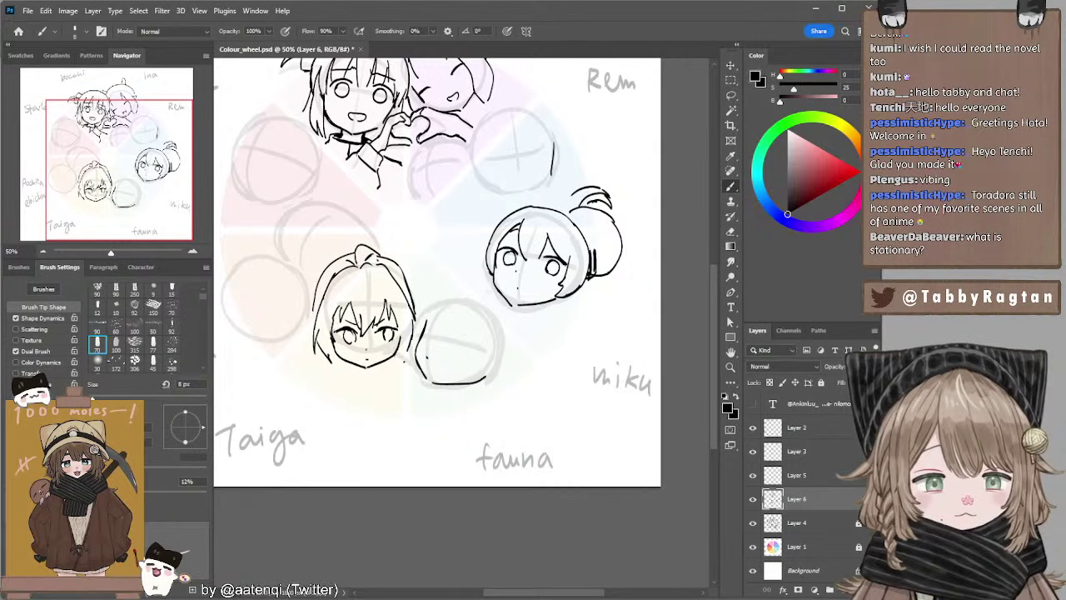
pyautogui.hotkey('ctrl', 'z')
pyautogui.moveTo(390, 353)
pyautogui.mouseDown()
pyautogui.moveTo(390, 359)
pyautogui.moveTo(440, 404)
pyautogui.mouseUp()
pyautogui.hotkey('ctrl', 'z')
pyautogui.press('e')
pyautogui.press('b')
pyautogui.hotkey('ctrl', 'z')
pyautogui.hotkey('ctrl', 'z')
pyautogui.hotkey('ctrl', 'z')
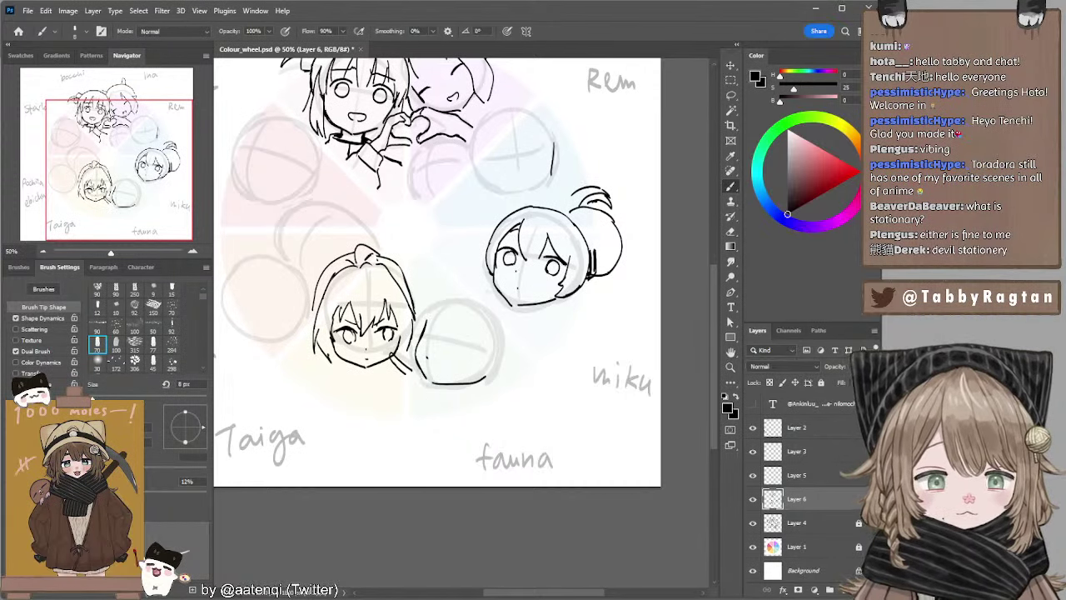
# Extend the sloping line below Taiga's jaw and ink a second, curved line beneath it.
pyautogui.moveTo(408, 367); pyautogui.dragTo(443, 410)
pyautogui.hotkey('ctrl', 'z')
pyautogui.hotkey('ctrl', 'z')
pyautogui.hotkey('ctrl', 'z')
pyautogui.hotkey('ctrl', 'z')
pyautogui.moveTo(403, 374)
pyautogui.mouseDown()
pyautogui.moveTo(394, 388)
pyautogui.moveTo(415, 386)
pyautogui.moveTo(397, 380)
pyautogui.moveTo(394, 390)
pyautogui.moveTo(412, 392)
pyautogui.moveTo(400, 398)
pyautogui.moveTo(430, 415)
pyautogui.mouseUp()
pyautogui.hotkey('ctrl', 'z')
pyautogui.hotkey('ctrl', 'z')
pyautogui.hotkey('ctrl', 'z')
pyautogui.hotkey('ctrl', 'z')
pyautogui.hotkey('ctrl', 'z')
pyautogui.hotkey('ctrl', 'z')
pyautogui.hotkey('ctrl', 'z')
pyautogui.hotkey('ctrl', 'z')
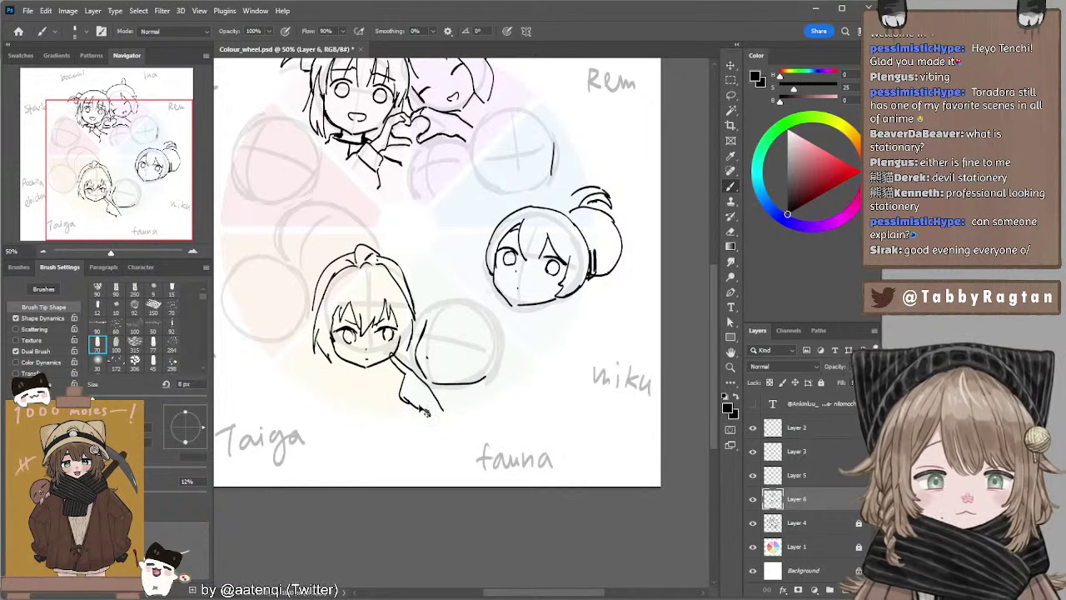
# Tidy the lower end of the curved line with the eraser and ink a small mouth on Taiga's face.
pyautogui.press('e')
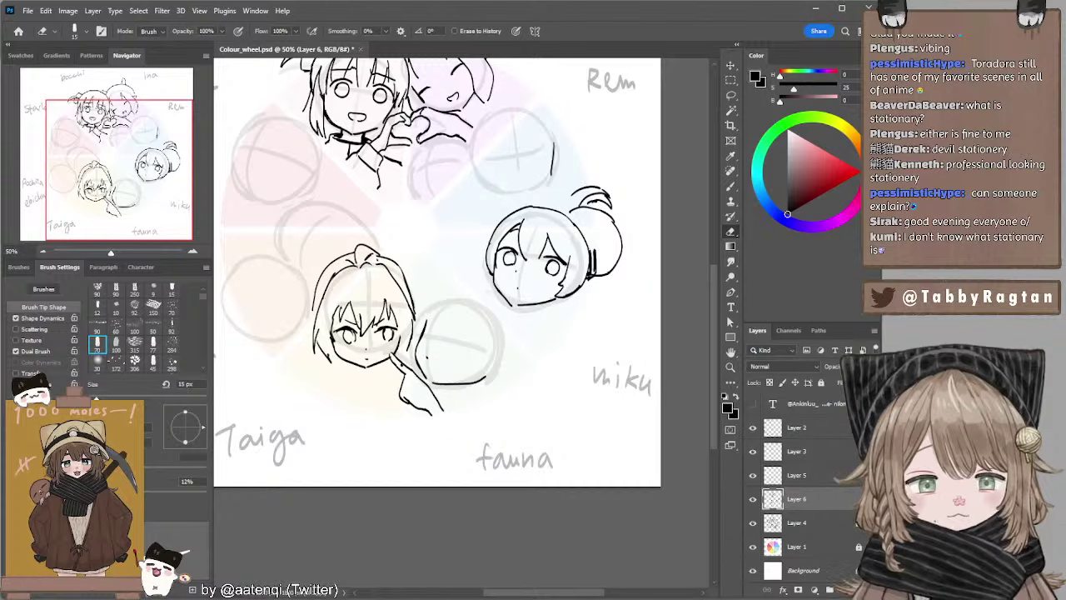
pyautogui.press('b')
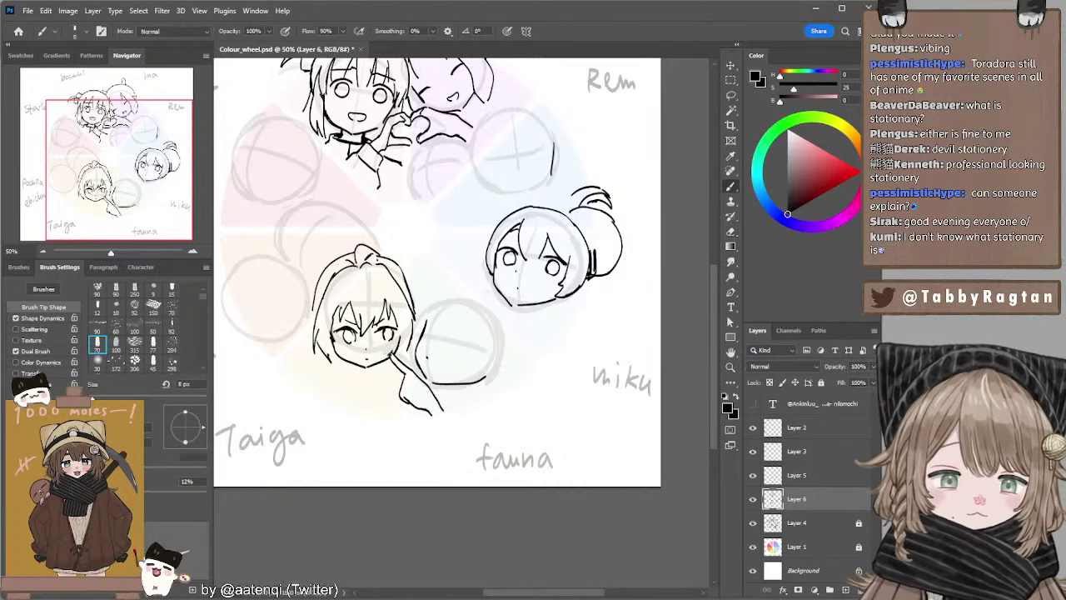
pyautogui.press('e')
pyautogui.press('b')
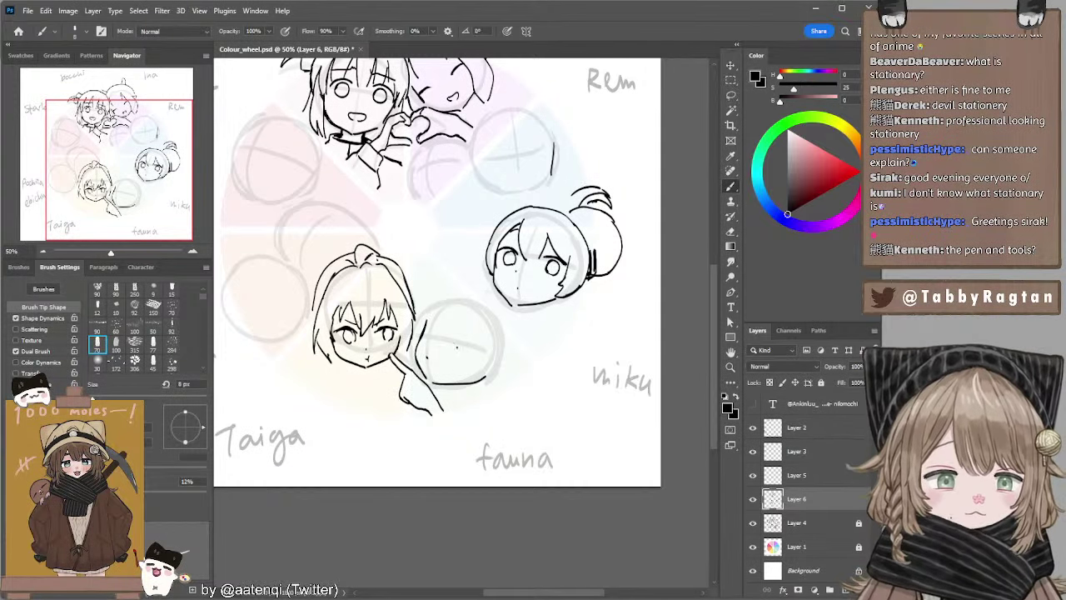
pyautogui.press('l')
pyautogui.moveTo(426, 321)
pyautogui.mouseDown()
pyautogui.moveTo(421, 376)
pyautogui.moveTo(491, 408)
pyautogui.moveTo(465, 310)
pyautogui.mouseUp()
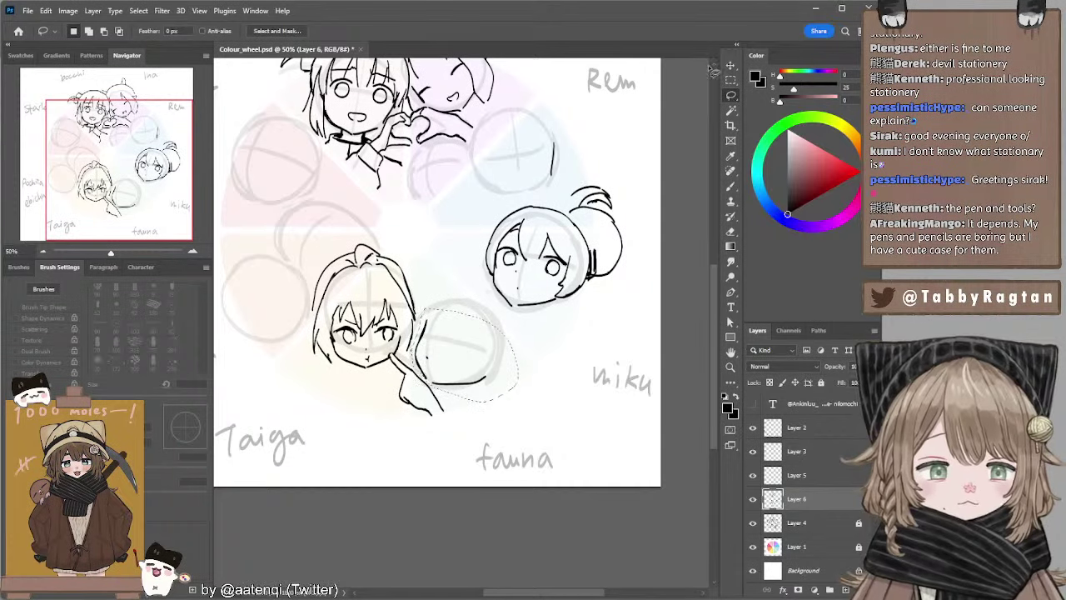
pyautogui.click(725, 70)
pyautogui.moveTo(518, 354); pyautogui.dragTo(511, 354)
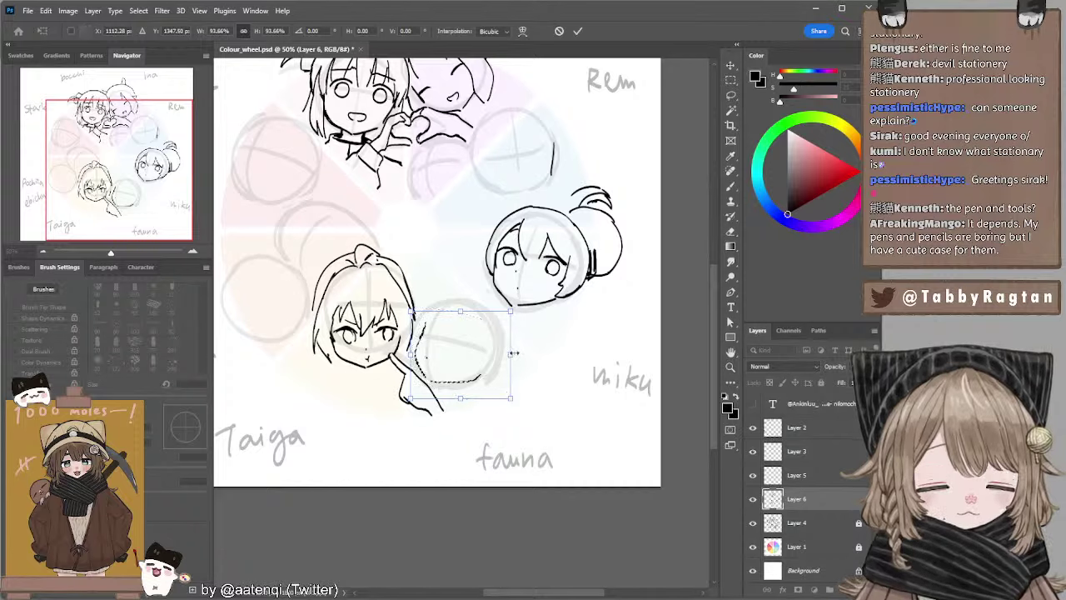
pyautogui.press('Escape')
pyautogui.hotkey('ctrl', 'd')
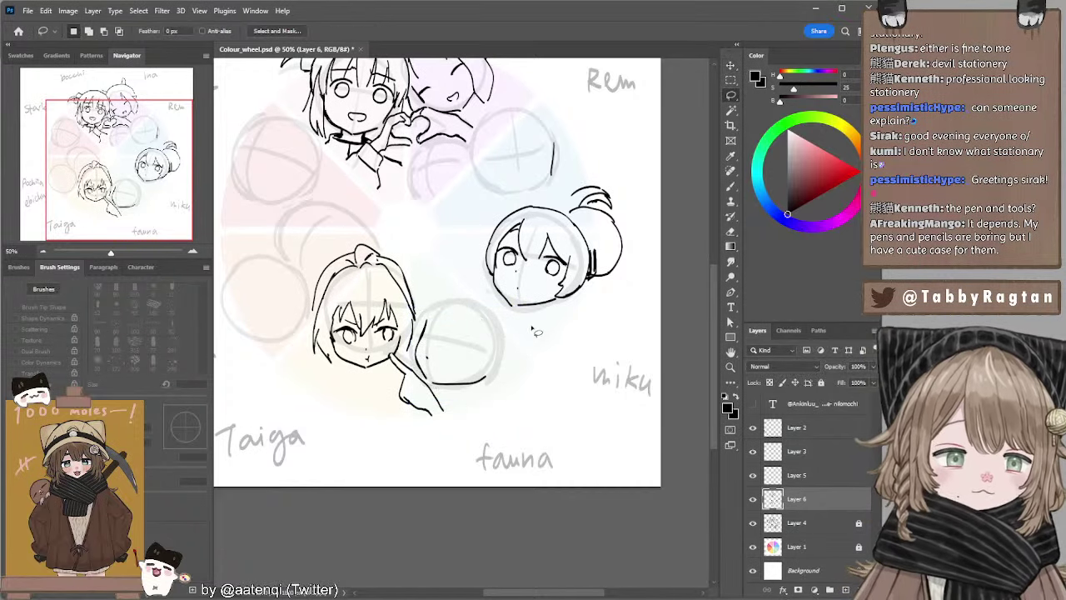
# Extend the left-hand contour of Fauna's head upward in a curve toward the crown.
pyautogui.press('b')
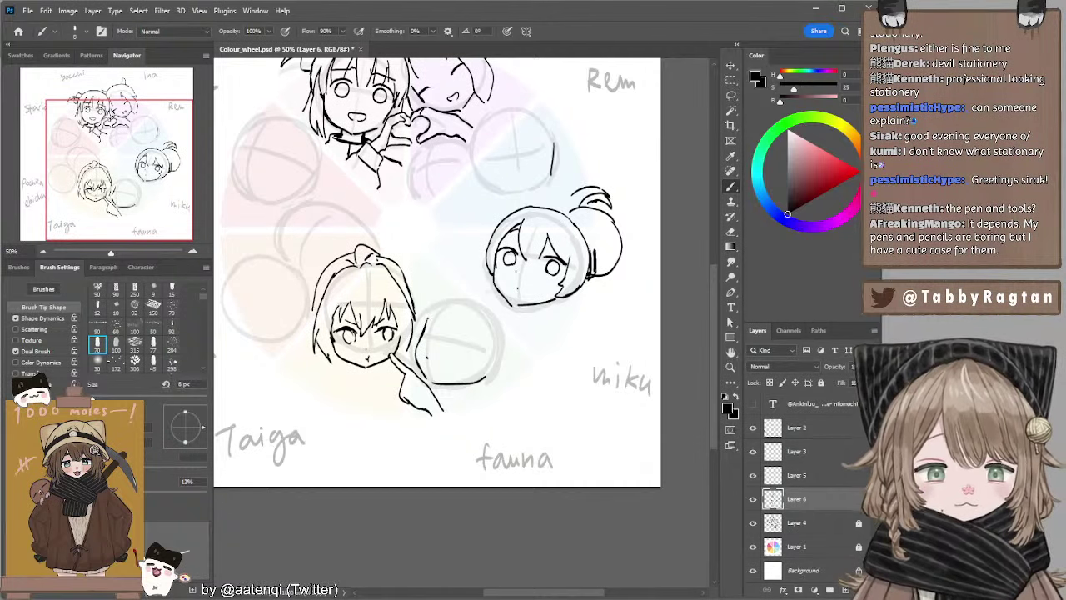
pyautogui.moveTo(442, 299); pyautogui.dragTo(427, 319)
pyautogui.hotkey('ctrl', 'z')
pyautogui.hotkey('ctrl', 'z')
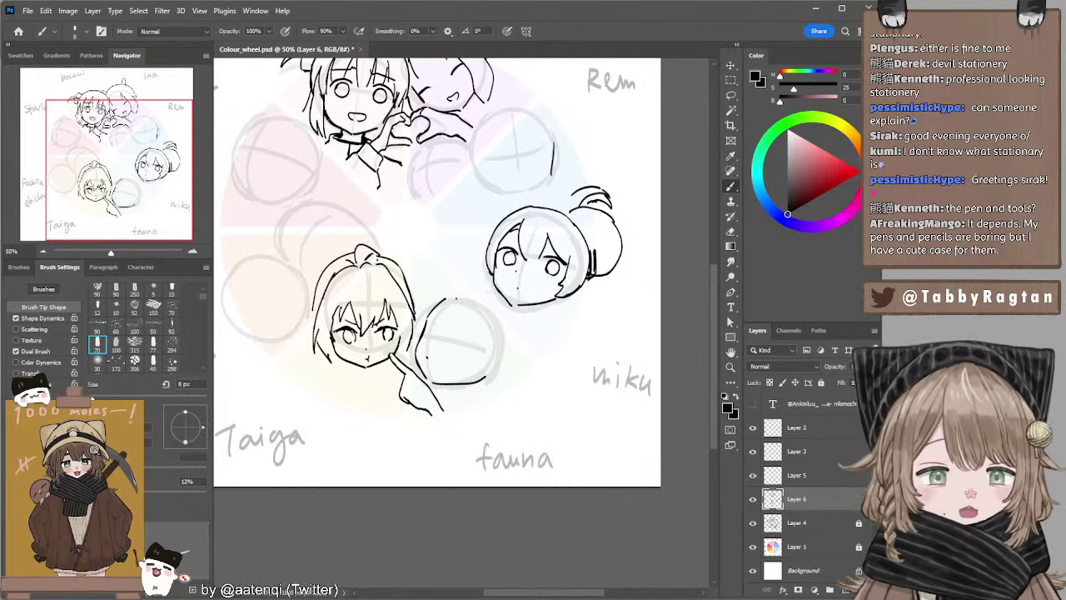
pyautogui.hotkey('ctrl', 'z')
pyautogui.moveTo(452, 298)
pyautogui.mouseDown()
pyautogui.moveTo(427, 319)
pyautogui.moveTo(484, 282)
pyautogui.mouseUp()
pyautogui.hotkey('ctrl', 'z')
pyautogui.hotkey('ctrl', 'z')
pyautogui.hotkey('ctrl', 'z')
pyautogui.hotkey('ctrl', 'z')
pyautogui.moveTo(430, 305); pyautogui.dragTo(464, 283)
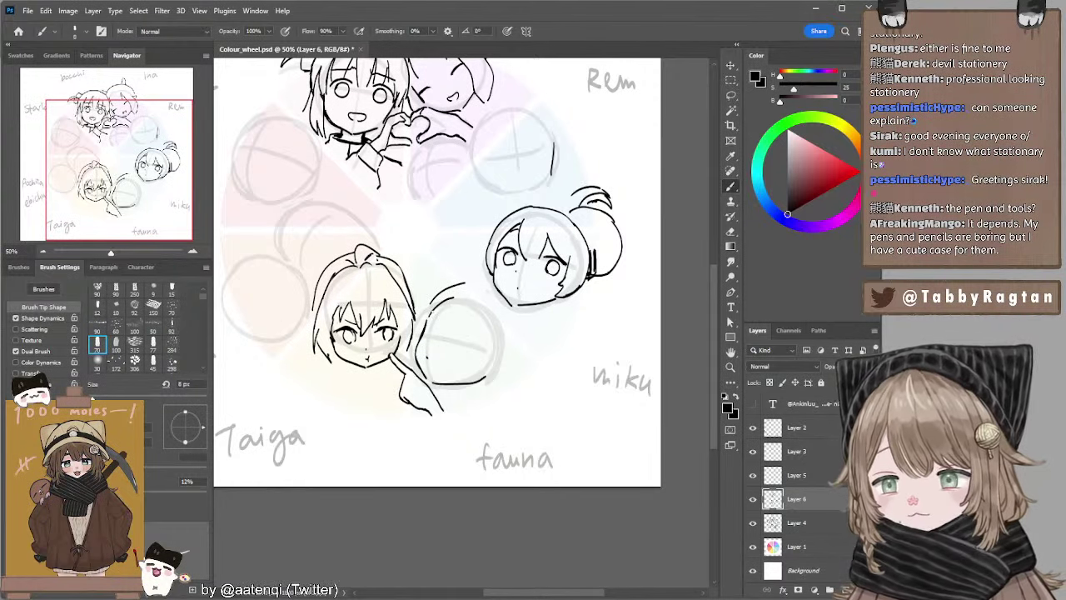
# Ink a pointed lock of bangs falling over the left-hand side of Fauna's forehead.
pyautogui.moveTo(451, 308)
pyautogui.mouseDown()
pyautogui.moveTo(464, 304)
pyautogui.moveTo(455, 330)
pyautogui.mouseUp()
pyautogui.hotkey('ctrl', 'z')
pyautogui.hotkey('ctrl', 'z')
pyautogui.moveTo(452, 317)
pyautogui.mouseDown()
pyautogui.moveTo(464, 326)
pyautogui.moveTo(455, 329)
pyautogui.mouseUp()
pyautogui.hotkey('ctrl', 'z')
pyautogui.hotkey('ctrl', 'z')
pyautogui.moveTo(453, 306)
pyautogui.mouseDown()
pyautogui.moveTo(463, 314)
pyautogui.moveTo(453, 336)
pyautogui.moveTo(478, 350)
pyautogui.moveTo(441, 328)
pyautogui.moveTo(428, 336)
pyautogui.moveTo(442, 344)
pyautogui.moveTo(443, 330)
pyautogui.mouseUp()
pyautogui.hotkey('ctrl', 'z')
pyautogui.hotkey('ctrl', 'z')
# Ink the upper lid of Fauna's left-hand eye under the lock of bangs.
pyautogui.press('e')
pyautogui.press('b')
pyautogui.hotkey('ctrl', 'z')
pyautogui.click(478, 350)
pyautogui.hotkey('ctrl', 'z')
pyautogui.hotkey('ctrl', 'z')
pyautogui.hotkey('ctrl', 'z')
pyautogui.hotkey('ctrl', 'z')
pyautogui.hotkey('ctrl', 'z')
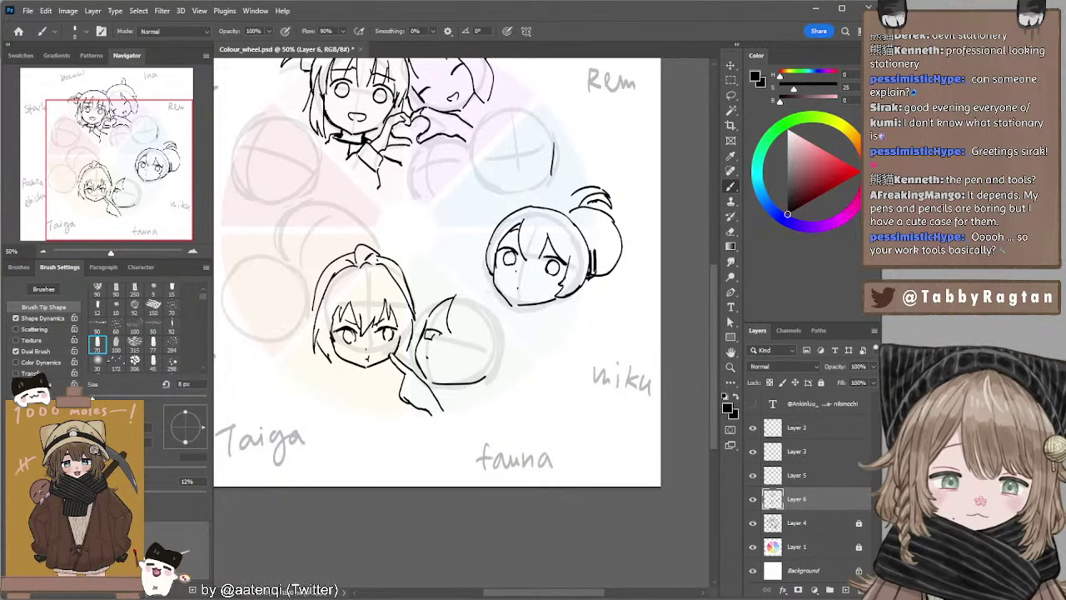
# Ink the upper lid of Fauna's right-hand eye and refine its lashes.
pyautogui.moveTo(462, 343)
pyautogui.mouseDown()
pyautogui.moveTo(482, 346)
pyautogui.moveTo(474, 358)
pyautogui.moveTo(471, 349)
pyautogui.mouseUp()
pyautogui.hotkey('ctrl', 'z')
pyautogui.hotkey('ctrl', 'z')
pyautogui.hotkey('ctrl', 'z')
pyautogui.hotkey('ctrl', 'z')
pyautogui.hotkey('ctrl', 'z')
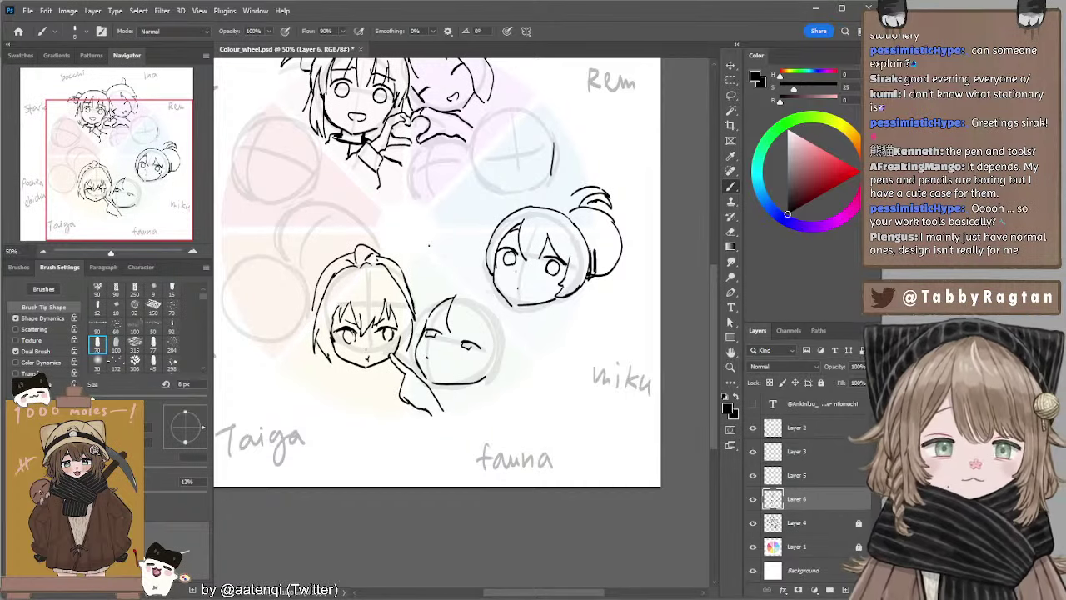
pyautogui.hotkey('ctrl', 'z')
pyautogui.moveTo(428, 333); pyautogui.dragTo(485, 355)
pyautogui.hotkey('ctrl', 'z')
pyautogui.hotkey('ctrl', 'z')
pyautogui.hotkey('ctrl', 'z')
pyautogui.hotkey('ctrl', 'z')
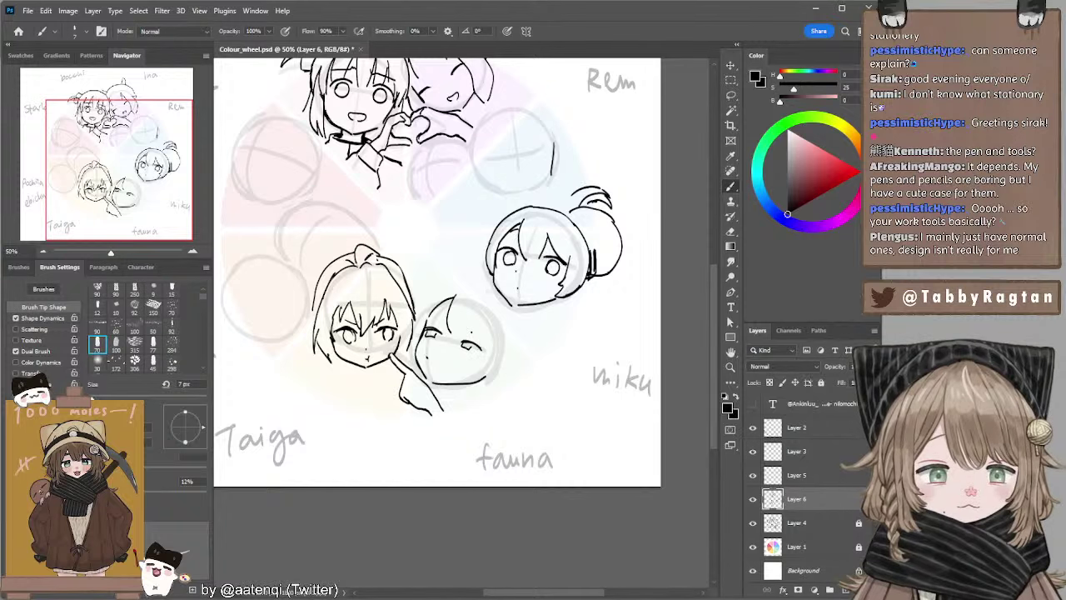
# Ink the right-hand strands of Fauna's bangs down to the eye with a 7 px brush, and set the brush size to 8 px.
pyautogui.moveTo(460, 323)
pyautogui.mouseDown()
pyautogui.moveTo(448, 335)
pyautogui.moveTo(479, 338)
pyautogui.mouseUp()
pyautogui.hotkey('ctrl', 'z')
pyautogui.hotkey('ctrl', 'z')
pyautogui.hotkey('ctrl', 'z')
pyautogui.moveTo(480, 347); pyautogui.dragTo(483, 358)
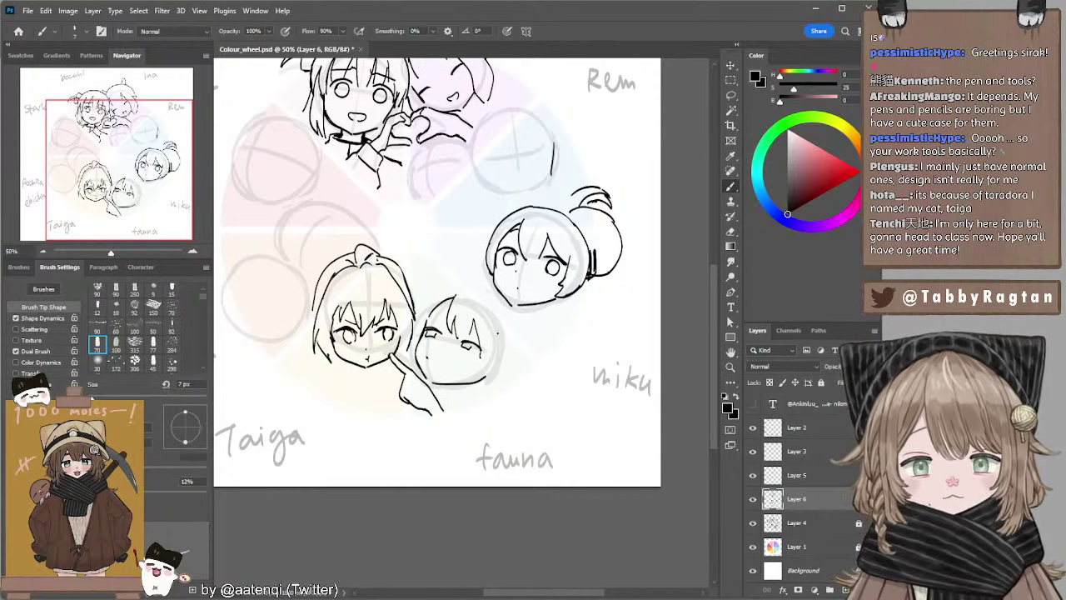
pyautogui.hotkey('ctrl', 'z')
pyautogui.press(']')
pyautogui.press(']')
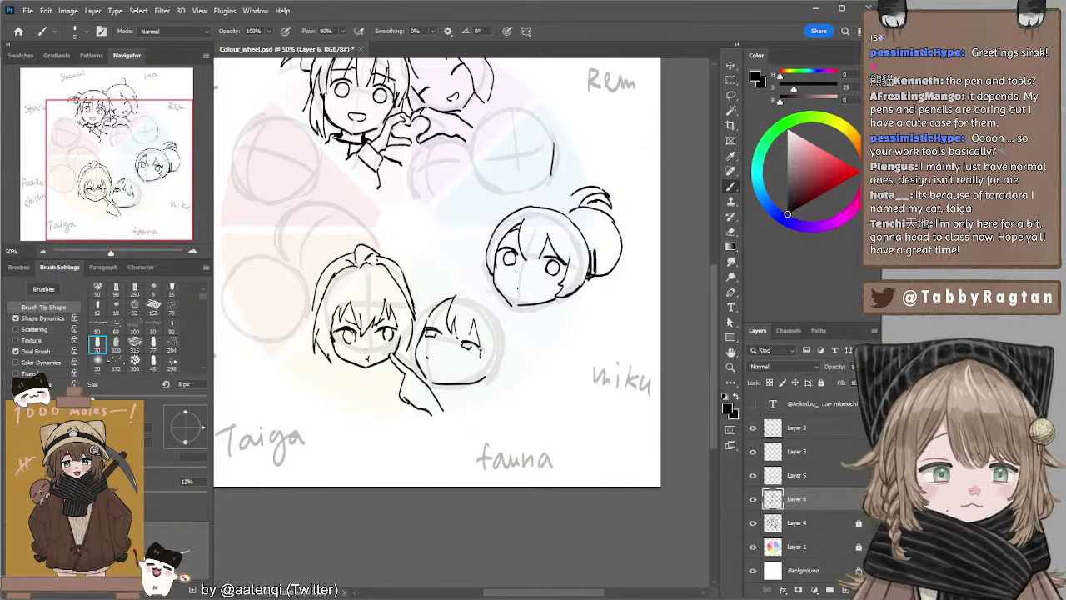
# Ink the short curve closing the right-hand side of Fauna's cheek below the eye with a 9 px brush.
pyautogui.moveTo(481, 340); pyautogui.dragTo(461, 374)
pyautogui.hotkey('ctrl', 'z')
pyautogui.hotkey('ctrl', 'z')
pyautogui.hotkey('ctrl', 'z')
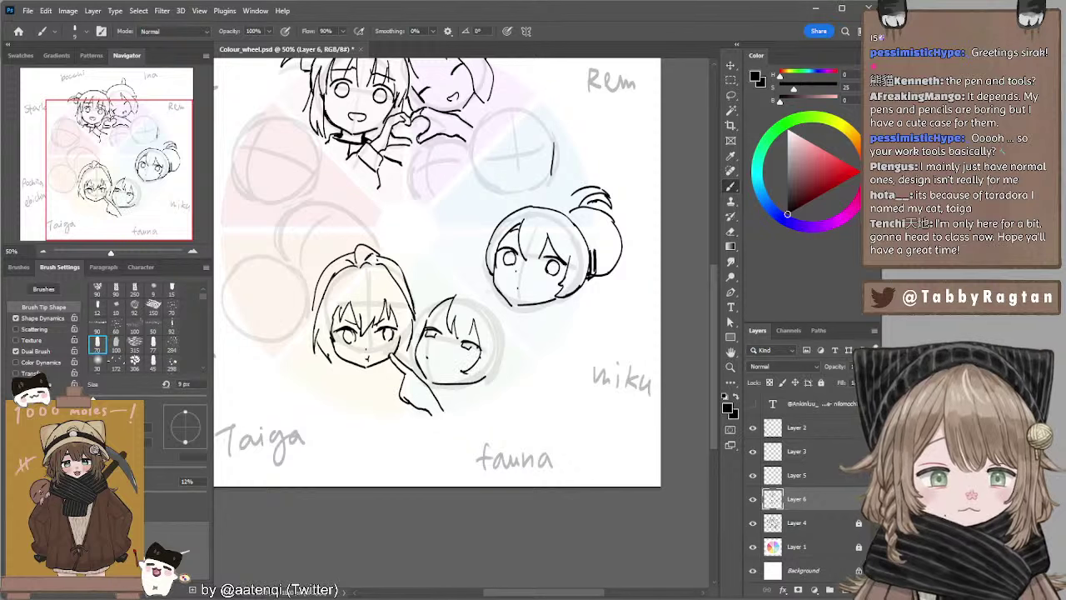
# Ink the outline of Fauna's hair over the crown and down the right-hand side of her head.
pyautogui.moveTo(445, 295)
pyautogui.mouseDown()
pyautogui.moveTo(488, 293)
pyautogui.moveTo(474, 305)
pyautogui.moveTo(482, 300)
pyautogui.moveTo(510, 340)
pyautogui.mouseUp()
pyautogui.hotkey('ctrl', 'z')
pyautogui.hotkey('ctrl', 'z')
pyautogui.moveTo(490, 293); pyautogui.dragTo(523, 357)
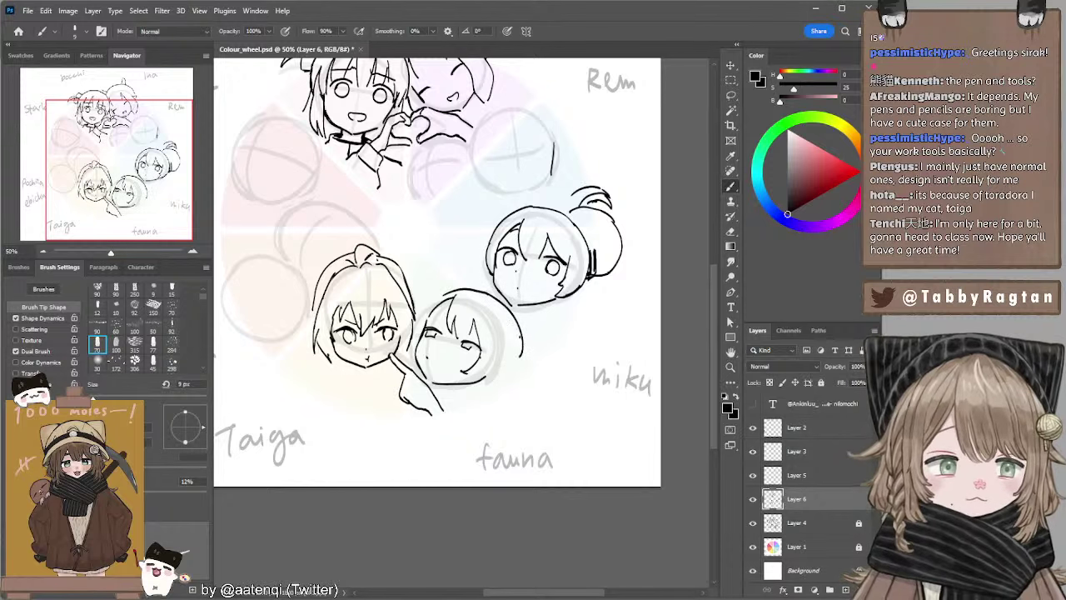
# Ink both sides of Rem's jaw over the blue sketch circle, curving the right-hand cheek line inward.
pyautogui.scroll(2, 521, 192)
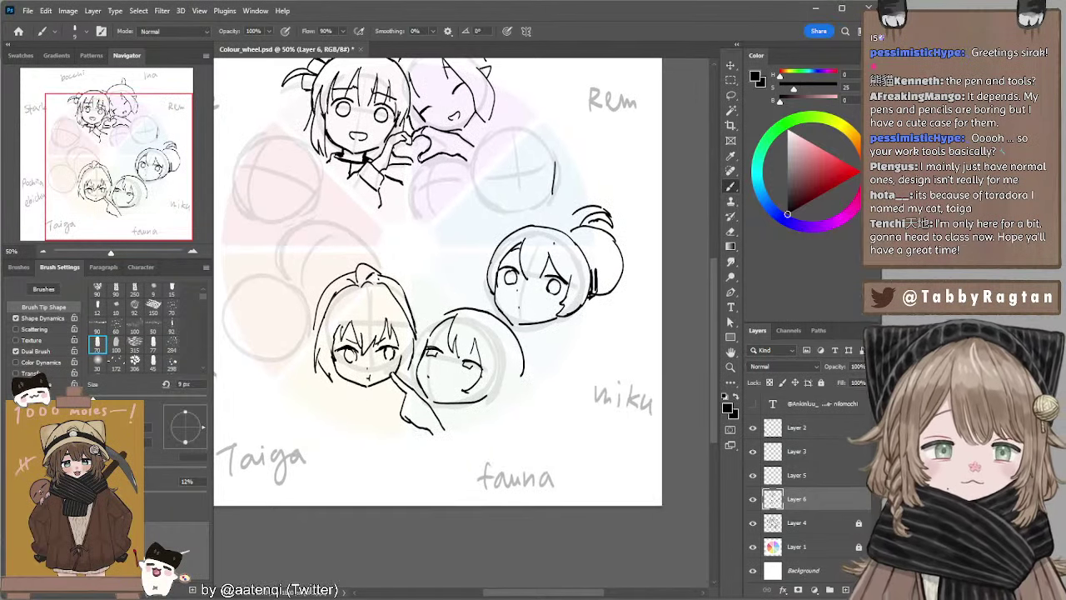
pyautogui.scroll(3, 500, 194)
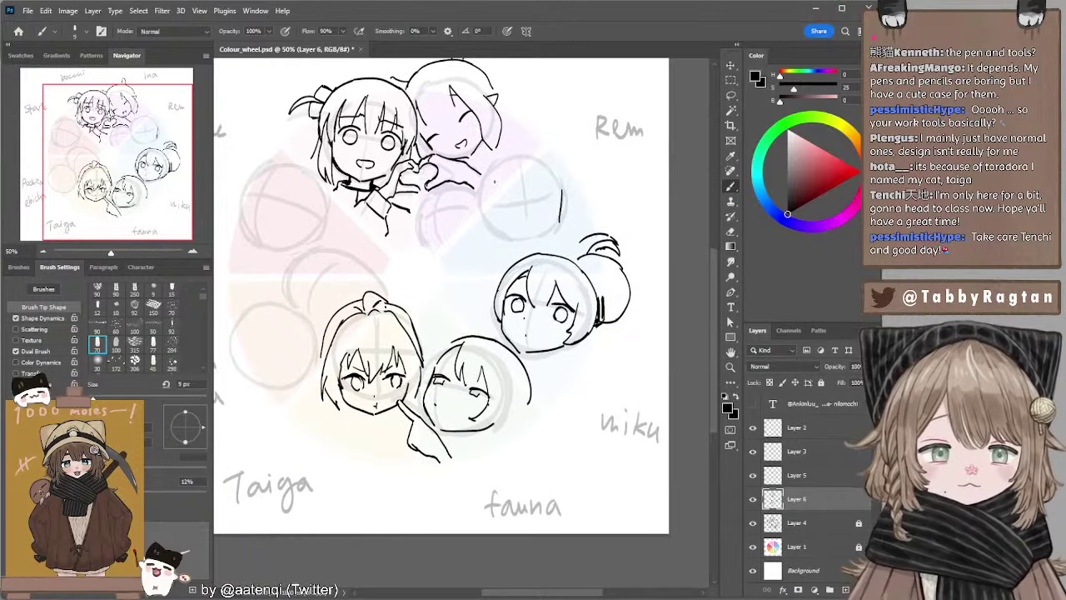
pyautogui.scroll(2, 558, 194)
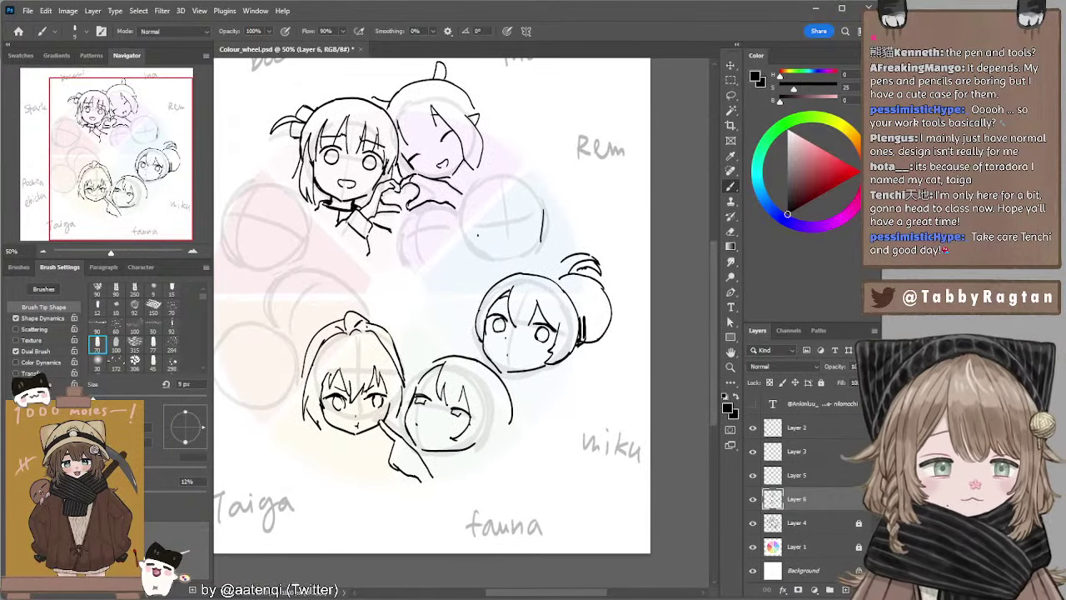
pyautogui.moveTo(468, 237)
pyautogui.mouseDown()
pyautogui.moveTo(488, 261)
pyautogui.moveTo(479, 258)
pyautogui.mouseUp()
pyautogui.hotkey('ctrl', 'z')
pyautogui.hotkey('ctrl', 'z')
pyautogui.press('e')
pyautogui.moveTo(541, 242)
pyautogui.mouseDown()
pyautogui.moveTo(540, 224)
pyautogui.moveTo(543, 260)
pyautogui.mouseUp()
pyautogui.press('b')
pyautogui.press('b')
pyautogui.hotkey('ctrl', 'z')
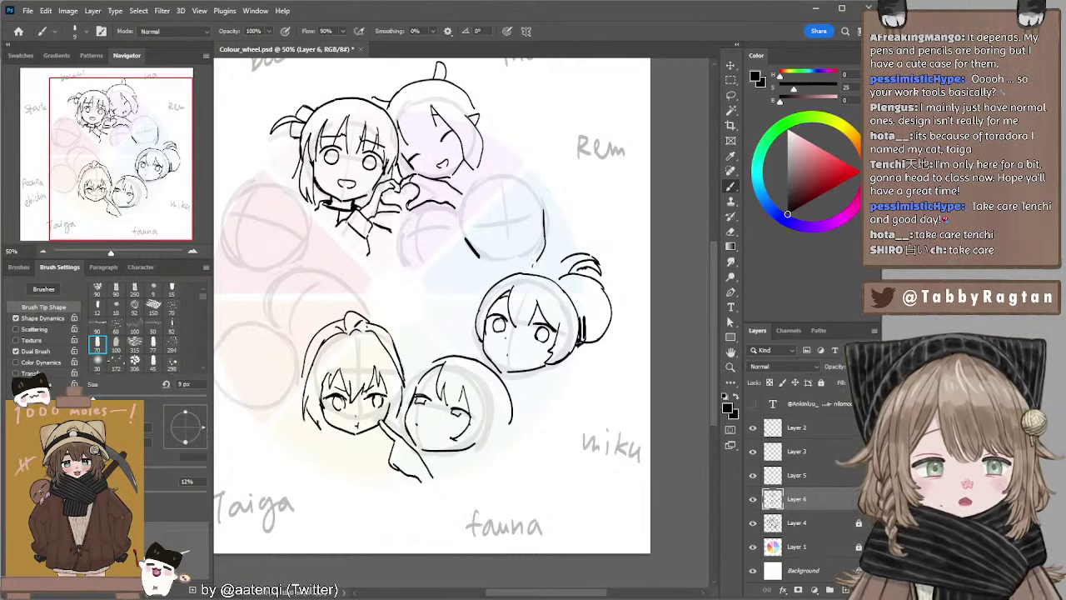
# Extend the left-hand jaw line of Rem's face down to the chin.
pyautogui.moveTo(478, 256); pyautogui.dragTo(503, 269)
pyautogui.hotkey('ctrl', 'z')
pyautogui.hotkey('ctrl', 'z')
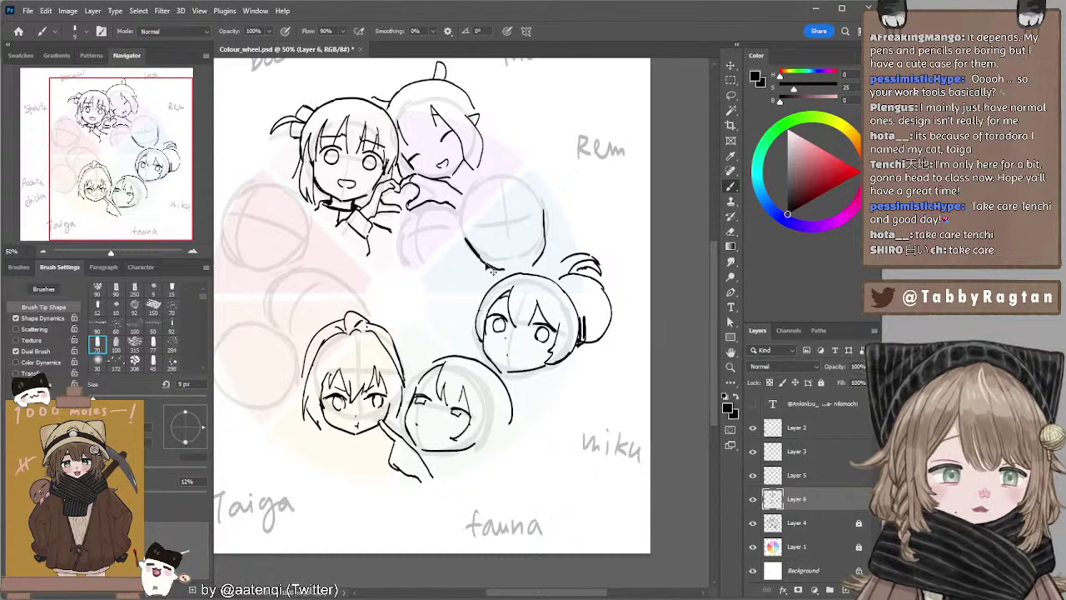
pyautogui.press('e')
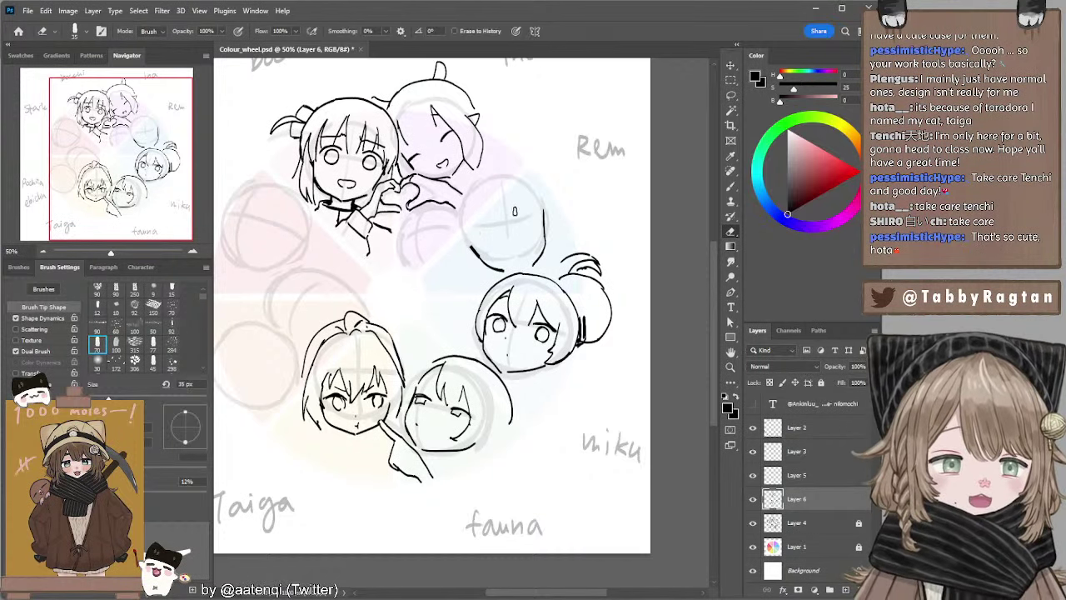
pyautogui.press('b')
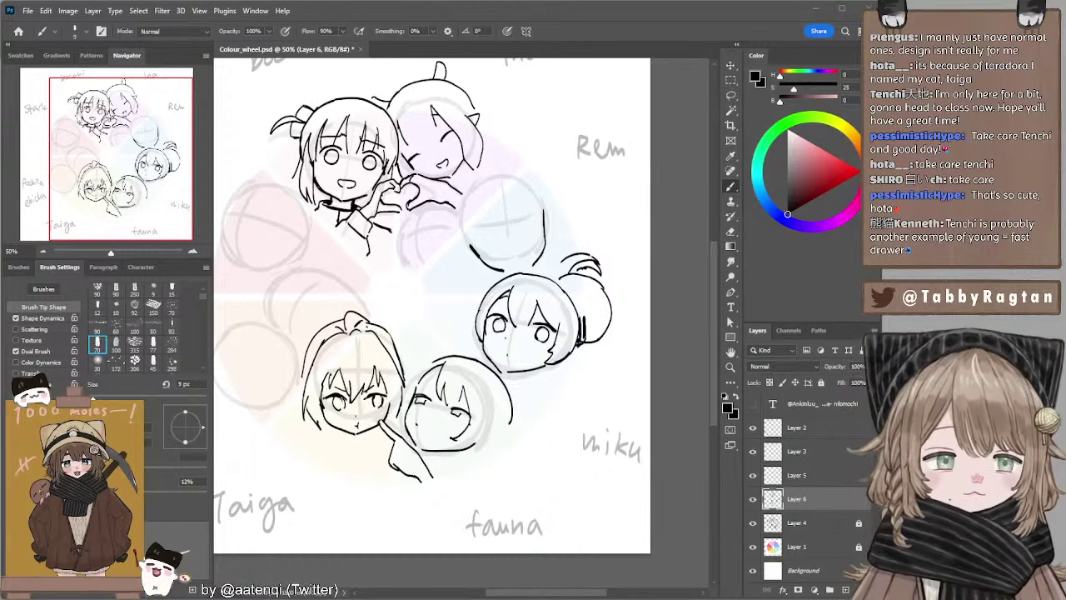
pyautogui.scroll(3, 522, 117)
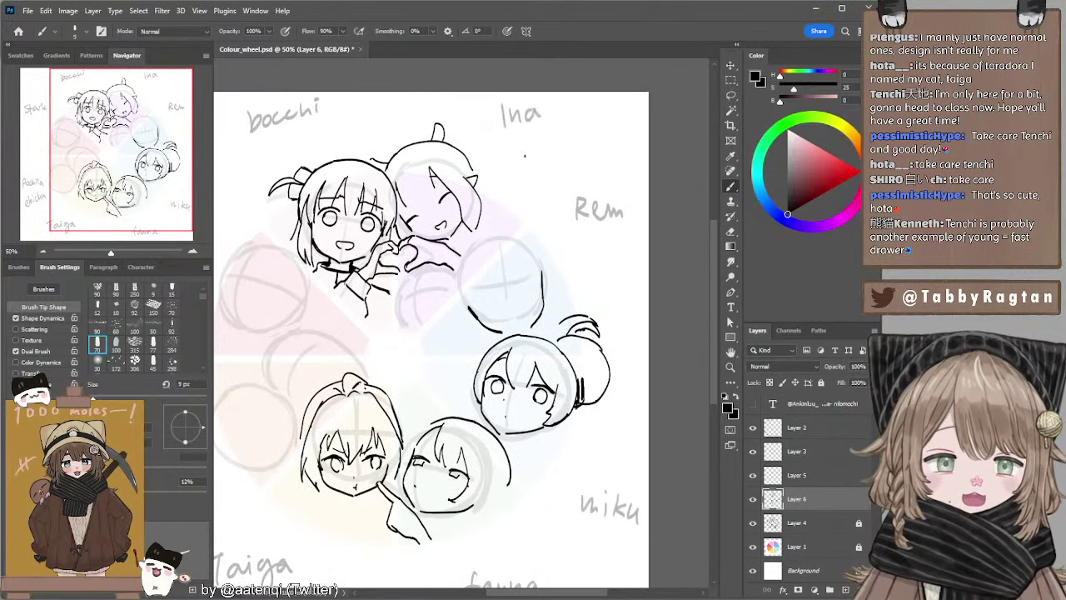
pyautogui.moveTo(523, 169); pyautogui.dragTo(648, 166)
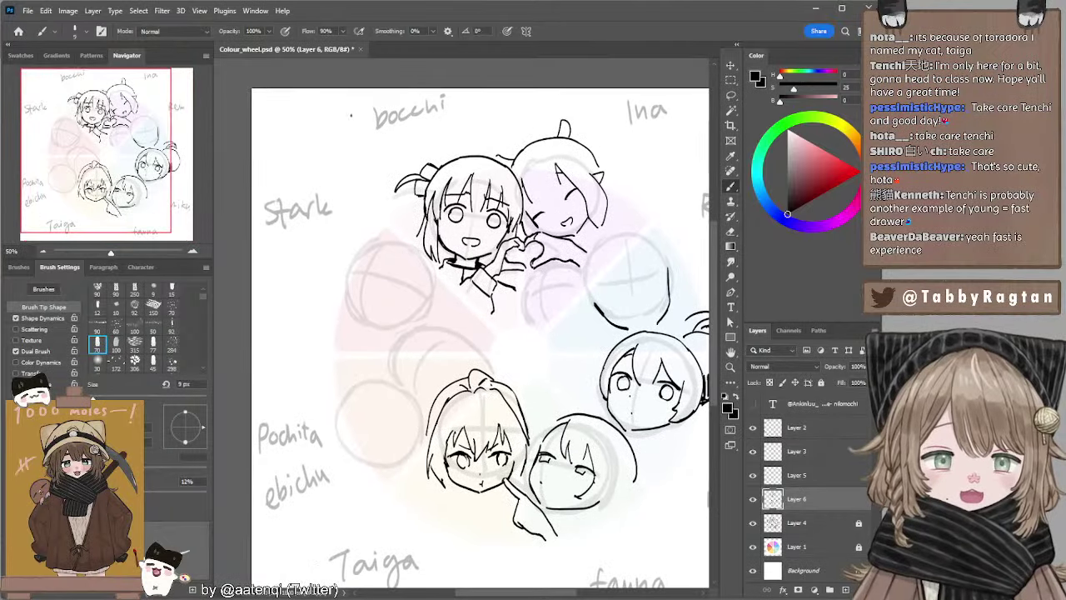
pyautogui.moveTo(281, 130); pyautogui.dragTo(267, 118)
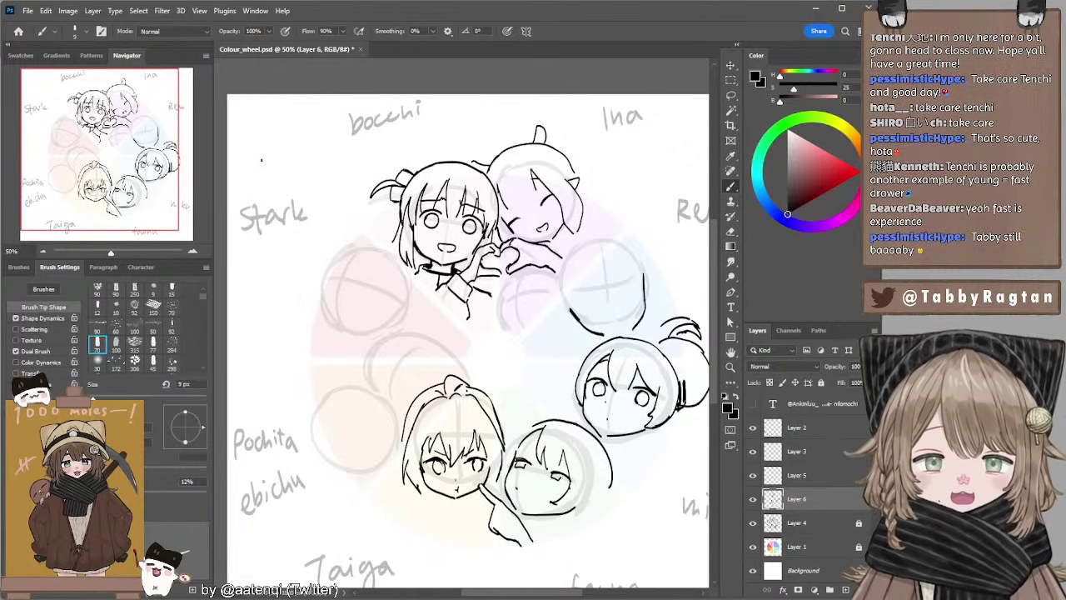
pyautogui.moveTo(282, 164)
pyautogui.mouseDown()
pyautogui.moveTo(280, 131)
pyautogui.moveTo(290, 148)
pyautogui.moveTo(279, 131)
pyautogui.moveTo(262, 141)
pyautogui.mouseUp()
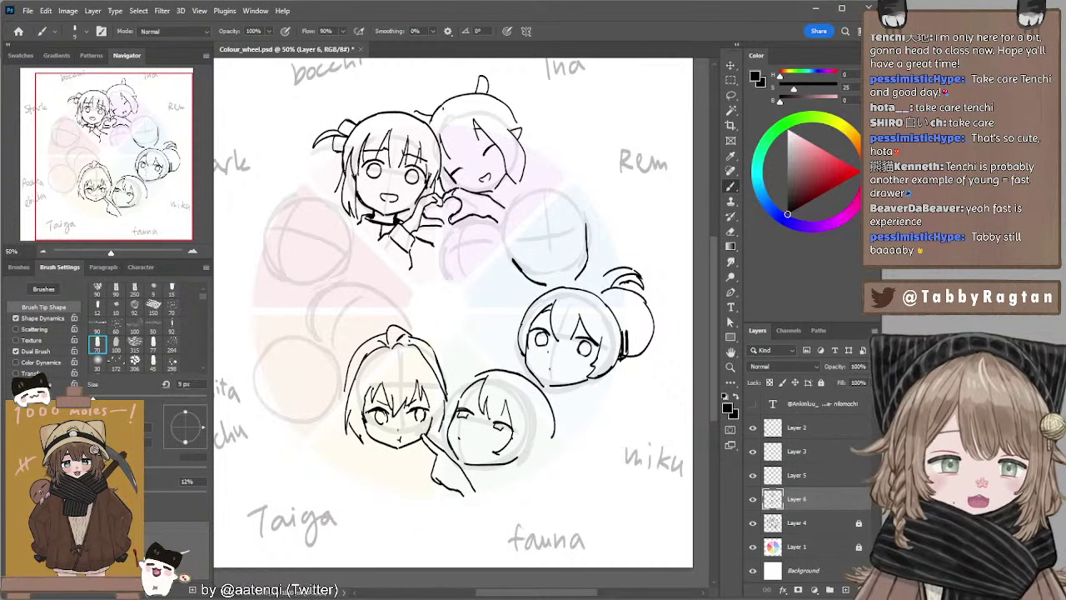
# Ink the upper-left outline of Rem's hair around the sketch circle at 66.67% zoom.
pyautogui.moveTo(473, 135)
pyautogui.mouseDown()
pyautogui.moveTo(439, 118)
pyautogui.moveTo(447, 136)
pyautogui.mouseUp()
pyautogui.click(192, 252)
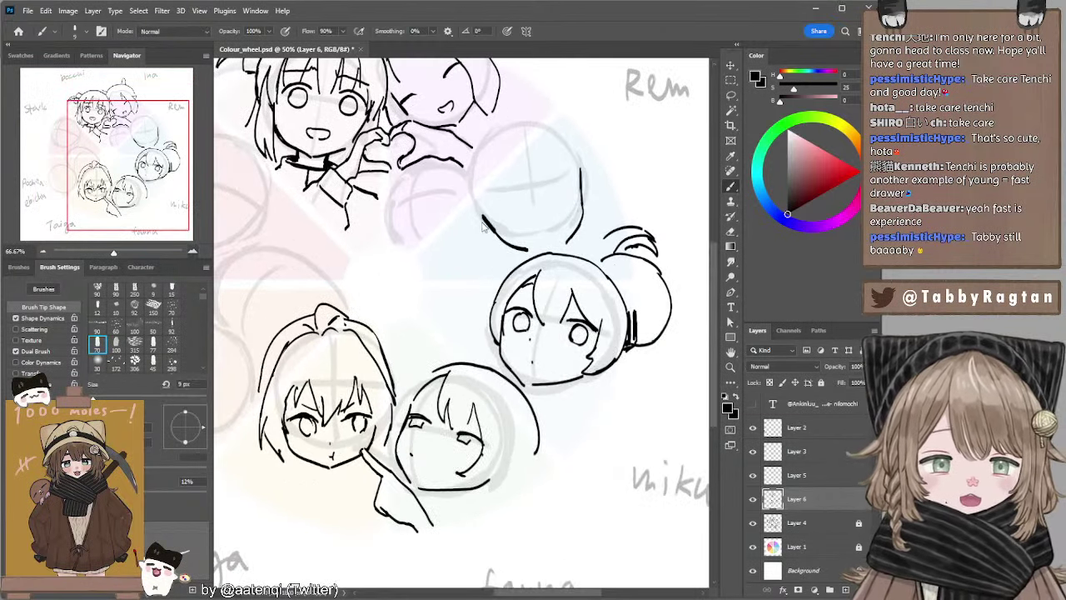
pyautogui.press('e')
pyautogui.moveTo(459, 206); pyautogui.dragTo(447, 206)
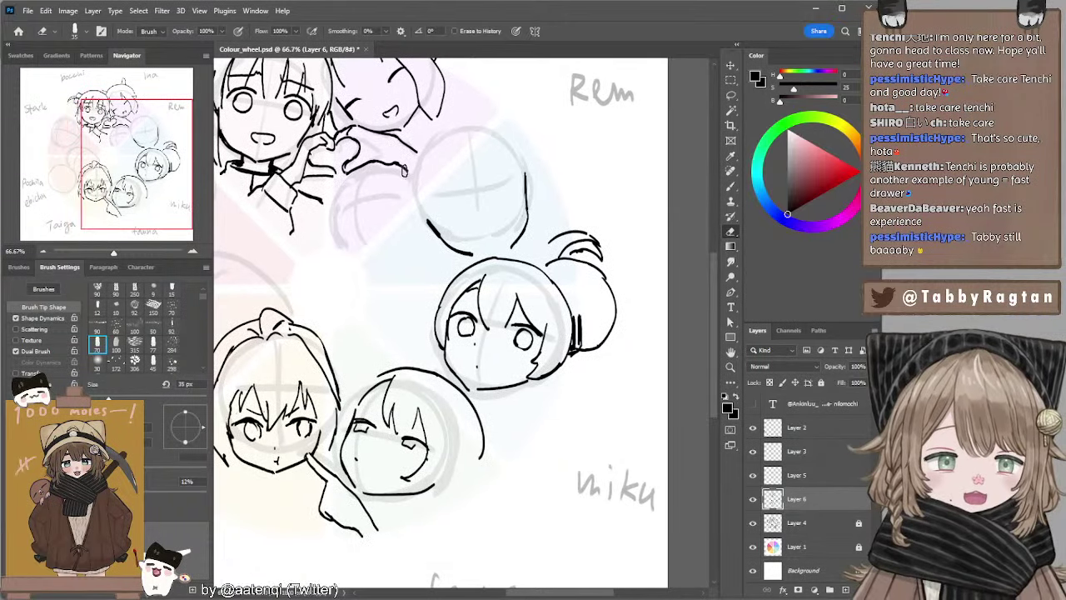
pyautogui.press('b')
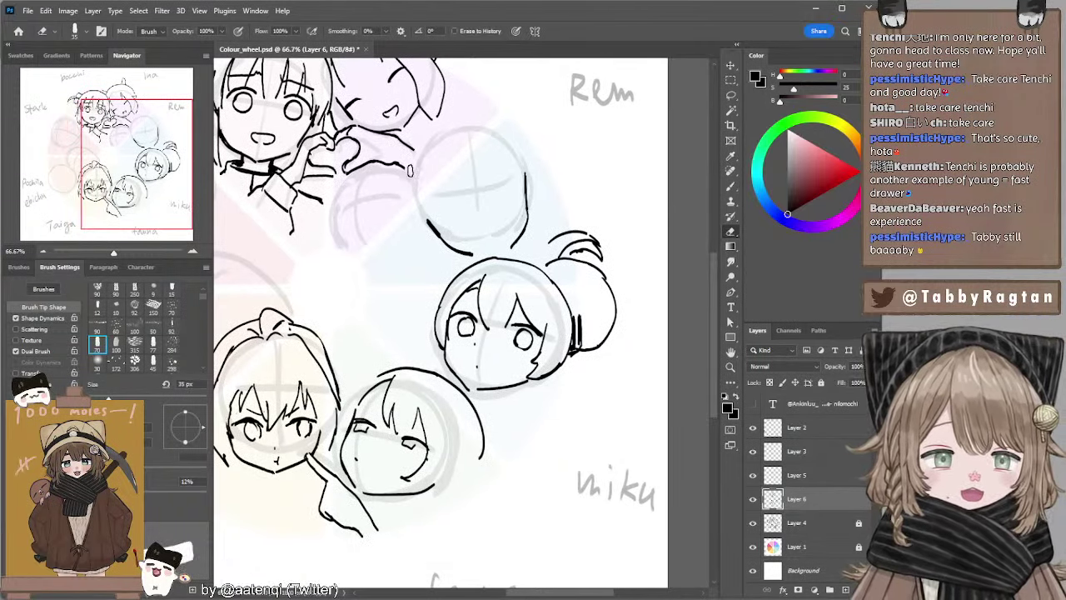
pyautogui.moveTo(454, 123); pyautogui.dragTo(414, 152)
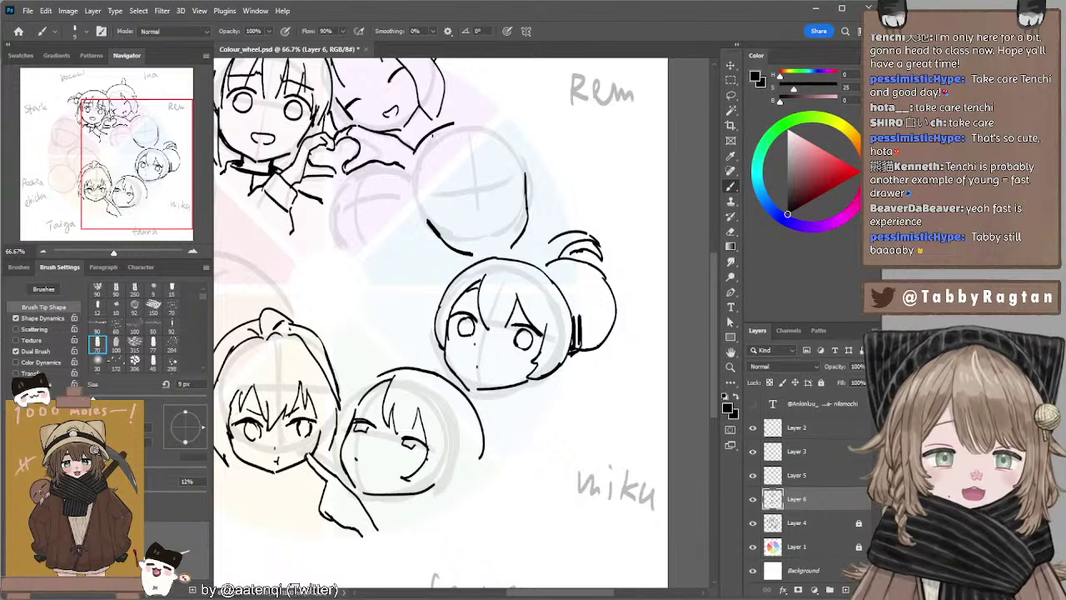
pyautogui.hotkey('ctrl', 'z')
pyautogui.moveTo(453, 117)
pyautogui.mouseDown()
pyautogui.moveTo(416, 149)
pyautogui.moveTo(403, 207)
pyautogui.mouseUp()
pyautogui.hotkey('ctrl', 'z')
pyautogui.moveTo(421, 142); pyautogui.dragTo(410, 210)
pyautogui.hotkey('ctrl', 'z')
pyautogui.moveTo(419, 140); pyautogui.dragTo(412, 208)
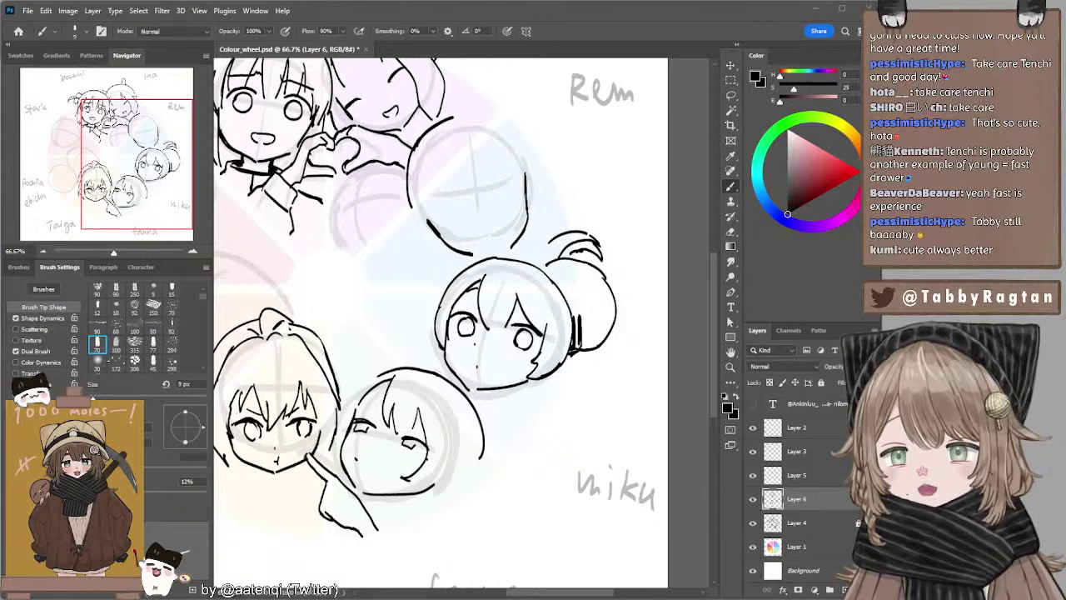
# Erase the left-hand side of Rem's hair outline and re-ink it slightly farther out from the face.
pyautogui.press('e')
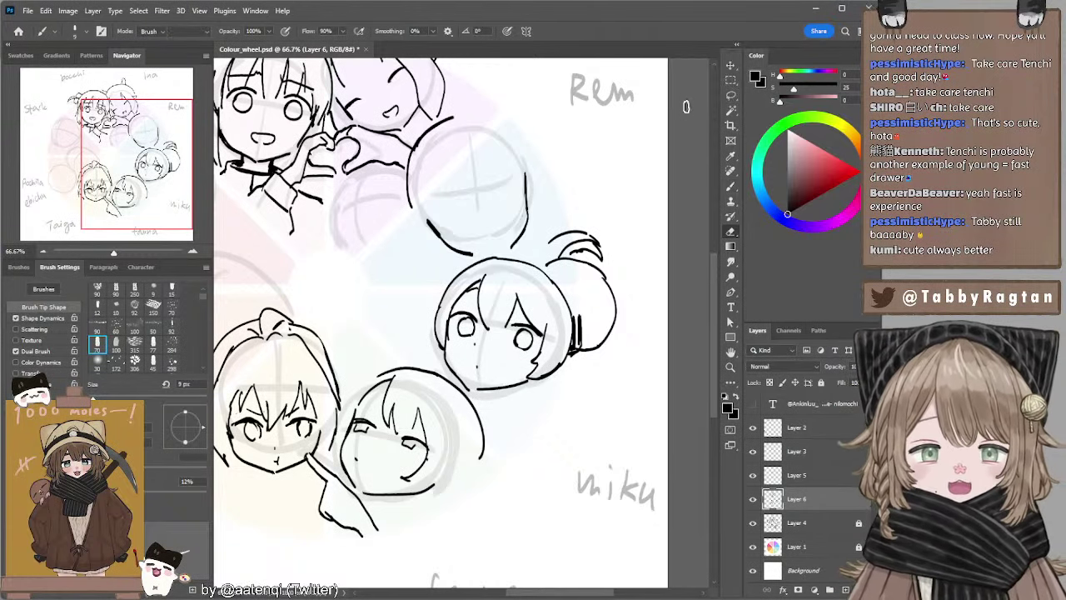
pyautogui.moveTo(422, 138); pyautogui.dragTo(409, 197)
pyautogui.press('b')
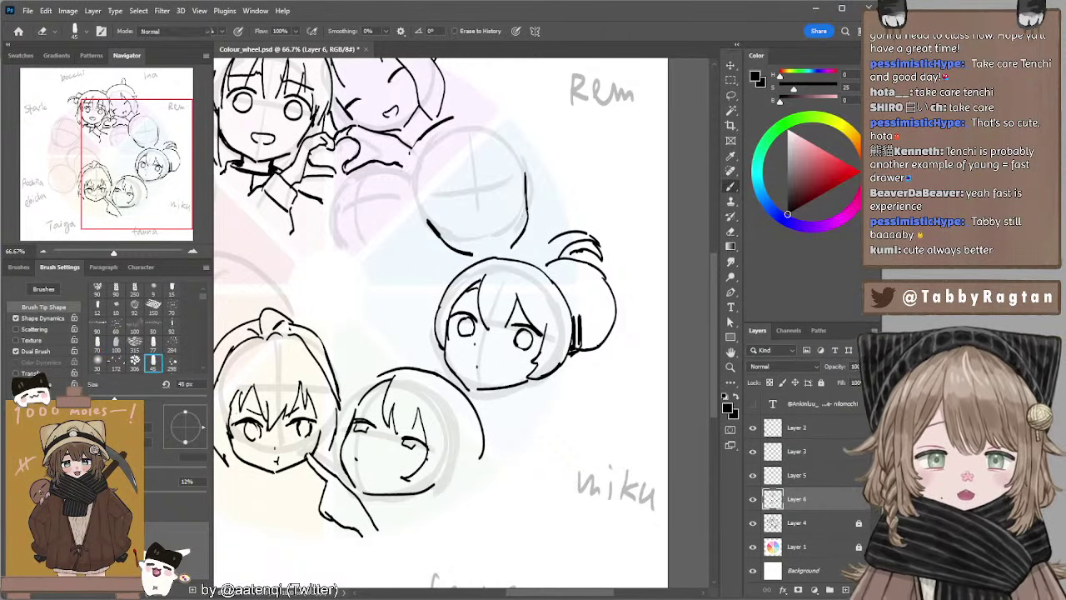
pyautogui.moveTo(411, 143); pyautogui.dragTo(405, 221)
pyautogui.hotkey('ctrl', 'z')
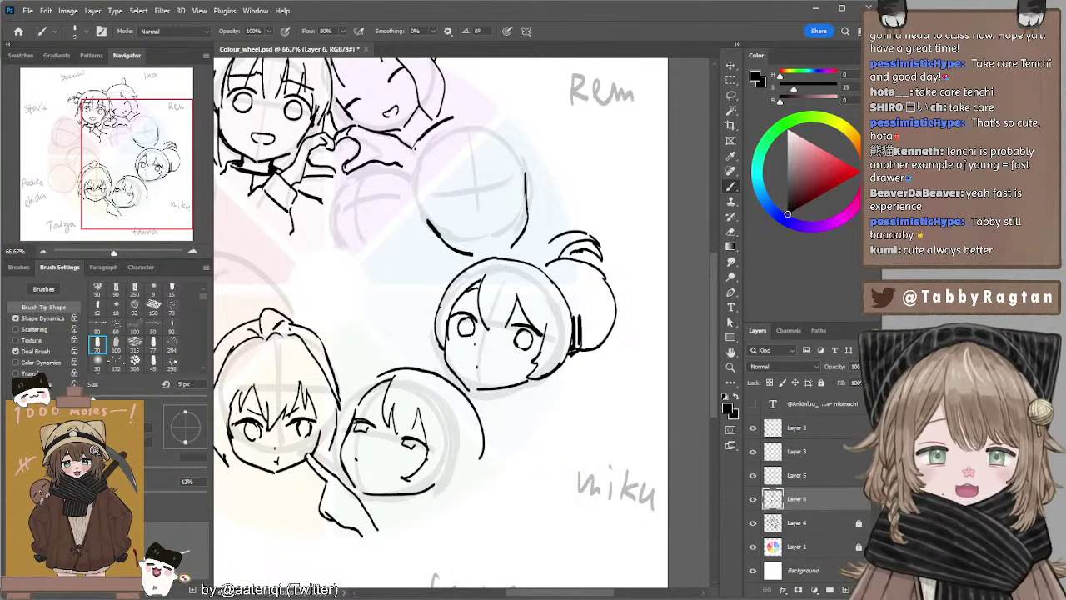
pyautogui.moveTo(412, 141); pyautogui.dragTo(408, 229)
pyautogui.hotkey('ctrl', 'z')
pyautogui.moveTo(412, 141); pyautogui.dragTo(406, 217)
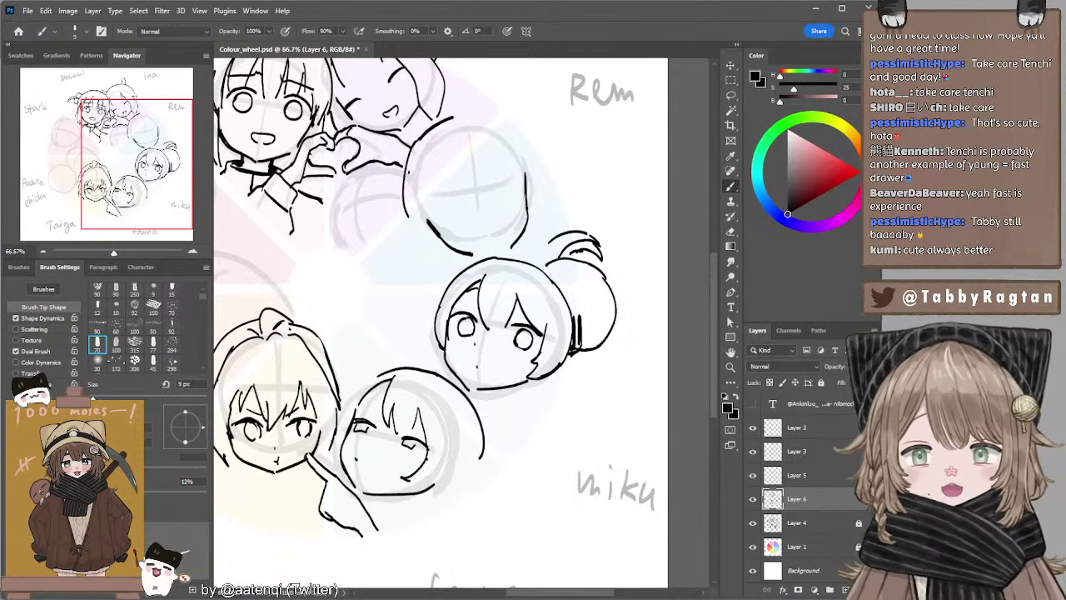
pyautogui.hotkey('ctrl', 'z')
pyautogui.moveTo(412, 143); pyautogui.dragTo(406, 212)
pyautogui.hotkey('ctrl', 'z')
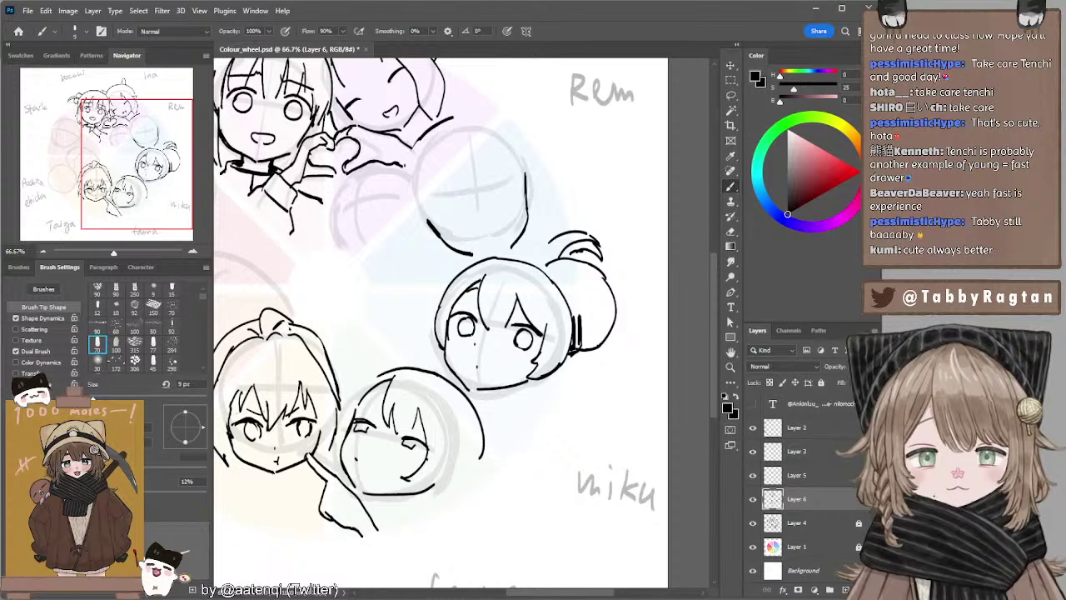
pyautogui.moveTo(412, 145)
pyautogui.mouseDown()
pyautogui.moveTo(405, 211)
pyautogui.moveTo(404, 177)
pyautogui.moveTo(403, 199)
pyautogui.mouseUp()
pyautogui.hotkey('ctrl', 'z')
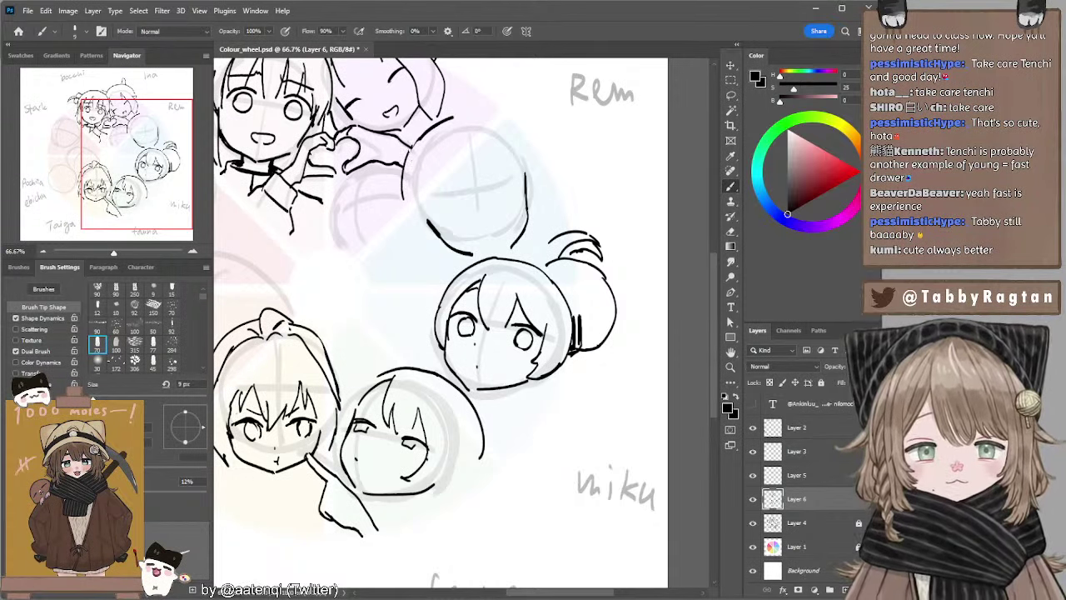
# Ink the top of Rem's hair and continue the outline down the right-hand side of the head.
pyautogui.moveTo(454, 116)
pyautogui.mouseDown()
pyautogui.moveTo(511, 125)
pyautogui.moveTo(462, 128)
pyautogui.moveTo(511, 125)
pyautogui.moveTo(544, 197)
pyautogui.mouseUp()
pyautogui.hotkey('ctrl', 'z')
pyautogui.hotkey('ctrl', 'z')
pyautogui.hotkey('ctrl', 'z')
pyautogui.hotkey('ctrl', 'z')
pyautogui.moveTo(508, 124); pyautogui.dragTo(542, 218)
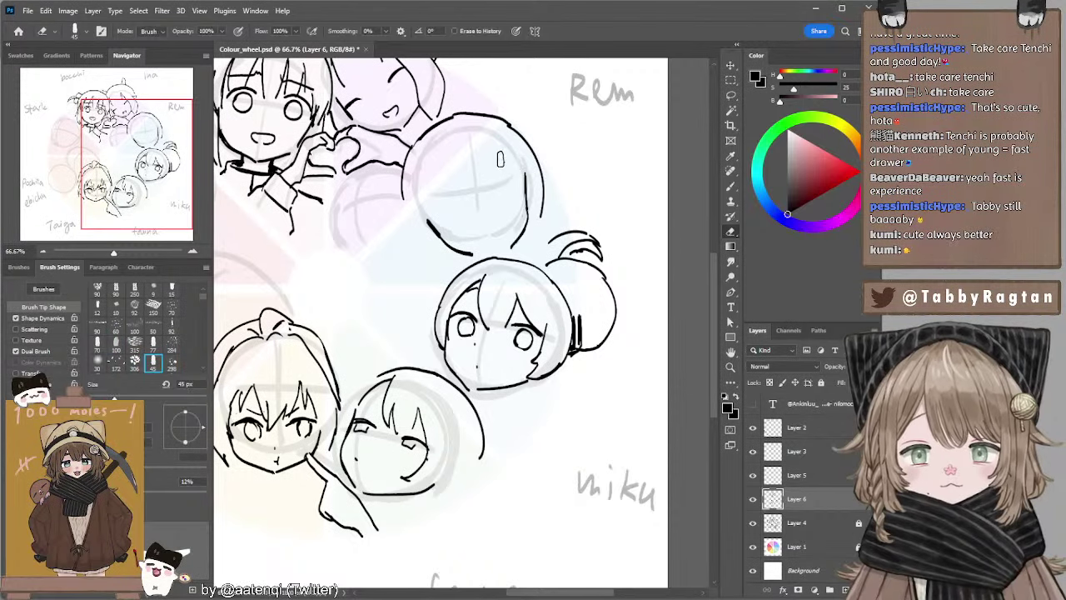
# Ink a vertical strand of bangs on the right-hand half of Rem's forehead.
pyautogui.moveTo(483, 150); pyautogui.dragTo(500, 197)
pyautogui.hotkey('ctrl', 'z')
pyautogui.hotkey('ctrl', 'z')
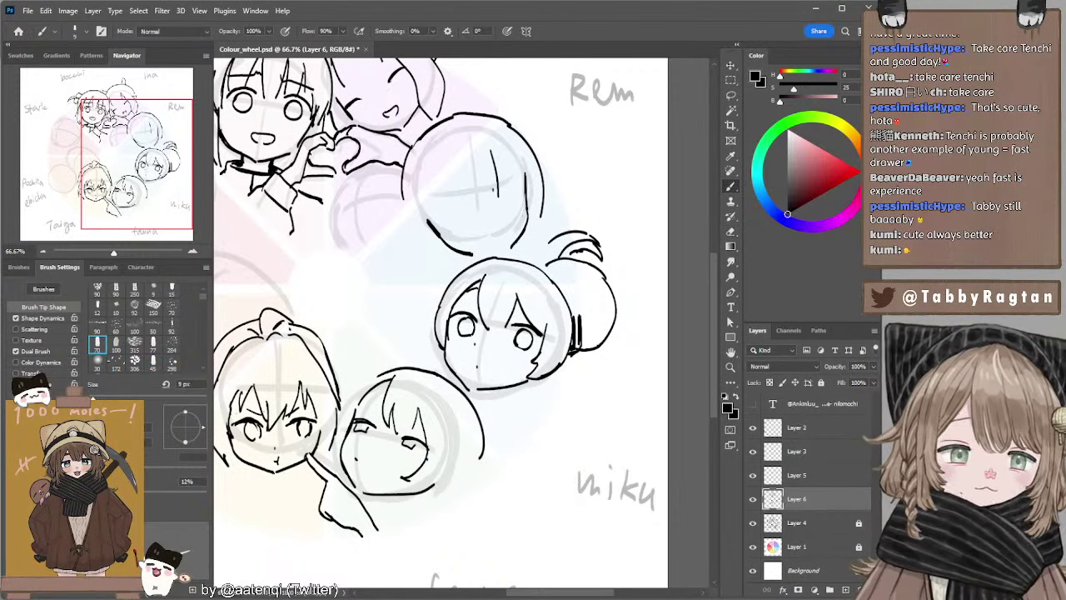
pyautogui.hotkey('ctrl', 'z')
pyautogui.moveTo(506, 202); pyautogui.dragTo(522, 202)
pyautogui.hotkey('ctrl', 'z')
# Ink the hair edge along the right-hand side of Rem's face, retrying the inner strand beside the cheek.
pyautogui.moveTo(491, 150); pyautogui.dragTo(529, 215)
pyautogui.hotkey('ctrl', 'z')
pyautogui.hotkey('ctrl', 'z')
pyautogui.hotkey('ctrl', 'z')
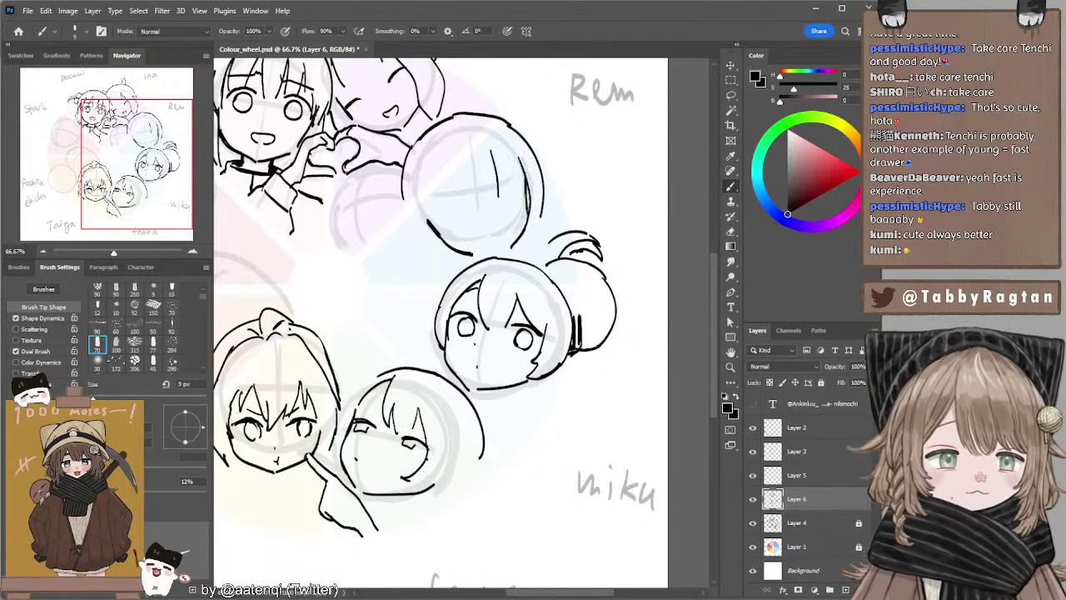
pyautogui.hotkey('ctrl', 'z')
pyautogui.moveTo(523, 152); pyautogui.dragTo(529, 240)
pyautogui.hotkey('ctrl', 'z')
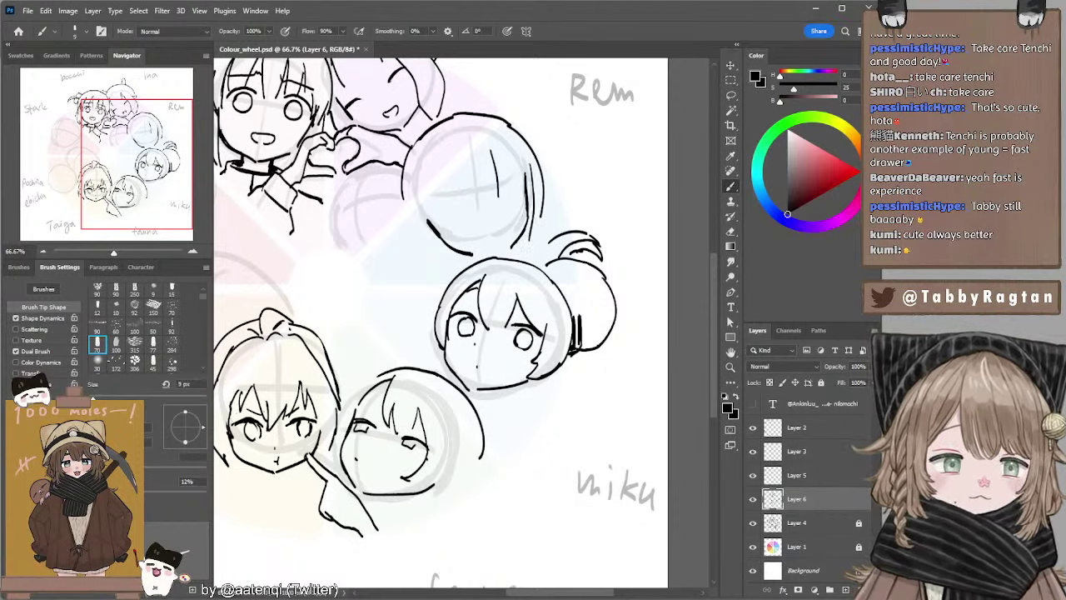
pyautogui.hotkey('ctrl', 'z')
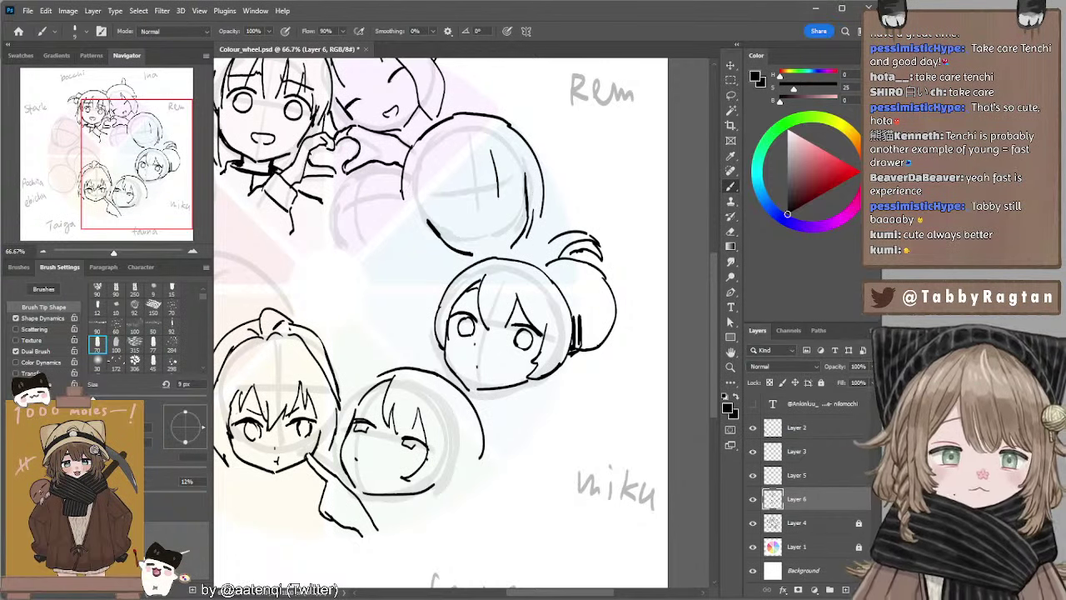
# Extend the left-hand outline of Rem's hair down to meet the jaw line.
pyautogui.moveTo(403, 194); pyautogui.dragTo(425, 251)
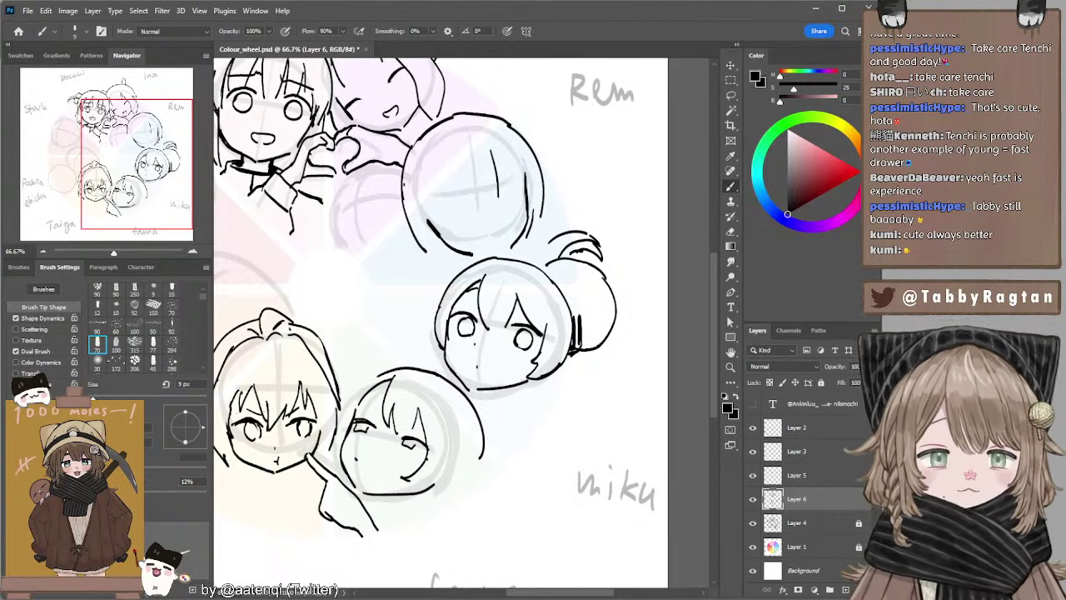
pyautogui.hotkey('ctrl', 'z')
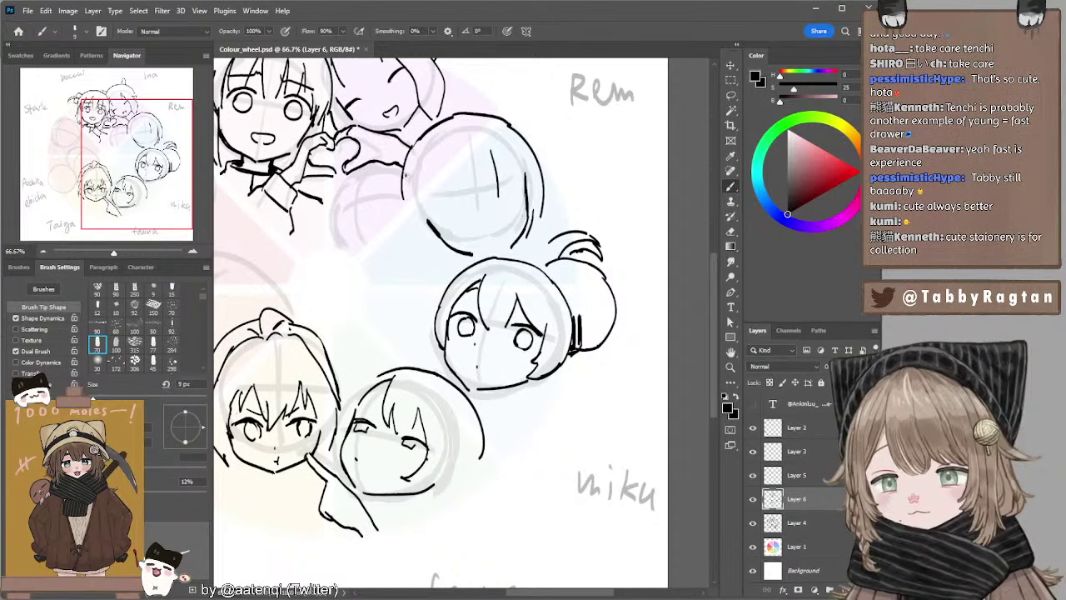
pyautogui.moveTo(425, 215); pyautogui.dragTo(445, 242)
pyautogui.moveTo(404, 180)
pyautogui.mouseDown()
pyautogui.moveTo(411, 231)
pyautogui.moveTo(434, 265)
pyautogui.mouseUp()
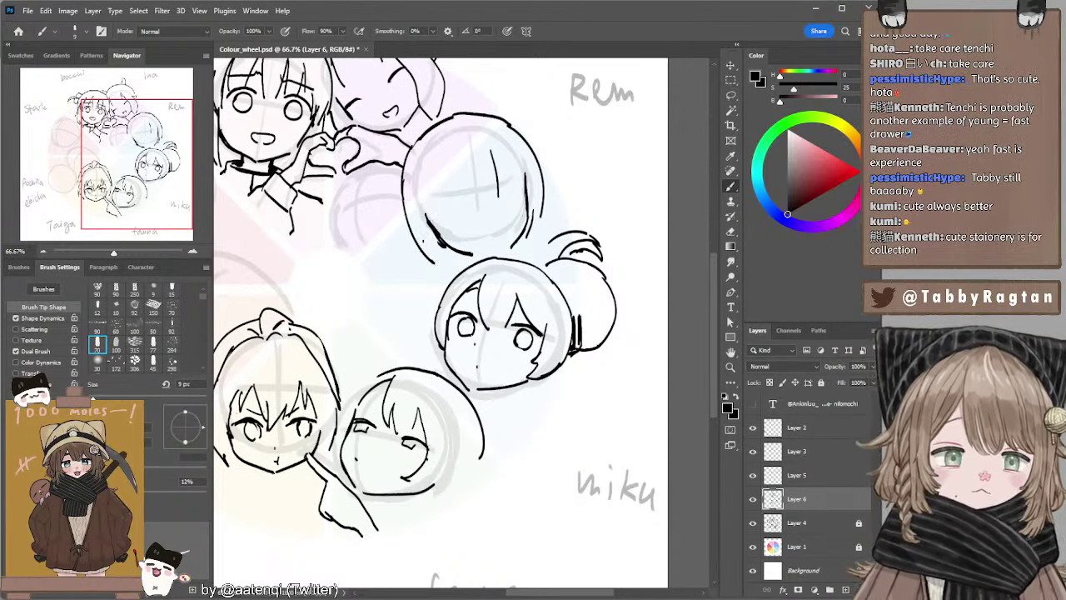
pyautogui.hotkey('ctrl', 'z')
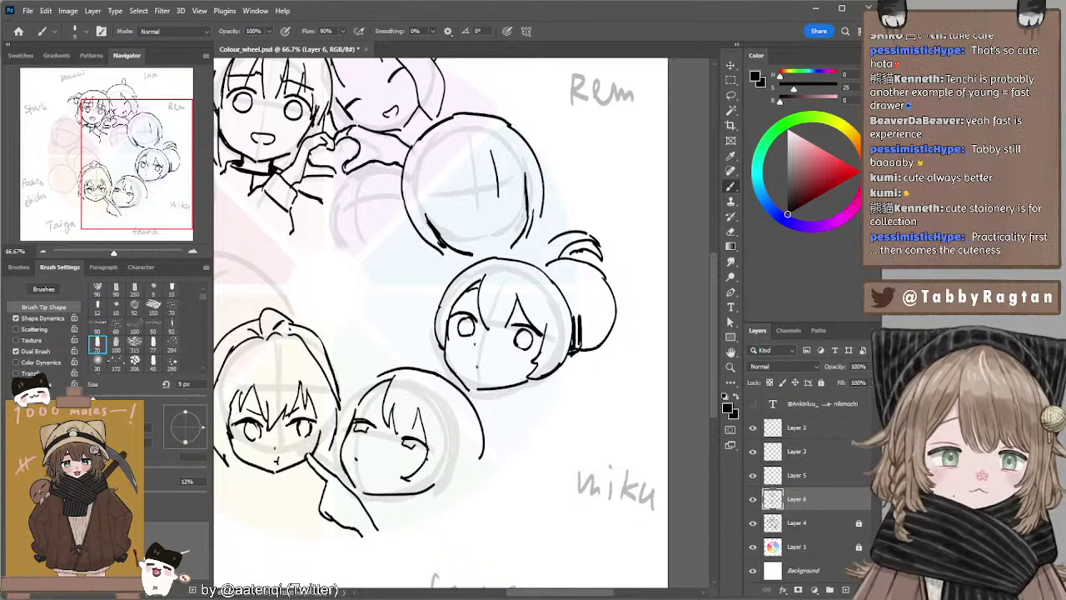
pyautogui.hotkey('ctrl', 'z')
pyautogui.moveTo(403, 198); pyautogui.dragTo(430, 247)
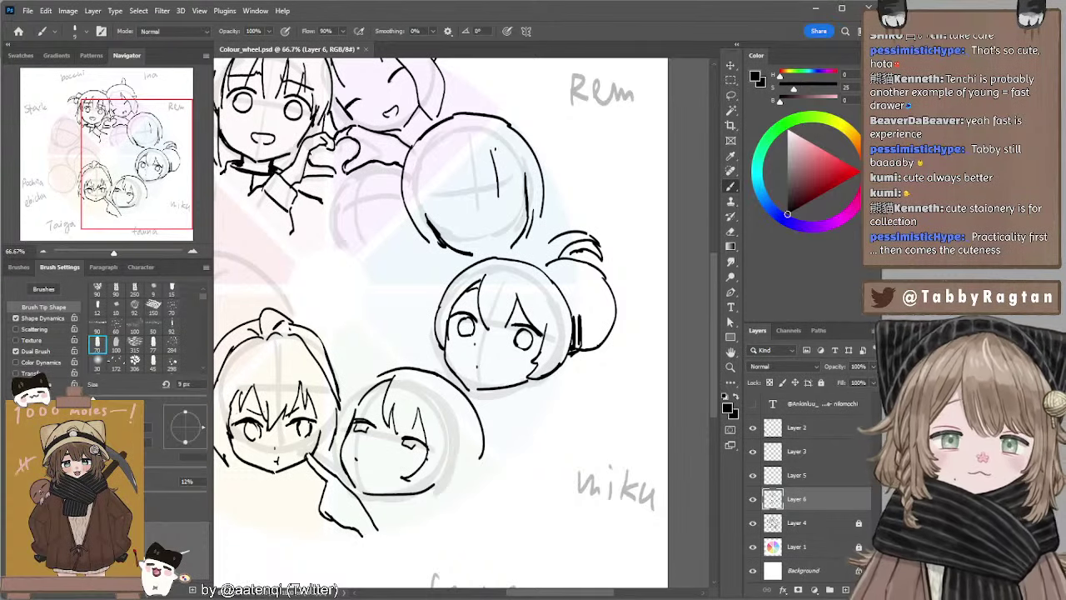
# Ink the slanted bangs edge on the right-hand half of Rem's face and the eyelid below it, reducing the brush to 7 px.
pyautogui.moveTo(491, 150); pyautogui.dragTo(520, 179)
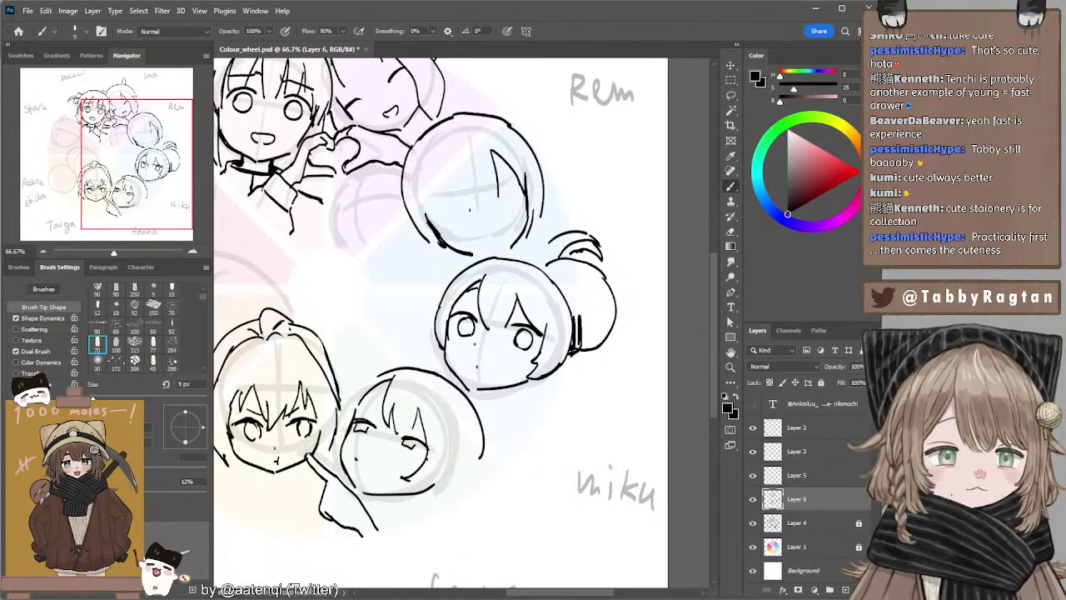
pyautogui.moveTo(501, 193); pyautogui.dragTo(504, 203)
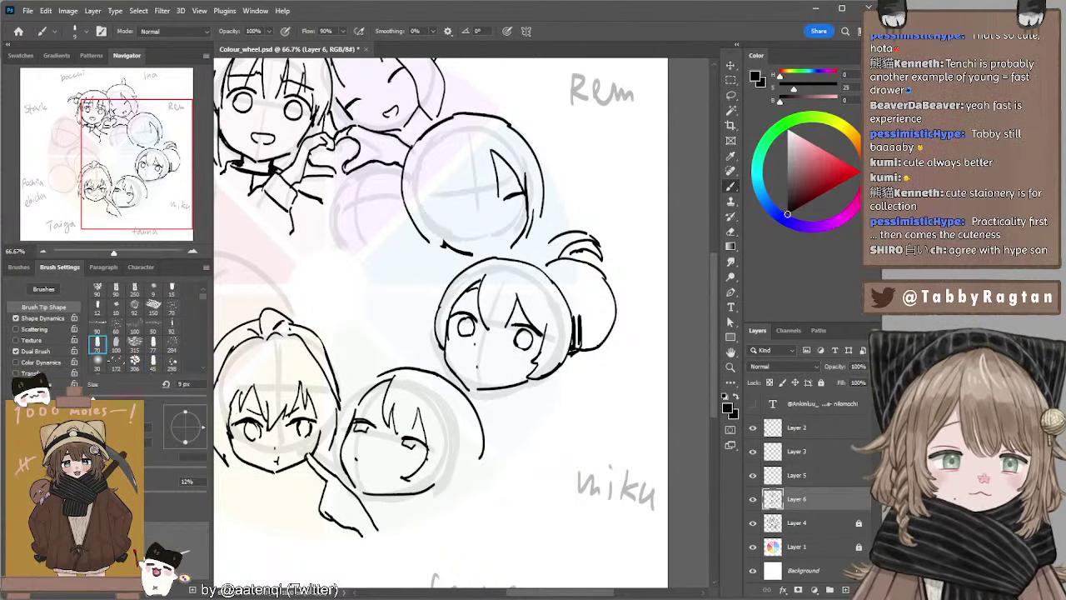
pyautogui.press('[')
pyautogui.press('[')
pyautogui.moveTo(501, 197); pyautogui.dragTo(520, 190)
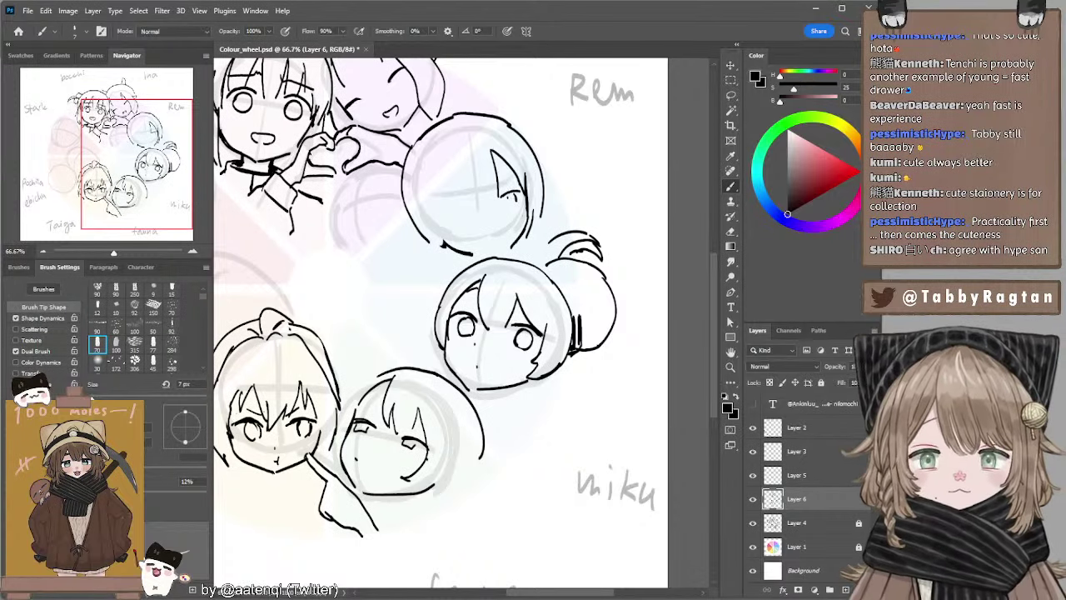
# Retry the outline of Rem's visible eye below the eyelid line.
pyautogui.moveTo(509, 196)
pyautogui.mouseDown()
pyautogui.moveTo(516, 205)
pyautogui.moveTo(521, 195)
pyautogui.mouseUp()
pyautogui.hotkey('ctrl', 'z')
pyautogui.hotkey('ctrl', 'z')
pyautogui.hotkey('ctrl', 'z')
pyautogui.hotkey('ctrl', 'z')
pyautogui.hotkey('ctrl', 'z')
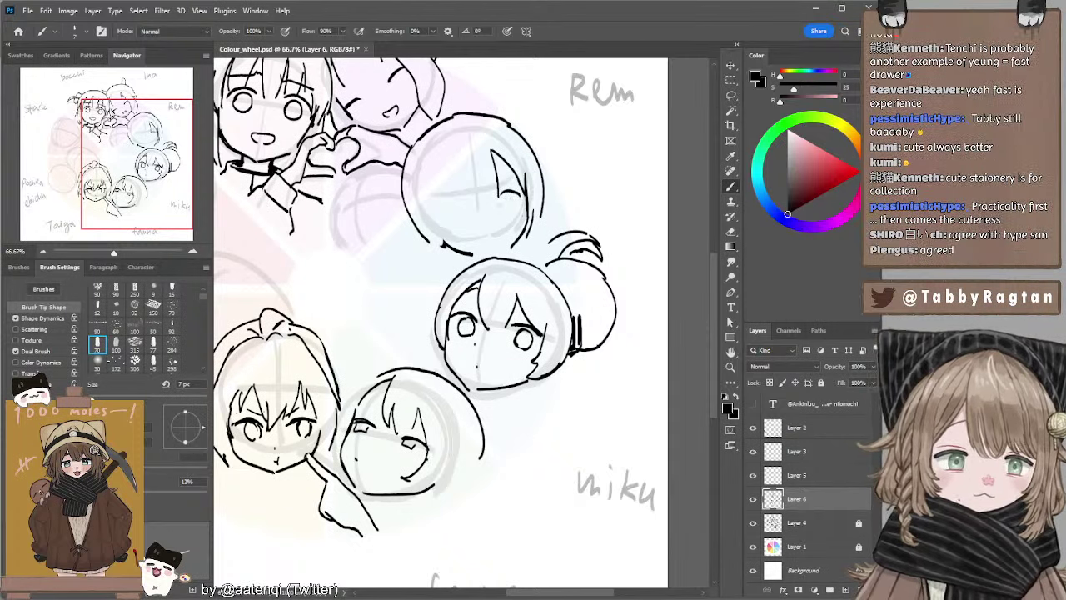
pyautogui.click(48, 250)
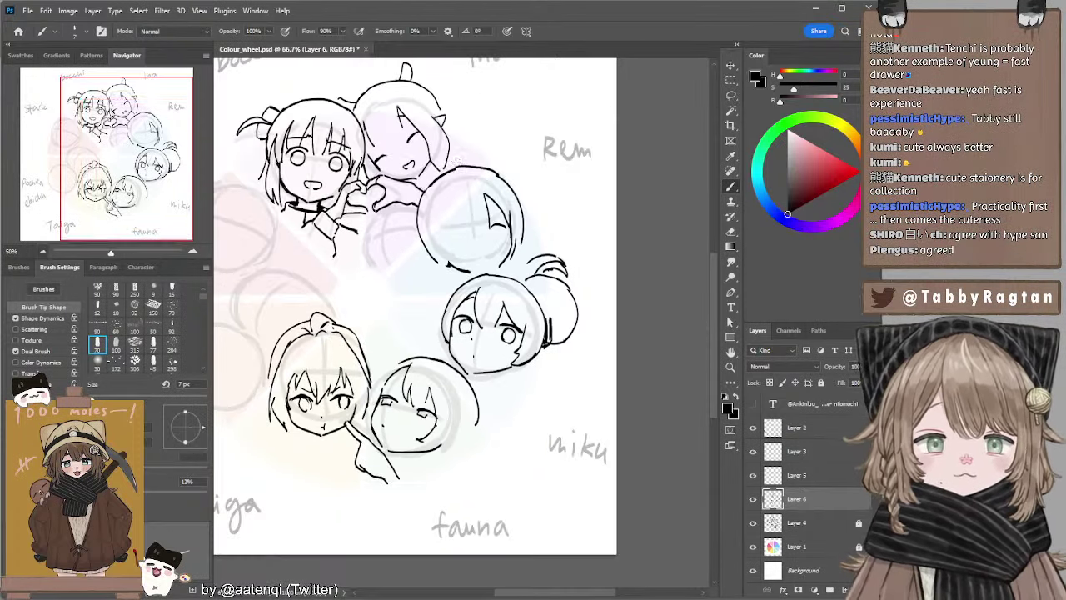
# Retry the lower edge of Rem's bangs, then erase that slanted line and clean up around the strand above the eye.
pyautogui.moveTo(482, 170); pyautogui.dragTo(517, 181)
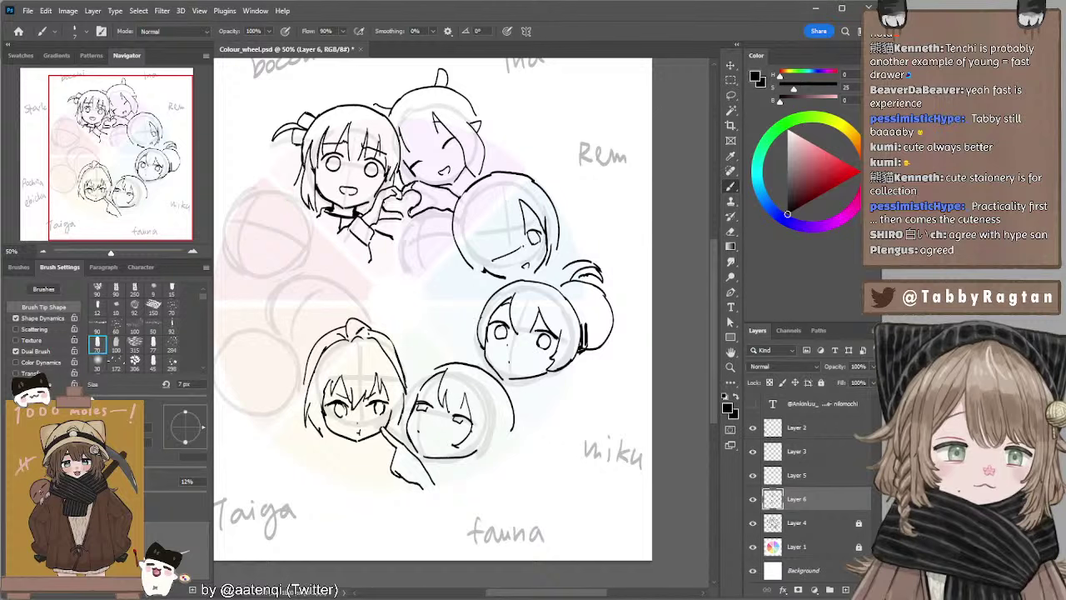
pyautogui.hotkey('ctrl', 'z')
pyautogui.moveTo(523, 249)
pyautogui.mouseDown()
pyautogui.moveTo(528, 258)
pyautogui.moveTo(520, 247)
pyautogui.mouseUp()
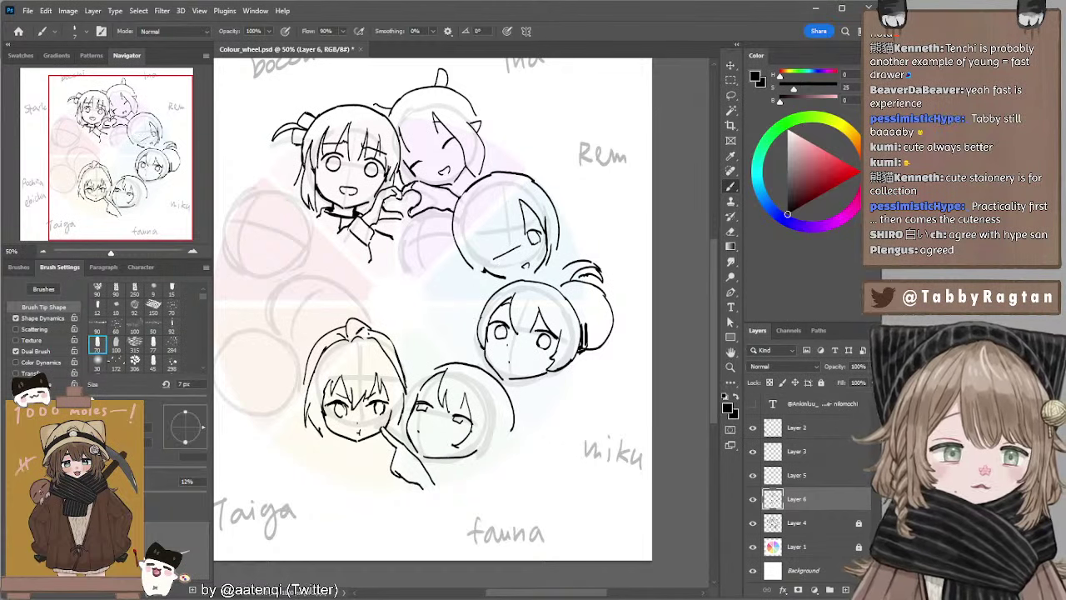
pyautogui.hotkey('ctrl', 'z')
pyautogui.press('e')
pyautogui.moveTo(520, 203)
pyautogui.mouseDown()
pyautogui.moveTo(522, 227)
pyautogui.moveTo(525, 203)
pyautogui.mouseUp()
pyautogui.press('b')
pyautogui.press('e')
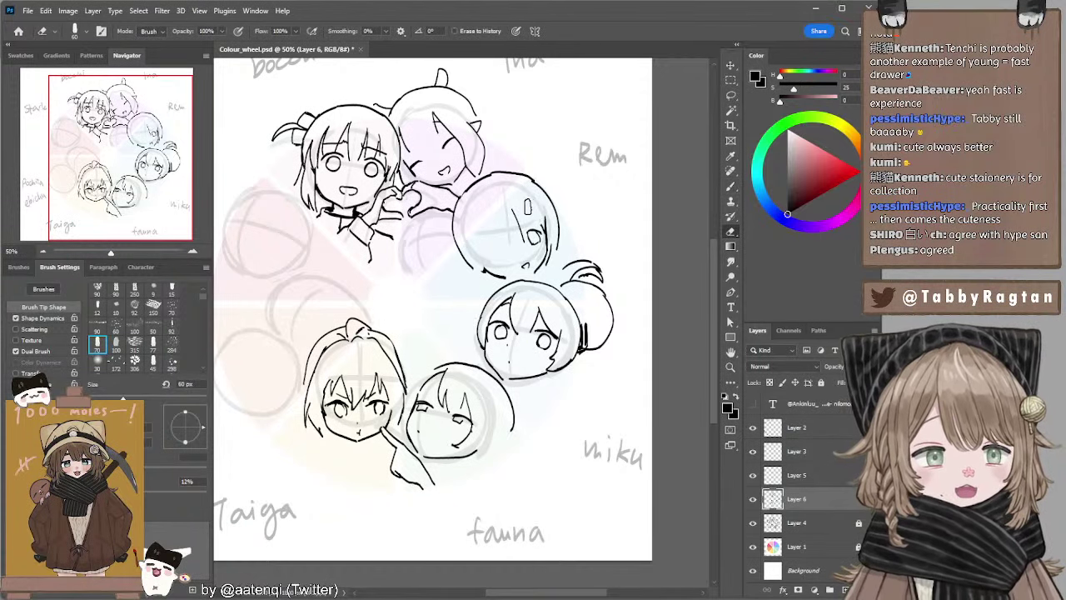
pyautogui.press('b')
pyautogui.press('e')
pyautogui.press('b')
# Retry the bangs strand beside Rem's eye and erase the outer hair outline on the right-hand side of the head.
pyautogui.moveTo(513, 209); pyautogui.dragTo(525, 247)
pyautogui.hotkey('ctrl', 'z')
pyautogui.moveTo(514, 205)
pyautogui.mouseDown()
pyautogui.moveTo(544, 232)
pyautogui.moveTo(554, 203)
pyautogui.moveTo(533, 178)
pyautogui.mouseUp()
pyautogui.hotkey('ctrl', 'z')
pyautogui.hotkey('ctrl', 'z')
pyautogui.press('e')
pyautogui.moveTo(558, 212); pyautogui.dragTo(553, 237)
# Lasso Rem's whole head and rotate it about 17.4 degrees clockwise, then deselect it.
pyautogui.press('l')
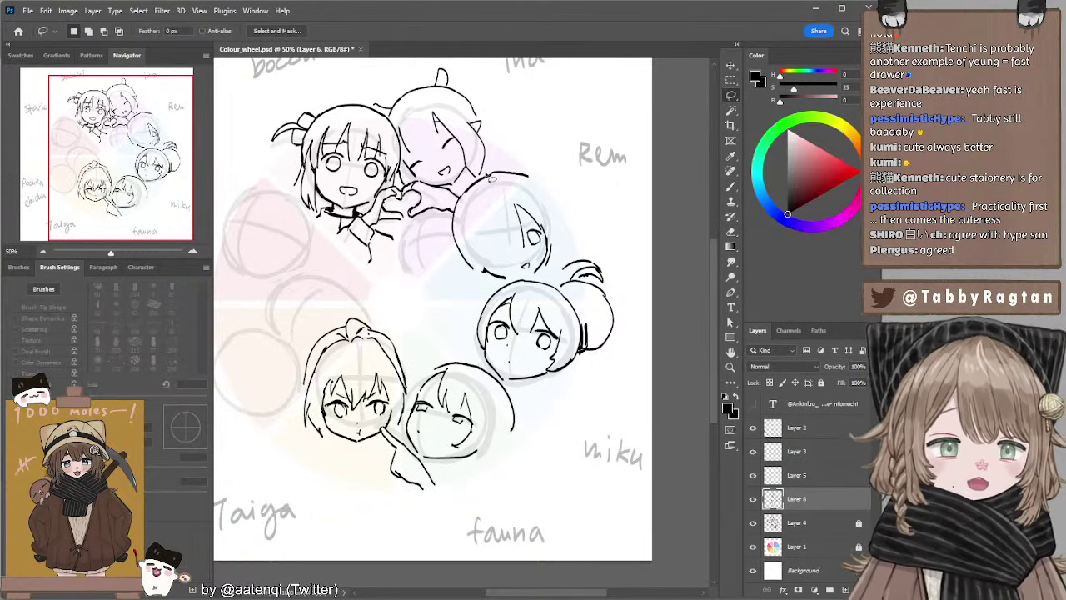
pyautogui.moveTo(491, 178)
pyautogui.mouseDown()
pyautogui.moveTo(544, 197)
pyautogui.moveTo(490, 202)
pyautogui.moveTo(480, 279)
pyautogui.moveTo(457, 250)
pyautogui.moveTo(475, 188)
pyautogui.mouseUp()
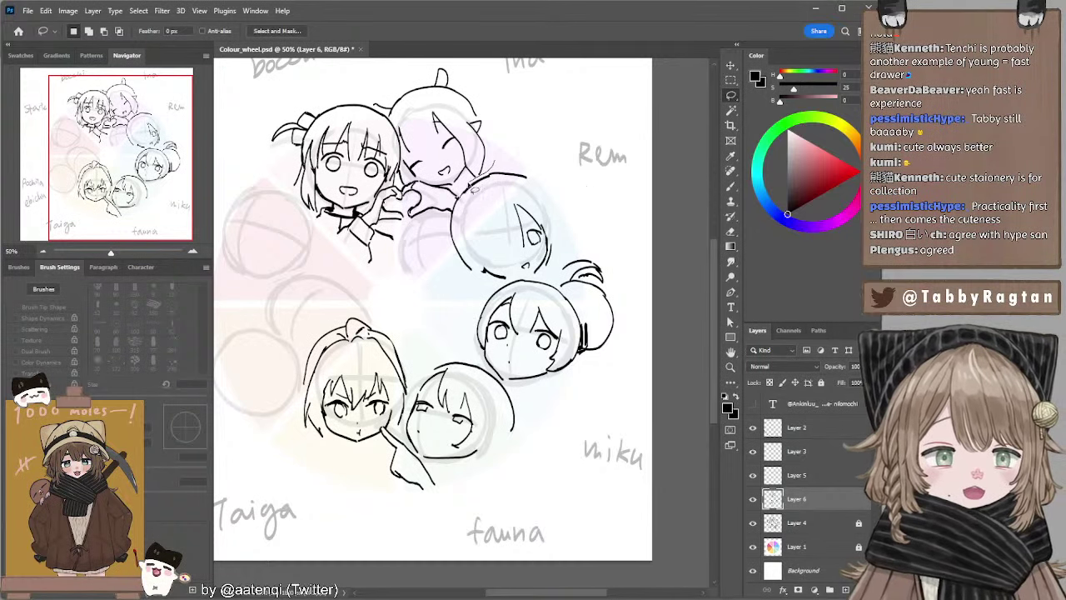
pyautogui.moveTo(472, 190)
pyautogui.mouseDown()
pyautogui.moveTo(448, 265)
pyautogui.moveTo(470, 292)
pyautogui.moveTo(561, 269)
pyautogui.moveTo(546, 188)
pyautogui.moveTo(516, 168)
pyautogui.mouseUp()
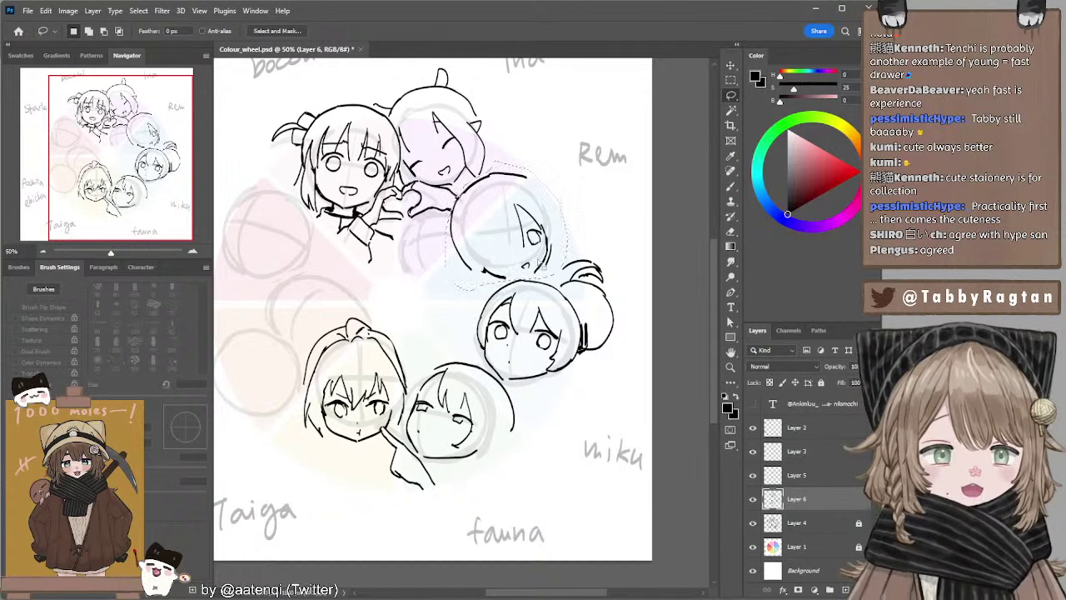
pyautogui.press('v')
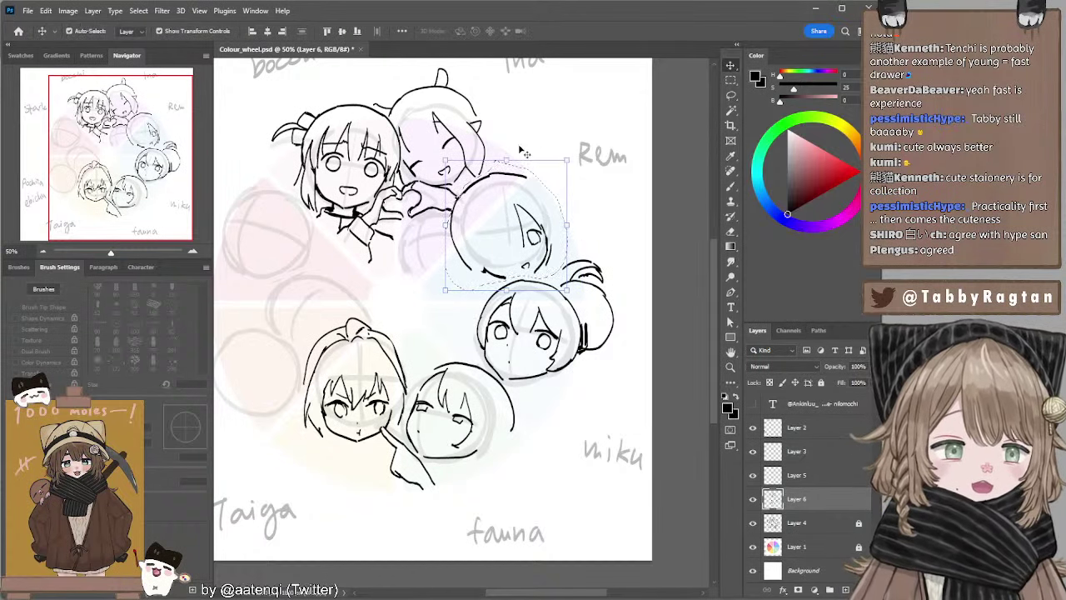
pyautogui.moveTo(525, 154)
pyautogui.mouseDown()
pyautogui.moveTo(545, 163)
pyautogui.moveTo(537, 193)
pyautogui.mouseUp()
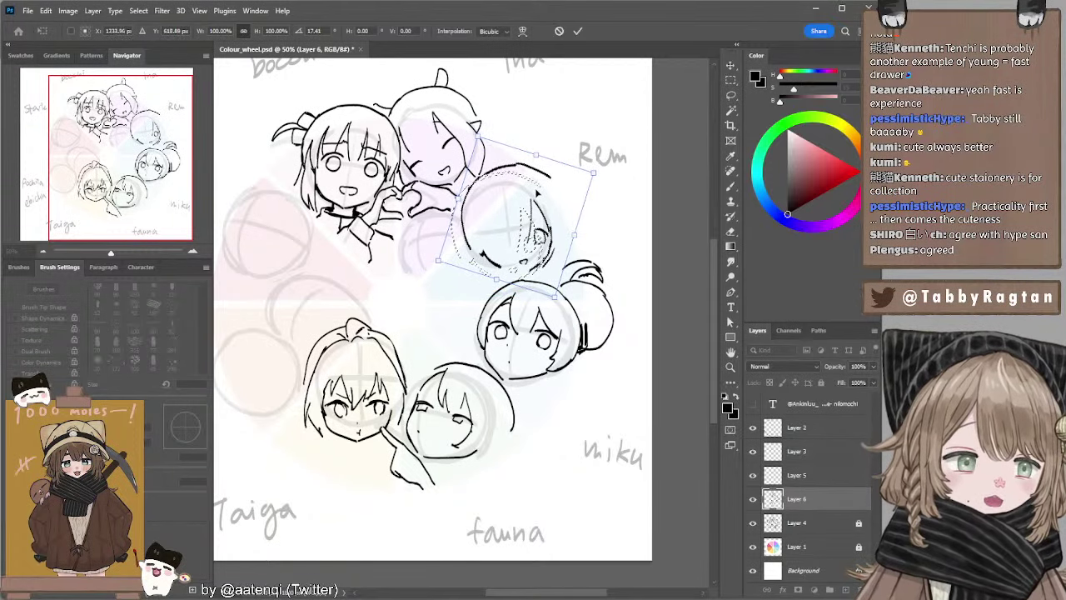
pyautogui.press('Return')
pyautogui.press('l')
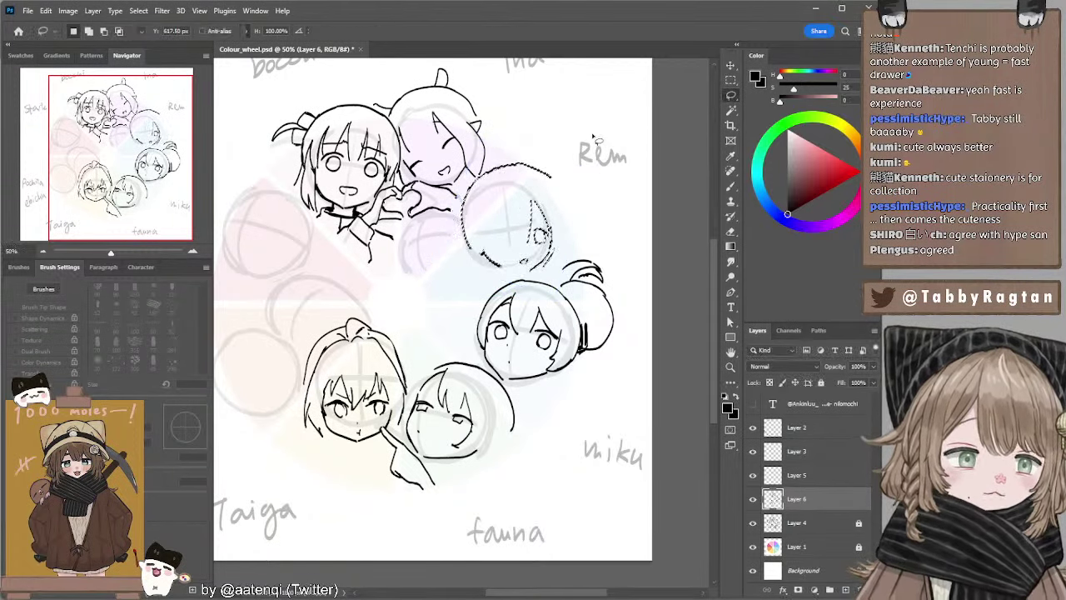
pyautogui.hotkey('ctrl', 'd')
# Rework the left-hand outline of Rem's rotated head toward the jaw with the brush.
pyautogui.press('b')
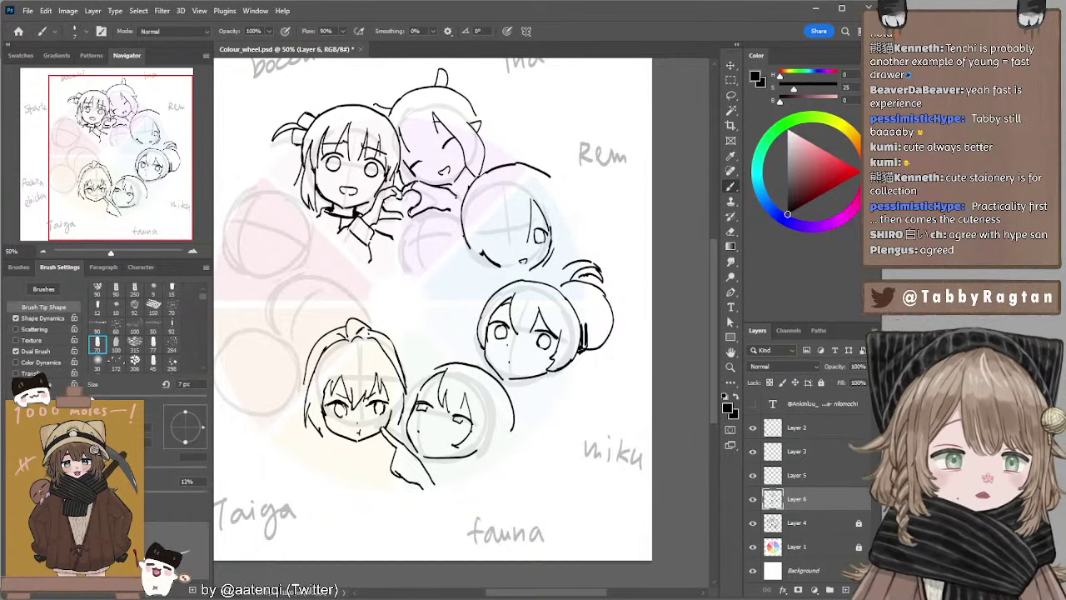
pyautogui.moveTo(463, 230)
pyautogui.mouseDown()
pyautogui.moveTo(482, 266)
pyautogui.moveTo(497, 267)
pyautogui.mouseUp()
pyautogui.hotkey('ctrl', 'z')
pyautogui.hotkey('ctrl', 'z')
pyautogui.hotkey('ctrl', 'z')
pyautogui.hotkey('ctrl', 'z')
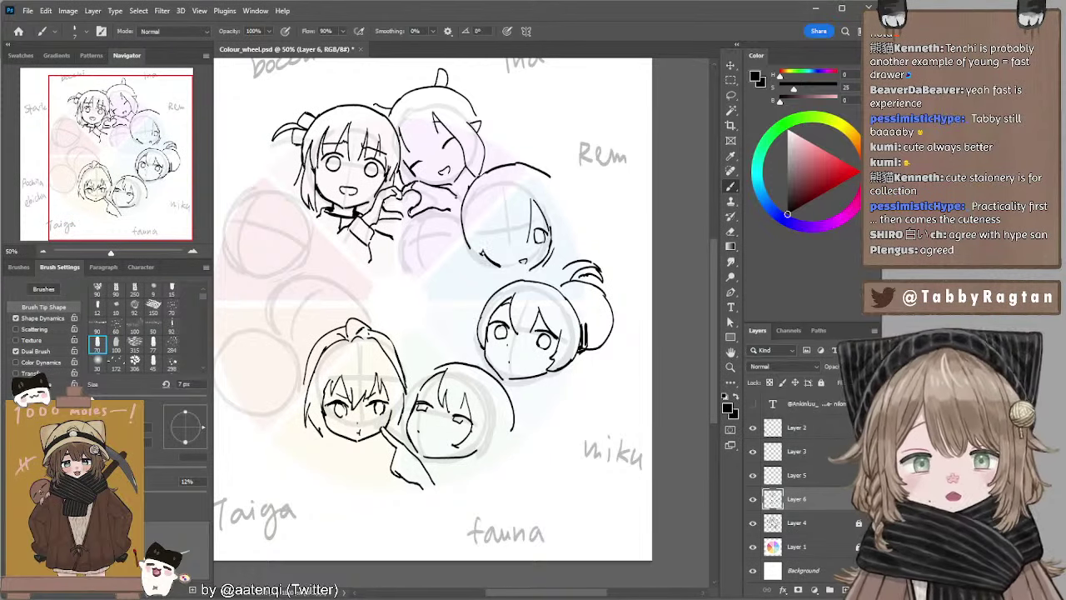
# Try the outer hair curve on the right-hand side of Rem's head and trim the loose end of the top outline.
pyautogui.moveTo(539, 171)
pyautogui.mouseDown()
pyautogui.moveTo(567, 224)
pyautogui.moveTo(561, 250)
pyautogui.mouseUp()
pyautogui.hotkey('ctrl', 'z')
pyautogui.press('e')
pyautogui.moveTo(554, 178); pyautogui.dragTo(541, 172)
pyautogui.press('b')
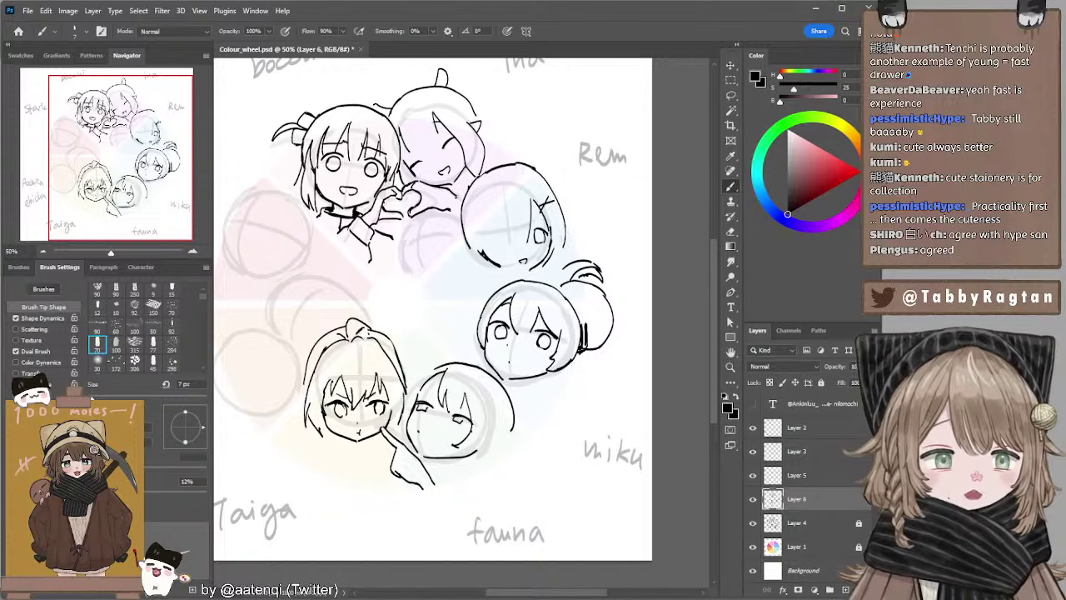
# Ink the right-hand hair outline of Rem's head from the crown down past the cheek, retrying the curve.
pyautogui.moveTo(533, 166)
pyautogui.mouseDown()
pyautogui.moveTo(553, 197)
pyautogui.moveTo(553, 253)
pyautogui.mouseUp()
pyautogui.hotkey('ctrl', 'z')
pyautogui.hotkey('ctrl', 'z')
pyautogui.moveTo(548, 185); pyautogui.dragTo(550, 265)
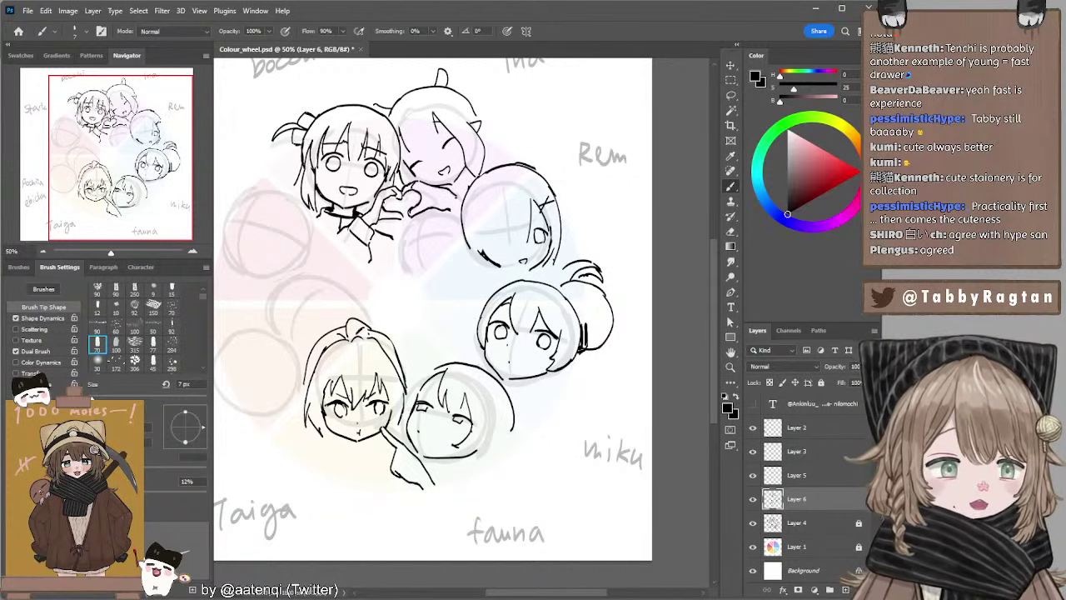
pyautogui.hotkey('ctrl', 'z')
pyautogui.moveTo(550, 186); pyautogui.dragTo(551, 257)
pyautogui.hotkey('ctrl', 'z')
pyautogui.moveTo(553, 215); pyautogui.dragTo(558, 250)
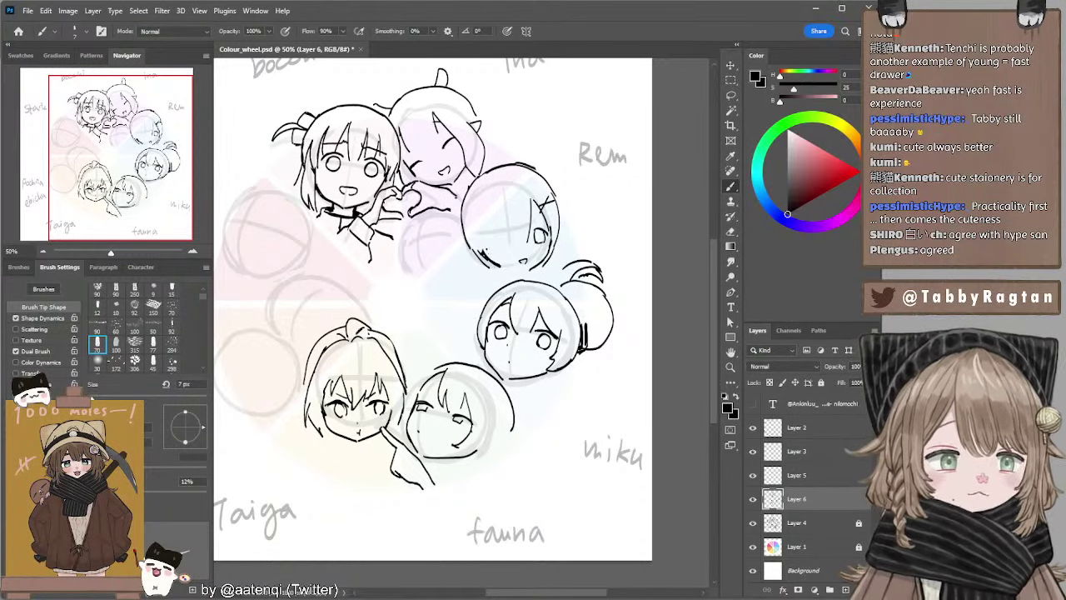
# Ink the slanted lower edge of Rem's bangs and rework the left-hand hair outline beside the jaw.
pyautogui.moveTo(489, 251); pyautogui.dragTo(528, 242)
pyautogui.hotkey('ctrl', 'z')
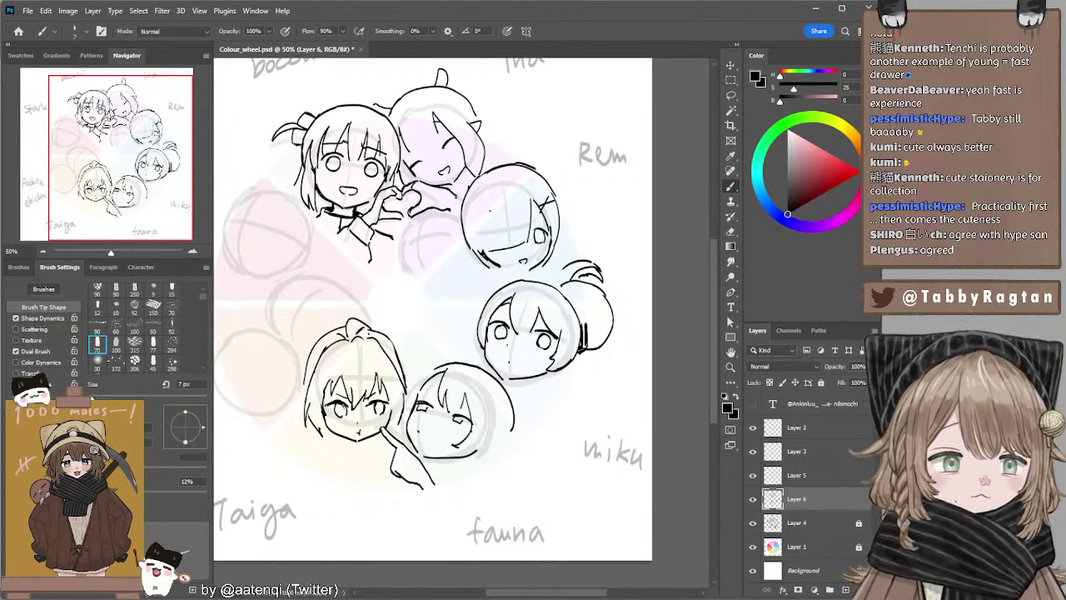
pyautogui.press('e')
pyautogui.moveTo(467, 220); pyautogui.dragTo(482, 264)
pyautogui.press('b')
pyautogui.hotkey('ctrl', 'z')
pyautogui.hotkey('ctrl', 'z')
pyautogui.hotkey('ctrl', 'z')
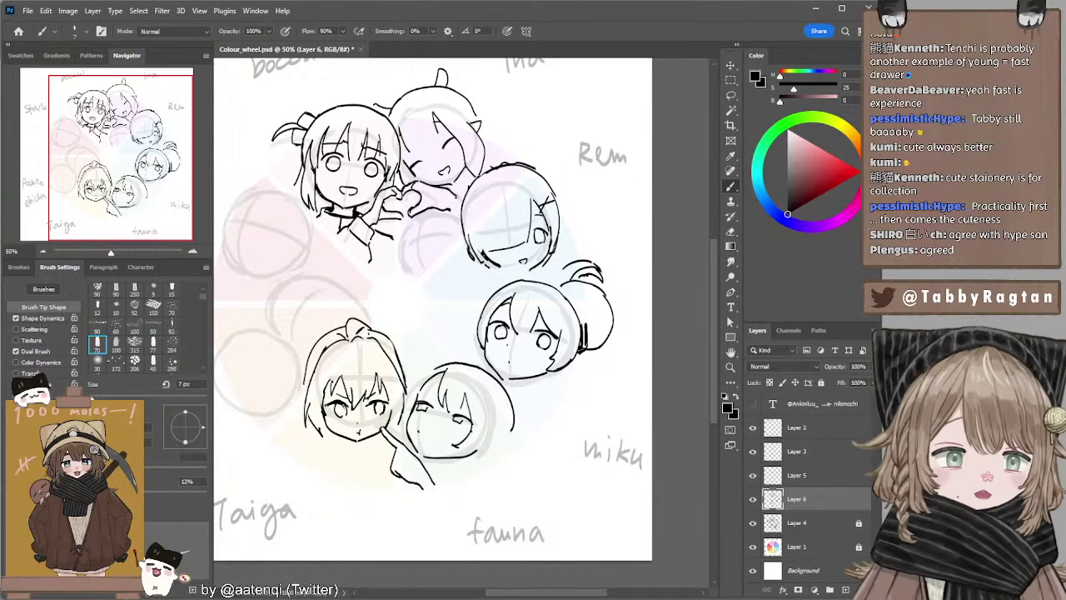
pyautogui.moveTo(373, 205); pyautogui.dragTo(480, 186)
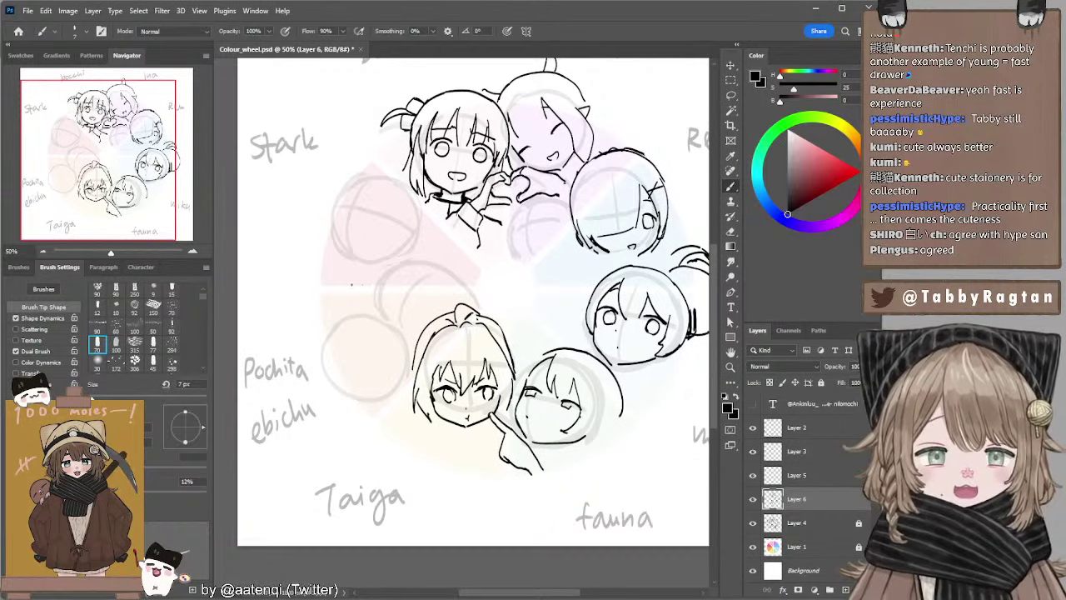
pyautogui.moveTo(379, 294); pyautogui.dragTo(393, 268)
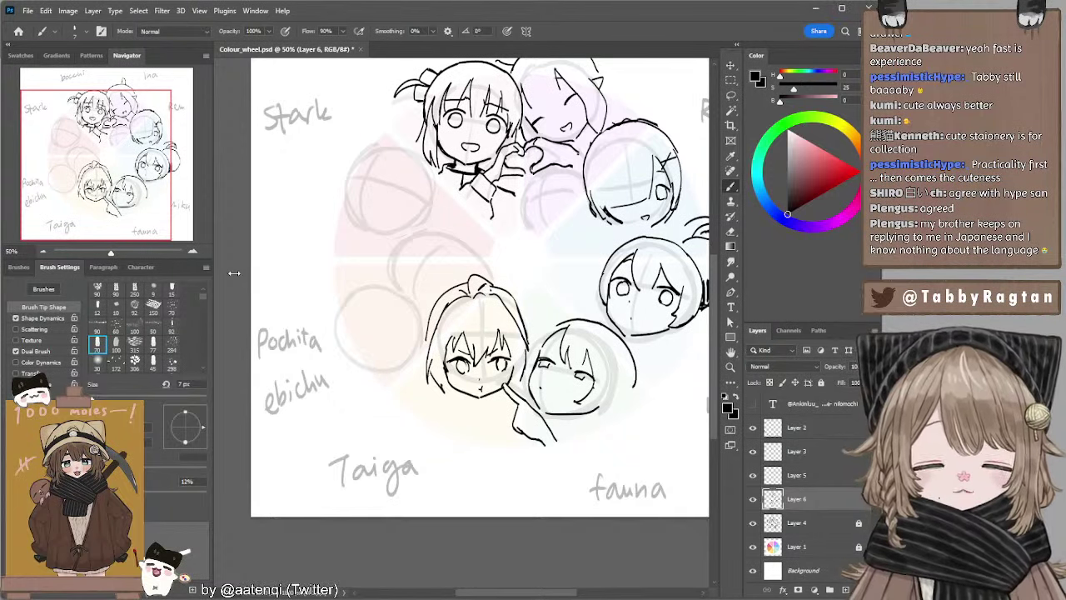
pyautogui.moveTo(438, 264); pyautogui.dragTo(366, 242)
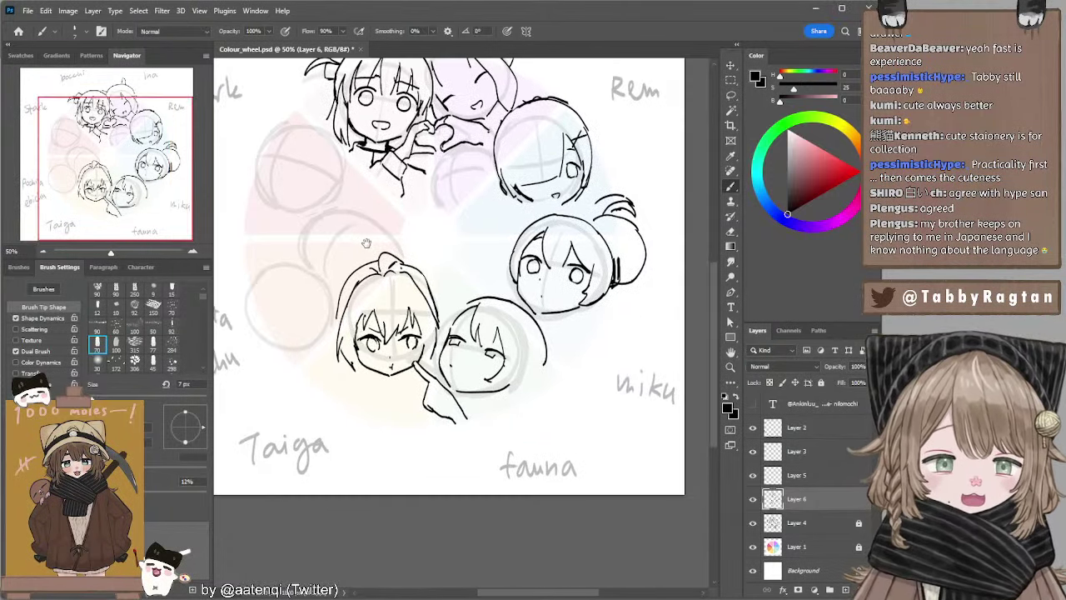
pyautogui.moveTo(430, 231); pyautogui.dragTo(399, 244)
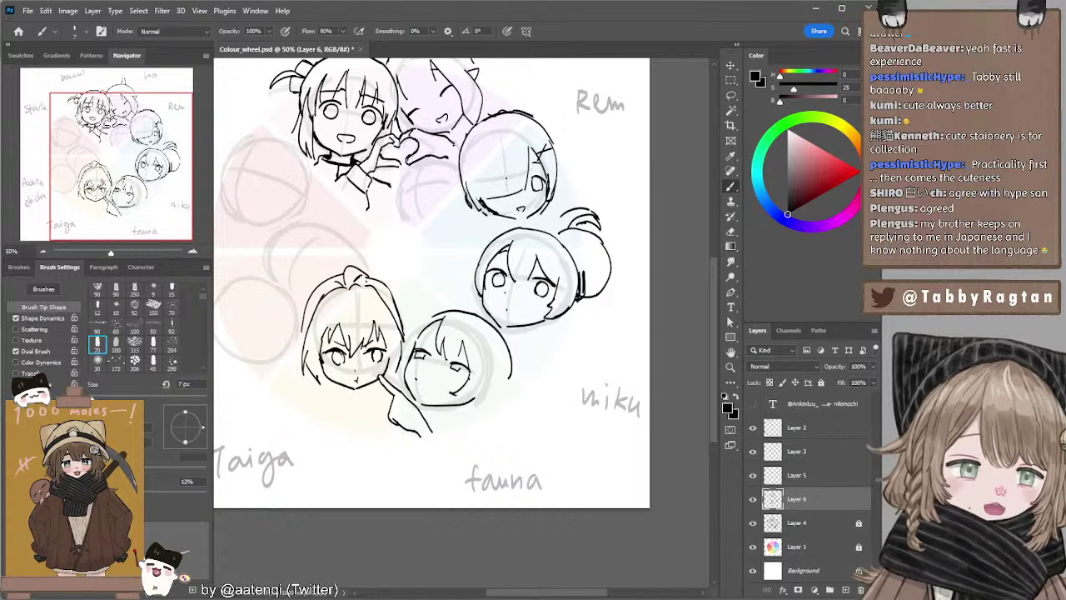
# Reinforce Rem's right-hand hair outline and erase the crossed strokes on the bangs with a 20 px eraser.
pyautogui.moveTo(434, 159); pyautogui.dragTo(498, 154)
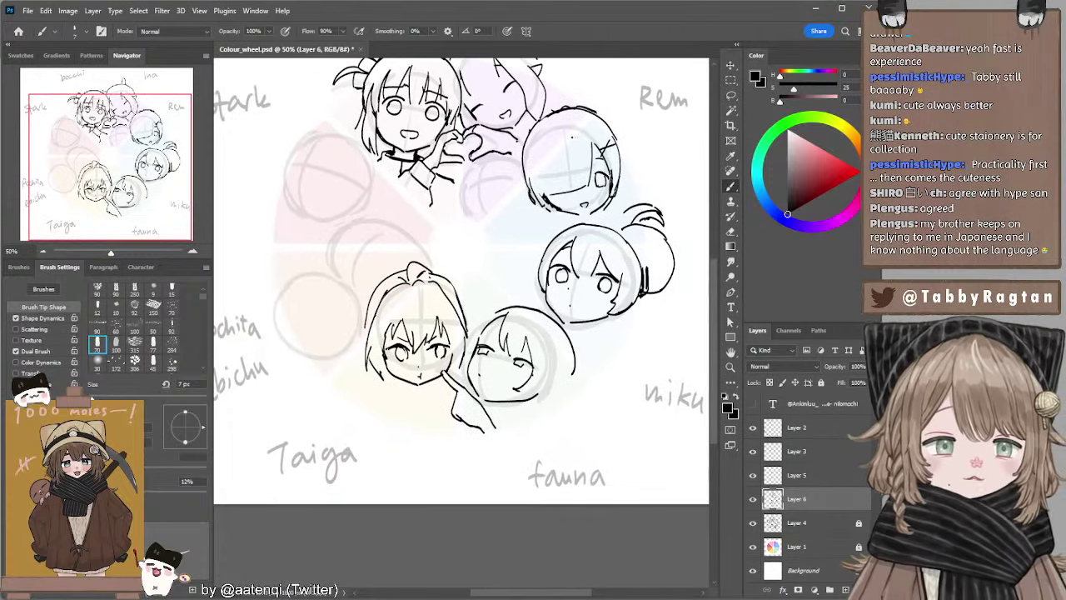
pyautogui.moveTo(611, 130); pyautogui.dragTo(620, 170)
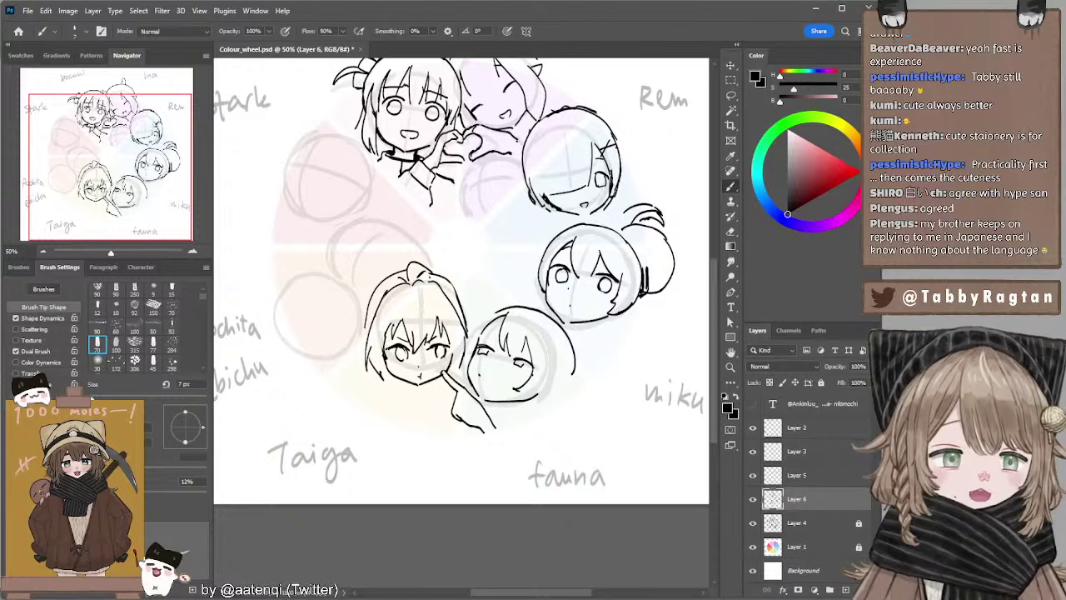
pyautogui.press('e')
pyautogui.press('[')
pyautogui.press('[')
pyautogui.press('[')
pyautogui.press('[')
pyautogui.press('[')
pyautogui.press('[')
pyautogui.press('[')
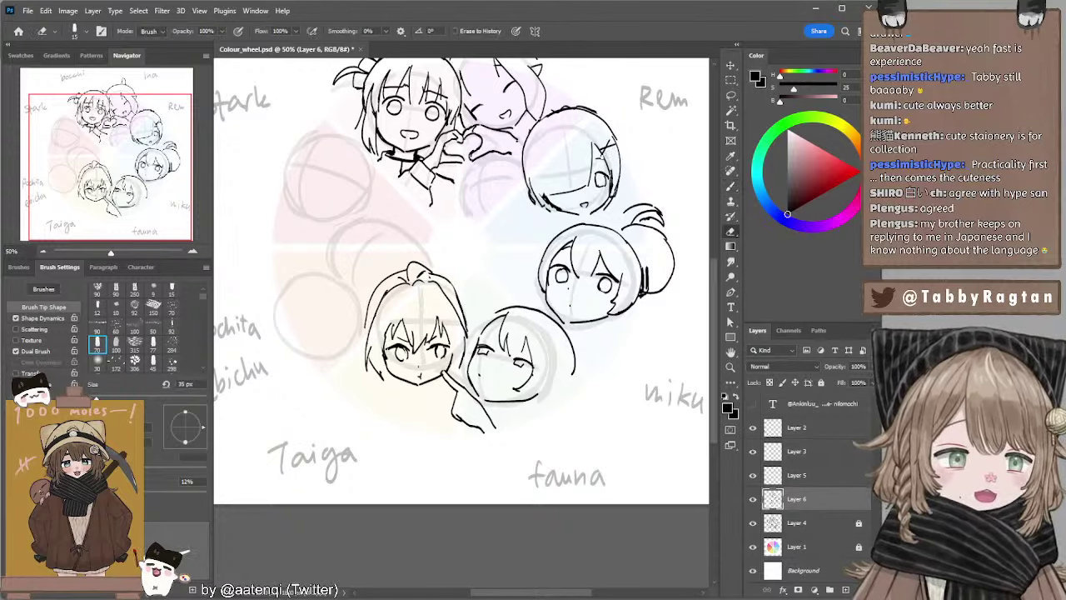
pyautogui.press(']')
pyautogui.press(']')
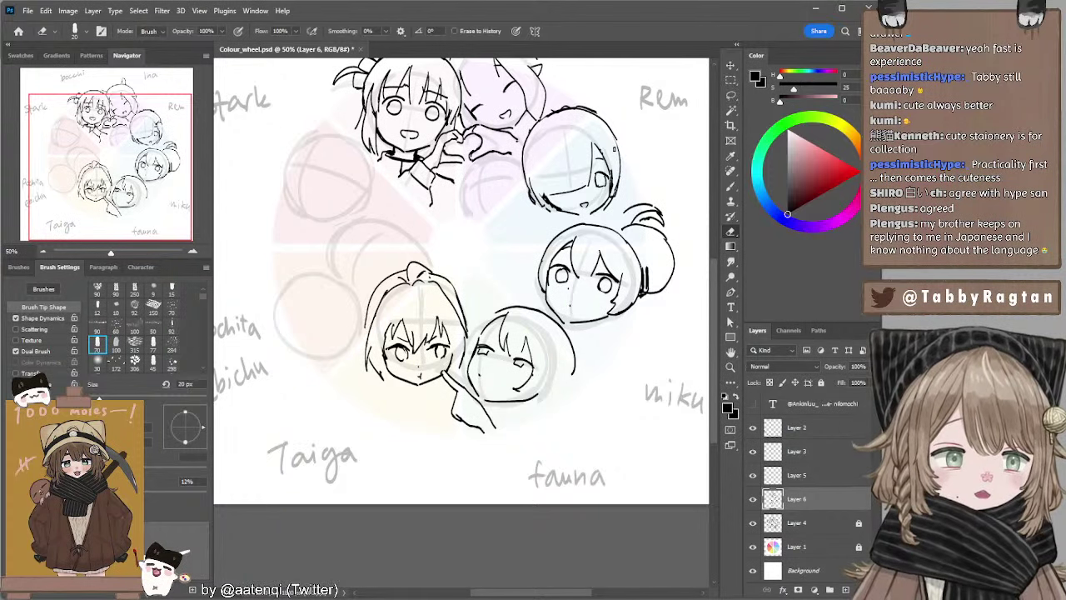
pyautogui.press('b')
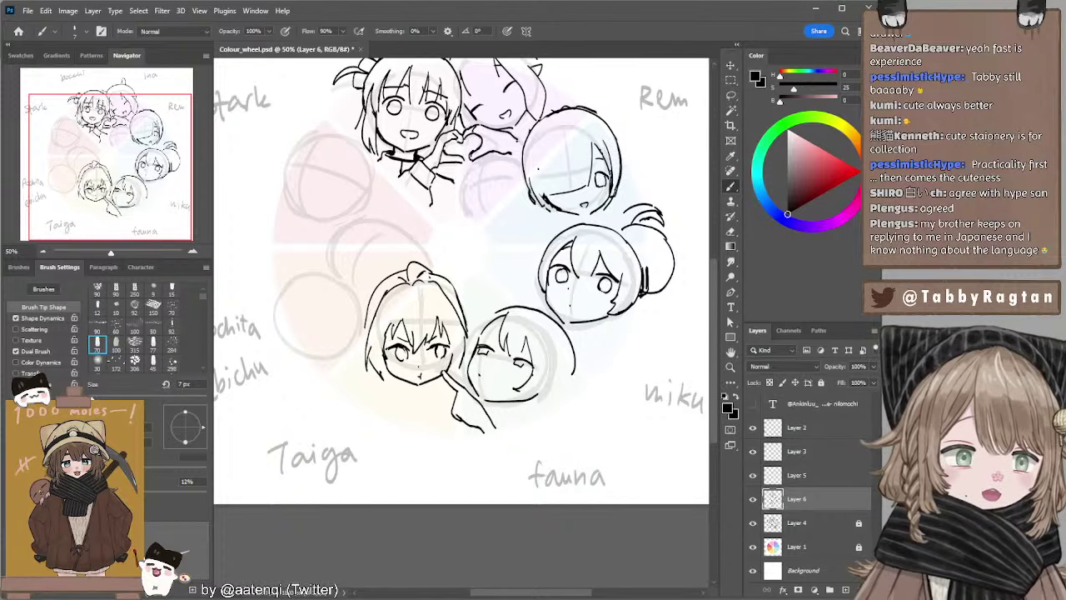
# Ink the inner hair strand along the left-hand side of Rem's face down to the bangs edge, retrying the stroke.
pyautogui.moveTo(539, 164); pyautogui.dragTo(553, 201)
pyautogui.hotkey('ctrl', 'z')
pyautogui.hotkey('ctrl', 'z')
pyautogui.moveTo(542, 143)
pyautogui.mouseDown()
pyautogui.moveTo(543, 210)
pyautogui.moveTo(532, 197)
pyautogui.moveTo(542, 204)
pyautogui.moveTo(561, 173)
pyautogui.mouseUp()
pyautogui.press('e')
pyautogui.press('b')
pyautogui.press('b')
pyautogui.hotkey('ctrl', 'z')
pyautogui.hotkey('ctrl', 'z')
pyautogui.hotkey('ctrl', 'z')
pyautogui.press('e')
pyautogui.press('b')
pyautogui.hotkey('ctrl', 'z')
pyautogui.hotkey('ctrl', 'z')
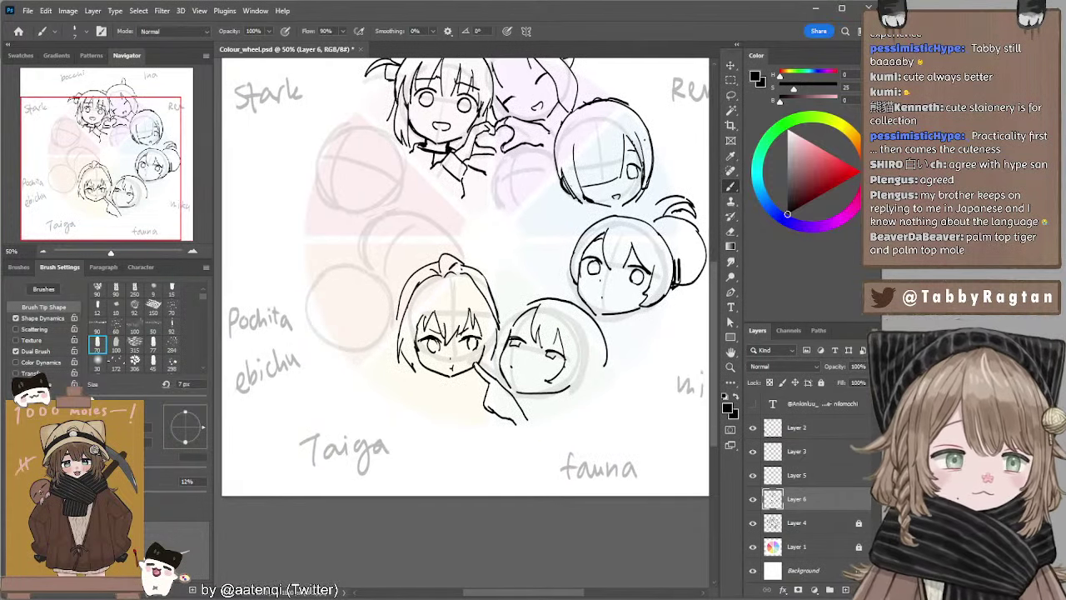
# Draw a small crossed hair clip on Rem's bangs above the visible eye.
pyautogui.moveTo(638, 141)
pyautogui.mouseDown()
pyautogui.moveTo(645, 152)
pyautogui.moveTo(633, 157)
pyautogui.moveTo(634, 147)
pyautogui.mouseUp()
pyautogui.hotkey('ctrl', 'z')
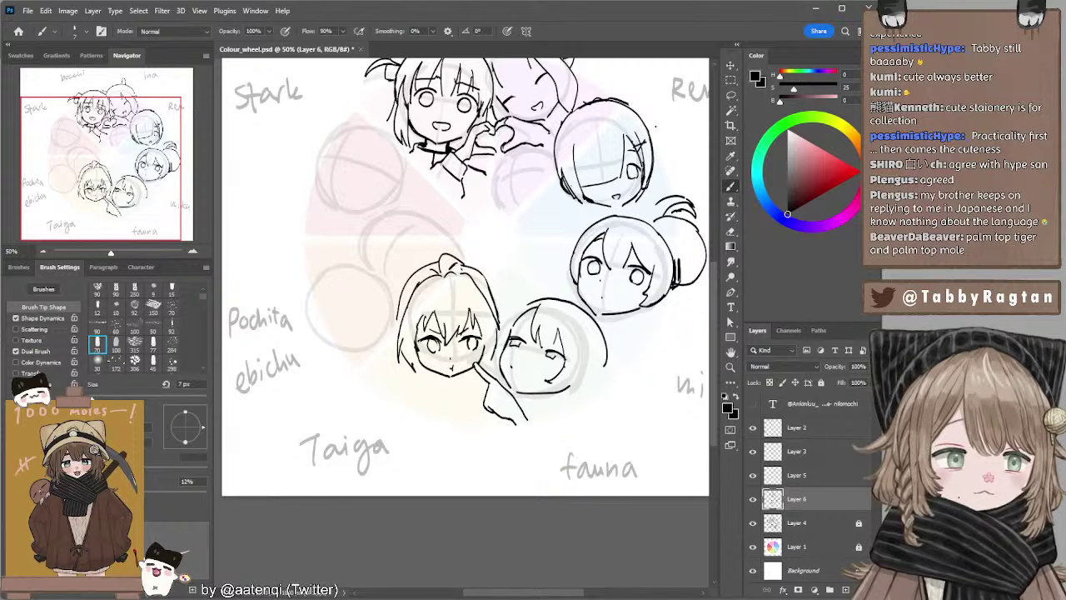
# Lasso the top tuft and right-hand part of Taiga's hair and nudge the selection slightly right and up.
pyautogui.moveTo(412, 248)
pyautogui.mouseDown()
pyautogui.moveTo(427, 223)
pyautogui.moveTo(416, 214)
pyautogui.moveTo(435, 222)
pyautogui.mouseUp()
pyautogui.press('l')
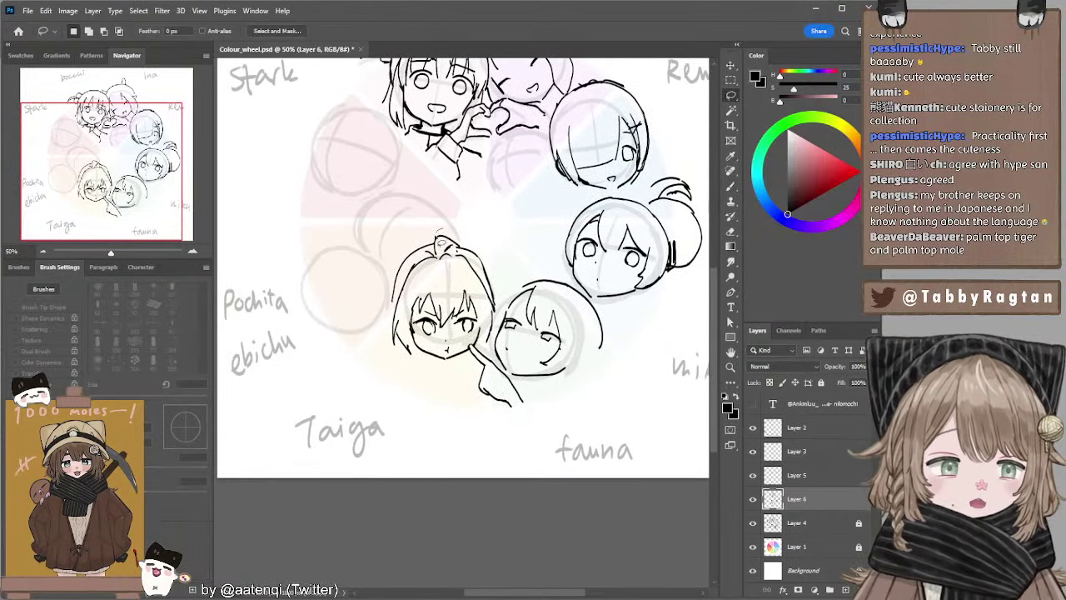
pyautogui.moveTo(442, 260)
pyautogui.mouseDown()
pyautogui.moveTo(491, 285)
pyautogui.moveTo(499, 315)
pyautogui.moveTo(485, 237)
pyautogui.mouseUp()
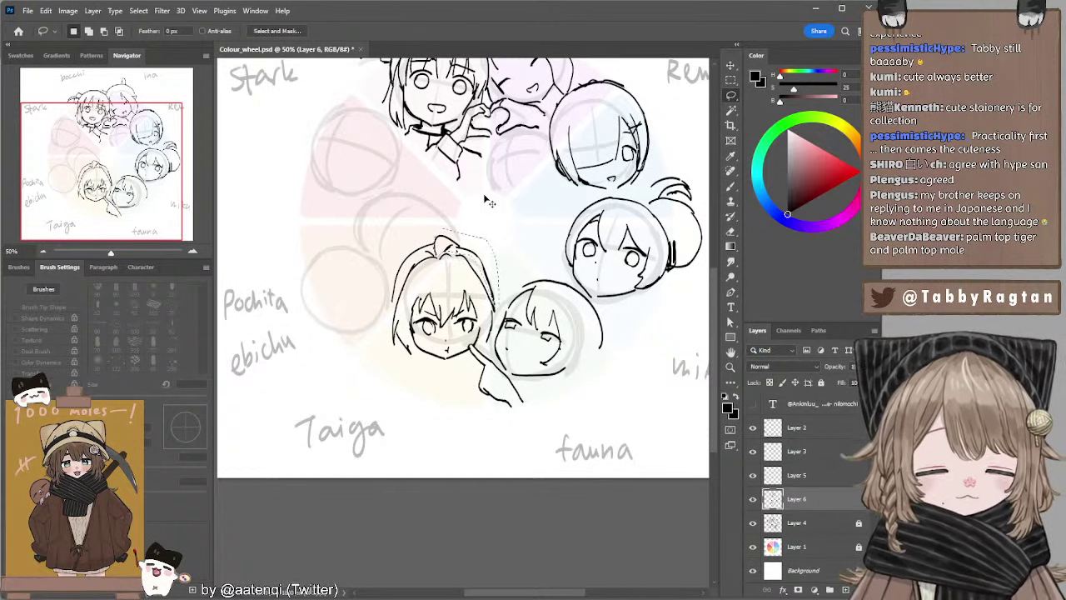
pyautogui.hotkey('ctrl', 'Right')
pyautogui.hotkey('ctrl', 'Right')
pyautogui.hotkey('ctrl', 'Up')
pyautogui.hotkey('ctrl', 'Up')
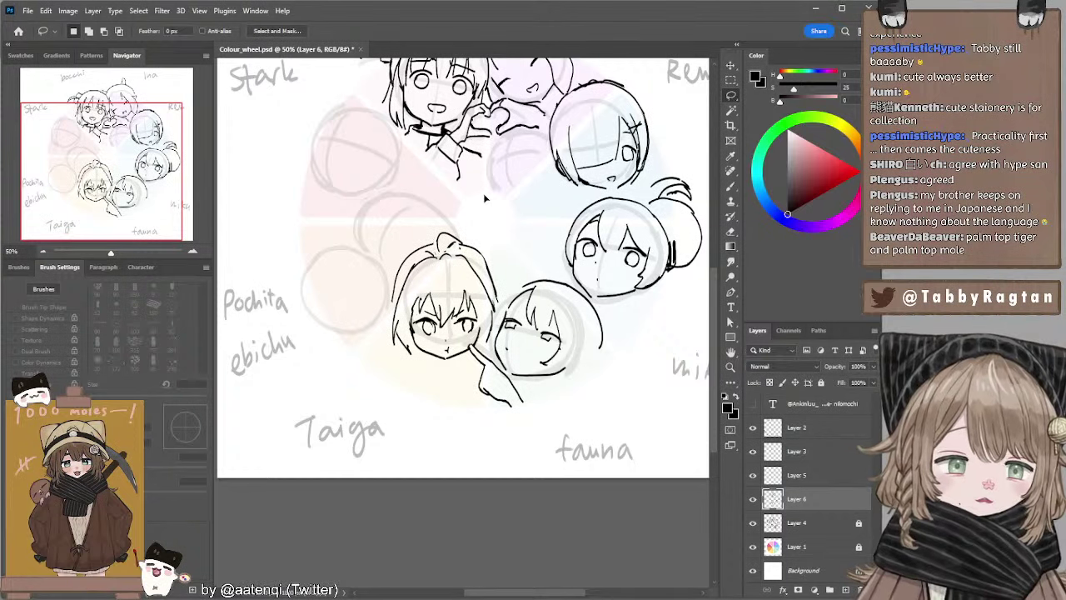
pyautogui.hotkey('ctrl', 'Right')
pyautogui.hotkey('ctrl', 'Right')
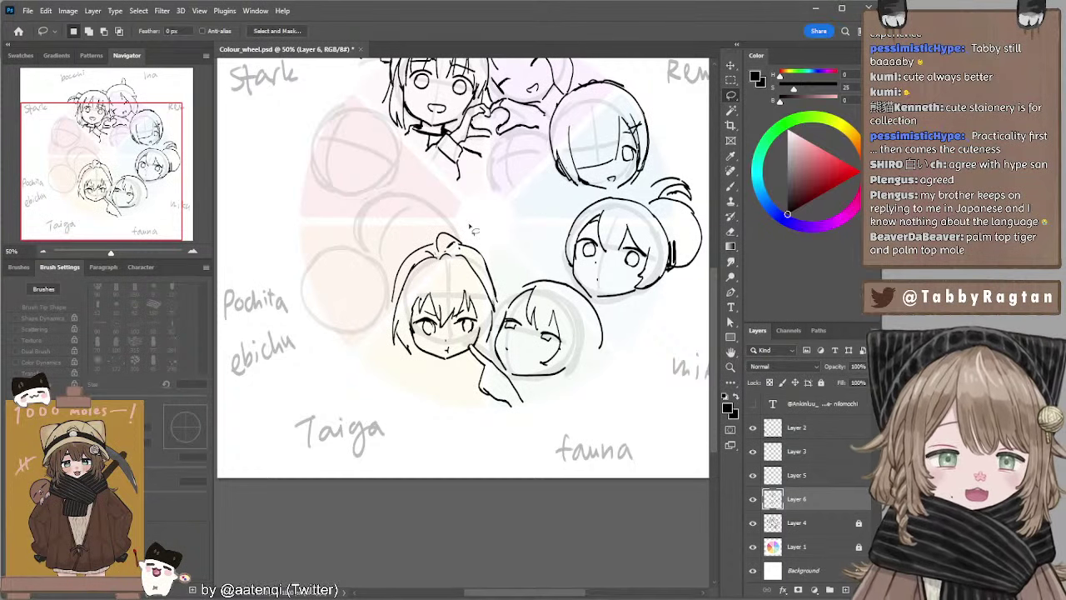
pyautogui.press('e')
pyautogui.press('b')
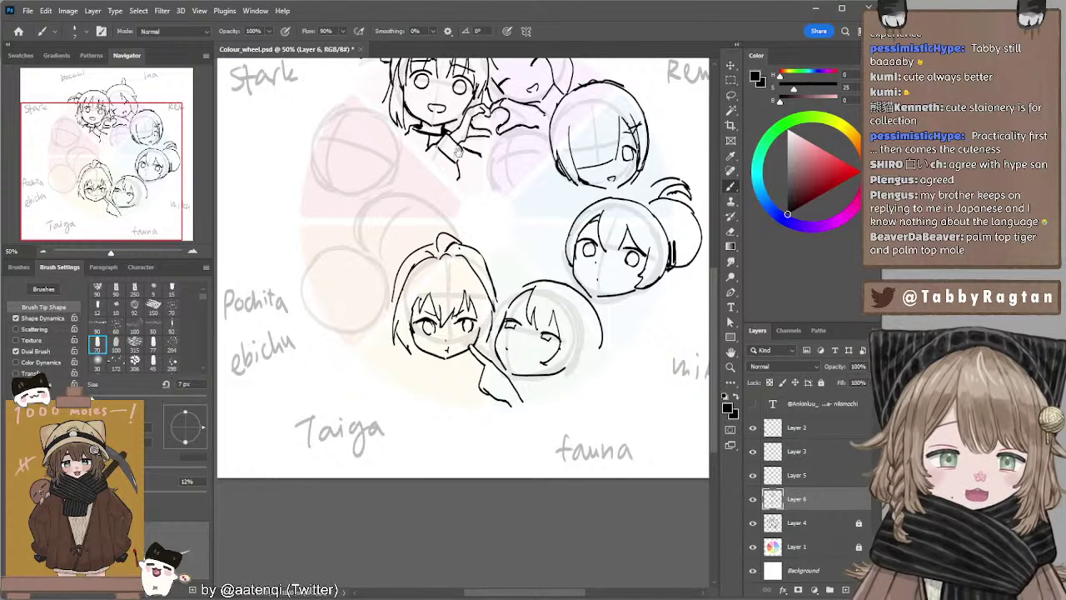
# Ink the first round ear and the top head curve of Ebichu over the sketched circle beside Taiga, using an 8 px brush.
pyautogui.moveTo(460, 186)
pyautogui.mouseDown()
pyautogui.moveTo(494, 234)
pyautogui.moveTo(483, 241)
pyautogui.mouseUp()
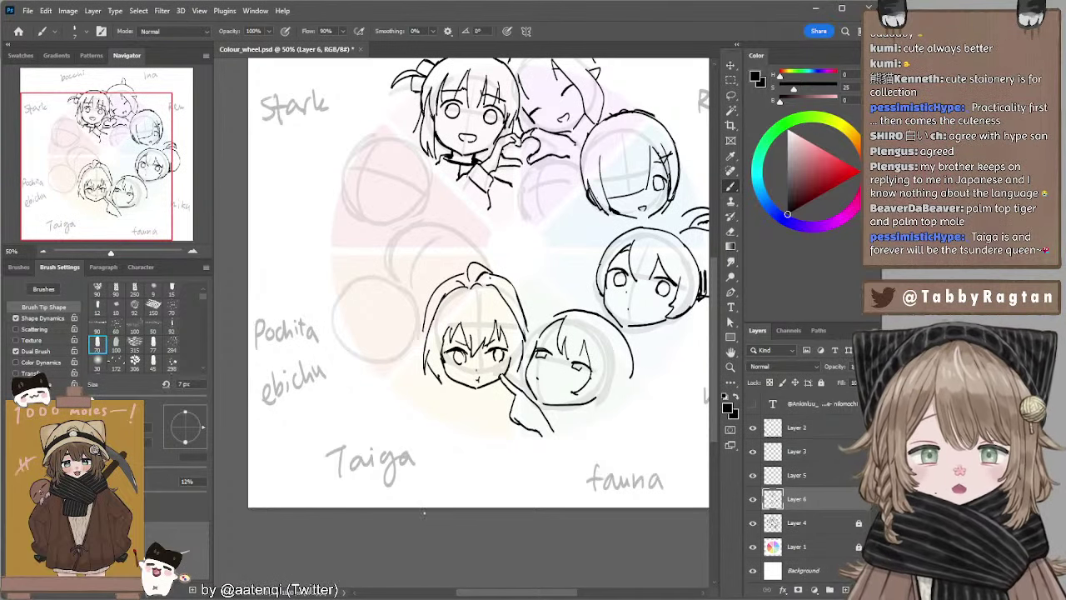
pyautogui.moveTo(335, 290); pyautogui.dragTo(347, 284)
pyautogui.moveTo(335, 288)
pyautogui.mouseDown()
pyautogui.moveTo(353, 302)
pyautogui.moveTo(349, 280)
pyautogui.moveTo(340, 305)
pyautogui.moveTo(345, 279)
pyautogui.moveTo(337, 298)
pyautogui.moveTo(387, 281)
pyautogui.moveTo(406, 294)
pyautogui.mouseUp()
pyautogui.hotkey('ctrl', 'z')
pyautogui.hotkey('ctrl', 'z')
pyautogui.hotkey('ctrl', 'z')
pyautogui.hotkey('ctrl', 'z')
pyautogui.hotkey('ctrl', 'z')
pyautogui.press(']')
pyautogui.hotkey('ctrl', 'z')
pyautogui.hotkey('ctrl', 'z')
pyautogui.hotkey('ctrl', 'z')
pyautogui.hotkey('ctrl', 'z')
pyautogui.hotkey('ctrl', 'z')
pyautogui.hotkey('ctrl', 'z')
pyautogui.hotkey('ctrl', 'z')
pyautogui.hotkey('ctrl', 'z')
pyautogui.hotkey('ctrl', 'z')
pyautogui.hotkey('ctrl', 'z')
pyautogui.hotkey('ctrl', 'z')
pyautogui.hotkey('ctrl', 'z')
# Ink Ebichu's second round ear and the left-hand side of the head, retrying the side line with a 9 px brush.
pyautogui.moveTo(391, 284)
pyautogui.mouseDown()
pyautogui.moveTo(405, 295)
pyautogui.moveTo(403, 278)
pyautogui.moveTo(405, 292)
pyautogui.moveTo(393, 288)
pyautogui.moveTo(399, 296)
pyautogui.moveTo(405, 285)
pyautogui.moveTo(402, 296)
pyautogui.moveTo(335, 340)
pyautogui.mouseUp()
pyautogui.hotkey('ctrl', 'z')
pyautogui.hotkey('ctrl', 'z')
pyautogui.hotkey('ctrl', 'z')
pyautogui.hotkey('ctrl', 'z')
pyautogui.hotkey('ctrl', 'z')
pyautogui.hotkey('ctrl', 'z')
pyautogui.hotkey('ctrl', 'z')
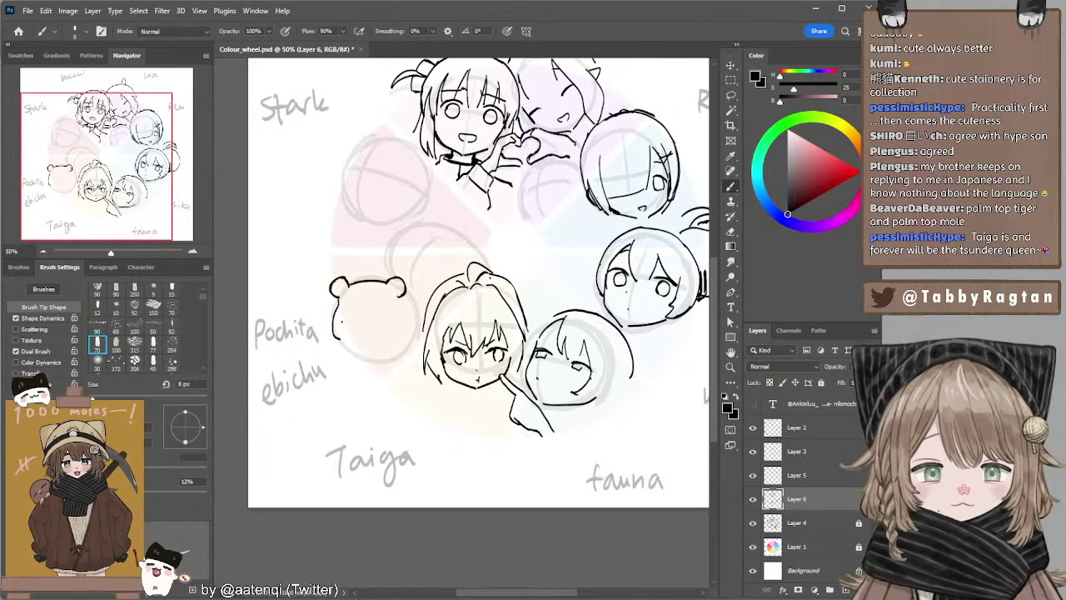
pyautogui.hotkey('ctrl', 'z')
pyautogui.moveTo(338, 298)
pyautogui.mouseDown()
pyautogui.moveTo(342, 338)
pyautogui.moveTo(350, 315)
pyautogui.moveTo(338, 337)
pyautogui.mouseUp()
pyautogui.hotkey('ctrl', 'z')
pyautogui.hotkey('ctrl', 'z')
pyautogui.press(']')
pyautogui.moveTo(338, 296); pyautogui.dragTo(340, 310)
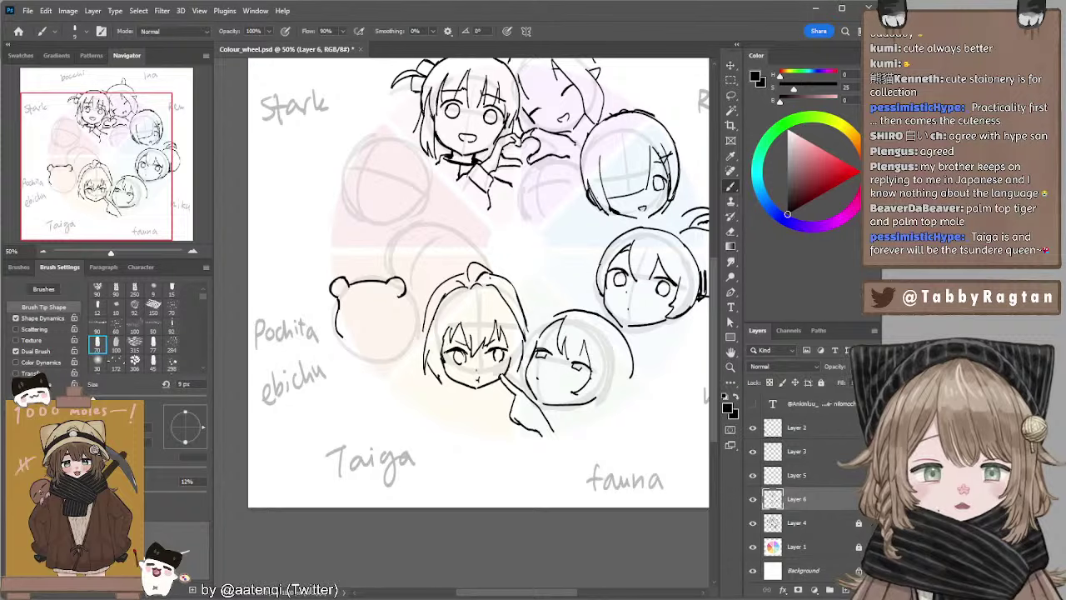
# Clean up the line between Ebichu's ears with a 20 px eraser.
pyautogui.press('e')
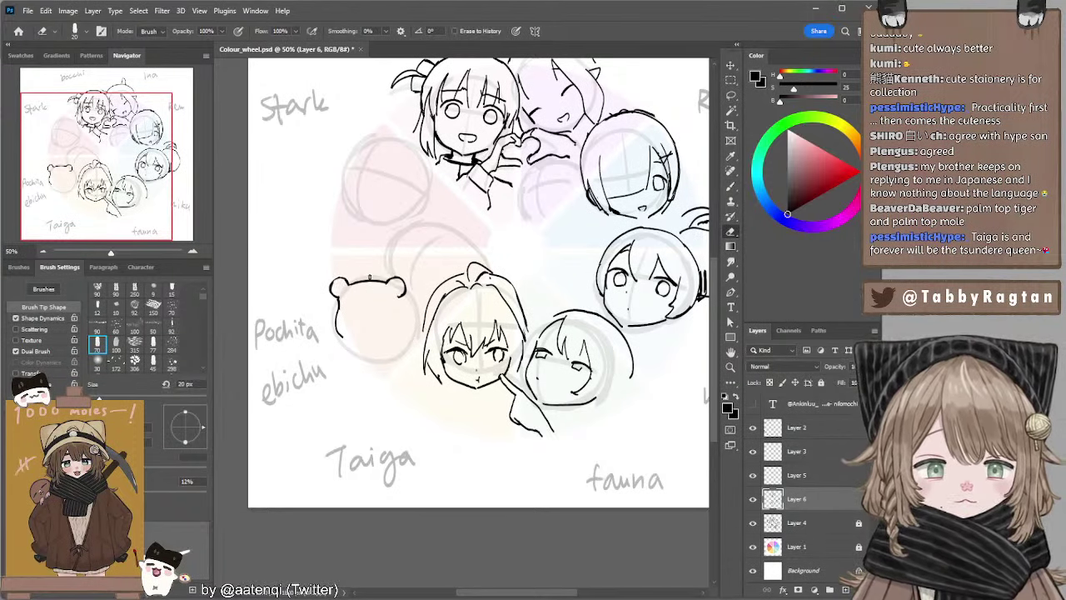
pyautogui.press('b')
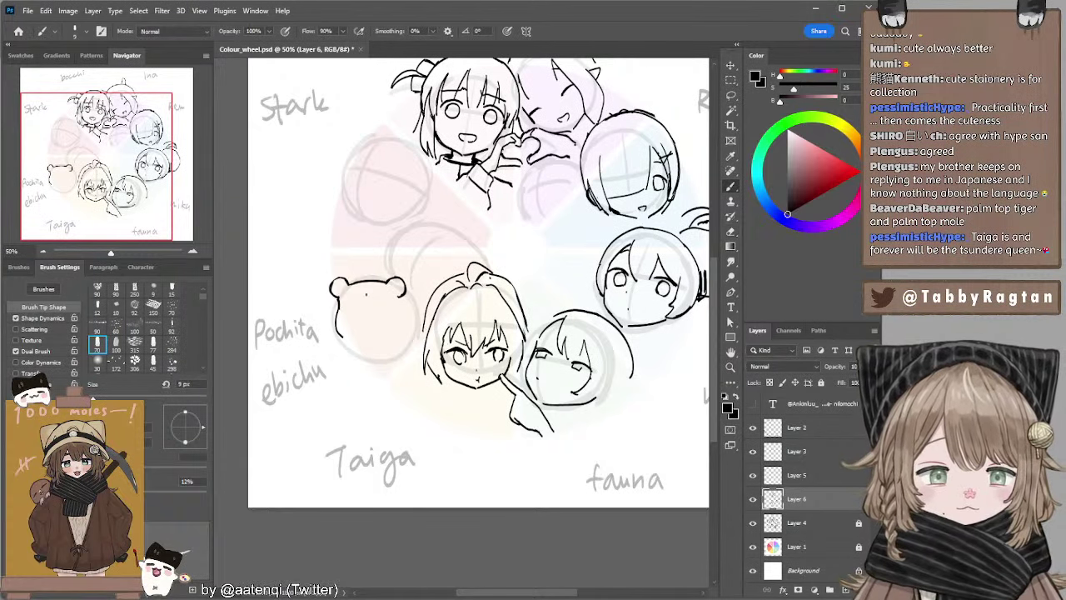
pyautogui.press('e')
pyautogui.moveTo(352, 285); pyautogui.dragTo(390, 281)
pyautogui.press('b')
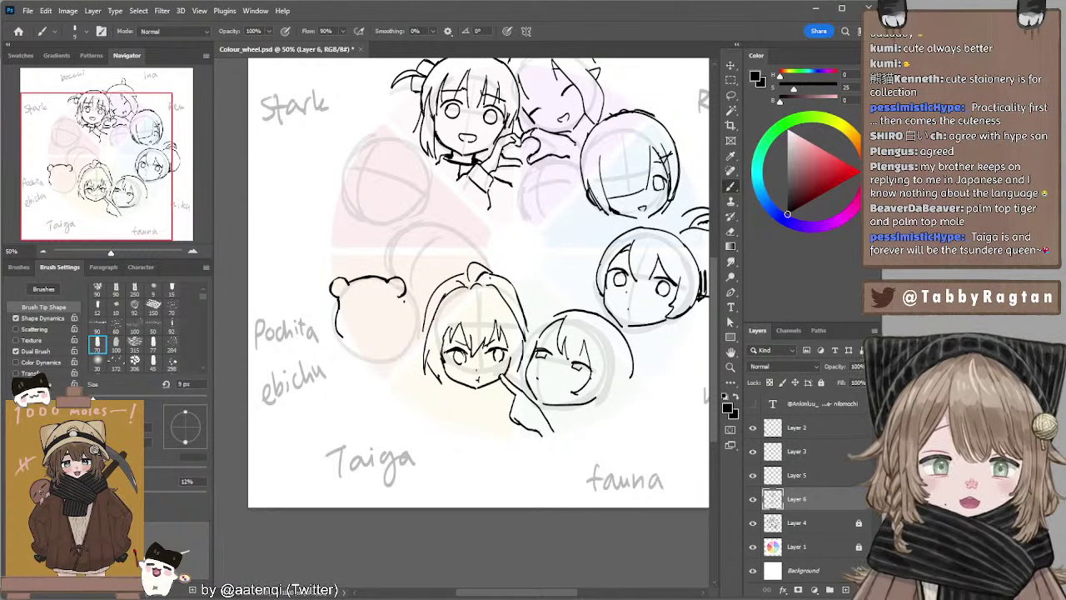
# Ink the right-hand side of Ebichu's head below the ear and trim its lower end with a 15 px eraser.
pyautogui.moveTo(406, 298); pyautogui.dragTo(417, 334)
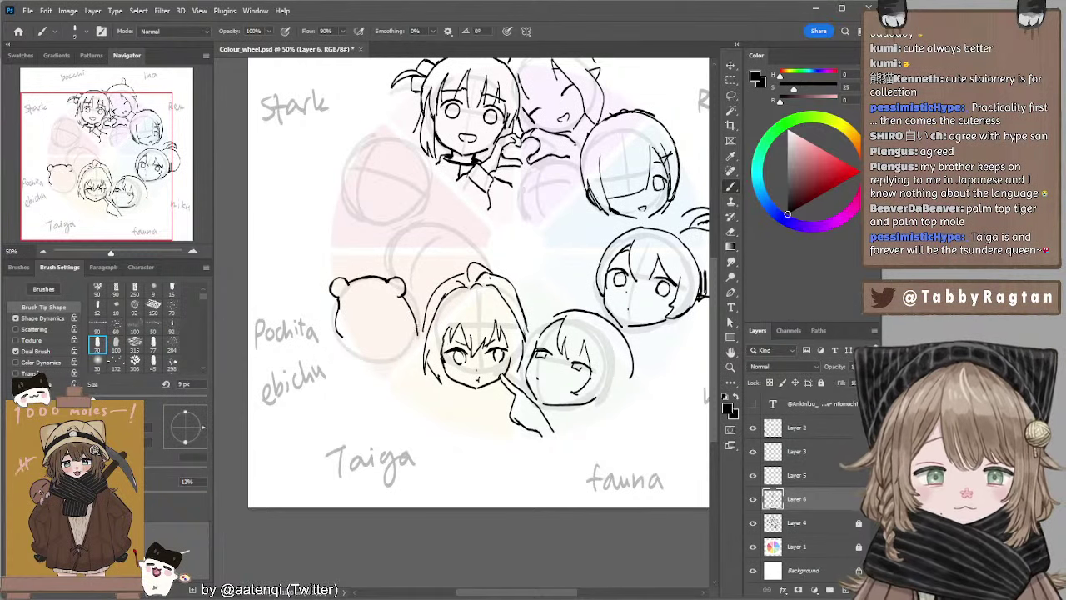
pyautogui.hotkey('ctrl', 'z')
pyautogui.moveTo(405, 296); pyautogui.dragTo(413, 335)
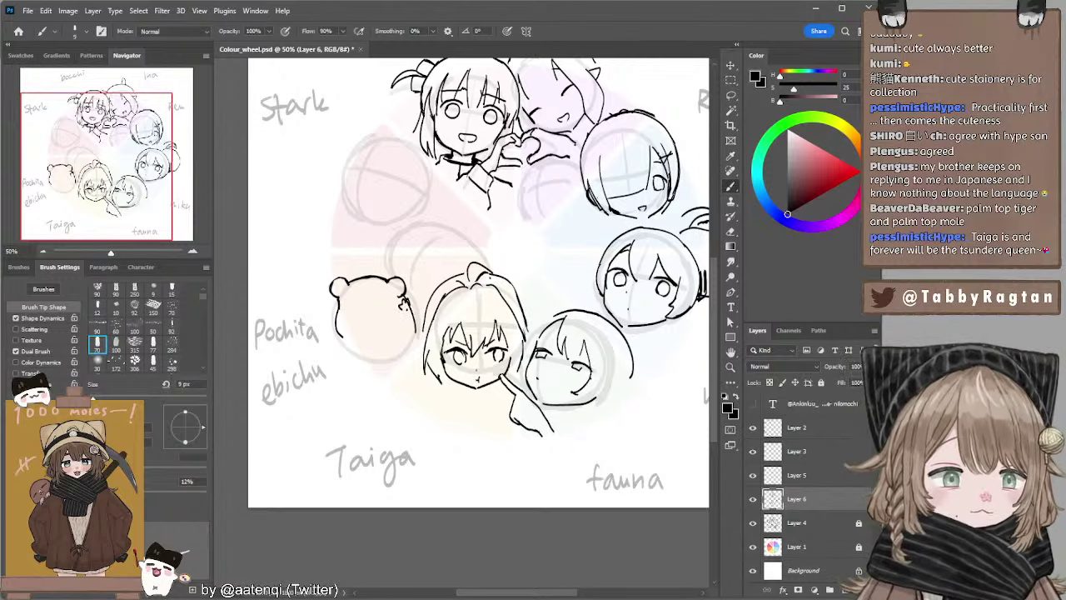
pyautogui.press('e')
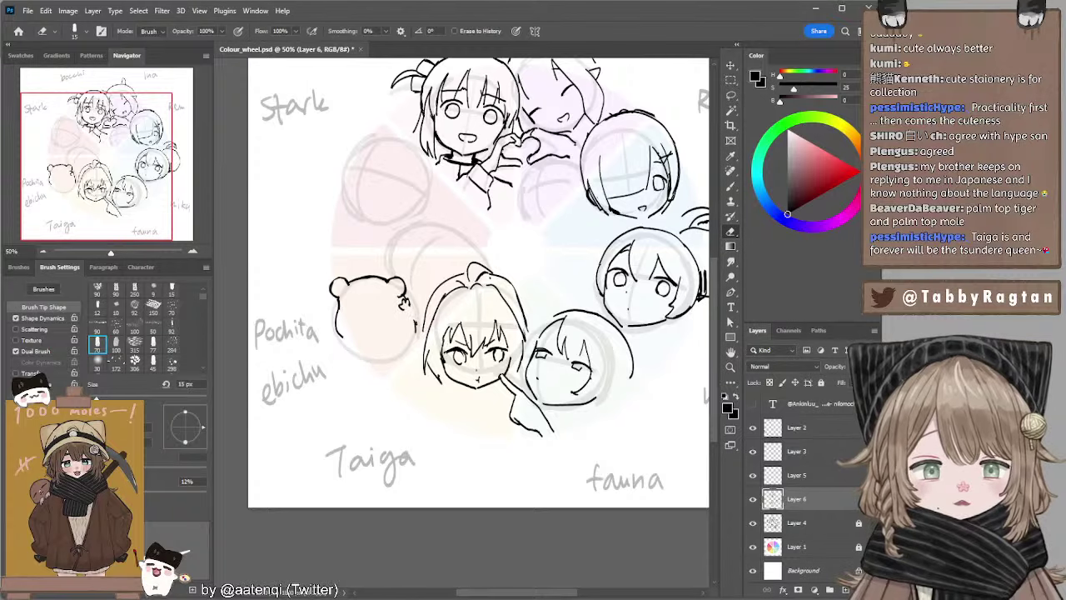
pyautogui.moveTo(416, 320); pyautogui.dragTo(415, 332)
pyautogui.press('b')
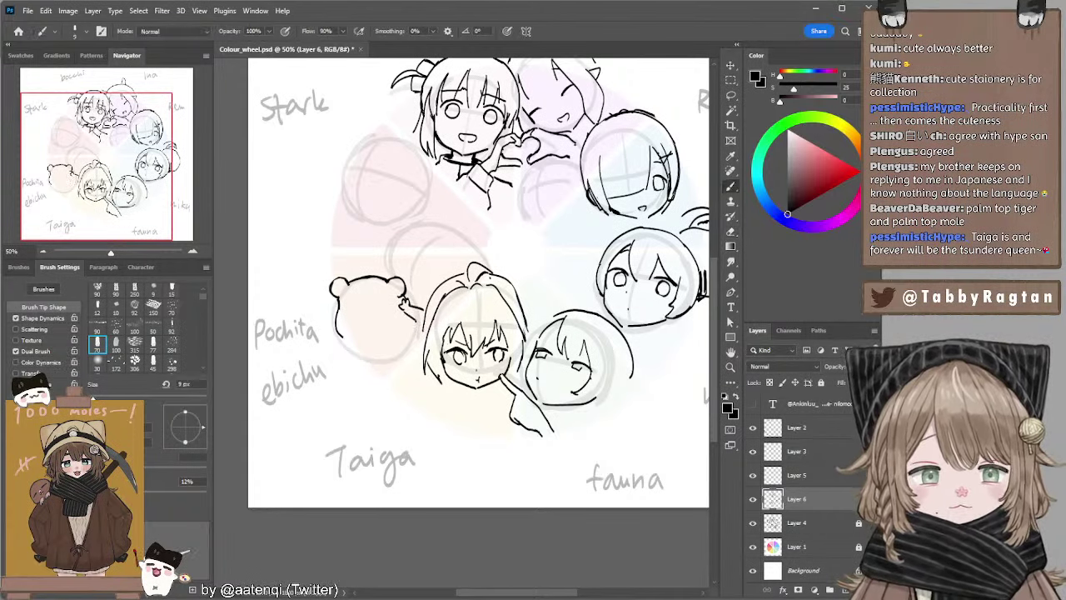
# Ink pointed cheek fur on both sides of Ebichu's face, retrying the strokes until the shapes match.
pyautogui.moveTo(335, 301); pyautogui.dragTo(336, 335)
pyautogui.hotkey('ctrl', 'z')
pyautogui.hotkey('ctrl', 'z')
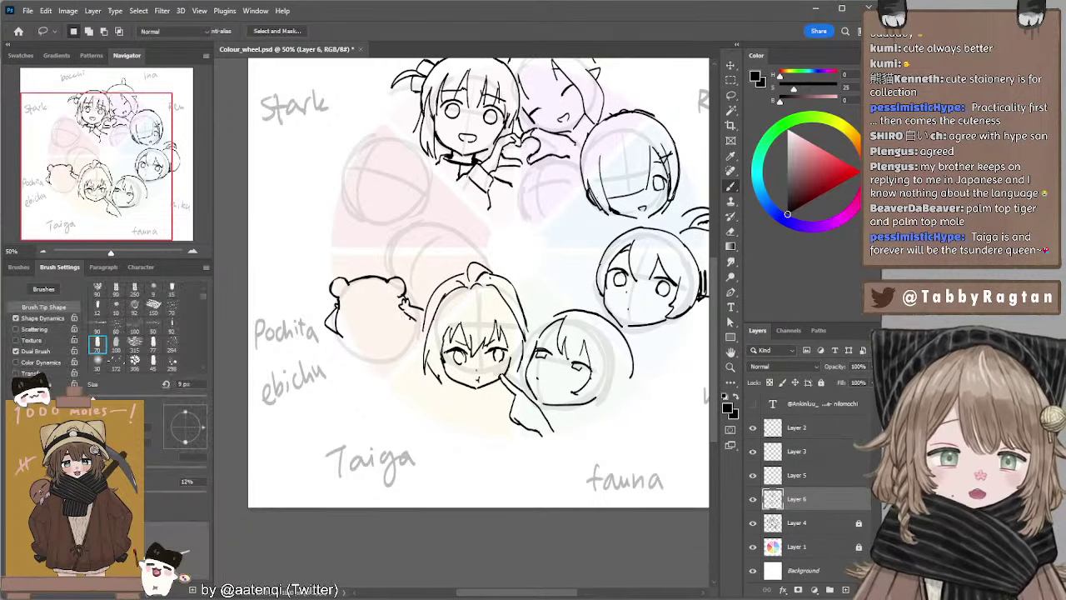
pyautogui.hotkey('ctrl', 'z')
pyautogui.moveTo(404, 308); pyautogui.dragTo(415, 323)
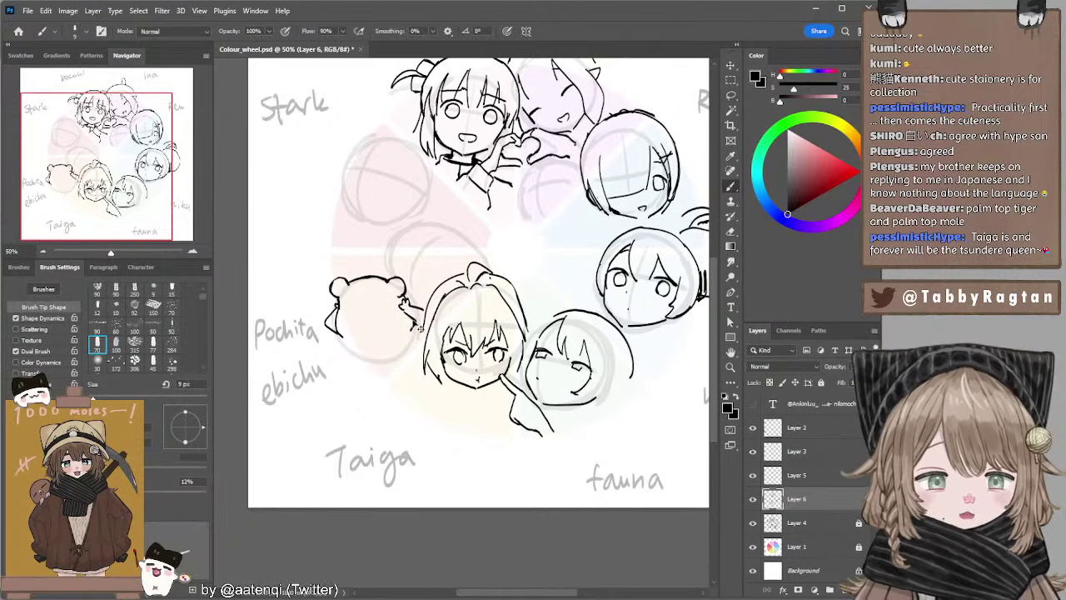
pyautogui.hotkey('ctrl', 'z')
pyautogui.moveTo(413, 312); pyautogui.dragTo(408, 328)
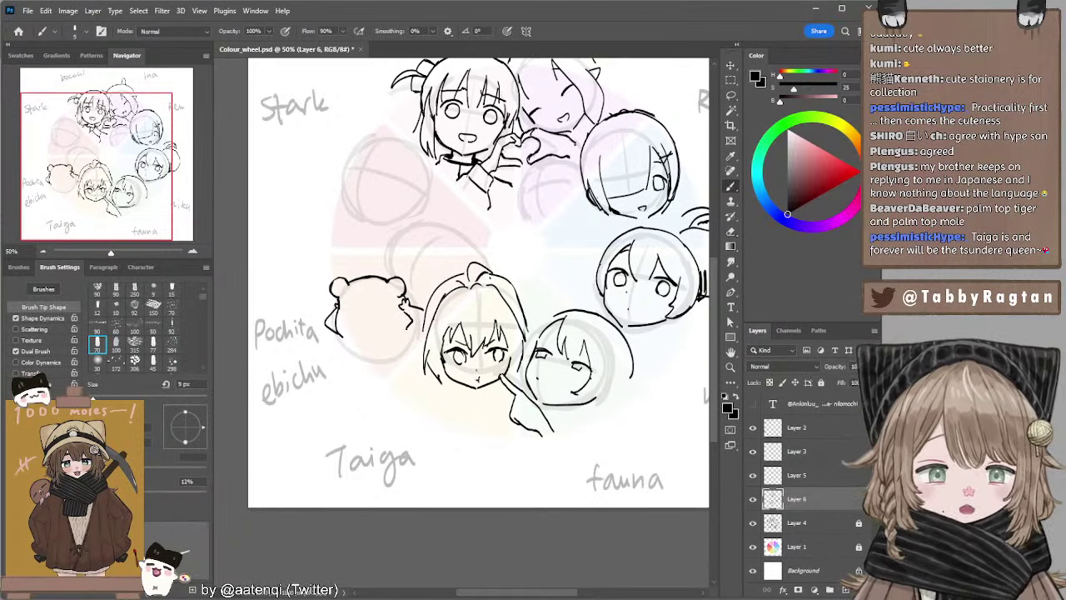
# Lasso Ebichu's whole head, scale it down slightly from the left-hand edge, and deselect it.
pyautogui.press('l')
pyautogui.moveTo(337, 260)
pyautogui.mouseDown()
pyautogui.moveTo(329, 358)
pyautogui.moveTo(391, 356)
pyautogui.moveTo(412, 343)
pyautogui.moveTo(428, 319)
pyautogui.moveTo(410, 278)
pyautogui.mouseUp()
pyautogui.click(731, 67)
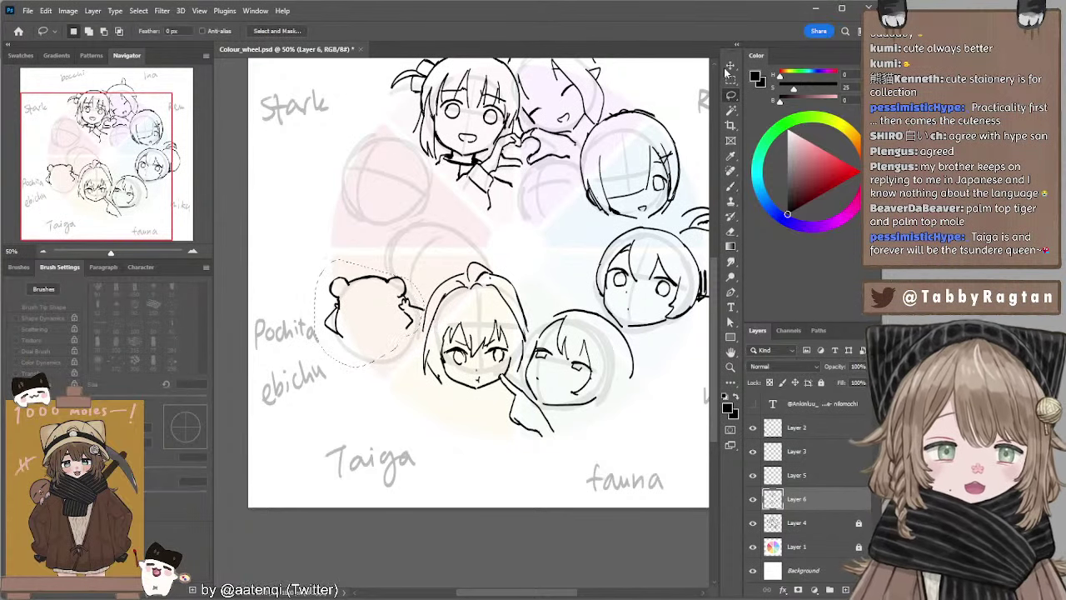
pyautogui.moveTo(314, 310); pyautogui.dragTo(333, 304)
pyautogui.press('Return')
pyautogui.hotkey('ctrl', 'd')
# Ink two small solid round eyes on Ebichu's face and an angled eyebrow above the right-hand eye.
pyautogui.press('b')
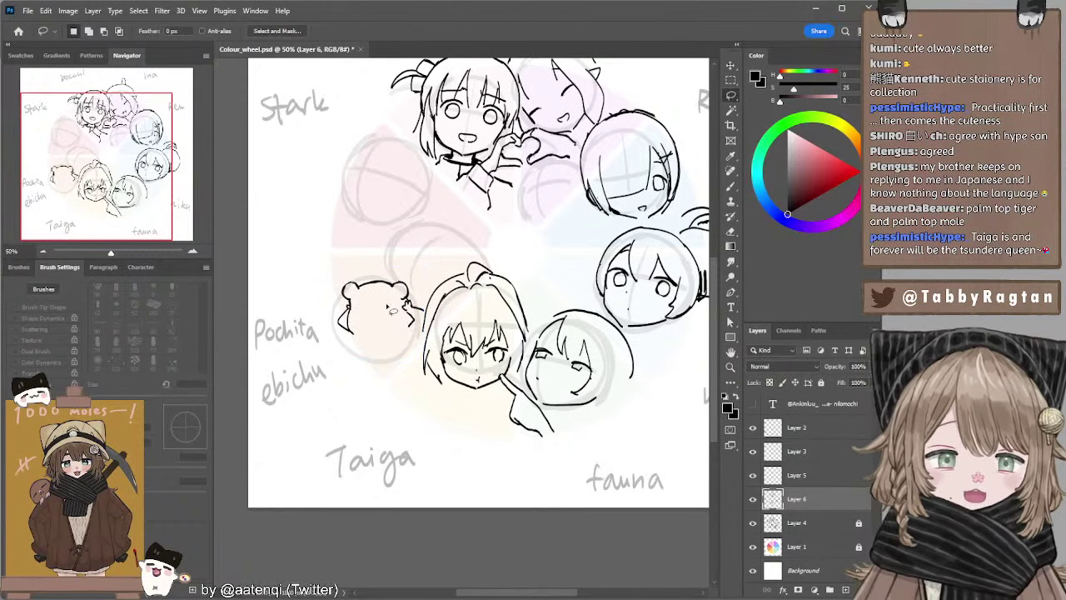
pyautogui.moveTo(388, 312); pyautogui.dragTo(388, 317)
pyautogui.hotkey('ctrl', 'z')
pyautogui.hotkey('ctrl', 'z')
pyautogui.hotkey('ctrl', 'z')
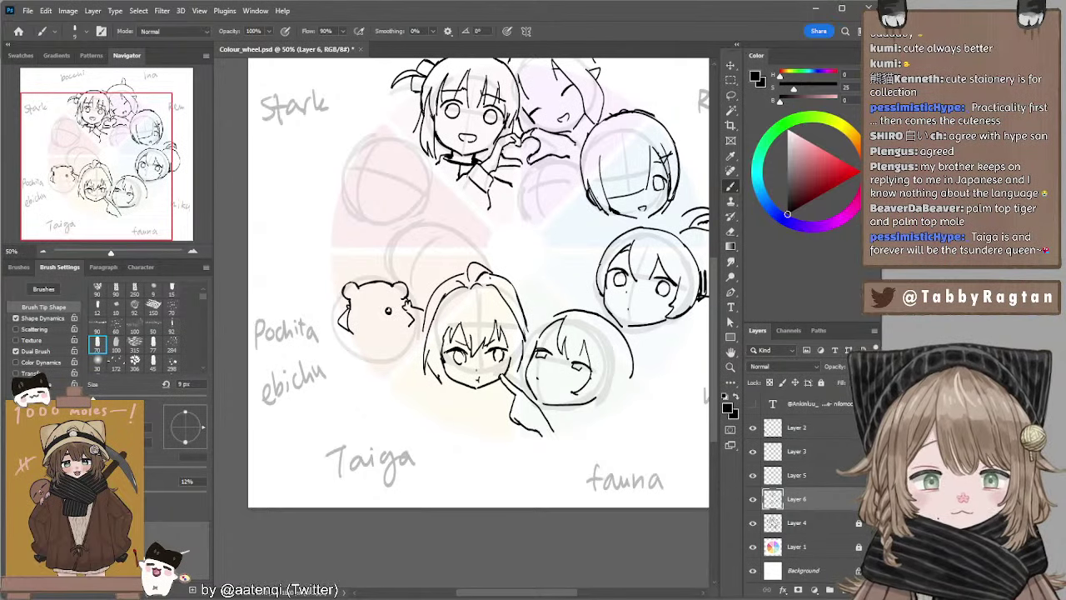
pyautogui.moveTo(360, 311); pyautogui.dragTo(363, 312)
pyautogui.hotkey('ctrl', 'z')
pyautogui.hotkey('ctrl', 'z')
pyautogui.hotkey('ctrl', 'z')
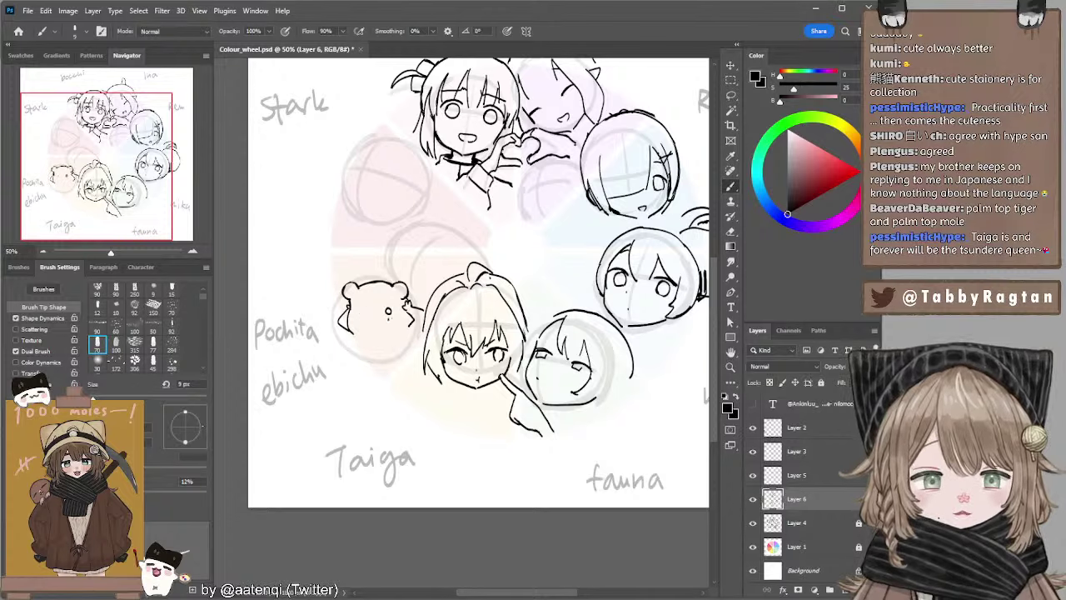
pyautogui.moveTo(388, 311); pyautogui.dragTo(363, 316)
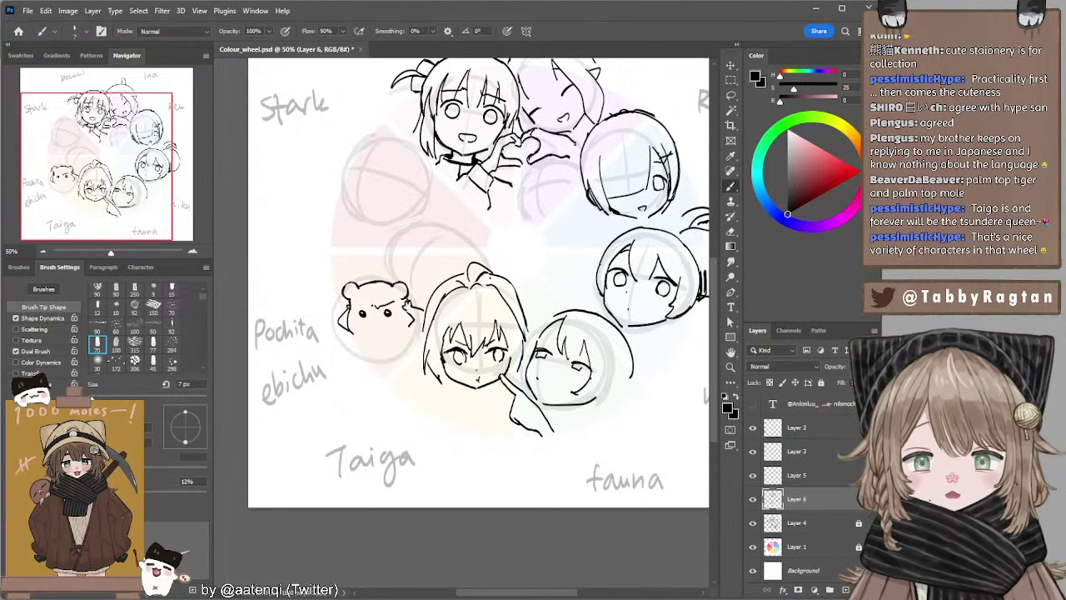
# Add Ebichu's other angled eyebrow and ink an open, square-shaped mouth below the eyes, retrying the mouth strokes.
pyautogui.press('l')
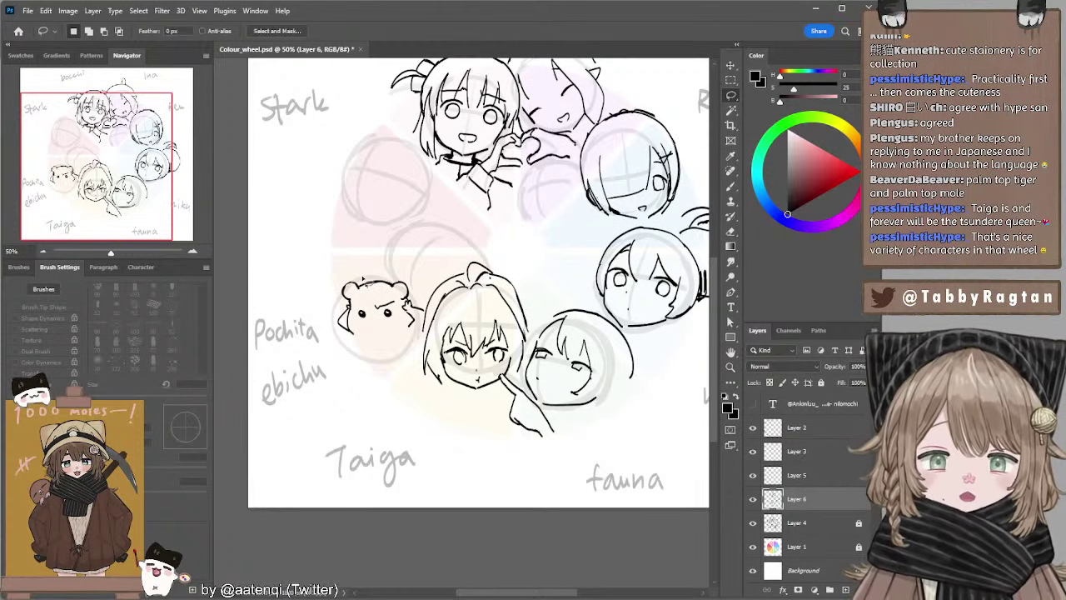
pyautogui.press('b')
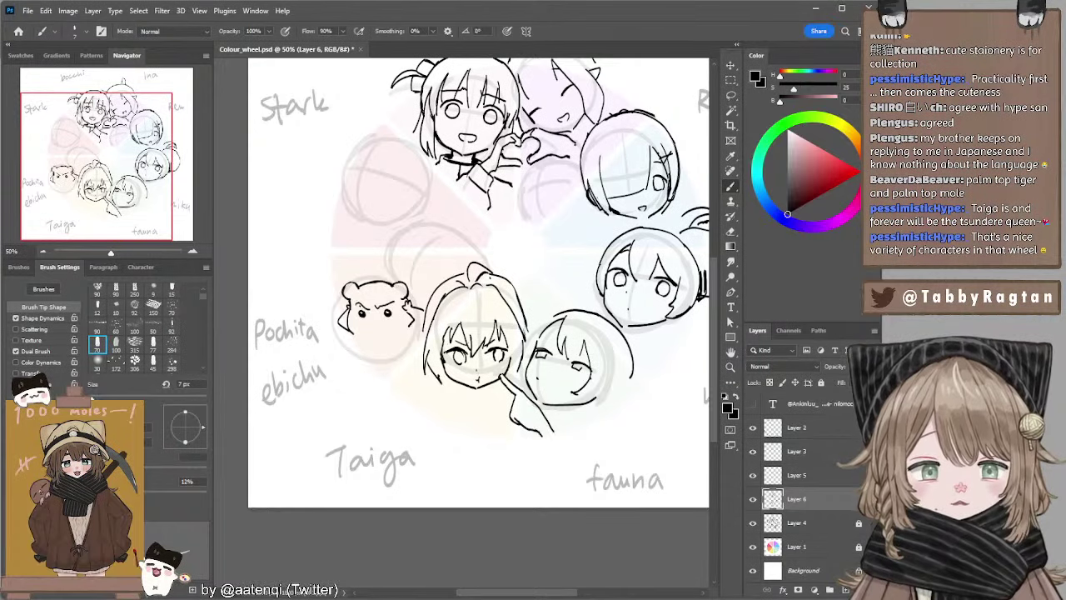
pyautogui.press('[')
pyautogui.moveTo(356, 305)
pyautogui.mouseDown()
pyautogui.moveTo(384, 324)
pyautogui.moveTo(369, 334)
pyautogui.mouseUp()
pyautogui.hotkey('ctrl', 'z')
pyautogui.hotkey('ctrl', 'z')
pyautogui.hotkey('ctrl', 'z')
pyautogui.hotkey('ctrl', 'z')
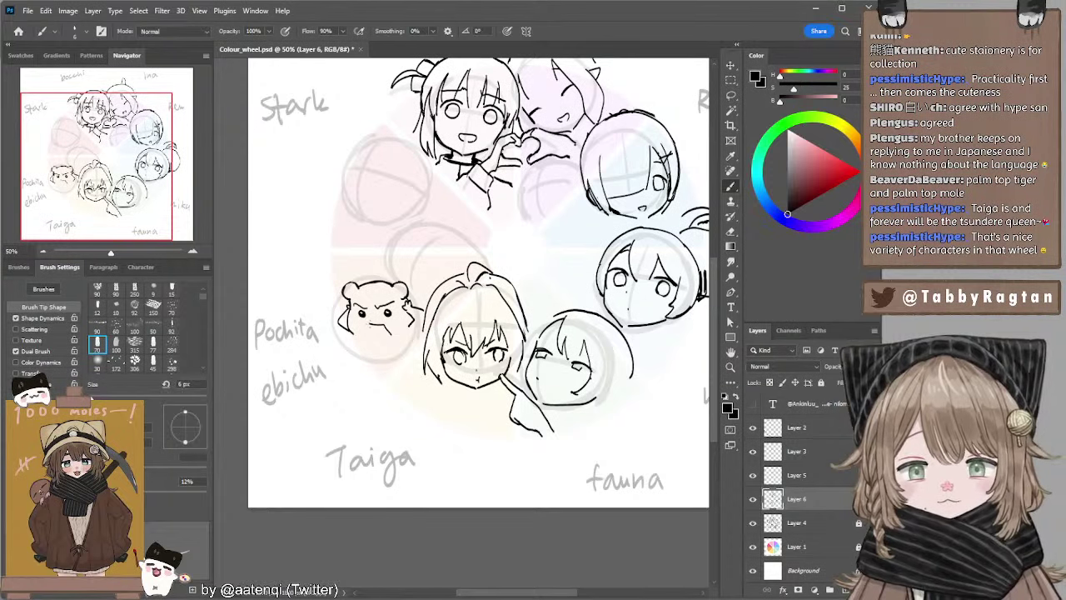
pyautogui.press('e')
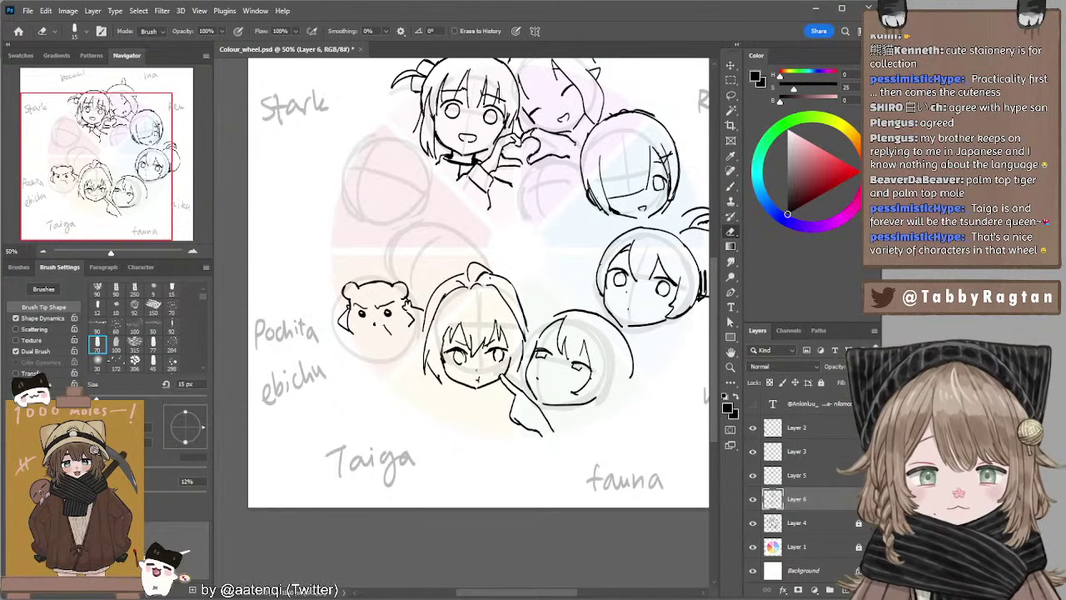
pyautogui.press('b')
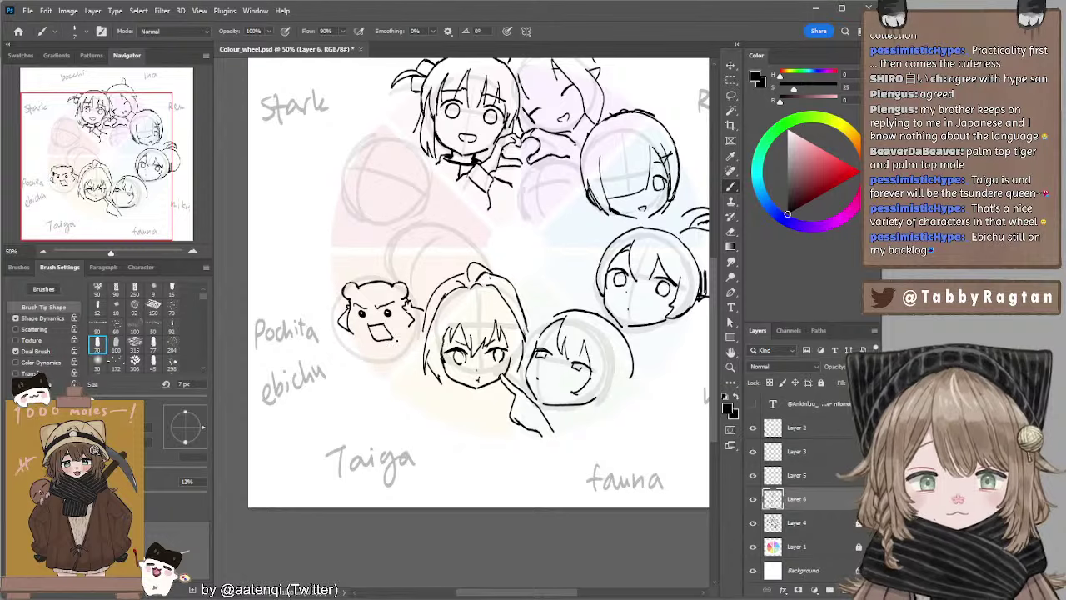
# Rework the outline of Ebichu's open mouth, erasing with a 15 px eraser and redrawing with a 7 px brush.
pyautogui.press('l')
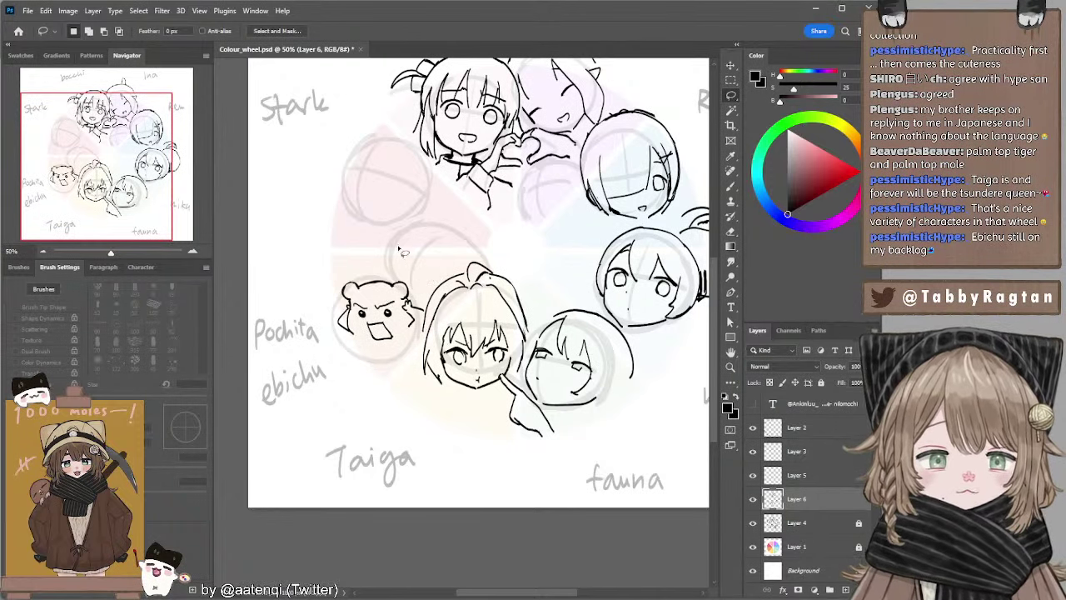
pyautogui.press('b')
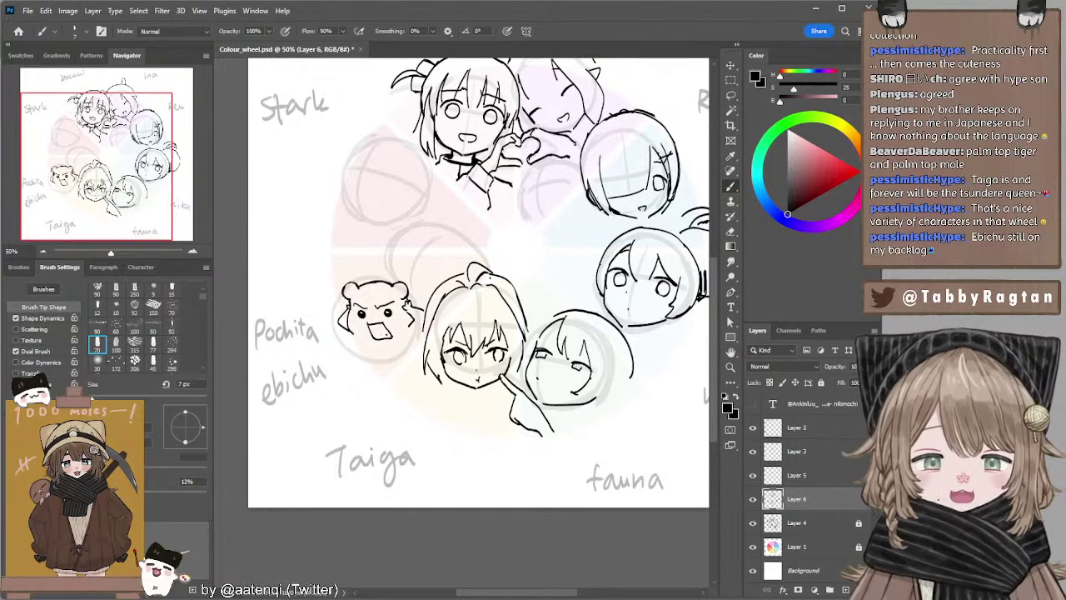
pyautogui.press('e')
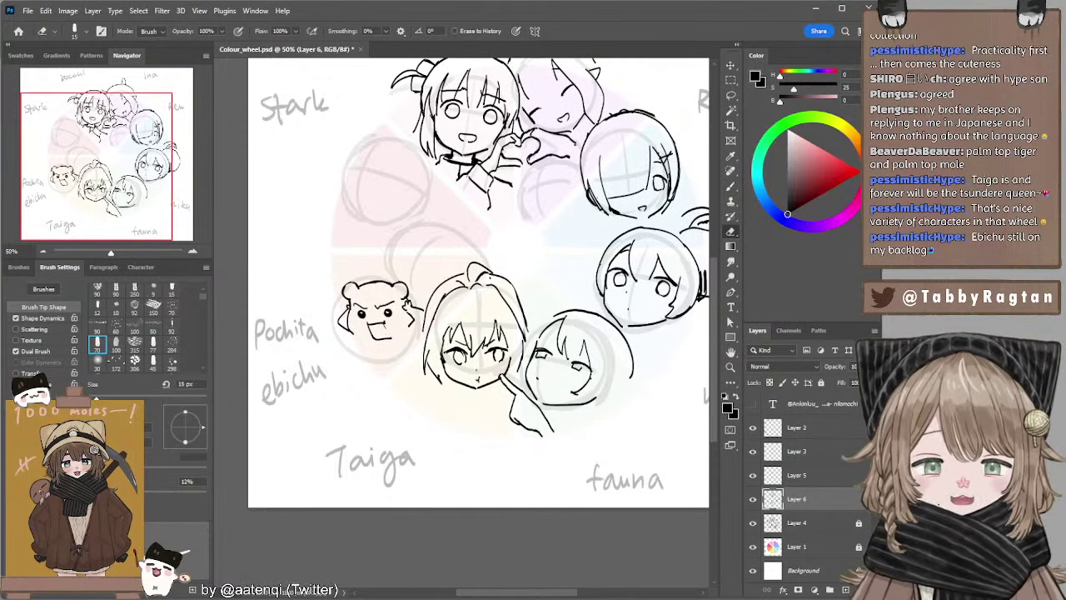
pyautogui.press('b')
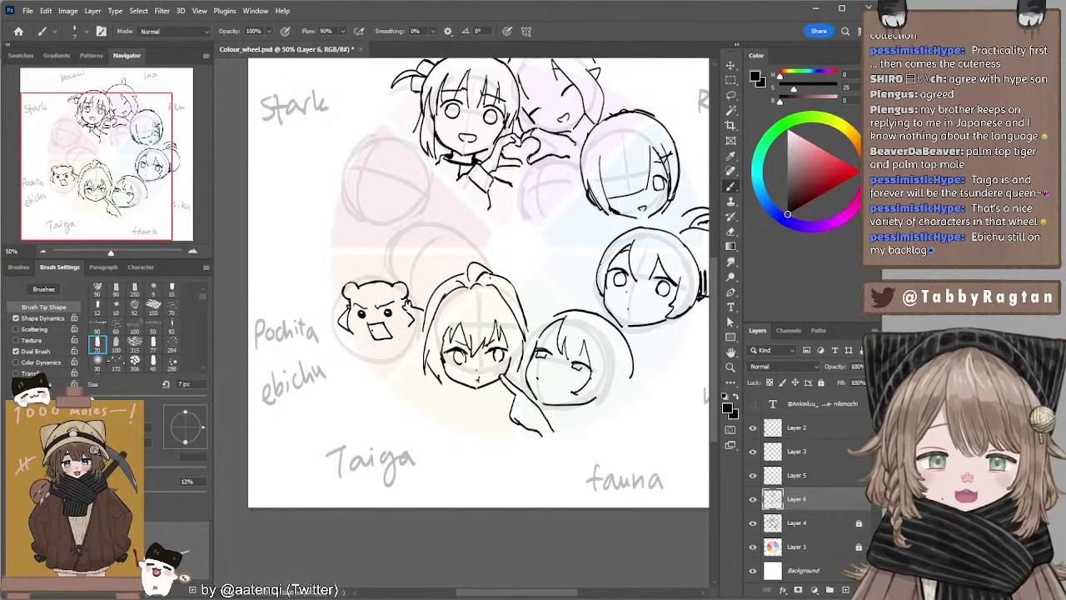
pyautogui.hotkey('ctrl', 'z')
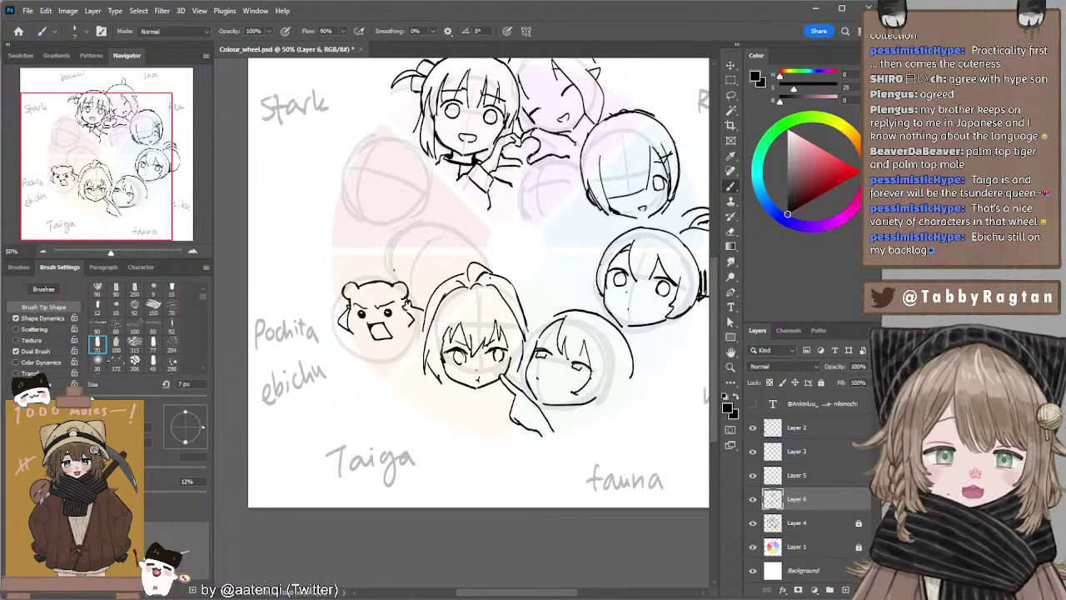
# Add short vertical shading lines on Ebichu's forehead between the angled eyebrows.
pyautogui.press('[')
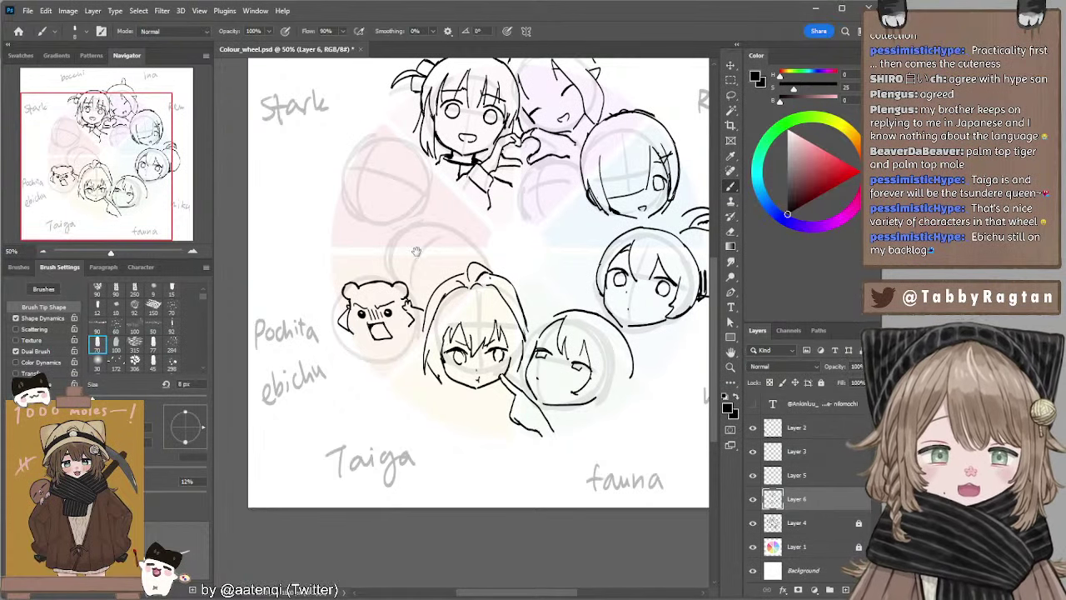
pyautogui.moveTo(417, 251); pyautogui.dragTo(407, 265)
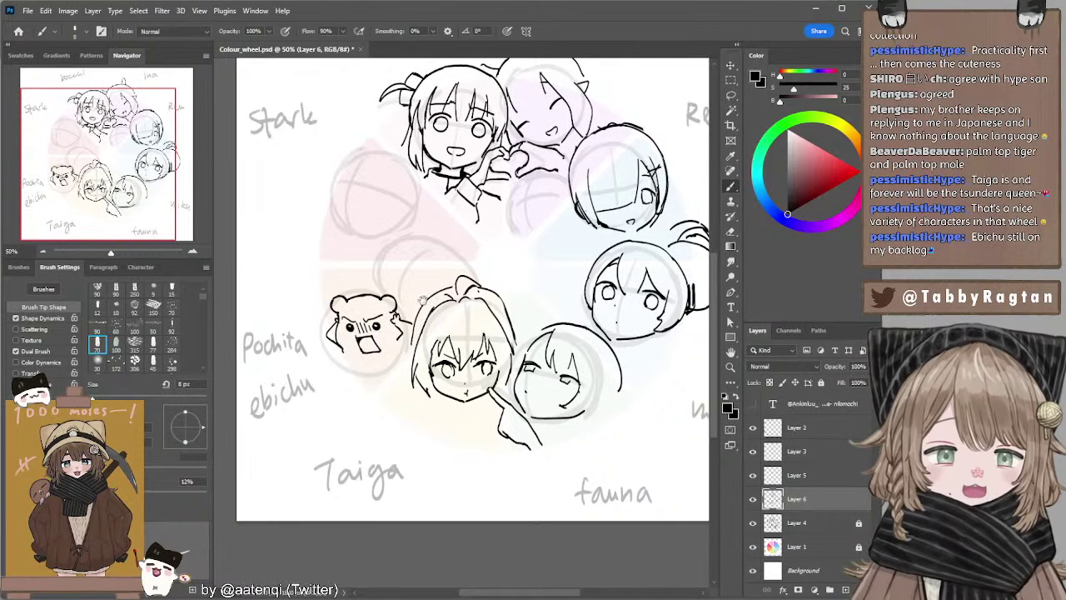
pyautogui.moveTo(422, 302); pyautogui.dragTo(422, 311)
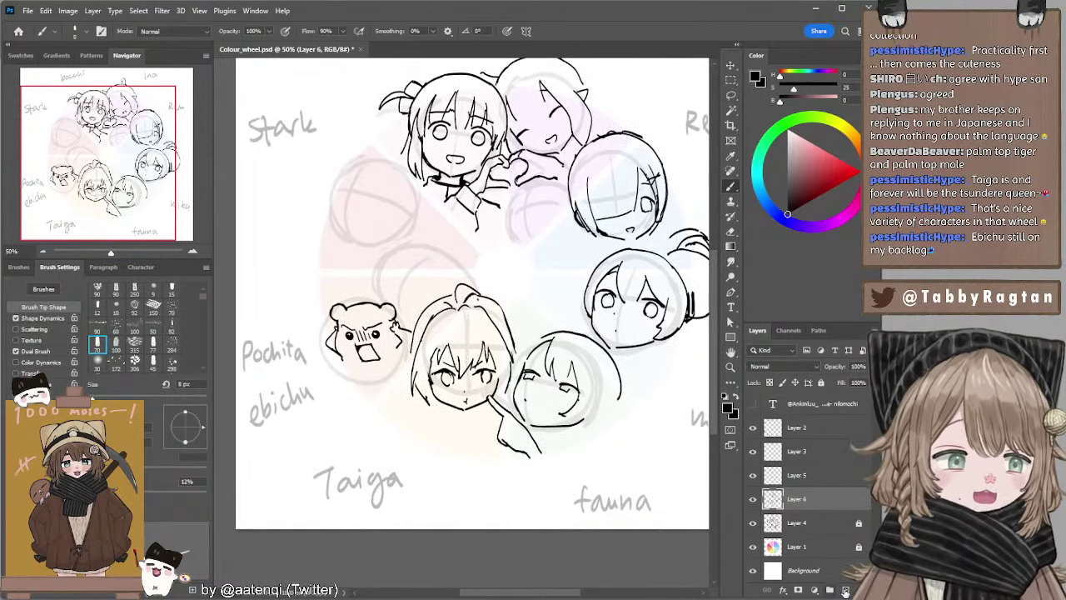
# Create a new layer above Layer 6 and try curved strokes above Ebichu's head with a 10 px brush.
pyautogui.click(845, 590)
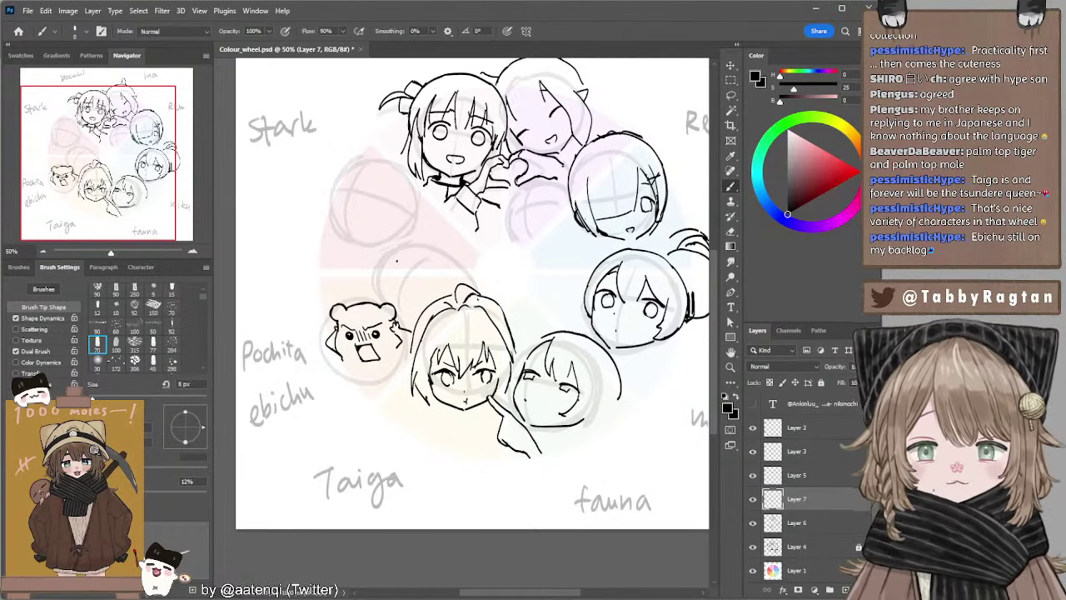
pyautogui.press(']')
pyautogui.press(']')
pyautogui.moveTo(402, 246); pyautogui.dragTo(382, 279)
pyautogui.hotkey('ctrl', 'z')
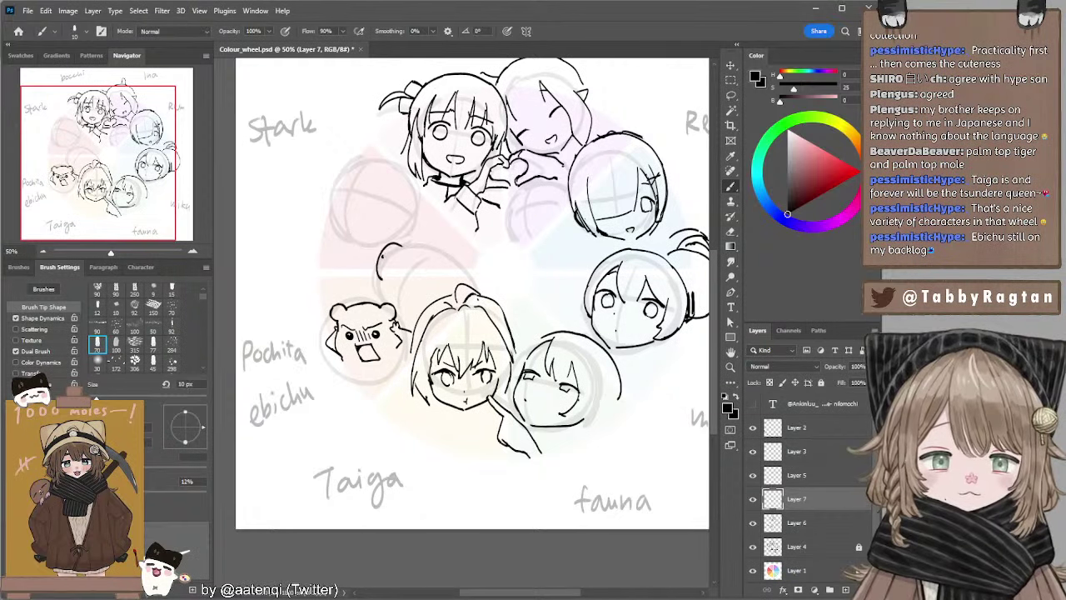
pyautogui.hotkey('ctrl', 'z')
pyautogui.moveTo(415, 245)
pyautogui.mouseDown()
pyautogui.moveTo(389, 248)
pyautogui.moveTo(378, 275)
pyautogui.mouseUp()
pyautogui.moveTo(403, 257)
pyautogui.mouseDown()
pyautogui.moveTo(379, 277)
pyautogui.moveTo(394, 246)
pyautogui.moveTo(410, 249)
pyautogui.moveTo(395, 258)
pyautogui.moveTo(424, 250)
pyautogui.moveTo(378, 281)
pyautogui.mouseUp()
pyautogui.hotkey('ctrl', 'z')
pyautogui.hotkey('ctrl', 'z')
# Ink a rounded arc above Ebichu's head with a 9 px brush, redrawing the stroke until its curve is smooth.
pyautogui.press('[')
pyautogui.hotkey('ctrl', 'z')
pyautogui.hotkey('ctrl', 'z')
pyautogui.hotkey('ctrl', 'z')
pyautogui.hotkey('ctrl', 'z')
pyautogui.hotkey('ctrl', 'z')
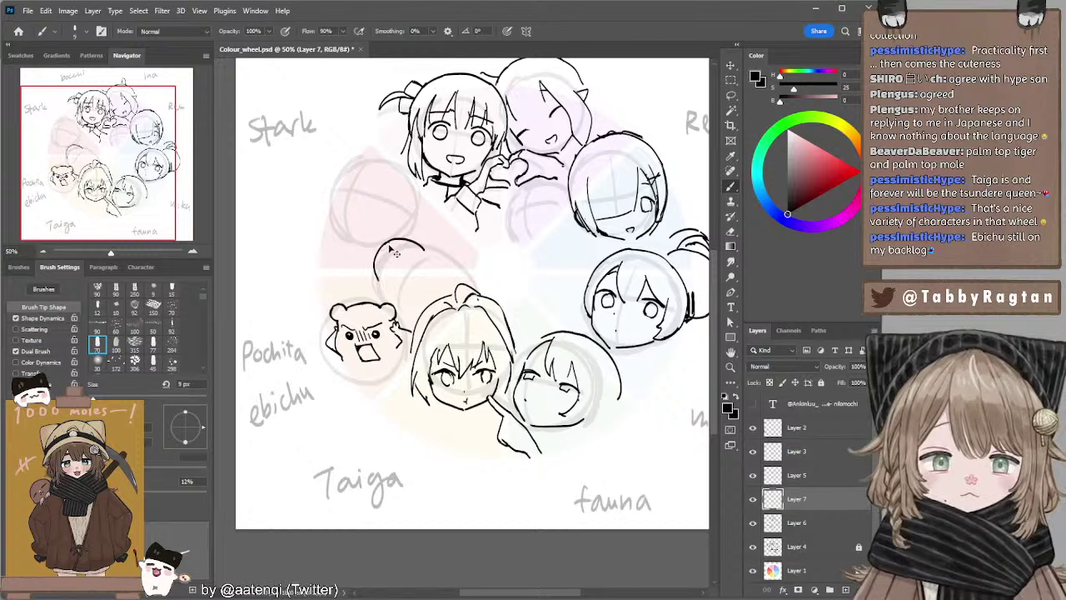
pyautogui.hotkey('ctrl', 'z')
pyautogui.moveTo(384, 244)
pyautogui.mouseDown()
pyautogui.moveTo(375, 269)
pyautogui.moveTo(393, 284)
pyautogui.mouseUp()
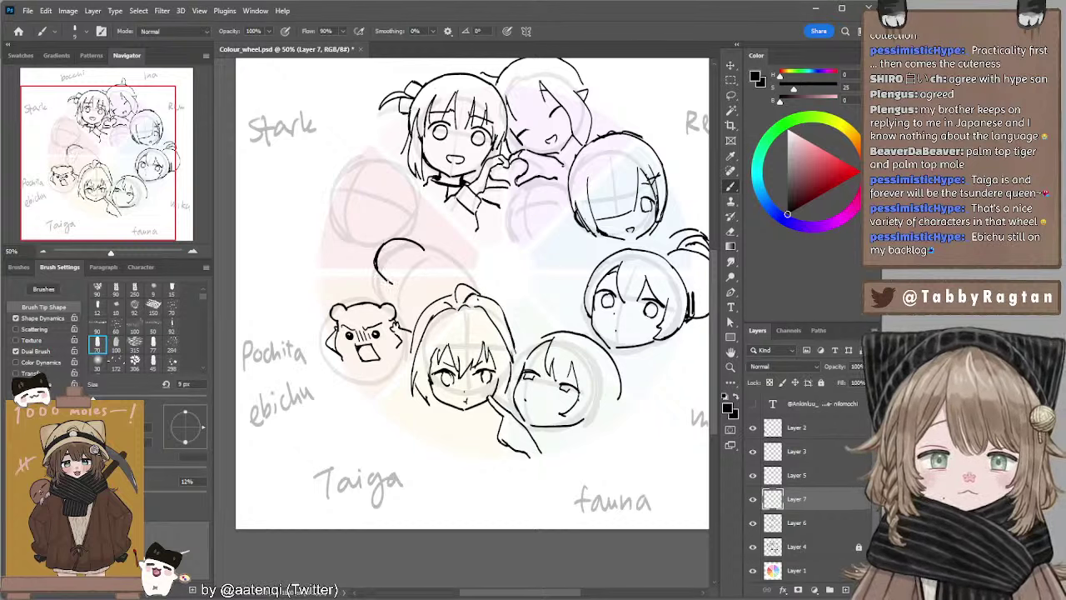
pyautogui.hotkey('ctrl', 'z')
pyautogui.moveTo(383, 245); pyautogui.dragTo(388, 281)
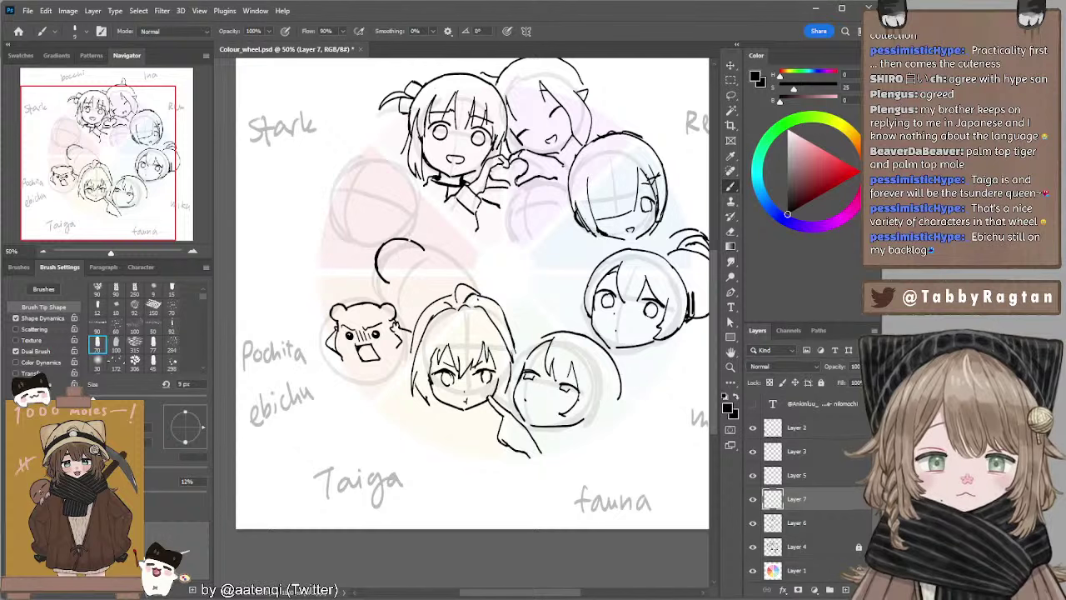
# Extend the upper right-hand end and the lower end of the new arc, retrying the added strokes.
pyautogui.moveTo(411, 241); pyautogui.dragTo(429, 257)
pyautogui.press('e')
pyautogui.press('b')
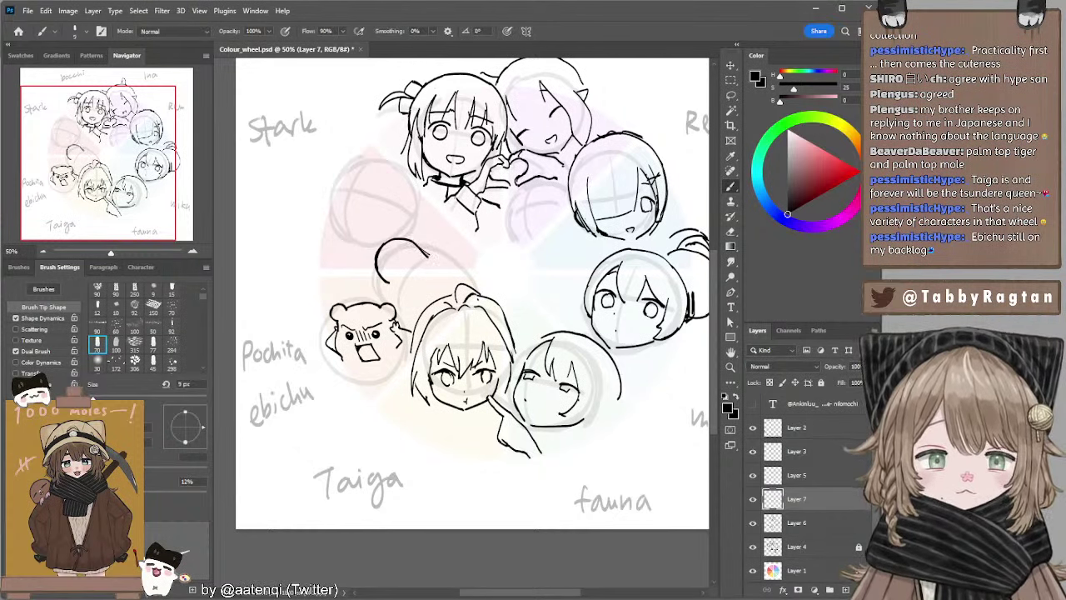
pyautogui.hotkey('ctrl', 'z')
pyautogui.hotkey('ctrl', 'z')
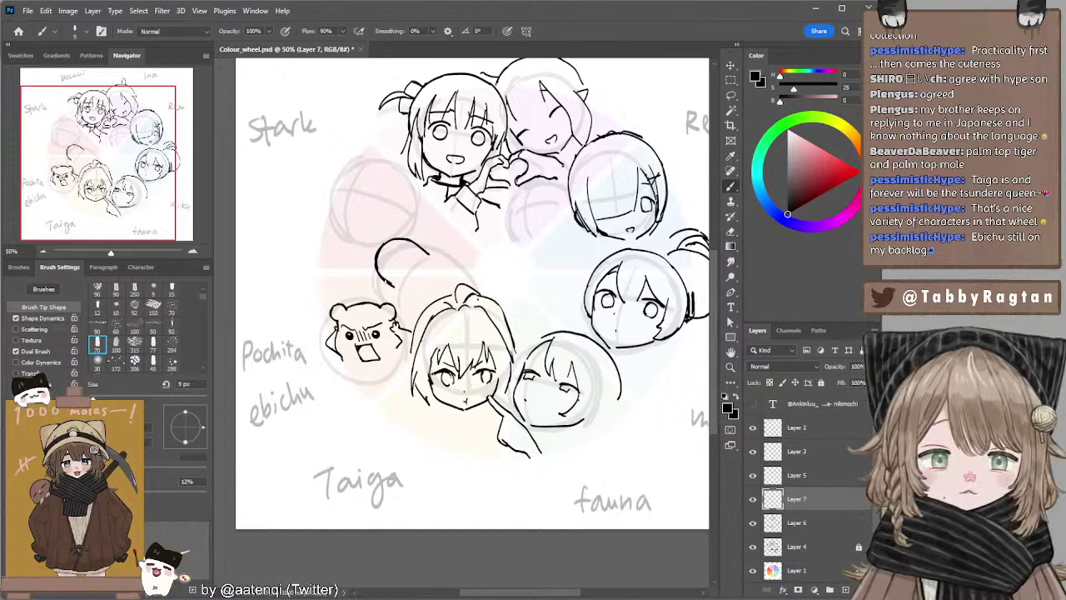
# Lasso the new arc, shift it slightly to the left above Ebichu's head and clear the selection.
pyautogui.press('l')
pyautogui.moveTo(418, 227)
pyautogui.mouseDown()
pyautogui.moveTo(370, 247)
pyautogui.moveTo(445, 253)
pyautogui.moveTo(410, 258)
pyautogui.mouseUp()
pyautogui.hotkey('ctrl', 'd')
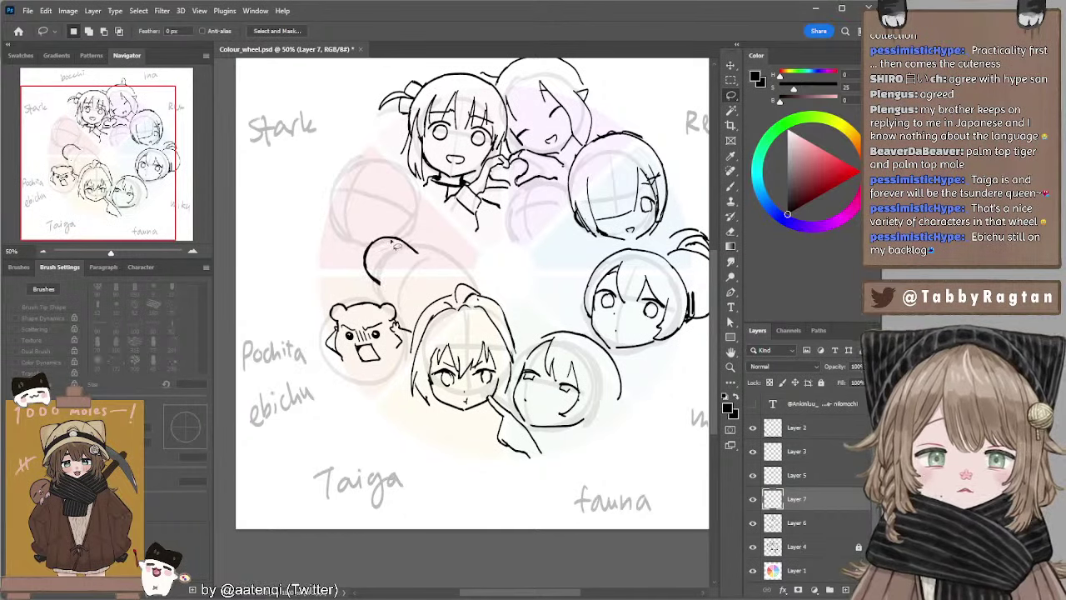
# Sketch the curved front band of Pochita's head above the bear on Layer 7, retrying strokes that miss the shape.
pyautogui.press('b')
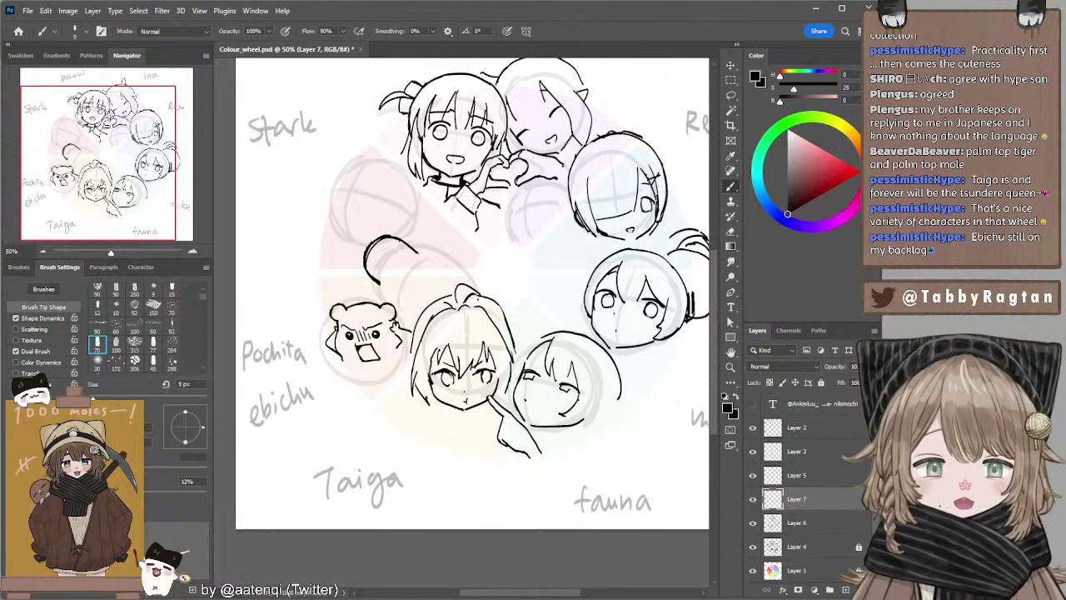
pyautogui.moveTo(418, 253); pyautogui.dragTo(391, 284)
pyautogui.hotkey('ctrl', 'z')
pyautogui.hotkey('ctrl', 'z')
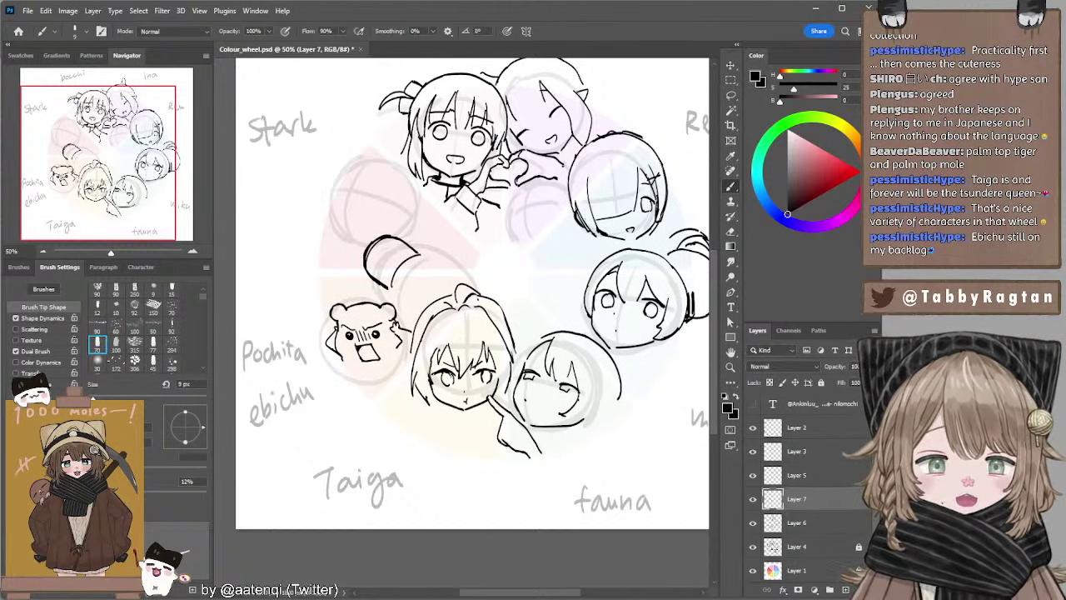
pyautogui.moveTo(393, 291); pyautogui.dragTo(409, 295)
pyautogui.hotkey('ctrl', 'z')
pyautogui.hotkey('ctrl', 'z')
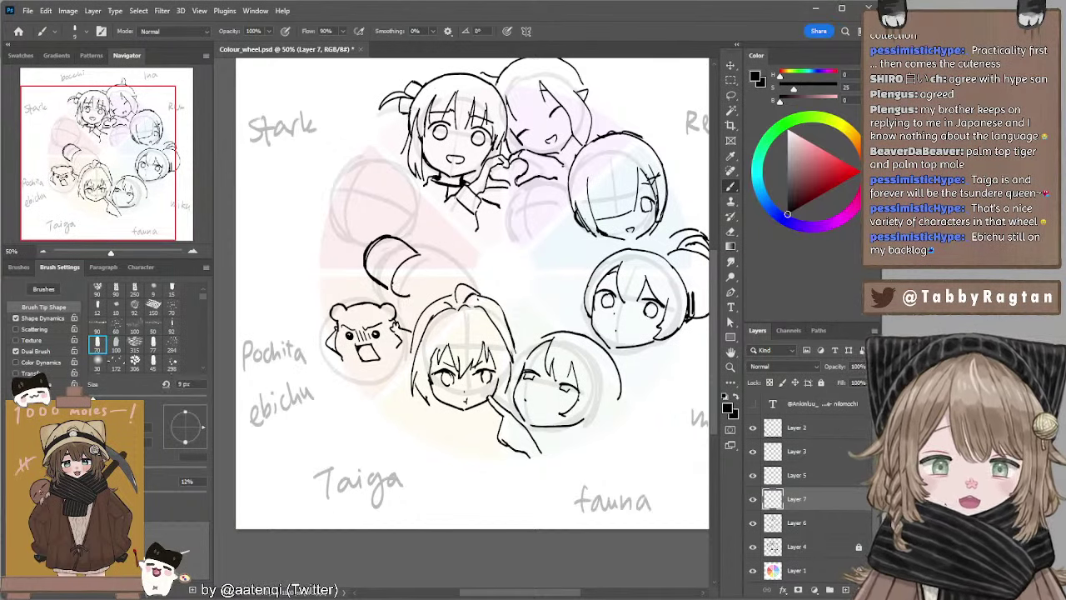
pyautogui.hotkey('ctrl', 'z')
# Lasso and adjust the curved band of Pochita's head, and extend the head outline down to Taiga's hair.
pyautogui.press('l')
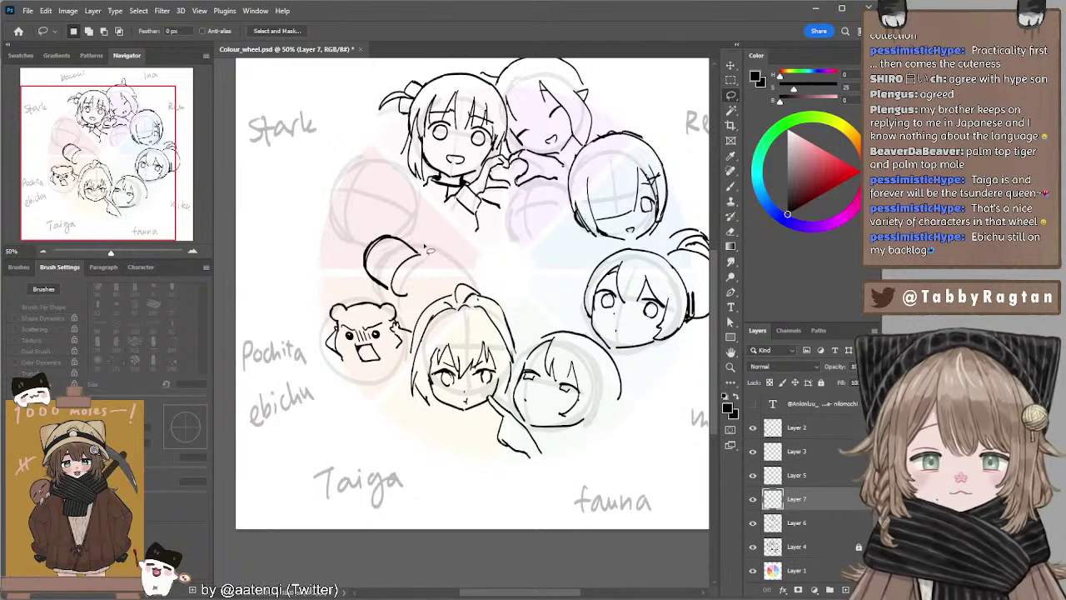
pyautogui.moveTo(425, 259)
pyautogui.mouseDown()
pyautogui.moveTo(393, 274)
pyautogui.moveTo(427, 294)
pyautogui.moveTo(421, 241)
pyautogui.mouseUp()
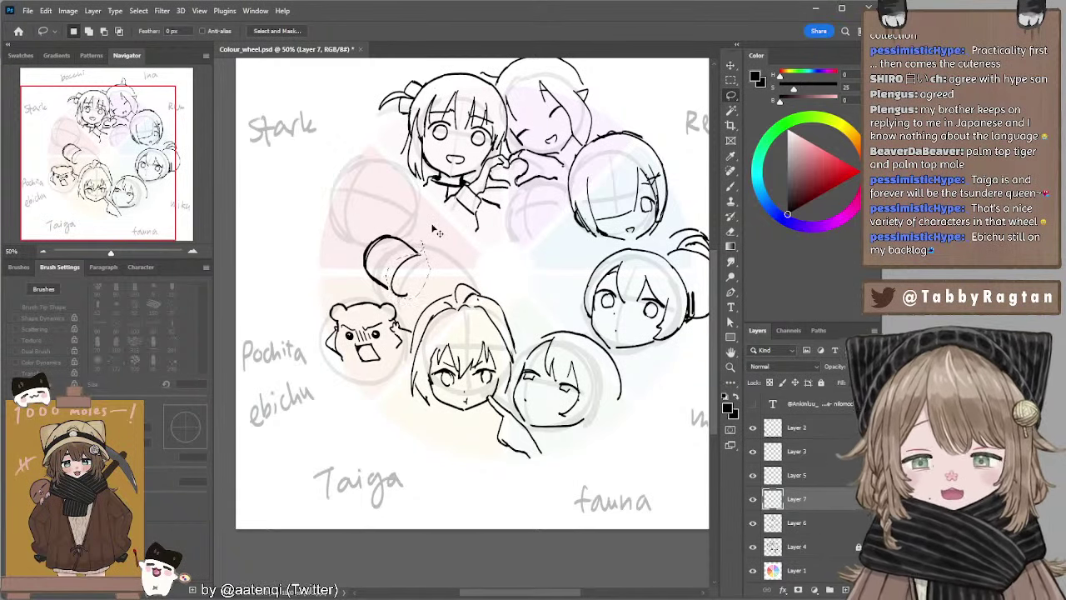
pyautogui.moveTo(392, 289); pyautogui.dragTo(404, 297)
pyautogui.keyDown('ctrl'); pyautogui.moveTo(429, 230); pyautogui.dragTo(432, 231); pyautogui.keyUp('ctrl')
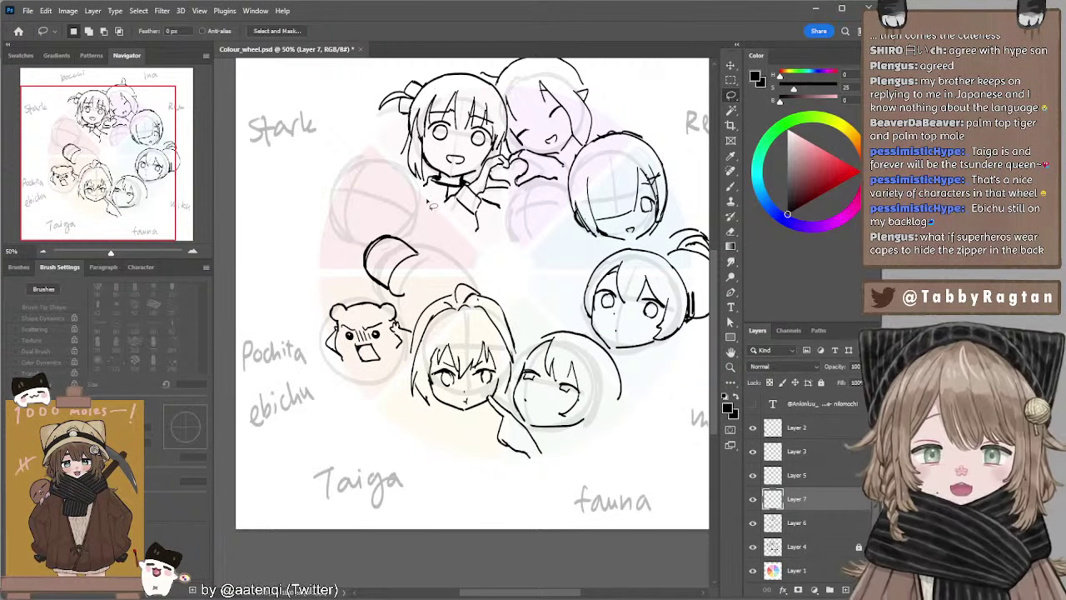
pyautogui.press('b')
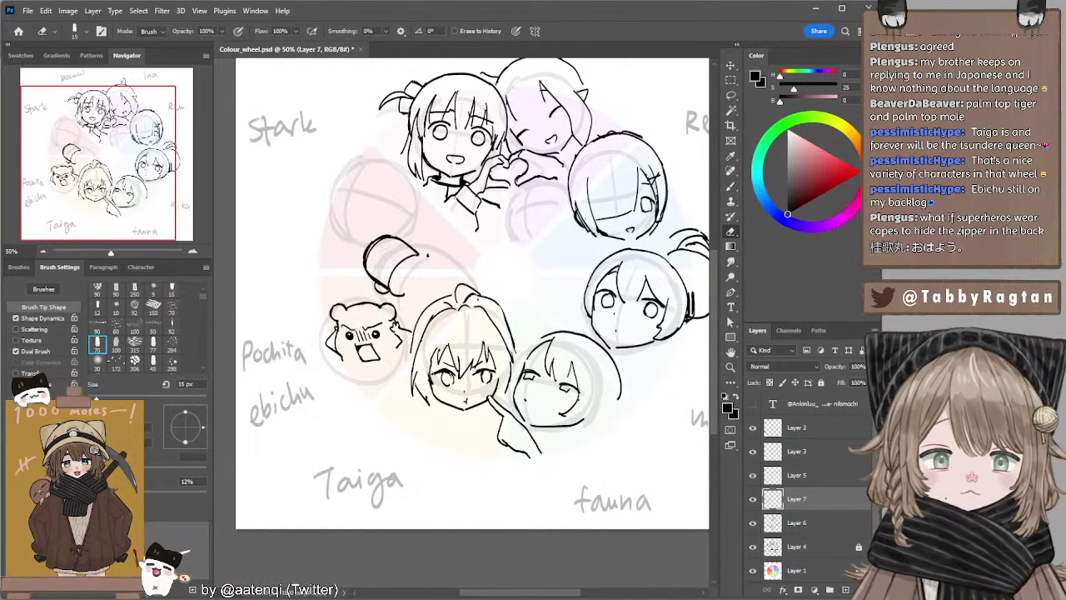
pyautogui.moveTo(405, 250); pyautogui.dragTo(464, 281)
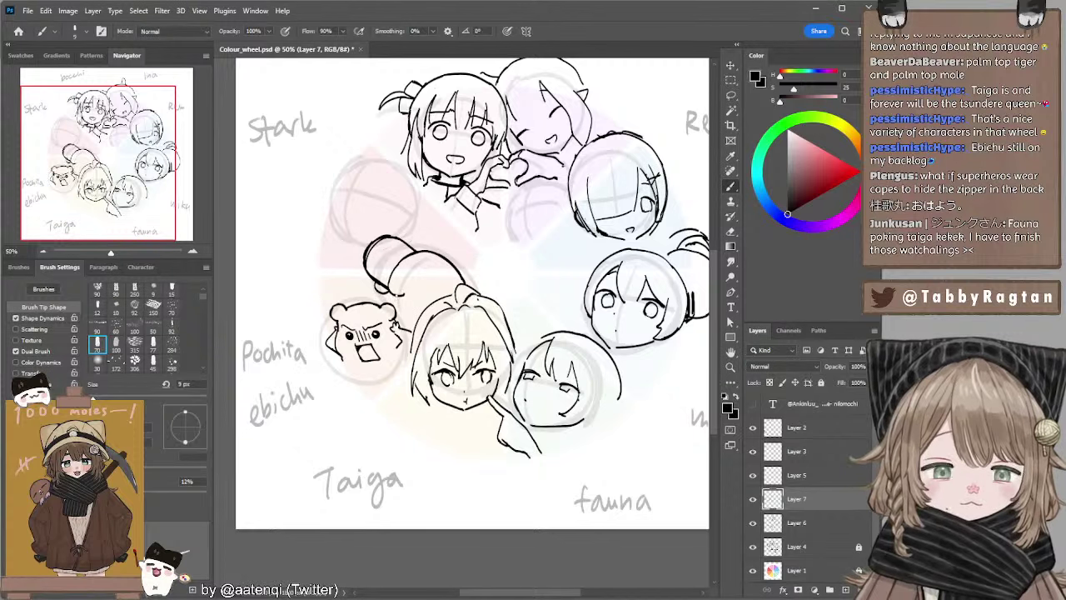
# Draw the bent handle on top of Pochita's head with a 10 px brush and tidy its edges.
pyautogui.press('[')
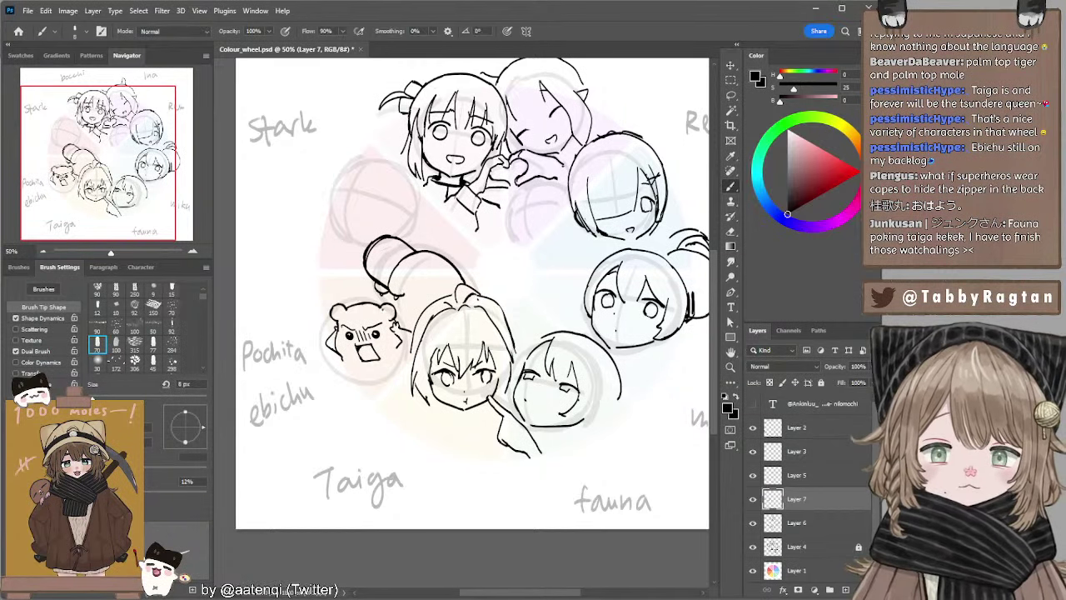
pyautogui.press(']')
pyautogui.press(']')
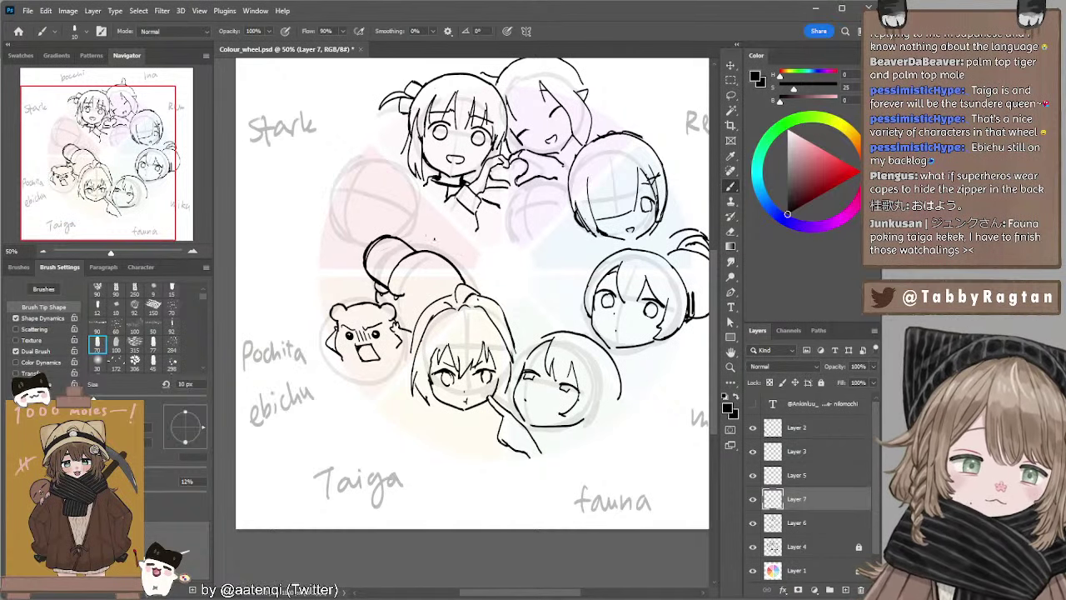
pyautogui.moveTo(426, 236); pyautogui.dragTo(464, 253)
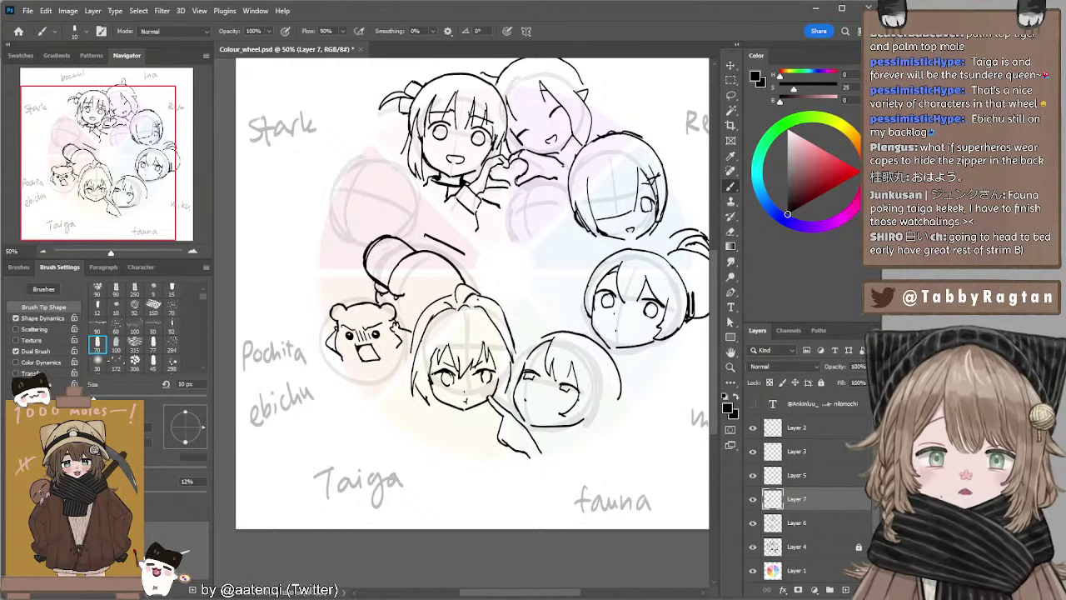
pyautogui.moveTo(426, 236); pyautogui.dragTo(408, 240)
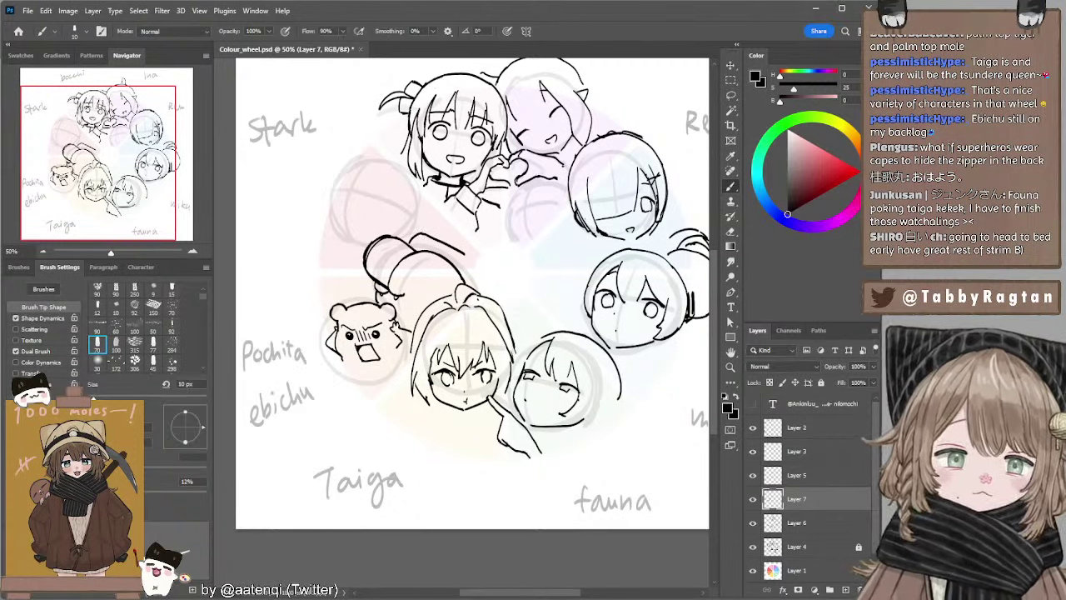
pyautogui.moveTo(440, 267)
pyautogui.mouseDown()
pyautogui.moveTo(450, 270)
pyautogui.moveTo(453, 255)
pyautogui.mouseUp()
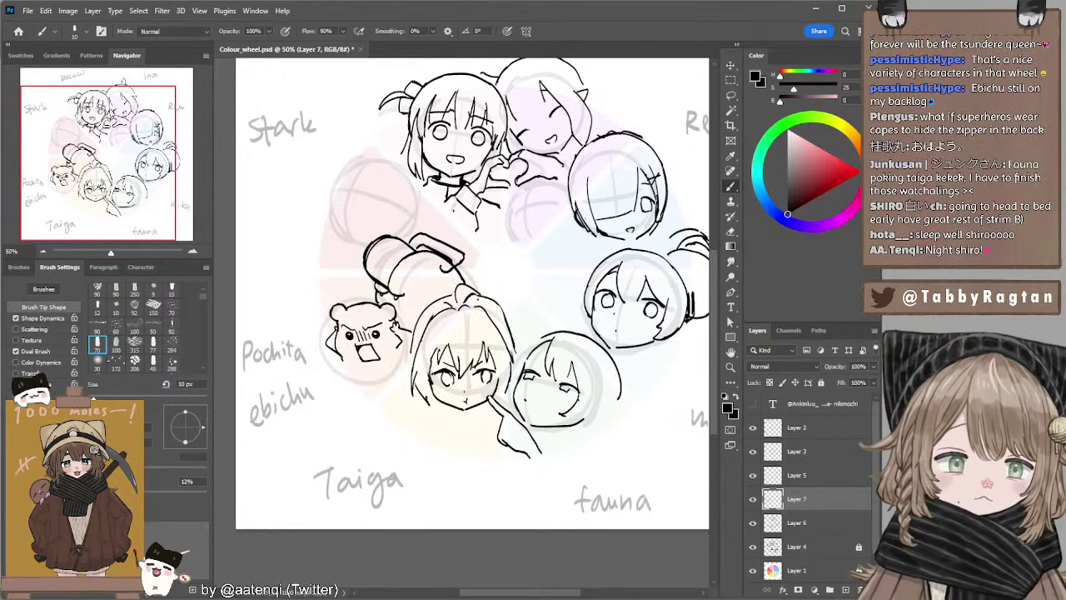
pyautogui.press('e')
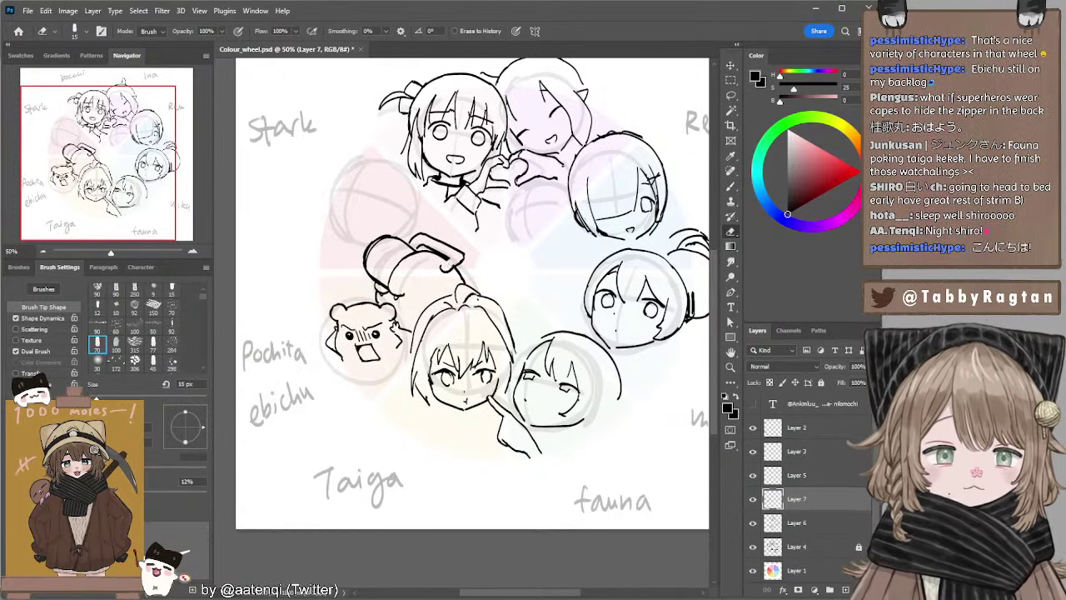
pyautogui.press('b')
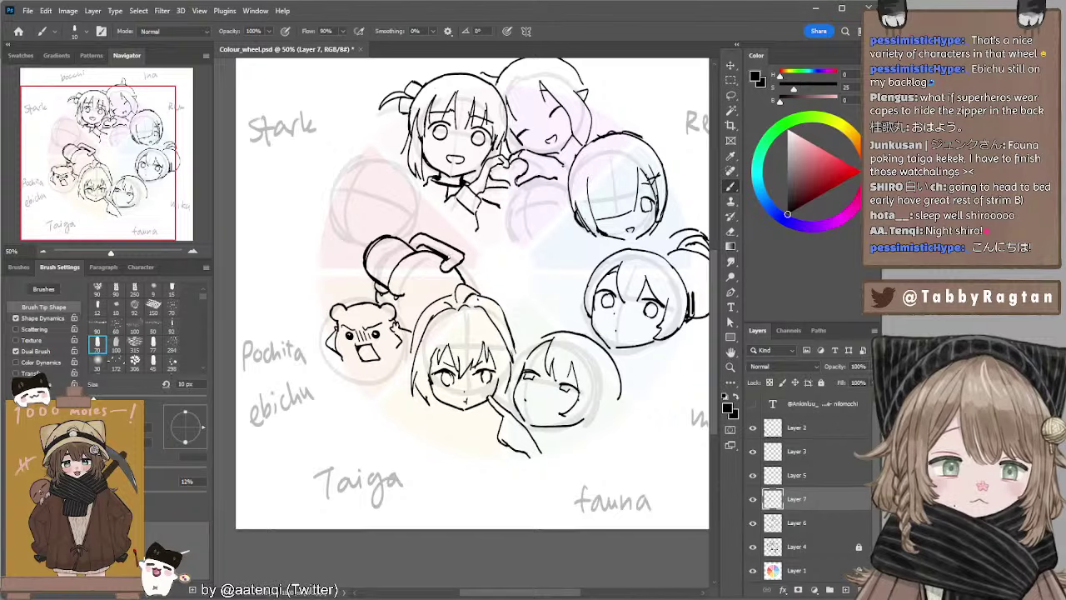
# Sketch a round eye on Pochita's face below the handle, undoing unwanted strokes.
pyautogui.moveTo(425, 270); pyautogui.dragTo(428, 270)
pyautogui.hotkey('ctrl', 'z')
pyautogui.hotkey('ctrl', 'z')
pyautogui.hotkey('ctrl', 'z')
pyautogui.hotkey('ctrl', 'z')
pyautogui.hotkey('ctrl', 'z')
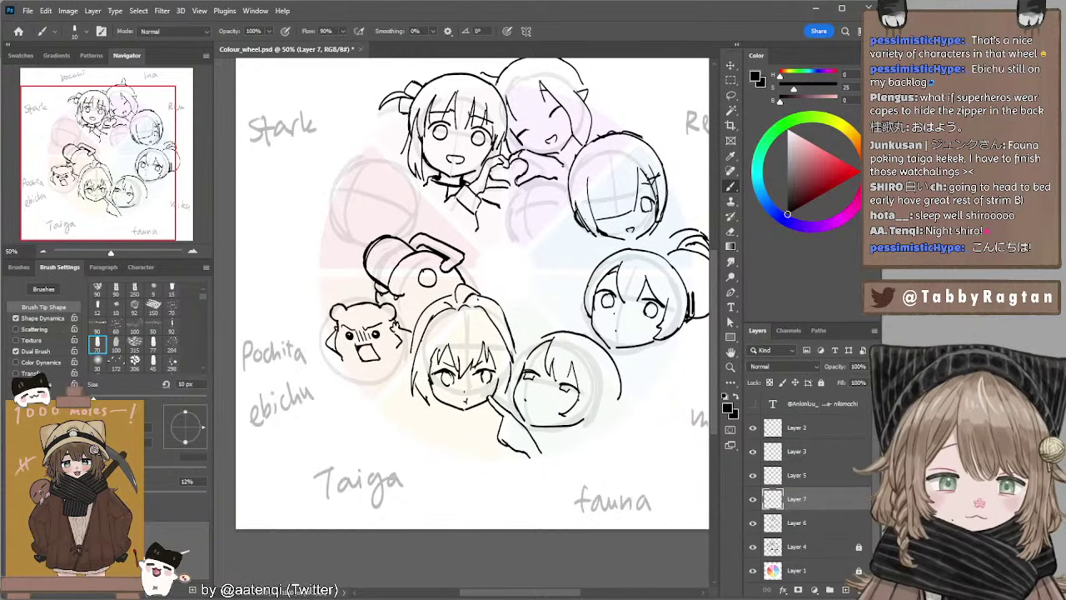
# Flatten the top of Pochita's eye with the eraser, reposition it, and fill in a dark pupil for an angry look.
pyautogui.hotkey('ctrl', 'shift', 'z')
pyautogui.press('e')
pyautogui.moveTo(419, 271); pyautogui.dragTo(436, 270)
pyautogui.press('b')
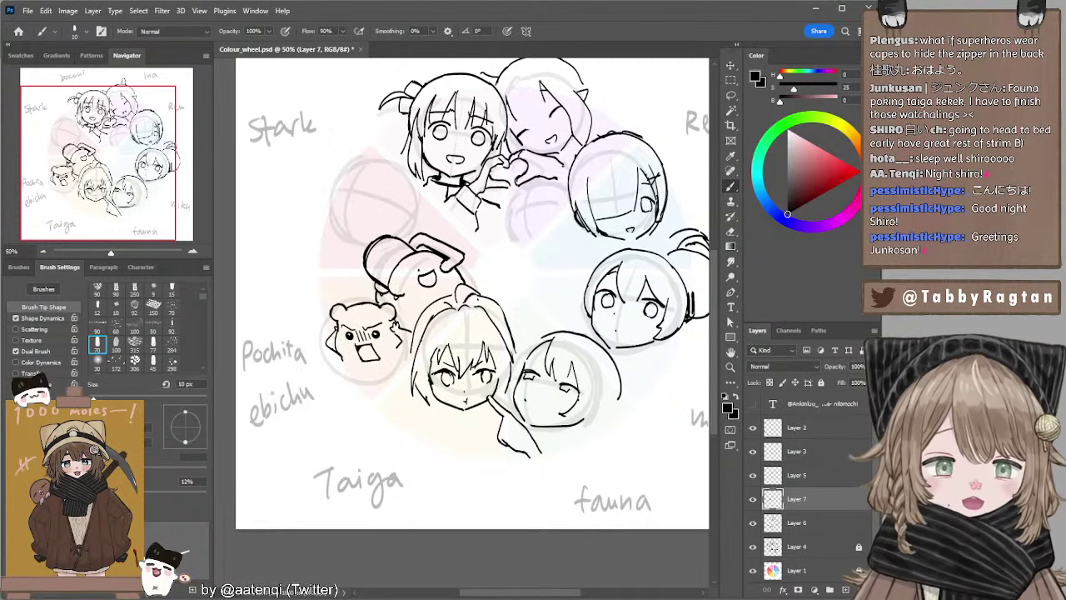
pyautogui.press('l')
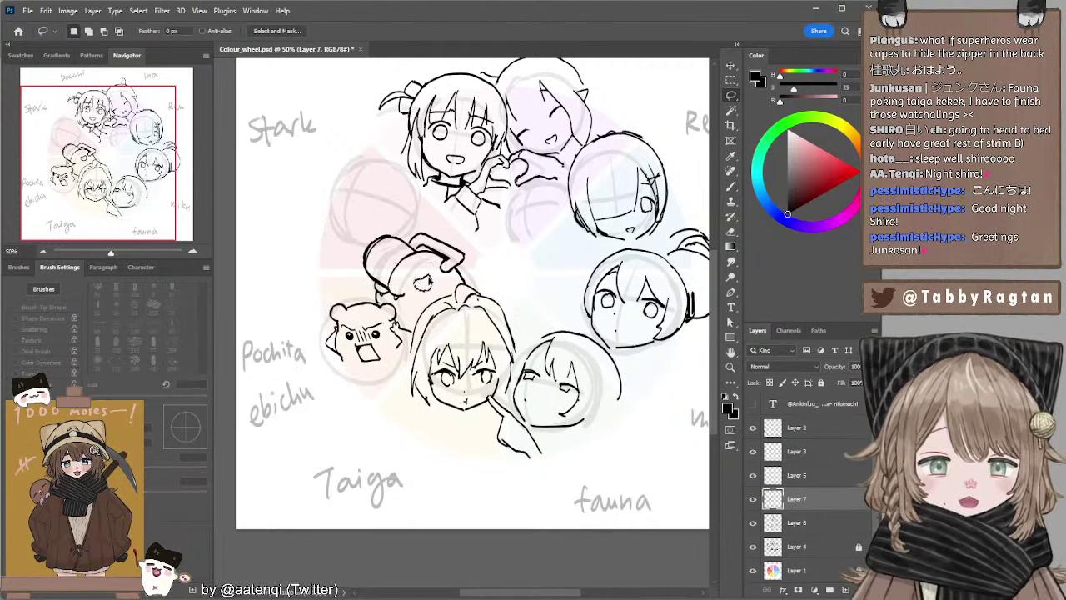
pyautogui.press('b')
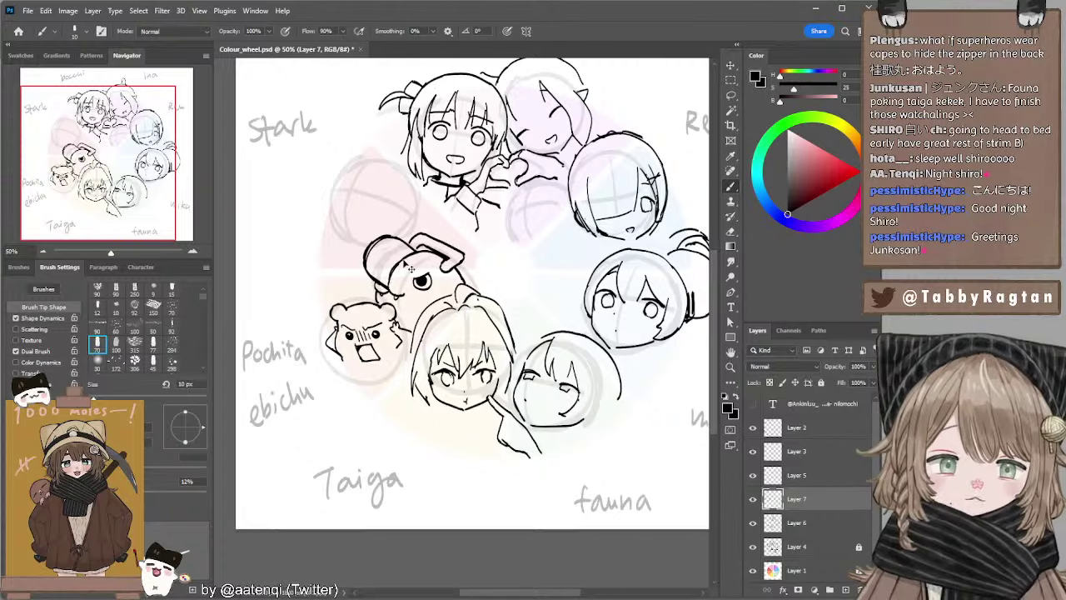
# Clean up stray lines on Pochita's head with the eraser and refine the brow and head outline with a 10 px brush.
pyautogui.press('e')
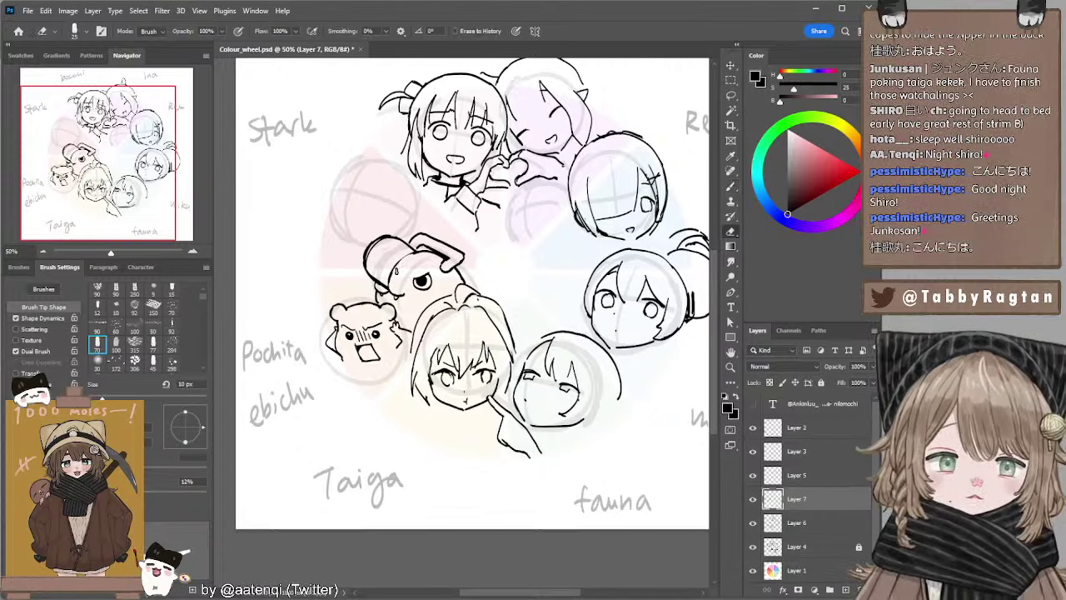
pyautogui.press(']')
pyautogui.press(']')
pyautogui.press(']')
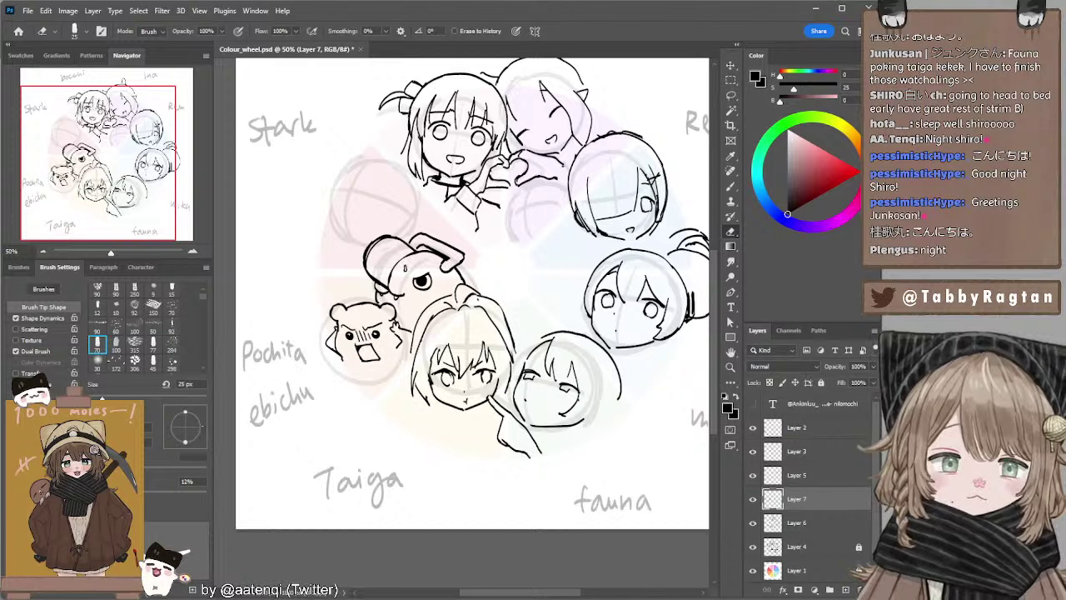
pyautogui.press('b')
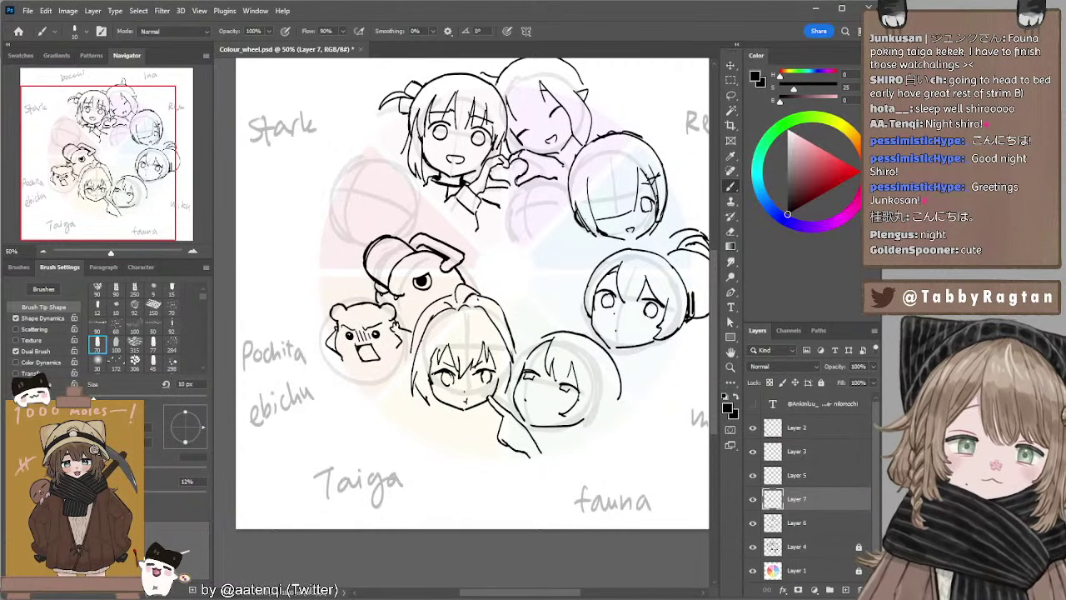
pyautogui.press('e')
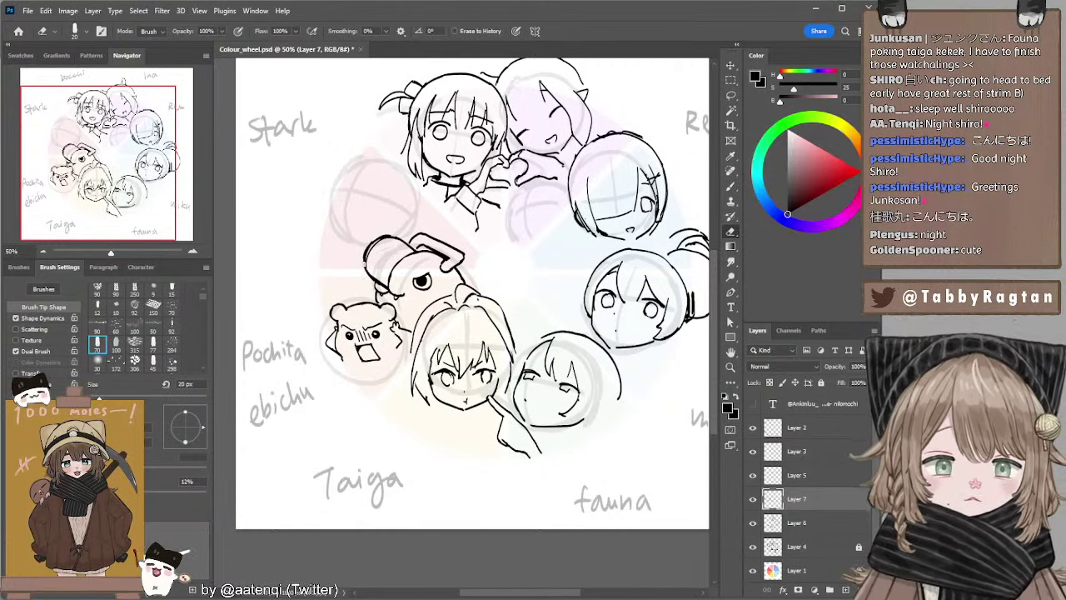
pyautogui.press('[')
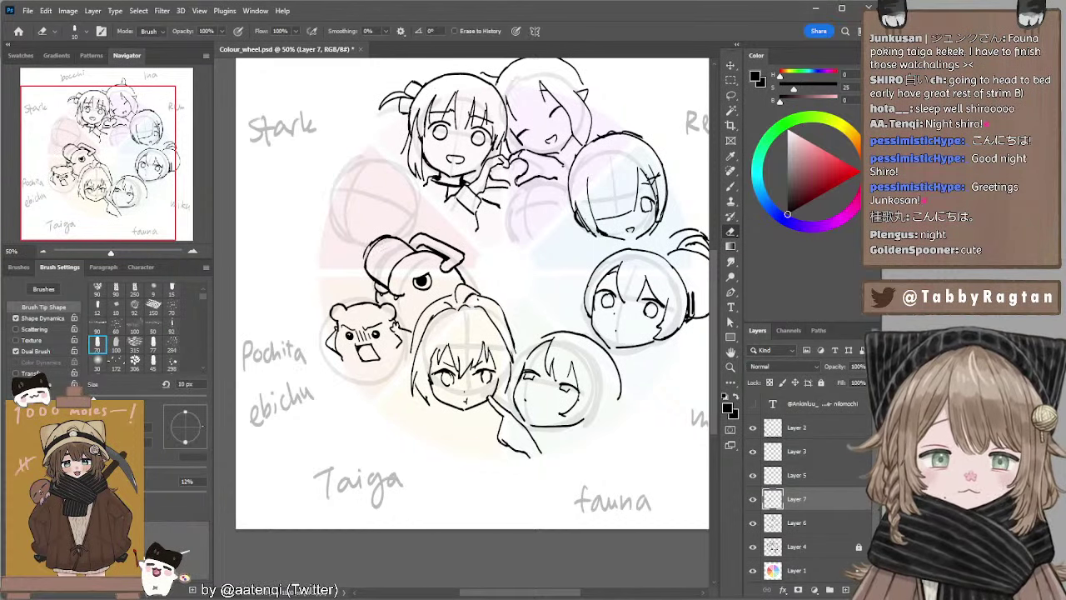
pyautogui.press('b')
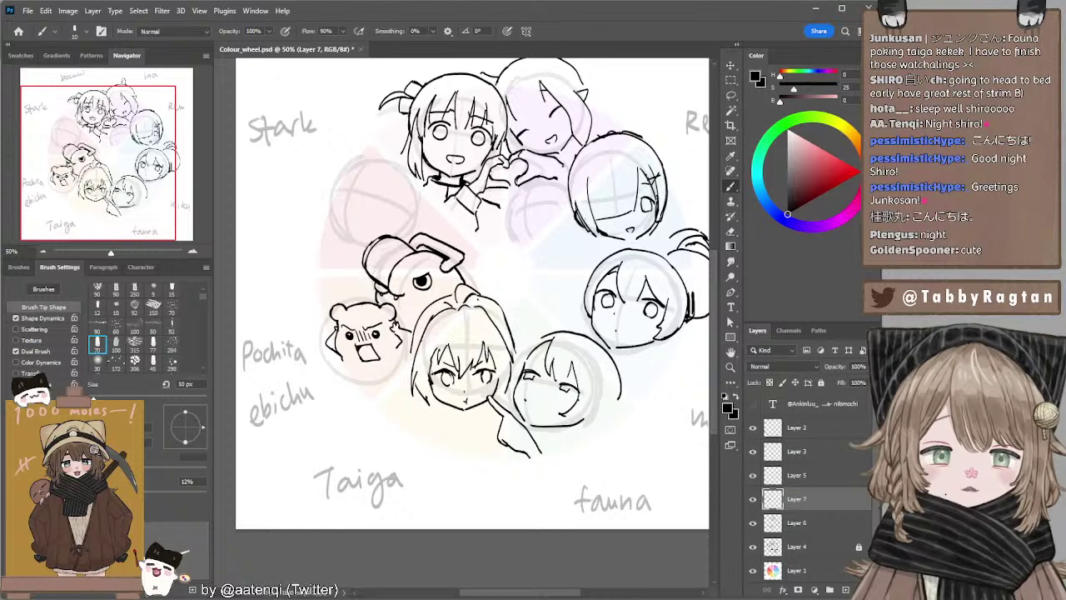
pyautogui.press('e')
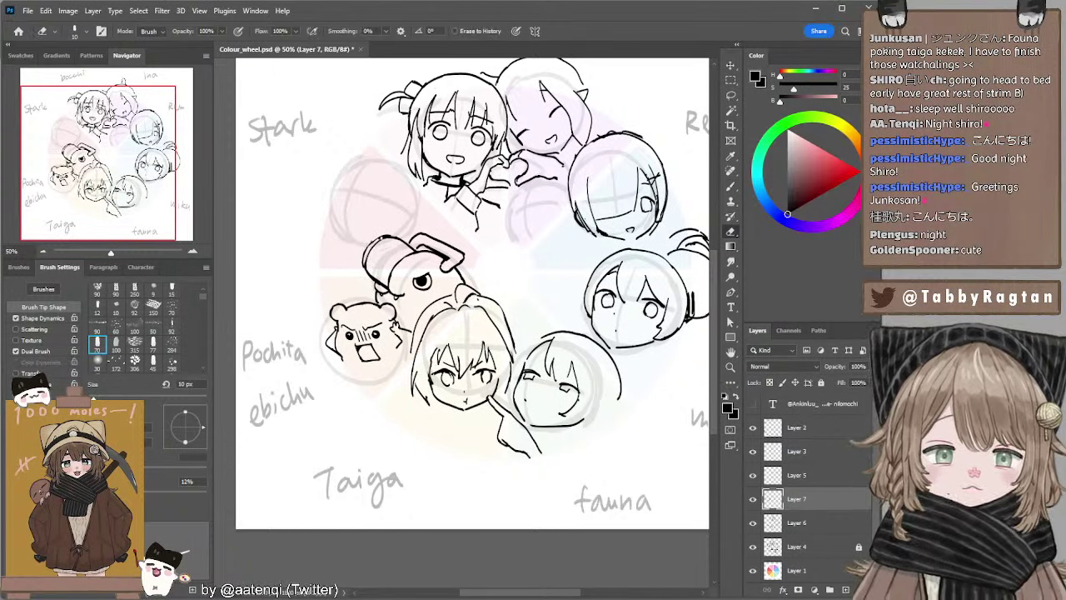
pyautogui.press('b')
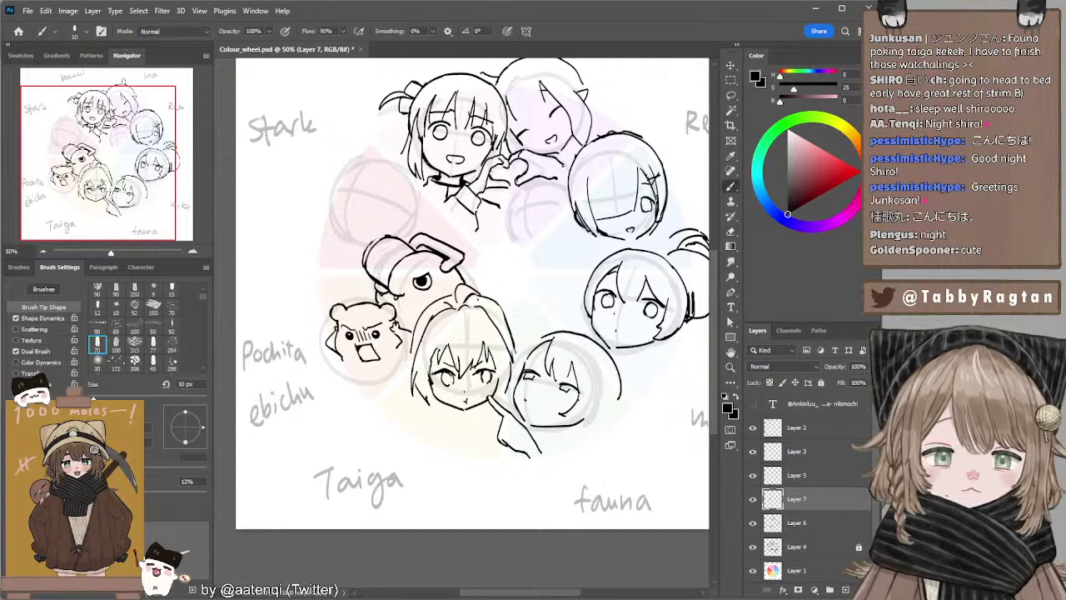
pyautogui.moveTo(369, 248); pyautogui.dragTo(385, 235)
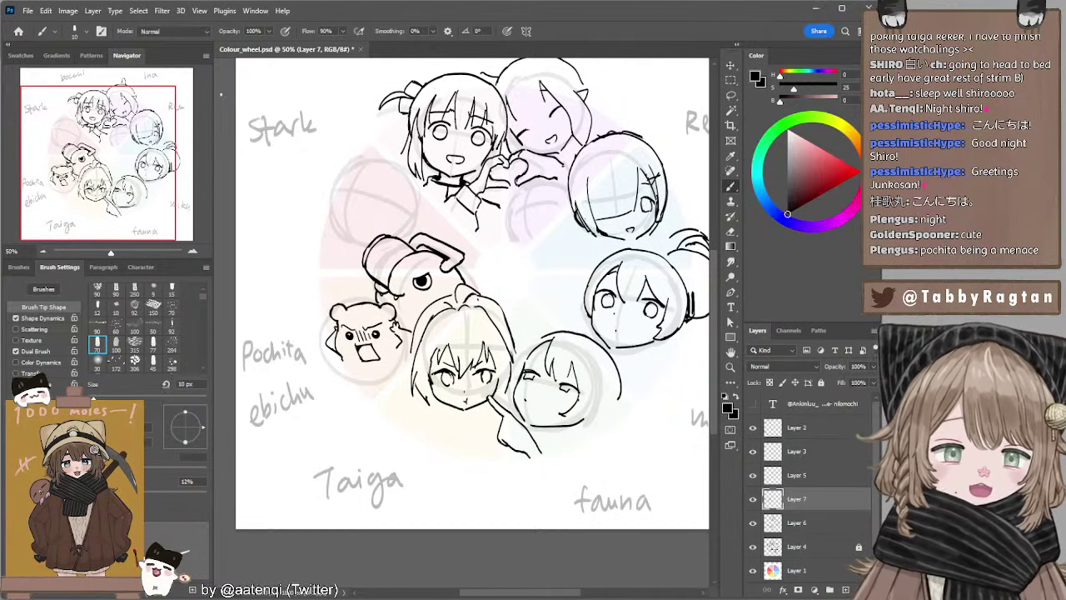
# Clean up the top of Rem's head outline on Layer 6 with a 30 px eraser and touch up the line.
pyautogui.moveTo(417, 163); pyautogui.dragTo(357, 186)
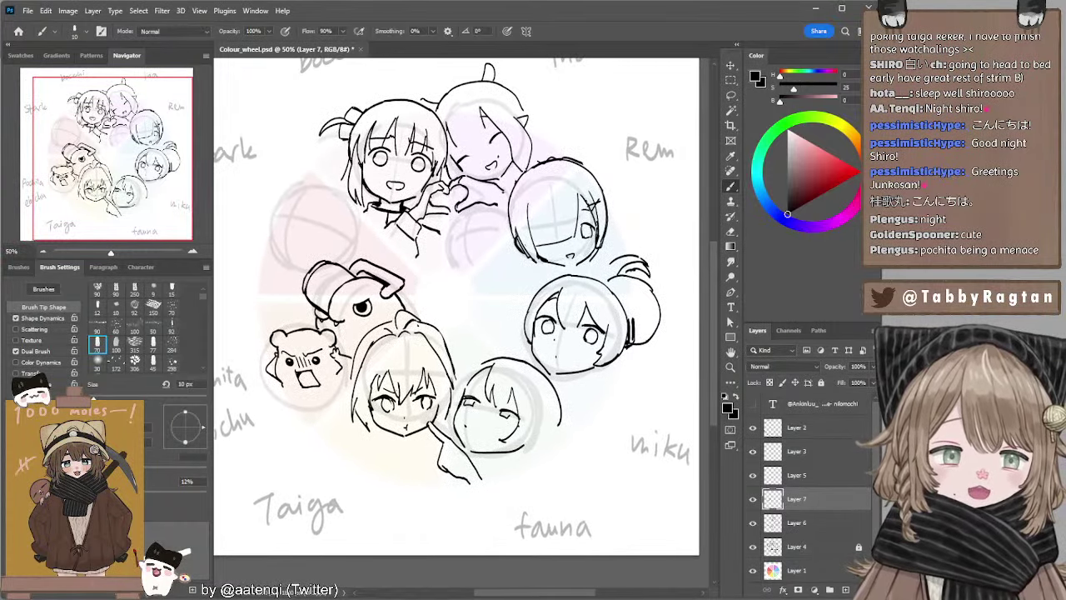
pyautogui.press('e')
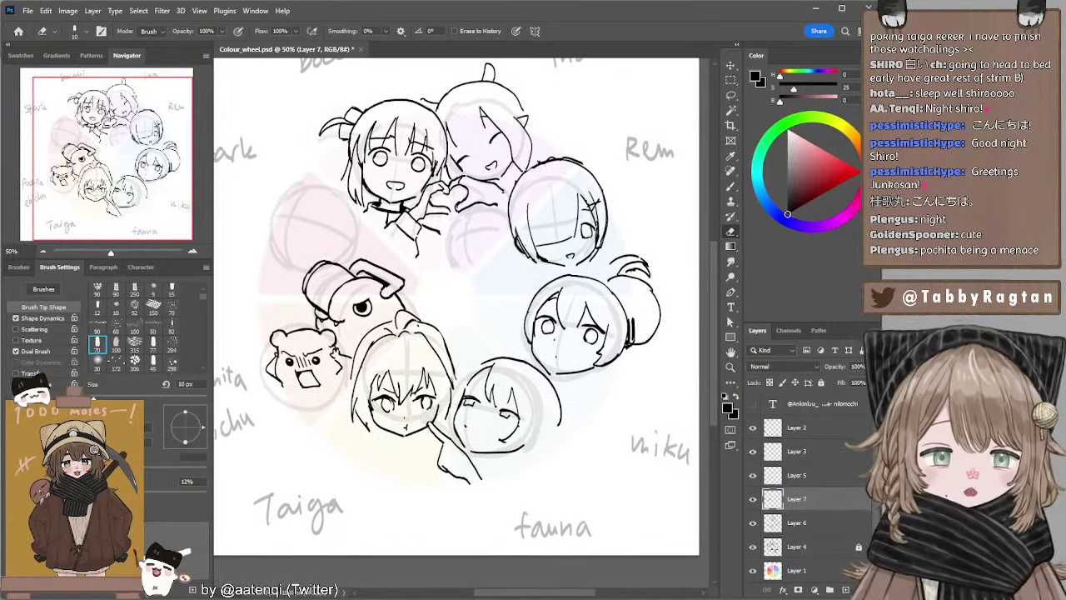
pyautogui.press(']')
pyautogui.press(']')
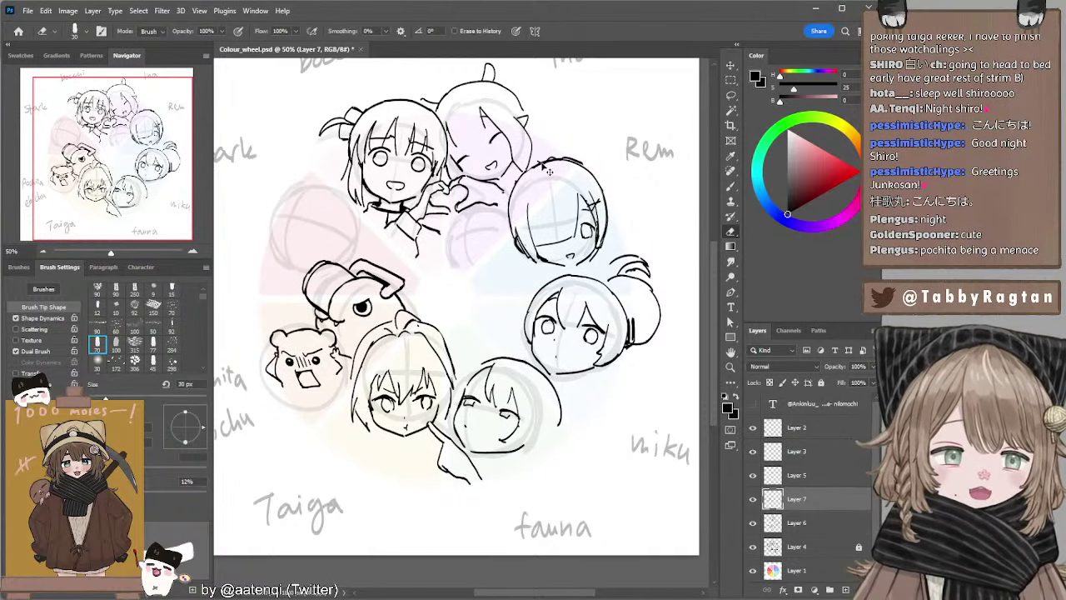
pyautogui.hotkey('alt', '[')
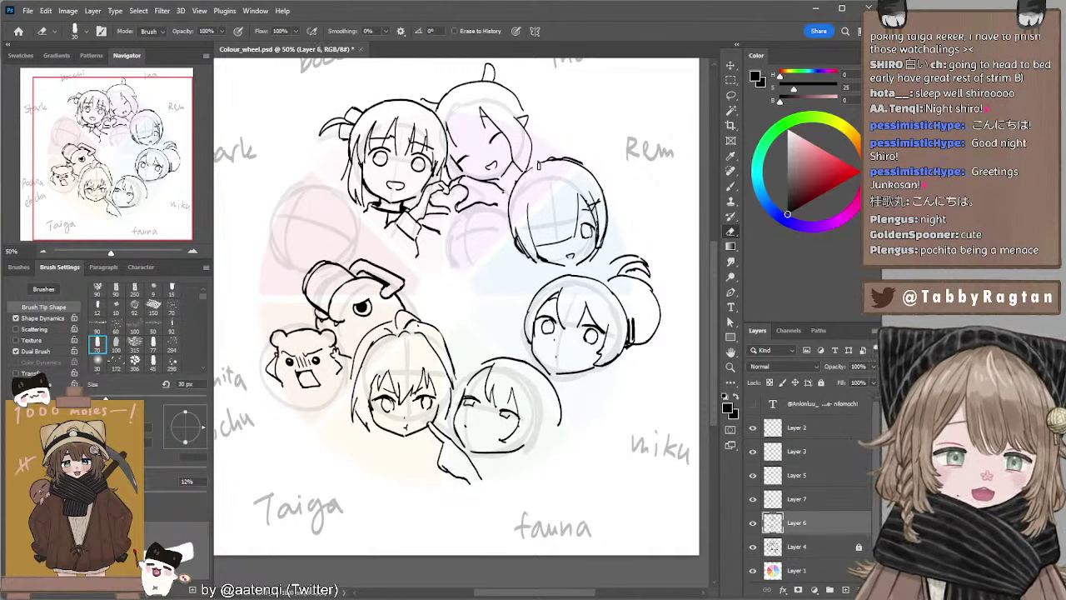
pyautogui.moveTo(540, 166); pyautogui.dragTo(572, 163)
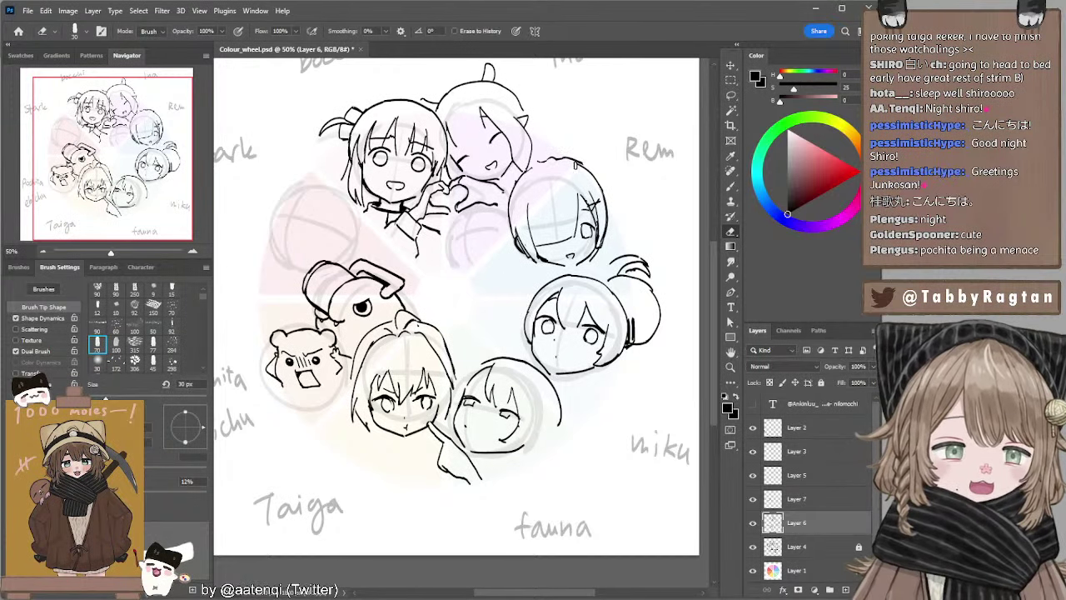
pyautogui.press('b')
pyautogui.press('e')
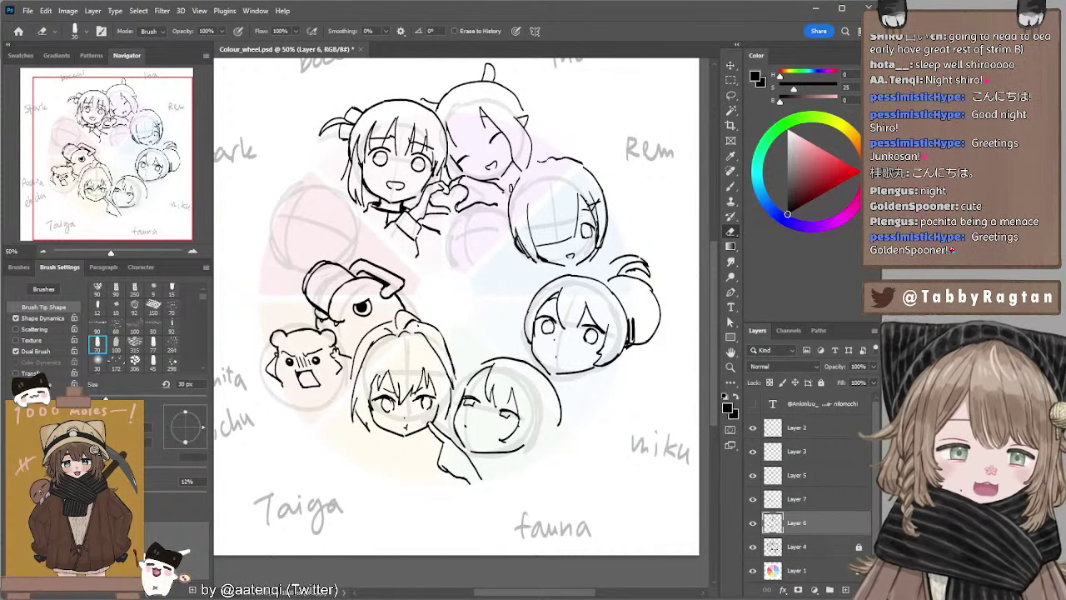
pyautogui.press('b')
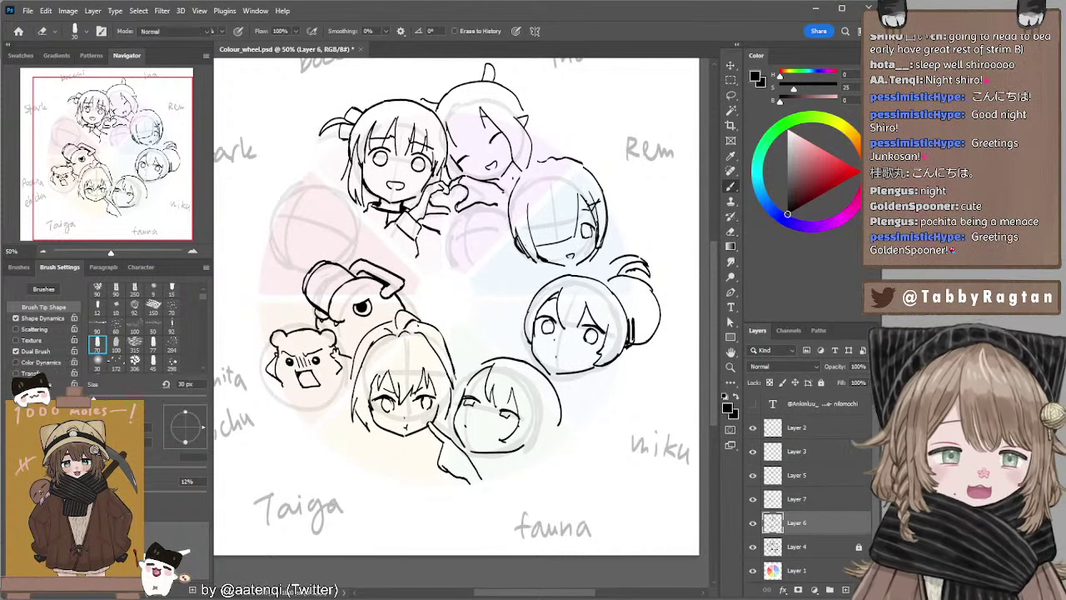
# Refine the rounded back of Pochita's head on Layer 7, alternating between a 25 px eraser and an 8 px brush.
pyautogui.moveTo(469, 189); pyautogui.dragTo(496, 163)
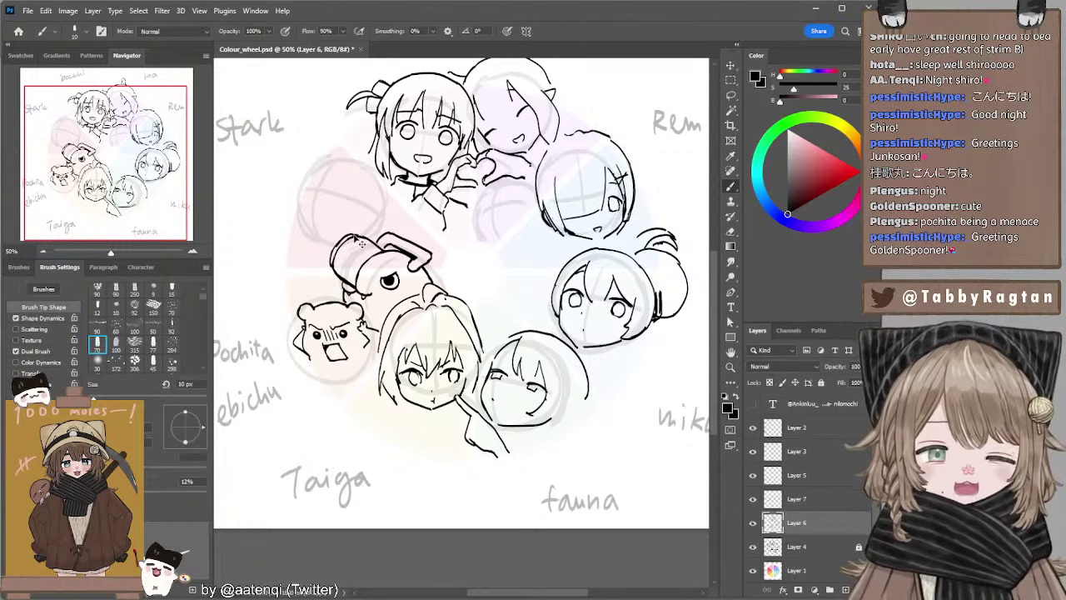
pyautogui.hotkey('alt', ']')
pyautogui.press('e')
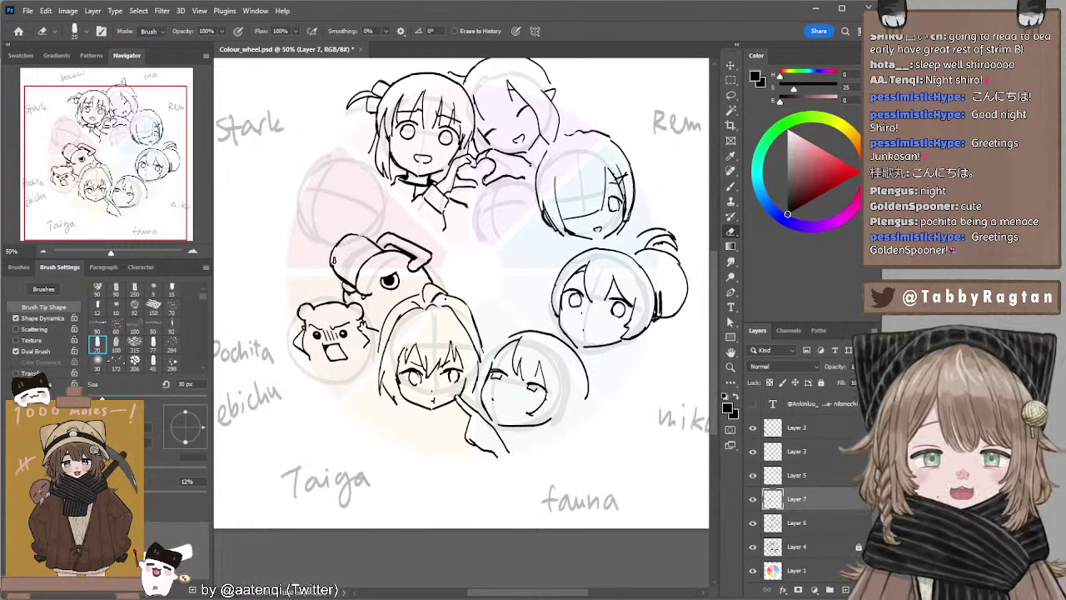
pyautogui.press('b')
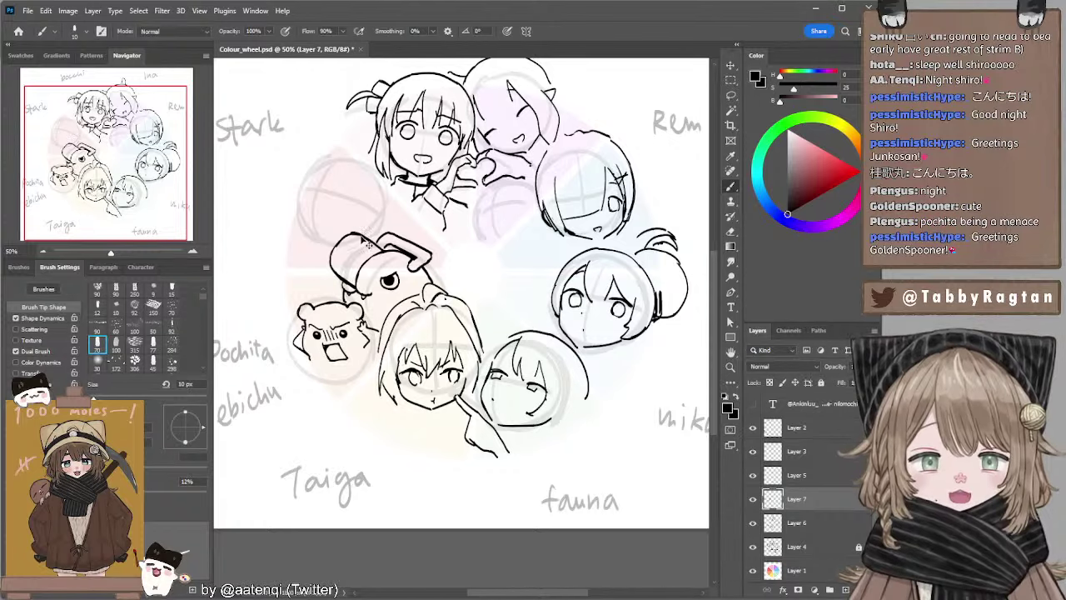
pyautogui.press('e')
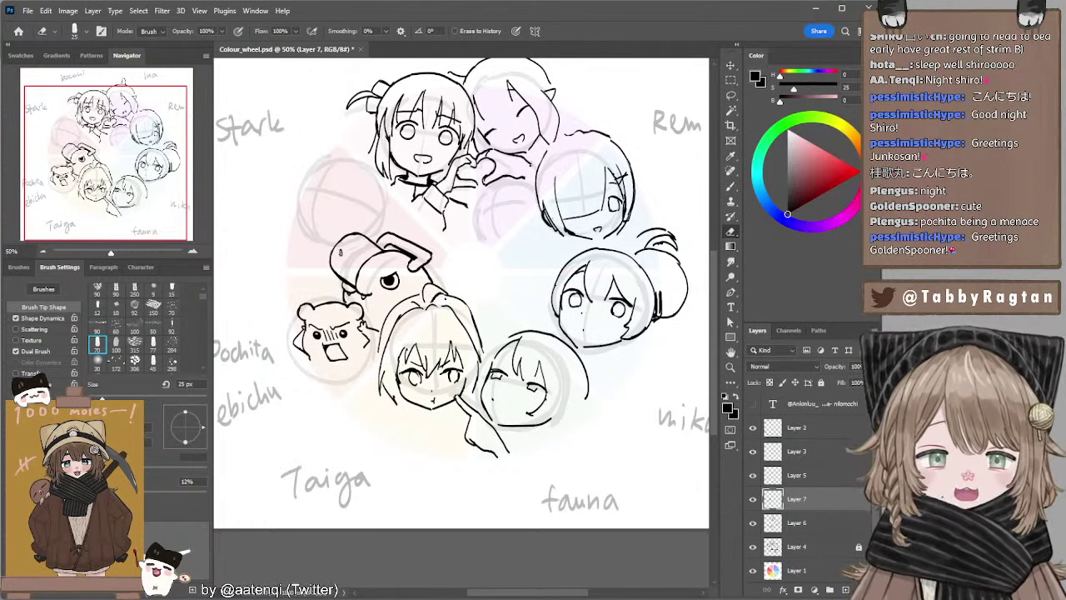
pyautogui.press('b')
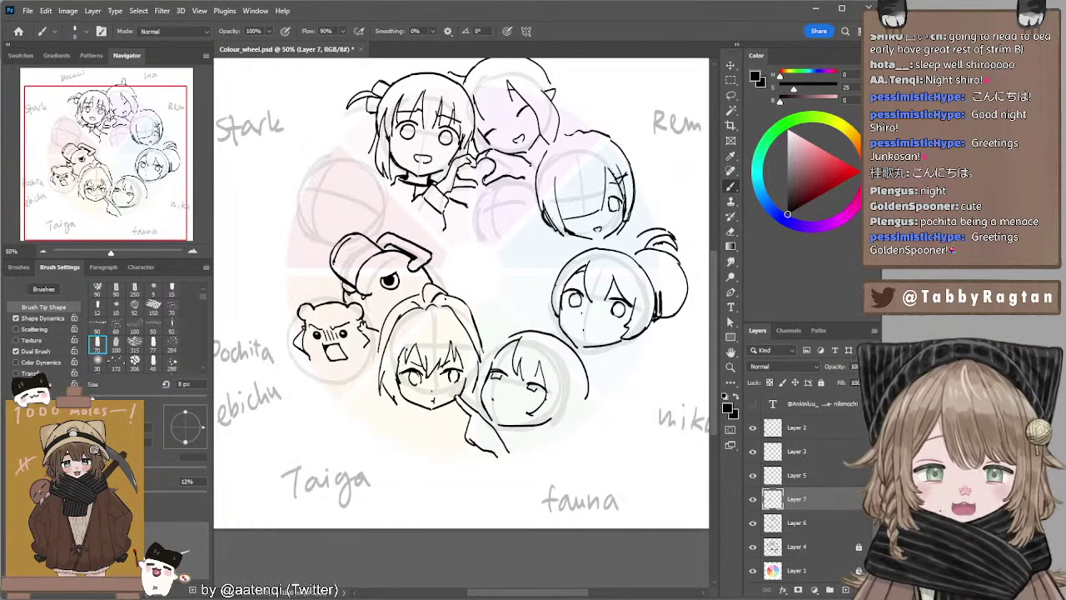
pyautogui.press('e')
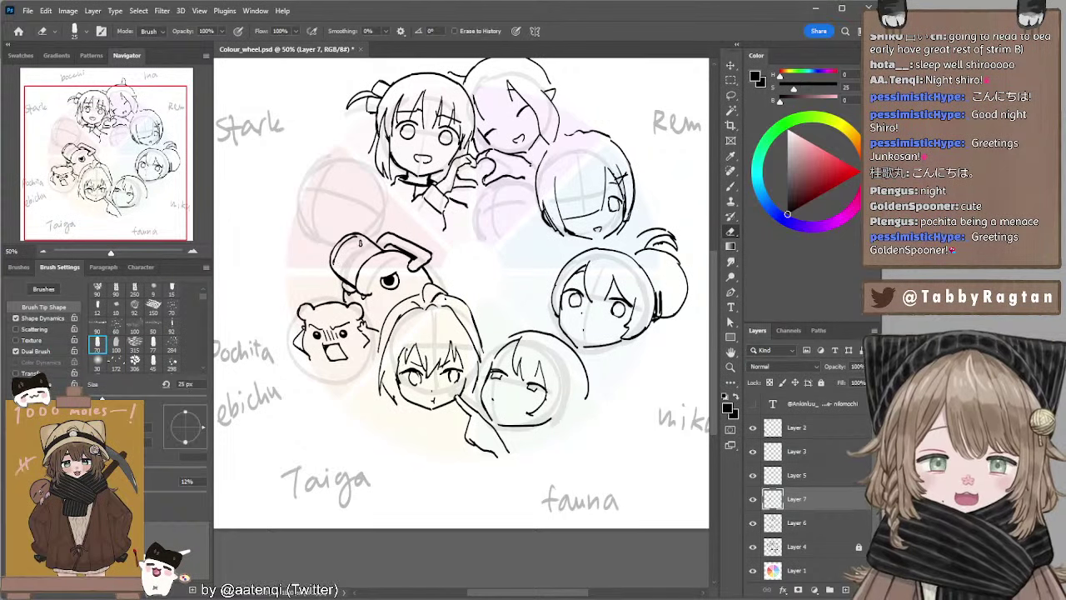
# Tidy the fine lines on the back of Pochita's head with the eraser and brush both at 8 px.
pyautogui.press('[')
pyautogui.press('[')
pyautogui.press('[')
pyautogui.press('[')
pyautogui.press('[')
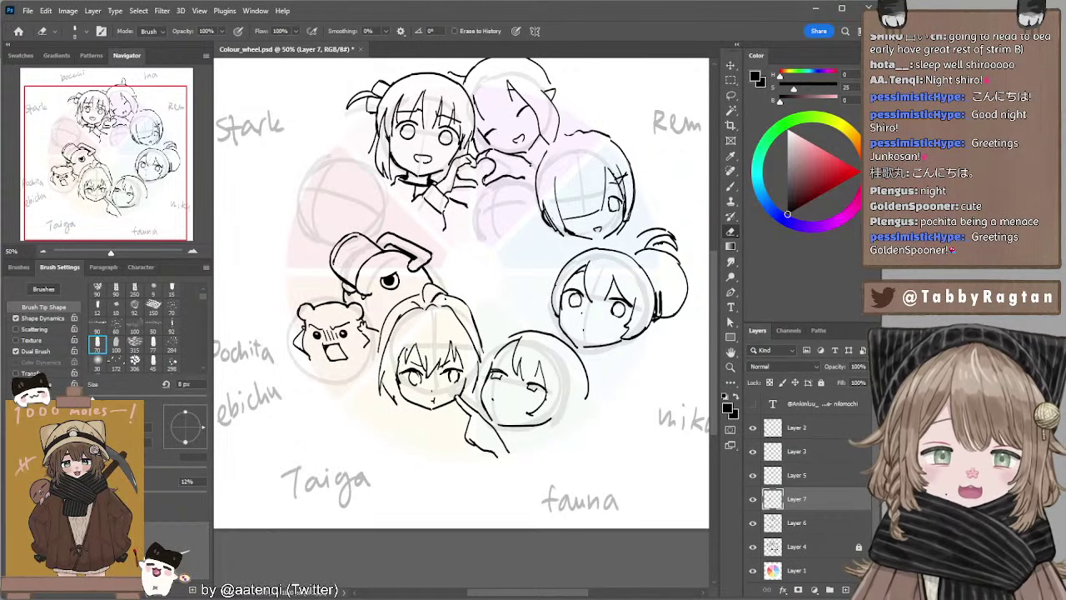
pyautogui.press('b')
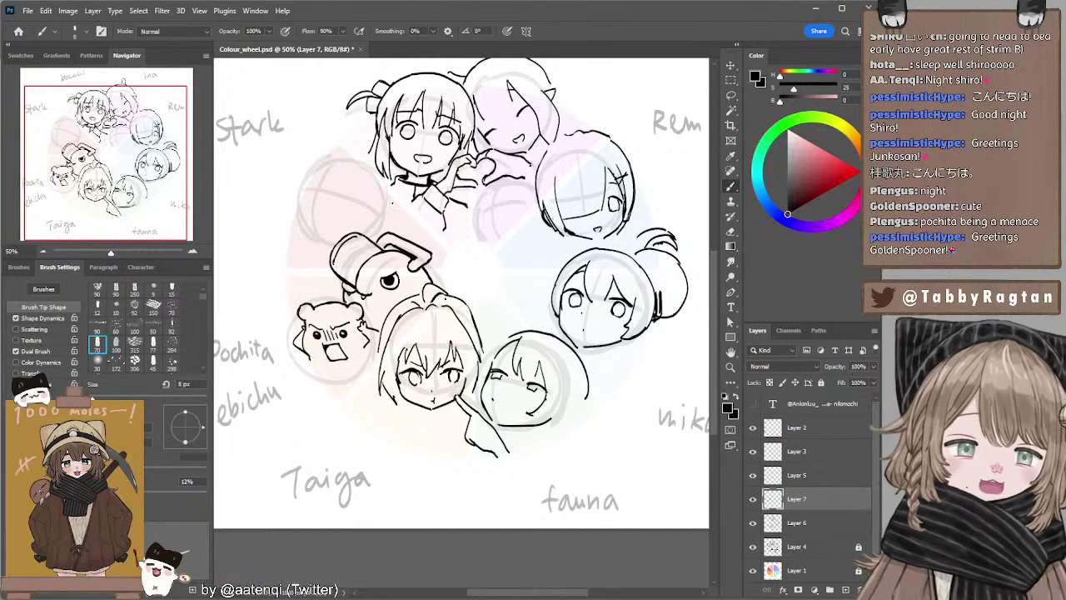
pyautogui.moveTo(381, 281); pyautogui.dragTo(361, 236)
pyautogui.moveTo(428, 212)
pyautogui.mouseDown()
pyautogui.moveTo(408, 207)
pyautogui.moveTo(456, 272)
pyautogui.mouseUp()
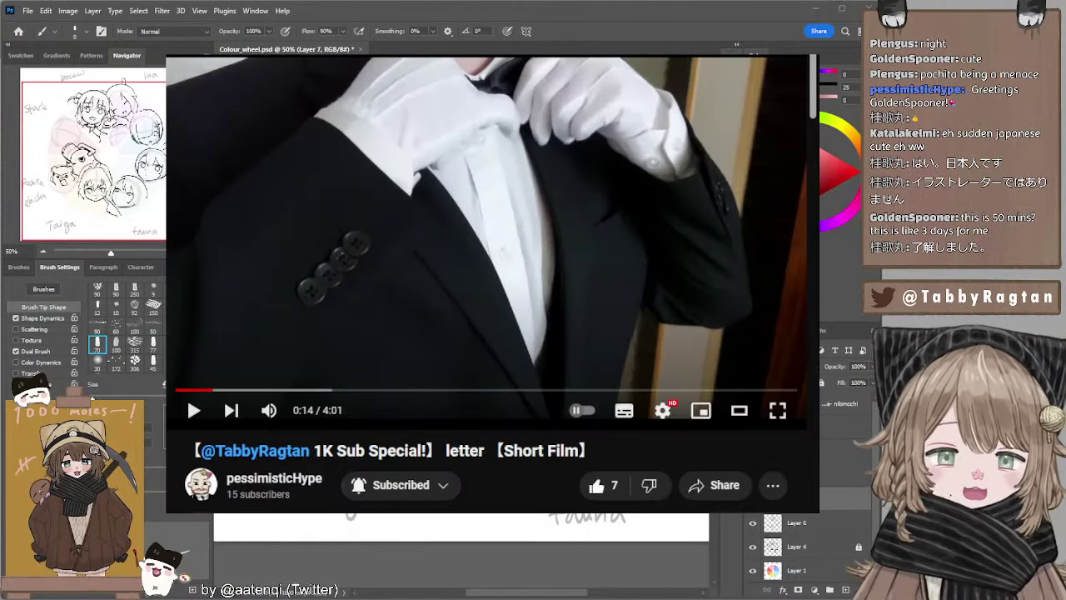
# Switch to the YouTube short film "letter" and play it from the beginning.
pyautogui.click(648, 214)
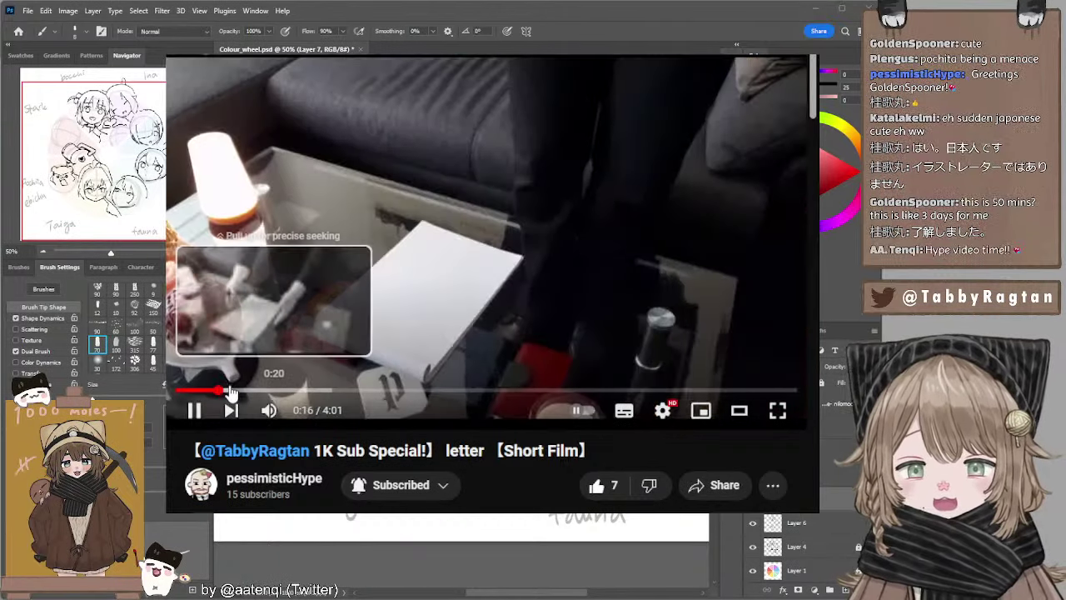
pyautogui.moveTo(228, 390); pyautogui.dragTo(177, 390)
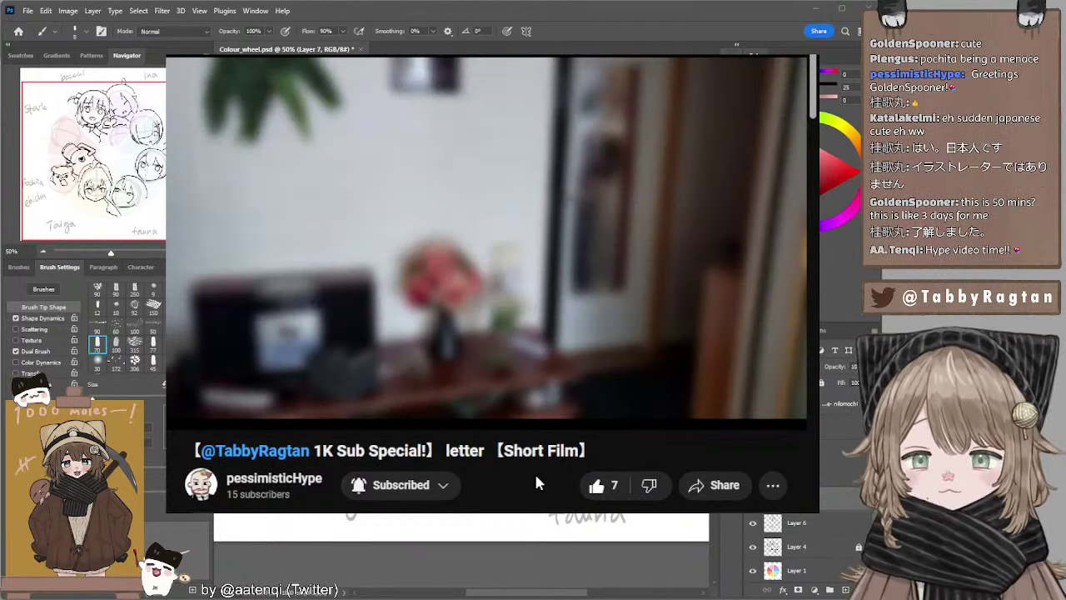
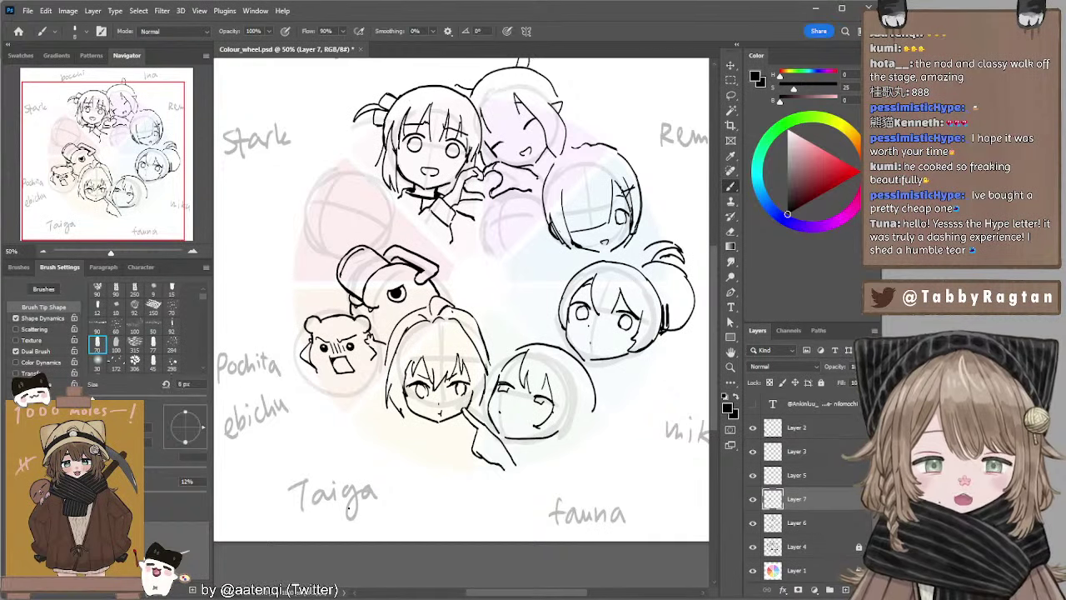
# Lasso Pochita's head on Layer 7, scale it up to about 105.5%, and deselect it.
pyautogui.moveTo(398, 219); pyautogui.dragTo(357, 223)
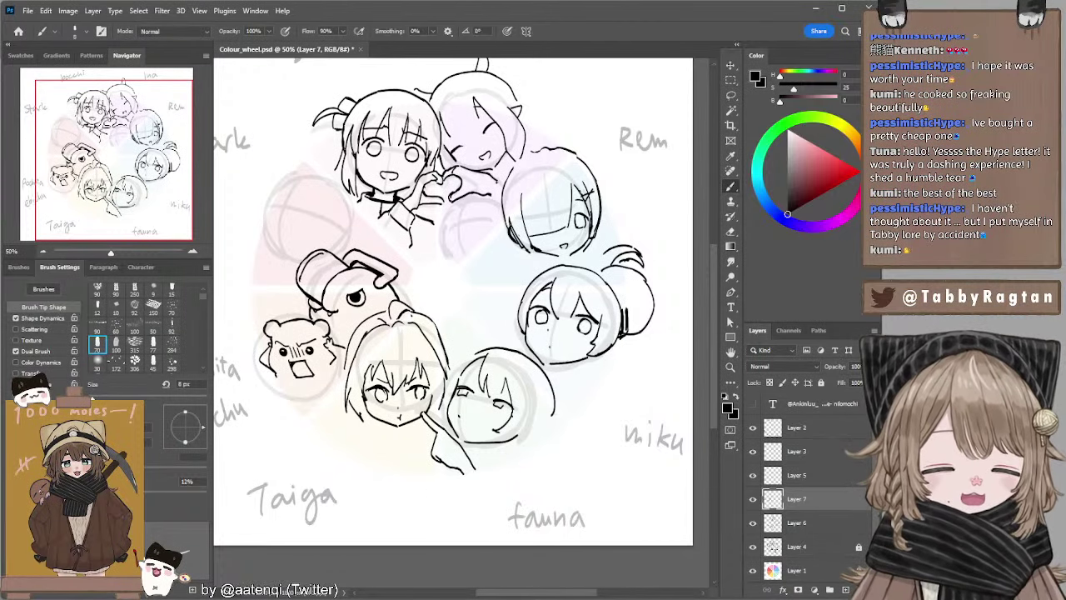
pyautogui.press('e')
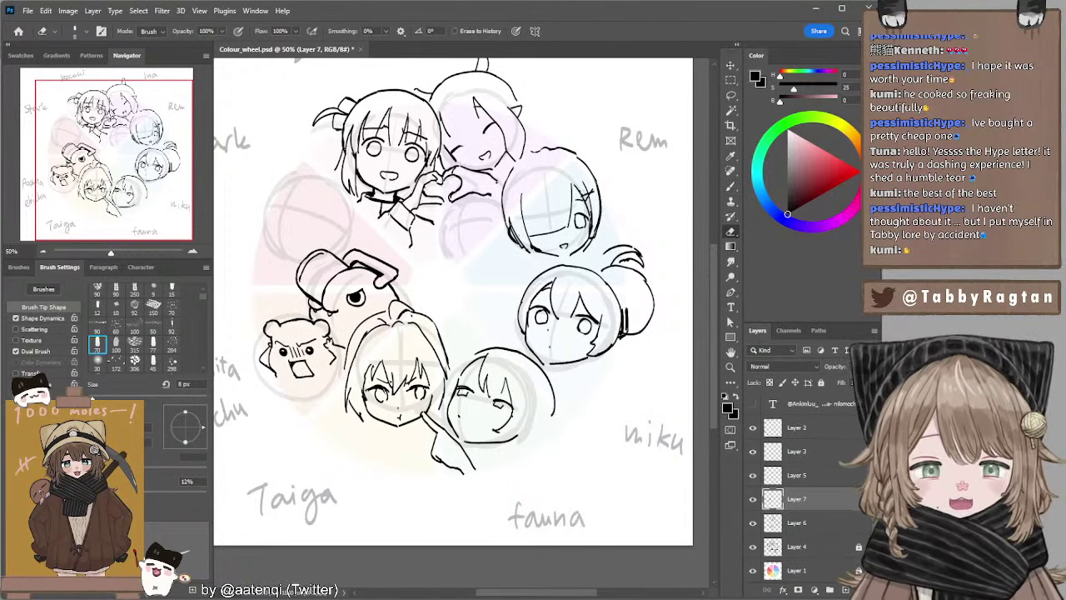
pyautogui.moveTo(369, 274); pyautogui.dragTo(390, 281)
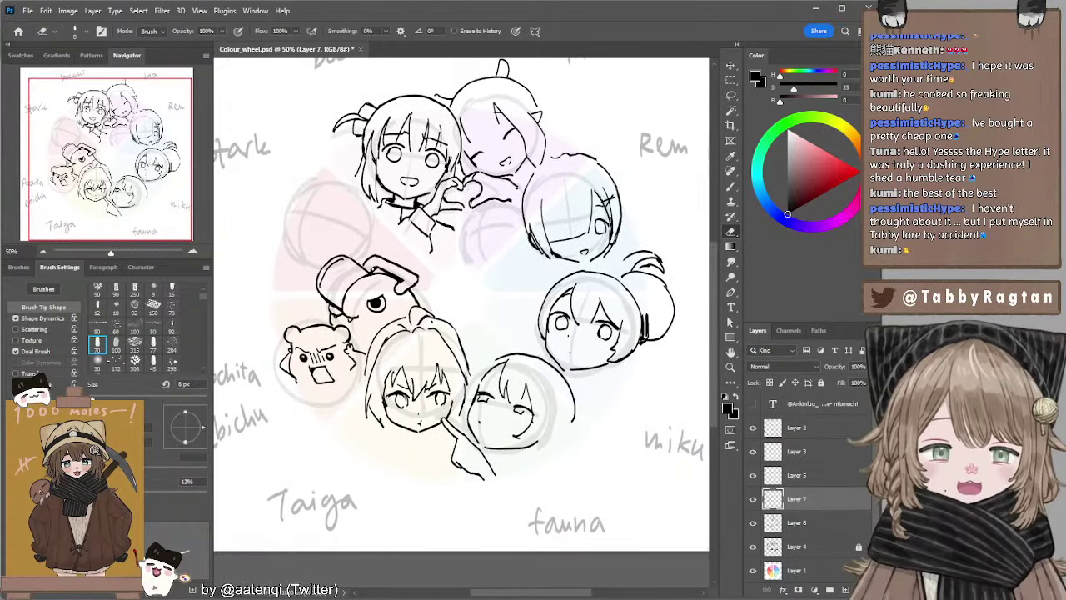
pyautogui.press('l')
pyautogui.moveTo(333, 244)
pyautogui.mouseDown()
pyautogui.moveTo(314, 310)
pyautogui.moveTo(338, 335)
pyautogui.moveTo(360, 325)
pyautogui.moveTo(369, 346)
pyautogui.moveTo(430, 307)
pyautogui.moveTo(400, 260)
pyautogui.moveTo(333, 247)
pyautogui.mouseUp()
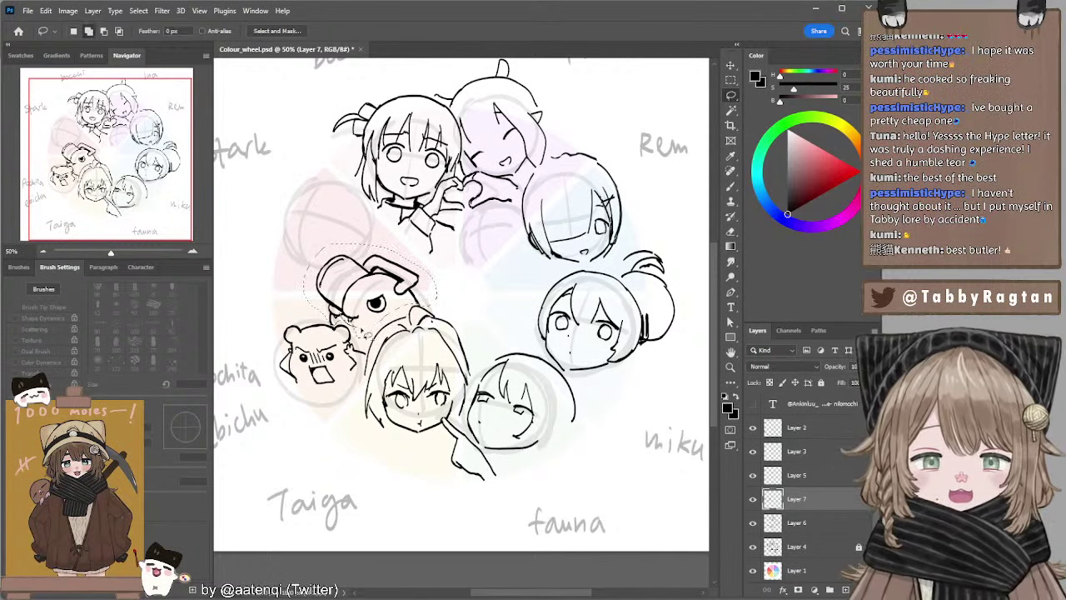
pyautogui.press('v')
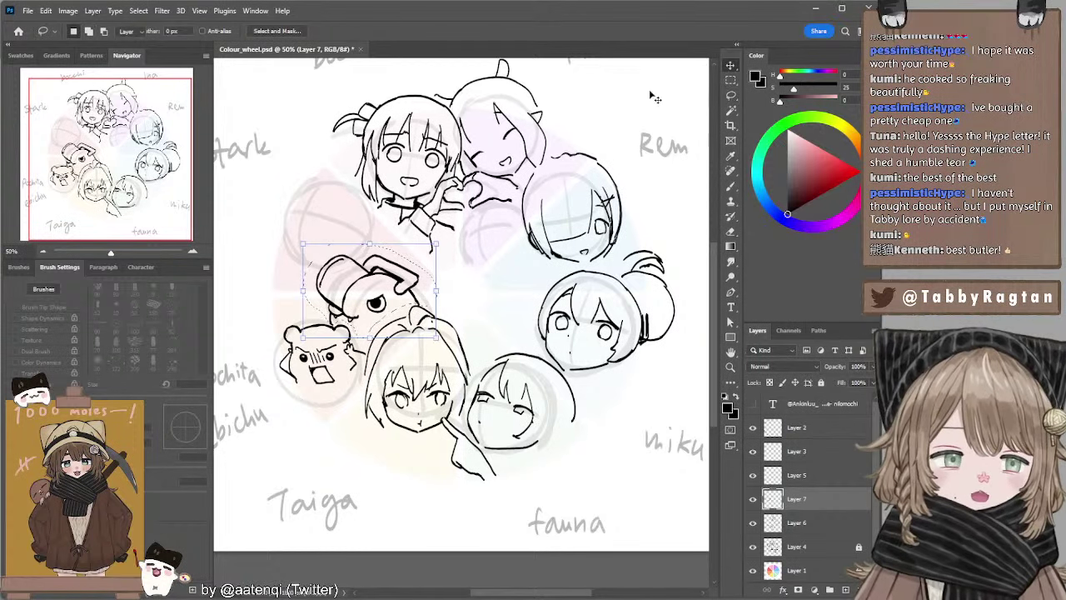
pyautogui.moveTo(369, 240); pyautogui.dragTo(386, 237)
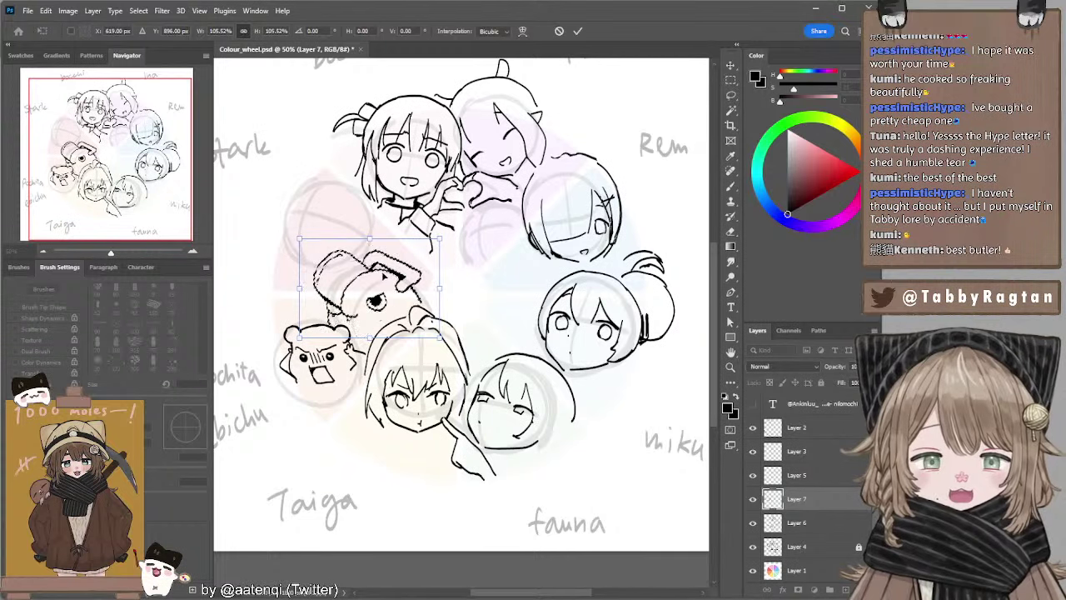
pyautogui.press('Return')
pyautogui.hotkey('ctrl', 'd')
# Sketch the outer side of Stark's head above Pochita with an 8 px brush, undoing unwanted strokes.
pyautogui.press('l')
pyautogui.moveTo(361, 150); pyautogui.dragTo(382, 174)
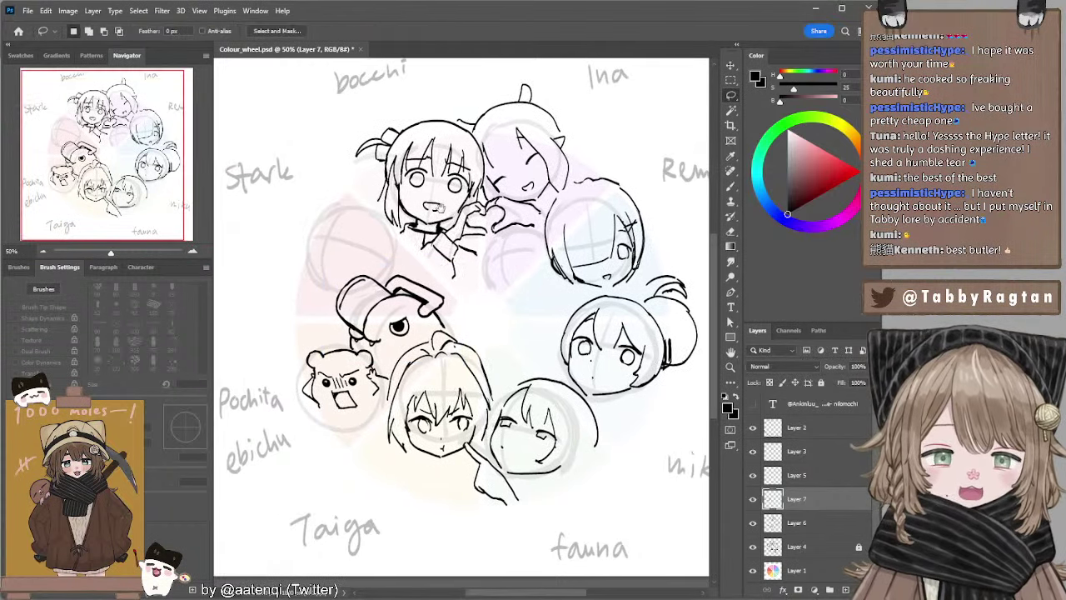
pyautogui.press('b')
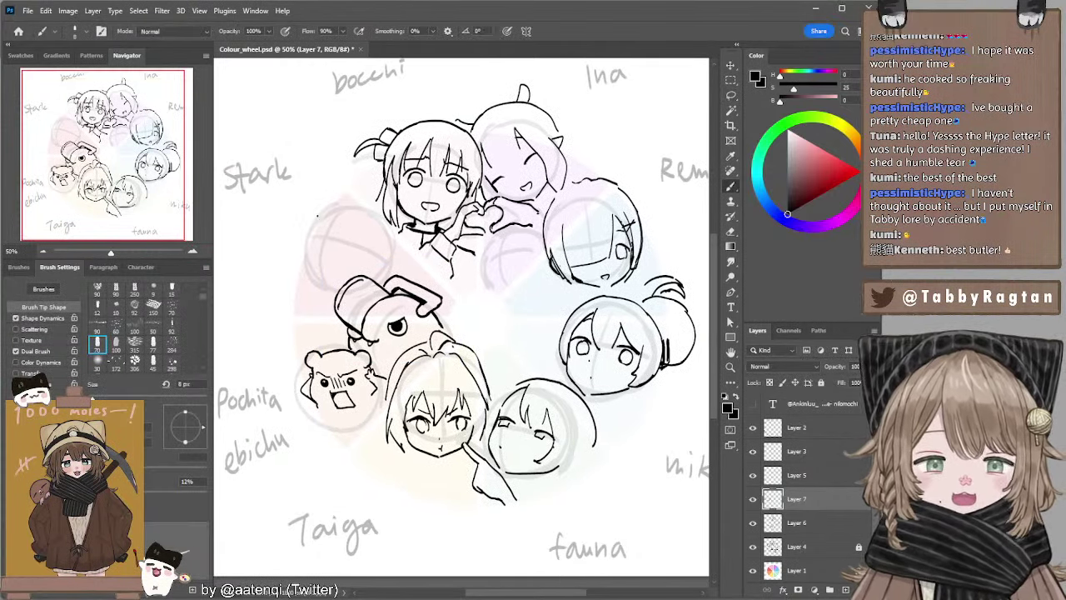
pyautogui.moveTo(391, 221)
pyautogui.mouseDown()
pyautogui.moveTo(374, 199)
pyautogui.moveTo(367, 214)
pyautogui.moveTo(430, 227)
pyautogui.moveTo(404, 201)
pyautogui.moveTo(397, 212)
pyautogui.mouseUp()
pyautogui.moveTo(331, 219); pyautogui.dragTo(324, 245)
pyautogui.hotkey('ctrl', 'z')
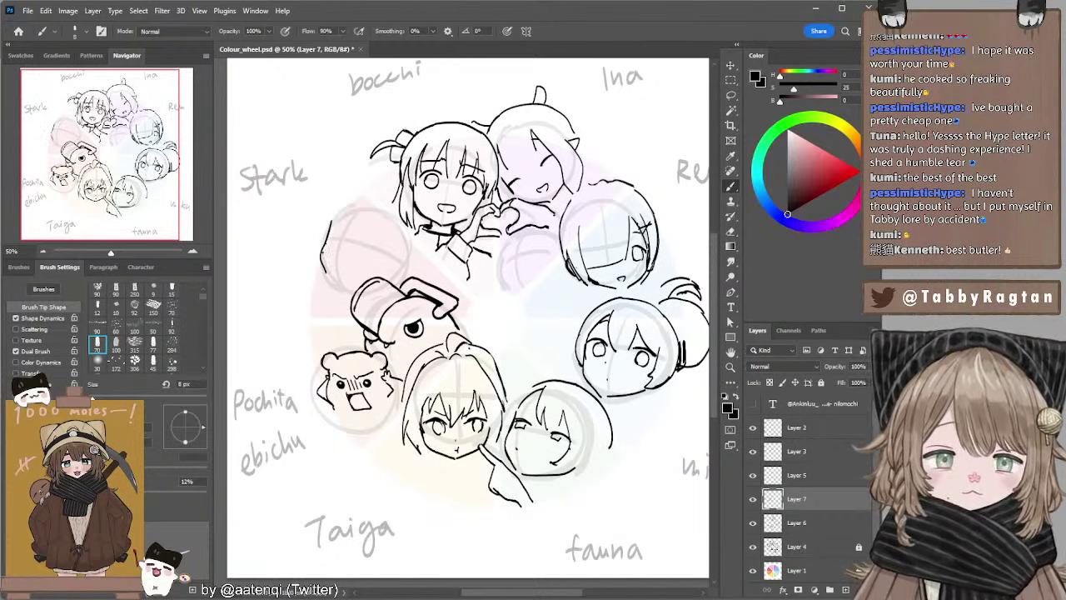
pyautogui.hotkey('ctrl', 'z')
pyautogui.moveTo(323, 245); pyautogui.dragTo(339, 289)
pyautogui.hotkey('ctrl', 'z')
pyautogui.hotkey('ctrl', 'z')
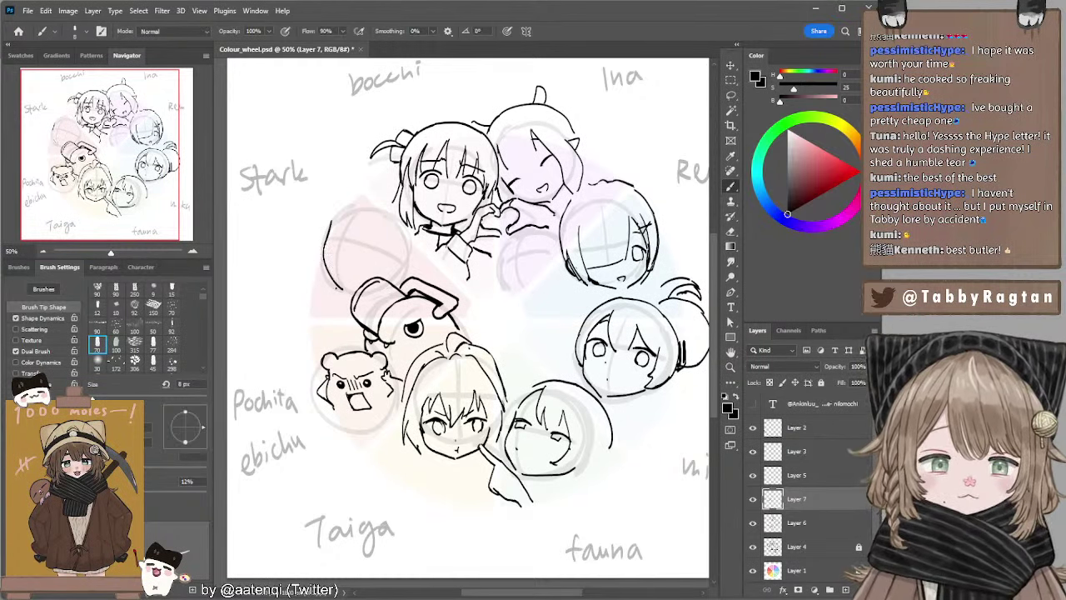
pyautogui.hotkey('ctrl', 'z')
pyautogui.moveTo(324, 246); pyautogui.dragTo(336, 289)
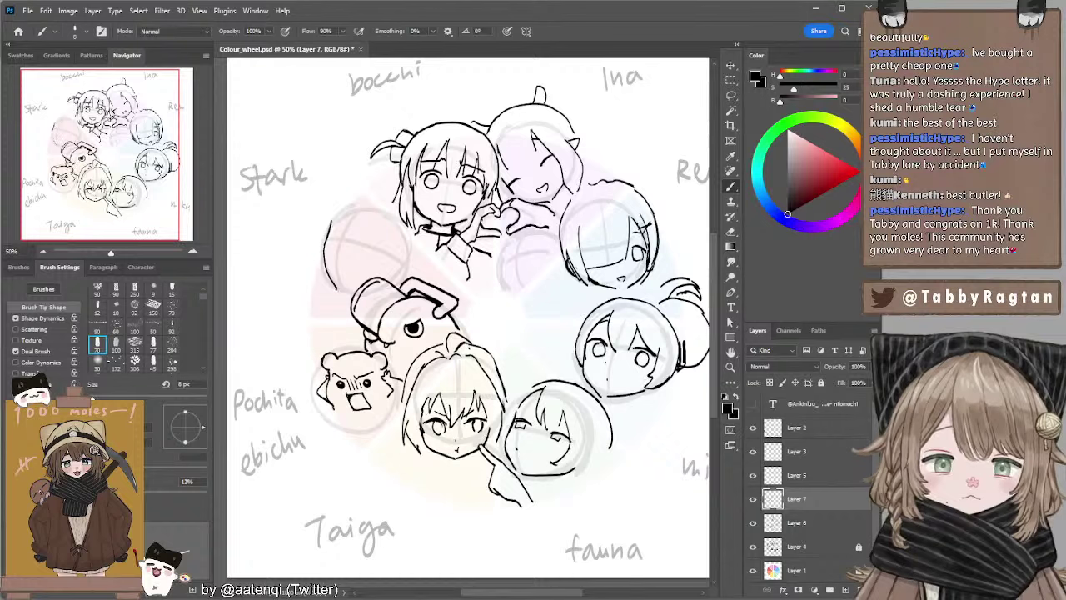
# Redraw the lower curve of Stark's head so it runs in towards Pochita's head, undoing unwanted strokes.
pyautogui.hotkey('ctrl', 'z')
pyautogui.moveTo(322, 247)
pyautogui.mouseDown()
pyautogui.moveTo(336, 290)
pyautogui.moveTo(356, 301)
pyautogui.moveTo(354, 291)
pyautogui.moveTo(352, 304)
pyautogui.moveTo(355, 294)
pyautogui.mouseUp()
pyautogui.hotkey('ctrl', 'z')
pyautogui.hotkey('ctrl', 'z')
pyautogui.hotkey('ctrl', 'z')
pyautogui.hotkey('ctrl', 'z')
pyautogui.hotkey('ctrl', 'z')
pyautogui.hotkey('ctrl', 'z')
pyautogui.hotkey('ctrl', 'z')
pyautogui.hotkey('ctrl', 'z')
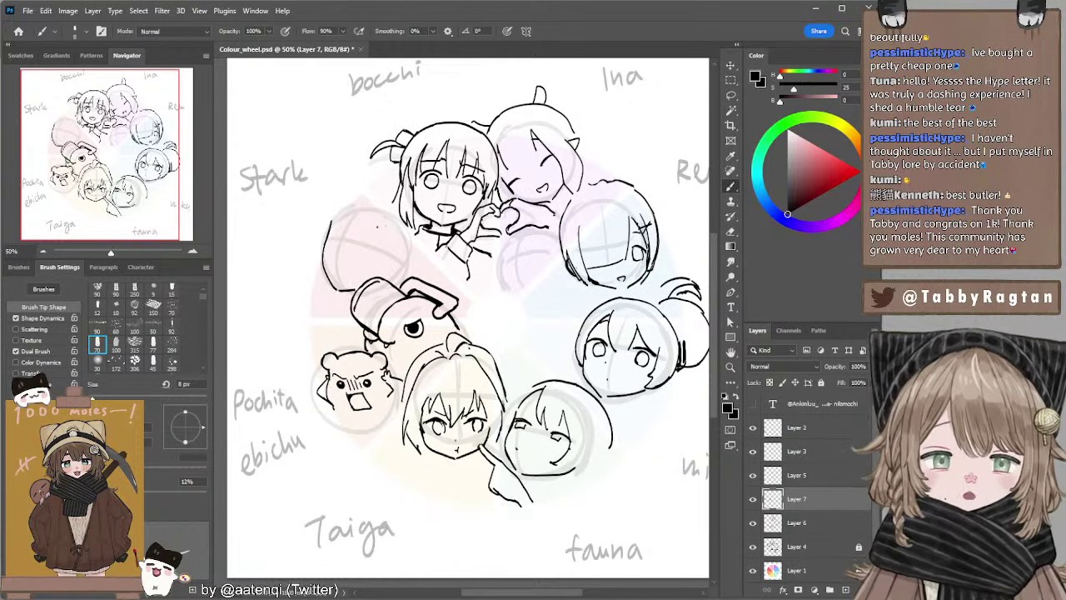
# Erase the stray overlapping strokes at the lower outer edge of Rem's hair on Layer 6 with a 15 px eraser.
pyautogui.moveTo(374, 228); pyautogui.dragTo(403, 214)
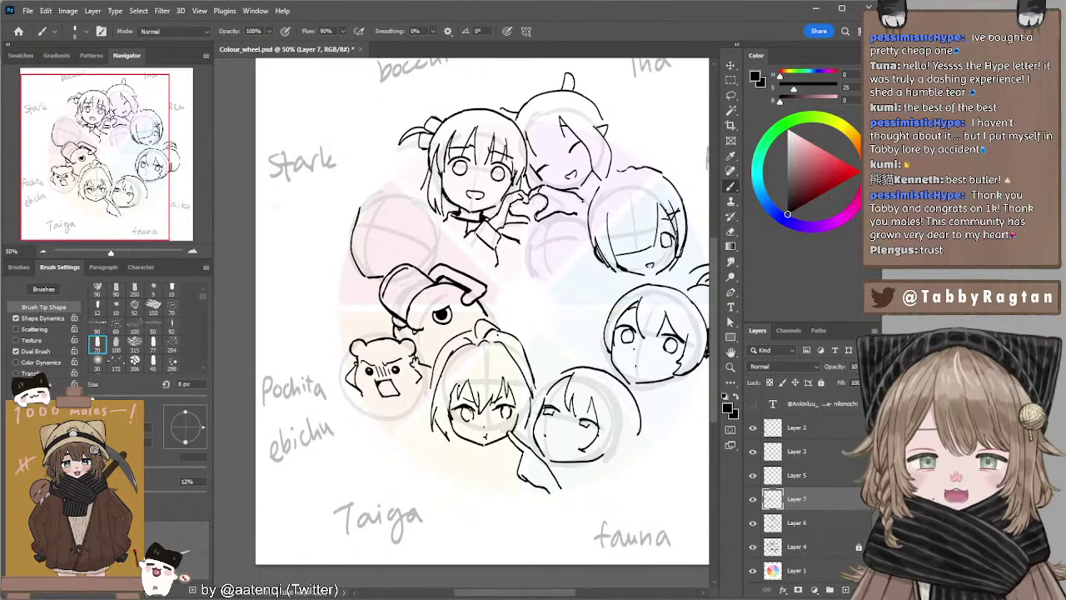
pyautogui.moveTo(329, 213); pyautogui.dragTo(285, 204)
pyautogui.moveTo(369, 203)
pyautogui.mouseDown()
pyautogui.moveTo(331, 206)
pyautogui.moveTo(352, 182)
pyautogui.mouseUp()
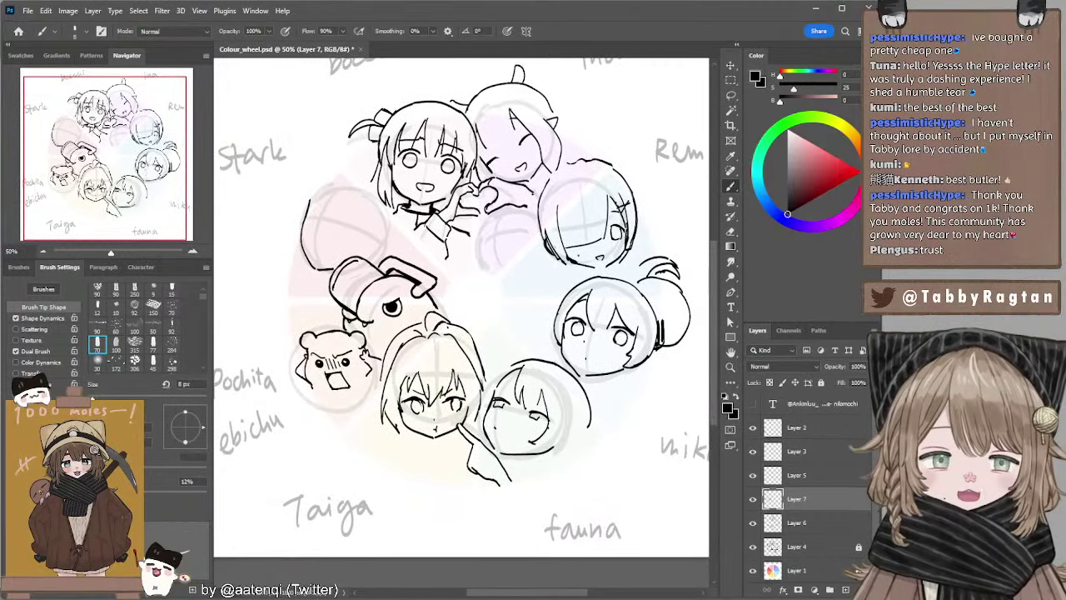
pyautogui.press('e')
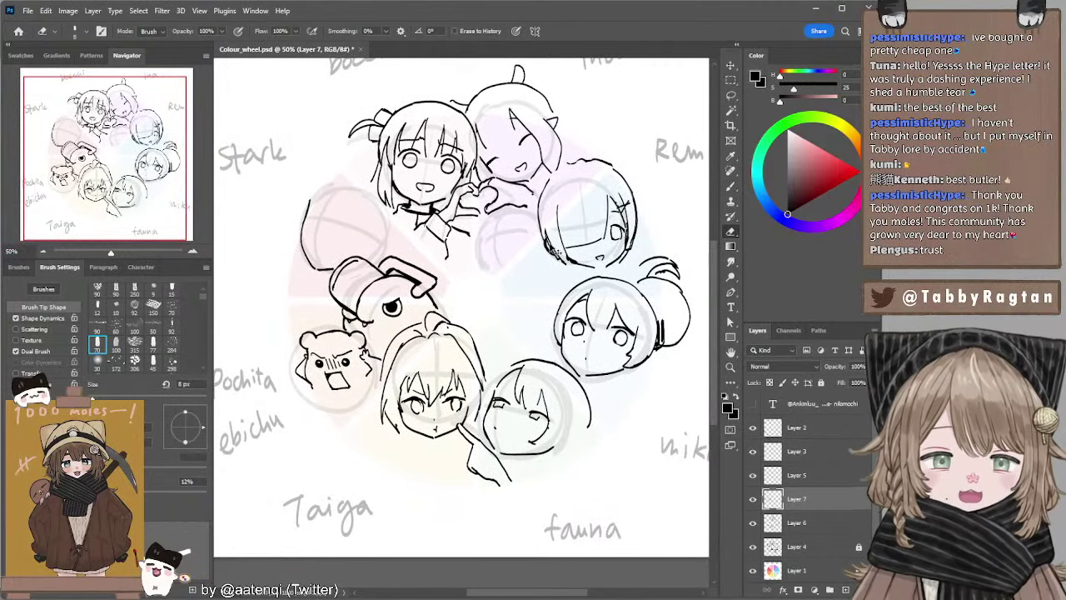
pyautogui.hotkey('alt', '[')
pyautogui.press(']')
pyautogui.press(']')
pyautogui.press(']')
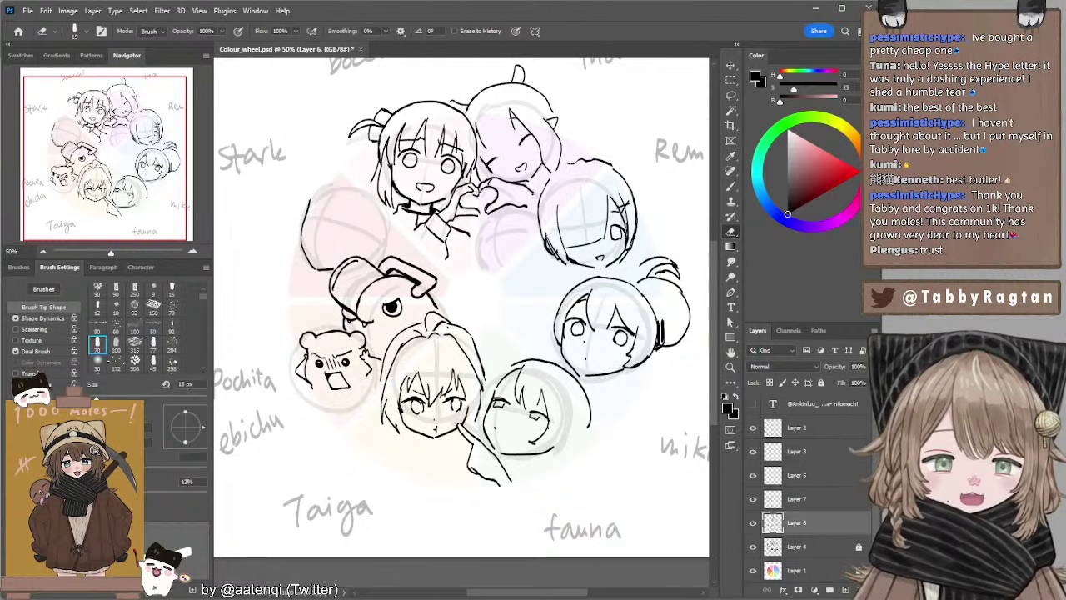
pyautogui.moveTo(547, 231); pyautogui.dragTo(560, 255)
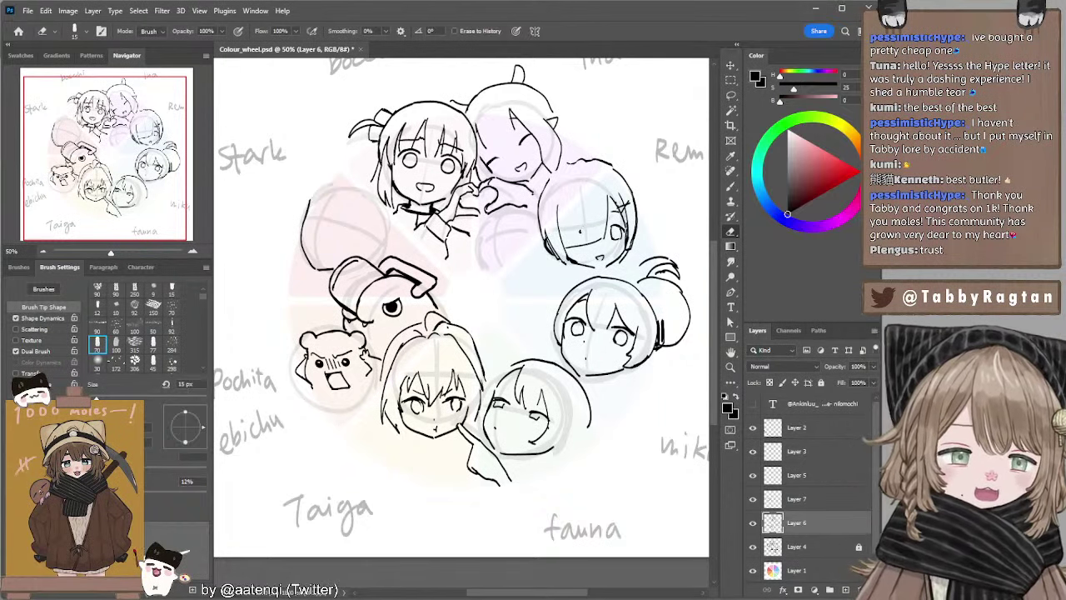
# Brush the first upward hair spike at the top outer edge of Stark's head on Layer 6, undoing the unwanted arc.
pyautogui.press('b')
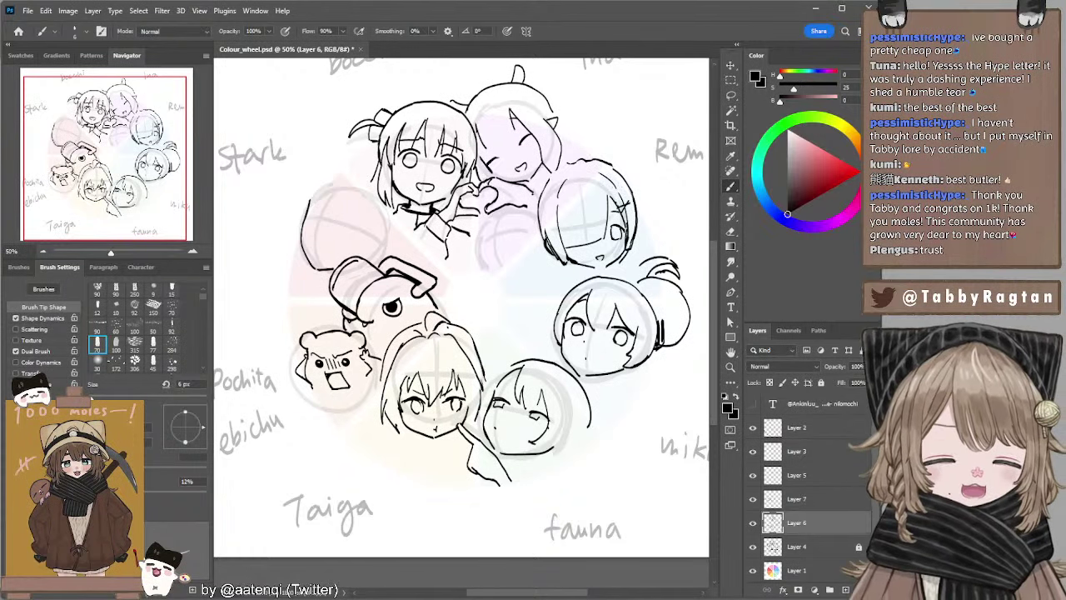
pyautogui.moveTo(392, 205); pyautogui.dragTo(422, 198)
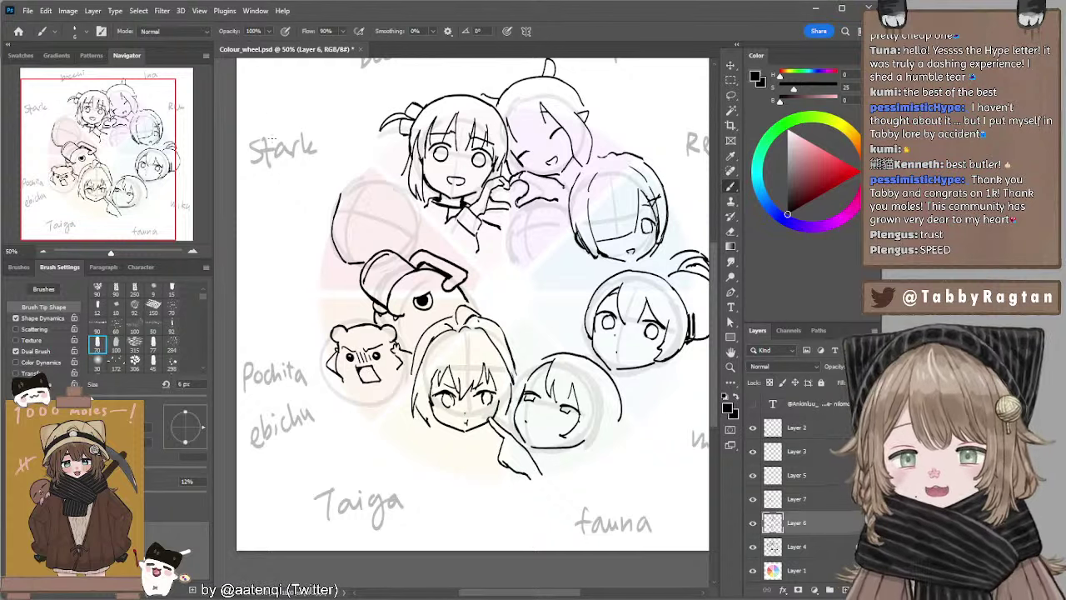
pyautogui.moveTo(365, 189)
pyautogui.mouseDown()
pyautogui.moveTo(387, 162)
pyautogui.moveTo(376, 193)
pyautogui.mouseUp()
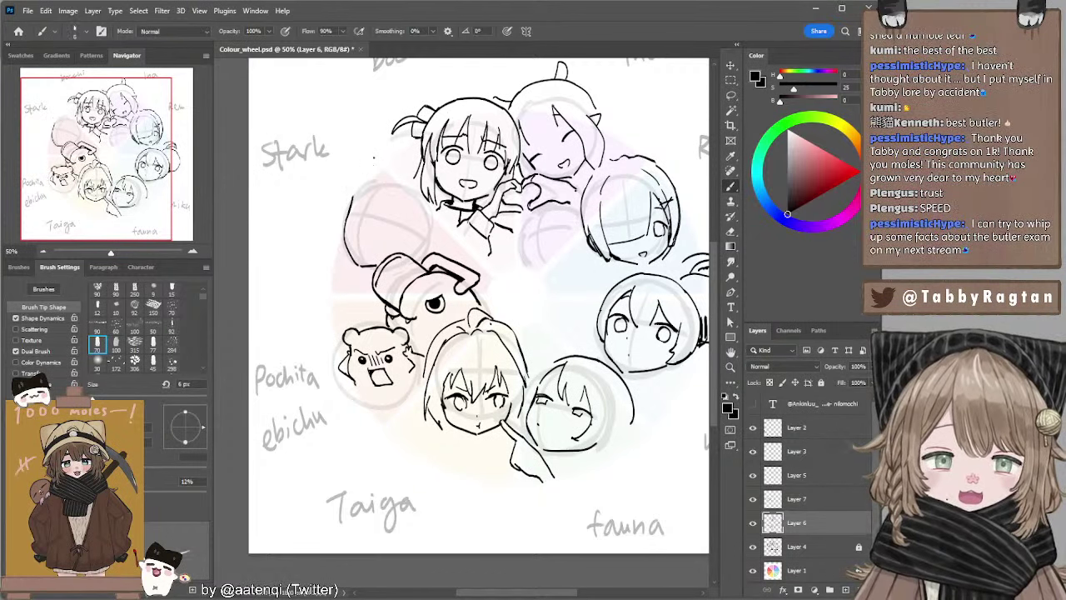
pyautogui.moveTo(380, 157)
pyautogui.mouseDown()
pyautogui.moveTo(345, 184)
pyautogui.moveTo(343, 201)
pyautogui.mouseUp()
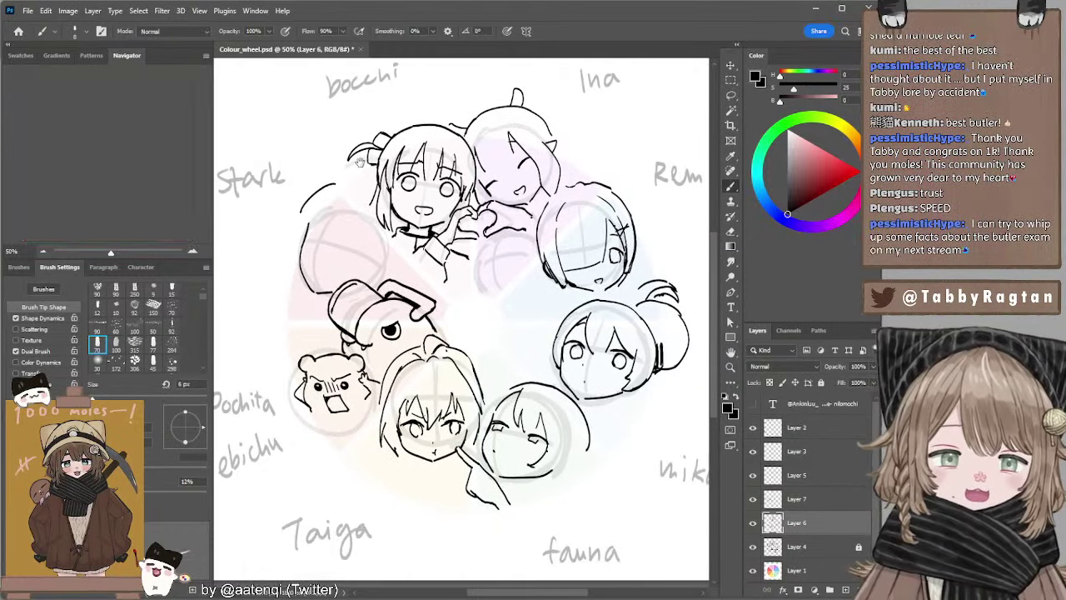
pyautogui.hotkey('ctrl', 'z')
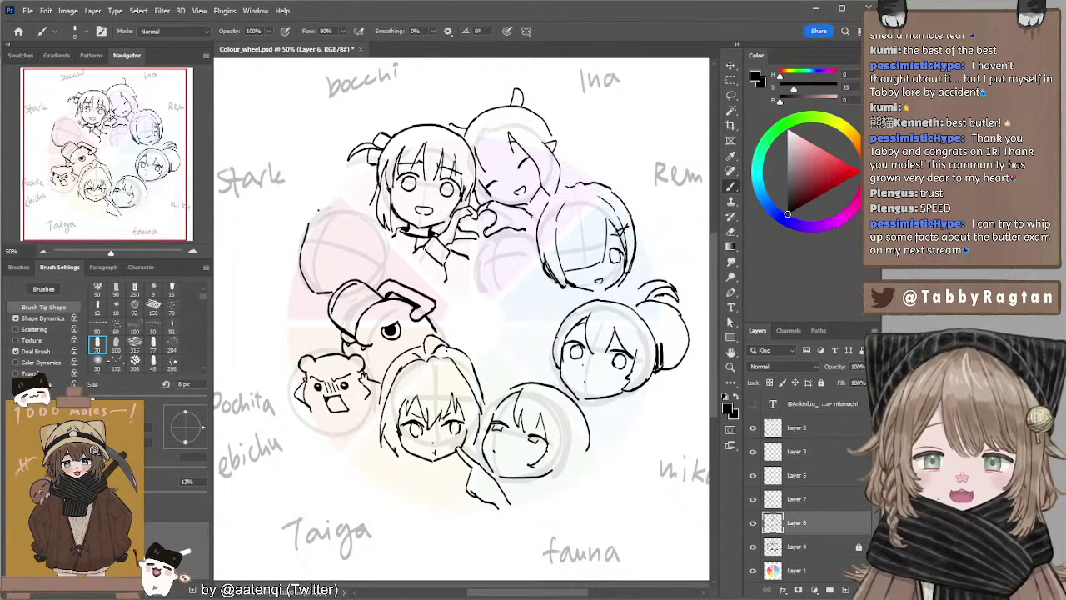
pyautogui.moveTo(307, 225); pyautogui.dragTo(331, 199)
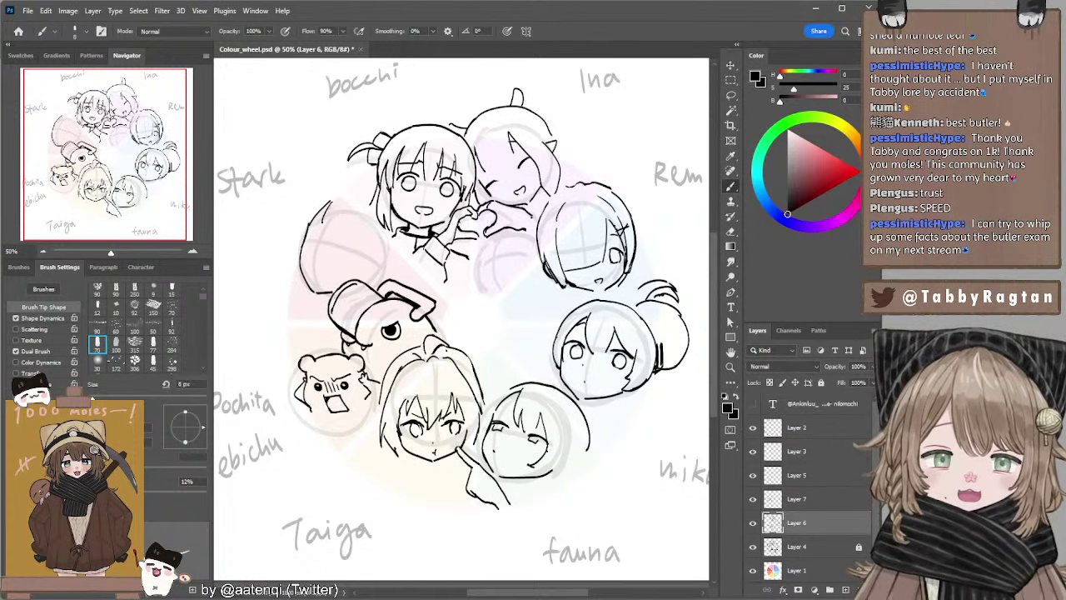
# Sketch zigzag bangs along the top of Stark's forehead, undoing unwanted strokes.
pyautogui.moveTo(337, 214)
pyautogui.mouseDown()
pyautogui.moveTo(328, 226)
pyautogui.moveTo(359, 209)
pyautogui.moveTo(340, 228)
pyautogui.moveTo(330, 223)
pyautogui.mouseUp()
pyautogui.hotkey('ctrl', 'z')
pyautogui.hotkey('ctrl', 'z')
pyautogui.hotkey('ctrl', 'z')
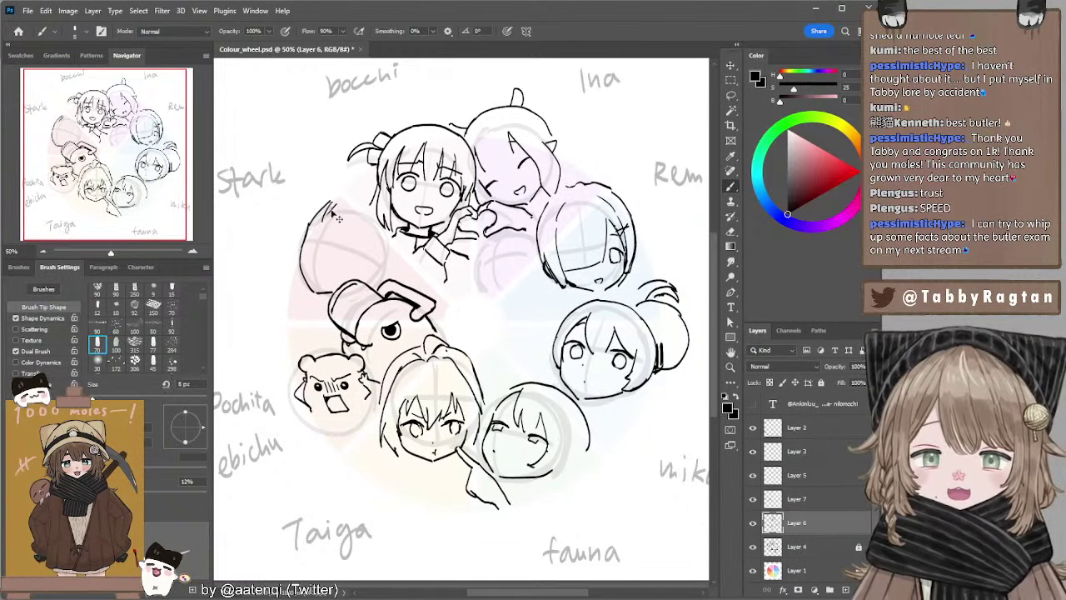
pyautogui.hotkey('ctrl', 'z')
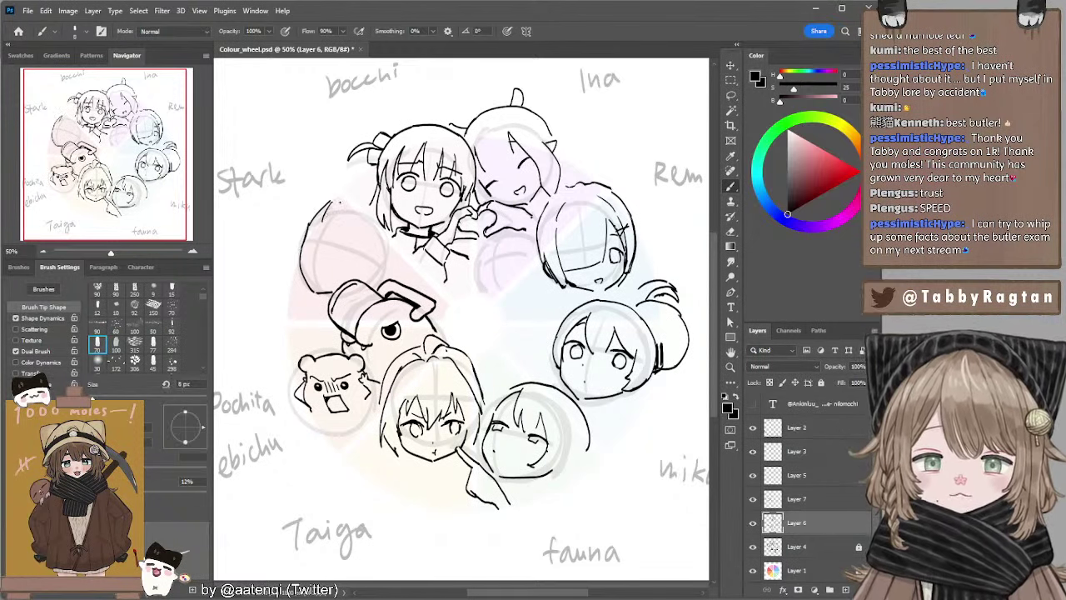
pyautogui.moveTo(324, 229); pyautogui.dragTo(355, 210)
pyautogui.moveTo(352, 214); pyautogui.dragTo(345, 221)
pyautogui.hotkey('ctrl', 'z')
pyautogui.hotkey('ctrl', 'z')
pyautogui.hotkey('ctrl', 'z')
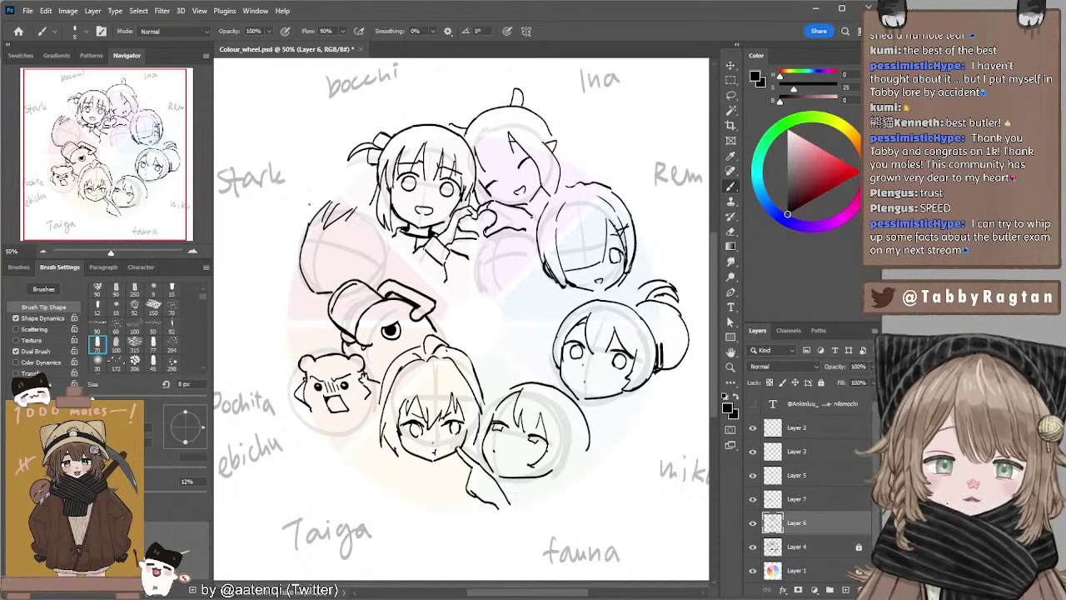
# Try a long hair contour arching above Stark's head and undo its strokes.
pyautogui.moveTo(348, 182)
pyautogui.mouseDown()
pyautogui.moveTo(305, 218)
pyautogui.moveTo(330, 185)
pyautogui.moveTo(367, 187)
pyautogui.moveTo(337, 197)
pyautogui.moveTo(369, 188)
pyautogui.moveTo(333, 197)
pyautogui.moveTo(374, 188)
pyautogui.mouseUp()
pyautogui.hotkey('ctrl', 'z')
pyautogui.hotkey('ctrl', 'z')
pyautogui.hotkey('ctrl', 'z')
pyautogui.hotkey('ctrl', 'z')
pyautogui.hotkey('ctrl', 'z')
pyautogui.hotkey('ctrl', 'z')
pyautogui.hotkey('ctrl', 'z')
pyautogui.hotkey('ctrl', 'z')
pyautogui.hotkey('ctrl', 'z')
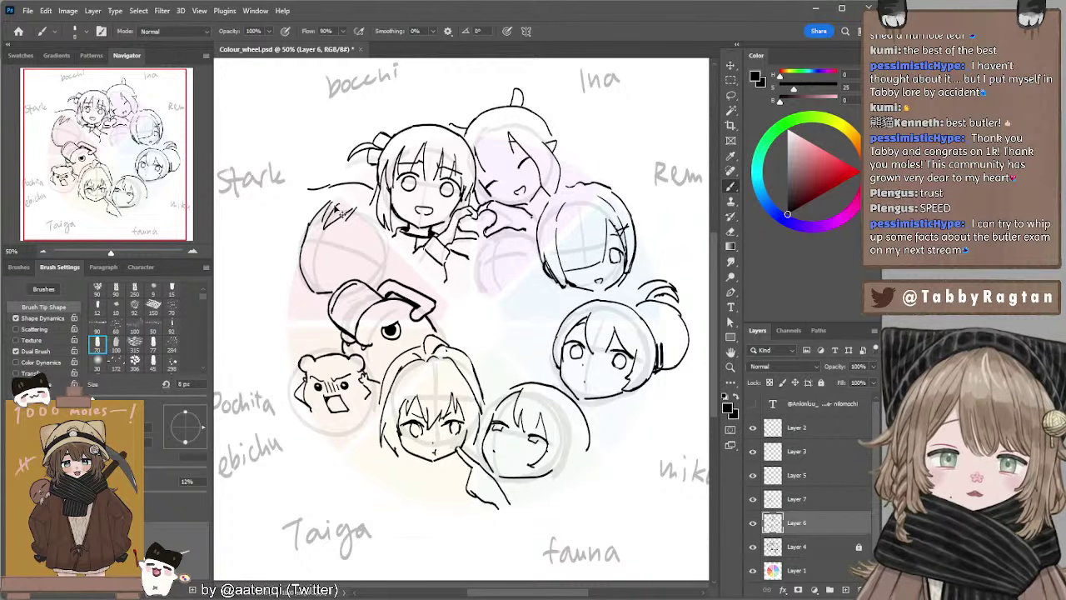
pyautogui.hotkey('ctrl', 'z')
pyautogui.hotkey('ctrl', 'z')
# Sketch short pointed hair spikes on the outer side of Stark's forehead, undoing unwanted strokes.
pyautogui.moveTo(307, 202)
pyautogui.mouseDown()
pyautogui.moveTo(296, 245)
pyautogui.moveTo(304, 226)
pyautogui.moveTo(290, 226)
pyautogui.moveTo(300, 238)
pyautogui.mouseUp()
pyautogui.hotkey('ctrl', 'z')
pyautogui.hotkey('ctrl', 'z')
pyautogui.hotkey('ctrl', 'z')
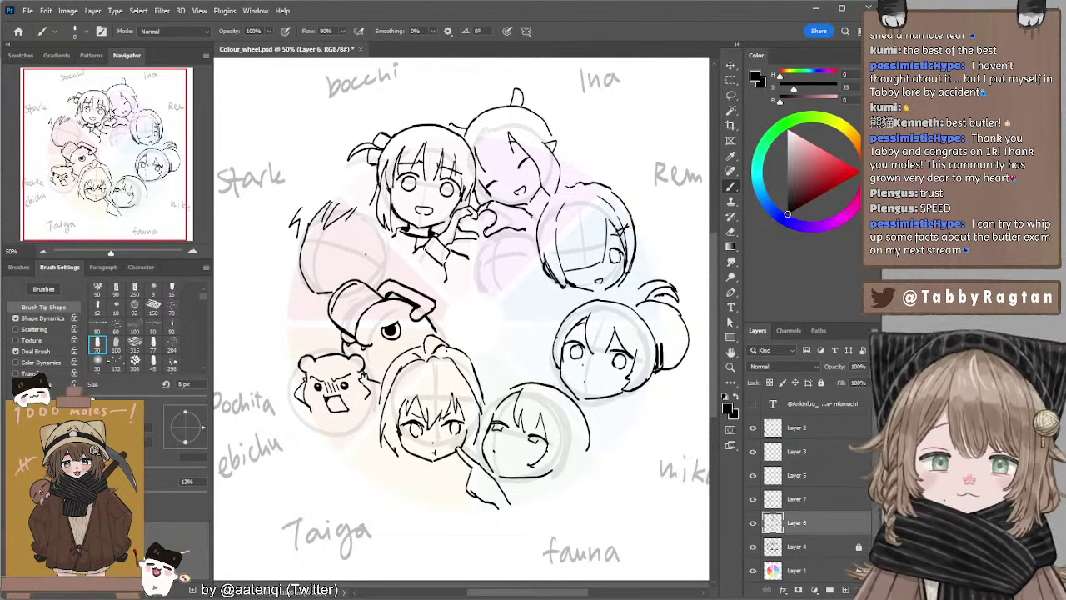
pyautogui.hotkey('ctrl', 'z')
# Draw the curved upper eyelid of Stark's inner eye, undoing strokes until the line fits.
pyautogui.moveTo(365, 254)
pyautogui.mouseDown()
pyautogui.moveTo(379, 266)
pyautogui.moveTo(377, 251)
pyautogui.mouseUp()
pyautogui.moveTo(382, 248)
pyautogui.mouseDown()
pyautogui.moveTo(370, 261)
pyautogui.moveTo(388, 265)
pyautogui.moveTo(351, 238)
pyautogui.moveTo(368, 242)
pyautogui.moveTo(312, 243)
pyautogui.moveTo(309, 234)
pyautogui.moveTo(349, 252)
pyautogui.mouseUp()
pyautogui.hotkey('ctrl', 'z')
pyautogui.hotkey('ctrl', 'z')
pyautogui.hotkey('ctrl', 'z')
pyautogui.hotkey('ctrl', 'z')
pyautogui.hotkey('ctrl', 'z')
pyautogui.hotkey('ctrl', 'z')
pyautogui.hotkey('ctrl', 'z')
pyautogui.hotkey('ctrl', 'z')
pyautogui.hotkey('ctrl', 'z')
pyautogui.hotkey('ctrl', 'z')
pyautogui.hotkey('ctrl', 'z')
pyautogui.hotkey('ctrl', 'z')
pyautogui.hotkey('ctrl', 'z')
pyautogui.hotkey('ctrl', 'z')
pyautogui.hotkey('ctrl', 'z')
pyautogui.hotkey('ctrl', 'z')
pyautogui.hotkey('ctrl', 'z')
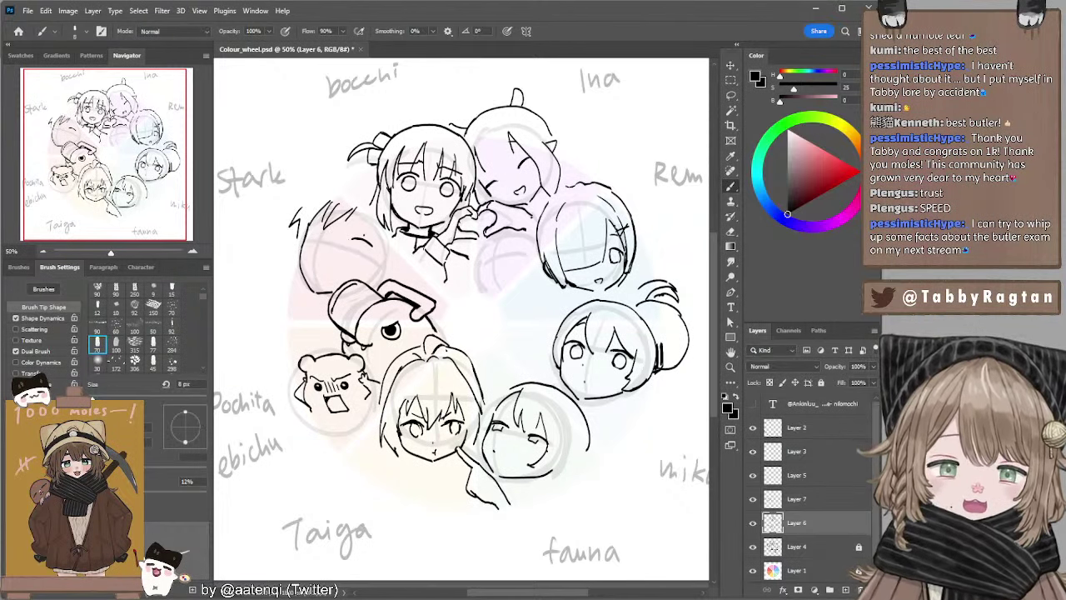
# Lasso and adjust the brow stroke on Stark's face, and sketch both of his eyes.
pyautogui.press('l')
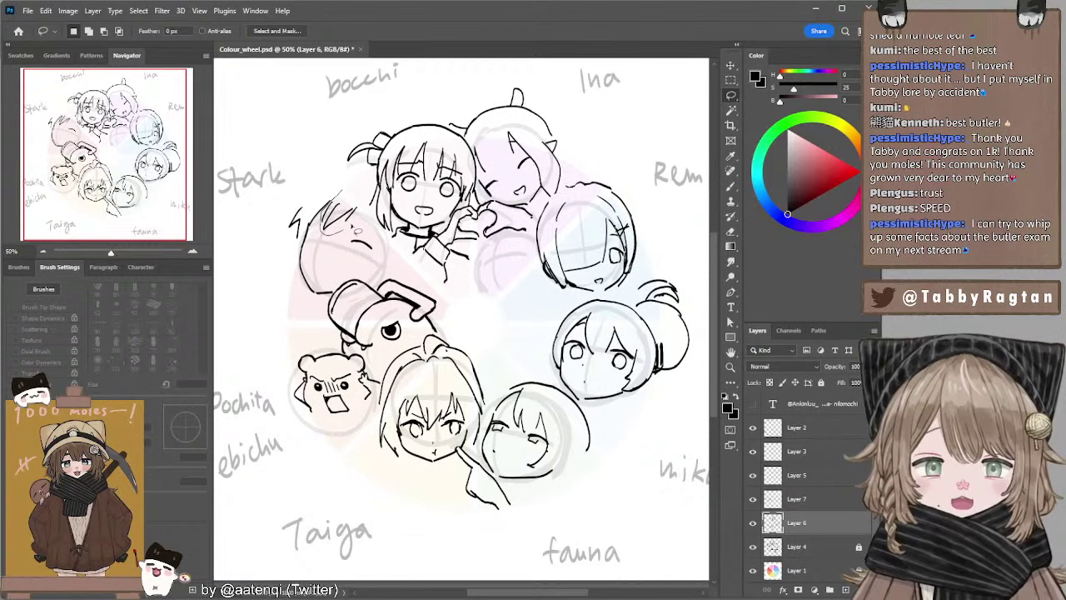
pyautogui.moveTo(350, 190); pyautogui.dragTo(359, 200)
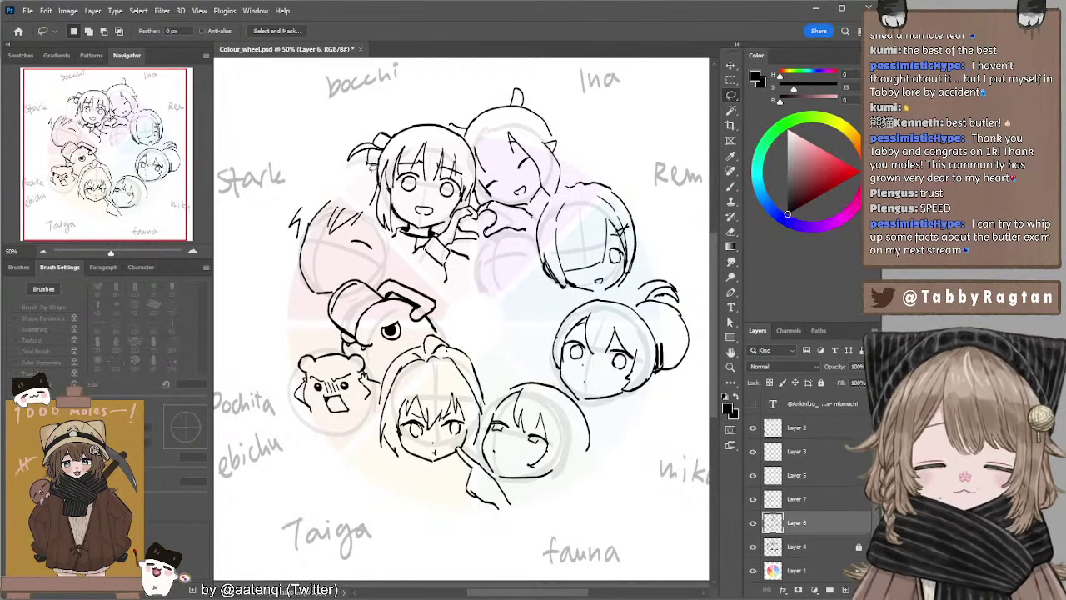
pyautogui.press('b')
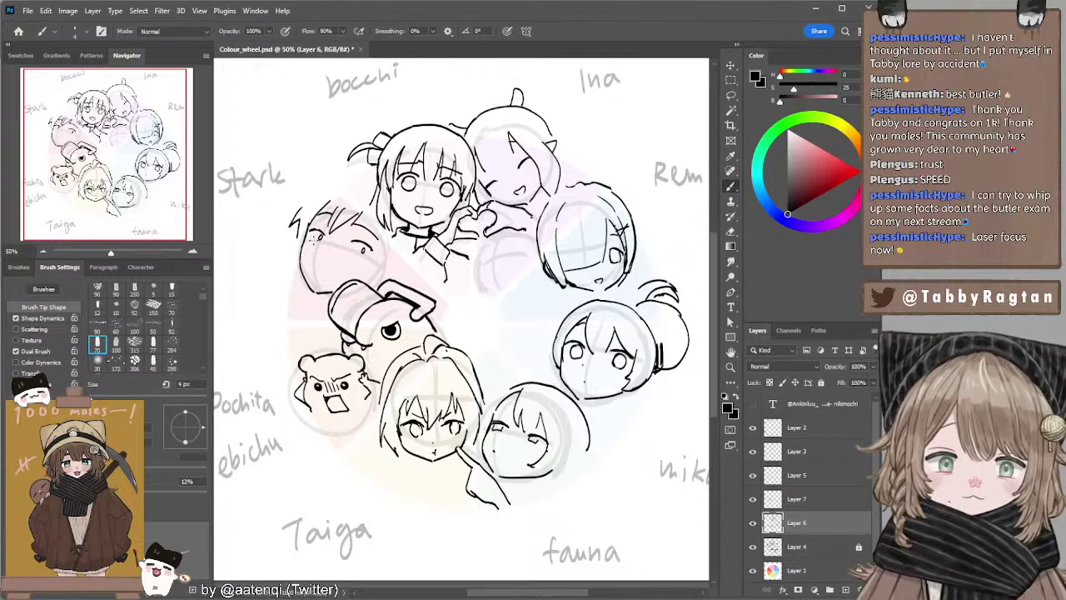
pyautogui.press('[')
pyautogui.press('[')
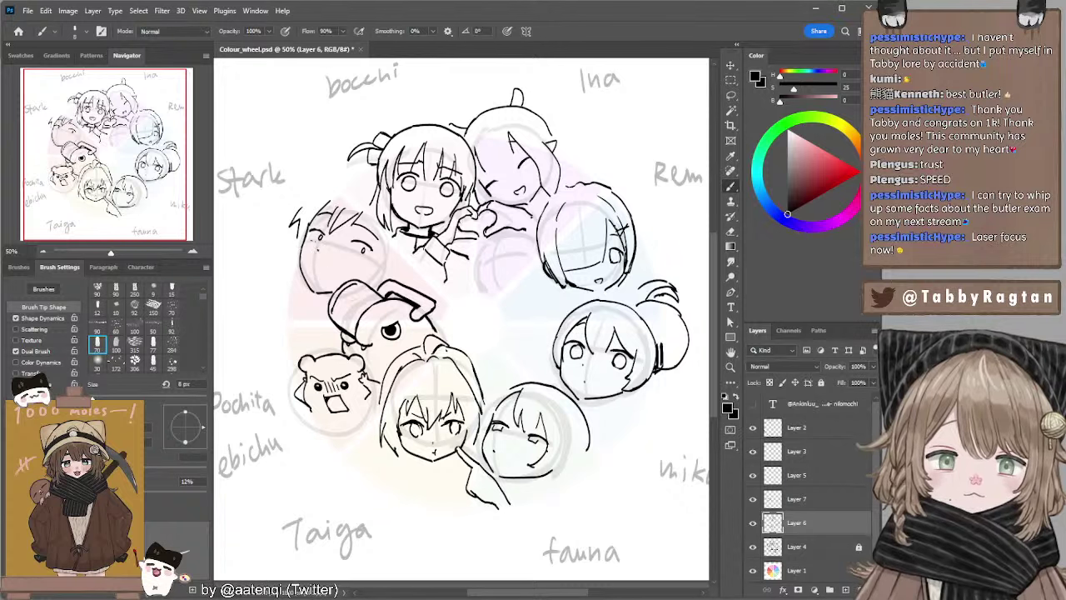
# Lasso and adjust Stark's two eyes separately, touching up their lines.
pyautogui.press('l')
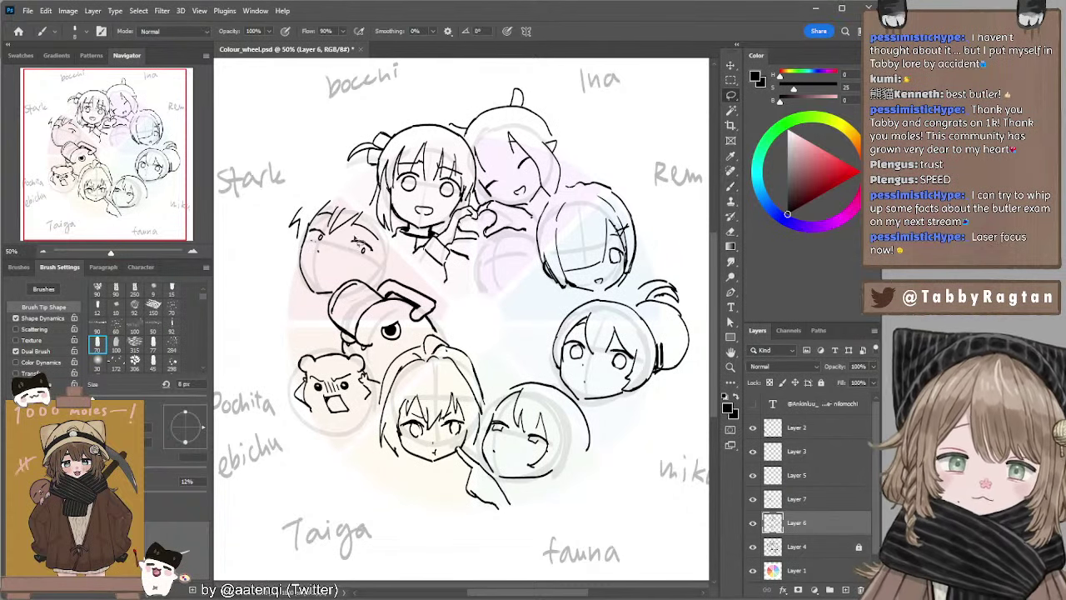
pyautogui.moveTo(347, 241)
pyautogui.mouseDown()
pyautogui.moveTo(375, 263)
pyautogui.moveTo(371, 235)
pyautogui.mouseUp()
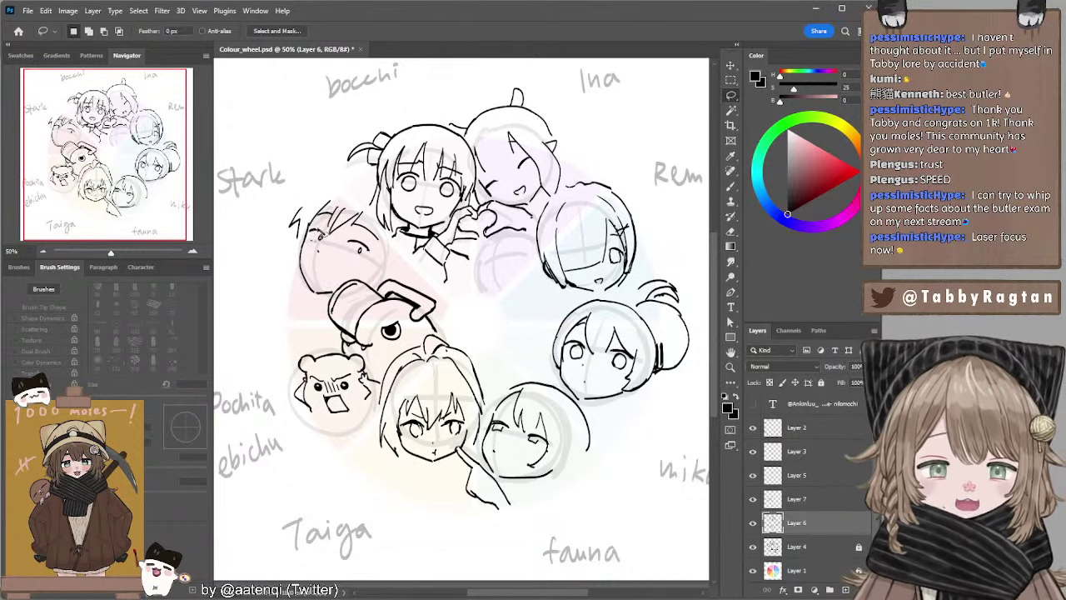
pyautogui.press('b')
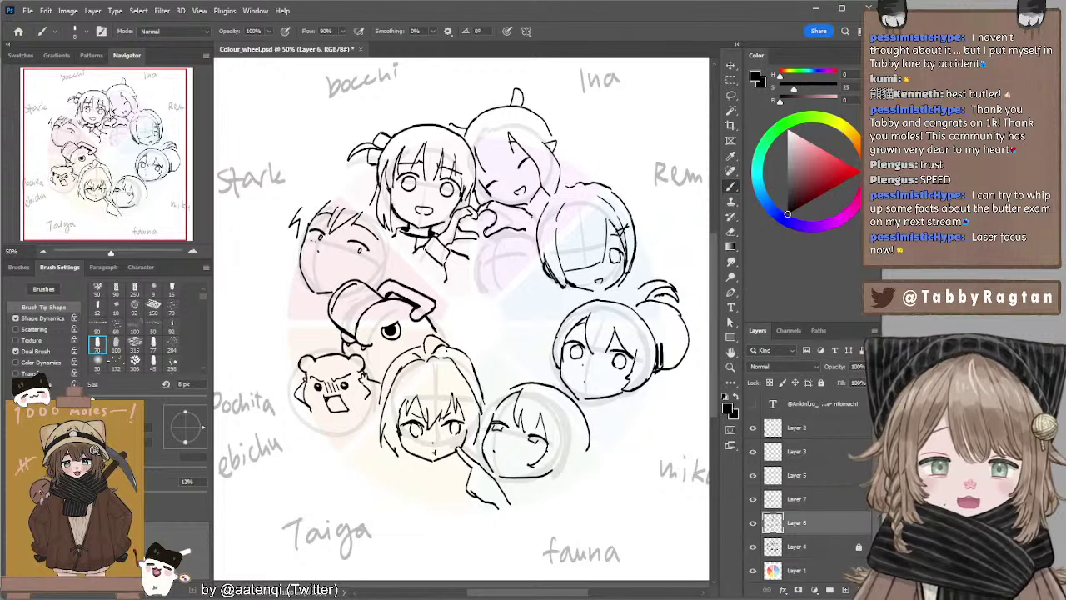
pyautogui.press('l')
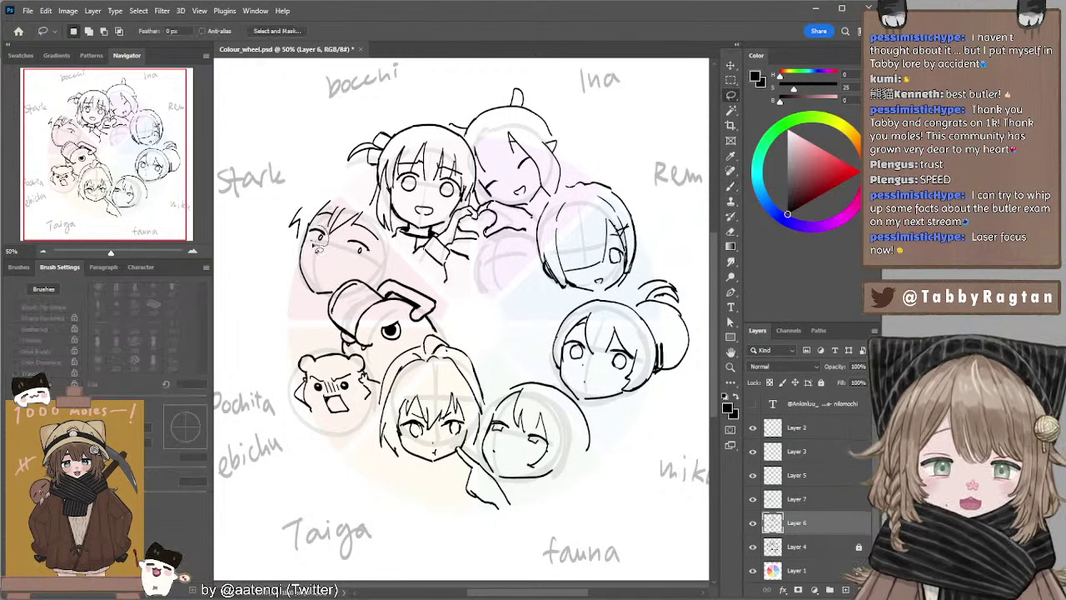
pyautogui.press('e')
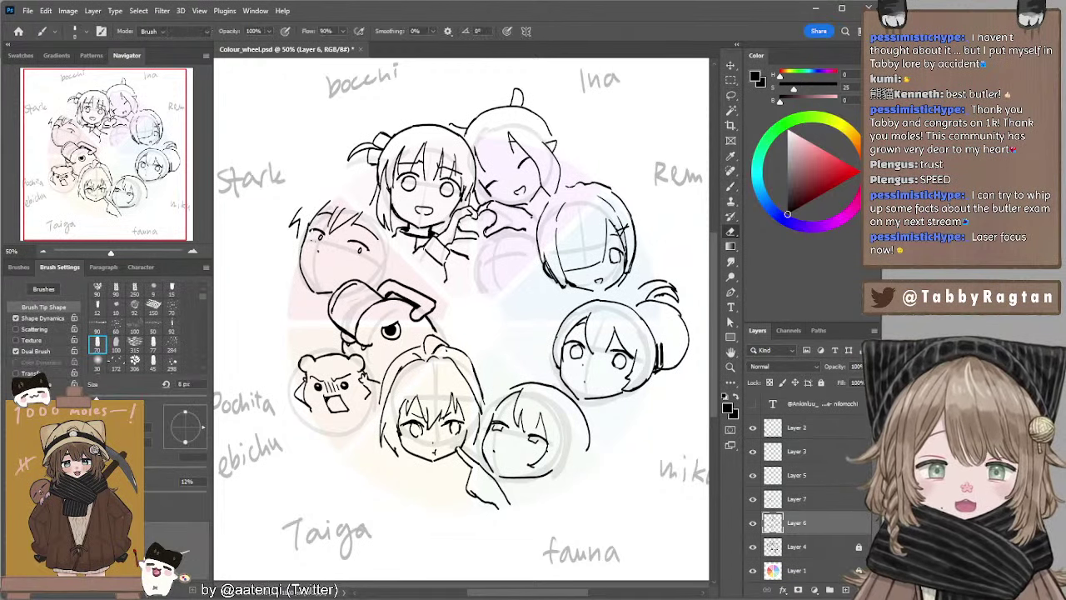
# Sketch Stark's nose and small open mouth on Layer 6, undoing unwanted strokes.
pyautogui.press('b')
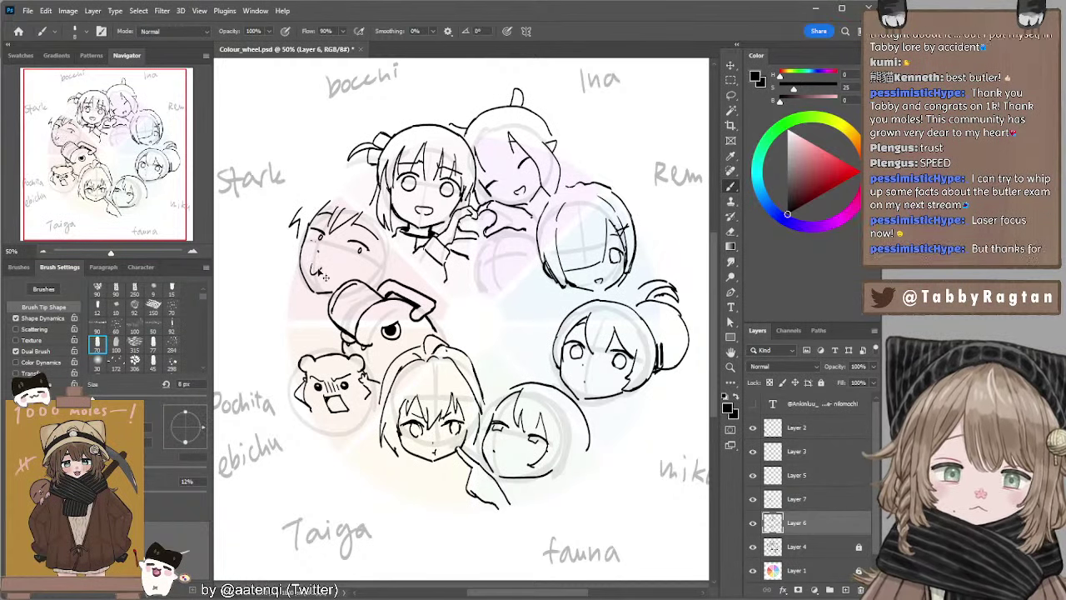
pyautogui.hotkey('ctrl', 'z')
pyautogui.moveTo(319, 264); pyautogui.dragTo(325, 267)
pyautogui.hotkey('ctrl', 'z')
pyautogui.hotkey('ctrl', 'z')
pyautogui.hotkey('ctrl', 'z')
pyautogui.hotkey('ctrl', 'z')
pyautogui.hotkey('ctrl', 'z')
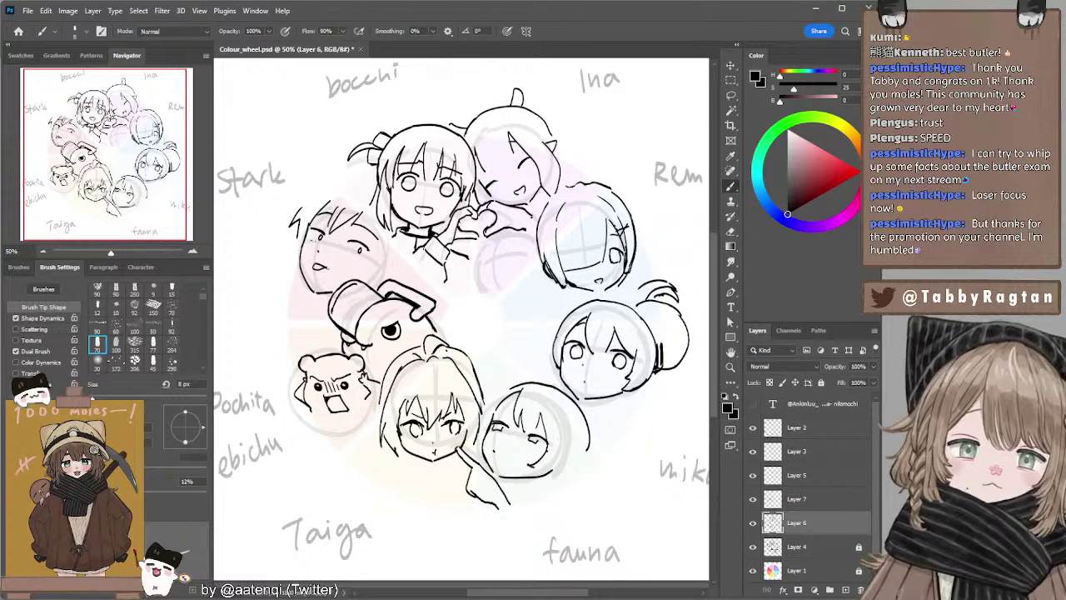
# Lasso Stark's facial features on Layer 6 and refine their placement, undoing the unwanted change.
pyautogui.press('l')
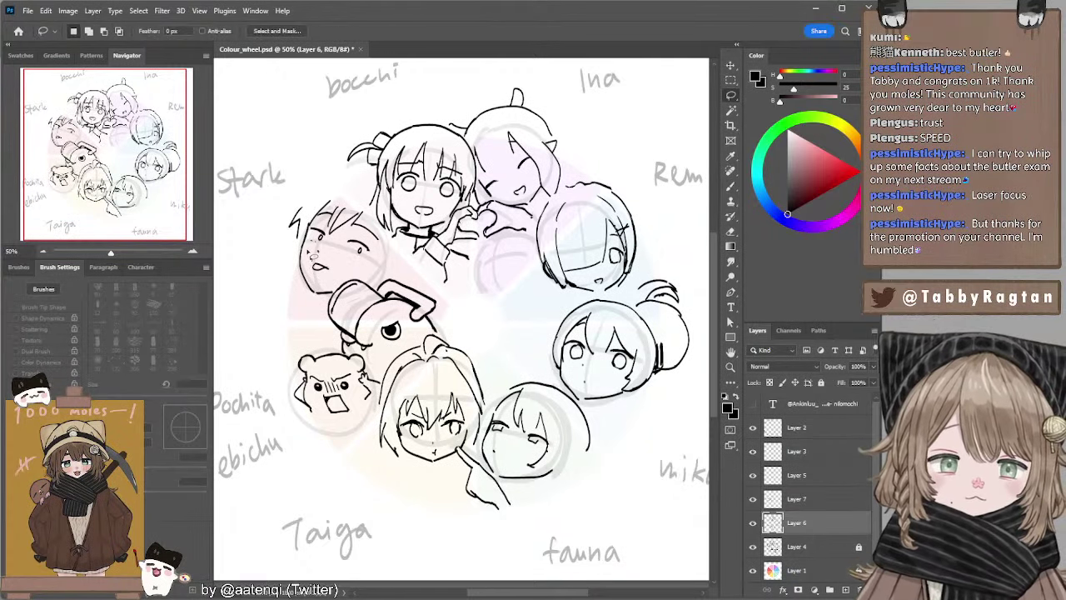
pyautogui.moveTo(303, 247)
pyautogui.mouseDown()
pyautogui.moveTo(291, 288)
pyautogui.moveTo(330, 307)
pyautogui.moveTo(338, 299)
pyautogui.moveTo(310, 270)
pyautogui.moveTo(314, 233)
pyautogui.mouseUp()
pyautogui.hotkey('ctrl', 'd')
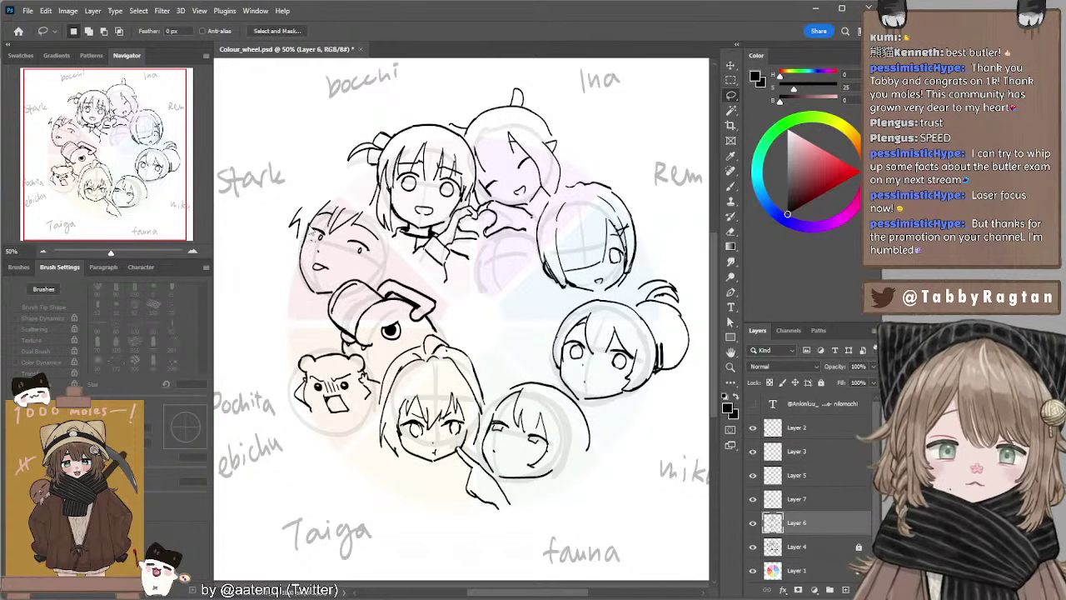
pyautogui.moveTo(384, 236)
pyautogui.mouseDown()
pyautogui.moveTo(390, 246)
pyautogui.moveTo(308, 254)
pyautogui.moveTo(315, 287)
pyautogui.moveTo(340, 297)
pyautogui.moveTo(306, 301)
pyautogui.moveTo(297, 237)
pyautogui.mouseUp()
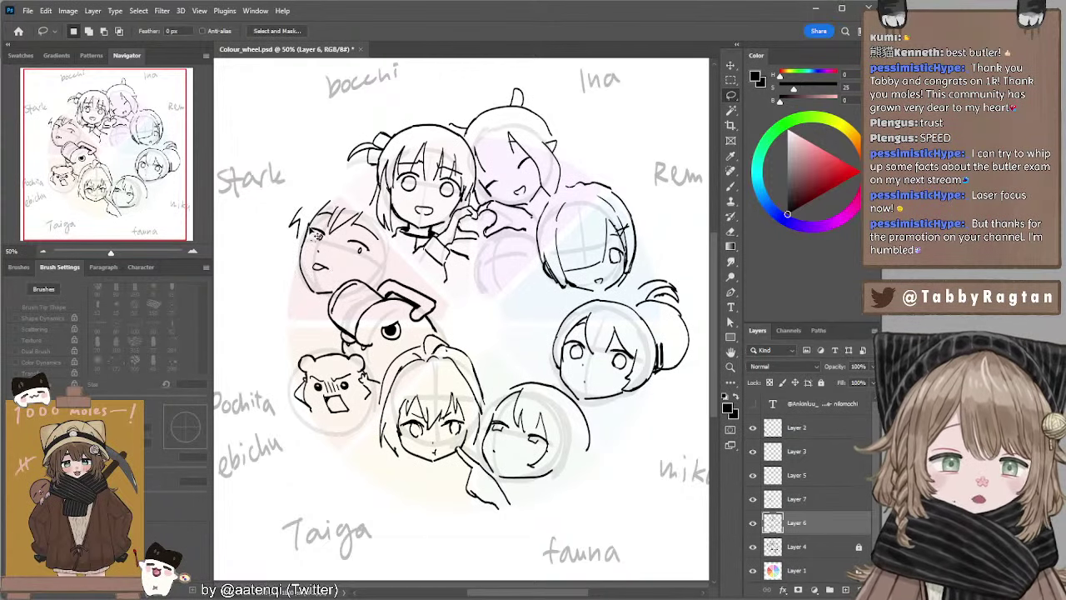
pyautogui.moveTo(303, 252); pyautogui.dragTo(296, 250)
pyautogui.hotkey('ctrl', 'z')
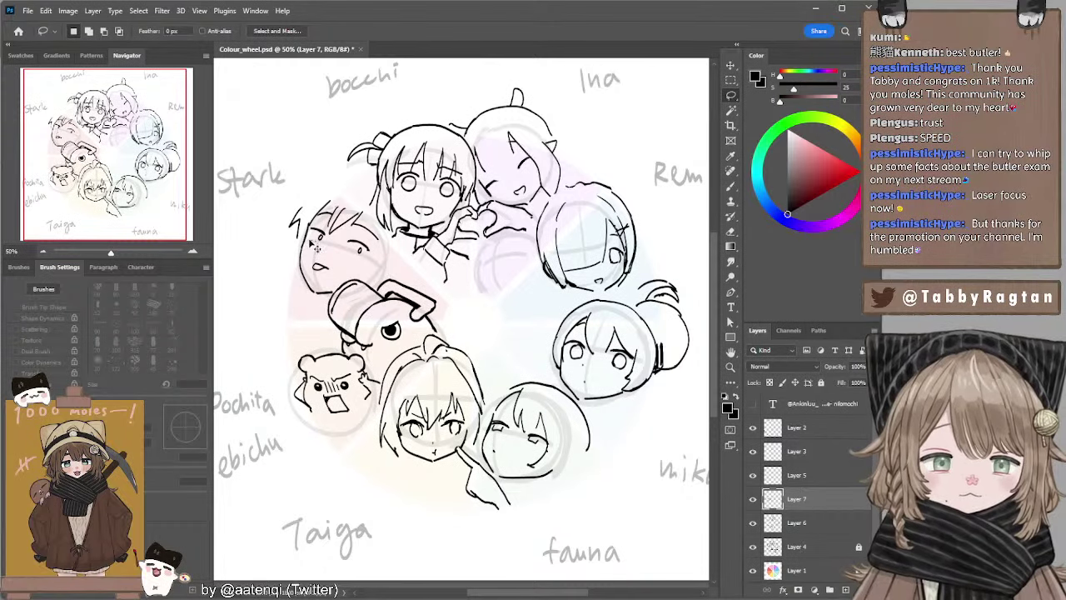
# Lasso and adjust Stark's lower face outline on Layer 7, and hide that layer.
pyautogui.moveTo(318, 216)
pyautogui.mouseDown()
pyautogui.moveTo(334, 291)
pyautogui.moveTo(313, 308)
pyautogui.moveTo(285, 199)
pyautogui.mouseUp()
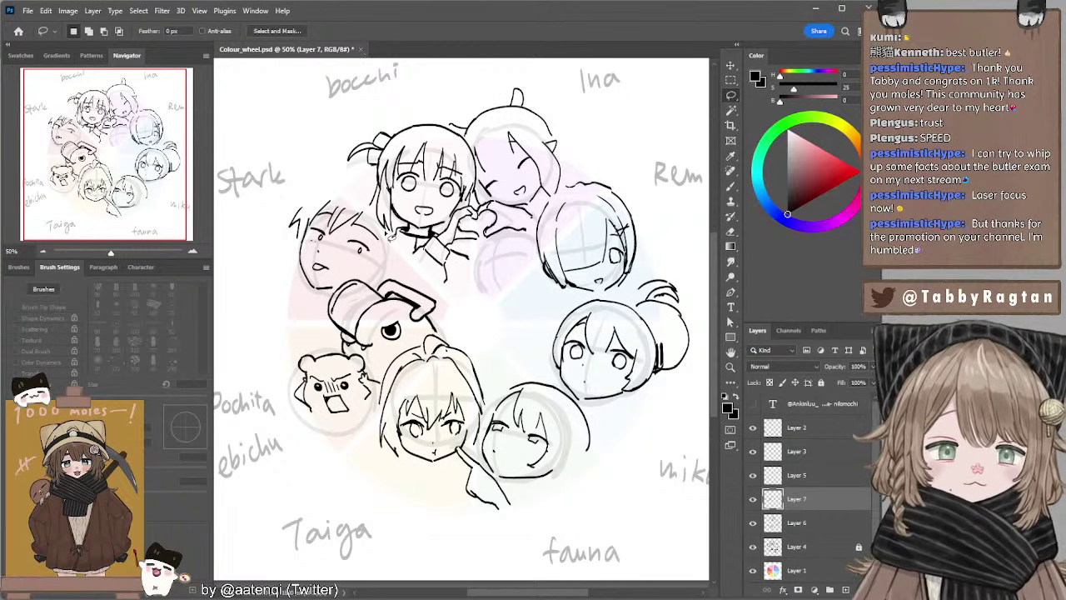
pyautogui.press('e')
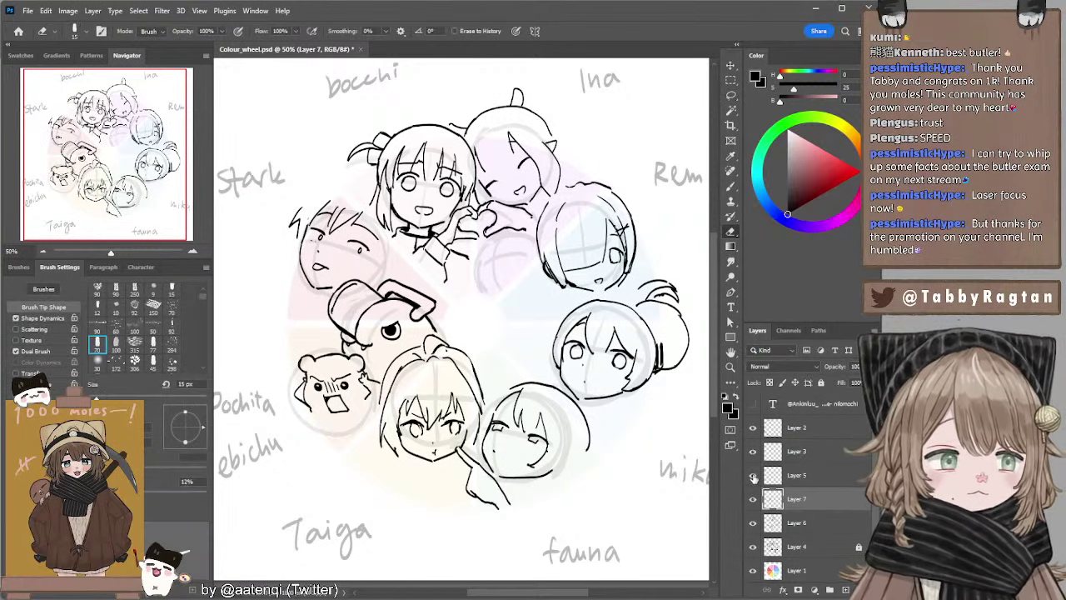
pyautogui.click(754, 500)
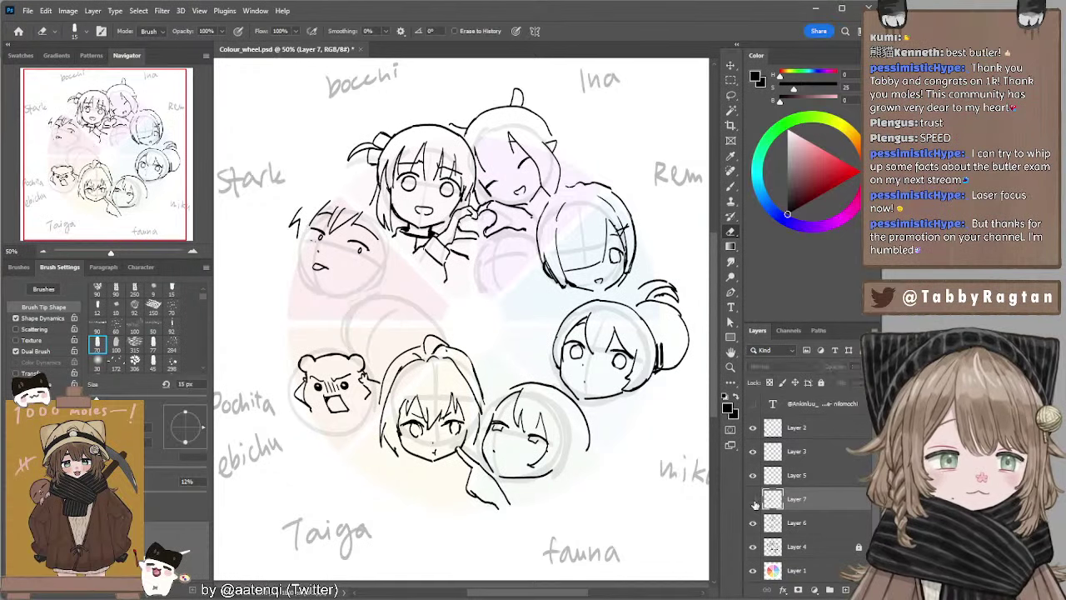
# Show the hidden Layer 7 and merge it with Layer 6.
pyautogui.click(754, 500)
pyautogui.click(754, 522)
pyautogui.click(754, 522)
pyautogui.keyDown('shift'); pyautogui.click(784, 524); pyautogui.keyUp('shift')
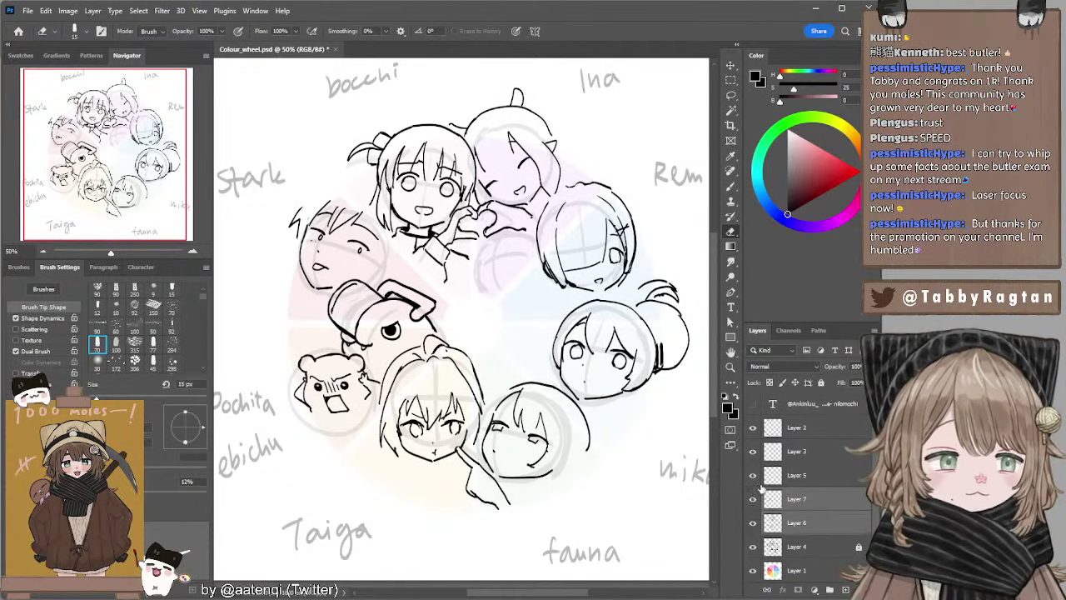
pyautogui.hotkey('ctrl', 'e')
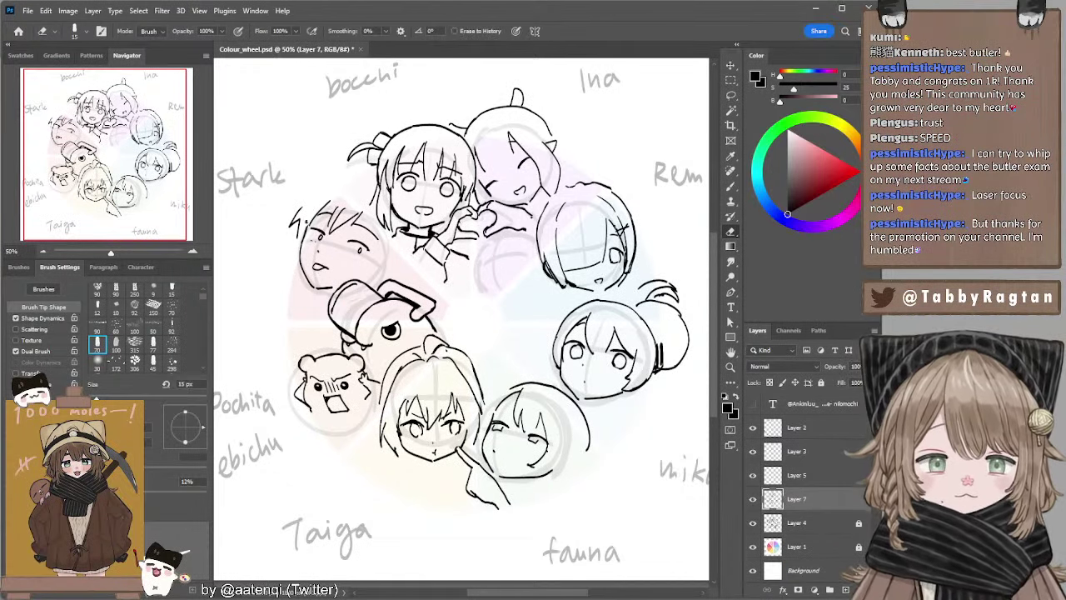
# Sketch the top outline of Stark's hair on Layer 7, undoing the unwanted strokes.
pyautogui.press('b')
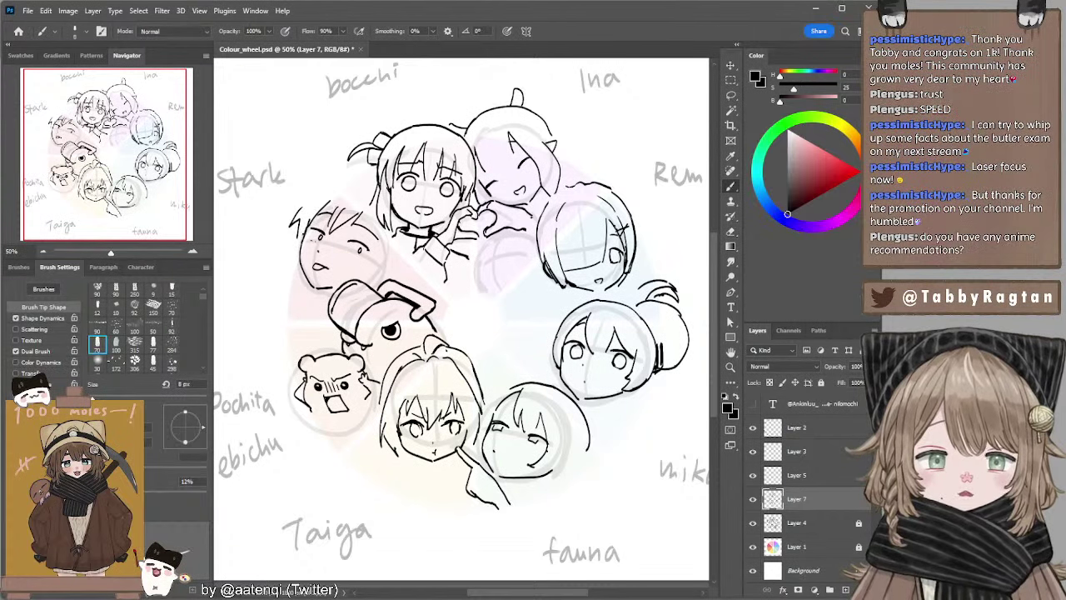
pyautogui.moveTo(339, 183); pyautogui.dragTo(305, 209)
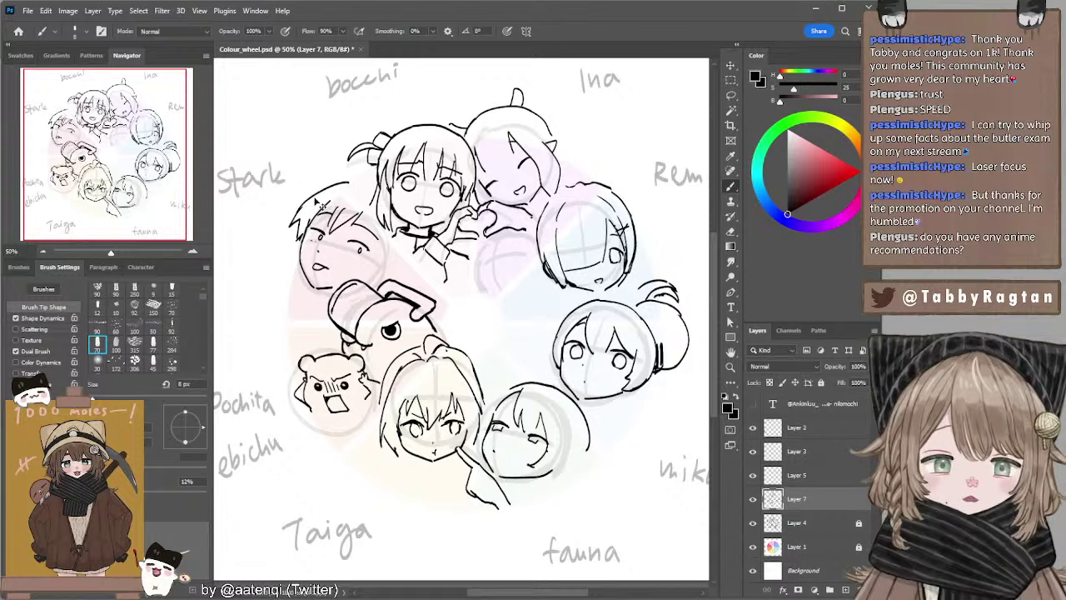
pyautogui.hotkey('ctrl', 'z')
pyautogui.moveTo(343, 179); pyautogui.dragTo(301, 211)
pyautogui.hotkey('ctrl', 'z')
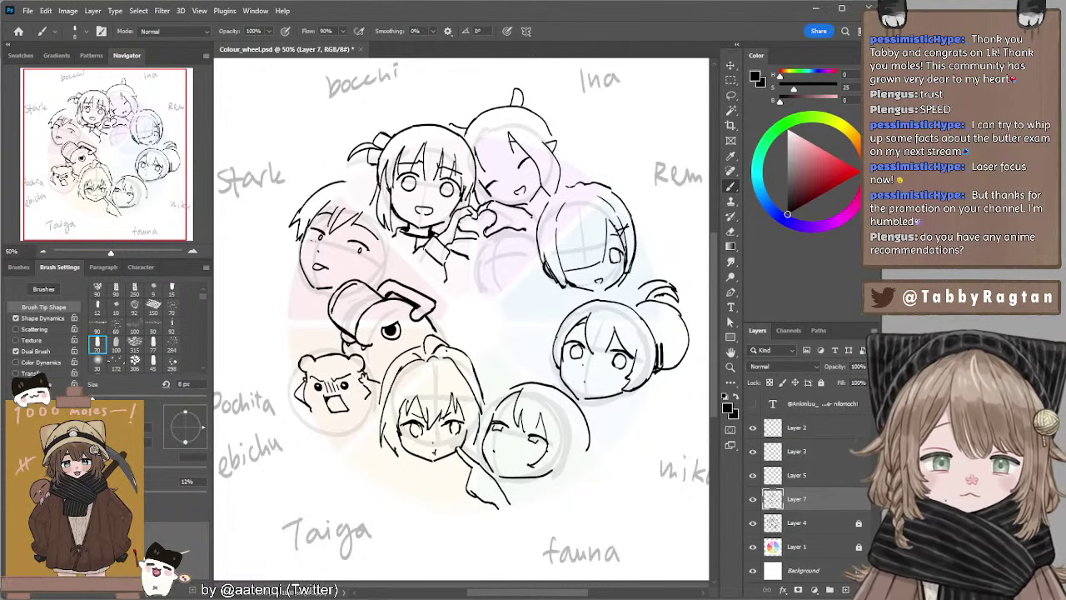
pyautogui.moveTo(315, 205)
pyautogui.mouseDown()
pyautogui.moveTo(303, 219)
pyautogui.moveTo(299, 205)
pyautogui.moveTo(360, 183)
pyautogui.mouseUp()
pyautogui.hotkey('ctrl', 'z')
pyautogui.hotkey('ctrl', 'z')
pyautogui.hotkey('ctrl', 'z')
pyautogui.hotkey('ctrl', 'z')
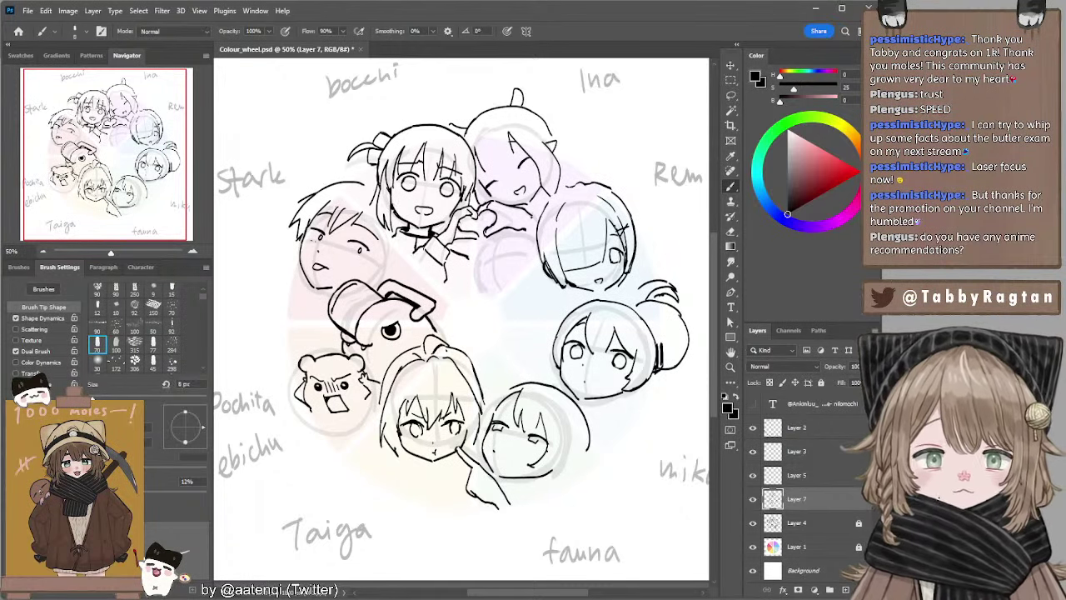
# Lasso Stark's whole head on Layer 7, move it slightly away from Bocchi, and deselect it.
pyautogui.press('l')
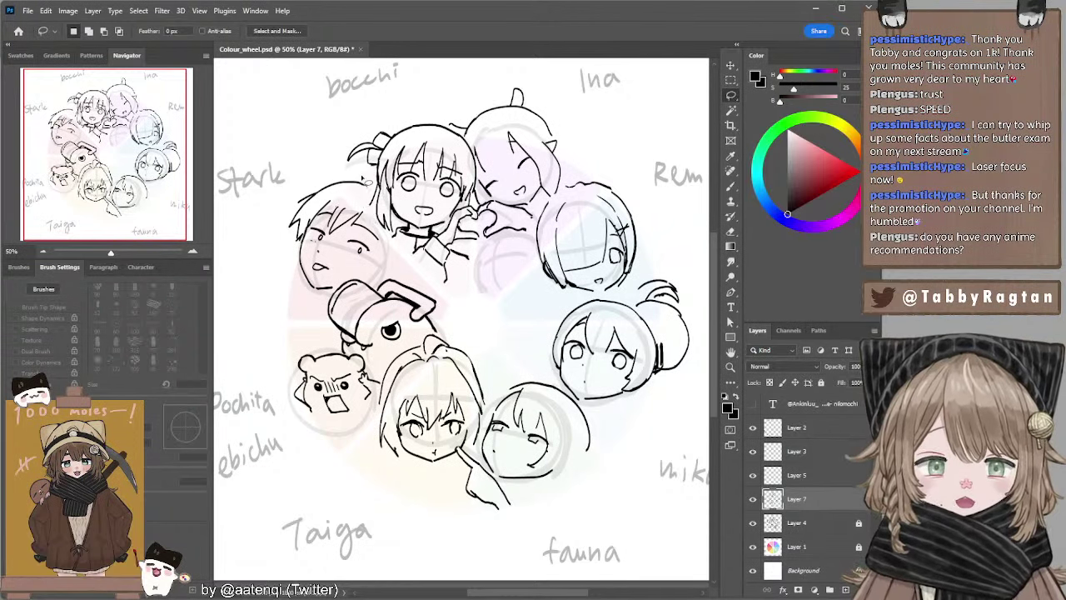
pyautogui.moveTo(368, 206)
pyautogui.mouseDown()
pyautogui.moveTo(389, 260)
pyautogui.moveTo(314, 310)
pyautogui.moveTo(371, 181)
pyautogui.mouseUp()
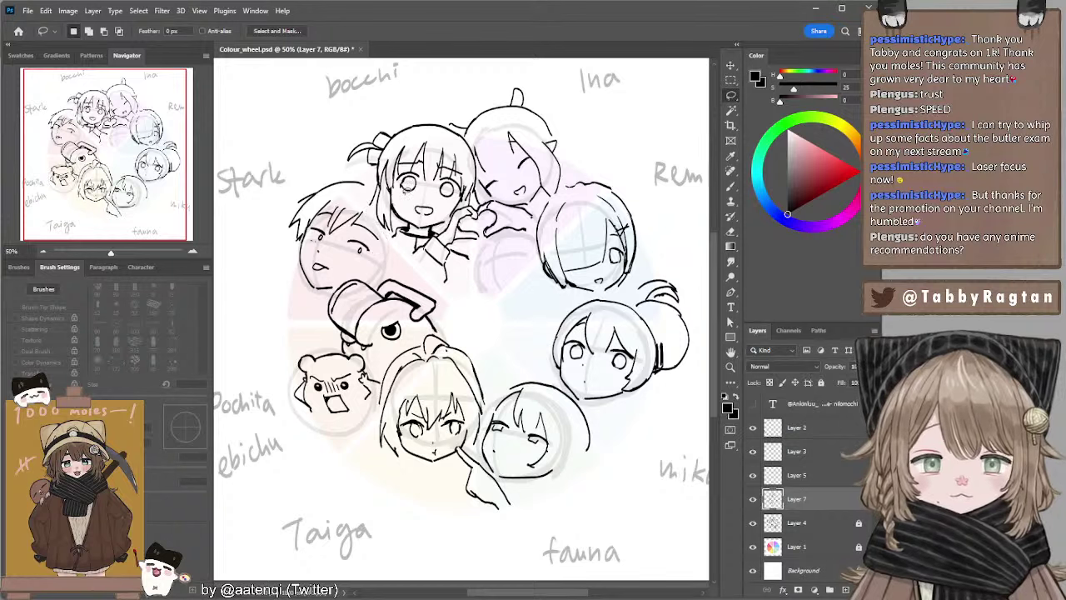
pyautogui.click(757, 503)
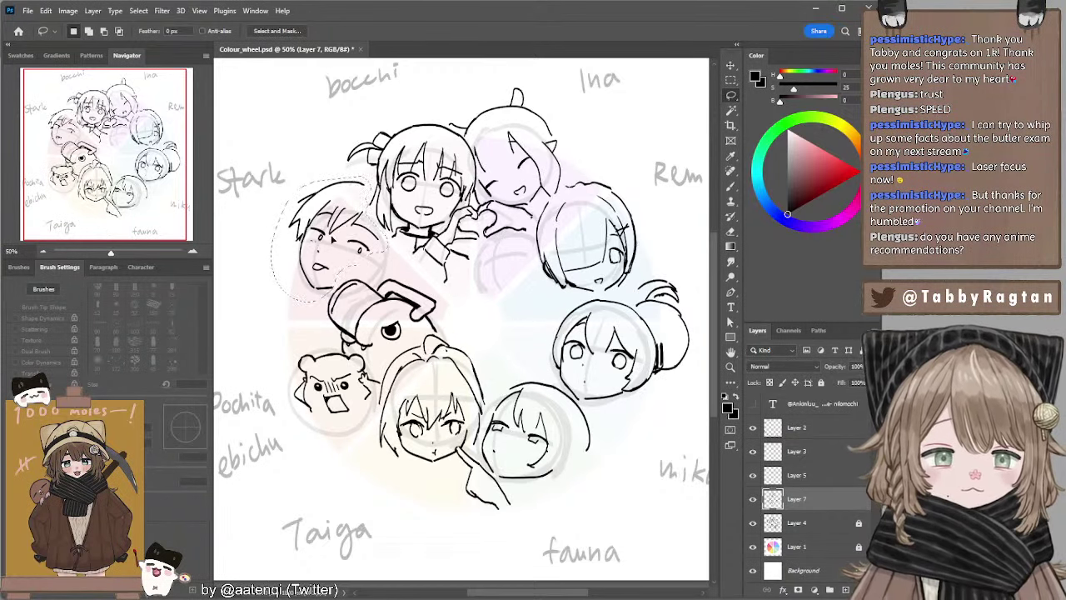
pyautogui.moveTo(343, 227); pyautogui.dragTo(329, 241)
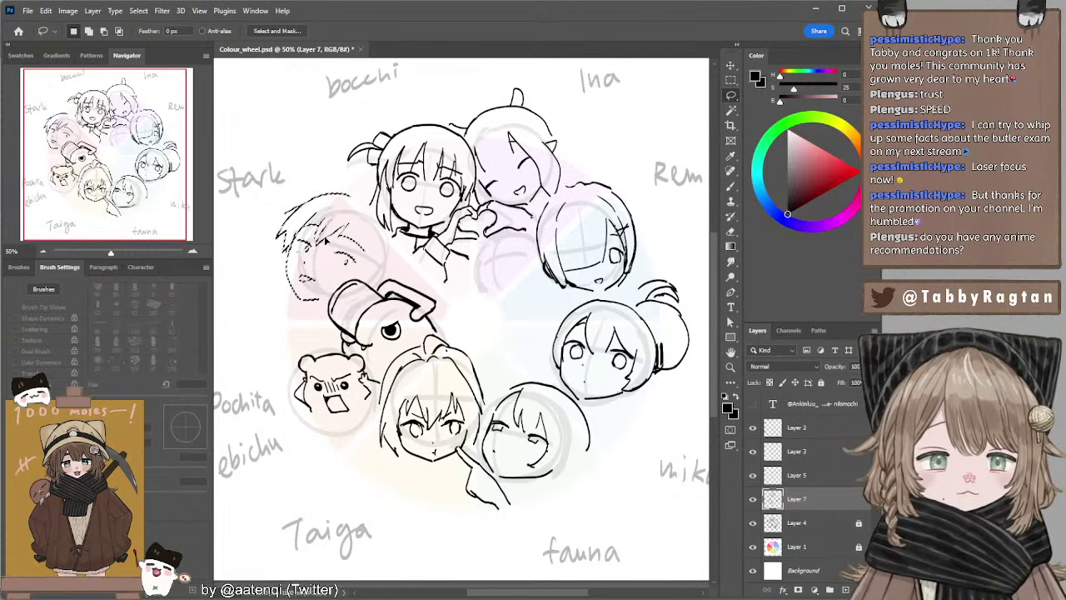
pyautogui.hotkey('ctrl', 'd')
# Erase the rear outline of Stark's head beside Bocchi and try redrawing it, undoing the strokes.
pyautogui.press('b')
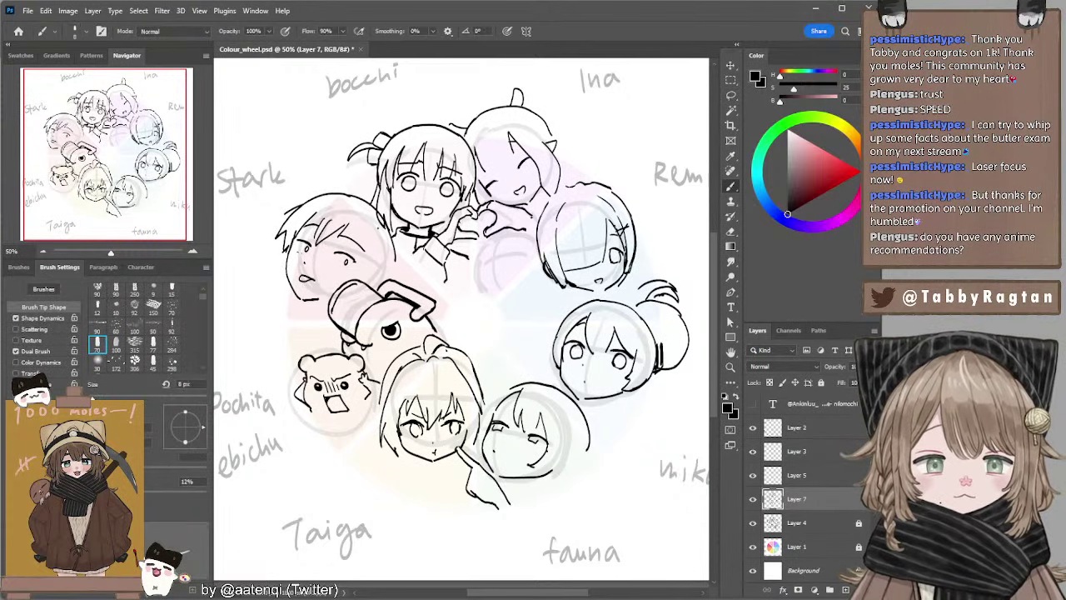
pyautogui.press('e')
pyautogui.moveTo(378, 211); pyautogui.dragTo(388, 232)
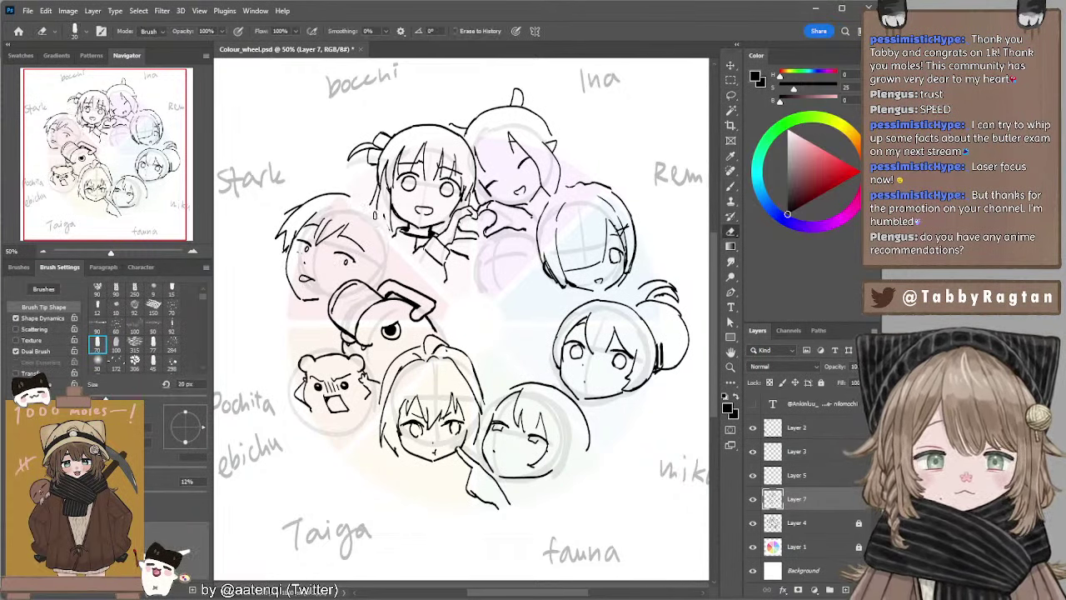
pyautogui.press('b')
pyautogui.moveTo(350, 197)
pyautogui.mouseDown()
pyautogui.moveTo(390, 232)
pyautogui.moveTo(395, 267)
pyautogui.mouseUp()
pyautogui.hotkey('ctrl', 'z')
pyautogui.hotkey('ctrl', 'z')
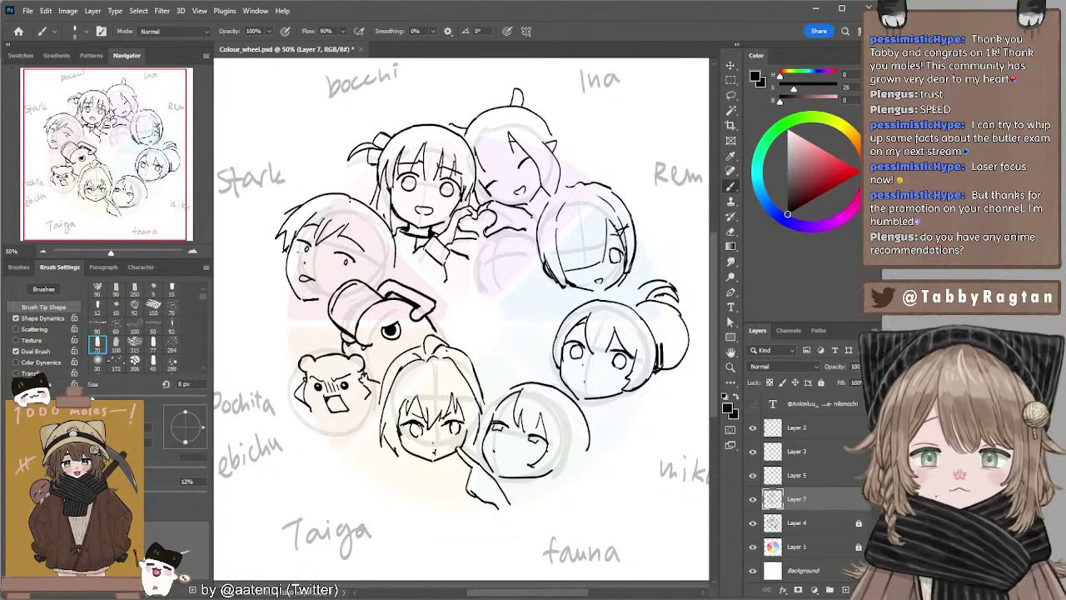
pyautogui.hotkey('ctrl', 'z')
# Sketch a higher crown line over Stark's hair, undo unwanted strokes, and erase part of the overlapping line.
pyautogui.moveTo(301, 207)
pyautogui.mouseDown()
pyautogui.moveTo(360, 197)
pyautogui.moveTo(372, 209)
pyautogui.mouseUp()
pyautogui.moveTo(325, 202)
pyautogui.mouseDown()
pyautogui.moveTo(316, 212)
pyautogui.moveTo(351, 193)
pyautogui.mouseUp()
pyautogui.hotkey('ctrl', 'z')
pyautogui.hotkey('ctrl', 'z')
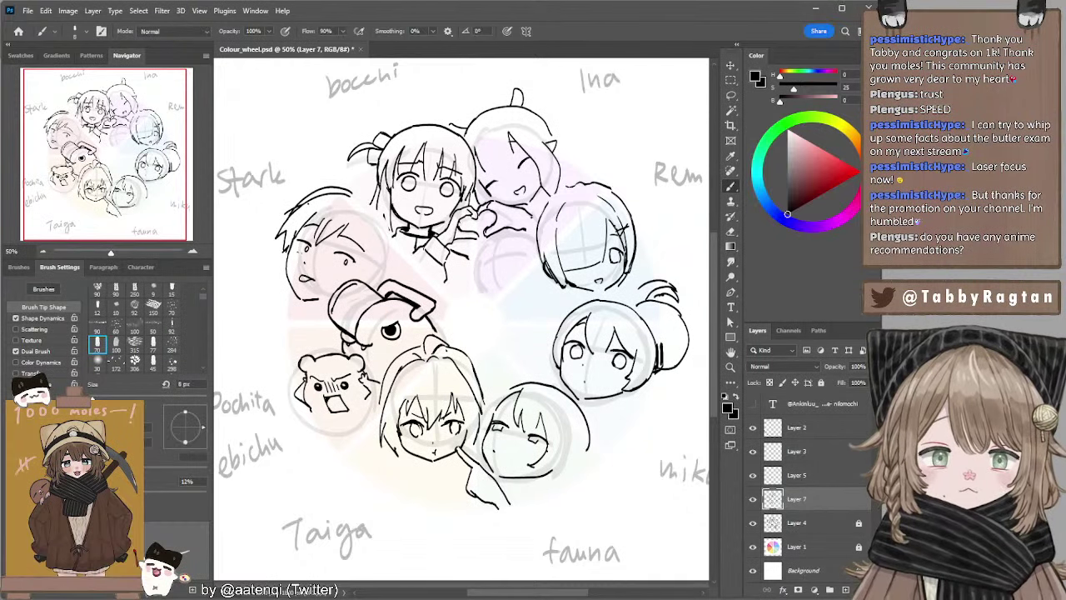
pyautogui.press('e')
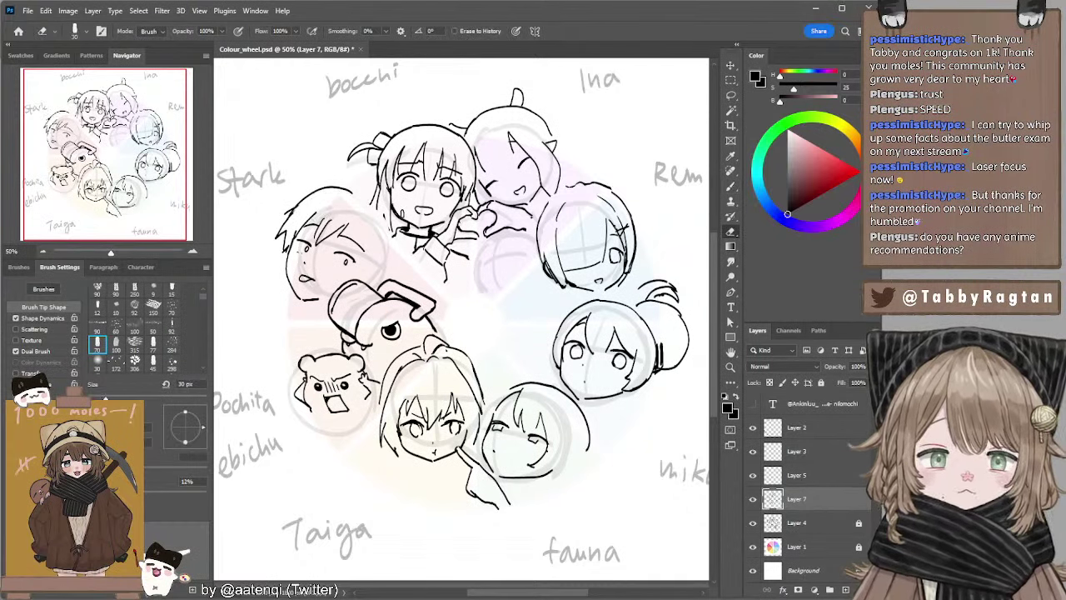
pyautogui.moveTo(306, 194); pyautogui.dragTo(333, 187)
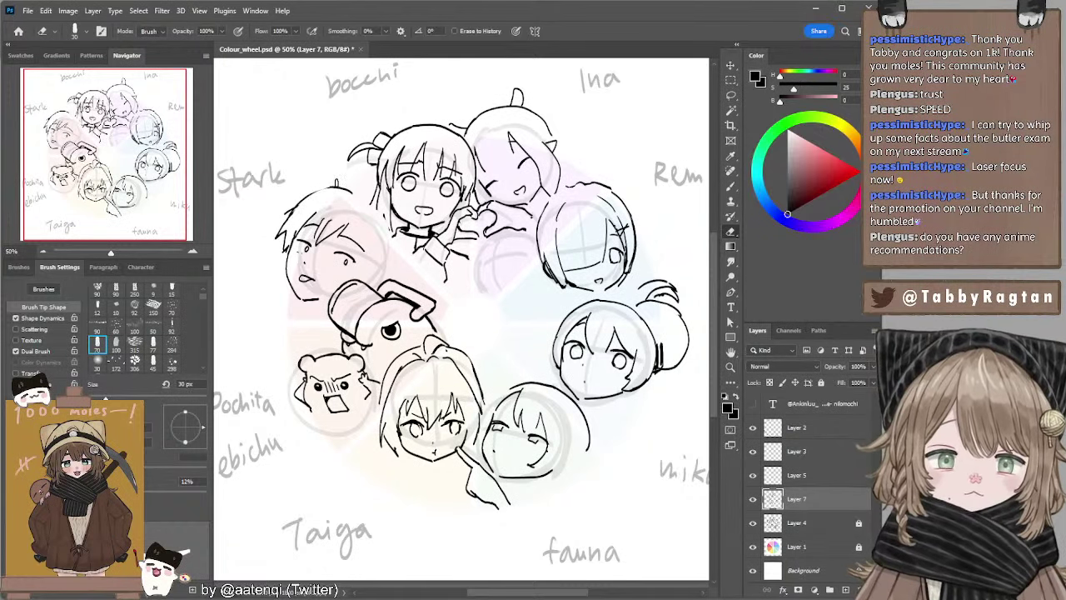
# Redraw the rounded crown and back outline of Stark's head, erasing overlapping lines and undoing the last unwanted change.
pyautogui.press('b')
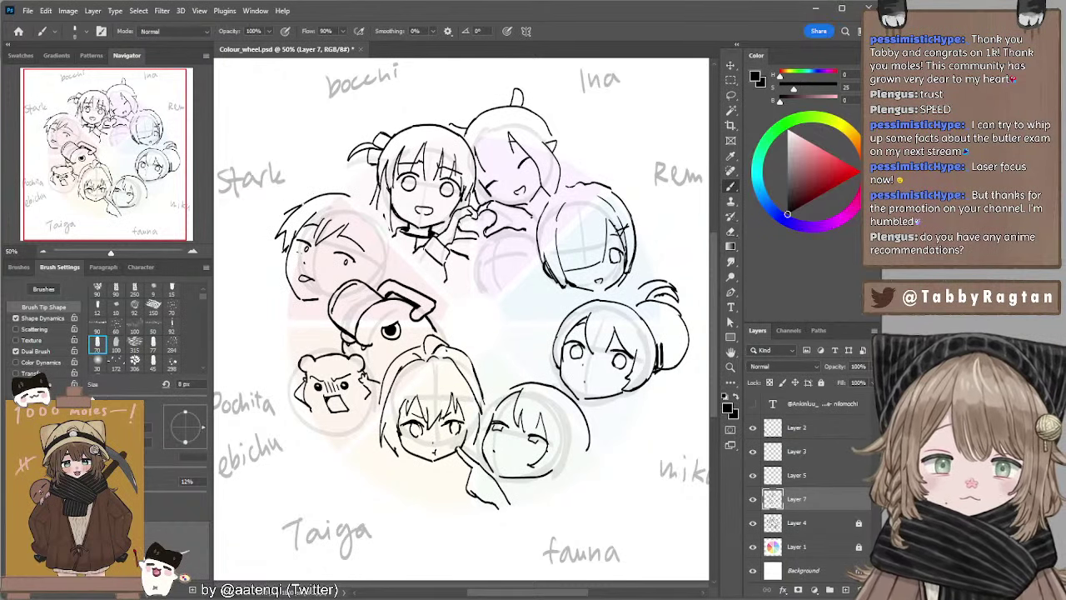
pyautogui.press('e')
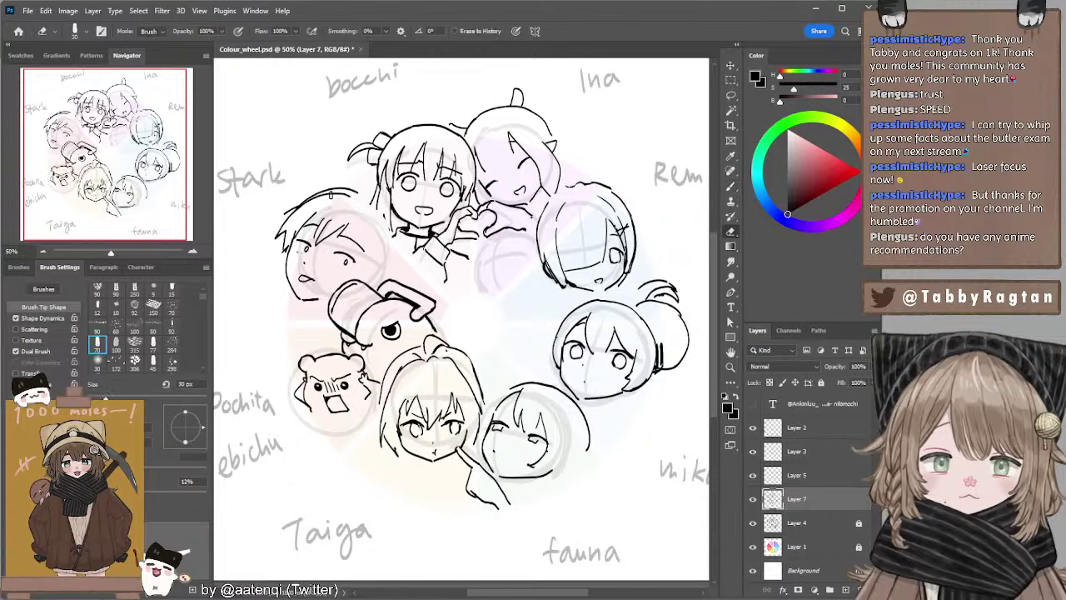
pyautogui.press('b')
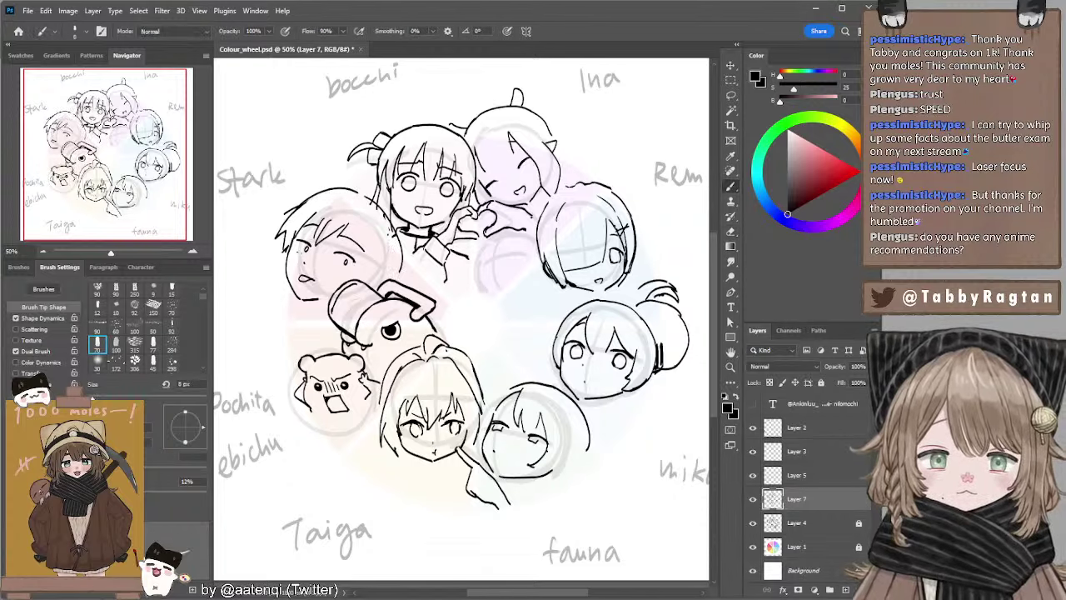
pyautogui.press('e')
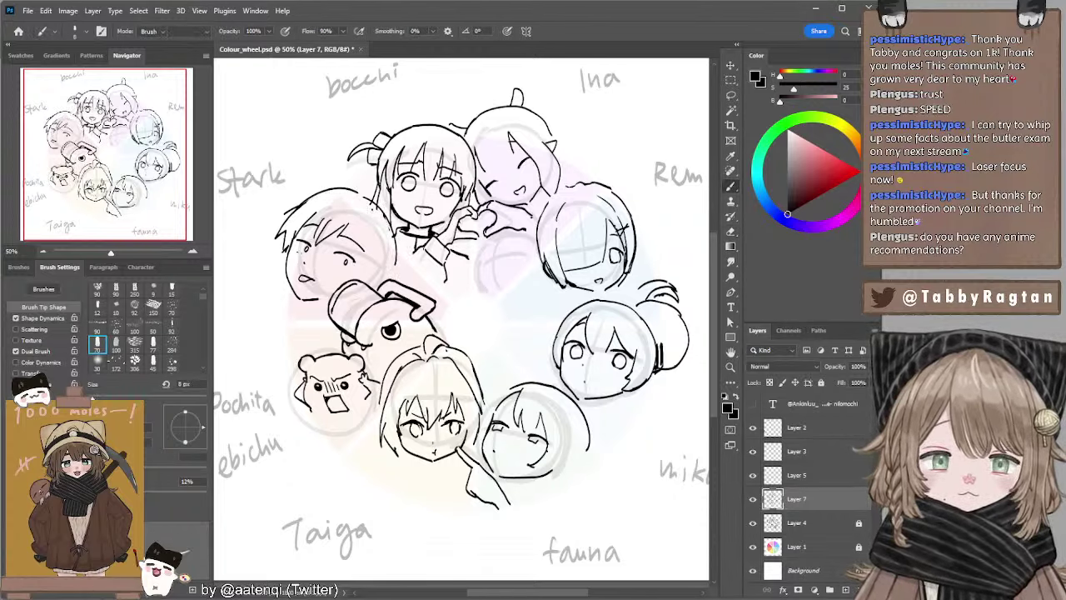
pyautogui.press('b')
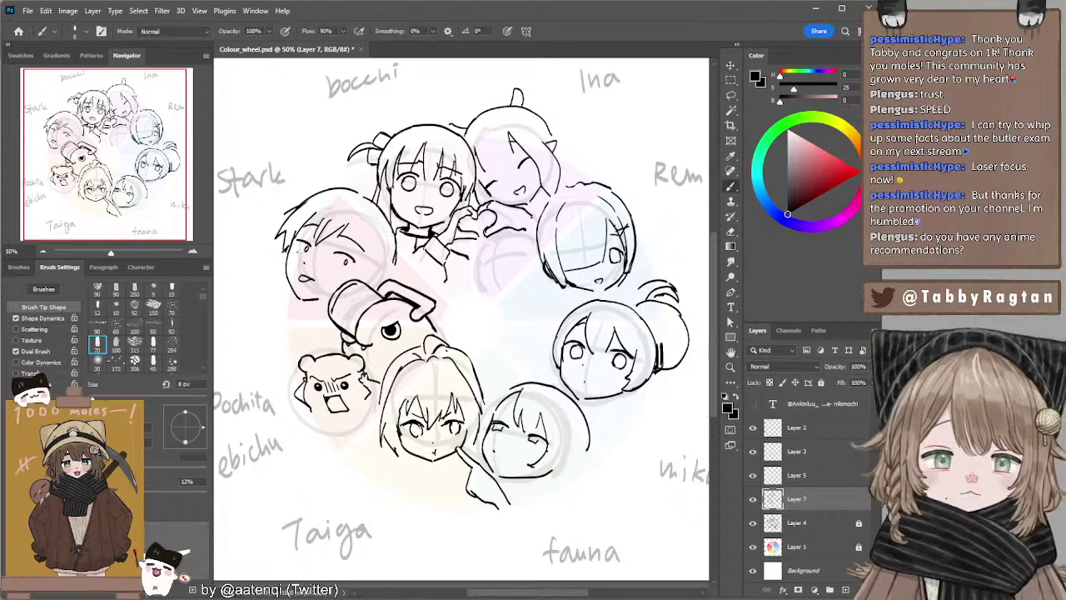
pyautogui.hotkey('ctrl', 'z')
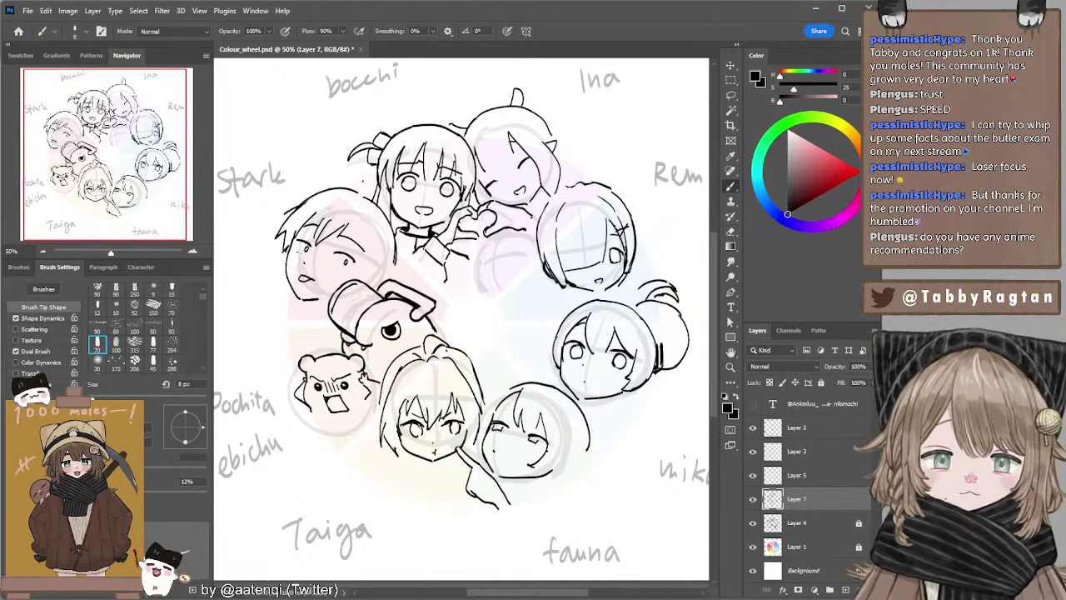
# Rework Stark's head outline from the crown down to the nape with erasing and new strokes, undoing the unwanted ones.
pyautogui.moveTo(355, 249)
pyautogui.mouseDown()
pyautogui.moveTo(368, 273)
pyautogui.moveTo(364, 265)
pyautogui.moveTo(359, 288)
pyautogui.mouseUp()
pyautogui.hotkey('ctrl', 'z')
pyautogui.hotkey('ctrl', 'z')
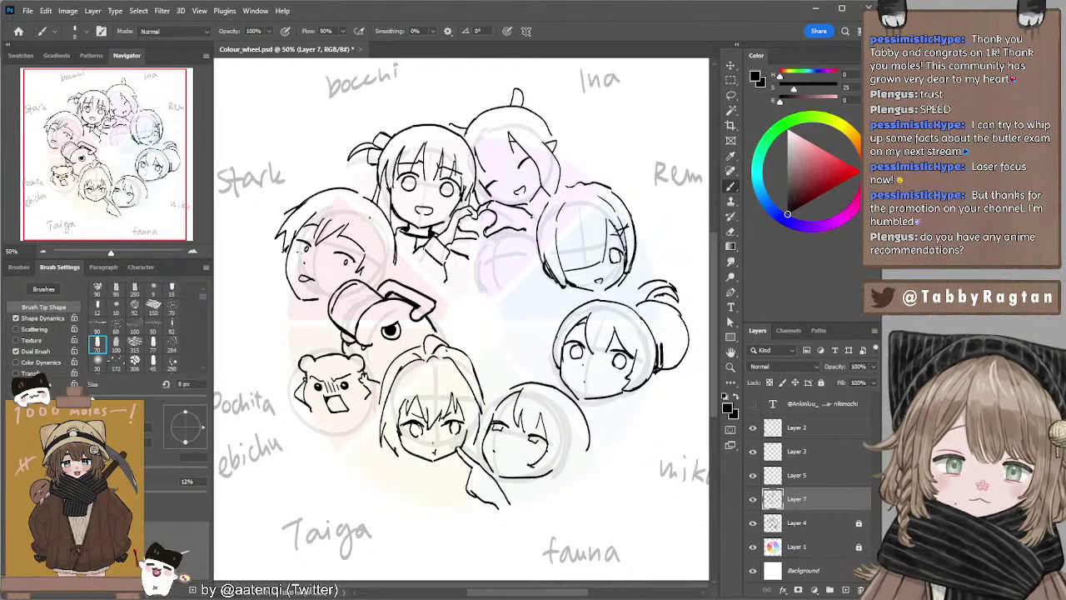
pyautogui.press('e')
pyautogui.moveTo(309, 197)
pyautogui.mouseDown()
pyautogui.moveTo(355, 190)
pyautogui.moveTo(394, 256)
pyautogui.mouseUp()
pyautogui.press('b')
pyautogui.hotkey('ctrl', 'z')
pyautogui.moveTo(379, 212); pyautogui.dragTo(399, 273)
pyautogui.hotkey('ctrl', 'z')
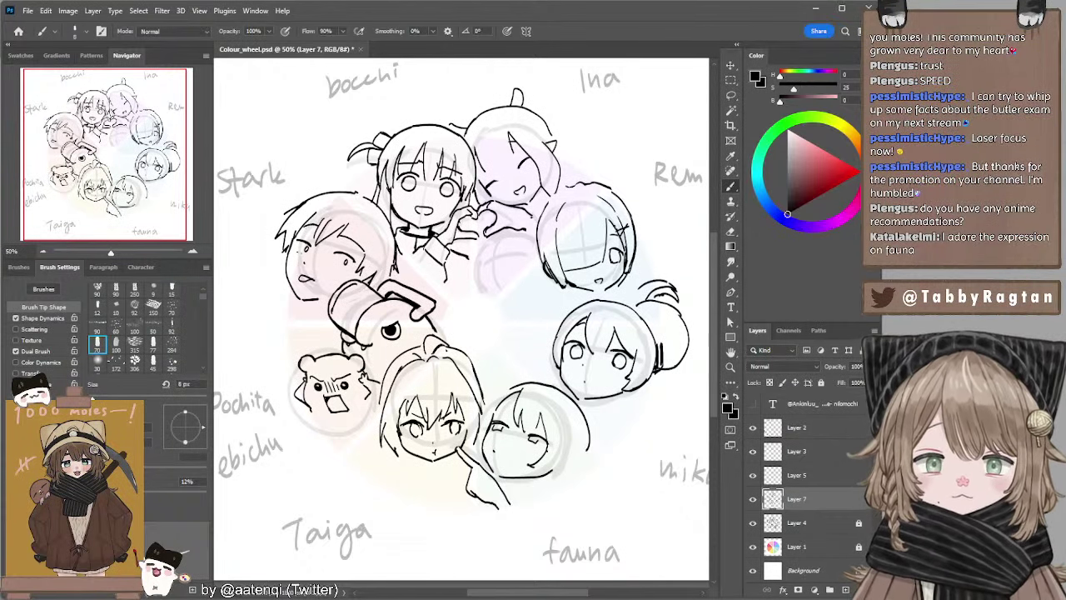
# Lasso the unwanted line work in Stark's fringe, delete it, and deselect.
pyautogui.press('l')
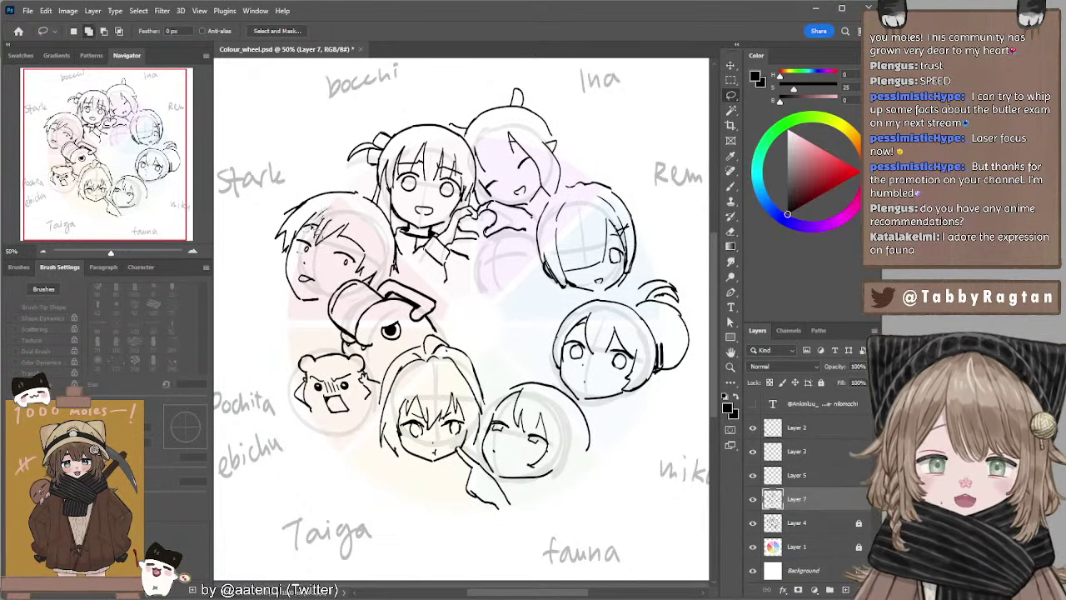
pyautogui.moveTo(312, 232)
pyautogui.mouseDown()
pyautogui.moveTo(324, 260)
pyautogui.moveTo(361, 254)
pyautogui.moveTo(372, 284)
pyautogui.moveTo(382, 258)
pyautogui.moveTo(361, 218)
pyautogui.moveTo(338, 227)
pyautogui.moveTo(373, 250)
pyautogui.moveTo(369, 283)
pyautogui.moveTo(353, 222)
pyautogui.mouseUp()
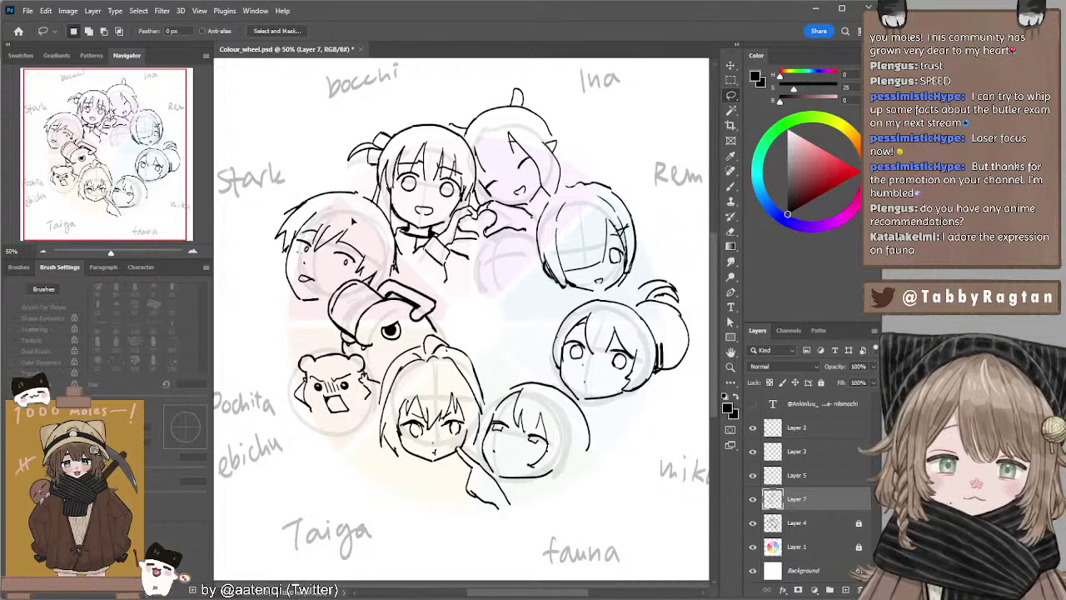
pyautogui.press('Delete')
pyautogui.hotkey('ctrl', 'd')
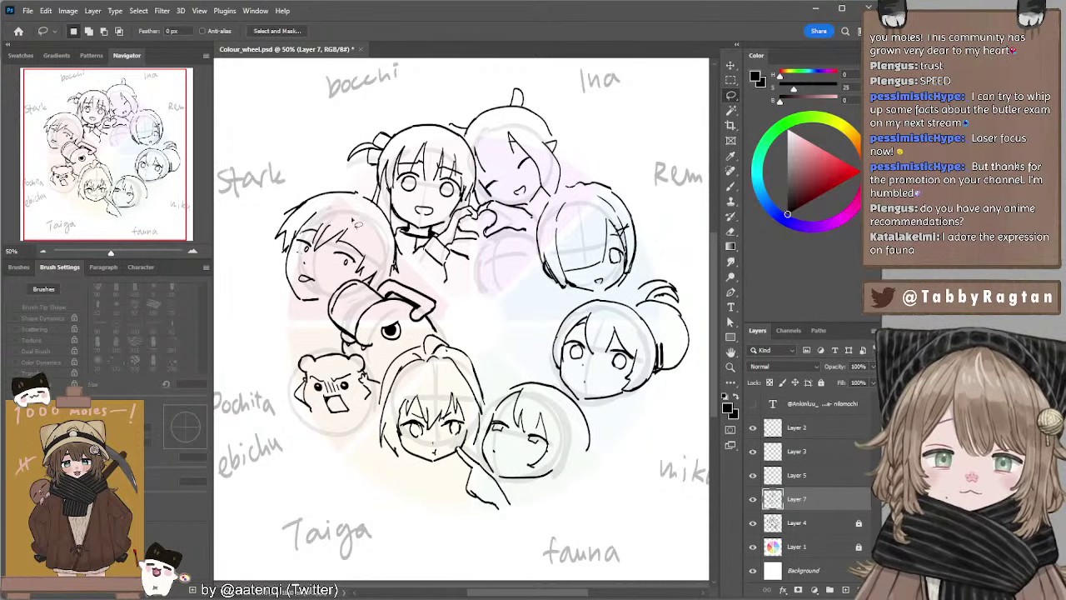
# Sketch the strands of Stark's fringe across his forehead and clean up their ends with the Eraser.
pyautogui.press('b')
pyautogui.press('b')
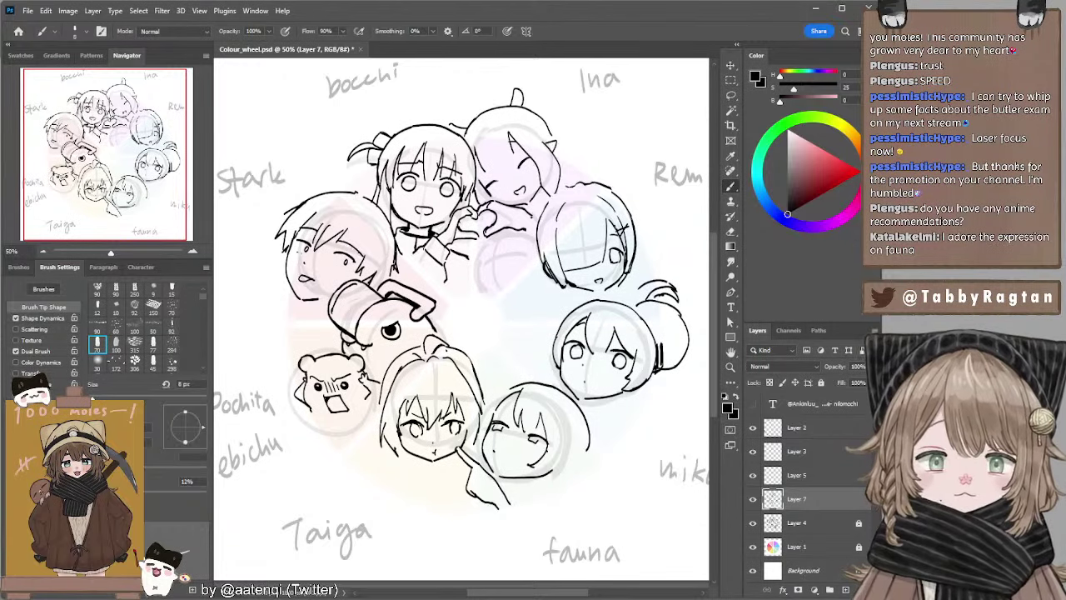
pyautogui.press('e')
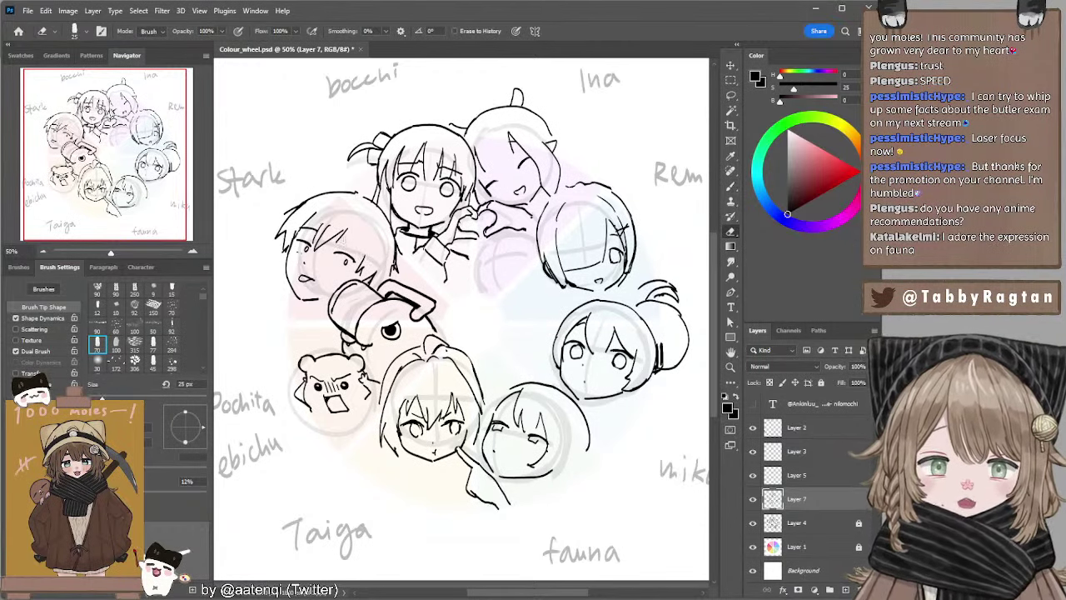
pyautogui.press('b')
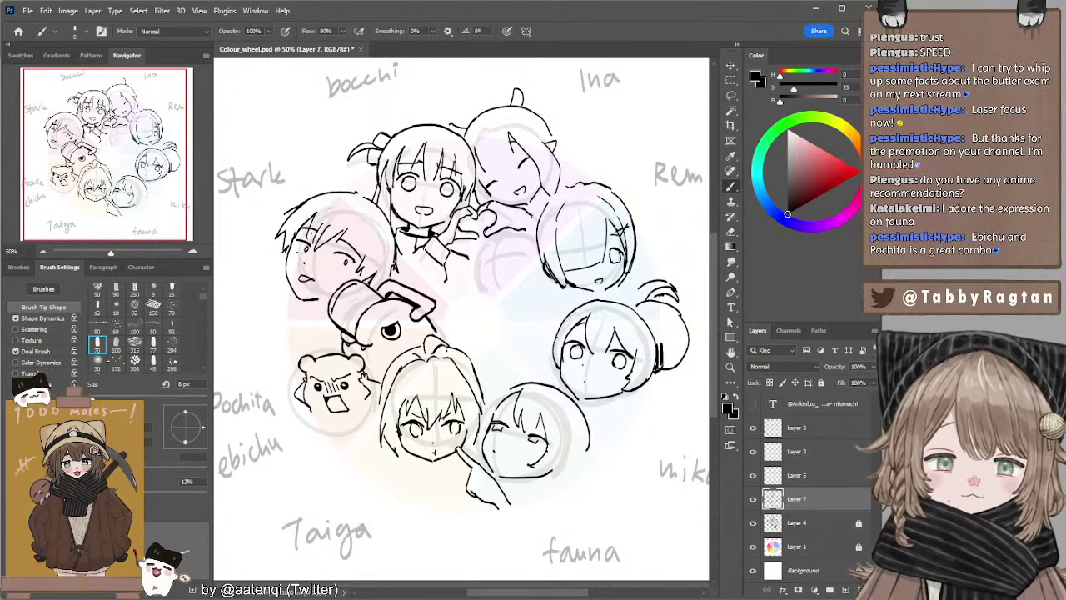
pyautogui.press('e')
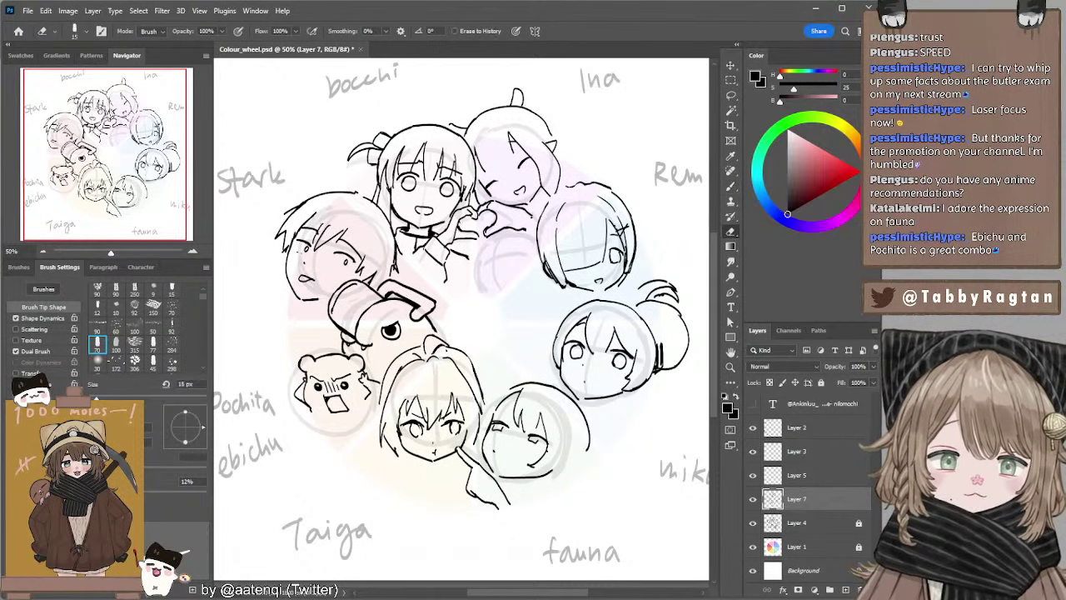
pyautogui.press('b')
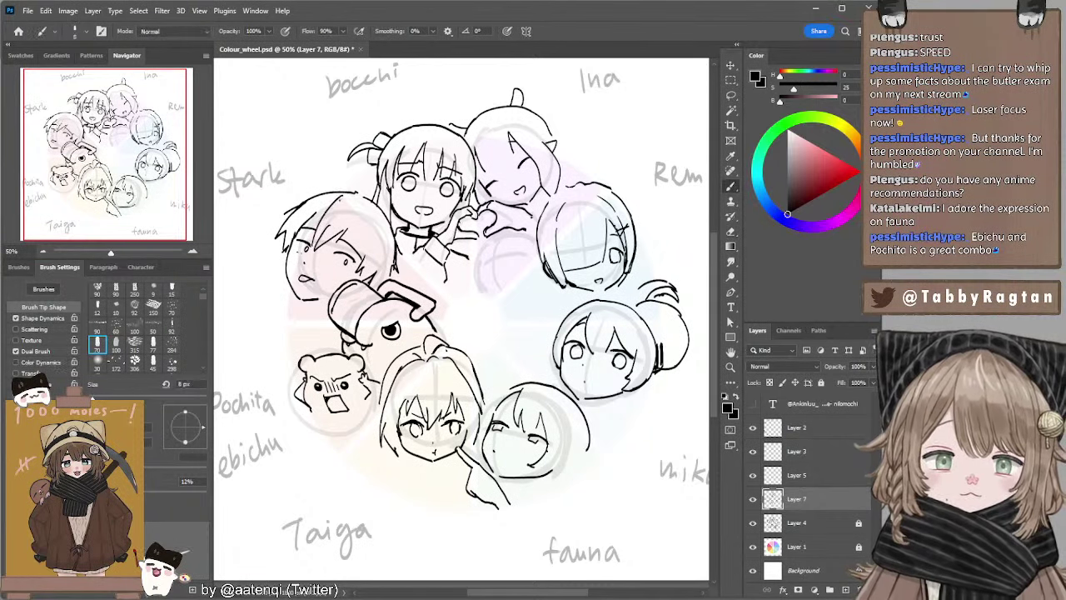
# Add longer fringe strands falling toward Stark's eye beside Bocchi, undoing the unwanted strokes.
pyautogui.hotkey('ctrl', 'z')
pyautogui.moveTo(322, 215)
pyautogui.mouseDown()
pyautogui.moveTo(311, 244)
pyautogui.moveTo(357, 255)
pyautogui.moveTo(358, 265)
pyautogui.mouseUp()
pyautogui.hotkey('ctrl', 'z')
pyautogui.hotkey('ctrl', 'z')
pyautogui.hotkey('ctrl', 'z')
pyautogui.hotkey('ctrl', 'shift', 'z')
pyautogui.hotkey('ctrl', 'z')
pyautogui.hotkey('ctrl', 'z')
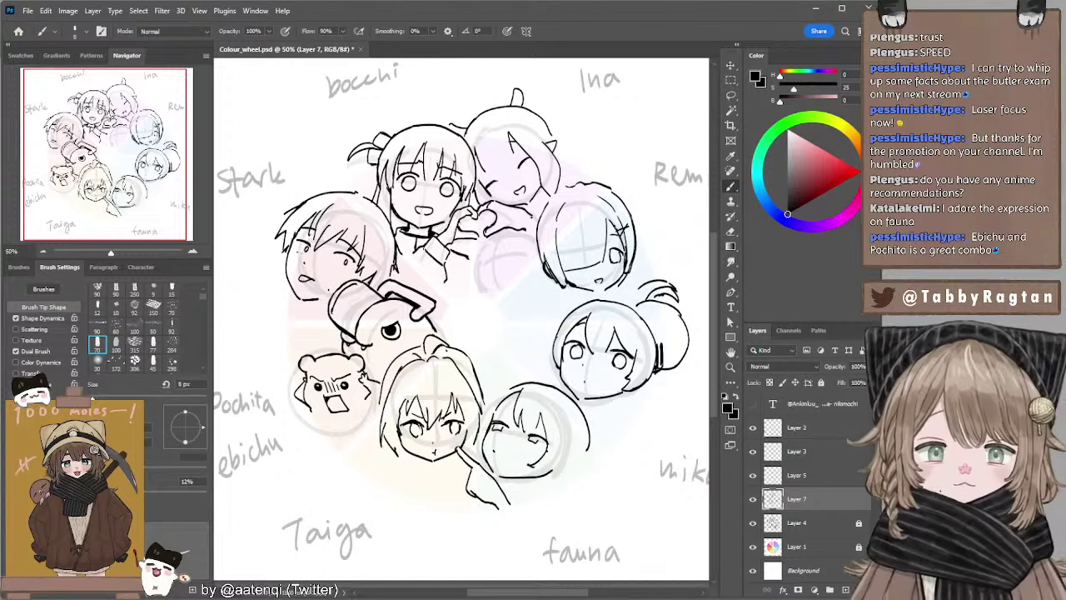
# Sketch strokes for Stark's jaw and neck above Pochita, undoing the unwanted ones.
pyautogui.moveTo(319, 299)
pyautogui.mouseDown()
pyautogui.moveTo(297, 296)
pyautogui.moveTo(286, 274)
pyautogui.mouseUp()
pyautogui.hotkey('ctrl', 'z')
pyautogui.hotkey('ctrl', 'z')
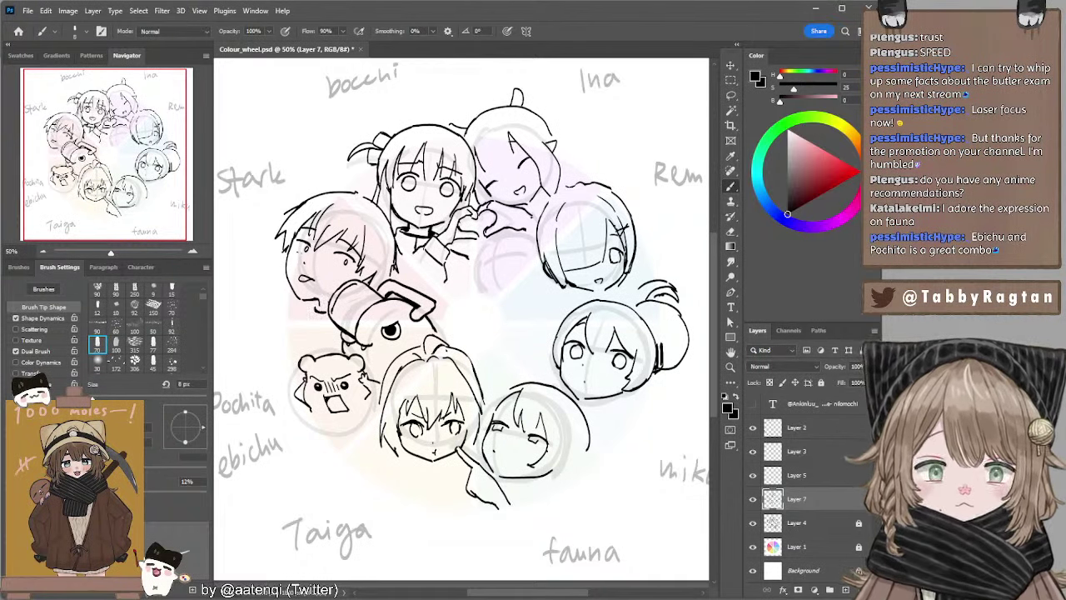
# Lasso Stark's whole head and shift it slightly up and away from Bocchi, leaving it deselected.
pyautogui.press('l')
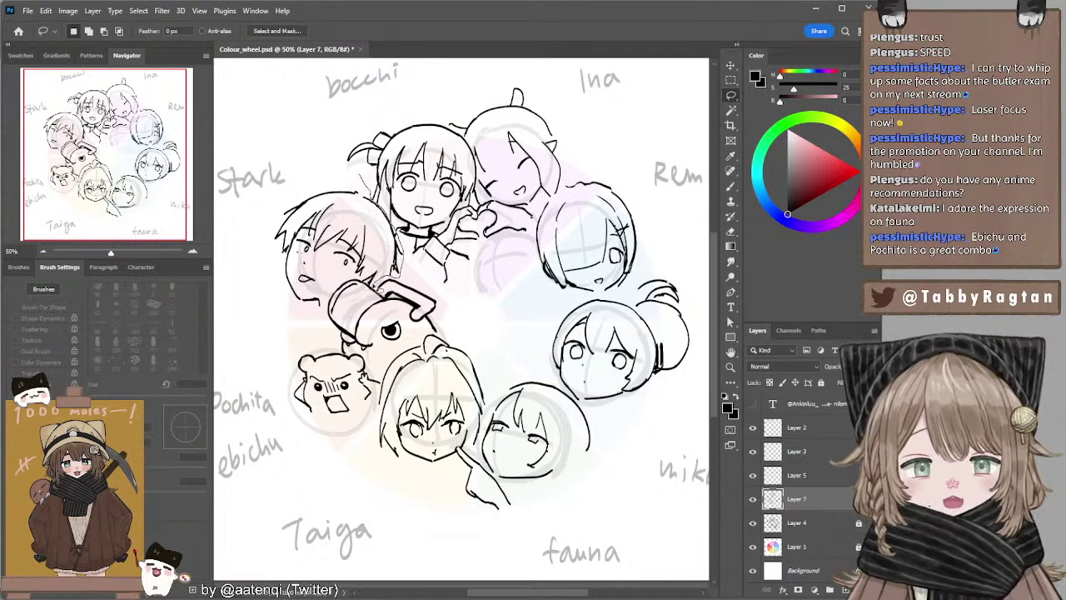
pyautogui.moveTo(364, 284)
pyautogui.mouseDown()
pyautogui.moveTo(340, 283)
pyautogui.moveTo(315, 323)
pyautogui.moveTo(332, 167)
pyautogui.moveTo(367, 179)
pyautogui.moveTo(334, 194)
pyautogui.mouseUp()
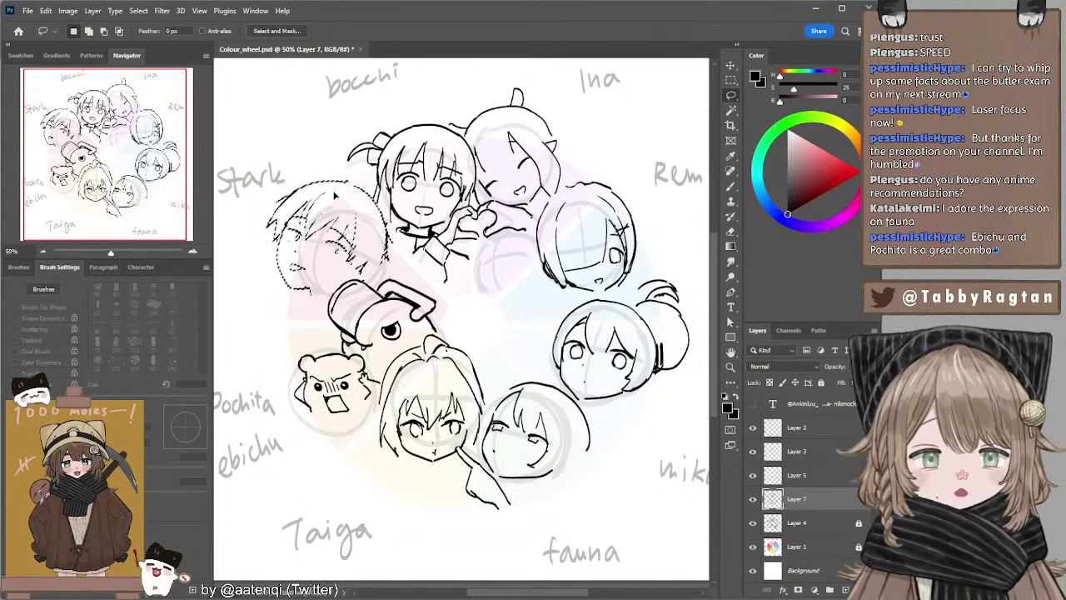
pyautogui.moveTo(331, 195); pyautogui.dragTo(372, 205)
pyautogui.press('b')
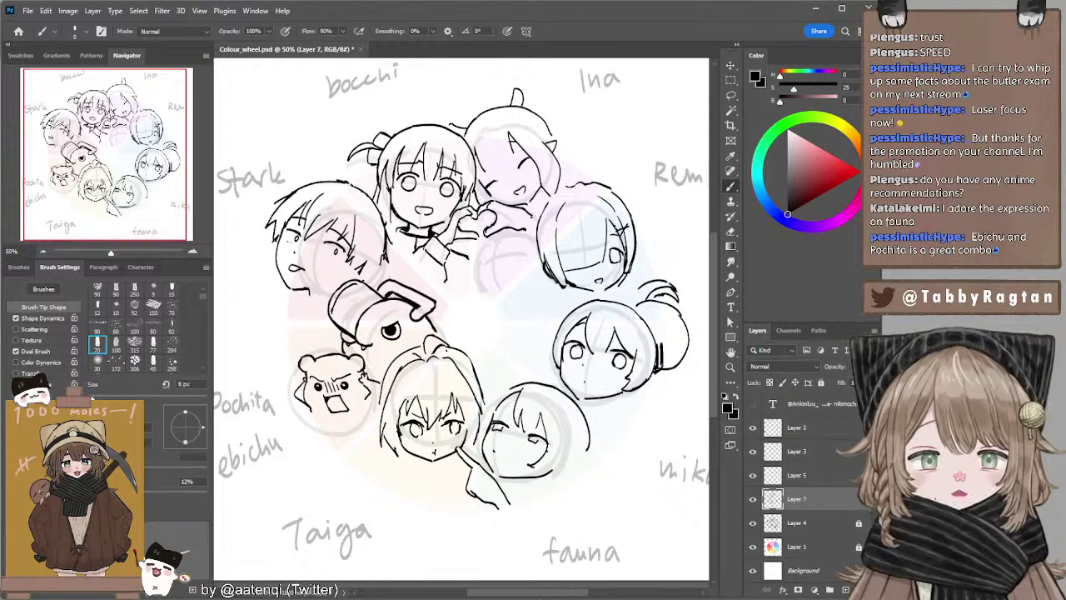
# Redraw the neck line under Stark's jaw beside Pochita, undoing the unwanted strokes.
pyautogui.press('e')
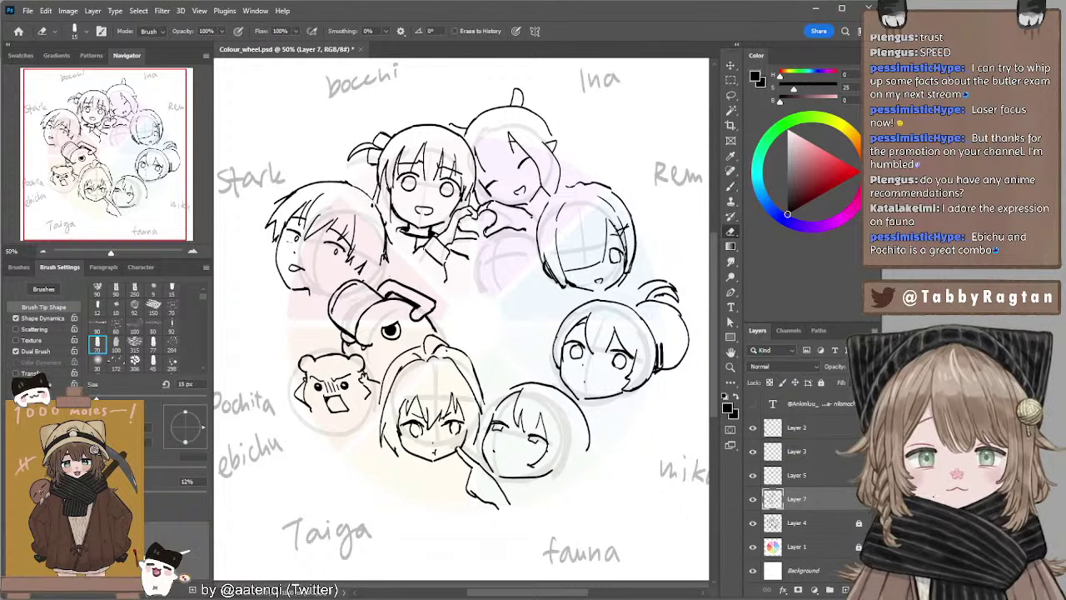
pyautogui.press('b')
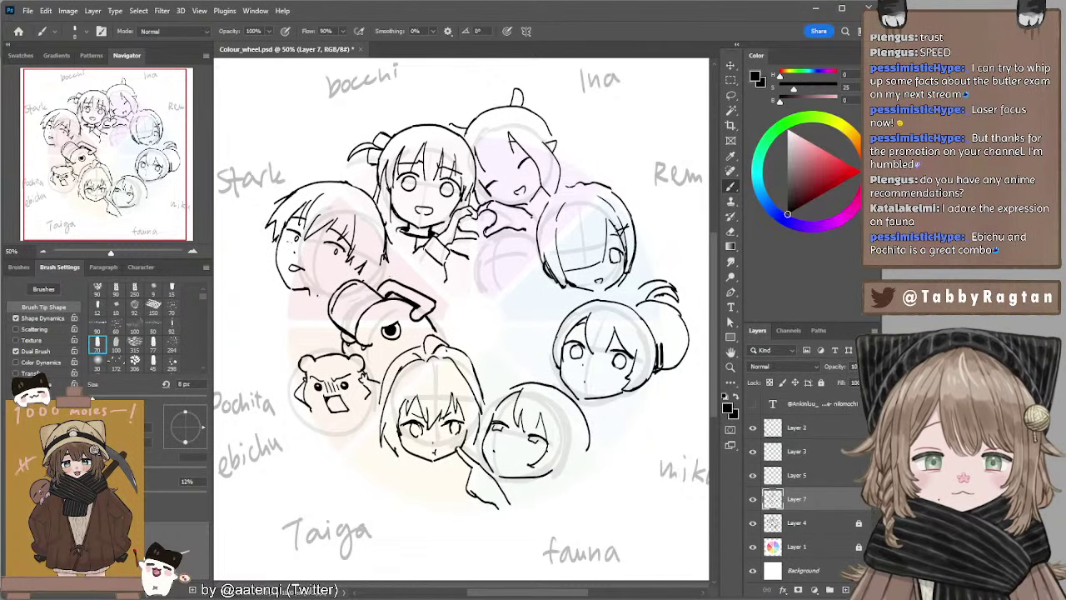
pyautogui.moveTo(303, 298)
pyautogui.mouseDown()
pyautogui.moveTo(332, 296)
pyautogui.moveTo(324, 311)
pyautogui.moveTo(330, 299)
pyautogui.mouseUp()
pyautogui.hotkey('ctrl', 'z')
pyautogui.hotkey('ctrl', 'z')
pyautogui.hotkey('ctrl', 'z')
pyautogui.hotkey('ctrl', 'z')
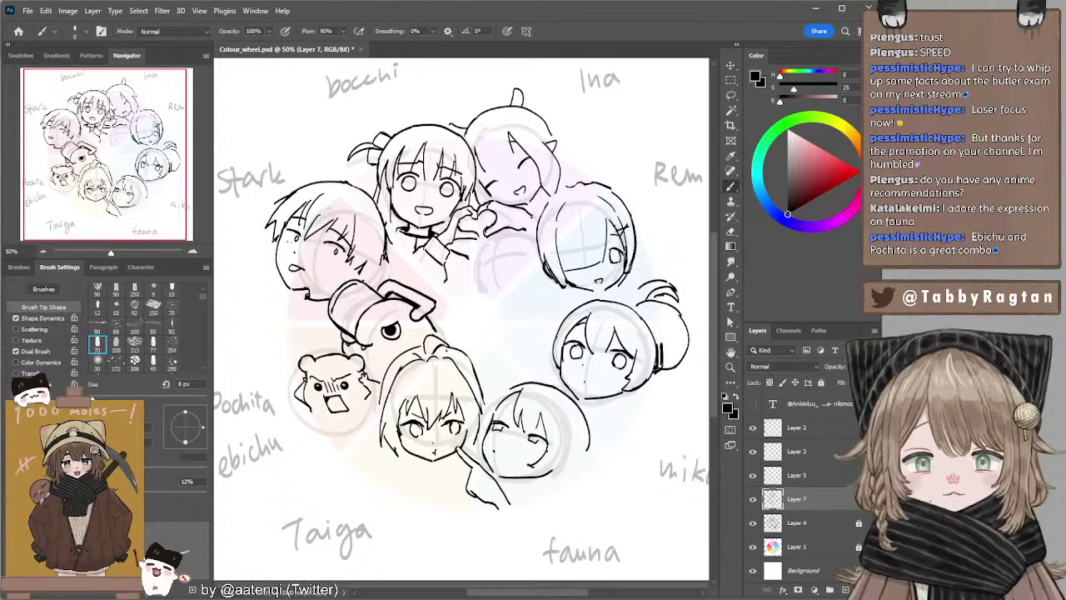
pyautogui.moveTo(302, 298); pyautogui.dragTo(317, 300)
pyautogui.hotkey('ctrl', 'z')
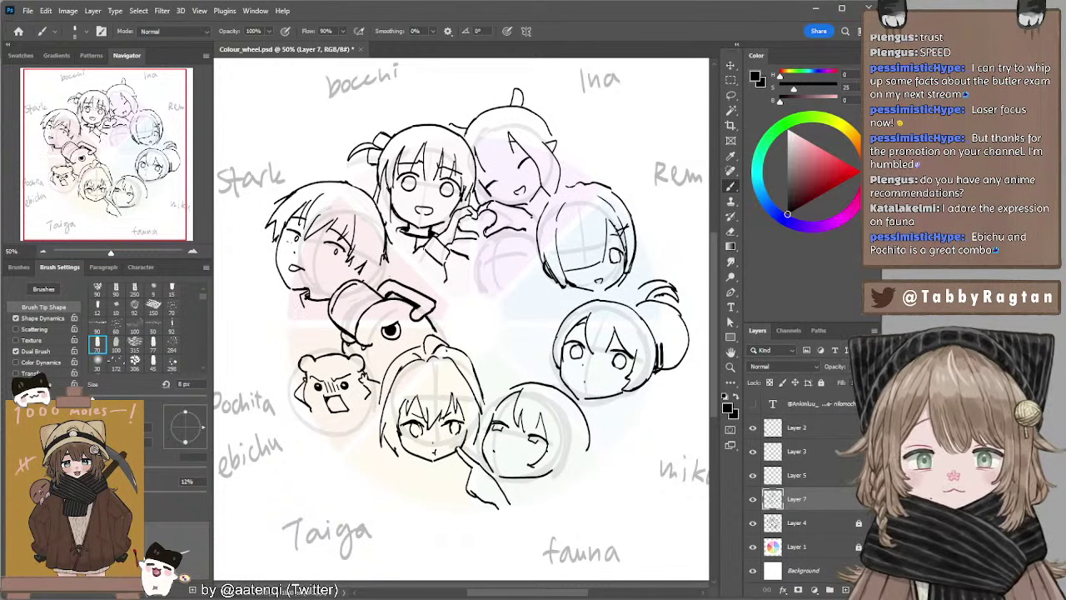
# Sketch short, jagged hair tufts at Stark's nape above Pochita, undoing the unwanted strokes.
pyautogui.moveTo(348, 263); pyautogui.dragTo(360, 278)
pyautogui.hotkey('ctrl', 'z')
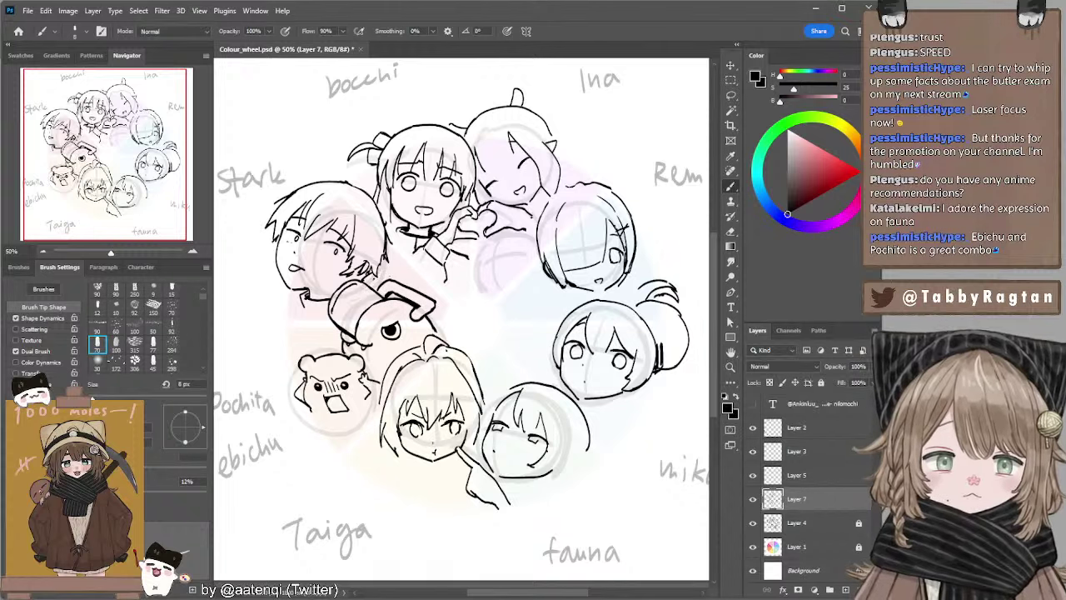
pyautogui.moveTo(447, 289)
pyautogui.mouseDown()
pyautogui.moveTo(404, 262)
pyautogui.moveTo(396, 214)
pyautogui.moveTo(408, 248)
pyautogui.mouseUp()
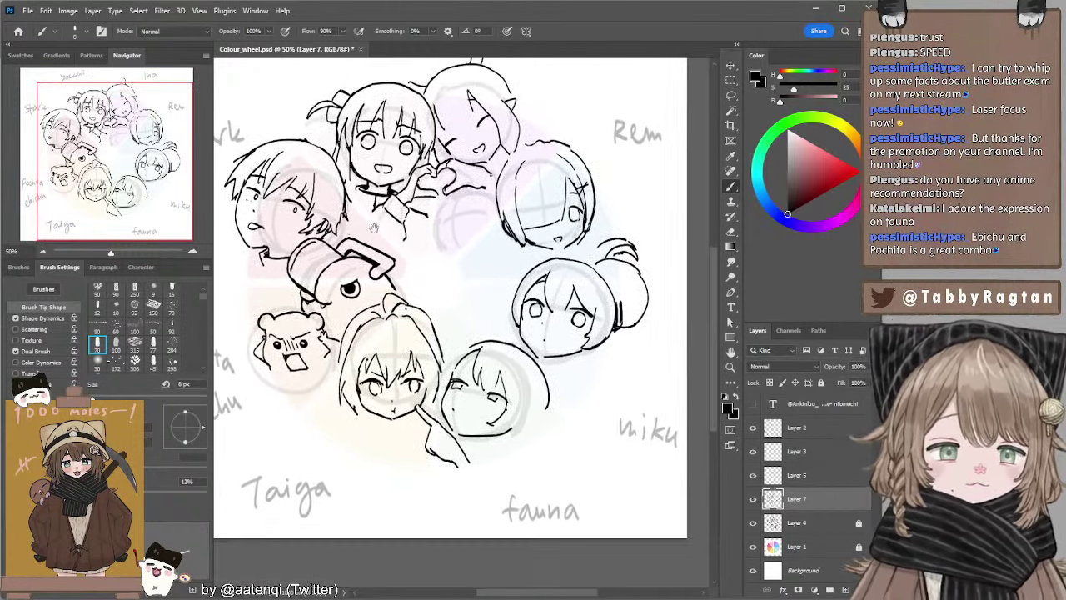
pyautogui.press('e')
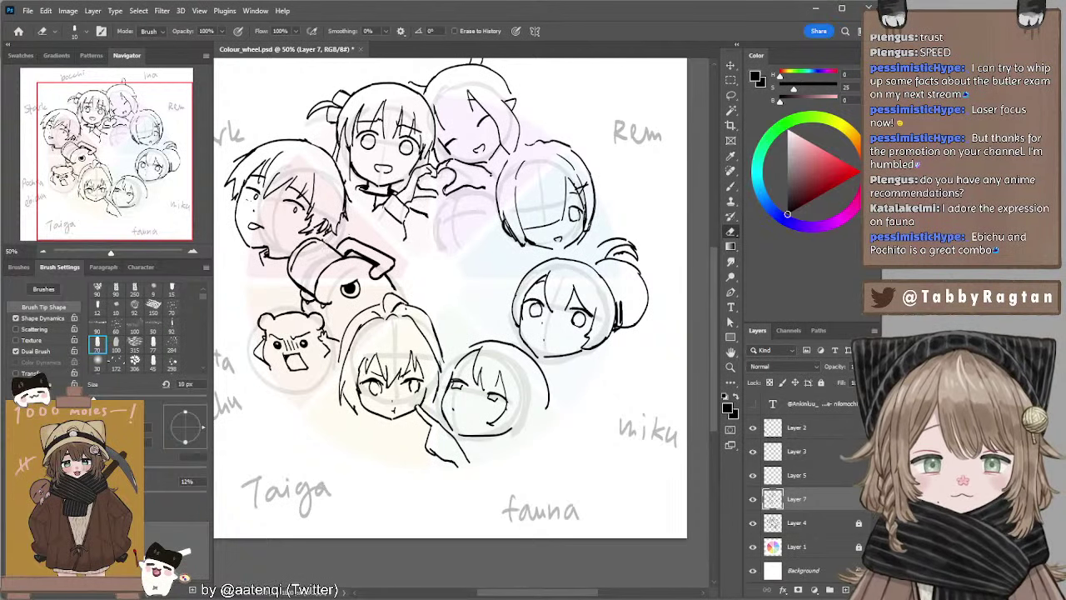
pyautogui.press('b')
# Sketch the hair ornament and the long side strand on the outer side of Rem's head, undoing the unwanted strokes.
pyautogui.moveTo(463, 209); pyautogui.dragTo(391, 215)
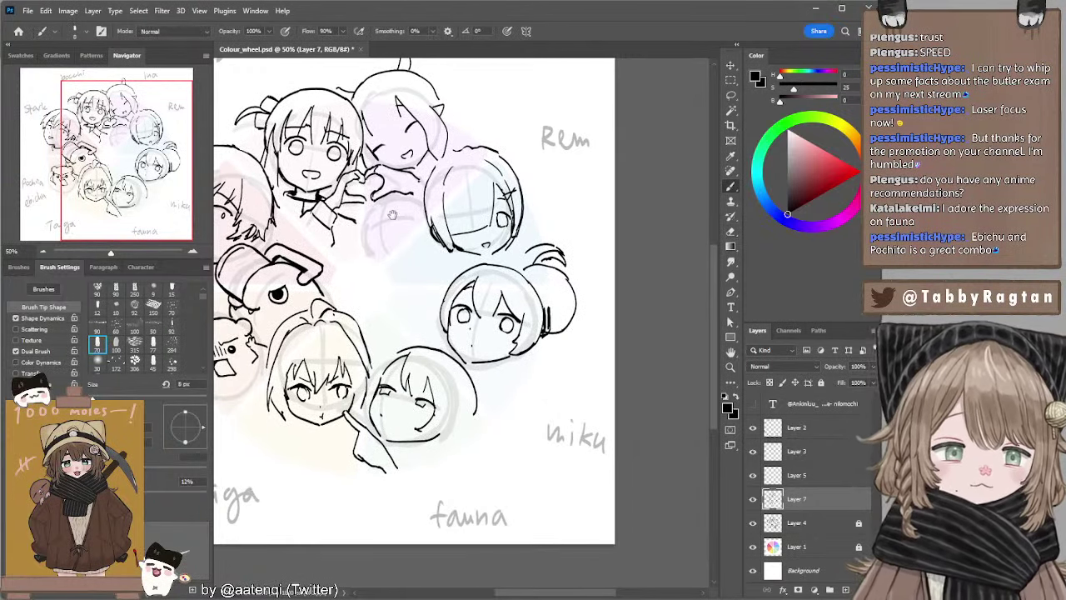
pyautogui.press('e')
pyautogui.press('b')
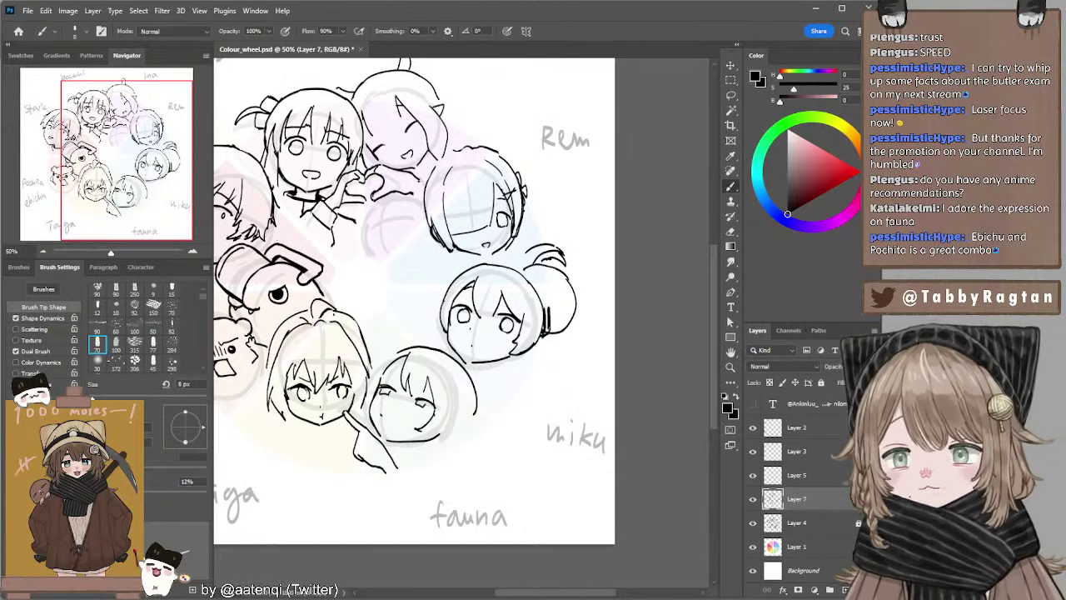
pyautogui.moveTo(526, 201); pyautogui.dragTo(534, 243)
pyautogui.hotkey('ctrl', 'z')
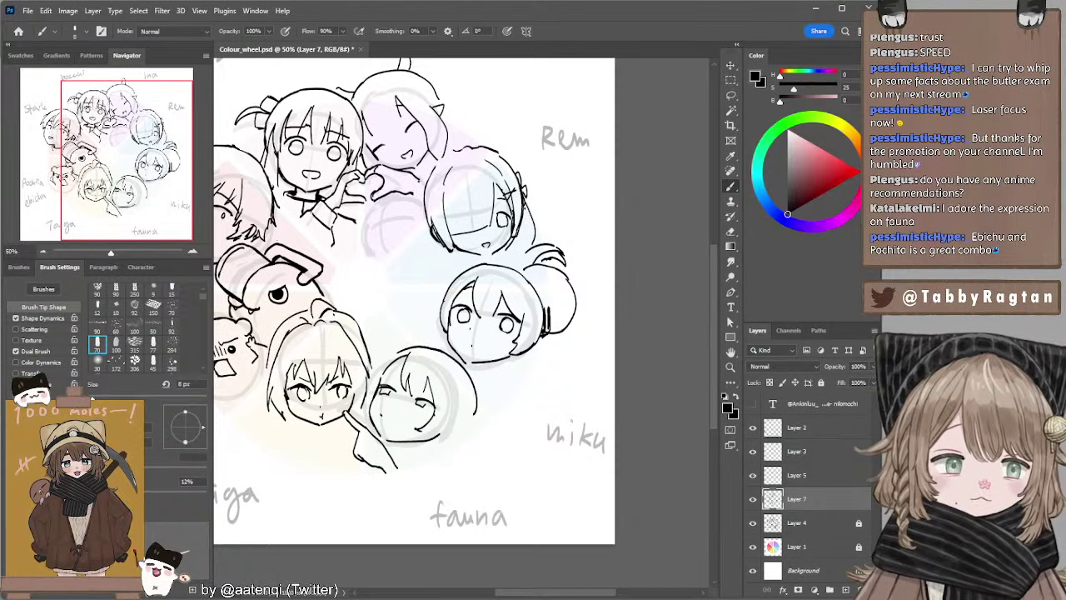
pyautogui.moveTo(524, 204); pyautogui.dragTo(533, 245)
pyautogui.hotkey('ctrl', 'z')
# Lasso Rem's whole head with its side strand, reposition it on the wheel, and deselect.
pyautogui.press('l')
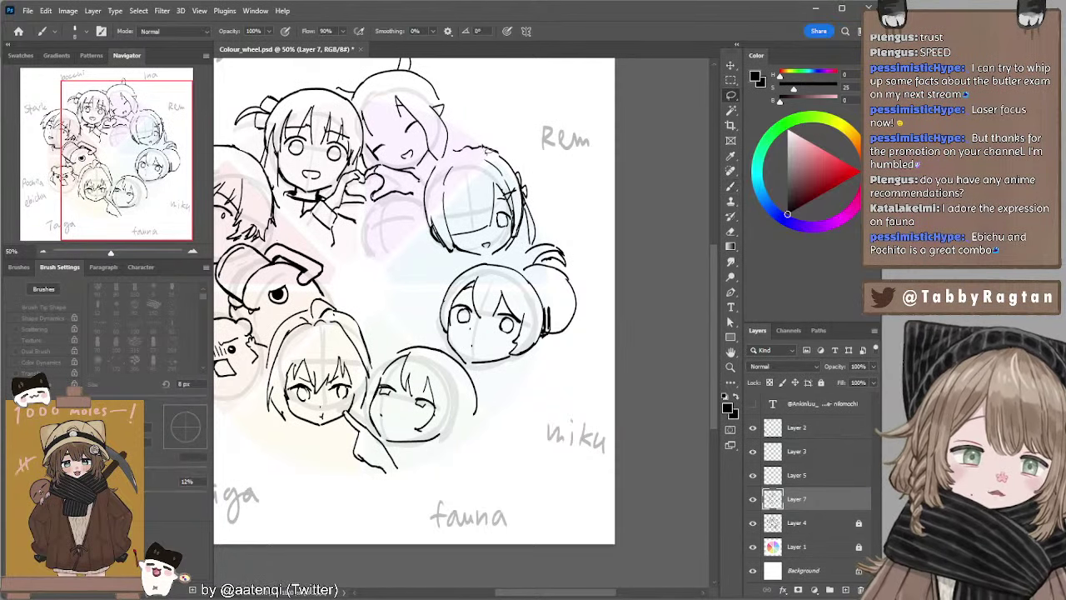
pyautogui.moveTo(472, 159)
pyautogui.mouseDown()
pyautogui.moveTo(545, 161)
pyautogui.moveTo(514, 179)
pyautogui.moveTo(514, 243)
pyautogui.moveTo(521, 265)
pyautogui.moveTo(573, 275)
pyautogui.moveTo(614, 265)
pyautogui.moveTo(623, 203)
pyautogui.moveTo(573, 143)
pyautogui.mouseUp()
pyautogui.moveTo(558, 211)
pyautogui.mouseDown()
pyautogui.moveTo(565, 194)
pyautogui.moveTo(567, 203)
pyautogui.mouseUp()
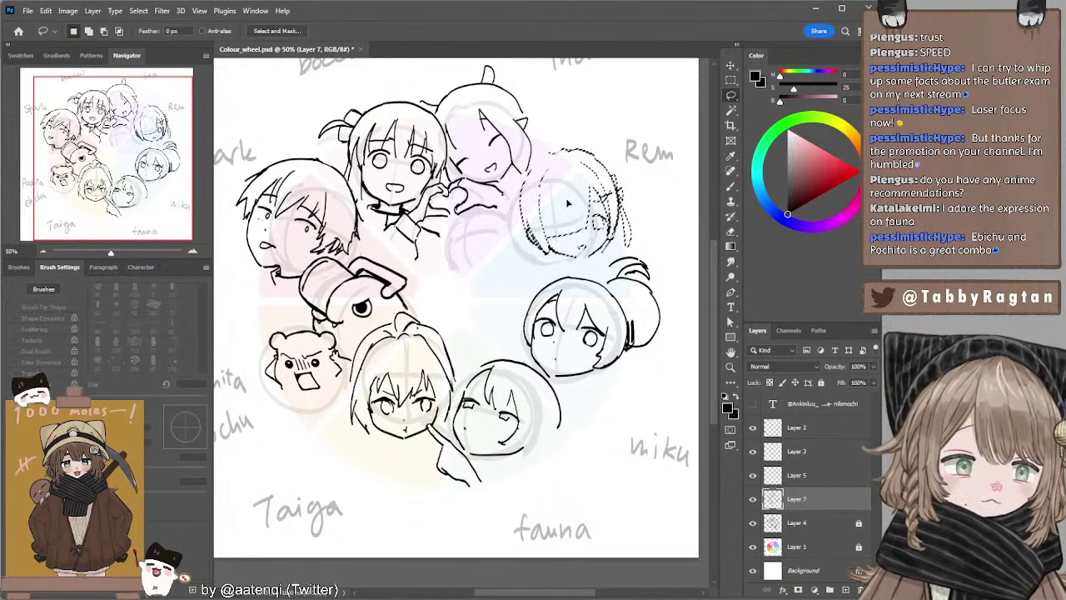
pyautogui.hotkey('ctrl', 'd')
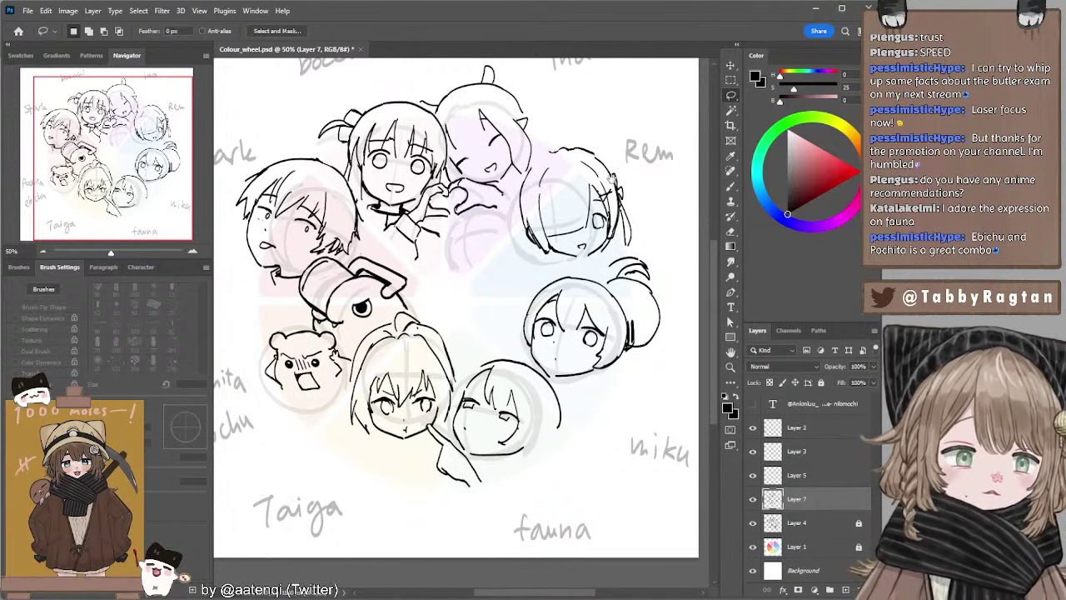
# Erase the crown outline of Rem's head with a 25 px Eraser.
pyautogui.moveTo(626, 175)
pyautogui.mouseDown()
pyautogui.moveTo(598, 174)
pyautogui.moveTo(596, 145)
pyautogui.moveTo(537, 152)
pyautogui.moveTo(579, 151)
pyautogui.mouseUp()
pyautogui.press('b')
pyautogui.press('e')
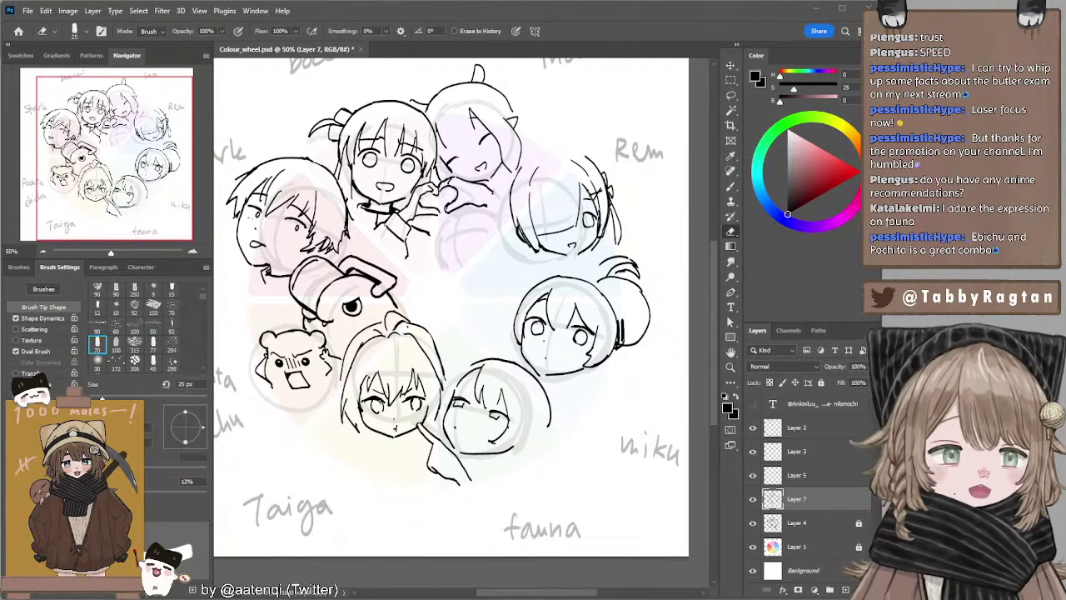
# Paint a row of thick black ovals for Rem's headband around her crown with a 20 px brush, undoing the unwanted ones.
pyautogui.press('b')
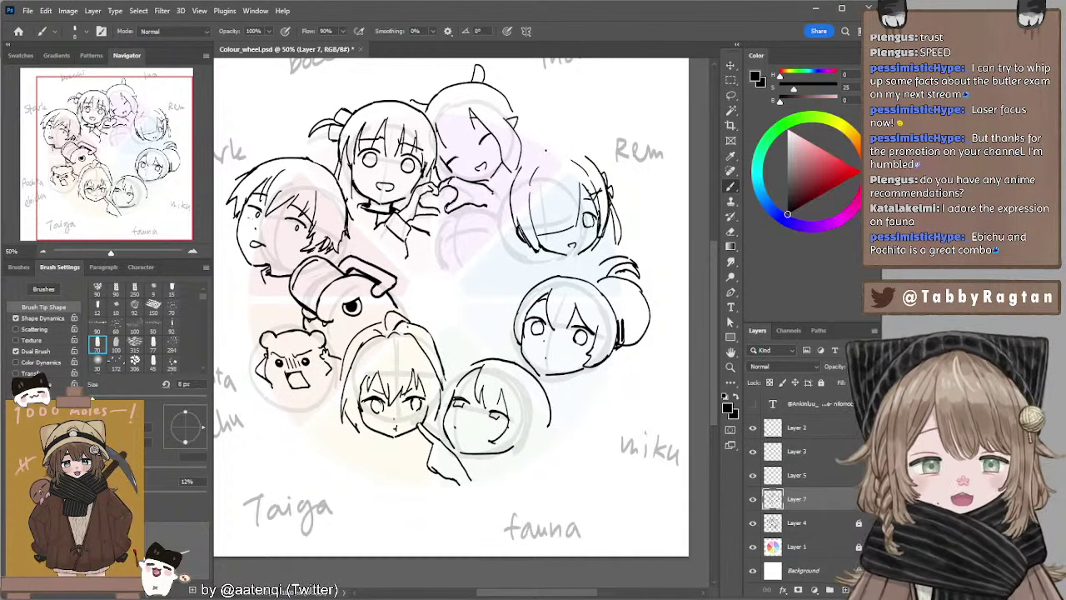
pyautogui.press(']')
pyautogui.press(']')
pyautogui.press(']')
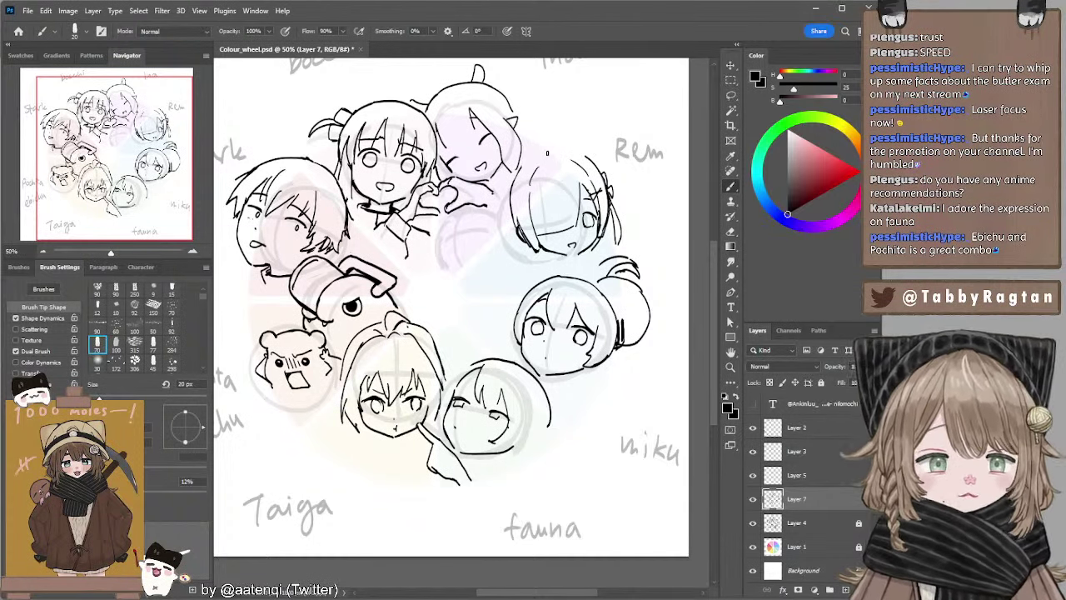
pyautogui.moveTo(557, 150); pyautogui.dragTo(601, 185)
pyautogui.hotkey('ctrl', 'z')
pyautogui.hotkey('ctrl', 'z')
pyautogui.hotkey('ctrl', 'z')
pyautogui.hotkey('ctrl', 'z')
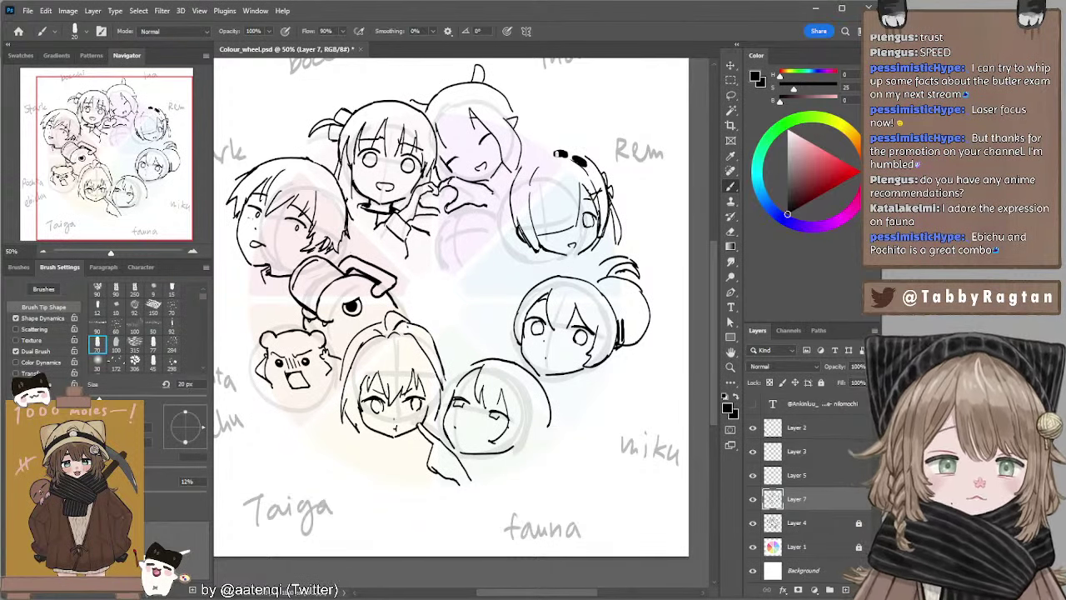
pyautogui.moveTo(539, 158); pyautogui.dragTo(537, 163)
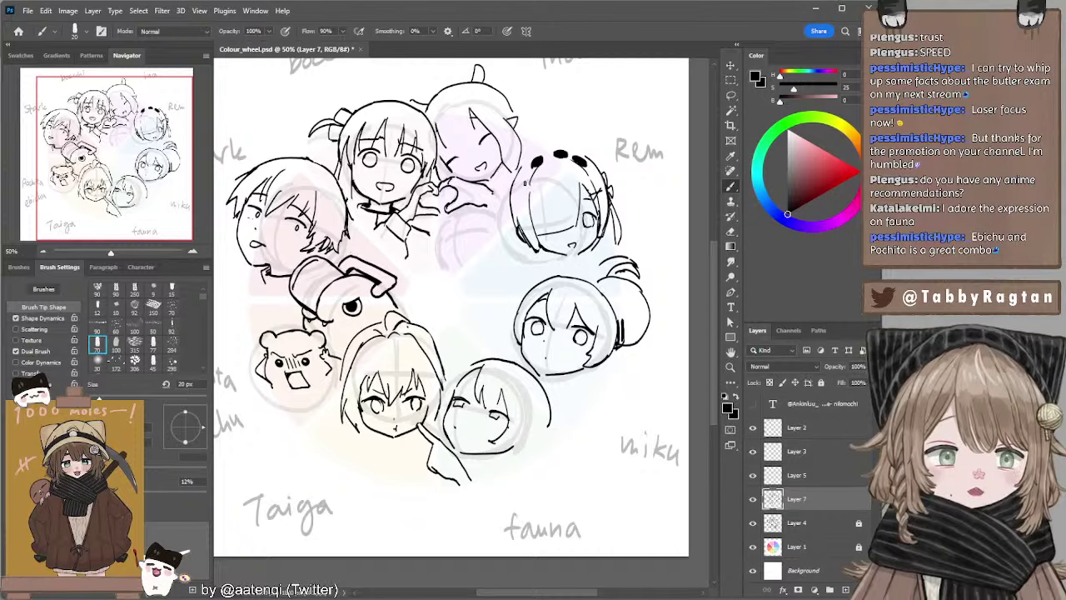
pyautogui.moveTo(527, 179); pyautogui.dragTo(524, 188)
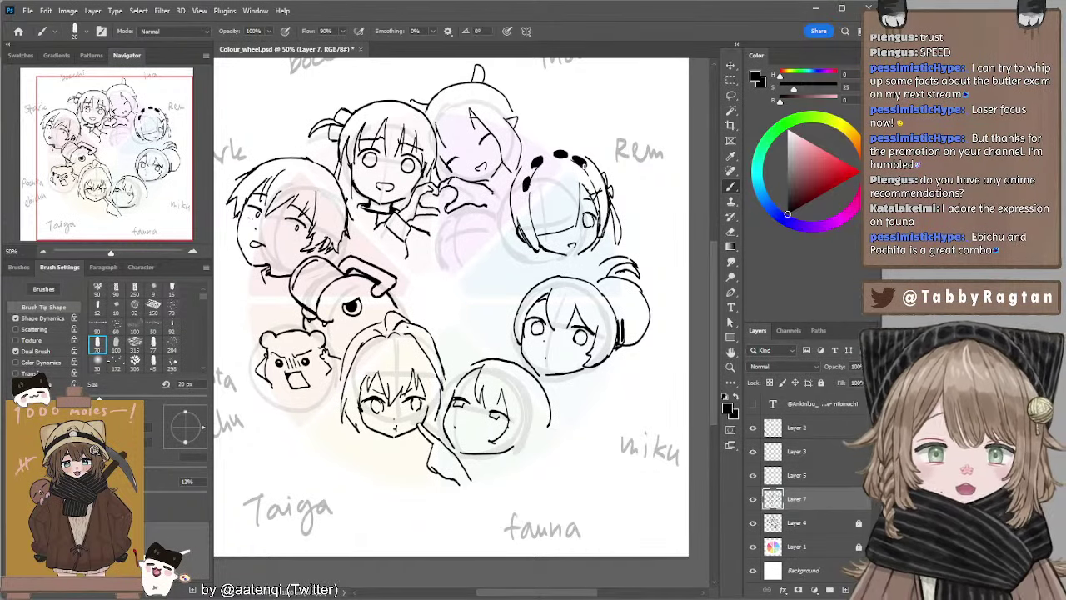
# Trim the headband ovals at Rem's crown with the Eraser and draw frills around the outer ones with an 8 px brush.
pyautogui.press('e')
pyautogui.moveTo(573, 156)
pyautogui.mouseDown()
pyautogui.moveTo(585, 156)
pyautogui.moveTo(586, 166)
pyautogui.moveTo(569, 157)
pyautogui.moveTo(582, 167)
pyautogui.mouseUp()
pyautogui.press('b')
pyautogui.press('e')
pyautogui.press('b')
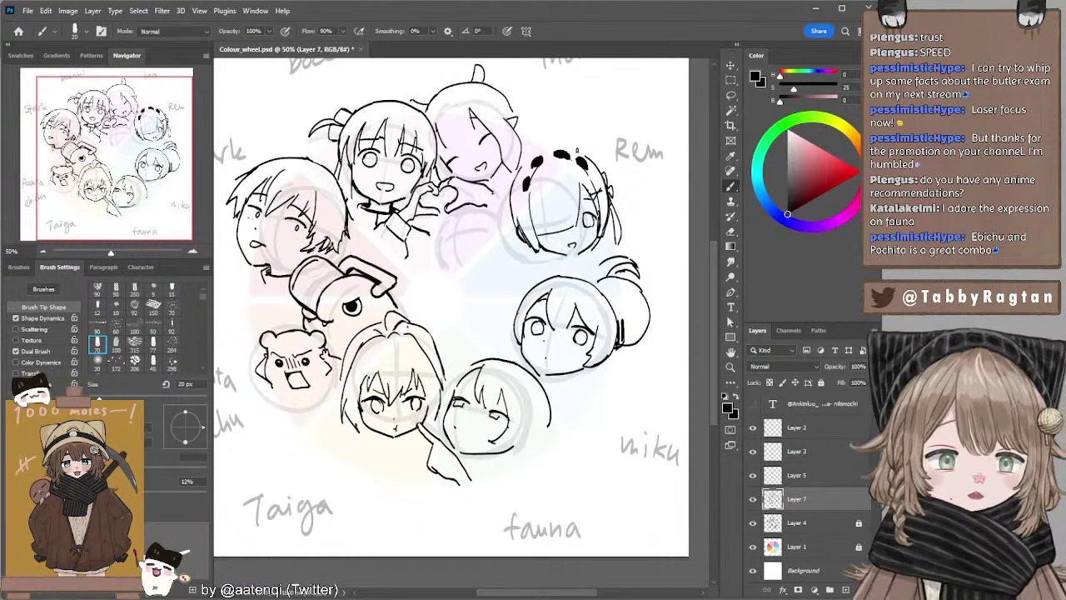
pyautogui.press('e')
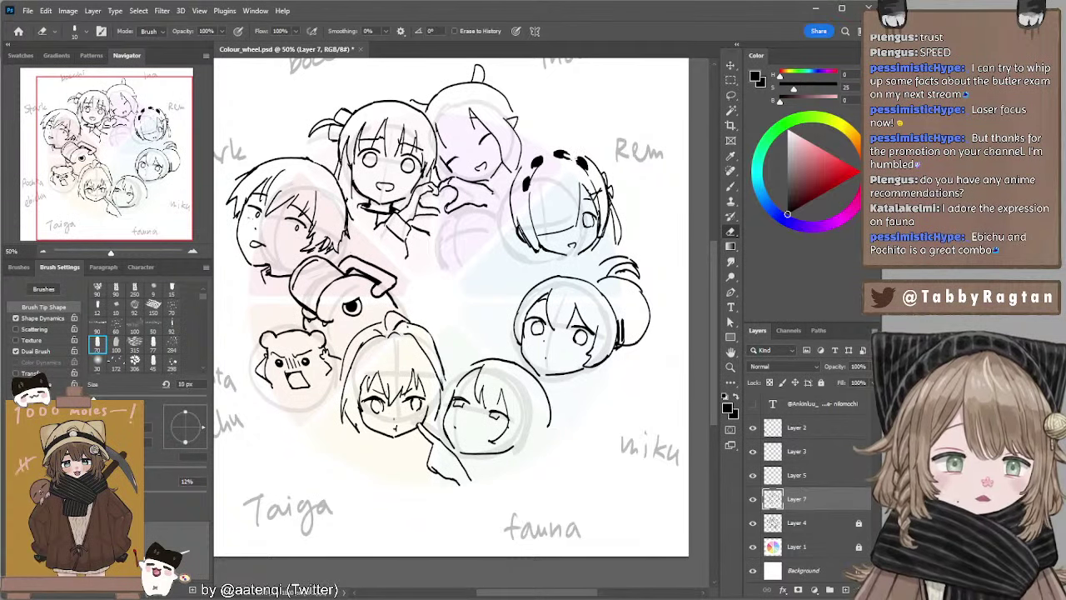
pyautogui.press('b')
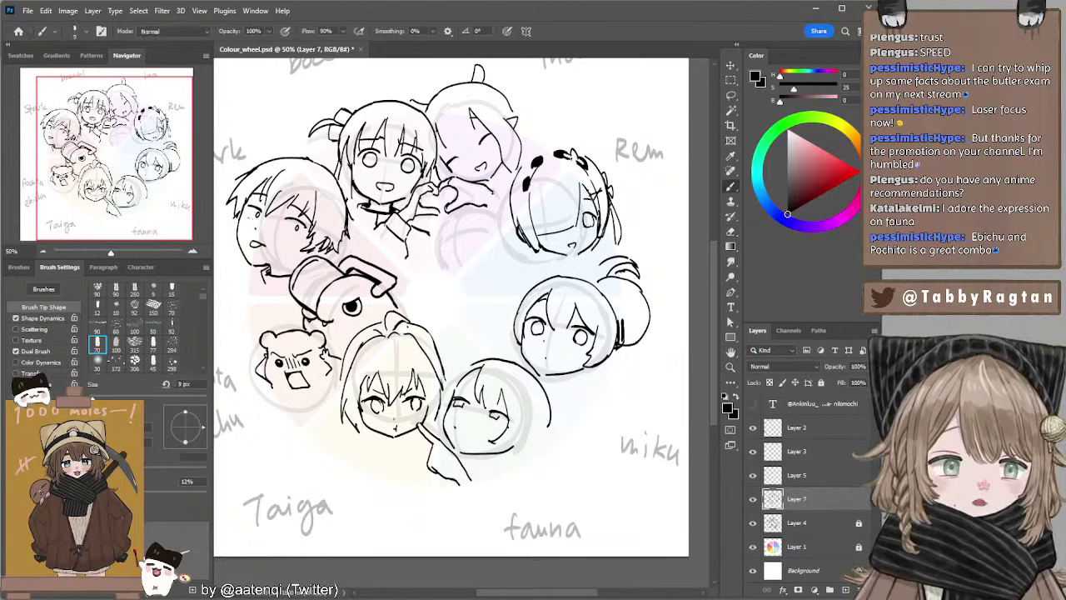
pyautogui.press('e')
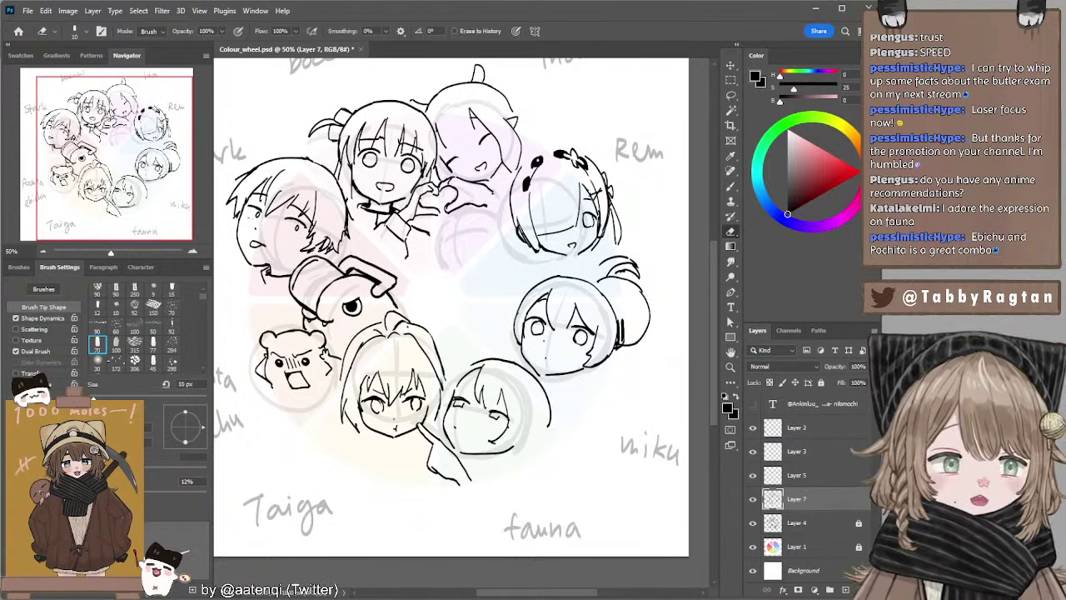
# Continue the headband frill across the top of Rem's head toward Ina, erasing and undoing stray strokes.
pyautogui.moveTo(539, 156)
pyautogui.mouseDown()
pyautogui.moveTo(557, 157)
pyautogui.moveTo(545, 149)
pyautogui.moveTo(553, 165)
pyautogui.mouseUp()
pyautogui.press('b')
pyautogui.press('[')
pyautogui.hotkey('ctrl', 'z')
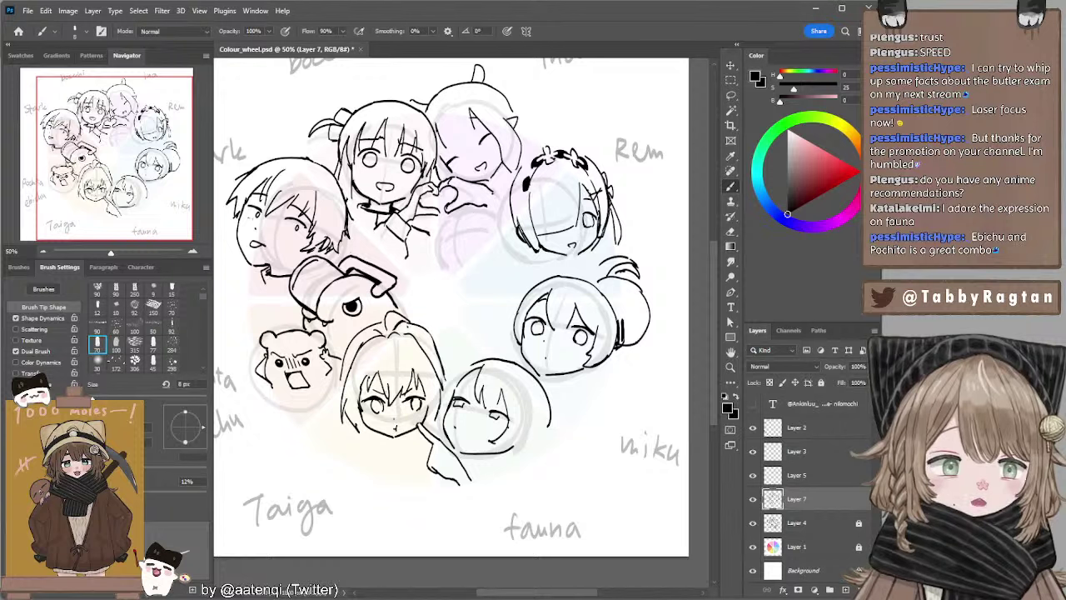
pyautogui.press('e')
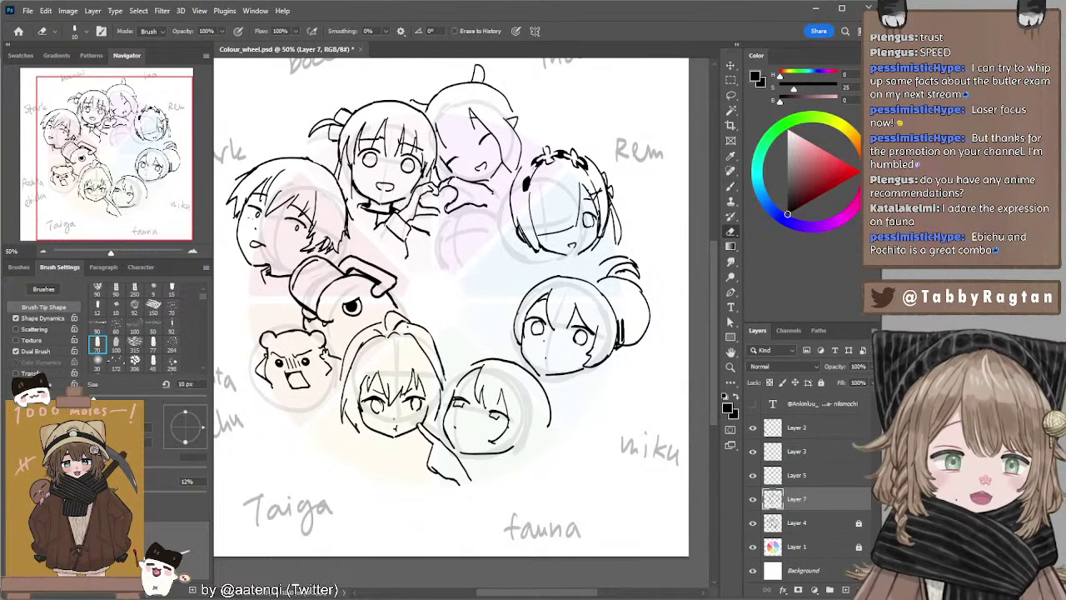
pyautogui.press('b')
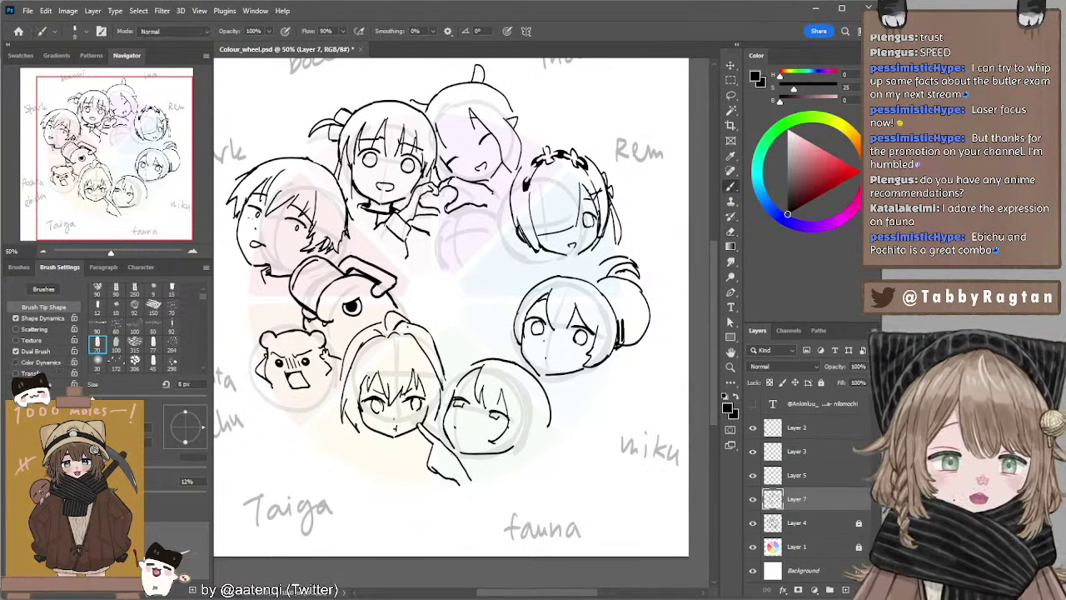
# Add frills to the side sections of Rem's headband with the 8 px brush, cleaning up strokes with a 10 px Eraser.
pyautogui.moveTo(522, 168); pyautogui.dragTo(535, 170)
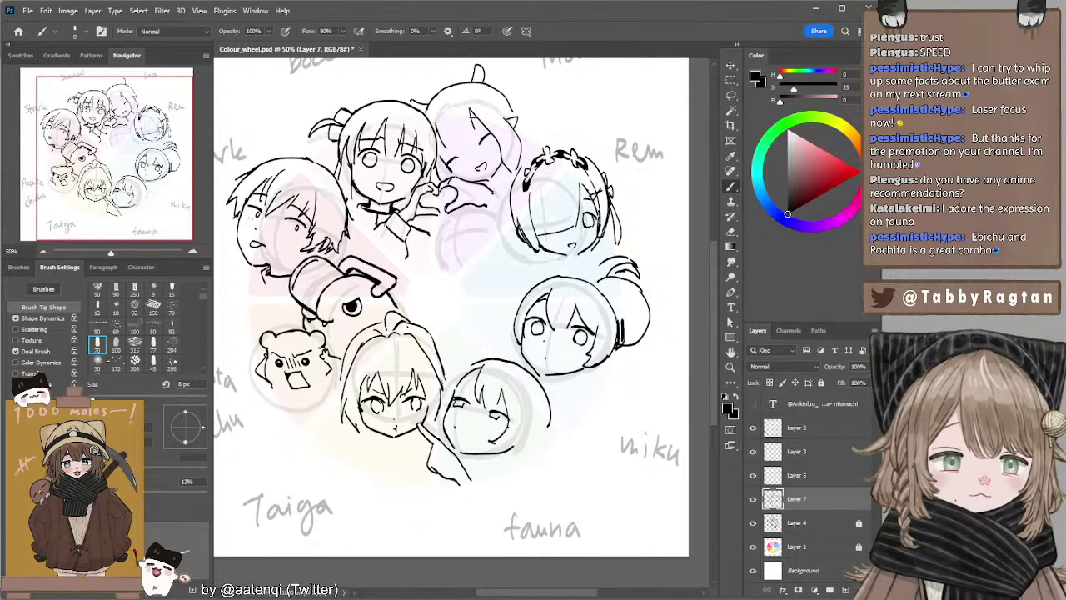
pyautogui.press('e')
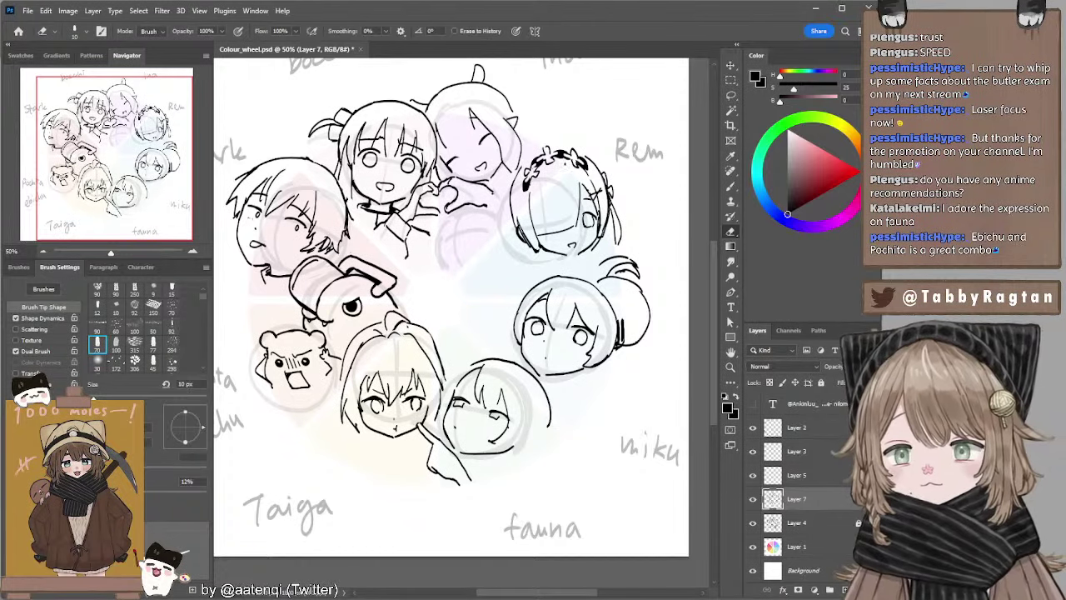
pyautogui.press('b')
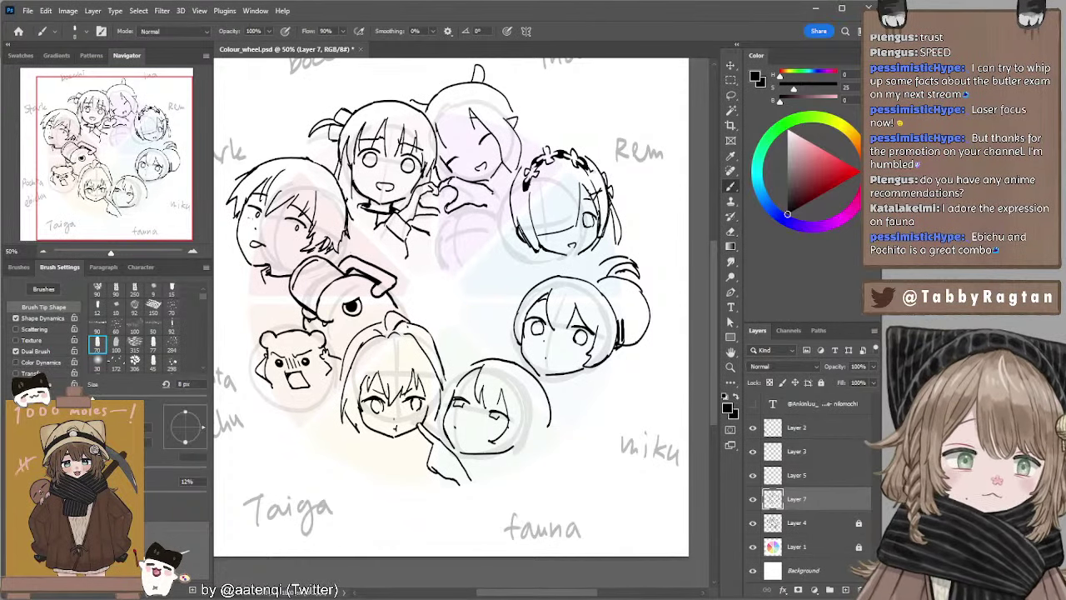
pyautogui.hotkey('ctrl', 'z')
pyautogui.moveTo(594, 177)
pyautogui.mouseDown()
pyautogui.moveTo(605, 189)
pyautogui.moveTo(587, 183)
pyautogui.mouseUp()
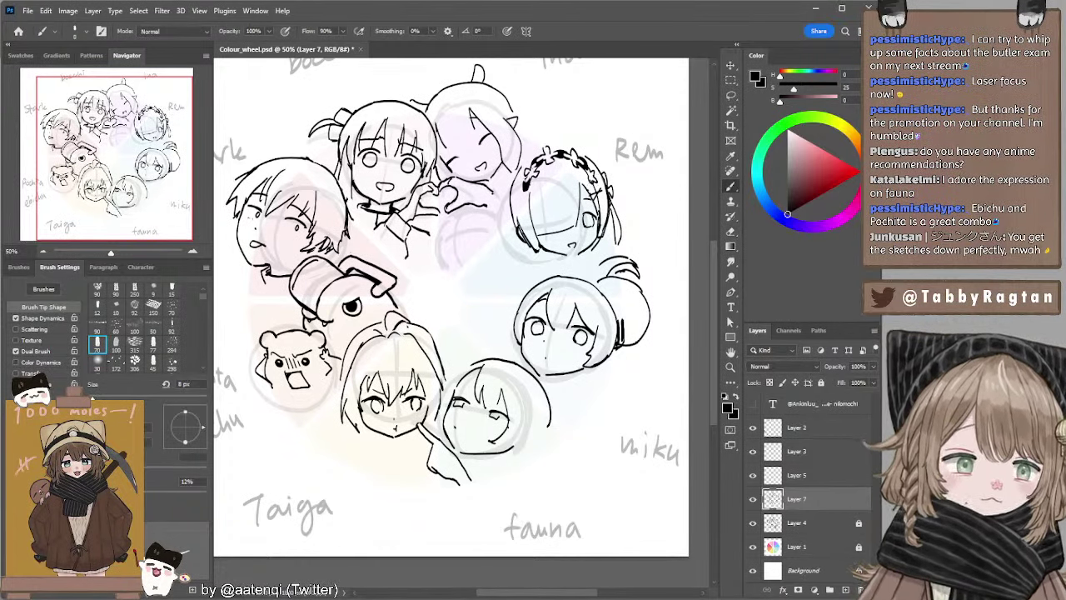
pyautogui.press('e')
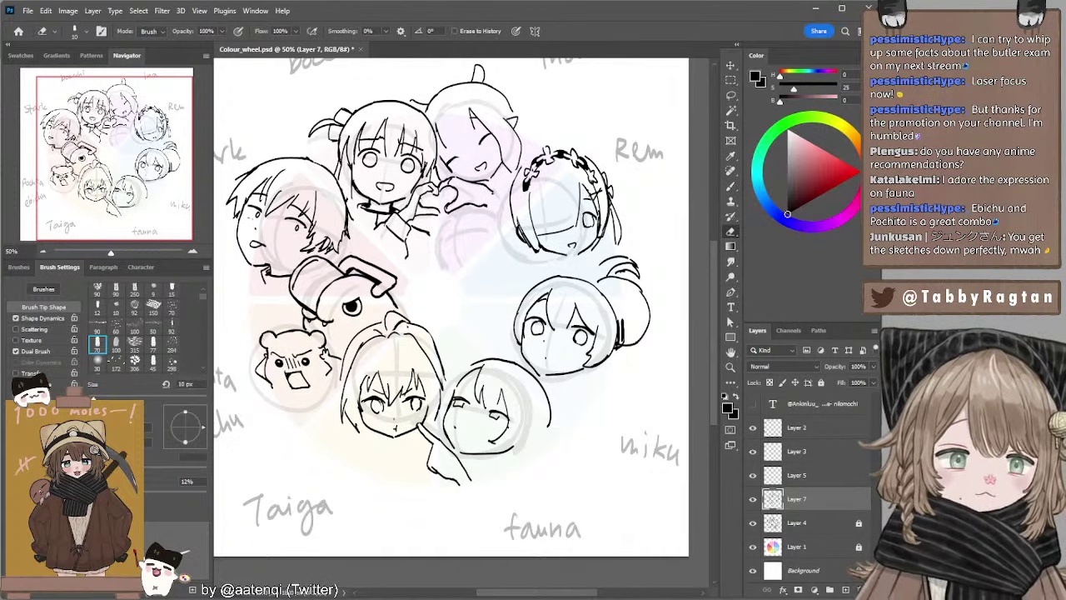
pyautogui.press('b')
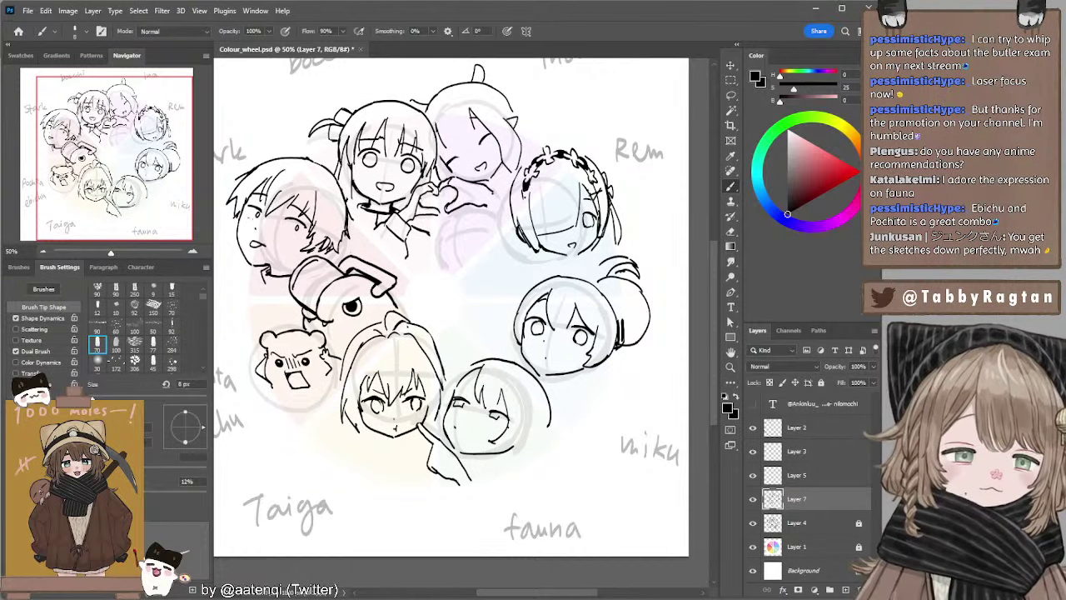
pyautogui.press('e')
pyautogui.press('b')
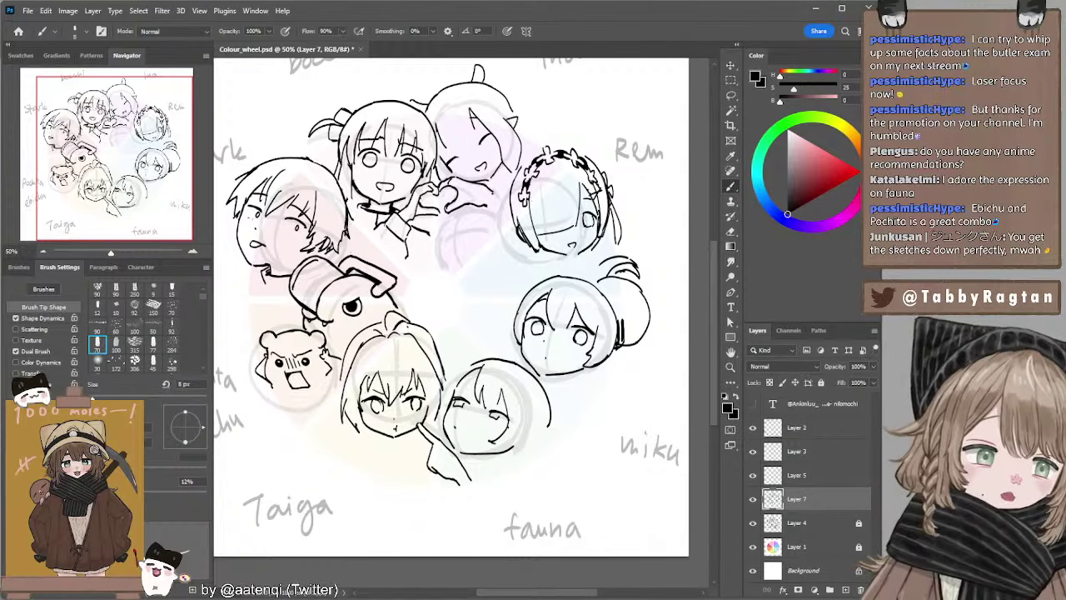
# Lasso the frill at the crown of Rem's headband, adjust its placement and deselect it, comparing by undoing and redoing.
pyautogui.press('l')
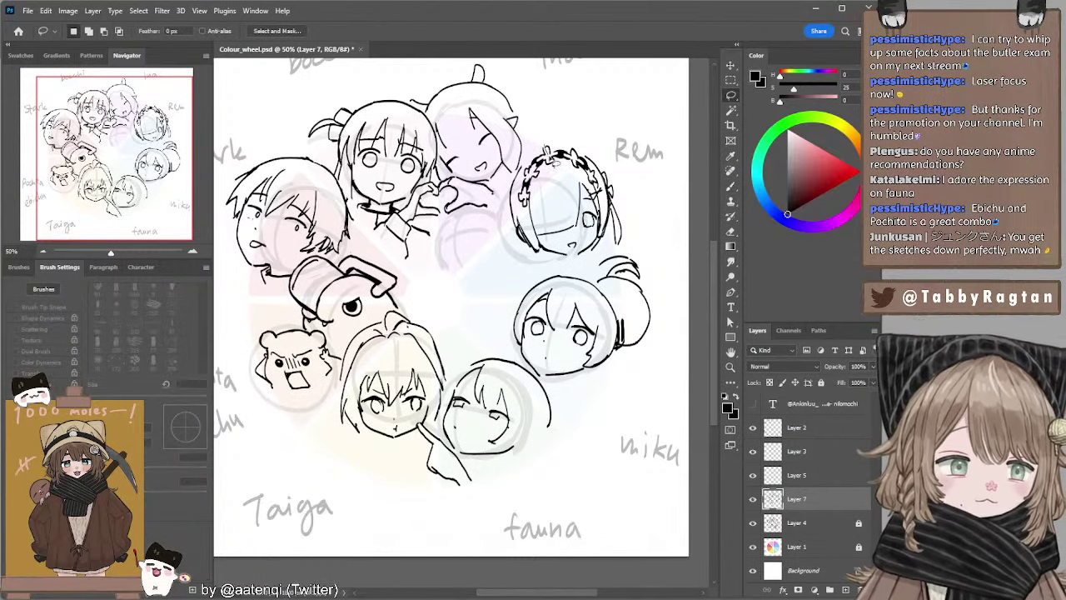
pyautogui.moveTo(554, 179)
pyautogui.mouseDown()
pyautogui.moveTo(523, 227)
pyautogui.moveTo(517, 172)
pyautogui.moveTo(550, 157)
pyautogui.mouseUp()
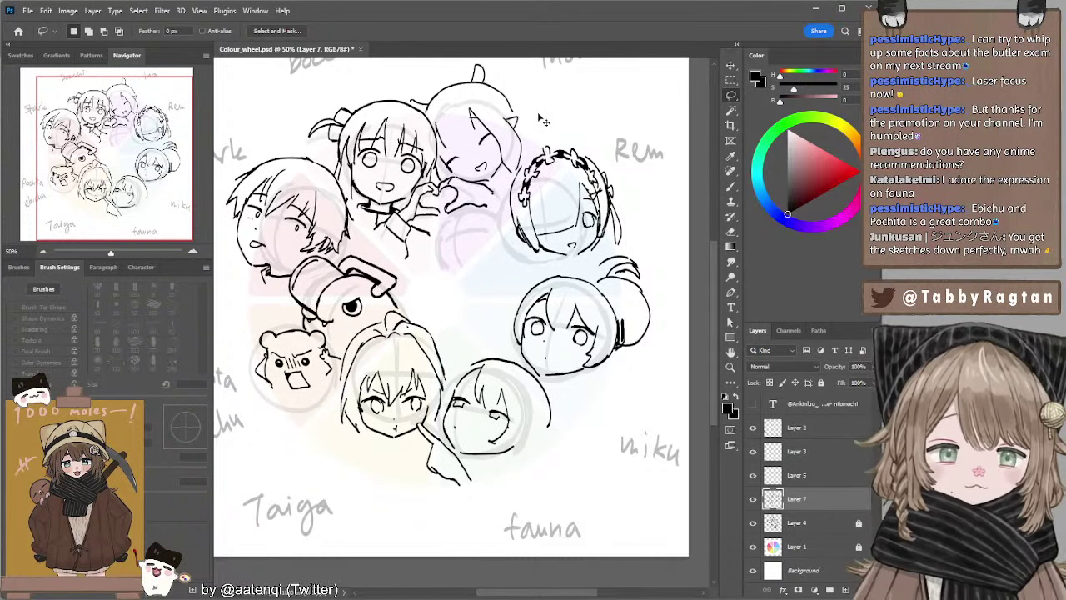
pyautogui.hotkey('ctrl', 'd')
pyautogui.hotkey('ctrl', 'z')
pyautogui.hotkey('ctrl', 'shift', 'z')
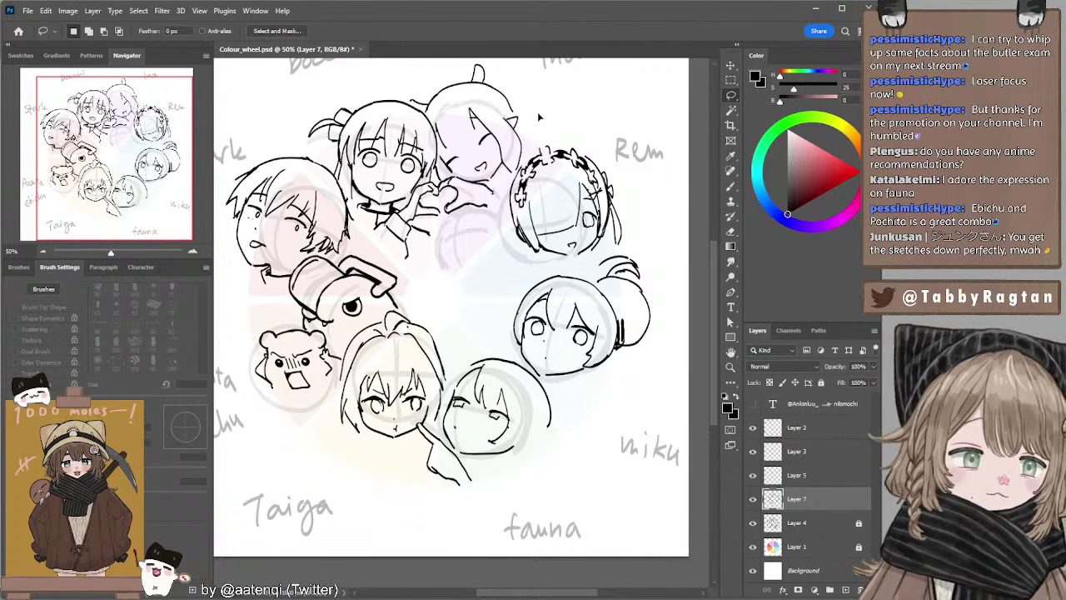
# Draw Rem's small raised hand below her chin beside Miku's head with the 8 px brush, undoing unwanted strokes.
pyautogui.press('b')
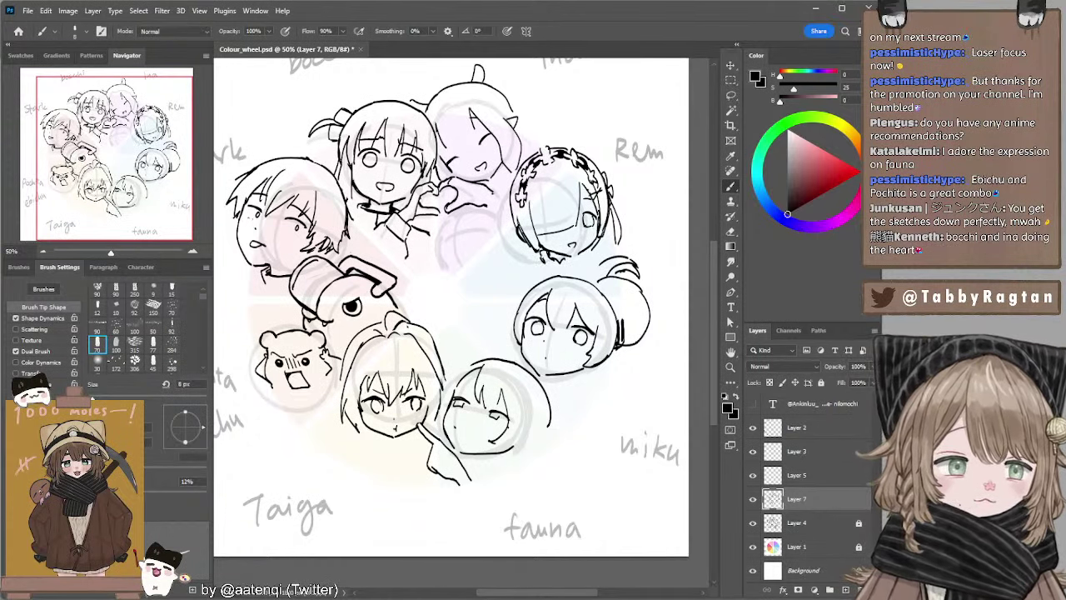
pyautogui.moveTo(538, 259)
pyautogui.mouseDown()
pyautogui.moveTo(518, 273)
pyautogui.moveTo(511, 259)
pyautogui.moveTo(526, 285)
pyautogui.moveTo(500, 275)
pyautogui.moveTo(517, 277)
pyautogui.moveTo(506, 279)
pyautogui.moveTo(516, 295)
pyautogui.moveTo(525, 255)
pyautogui.moveTo(530, 263)
pyautogui.moveTo(505, 279)
pyautogui.moveTo(508, 267)
pyautogui.mouseUp()
pyautogui.hotkey('ctrl', 'z')
pyautogui.hotkey('ctrl', 'z')
pyautogui.hotkey('ctrl', 'z')
pyautogui.hotkey('ctrl', 'z')
pyautogui.hotkey('ctrl', 'z')
pyautogui.hotkey('ctrl', 'z')
pyautogui.hotkey('ctrl', 'z')
pyautogui.hotkey('ctrl', 'z')
pyautogui.hotkey('ctrl', 'z')
pyautogui.hotkey('ctrl', 'z')
pyautogui.hotkey('ctrl', 'z')
pyautogui.hotkey('ctrl', 'z')
pyautogui.hotkey('ctrl', 'z')
pyautogui.hotkey('ctrl', 'z')
pyautogui.hotkey('ctrl', 'z')
pyautogui.hotkey('ctrl', 'z')
pyautogui.moveTo(505, 261)
pyautogui.mouseDown()
pyautogui.moveTo(516, 272)
pyautogui.moveTo(533, 259)
pyautogui.moveTo(546, 278)
pyautogui.mouseUp()
pyautogui.hotkey('ctrl', 'z')
pyautogui.hotkey('ctrl', 'z')
pyautogui.hotkey('ctrl', 'z')
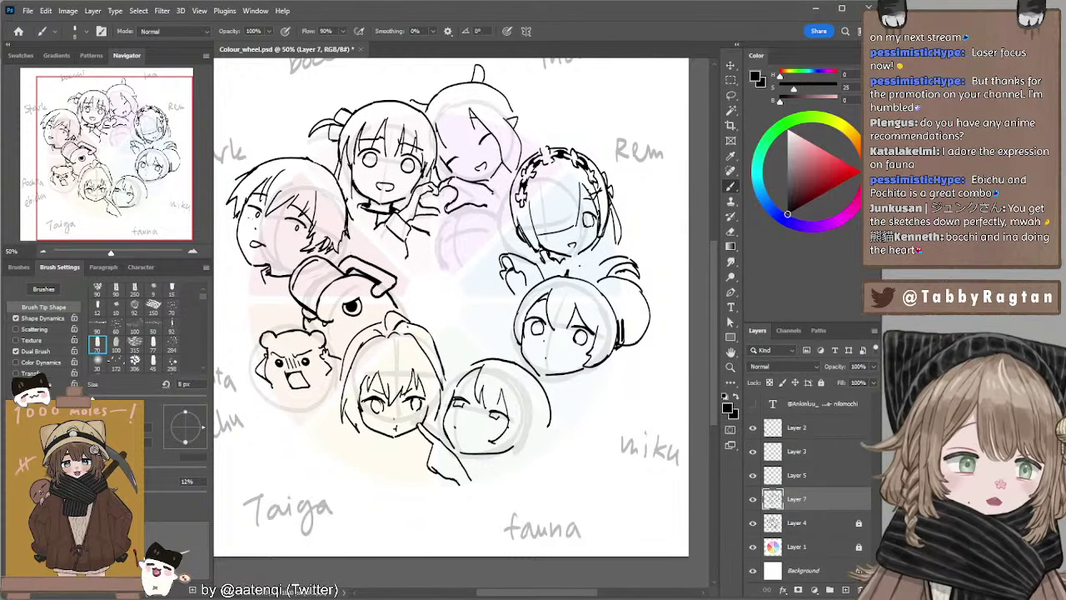
# Clean up below Rem's chin with a 35 px Eraser and draw the short lines between her neck and Miku's bun.
pyautogui.press('e')
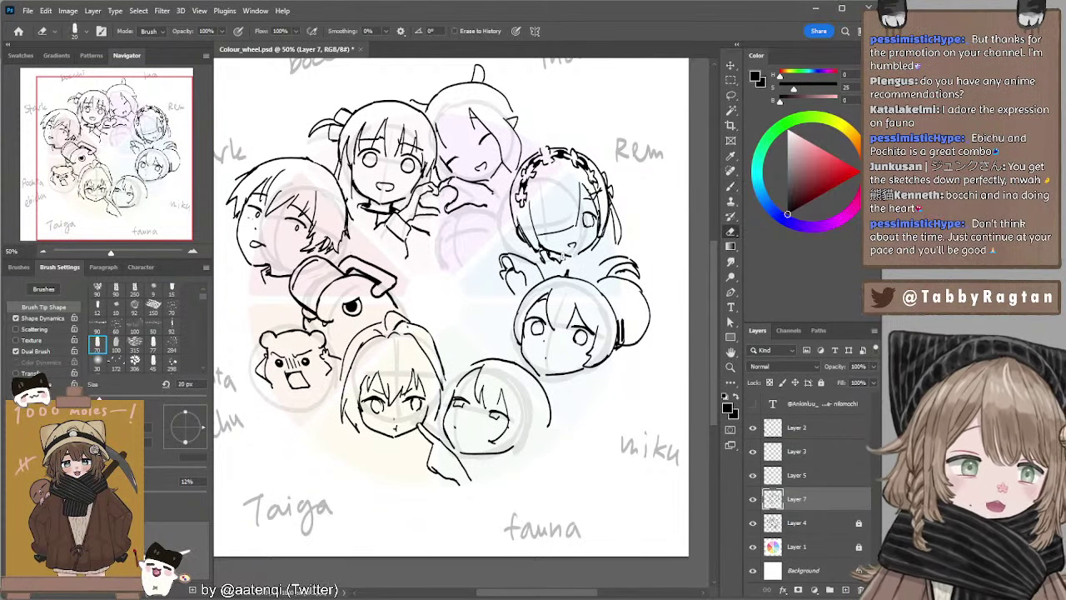
pyautogui.press(']')
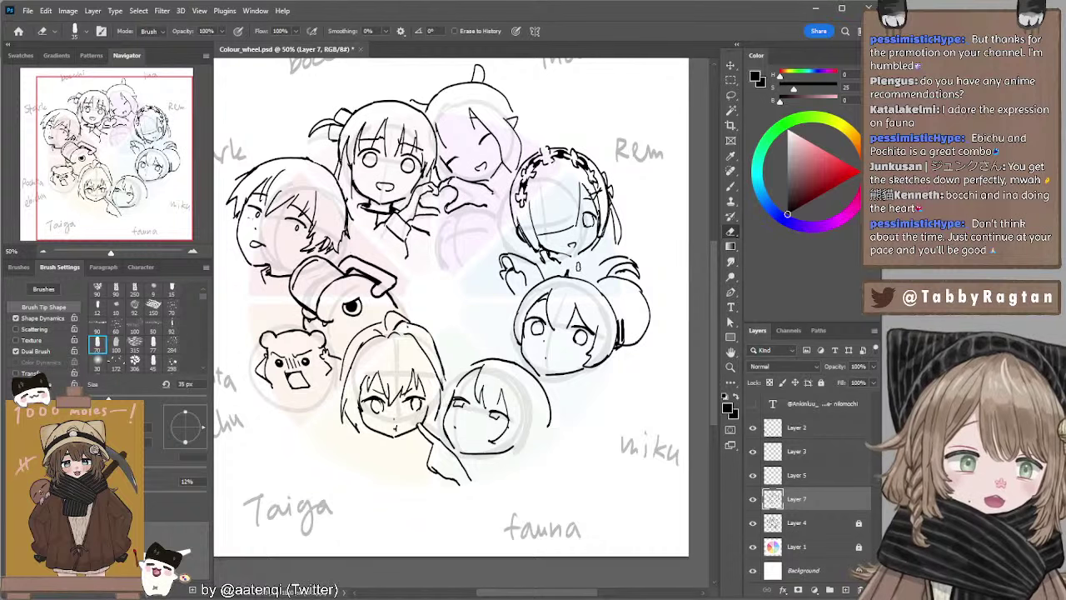
pyautogui.press('b')
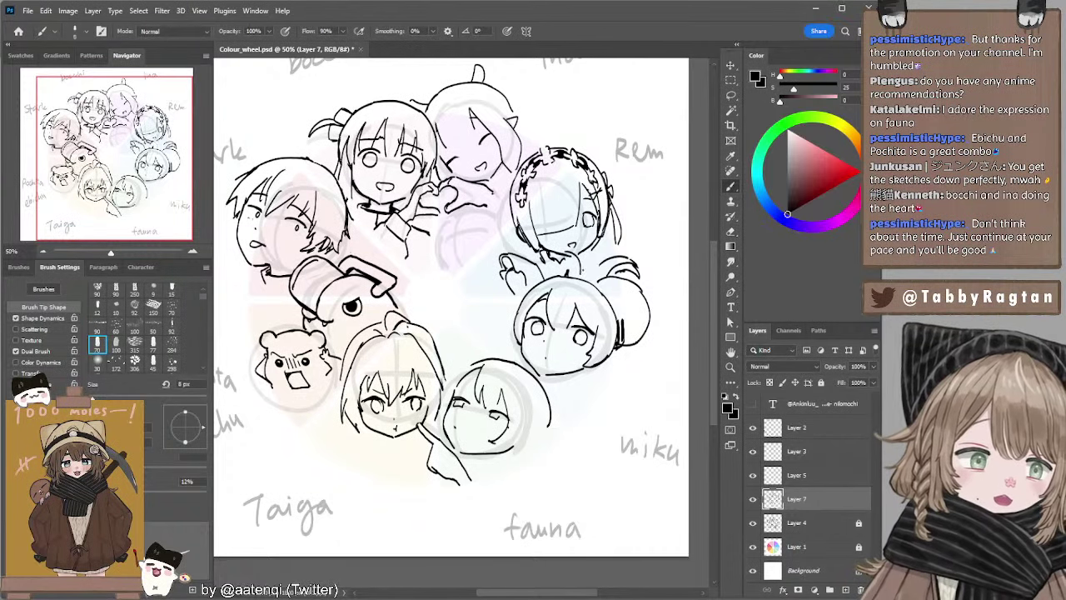
pyautogui.hotkey('ctrl', 'z')
pyautogui.moveTo(574, 256); pyautogui.dragTo(593, 282)
pyautogui.hotkey('ctrl', 'z')
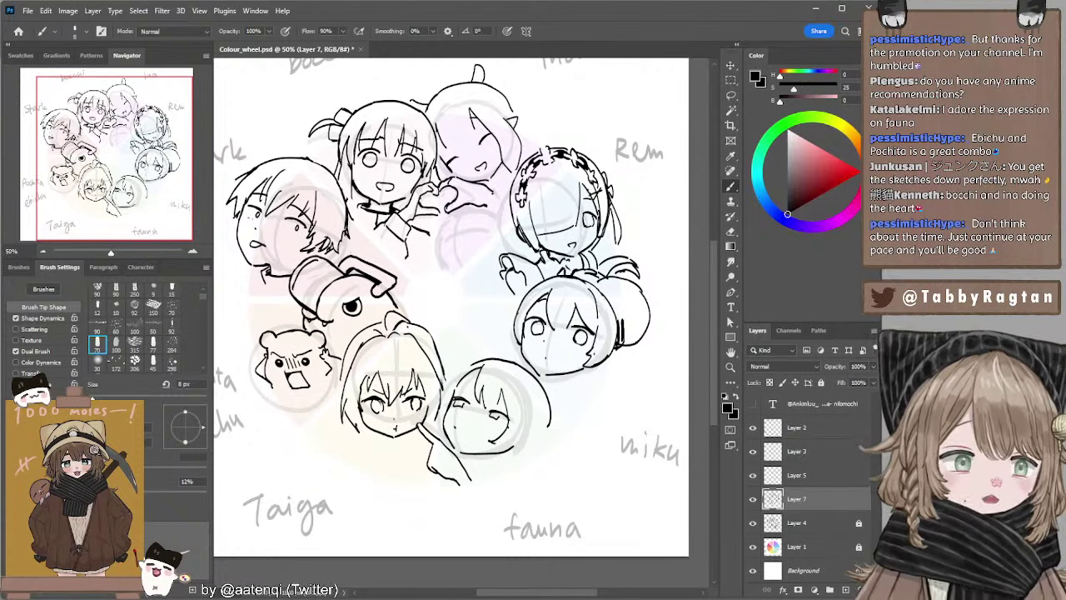
pyautogui.hotkey('ctrl', 'z')
# Draw curved hair strands through Miku's bun and along the outer side of her head, undoing unwanted strokes.
pyautogui.moveTo(592, 300)
pyautogui.mouseDown()
pyautogui.moveTo(605, 357)
pyautogui.moveTo(611, 321)
pyautogui.moveTo(608, 356)
pyautogui.moveTo(629, 326)
pyautogui.mouseUp()
pyautogui.hotkey('ctrl', 'z')
pyautogui.hotkey('ctrl', 'z')
pyautogui.hotkey('ctrl', 'z')
pyautogui.hotkey('ctrl', 'z')
pyautogui.hotkey('ctrl', 'z')
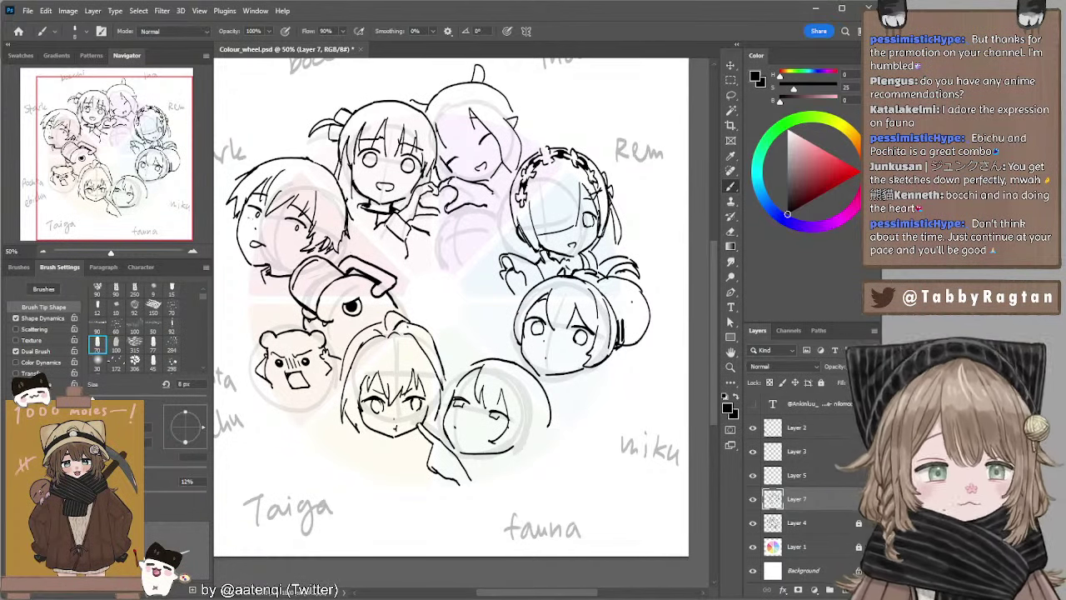
pyautogui.moveTo(607, 285)
pyautogui.mouseDown()
pyautogui.moveTo(623, 333)
pyautogui.moveTo(623, 309)
pyautogui.moveTo(630, 328)
pyautogui.mouseUp()
pyautogui.hotkey('ctrl', 'z')
pyautogui.hotkey('ctrl', 'z')
pyautogui.hotkey('ctrl', 'z')
pyautogui.hotkey('ctrl', 'z')
pyautogui.moveTo(634, 284); pyautogui.dragTo(645, 339)
pyautogui.hotkey('ctrl', 'z')
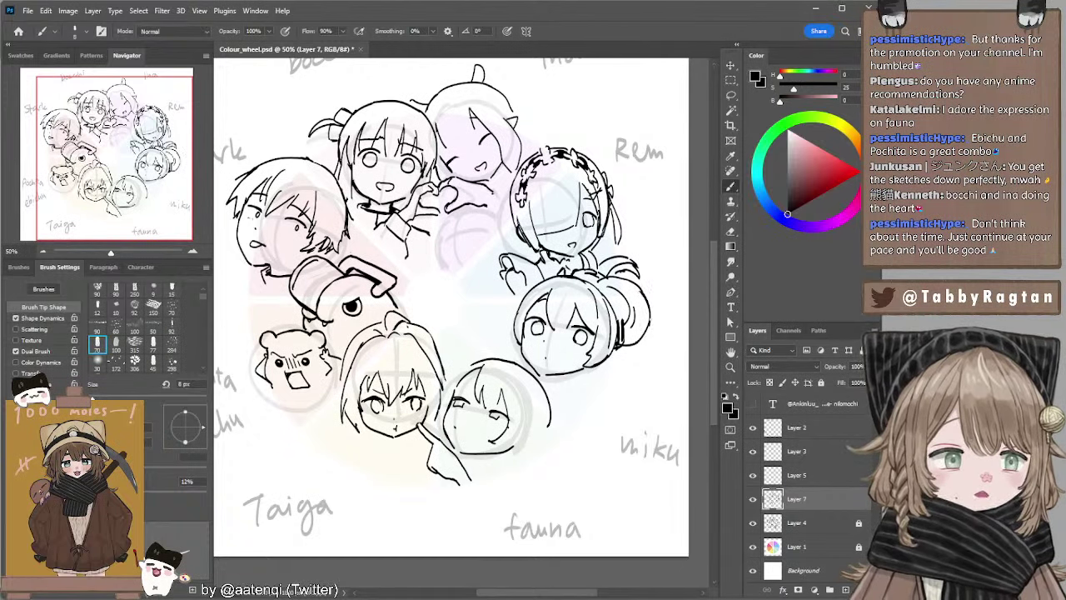
pyautogui.moveTo(473, 265)
pyautogui.mouseDown()
pyautogui.moveTo(472, 318)
pyautogui.moveTo(472, 266)
pyautogui.moveTo(473, 282)
pyautogui.moveTo(495, 295)
pyautogui.moveTo(474, 290)
pyautogui.mouseUp()
pyautogui.hotkey('ctrl', 'z')
pyautogui.hotkey('ctrl', 'z')
pyautogui.hotkey('ctrl', 'z')
pyautogui.hotkey('ctrl', 'z')
pyautogui.hotkey('ctrl', 'z')
pyautogui.hotkey('ctrl', 'z')
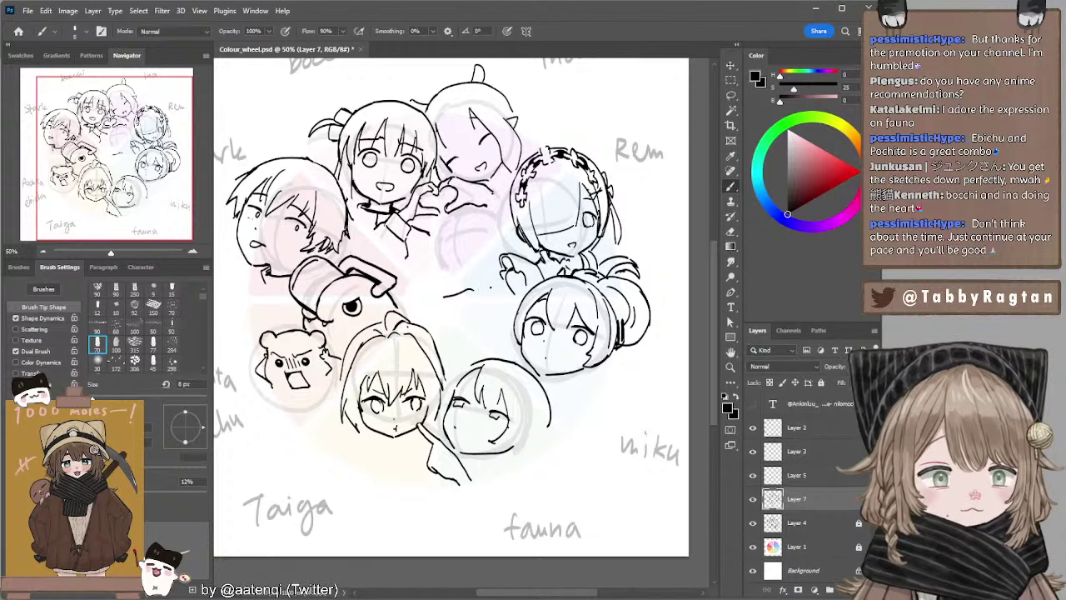
pyautogui.hotkey('ctrl', 'z')
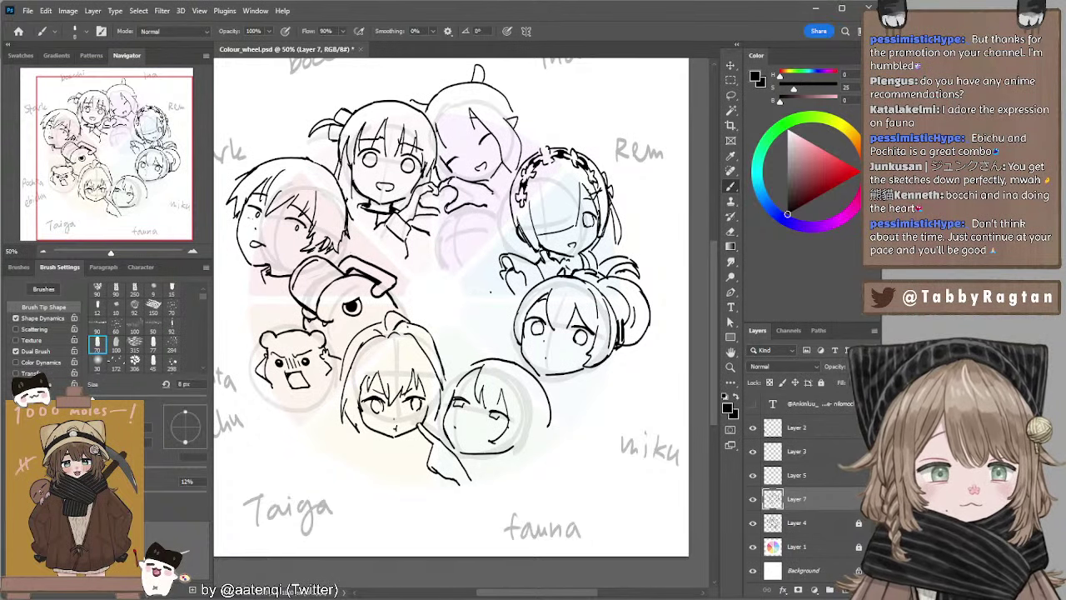
# Sketch the rounded head outline of a small Cinnamoroll between Pochita and Miku, undoing unwanted strokes.
pyautogui.moveTo(492, 292)
pyautogui.mouseDown()
pyautogui.moveTo(472, 294)
pyautogui.moveTo(457, 324)
pyautogui.moveTo(510, 319)
pyautogui.moveTo(503, 334)
pyautogui.moveTo(516, 320)
pyautogui.moveTo(511, 335)
pyautogui.moveTo(482, 336)
pyautogui.moveTo(509, 332)
pyautogui.moveTo(498, 347)
pyautogui.moveTo(506, 334)
pyautogui.mouseUp()
pyautogui.hotkey('ctrl', 'z')
pyautogui.hotkey('ctrl', 'z')
pyautogui.hotkey('ctrl', 'z')
pyautogui.hotkey('ctrl', 'z')
pyautogui.hotkey('ctrl', 'z')
pyautogui.hotkey('ctrl', 'z')
pyautogui.hotkey('ctrl', 'z')
pyautogui.hotkey('ctrl', 'z')
pyautogui.hotkey('ctrl', 'z')
pyautogui.hotkey('ctrl', 'z')
pyautogui.hotkey('ctrl', 'z')
pyautogui.hotkey('ctrl', 'z')
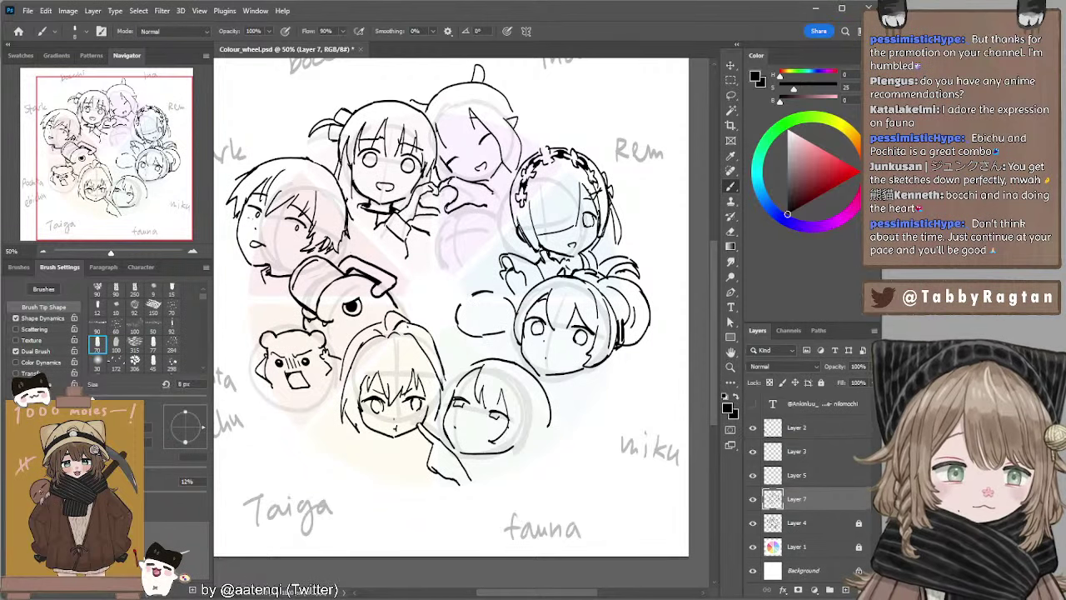
# Redraw the side of Cinnamoroll's head facing Pochita and add a raised ear, undoing unwanted strokes.
pyautogui.moveTo(474, 295)
pyautogui.mouseDown()
pyautogui.moveTo(441, 289)
pyautogui.moveTo(446, 305)
pyautogui.moveTo(460, 300)
pyautogui.mouseUp()
pyautogui.hotkey('ctrl', 'z')
pyautogui.hotkey('ctrl', 'z')
pyautogui.moveTo(472, 293)
pyautogui.mouseDown()
pyautogui.moveTo(484, 305)
pyautogui.moveTo(473, 293)
pyautogui.moveTo(450, 302)
pyautogui.moveTo(459, 303)
pyautogui.mouseUp()
pyautogui.hotkey('ctrl', 'z')
pyautogui.hotkey('ctrl', 'z')
pyautogui.hotkey('ctrl', 'z')
pyautogui.hotkey('ctrl', 'z')
pyautogui.hotkey('ctrl', 'z')
pyautogui.hotkey('ctrl', 'z')
pyautogui.hotkey('ctrl', 'z')
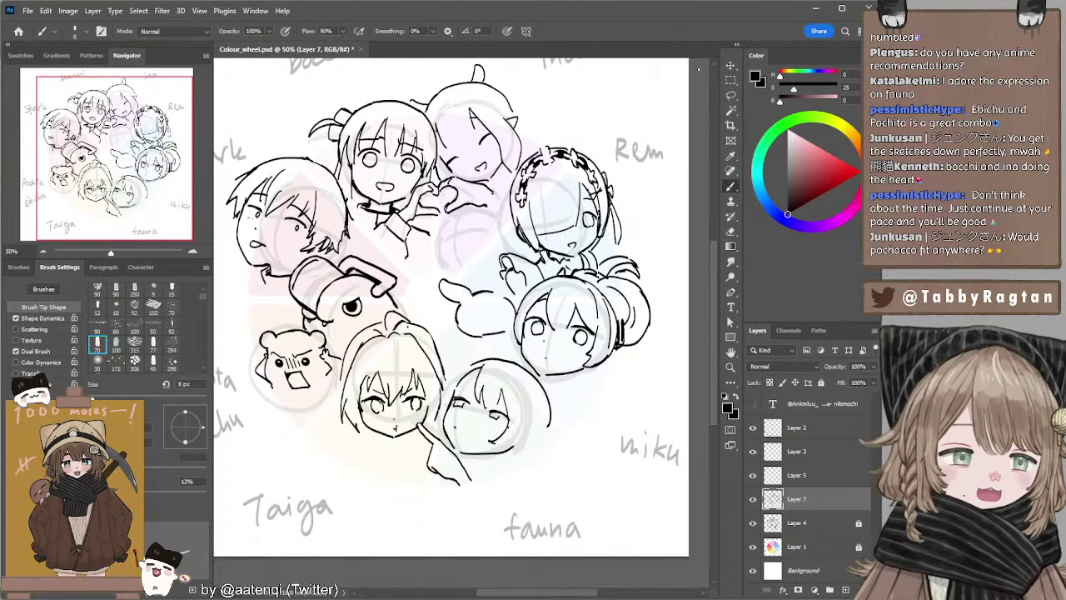
# Erase Cinnamoroll's raised ear with a 40 px Eraser and close the head into a rounded oval with the brush.
pyautogui.press('e')
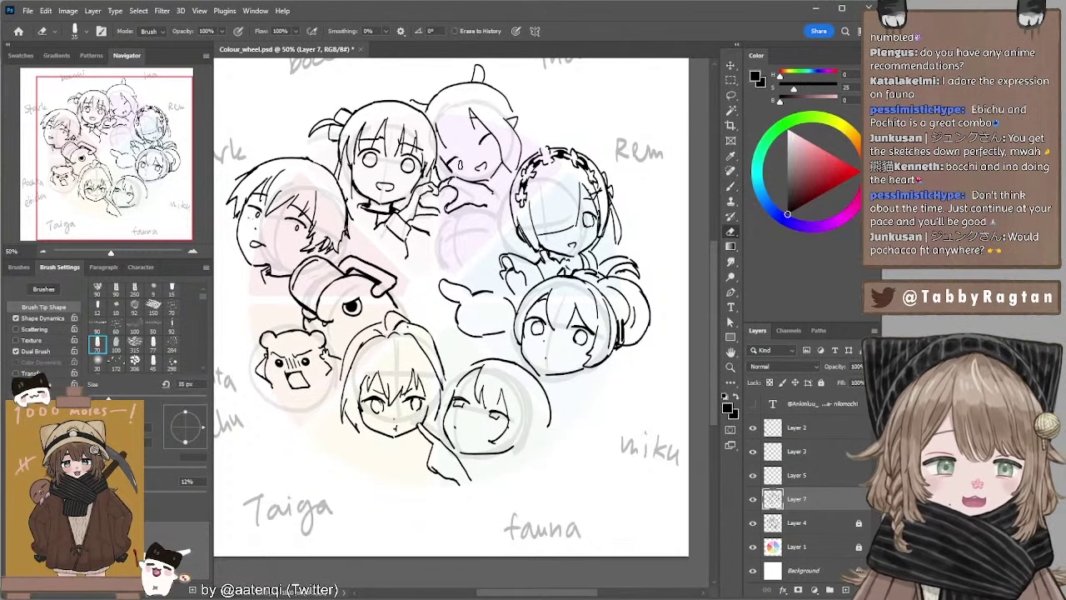
pyautogui.press('b')
pyautogui.moveTo(547, 136)
pyautogui.mouseDown()
pyautogui.moveTo(549, 165)
pyautogui.moveTo(533, 145)
pyautogui.mouseUp()
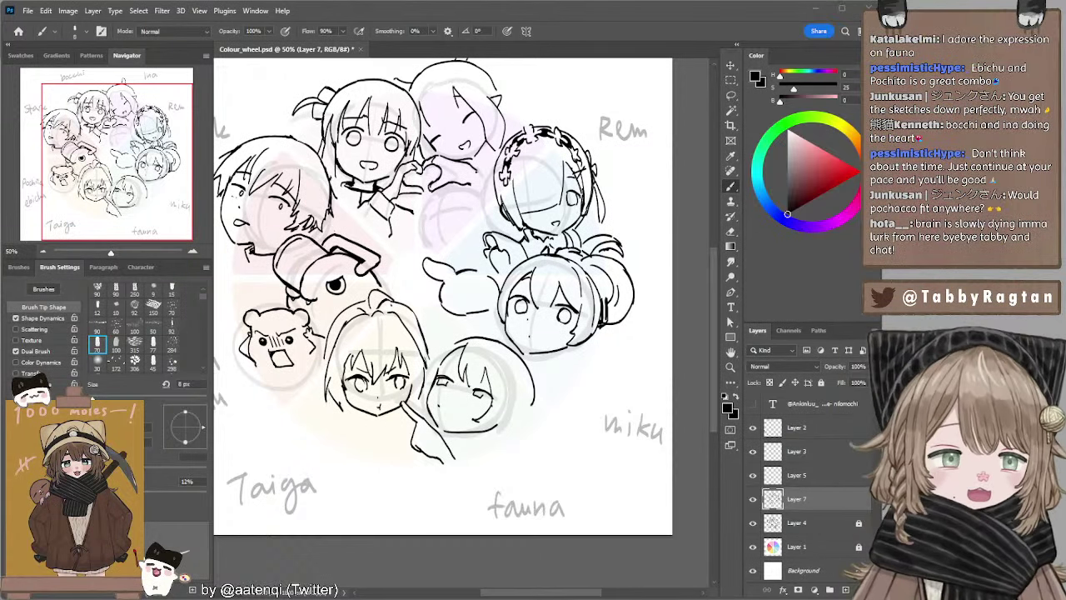
pyautogui.press('e')
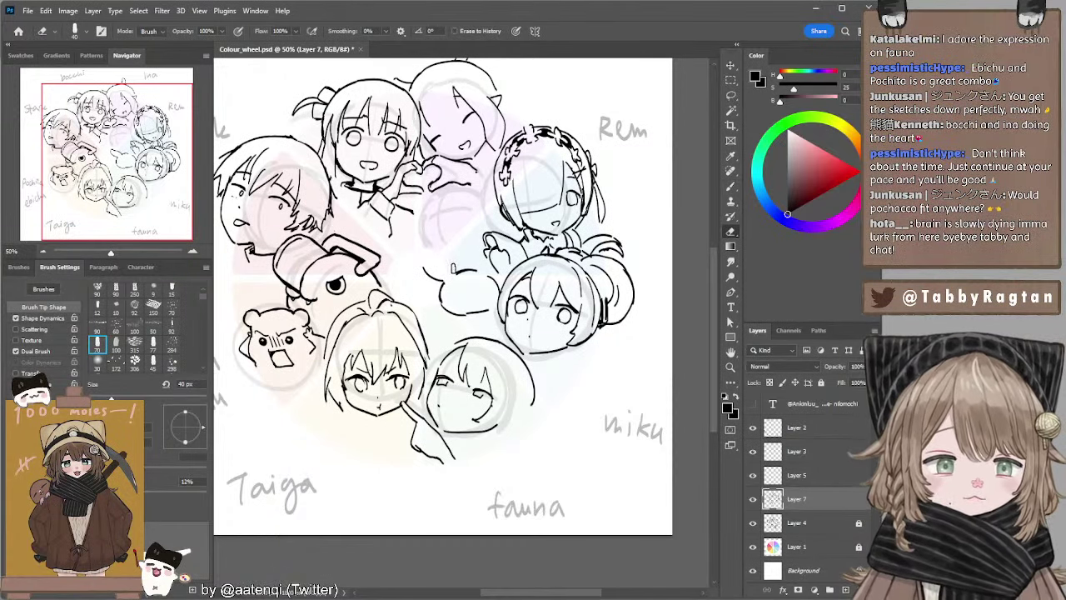
pyautogui.moveTo(440, 279); pyautogui.dragTo(424, 272)
pyautogui.press('b')
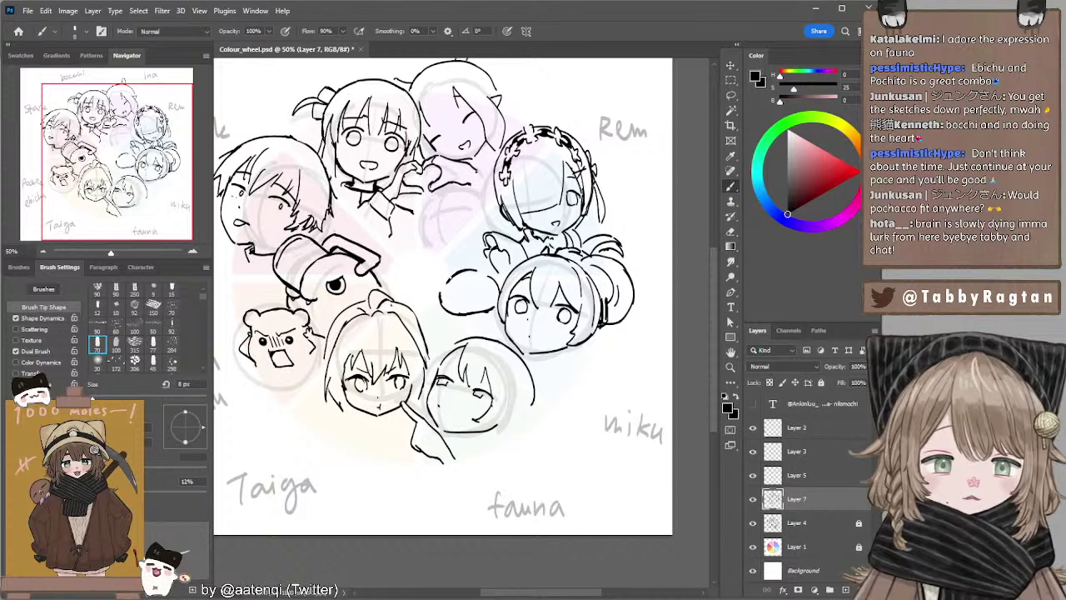
# Draw a drooping ear from Cinnamoroll's head toward Pochita with the 8 px brush and tidy the head outline with the Eraser.
pyautogui.moveTo(458, 277)
pyautogui.mouseDown()
pyautogui.moveTo(422, 287)
pyautogui.moveTo(449, 292)
pyautogui.moveTo(417, 297)
pyautogui.mouseUp()
pyautogui.hotkey('ctrl', 'z')
pyautogui.hotkey('ctrl', 'z')
pyautogui.hotkey('ctrl', 'z')
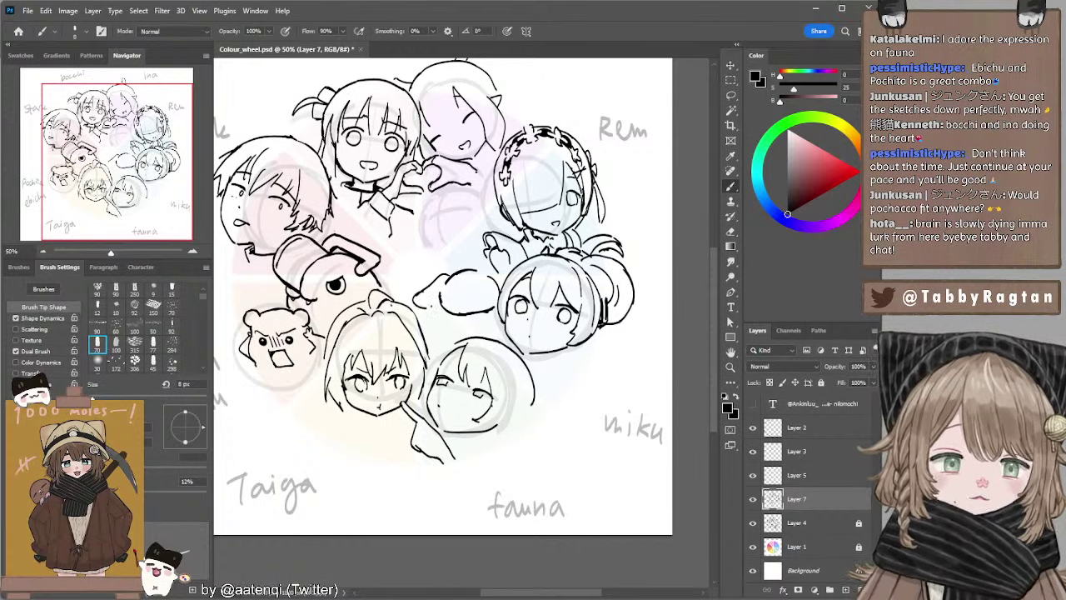
pyautogui.hotkey('ctrl', 'z')
pyautogui.press('e')
pyautogui.press('b')
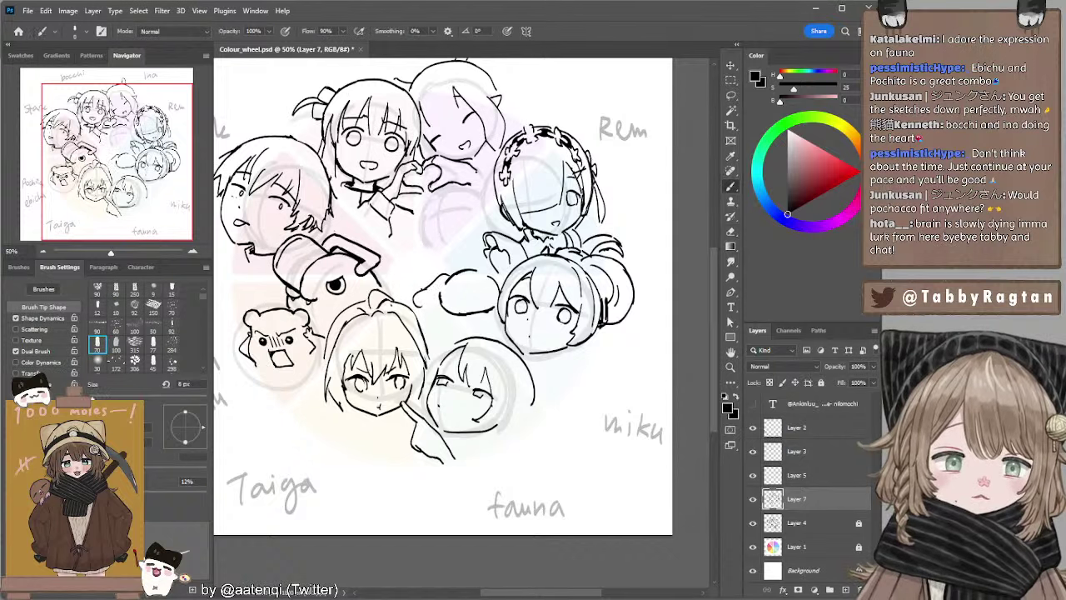
pyautogui.moveTo(427, 288)
pyautogui.mouseDown()
pyautogui.moveTo(421, 309)
pyautogui.moveTo(439, 301)
pyautogui.mouseUp()
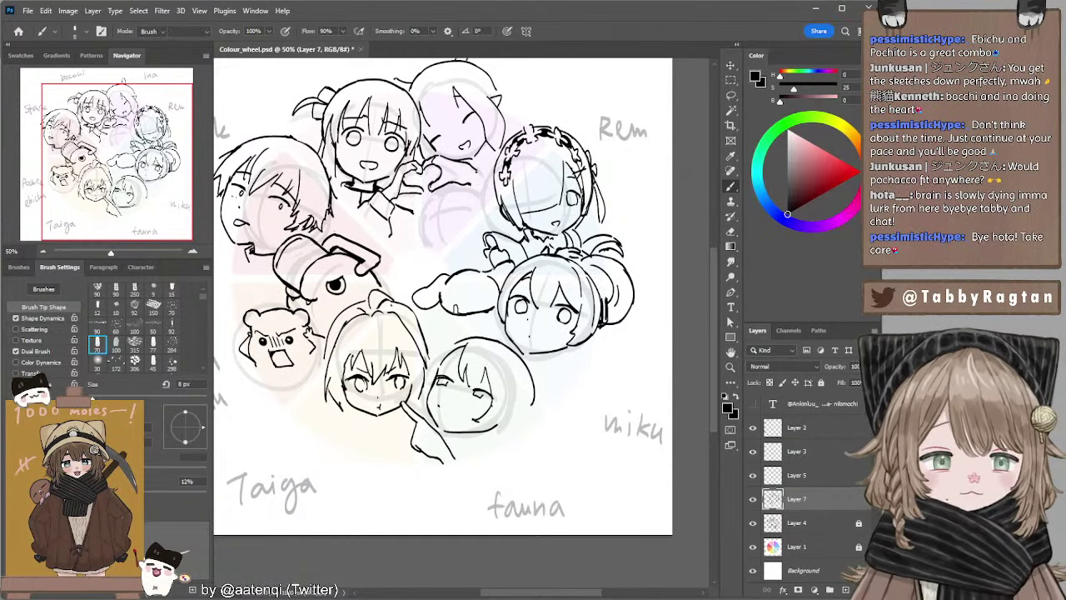
pyautogui.press('e')
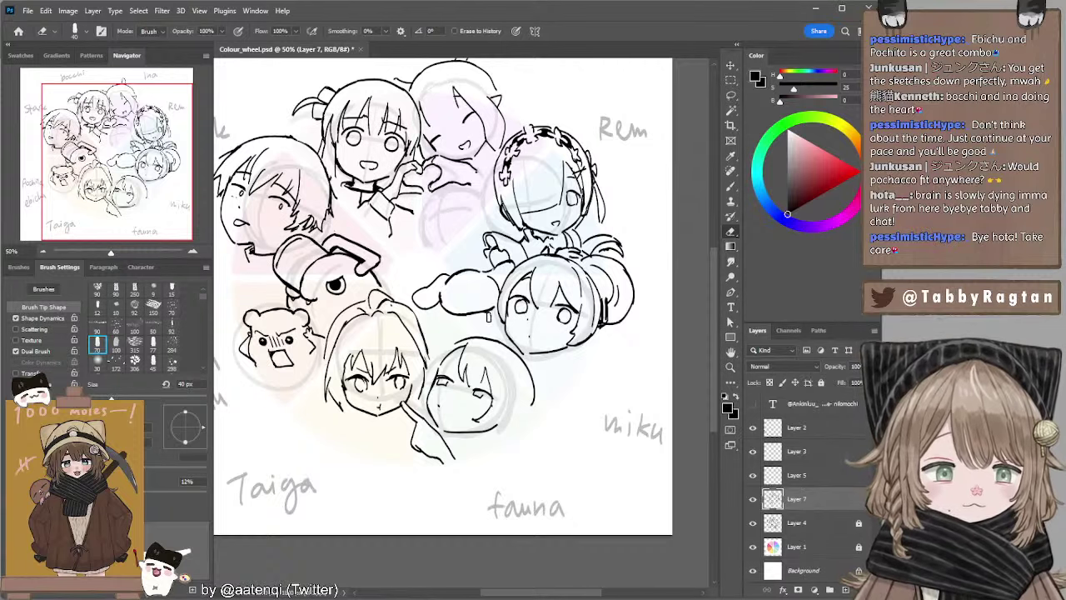
pyautogui.press('b')
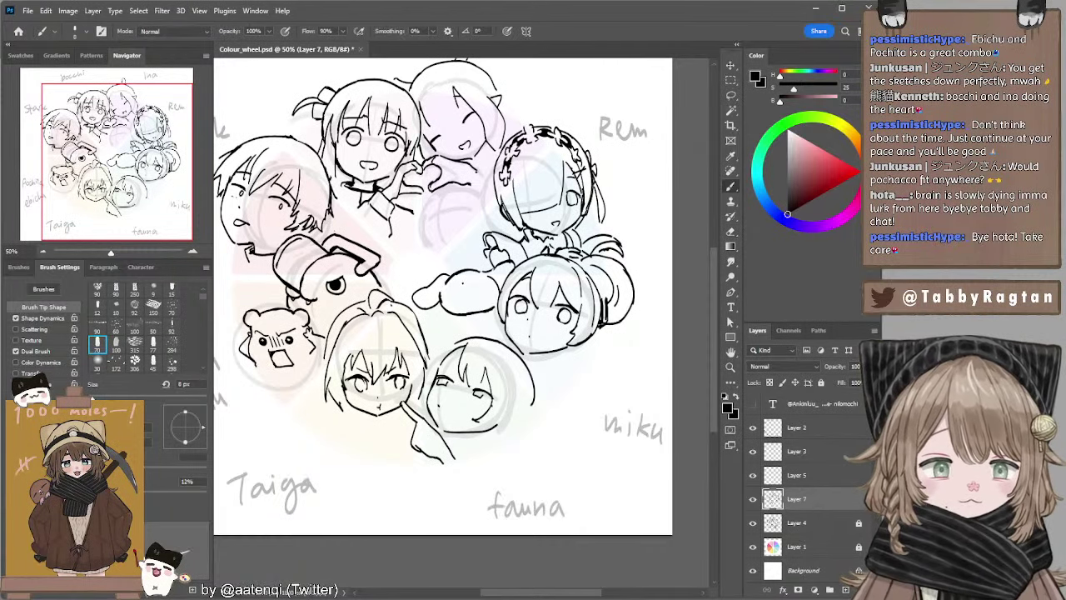
# Draw Cinnamoroll's eyes and small curved mouth inside the head outline, undoing and redrawing unwanted strokes.
pyautogui.moveTo(457, 283); pyautogui.dragTo(481, 288)
pyautogui.hotkey('ctrl', 'z')
pyautogui.hotkey('ctrl', 'z')
pyautogui.hotkey('ctrl', 'z')
pyautogui.hotkey('ctrl', 'z')
pyautogui.hotkey('ctrl', 'z')
pyautogui.hotkey('ctrl', 'z')
pyautogui.hotkey('ctrl', 'z')
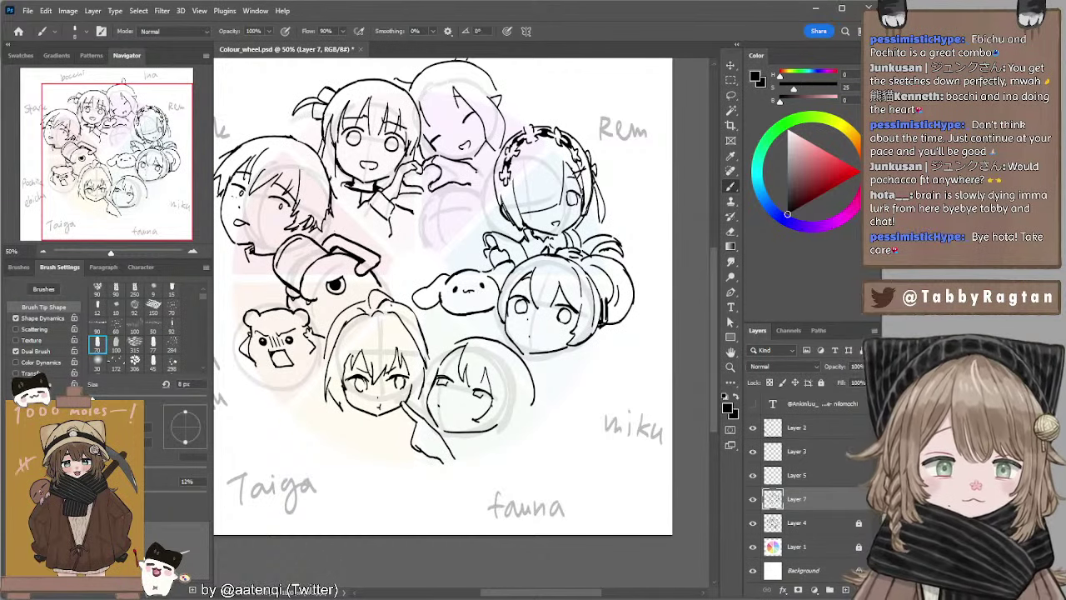
pyautogui.hotkey('ctrl', 'z')
pyautogui.hotkey('ctrl', 'z')
pyautogui.moveTo(464, 289); pyautogui.dragTo(480, 288)
pyautogui.hotkey('ctrl', 'z')
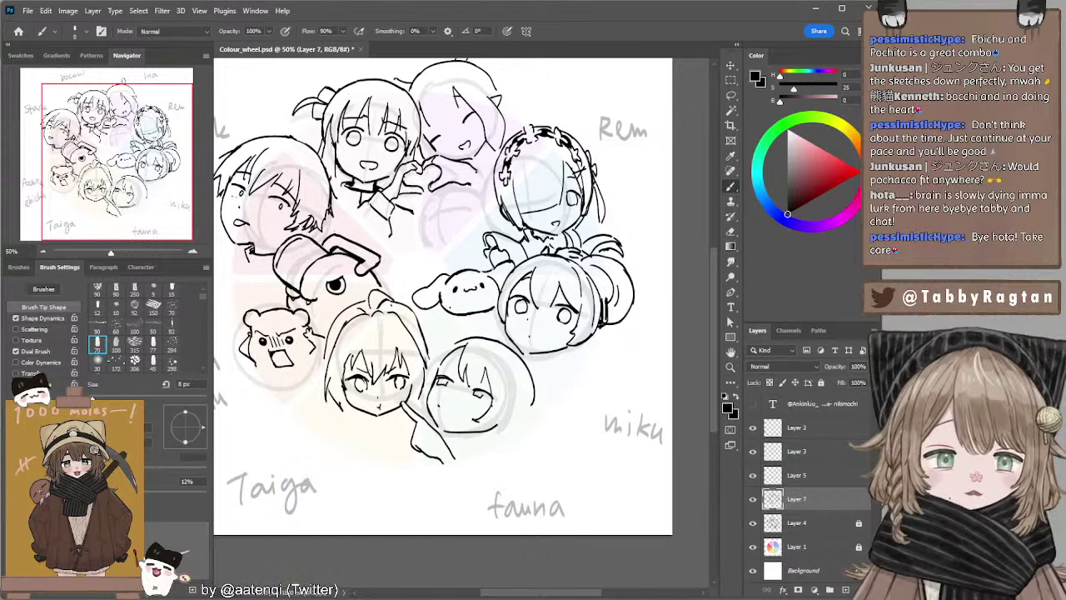
# Draw Cinnamoroll's round cheeks with the 7 px brush and erase the drooping ear with a 25 px Eraser.
pyautogui.press('[')
pyautogui.moveTo(450, 296); pyautogui.dragTo(453, 300)
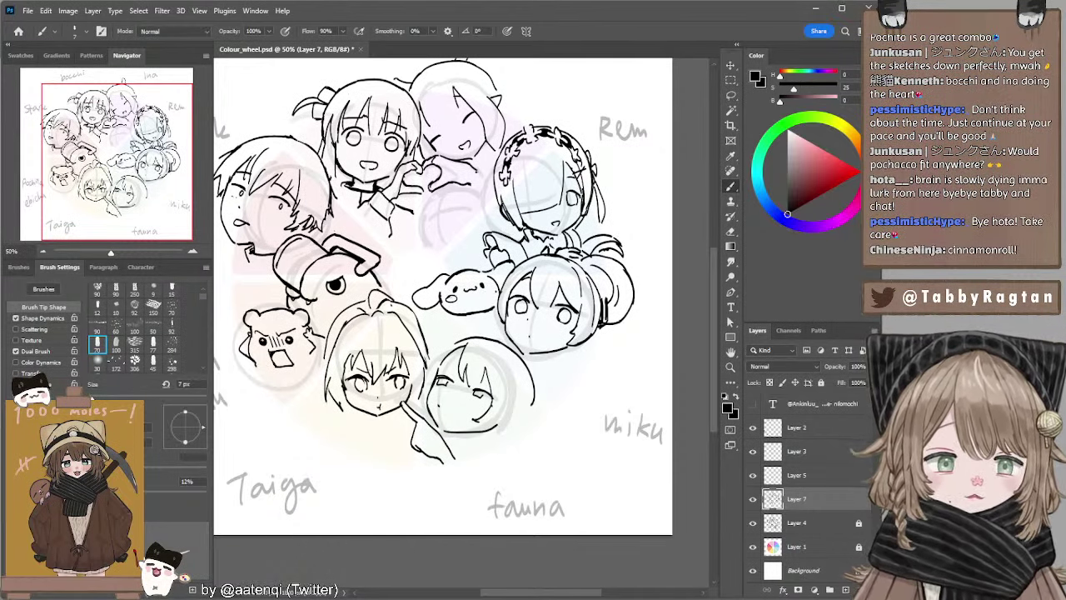
pyautogui.press('e')
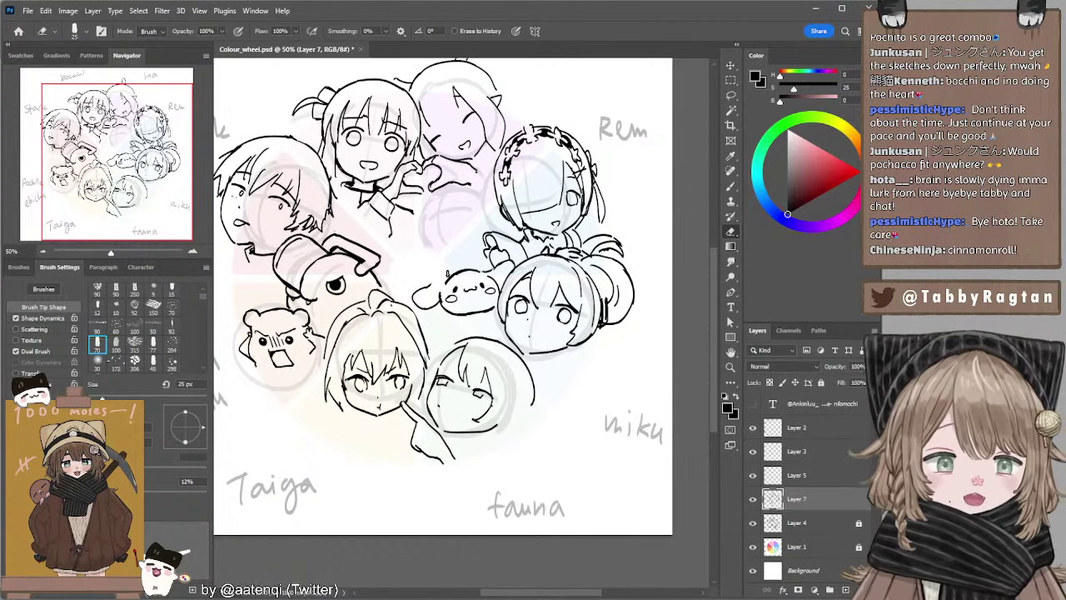
pyautogui.moveTo(447, 273)
pyautogui.mouseDown()
pyautogui.moveTo(416, 295)
pyautogui.moveTo(436, 304)
pyautogui.mouseUp()
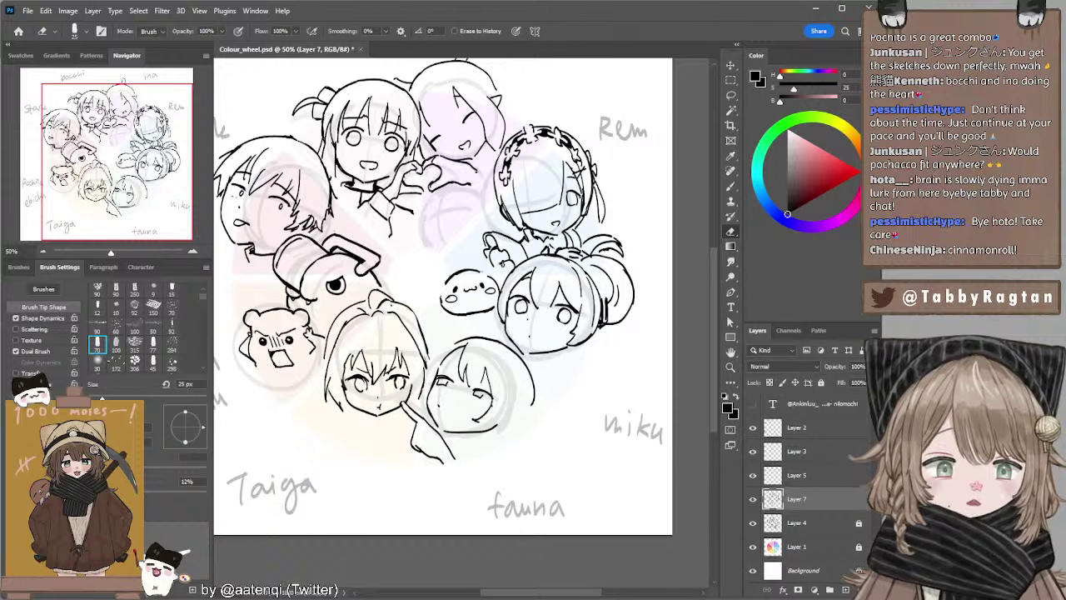
pyautogui.press('b')
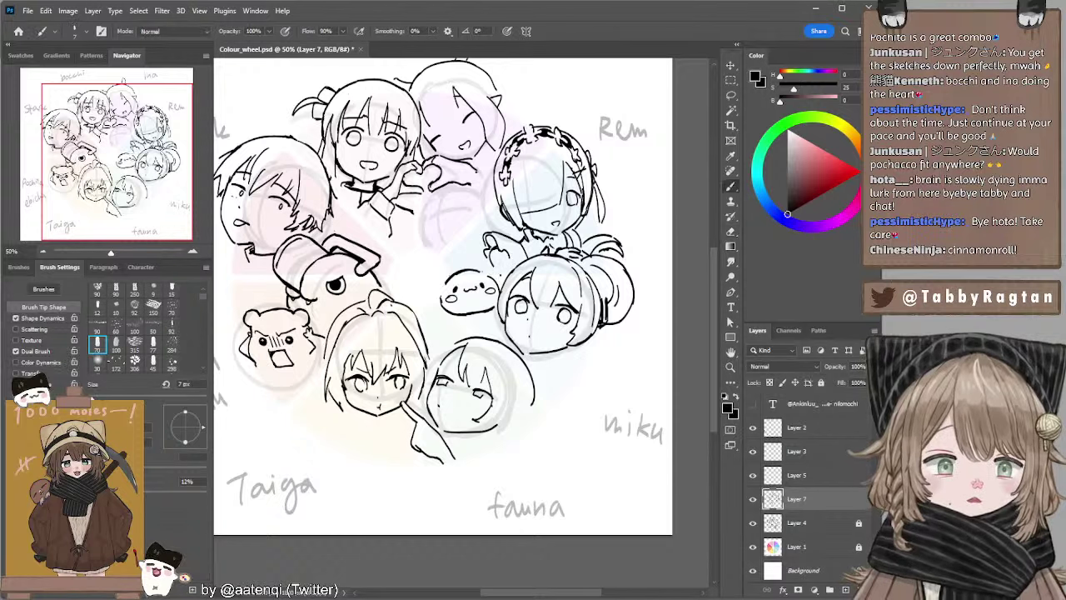
pyautogui.press('e')
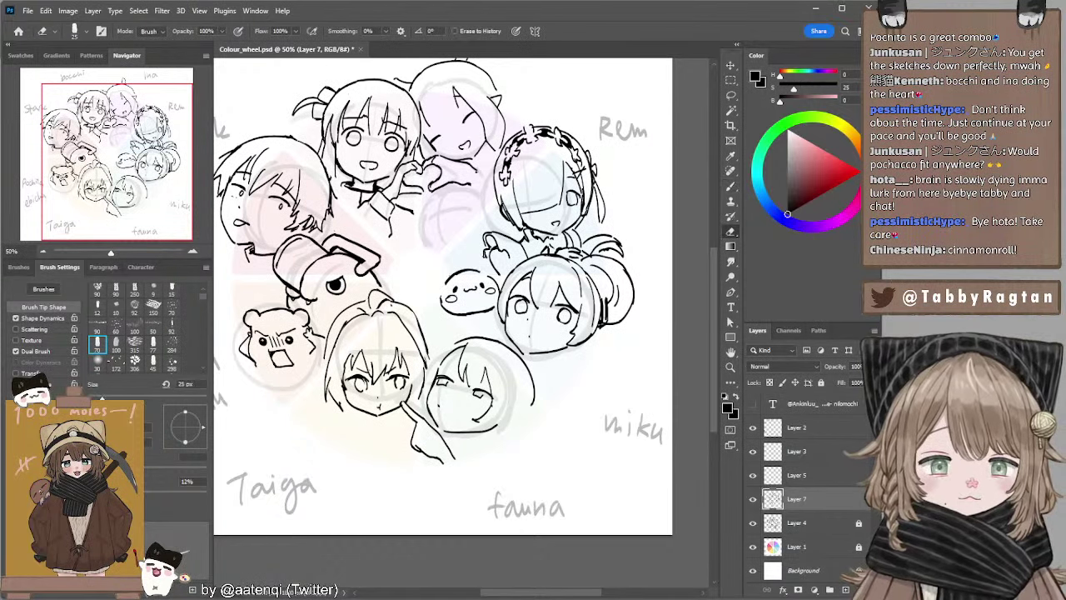
pyautogui.press('b')
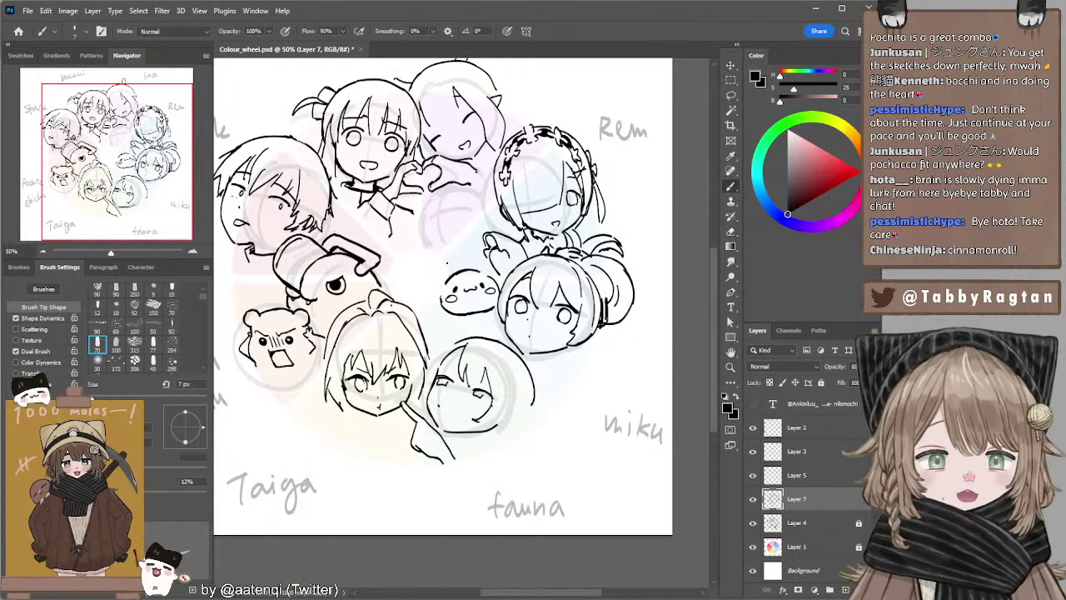
# Draw a small crown-like hat on Cinnamoroll's head and add puffy rounded shapes and small paws around it, undoing an unwanted stroke.
pyautogui.moveTo(448, 268); pyautogui.dragTo(468, 258)
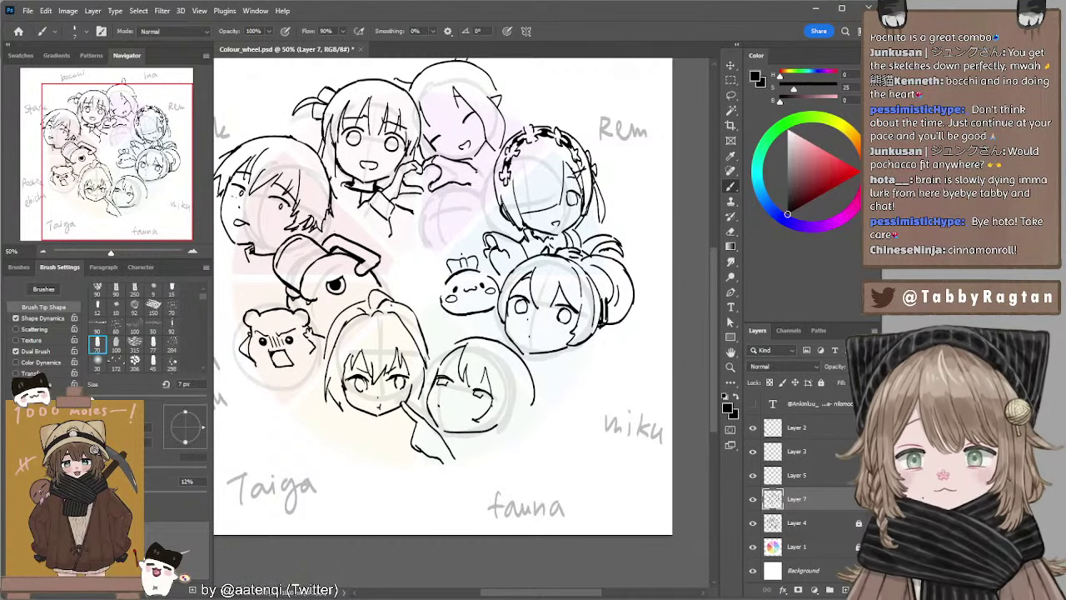
pyautogui.moveTo(453, 253)
pyautogui.mouseDown()
pyautogui.moveTo(430, 281)
pyautogui.moveTo(443, 277)
pyautogui.mouseUp()
pyautogui.hotkey('ctrl', 'z')
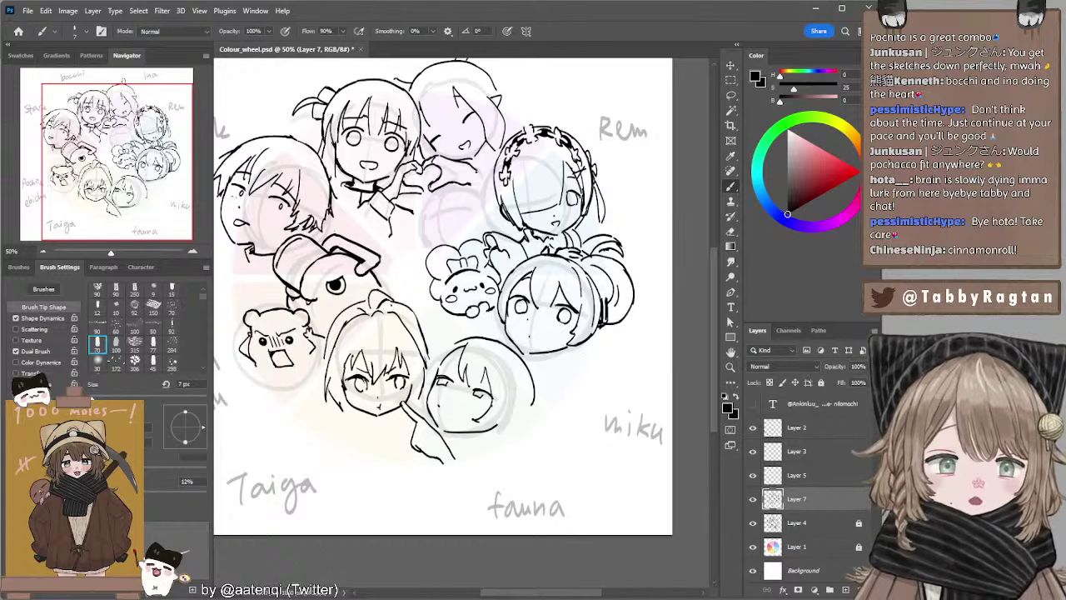
# Draw a leafy branch-like horn sticking out of Fauna's head on Miku's side, undoing and redrawing unwanted strokes.
pyautogui.moveTo(536, 194)
pyautogui.mouseDown()
pyautogui.moveTo(576, 216)
pyautogui.moveTo(531, 178)
pyautogui.mouseUp()
pyautogui.moveTo(515, 236); pyautogui.dragTo(510, 239)
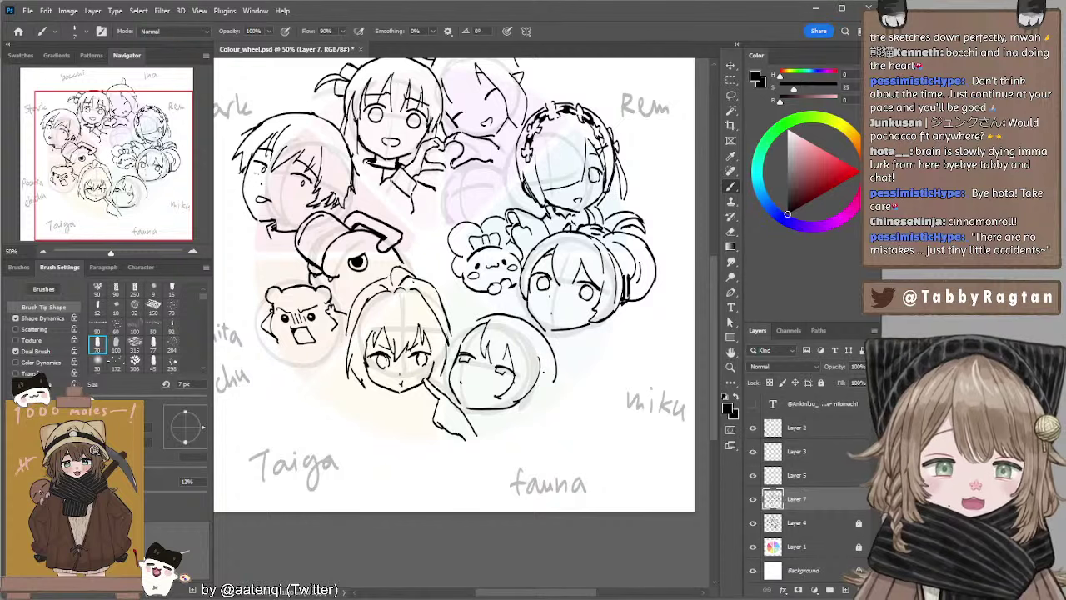
pyautogui.moveTo(543, 354); pyautogui.dragTo(515, 402)
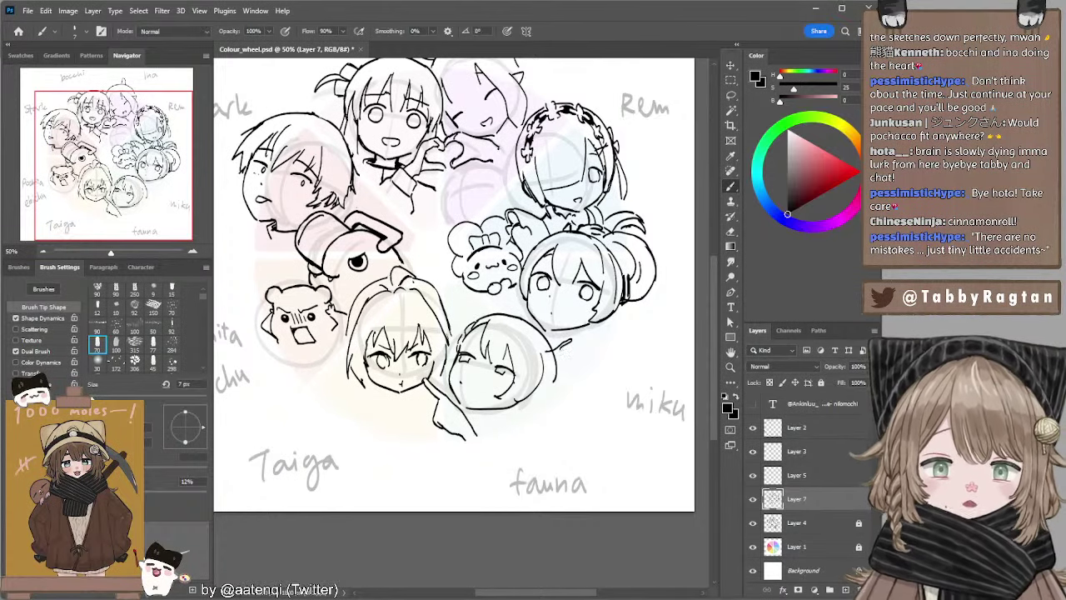
pyautogui.moveTo(560, 350)
pyautogui.mouseDown()
pyautogui.moveTo(595, 341)
pyautogui.moveTo(552, 367)
pyautogui.moveTo(547, 355)
pyautogui.mouseUp()
pyautogui.hotkey('ctrl', 'z')
pyautogui.hotkey('ctrl', 'z')
pyautogui.hotkey('ctrl', 'z')
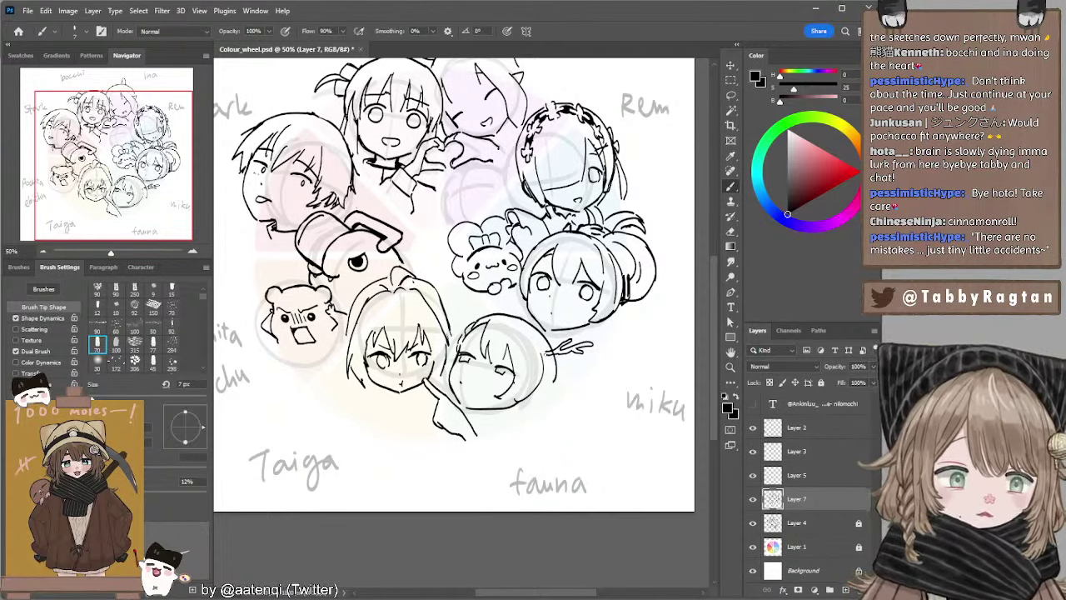
pyautogui.press('e')
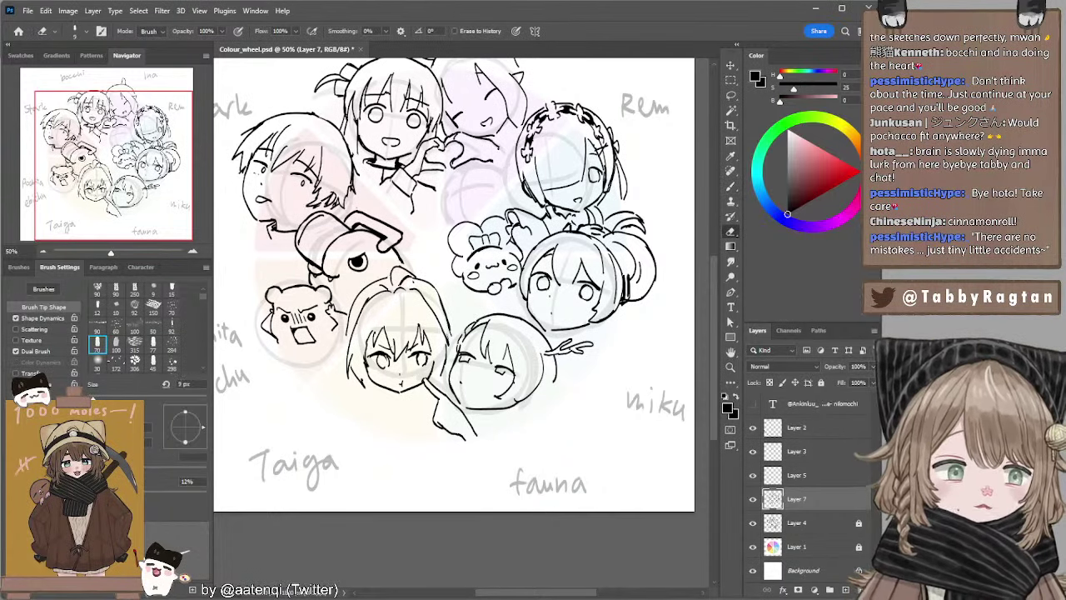
pyautogui.press('b')
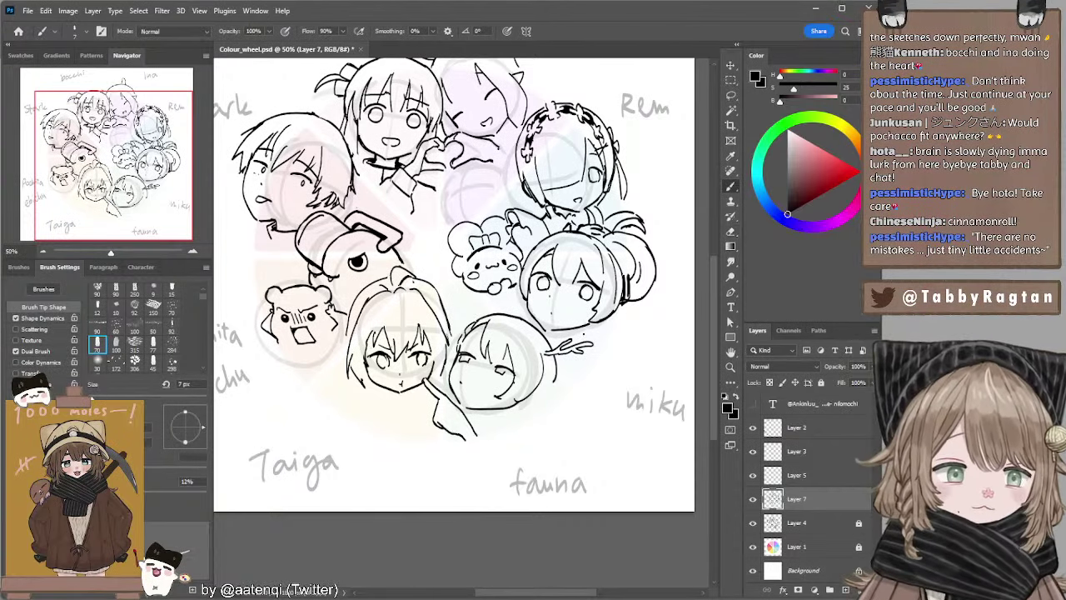
pyautogui.moveTo(584, 335); pyautogui.dragTo(574, 344)
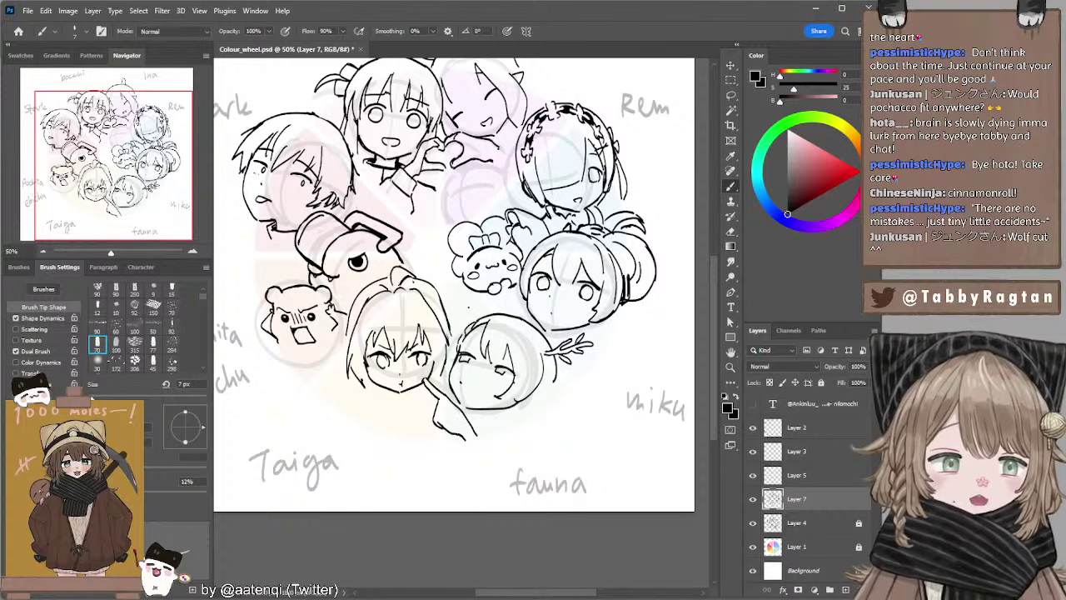
# Draw a second branching horn on top of Fauna's head, just below Cinnamoroll, undoing an unwanted stroke.
pyautogui.moveTo(482, 307); pyautogui.dragTo(488, 316)
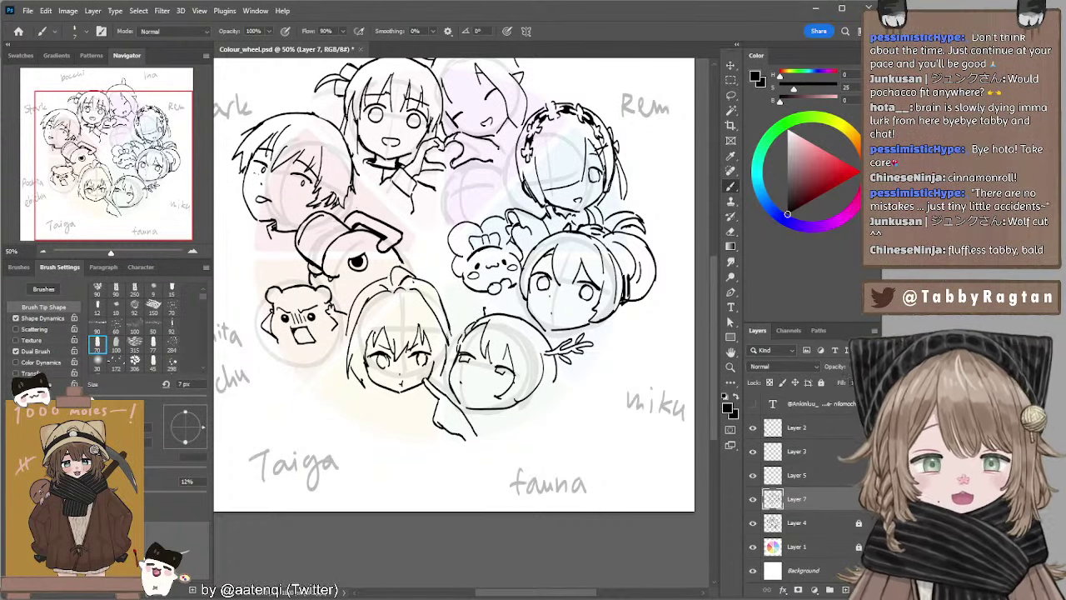
pyautogui.moveTo(482, 301); pyautogui.dragTo(485, 307)
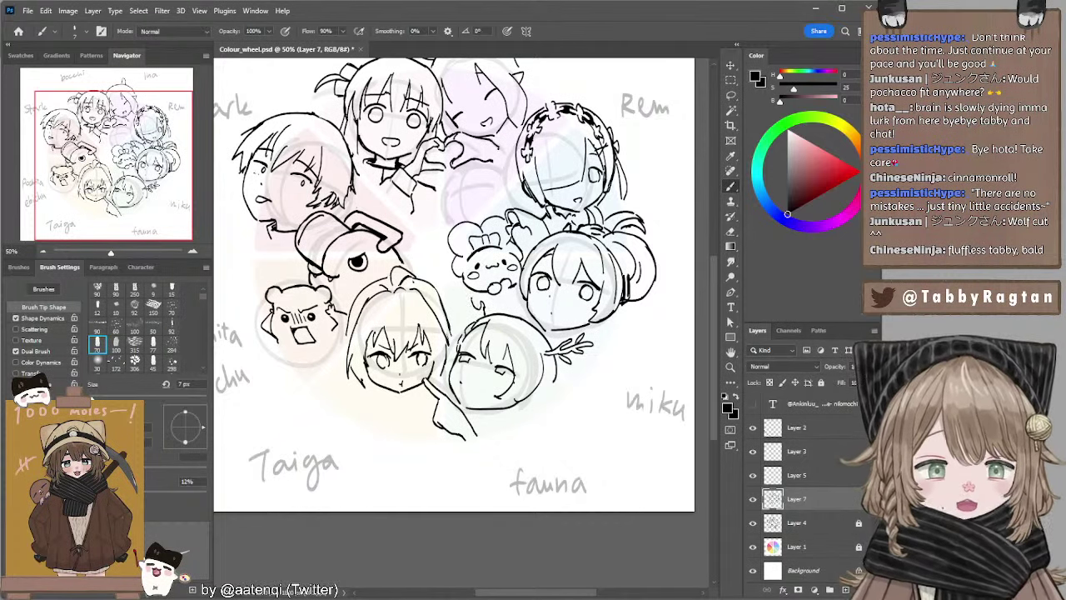
pyautogui.moveTo(466, 293); pyautogui.dragTo(471, 305)
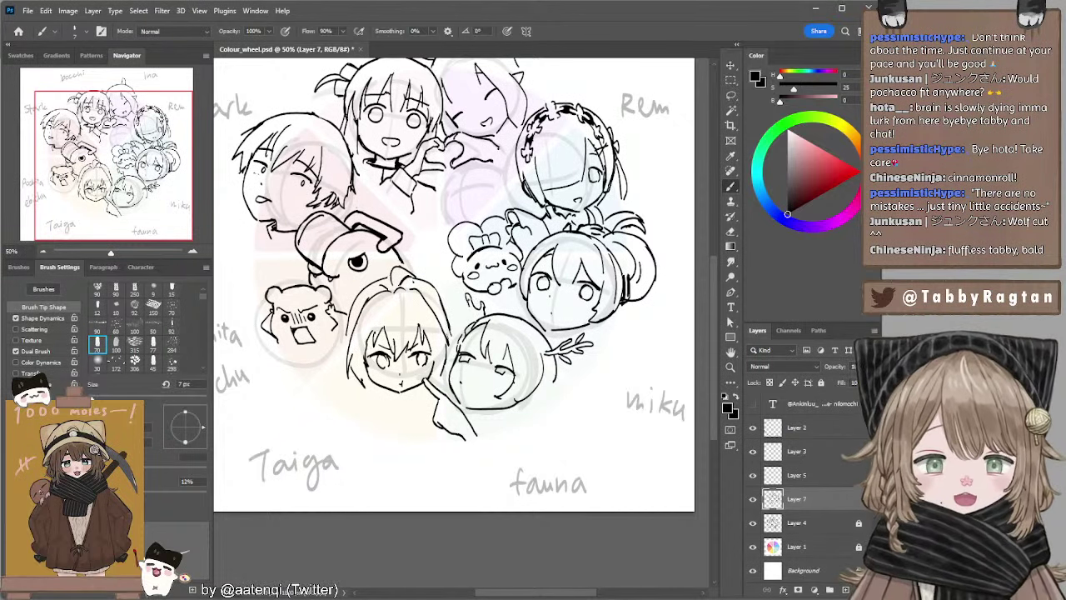
pyautogui.press('e')
pyautogui.press('b')
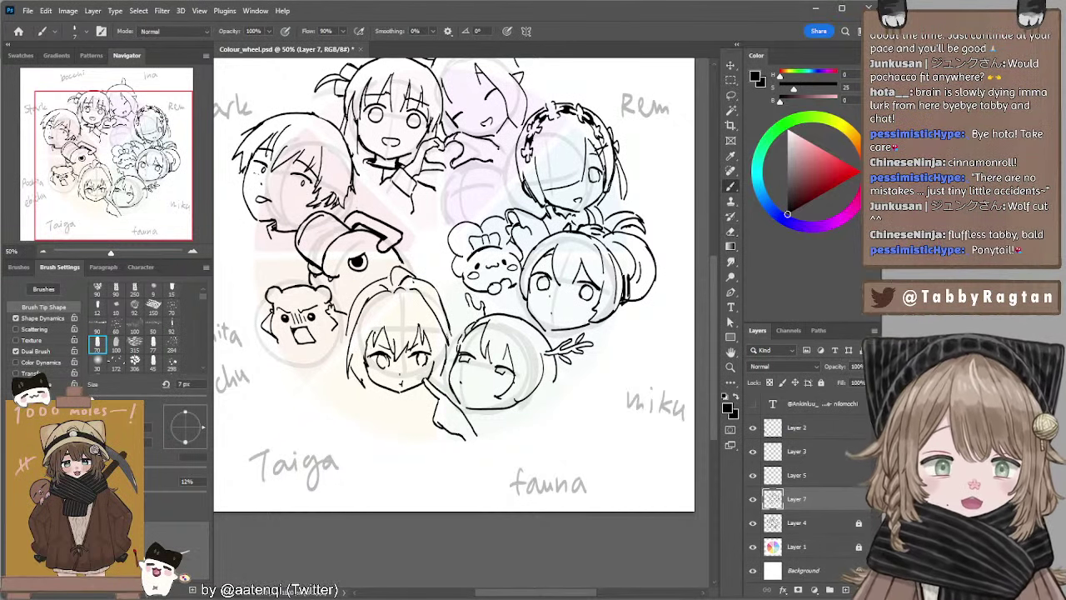
pyautogui.moveTo(467, 294); pyautogui.dragTo(473, 310)
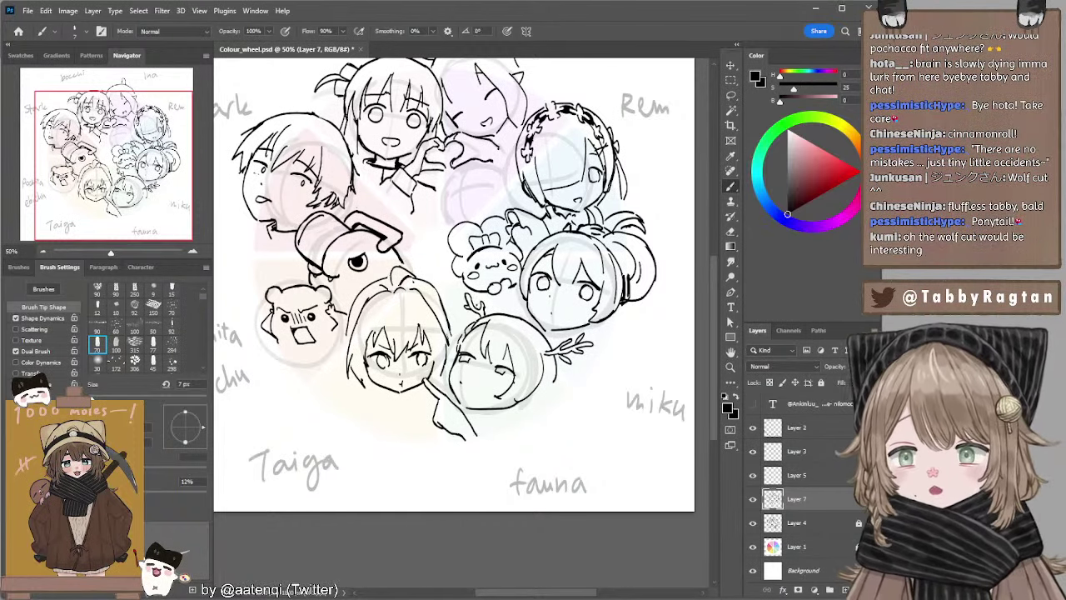
pyautogui.moveTo(487, 297)
pyautogui.mouseDown()
pyautogui.moveTo(493, 310)
pyautogui.moveTo(466, 300)
pyautogui.mouseUp()
pyautogui.hotkey('ctrl', 'z')
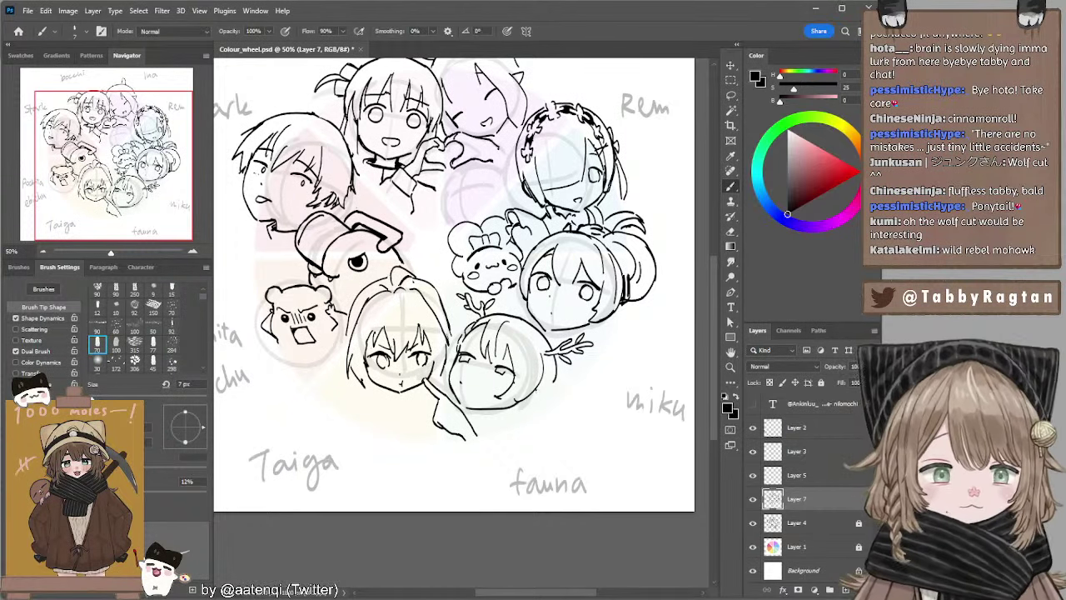
# Draw a cluster of small flower shapes and curls in Fauna's hair beside her jaw, undoing unwanted strokes.
pyautogui.moveTo(528, 401); pyautogui.dragTo(547, 402)
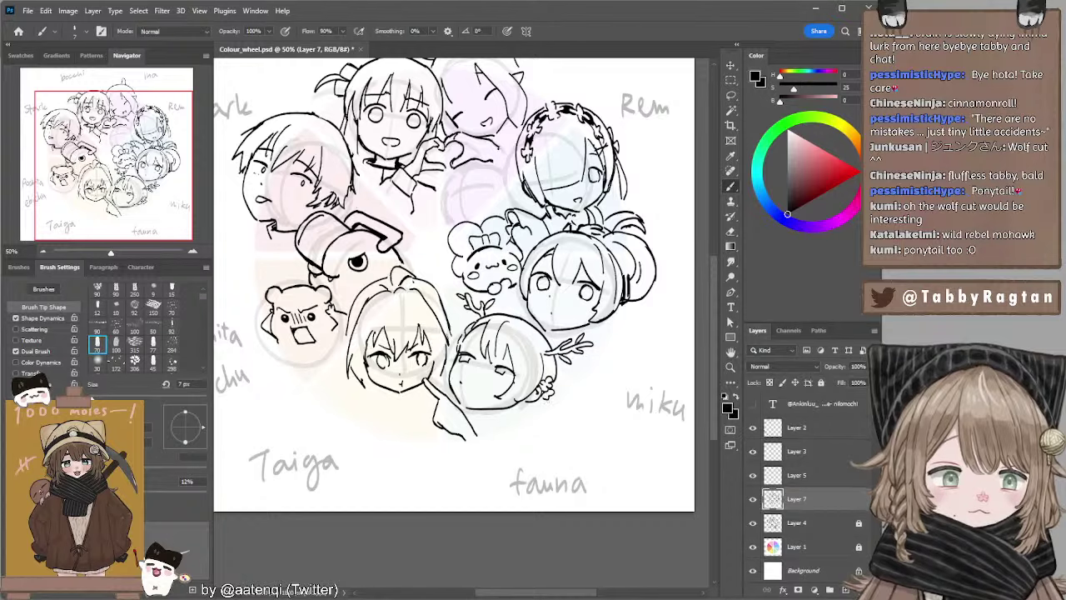
pyautogui.moveTo(542, 401)
pyautogui.mouseDown()
pyautogui.moveTo(562, 401)
pyautogui.moveTo(546, 413)
pyautogui.mouseUp()
pyautogui.hotkey('ctrl', 'z')
pyautogui.hotkey('ctrl', 'z')
pyautogui.hotkey('ctrl', 'z')
pyautogui.hotkey('ctrl', 'z')
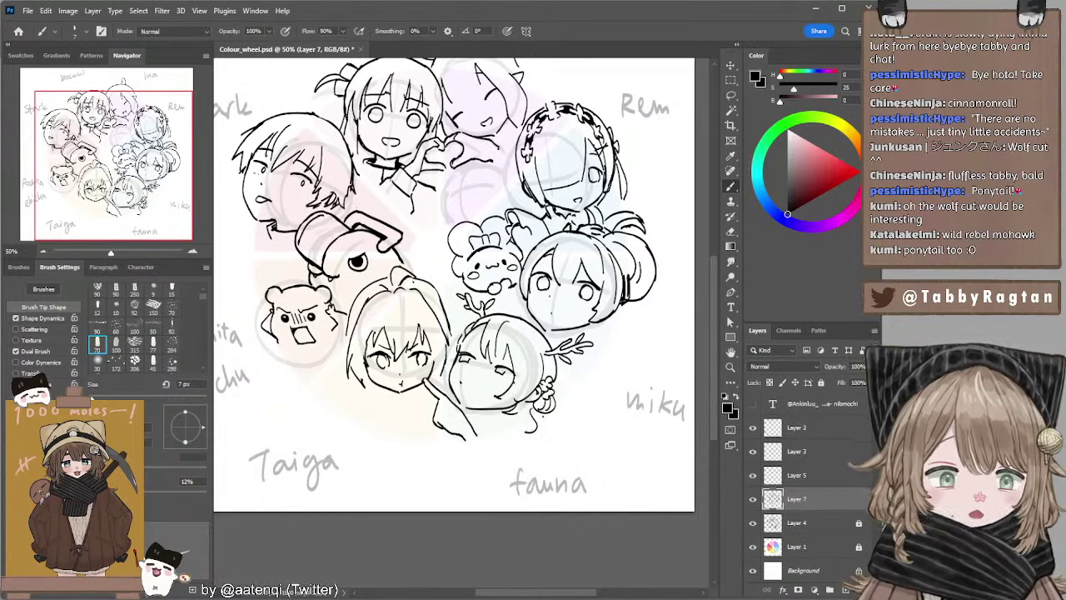
# Draw the wavy hair end below Fauna's flower cluster and sketch her neck and collar lines under the chin.
pyautogui.moveTo(544, 415); pyautogui.dragTo(535, 433)
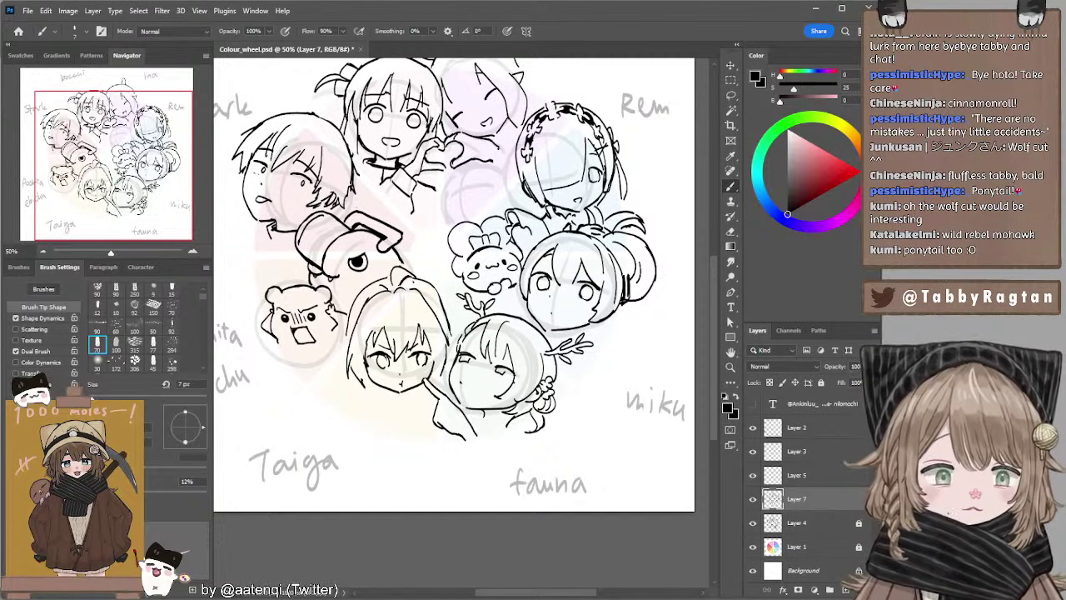
pyautogui.moveTo(477, 412); pyautogui.dragTo(485, 409)
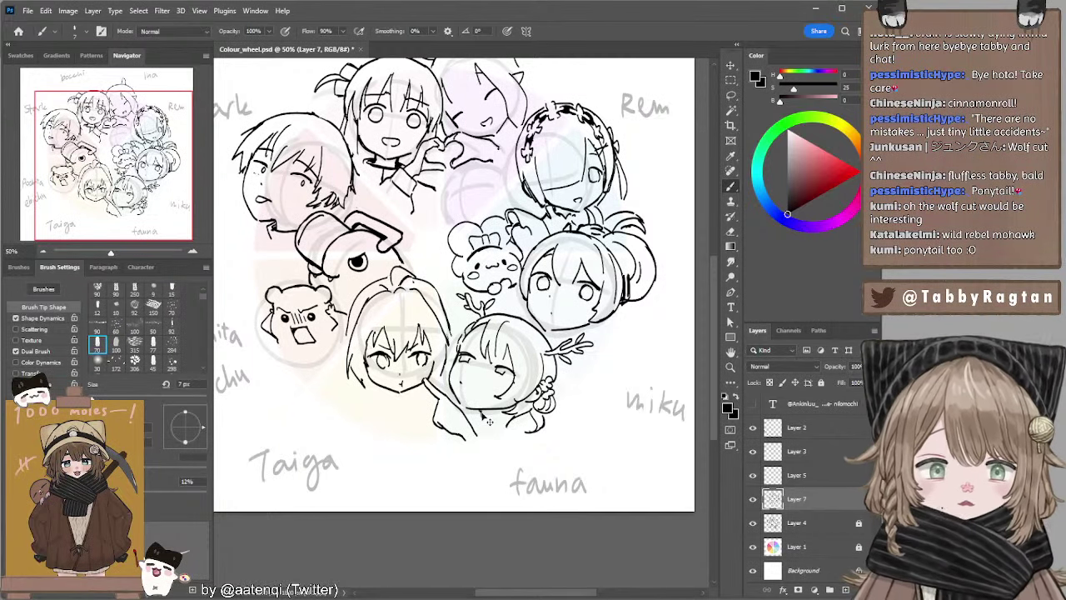
pyautogui.press('e')
pyautogui.press('b')
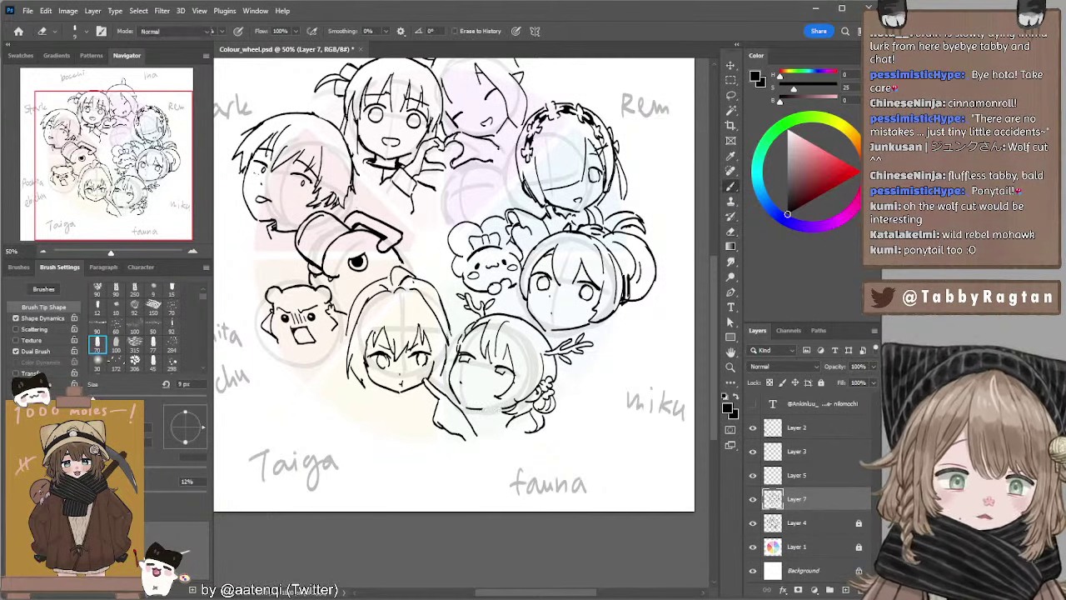
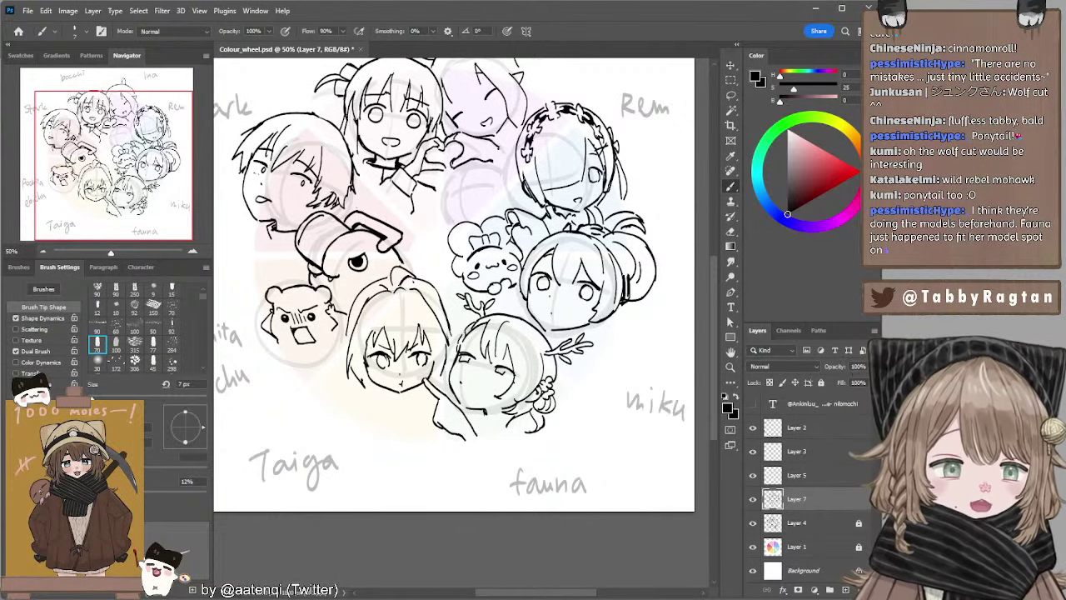
# Sketch a hair strand along the side of Fauna's face next to Taiga, undoing unwanted strokes.
pyautogui.moveTo(458, 345)
pyautogui.mouseDown()
pyautogui.moveTo(446, 379)
pyautogui.moveTo(459, 367)
pyautogui.moveTo(467, 390)
pyautogui.mouseUp()
pyautogui.hotkey('ctrl', 'z')
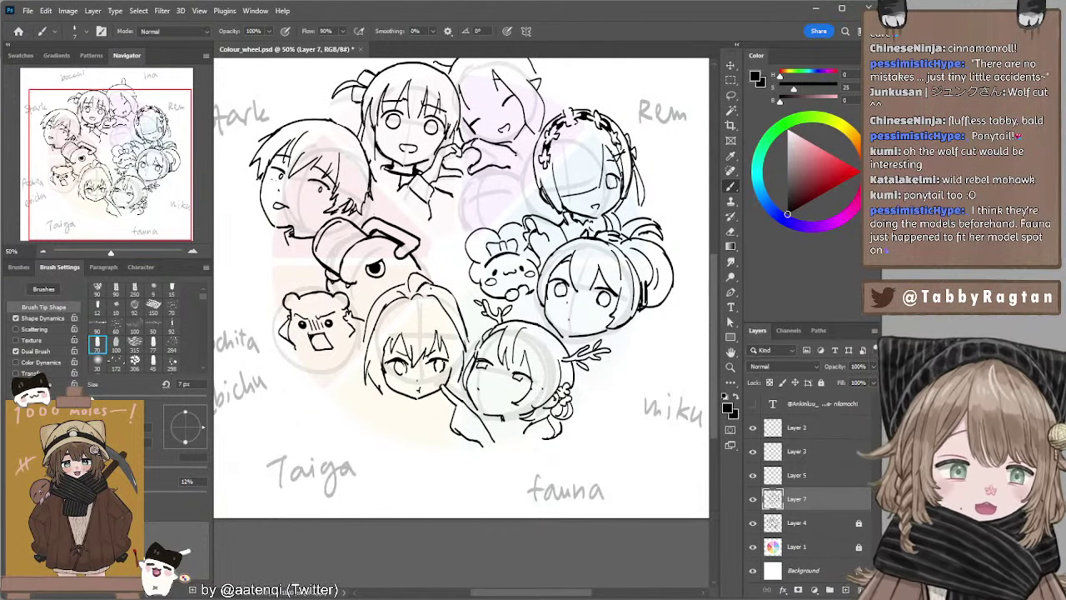
pyautogui.hotkey('ctrl', 'z')
pyautogui.moveTo(544, 335); pyautogui.dragTo(545, 390)
# Draw a long outer lock of Taiga's hair flaring down past her face below Ebichu, redrawing it until it flows smoothly.
pyautogui.moveTo(364, 352); pyautogui.dragTo(350, 396)
pyautogui.hotkey('ctrl', 'z')
pyautogui.moveTo(364, 344); pyautogui.dragTo(348, 403)
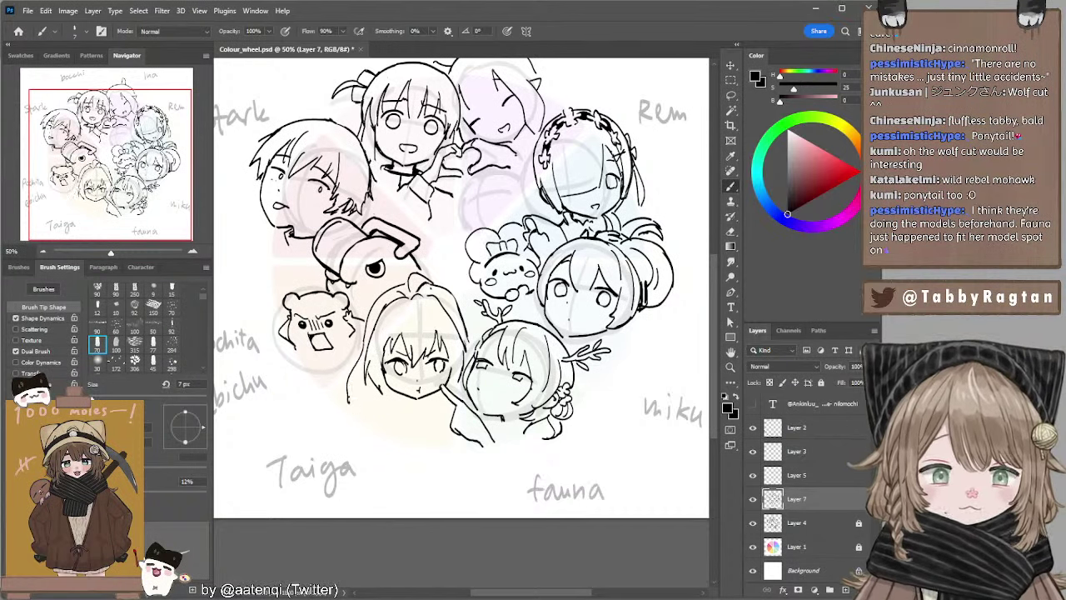
pyautogui.hotkey('ctrl', 'z')
pyautogui.moveTo(364, 344); pyautogui.dragTo(344, 403)
pyautogui.moveTo(357, 362); pyautogui.dragTo(344, 403)
pyautogui.hotkey('ctrl', 'z')
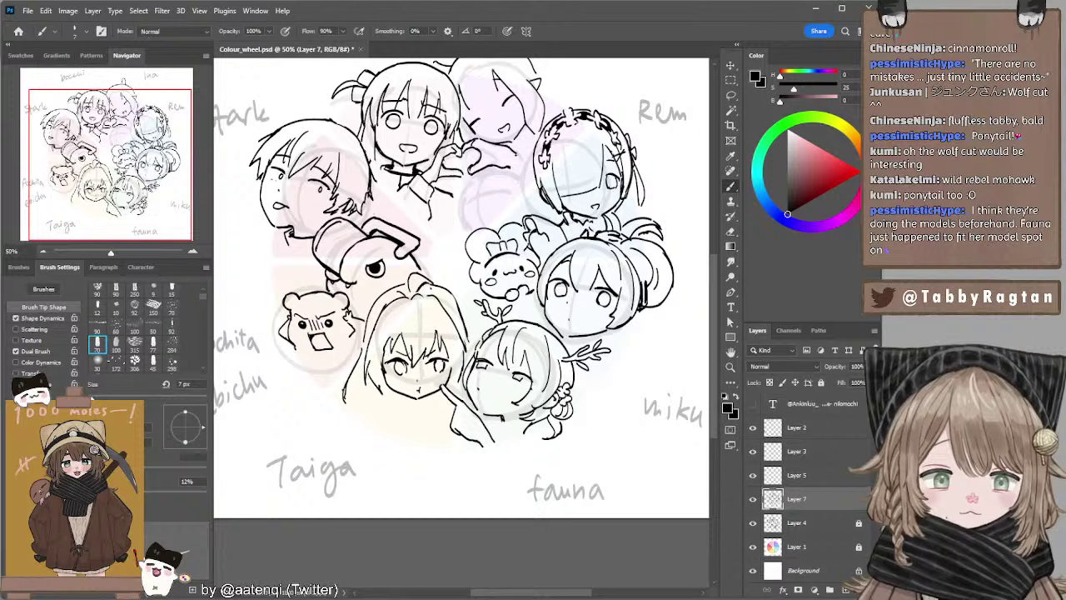
pyautogui.moveTo(358, 363); pyautogui.dragTo(340, 408)
pyautogui.hotkey('ctrl', 'z')
pyautogui.moveTo(358, 363); pyautogui.dragTo(341, 409)
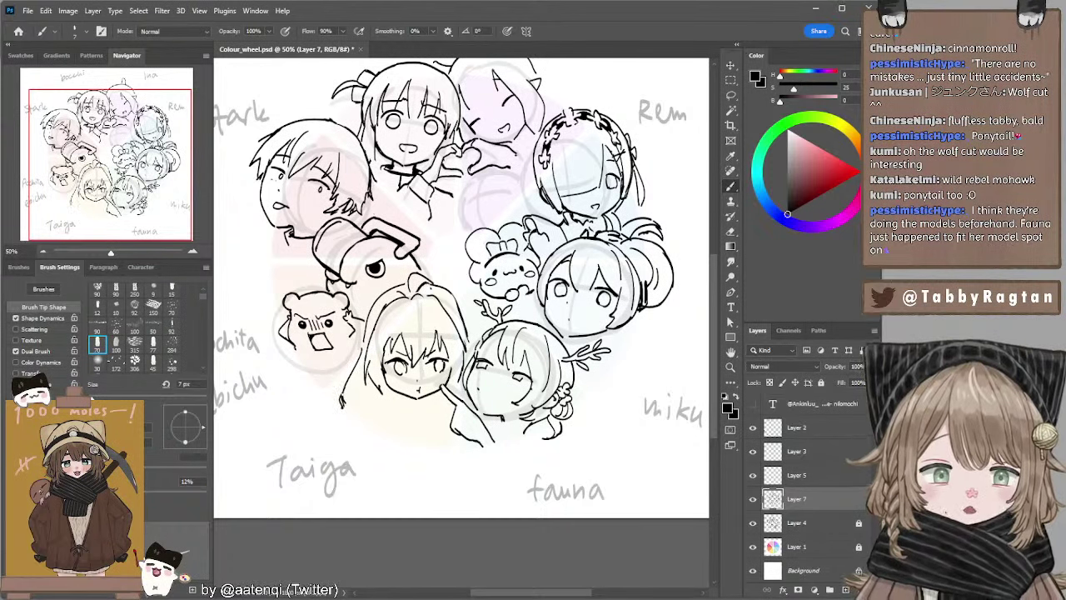
# Try adding short strokes along both sides of Taiga's long hair.
pyautogui.moveTo(364, 337)
pyautogui.mouseDown()
pyautogui.moveTo(355, 367)
pyautogui.moveTo(362, 351)
pyautogui.mouseUp()
pyautogui.hotkey('ctrl', 'z')
pyautogui.hotkey('ctrl', 'z')
pyautogui.hotkey('ctrl', 'z')
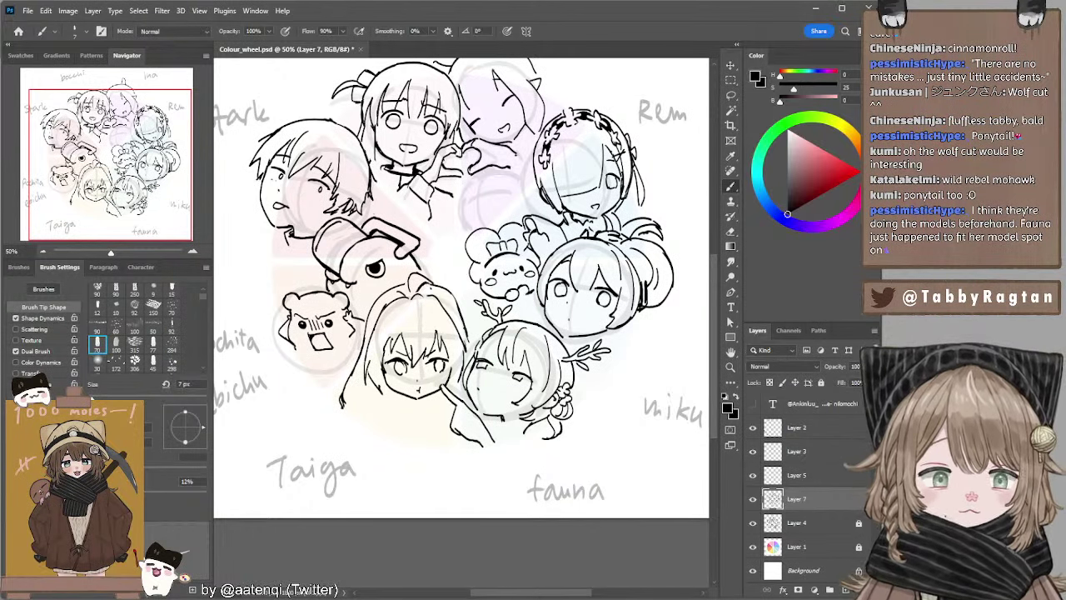
pyautogui.moveTo(468, 337); pyautogui.dragTo(471, 349)
pyautogui.hotkey('ctrl', 'z')
pyautogui.moveTo(577, 261)
pyautogui.mouseDown()
pyautogui.moveTo(534, 296)
pyautogui.moveTo(550, 276)
pyautogui.mouseUp()
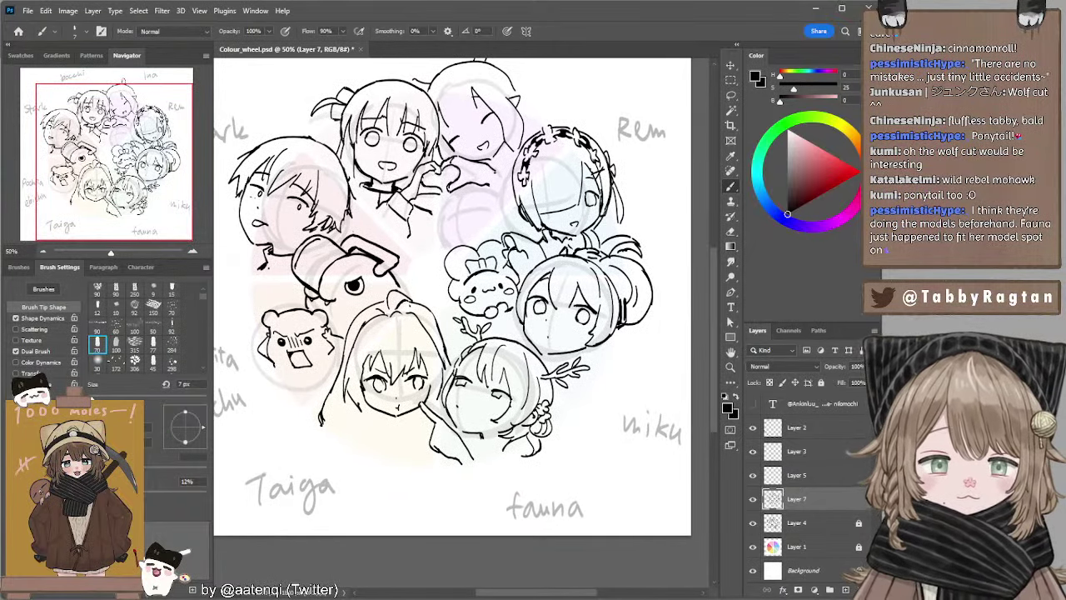
pyautogui.moveTo(531, 362); pyautogui.dragTo(537, 327)
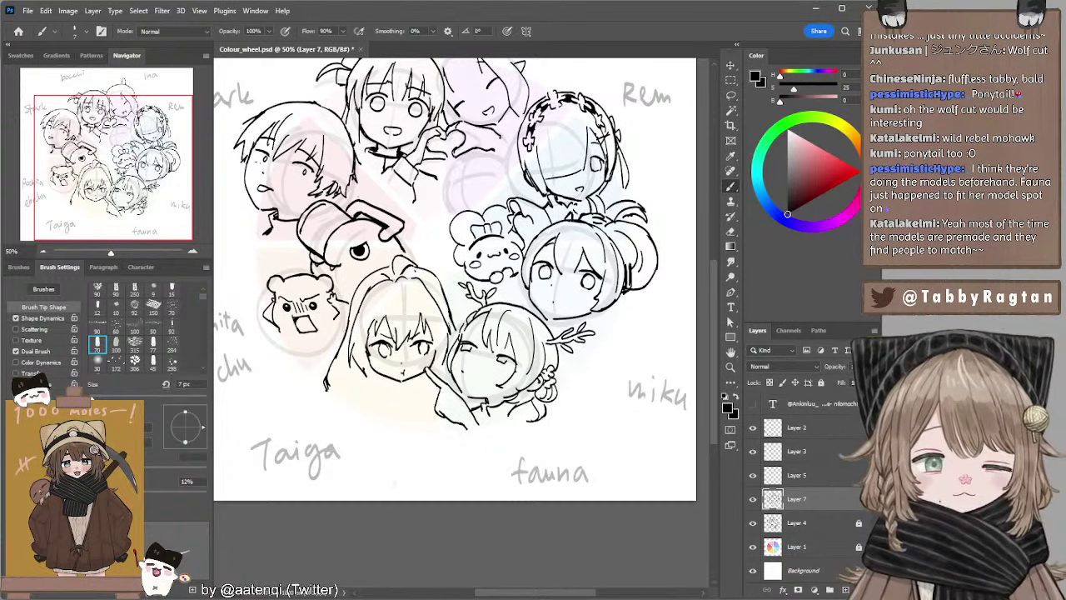
pyautogui.moveTo(404, 234); pyautogui.dragTo(402, 246)
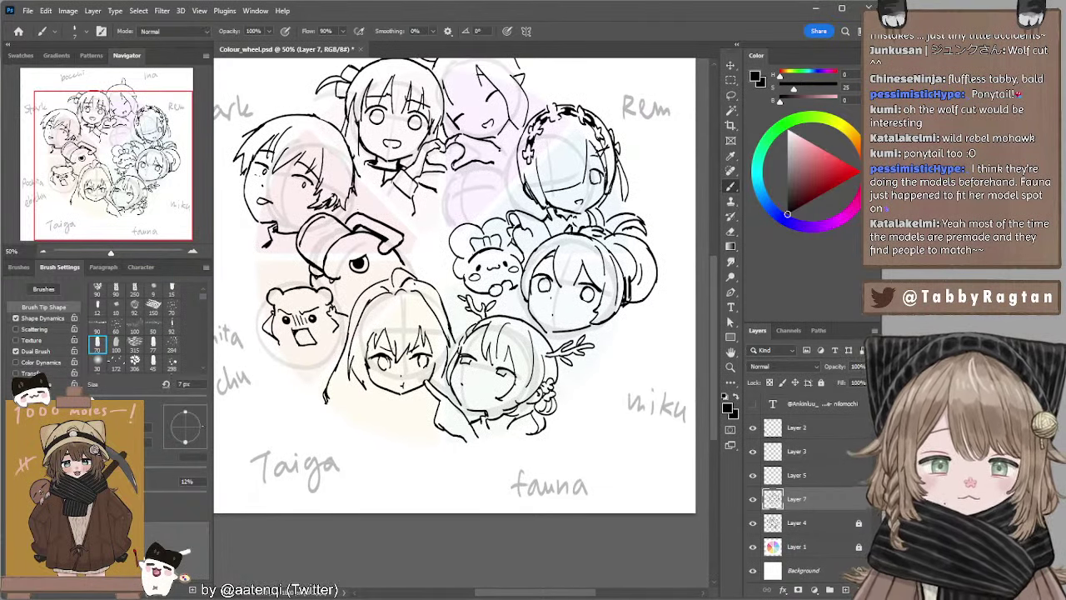
pyautogui.press('e')
pyautogui.press('b')
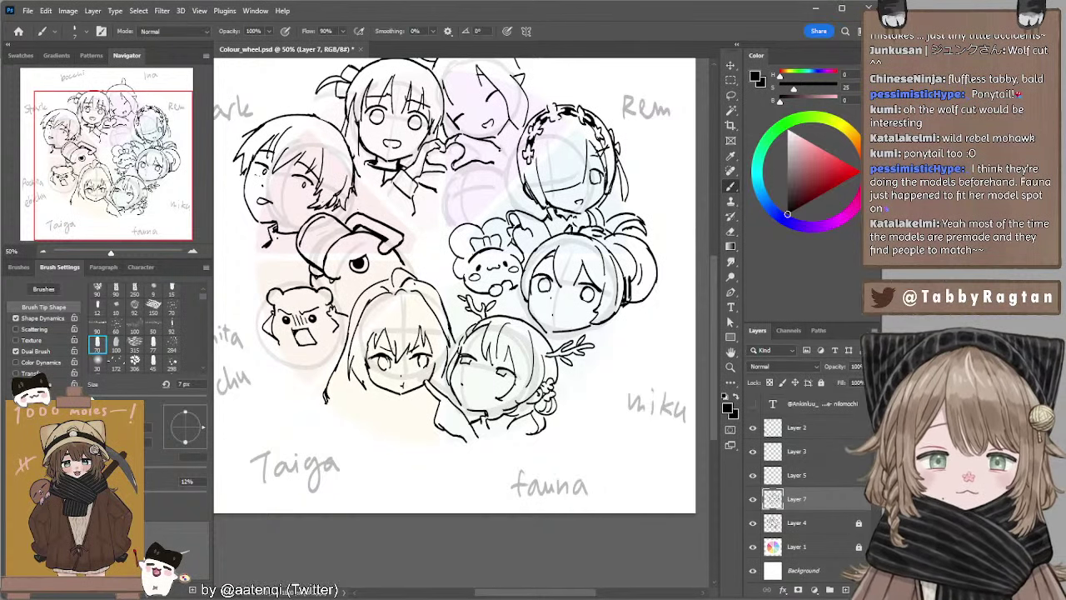
# Draw Taiga's neck and a pointed two-flap collar below her chin, undoing unwanted strokes.
pyautogui.moveTo(277, 232); pyautogui.dragTo(280, 249)
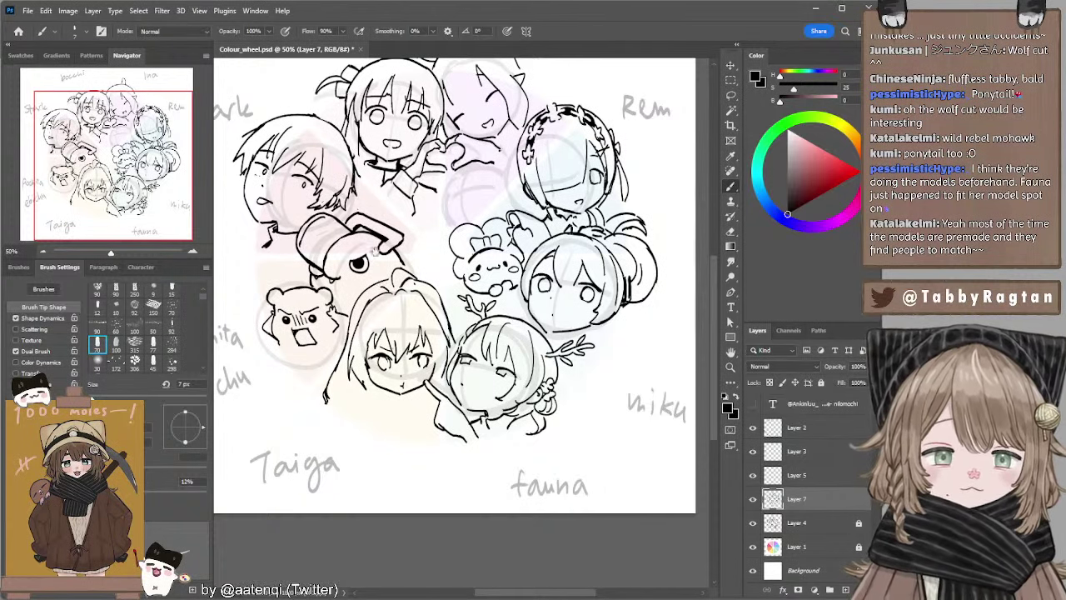
pyautogui.scroll(-2, 376, 252)
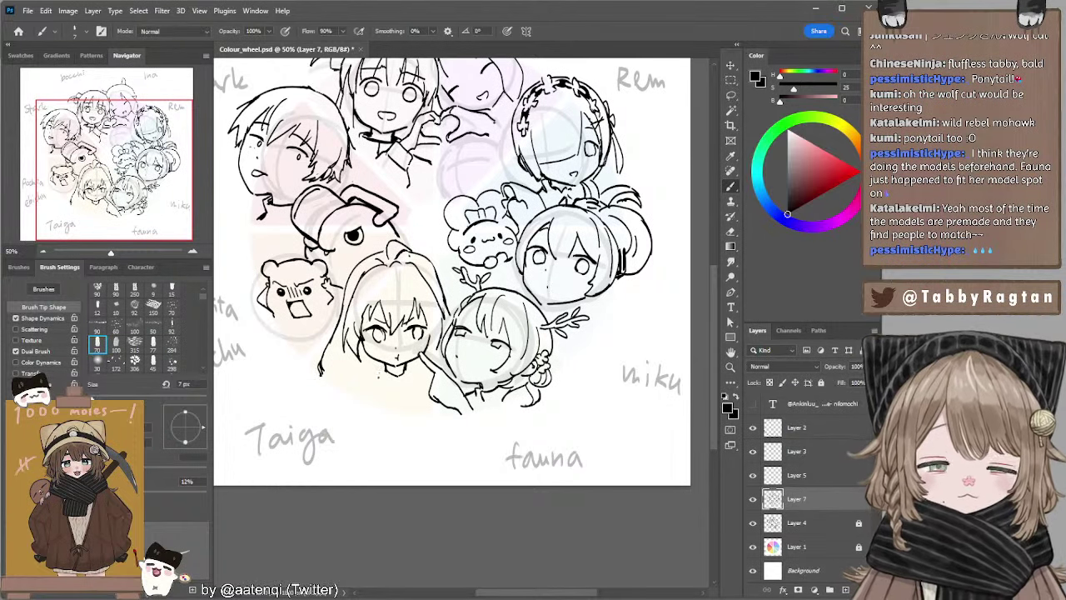
pyautogui.moveTo(383, 369)
pyautogui.mouseDown()
pyautogui.moveTo(378, 384)
pyautogui.moveTo(394, 390)
pyautogui.mouseUp()
pyautogui.hotkey('ctrl', 'z')
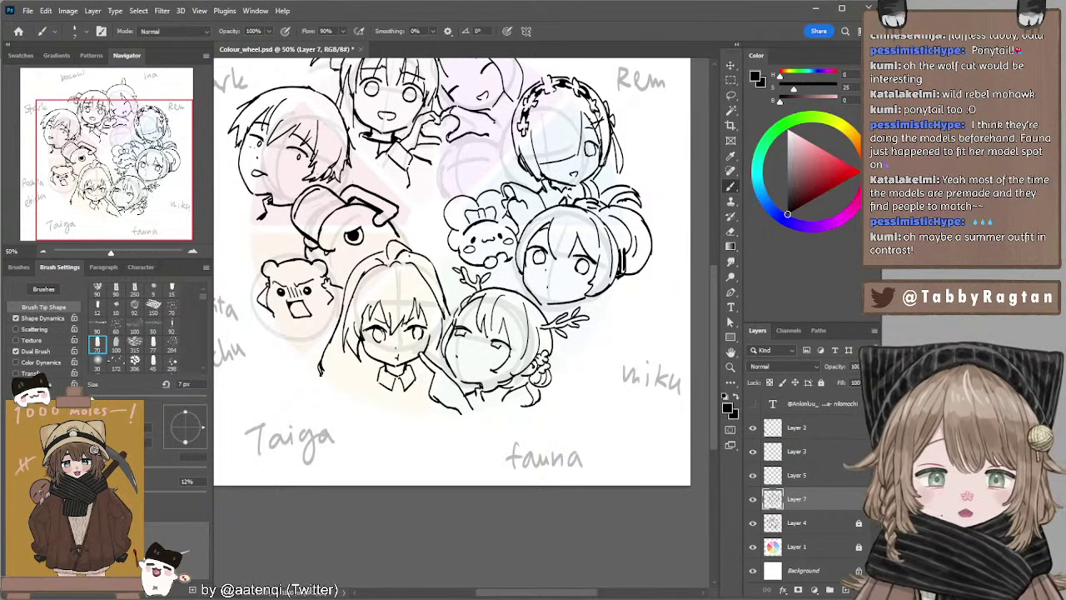
# Sketch an enlarged neck and two-flap collar study in the empty space beside the Taiga label, redrawing unwanted strokes.
pyautogui.scroll(-1, 420, 369)
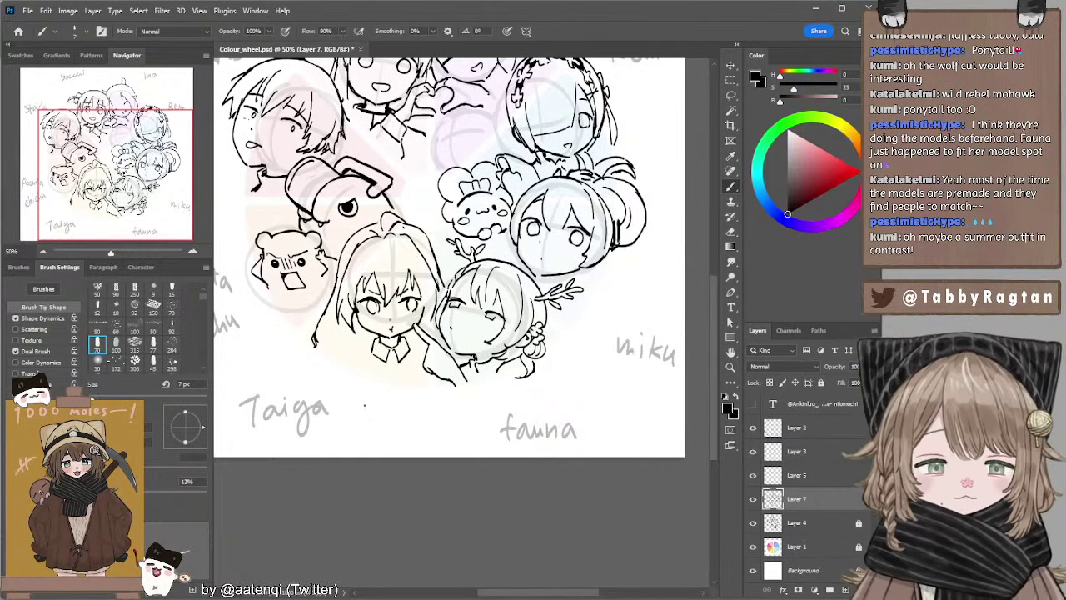
pyautogui.moveTo(368, 406); pyautogui.dragTo(395, 408)
pyautogui.moveTo(377, 414); pyautogui.dragTo(395, 407)
pyautogui.hotkey('ctrl', 'z')
pyautogui.hotkey('ctrl', 'z')
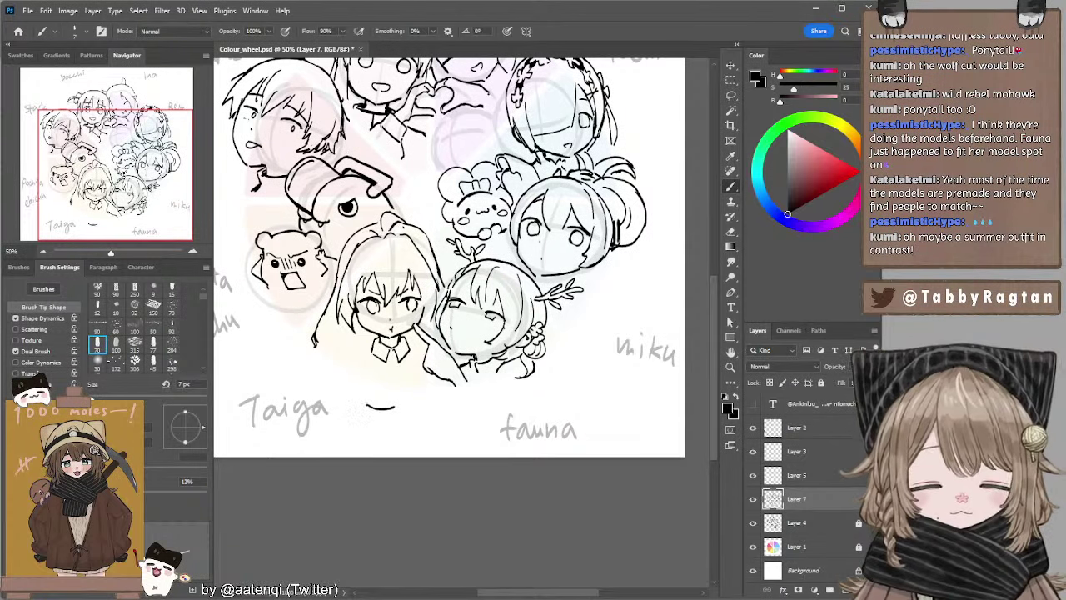
pyautogui.moveTo(361, 408)
pyautogui.mouseDown()
pyautogui.moveTo(357, 420)
pyautogui.moveTo(381, 437)
pyautogui.moveTo(411, 431)
pyautogui.moveTo(403, 400)
pyautogui.moveTo(391, 408)
pyautogui.moveTo(404, 413)
pyautogui.moveTo(366, 406)
pyautogui.moveTo(401, 404)
pyautogui.moveTo(380, 435)
pyautogui.mouseUp()
pyautogui.hotkey('ctrl', 'z')
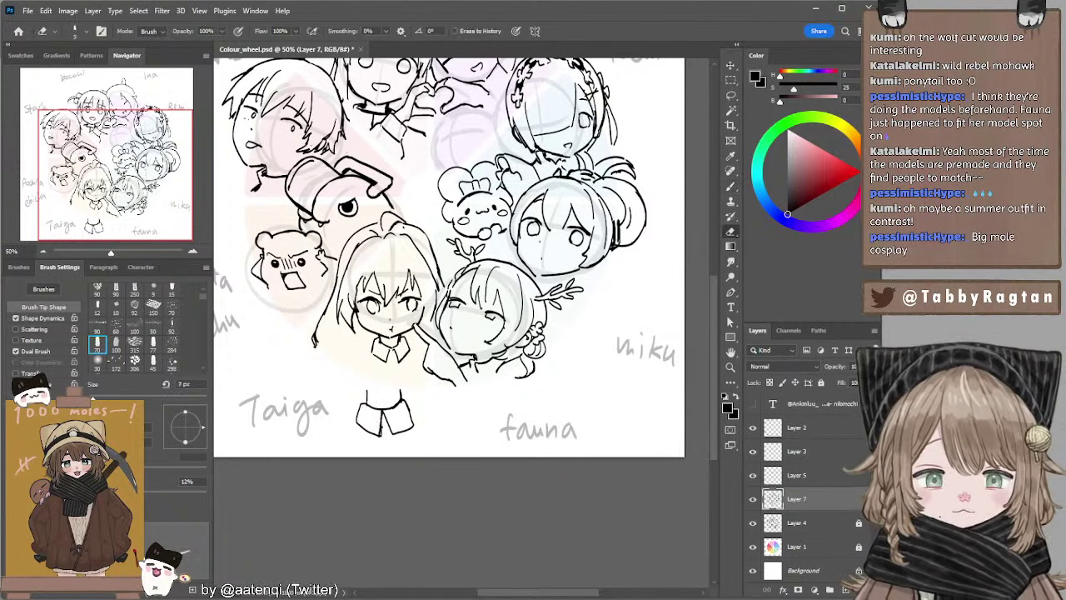
pyautogui.hotkey('ctrl', 'z')
pyautogui.moveTo(377, 400); pyautogui.dragTo(388, 401)
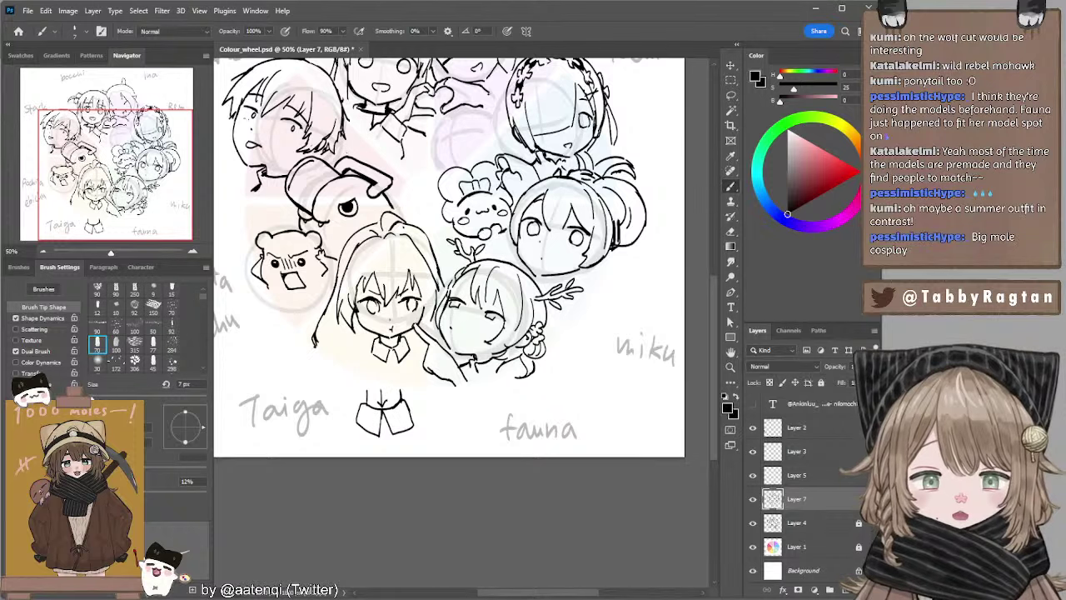
# Sketch a second, smaller pointed-collar study beside the fauna label, with a short line at its centre opening.
pyautogui.hscroll(2, 444, 404)
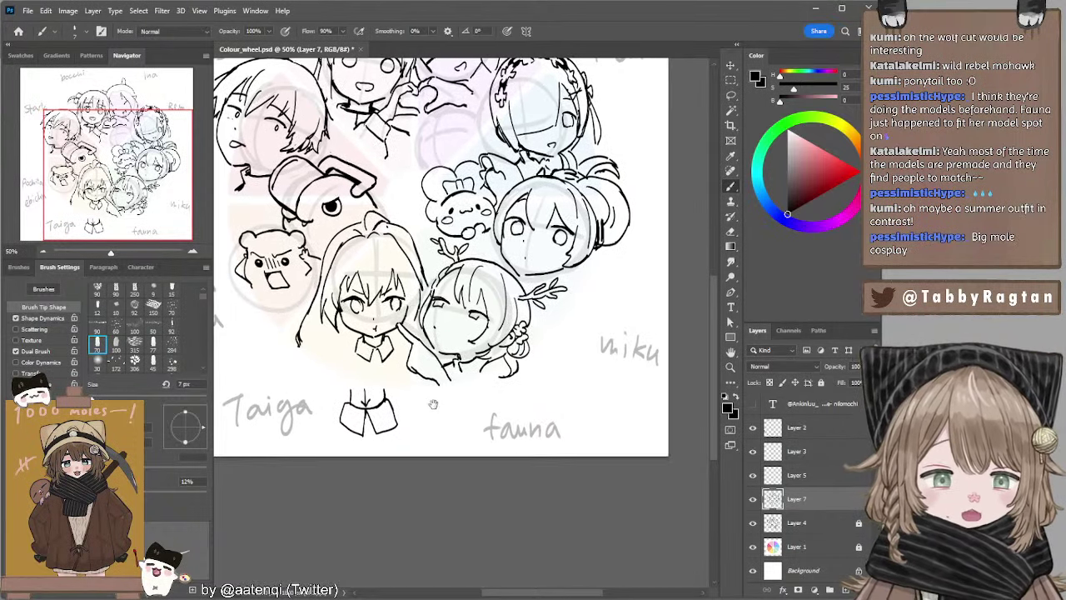
pyautogui.moveTo(443, 424)
pyautogui.mouseDown()
pyautogui.moveTo(429, 413)
pyautogui.moveTo(419, 421)
pyautogui.moveTo(433, 434)
pyautogui.mouseUp()
pyautogui.hotkey('ctrl', 'z')
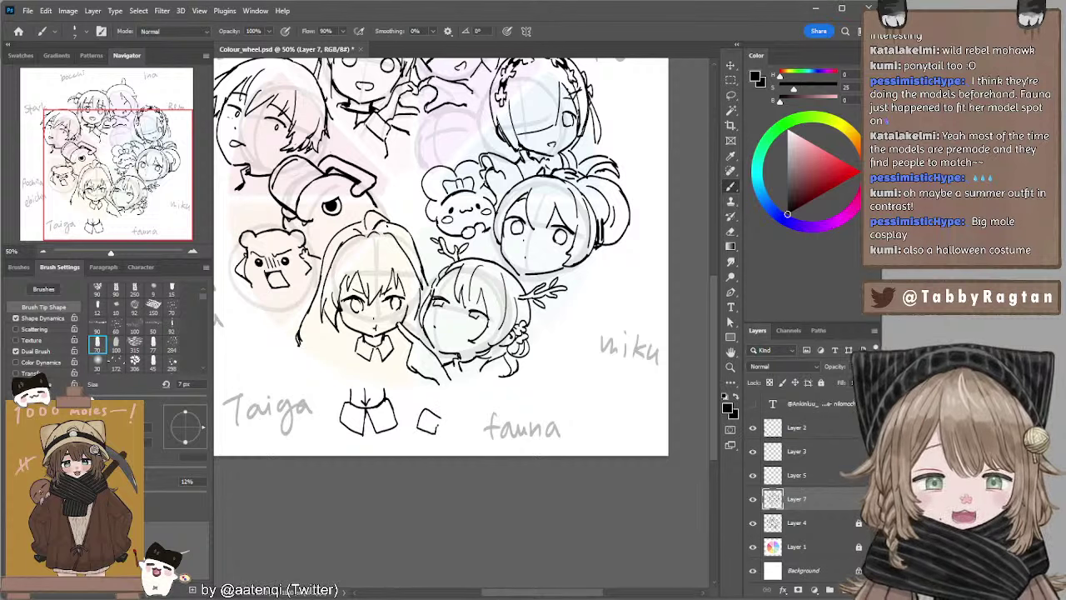
pyautogui.hotkey('ctrl', 'z')
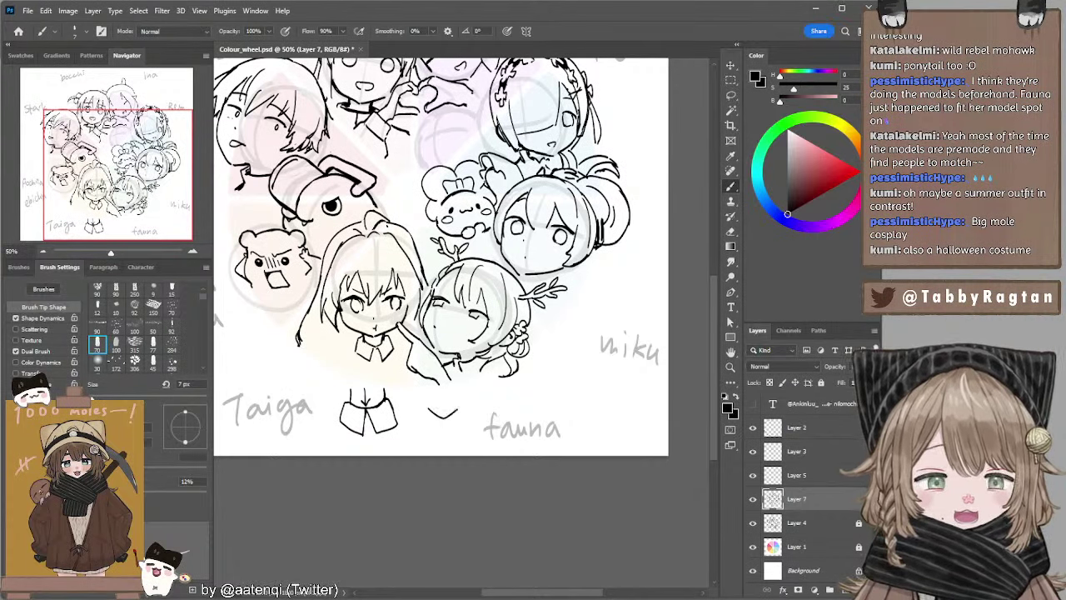
pyautogui.moveTo(458, 408)
pyautogui.mouseDown()
pyautogui.moveTo(471, 424)
pyautogui.moveTo(453, 434)
pyautogui.moveTo(446, 421)
pyautogui.moveTo(418, 425)
pyautogui.moveTo(442, 428)
pyautogui.mouseUp()
pyautogui.hotkey('ctrl', 'z')
pyautogui.hotkey('ctrl', 'z')
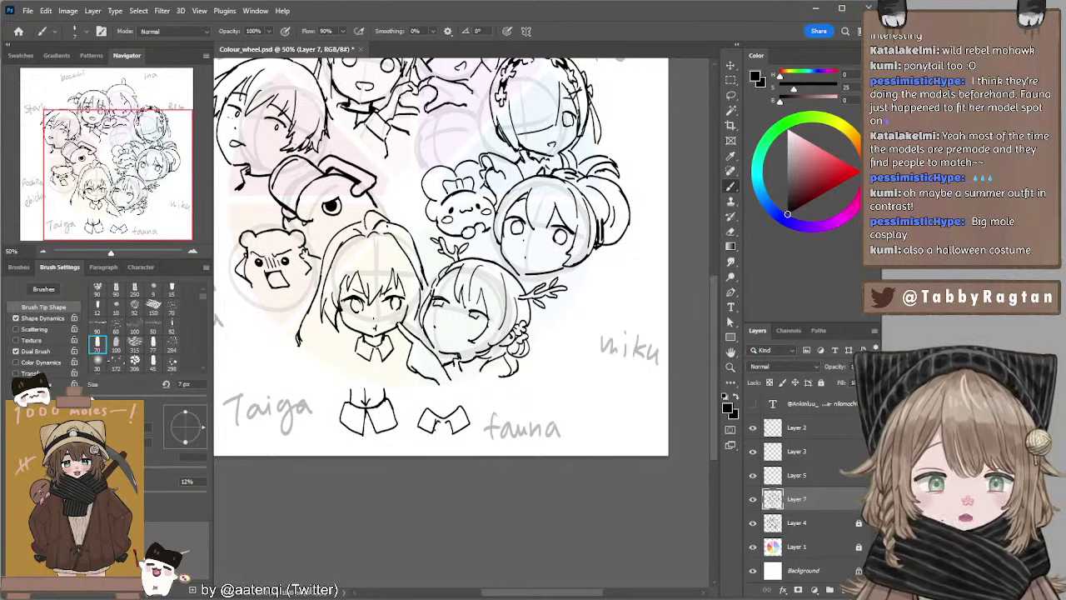
pyautogui.hotkey('ctrl', 'z')
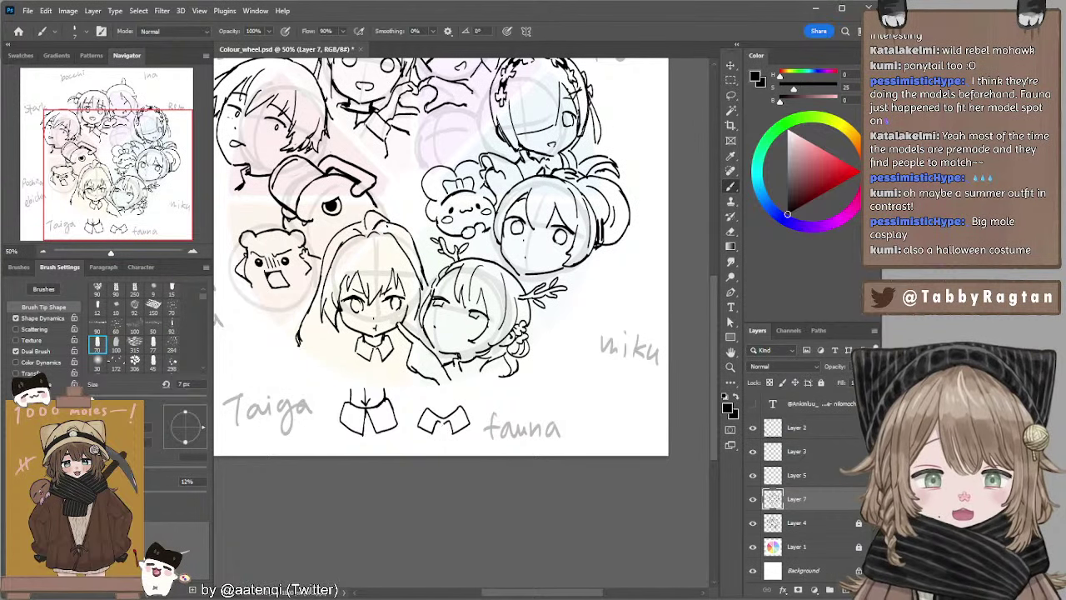
pyautogui.hotkey('ctrl', 'z')
pyautogui.moveTo(442, 420)
pyautogui.mouseDown()
pyautogui.moveTo(457, 432)
pyautogui.moveTo(443, 430)
pyautogui.mouseUp()
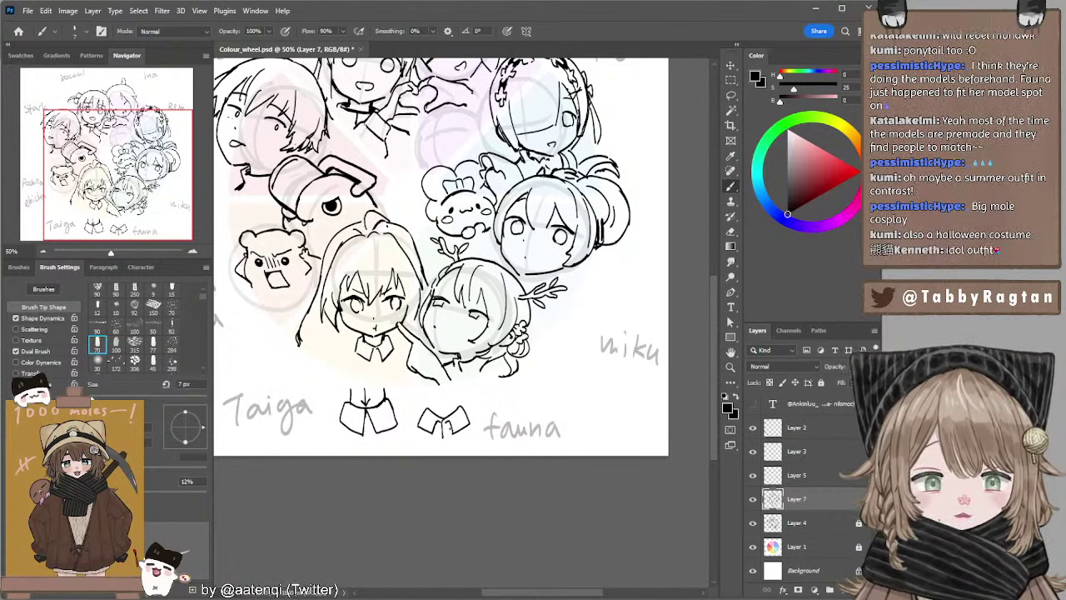
# Draw the first loop and diagonal band of a ribbon bow at Taiga's collar, redrawing unwanted strokes.
pyautogui.click(195, 252)
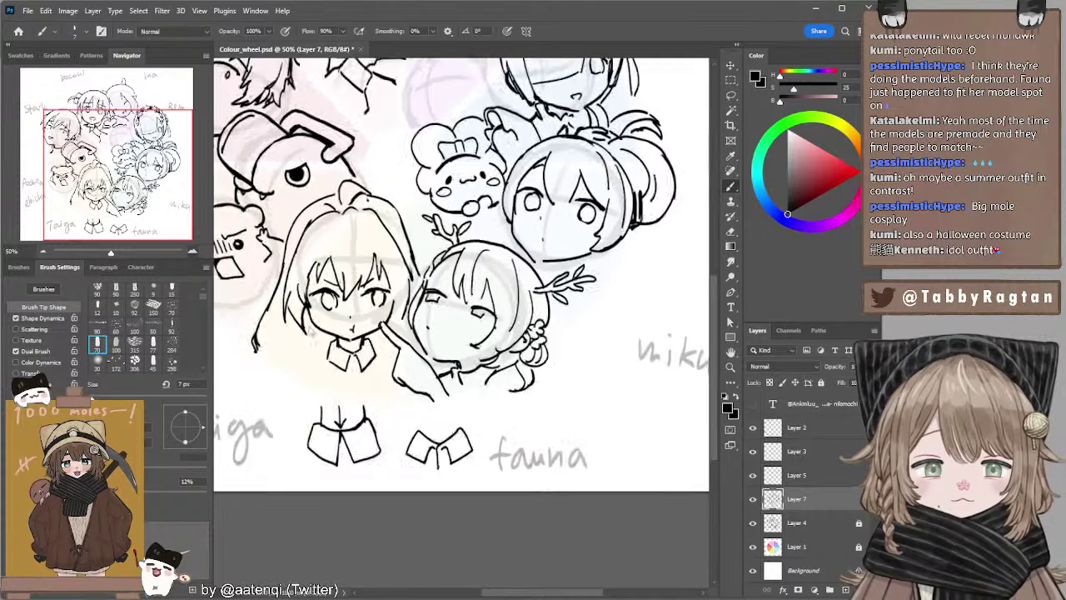
pyautogui.moveTo(444, 452); pyautogui.dragTo(445, 377)
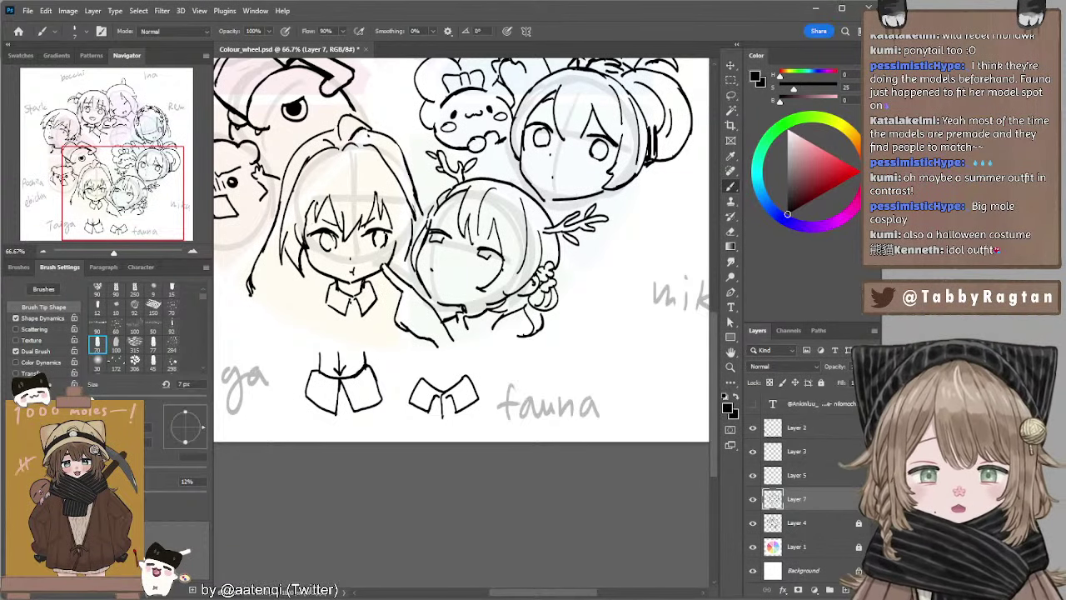
pyautogui.moveTo(327, 314); pyautogui.dragTo(343, 303)
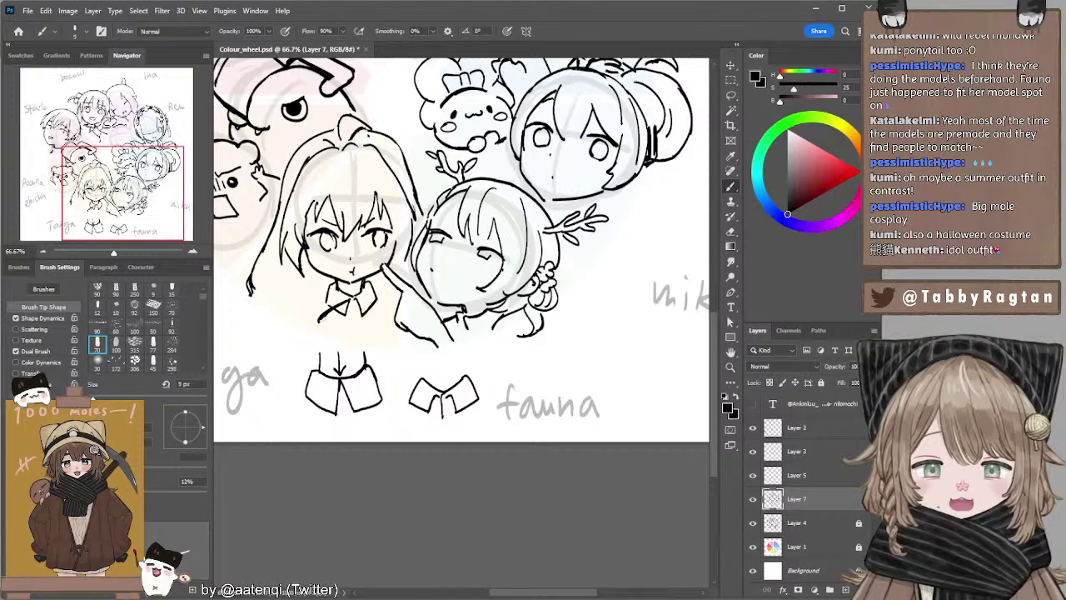
pyautogui.hotkey('ctrl', 'z')
pyautogui.moveTo(322, 315)
pyautogui.mouseDown()
pyautogui.moveTo(320, 331)
pyautogui.moveTo(344, 311)
pyautogui.mouseUp()
pyautogui.hotkey('ctrl', 'z')
pyautogui.hotkey('ctrl', 'z')
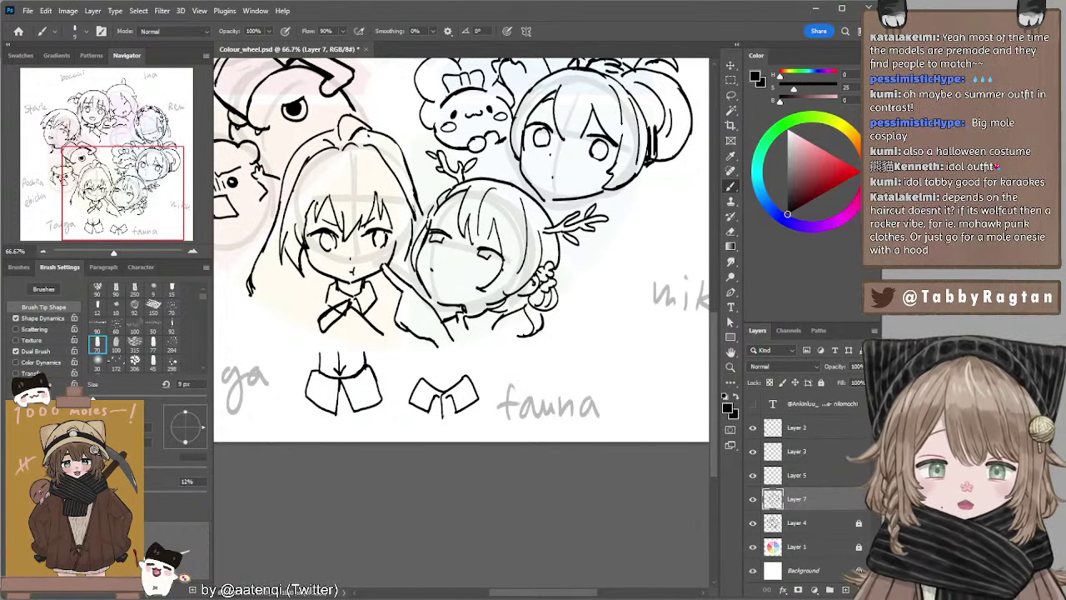
# Complete Taiga's ribbon bow with its second loop and hanging tails, and sketch the shoulder line beside her collar.
pyautogui.moveTo(387, 323)
pyautogui.mouseDown()
pyautogui.moveTo(407, 331)
pyautogui.moveTo(389, 318)
pyautogui.mouseUp()
pyautogui.hotkey('ctrl', 'z')
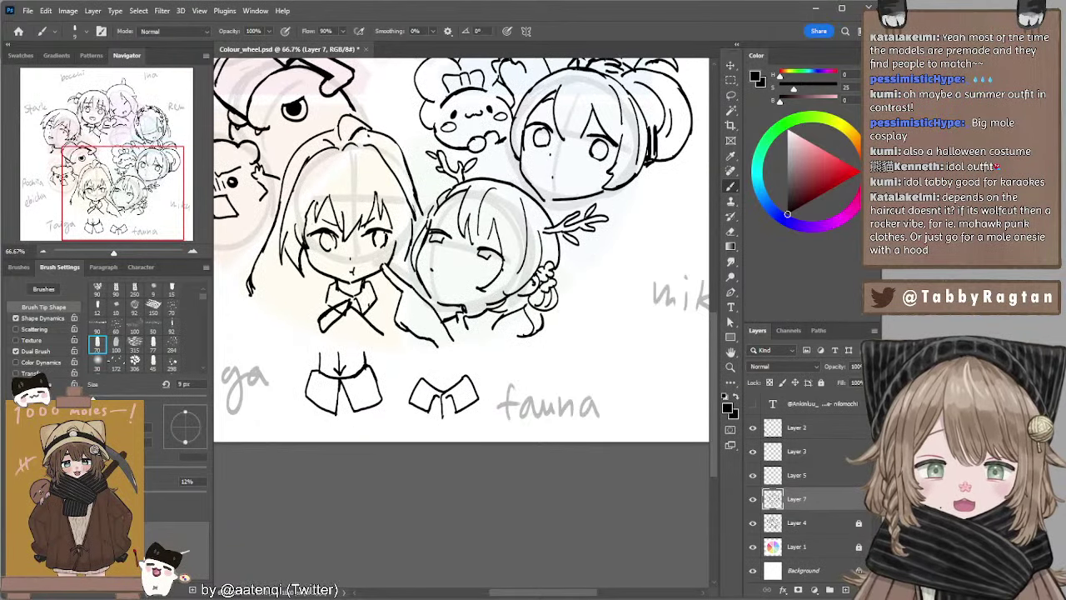
pyautogui.hotkey('ctrl', 'z')
pyautogui.moveTo(351, 304); pyautogui.dragTo(374, 327)
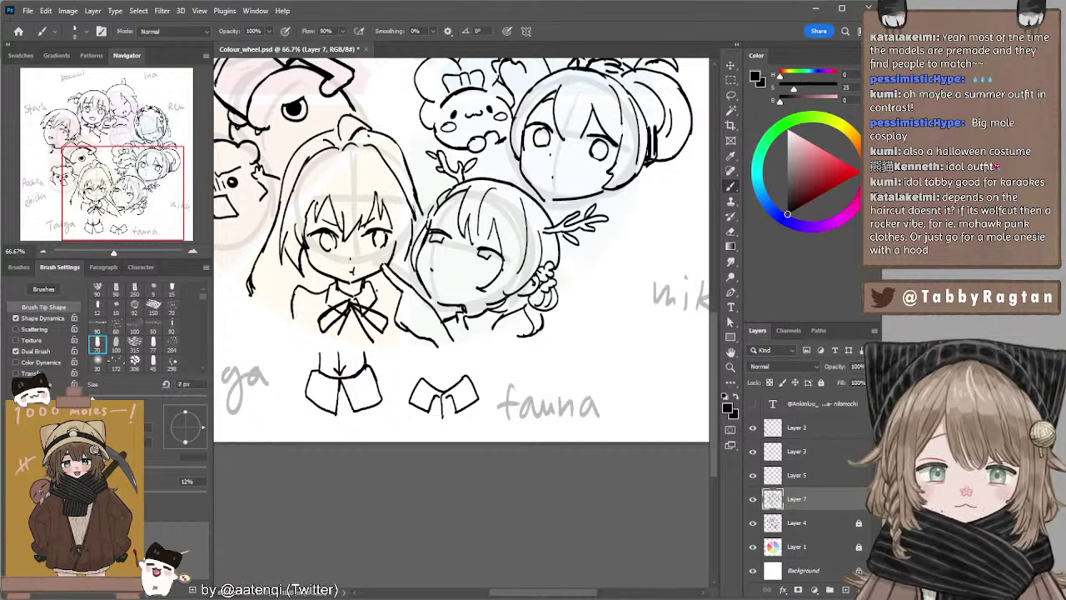
pyautogui.press(']')
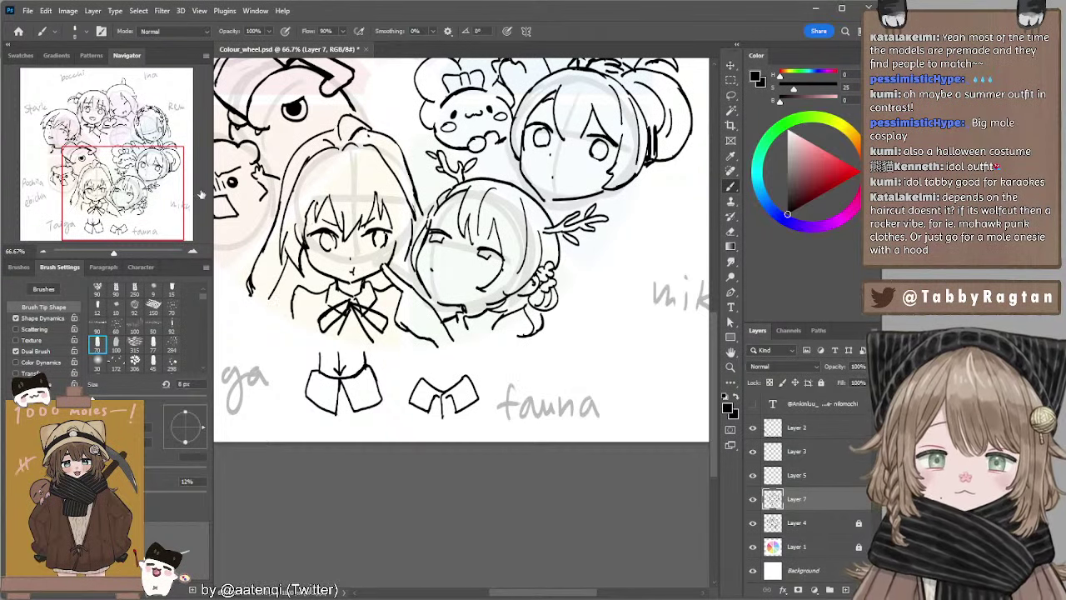
# Set the brush to 10 px and draw the curved side outline of a small round head below Ina's heart hands.
pyautogui.click(43, 252)
pyautogui.click(43, 251)
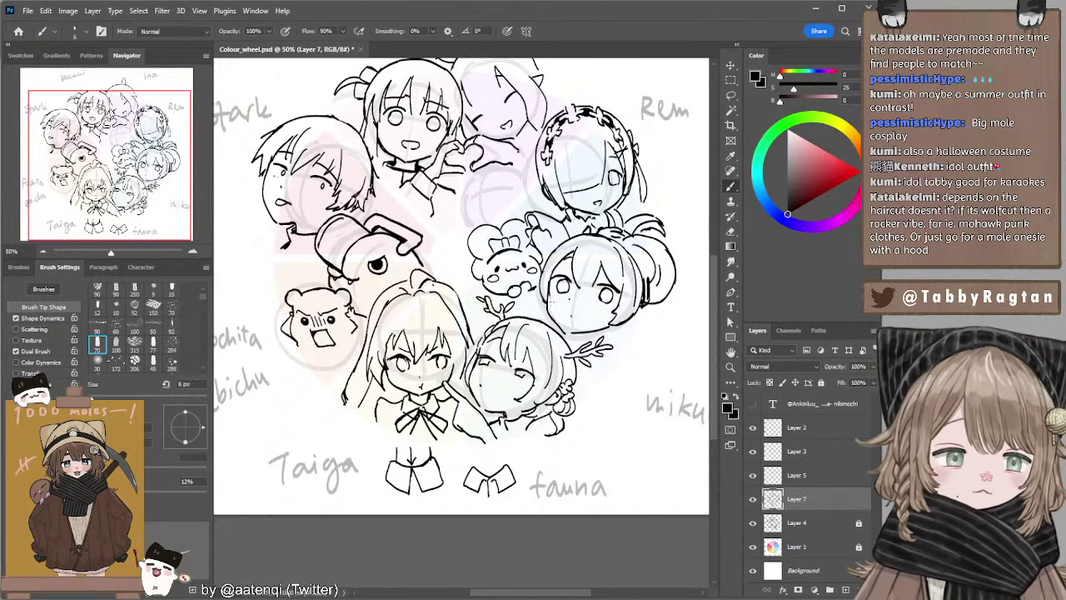
pyautogui.scroll(2, 545, 266)
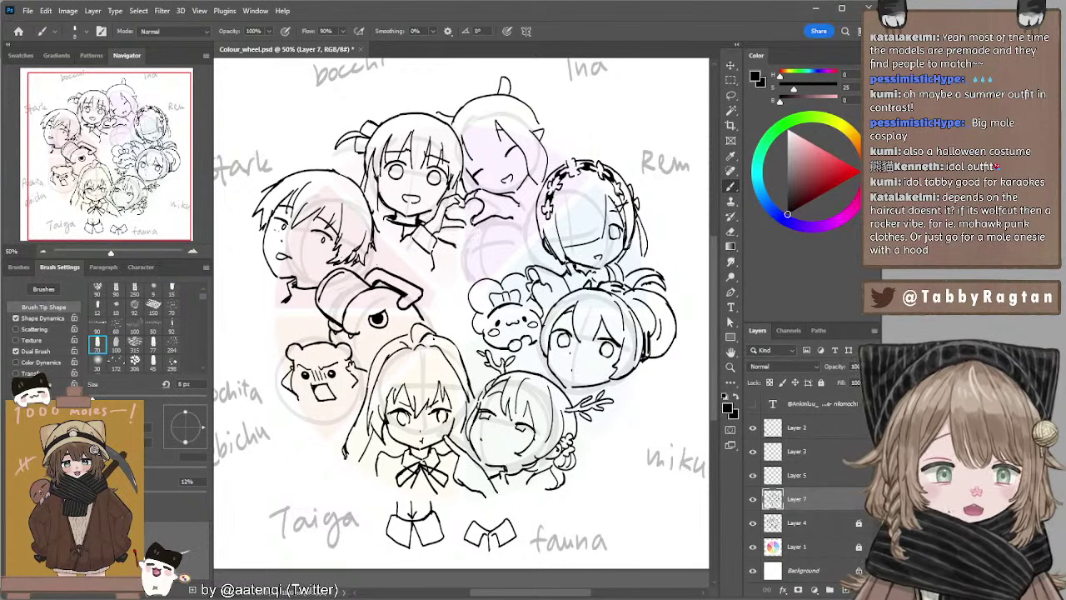
pyautogui.hotkey('ctrl', 'z')
pyautogui.moveTo(477, 232); pyautogui.dragTo(464, 266)
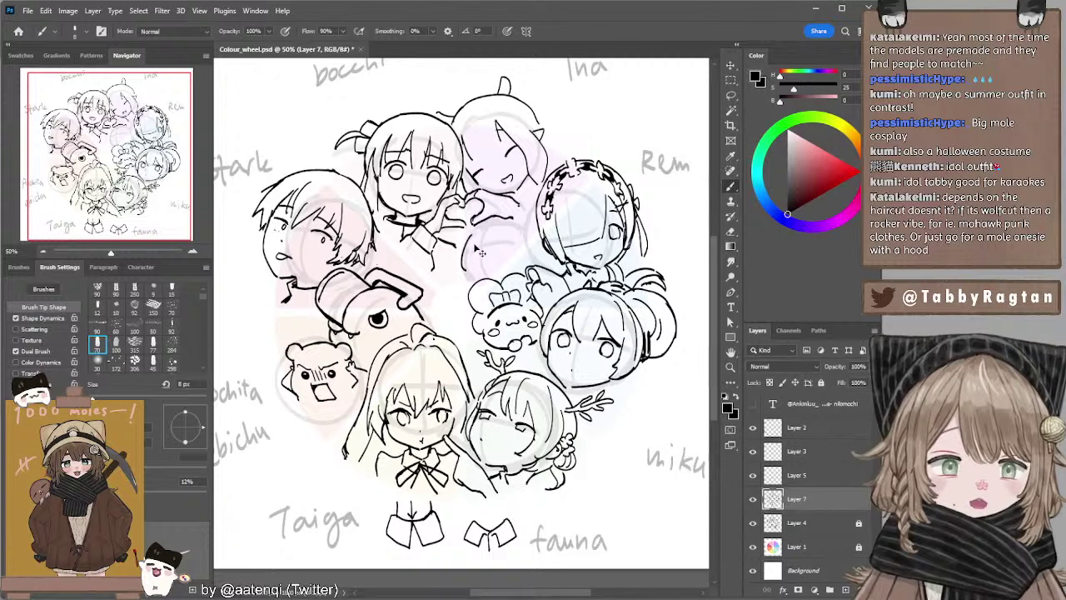
pyautogui.press(']')
pyautogui.press(']')
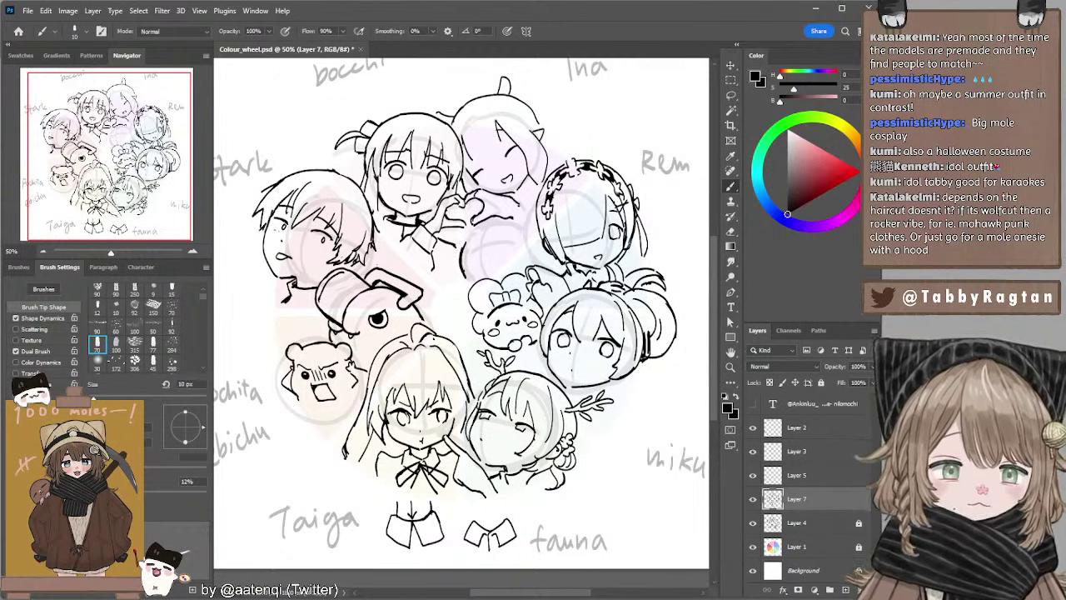
pyautogui.hotkey('ctrl', 'z')
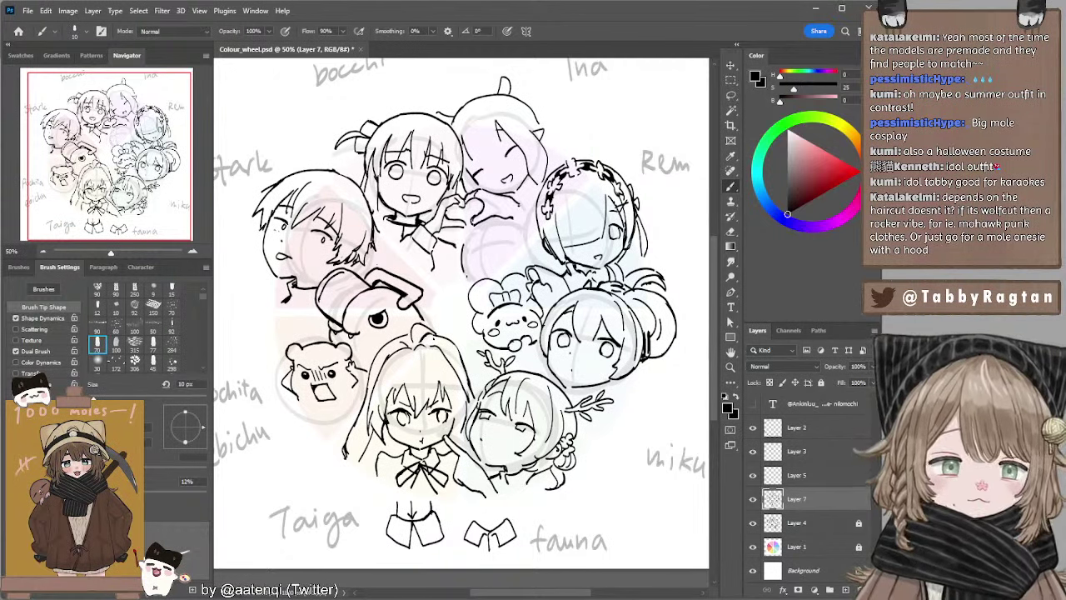
pyautogui.moveTo(464, 247); pyautogui.dragTo(469, 277)
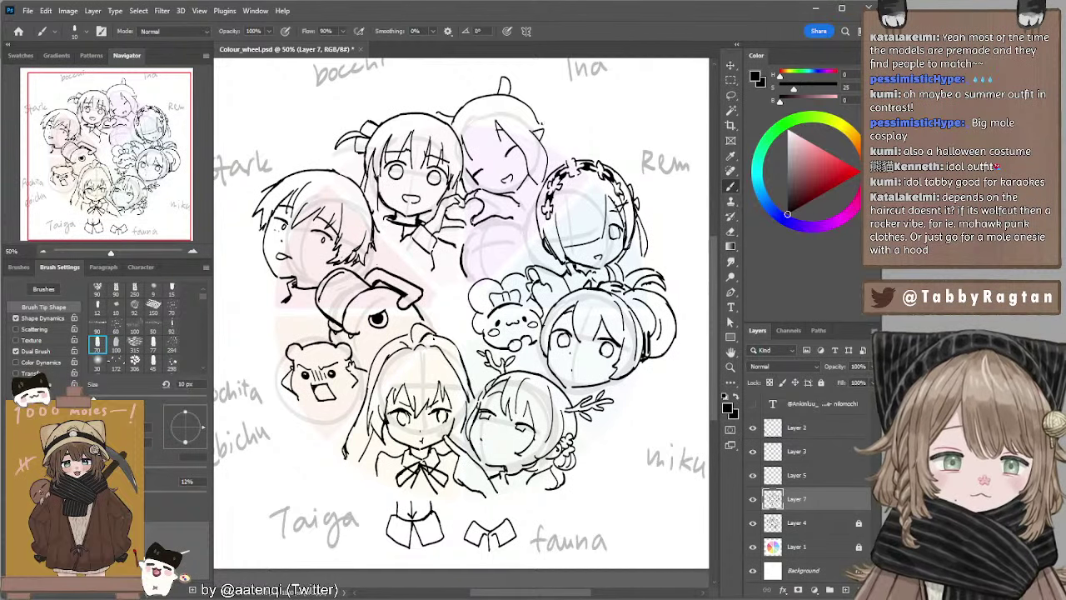
# Sketch lines for Ina's side hair and the area beneath her chin next to Rem, undoing unwanted strokes.
pyautogui.moveTo(536, 117); pyautogui.dragTo(564, 165)
pyautogui.hotkey('ctrl', 'z')
pyautogui.hotkey('ctrl', 'z')
pyautogui.hotkey('ctrl', 'z')
pyautogui.hotkey('ctrl', 'z')
pyautogui.hotkey('ctrl', 'z')
pyautogui.hotkey('ctrl', 'z')
pyautogui.moveTo(516, 192); pyautogui.dragTo(533, 201)
pyautogui.hotkey('ctrl', 'z')
pyautogui.hotkey('ctrl', 'z')
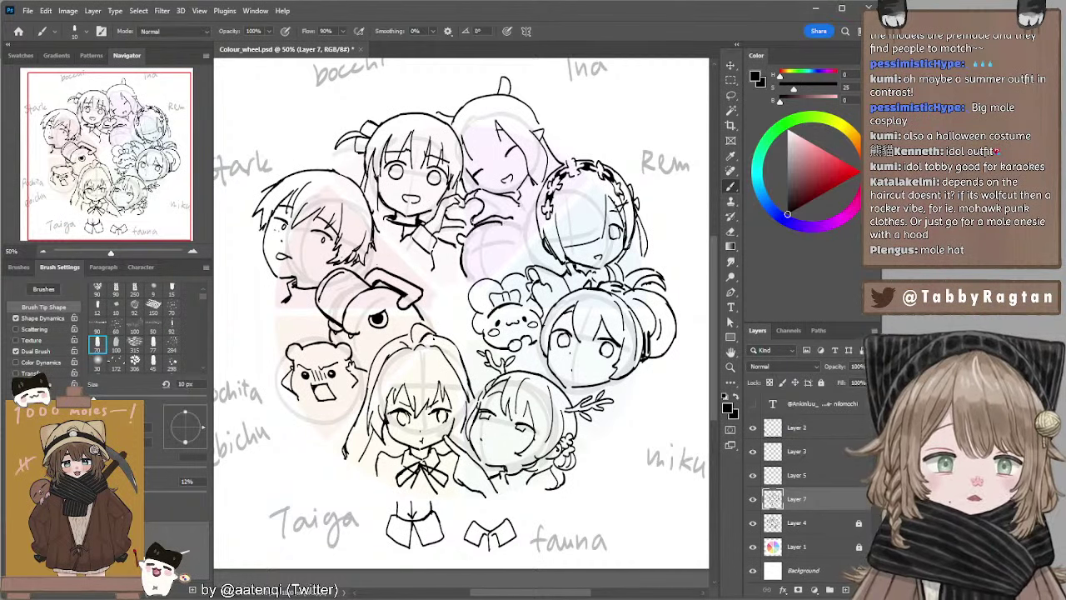
# Draw the rounded top outline of the small head below Ina's hands with a 10 px brush, redrawing unwanted strokes.
pyautogui.moveTo(470, 234); pyautogui.dragTo(511, 222)
pyautogui.hotkey('ctrl', 'z')
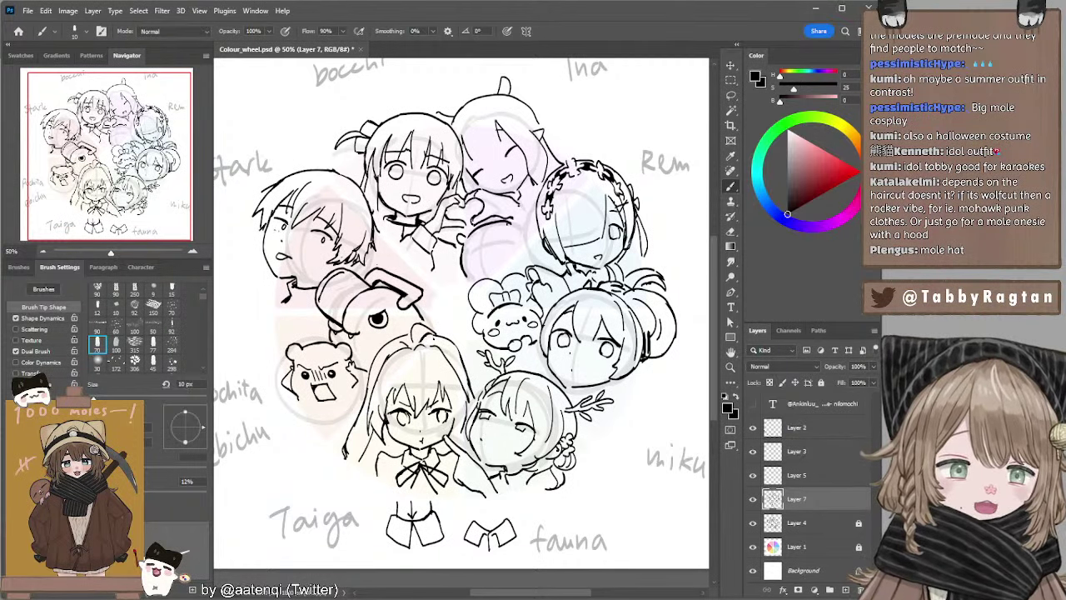
pyautogui.hotkey('ctrl', 'z')
pyautogui.hotkey('ctrl', 'z')
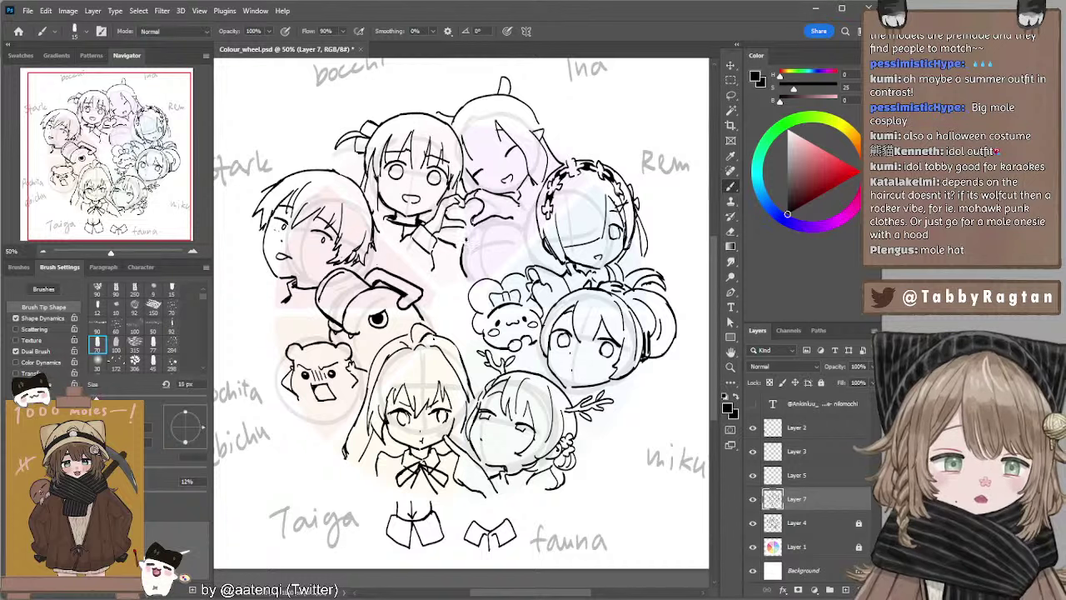
pyautogui.moveTo(471, 233)
pyautogui.mouseDown()
pyautogui.moveTo(510, 219)
pyautogui.moveTo(501, 221)
pyautogui.moveTo(523, 229)
pyautogui.mouseUp()
pyautogui.hotkey('ctrl', 'z')
pyautogui.hotkey('ctrl', 'z')
pyautogui.hotkey('ctrl', 'z')
pyautogui.hotkey('ctrl', 'z')
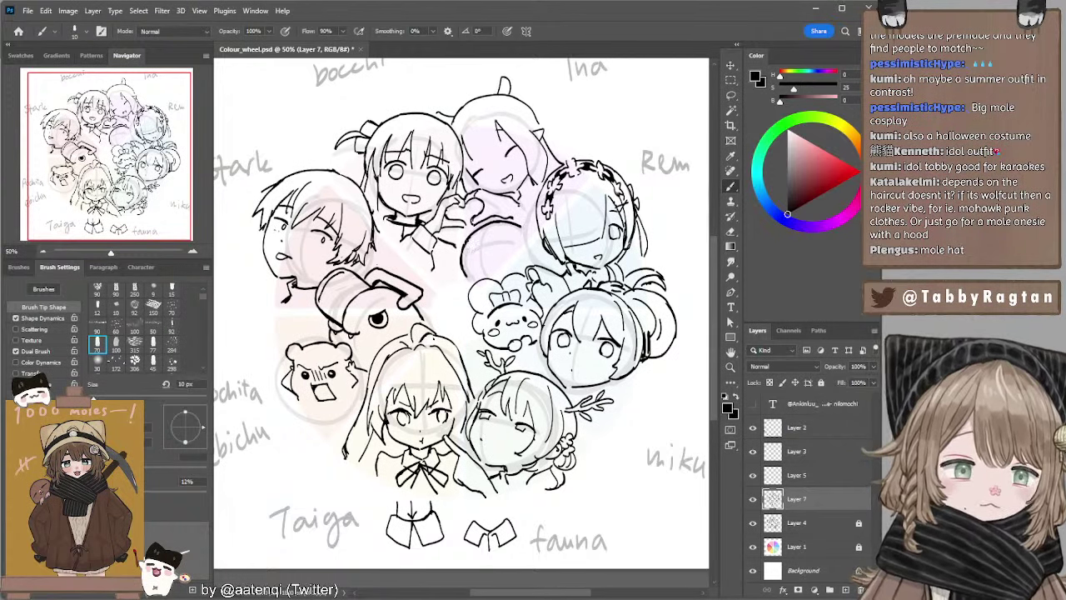
# Clean up the small head's side outline with the Eraser and draw its squinting eyes and open mouth.
pyautogui.press('e')
pyautogui.moveTo(468, 235); pyautogui.dragTo(462, 252)
pyautogui.press('b')
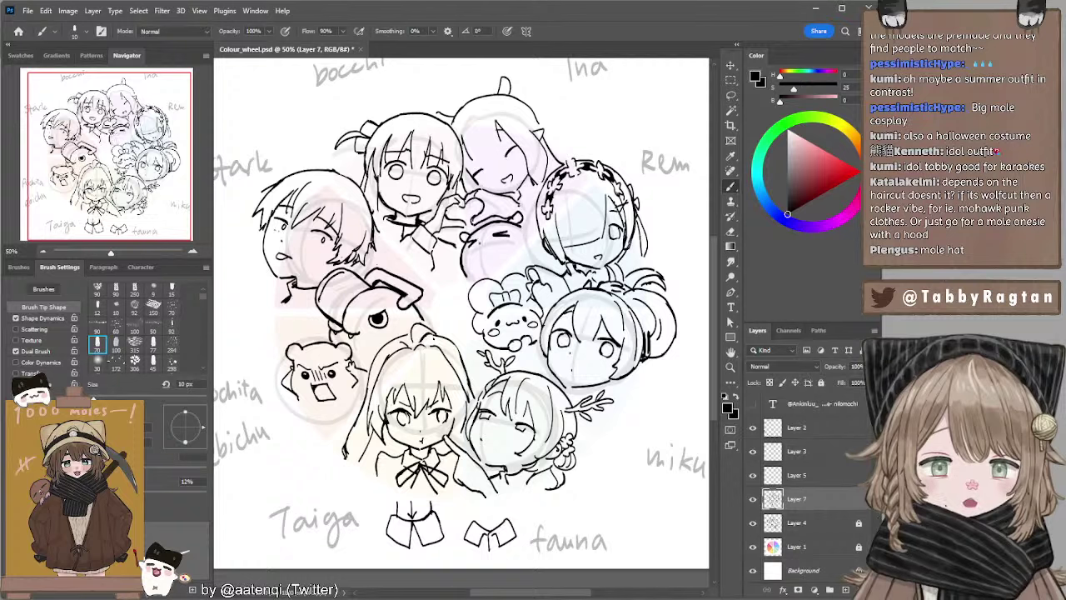
pyautogui.moveTo(485, 239)
pyautogui.mouseDown()
pyautogui.moveTo(496, 237)
pyautogui.moveTo(482, 236)
pyautogui.mouseUp()
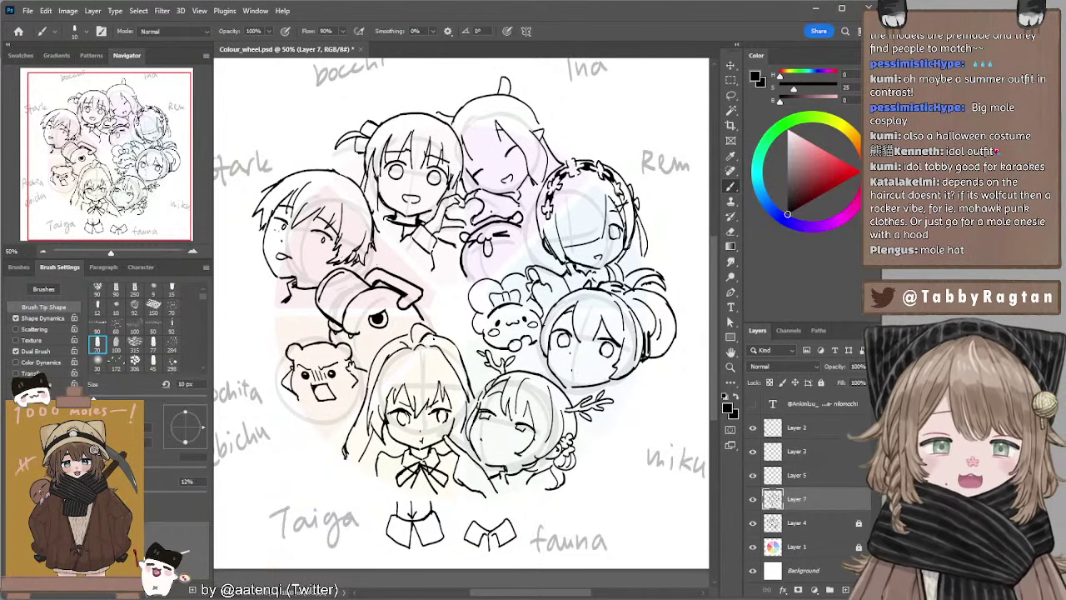
# Touch up the small head below Ina's heart hands with a 9 px brush and scale it down proportionally to 85.66%.
pyautogui.press('[')
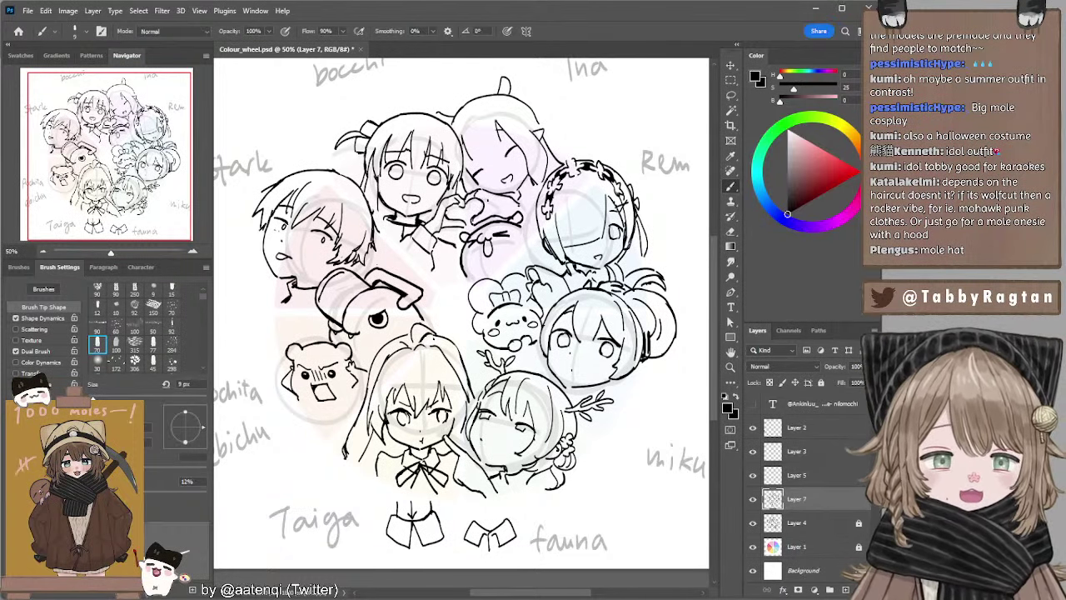
pyautogui.moveTo(482, 197)
pyautogui.mouseDown()
pyautogui.moveTo(505, 209)
pyautogui.moveTo(444, 217)
pyautogui.mouseUp()
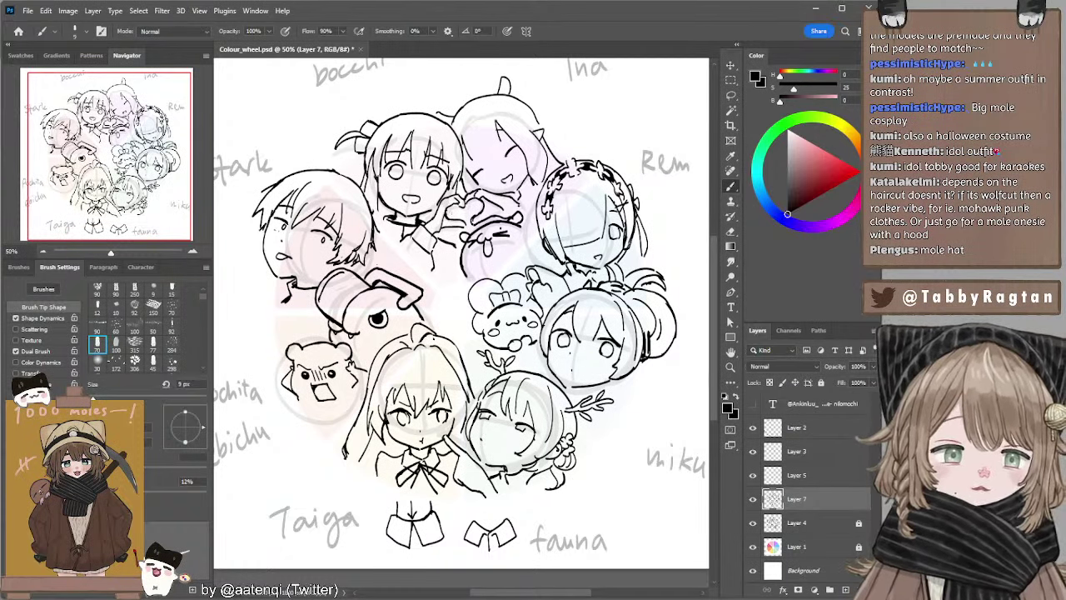
pyautogui.press('l')
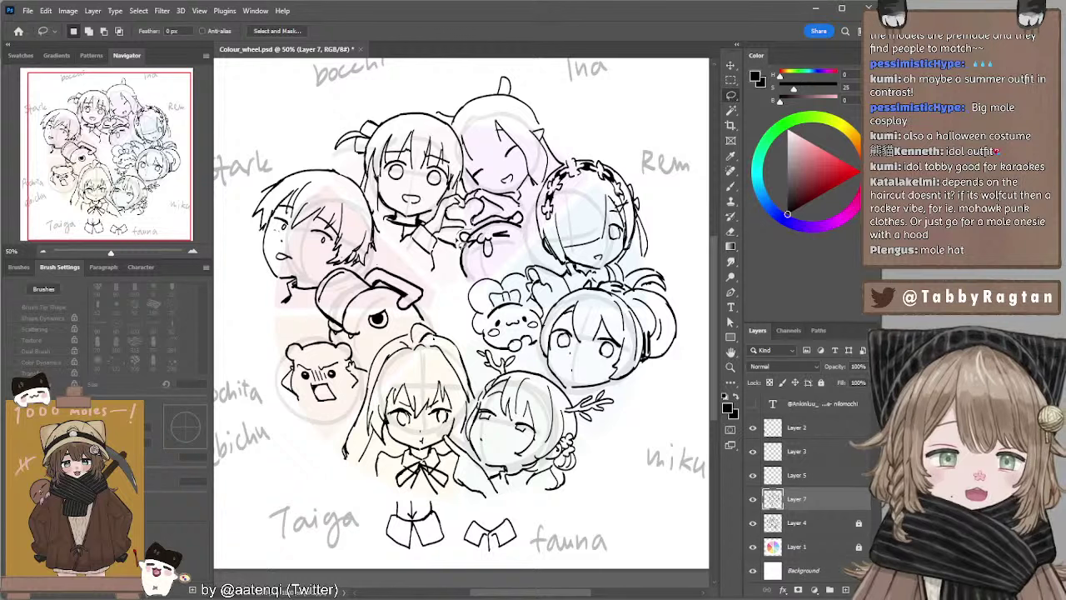
pyautogui.moveTo(467, 282)
pyautogui.mouseDown()
pyautogui.moveTo(520, 248)
pyautogui.moveTo(530, 213)
pyautogui.moveTo(510, 233)
pyautogui.mouseUp()
pyautogui.hotkey('ctrl', 't')
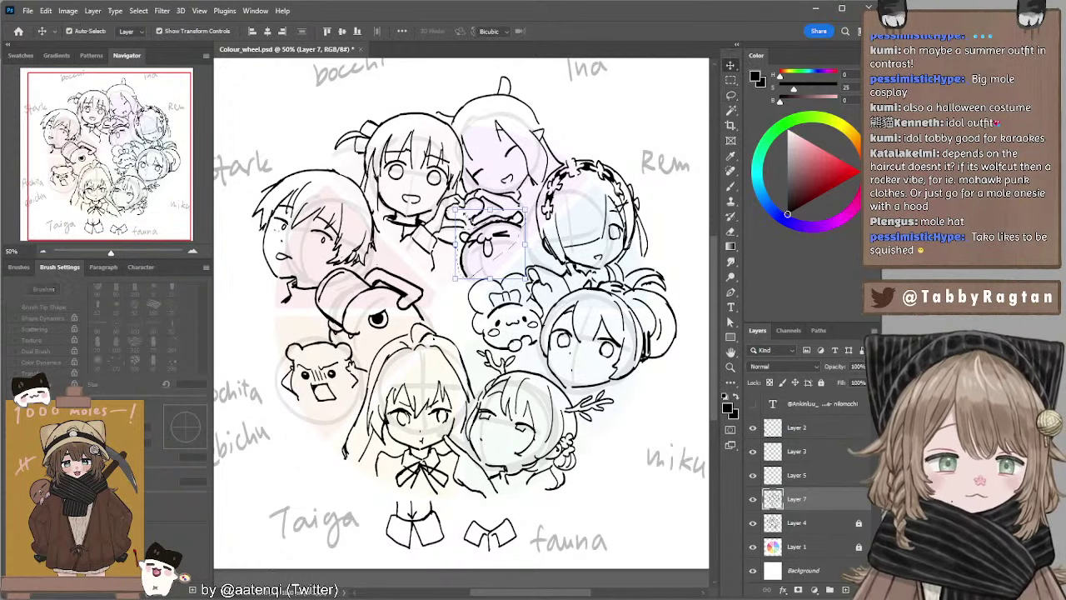
pyautogui.moveTo(454, 209); pyautogui.dragTo(464, 220)
pyautogui.press('Return')
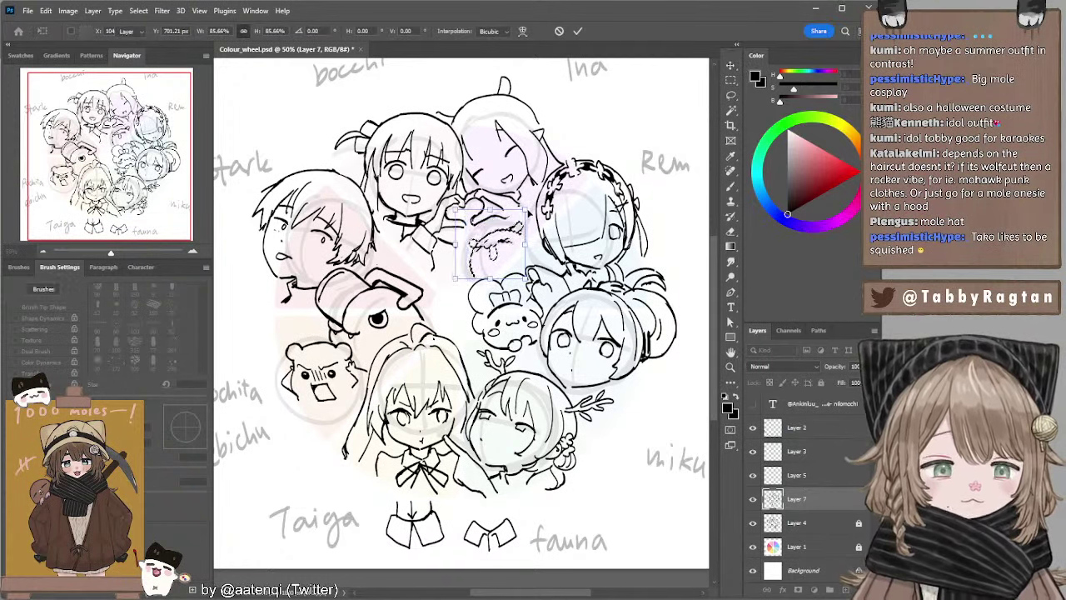
pyautogui.hotkey('ctrl', 'd')
pyautogui.press('Return')
# Redraw the side flap at the top of the small head below Ina's hands with a thinner 8 px brush.
pyautogui.press('b')
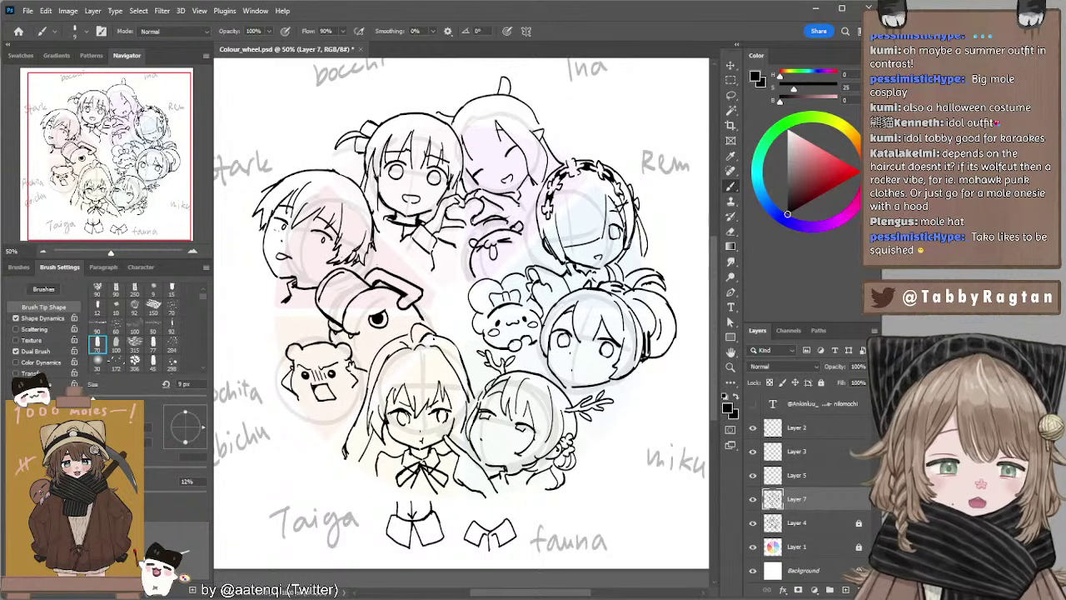
pyautogui.moveTo(498, 231); pyautogui.dragTo(518, 228)
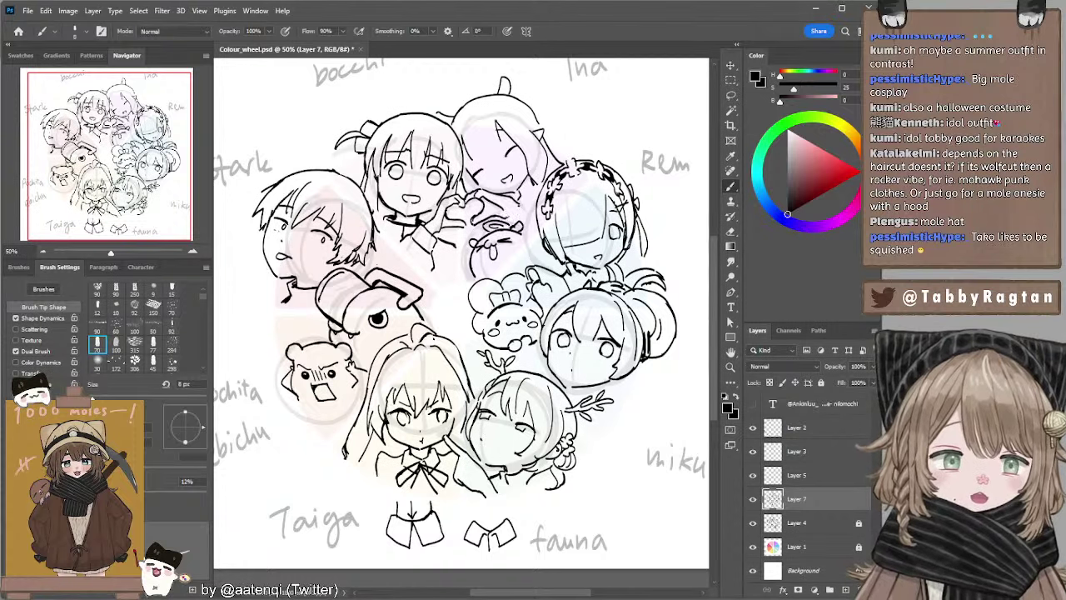
pyautogui.moveTo(497, 223); pyautogui.dragTo(517, 226)
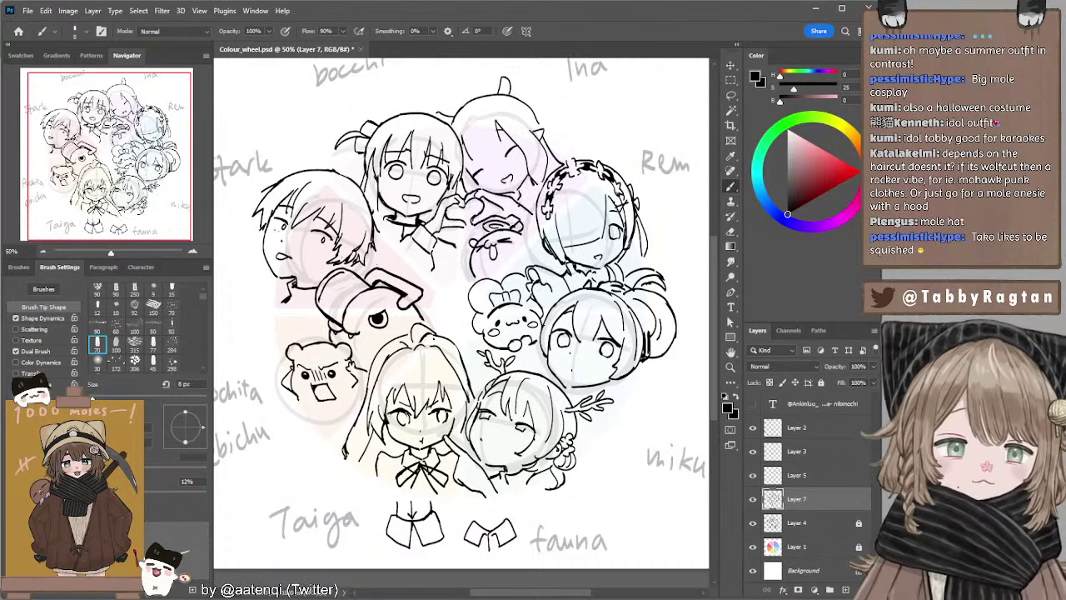
# Clean up the lines below Ina's chin, darken her choker with a 9 px brush and add a diamond-shaped hair ornament at 8 px.
pyautogui.press('e')
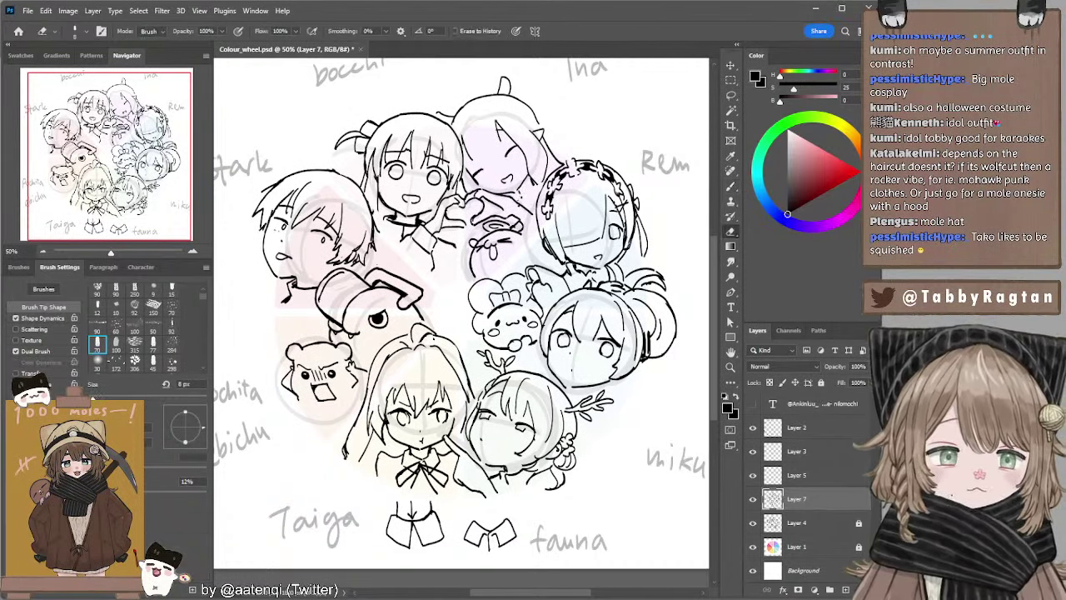
pyautogui.press('b')
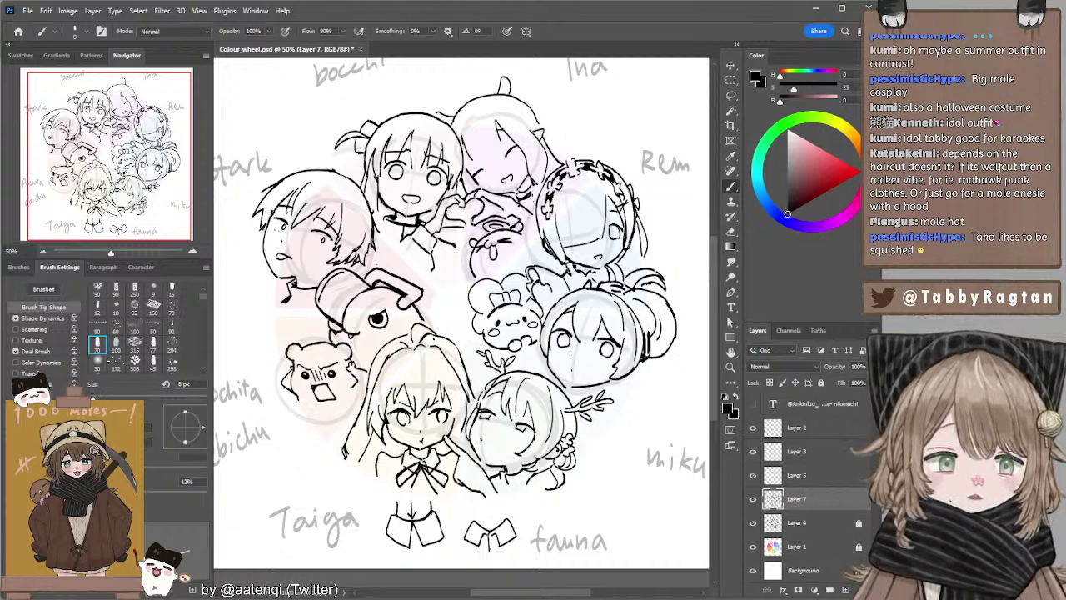
pyautogui.press(']')
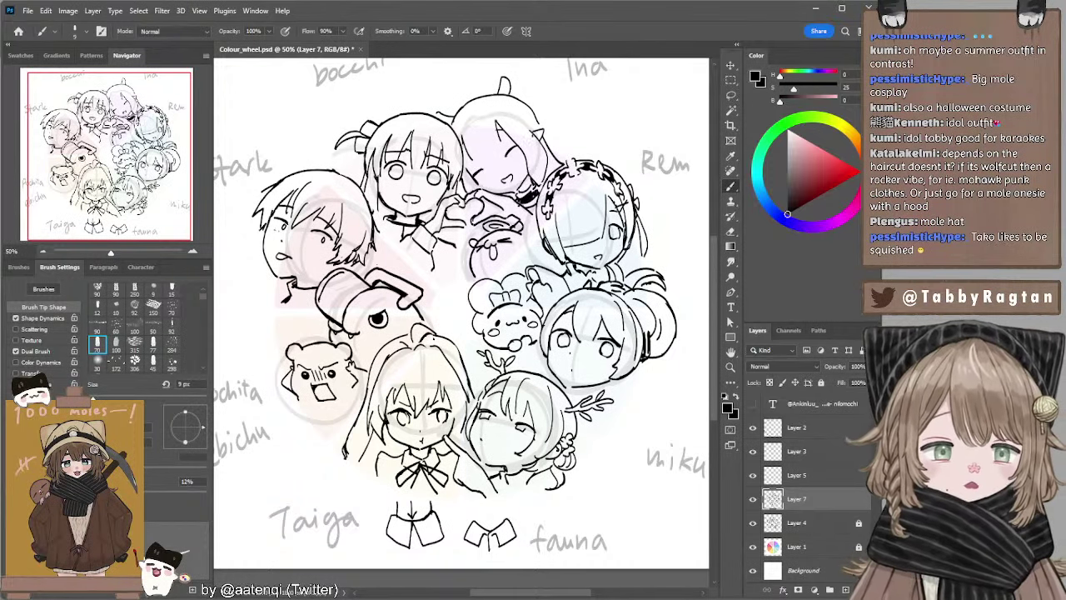
pyautogui.press('[')
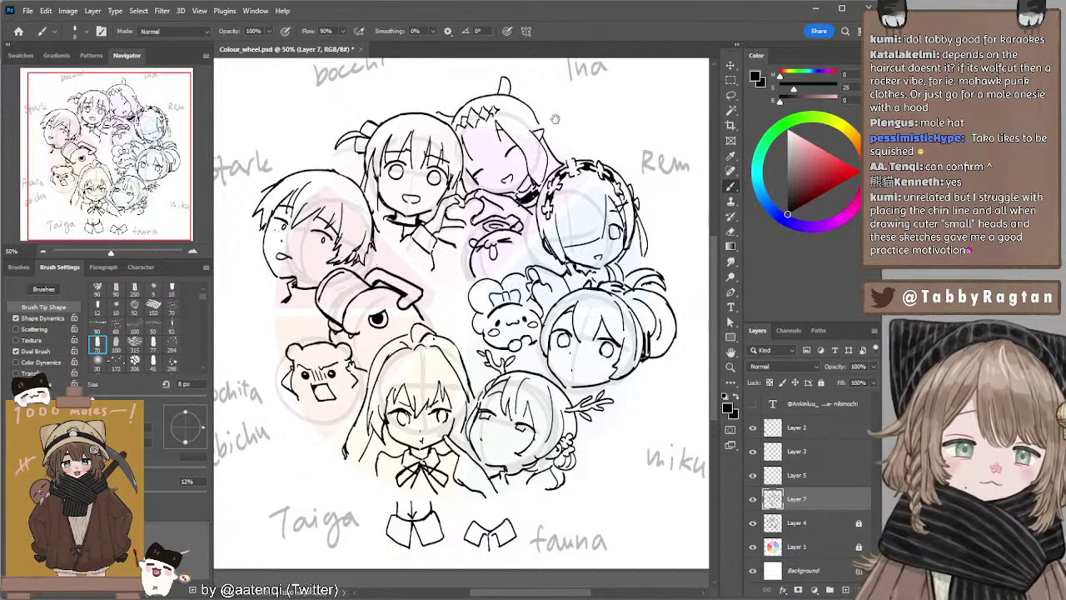
# Fill in the dark collar below Stark's chin with a 10 px brush and finish its edges at 8 px.
pyautogui.moveTo(555, 120)
pyautogui.mouseDown()
pyautogui.moveTo(570, 94)
pyautogui.moveTo(558, 127)
pyautogui.moveTo(533, 108)
pyautogui.mouseUp()
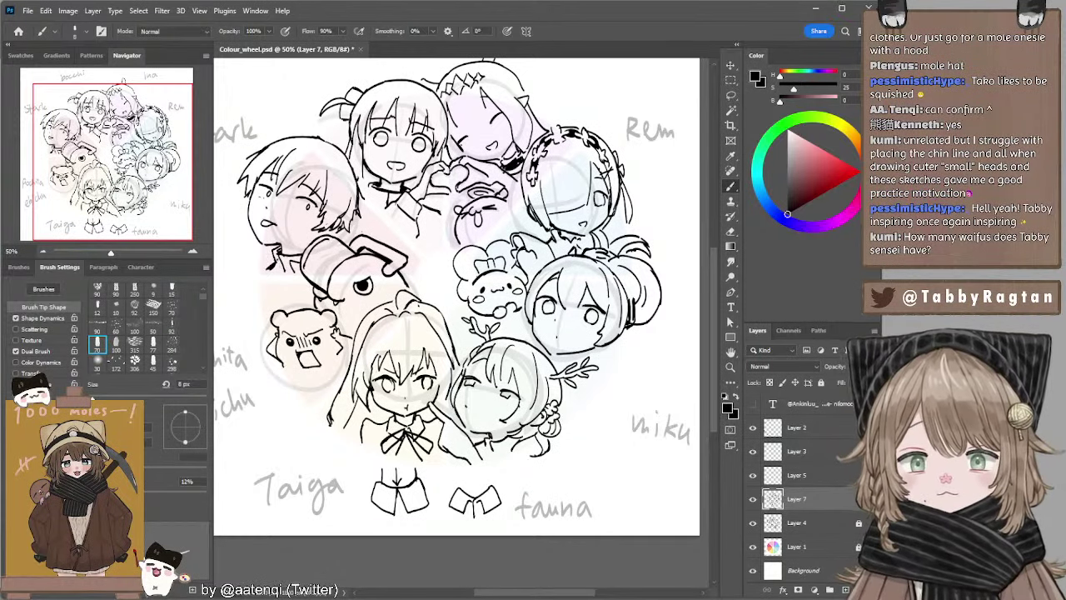
pyautogui.moveTo(285, 258)
pyautogui.mouseDown()
pyautogui.moveTo(266, 273)
pyautogui.moveTo(295, 273)
pyautogui.mouseUp()
pyautogui.press(']')
pyautogui.moveTo(292, 263); pyautogui.dragTo(302, 272)
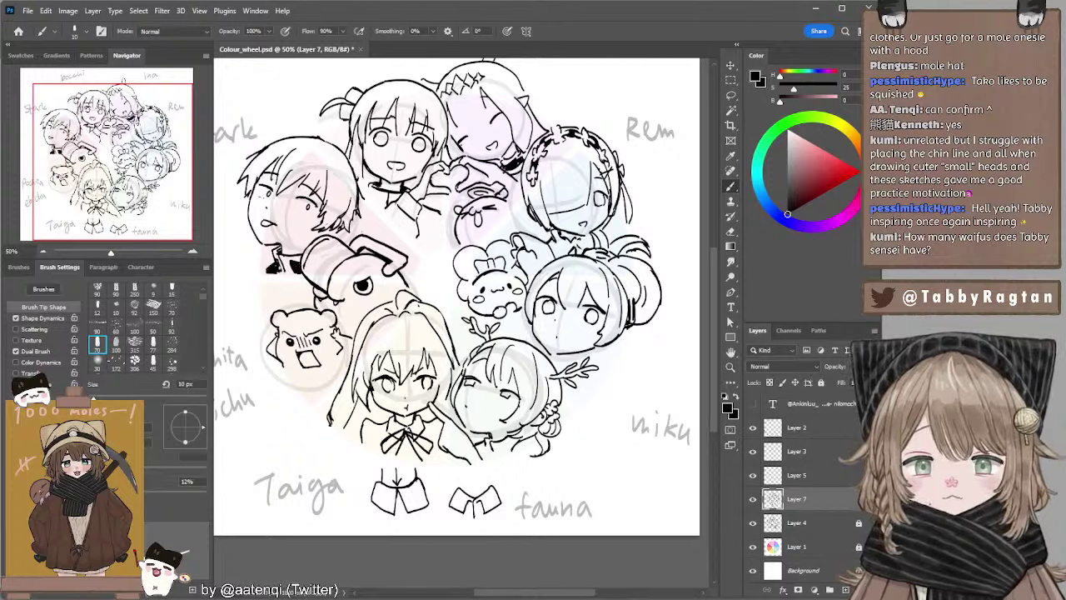
pyautogui.press('[')
pyautogui.press('[')
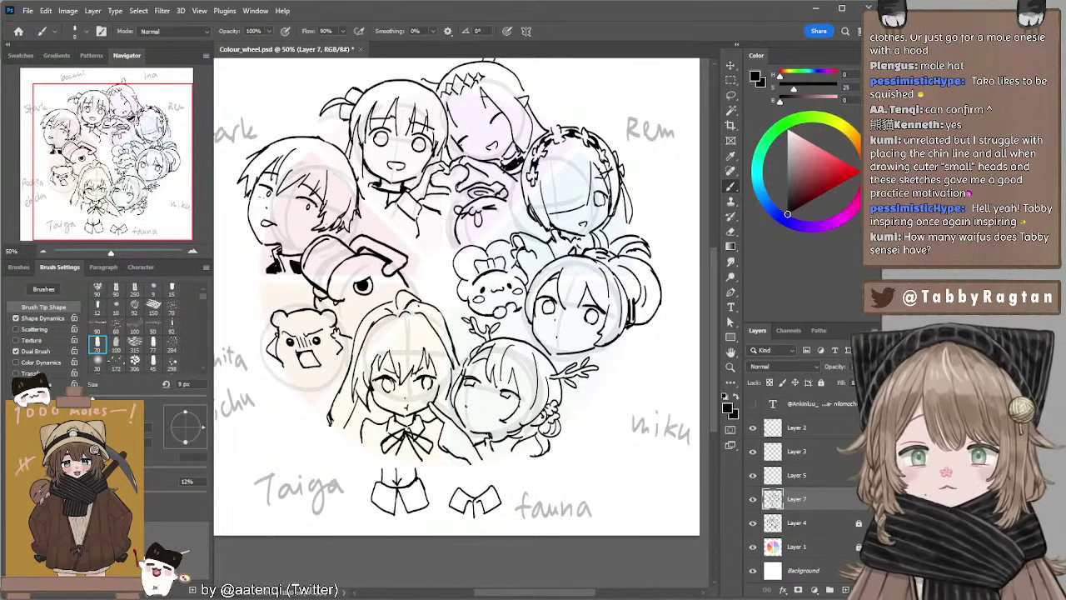
pyautogui.moveTo(263, 262); pyautogui.dragTo(275, 258)
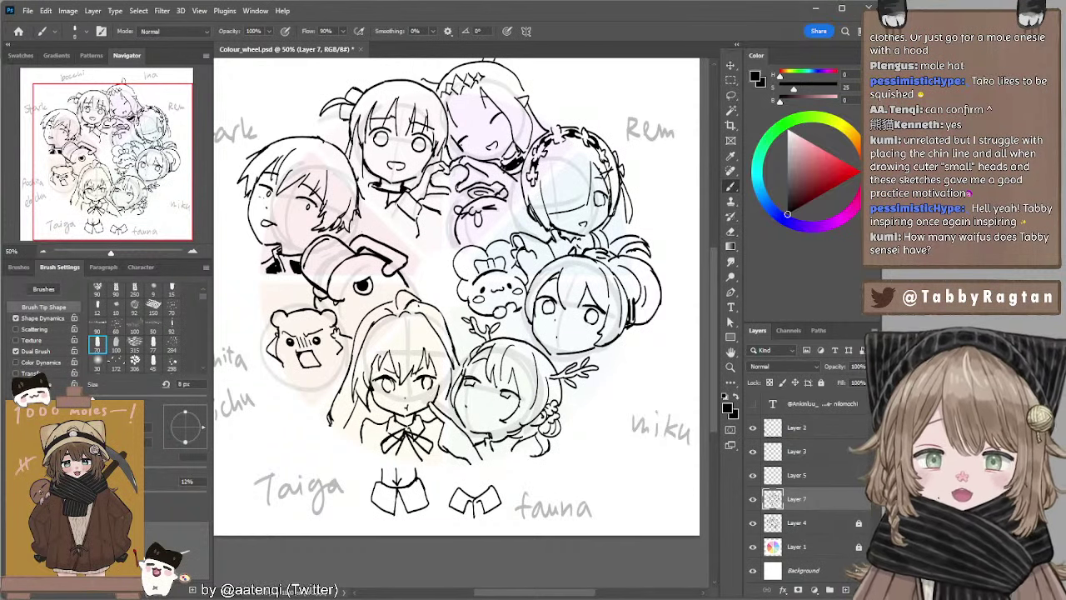
# Thicken the spiky strands on top of Stark's hair with a 15 px brush, undoing an unwanted stroke.
pyautogui.press(']')
pyautogui.press(']')
pyautogui.press(']')
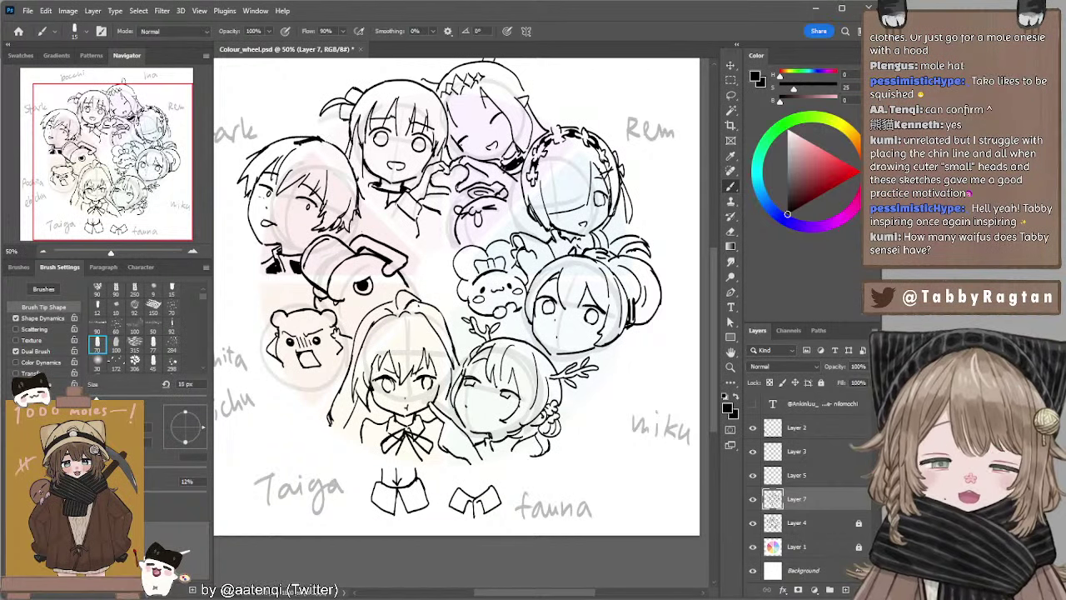
pyautogui.moveTo(320, 144); pyautogui.dragTo(292, 140)
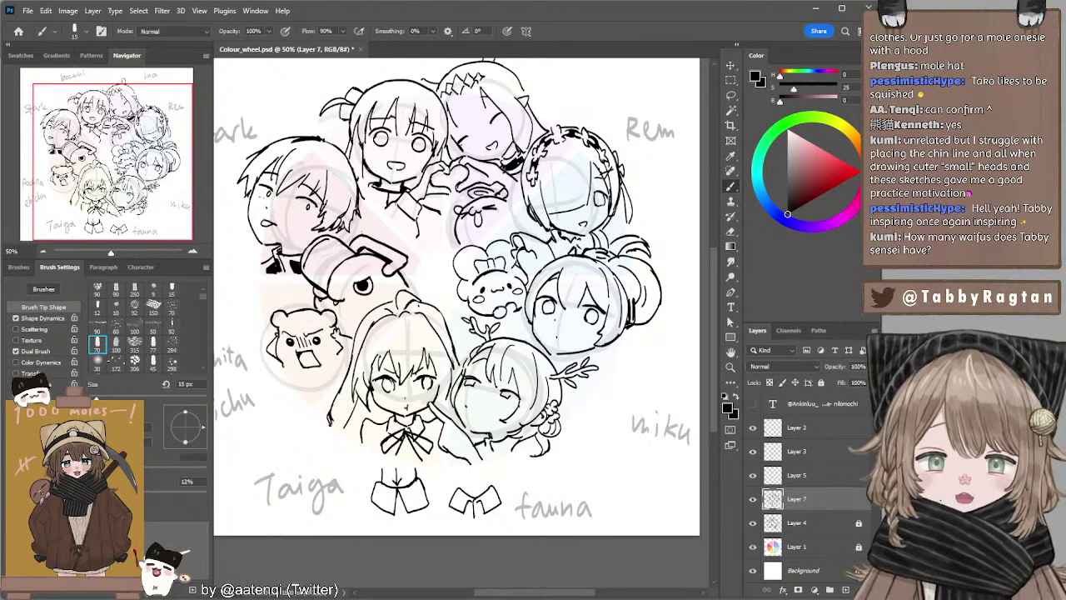
pyautogui.moveTo(320, 141); pyautogui.dragTo(308, 149)
pyautogui.hotkey('ctrl', 'z')
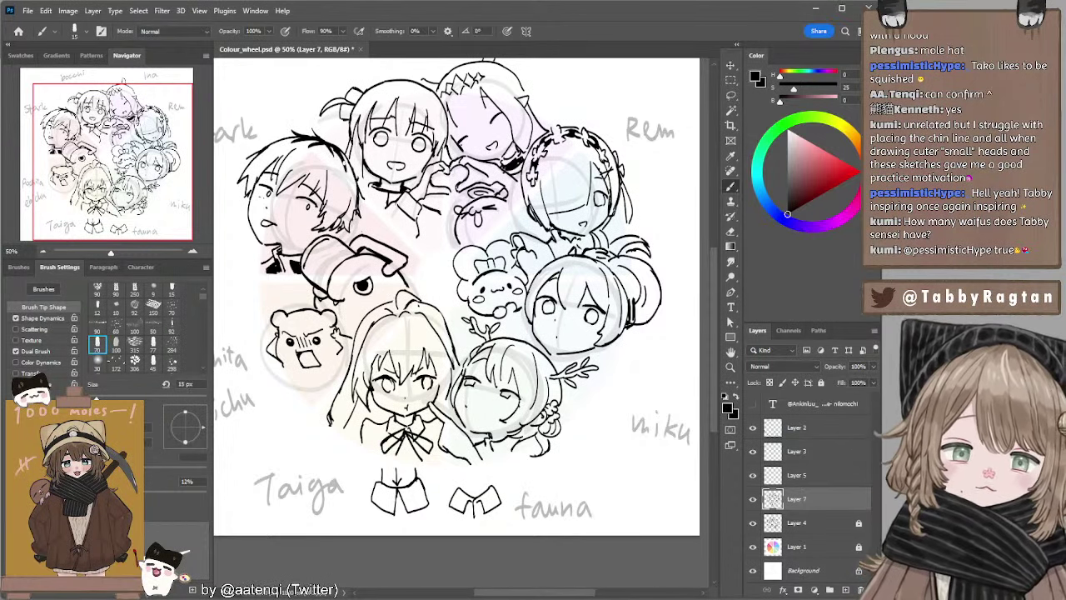
# Sketch a pointed shape rising behind the handle on Pochita's head with a 9 px brush, undoing unwanted strokes.
pyautogui.moveTo(499, 237); pyautogui.dragTo(482, 234)
pyautogui.press('[')
pyautogui.press('[')
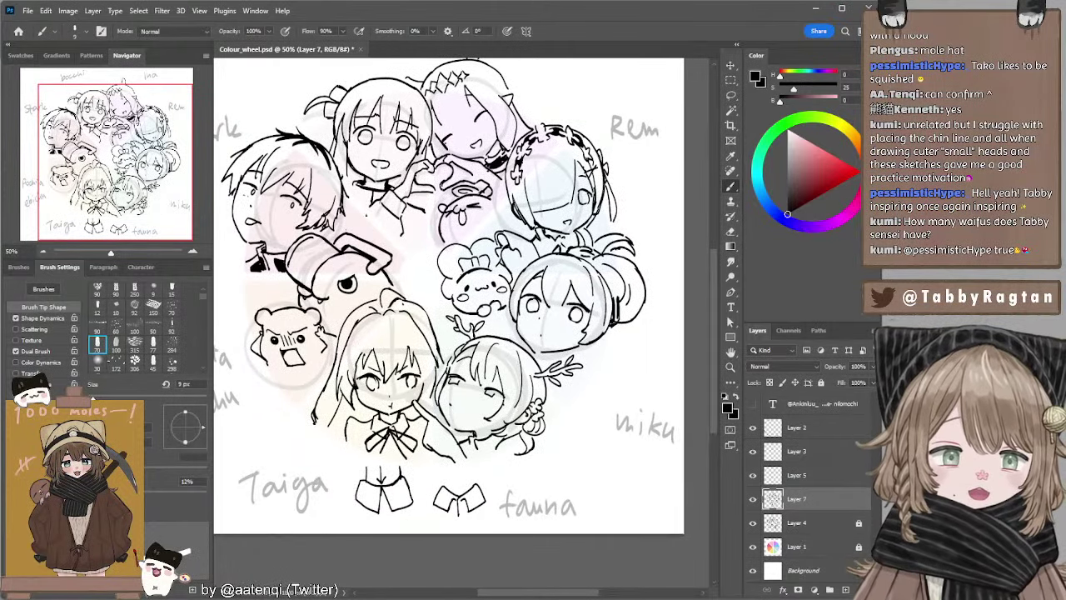
pyautogui.press('e')
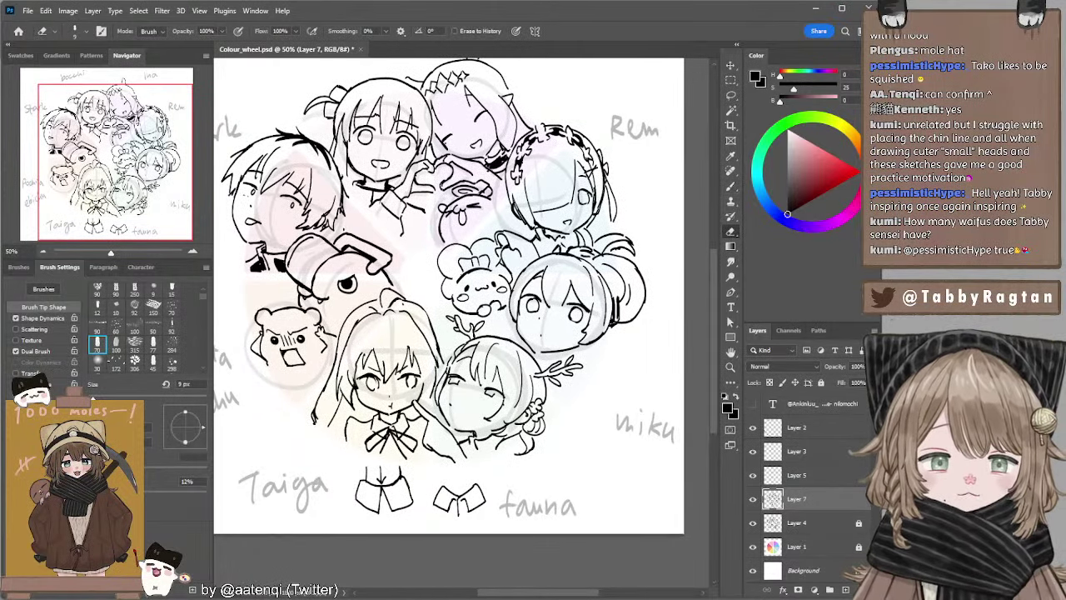
pyautogui.press('b')
pyautogui.moveTo(371, 210)
pyautogui.mouseDown()
pyautogui.moveTo(342, 229)
pyautogui.moveTo(361, 235)
pyautogui.moveTo(342, 231)
pyautogui.mouseUp()
pyautogui.hotkey('ctrl', 'z')
pyautogui.hotkey('ctrl', 'z')
pyautogui.hotkey('ctrl', 'z')
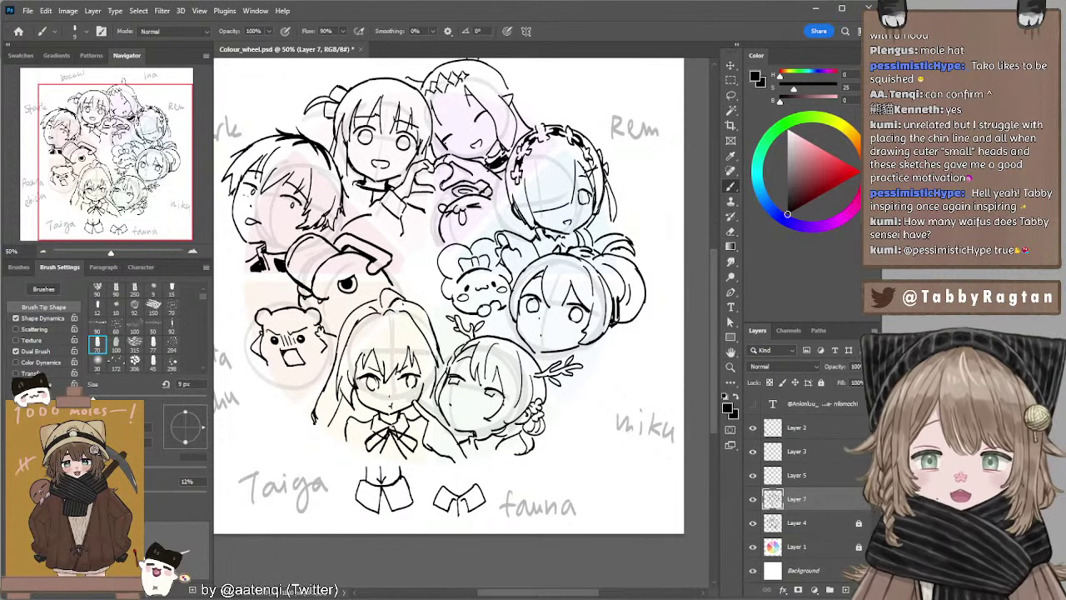
# Redraw the short lines joining the pointed shape to Pochita's handle, undoing unwanted attempts.
pyautogui.hotkey('ctrl', 'z')
pyautogui.moveTo(372, 225); pyautogui.dragTo(381, 239)
pyautogui.hotkey('ctrl', 'z')
pyautogui.hotkey('ctrl', 'z')
pyautogui.hotkey('ctrl', 'z')
pyautogui.hotkey('ctrl', 'z')
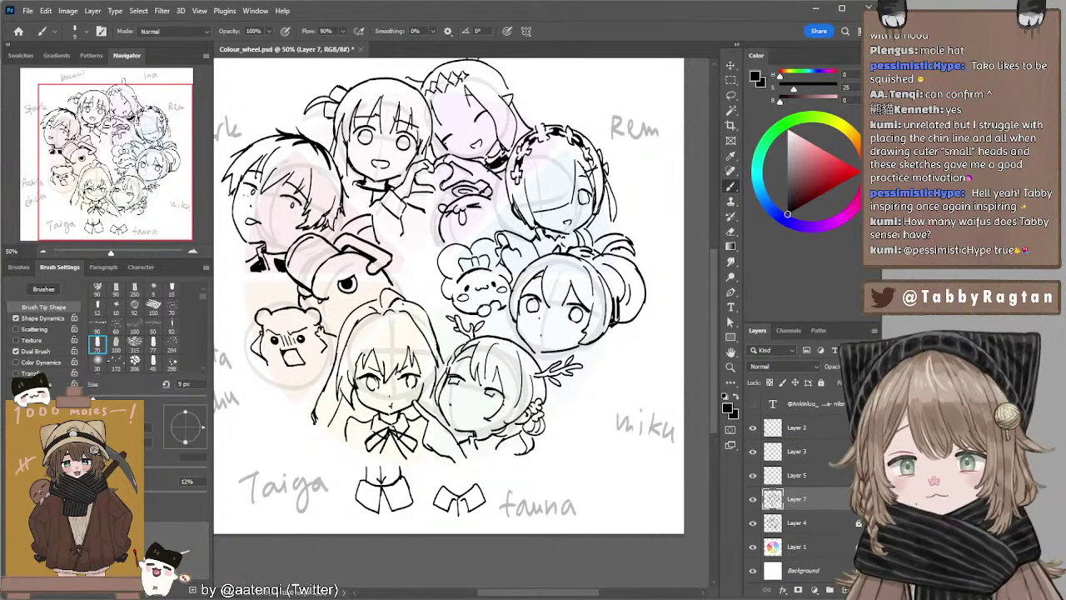
pyautogui.moveTo(374, 241); pyautogui.dragTo(384, 247)
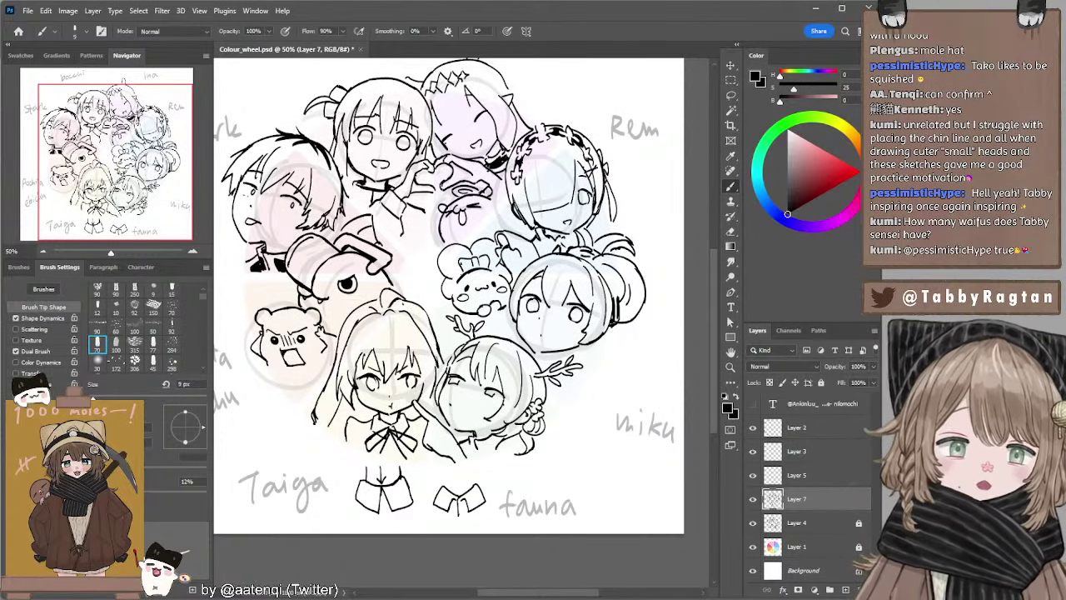
# Refine the jawline of the bun-haired head below Rem, alternating between the Eraser and a 9 px brush.
pyautogui.moveTo(493, 208); pyautogui.dragTo(504, 191)
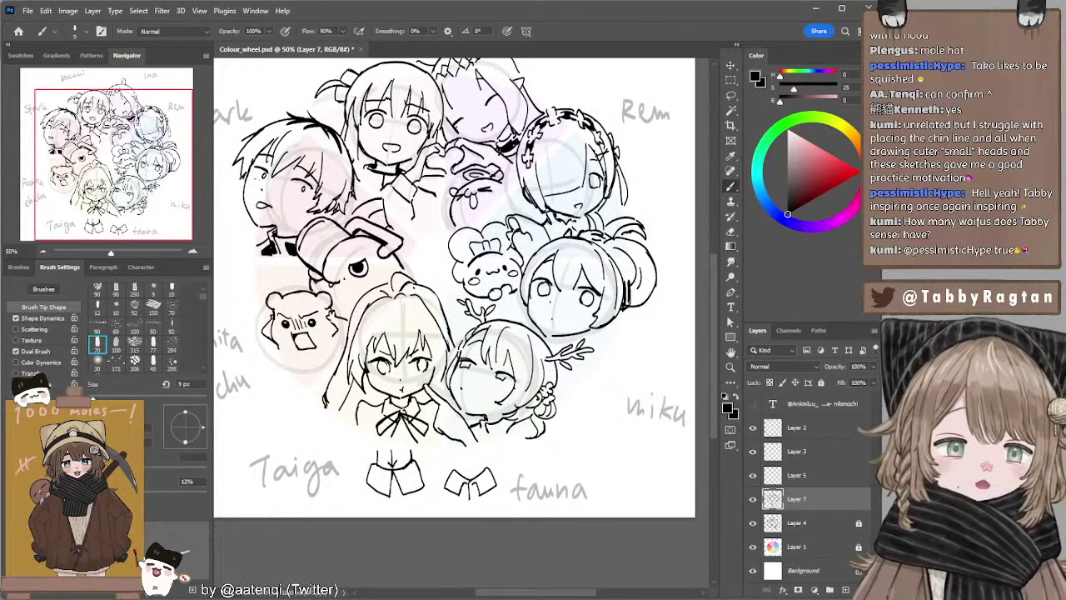
pyautogui.moveTo(322, 243)
pyautogui.mouseDown()
pyautogui.moveTo(332, 235)
pyautogui.moveTo(311, 223)
pyautogui.mouseUp()
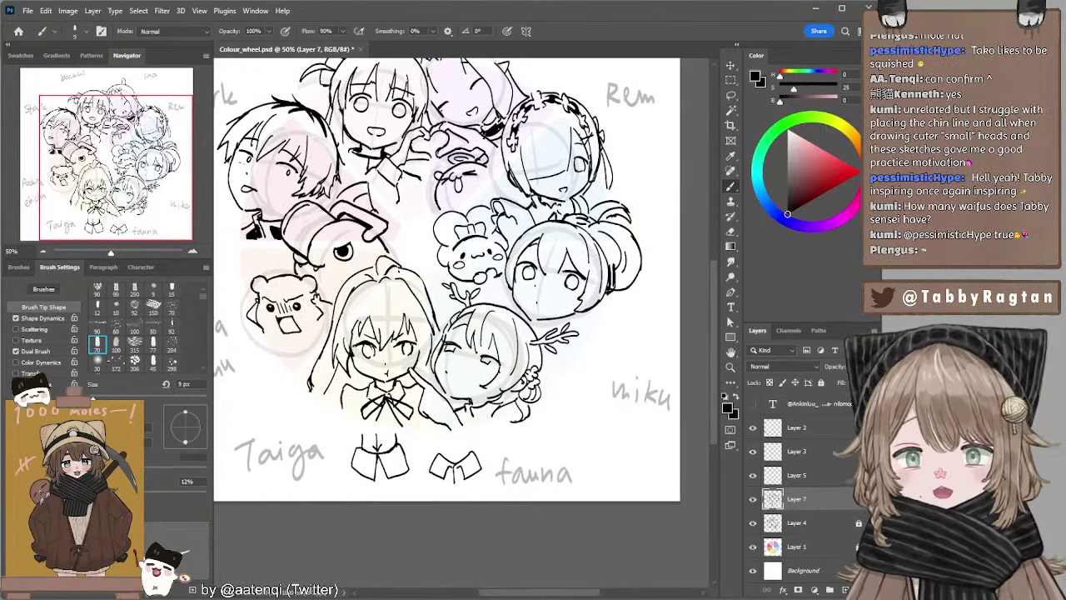
pyautogui.moveTo(489, 235); pyautogui.dragTo(491, 237)
pyautogui.scroll(1, 490, 235)
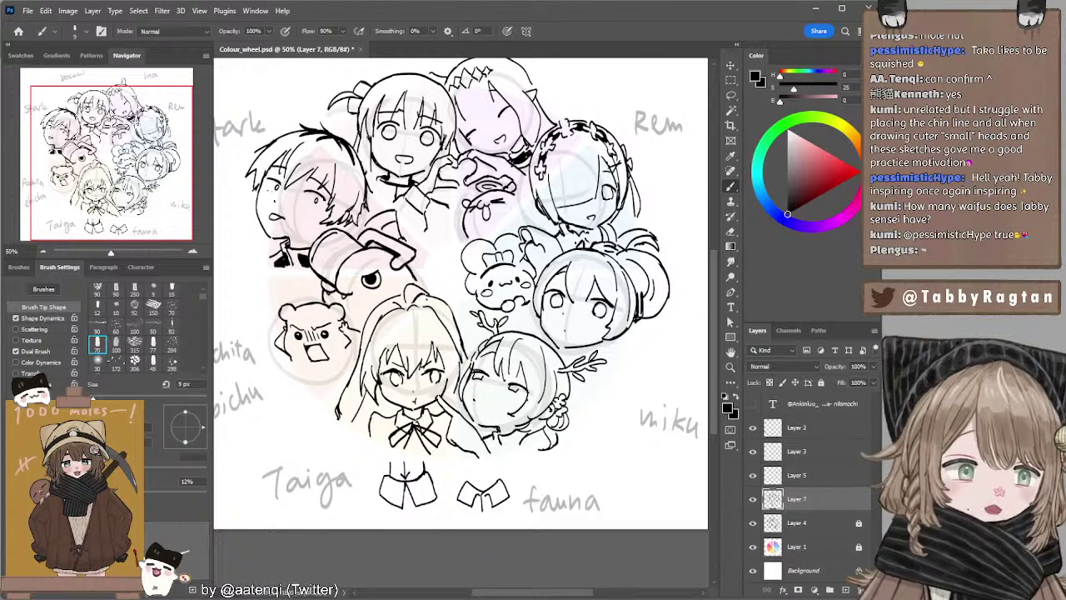
pyautogui.press('e')
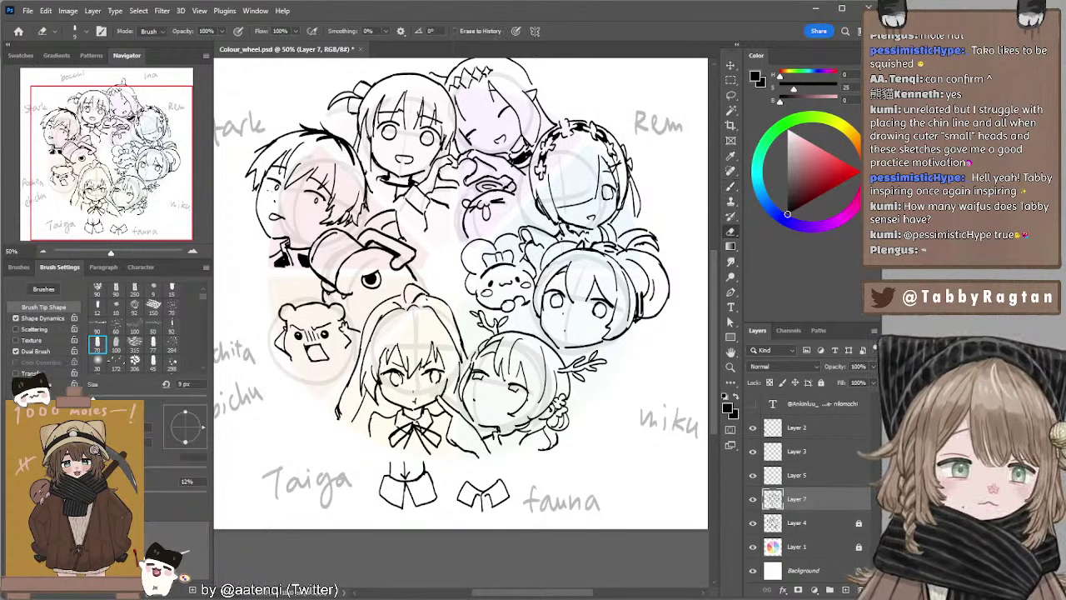
pyautogui.press('b')
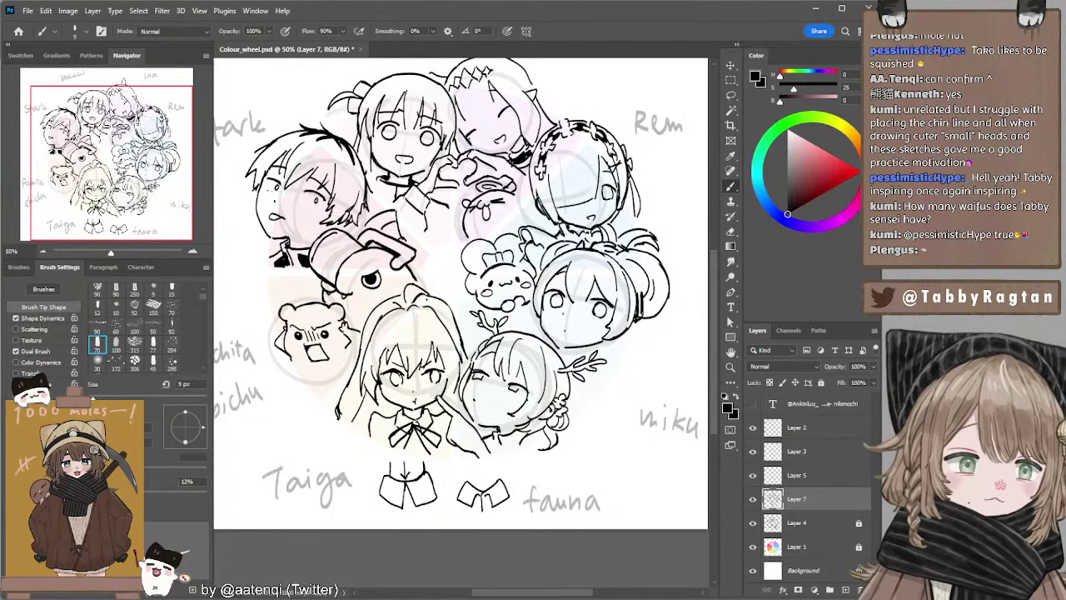
pyautogui.moveTo(636, 298); pyautogui.dragTo(607, 292)
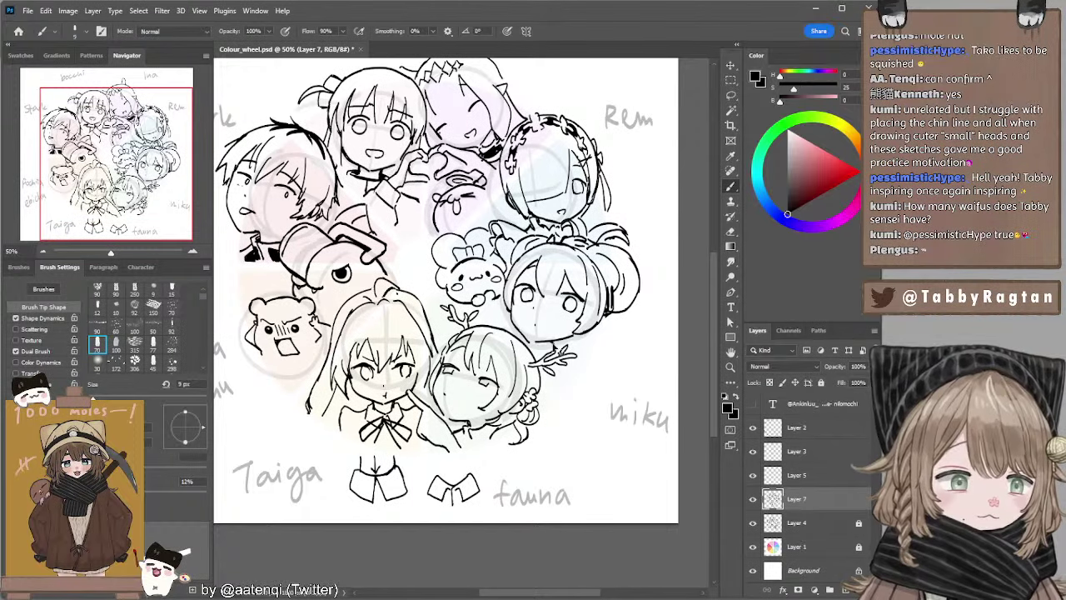
pyautogui.hotkey('ctrl', 'z')
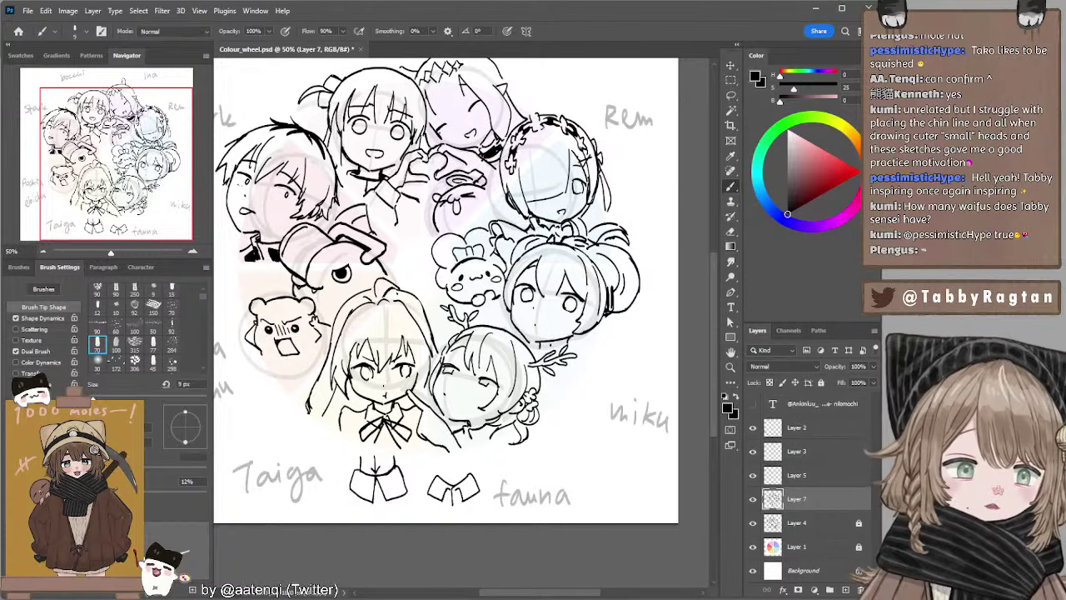
pyautogui.press('e')
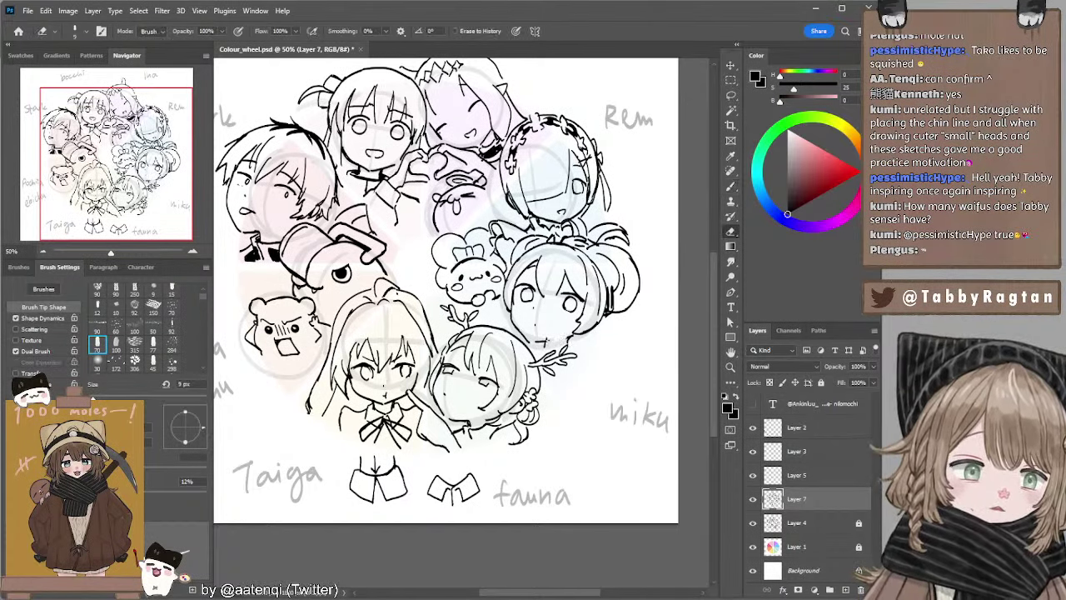
pyautogui.press('b')
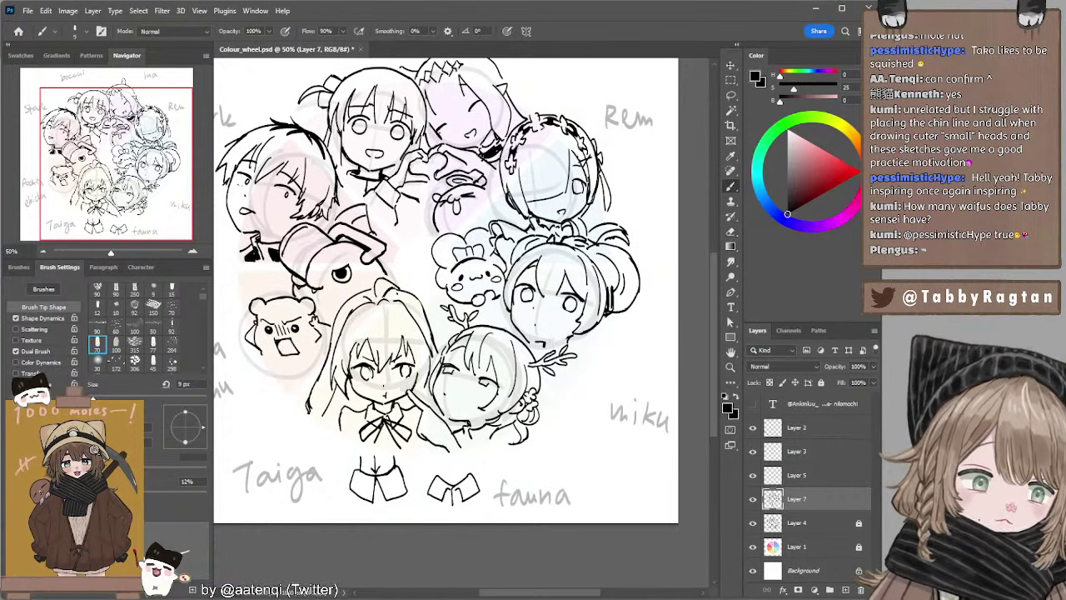
pyautogui.press('e')
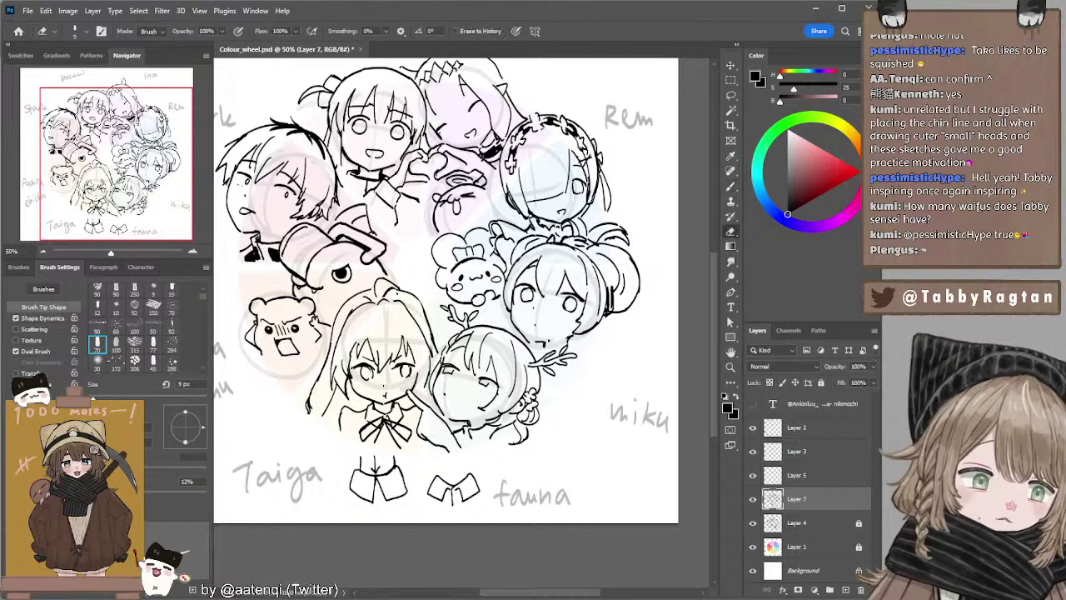
pyautogui.press('b')
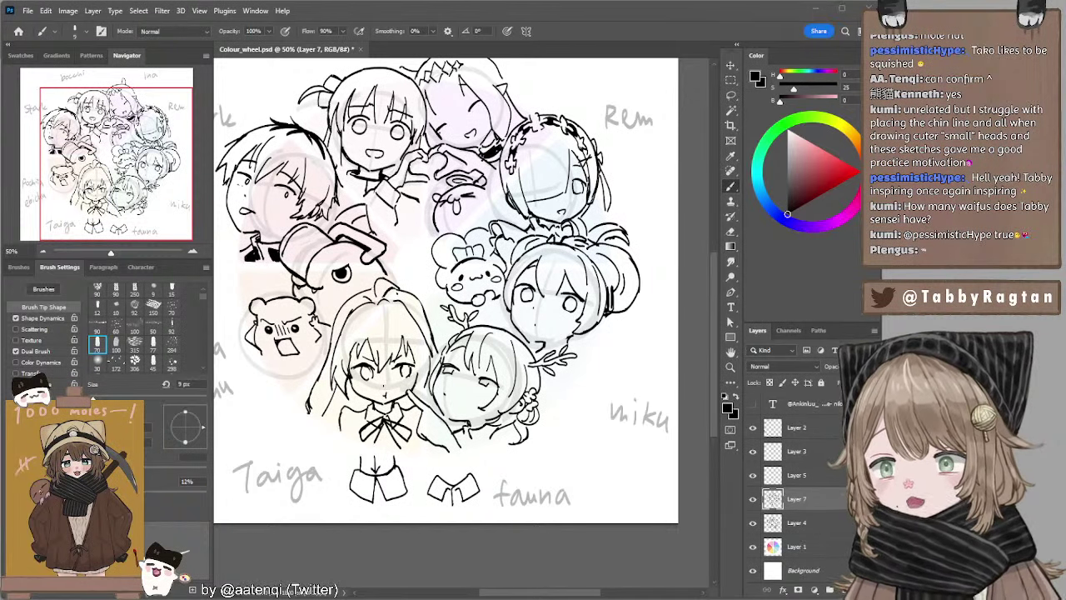
pyautogui.press('e')
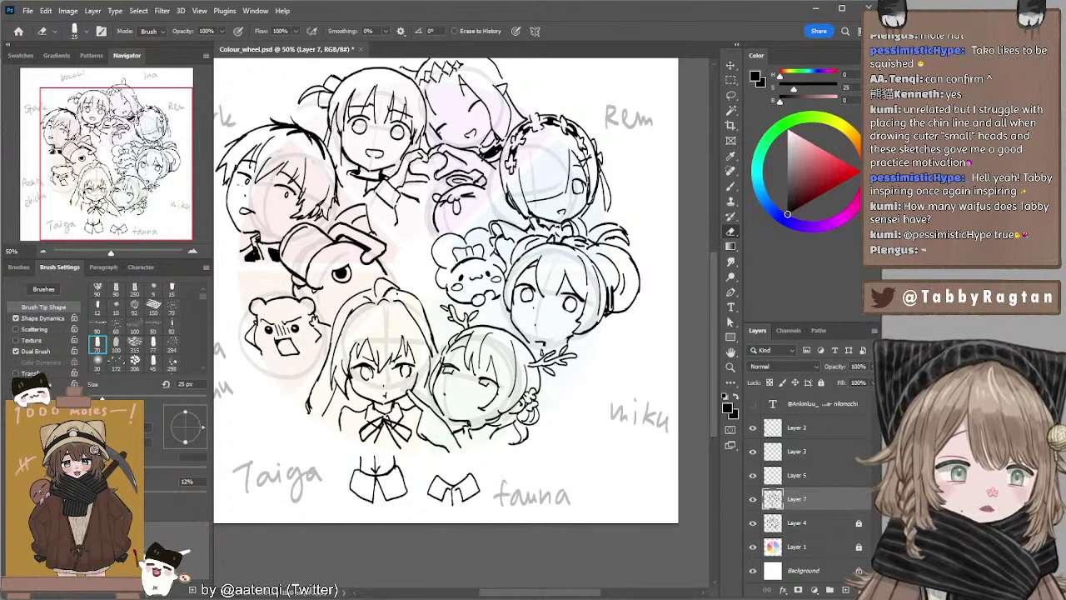
pyautogui.press('b')
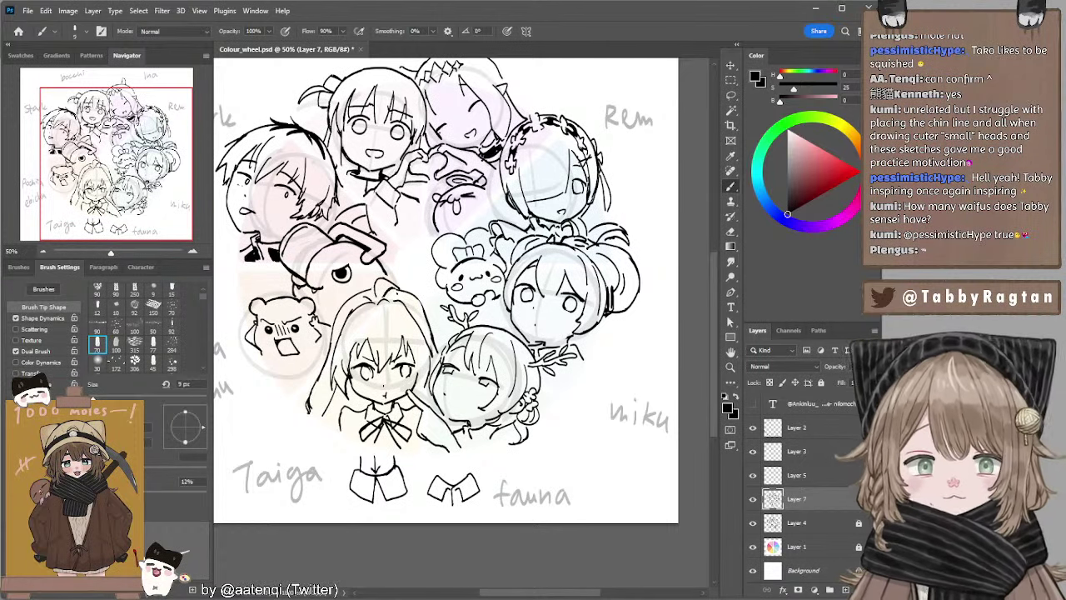
pyautogui.moveTo(631, 285); pyautogui.dragTo(642, 341)
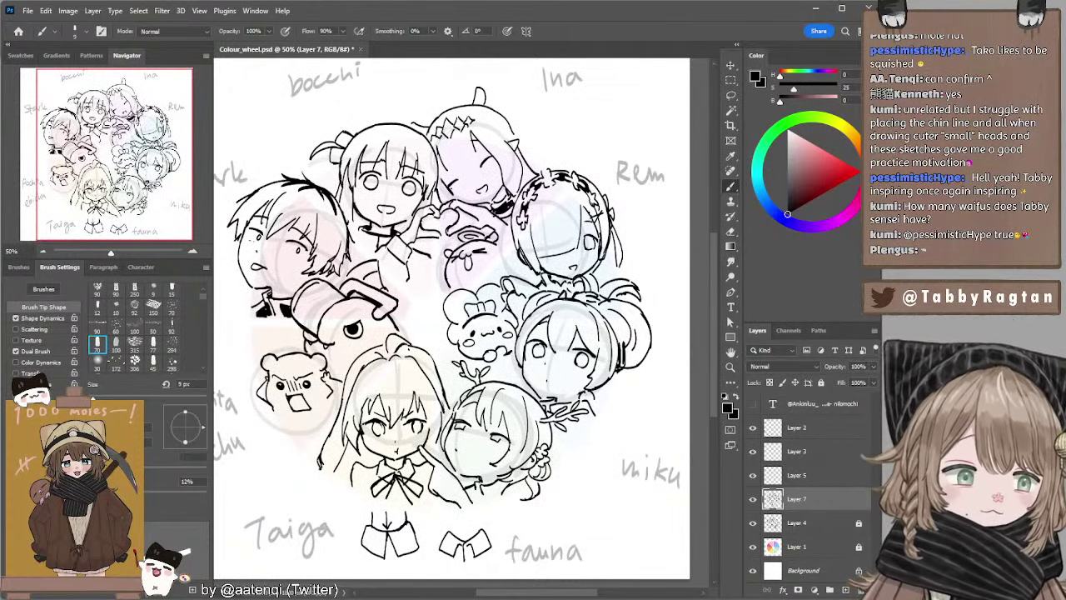
pyautogui.moveTo(600, 313); pyautogui.dragTo(620, 305)
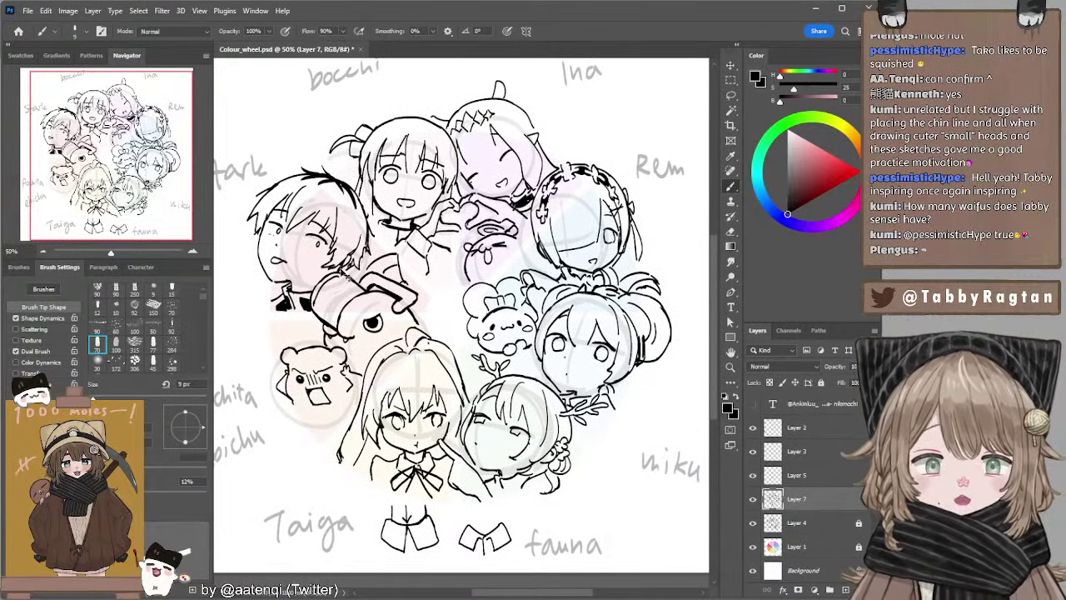
pyautogui.moveTo(432, 252); pyautogui.dragTo(473, 250)
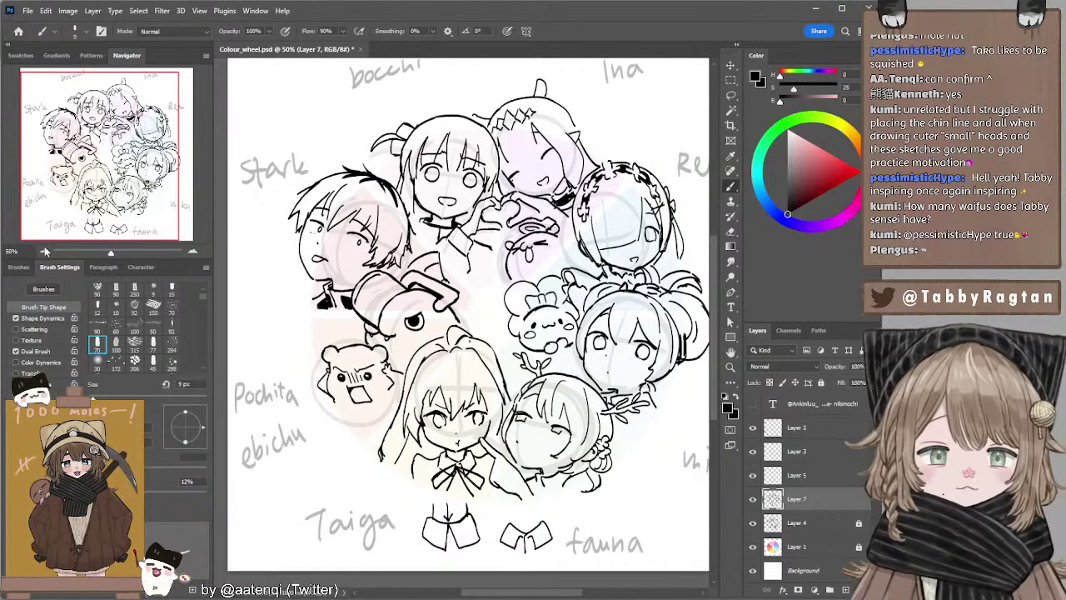
pyautogui.click(42, 250)
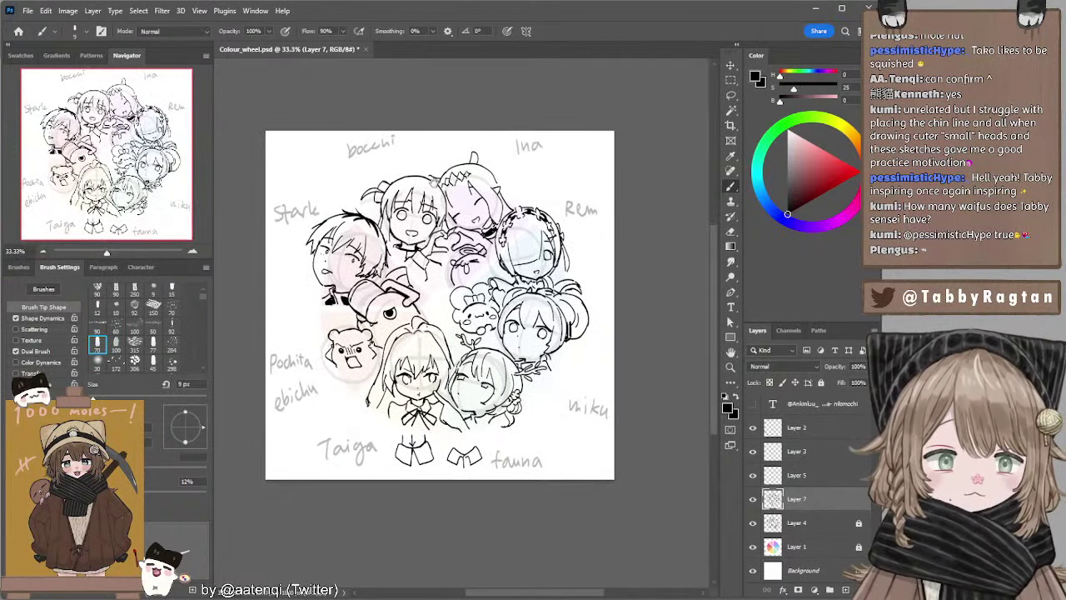
pyautogui.click(192, 249)
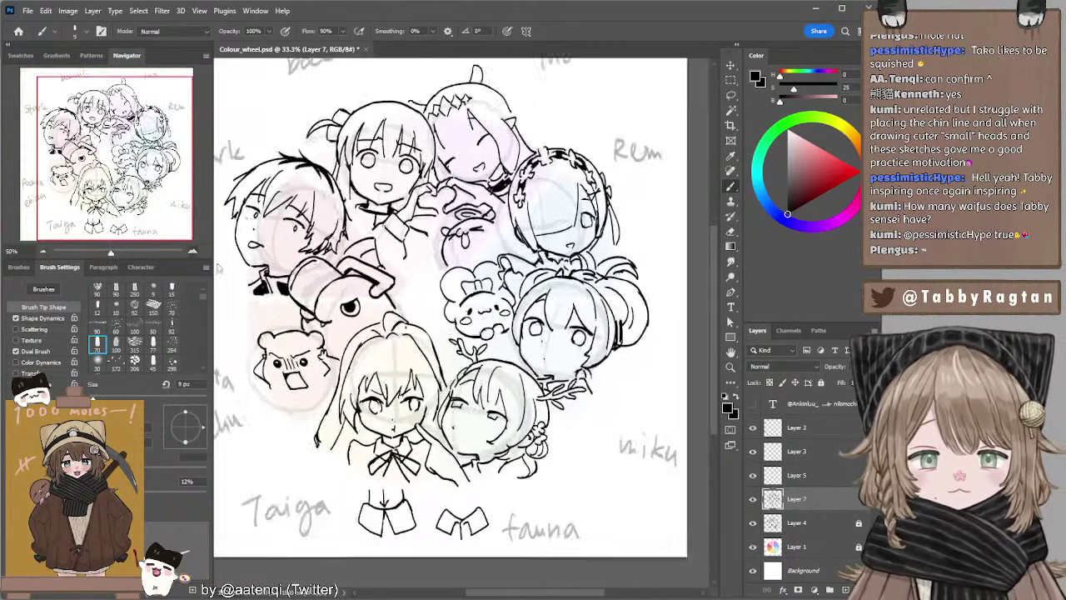
# Rework the ribbon bow at Taiga's collar with the 9 px brush, undoing unwanted strokes.
pyautogui.hotkey('ctrl', '+')
pyautogui.moveTo(424, 367); pyautogui.dragTo(456, 280)
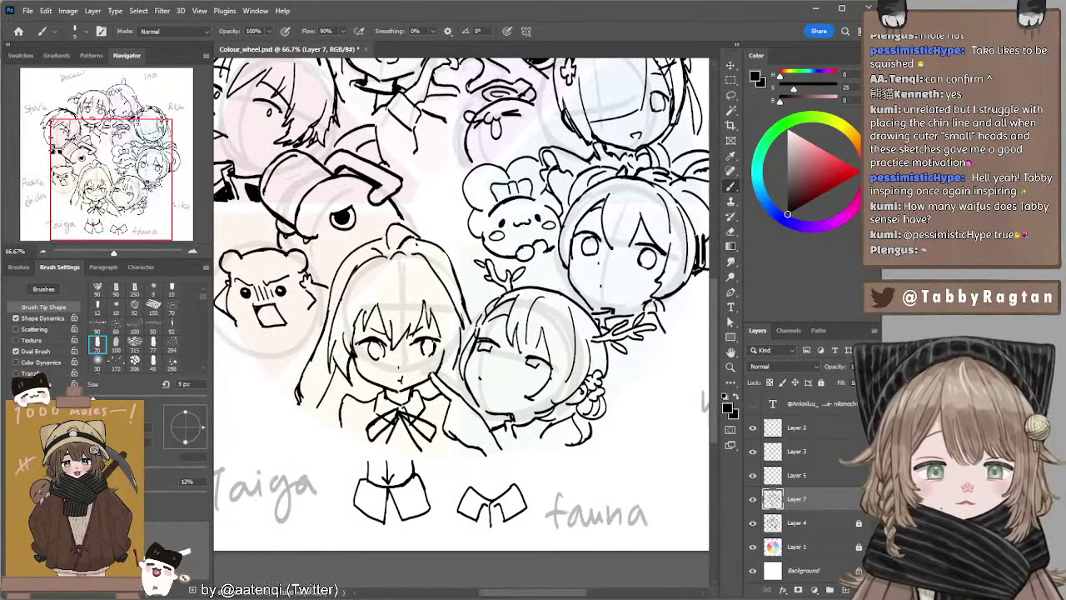
pyautogui.moveTo(376, 418)
pyautogui.mouseDown()
pyautogui.moveTo(387, 443)
pyautogui.moveTo(386, 431)
pyautogui.moveTo(425, 441)
pyautogui.moveTo(428, 420)
pyautogui.moveTo(416, 446)
pyautogui.mouseUp()
pyautogui.hotkey('ctrl', 'z')
pyautogui.hotkey('ctrl', 'z')
pyautogui.moveTo(435, 424); pyautogui.dragTo(404, 449)
pyautogui.hotkey('ctrl', 'z')
pyautogui.hotkey('ctrl', 'z')
pyautogui.hotkey('ctrl', 'z')
pyautogui.hotkey('ctrl', 'z')
pyautogui.hotkey('ctrl', 'z')
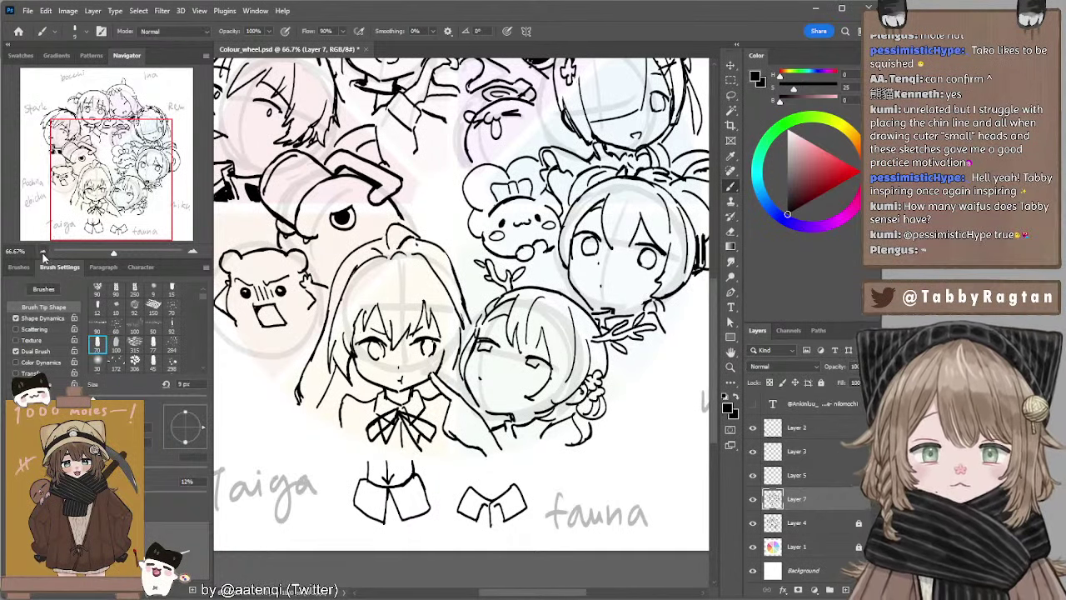
# Draw a pointed tail rising behind Pochita's body with a 15 px brush.
pyautogui.click(43, 252)
pyautogui.moveTo(432, 276); pyautogui.dragTo(425, 333)
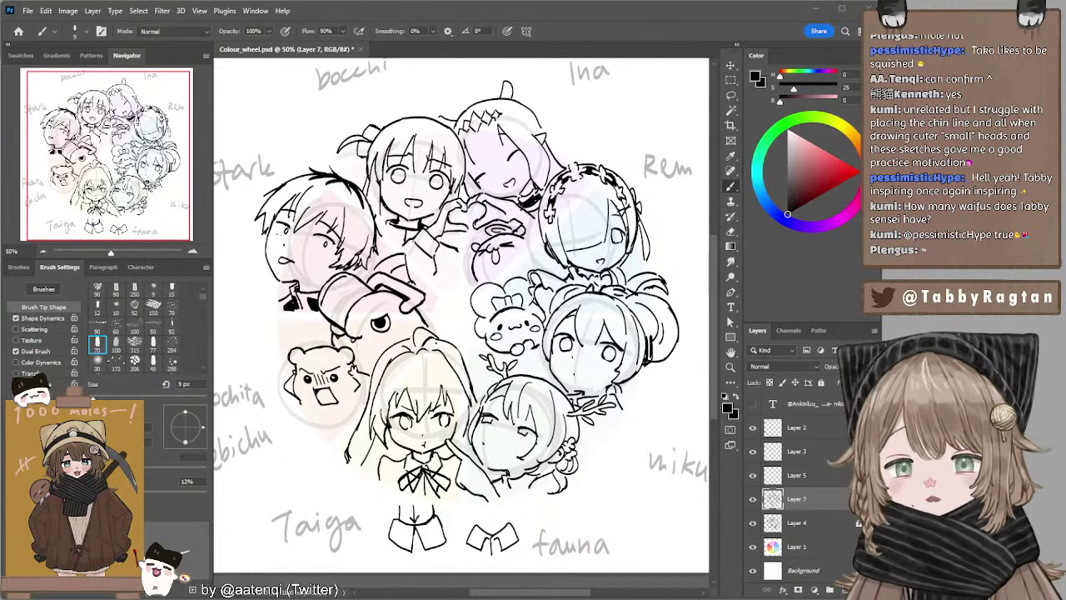
pyautogui.press(']')
pyautogui.press(']')
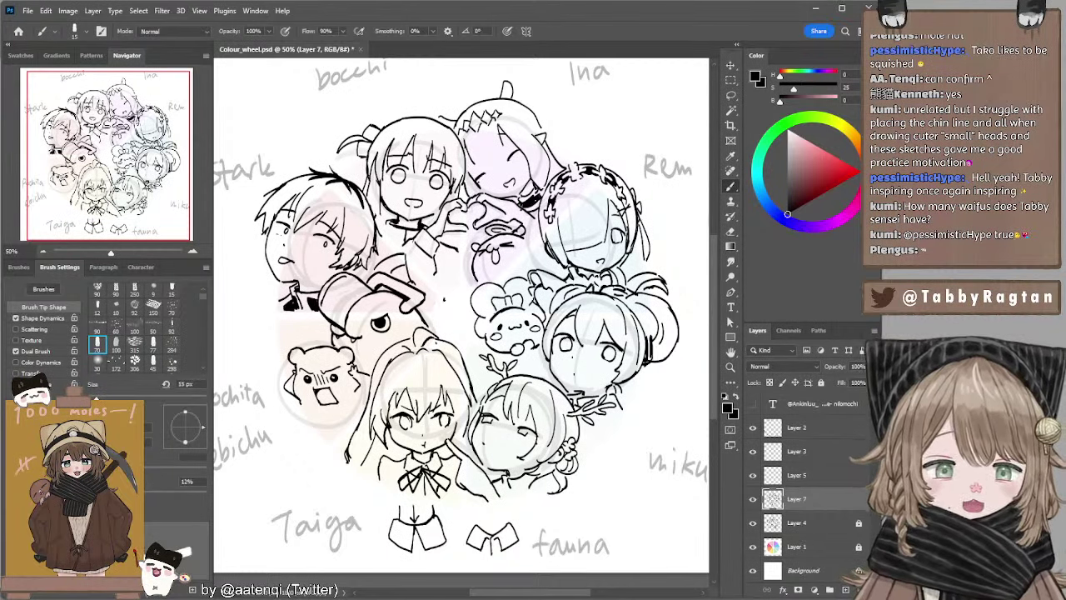
pyautogui.moveTo(437, 301); pyautogui.dragTo(452, 298)
pyautogui.moveTo(452, 298)
pyautogui.mouseDown()
pyautogui.moveTo(447, 312)
pyautogui.moveTo(453, 297)
pyautogui.mouseUp()
pyautogui.moveTo(453, 297); pyautogui.dragTo(442, 336)
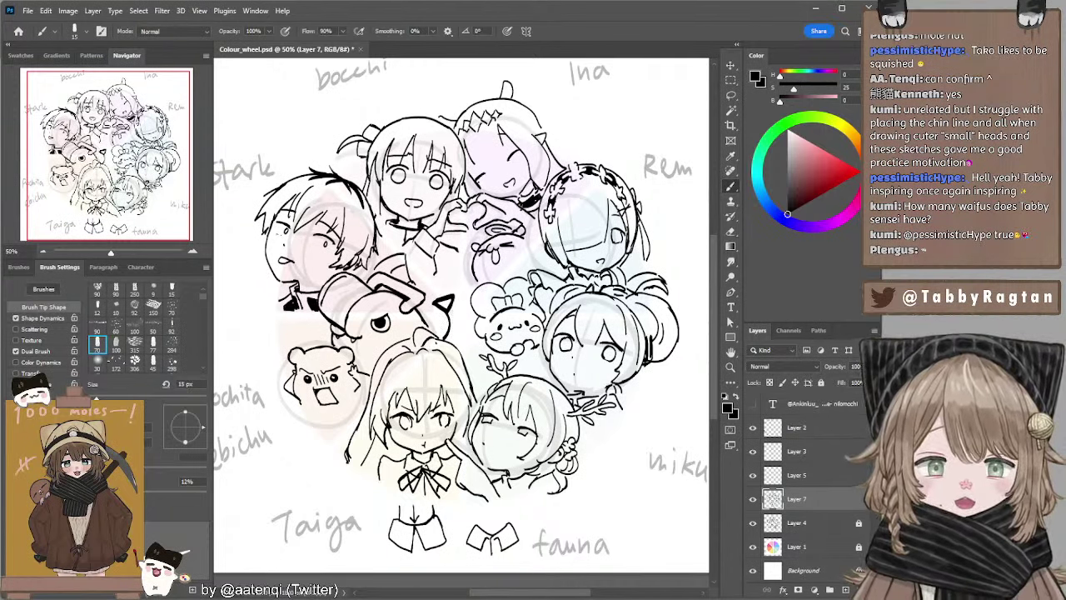
# Select Pochita's pointed tail with the Lasso, adjust its placement with Free Transform, deselect it and reduce the brush to 9 px.
pyautogui.press('l')
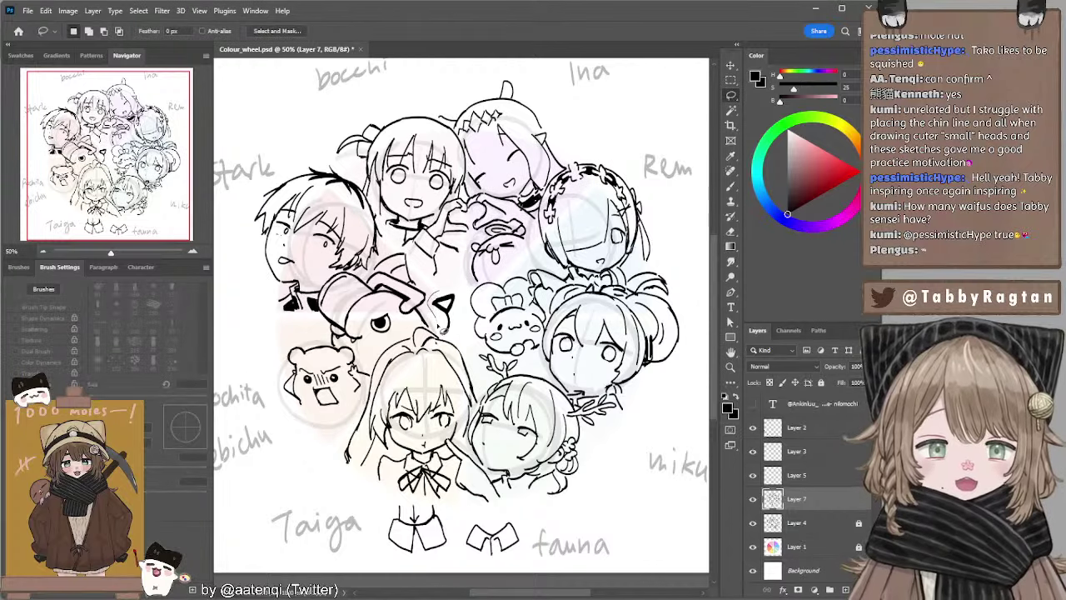
pyautogui.moveTo(464, 319); pyautogui.dragTo(472, 266)
pyautogui.press('v')
pyautogui.hotkey('ctrl', 't')
pyautogui.press('Return')
pyautogui.hotkey('ctrl', 'd')
pyautogui.press('b')
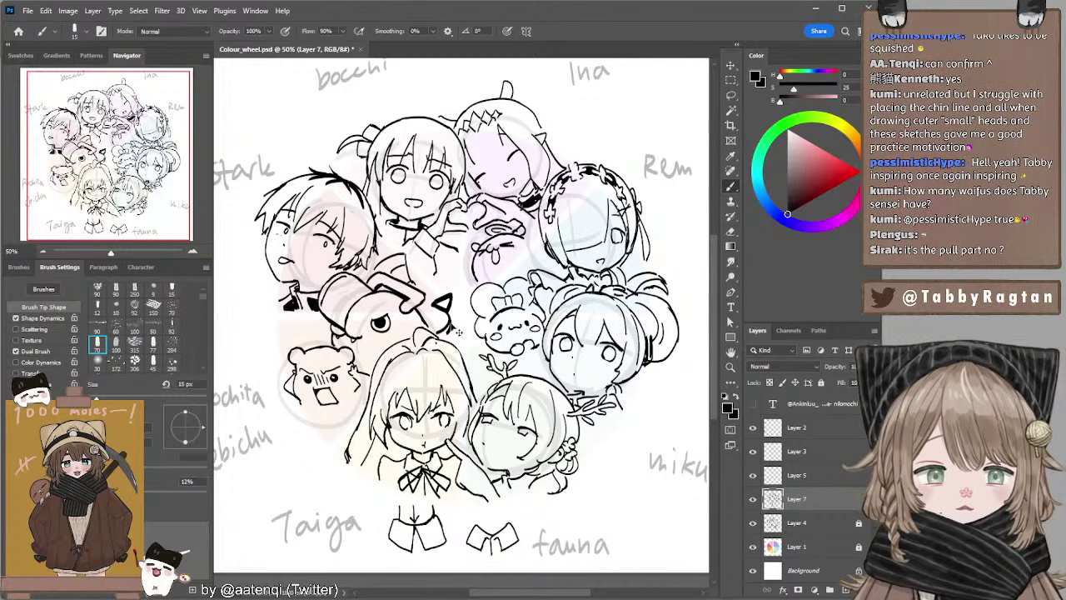
pyautogui.press('[')
pyautogui.press('[')
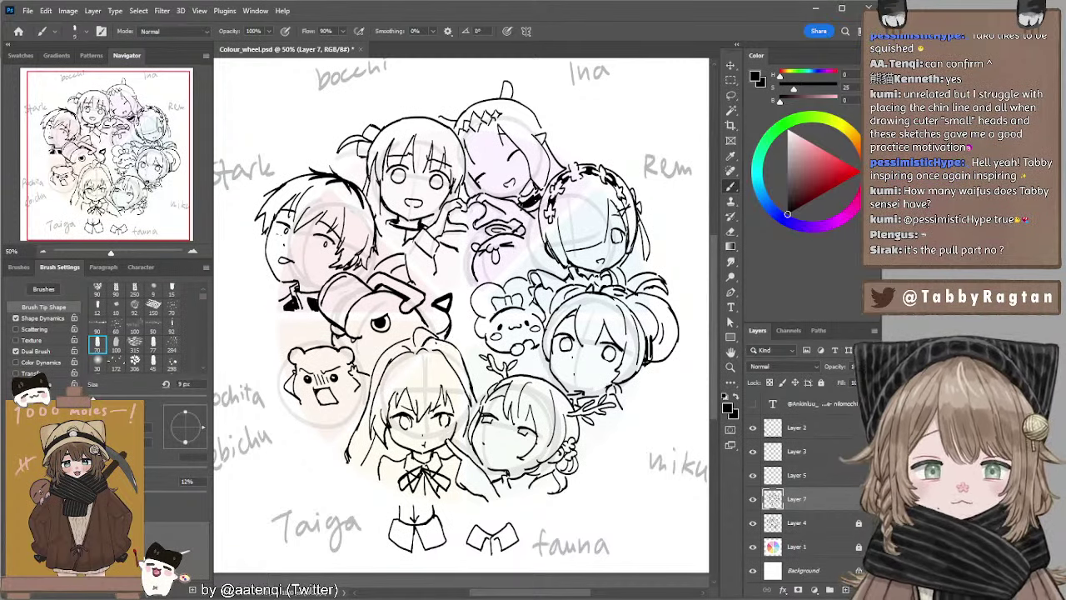
# Add a new layer above Layer 4 and block in one side of Bocchi's head with a muted red (S 19, B 65).
pyautogui.press('e')
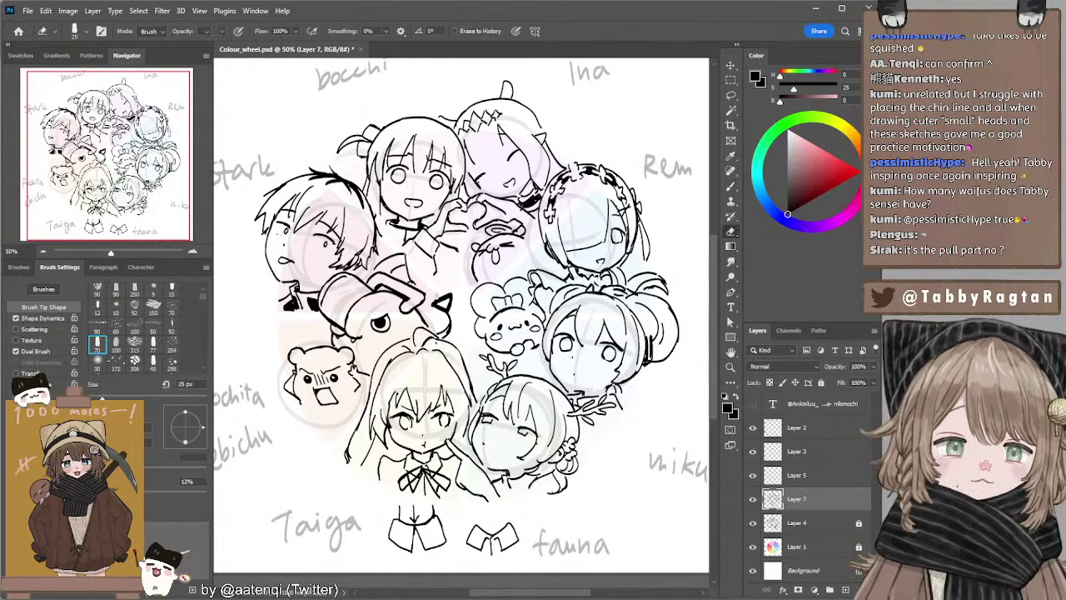
pyautogui.moveTo(517, 197)
pyautogui.mouseDown()
pyautogui.moveTo(491, 221)
pyautogui.moveTo(505, 220)
pyautogui.mouseUp()
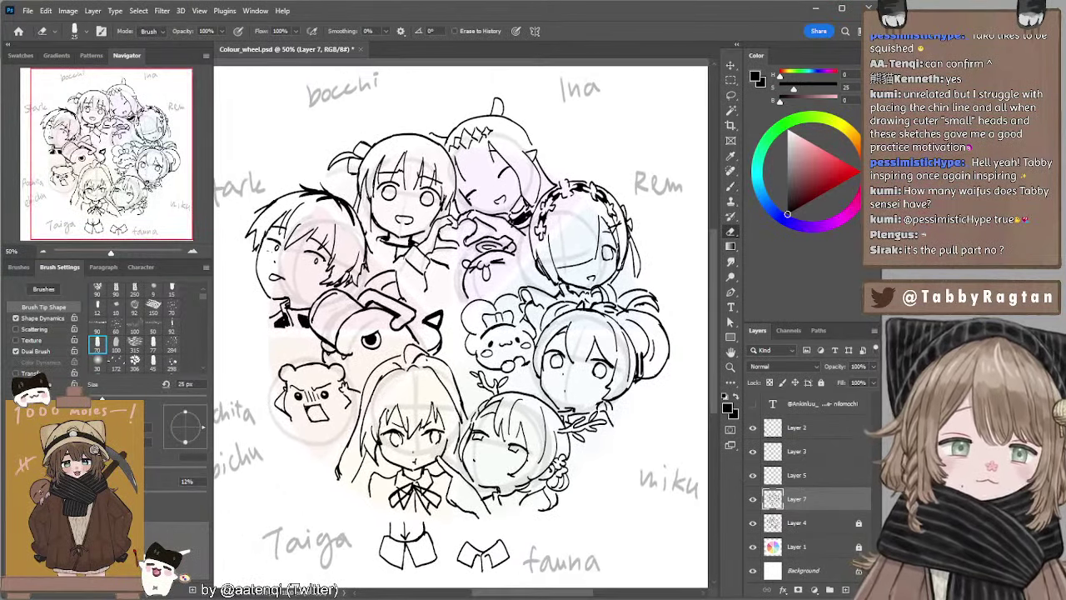
pyautogui.click(800, 524)
pyautogui.click(846, 589)
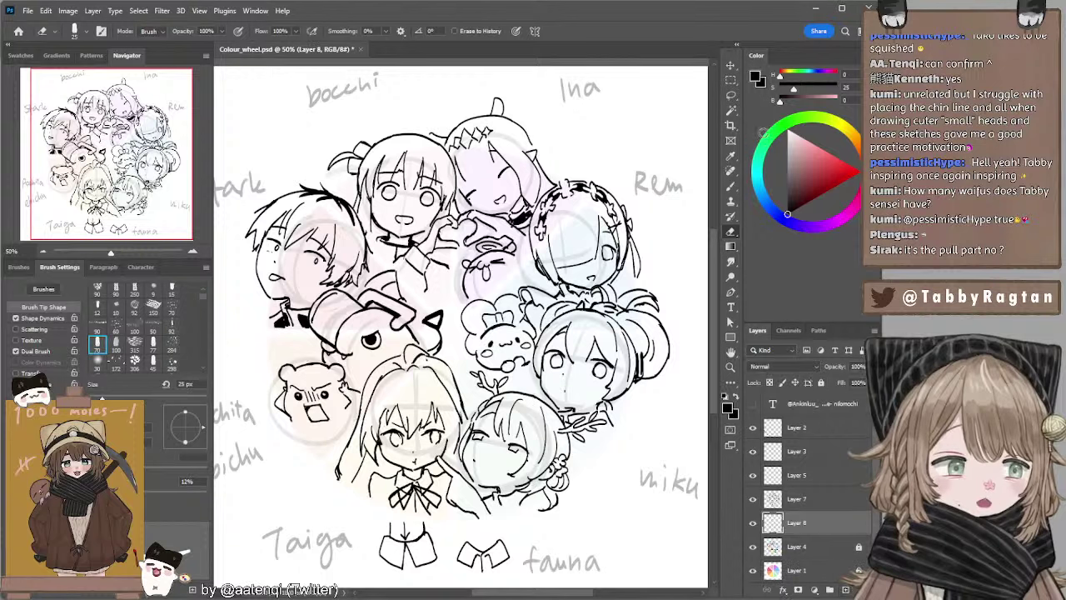
pyautogui.moveTo(800, 146); pyautogui.dragTo(798, 164)
pyautogui.press('b')
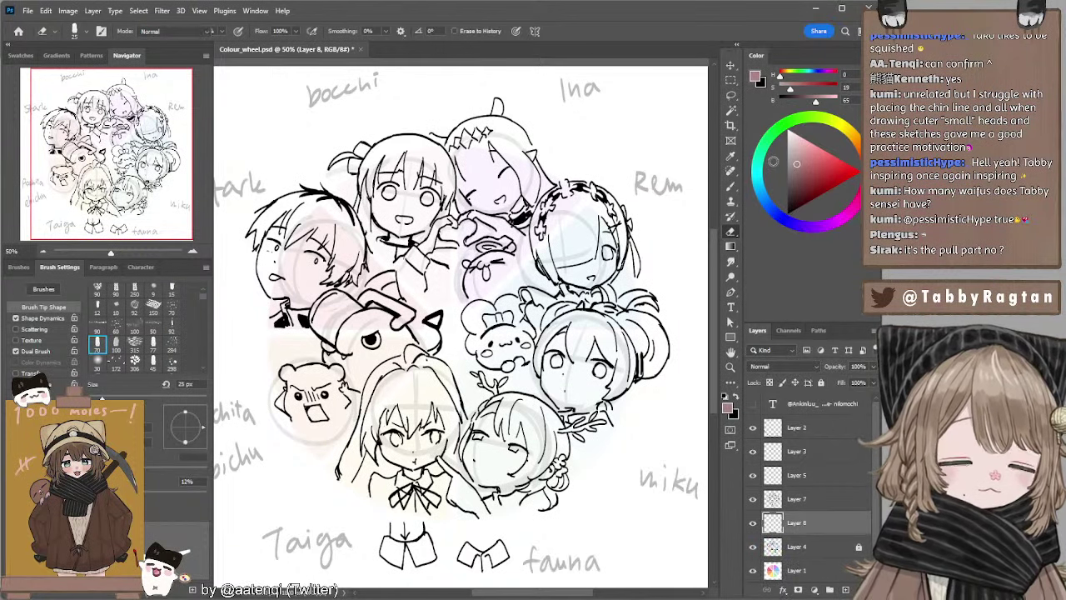
pyautogui.moveTo(408, 150)
pyautogui.mouseDown()
pyautogui.moveTo(375, 212)
pyautogui.moveTo(379, 159)
pyautogui.mouseUp()
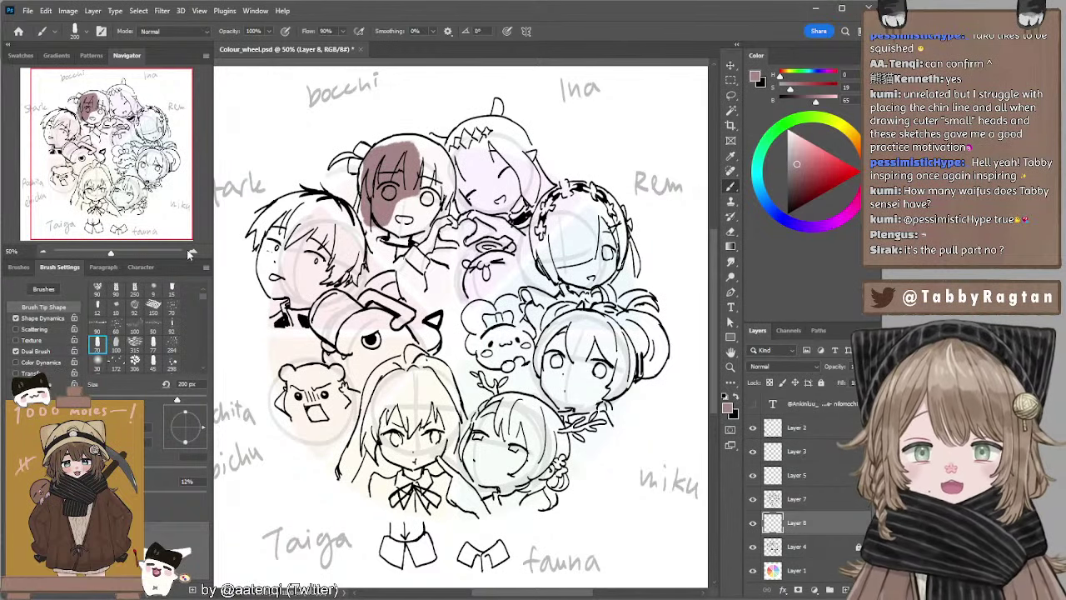
# Colour Bocchi's side bun in the same muted red, shrinking the brush to 35 px and 20 px for the tips.
pyautogui.click(192, 251)
pyautogui.press('[')
pyautogui.press('[')
pyautogui.press('[')
pyautogui.press('[')
pyautogui.press('[')
pyautogui.press('[')
pyautogui.press('[')
pyautogui.press('[')
pyautogui.press('[')
pyautogui.press('[')
pyautogui.press('[')
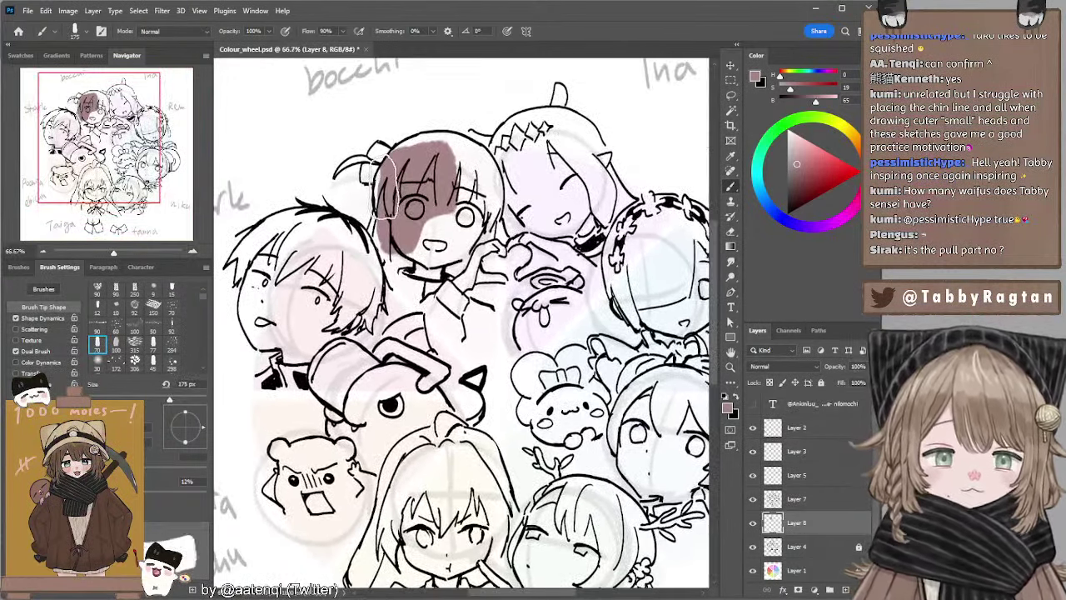
pyautogui.press('[')
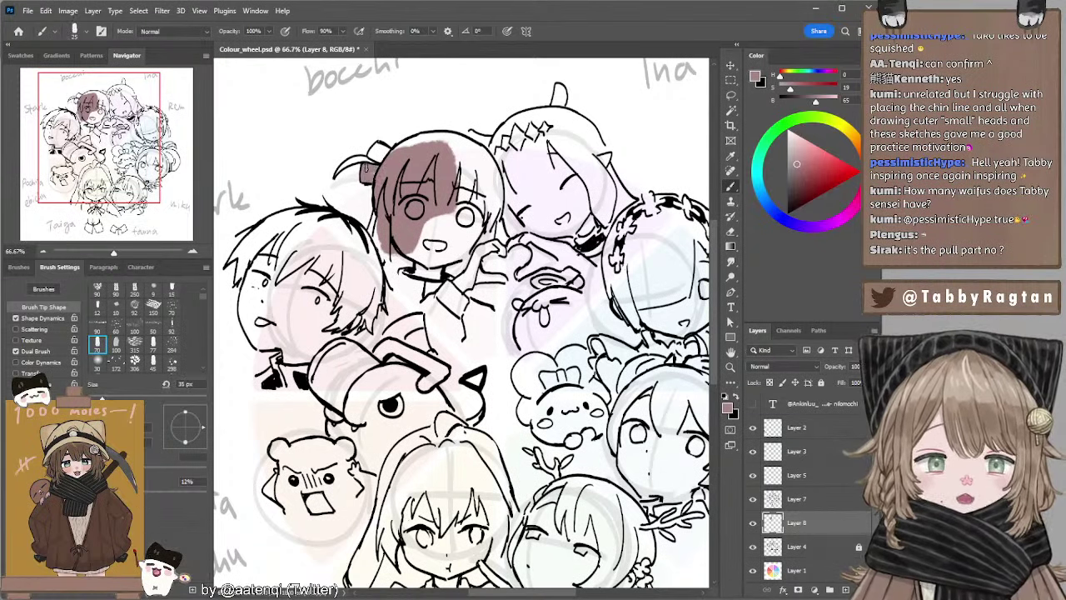
pyautogui.press('[')
pyautogui.press('[')
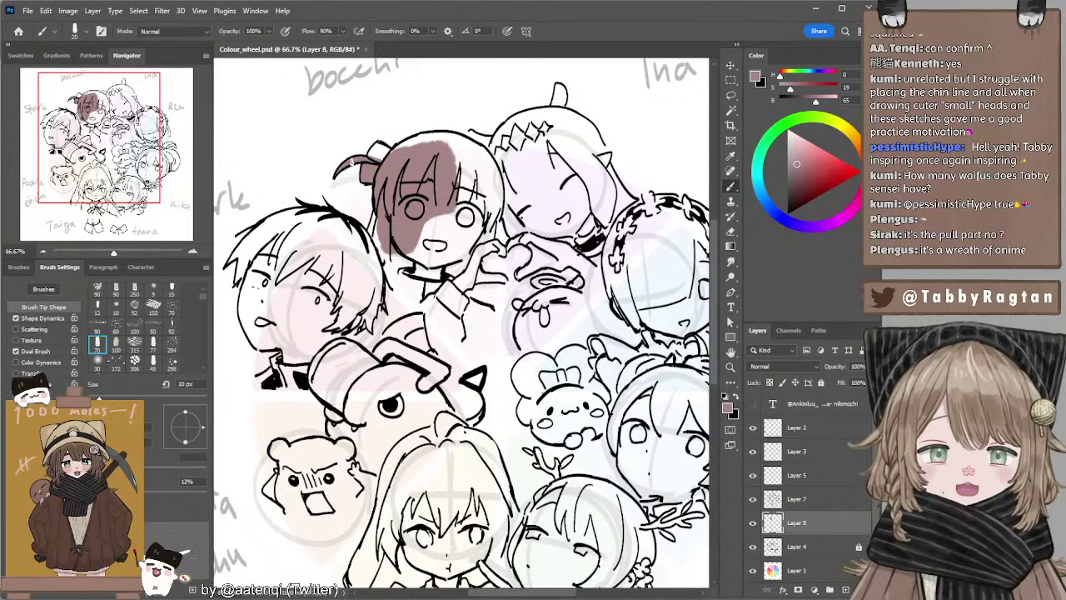
# Fill the rest of Bocchi's hair and upper face with the muted red, extending it down the side strands.
pyautogui.moveTo(376, 160)
pyautogui.mouseDown()
pyautogui.moveTo(444, 142)
pyautogui.moveTo(421, 139)
pyautogui.moveTo(479, 152)
pyautogui.moveTo(455, 145)
pyautogui.moveTo(490, 170)
pyautogui.moveTo(488, 154)
pyautogui.moveTo(488, 173)
pyautogui.moveTo(475, 178)
pyautogui.moveTo(486, 177)
pyautogui.moveTo(452, 151)
pyautogui.moveTo(496, 185)
pyautogui.moveTo(467, 173)
pyautogui.moveTo(454, 221)
pyautogui.mouseUp()
pyautogui.press(']')
pyautogui.press('[')
pyautogui.press('[')
pyautogui.moveTo(378, 214)
pyautogui.mouseDown()
pyautogui.moveTo(388, 265)
pyautogui.moveTo(375, 227)
pyautogui.mouseUp()
pyautogui.press('.')
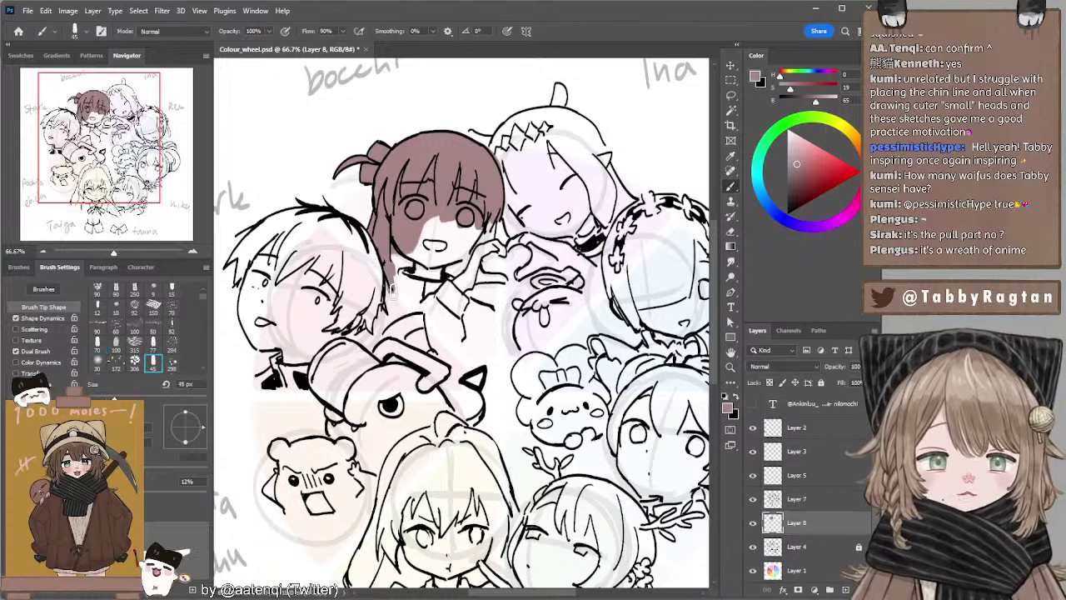
# Fill Bocchi's lower face and neck with the muted red, cleaning stray paint with the Eraser.
pyautogui.moveTo(402, 284)
pyautogui.mouseDown()
pyautogui.moveTo(387, 248)
pyautogui.moveTo(427, 265)
pyautogui.moveTo(428, 281)
pyautogui.moveTo(404, 288)
pyautogui.moveTo(393, 275)
pyautogui.moveTo(424, 302)
pyautogui.moveTo(401, 290)
pyautogui.moveTo(409, 307)
pyautogui.moveTo(368, 258)
pyautogui.moveTo(412, 313)
pyautogui.moveTo(404, 281)
pyautogui.moveTo(414, 306)
pyautogui.moveTo(401, 290)
pyautogui.moveTo(429, 299)
pyautogui.moveTo(441, 275)
pyautogui.moveTo(428, 260)
pyautogui.moveTo(436, 223)
pyautogui.moveTo(472, 223)
pyautogui.moveTo(437, 254)
pyautogui.moveTo(474, 224)
pyautogui.moveTo(491, 223)
pyautogui.moveTo(488, 236)
pyautogui.moveTo(493, 221)
pyautogui.moveTo(491, 247)
pyautogui.moveTo(471, 279)
pyautogui.mouseUp()
pyautogui.press('e')
pyautogui.press('b')
pyautogui.press('e')
pyautogui.press('b')
pyautogui.press('[')
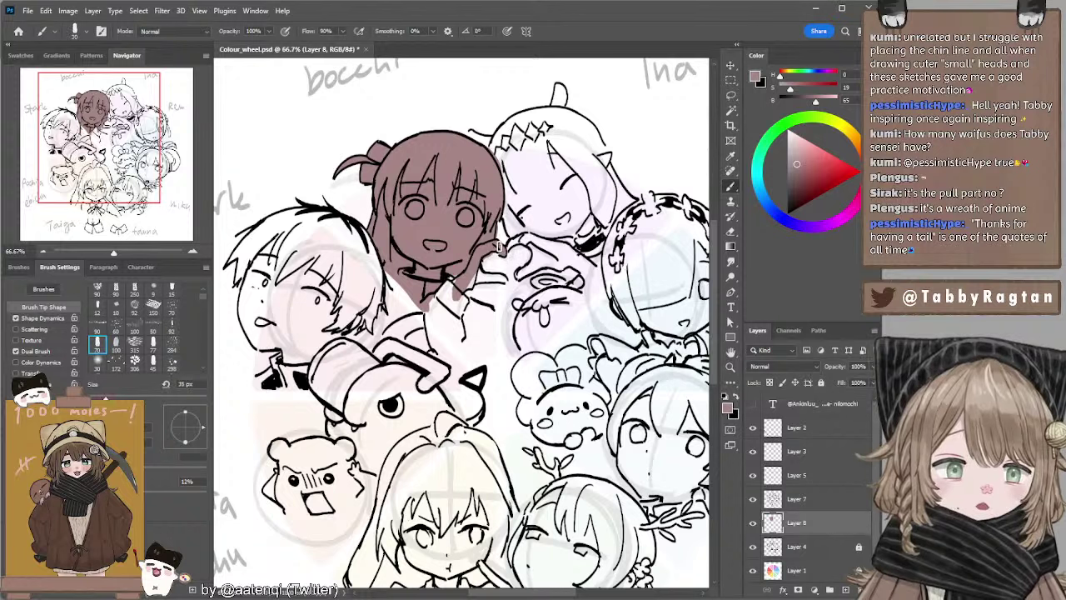
# Fill Bocchi's raised hand, sleeve and upper body with the muted red, using a brush of 35 to 40 px.
pyautogui.moveTo(478, 265)
pyautogui.mouseDown()
pyautogui.moveTo(435, 309)
pyautogui.moveTo(422, 299)
pyautogui.moveTo(453, 332)
pyautogui.moveTo(456, 315)
pyautogui.moveTo(441, 307)
pyautogui.moveTo(459, 293)
pyautogui.moveTo(458, 324)
pyautogui.mouseUp()
pyautogui.press(']')
pyautogui.press('[')
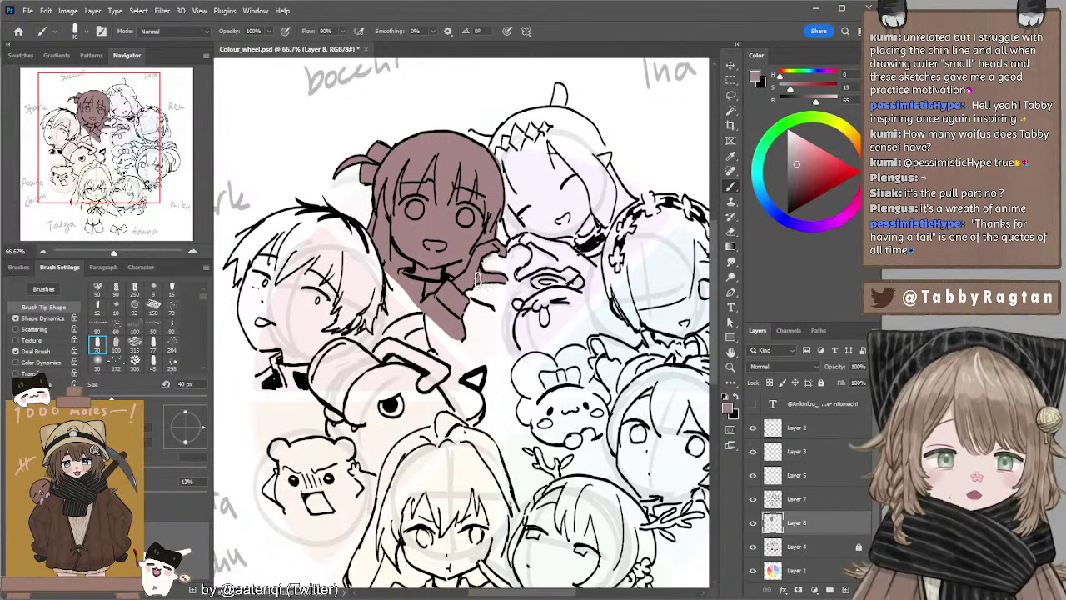
pyautogui.moveTo(522, 257)
pyautogui.mouseDown()
pyautogui.moveTo(493, 251)
pyautogui.moveTo(463, 305)
pyautogui.mouseUp()
pyautogui.press(']')
pyautogui.moveTo(446, 258)
pyautogui.mouseDown()
pyautogui.moveTo(451, 305)
pyautogui.moveTo(463, 310)
pyautogui.moveTo(440, 346)
pyautogui.moveTo(454, 348)
pyautogui.moveTo(447, 330)
pyautogui.mouseUp()
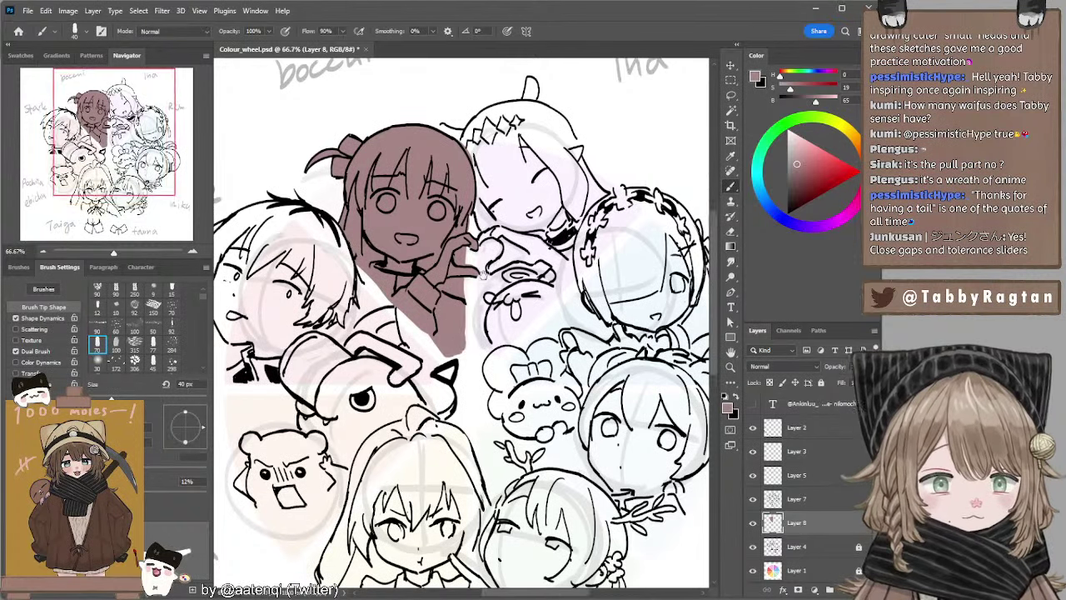
# Add another new layer directly above Layer 4 and choose a soft purple (H 292, S 26, B 72).
pyautogui.moveTo(503, 238); pyautogui.dragTo(457, 290)
pyautogui.press('e')
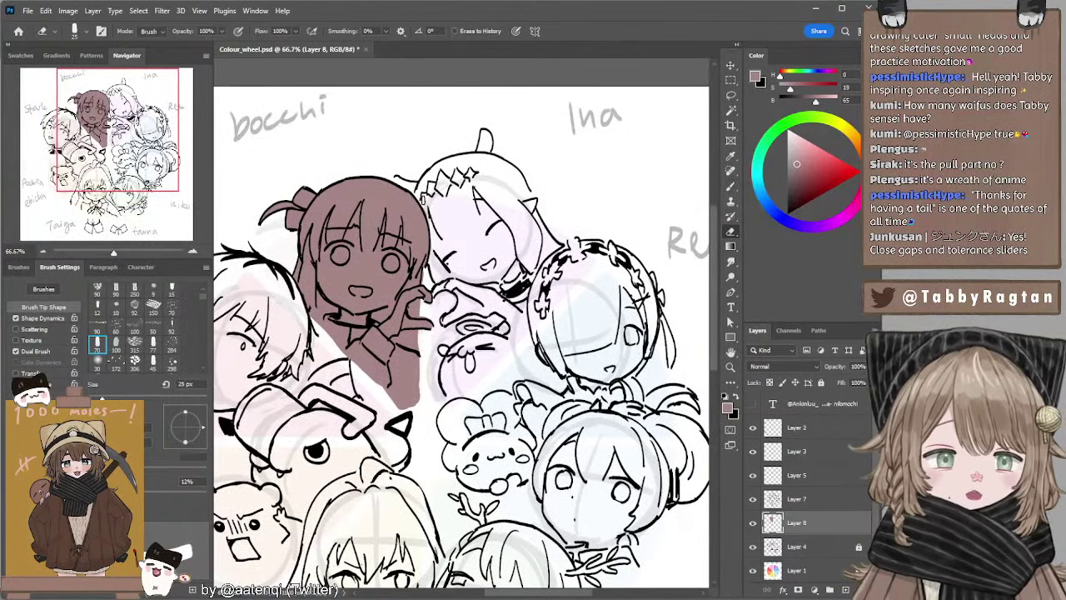
pyautogui.click(790, 546)
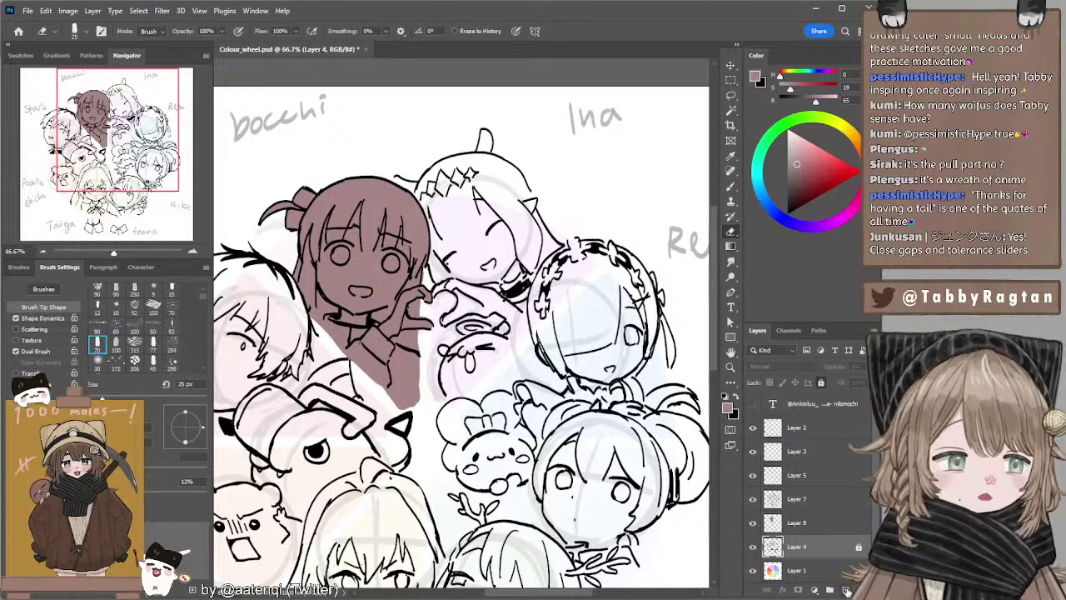
pyautogui.click(847, 589)
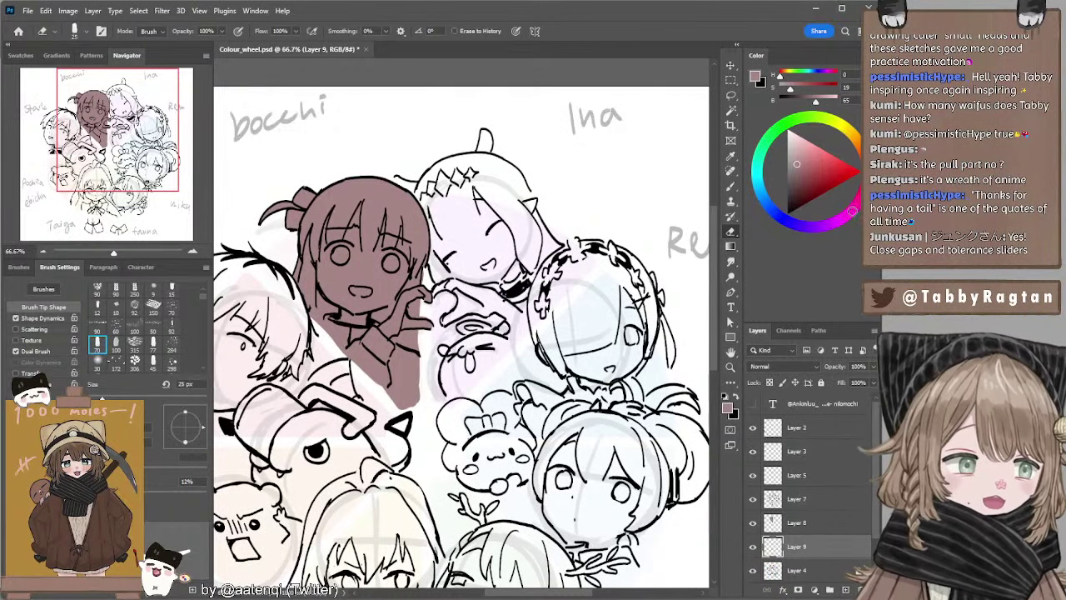
pyautogui.click(832, 220)
pyautogui.click(804, 153)
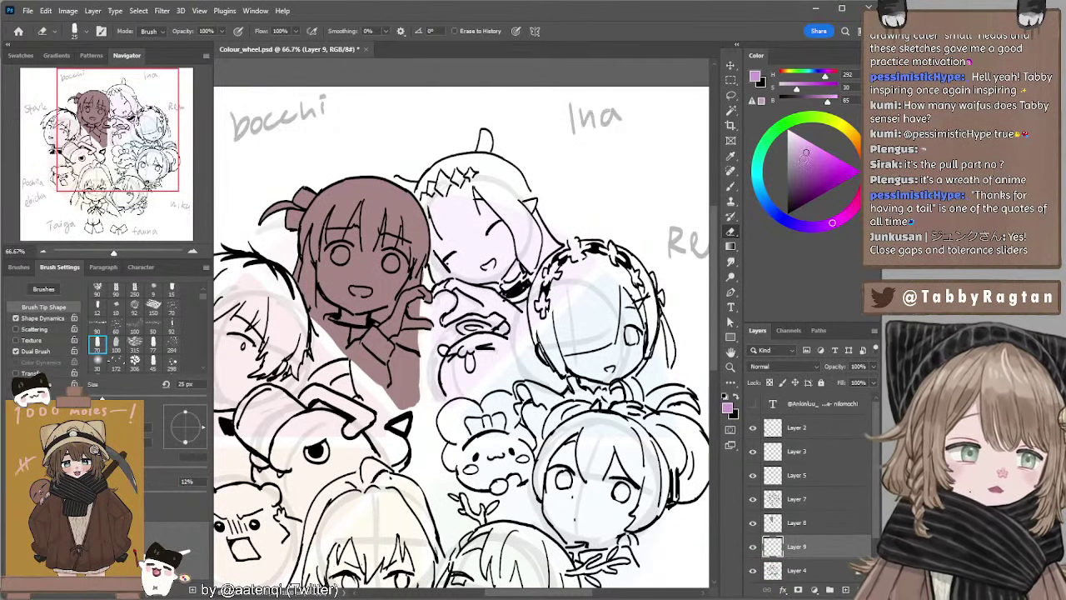
pyautogui.click(802, 161)
# Paint the top tuft and crown of Ina's hair purple along the outline, alternating between brush and Eraser.
pyautogui.press('b')
pyautogui.moveTo(492, 171)
pyautogui.mouseDown()
pyautogui.moveTo(428, 179)
pyautogui.moveTo(482, 158)
pyautogui.moveTo(481, 136)
pyautogui.moveTo(457, 190)
pyautogui.moveTo(400, 181)
pyautogui.moveTo(439, 215)
pyautogui.mouseUp()
pyautogui.press('e')
pyautogui.press('b')
pyautogui.press(']')
pyautogui.press(']')
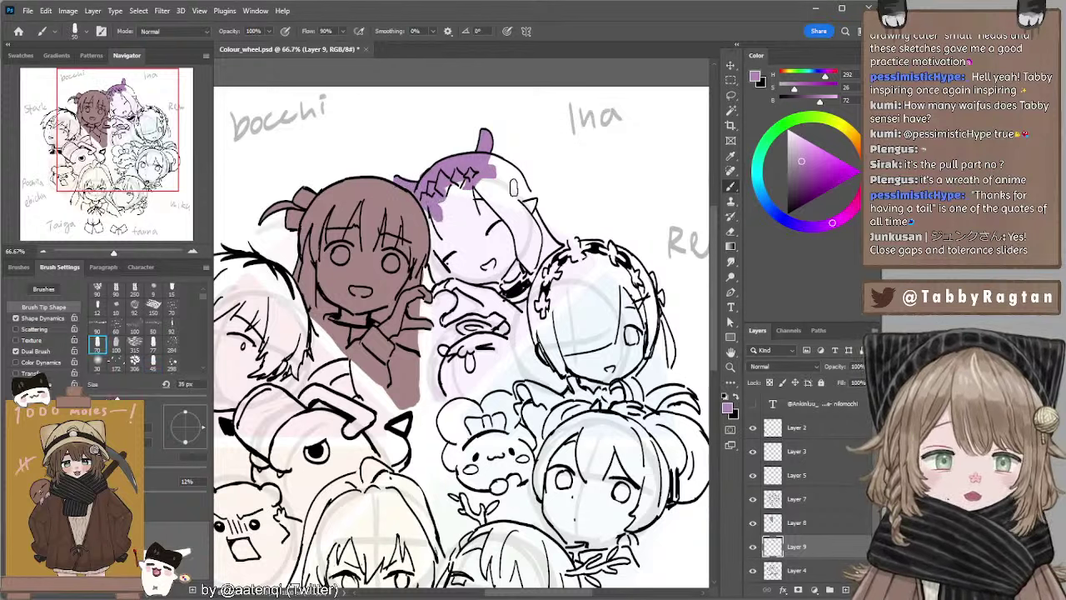
# Fill most of Ina's hair, face and raised arm with purple, adjusting the brush size and undoing an unwanted stroke.
pyautogui.moveTo(492, 162)
pyautogui.mouseDown()
pyautogui.moveTo(514, 187)
pyautogui.moveTo(489, 164)
pyautogui.moveTo(522, 181)
pyautogui.moveTo(528, 197)
pyautogui.moveTo(513, 177)
pyautogui.moveTo(531, 202)
pyautogui.moveTo(523, 193)
pyautogui.moveTo(522, 213)
pyautogui.moveTo(543, 212)
pyautogui.moveTo(531, 202)
pyautogui.moveTo(526, 224)
pyautogui.moveTo(555, 243)
pyautogui.moveTo(489, 173)
pyautogui.moveTo(552, 244)
pyautogui.moveTo(503, 193)
pyautogui.moveTo(458, 185)
pyautogui.moveTo(433, 213)
pyautogui.moveTo(481, 189)
pyautogui.moveTo(427, 205)
pyautogui.moveTo(504, 200)
pyautogui.moveTo(465, 233)
pyautogui.moveTo(483, 280)
pyautogui.moveTo(462, 268)
pyautogui.moveTo(440, 284)
pyautogui.moveTo(465, 306)
pyautogui.moveTo(446, 317)
pyautogui.moveTo(496, 307)
pyautogui.moveTo(471, 295)
pyautogui.moveTo(503, 303)
pyautogui.moveTo(463, 296)
pyautogui.moveTo(492, 288)
pyautogui.moveTo(470, 248)
pyautogui.moveTo(461, 257)
pyautogui.moveTo(467, 277)
pyautogui.moveTo(494, 275)
pyautogui.moveTo(485, 251)
pyautogui.moveTo(468, 306)
pyautogui.mouseUp()
pyautogui.press('[')
pyautogui.hotkey('ctrl', 'z')
pyautogui.press('[')
pyautogui.press('[')
pyautogui.press(']')
pyautogui.press(']')
pyautogui.press(']')
pyautogui.press(']')
pyautogui.press(']')
pyautogui.press('[')
pyautogui.press('[')
pyautogui.press('[')
pyautogui.press('[')
pyautogui.press('[')
pyautogui.press(']')
pyautogui.press(']')
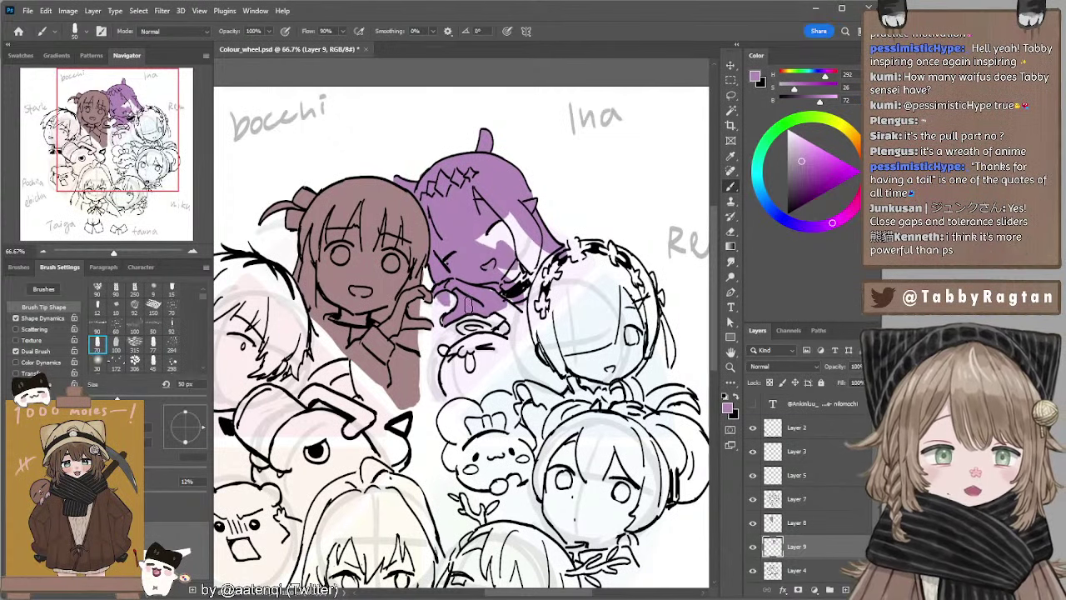
# Fill the remaining gaps in Ina's face, hair and collar with purple, using a 70 px brush and a smaller one for the edges.
pyautogui.press(']')
pyautogui.press(']')
pyautogui.moveTo(482, 235)
pyautogui.mouseDown()
pyautogui.moveTo(541, 248)
pyautogui.moveTo(502, 283)
pyautogui.moveTo(507, 267)
pyautogui.moveTo(453, 249)
pyautogui.moveTo(514, 294)
pyautogui.mouseUp()
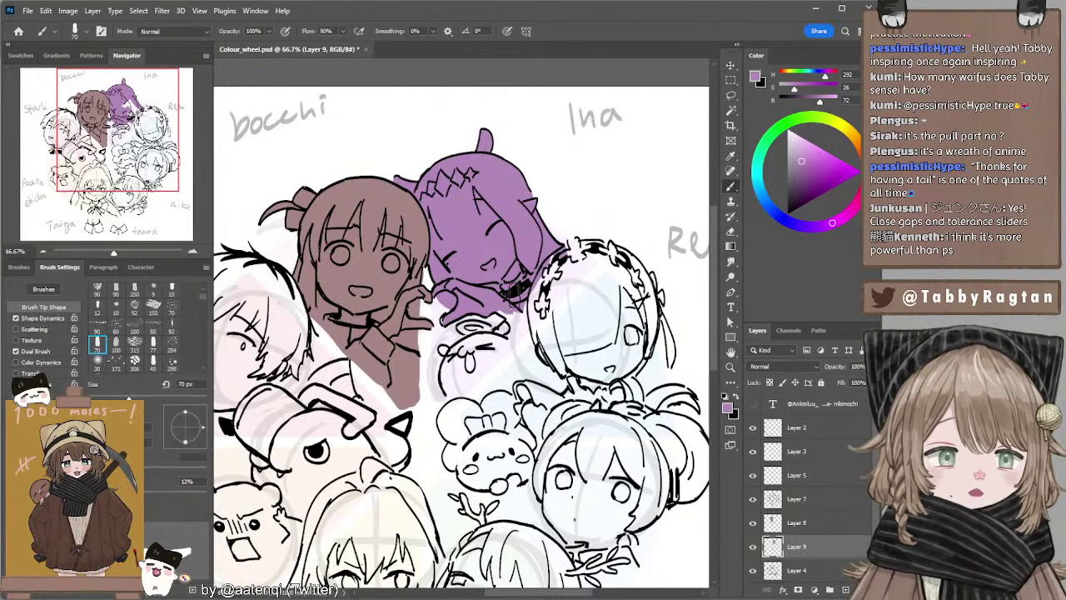
pyautogui.press('[')
pyautogui.press('[')
pyautogui.moveTo(551, 254)
pyautogui.mouseDown()
pyautogui.moveTo(527, 314)
pyautogui.moveTo(491, 299)
pyautogui.moveTo(518, 319)
pyautogui.moveTo(490, 295)
pyautogui.moveTo(468, 299)
pyautogui.moveTo(499, 305)
pyautogui.moveTo(474, 314)
pyautogui.moveTo(445, 287)
pyautogui.mouseUp()
# Colour Ina's small companion and the area around her hands in purple, shrinking the brush to 35 px for the edges.
pyautogui.press(']')
pyautogui.press(']')
pyautogui.press(']')
pyautogui.press('[')
pyautogui.moveTo(482, 327)
pyautogui.mouseDown()
pyautogui.moveTo(487, 335)
pyautogui.moveTo(517, 336)
pyautogui.moveTo(486, 346)
pyautogui.moveTo(526, 326)
pyautogui.mouseUp()
pyautogui.press('[')
pyautogui.press('[')
pyautogui.moveTo(452, 363)
pyautogui.mouseDown()
pyautogui.moveTo(474, 340)
pyautogui.moveTo(447, 386)
pyautogui.moveTo(499, 349)
pyautogui.moveTo(466, 363)
pyautogui.mouseUp()
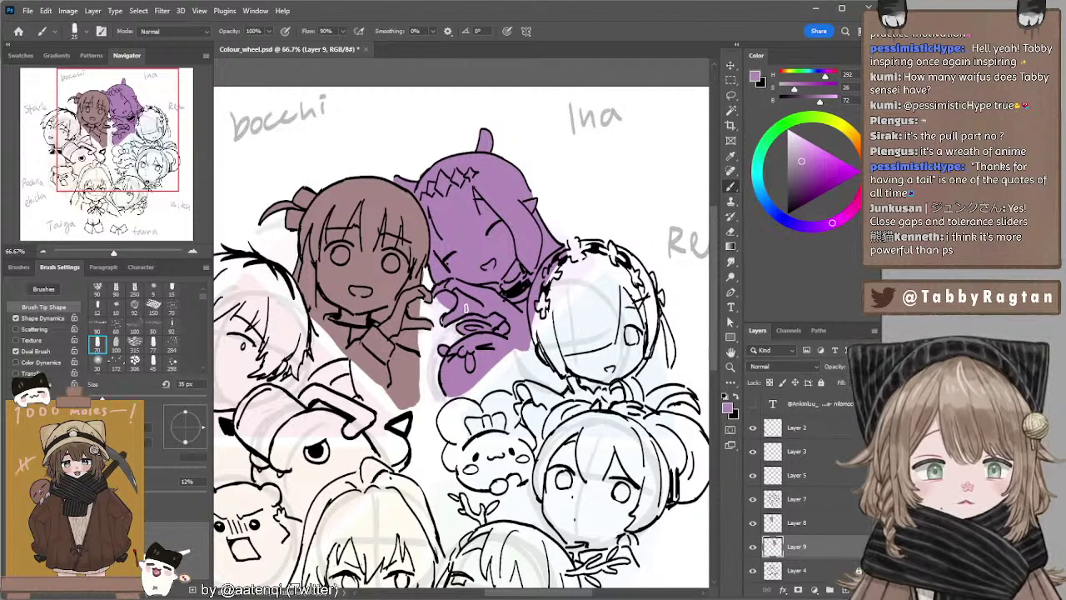
# Touch up the purple edge around Ina's small companion with a 25 px brush and erase the overspill beside it.
pyautogui.press('[')
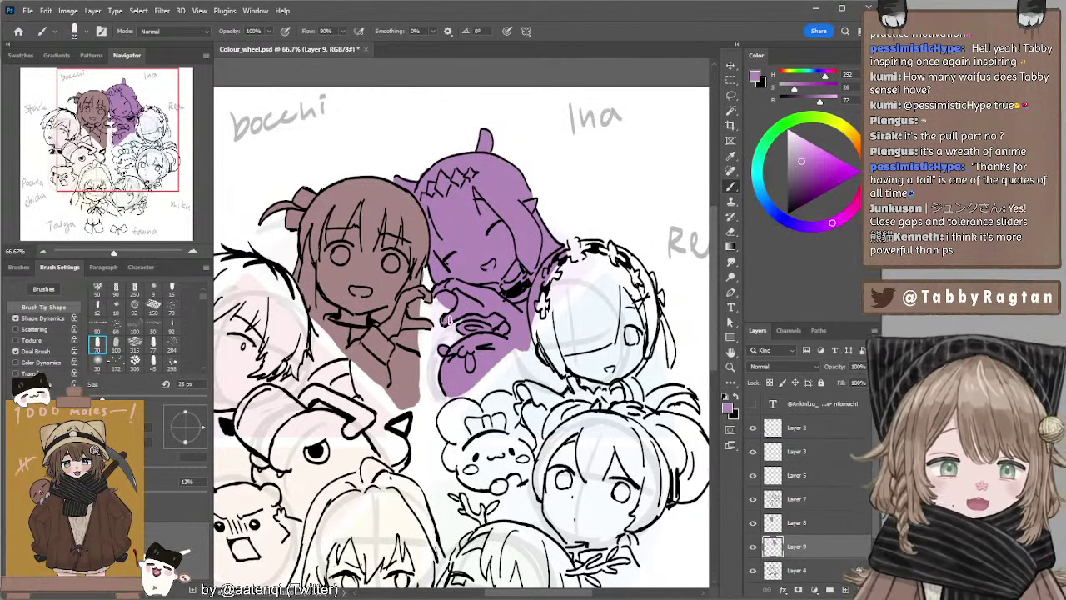
pyautogui.moveTo(531, 292); pyautogui.dragTo(521, 279)
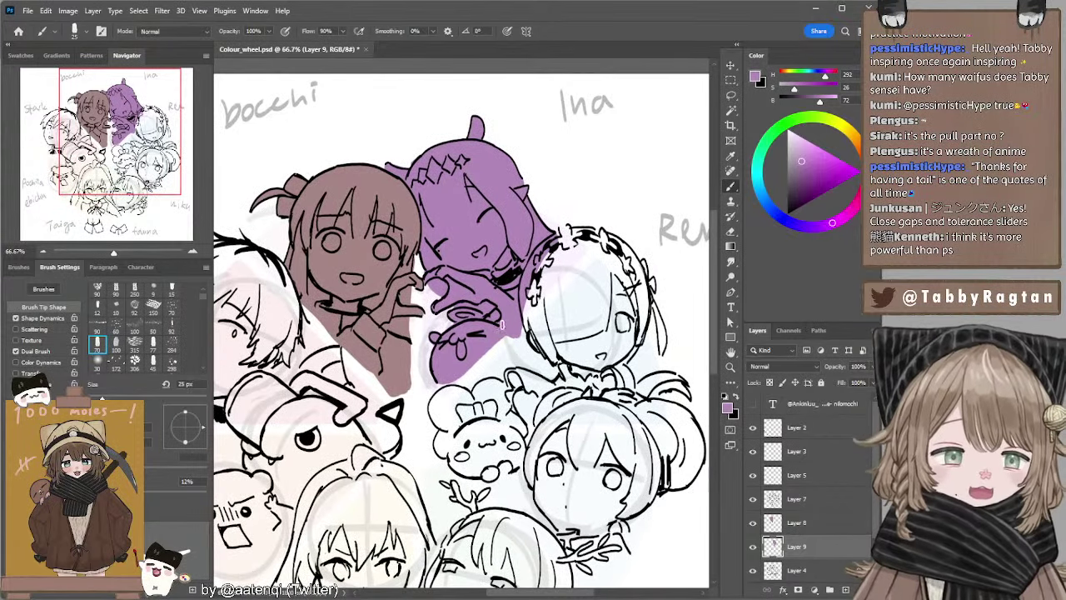
pyautogui.press('e')
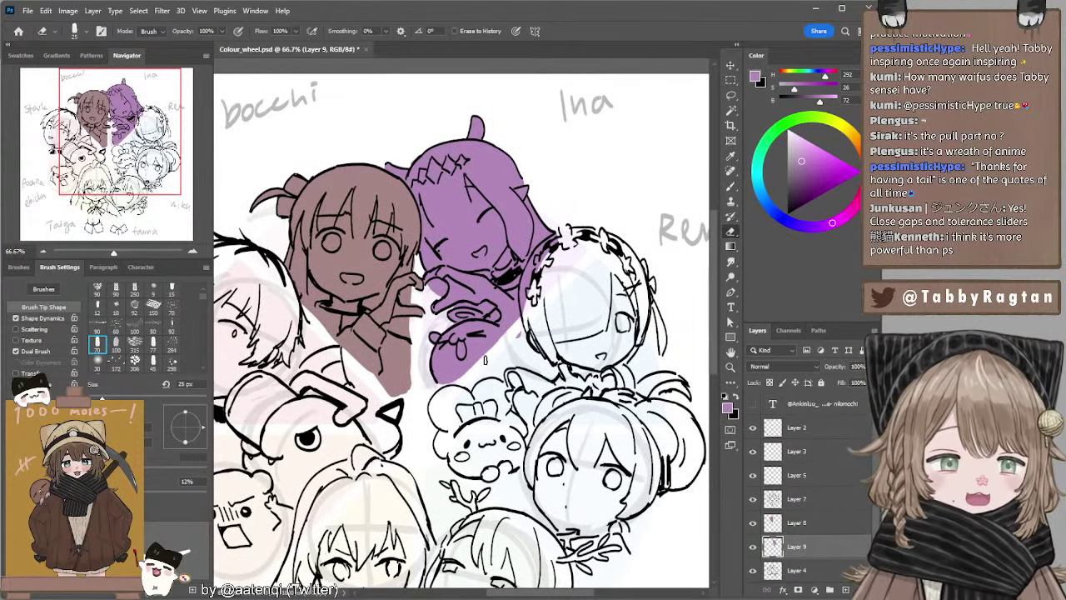
pyautogui.moveTo(486, 360)
pyautogui.mouseDown()
pyautogui.moveTo(543, 294)
pyautogui.moveTo(495, 352)
pyautogui.mouseUp()
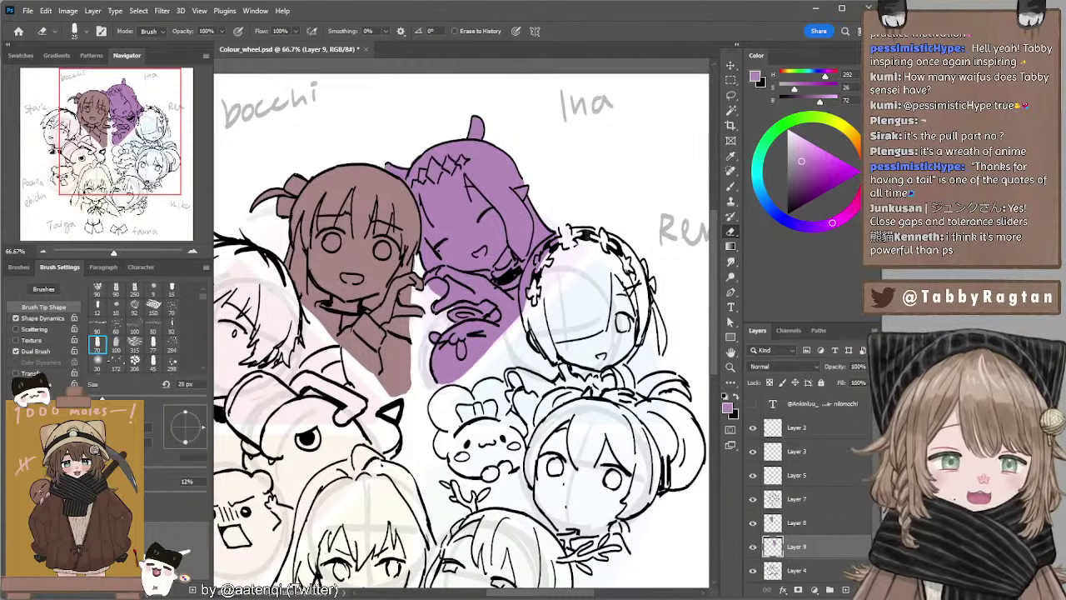
# Create a new layer for Rem's base colour and set the brush colour to a muted blue with hue 219.
pyautogui.moveTo(580, 243); pyautogui.dragTo(568, 212)
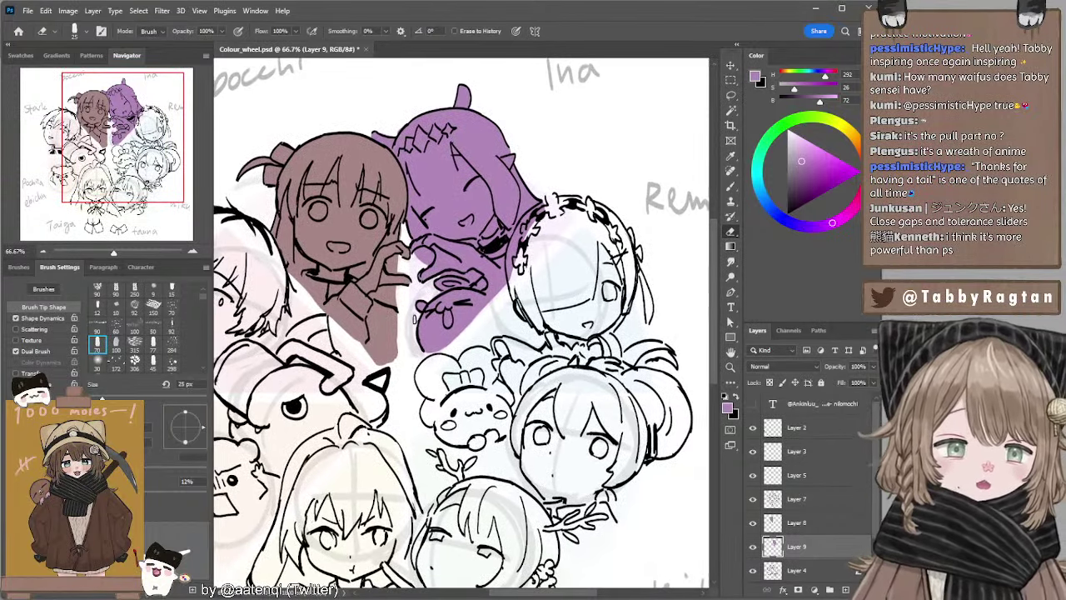
pyautogui.moveTo(543, 264); pyautogui.dragTo(499, 271)
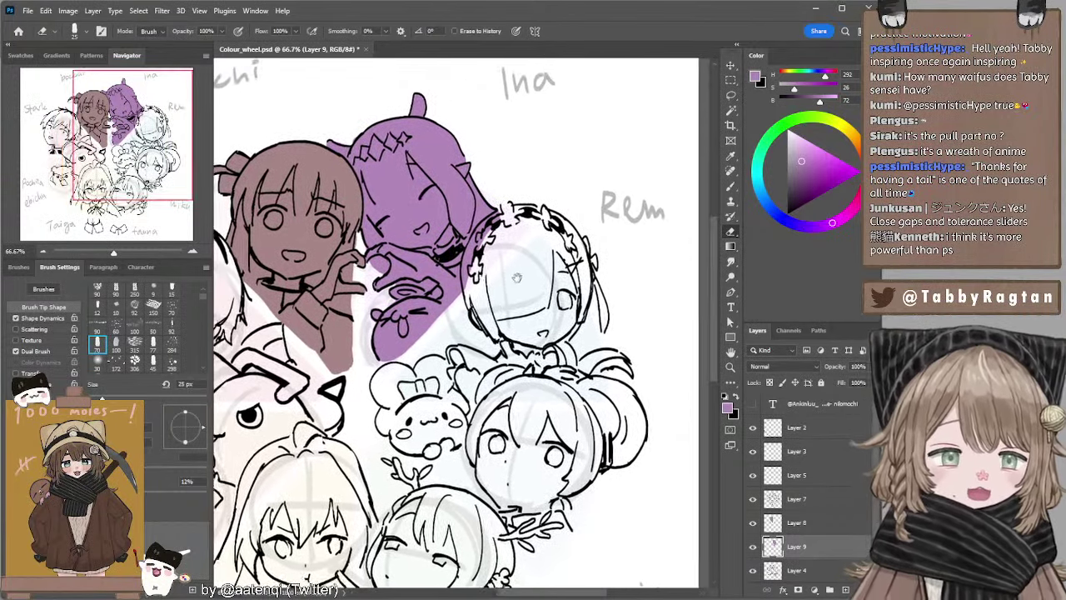
pyautogui.press('b')
pyautogui.moveTo(553, 240); pyautogui.dragTo(503, 204)
pyautogui.click(847, 589)
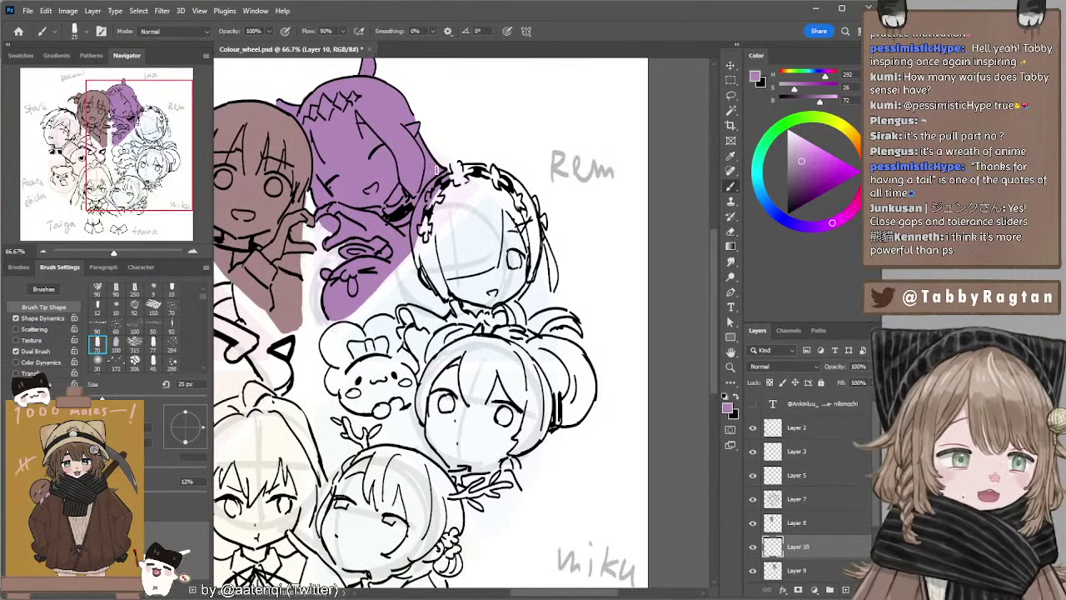
pyautogui.click(759, 190)
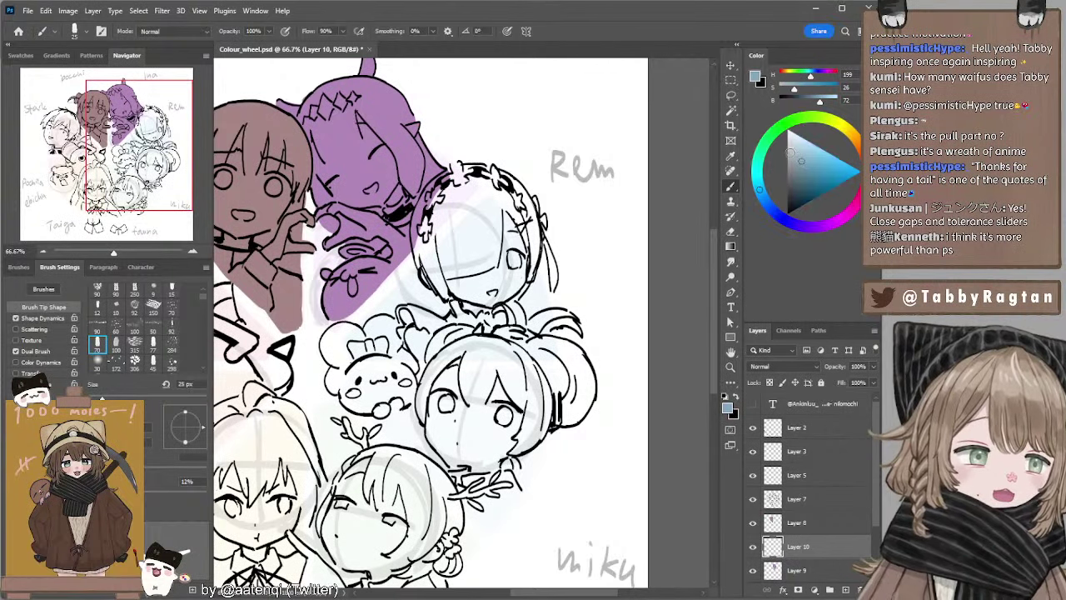
pyautogui.moveTo(767, 202)
pyautogui.mouseDown()
pyautogui.moveTo(779, 215)
pyautogui.moveTo(769, 205)
pyautogui.mouseUp()
# Fill Rem's face and hair with a lighter blue, saturation 20 and brightness 87, enlarging the brush to 100 px after undoing a test stroke.
pyautogui.press(']')
pyautogui.press(']')
pyautogui.press(']')
pyautogui.press(']')
pyautogui.press(']')
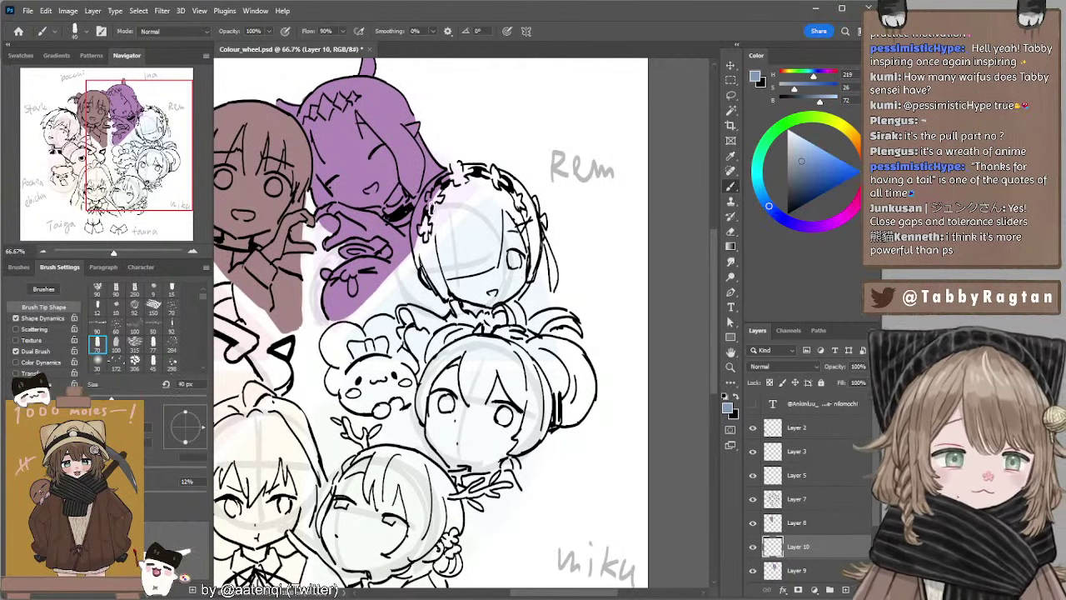
pyautogui.moveTo(485, 193)
pyautogui.mouseDown()
pyautogui.moveTo(444, 201)
pyautogui.moveTo(467, 190)
pyautogui.moveTo(425, 214)
pyautogui.moveTo(458, 188)
pyautogui.moveTo(435, 194)
pyautogui.moveTo(459, 185)
pyautogui.moveTo(455, 177)
pyautogui.moveTo(497, 179)
pyautogui.moveTo(468, 177)
pyautogui.moveTo(528, 203)
pyautogui.moveTo(505, 210)
pyautogui.moveTo(482, 197)
pyautogui.moveTo(488, 243)
pyautogui.moveTo(443, 213)
pyautogui.moveTo(419, 234)
pyautogui.moveTo(426, 265)
pyautogui.moveTo(458, 280)
pyautogui.moveTo(438, 248)
pyautogui.moveTo(479, 292)
pyautogui.moveTo(494, 281)
pyautogui.moveTo(469, 263)
pyautogui.moveTo(525, 261)
pyautogui.moveTo(514, 290)
pyautogui.moveTo(537, 202)
pyautogui.mouseUp()
pyautogui.hotkey('ctrl', 'z')
pyautogui.click(799, 148)
pyautogui.press(']')
pyautogui.press(']')
pyautogui.press(']')
pyautogui.press(']')
pyautogui.press(']')
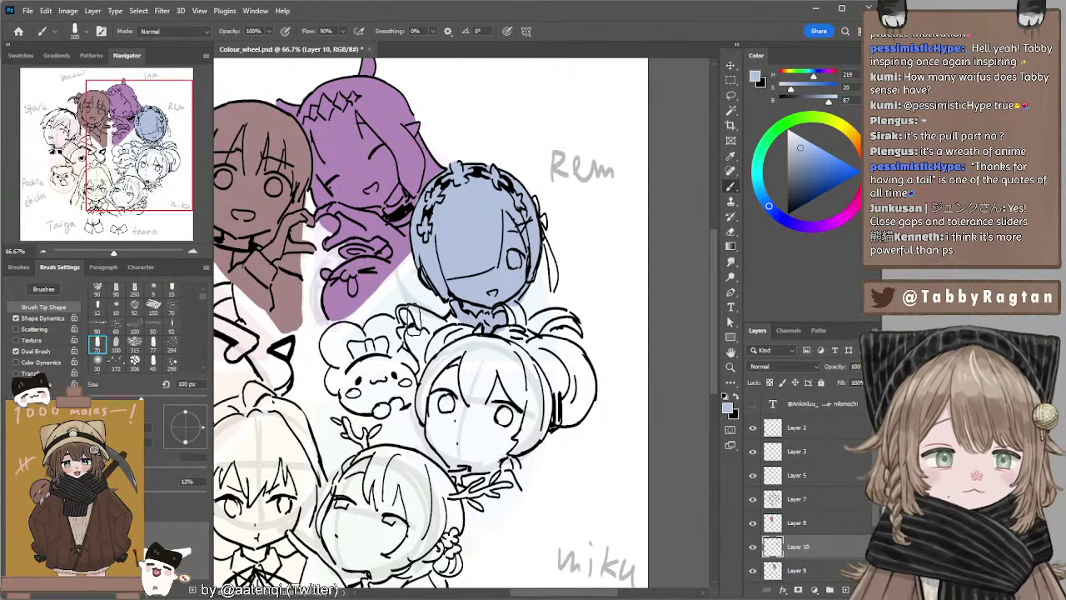
# Paint Rem's neck, collar and shoulders blue with a smaller brush, down to where Miku's hair begins.
pyautogui.press('[')
pyautogui.press('[')
pyautogui.press('[')
pyautogui.press('[')
pyautogui.moveTo(410, 310)
pyautogui.mouseDown()
pyautogui.moveTo(455, 340)
pyautogui.moveTo(455, 319)
pyautogui.moveTo(480, 307)
pyautogui.moveTo(534, 314)
pyautogui.mouseUp()
pyautogui.press('[')
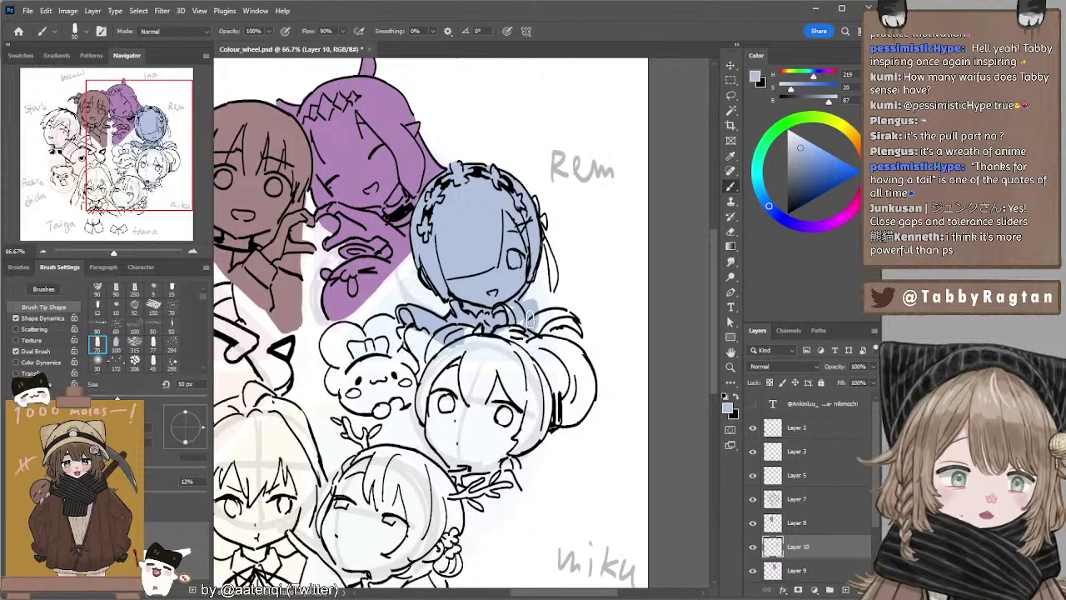
pyautogui.press(']')
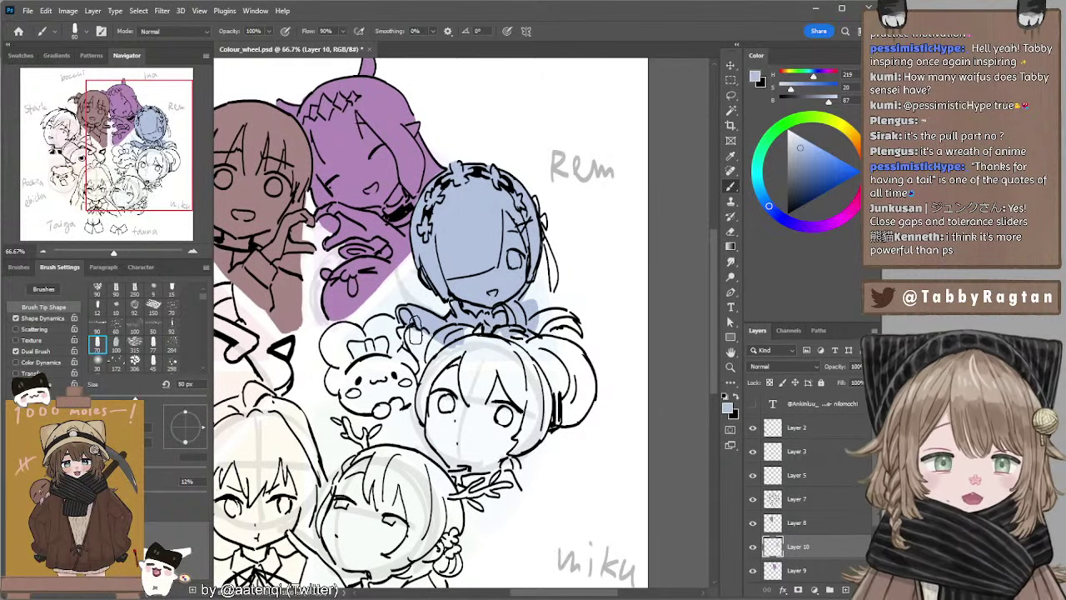
# Fill the remaining gaps in Rem's ruffled shoulder and the area behind Miku's crown with blue, using a 45 px brush.
pyautogui.press('[')
pyautogui.press('[')
pyautogui.moveTo(406, 329)
pyautogui.mouseDown()
pyautogui.moveTo(403, 317)
pyautogui.moveTo(413, 337)
pyautogui.mouseUp()
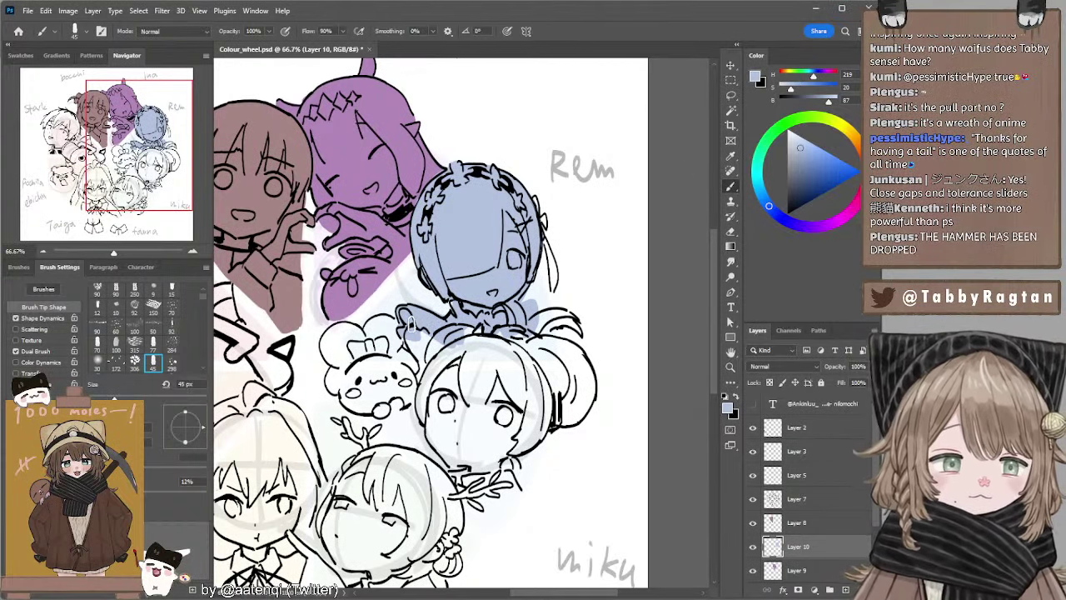
pyautogui.moveTo(411, 323)
pyautogui.mouseDown()
pyautogui.moveTo(415, 342)
pyautogui.moveTo(437, 352)
pyautogui.moveTo(423, 355)
pyautogui.moveTo(458, 345)
pyautogui.mouseUp()
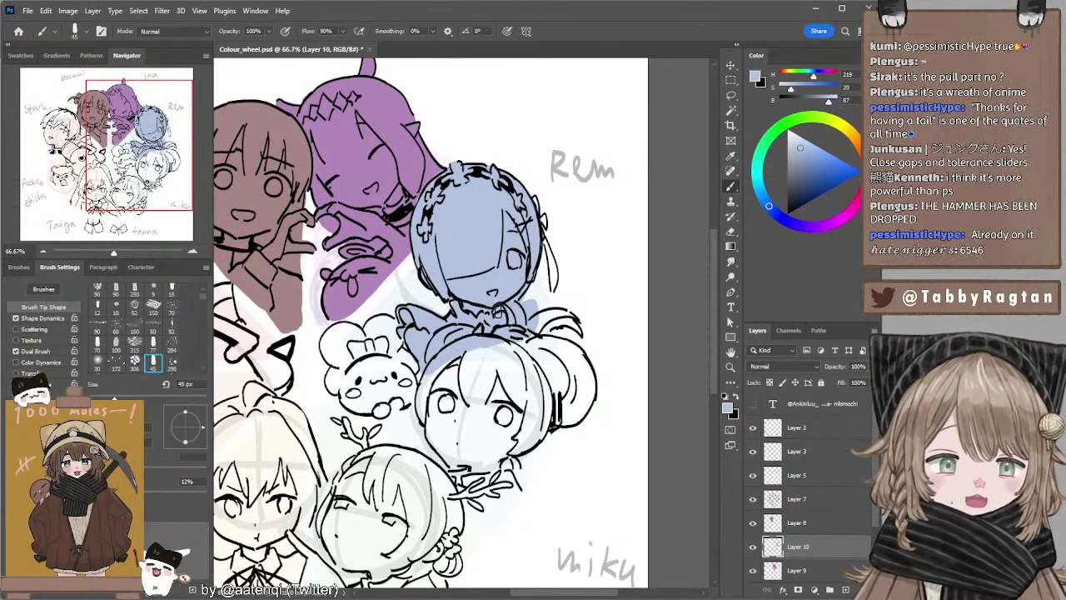
pyautogui.press('[')
pyautogui.press('[')
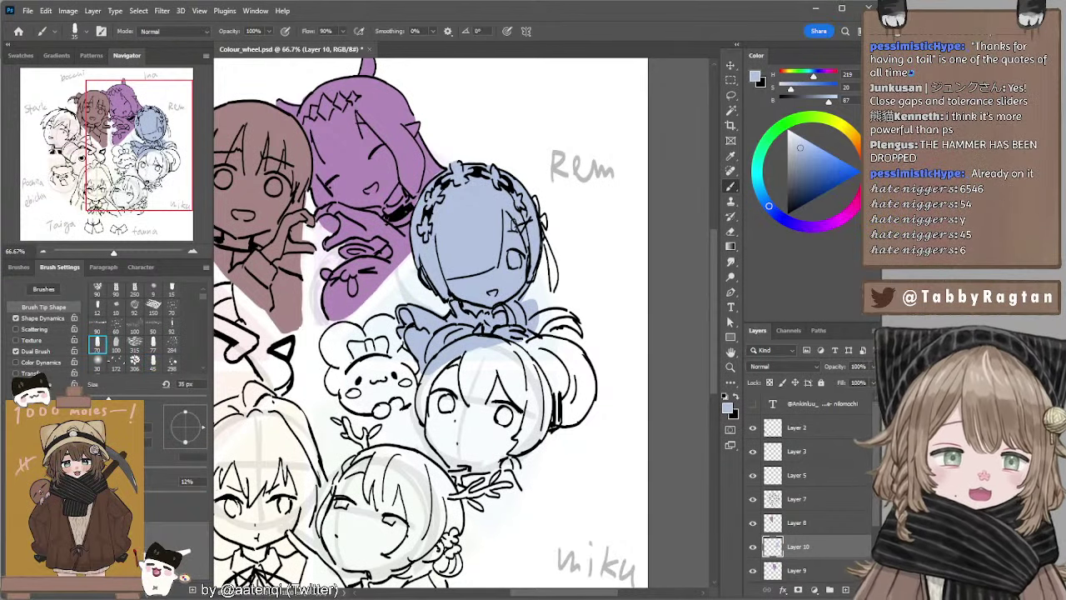
# Colour Rem's small round companion, including its ears and bow, blue with a 50 px brush.
pyautogui.press(']')
pyautogui.press(']')
pyautogui.press(']')
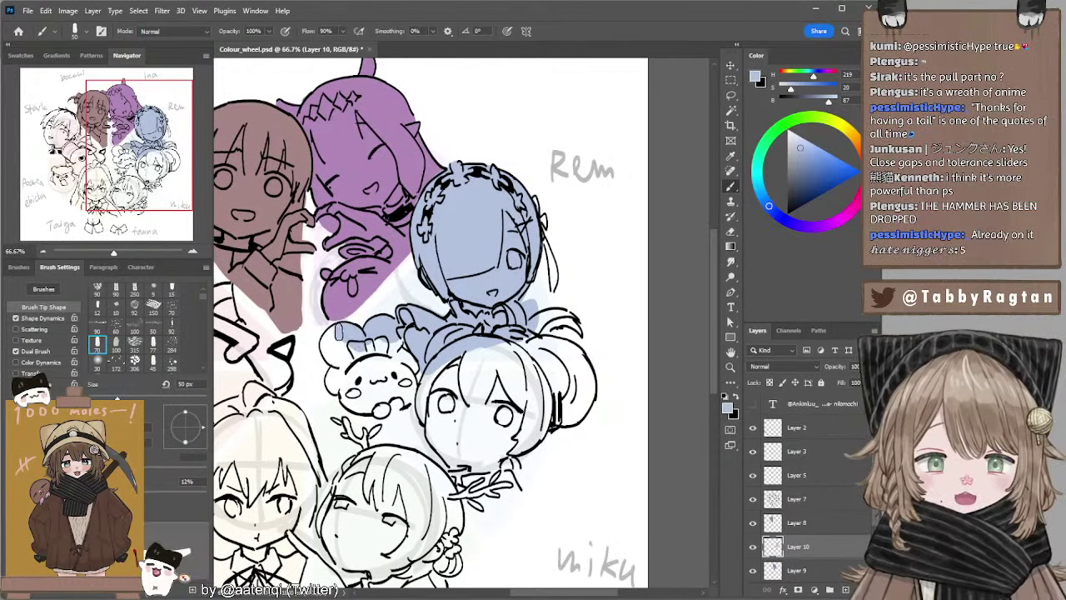
pyautogui.moveTo(338, 335)
pyautogui.mouseDown()
pyautogui.moveTo(330, 345)
pyautogui.moveTo(352, 354)
pyautogui.moveTo(389, 351)
pyautogui.moveTo(404, 363)
pyautogui.moveTo(407, 345)
pyautogui.mouseUp()
pyautogui.press('e')
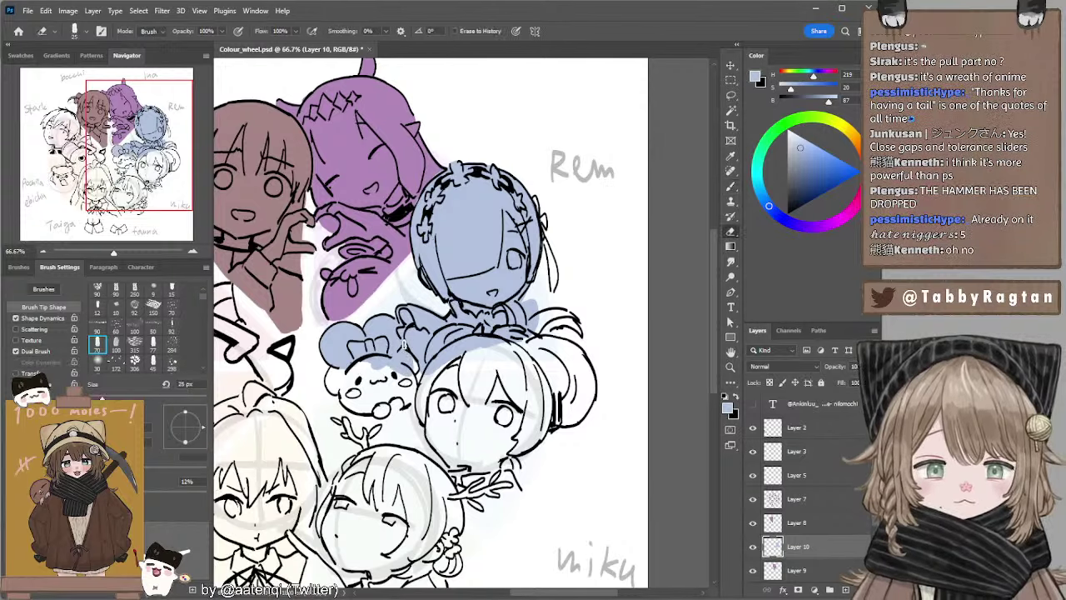
pyautogui.press('b')
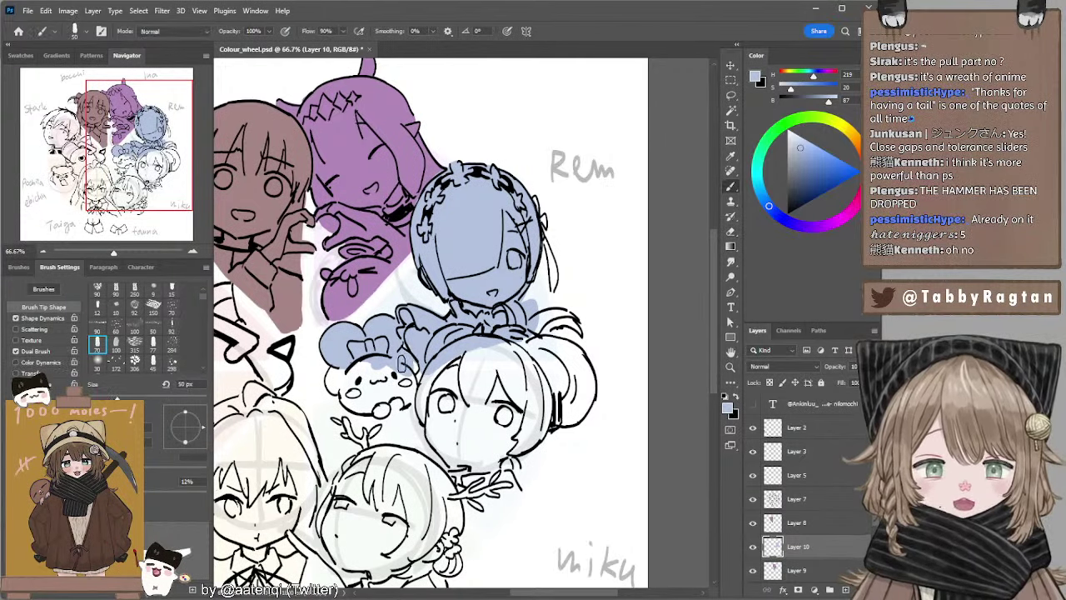
pyautogui.moveTo(402, 363)
pyautogui.mouseDown()
pyautogui.moveTo(412, 365)
pyautogui.moveTo(359, 364)
pyautogui.moveTo(334, 384)
pyautogui.moveTo(373, 385)
pyautogui.moveTo(363, 360)
pyautogui.mouseUp()
pyautogui.moveTo(343, 395)
pyautogui.mouseDown()
pyautogui.moveTo(380, 409)
pyautogui.moveTo(413, 376)
pyautogui.mouseUp()
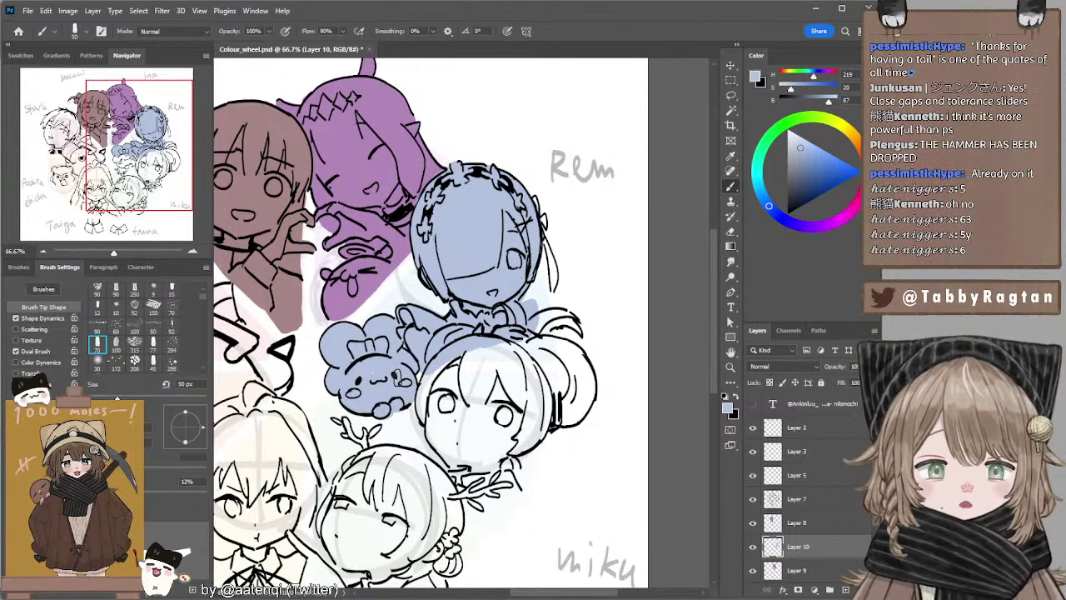
# Create a new layer for Miku and choose a teal with hue 182, saturation 22 and brightness 76, undoing a test stroke.
pyautogui.scroll(-3, 430, 322)
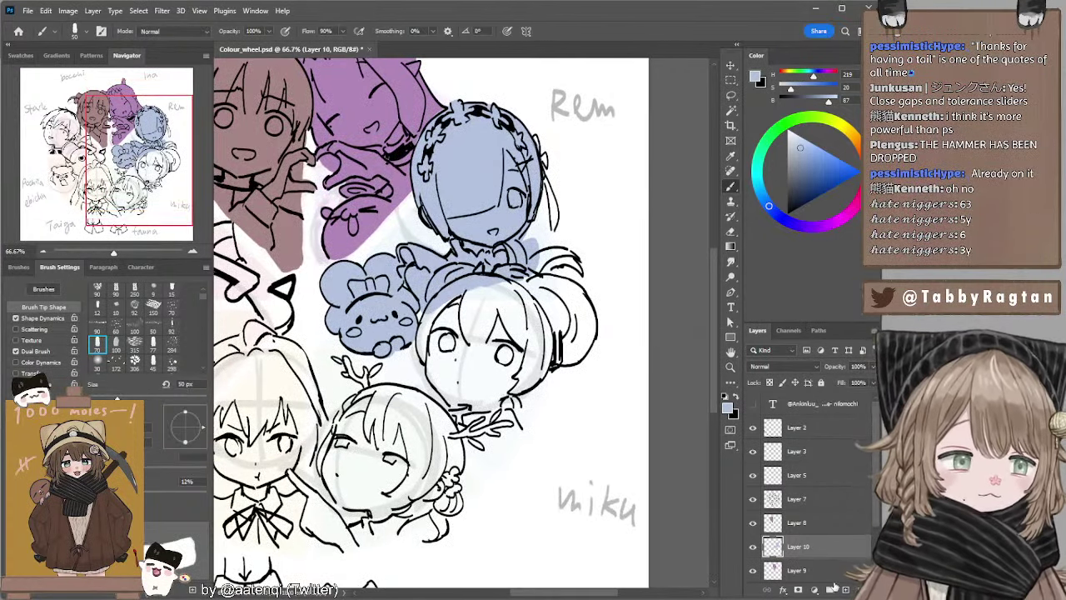
pyautogui.click(796, 139)
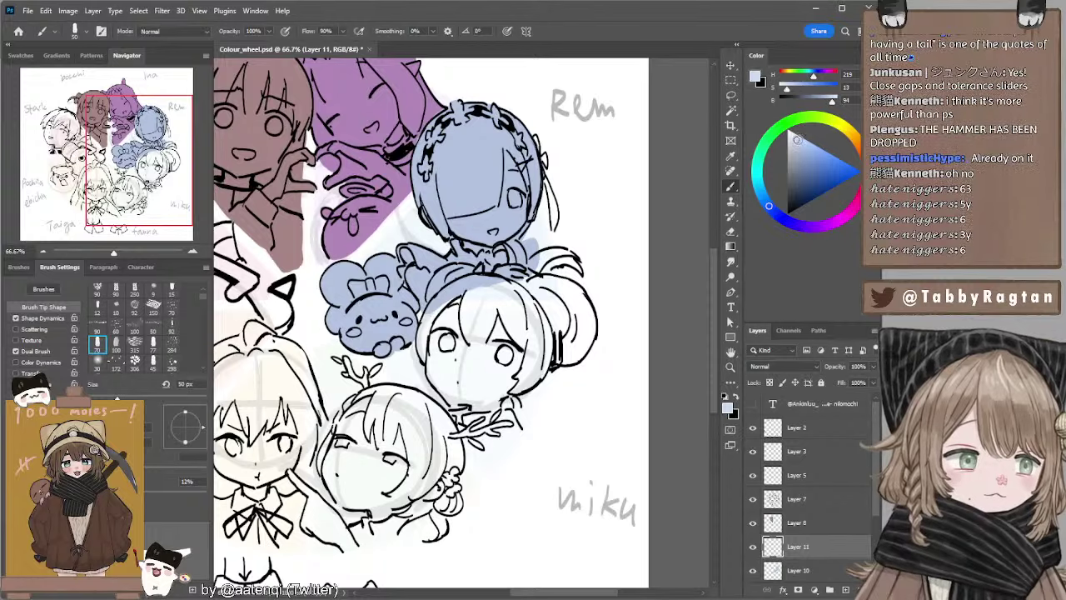
pyautogui.click(758, 175)
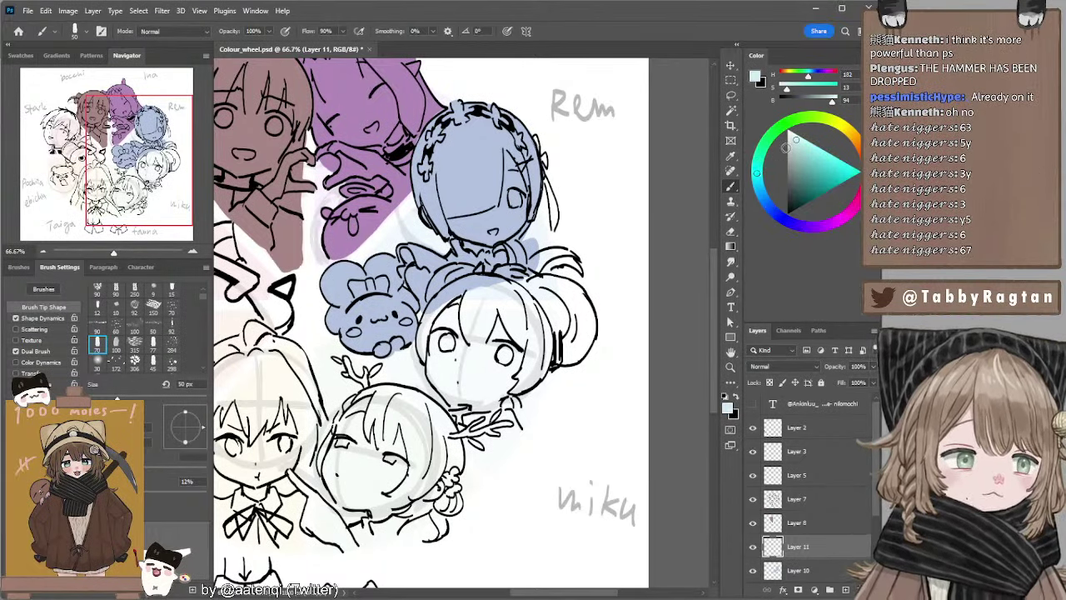
pyautogui.click(798, 154)
pyautogui.press(']')
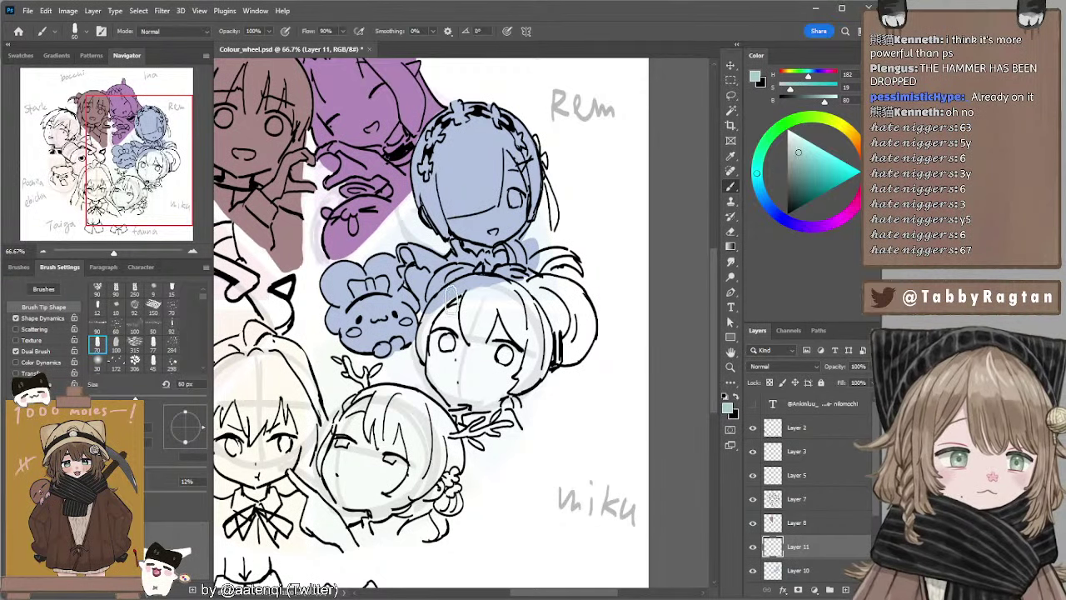
pyautogui.moveTo(453, 301); pyautogui.dragTo(472, 293)
pyautogui.hotkey('ctrl', 'z')
pyautogui.click(797, 145)
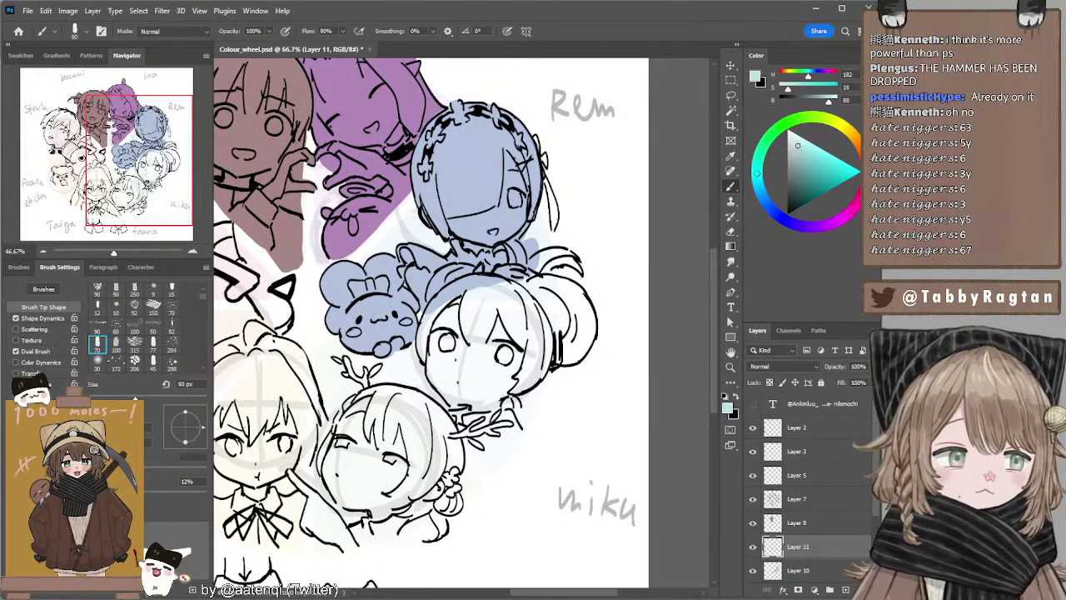
pyautogui.click(799, 157)
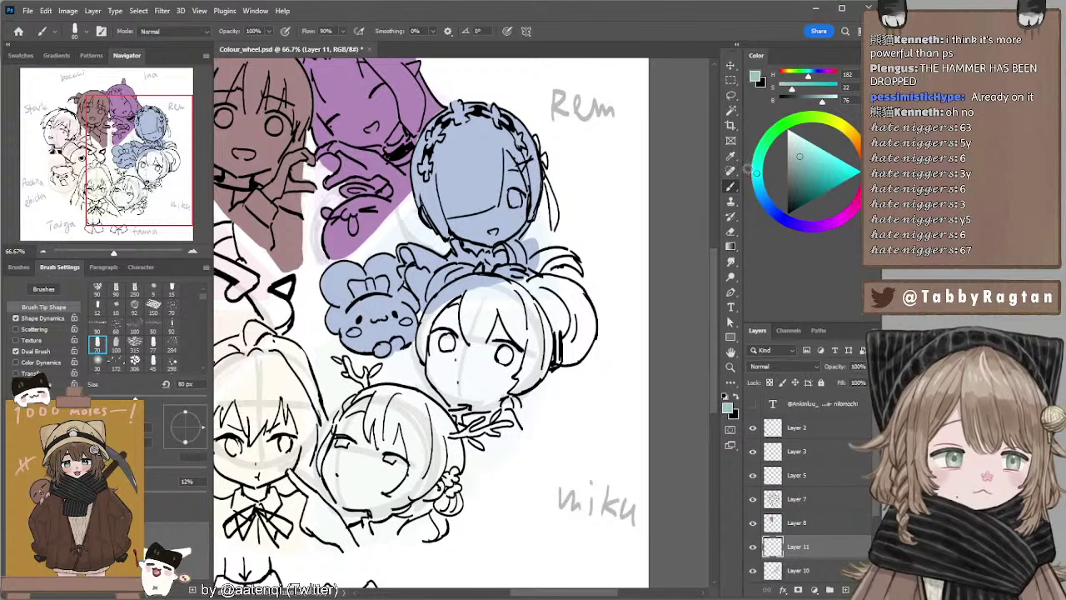
# Fill Miku's face, hair and large side bun with teal, shrinking the brush to 40 px for the bun and edges.
pyautogui.press('[')
pyautogui.press('[')
pyautogui.moveTo(472, 291)
pyautogui.mouseDown()
pyautogui.moveTo(499, 294)
pyautogui.moveTo(467, 295)
pyautogui.moveTo(529, 319)
pyautogui.moveTo(526, 299)
pyautogui.moveTo(508, 299)
pyautogui.moveTo(542, 332)
pyautogui.moveTo(456, 302)
pyautogui.moveTo(429, 325)
pyautogui.moveTo(444, 344)
pyautogui.moveTo(432, 355)
pyautogui.moveTo(467, 320)
pyautogui.moveTo(432, 369)
pyautogui.moveTo(464, 383)
pyautogui.moveTo(453, 392)
pyautogui.moveTo(488, 389)
pyautogui.moveTo(490, 368)
pyautogui.moveTo(501, 383)
pyautogui.moveTo(491, 354)
pyautogui.mouseUp()
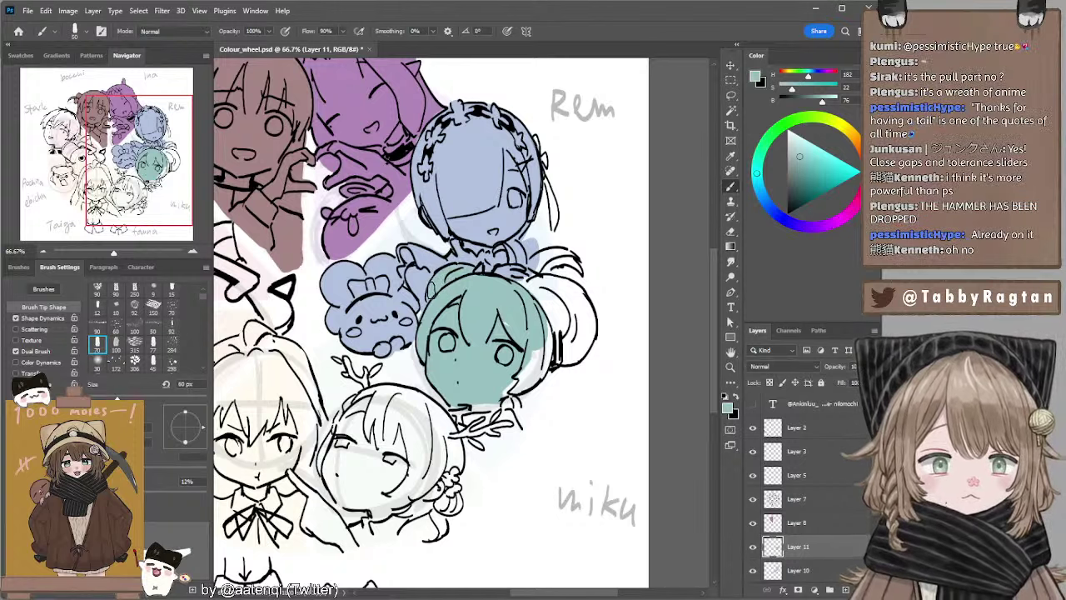
pyautogui.press('[')
pyautogui.press('[')
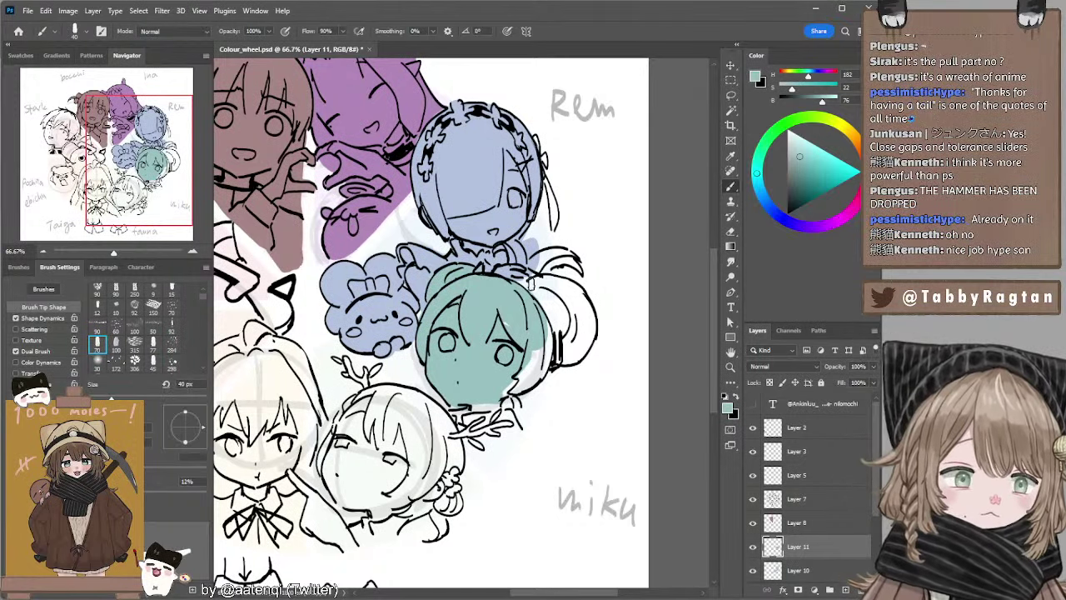
pyautogui.moveTo(541, 280)
pyautogui.mouseDown()
pyautogui.moveTo(581, 296)
pyautogui.moveTo(553, 282)
pyautogui.moveTo(585, 304)
pyautogui.moveTo(594, 329)
pyautogui.moveTo(591, 318)
pyautogui.moveTo(552, 339)
pyautogui.moveTo(533, 312)
pyautogui.moveTo(542, 302)
pyautogui.moveTo(578, 309)
pyautogui.moveTo(569, 342)
pyautogui.moveTo(492, 319)
pyautogui.moveTo(548, 350)
pyautogui.moveTo(512, 379)
pyautogui.mouseUp()
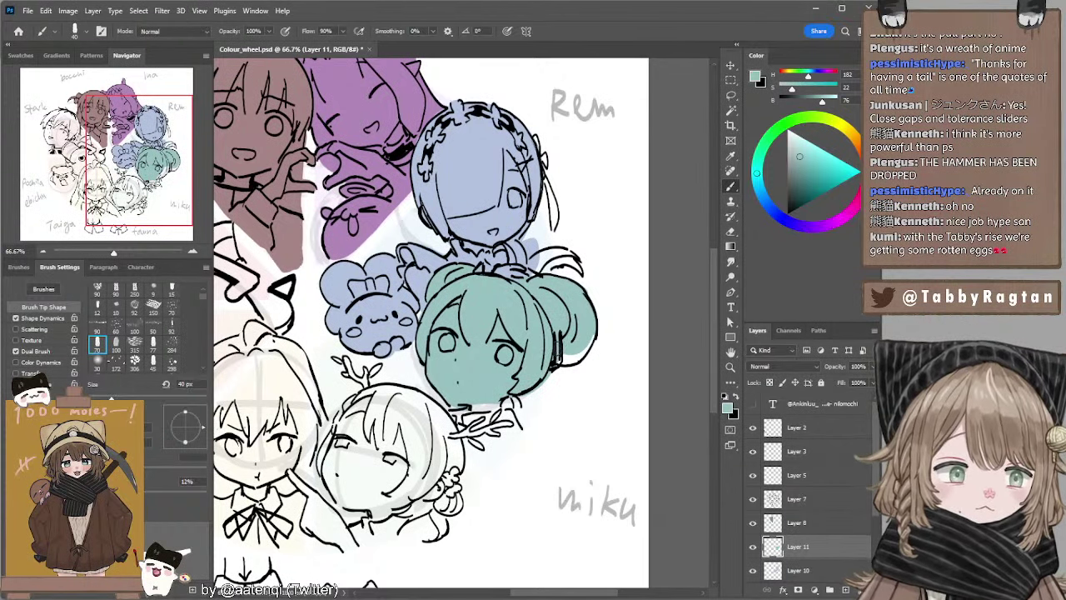
# Paint the loose strands above Miku's head teal, alternating a small brush with the Eraser to tidy the edges.
pyautogui.press('e')
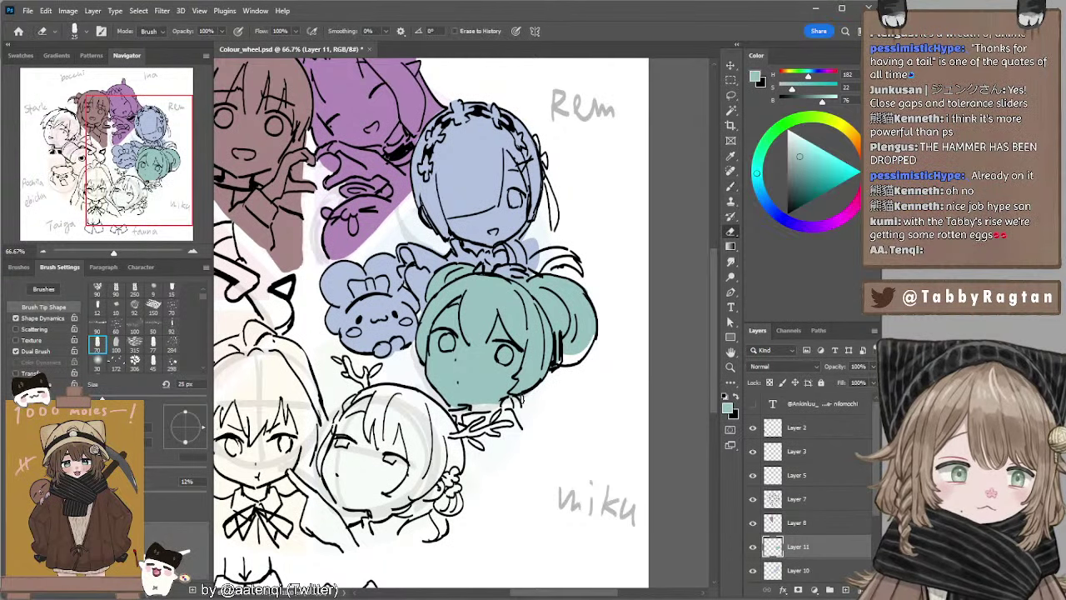
pyautogui.press('b')
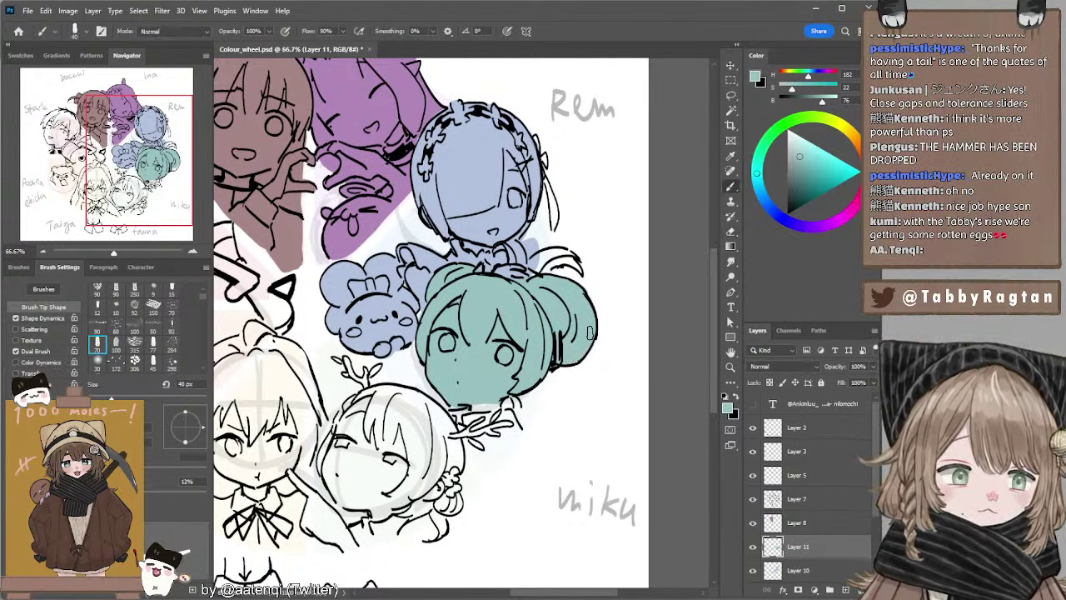
pyautogui.moveTo(528, 268); pyautogui.dragTo(558, 251)
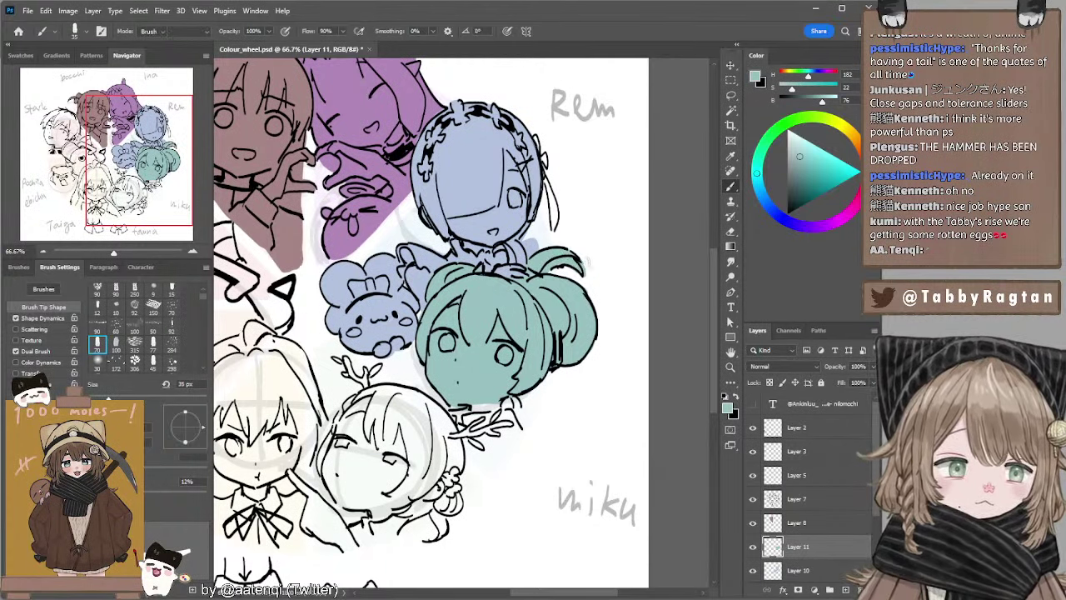
pyautogui.press('e')
pyautogui.press('b')
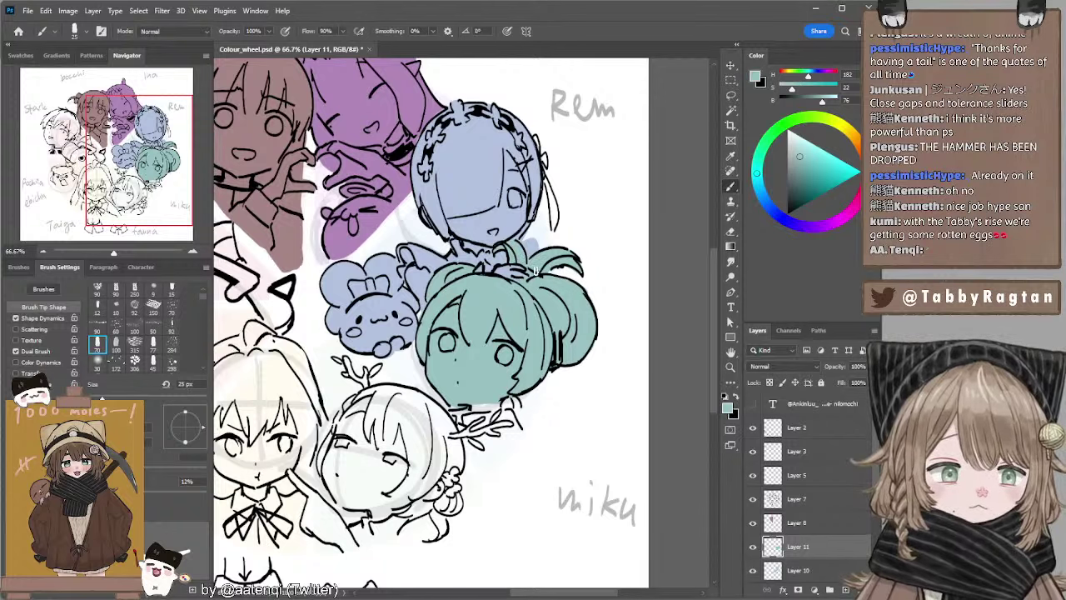
# Paint Miku's neck and shoulder teal behind Fauna's antler with a 40 px brush, undoing the last stroke.
pyautogui.moveTo(554, 299); pyautogui.dragTo(614, 219)
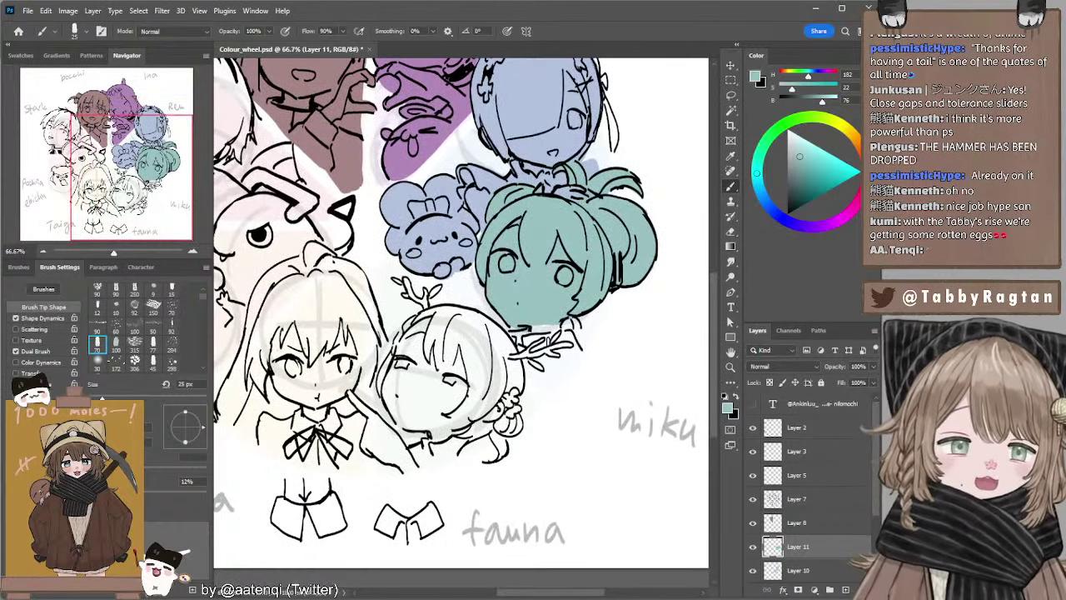
pyautogui.press(']')
pyautogui.press(']')
pyautogui.press(']')
pyautogui.moveTo(550, 329)
pyautogui.mouseDown()
pyautogui.moveTo(535, 350)
pyautogui.moveTo(568, 345)
pyautogui.moveTo(534, 353)
pyautogui.moveTo(561, 330)
pyautogui.mouseUp()
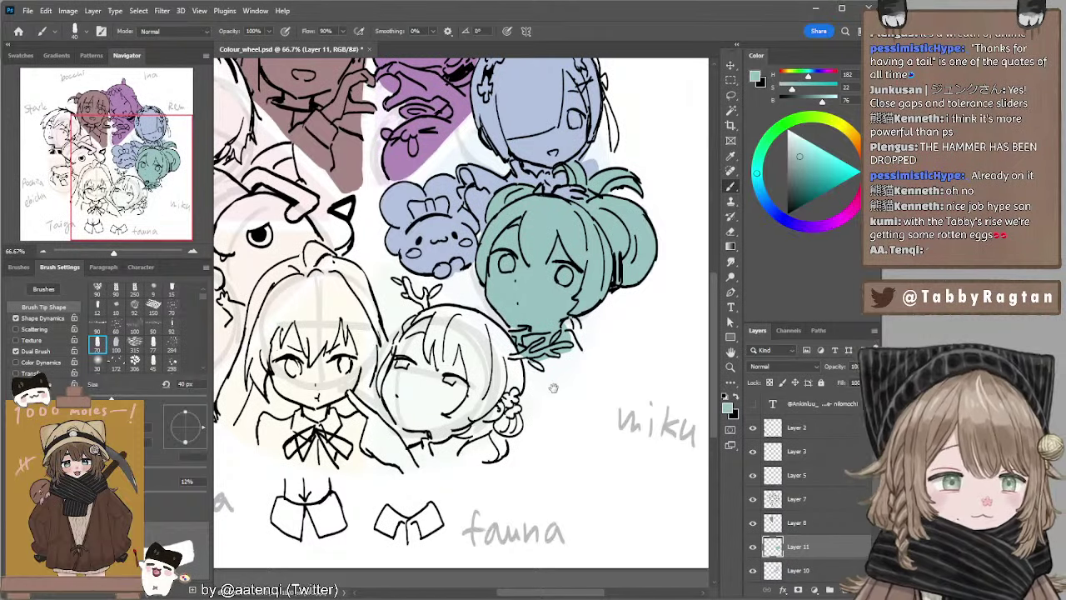
pyautogui.moveTo(554, 388)
pyautogui.mouseDown()
pyautogui.moveTo(635, 322)
pyautogui.moveTo(641, 366)
pyautogui.moveTo(561, 368)
pyautogui.mouseUp()
pyautogui.moveTo(564, 331)
pyautogui.mouseDown()
pyautogui.moveTo(567, 323)
pyautogui.moveTo(545, 336)
pyautogui.mouseUp()
pyautogui.press('e')
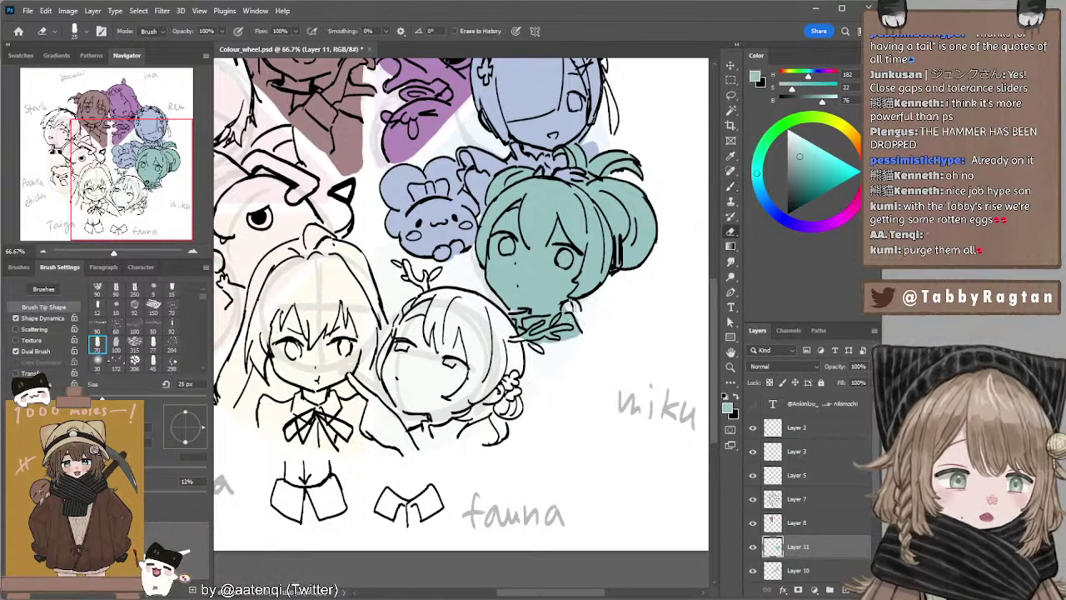
pyautogui.press('b')
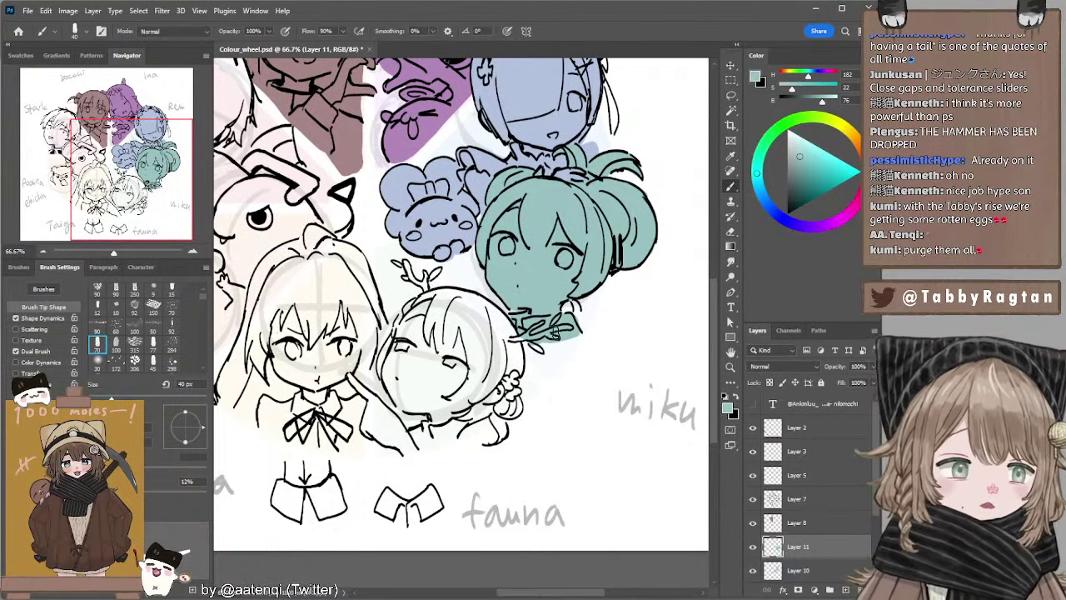
pyautogui.moveTo(544, 332); pyautogui.dragTo(530, 348)
pyautogui.hotkey('ctrl', 'z')
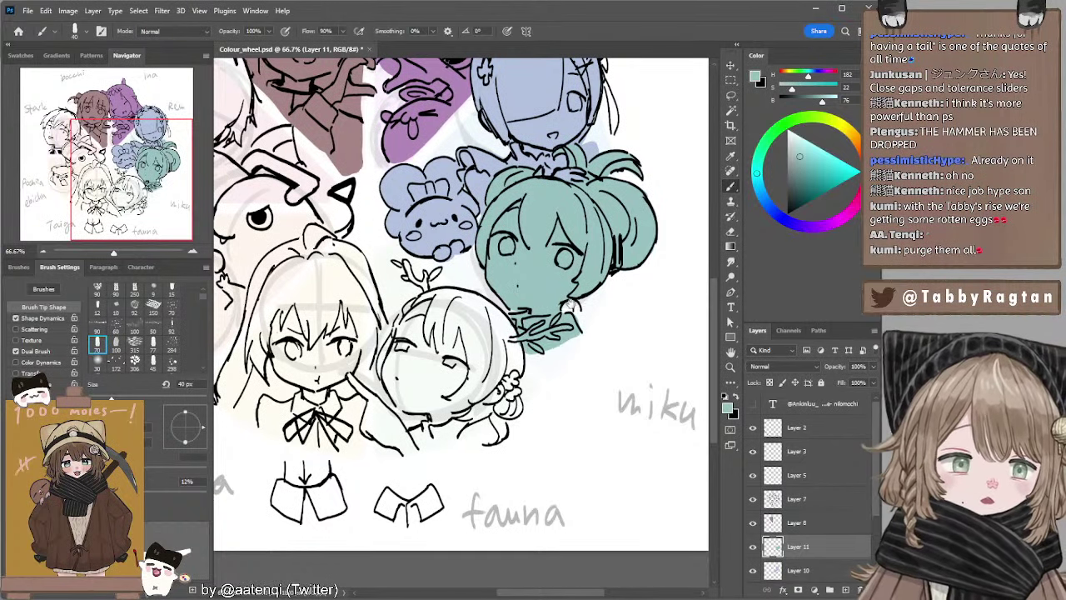
# Create a new layer for Fauna, choose a light green with hue 85 and brightness 87, and enlarge the brush to 80 px.
pyautogui.moveTo(570, 306); pyautogui.dragTo(560, 281)
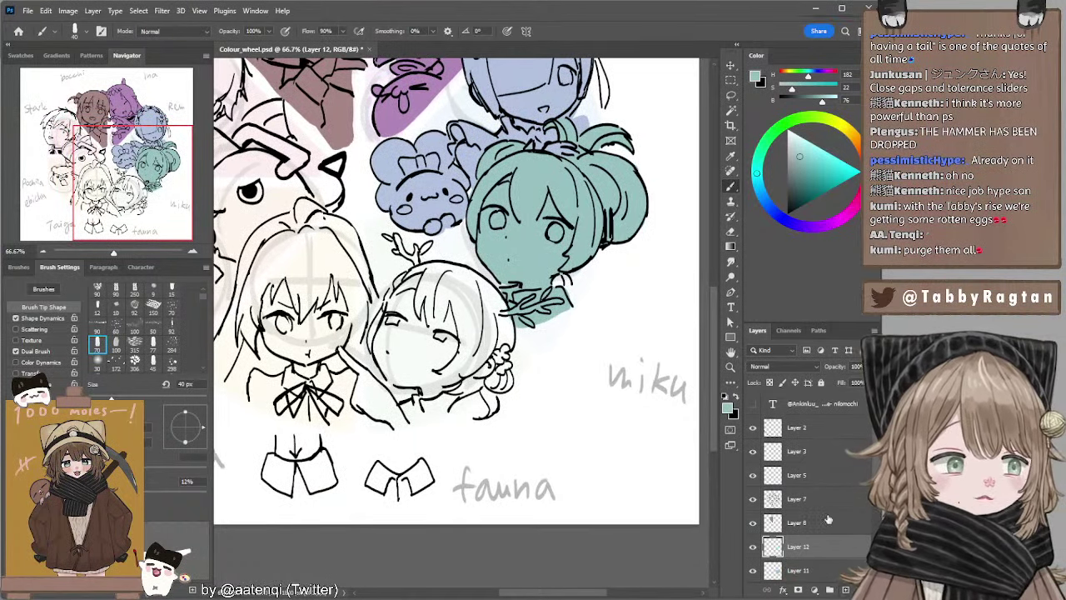
pyautogui.click(816, 121)
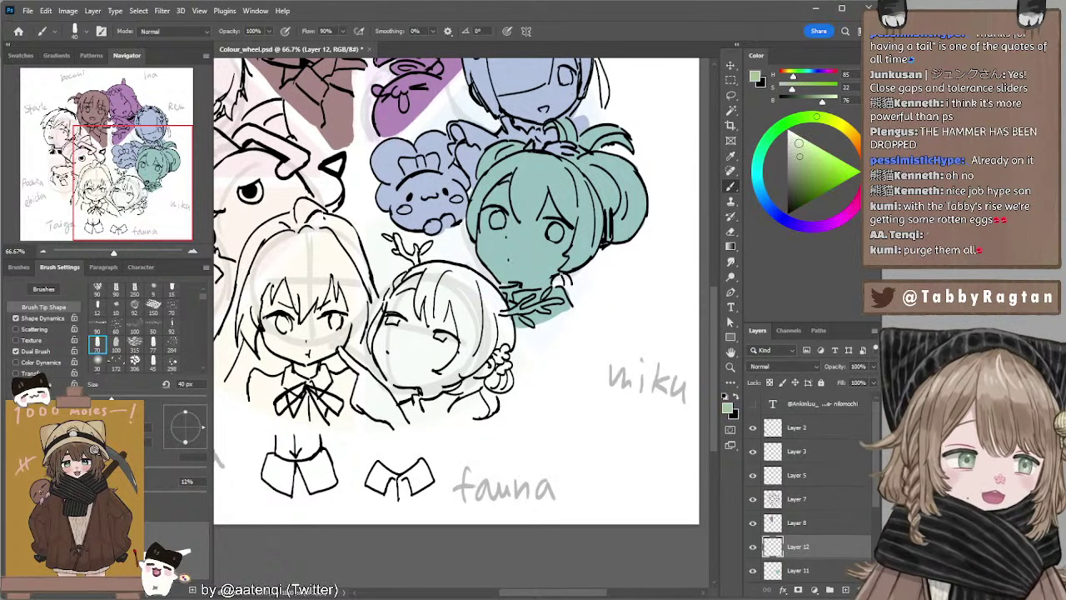
pyautogui.moveTo(798, 143); pyautogui.dragTo(800, 146)
pyautogui.press(']')
pyautogui.press(']')
pyautogui.press(']')
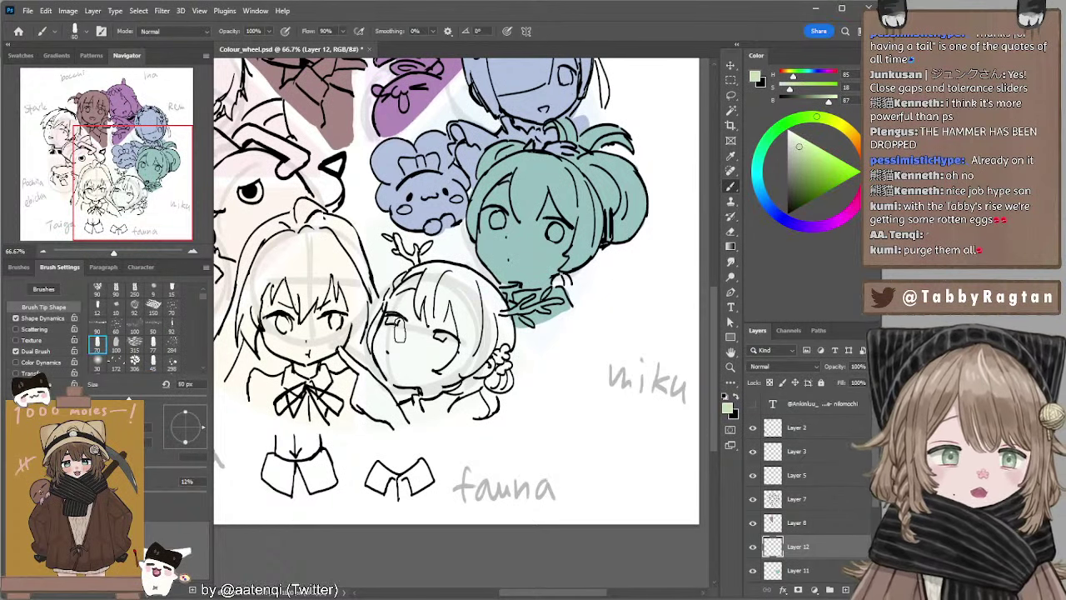
# Fill Fauna's face, hair, hand and sleeve with light green, shrinking the brush to 35 px for the arm and edges.
pyautogui.moveTo(464, 294)
pyautogui.mouseDown()
pyautogui.moveTo(419, 328)
pyautogui.moveTo(401, 283)
pyautogui.moveTo(480, 290)
pyautogui.moveTo(439, 277)
pyautogui.moveTo(490, 295)
pyautogui.moveTo(472, 292)
pyautogui.moveTo(496, 302)
pyautogui.moveTo(489, 323)
pyautogui.moveTo(439, 346)
pyautogui.moveTo(393, 308)
pyautogui.moveTo(377, 332)
pyautogui.moveTo(396, 371)
pyautogui.moveTo(421, 370)
pyautogui.moveTo(398, 333)
pyautogui.moveTo(390, 368)
pyautogui.moveTo(429, 374)
pyautogui.moveTo(418, 370)
pyautogui.moveTo(429, 382)
pyautogui.moveTo(406, 414)
pyautogui.moveTo(454, 398)
pyautogui.moveTo(472, 377)
pyautogui.moveTo(461, 354)
pyautogui.moveTo(418, 350)
pyautogui.moveTo(443, 333)
pyautogui.moveTo(462, 377)
pyautogui.moveTo(502, 381)
pyautogui.mouseUp()
pyautogui.press('[')
pyautogui.press('[')
pyautogui.press('[')
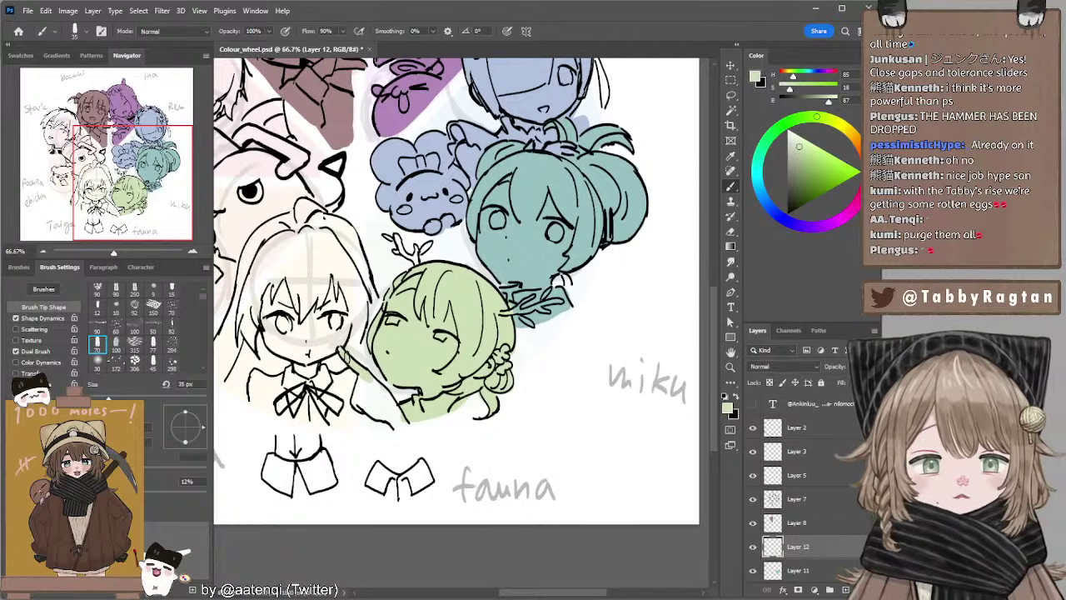
pyautogui.moveTo(364, 375); pyautogui.dragTo(393, 411)
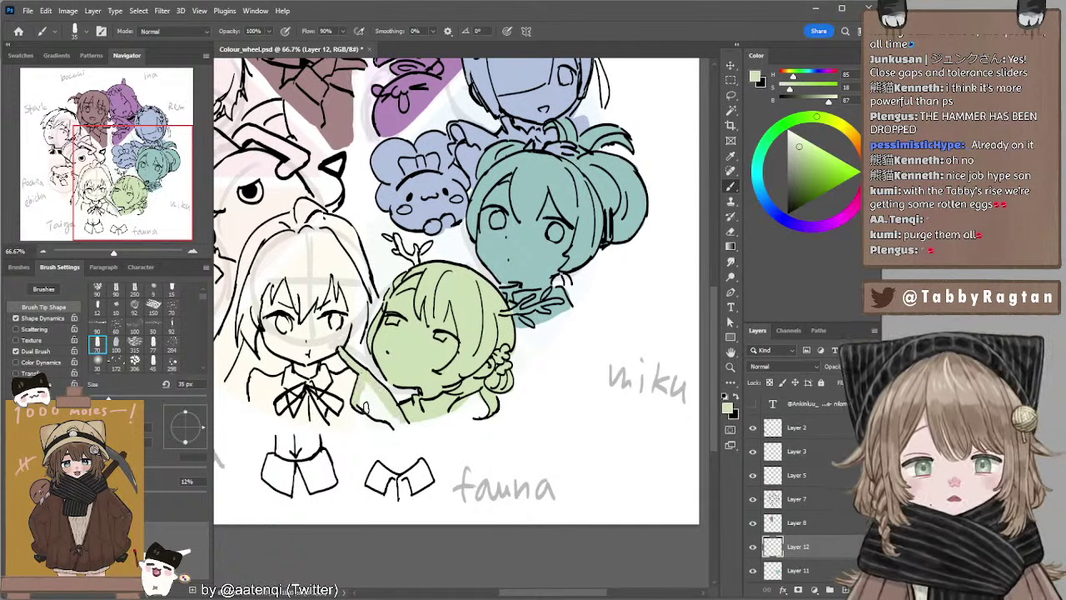
pyautogui.moveTo(364, 407)
pyautogui.mouseDown()
pyautogui.moveTo(373, 394)
pyautogui.moveTo(386, 404)
pyautogui.mouseUp()
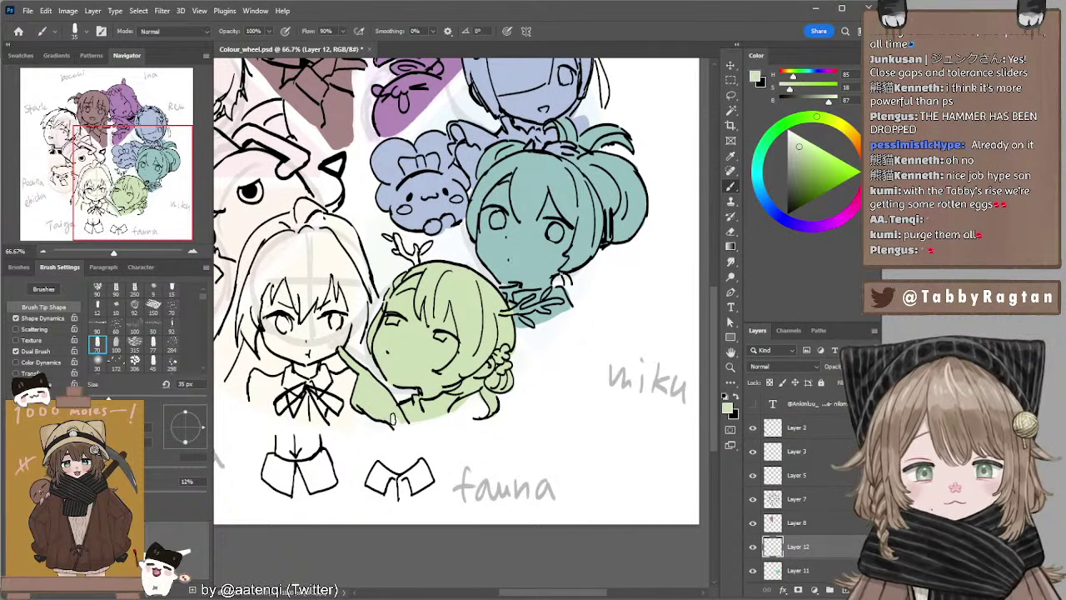
# Colour Fauna's antlers and fine hair details light green with a 20 px brush.
pyautogui.moveTo(394, 237); pyautogui.dragTo(445, 252)
pyautogui.press('[')
pyautogui.press('[')
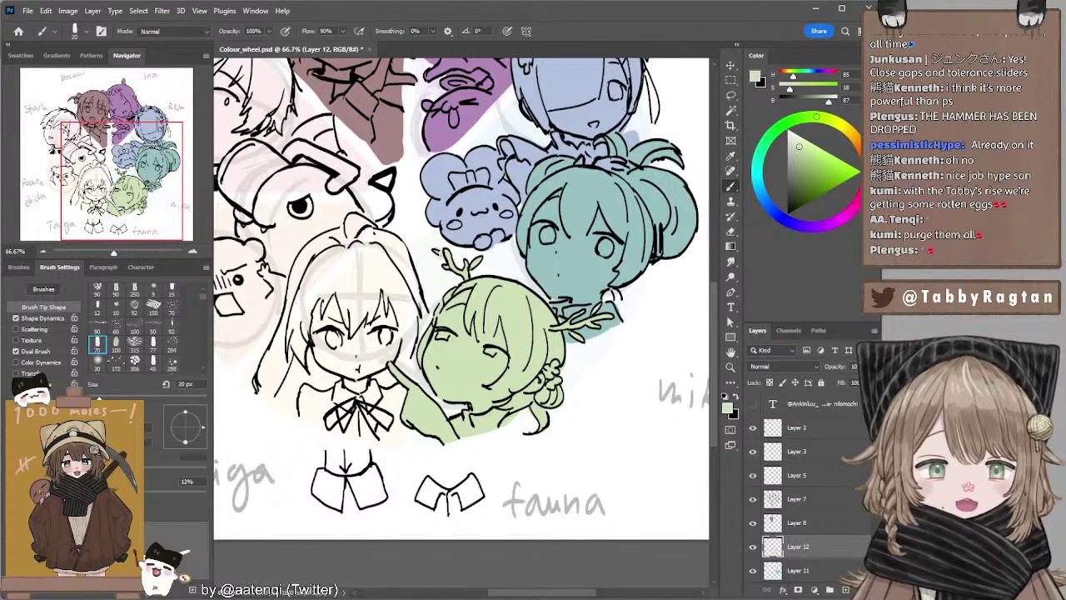
pyautogui.moveTo(501, 279); pyautogui.dragTo(514, 242)
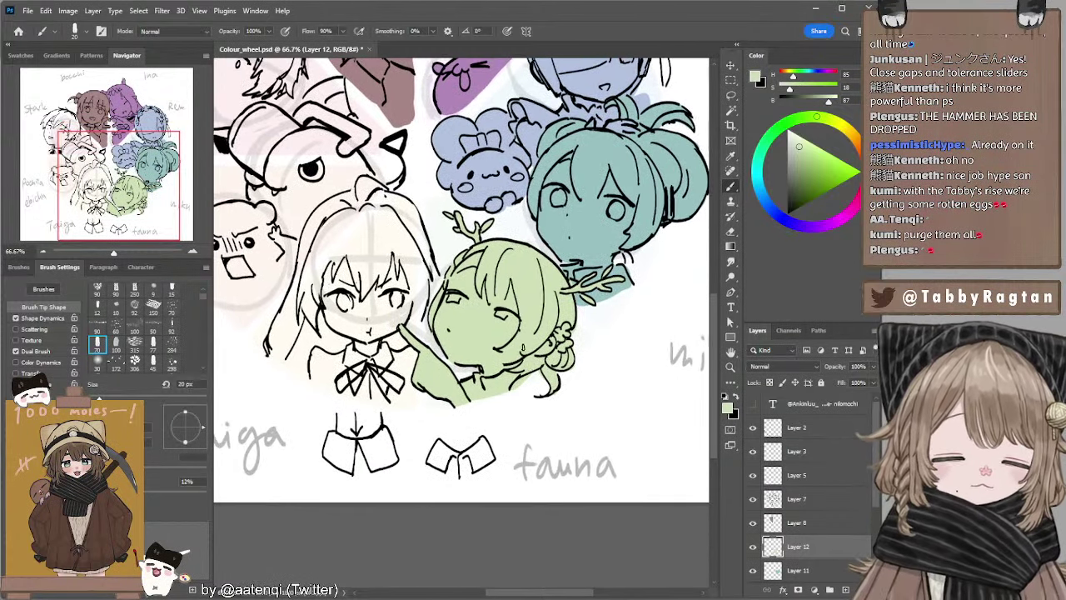
# Create a new layer for Taiga and choose a muted yellow with hue 45, saturation 16 and brightness 87.
pyautogui.press(']')
pyautogui.press(']')
pyautogui.press(']')
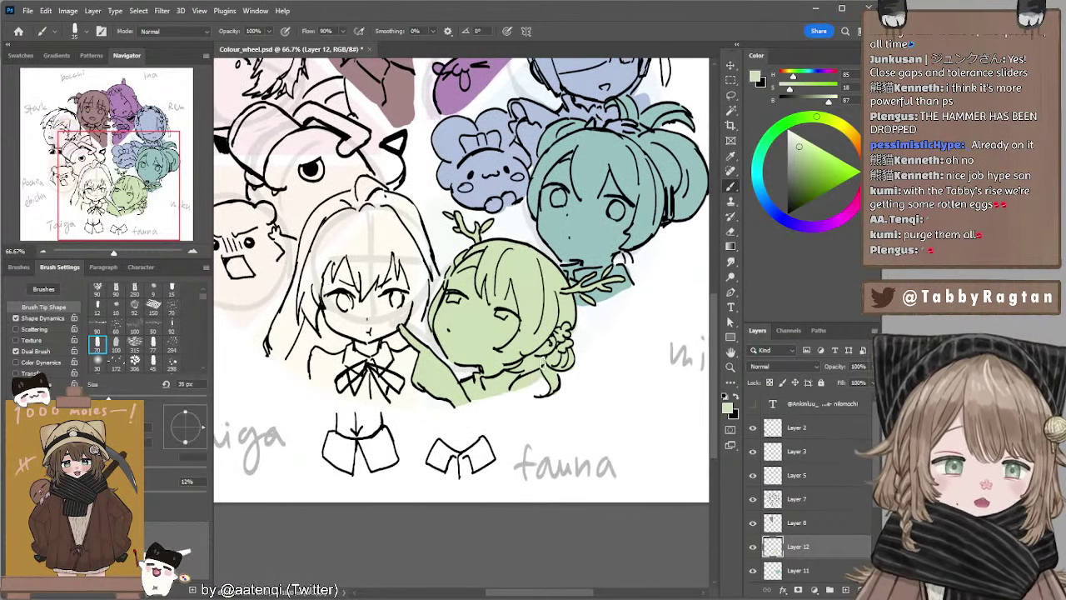
pyautogui.moveTo(498, 302); pyautogui.dragTo(566, 348)
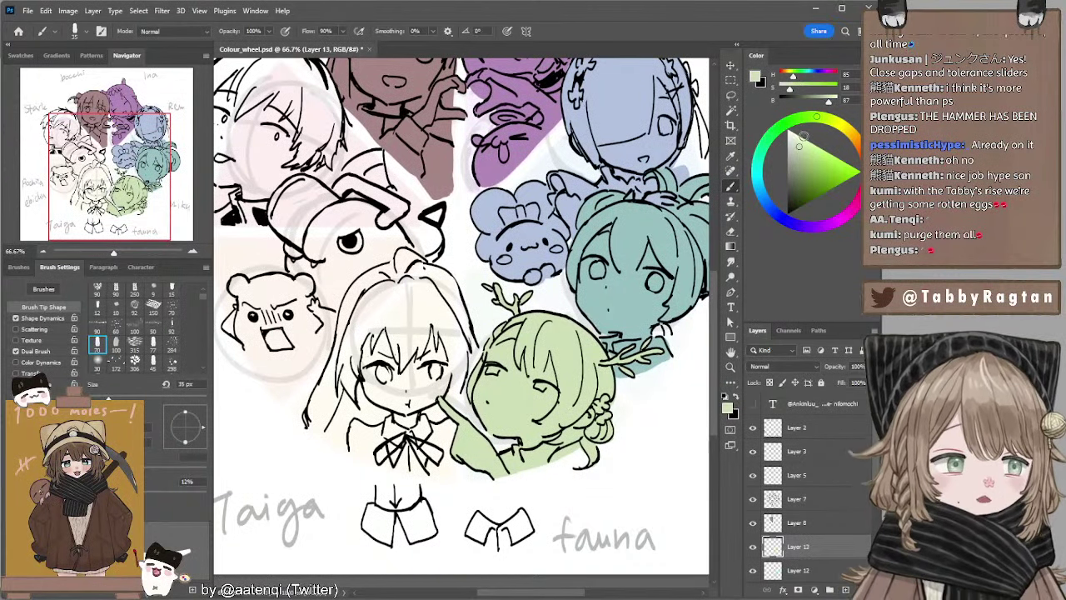
pyautogui.click(842, 126)
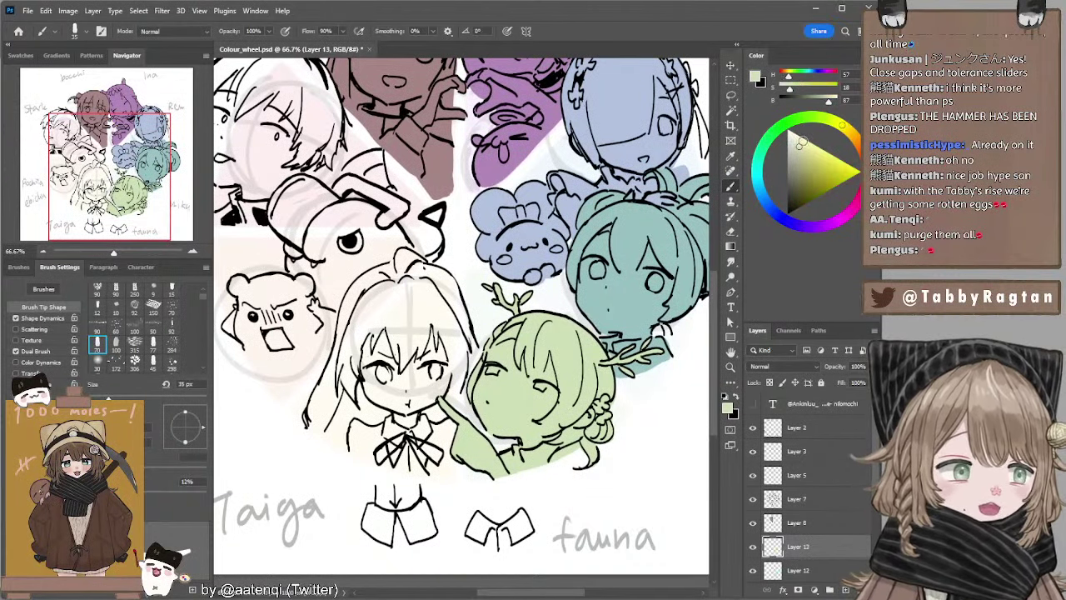
pyautogui.click(846, 129)
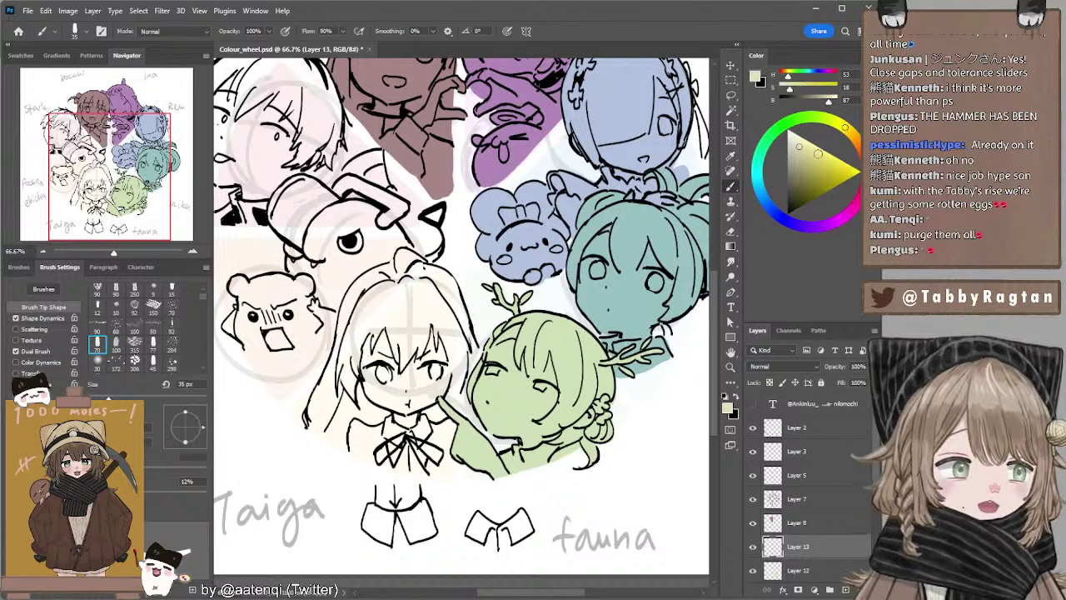
pyautogui.click(851, 133)
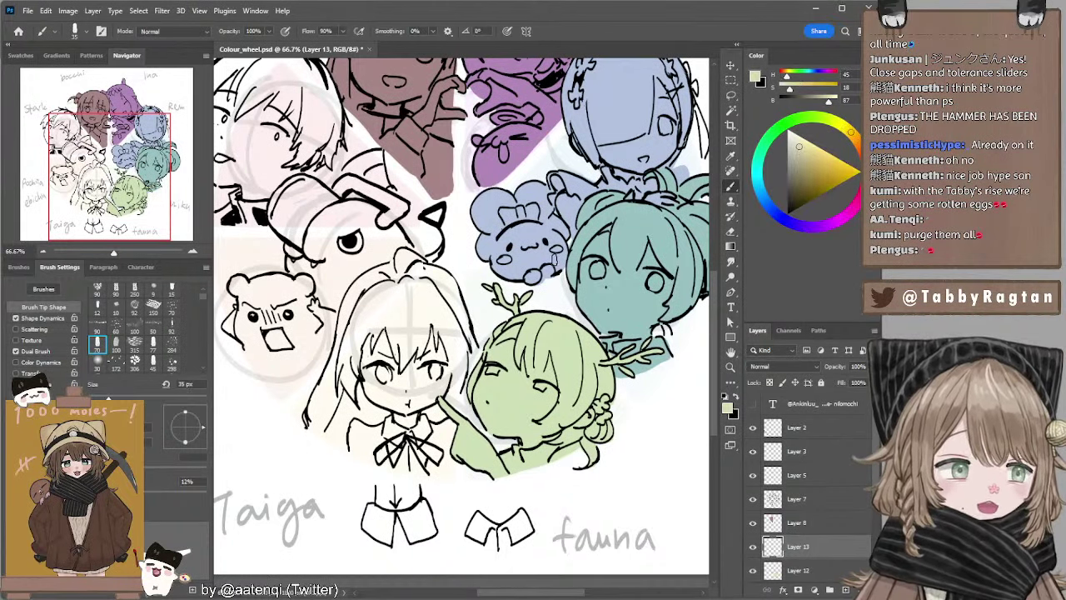
# Block in the upper part of Taiga's hair with muted yellow using a 90 px brush, undoing the last stroke.
pyautogui.press('e')
pyautogui.press('b')
pyautogui.press(']')
pyautogui.press(']')
pyautogui.press(']')
pyautogui.press(']')
pyautogui.press(']')
pyautogui.press(']')
pyautogui.press(']')
pyautogui.moveTo(374, 338)
pyautogui.mouseDown()
pyautogui.moveTo(424, 316)
pyautogui.moveTo(401, 306)
pyautogui.moveTo(364, 343)
pyautogui.moveTo(374, 308)
pyautogui.moveTo(364, 295)
pyautogui.moveTo(392, 288)
pyautogui.moveTo(362, 293)
pyautogui.moveTo(383, 276)
pyautogui.moveTo(414, 269)
pyautogui.moveTo(445, 298)
pyautogui.moveTo(418, 298)
pyautogui.moveTo(449, 281)
pyautogui.moveTo(466, 326)
pyautogui.moveTo(455, 296)
pyautogui.mouseUp()
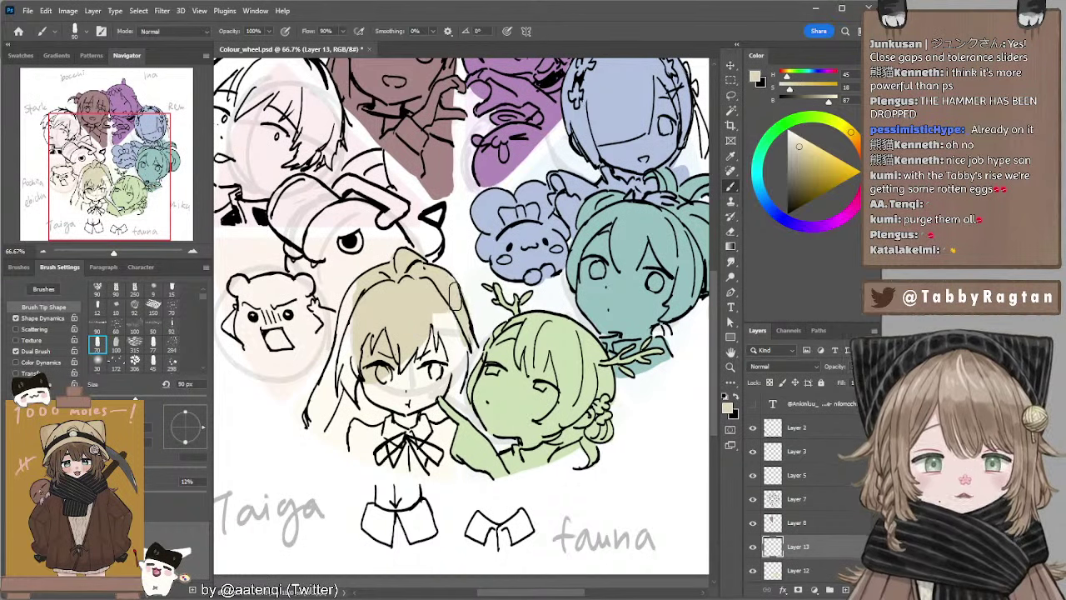
pyautogui.hotkey('ctrl', 'z')
# Fill the rest of Taiga's hair, face, collar and shoulders with muted yellow using a 70 px brush.
pyautogui.press('[')
pyautogui.press('[')
pyautogui.moveTo(469, 335)
pyautogui.mouseDown()
pyautogui.moveTo(454, 312)
pyautogui.moveTo(422, 295)
pyautogui.moveTo(432, 368)
pyautogui.moveTo(363, 292)
pyautogui.moveTo(343, 337)
pyautogui.moveTo(354, 288)
pyautogui.moveTo(335, 386)
pyautogui.moveTo(334, 367)
pyautogui.moveTo(314, 409)
pyautogui.moveTo(346, 438)
pyautogui.moveTo(333, 446)
pyautogui.moveTo(429, 463)
pyautogui.mouseUp()
pyautogui.press('[')
pyautogui.press('[')
pyautogui.press(']')
pyautogui.press(']')
pyautogui.moveTo(338, 416); pyautogui.dragTo(374, 429)
pyautogui.moveTo(375, 429)
pyautogui.mouseDown()
pyautogui.moveTo(346, 400)
pyautogui.moveTo(349, 360)
pyautogui.mouseUp()
pyautogui.moveTo(363, 400)
pyautogui.mouseDown()
pyautogui.moveTo(403, 389)
pyautogui.moveTo(391, 383)
pyautogui.moveTo(420, 358)
pyautogui.moveTo(368, 425)
pyautogui.moveTo(482, 381)
pyautogui.moveTo(468, 350)
pyautogui.moveTo(480, 363)
pyautogui.mouseUp()
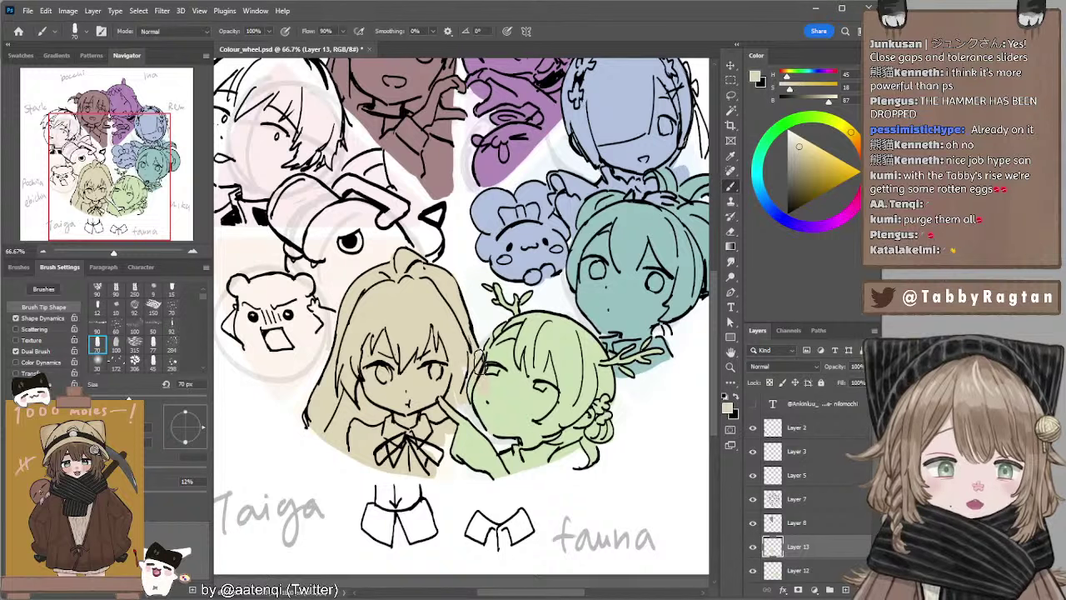
# Move Taiga's colour layer below Fauna's and paint the gaps along their shared edge yellow.
pyautogui.scroll(-2, 797, 524)
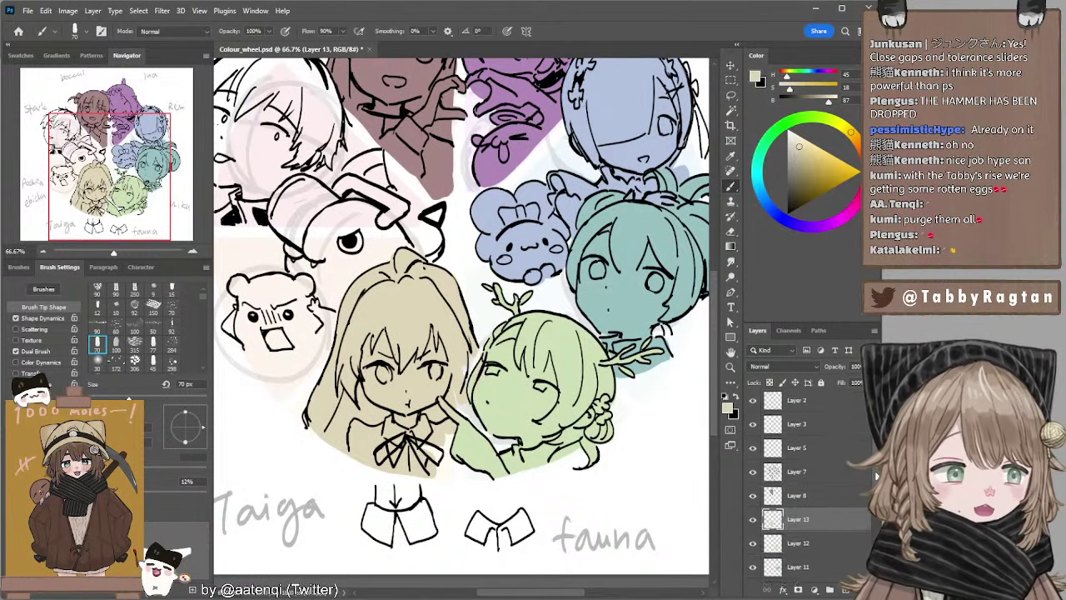
pyautogui.moveTo(798, 524); pyautogui.dragTo(796, 547)
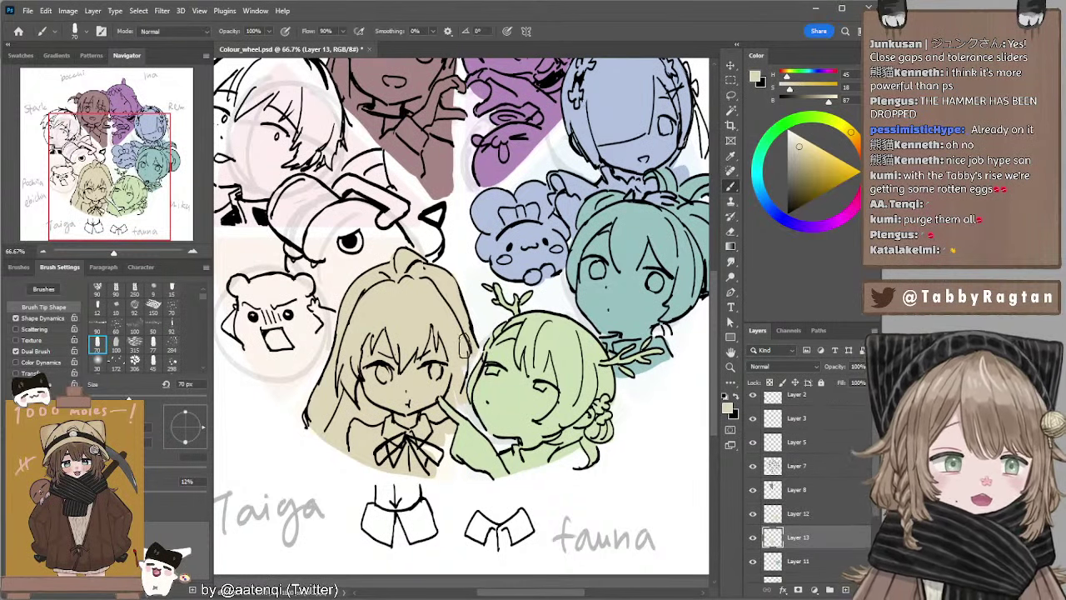
pyautogui.moveTo(482, 366)
pyautogui.mouseDown()
pyautogui.moveTo(472, 356)
pyautogui.moveTo(462, 375)
pyautogui.mouseUp()
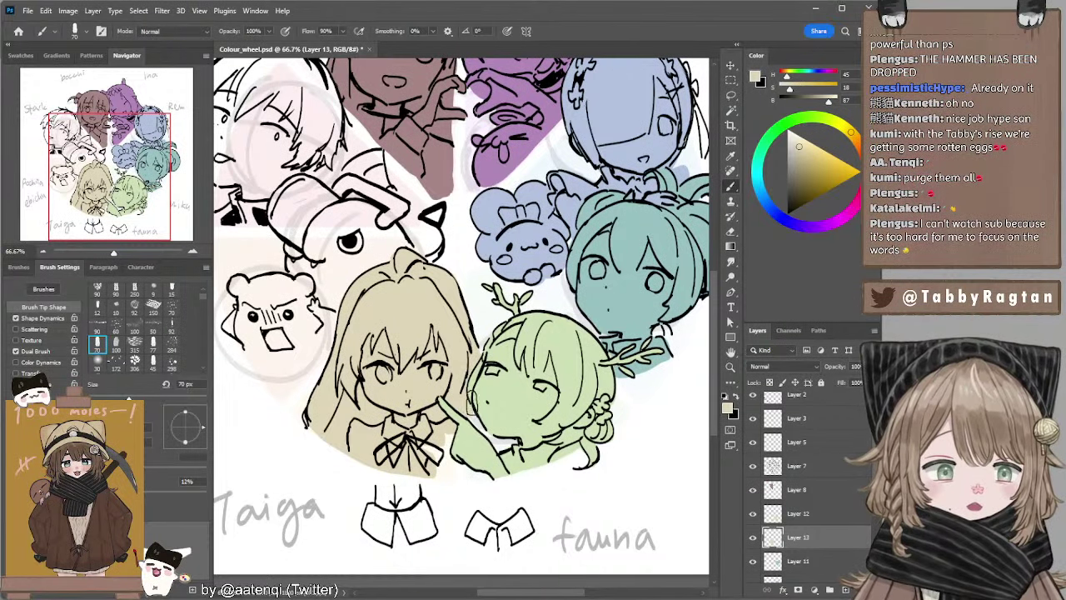
pyautogui.moveTo(436, 462)
pyautogui.mouseDown()
pyautogui.moveTo(450, 455)
pyautogui.moveTo(440, 464)
pyautogui.mouseUp()
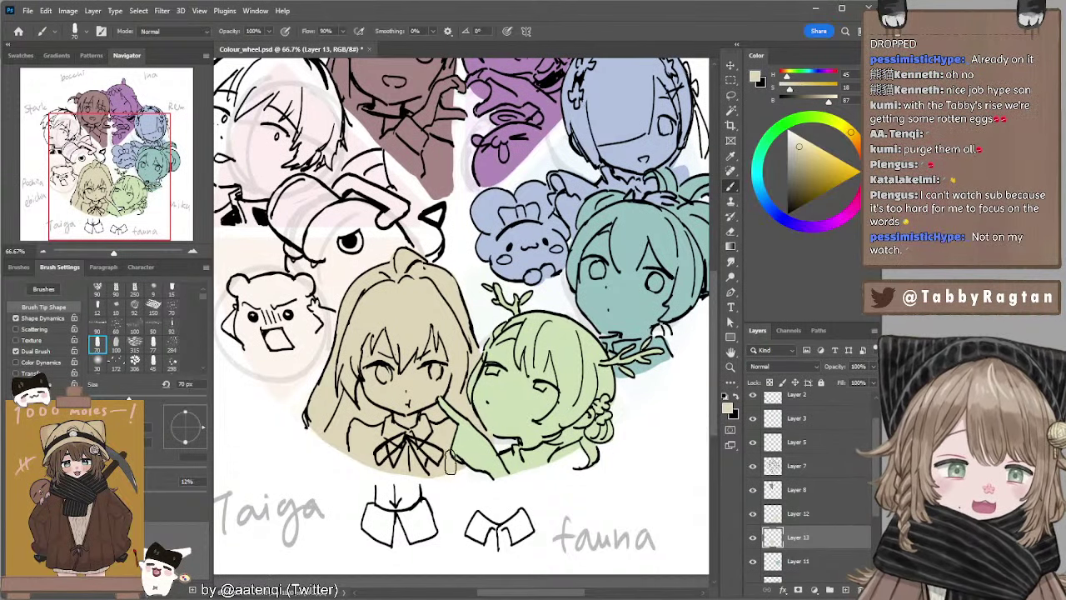
# Select Fauna's layer, sample her light green, and add a new layer between hers and Taiga's.
pyautogui.keyDown('ctrl'); pyautogui.click(531, 415); pyautogui.keyUp('ctrl')
pyautogui.keyDown('alt'); pyautogui.click(513, 427); pyautogui.keyUp('alt')
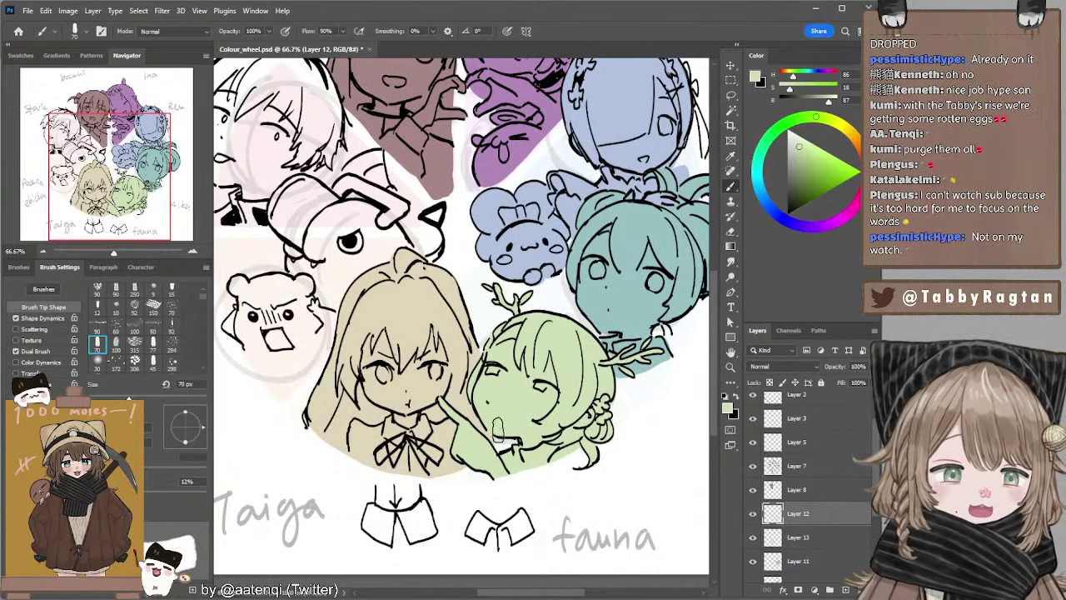
pyautogui.moveTo(490, 292)
pyautogui.mouseDown()
pyautogui.moveTo(568, 386)
pyautogui.moveTo(567, 357)
pyautogui.moveTo(547, 359)
pyautogui.moveTo(554, 368)
pyautogui.mouseUp()
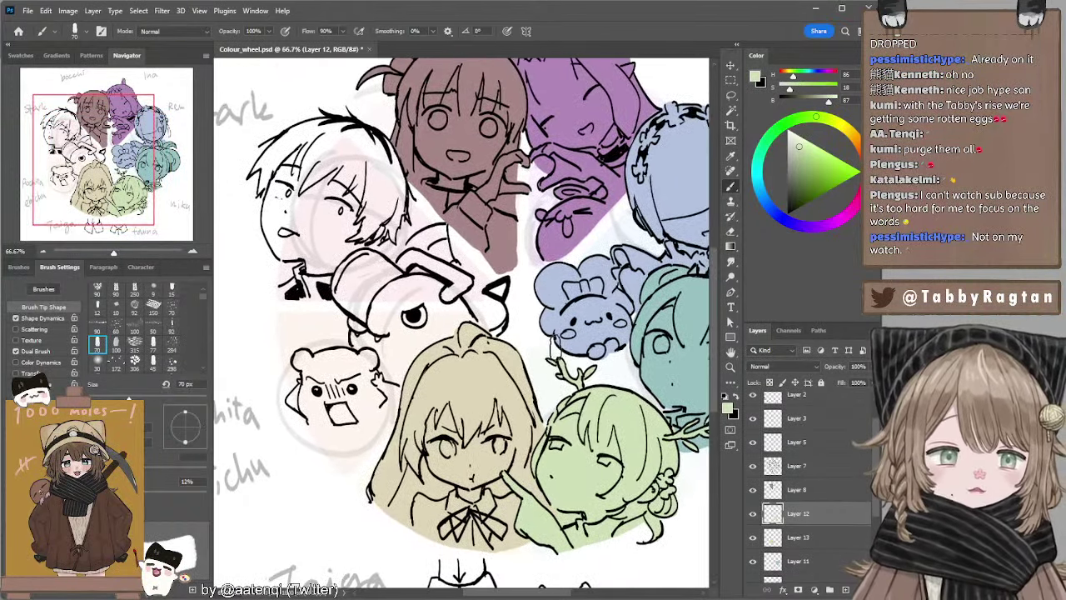
pyautogui.moveTo(499, 334); pyautogui.dragTo(532, 334)
pyautogui.hotkey('alt', '[')
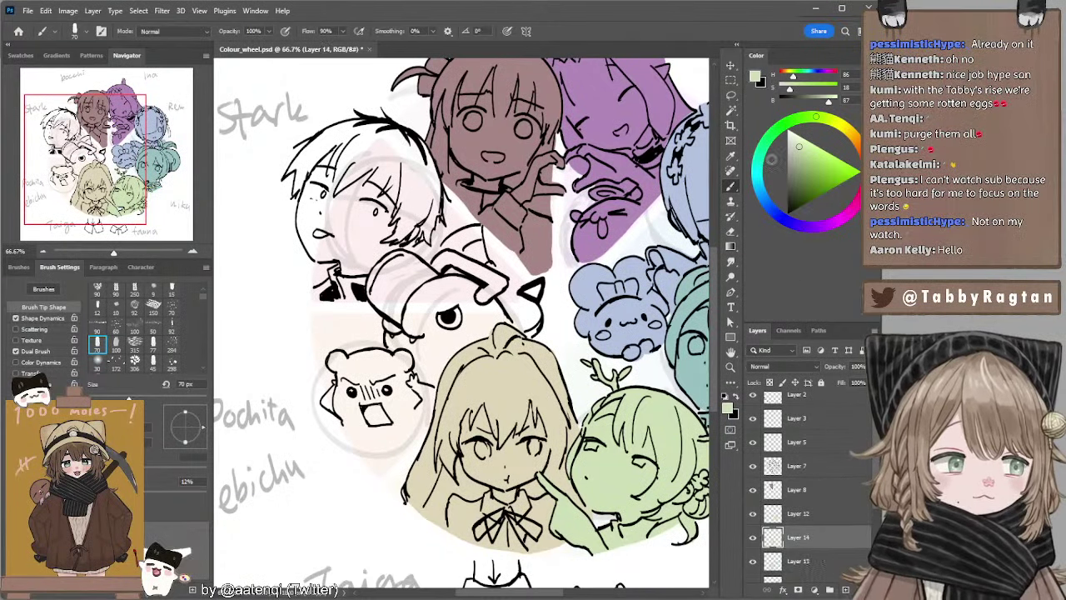
# Set an orange foreground colour (hue 28, saturation 48, brightness 88), place Layer 14 below Layer 13, and paint Pochita's head and body.
pyautogui.click(860, 145)
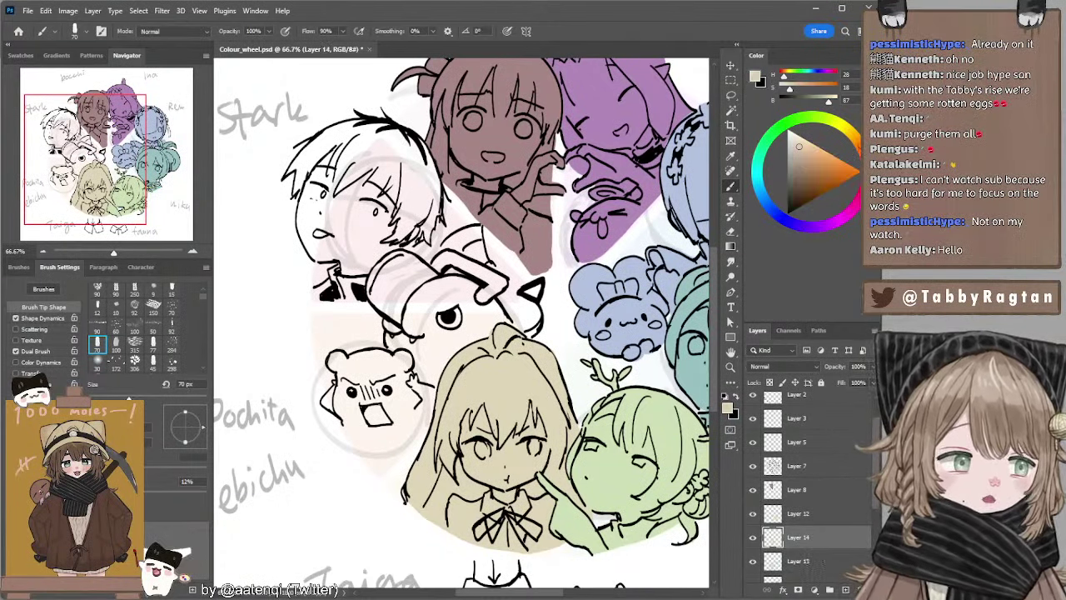
pyautogui.click(818, 159)
pyautogui.moveTo(409, 341)
pyautogui.mouseDown()
pyautogui.moveTo(448, 285)
pyautogui.moveTo(403, 287)
pyautogui.moveTo(418, 279)
pyautogui.moveTo(406, 265)
pyautogui.moveTo(430, 284)
pyautogui.moveTo(388, 264)
pyautogui.moveTo(373, 288)
pyautogui.moveTo(401, 306)
pyautogui.moveTo(386, 294)
pyautogui.moveTo(394, 284)
pyautogui.moveTo(372, 290)
pyautogui.moveTo(420, 325)
pyautogui.moveTo(402, 330)
pyautogui.moveTo(390, 319)
pyautogui.moveTo(410, 332)
pyautogui.moveTo(389, 320)
pyautogui.moveTo(387, 338)
pyautogui.moveTo(442, 355)
pyautogui.moveTo(481, 308)
pyautogui.moveTo(442, 308)
pyautogui.moveTo(473, 326)
pyautogui.mouseUp()
pyautogui.moveTo(802, 548); pyautogui.dragTo(796, 574)
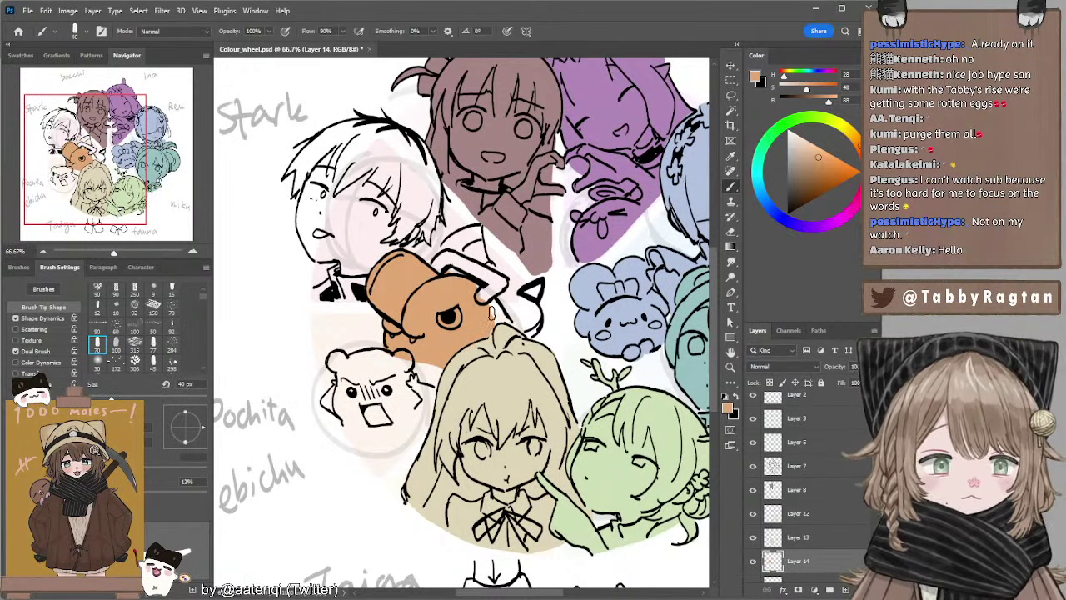
pyautogui.moveTo(491, 312); pyautogui.dragTo(494, 309)
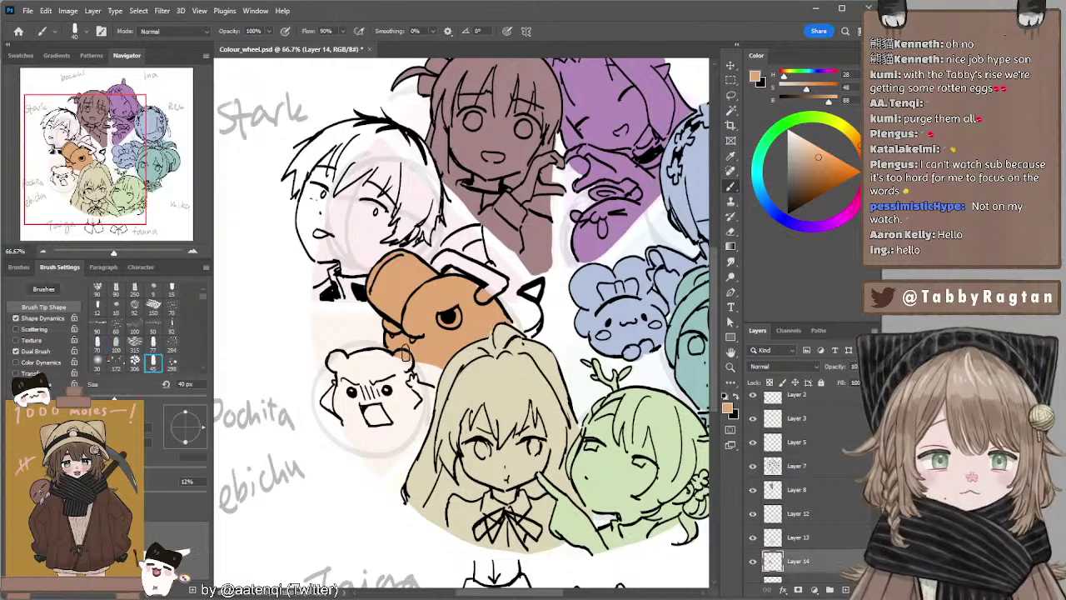
# Fill the hamster Ebichu and the wedge-shaped area beneath it with the same orange on Layer 14, adjusting the brush size to the details.
pyautogui.press(']')
pyautogui.moveTo(369, 360)
pyautogui.mouseDown()
pyautogui.moveTo(346, 360)
pyautogui.moveTo(391, 359)
pyautogui.moveTo(333, 362)
pyautogui.moveTo(345, 370)
pyautogui.moveTo(340, 384)
pyautogui.mouseUp()
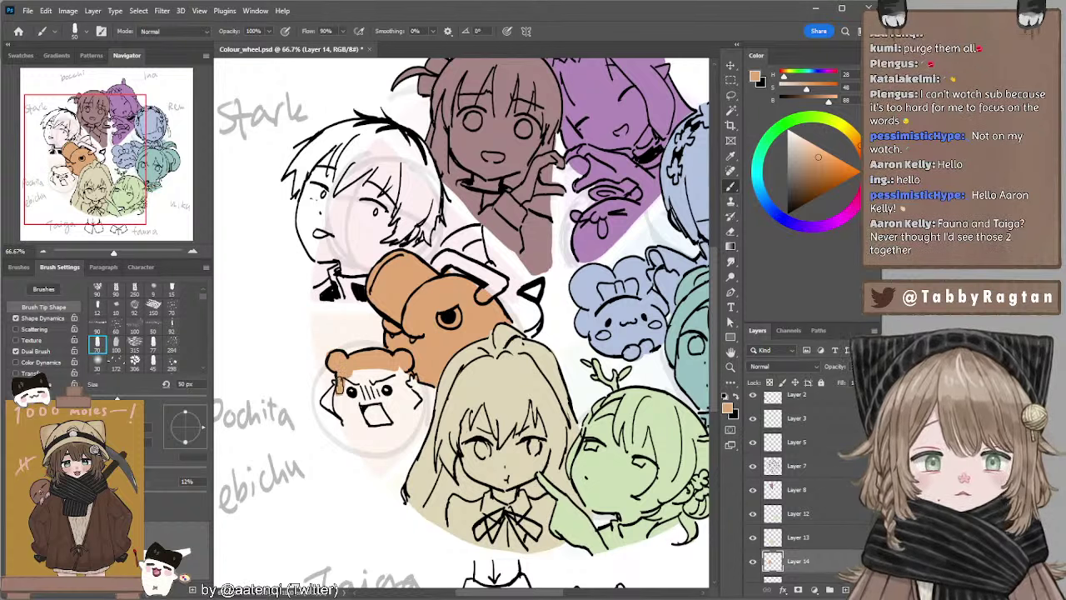
pyautogui.press('[')
pyautogui.press('[')
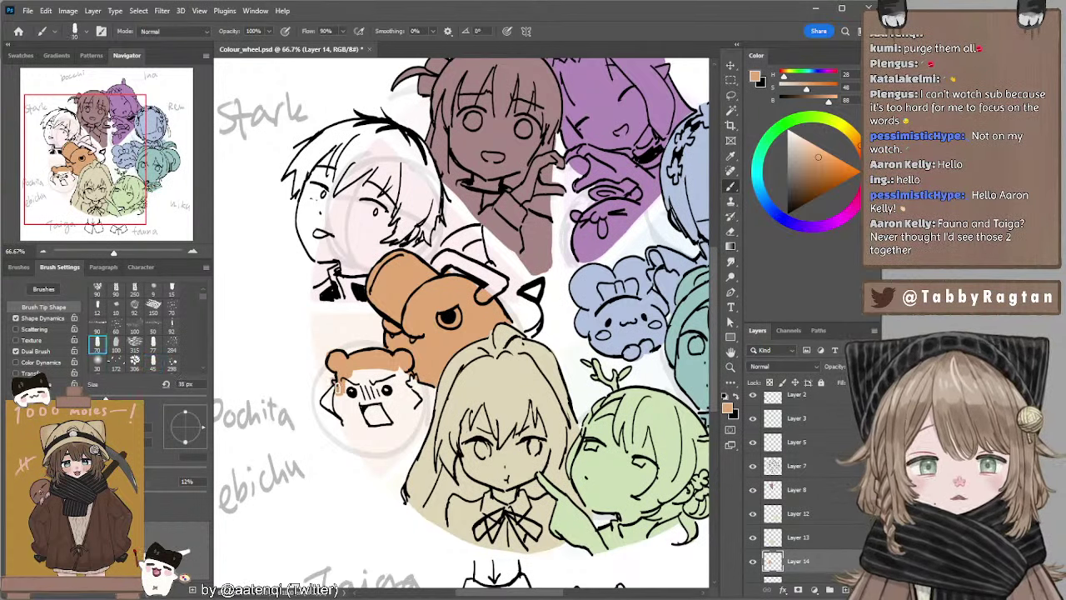
pyautogui.press('[')
pyautogui.press('[')
pyautogui.press('[')
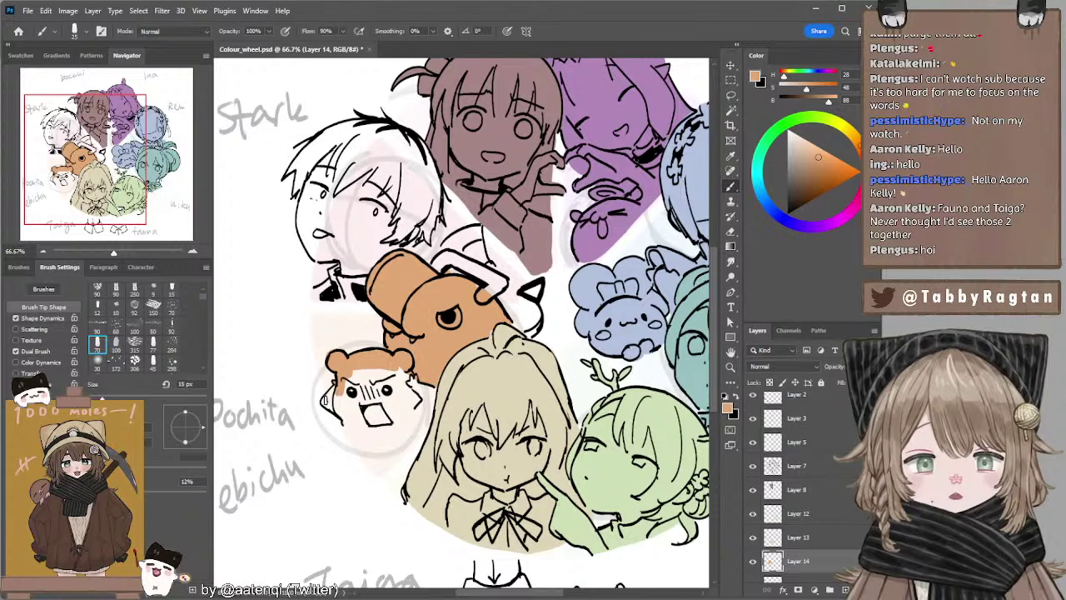
pyautogui.moveTo(336, 389)
pyautogui.mouseDown()
pyautogui.moveTo(354, 421)
pyautogui.moveTo(344, 418)
pyautogui.moveTo(369, 432)
pyautogui.moveTo(344, 422)
pyautogui.moveTo(379, 469)
pyautogui.moveTo(424, 403)
pyautogui.moveTo(431, 410)
pyautogui.moveTo(401, 449)
pyautogui.moveTo(422, 424)
pyautogui.moveTo(415, 412)
pyautogui.moveTo(430, 408)
pyautogui.moveTo(436, 388)
pyautogui.moveTo(384, 364)
pyautogui.moveTo(353, 374)
pyautogui.moveTo(404, 423)
pyautogui.moveTo(360, 434)
pyautogui.moveTo(392, 450)
pyautogui.mouseUp()
pyautogui.press(']')
pyautogui.press(']')
pyautogui.press(']')
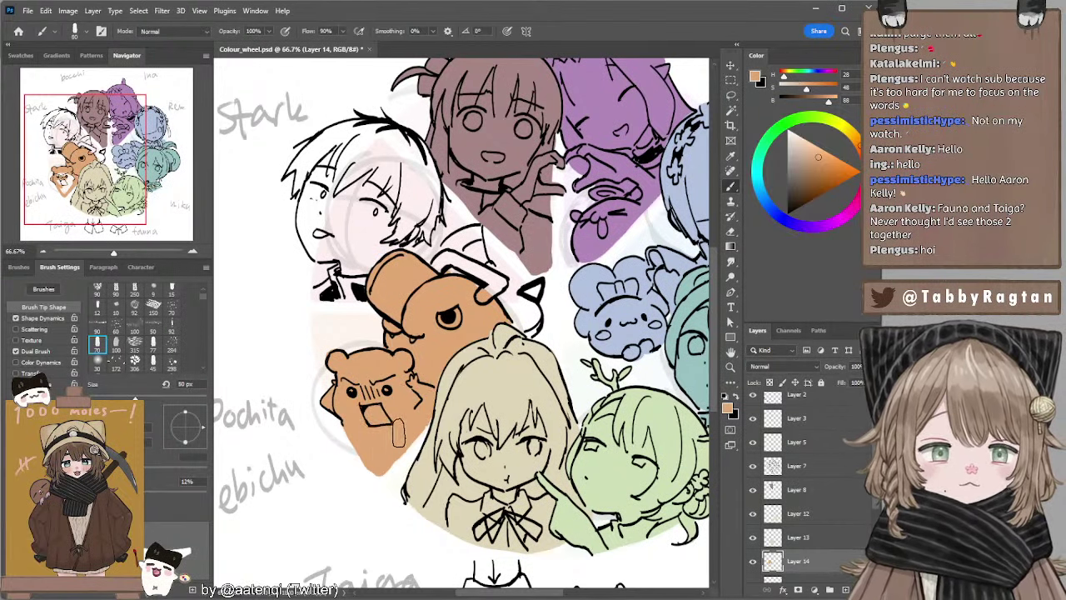
# Paint the handle on Pochita's head and touch up its edges in the same orange using smaller brush sizes.
pyautogui.scroll(3, 492, 314)
pyautogui.moveTo(474, 313); pyautogui.dragTo(470, 324)
pyautogui.press('[')
pyautogui.press('[')
pyautogui.press('[')
pyautogui.press('[')
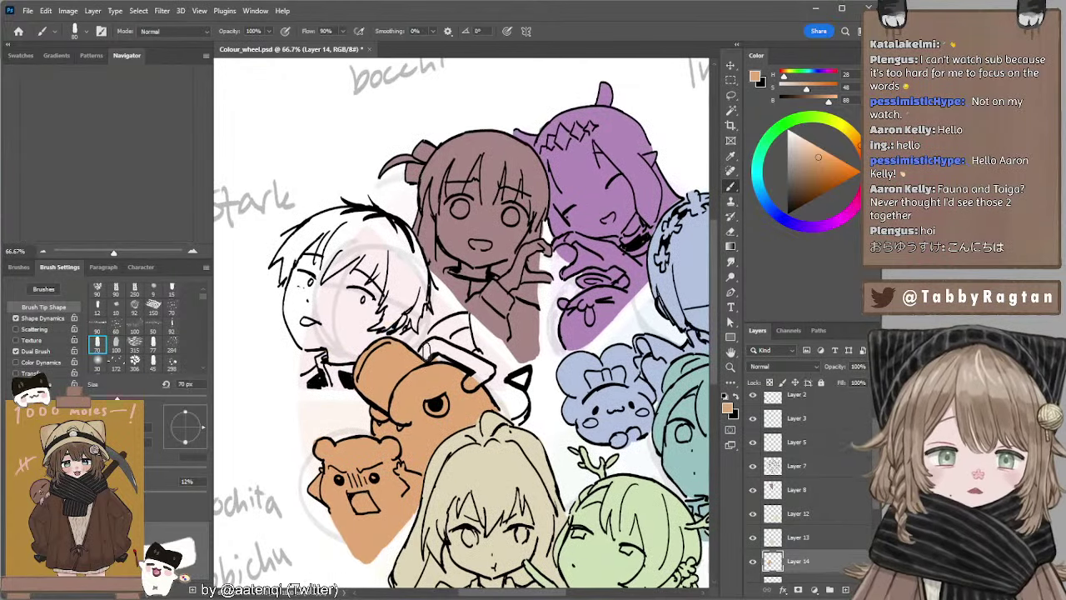
pyautogui.moveTo(431, 358)
pyautogui.mouseDown()
pyautogui.moveTo(423, 350)
pyautogui.moveTo(437, 344)
pyautogui.moveTo(481, 366)
pyautogui.moveTo(471, 382)
pyautogui.moveTo(480, 380)
pyautogui.mouseUp()
pyautogui.press('[')
pyautogui.press('[')
pyautogui.press('[')
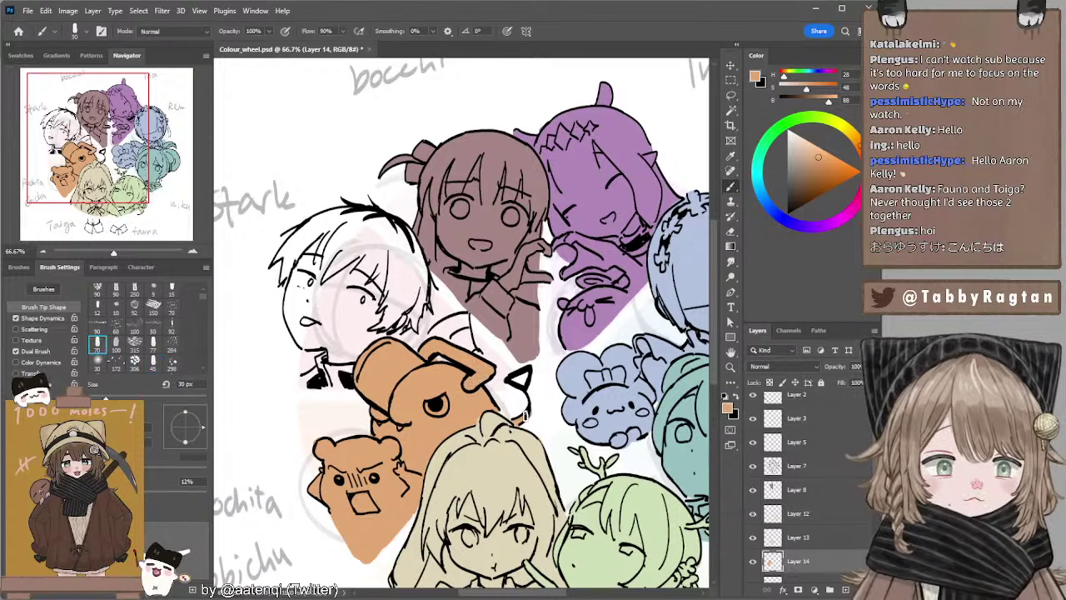
pyautogui.moveTo(519, 416); pyautogui.dragTo(517, 421)
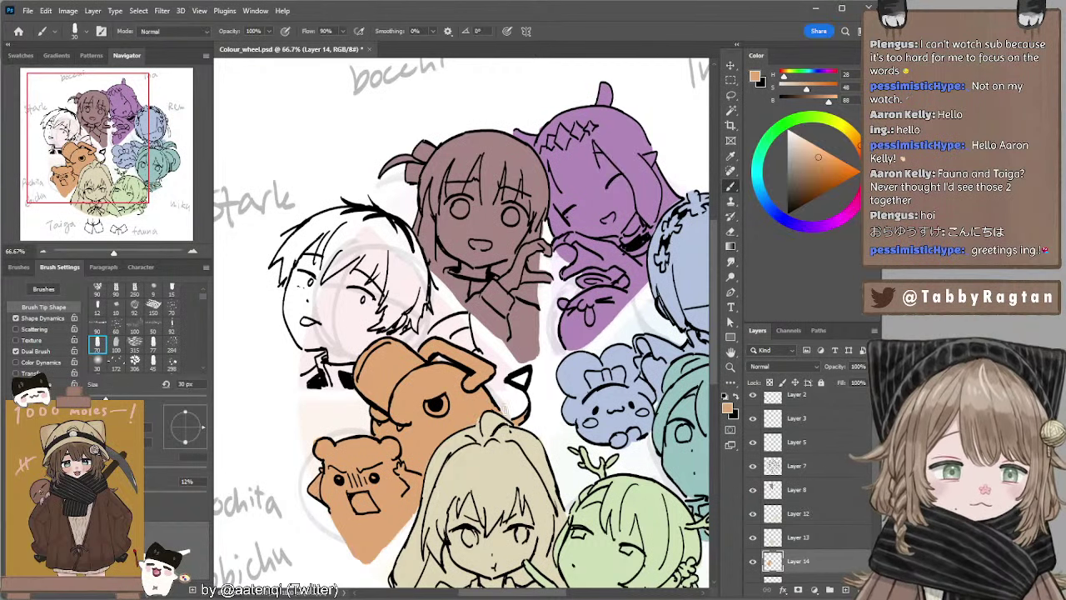
# Set a red foreground colour (hue 359, saturation 66, brightness 77) and add a new layer above Layer 11.
pyautogui.moveTo(437, 316); pyautogui.dragTo(466, 307)
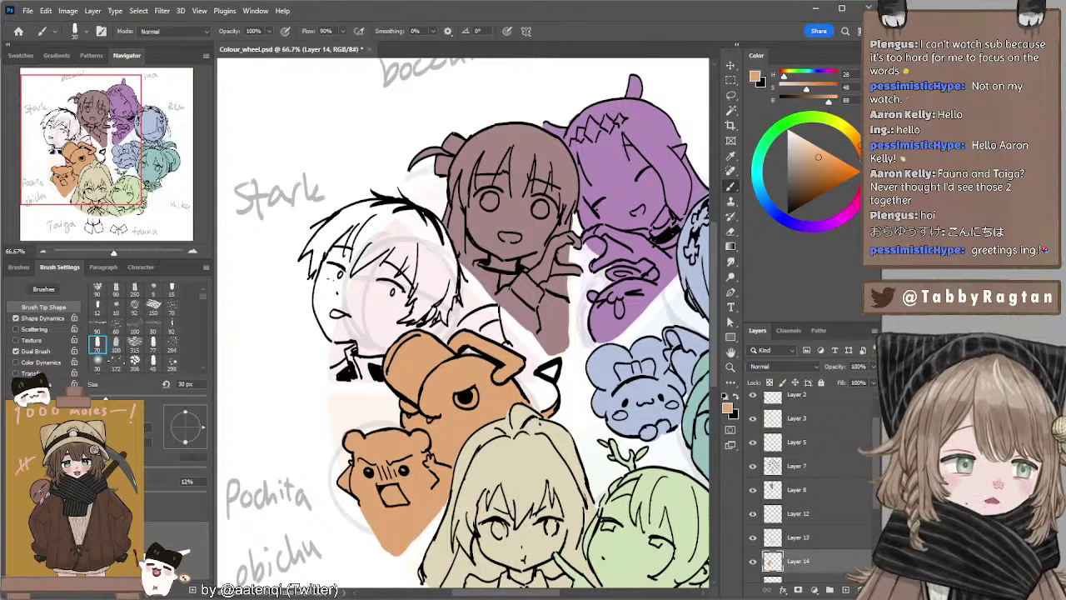
pyautogui.click(865, 173)
pyautogui.click(828, 171)
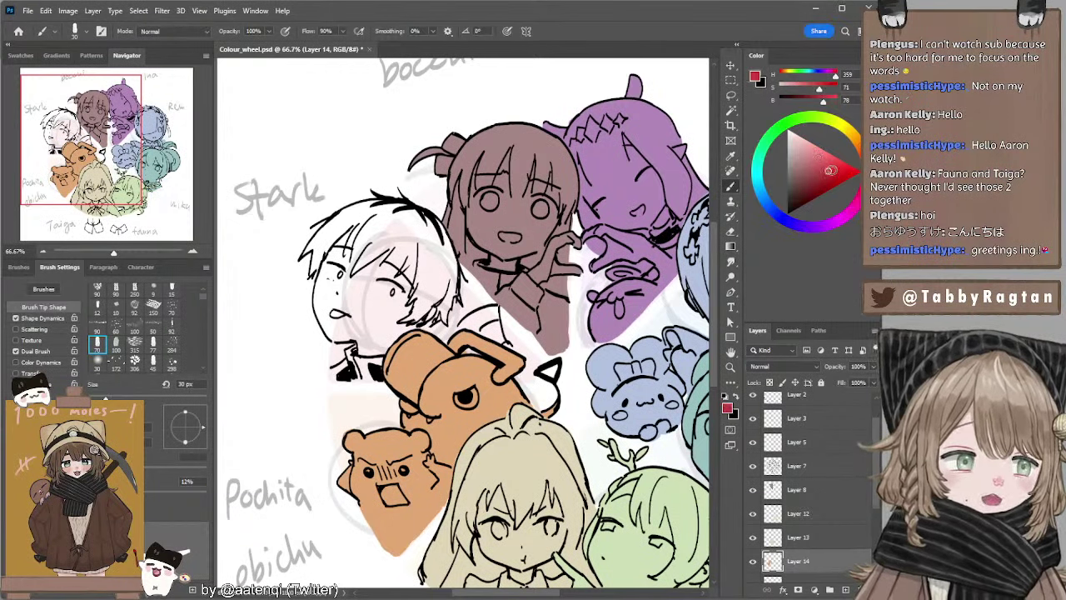
pyautogui.moveTo(830, 170); pyautogui.dragTo(822, 169)
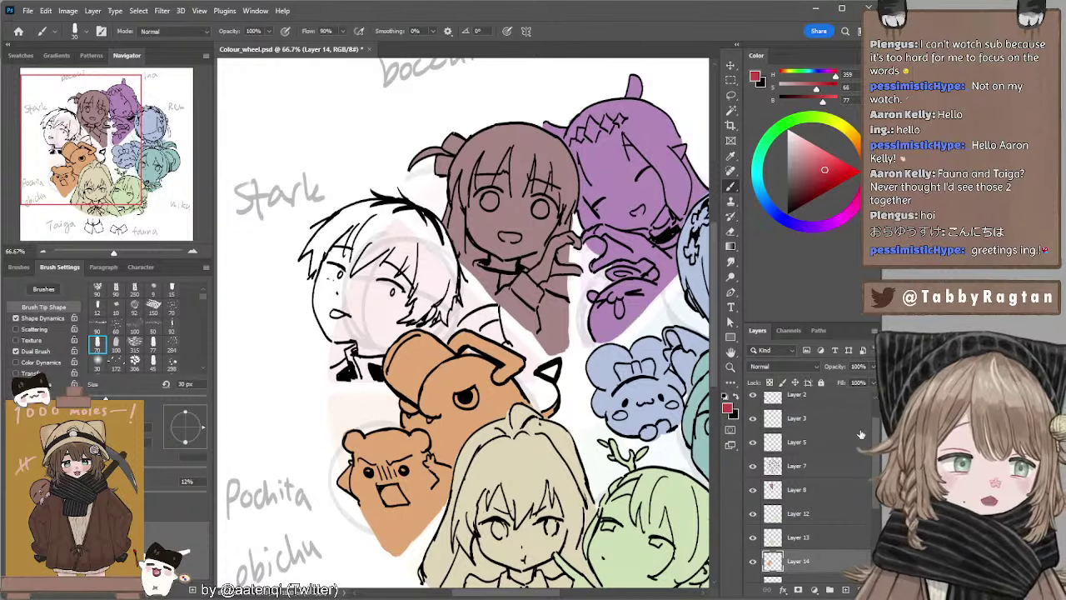
pyautogui.moveTo(877, 436); pyautogui.dragTo(876, 452)
pyautogui.click(805, 554)
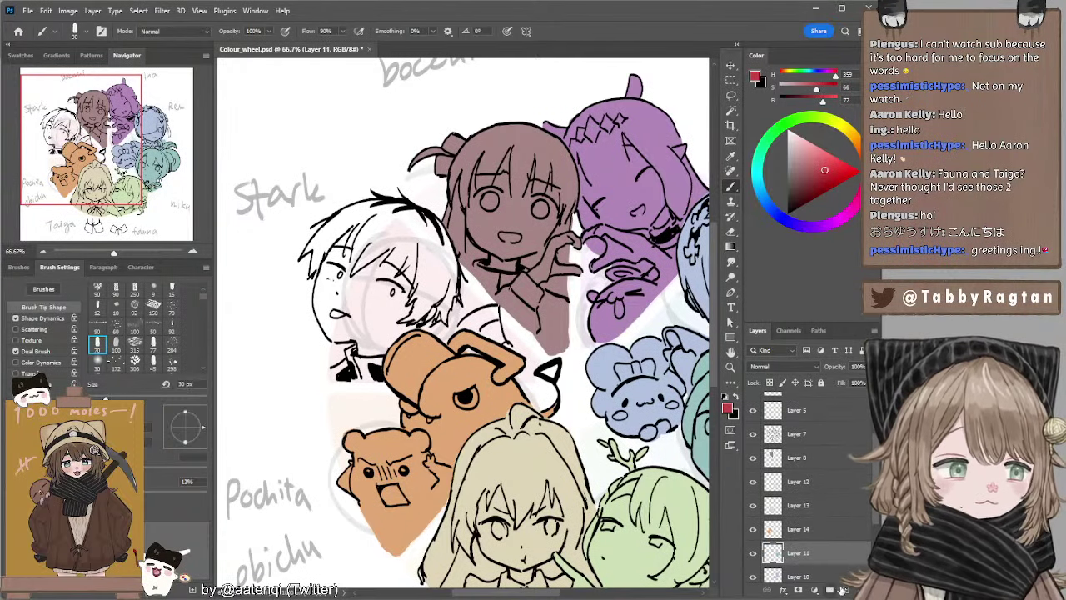
pyautogui.click(846, 590)
# Paint Stark's hair red on Layer 15, covering the crown, both sides and the pointed strands within the outline.
pyautogui.press(']')
pyautogui.press(']')
pyautogui.press(']')
pyautogui.press(']')
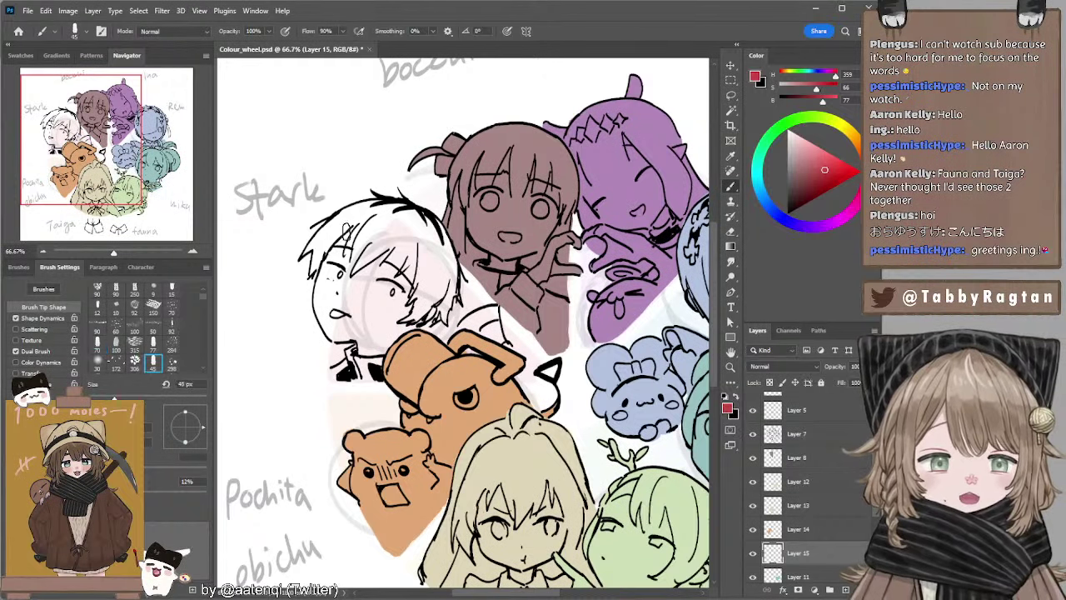
pyautogui.moveTo(333, 272)
pyautogui.mouseDown()
pyautogui.moveTo(350, 219)
pyautogui.moveTo(340, 226)
pyautogui.moveTo(370, 210)
pyautogui.moveTo(440, 225)
pyautogui.mouseUp()
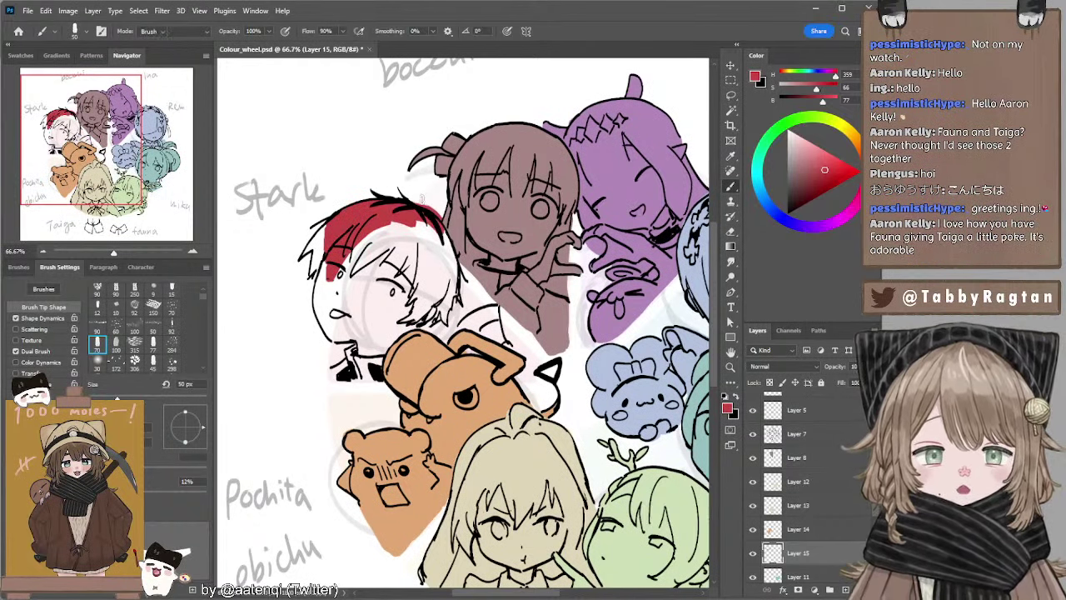
pyautogui.press('e')
pyautogui.press('b')
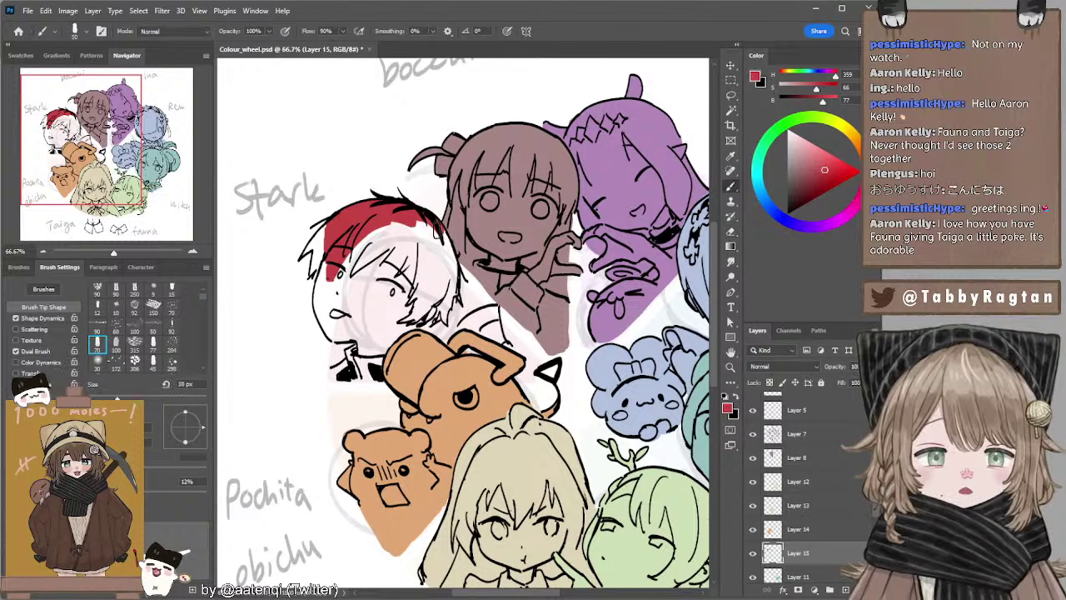
pyautogui.moveTo(441, 223)
pyautogui.mouseDown()
pyautogui.moveTo(448, 275)
pyautogui.moveTo(429, 221)
pyautogui.moveTo(432, 276)
pyautogui.mouseUp()
pyautogui.press('[')
pyautogui.press('[')
pyautogui.press('[')
pyautogui.moveTo(333, 230)
pyautogui.mouseDown()
pyautogui.moveTo(309, 246)
pyautogui.moveTo(336, 222)
pyautogui.moveTo(313, 245)
pyautogui.mouseUp()
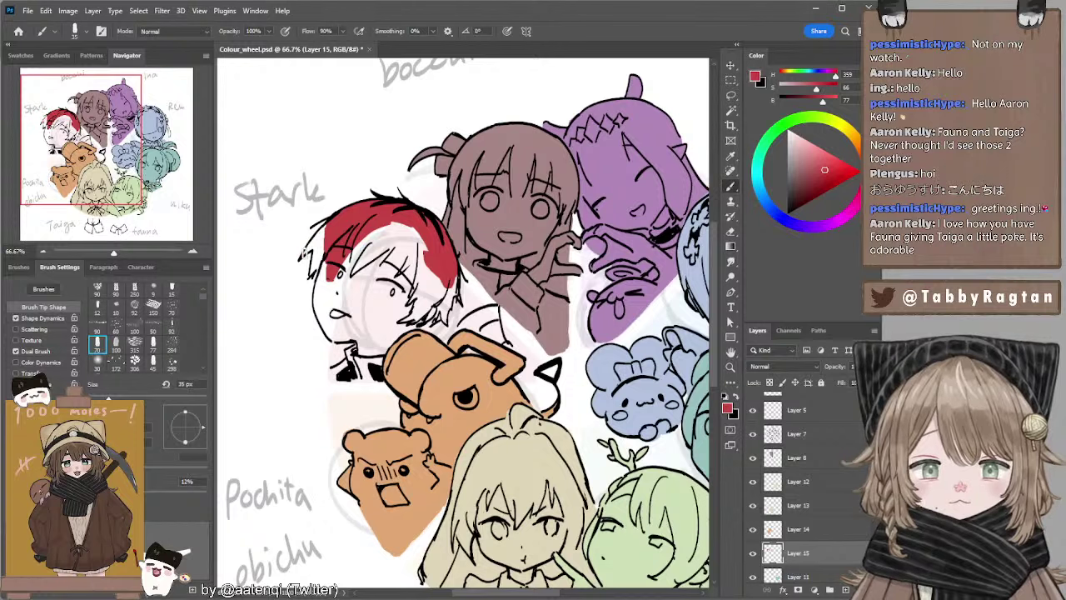
pyautogui.press('[')
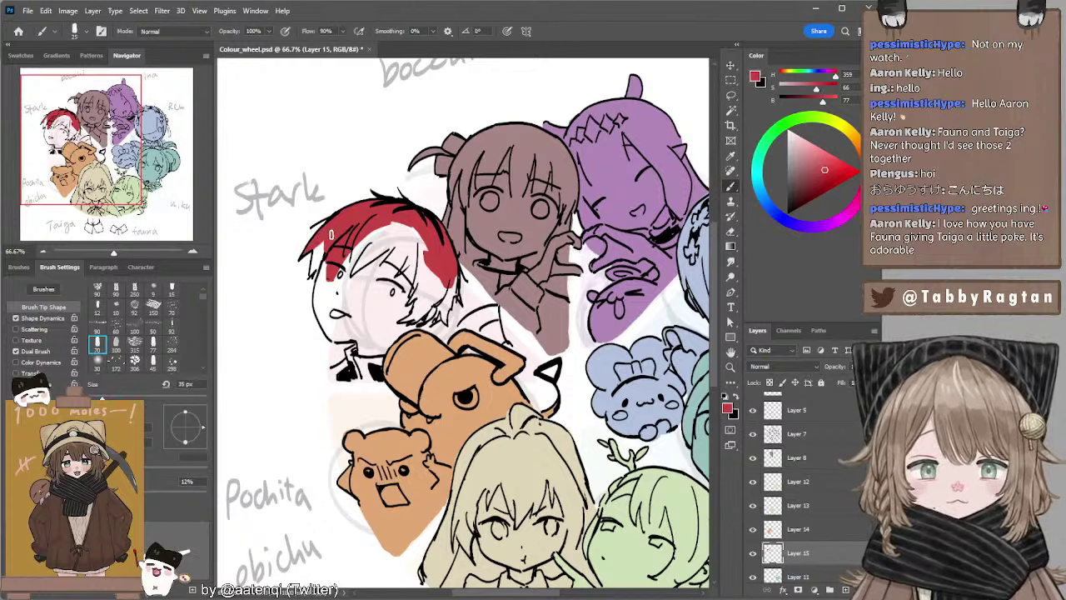
pyautogui.moveTo(330, 234)
pyautogui.mouseDown()
pyautogui.moveTo(316, 259)
pyautogui.moveTo(315, 246)
pyautogui.moveTo(323, 255)
pyautogui.moveTo(312, 272)
pyautogui.moveTo(328, 242)
pyautogui.mouseUp()
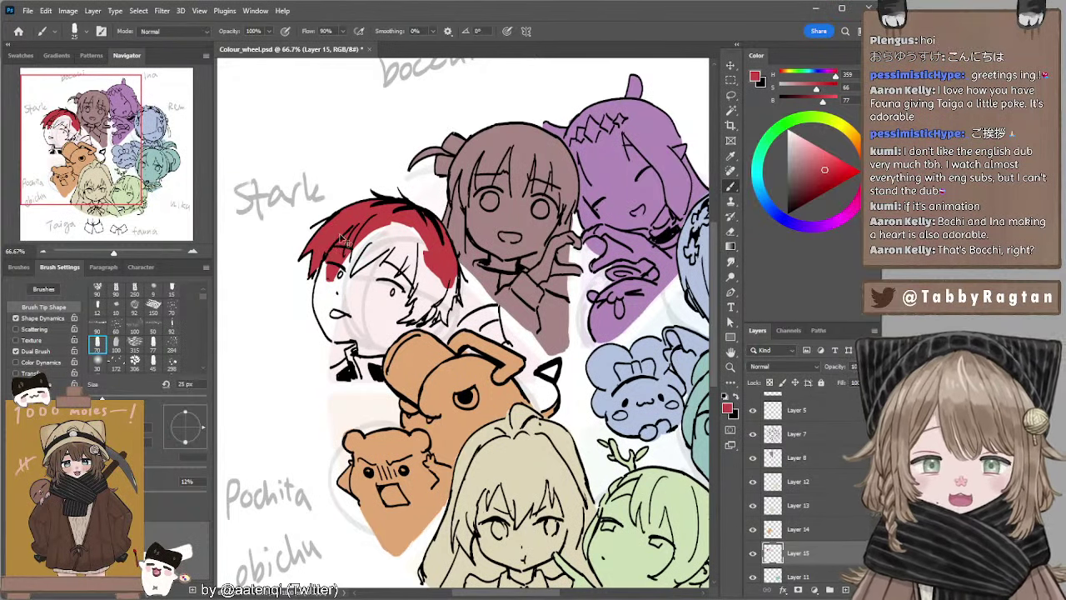
# Sample the red from Stark's hair and fill the remaining hair, face and neck with it.
pyautogui.keyDown('alt'); pyautogui.click(340, 241); pyautogui.keyUp('alt')
pyautogui.press(']')
pyautogui.press(']')
pyautogui.moveTo(317, 267)
pyautogui.mouseDown()
pyautogui.moveTo(319, 309)
pyautogui.moveTo(317, 293)
pyautogui.moveTo(332, 335)
pyautogui.moveTo(324, 324)
pyautogui.moveTo(332, 336)
pyautogui.moveTo(361, 332)
pyautogui.moveTo(331, 289)
pyautogui.mouseUp()
pyautogui.press(']')
pyautogui.press(']')
pyautogui.press(']')
pyautogui.press(']')
pyautogui.moveTo(384, 269)
pyautogui.mouseDown()
pyautogui.moveTo(339, 268)
pyautogui.moveTo(402, 237)
pyautogui.moveTo(427, 250)
pyautogui.moveTo(421, 238)
pyautogui.moveTo(344, 293)
pyautogui.moveTo(330, 322)
pyautogui.moveTo(374, 328)
pyautogui.moveTo(404, 279)
pyautogui.moveTo(396, 319)
pyautogui.moveTo(429, 310)
pyautogui.moveTo(450, 275)
pyautogui.moveTo(445, 318)
pyautogui.moveTo(393, 333)
pyautogui.moveTo(385, 309)
pyautogui.moveTo(355, 334)
pyautogui.moveTo(372, 343)
pyautogui.moveTo(394, 335)
pyautogui.mouseUp()
pyautogui.press('[')
pyautogui.press('[')
pyautogui.press('[')
pyautogui.press('[')
pyautogui.press('[')
pyautogui.press(']')
pyautogui.press(']')
pyautogui.press(']')
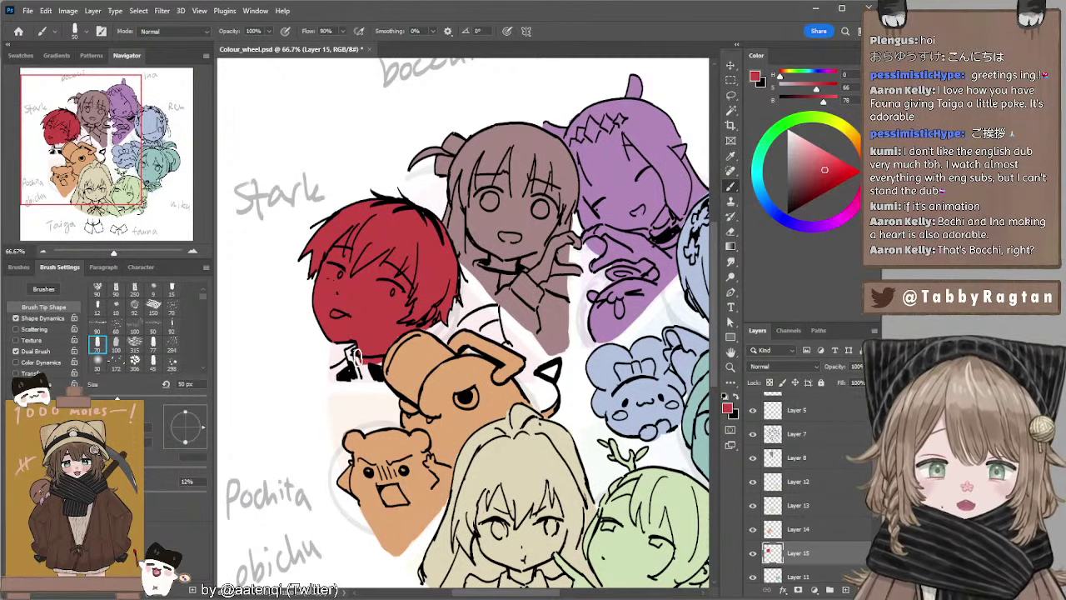
# Fill Stark's collar and shoulder area with the same red, reducing the brush size for the narrow parts.
pyautogui.press('[')
pyautogui.press('[')
pyautogui.press('[')
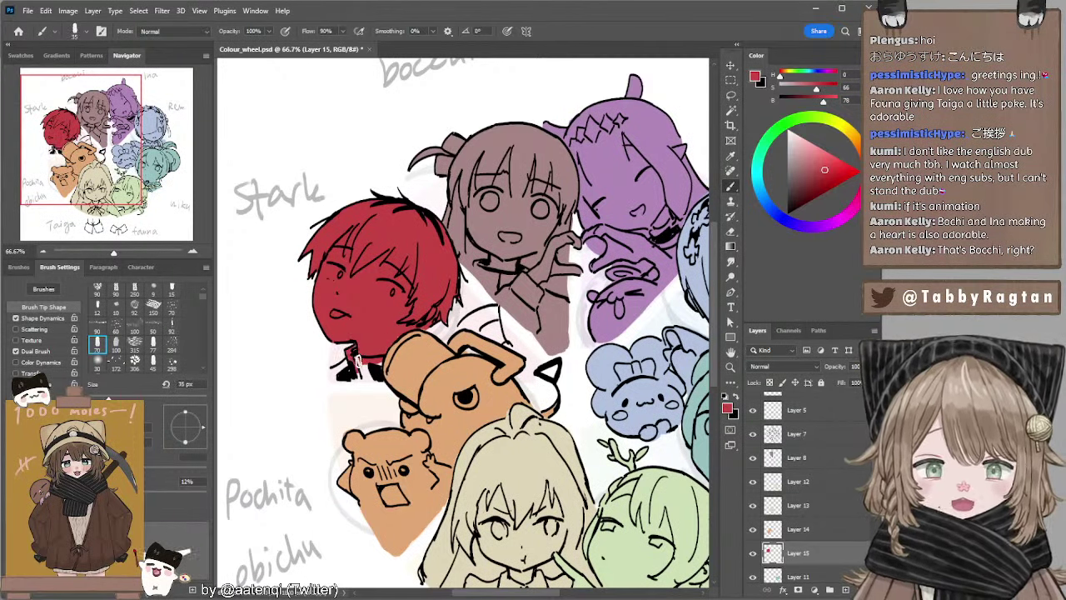
pyautogui.press(']')
pyautogui.press('[')
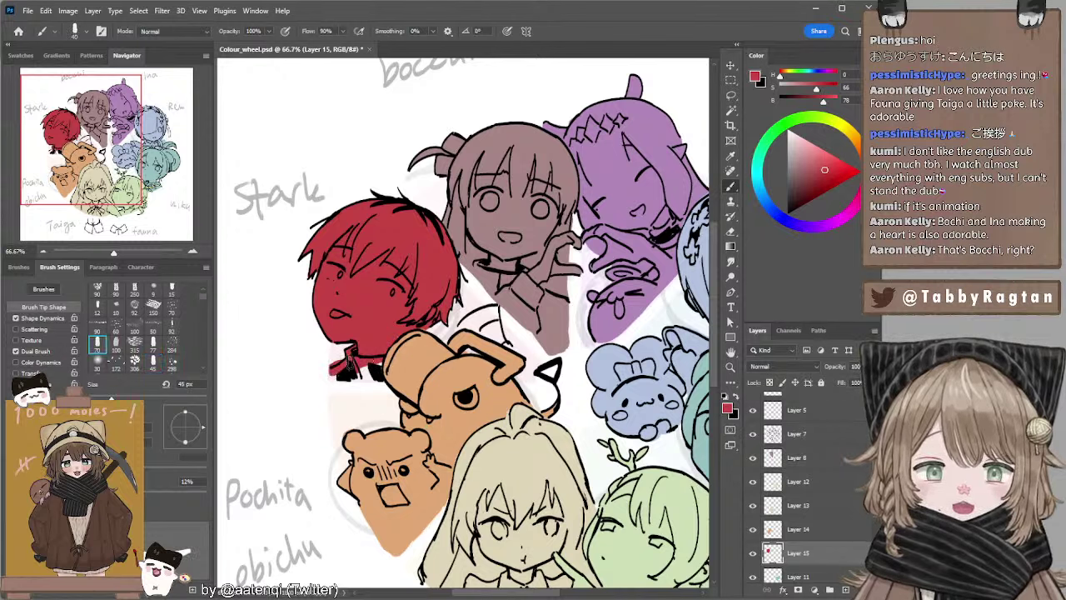
pyautogui.moveTo(335, 372); pyautogui.dragTo(376, 367)
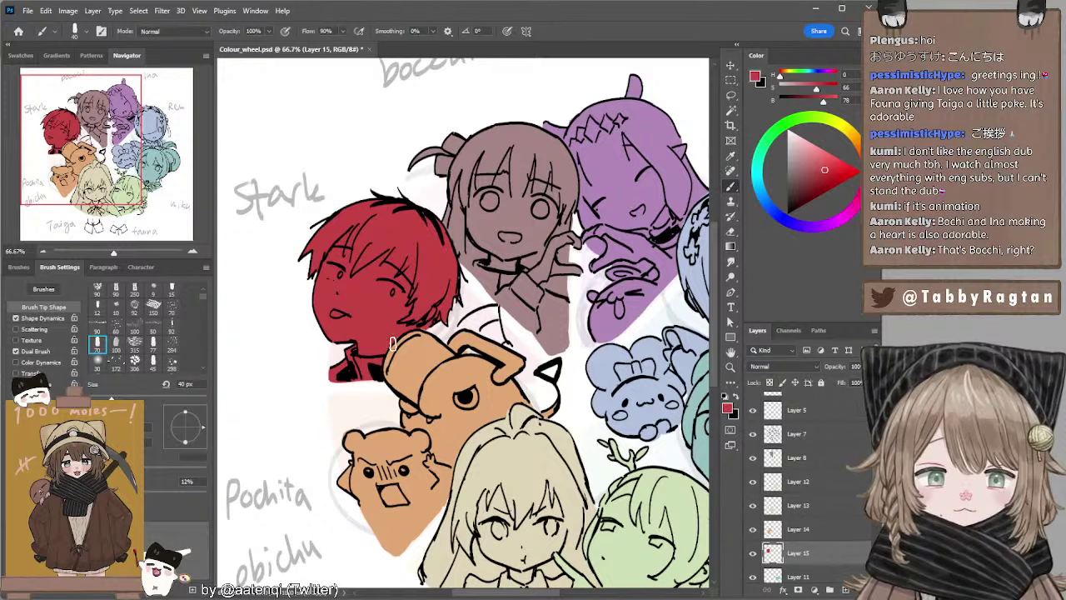
pyautogui.press('[')
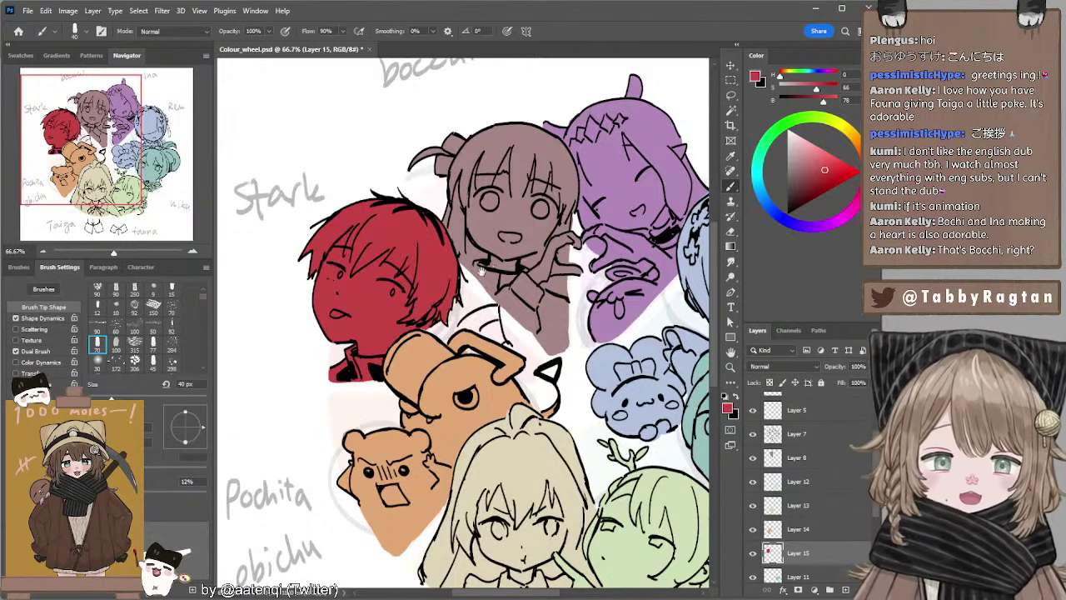
# Raise the opacity of the colour wheel on Layer 1 so its wedges show strongly, and lock the layer.
pyautogui.moveTo(481, 271); pyautogui.dragTo(394, 234)
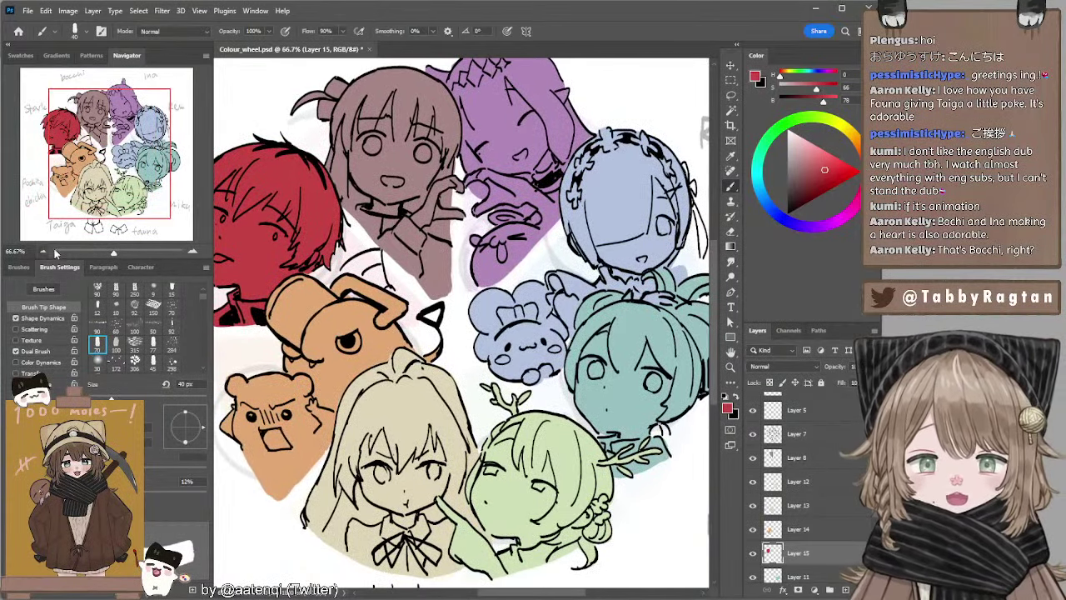
pyautogui.moveTo(317, 232); pyautogui.dragTo(347, 215)
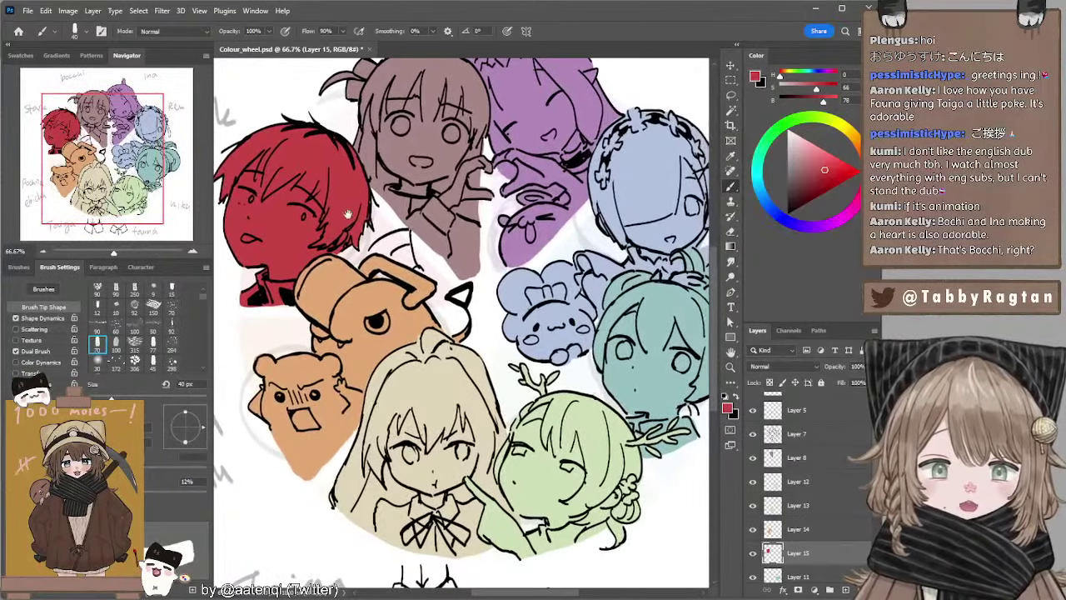
pyautogui.moveTo(413, 301)
pyautogui.mouseDown()
pyautogui.moveTo(398, 290)
pyautogui.moveTo(401, 274)
pyautogui.moveTo(401, 332)
pyautogui.moveTo(412, 330)
pyautogui.mouseUp()
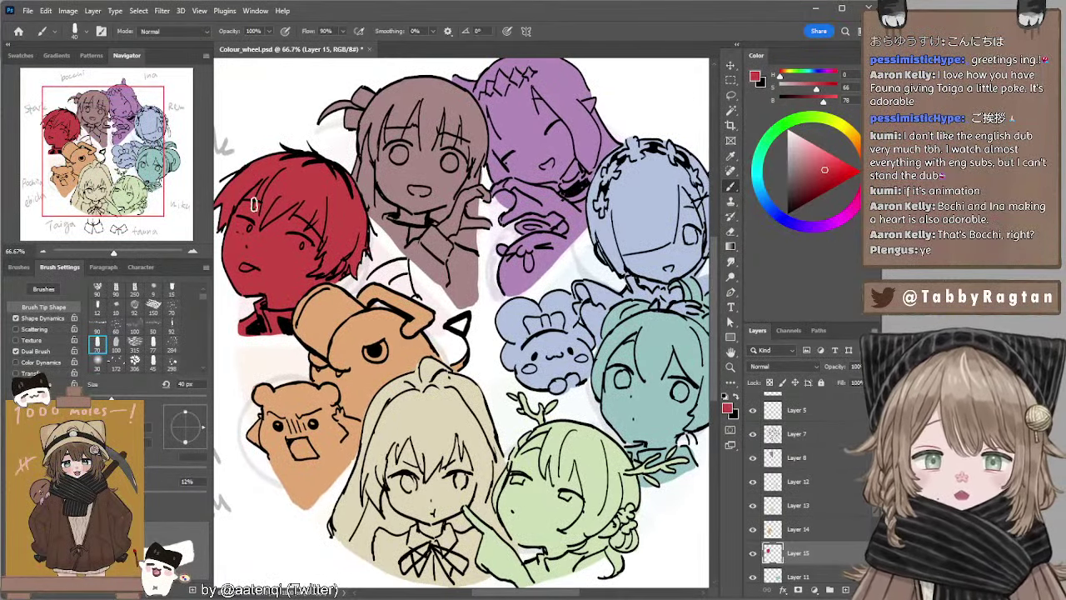
pyautogui.click(44, 251)
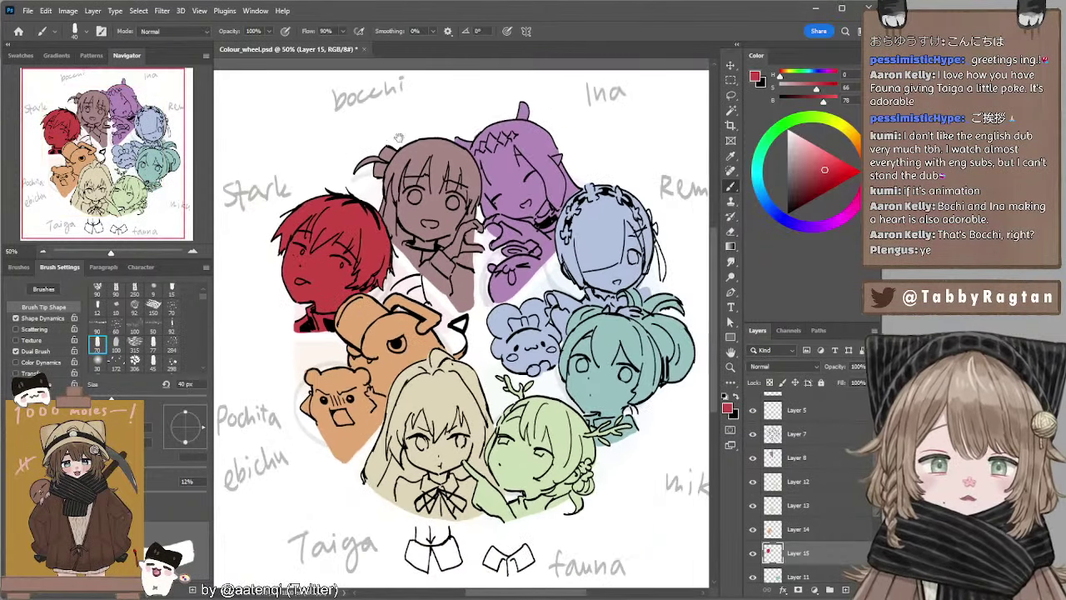
pyautogui.moveTo(499, 176); pyautogui.dragTo(445, 173)
pyautogui.keyDown('ctrl'); pyautogui.click(398, 165); pyautogui.keyUp('ctrl')
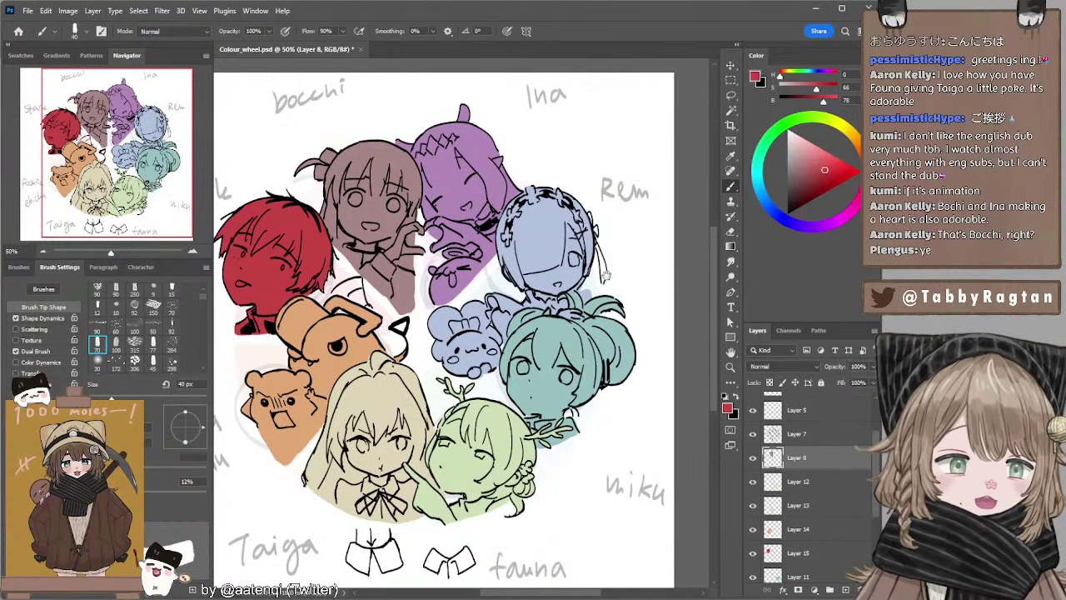
pyautogui.moveTo(607, 276); pyautogui.dragTo(638, 253)
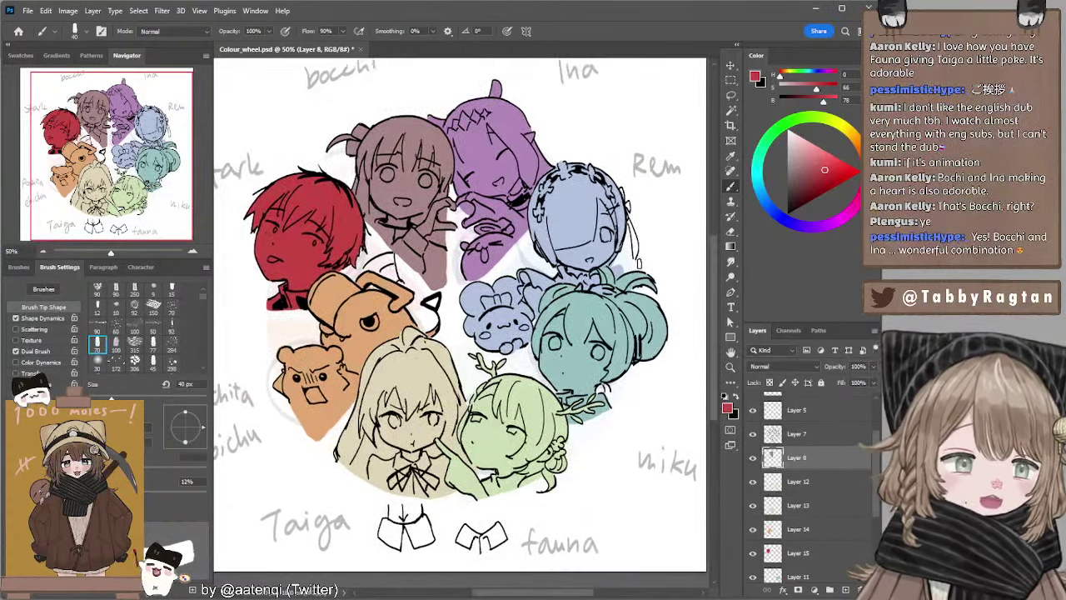
pyautogui.scroll(-3, 787, 546)
pyautogui.click(783, 547)
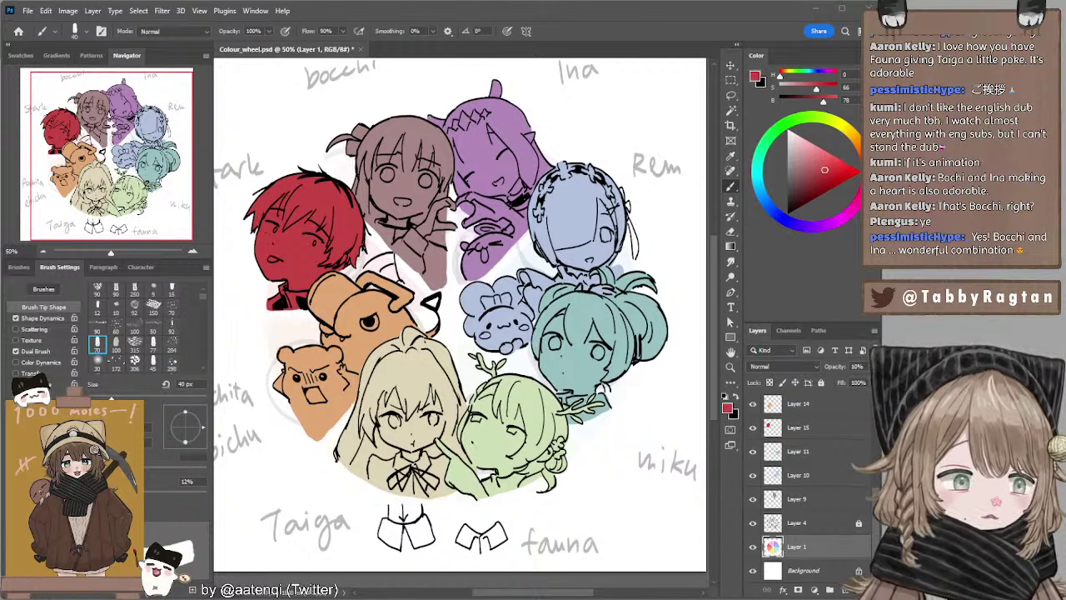
pyautogui.moveTo(837, 367); pyautogui.dragTo(893, 368)
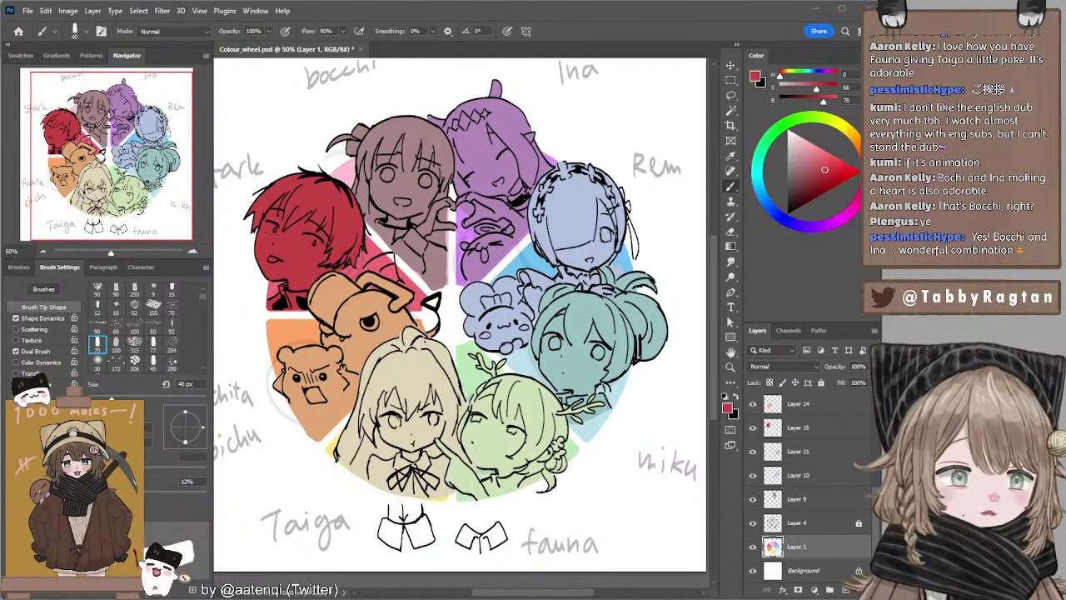
pyautogui.click(821, 383)
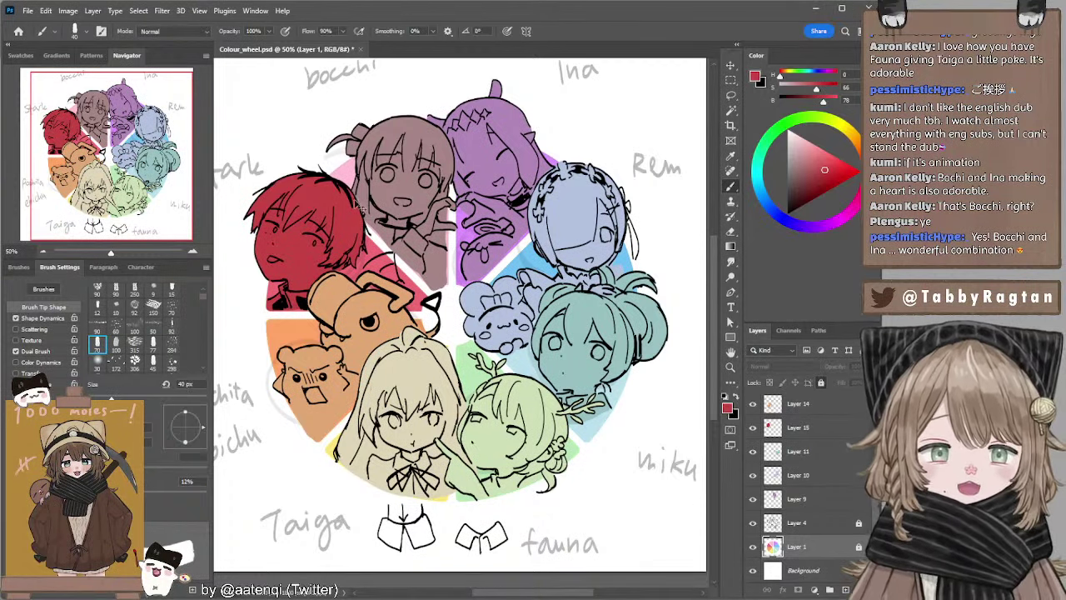
# Select Bocchi's base colour layer, Layer 8, and add a new layer above it clipped to that base.
pyautogui.keyDown('ctrl'); pyautogui.click(404, 187); pyautogui.keyUp('ctrl')
pyautogui.moveTo(418, 125); pyautogui.dragTo(410, 163)
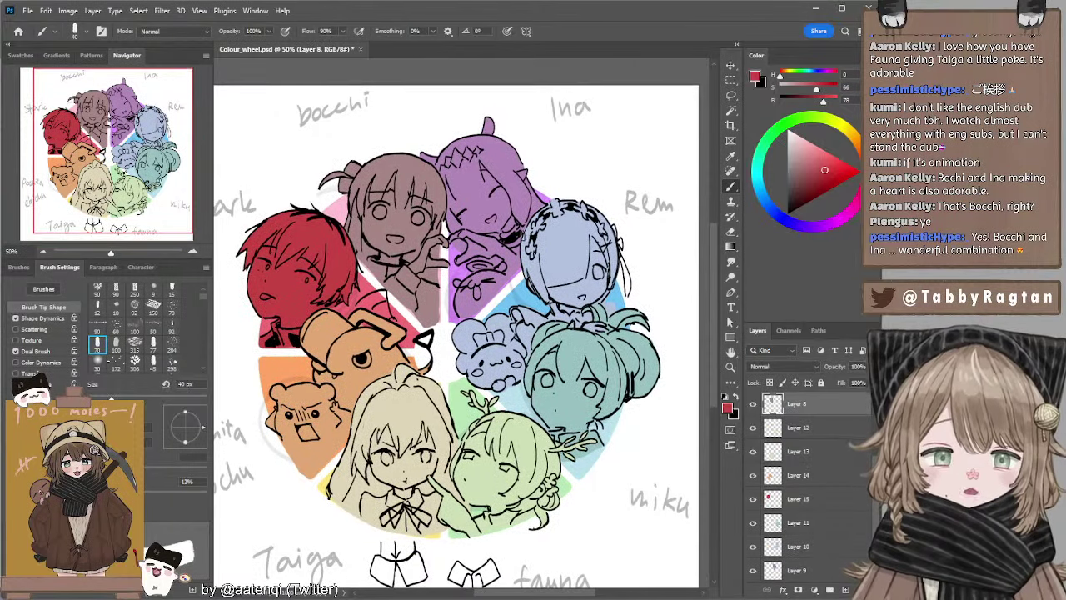
pyautogui.moveTo(876, 461); pyautogui.dragTo(875, 451)
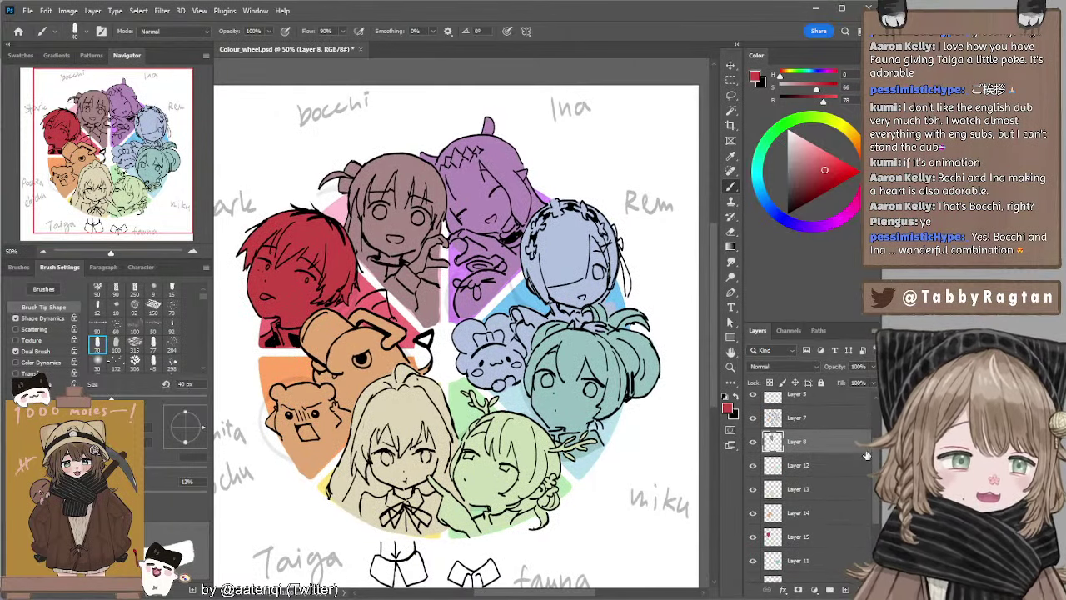
pyautogui.click(847, 590)
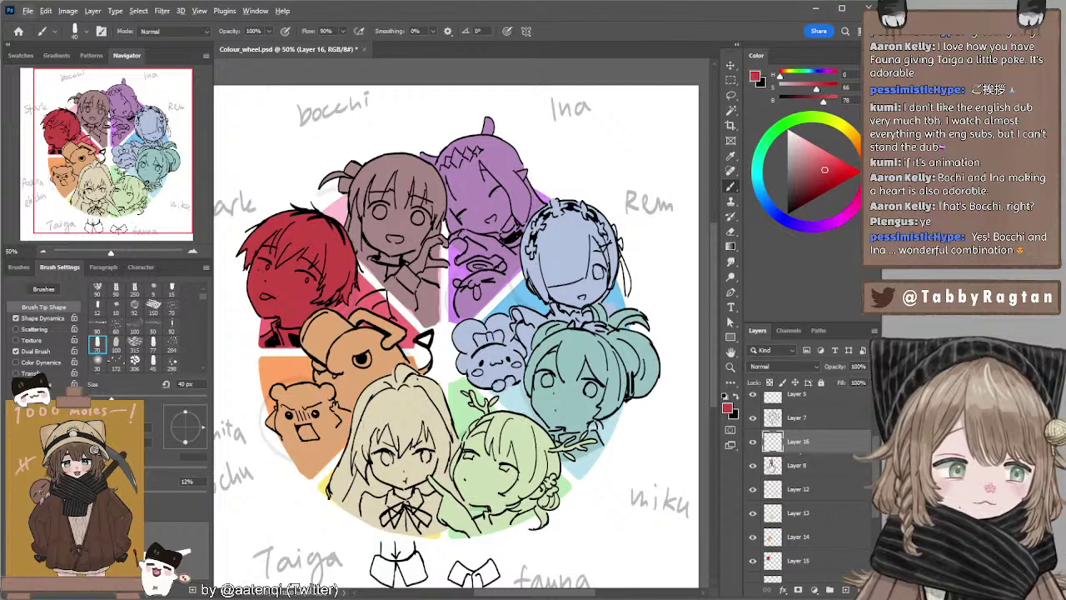
pyautogui.keyDown('alt'); pyautogui.click(790, 451); pyautogui.keyUp('alt')
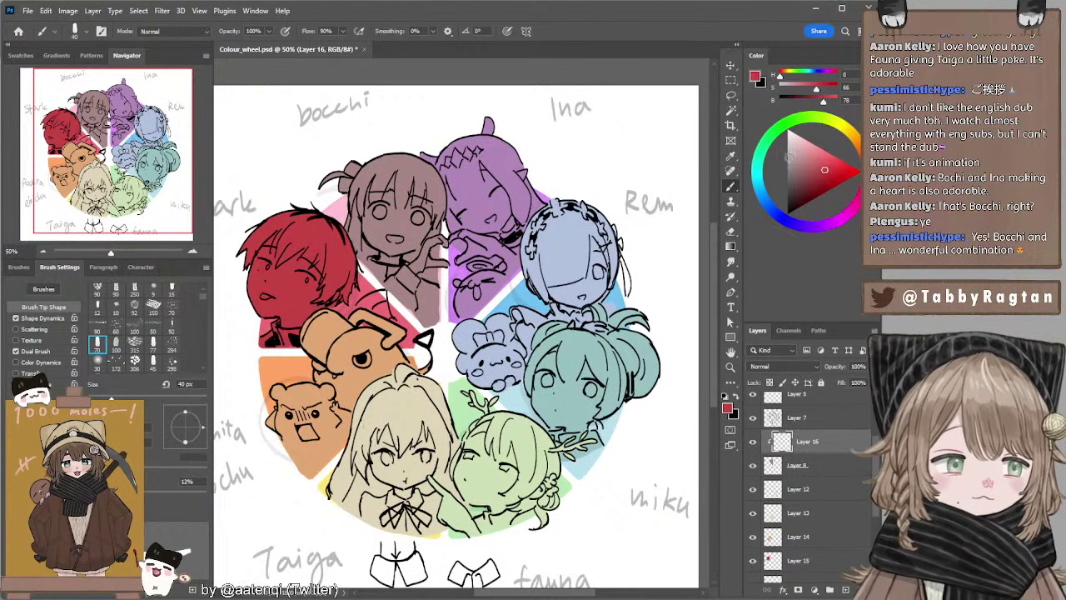
# Fill the clipped layer over Bocchi with a pale peach skin tone, settling on hue 22 and brightness 98.
pyautogui.click(798, 136)
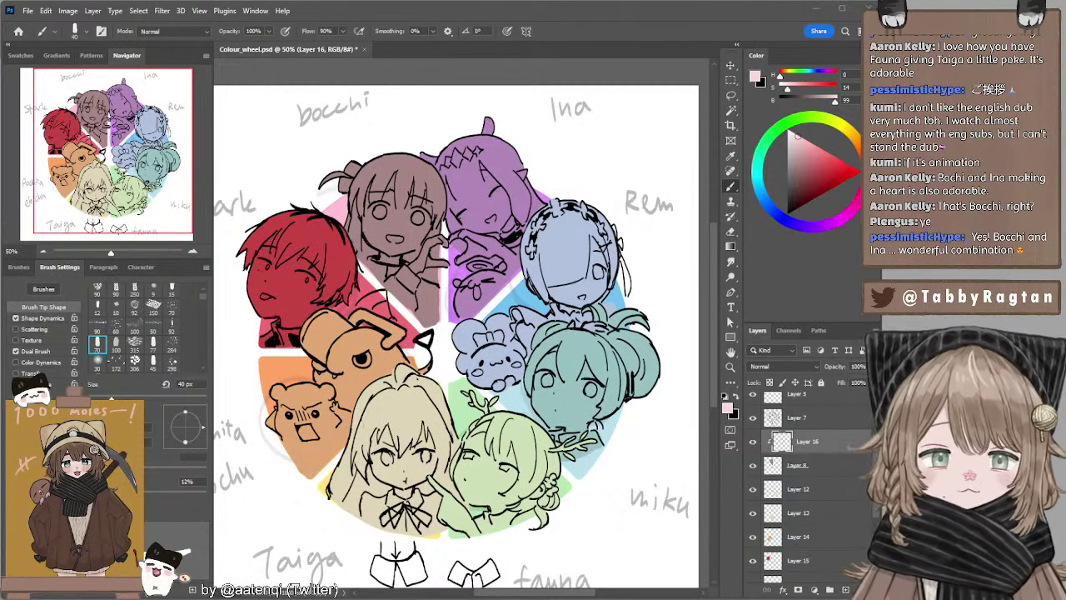
pyautogui.click(792, 135)
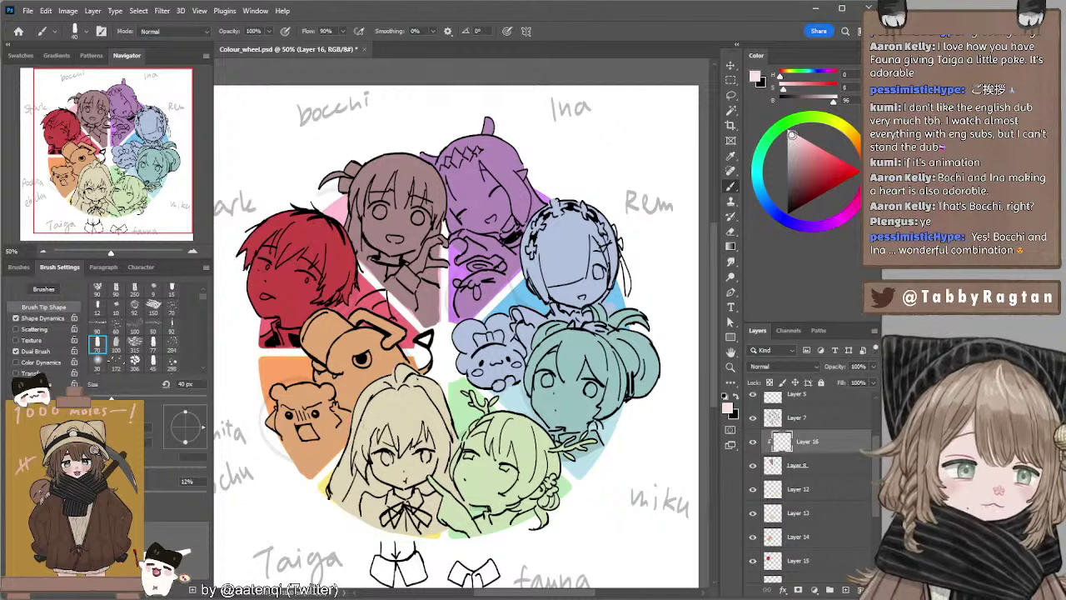
pyautogui.click(858, 142)
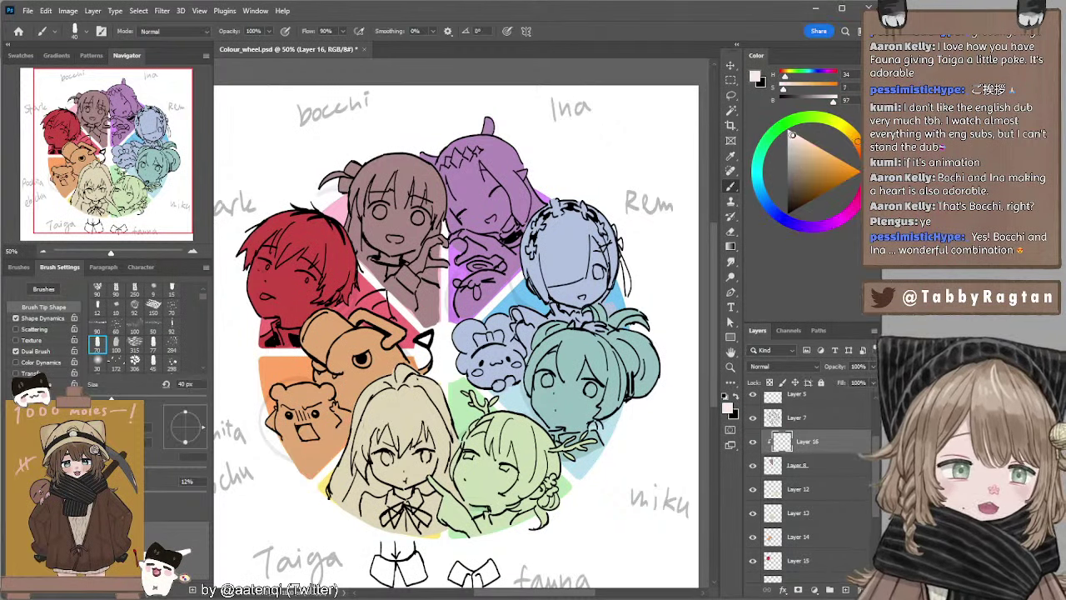
pyautogui.hotkey('alt', 'BackSpace')
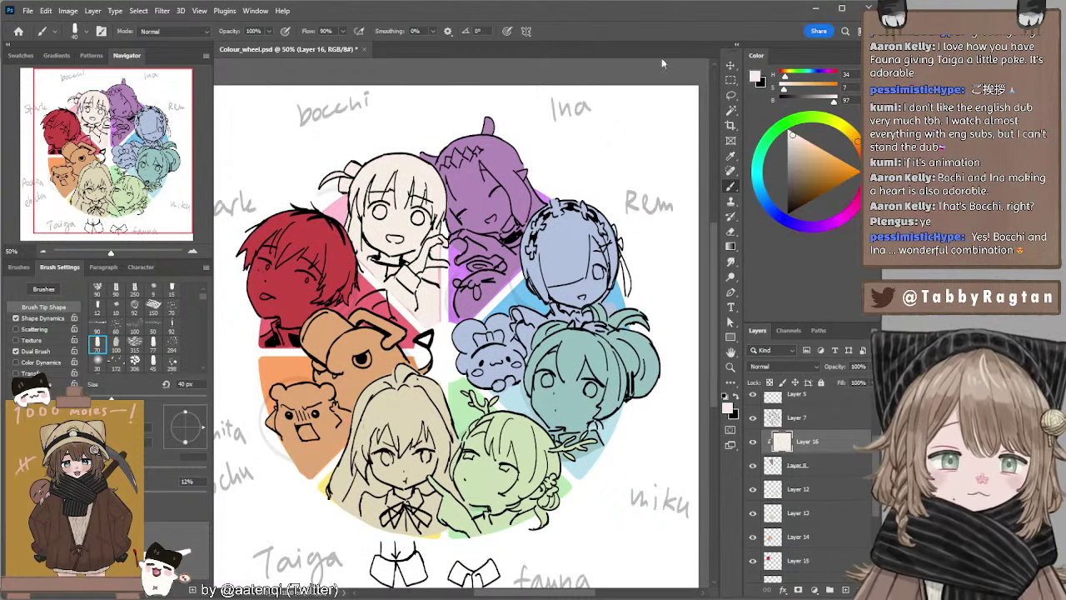
pyautogui.click(859, 146)
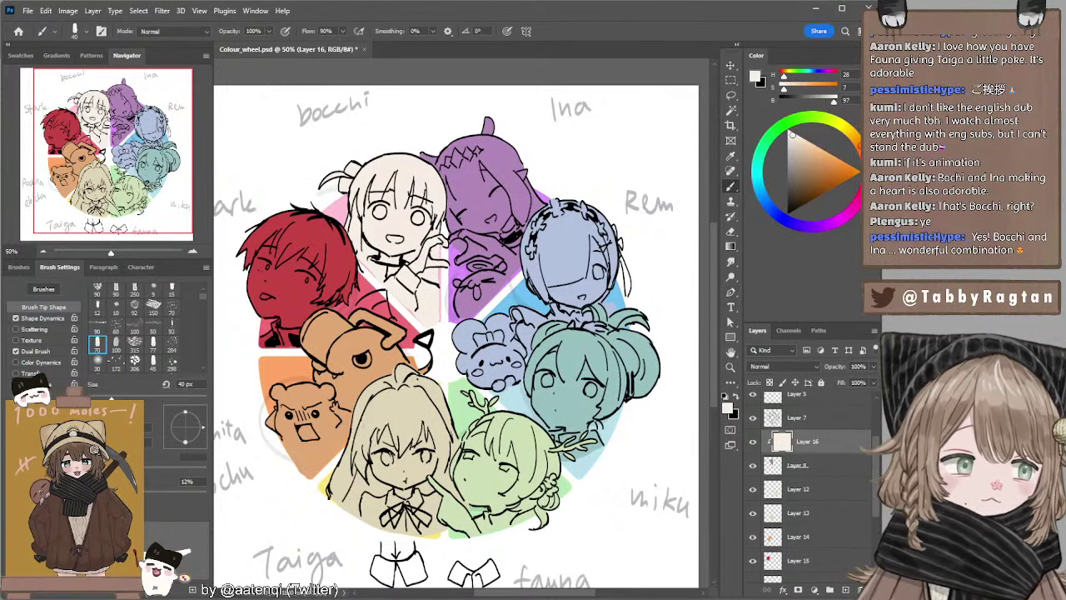
pyautogui.click(862, 151)
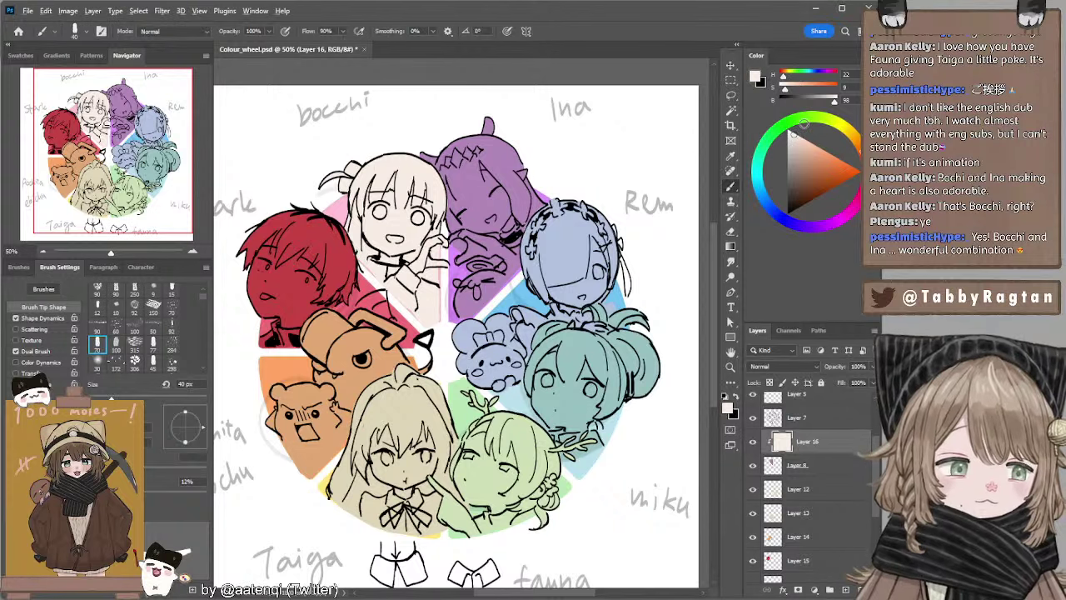
# Add another clipped layer above the skin fill and try a slightly deepened pink sampled from the wheel on Bocchi's hair.
pyautogui.click(846, 590)
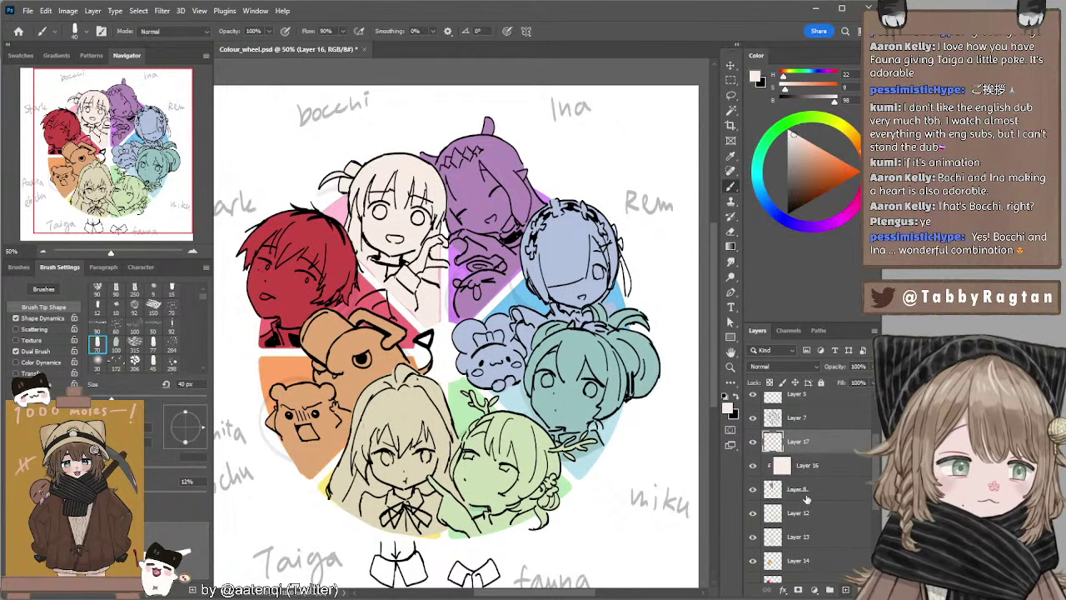
pyautogui.keyDown('alt'); pyautogui.click(788, 452); pyautogui.keyUp('alt')
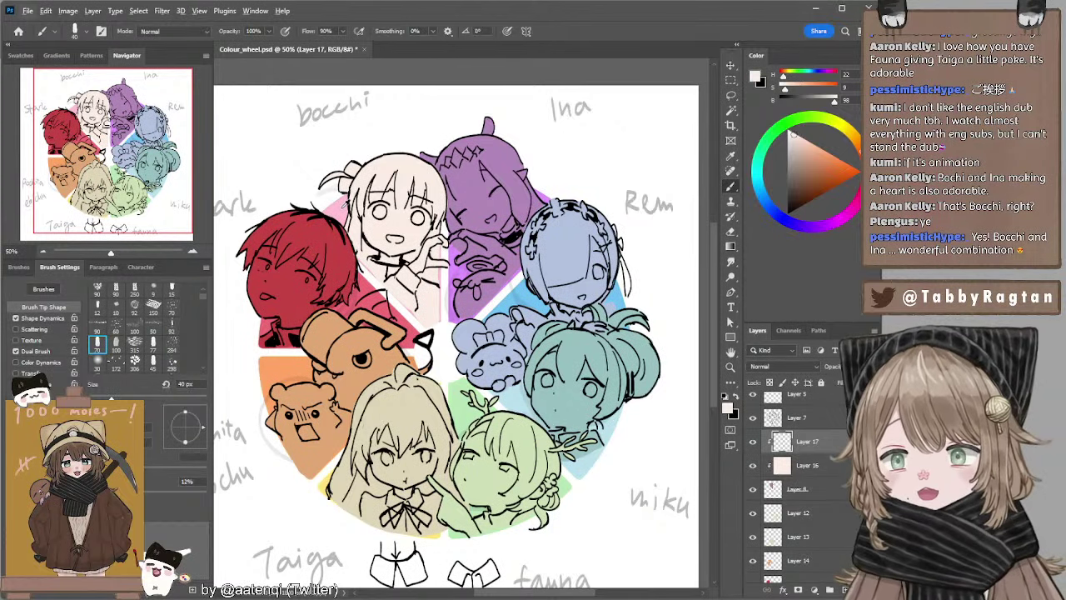
pyautogui.keyDown('alt'); pyautogui.click(346, 206); pyautogui.keyUp('alt')
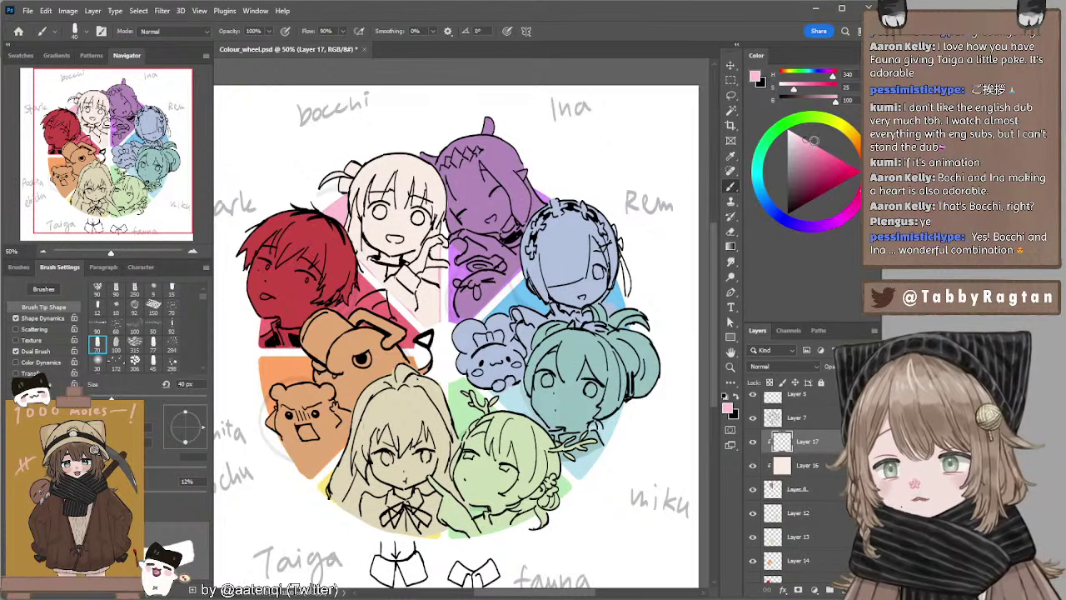
pyautogui.click(808, 145)
pyautogui.press(']')
pyautogui.press(']')
pyautogui.press(']')
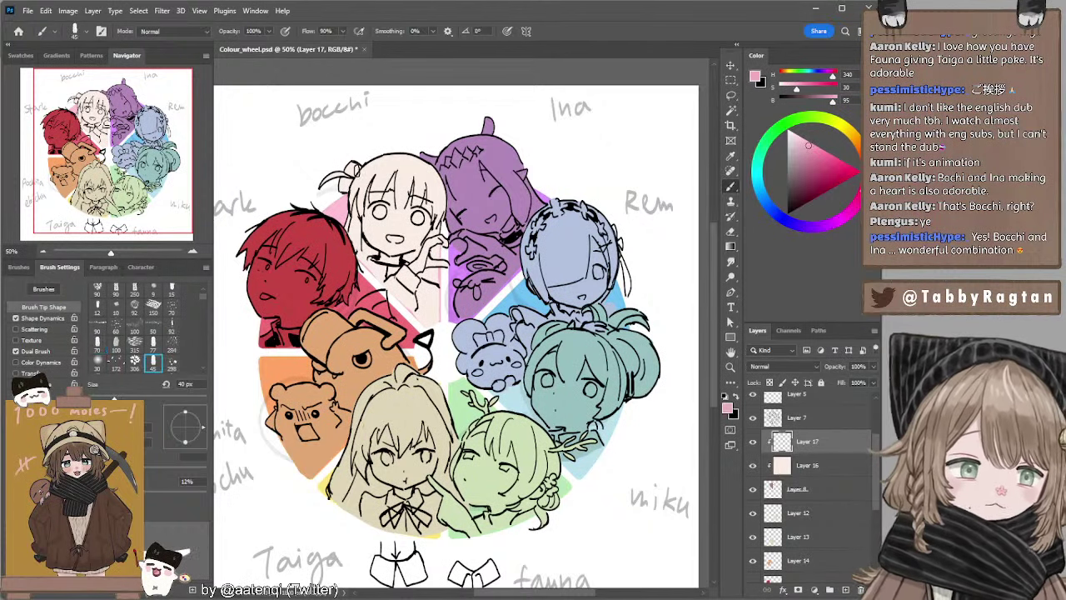
pyautogui.moveTo(379, 158)
pyautogui.mouseDown()
pyautogui.moveTo(351, 213)
pyautogui.moveTo(368, 171)
pyautogui.mouseUp()
pyautogui.hotkey('ctrl', 'z')
# Lighten the pink to H 340, S 16, B 100 and paint the bun side of Bocchi's hair with a 70 px brush.
pyautogui.click(806, 138)
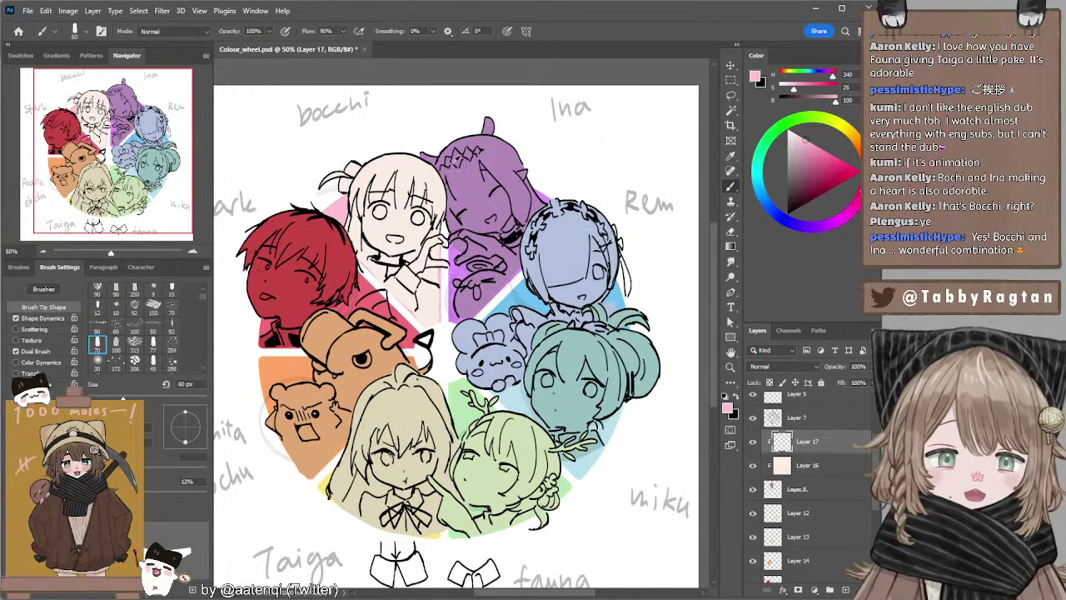
pyautogui.click(800, 135)
pyautogui.press(']')
pyautogui.press(']')
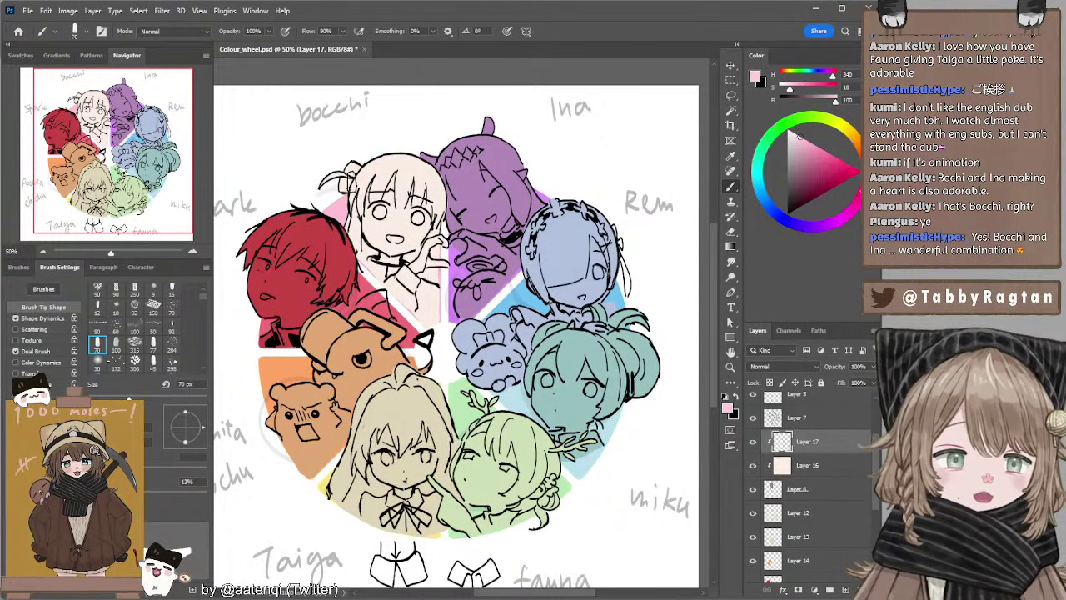
pyautogui.moveTo(374, 165)
pyautogui.mouseDown()
pyautogui.moveTo(355, 204)
pyautogui.moveTo(374, 159)
pyautogui.moveTo(340, 179)
pyautogui.moveTo(343, 168)
pyautogui.moveTo(360, 200)
pyautogui.moveTo(360, 251)
pyautogui.mouseUp()
pyautogui.press('[')
pyautogui.press('[')
pyautogui.press('[')
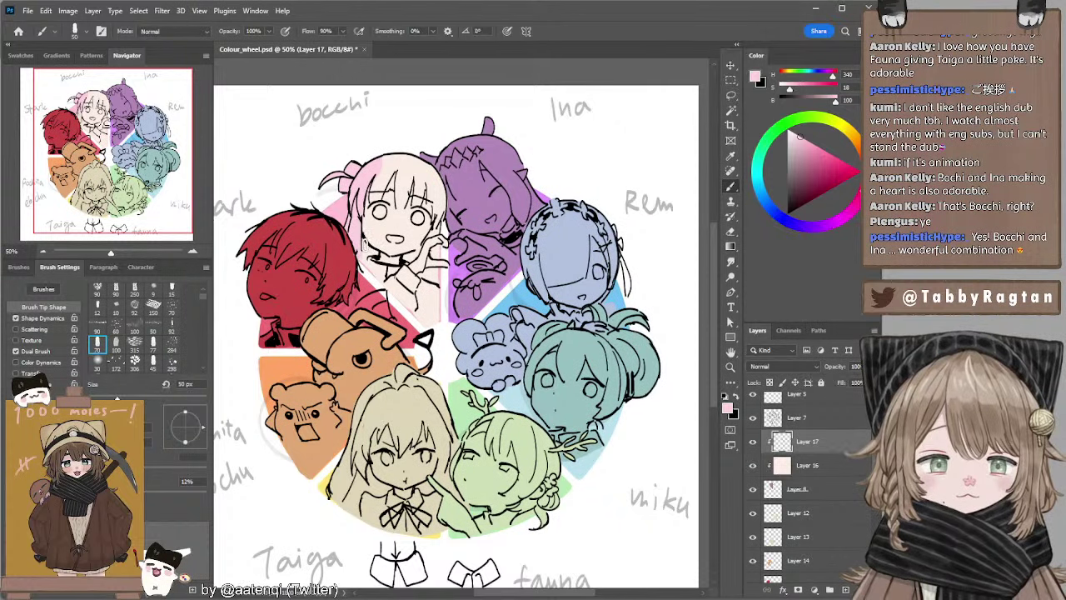
# Paint the crown, fringe and far side of Bocchi's hair in the same light pink with a 60 px brush.
pyautogui.press('[')
pyautogui.press(']')
pyautogui.press(']')
pyautogui.press(']')
pyautogui.moveTo(378, 178)
pyautogui.mouseDown()
pyautogui.moveTo(373, 194)
pyautogui.moveTo(398, 155)
pyautogui.mouseUp()
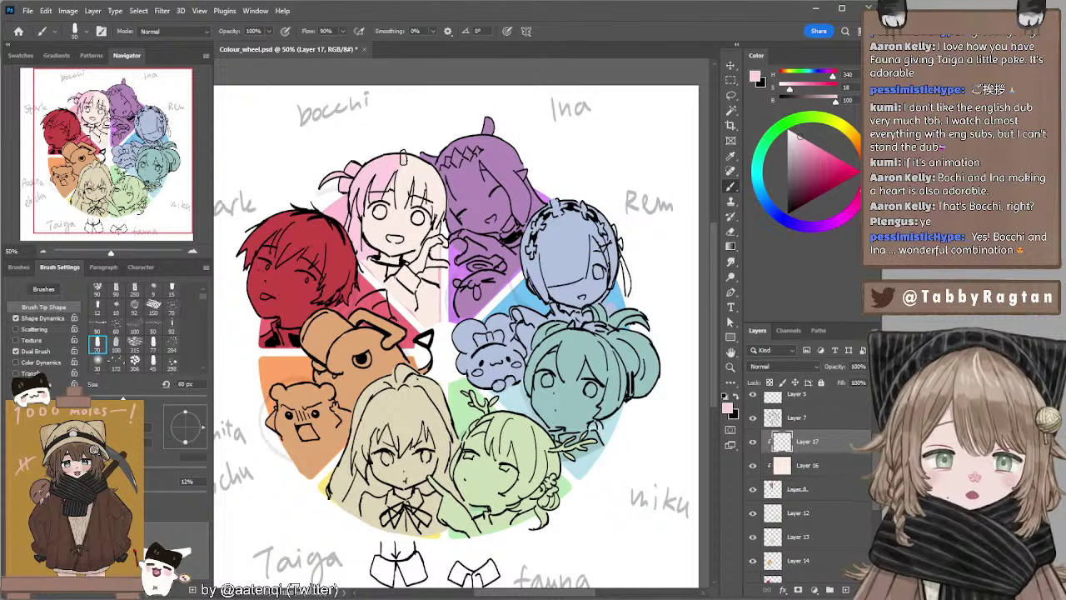
pyautogui.press('[')
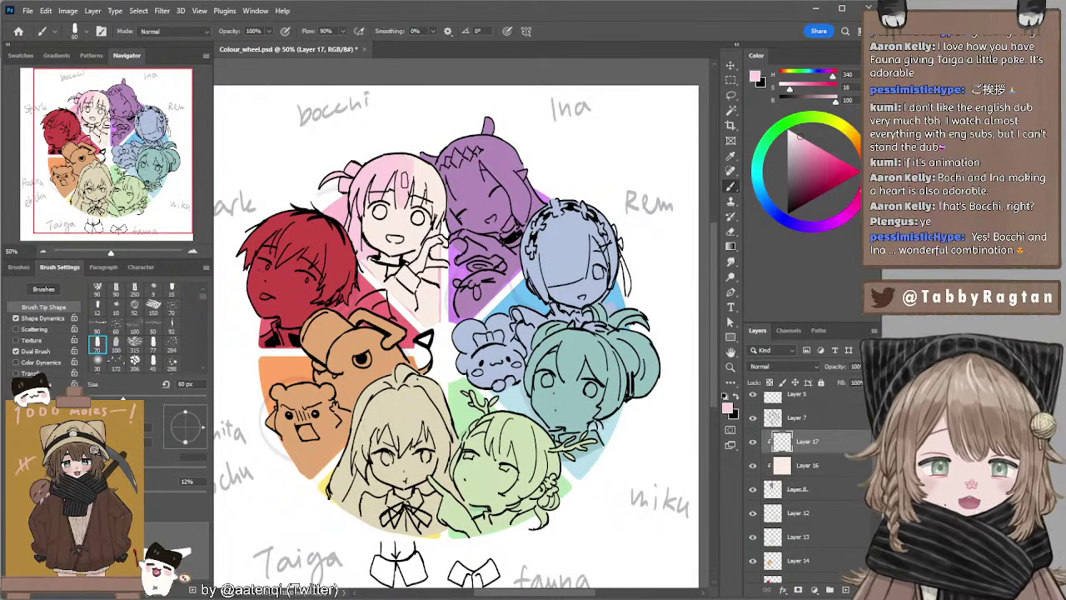
pyautogui.moveTo(414, 163)
pyautogui.mouseDown()
pyautogui.moveTo(418, 196)
pyautogui.moveTo(423, 180)
pyautogui.moveTo(436, 186)
pyautogui.moveTo(435, 173)
pyautogui.moveTo(436, 219)
pyautogui.mouseUp()
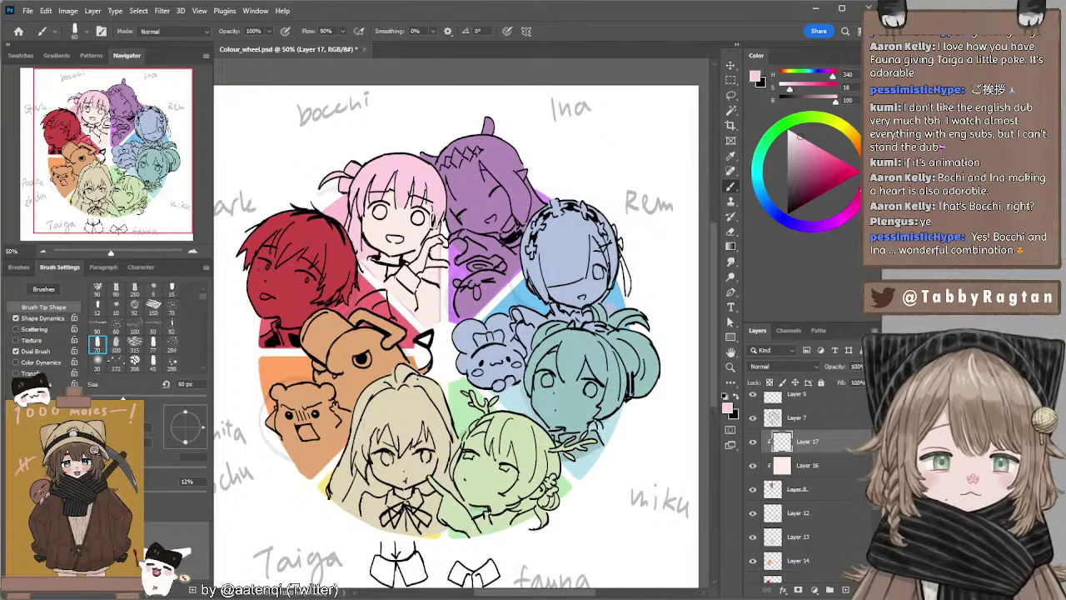
# Fill the remaining narrow strands of Bocchi's hair in light pink, reducing the brush to 30 px.
pyautogui.press('[')
pyautogui.press('[')
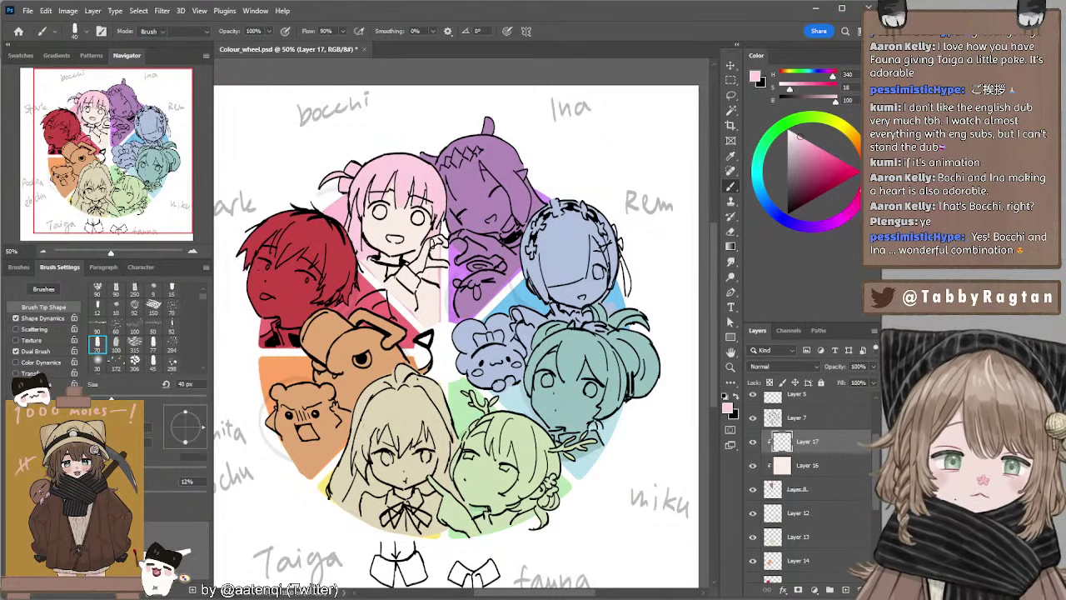
pyautogui.press('e')
pyautogui.press('b')
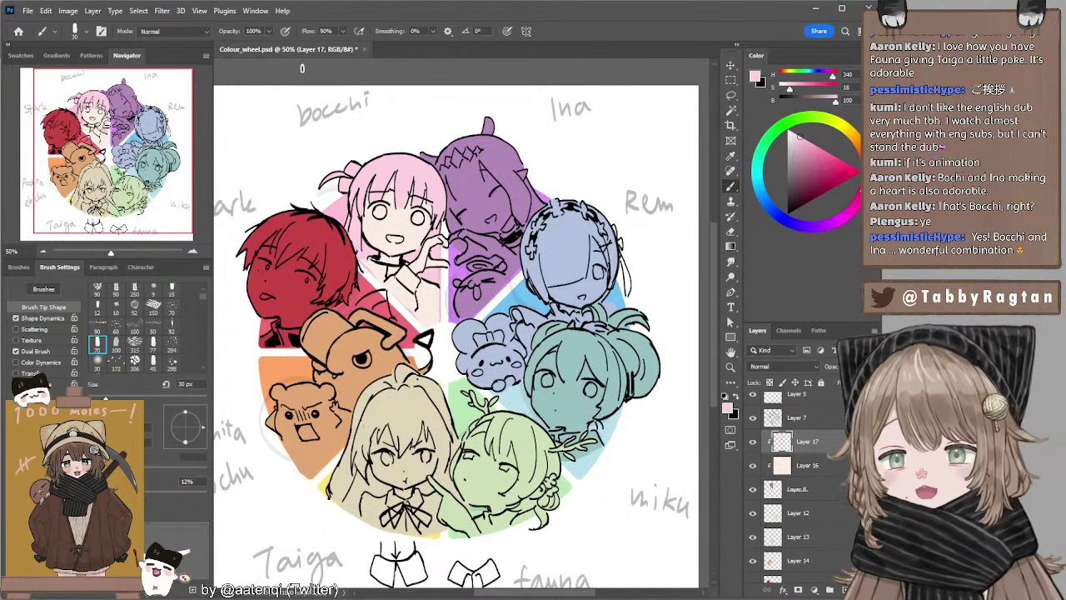
pyautogui.press('i')
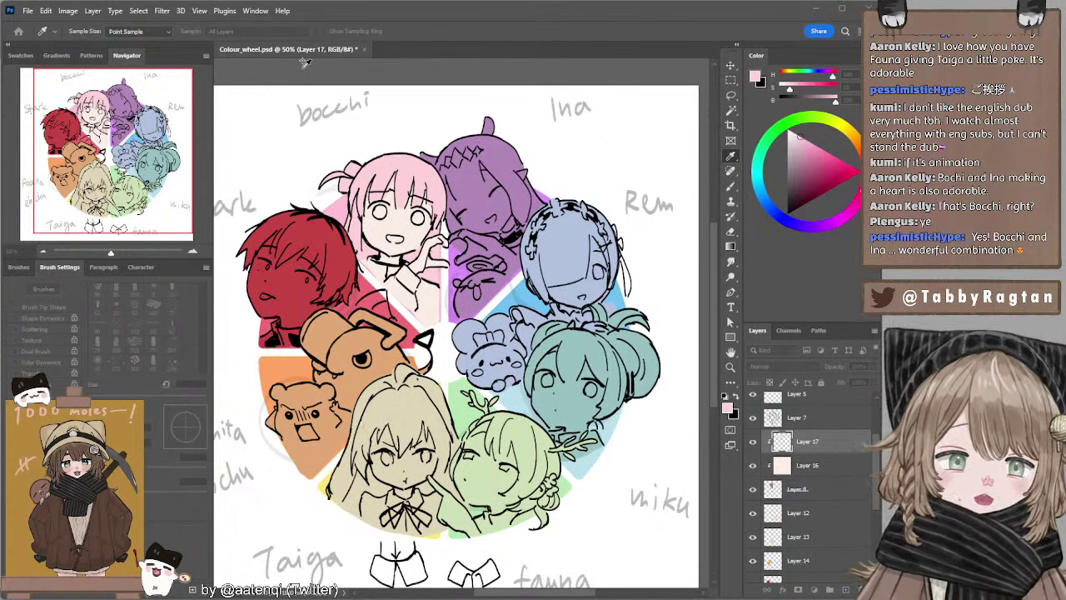
pyautogui.press('b')
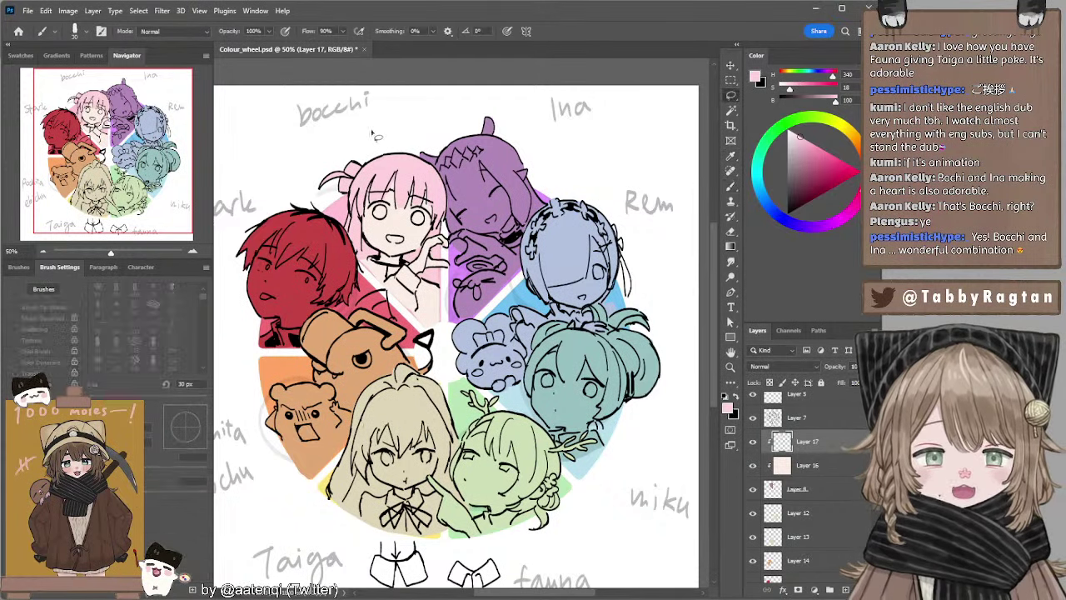
pyautogui.press('l')
pyautogui.press('i')
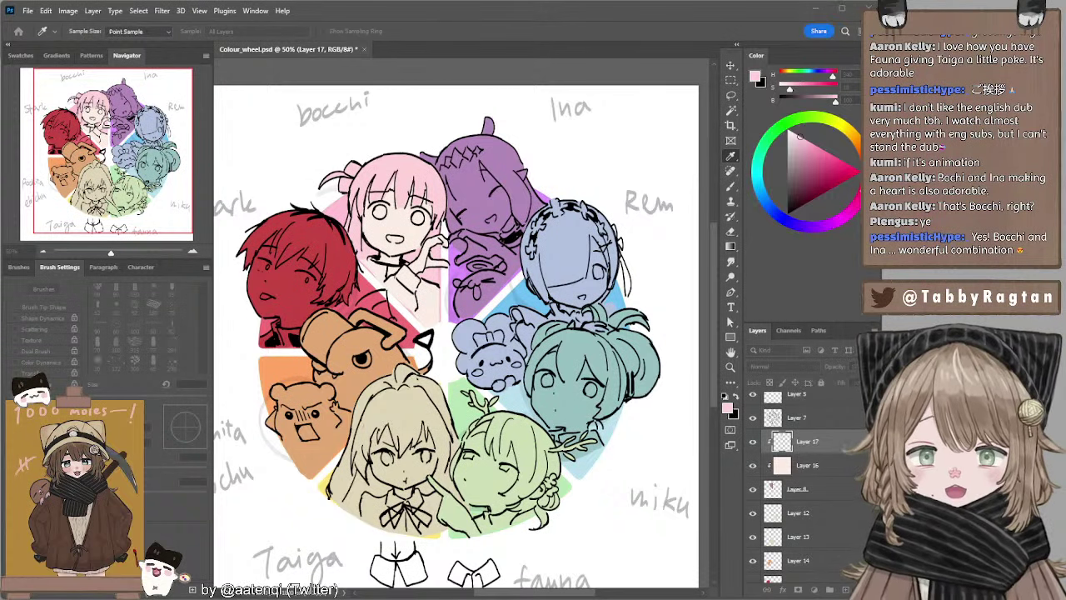
pyautogui.press('l')
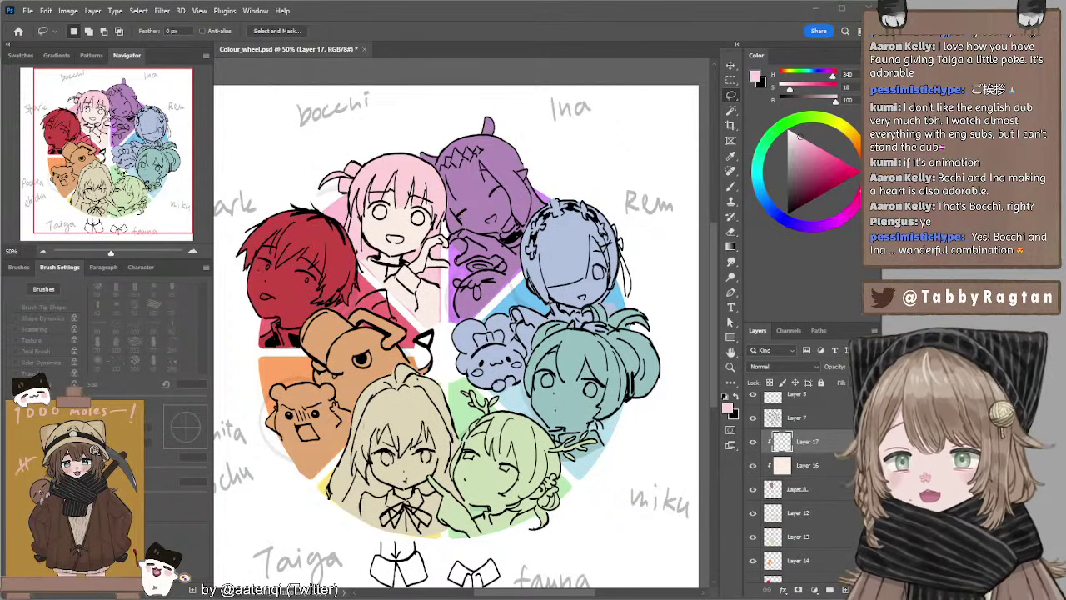
pyautogui.press('b')
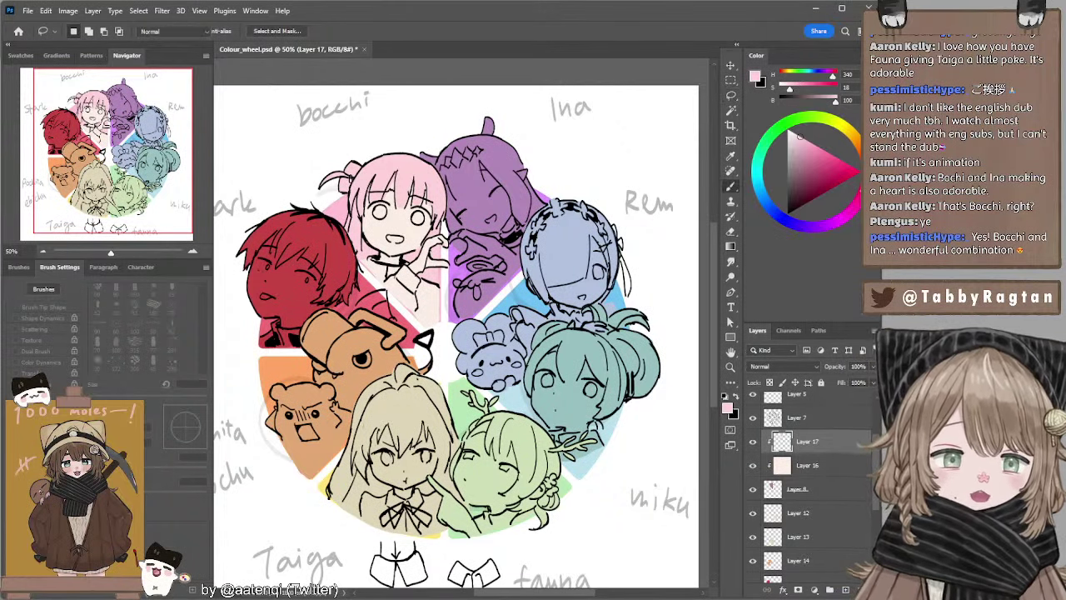
# Paint Bocchi's two hair-tie cubes, one pale yellow (H 44, S 31, B 99) and one in a sampled light blue (H 195, S 22, B 93).
pyautogui.click(855, 138)
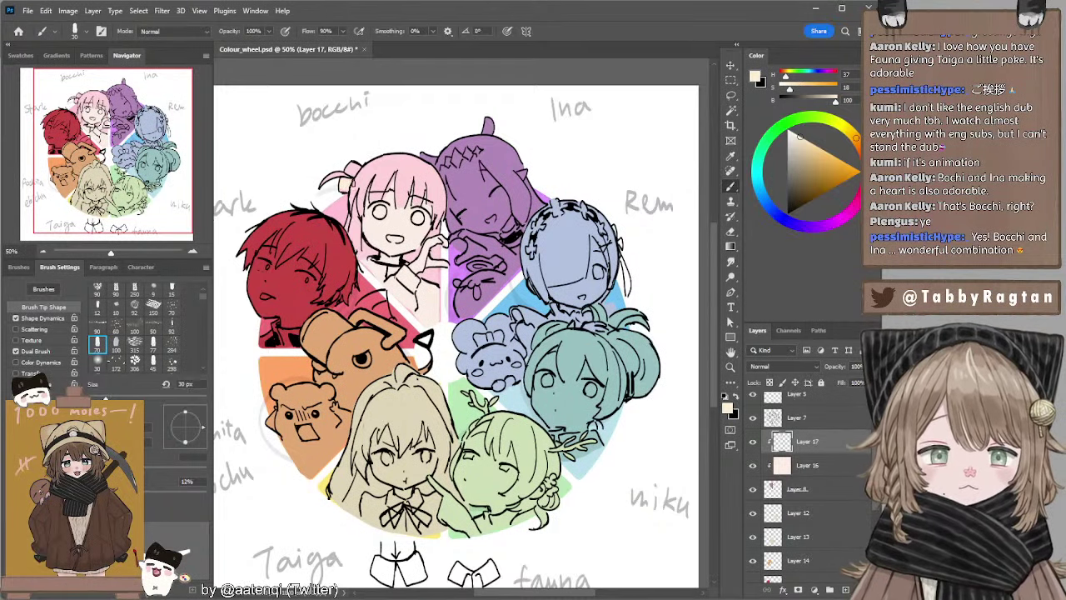
pyautogui.click(811, 144)
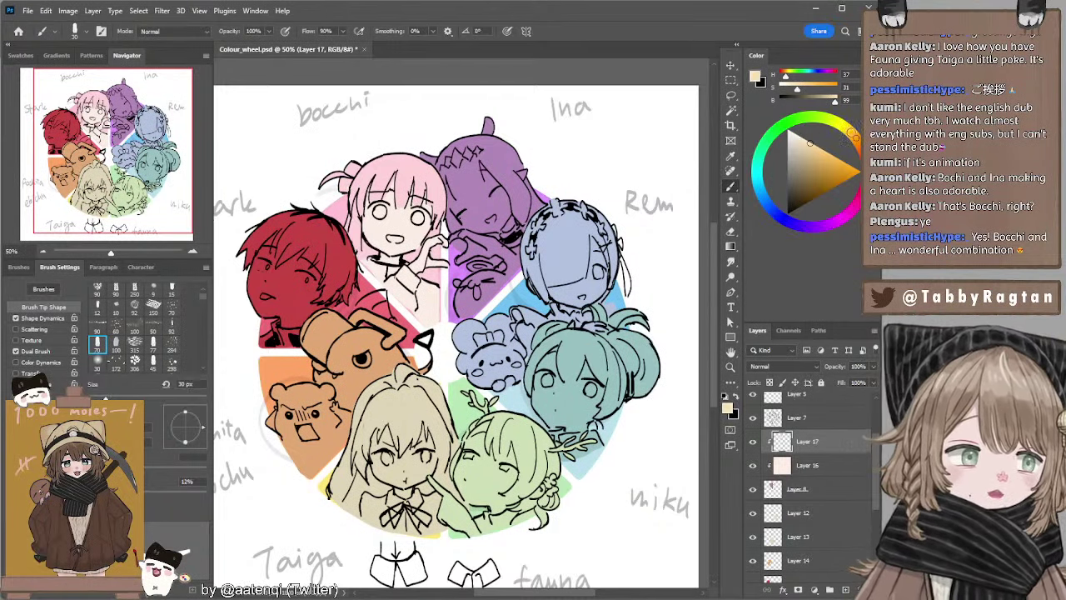
pyautogui.click(851, 133)
pyautogui.press(']')
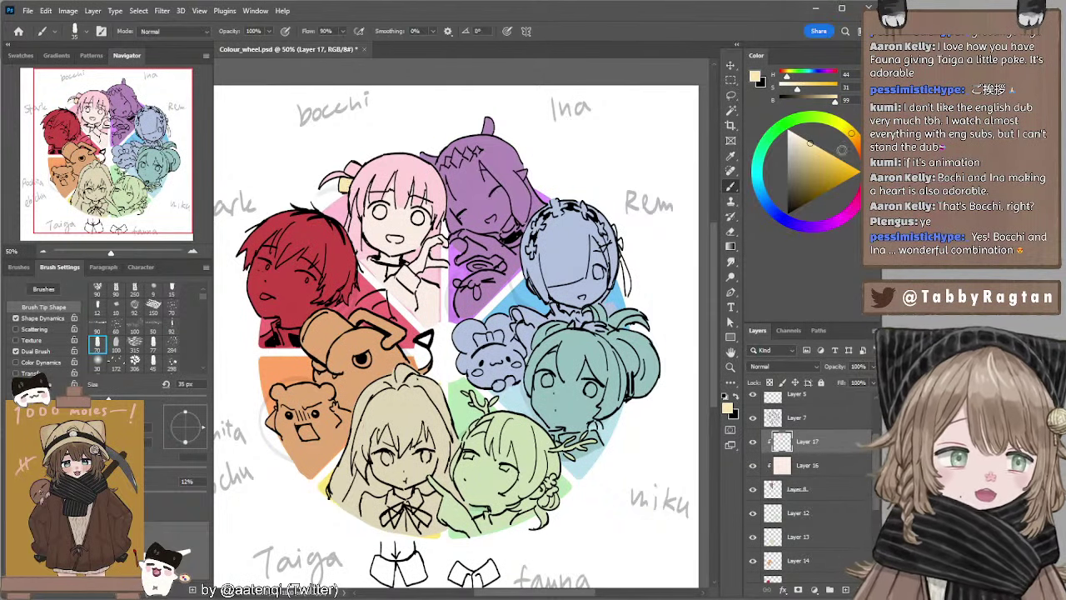
pyautogui.keyDown('alt'); pyautogui.click(527, 375); pyautogui.keyUp('alt')
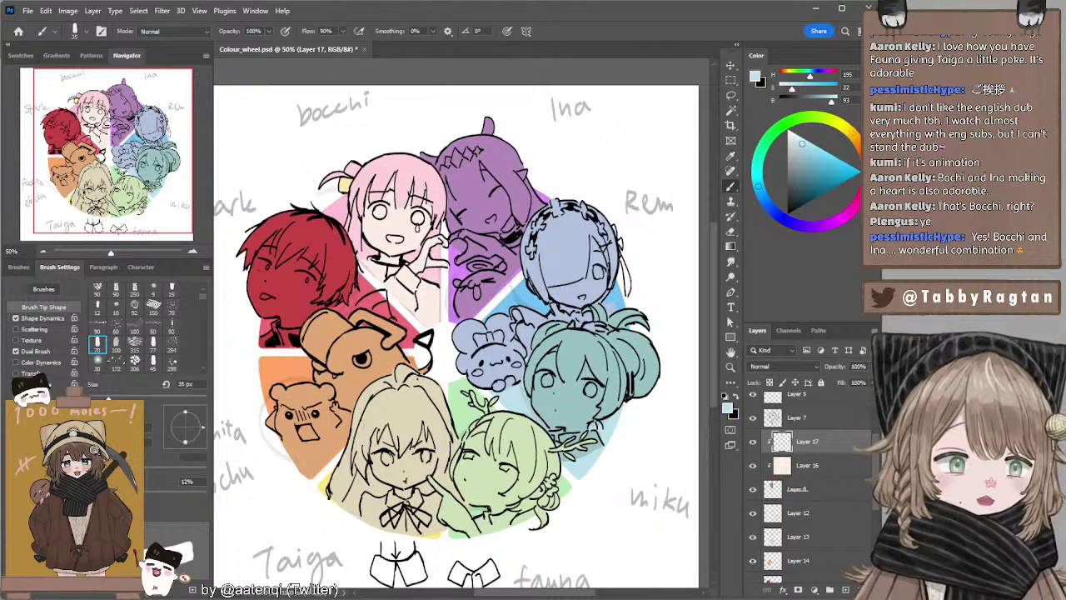
pyautogui.press(']')
pyautogui.moveTo(359, 163); pyautogui.dragTo(359, 165)
# Paint Bocchi's irises in the blue sampled from Rem (H 219, S 20, B 87) with a 15 px brush and touch up the eyes in sampled white.
pyautogui.moveTo(464, 204); pyautogui.dragTo(463, 192)
pyautogui.keyDown('alt'); pyautogui.click(403, 208); pyautogui.keyUp('alt')
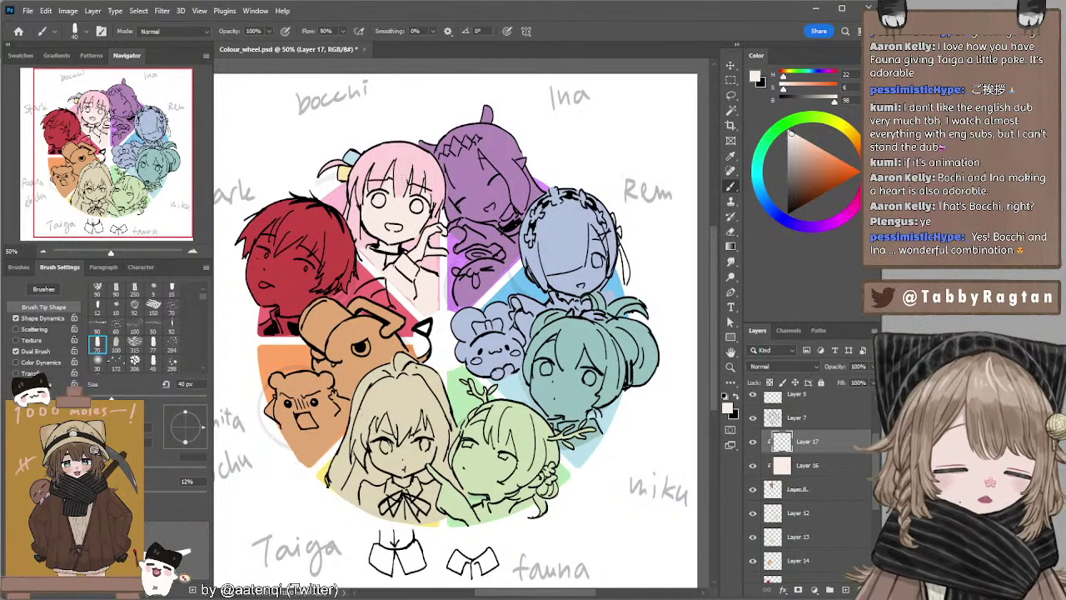
pyautogui.press('[')
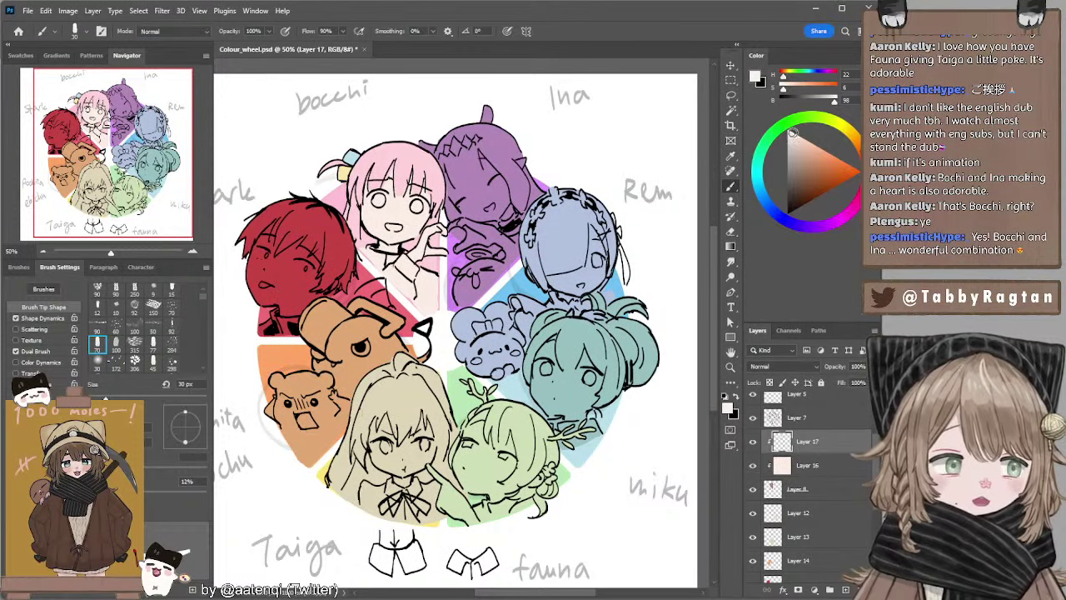
pyautogui.moveTo(792, 134)
pyautogui.mouseDown()
pyautogui.moveTo(766, 141)
pyautogui.moveTo(794, 134)
pyautogui.mouseUp()
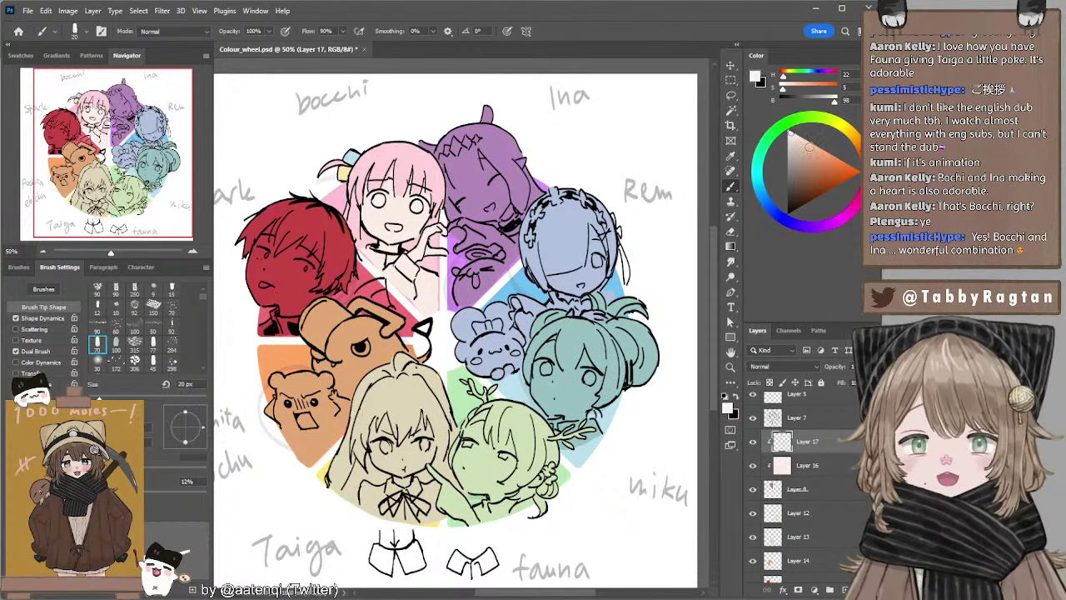
pyautogui.keyDown('alt'); pyautogui.click(565, 244); pyautogui.keyUp('alt')
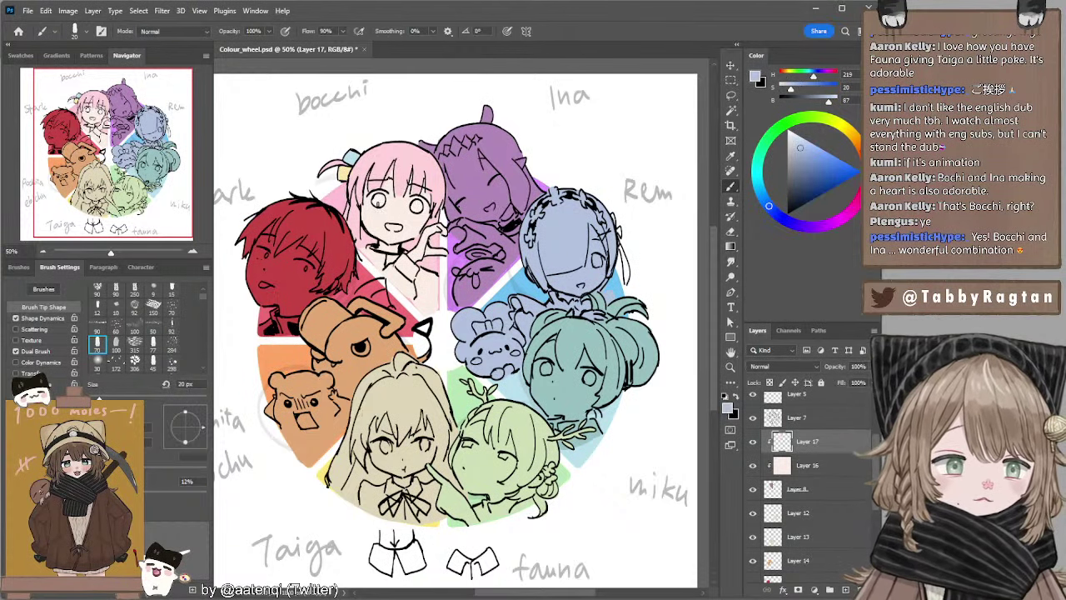
pyautogui.press('[')
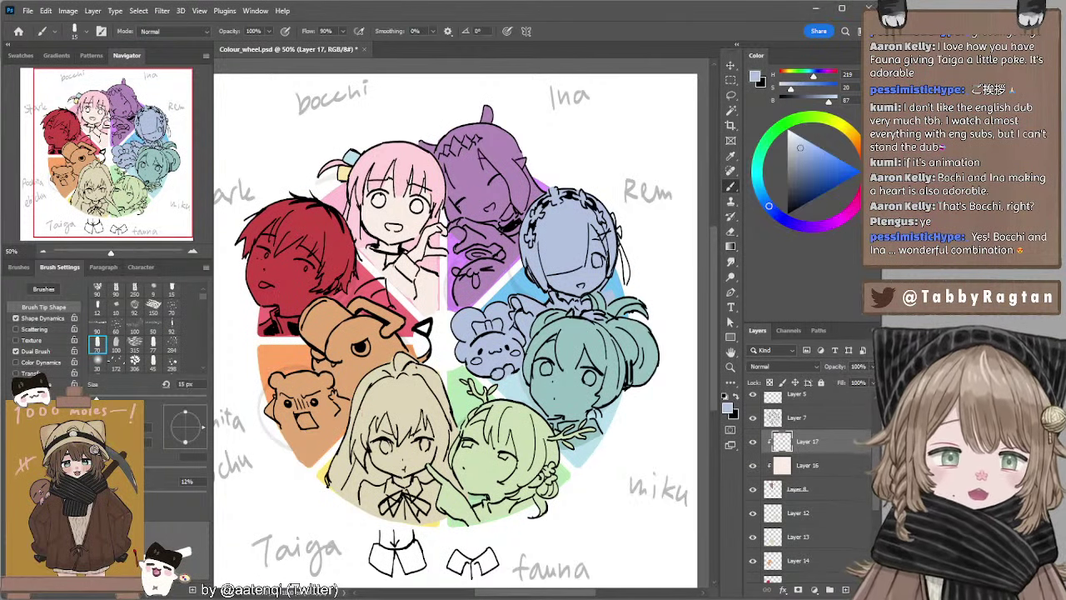
pyautogui.moveTo(379, 194)
pyautogui.mouseDown()
pyautogui.moveTo(377, 206)
pyautogui.moveTo(414, 207)
pyautogui.mouseUp()
pyautogui.keyDown('alt'); pyautogui.click(421, 118); pyautogui.keyUp('alt')
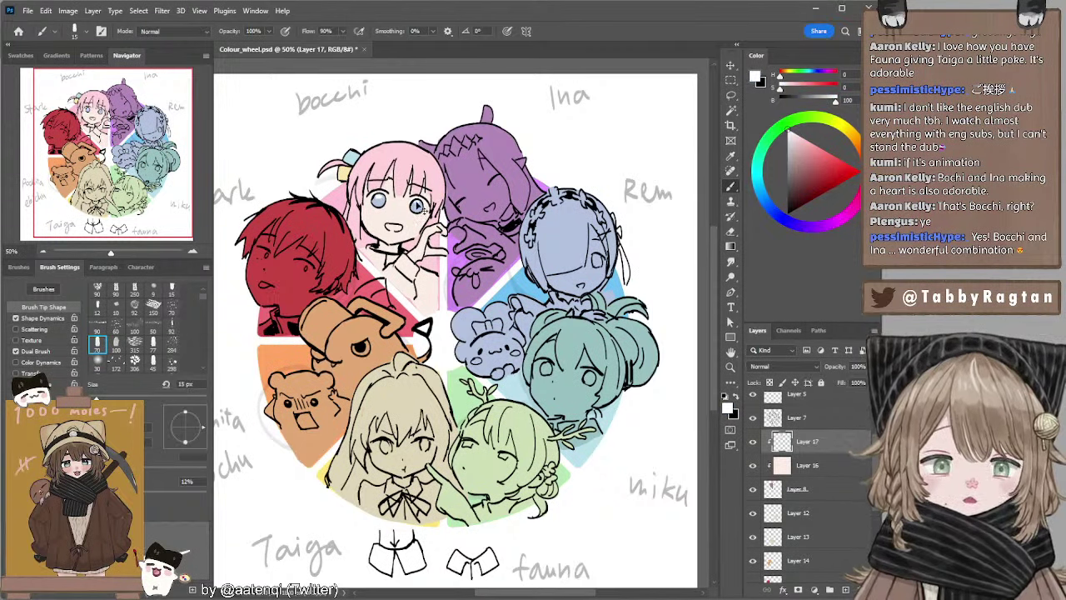
# Try painting Bocchi's open mouth with a 20 px brush in muted red (H 348, S 53, B 75) and in lighter pink (S 39, B 89).
pyautogui.keyDown('alt'); pyautogui.click(344, 175); pyautogui.keyUp('alt')
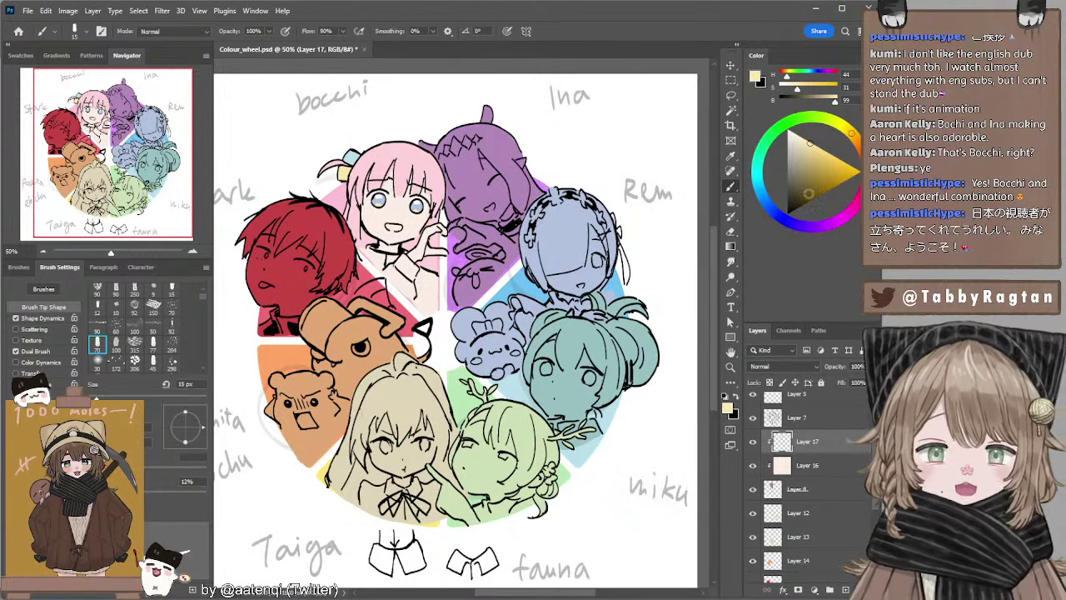
pyautogui.click(804, 166)
pyautogui.moveTo(861, 150); pyautogui.dragTo(866, 176)
pyautogui.click(816, 168)
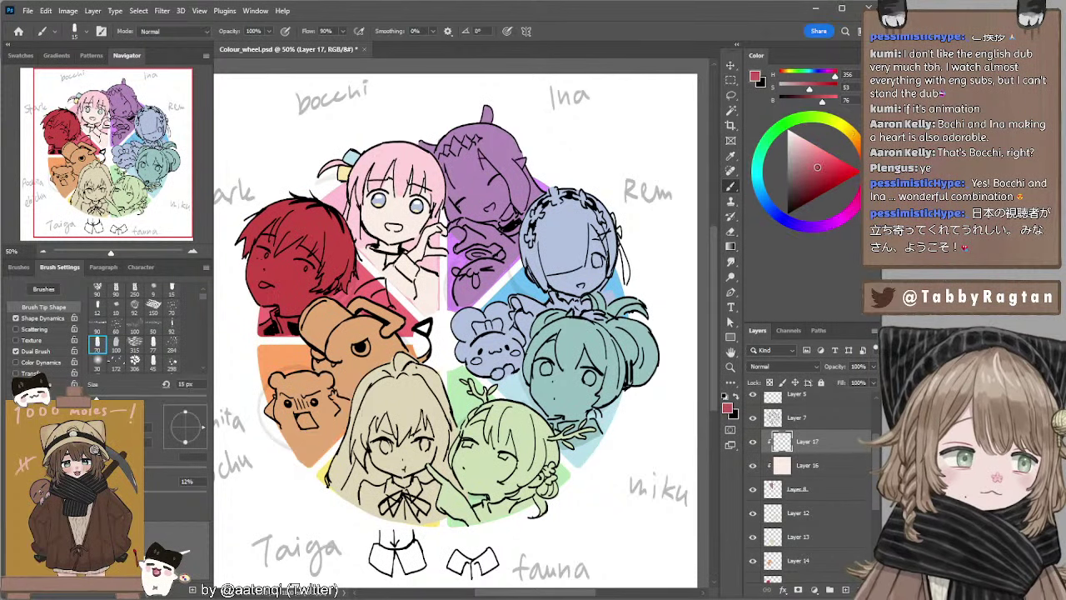
pyautogui.click(865, 183)
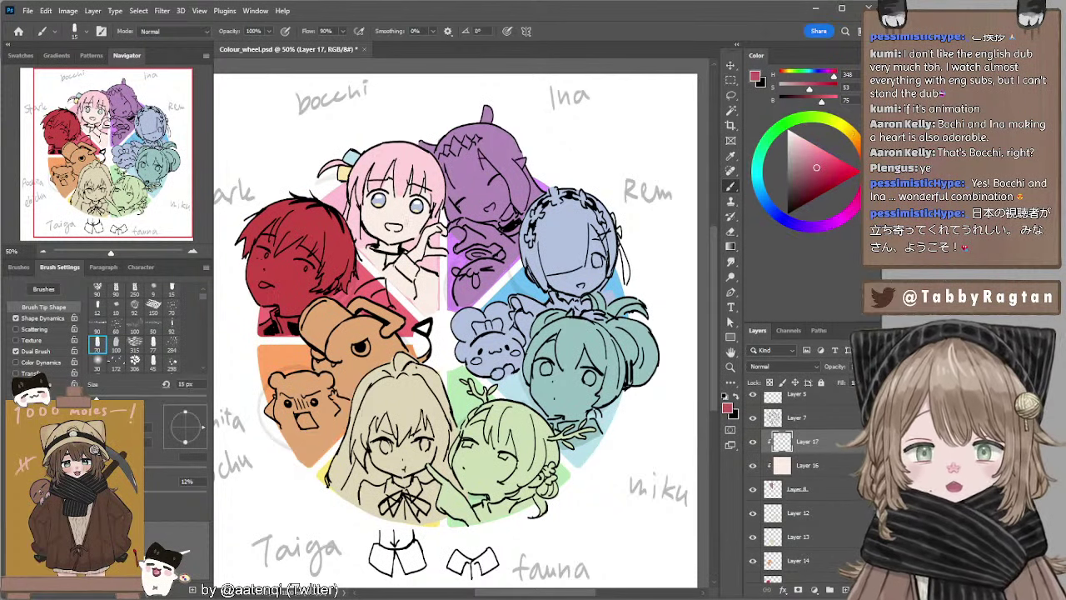
pyautogui.press(']')
pyautogui.moveTo(394, 227); pyautogui.dragTo(398, 226)
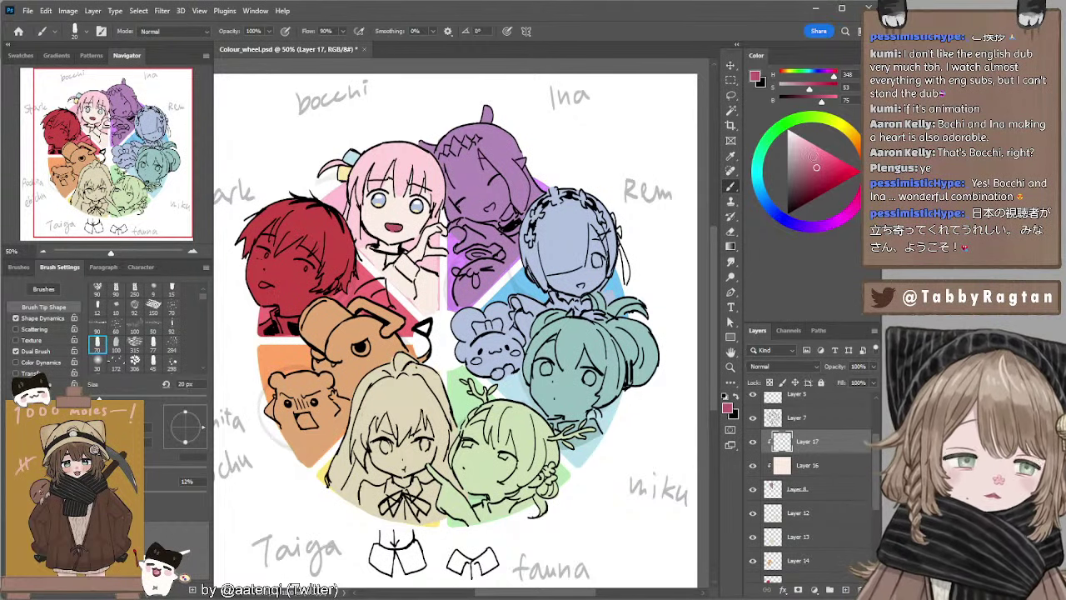
pyautogui.hotkey('ctrl', 'z')
pyautogui.click(814, 154)
pyautogui.moveTo(392, 225); pyautogui.dragTo(399, 227)
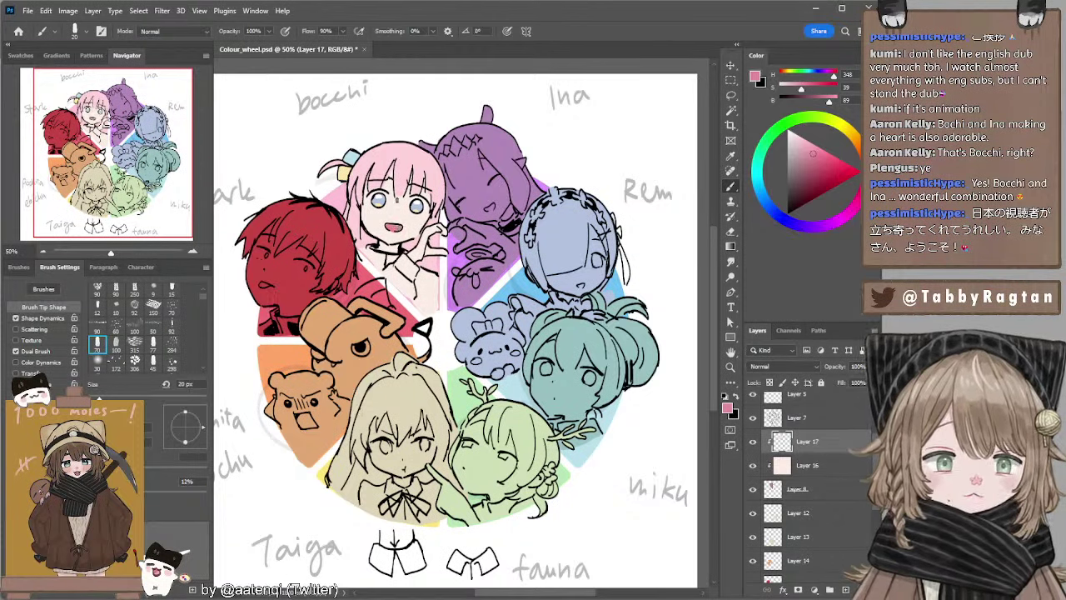
# Paint Bocchi's jacket in pink (H 348, S 30, B 92) with a 45–50 px brush and lighten it to S 27, B 95 at 70 px.
pyautogui.click(802, 135)
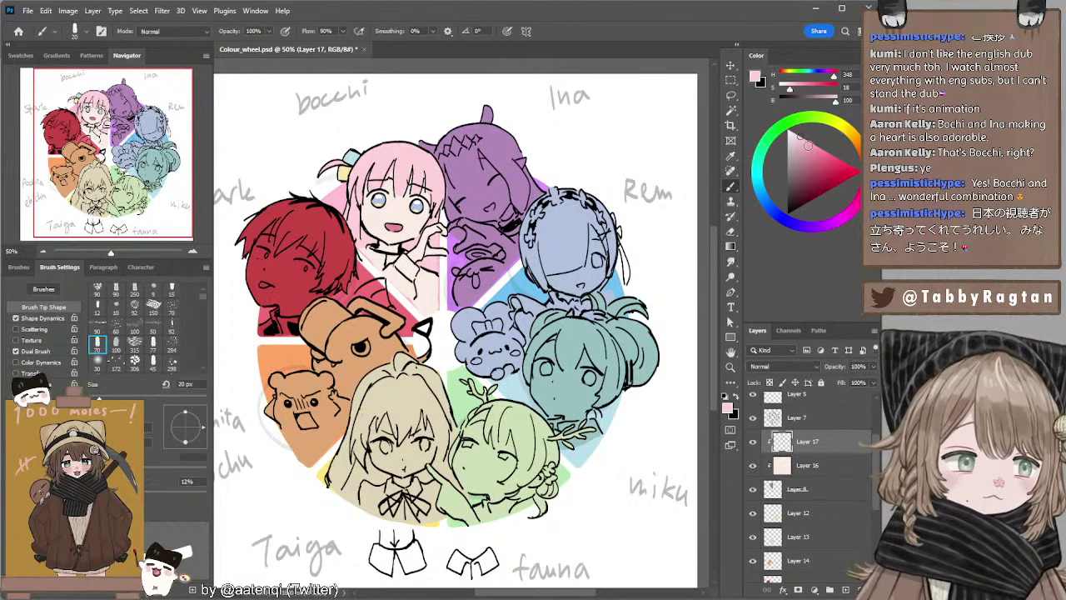
pyautogui.click(809, 147)
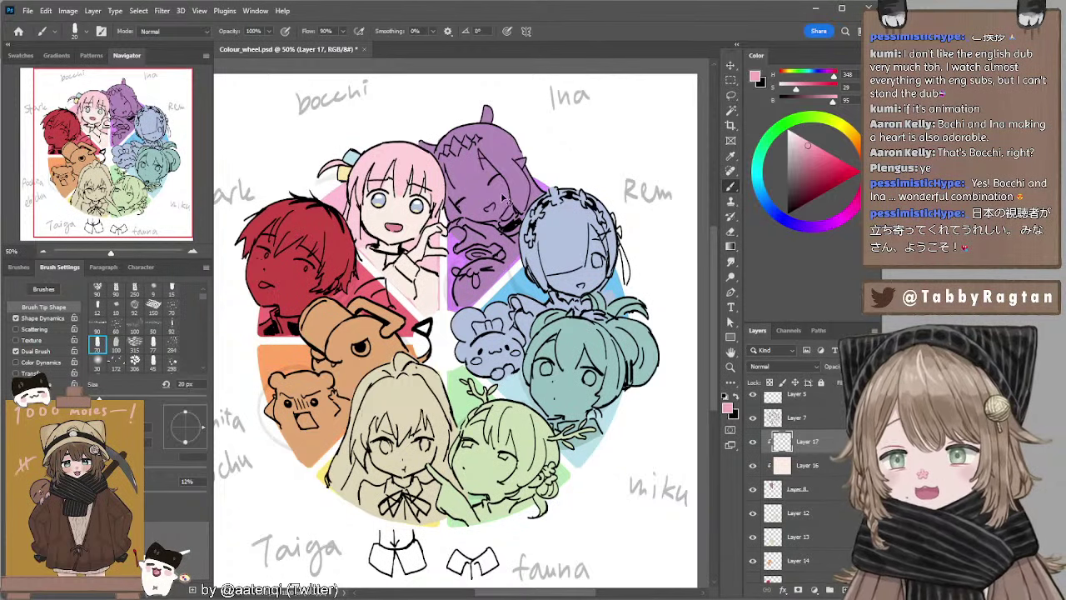
pyautogui.keyDown('alt'); pyautogui.click(386, 152); pyautogui.keyUp('alt')
pyautogui.press(']')
pyautogui.press(']')
pyautogui.press(']')
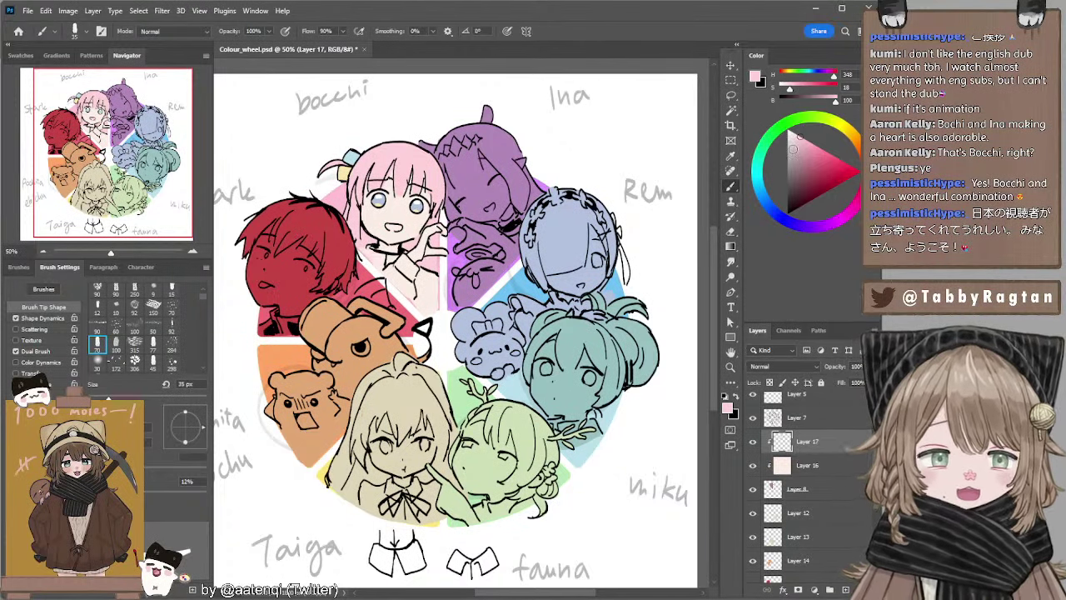
pyautogui.click(808, 148)
pyautogui.press(']')
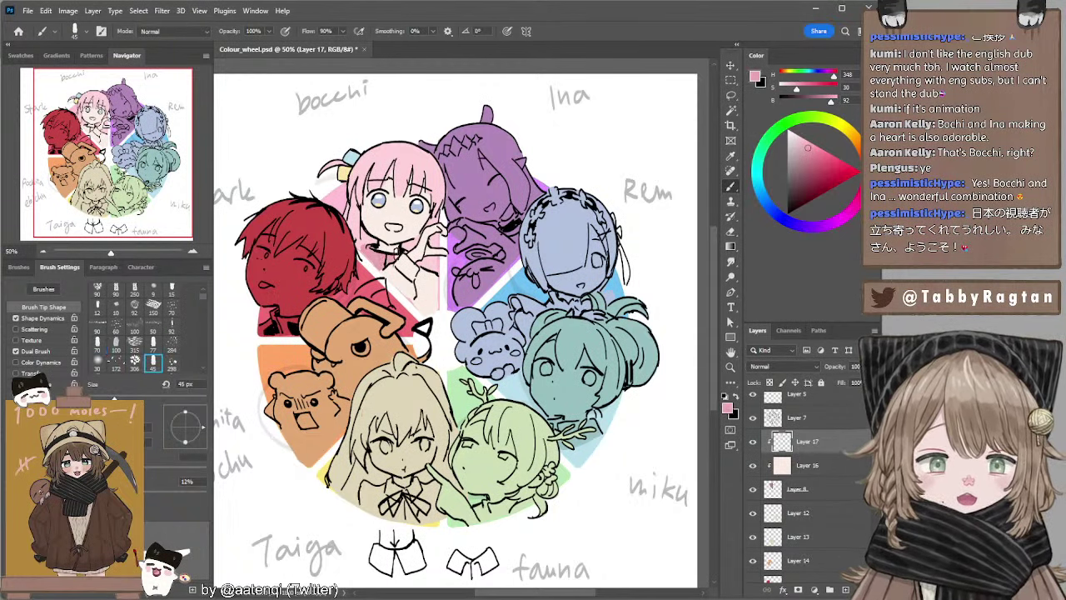
pyautogui.press('[')
pyautogui.press(']')
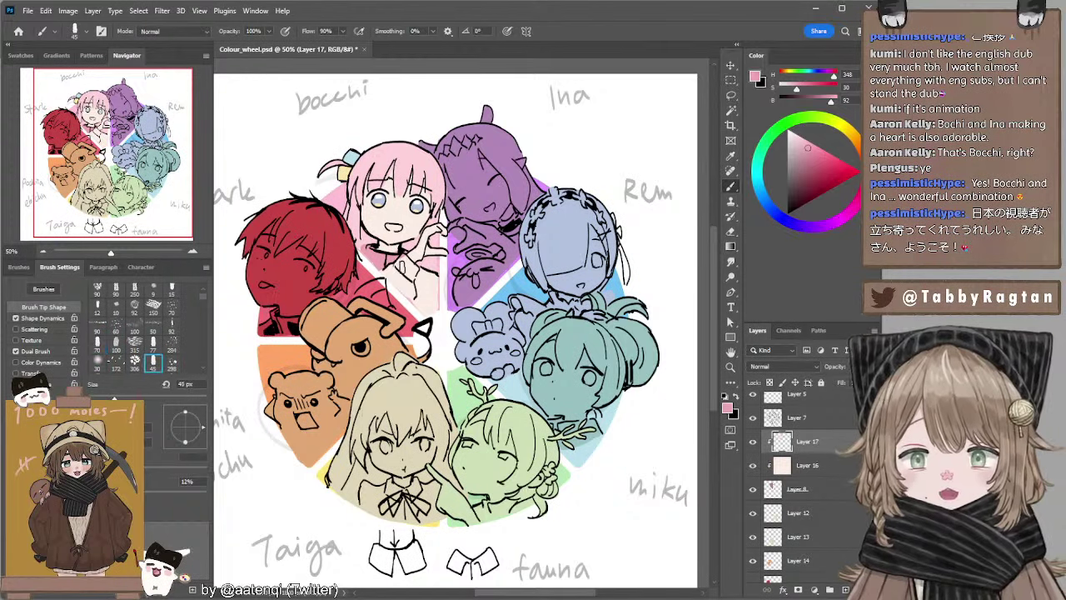
pyautogui.moveTo(414, 267)
pyautogui.mouseDown()
pyautogui.moveTo(434, 287)
pyautogui.moveTo(400, 278)
pyautogui.moveTo(438, 310)
pyautogui.mouseUp()
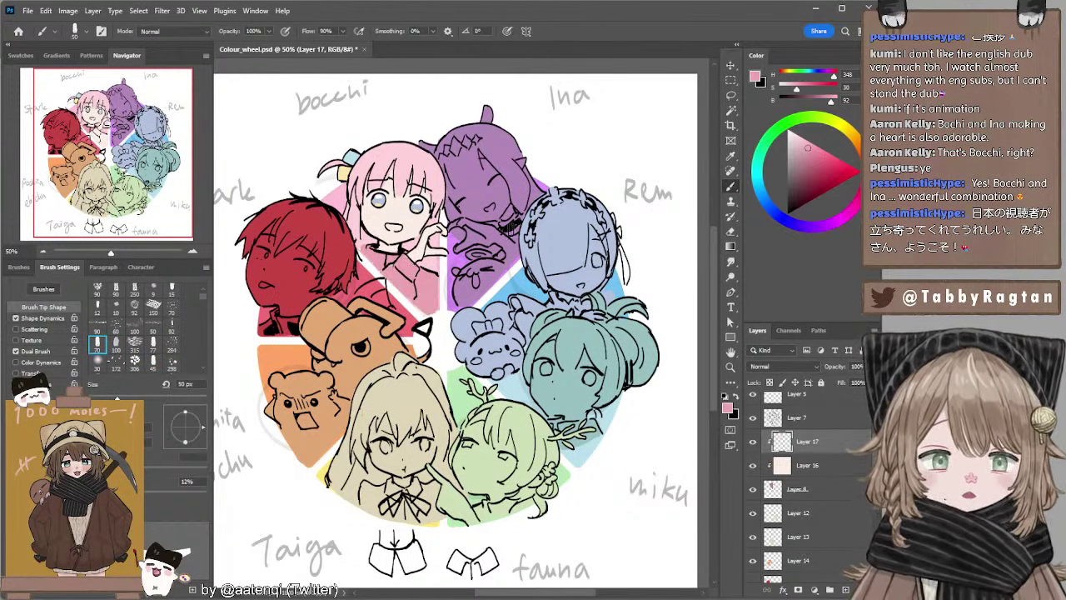
pyautogui.moveTo(511, 178); pyautogui.dragTo(492, 213)
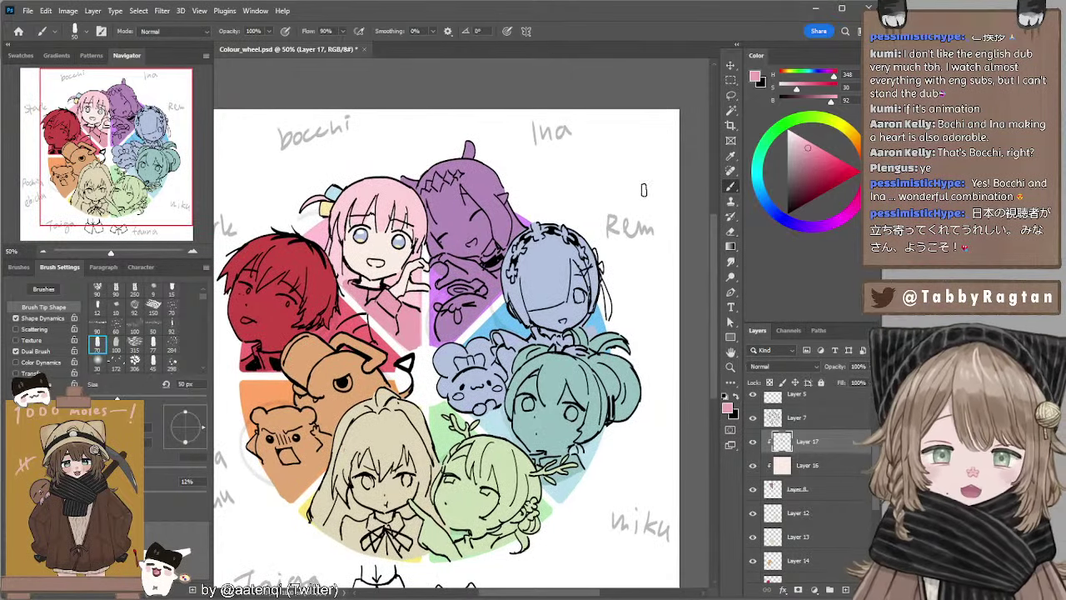
pyautogui.click(805, 143)
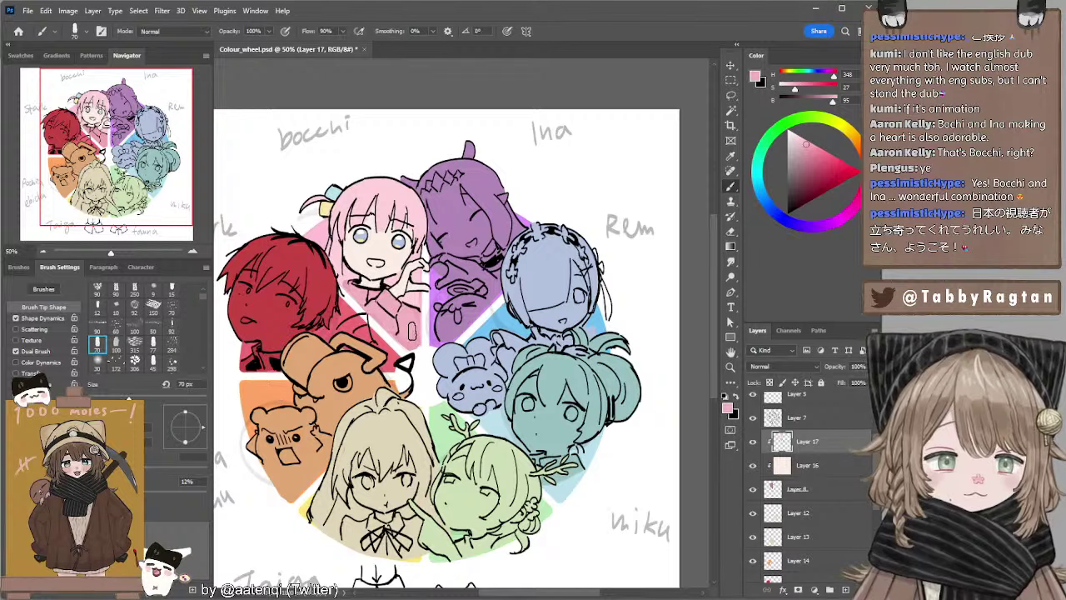
# Add a new layer directly above Ina's base layer, clip it to that base, and make it the active layer.
pyautogui.moveTo(506, 202)
pyautogui.mouseDown()
pyautogui.moveTo(488, 220)
pyautogui.moveTo(494, 205)
pyautogui.mouseUp()
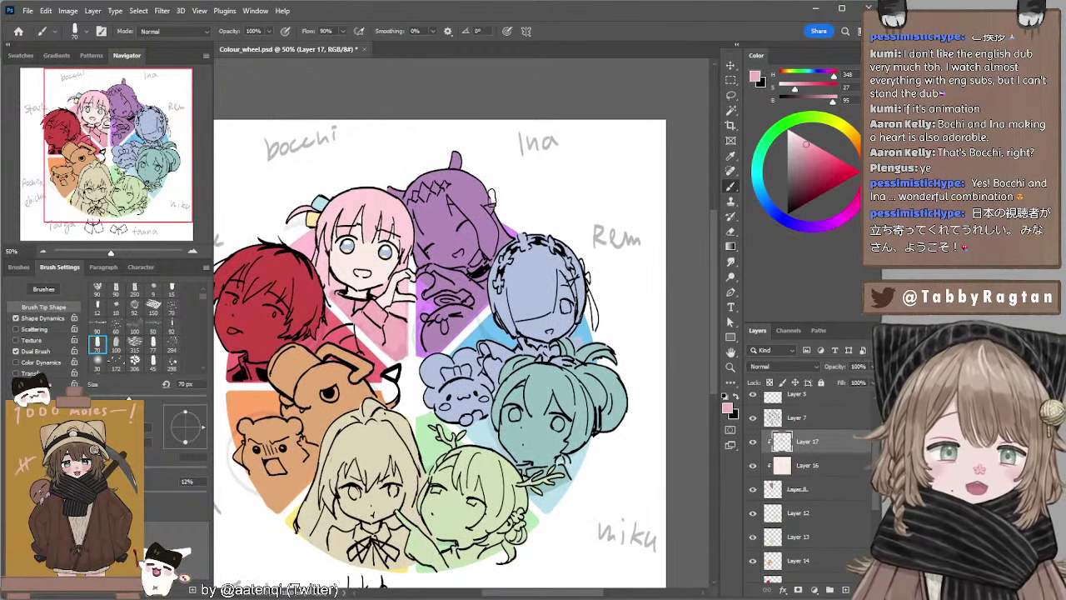
pyautogui.keyDown('ctrl'); pyautogui.click(438, 237); pyautogui.keyUp('ctrl')
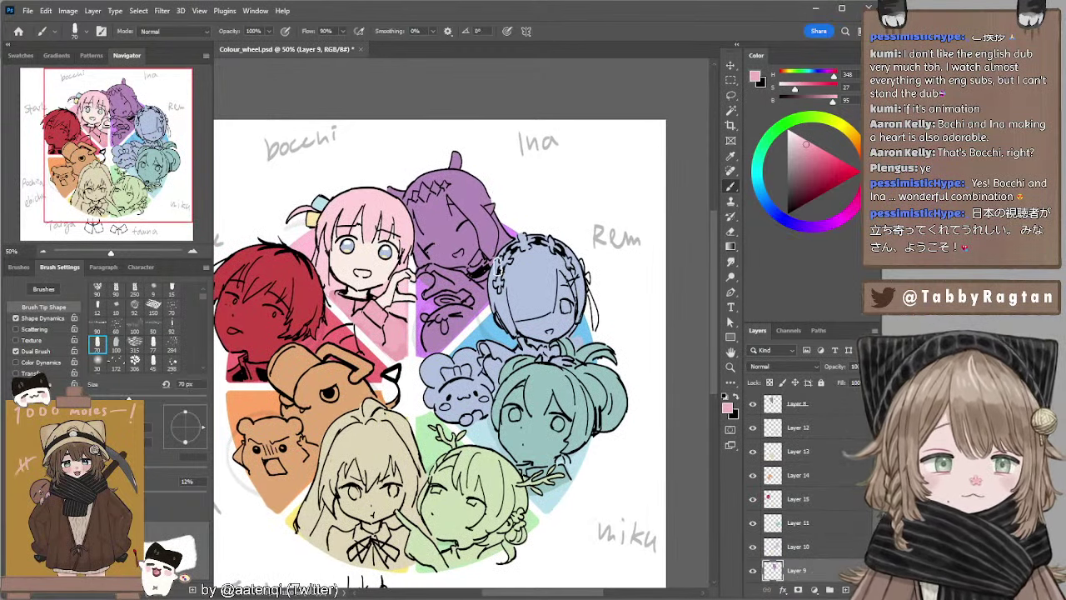
pyautogui.scroll(-2, 821, 499)
pyautogui.click(845, 590)
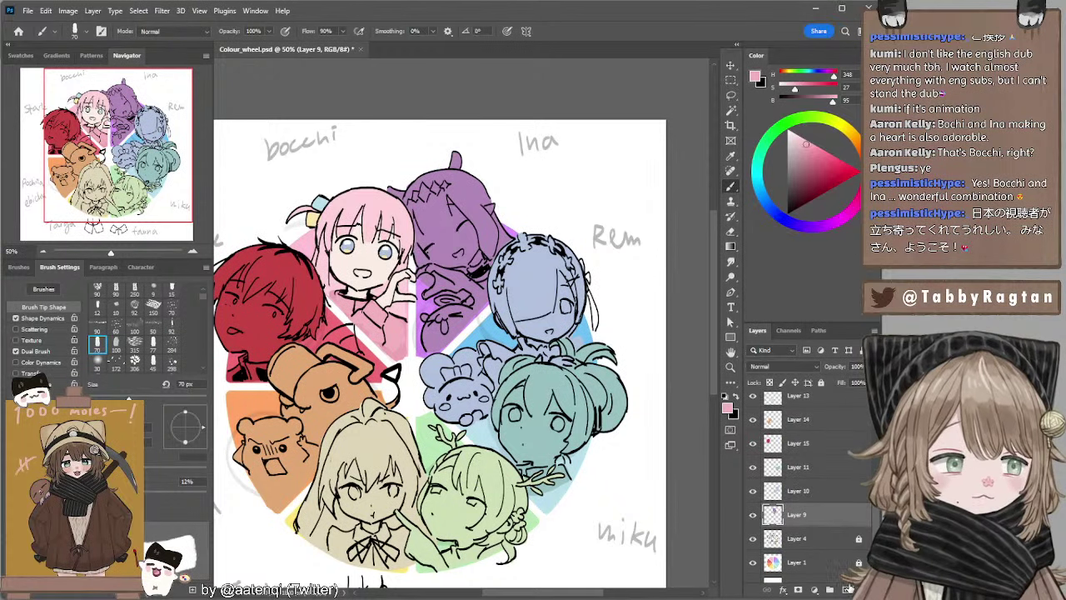
pyautogui.keyDown('alt'); pyautogui.click(794, 523); pyautogui.keyUp('alt')
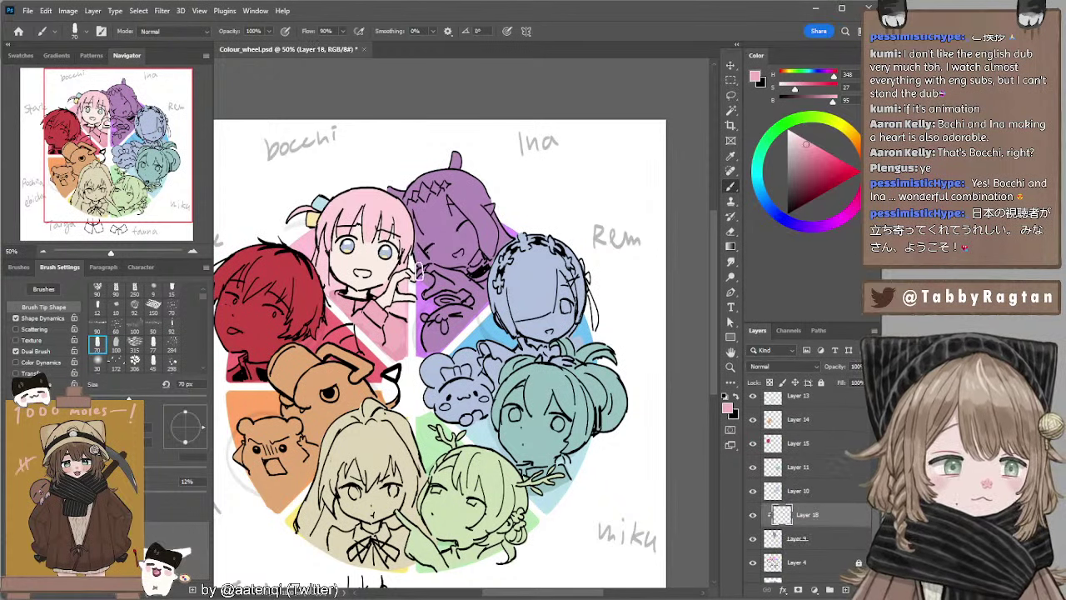
pyautogui.keyDown('ctrl'); pyautogui.click(414, 266); pyautogui.keyUp('ctrl')
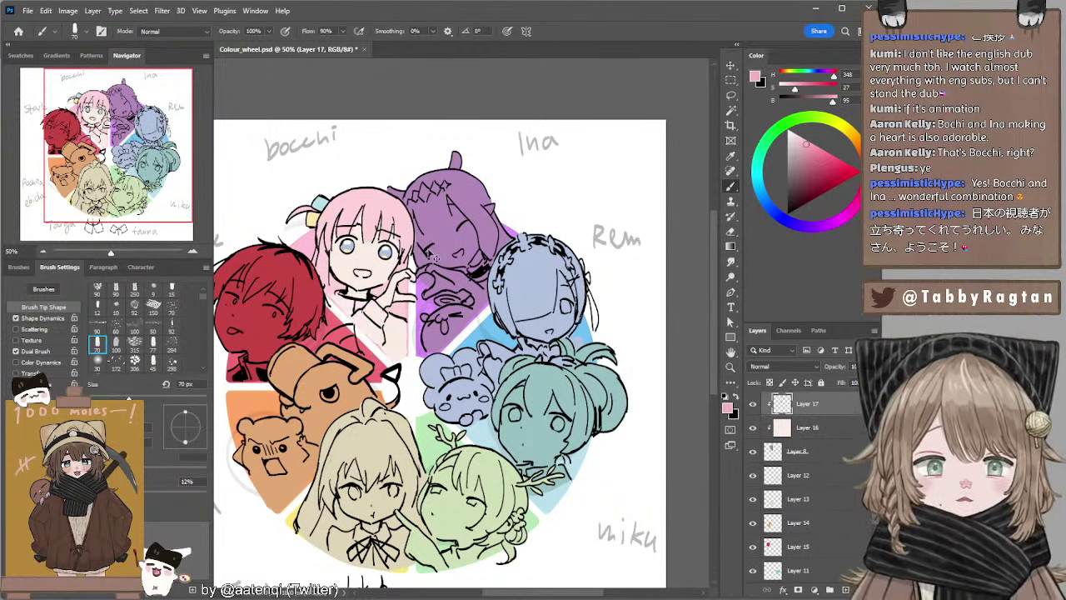
pyautogui.keyDown('ctrl'); pyautogui.click(432, 254); pyautogui.keyUp('ctrl')
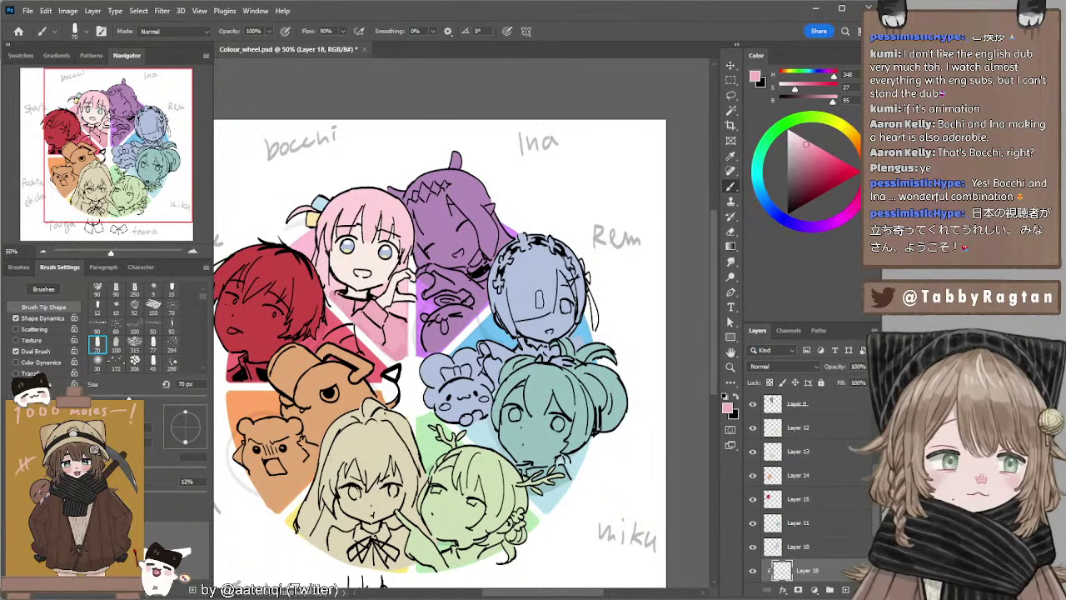
# Fill Ina's clipped layer with Bocchi's skin tone shifted to H 12, S 9, B 98, and adjust the foreground hue to 13.
pyautogui.keyDown('alt'); pyautogui.click(376, 257); pyautogui.keyUp('alt')
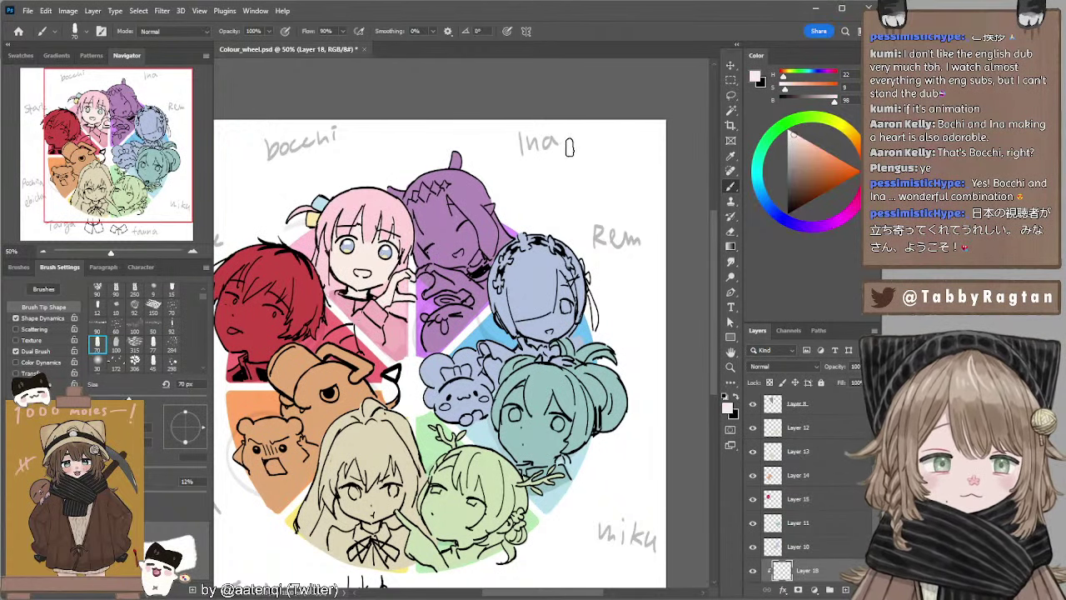
pyautogui.click(866, 160)
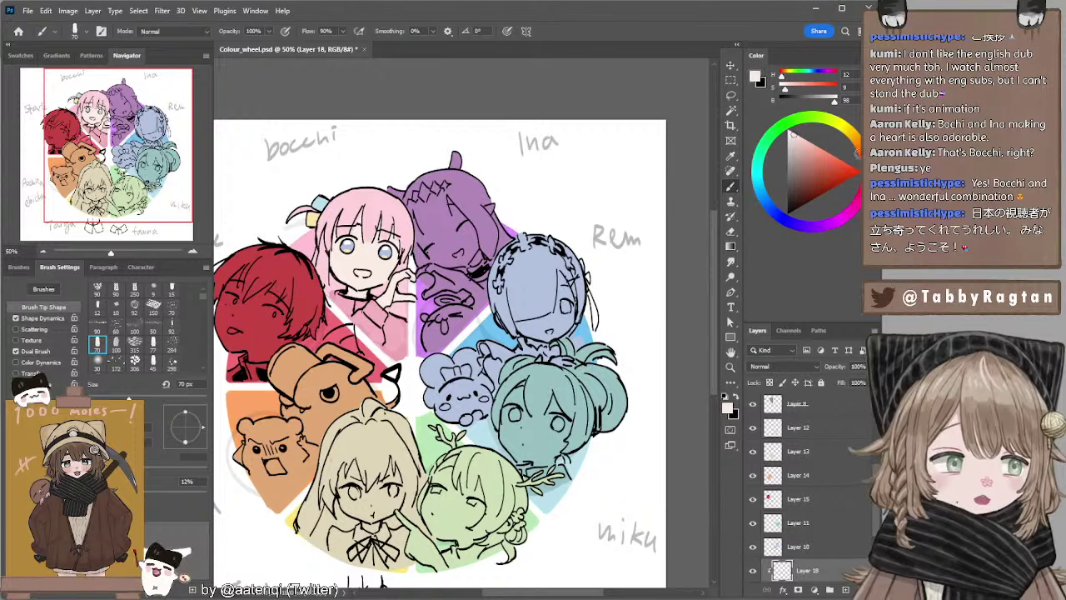
pyautogui.hotkey('alt', 'BackSpace')
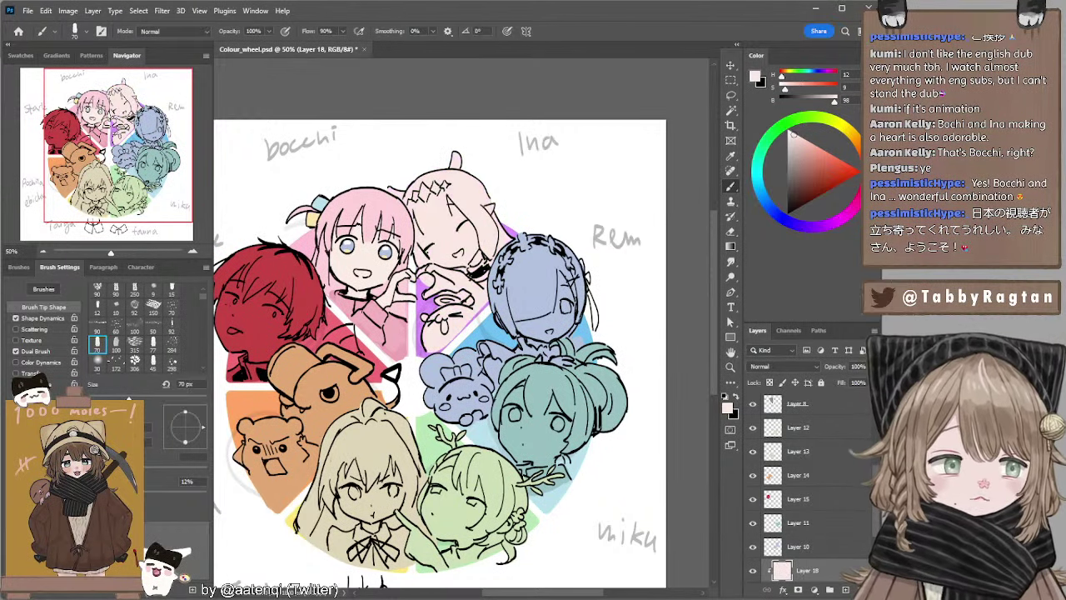
pyautogui.click(866, 164)
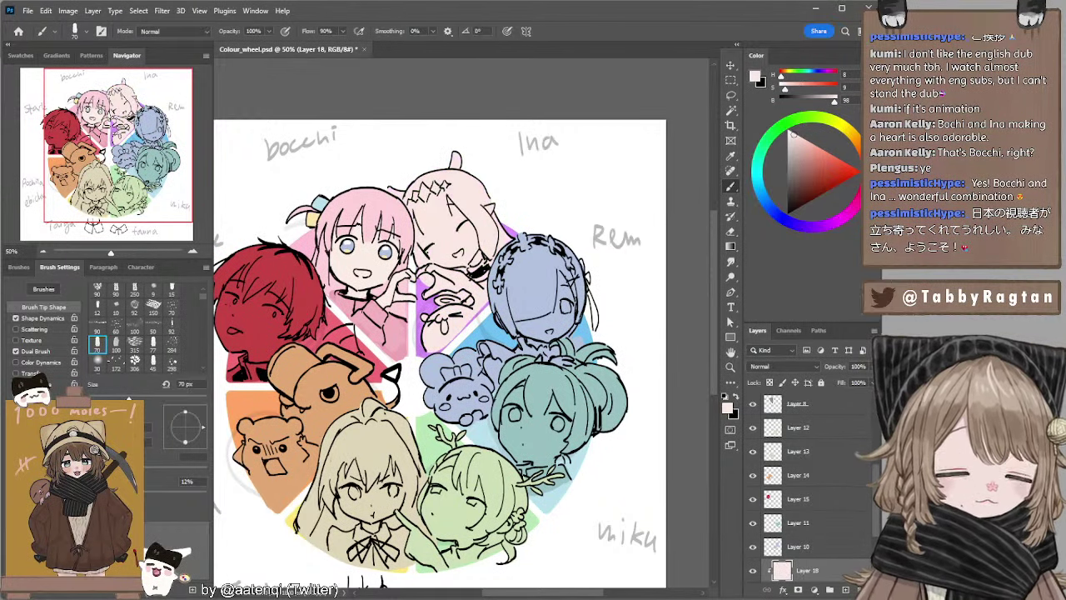
pyautogui.click(854, 161)
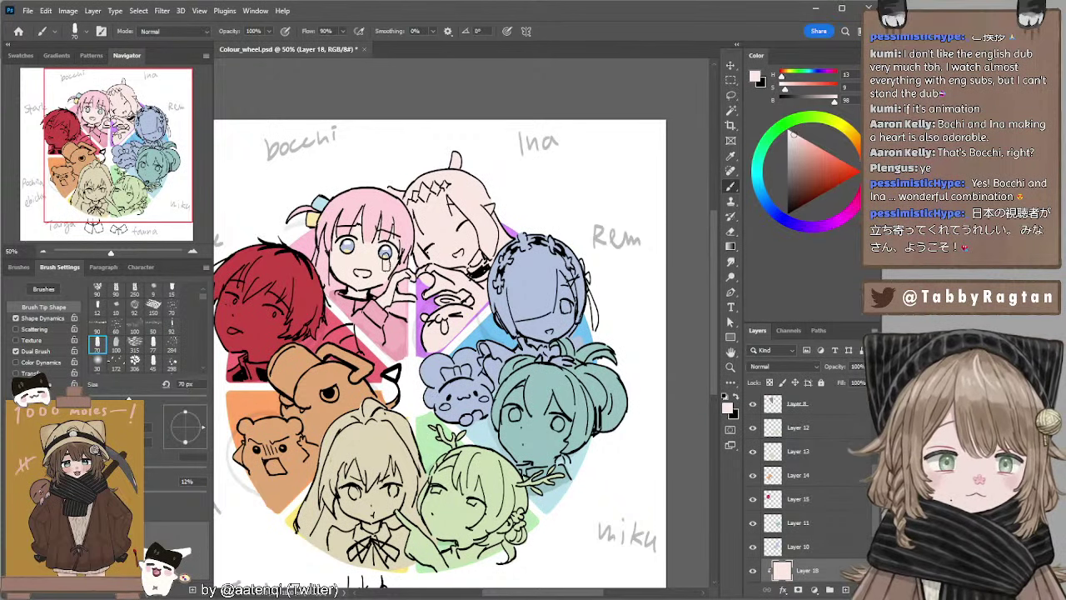
# On Bocchi's clipped detail layer, lasso her open mouth and fill it with muted red (H 356, S 48, B 86).
pyautogui.keyDown('ctrl'); pyautogui.click(374, 263); pyautogui.keyUp('ctrl')
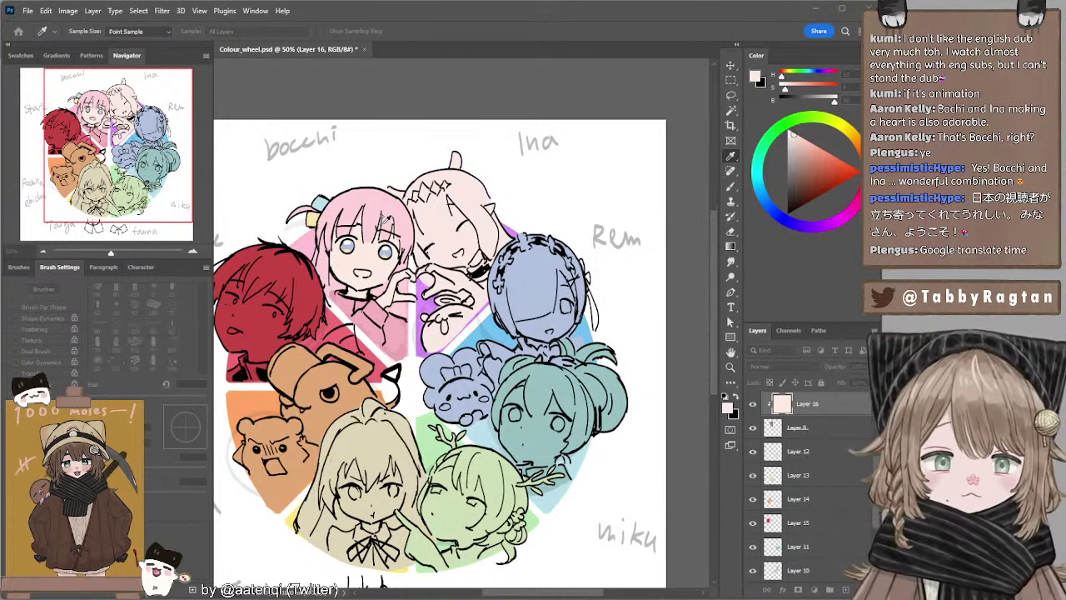
pyautogui.press('l')
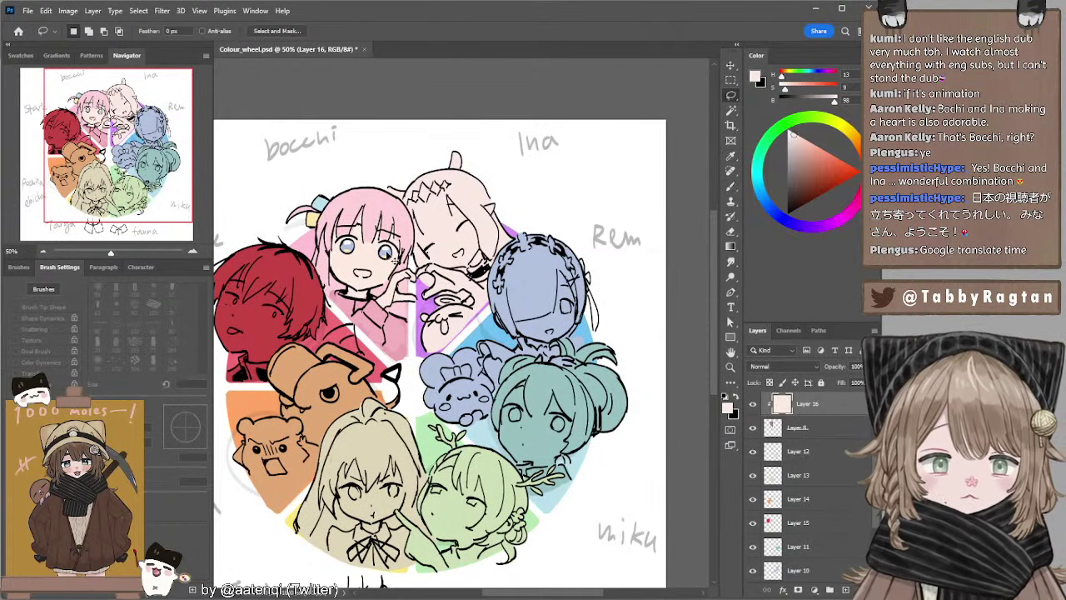
pyautogui.keyDown('ctrl'); pyautogui.click(387, 254); pyautogui.keyUp('ctrl')
pyautogui.press('b')
pyautogui.keyDown('alt'); pyautogui.click(387, 253); pyautogui.keyUp('alt')
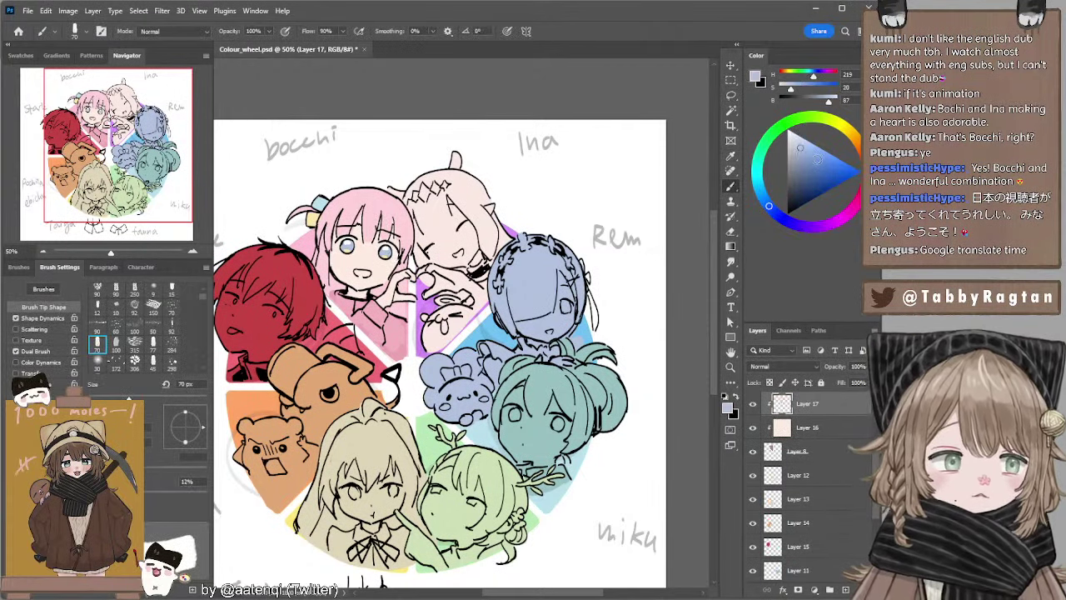
pyautogui.click(818, 159)
pyautogui.click(867, 175)
pyautogui.press('l')
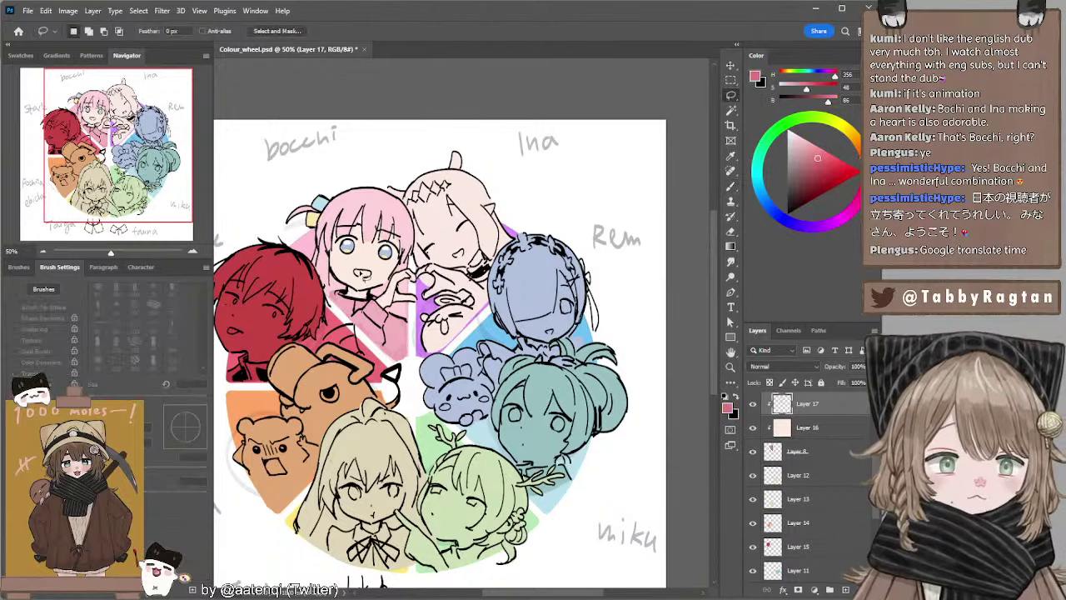
pyautogui.hotkey('alt', 'BackSpace')
pyautogui.press('b')
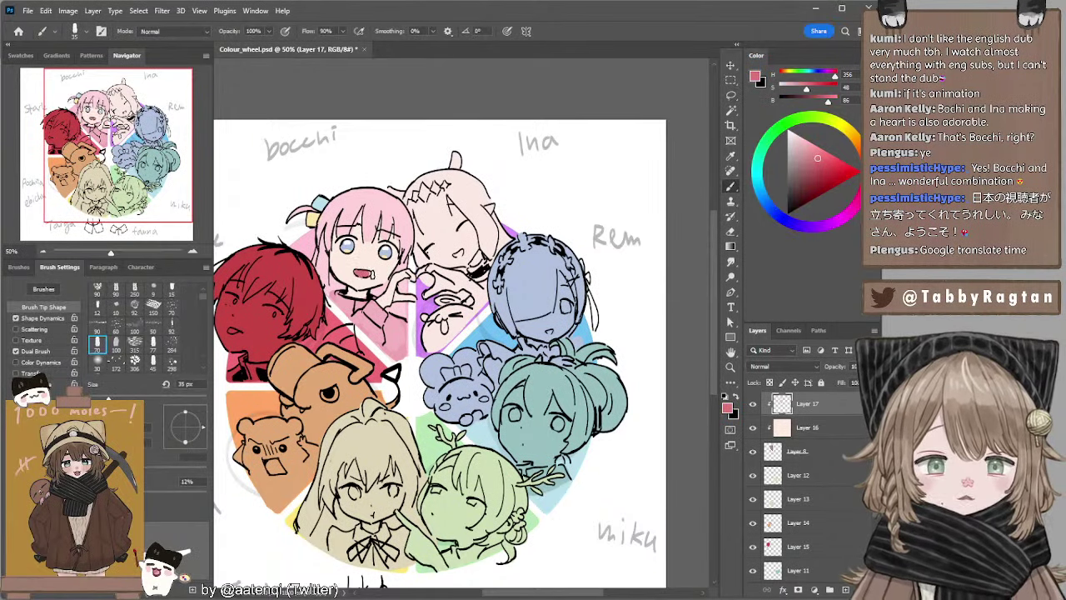
# Repaint Bocchi's open mouth in pink (H 350, S 41, B 90) with a 20 px brush.
pyautogui.click(857, 180)
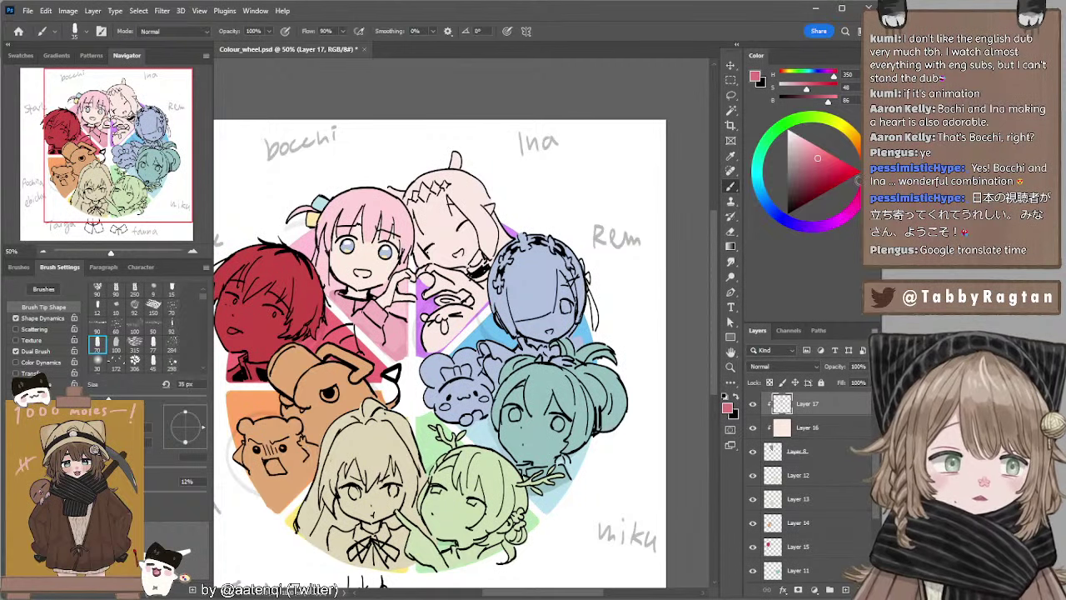
pyautogui.click(811, 160)
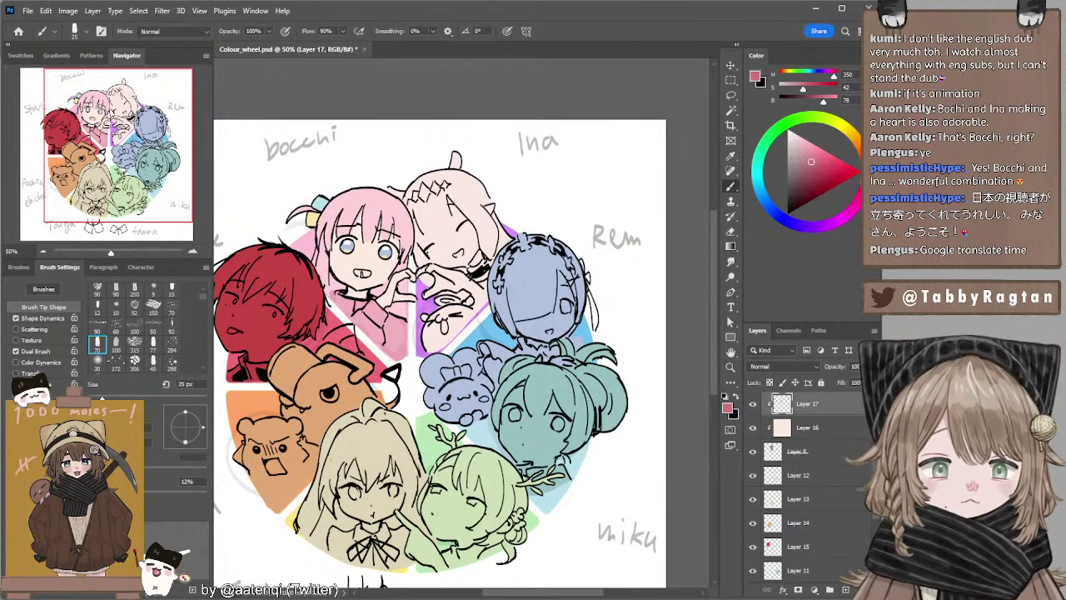
pyautogui.moveTo(358, 273); pyautogui.dragTo(372, 274)
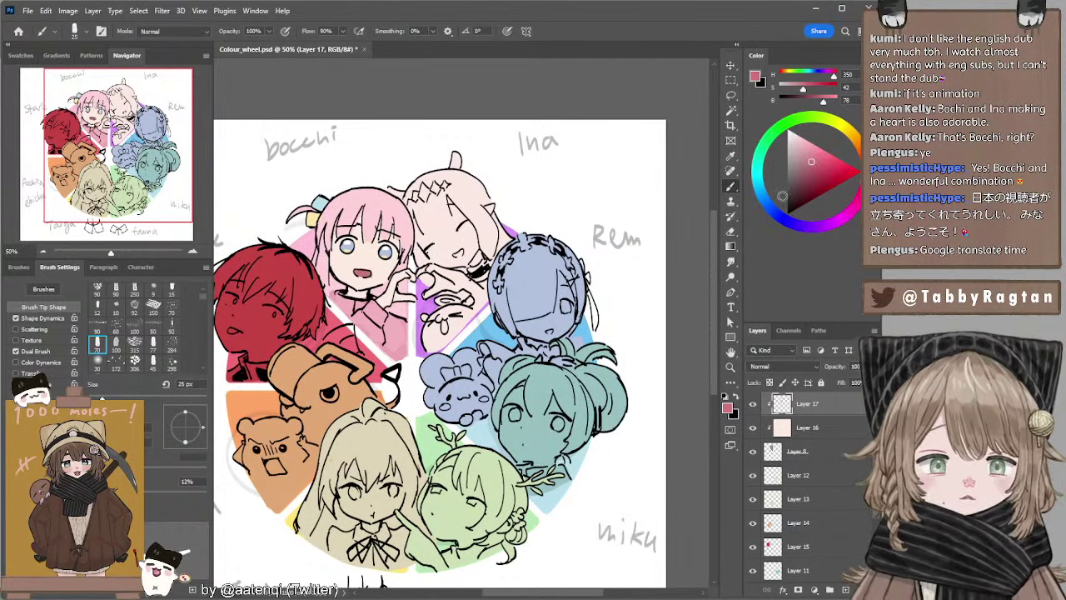
pyautogui.hotkey('ctrl', 'z')
pyautogui.click(814, 153)
pyautogui.press('[')
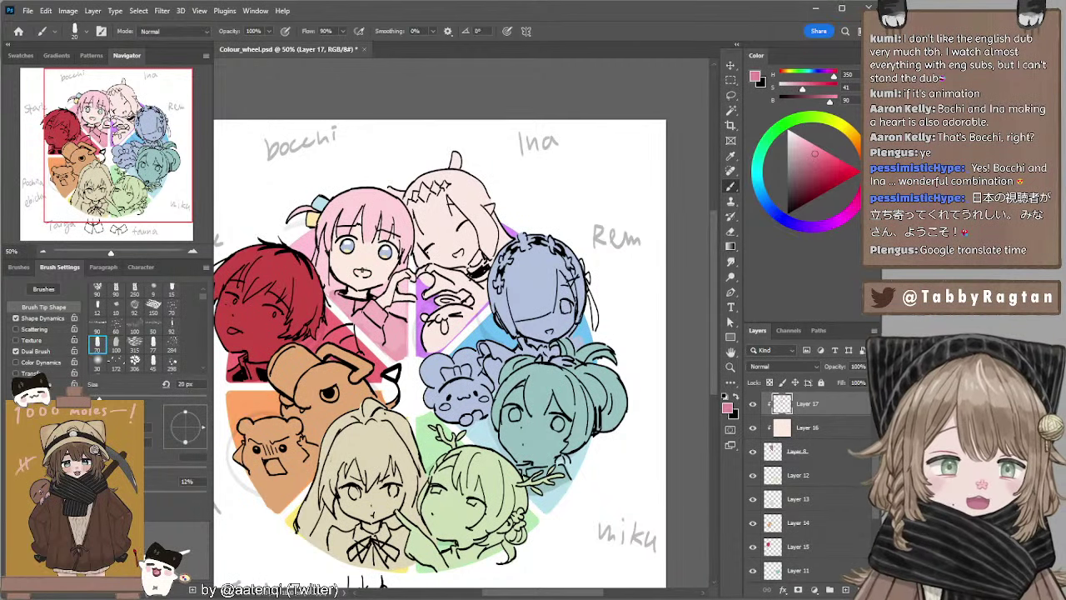
pyautogui.moveTo(360, 271); pyautogui.dragTo(368, 275)
# Make Ina's skin layer active and add a new clipped layer directly above it.
pyautogui.moveTo(450, 169); pyautogui.dragTo(440, 162)
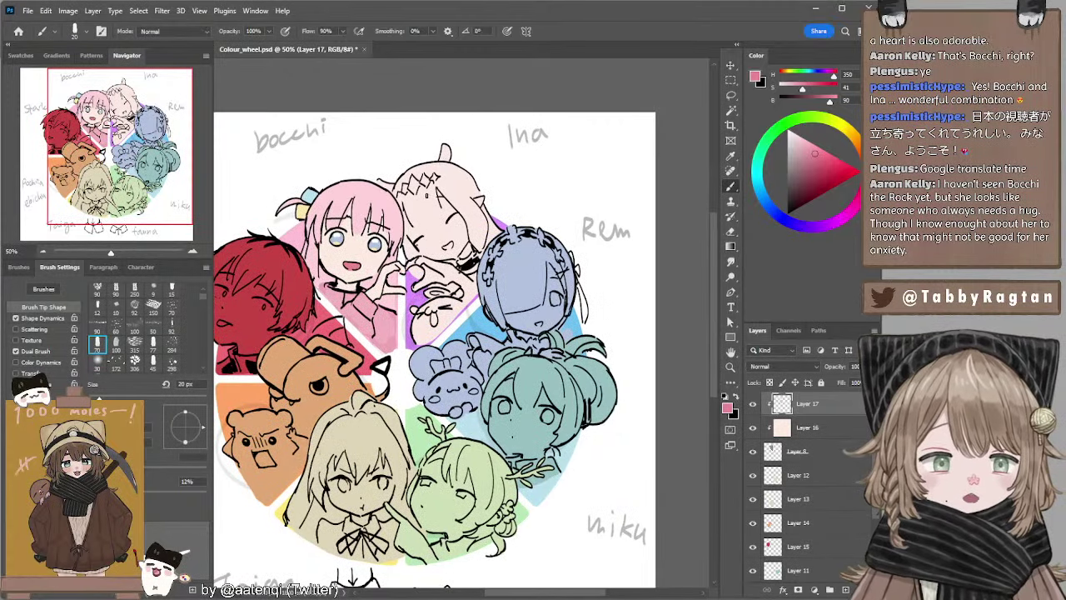
pyautogui.keyDown('ctrl'); pyautogui.click(435, 217); pyautogui.keyUp('ctrl')
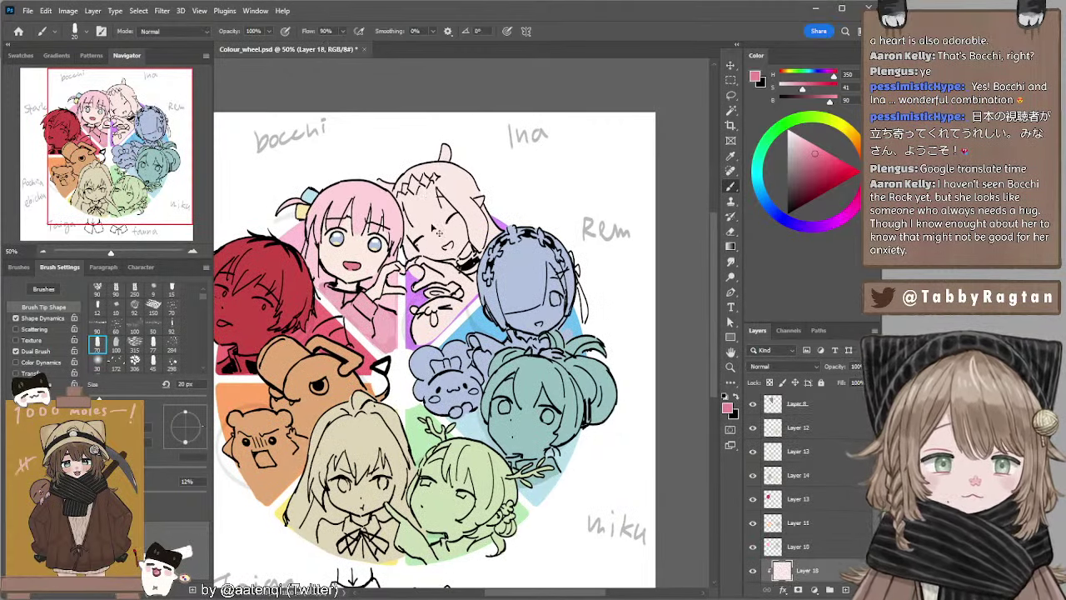
pyautogui.press('i')
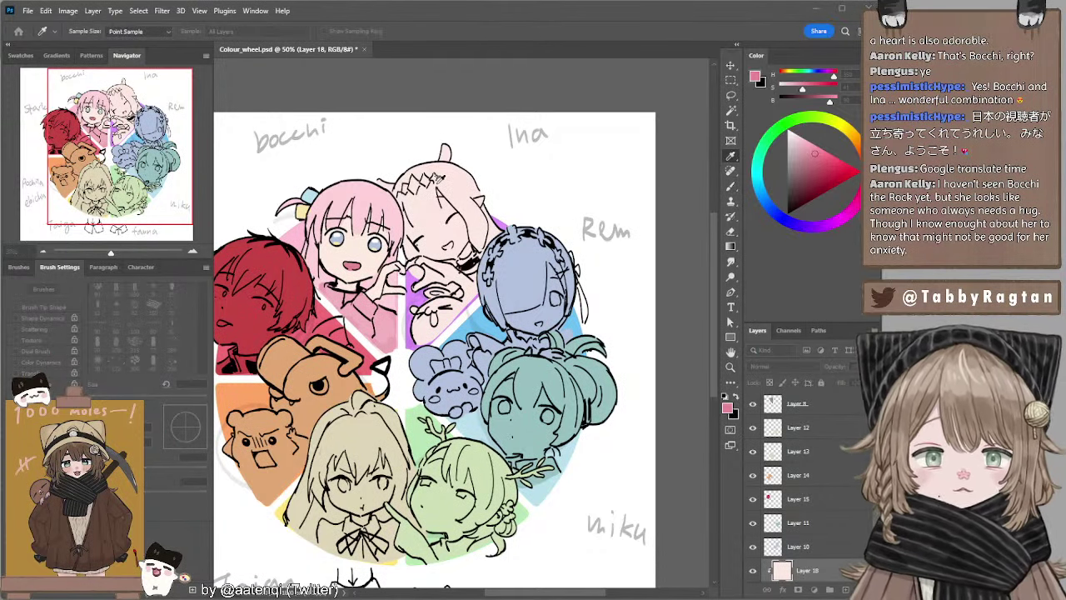
pyautogui.press('b')
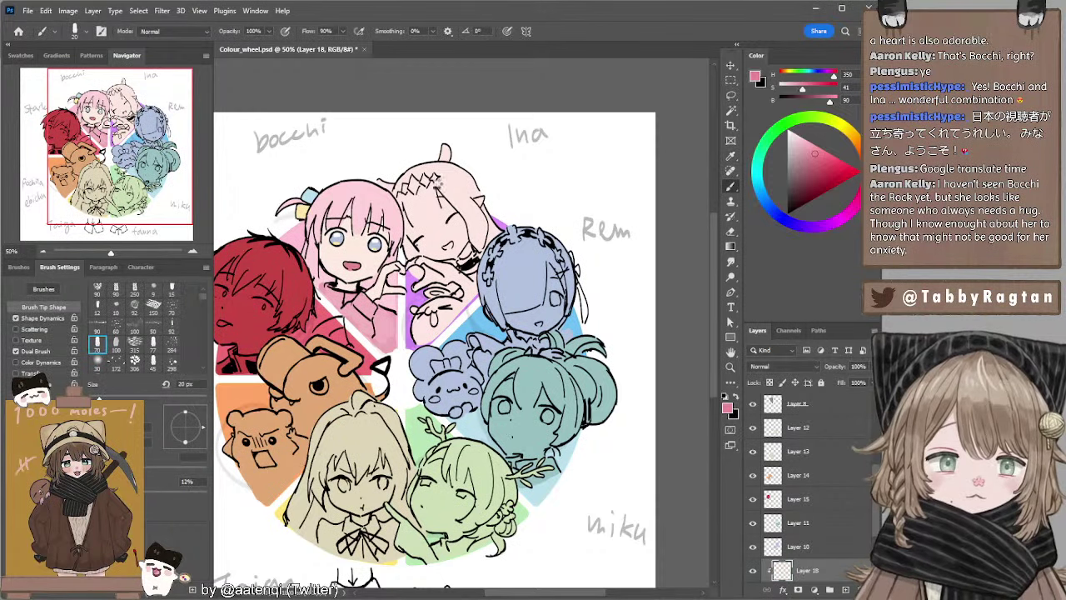
pyautogui.scroll(-2, 849, 539)
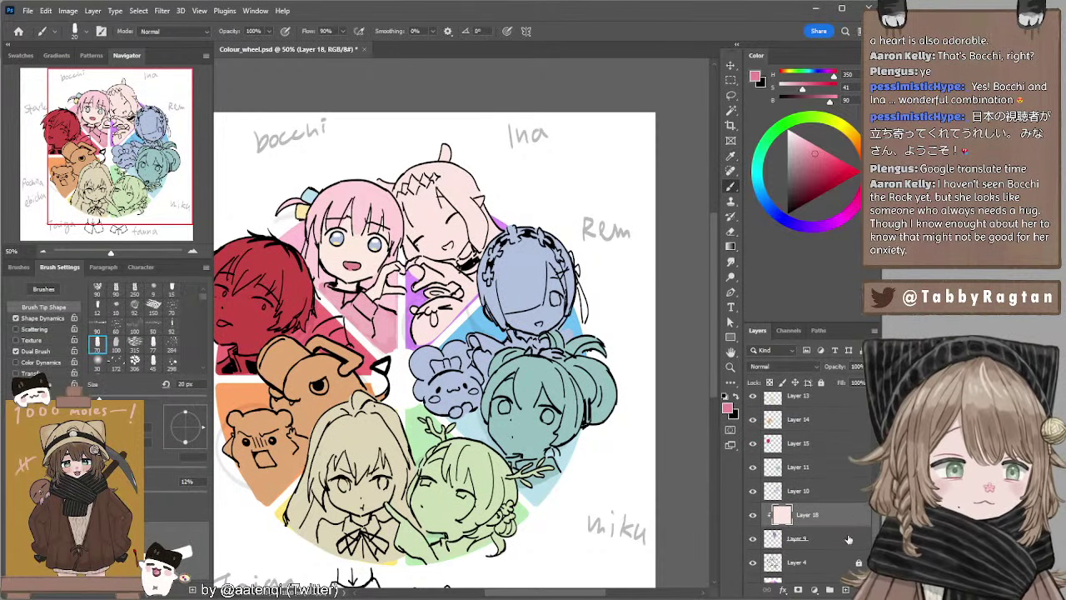
pyautogui.click(847, 589)
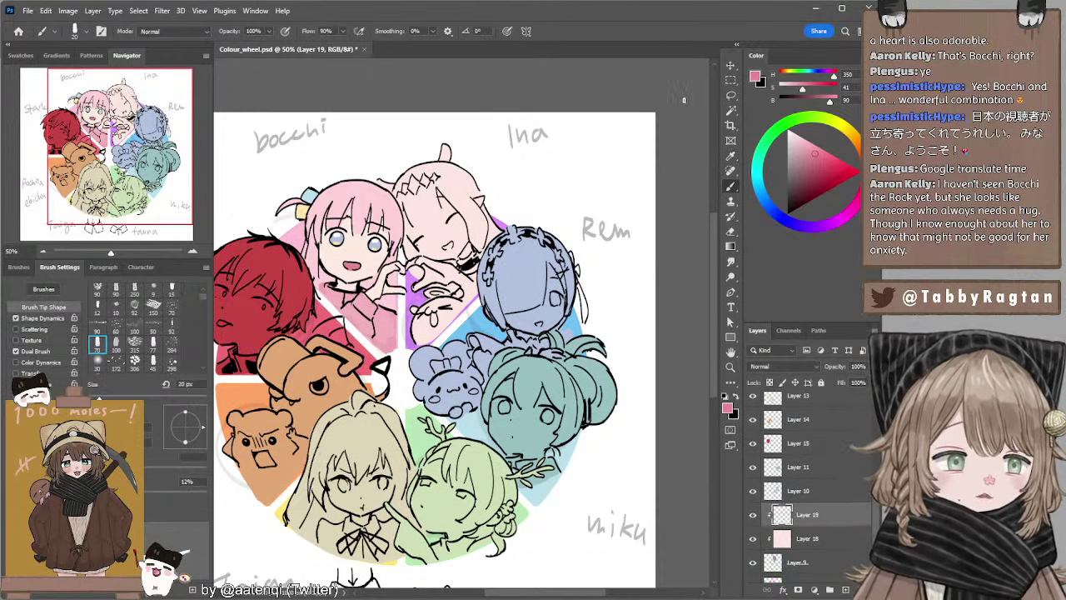
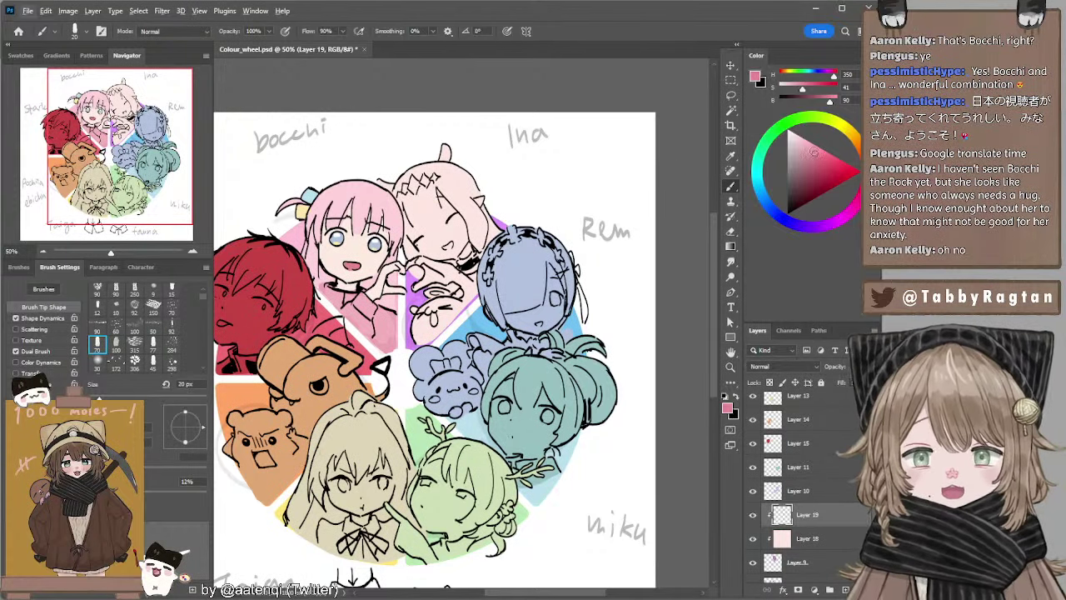
# Paint Ina's hair dark purple (H 281, S 39, B 43) on the new clipped layer, adjusting the brush from about 35 px to 30 px.
pyautogui.moveTo(814, 154); pyautogui.dragTo(800, 184)
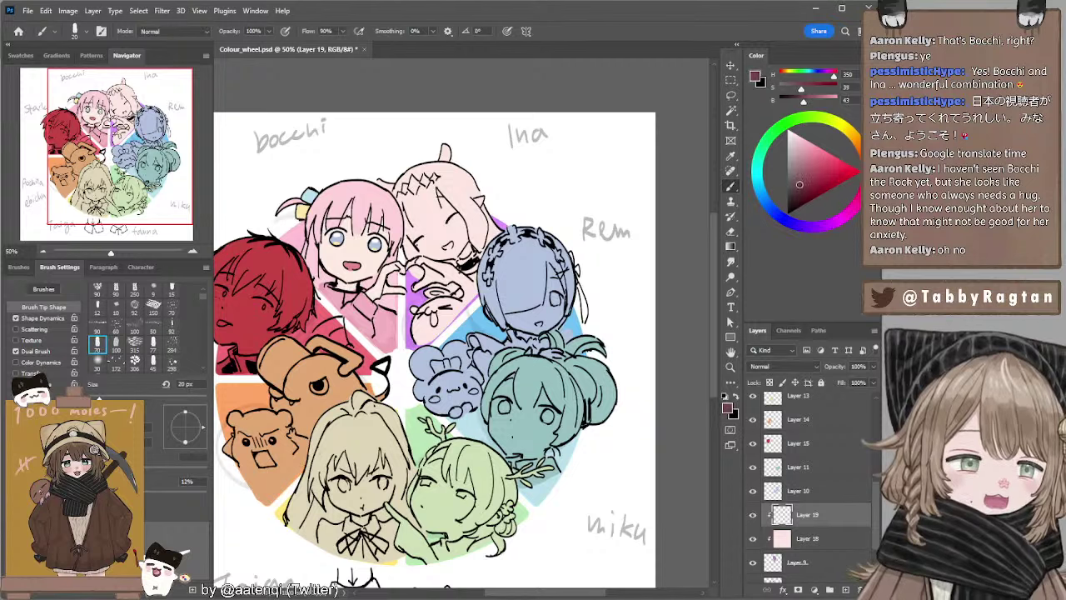
pyautogui.moveTo(829, 219); pyautogui.dragTo(823, 224)
pyautogui.press(']')
pyautogui.press(']')
pyautogui.press(']')
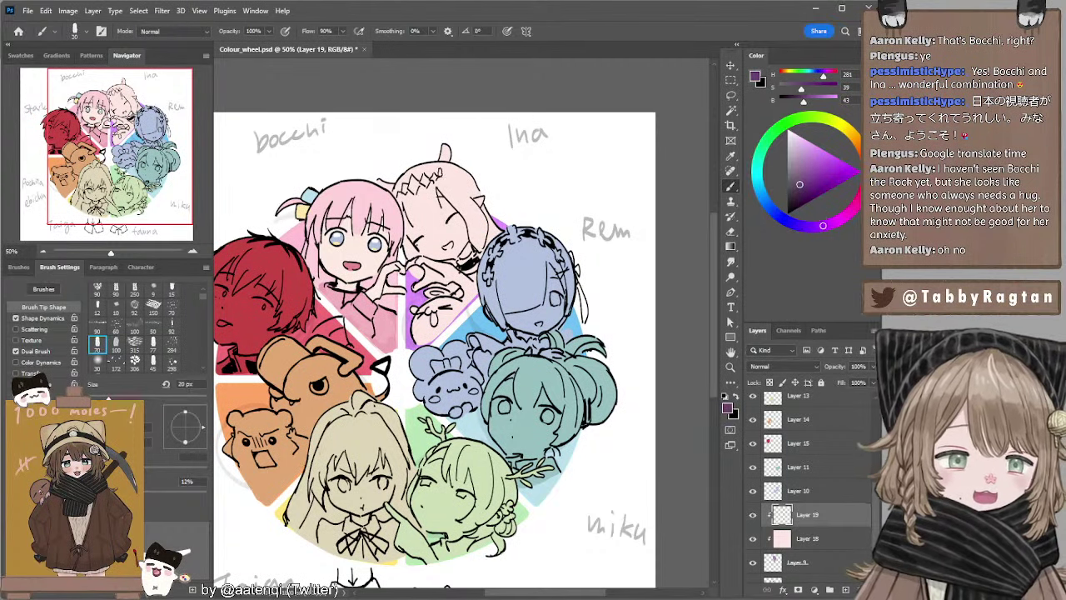
pyautogui.moveTo(440, 170); pyautogui.dragTo(467, 212)
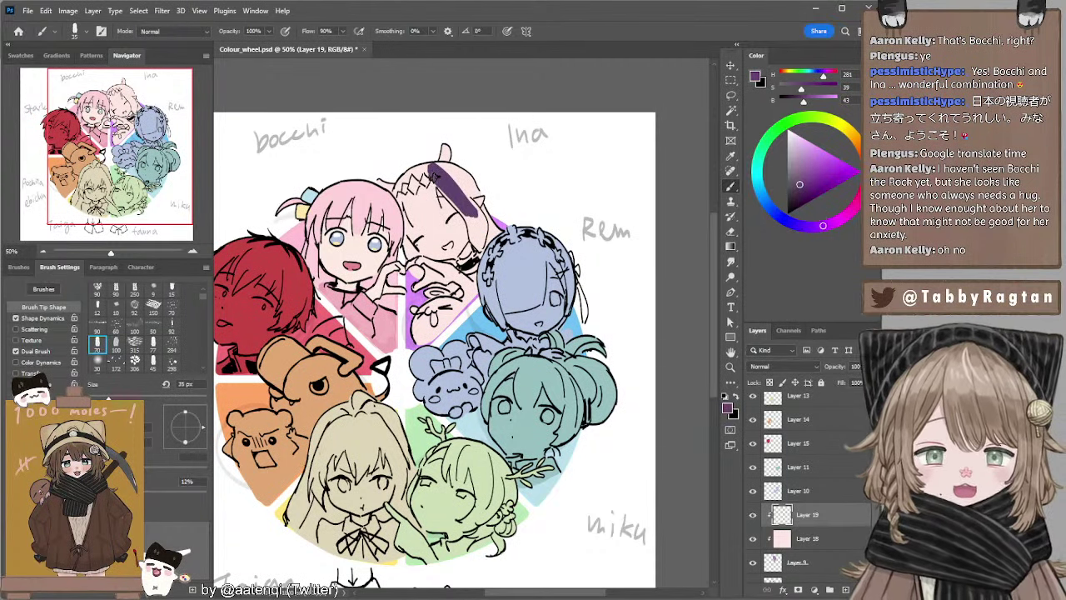
pyautogui.moveTo(434, 176)
pyautogui.mouseDown()
pyautogui.moveTo(465, 205)
pyautogui.moveTo(439, 187)
pyautogui.moveTo(478, 246)
pyautogui.moveTo(499, 227)
pyautogui.moveTo(482, 245)
pyautogui.moveTo(476, 223)
pyautogui.moveTo(487, 221)
pyautogui.moveTo(468, 201)
pyautogui.moveTo(493, 223)
pyautogui.moveTo(485, 207)
pyautogui.moveTo(479, 234)
pyautogui.moveTo(432, 166)
pyautogui.moveTo(475, 193)
pyautogui.moveTo(471, 180)
pyautogui.moveTo(420, 170)
pyautogui.moveTo(435, 169)
pyautogui.moveTo(395, 191)
pyautogui.moveTo(432, 174)
pyautogui.moveTo(398, 195)
pyautogui.moveTo(419, 183)
pyautogui.moveTo(416, 200)
pyautogui.moveTo(404, 196)
pyautogui.moveTo(417, 218)
pyautogui.moveTo(431, 203)
pyautogui.moveTo(422, 188)
pyautogui.moveTo(420, 214)
pyautogui.moveTo(437, 177)
pyautogui.moveTo(438, 201)
pyautogui.moveTo(433, 179)
pyautogui.moveTo(413, 226)
pyautogui.mouseUp()
pyautogui.press(']')
pyautogui.press(']')
pyautogui.press('[')
pyautogui.hotkey('ctrl', 'z')
pyautogui.press(']')
pyautogui.press(']')
pyautogui.press(']')
pyautogui.press('[')
pyautogui.press('[')
pyautogui.press('[')
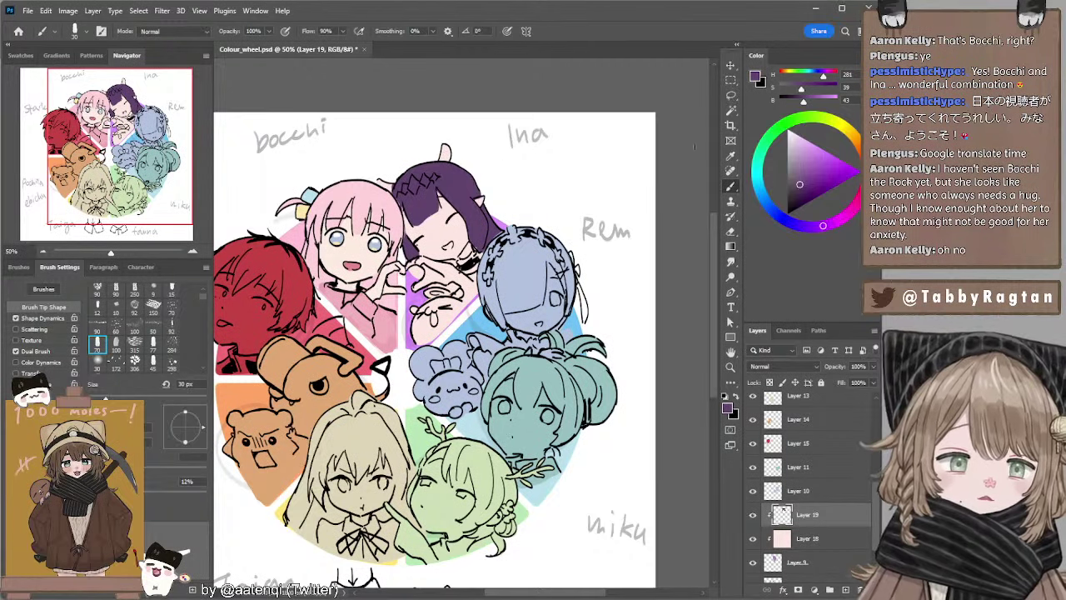
# Paint the horn-like tips on Ina's head in darker purple (H 281, S 34, B 28) with a 40 px brush.
pyautogui.click(793, 194)
pyautogui.press(']')
pyautogui.moveTo(448, 158); pyautogui.dragTo(445, 147)
pyautogui.moveTo(381, 177); pyautogui.dragTo(394, 188)
pyautogui.scroll(-1, 491, 163)
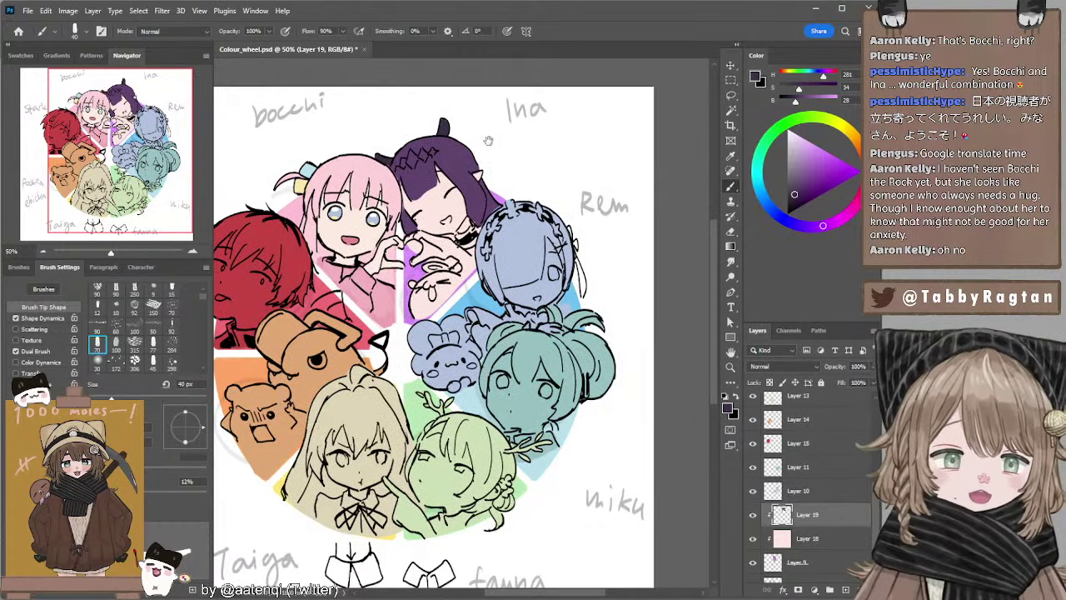
# Paint the hair end below Ina's ear in tan (H 30, S 46, B 80) and lighten it with H 30, S 41, B 93 at 35 px.
pyautogui.keyDown('alt'); pyautogui.click(473, 193); pyautogui.keyUp('alt')
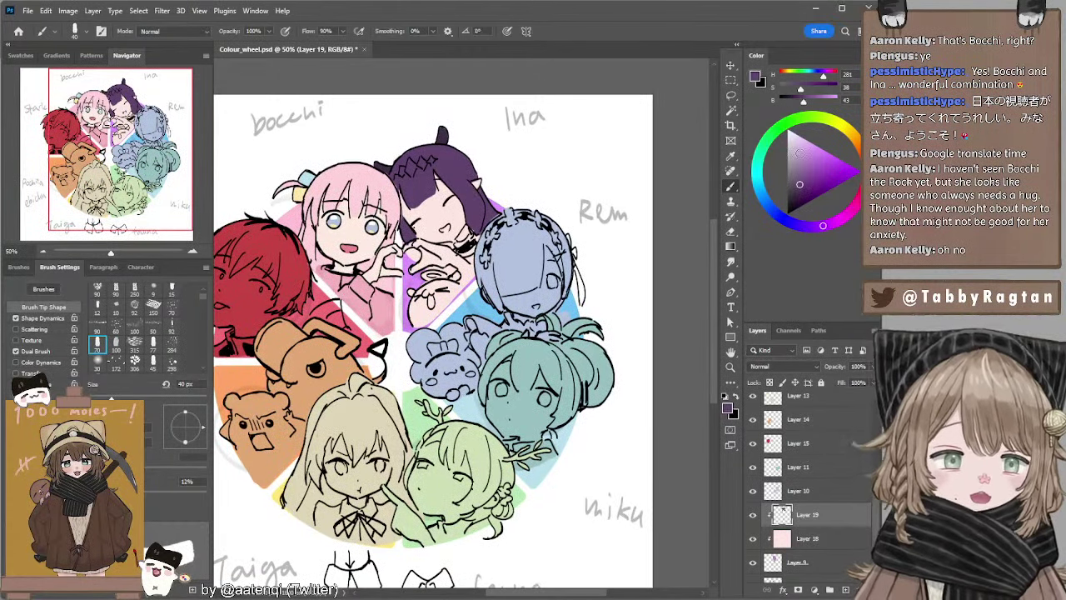
pyautogui.click(861, 149)
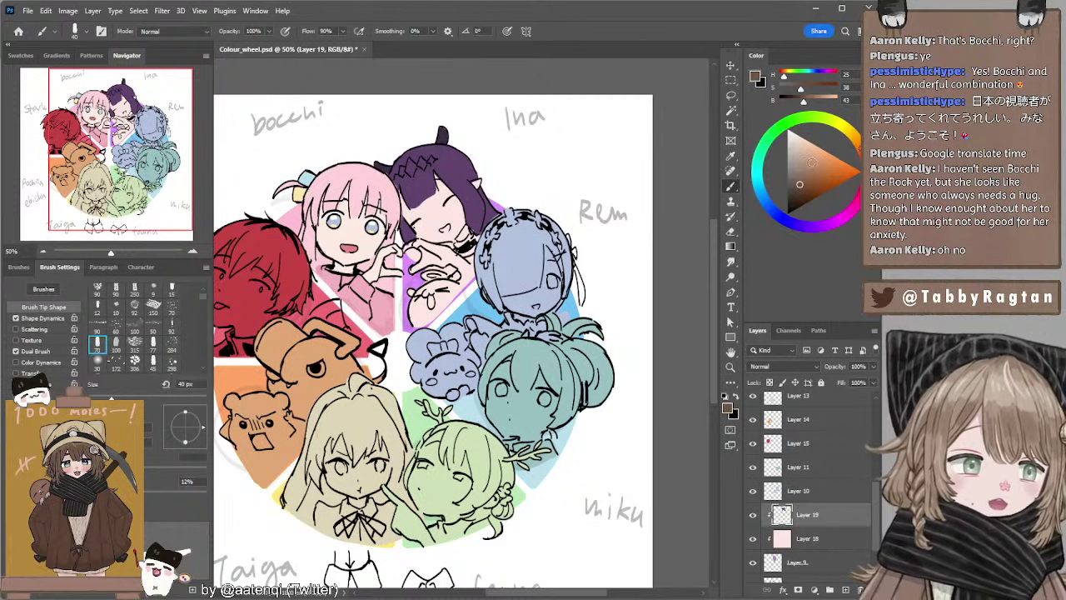
pyautogui.click(856, 146)
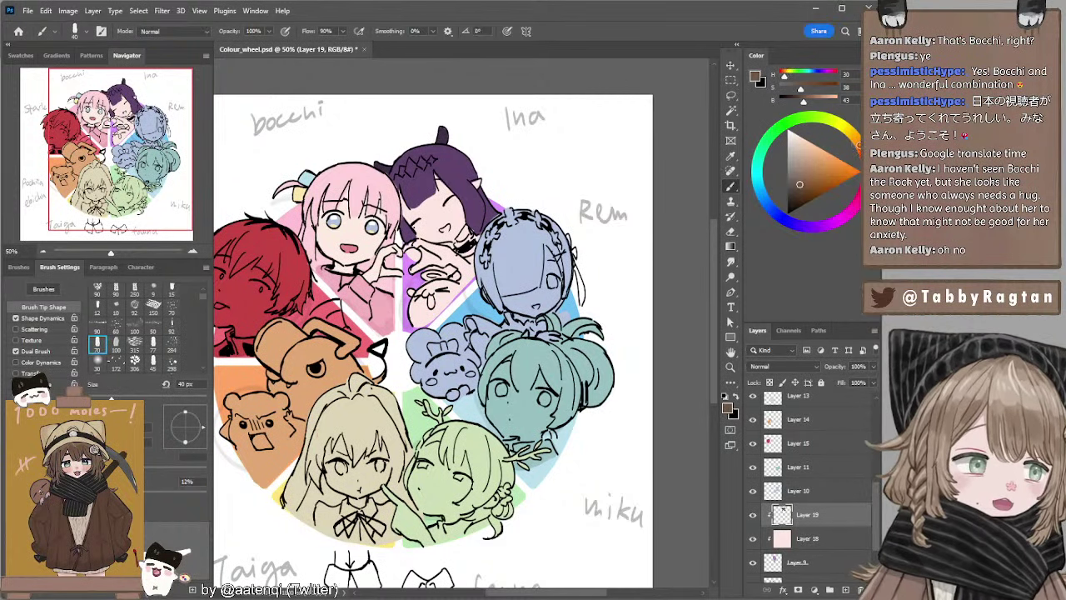
pyautogui.click(816, 161)
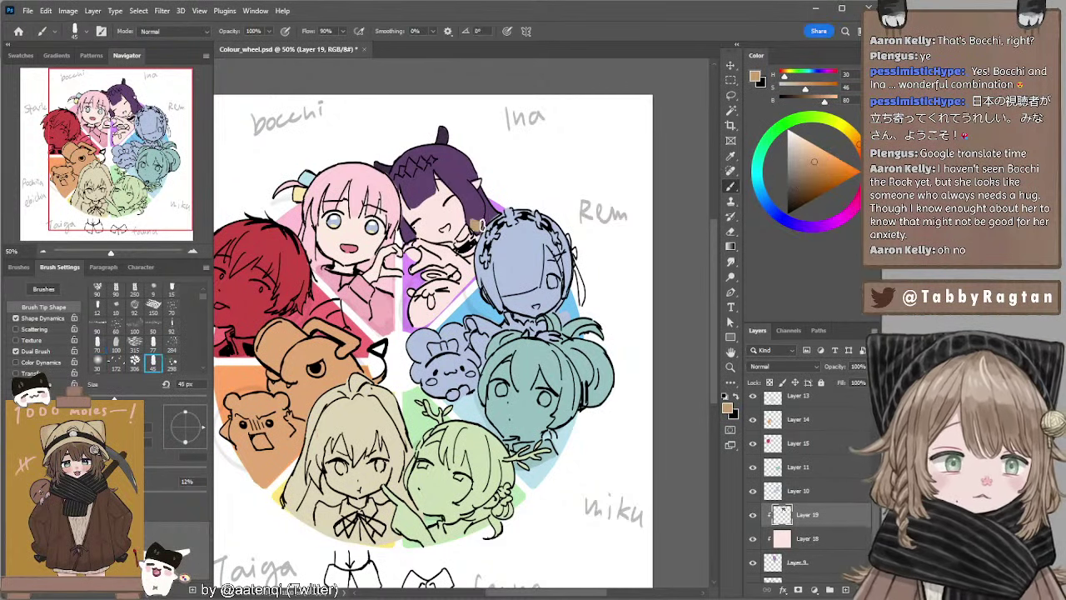
pyautogui.moveTo(473, 225); pyautogui.dragTo(477, 223)
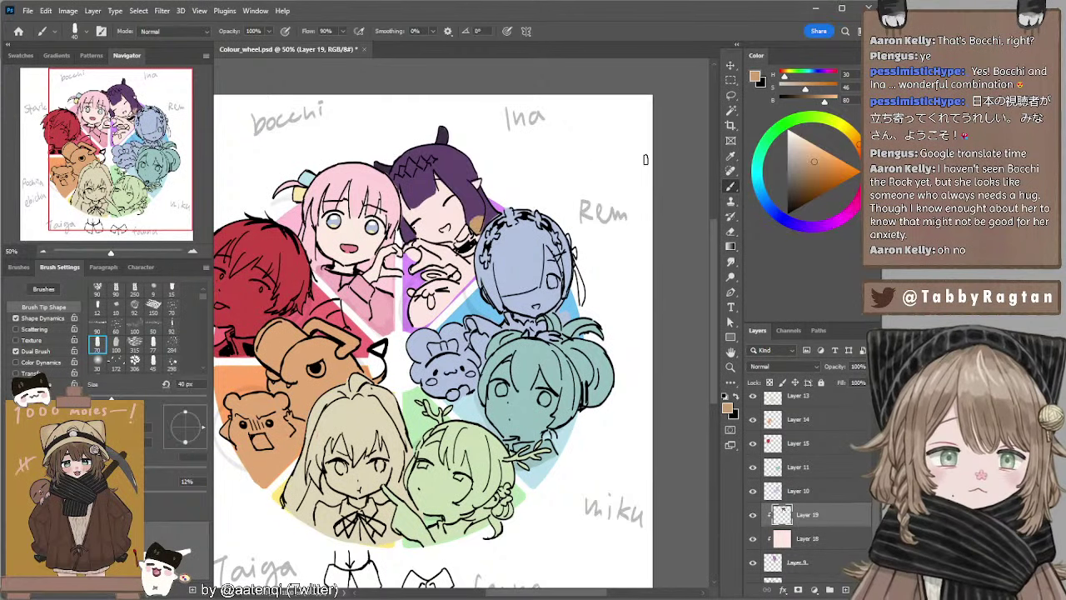
pyautogui.click(816, 151)
pyautogui.press('[')
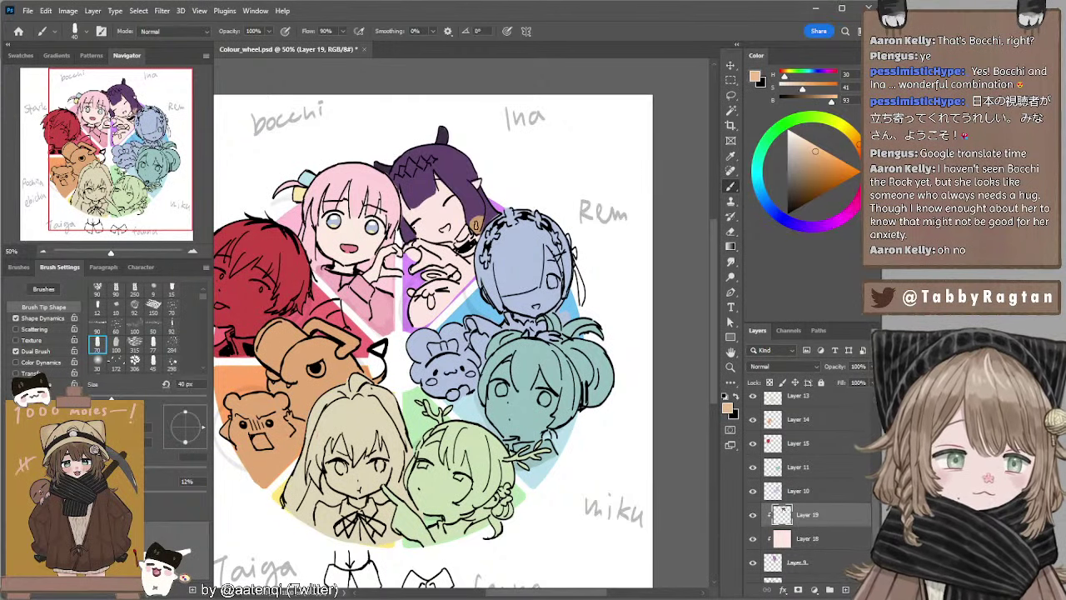
pyautogui.moveTo(475, 221); pyautogui.dragTo(478, 226)
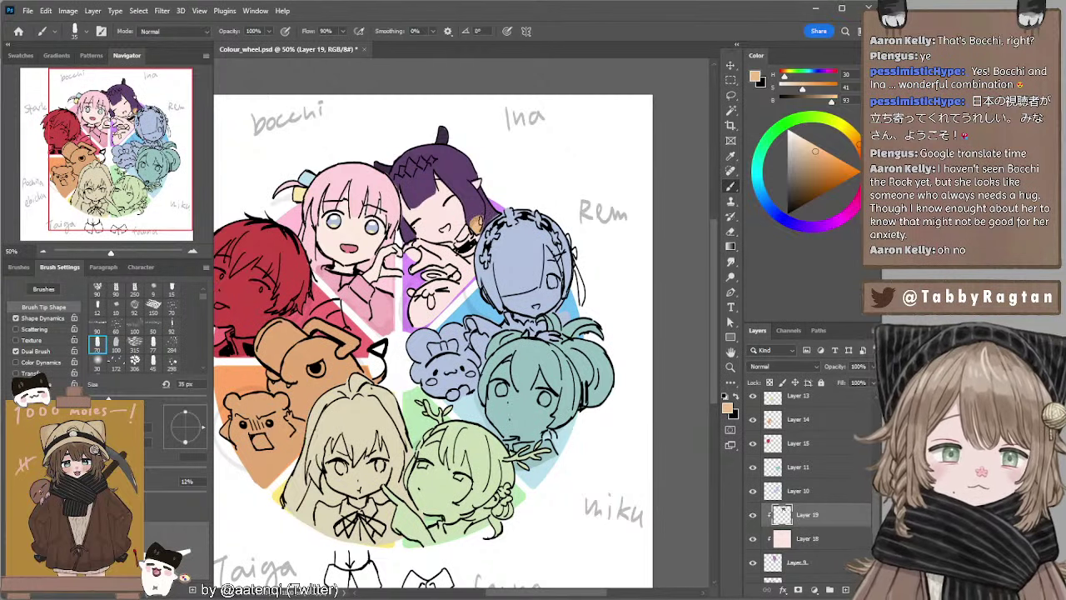
# Colour the diamonds of Ina's hairband orange (H 30, S 47, B 97) with a 20–25 px brush, sampling the hair purple for edge touch-ups.
pyautogui.moveTo(455, 229); pyautogui.dragTo(450, 209)
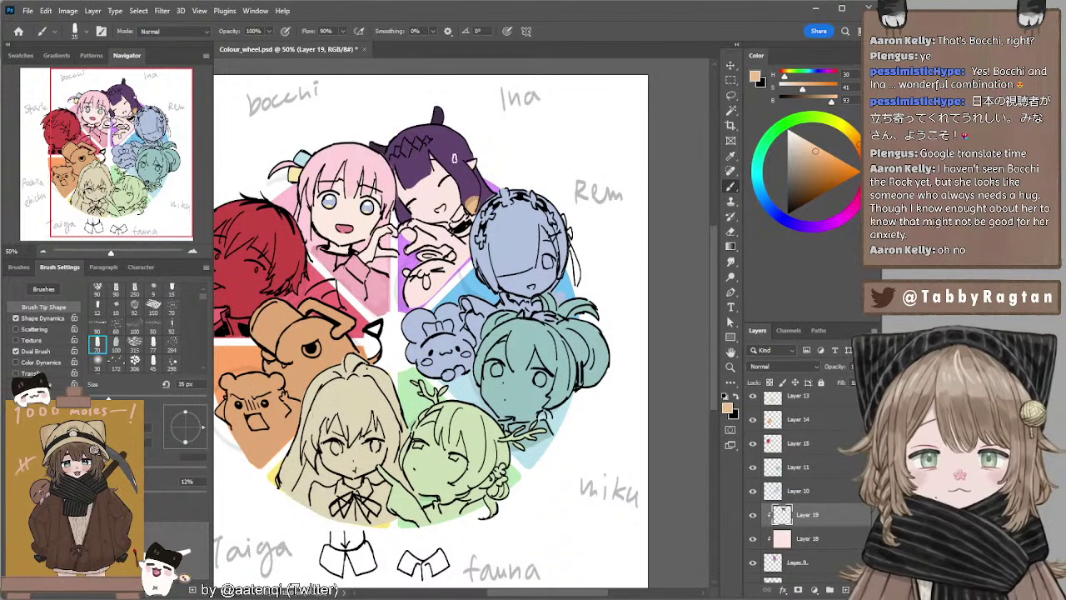
pyautogui.keyDown('alt'); pyautogui.click(472, 205); pyautogui.keyUp('alt')
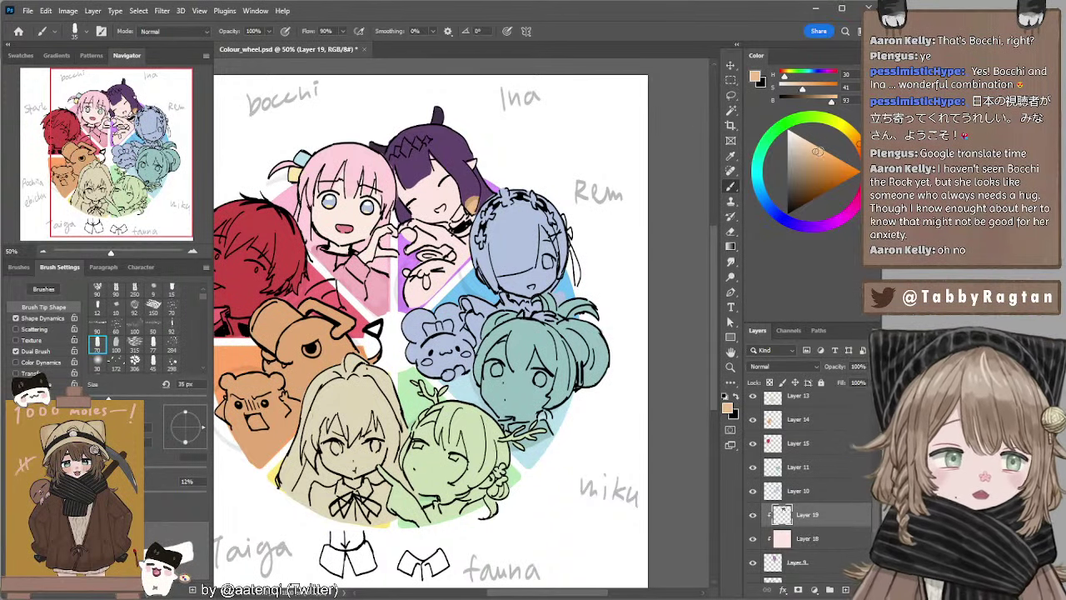
pyautogui.click(819, 152)
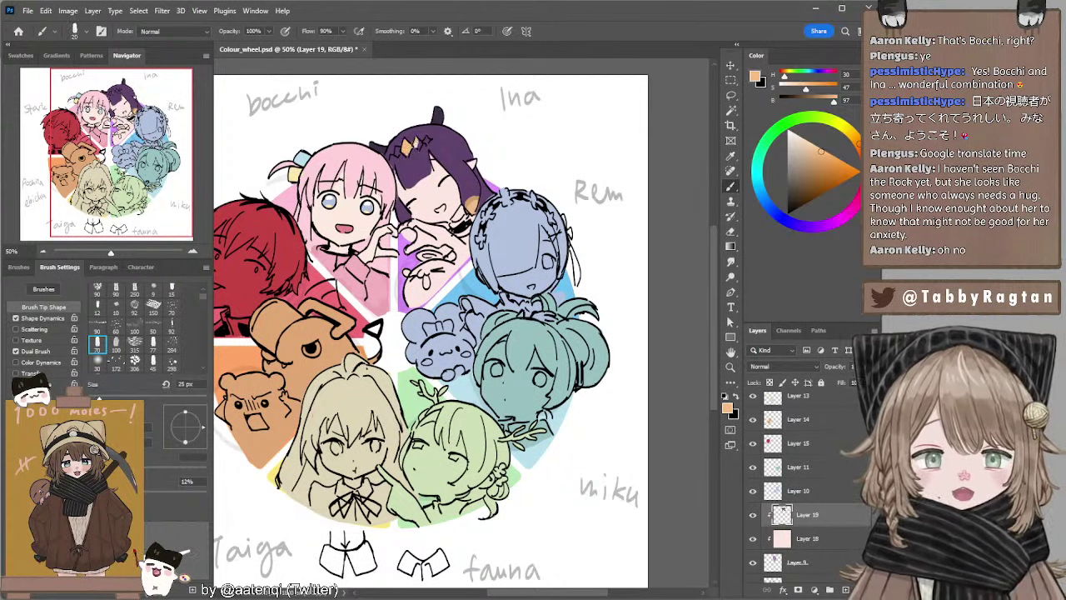
pyautogui.press('[')
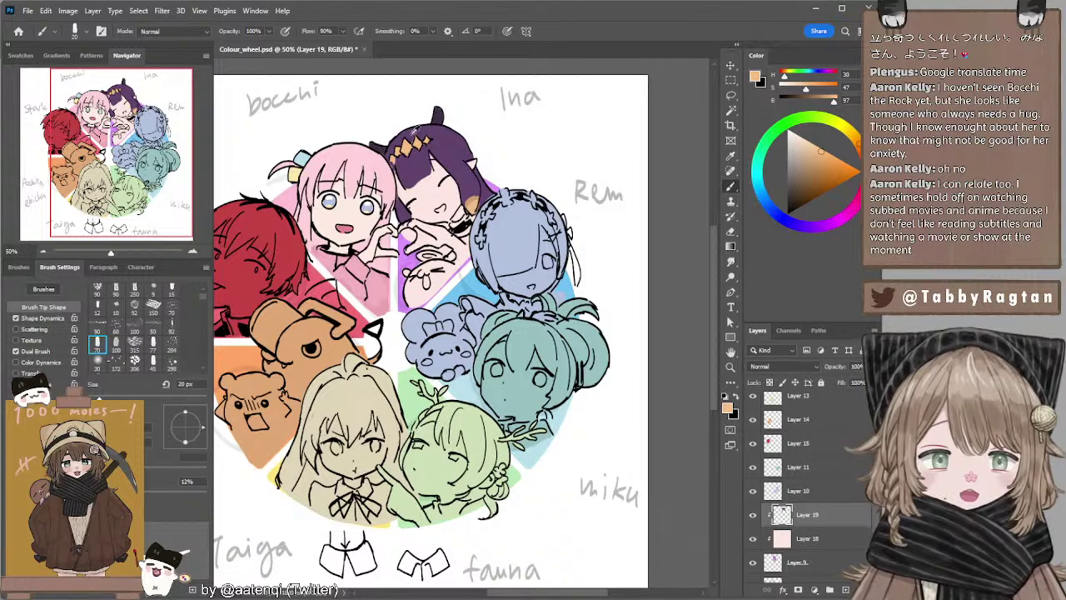
pyautogui.keyDown('alt'); pyautogui.click(415, 131); pyautogui.keyUp('alt')
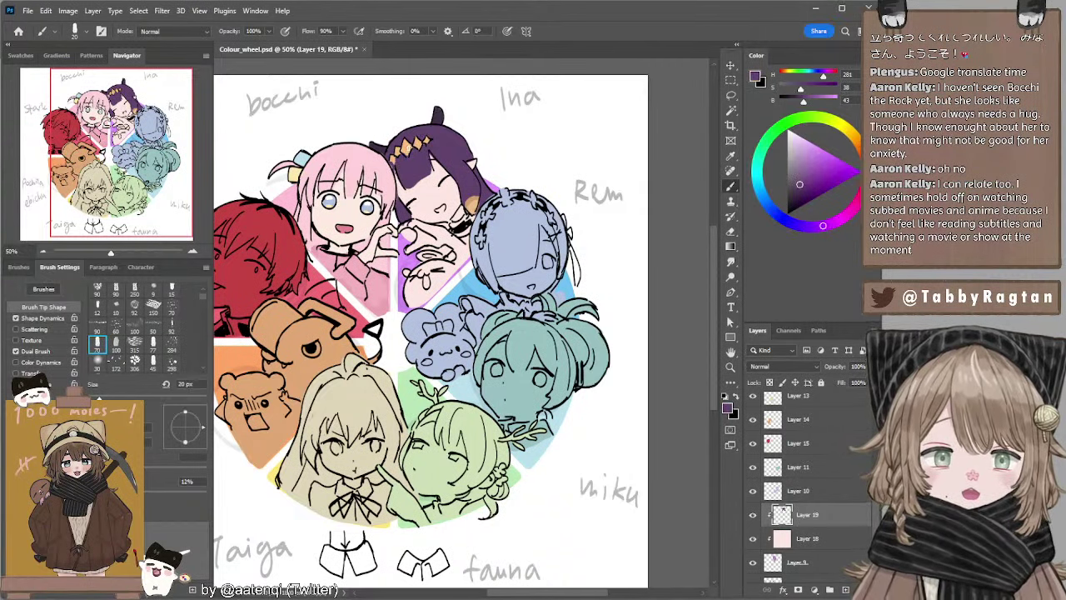
pyautogui.keyDown('alt'); pyautogui.click(411, 146); pyautogui.keyUp('alt')
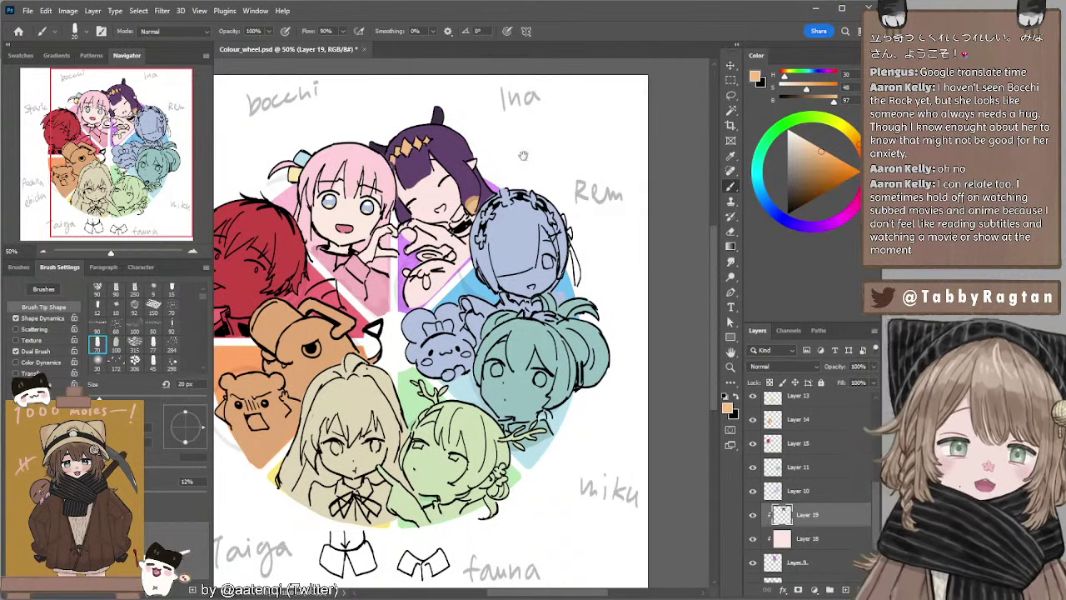
# Paint Ina's mouth with the pink sampled from Bocchi's mouth, and set a darker pink (H 350, S 40, B 68) with a 10 px brush.
pyautogui.scroll(-1, 523, 155)
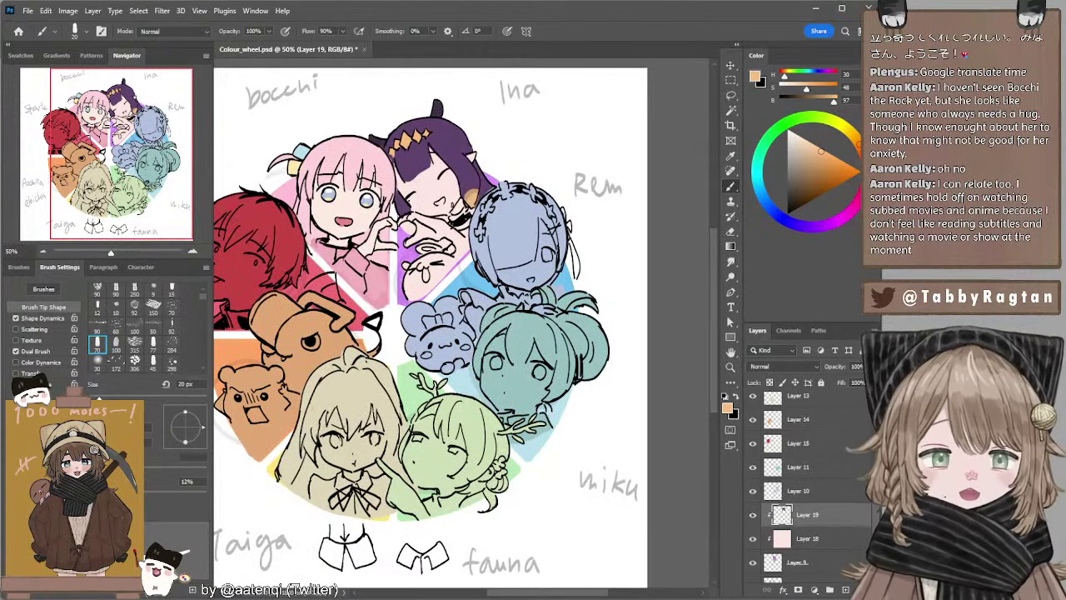
pyautogui.moveTo(439, 174); pyautogui.dragTo(444, 174)
pyautogui.keyDown('alt'); pyautogui.click(349, 222); pyautogui.keyUp('alt')
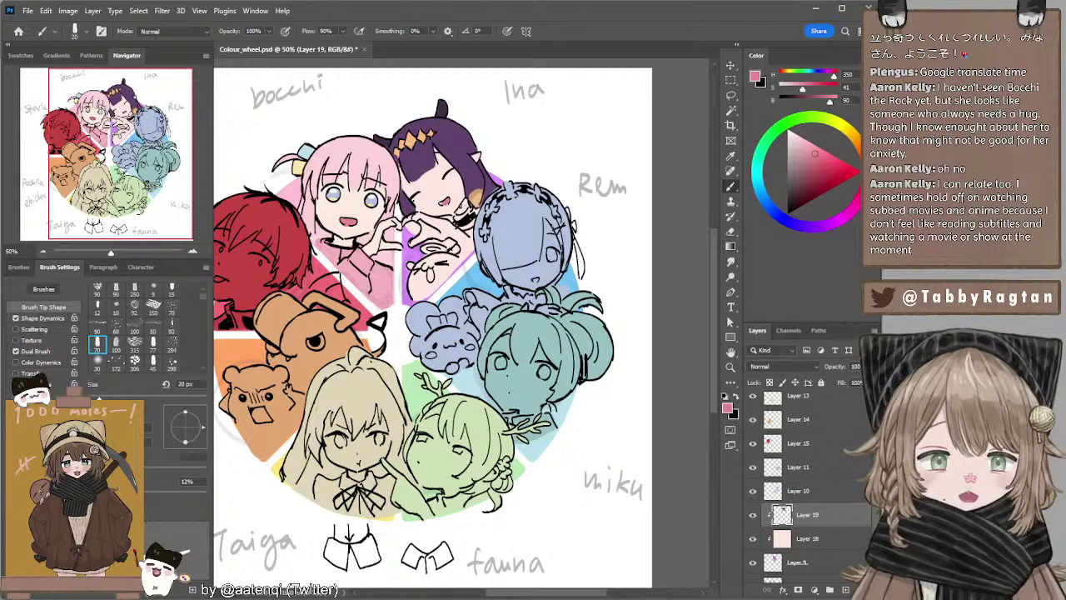
pyautogui.moveTo(815, 154); pyautogui.dragTo(807, 168)
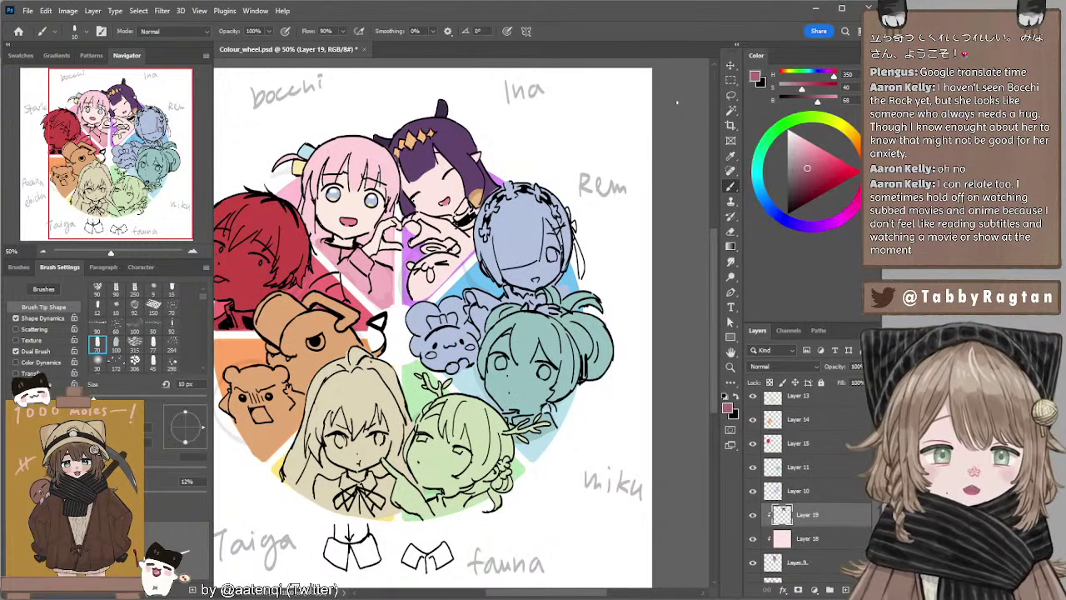
# Fill the small creature below Ina's hands with a lighter purple based on her hair (H 281, S 39, B 61), using a 90 px brush.
pyautogui.moveTo(521, 159); pyautogui.dragTo(519, 154)
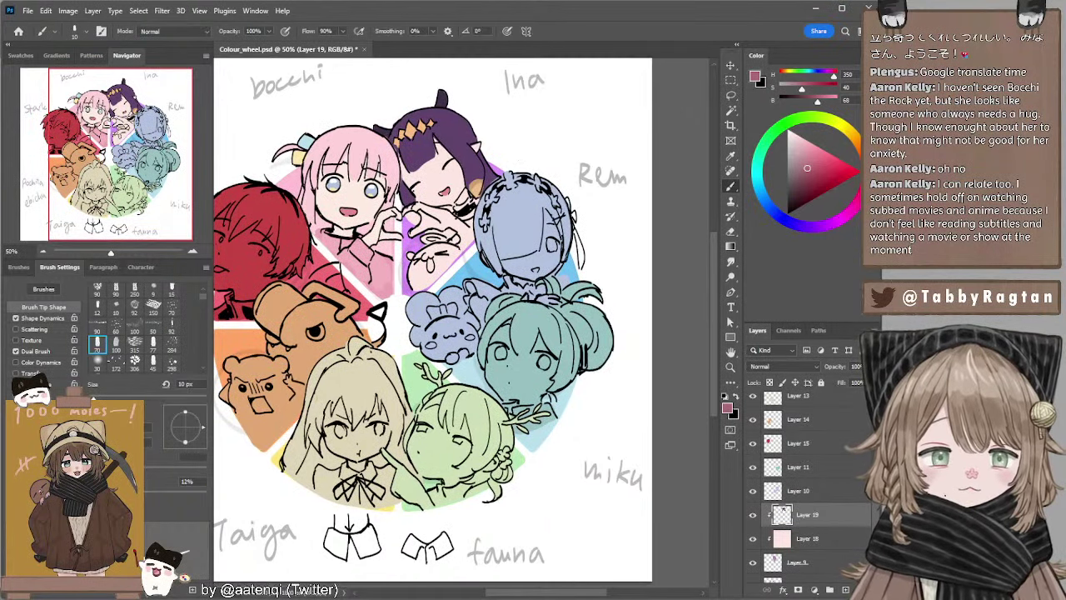
pyautogui.keyDown('alt'); pyautogui.click(464, 154); pyautogui.keyUp('alt')
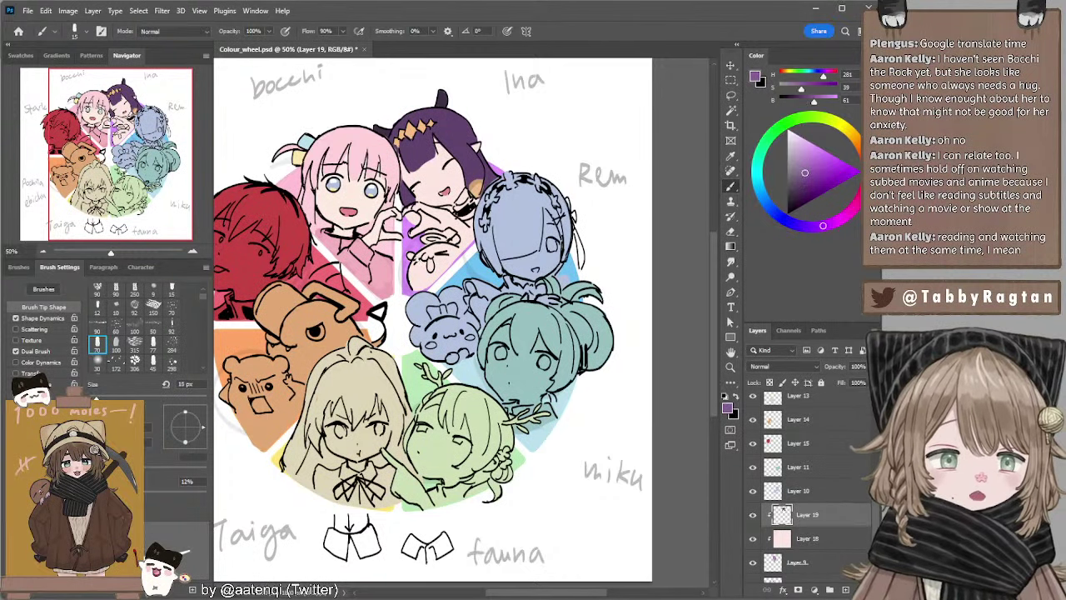
pyautogui.press(']')
pyautogui.press(']')
pyautogui.press(']')
pyautogui.press(']')
pyautogui.press(']')
pyautogui.press(']')
pyautogui.press(']')
pyautogui.press(']')
pyautogui.press(']')
pyautogui.press(']')
pyautogui.press(']')
pyautogui.moveTo(419, 265)
pyautogui.mouseDown()
pyautogui.moveTo(457, 257)
pyautogui.moveTo(437, 250)
pyautogui.moveTo(415, 285)
pyautogui.moveTo(468, 240)
pyautogui.mouseUp()
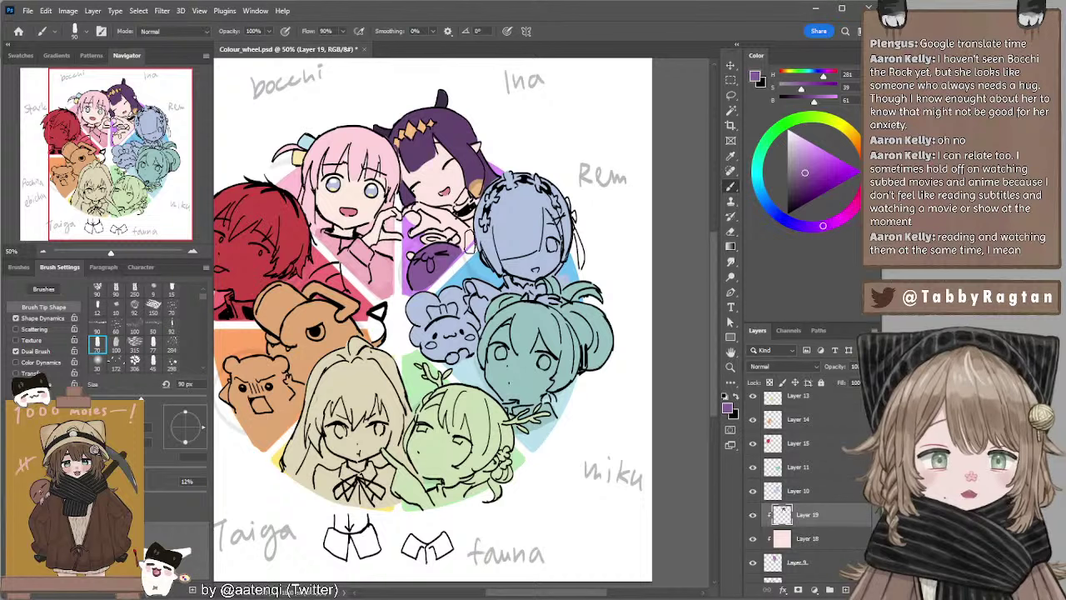
# Paint the halo of the small purple creature light tan (H 30, S 41, B 93) sampled from Ina's hair end, using a 15–20 px brush.
pyautogui.press('[')
pyautogui.press('[')
pyautogui.press('[')
pyautogui.press('[')
pyautogui.press('[')
pyautogui.press('[')
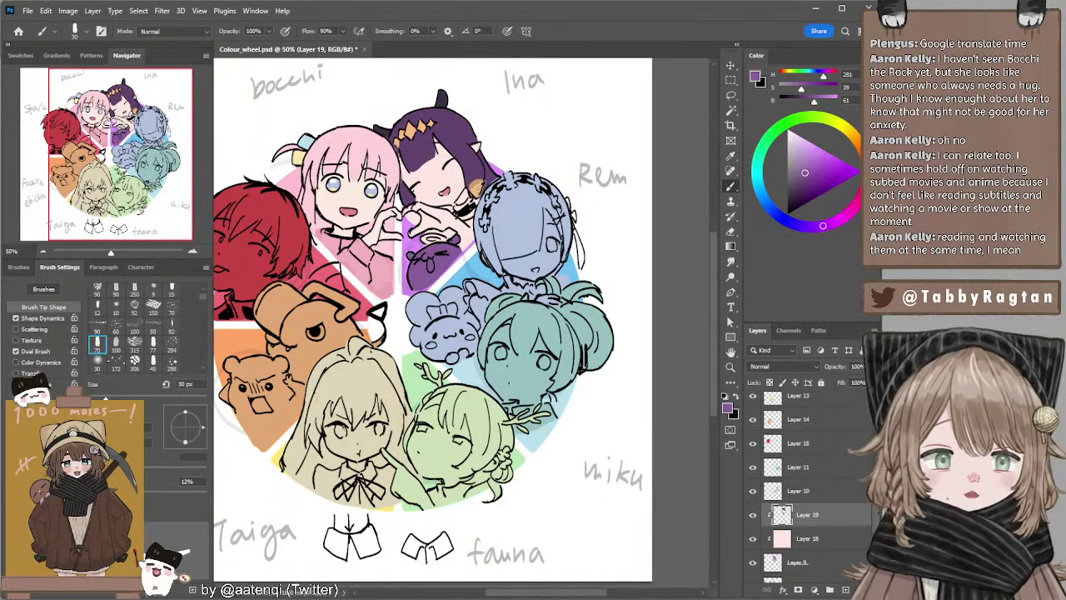
pyautogui.keyDown('alt'); pyautogui.click(477, 188); pyautogui.keyUp('alt')
pyautogui.press('[')
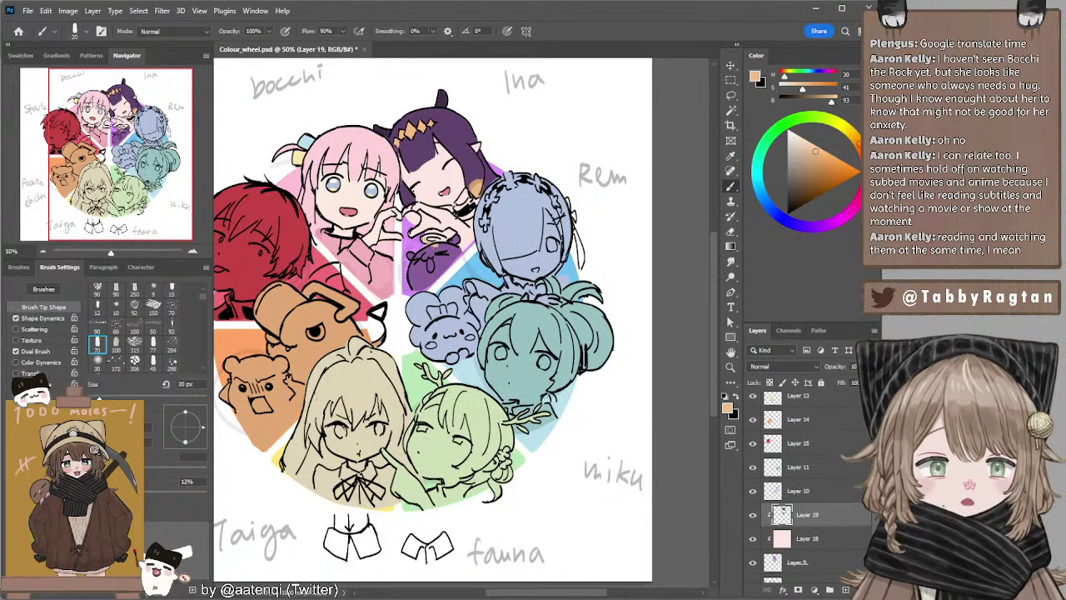
pyautogui.press('[')
pyautogui.press('[')
pyautogui.press('[')
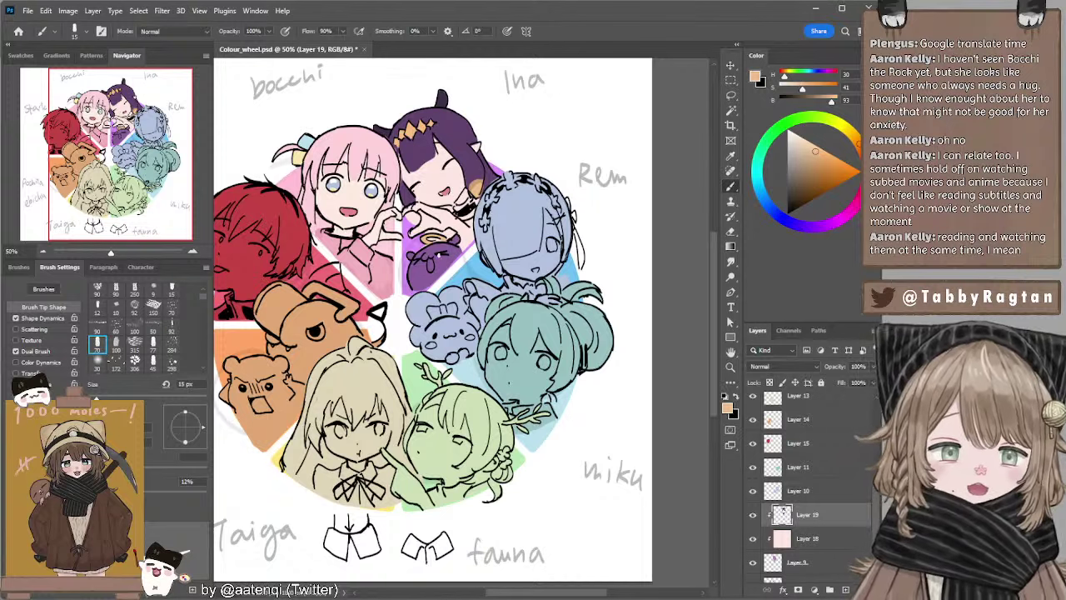
# Paint the small purple creature's tongue with the pink (H 350, S 41, B 90) sampled from Ina's mouth, using a 15 px brush.
pyautogui.click(799, 178)
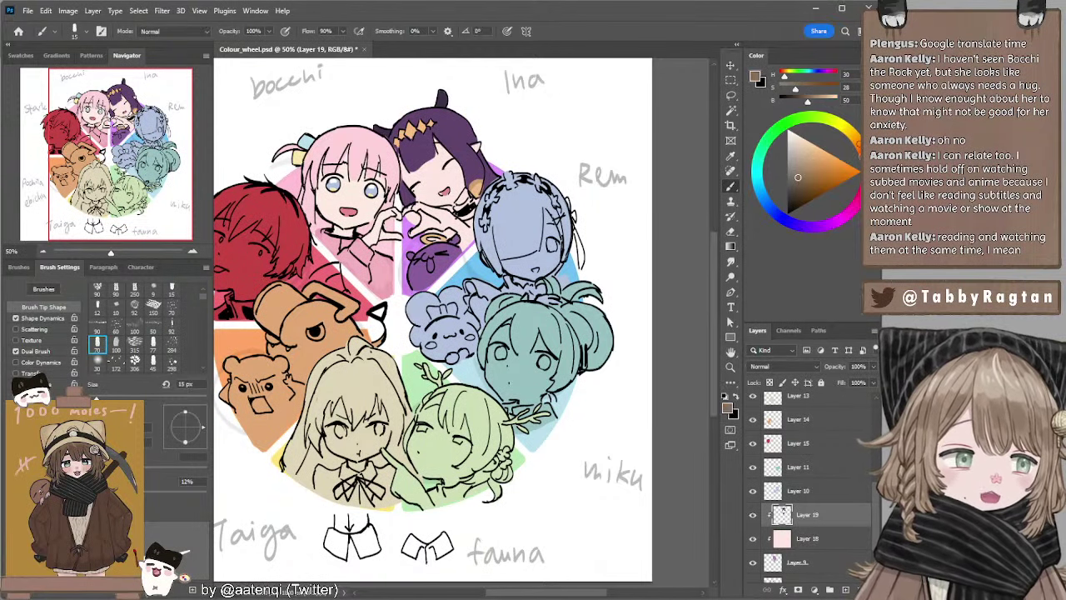
pyautogui.click(866, 161)
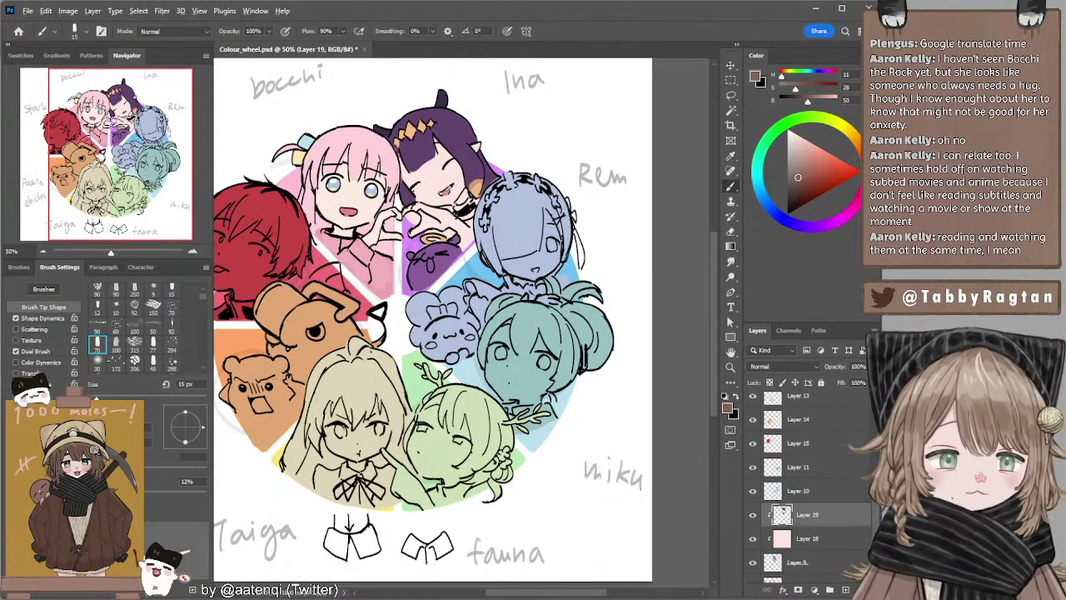
pyautogui.keyDown('alt'); pyautogui.click(443, 193); pyautogui.keyUp('alt')
pyautogui.moveTo(429, 262); pyautogui.dragTo(432, 268)
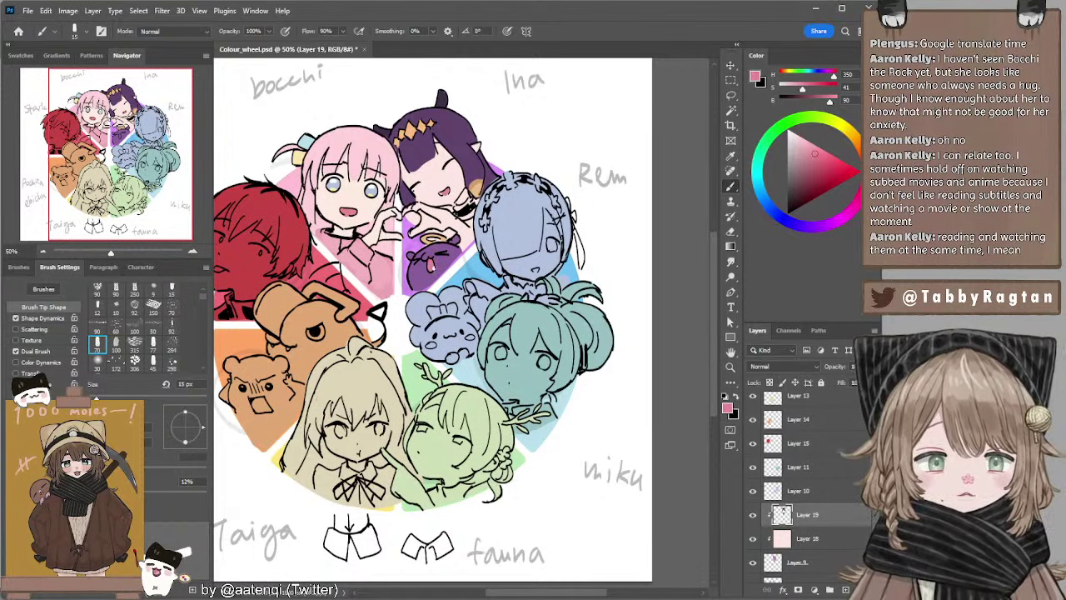
pyautogui.moveTo(492, 269); pyautogui.dragTo(520, 272)
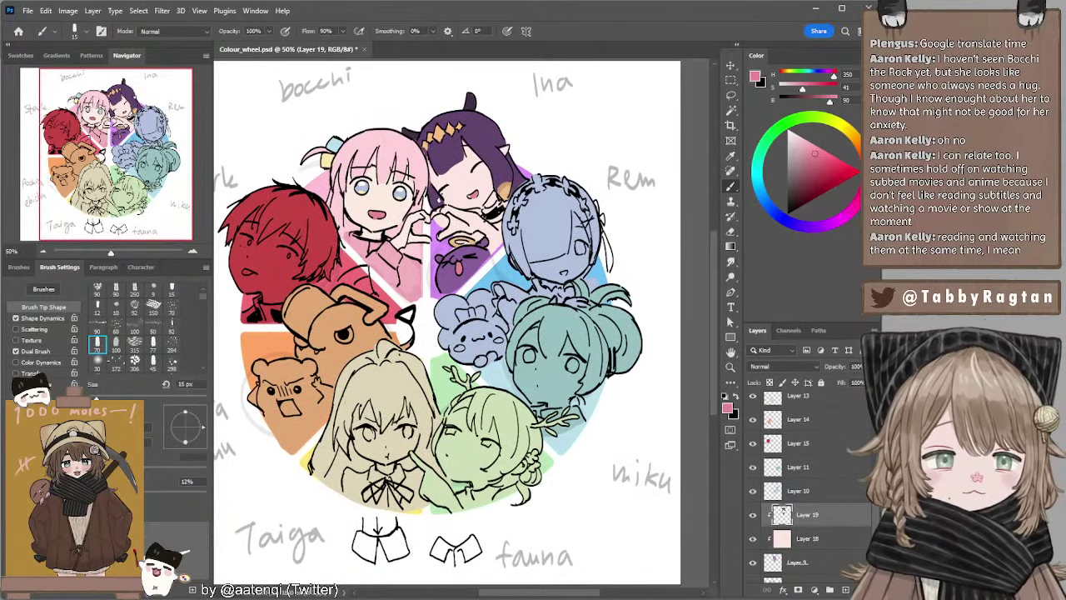
# Paint the hair end beside Ina's hand in tan (H 30, S 46, B 80) and H 30, S 41, B 93, using a 20–25 px brush.
pyautogui.keyDown('alt'); pyautogui.click(505, 189); pyautogui.keyUp('alt')
pyautogui.press(']')
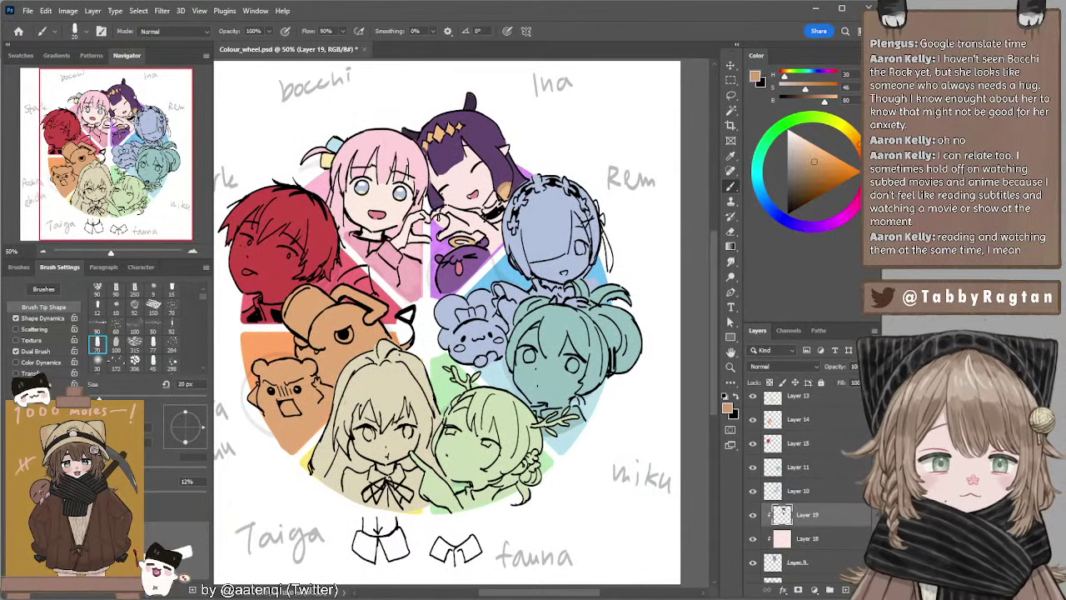
pyautogui.moveTo(438, 218); pyautogui.dragTo(442, 220)
pyautogui.keyDown('alt'); pyautogui.click(504, 193); pyautogui.keyUp('alt')
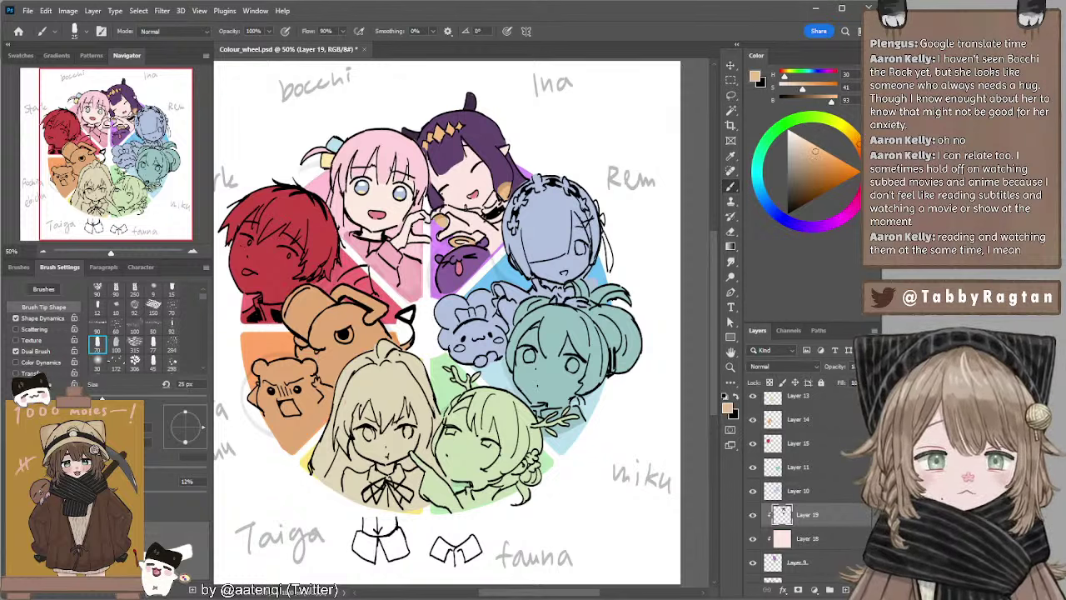
pyautogui.moveTo(591, 178); pyautogui.dragTo(582, 175)
# Touch up the small purple creature's head with Ina's dark hair purple (H 281, S 38, B 43), using a 15–20 px brush.
pyautogui.keyDown('alt'); pyautogui.click(510, 180); pyautogui.keyUp('alt')
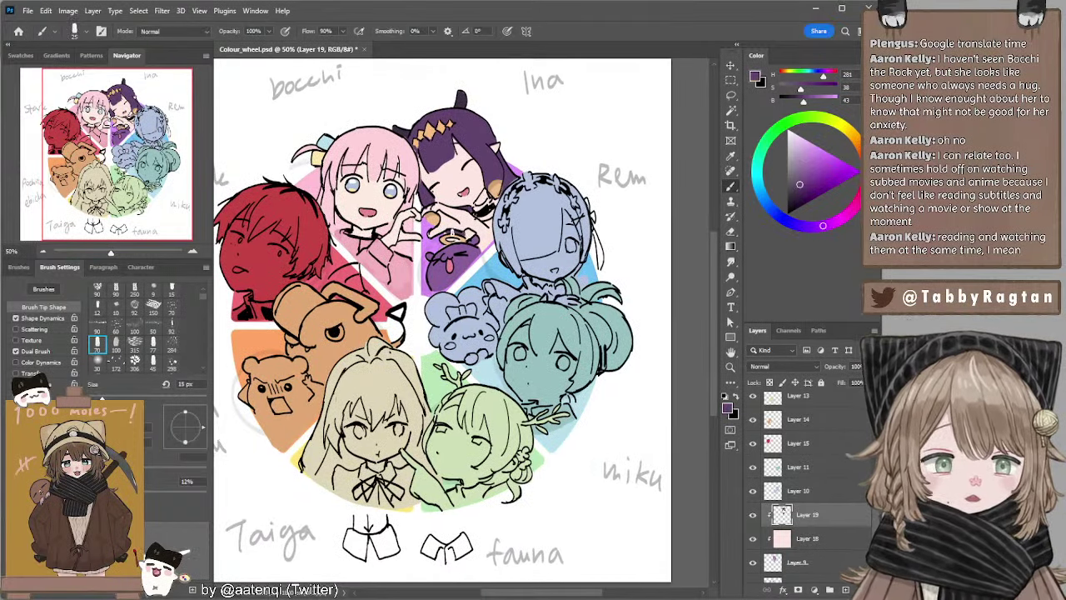
pyautogui.press(']')
pyautogui.moveTo(452, 236); pyautogui.dragTo(469, 235)
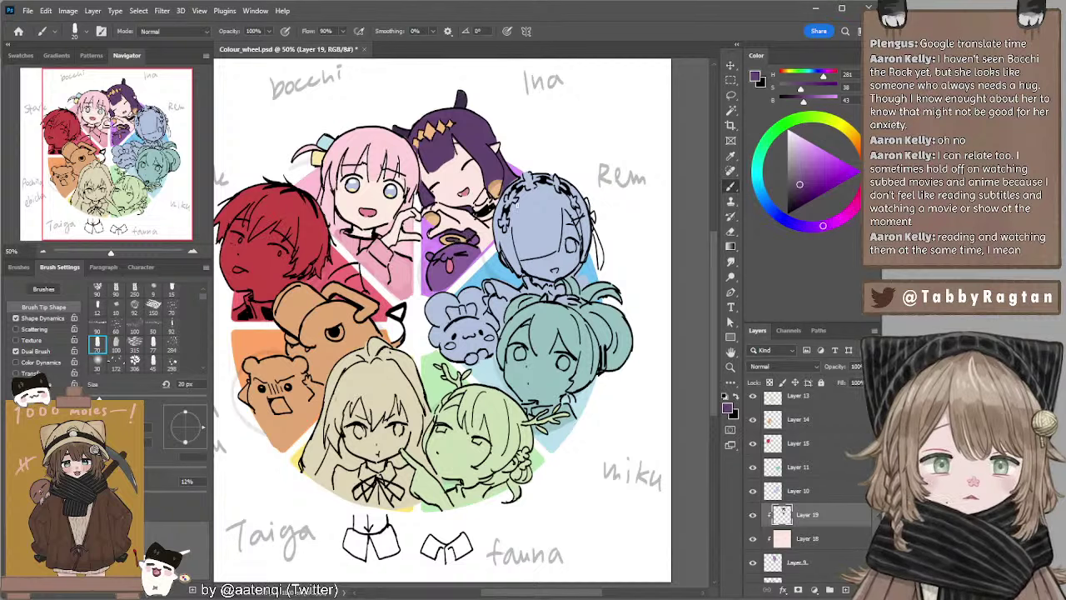
pyautogui.press('[')
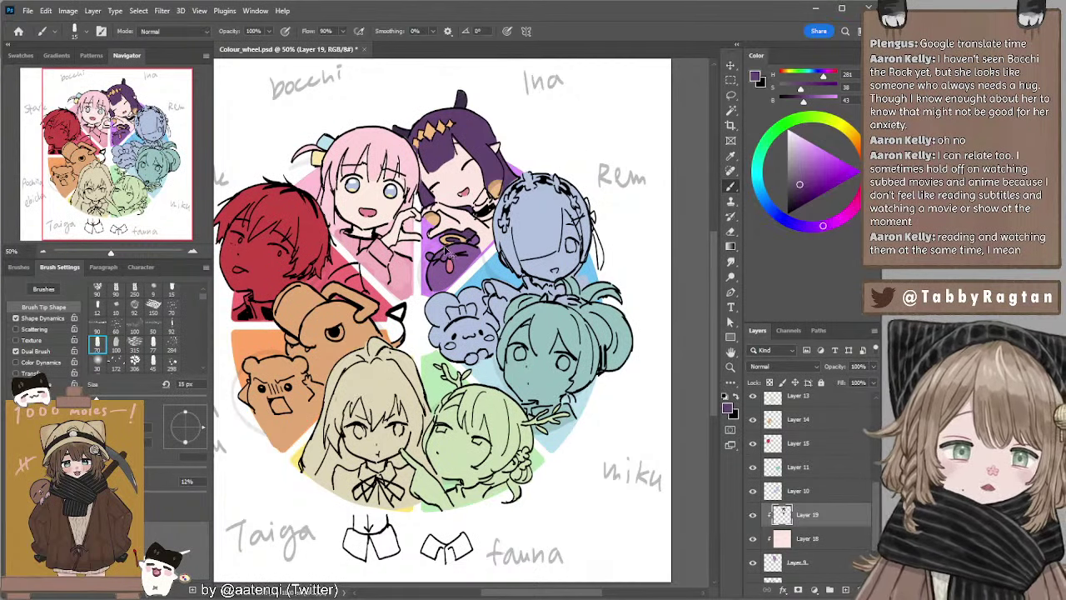
pyautogui.moveTo(446, 249); pyautogui.dragTo(446, 260)
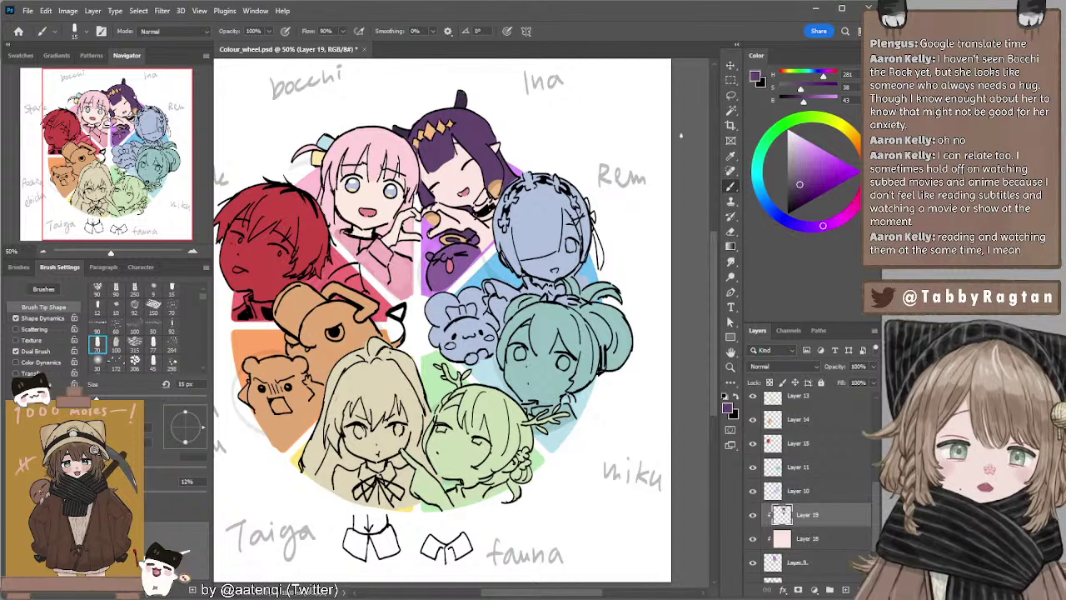
# Fill Rem and the small creature beside her on Layer 10 with off-white (H 11, S 4, B 96), based on Ina's skin colour.
pyautogui.moveTo(678, 145)
pyautogui.mouseDown()
pyautogui.moveTo(680, 122)
pyautogui.moveTo(676, 133)
pyautogui.mouseUp()
pyautogui.click(783, 491)
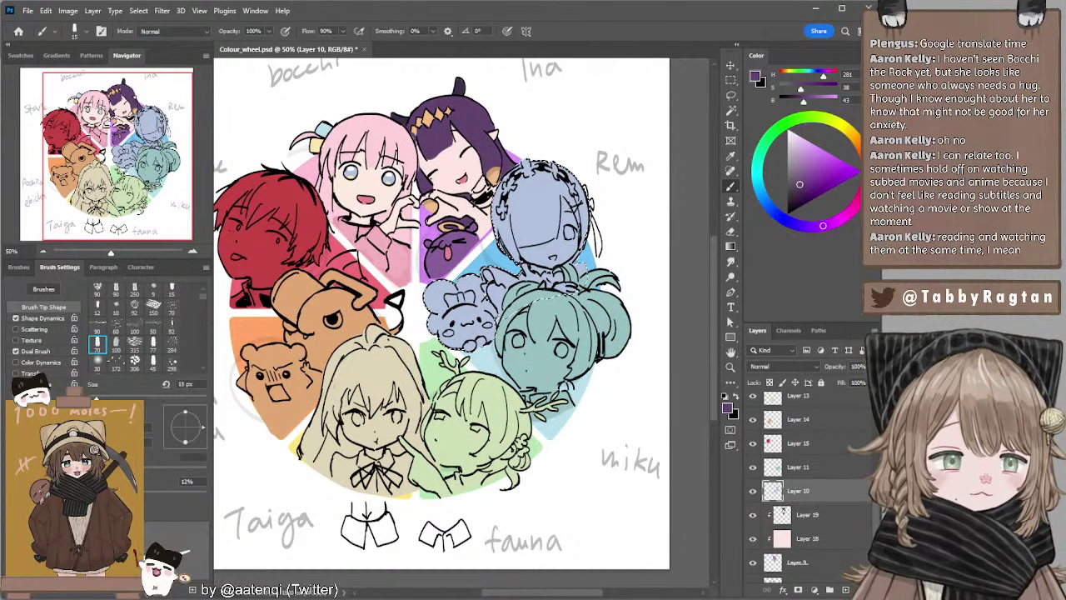
pyautogui.keyDown('alt'); pyautogui.click(454, 166); pyautogui.keyUp('alt')
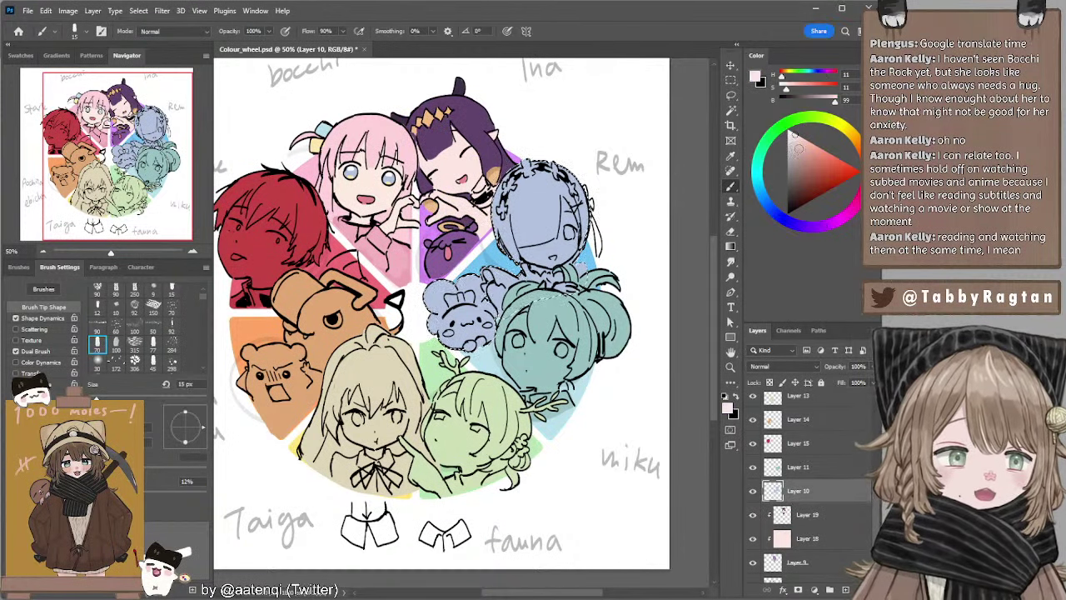
pyautogui.click(793, 133)
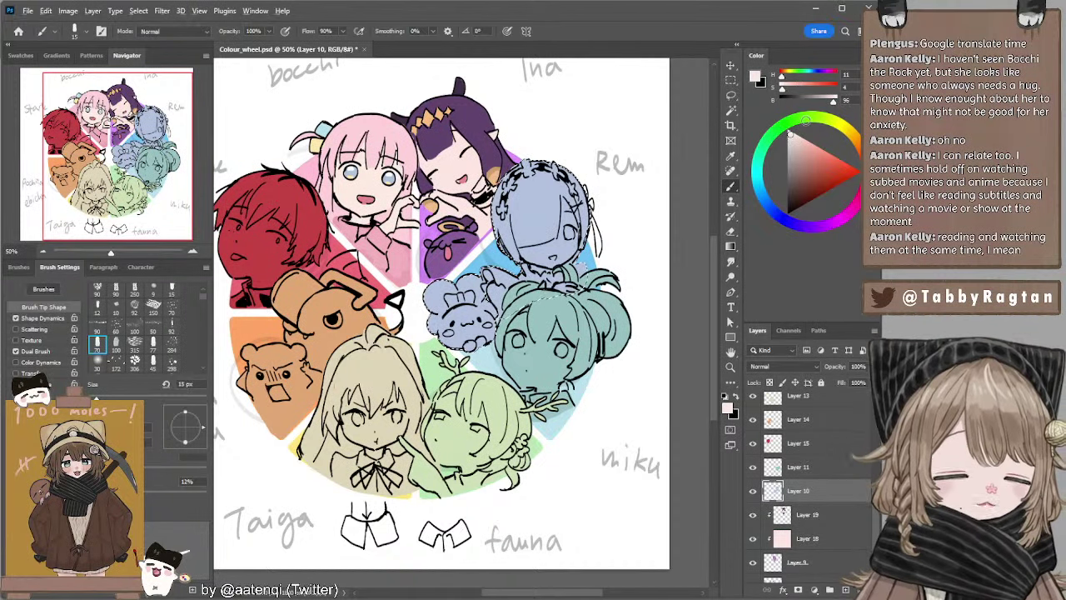
pyautogui.hotkey('alt', 'BackSpace')
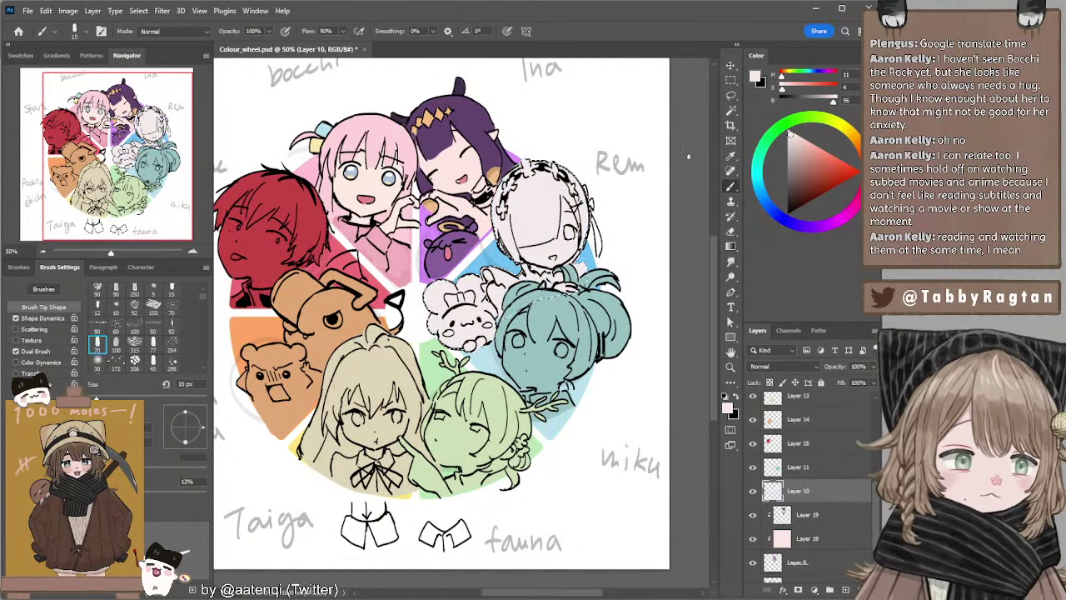
# Hide the locked Layer 4 and clear the layer selection.
pyautogui.press('l')
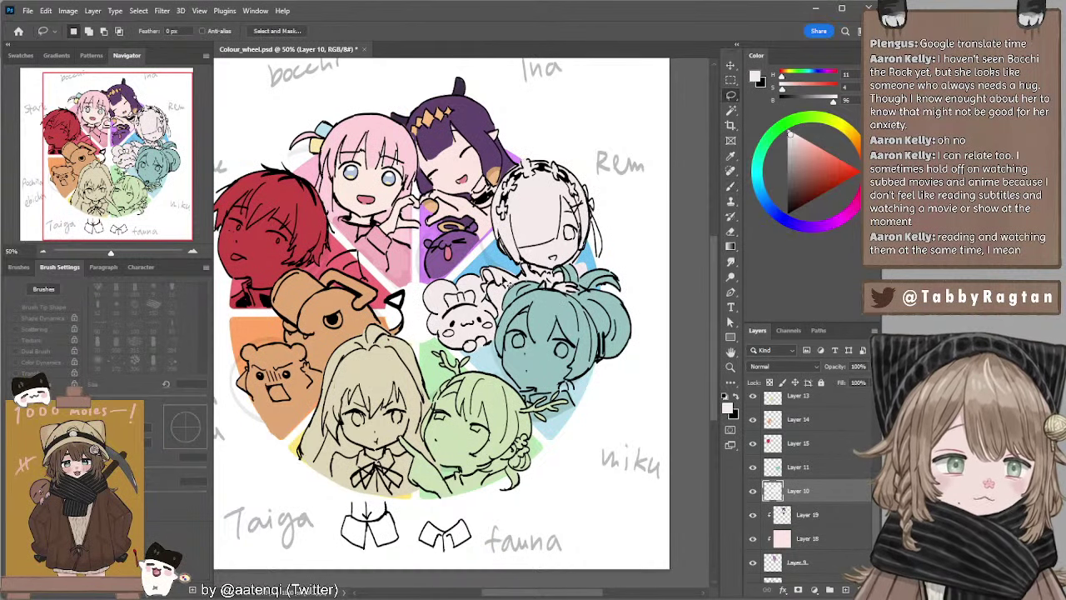
pyautogui.press('e')
pyautogui.moveTo(698, 439); pyautogui.dragTo(503, 270)
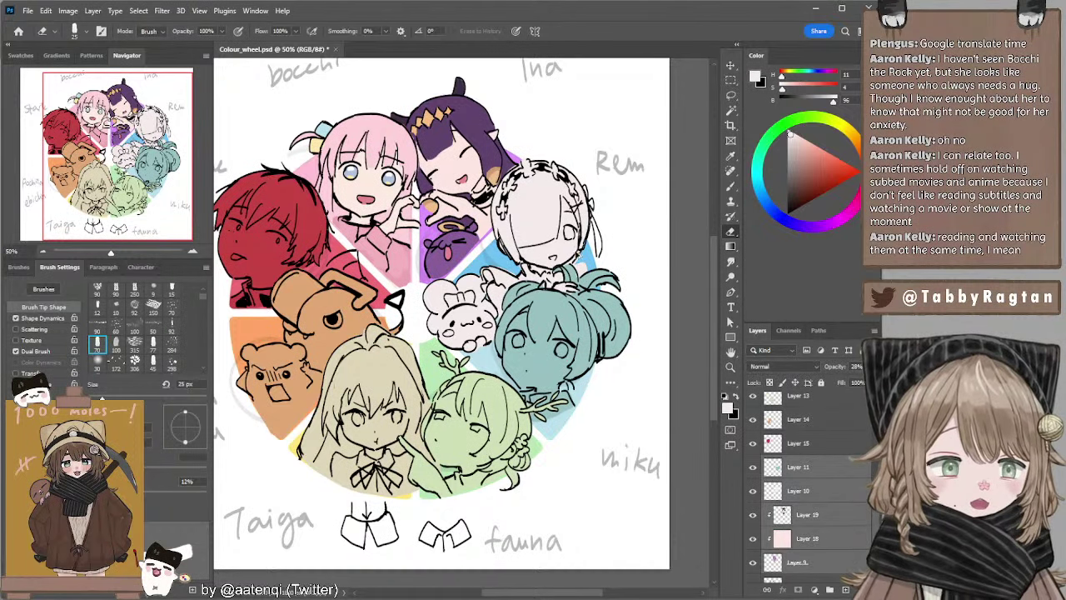
pyautogui.press('l')
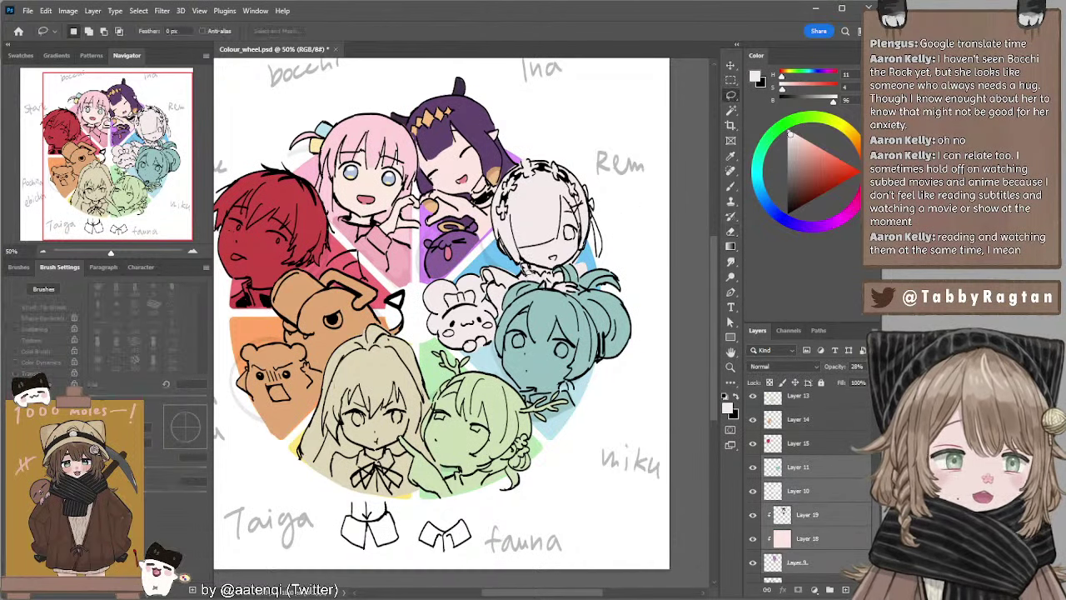
pyautogui.scroll(-3, 847, 467)
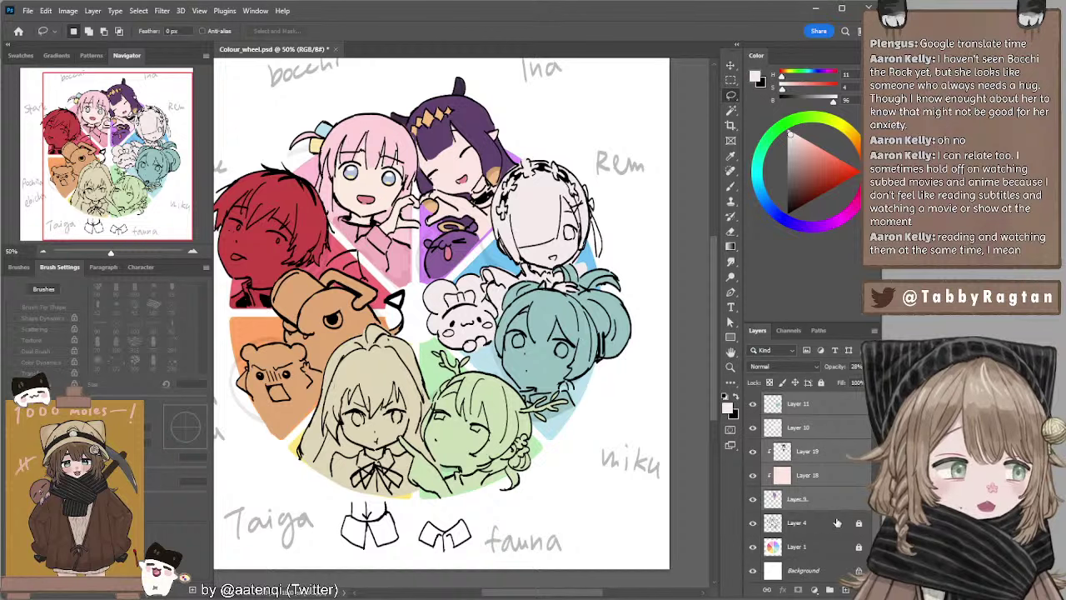
pyautogui.click(753, 522)
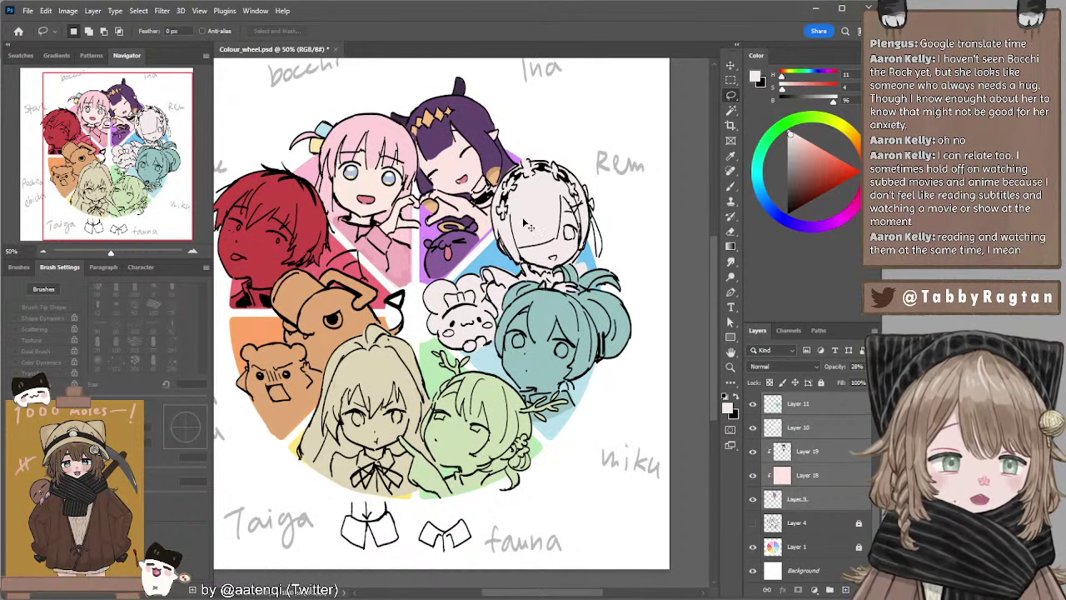
pyautogui.keyDown('ctrl'); pyautogui.click(687, 173); pyautogui.keyUp('ctrl')
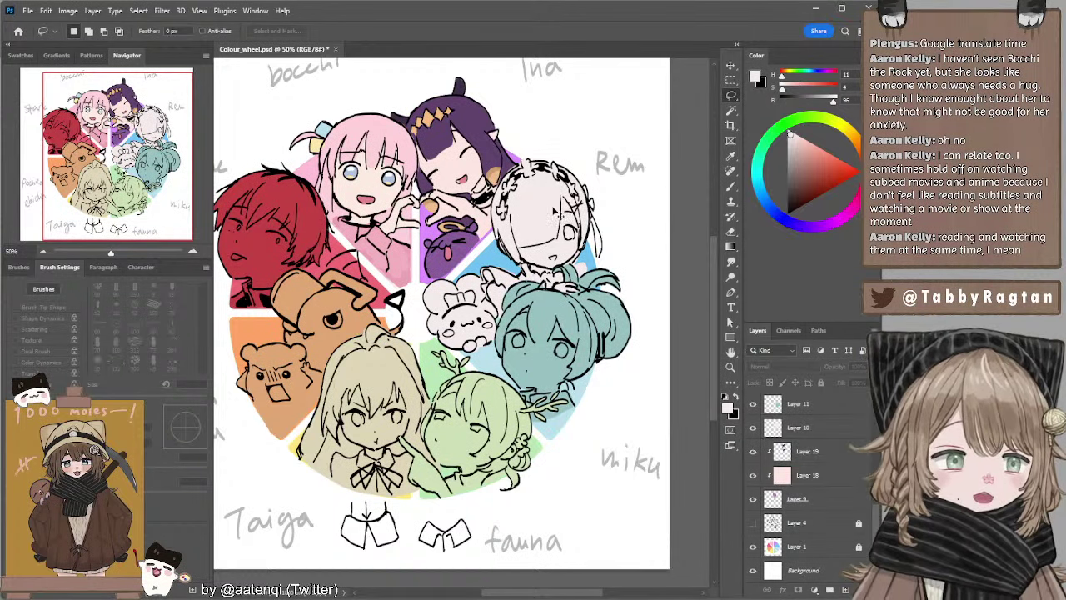
# Toggle Layer 10's visibility to check its contents, and add a new layer clipped to it.
pyautogui.click(798, 428)
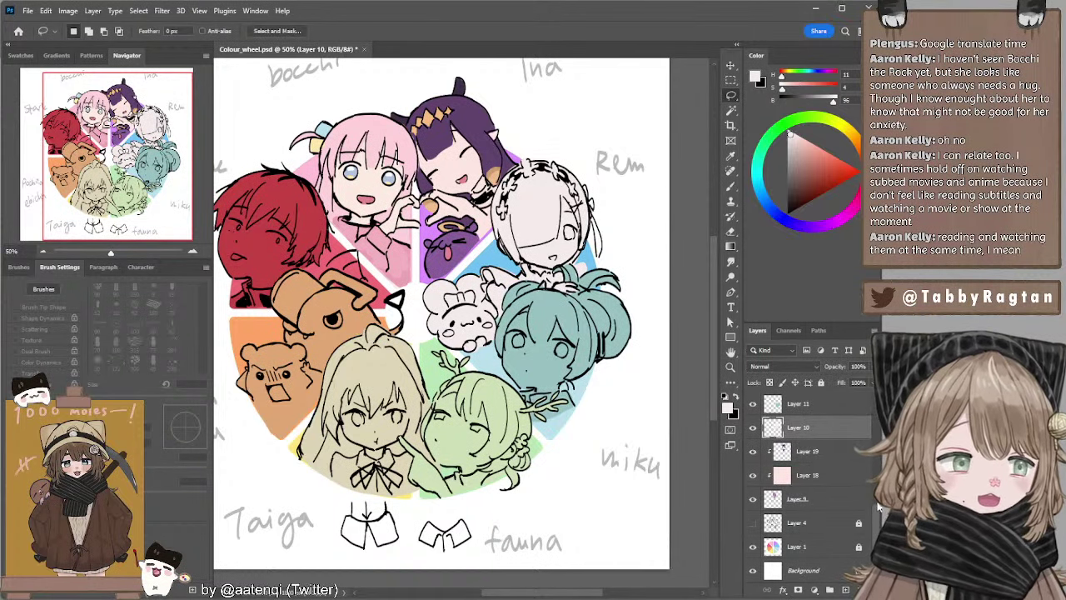
pyautogui.scroll(2, 774, 449)
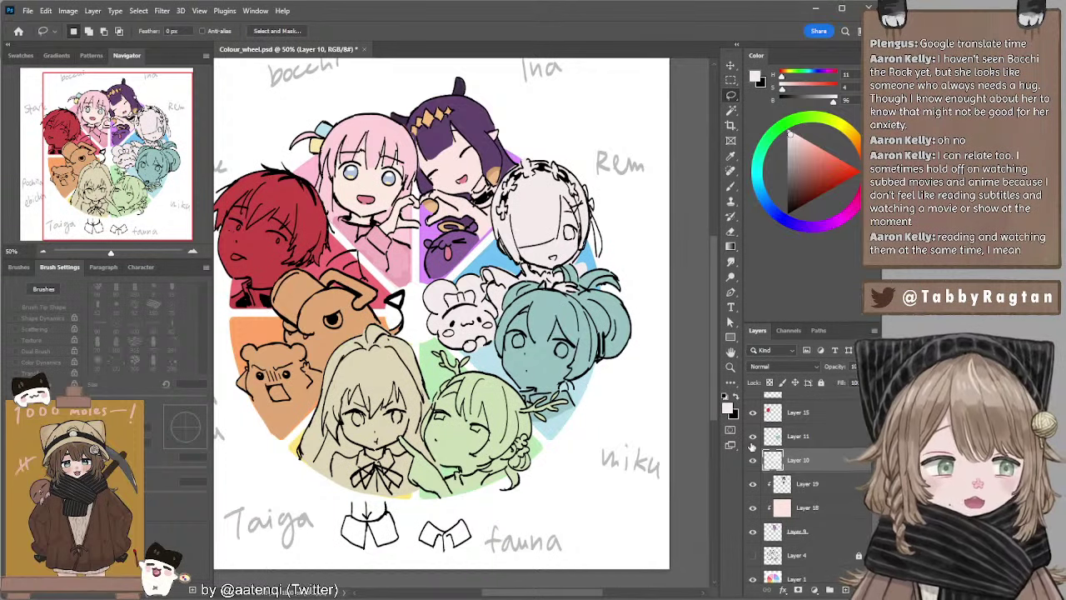
pyautogui.click(753, 460)
pyautogui.click(753, 460)
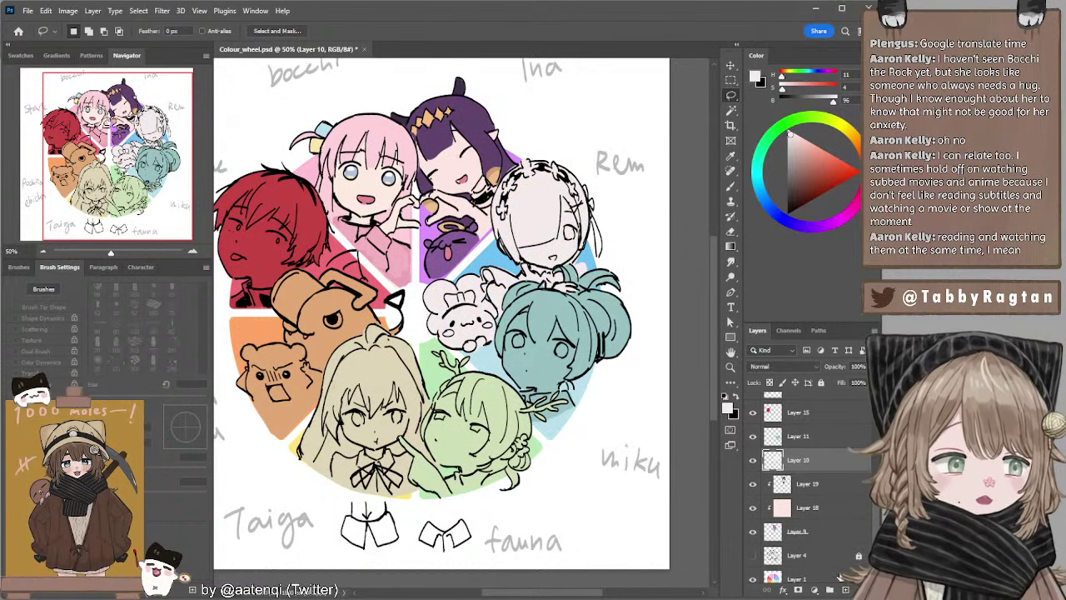
pyautogui.click(845, 589)
pyautogui.keyDown('alt'); pyautogui.click(779, 471); pyautogui.keyUp('alt')
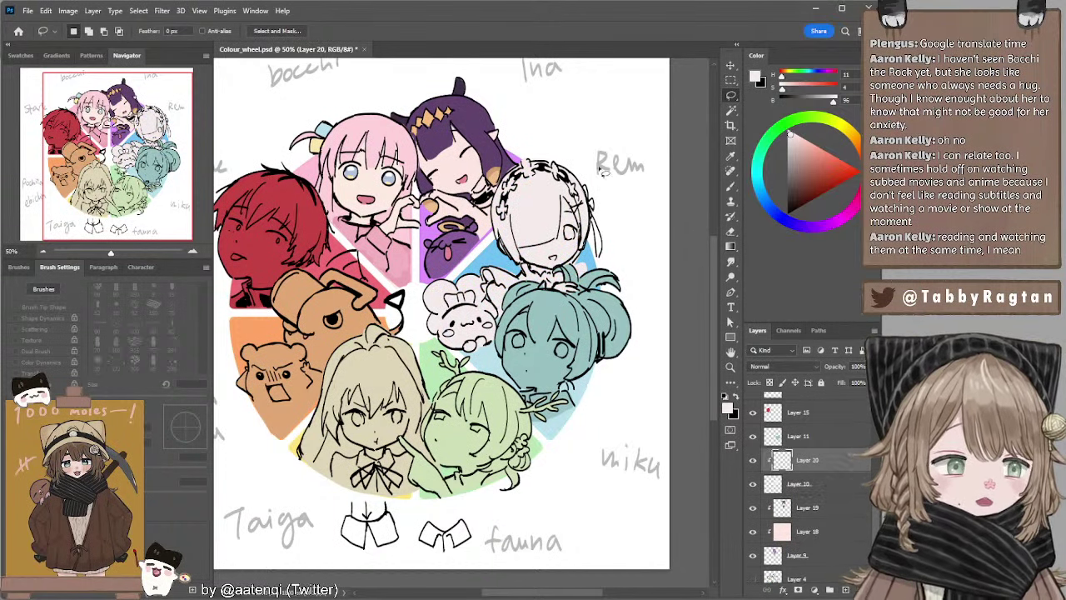
# Try a light blue stroke (H 200, S 40, B 86) down Rem's fringe with a 70 px brush.
pyautogui.press('b')
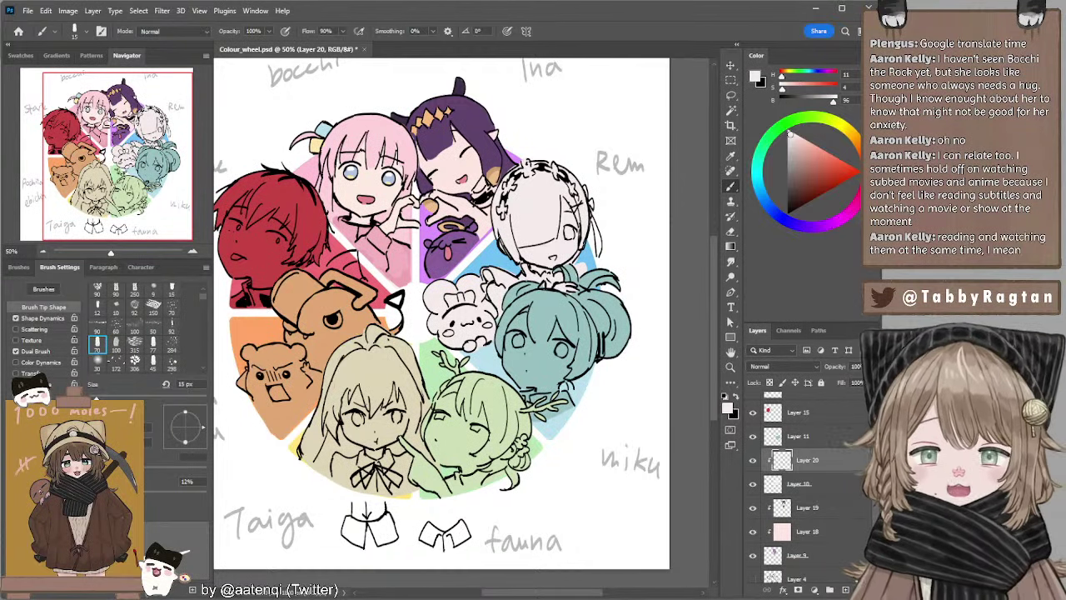
pyautogui.press(']')
pyautogui.press(']')
pyautogui.press(']')
pyautogui.press(']')
pyautogui.press(']')
pyautogui.press(']')
pyautogui.press(']')
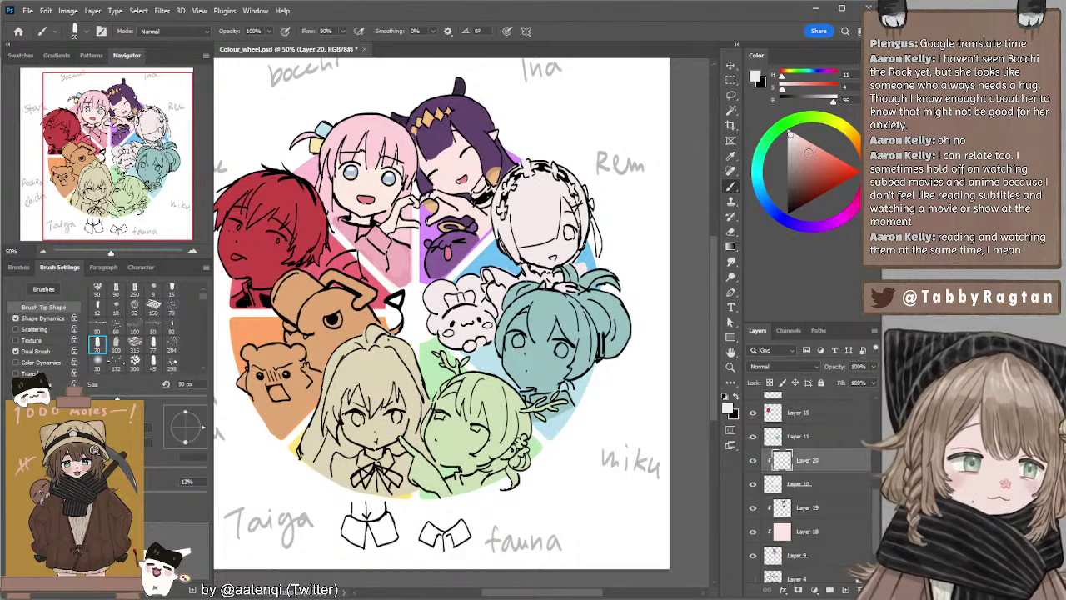
pyautogui.click(761, 195)
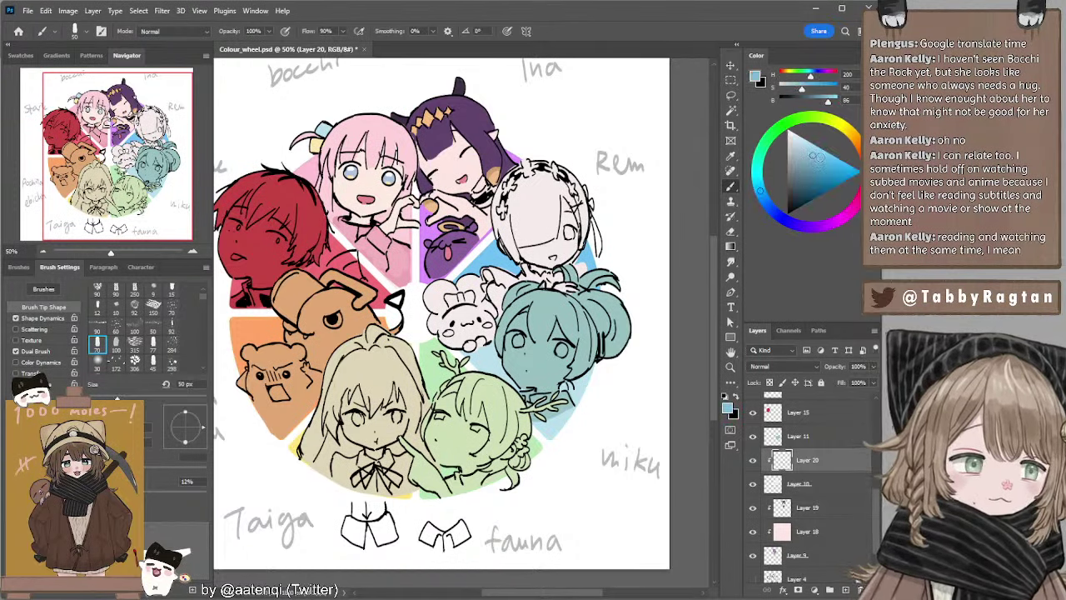
pyautogui.press(']')
pyautogui.press(']')
pyautogui.moveTo(553, 216)
pyautogui.mouseDown()
pyautogui.moveTo(552, 180)
pyautogui.moveTo(553, 222)
pyautogui.mouseUp()
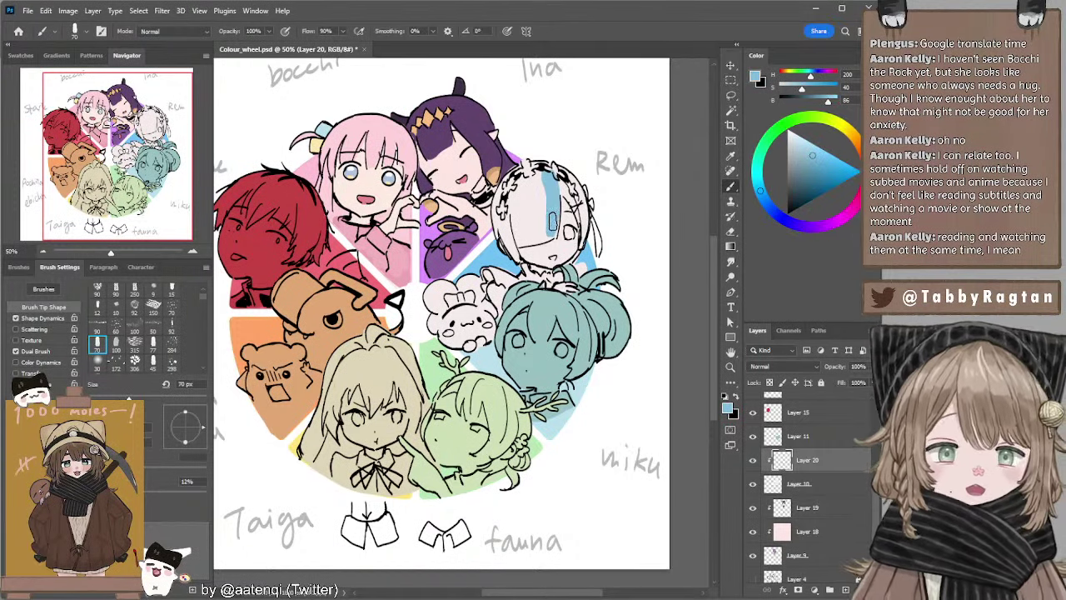
pyautogui.hotkey('ctrl', 'z')
# Paint the main mass of Rem's hair in a purer light blue (H 211, S 36, B 96) with a larger brush.
pyautogui.moveTo(761, 190); pyautogui.dragTo(766, 202)
pyautogui.moveTo(812, 154); pyautogui.dragTo(812, 147)
pyautogui.press(']')
pyautogui.moveTo(540, 175)
pyautogui.mouseDown()
pyautogui.moveTo(543, 221)
pyautogui.moveTo(540, 185)
pyautogui.moveTo(523, 235)
pyautogui.moveTo(510, 192)
pyautogui.moveTo(500, 200)
pyautogui.moveTo(531, 173)
pyautogui.moveTo(554, 213)
pyautogui.moveTo(555, 188)
pyautogui.moveTo(553, 237)
pyautogui.moveTo(518, 199)
pyautogui.moveTo(553, 179)
pyautogui.moveTo(582, 220)
pyautogui.moveTo(590, 206)
pyautogui.moveTo(572, 165)
pyautogui.moveTo(587, 199)
pyautogui.moveTo(577, 259)
pyautogui.mouseUp()
# Fill the remaining edges of Rem's hair, around the braid and outer strands, with the same light blue at 35–40 px.
pyautogui.press('[')
pyautogui.press('[')
pyautogui.press('[')
pyautogui.press('[')
pyautogui.press('[')
pyautogui.press('[')
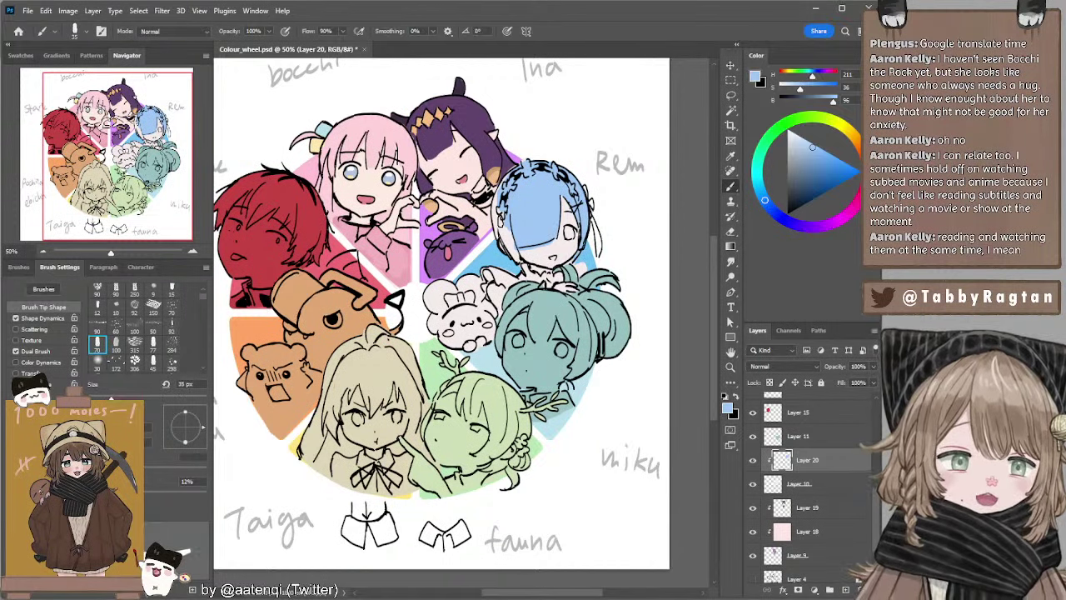
pyautogui.moveTo(500, 189); pyautogui.dragTo(496, 226)
pyautogui.moveTo(526, 171); pyautogui.dragTo(526, 161)
pyautogui.moveTo(506, 208); pyautogui.dragTo(499, 235)
pyautogui.press(']')
pyautogui.press('[')
pyautogui.press('[')
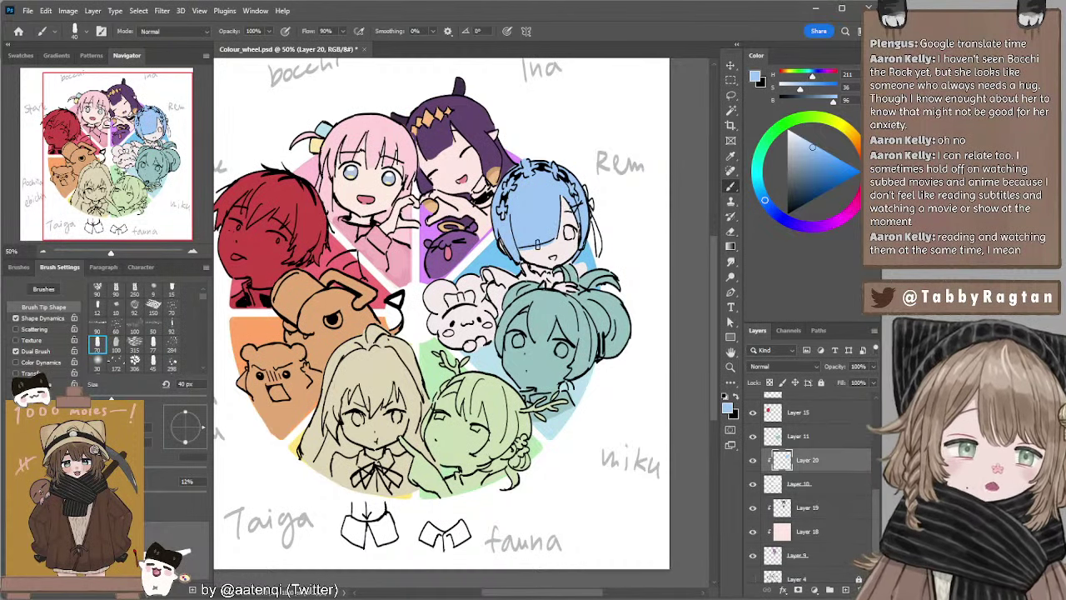
# Try to erase the blue along the lower edge of Rem's fringe with a 20 px eraser.
pyautogui.press('e')
pyautogui.press('[')
pyautogui.moveTo(521, 247); pyautogui.dragTo(559, 238)
pyautogui.hotkey('ctrl', 'z')
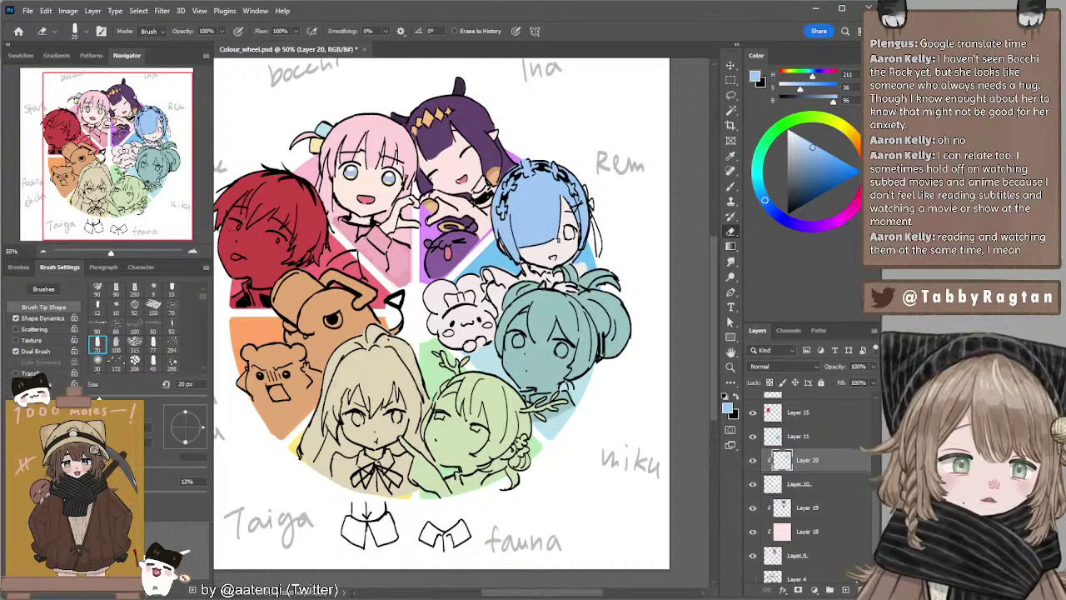
pyautogui.press('l')
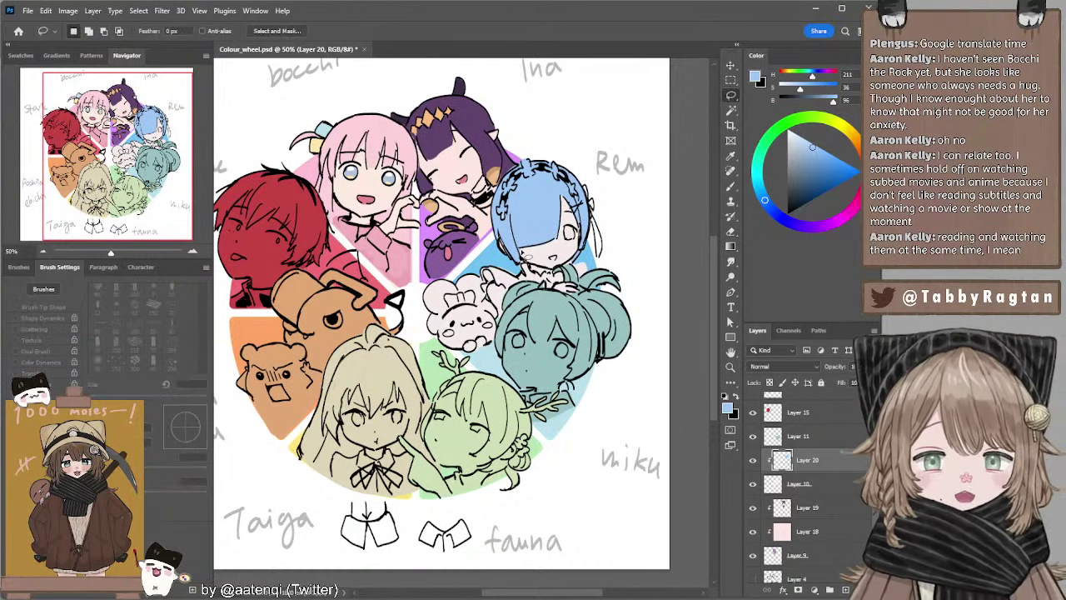
# Try to fade the lower part of Rem's lassoed fringe with a soft round eraser at 200 px.
pyautogui.moveTo(518, 248)
pyautogui.mouseDown()
pyautogui.moveTo(577, 238)
pyautogui.moveTo(545, 263)
pyautogui.moveTo(525, 253)
pyautogui.mouseUp()
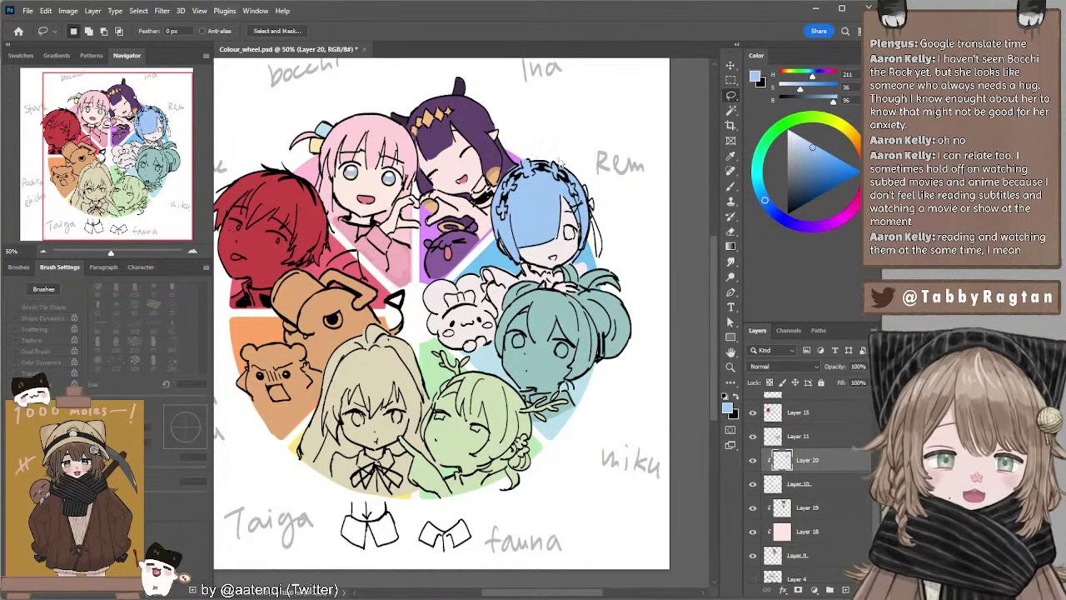
pyautogui.press('e')
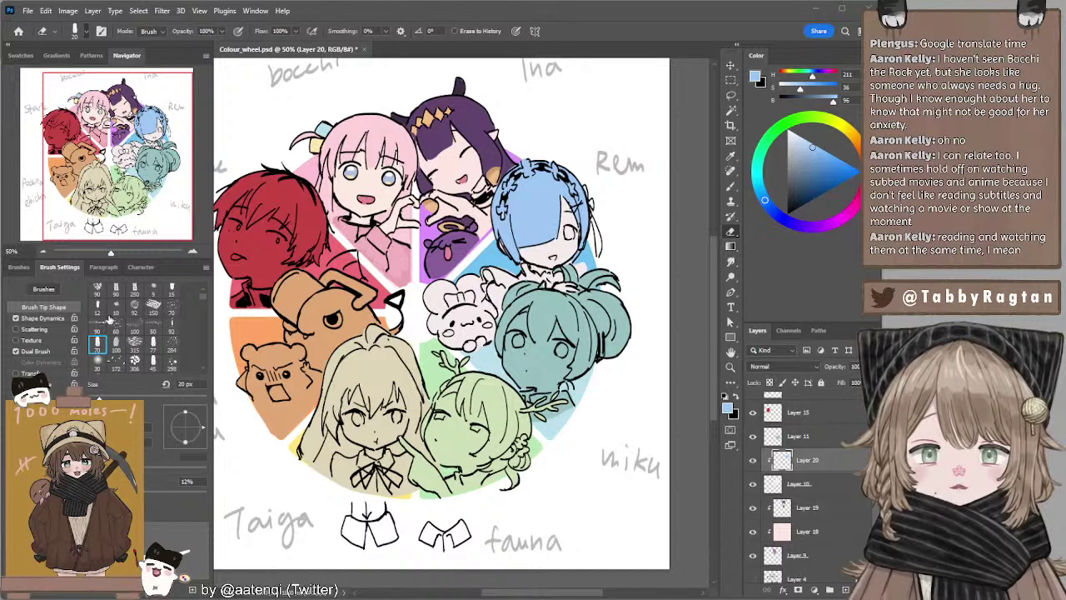
pyautogui.click(98, 362)
pyautogui.press('[')
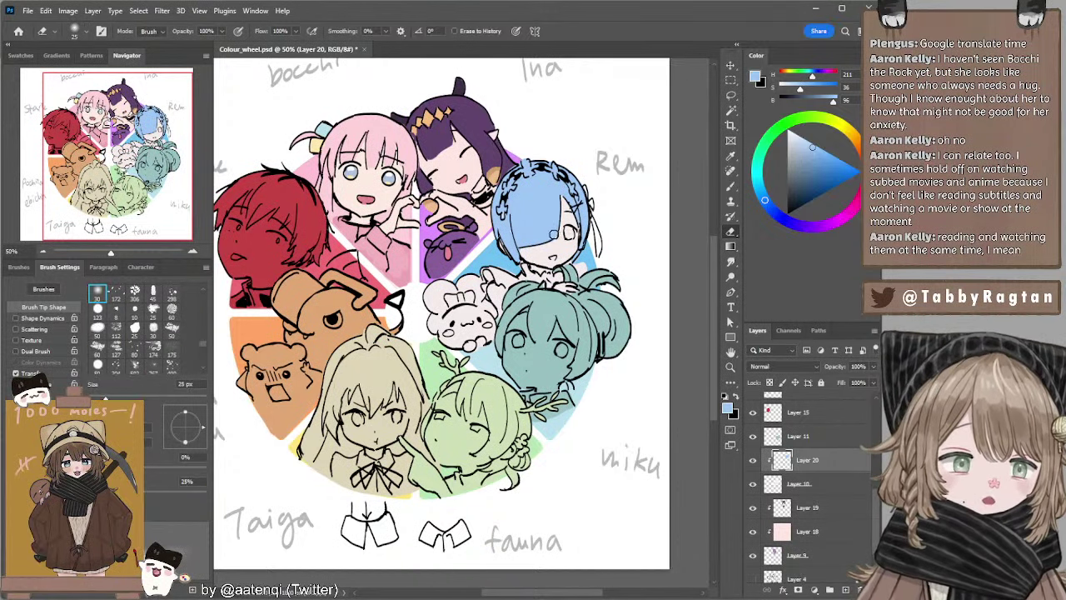
pyautogui.press(']')
pyautogui.press(']')
pyautogui.press(']')
pyautogui.press(']')
pyautogui.press(']')
pyautogui.press(']')
pyautogui.press(']')
pyautogui.press(']')
pyautogui.press(']')
pyautogui.press(']')
pyautogui.press(']')
pyautogui.press(']')
pyautogui.press(']')
pyautogui.press(']')
pyautogui.moveTo(539, 289); pyautogui.dragTo(569, 291)
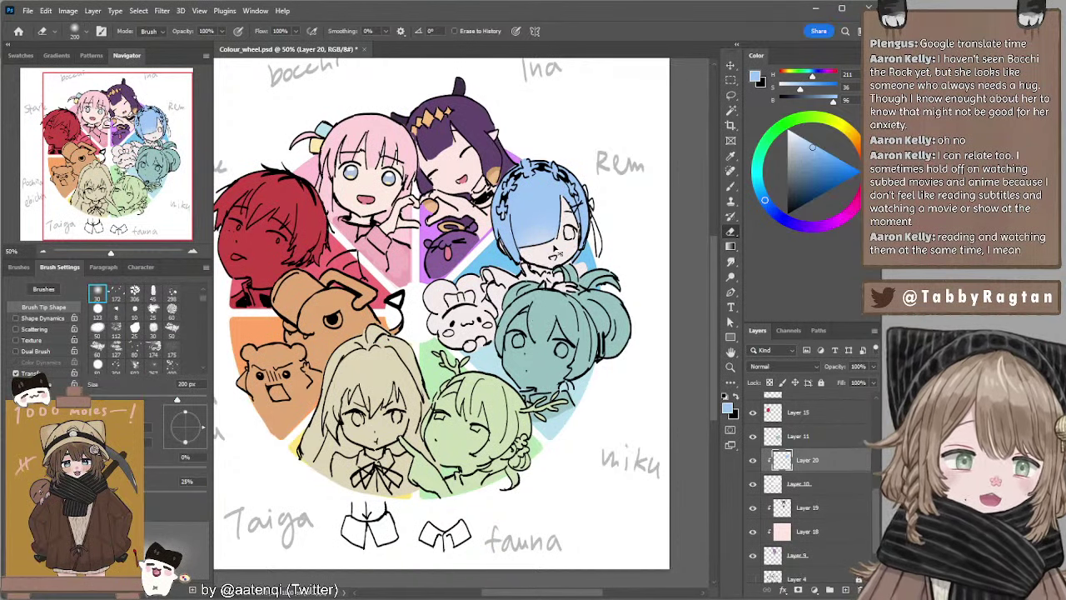
pyautogui.hotkey('ctrl', 'z')
pyautogui.press('[')
pyautogui.press('[')
pyautogui.press('[')
pyautogui.press(']')
pyautogui.press(']')
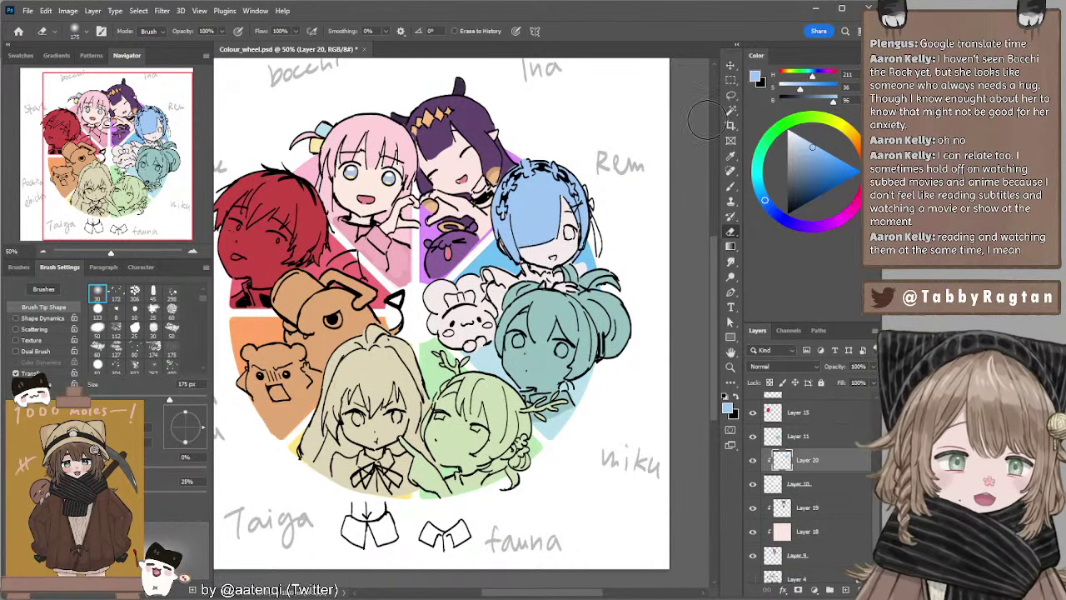
# Lasso Rem's fringe again and fade its lower part with the soft eraser, reduced to about 100 px and 70 px.
pyautogui.click(731, 94)
pyautogui.moveTo(520, 236)
pyautogui.mouseDown()
pyautogui.moveTo(563, 249)
pyautogui.moveTo(525, 262)
pyautogui.mouseUp()
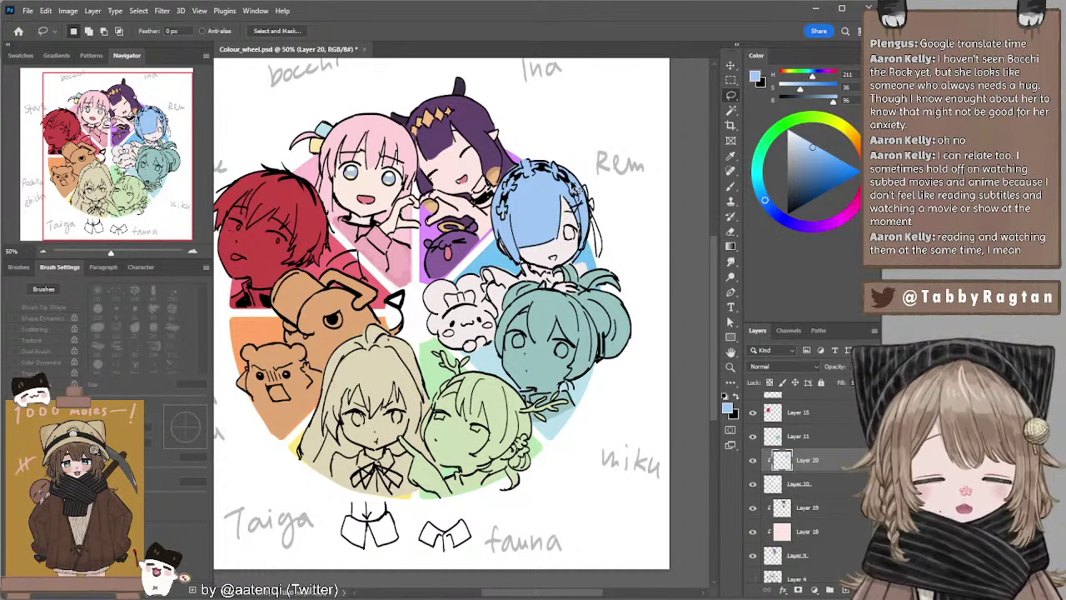
pyautogui.press('e')
pyautogui.press(']')
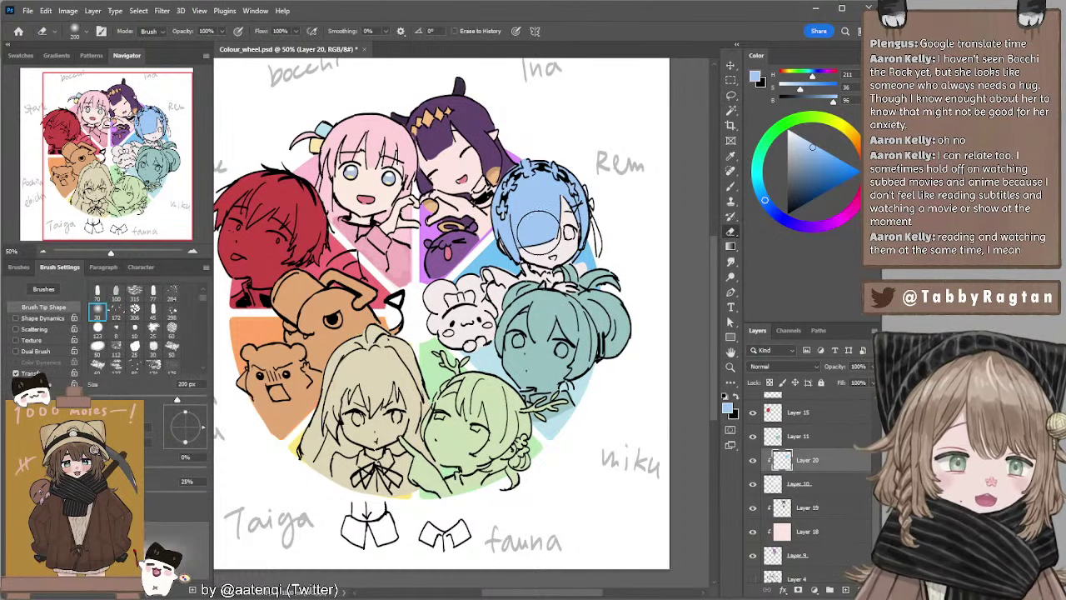
pyautogui.moveTo(537, 263)
pyautogui.mouseDown()
pyautogui.moveTo(556, 268)
pyautogui.moveTo(528, 264)
pyautogui.moveTo(557, 280)
pyautogui.mouseUp()
pyautogui.hotkey('ctrl', 'z')
pyautogui.press('[')
pyautogui.press('[')
pyautogui.press('[')
pyautogui.press('[')
pyautogui.press('[')
pyautogui.press('[')
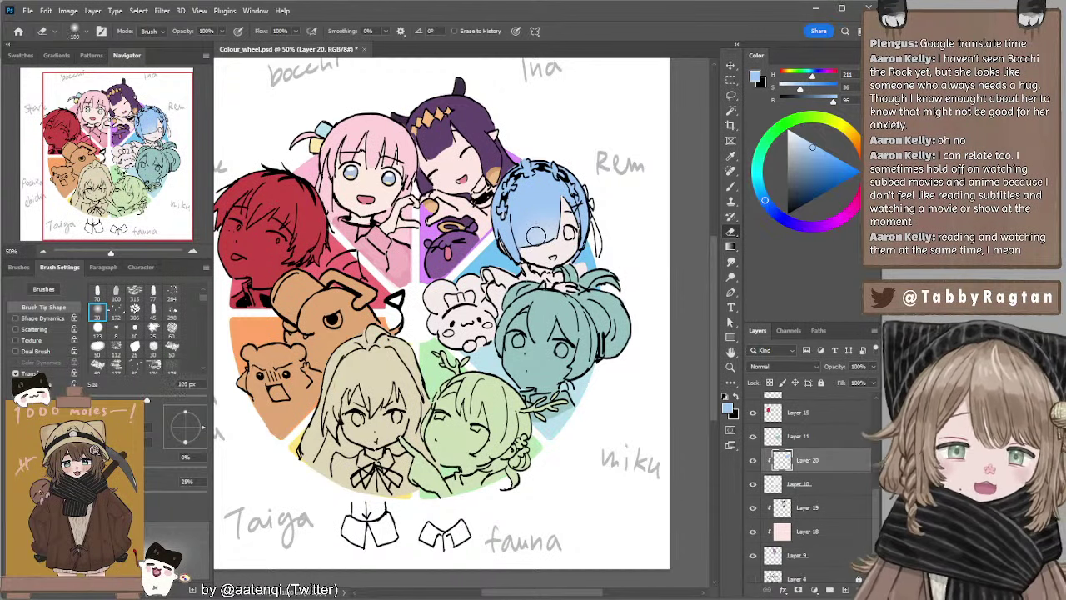
pyautogui.press('[')
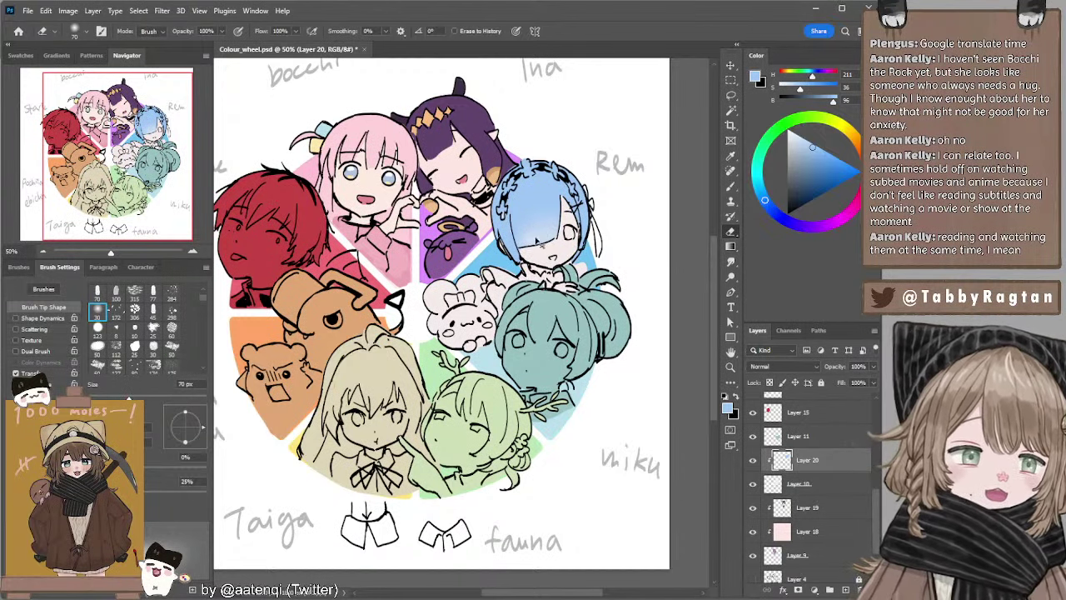
# Paint the frills of Rem's headband near-white (H 211, S 3, B 97) with a 20 px brush.
pyautogui.press('b')
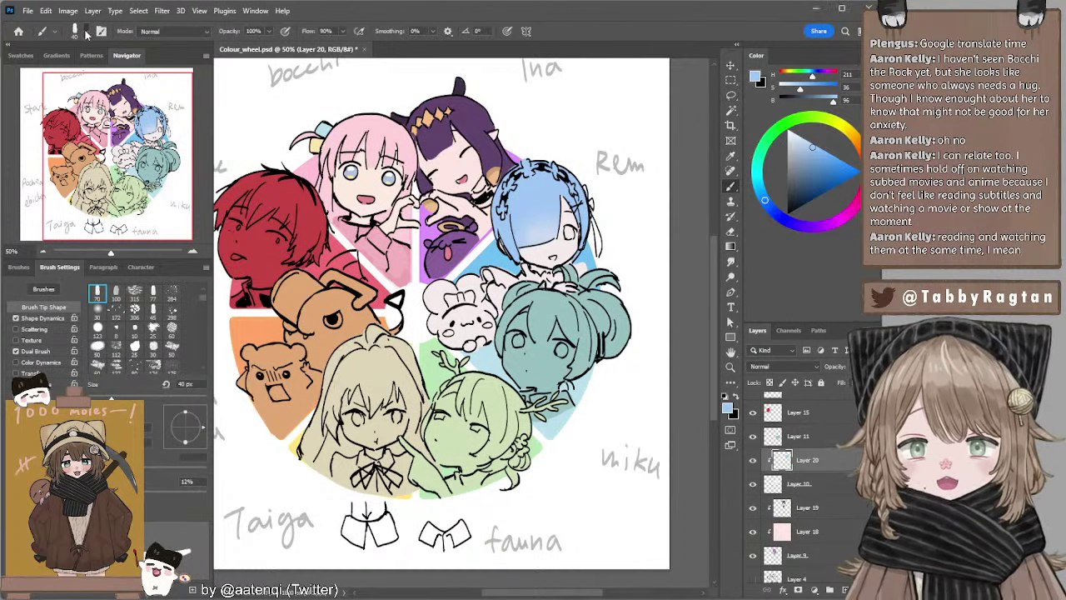
pyautogui.press('e')
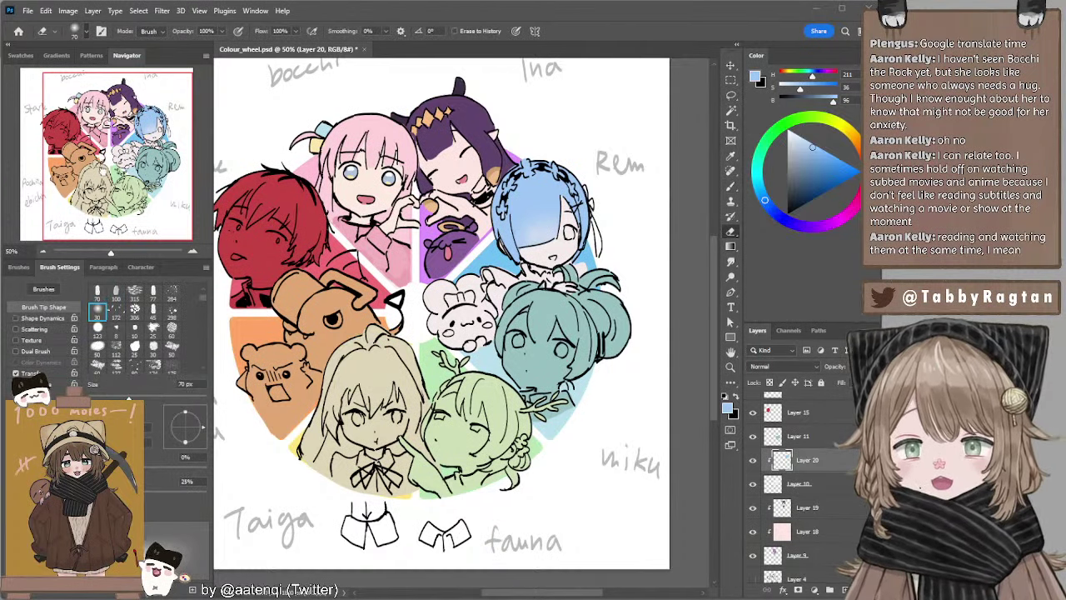
pyautogui.press('b')
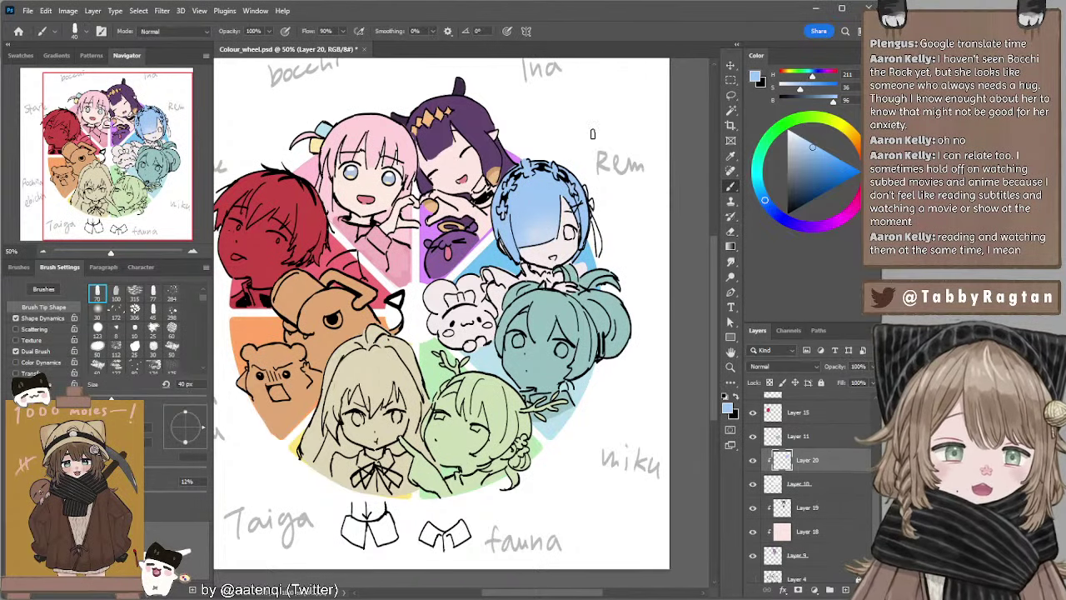
pyautogui.click(792, 134)
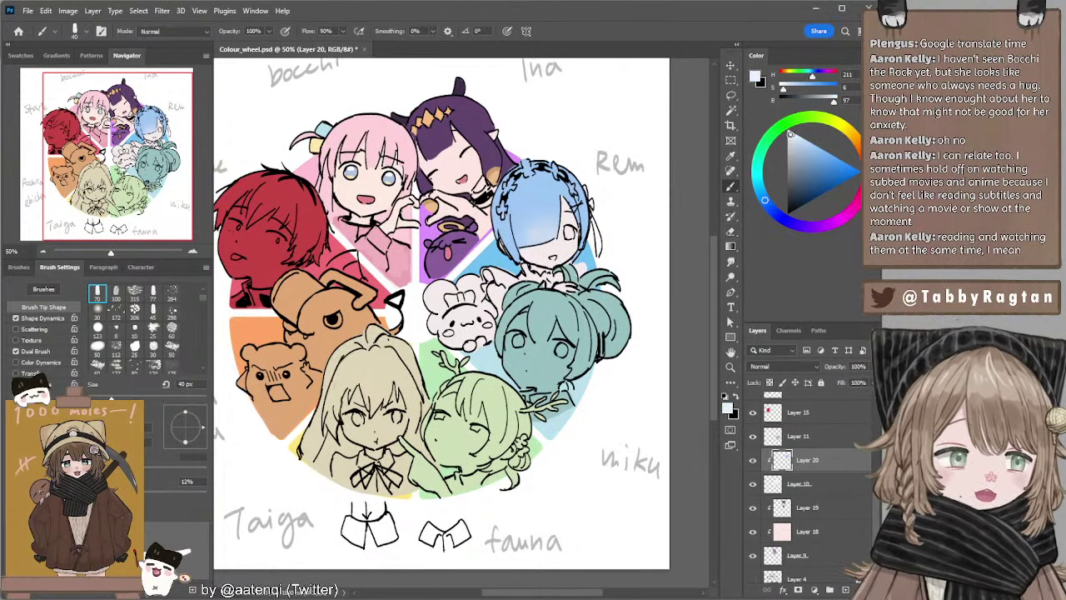
pyautogui.click(790, 133)
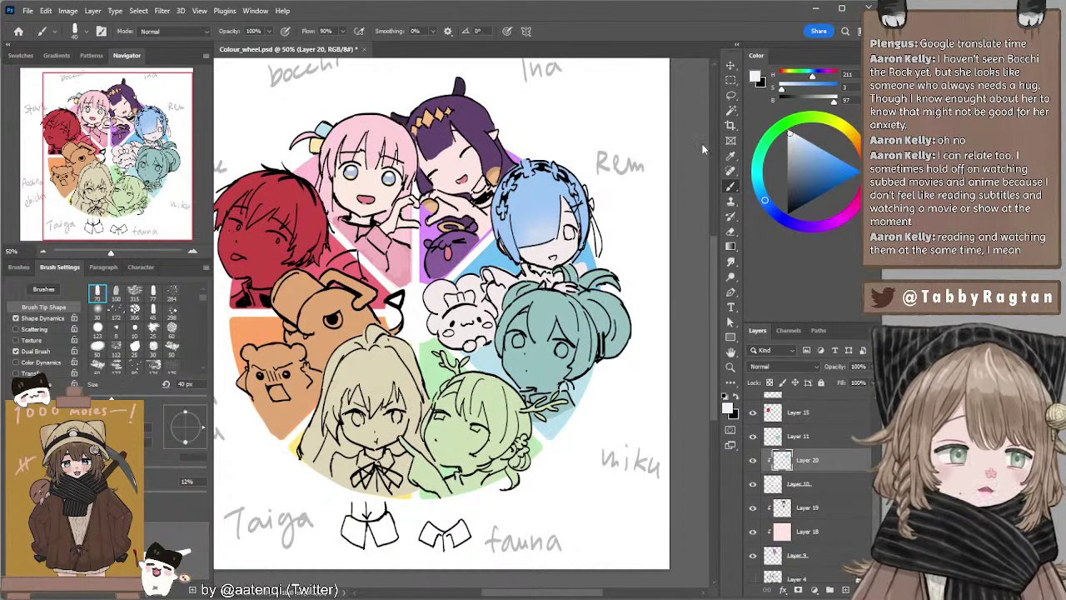
pyautogui.press('[')
pyautogui.press('[')
pyautogui.press('[')
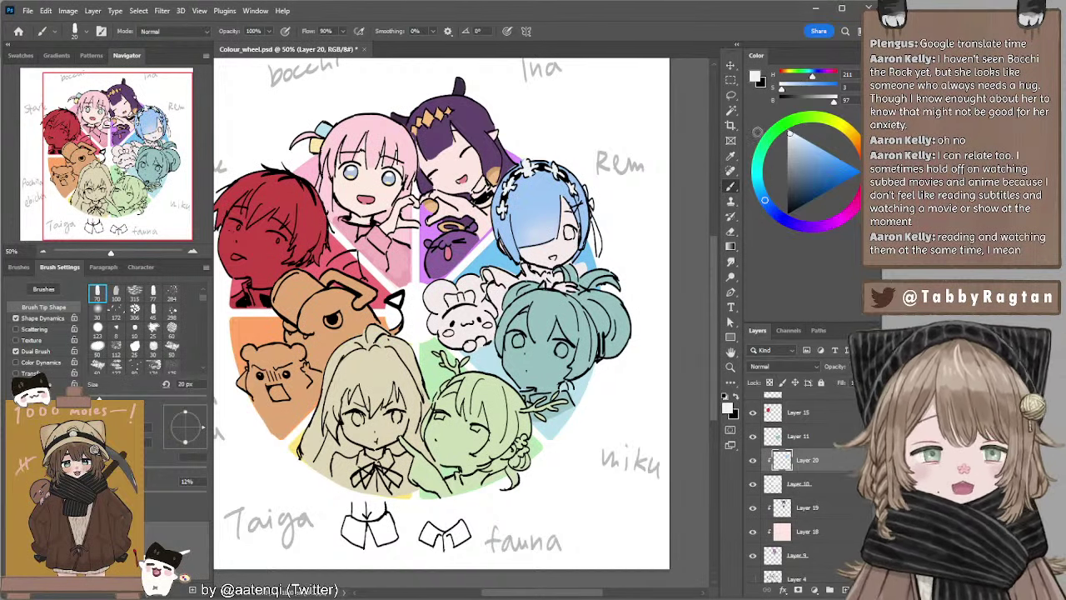
# Colour Rem's iris blue (H 212, S 42, B 85), shade it darker (H 212, S 36, B 58) and add a near-white highlight at 10 px.
pyautogui.moveTo(825, 155); pyautogui.dragTo(813, 156)
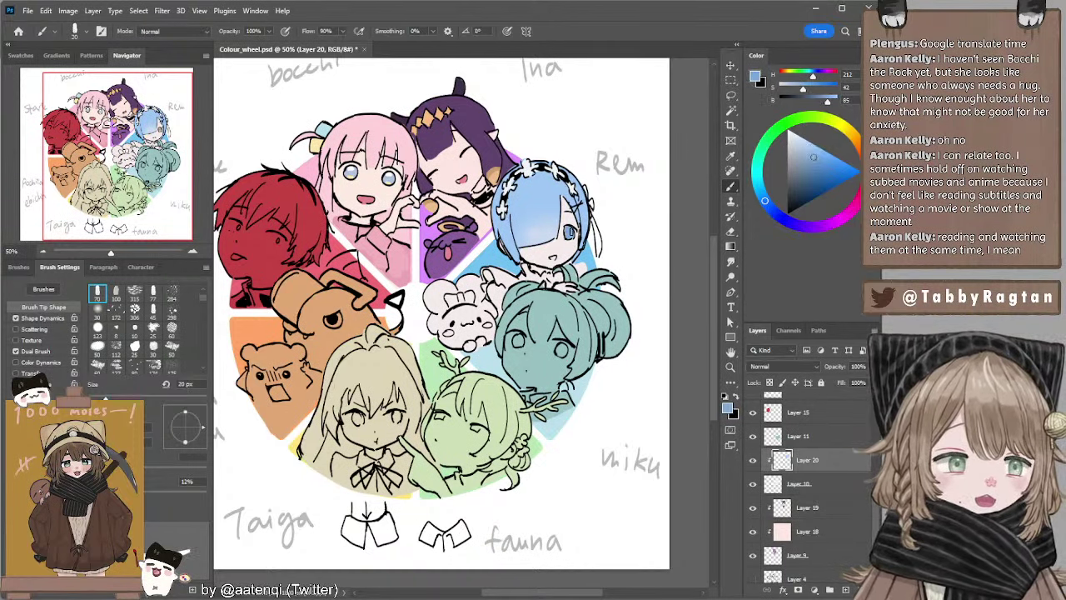
pyautogui.click(804, 162)
pyautogui.press('[')
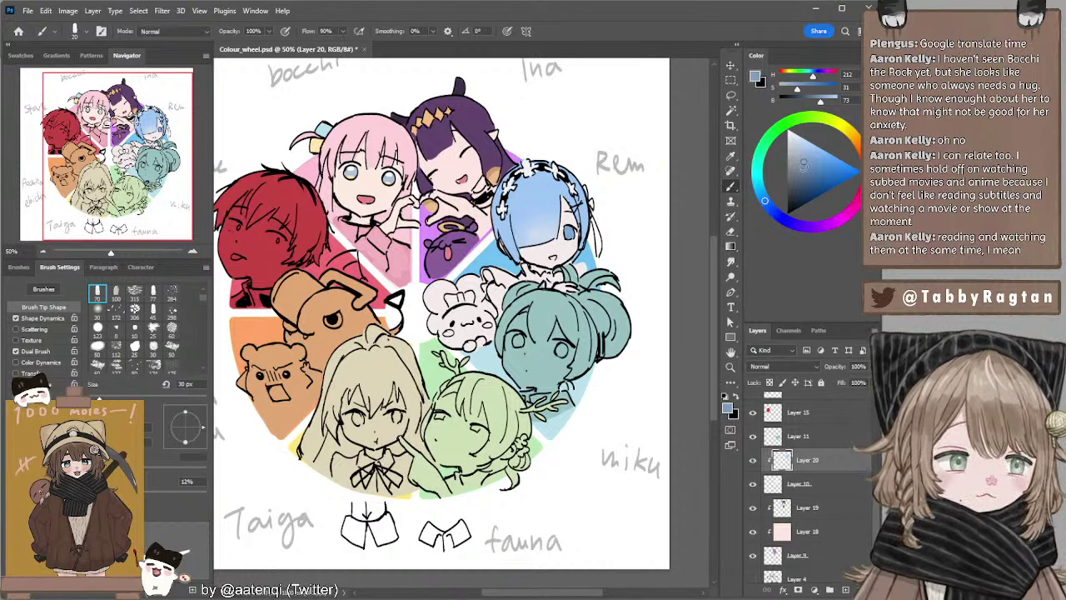
pyautogui.moveTo(805, 165); pyautogui.dragTo(803, 174)
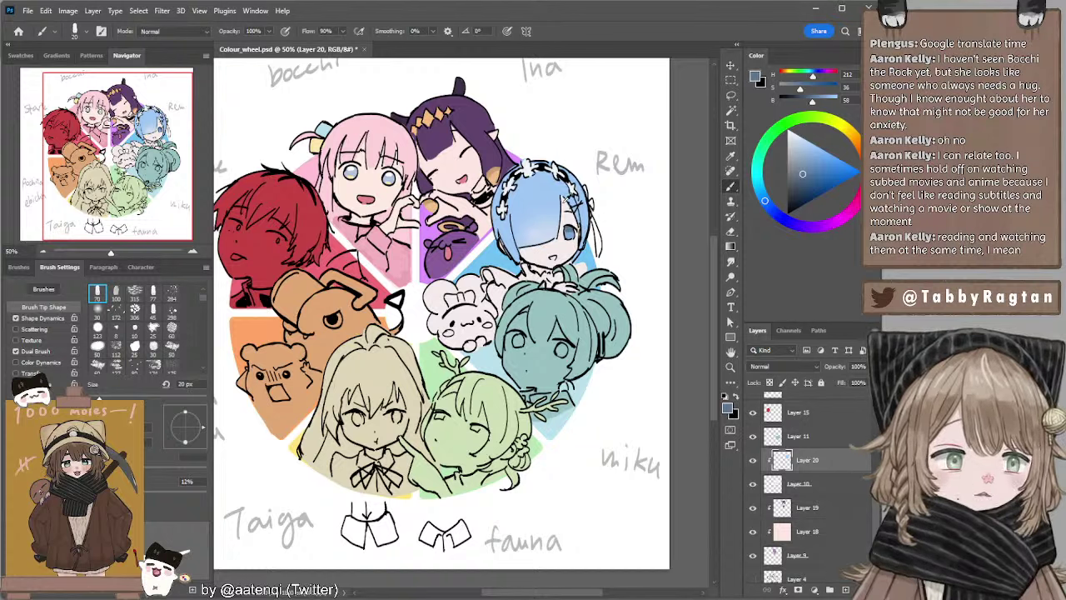
pyautogui.keyDown('alt'); pyautogui.click(560, 168); pyautogui.keyUp('alt')
pyautogui.press('[')
pyautogui.press('[')
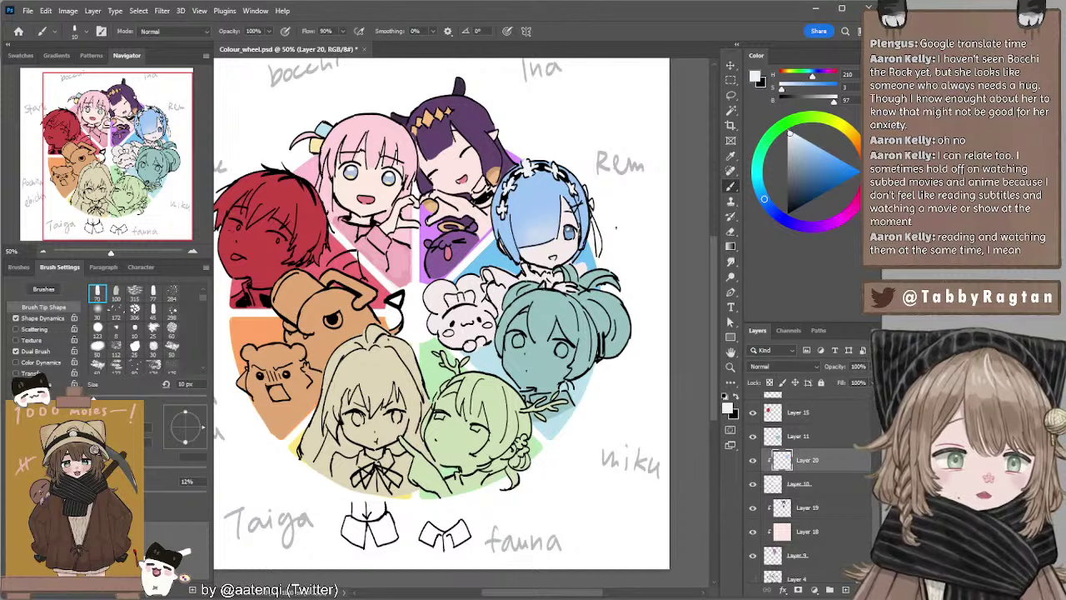
# Paint Rem's mouth with the pink sampled from Ina's mouth (H 350, S 41, B 90), using a 15 px brush.
pyautogui.moveTo(603, 256); pyautogui.dragTo(594, 240)
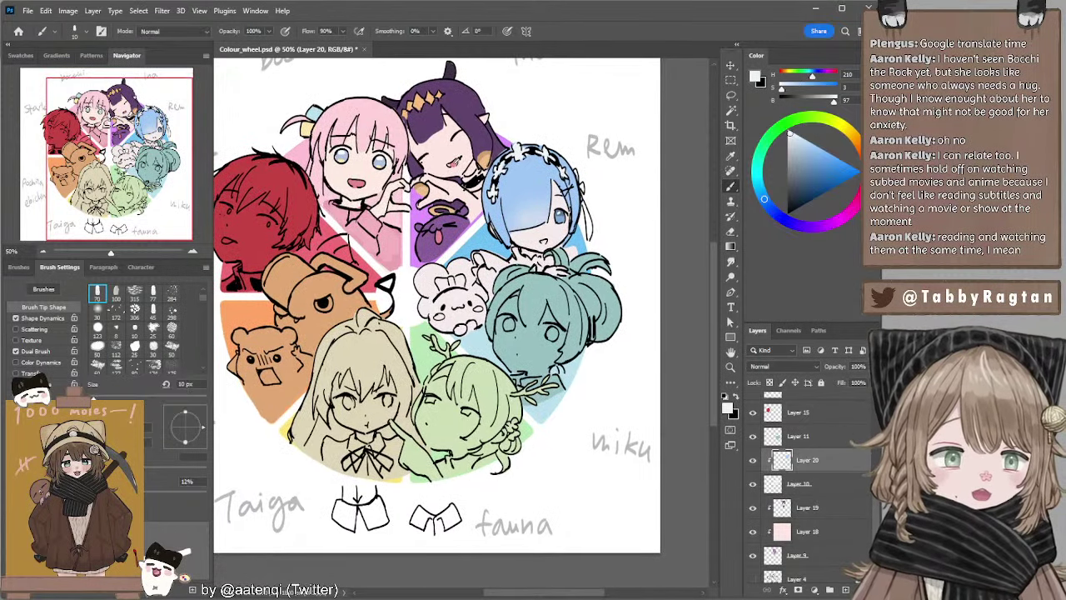
pyautogui.keyDown('alt'); pyautogui.click(454, 163); pyautogui.keyUp('alt')
pyautogui.press(']')
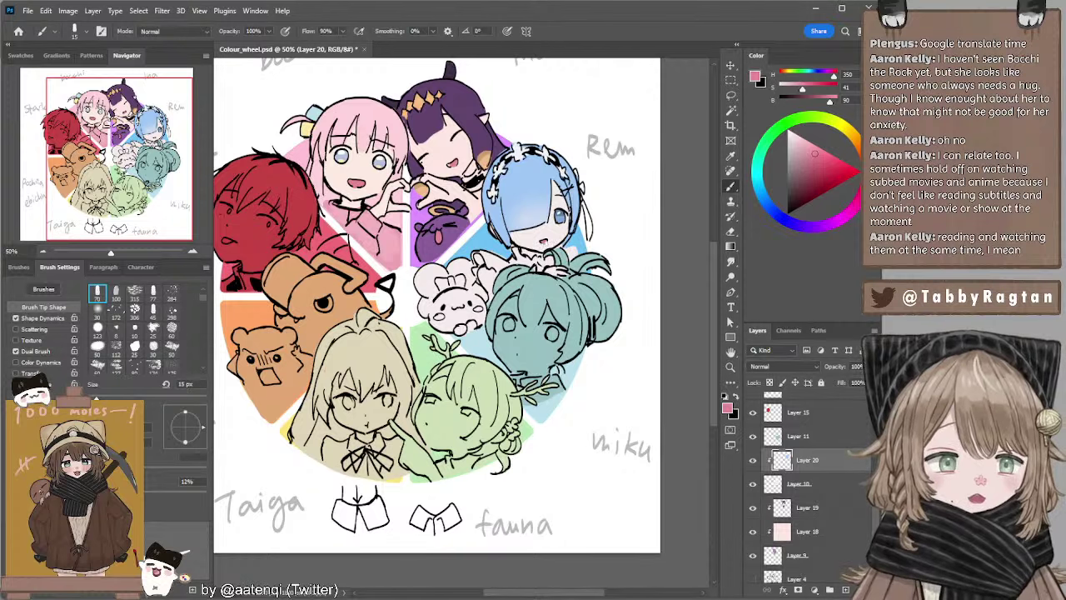
pyautogui.moveTo(613, 213); pyautogui.dragTo(610, 197)
pyautogui.moveTo(528, 220)
pyautogui.mouseDown()
pyautogui.moveTo(544, 244)
pyautogui.moveTo(533, 236)
pyautogui.moveTo(547, 220)
pyautogui.moveTo(537, 219)
pyautogui.mouseUp()
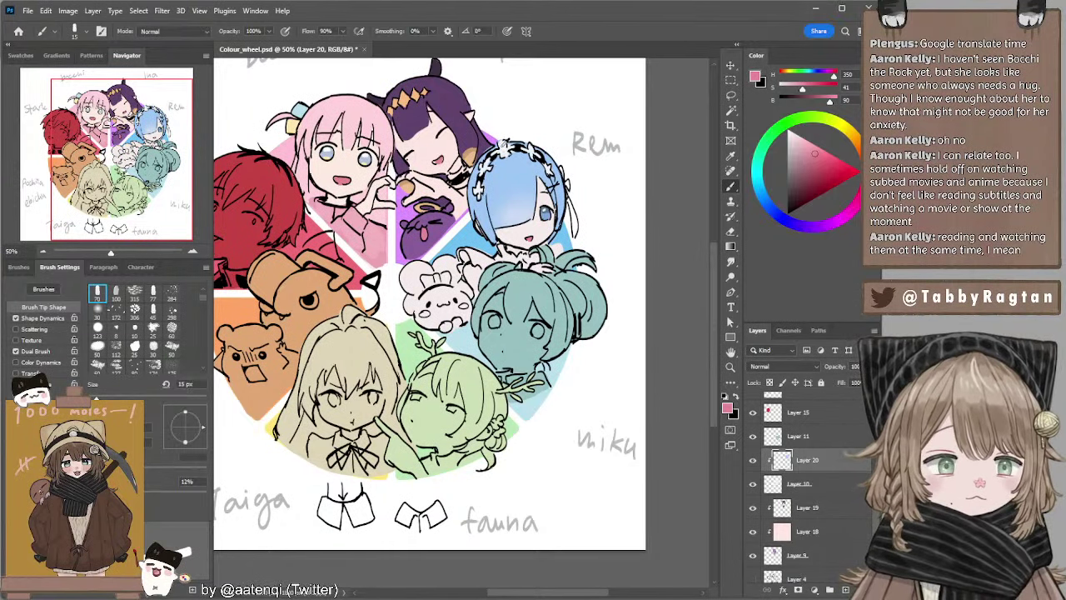
# Paint Rem's ruffled collar with the near-white sampled from her headband (H 210, S 3, B 97) at 25–30 px.
pyautogui.keyDown('alt'); pyautogui.click(514, 155); pyautogui.keyUp('alt')
pyautogui.press(']')
pyautogui.press(']')
pyautogui.press(']')
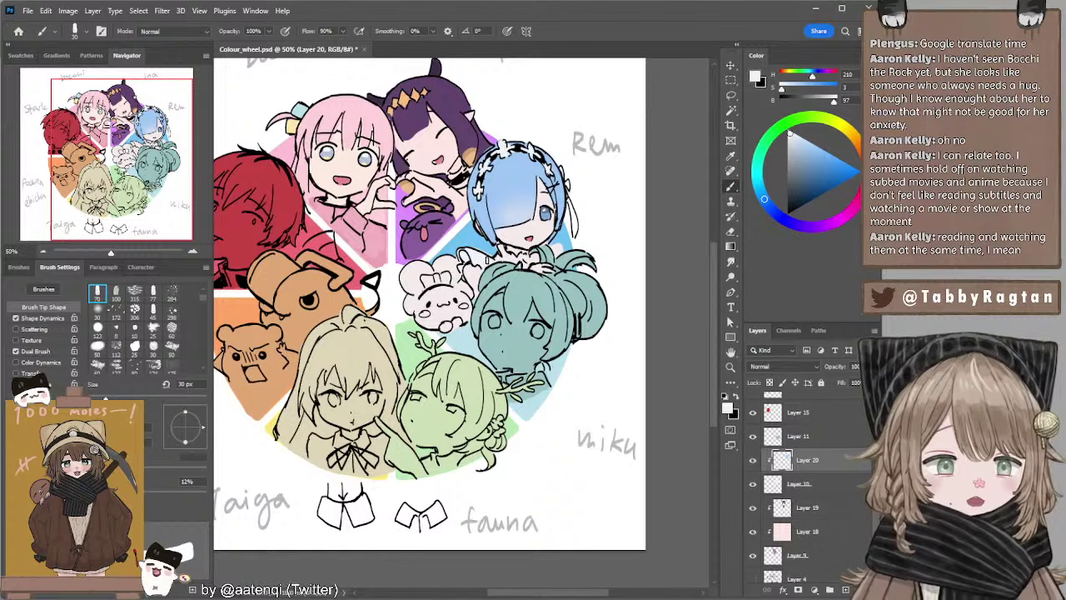
pyautogui.press('[')
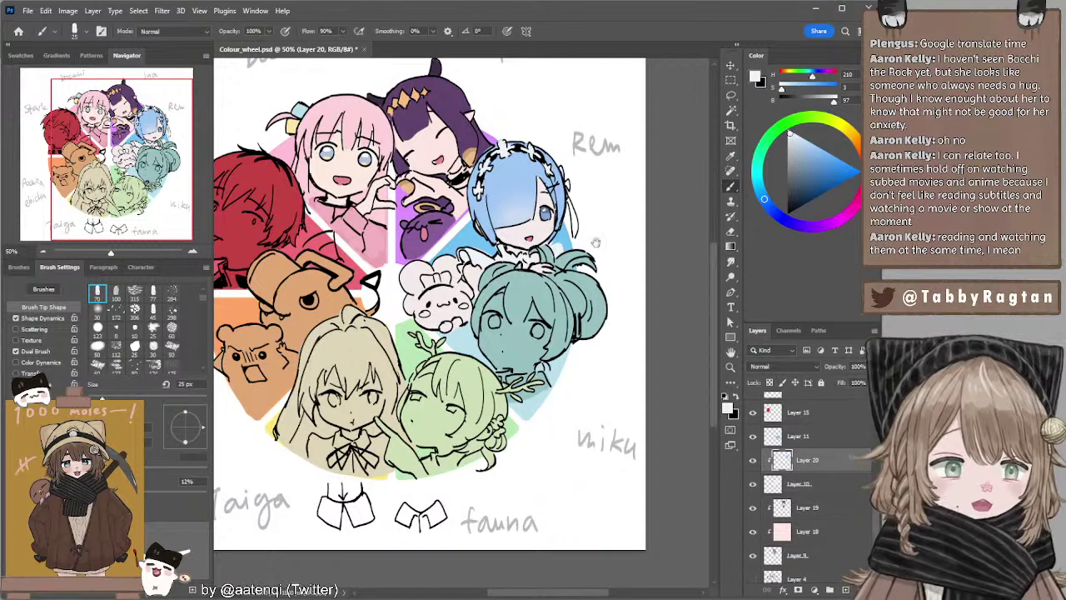
# Paint the small puppy mascot beside Rem white (H 210, S 2, B 98) with a 50–70 px brush.
pyautogui.moveTo(586, 243); pyautogui.dragTo(597, 257)
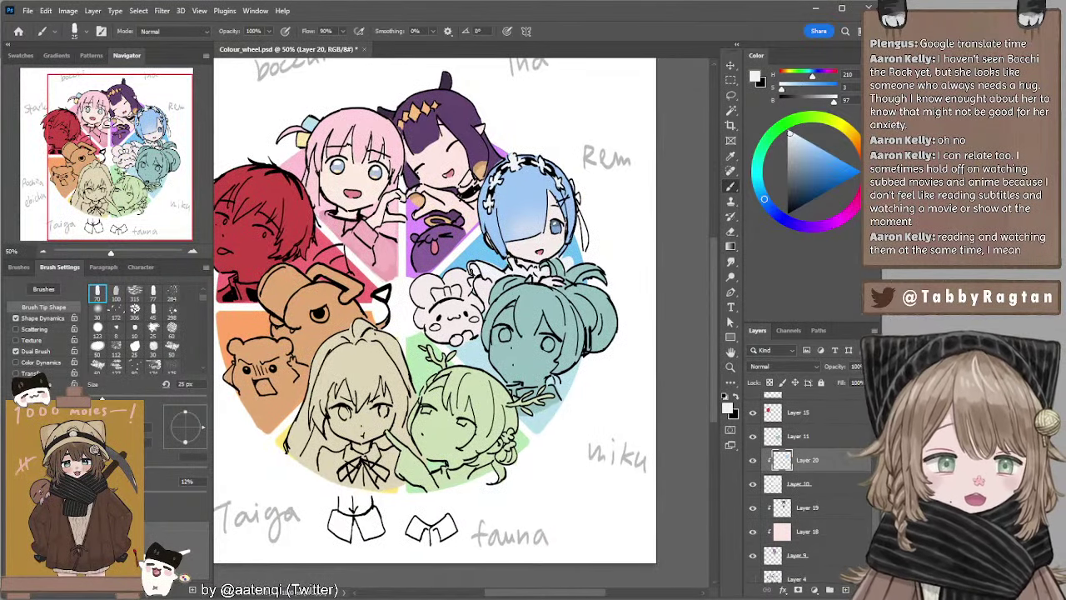
pyautogui.press(']')
pyautogui.press(']')
pyautogui.press(']')
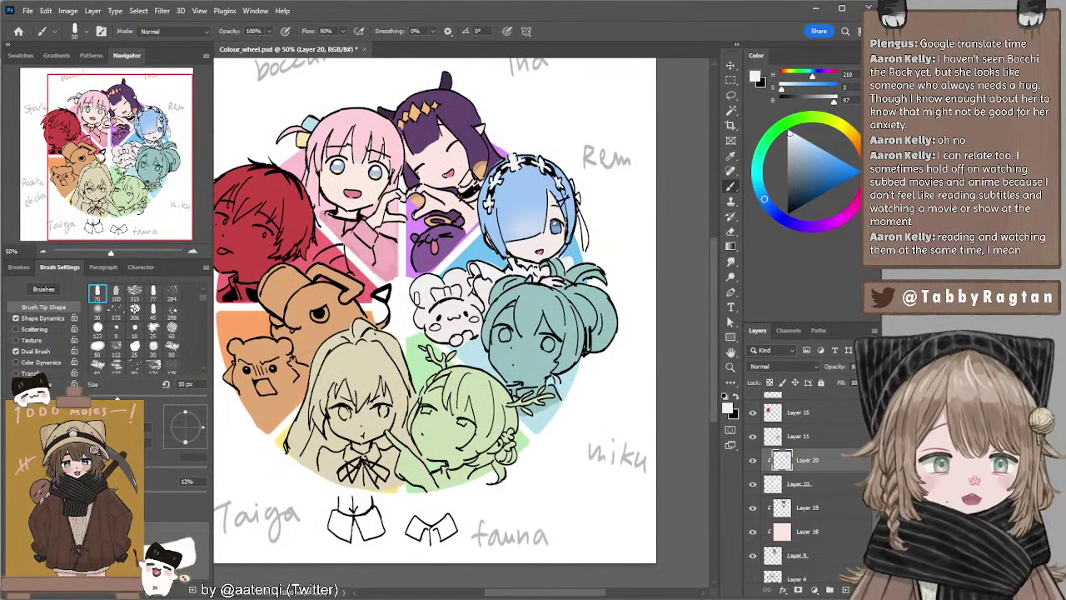
pyautogui.click(790, 133)
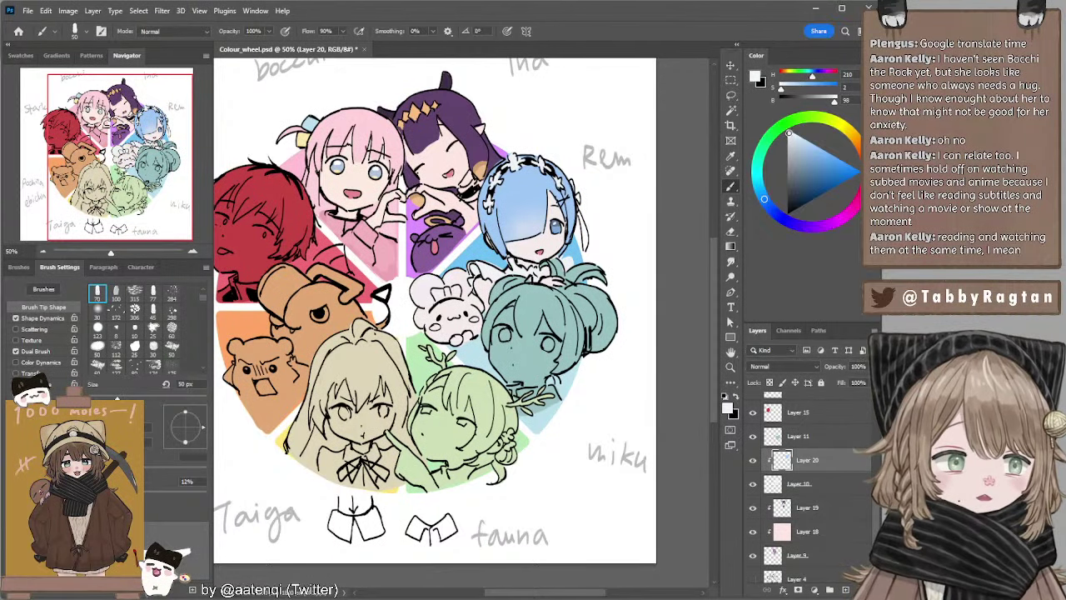
pyautogui.press(']')
pyautogui.press(']')
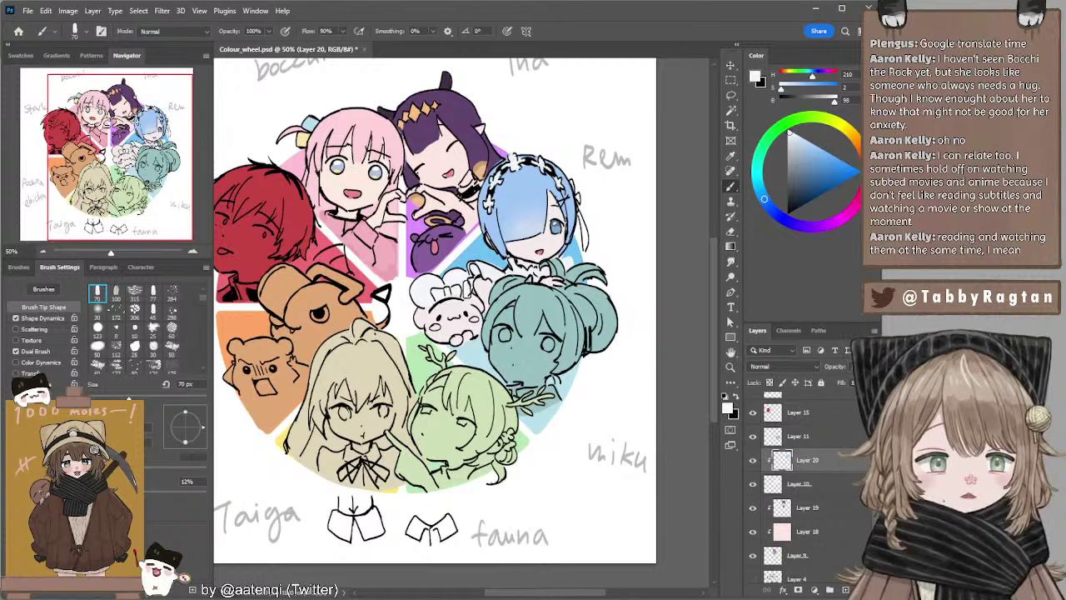
pyautogui.press(']')
pyautogui.press(']')
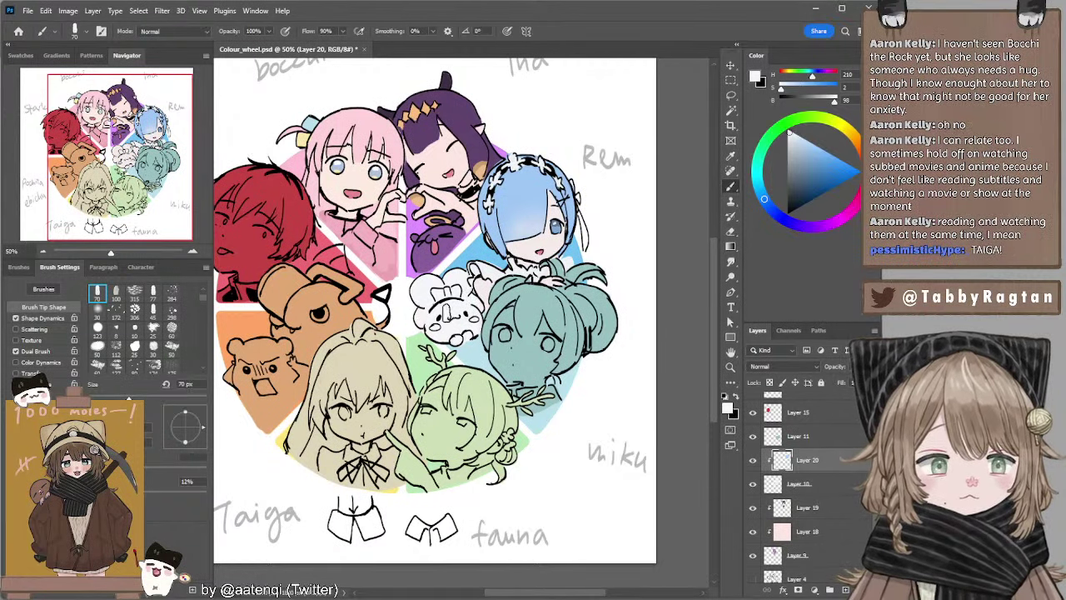
# Paint the puppy mascot's bow pale cyan (H 193, S 23, B 88) with a 45 px brush.
pyautogui.keyDown('alt'); pyautogui.click(523, 289); pyautogui.keyUp('alt')
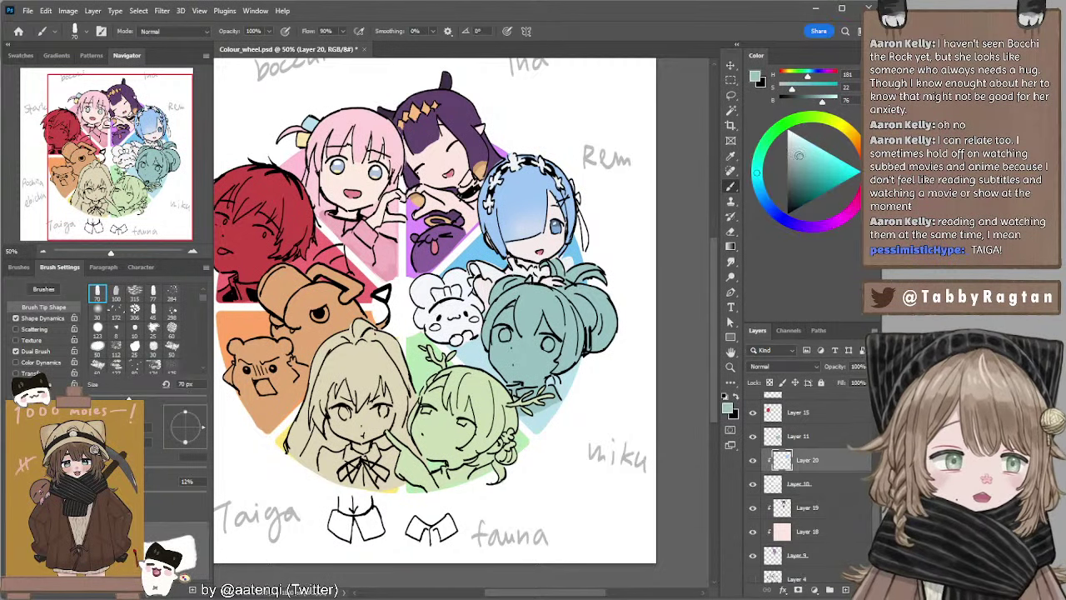
pyautogui.moveTo(796, 151); pyautogui.dragTo(803, 150)
pyautogui.click(759, 184)
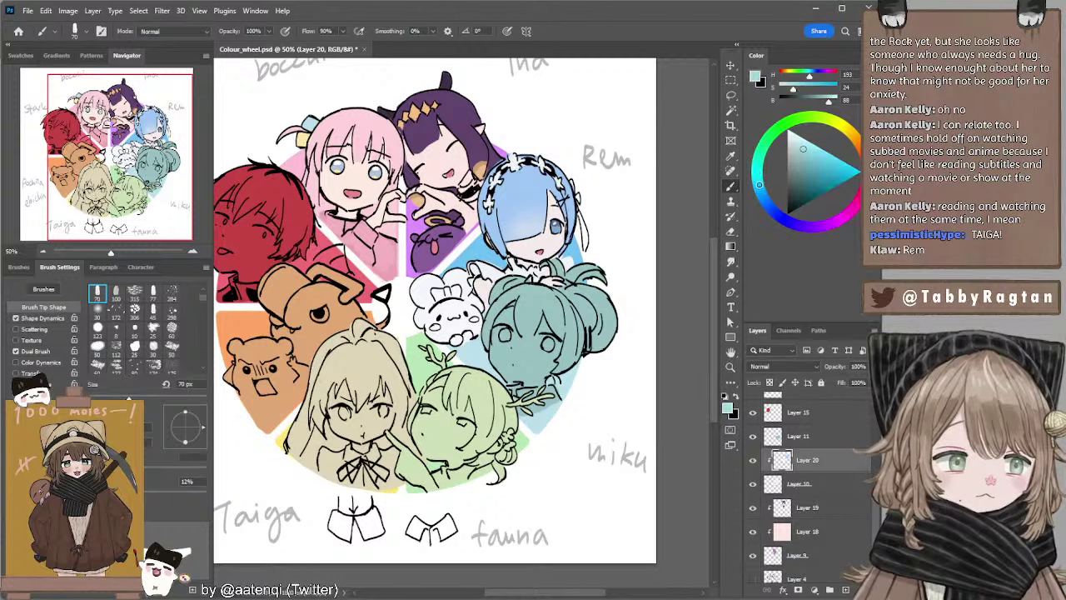
pyautogui.click(801, 146)
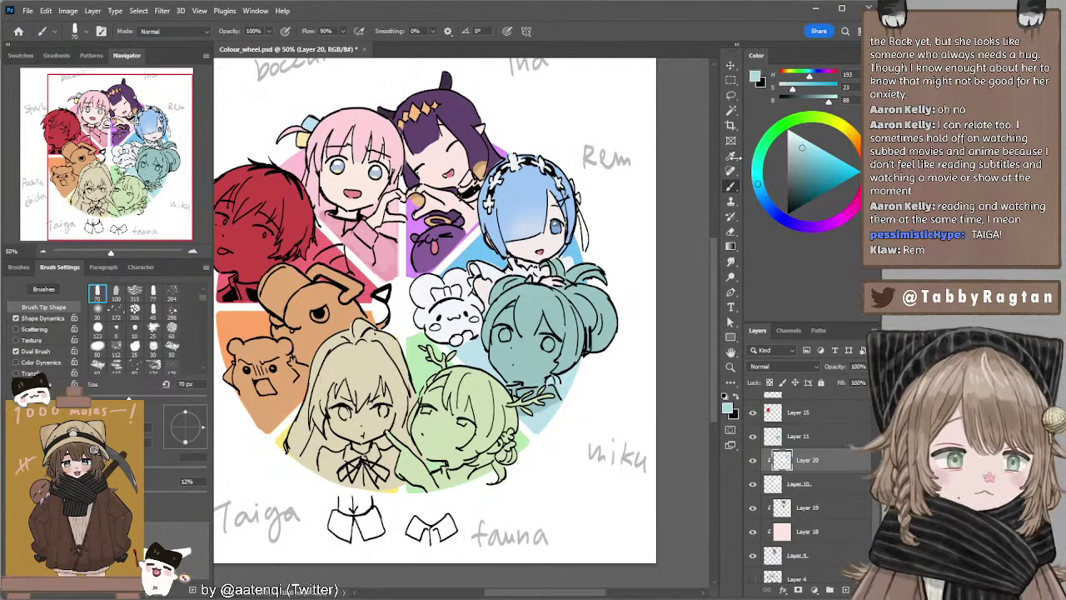
pyautogui.press('[')
pyautogui.press('[')
pyautogui.press('[')
pyautogui.moveTo(437, 290); pyautogui.dragTo(457, 290)
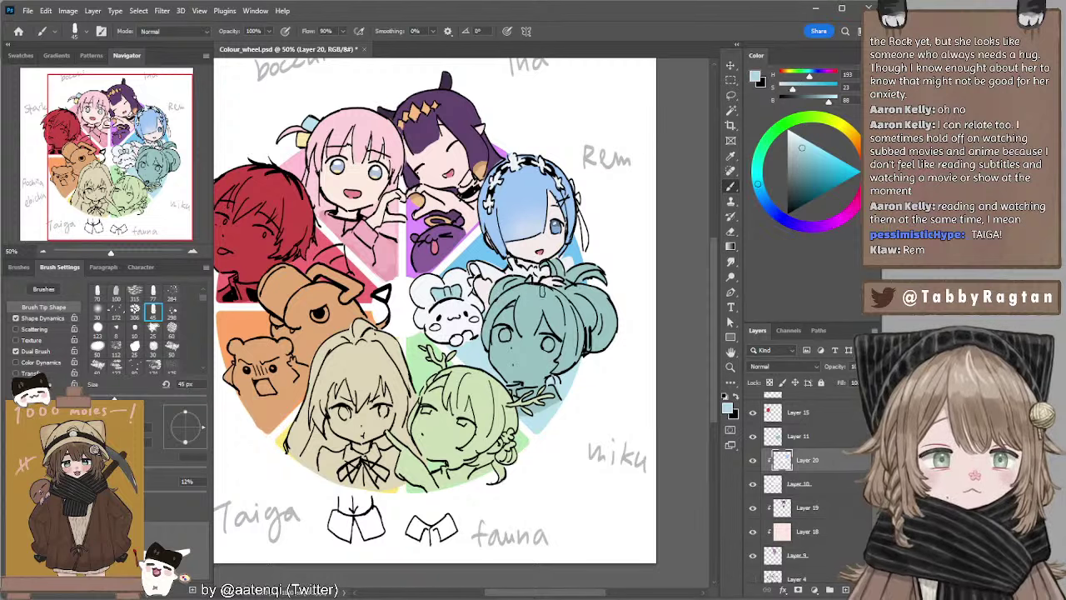
# Try a pink blush (H 350, S 27, B 93) on the puppy mascot's cheek with a 25 px brush.
pyautogui.moveTo(599, 249); pyautogui.dragTo(593, 240)
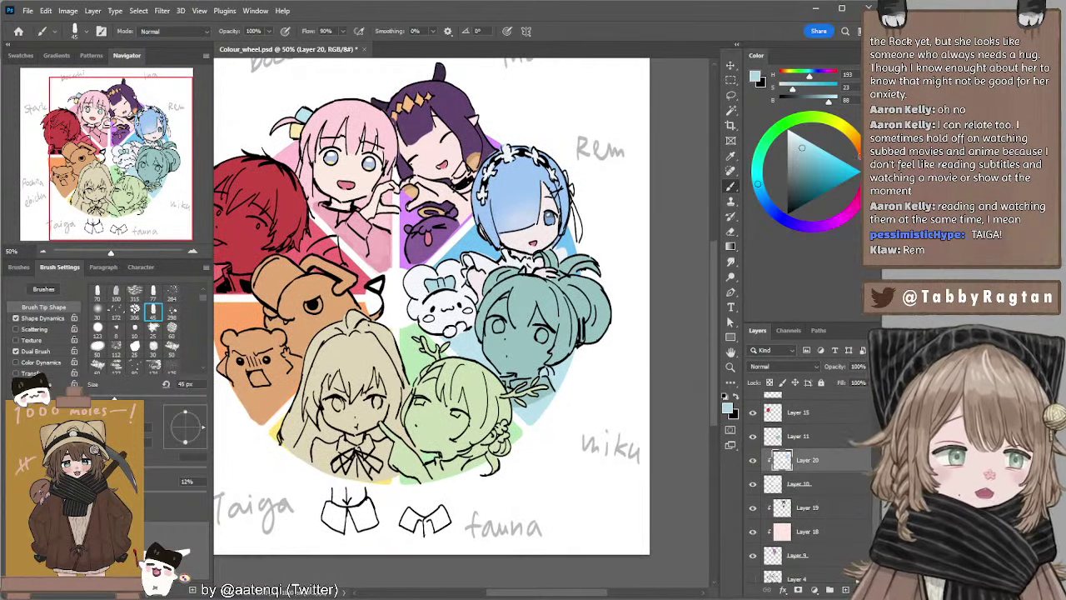
pyautogui.click(867, 178)
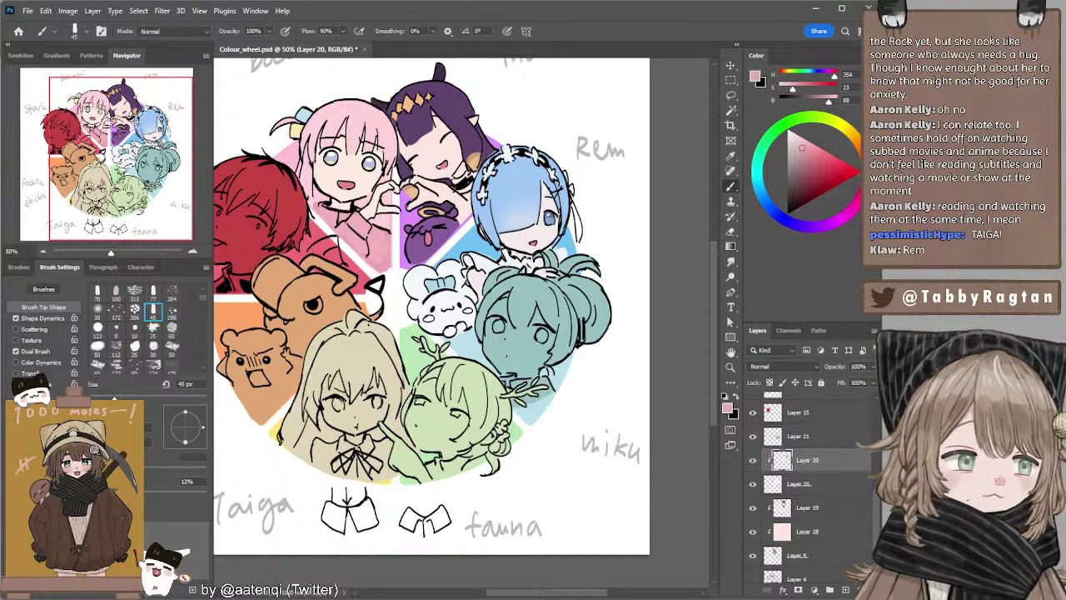
pyautogui.click(806, 146)
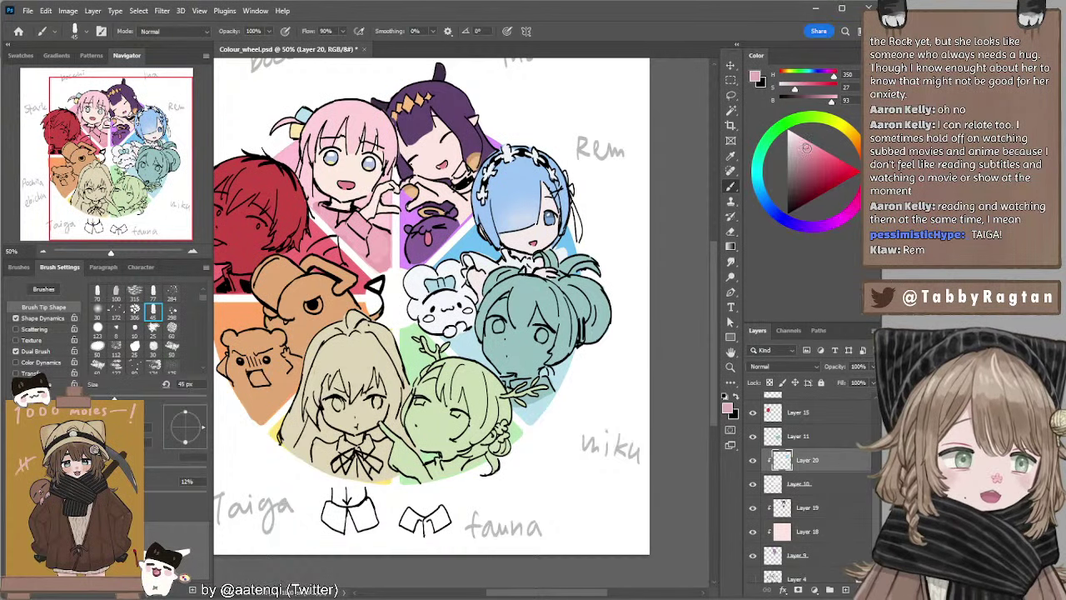
pyautogui.press('[')
pyautogui.press('[')
pyautogui.press('[')
pyautogui.press('[')
pyautogui.moveTo(432, 318); pyautogui.dragTo(428, 319)
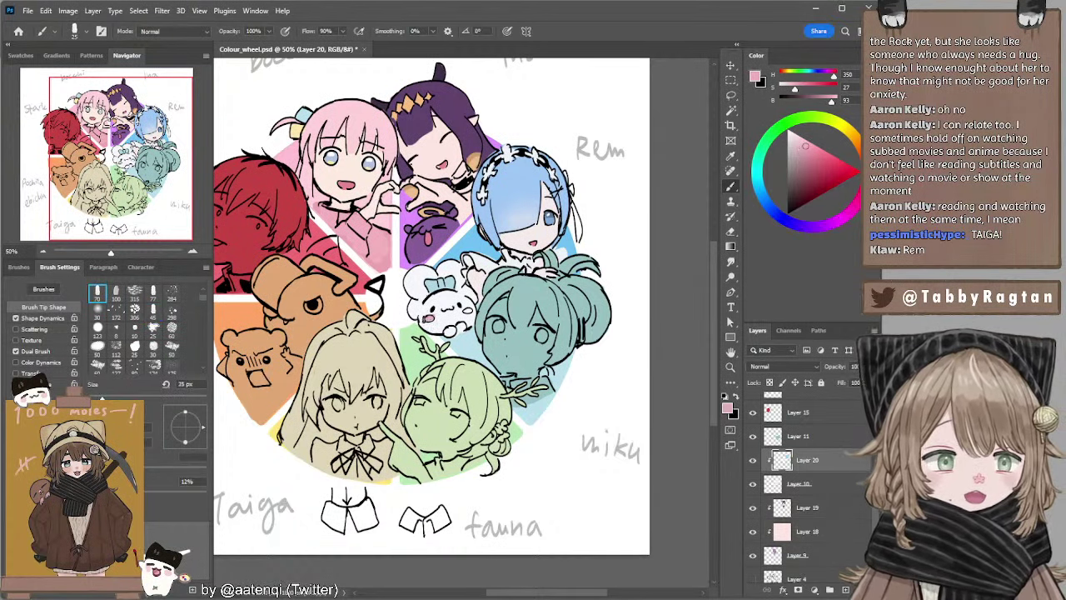
pyautogui.hotkey('ctrl', 'z')
# Paint the puppy mascot's cheeks light pink (H 335, S 26, B 100) with a 15 px brush.
pyautogui.click(804, 145)
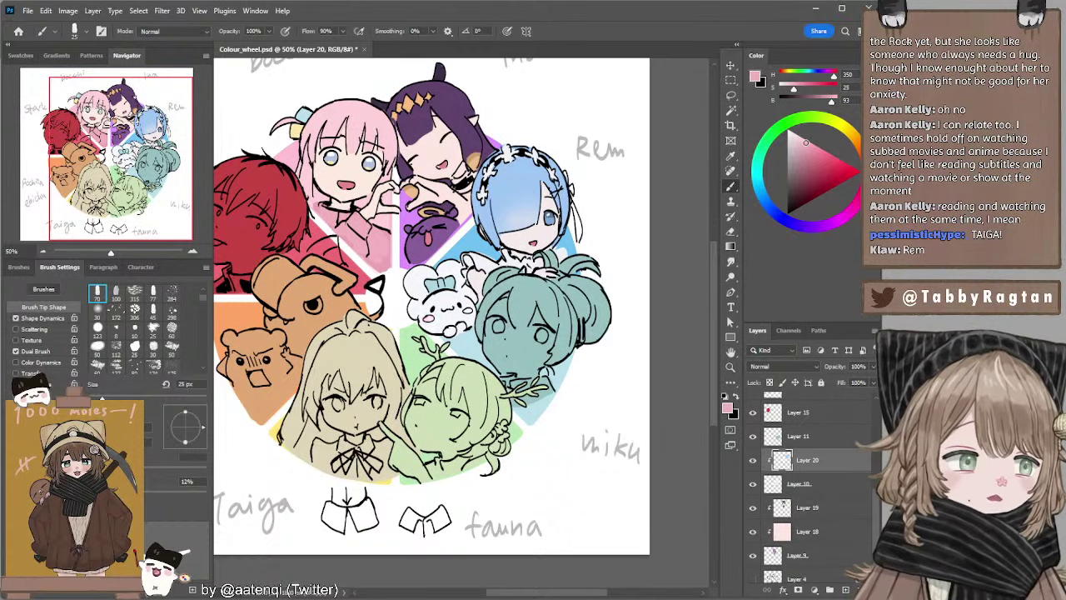
pyautogui.moveTo(855, 174); pyautogui.dragTo(858, 195)
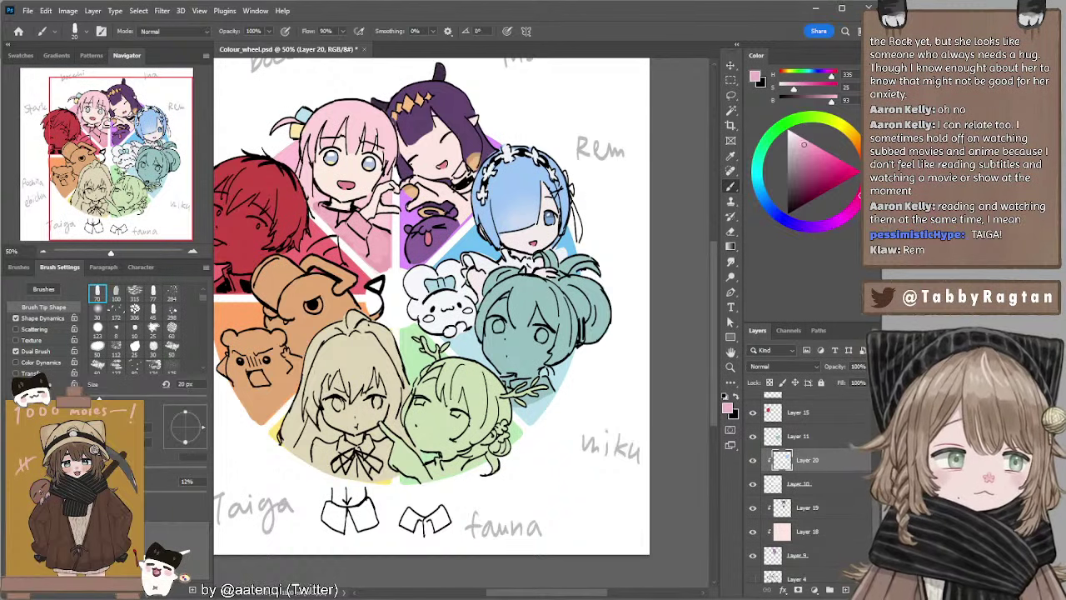
pyautogui.moveTo(808, 139); pyautogui.dragTo(804, 144)
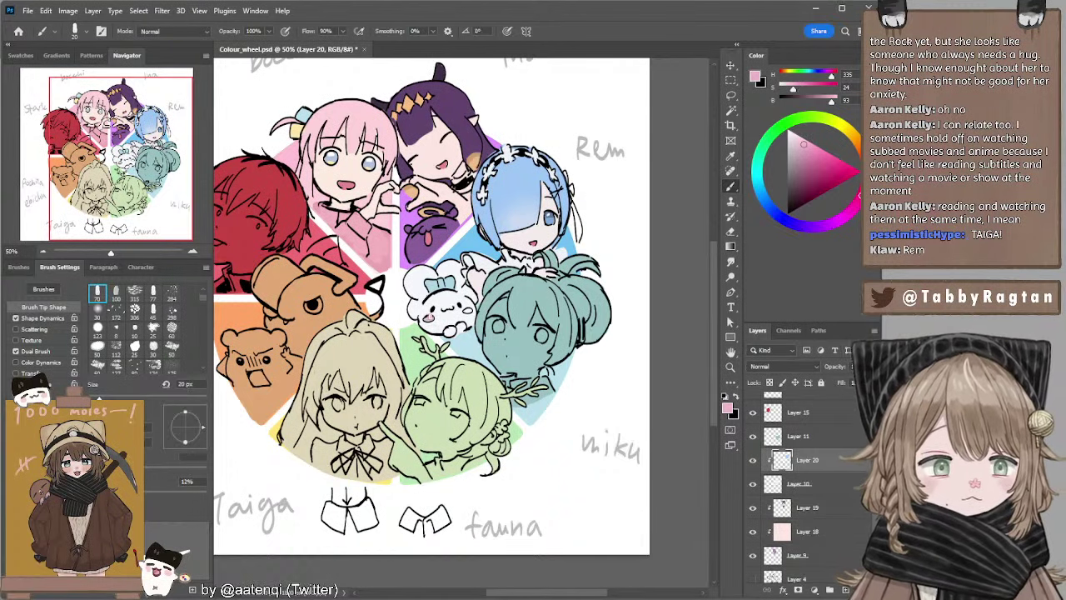
pyautogui.hotkey('ctrl', 'z')
pyautogui.click(805, 143)
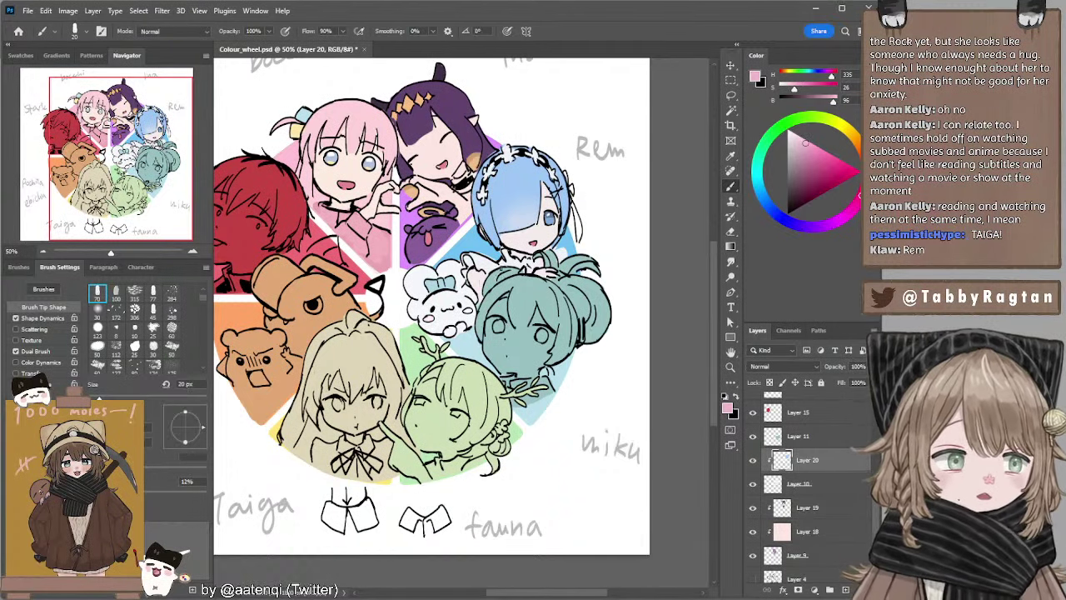
pyautogui.moveTo(806, 143); pyautogui.dragTo(805, 140)
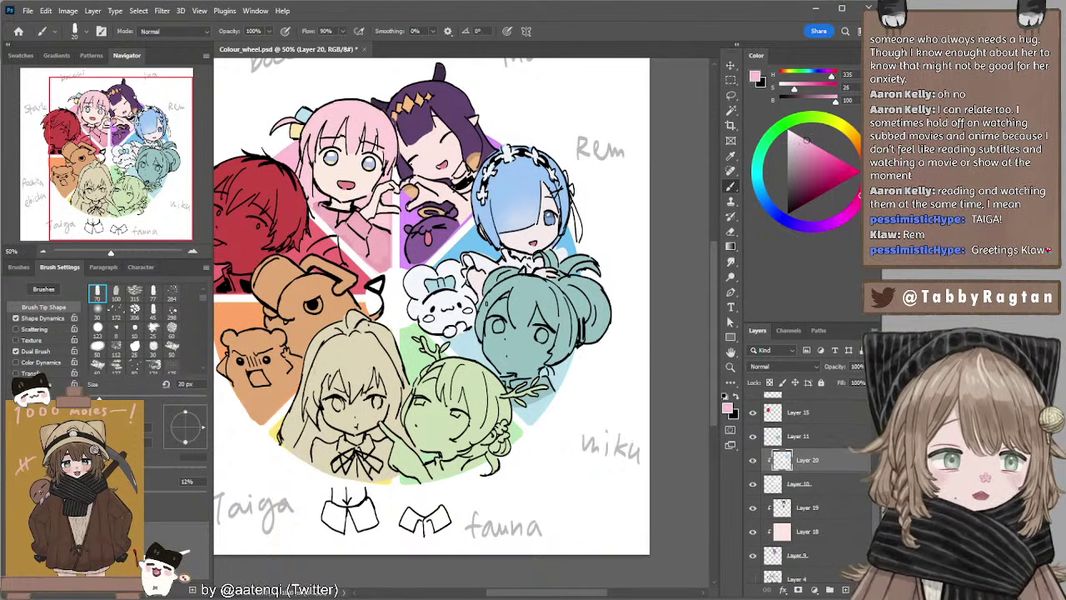
pyautogui.press('[')
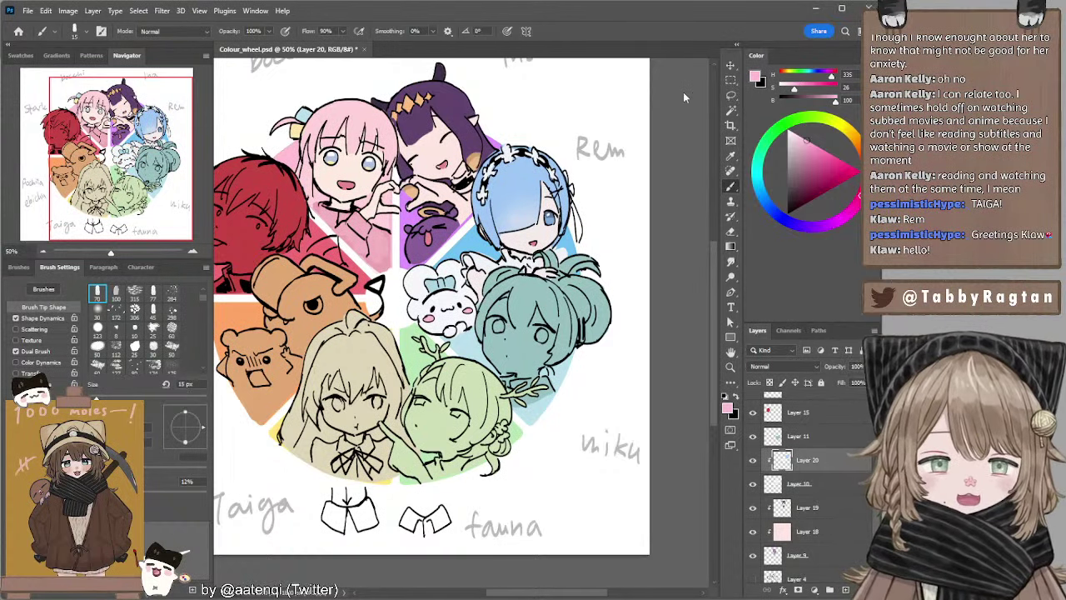
# Add a layer clipped to Miku's base layer (Layer 11) and fill it with the pale skin colour sampled from Rem's face.
pyautogui.moveTo(579, 150); pyautogui.dragTo(579, 150)
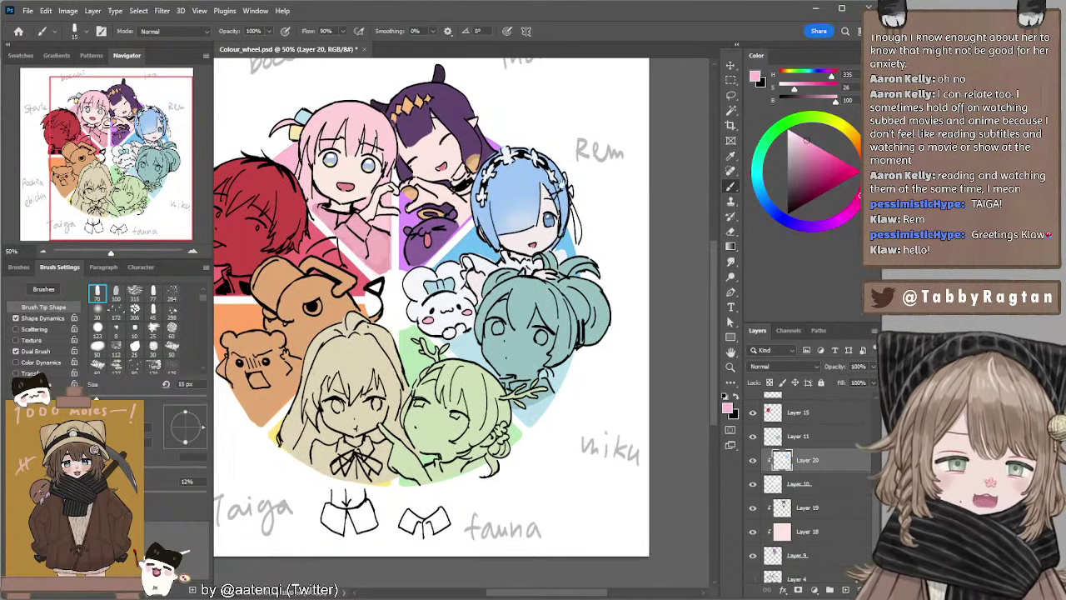
pyautogui.moveTo(556, 208); pyautogui.dragTo(571, 163)
pyautogui.keyDown('alt'); pyautogui.click(468, 233); pyautogui.keyUp('alt')
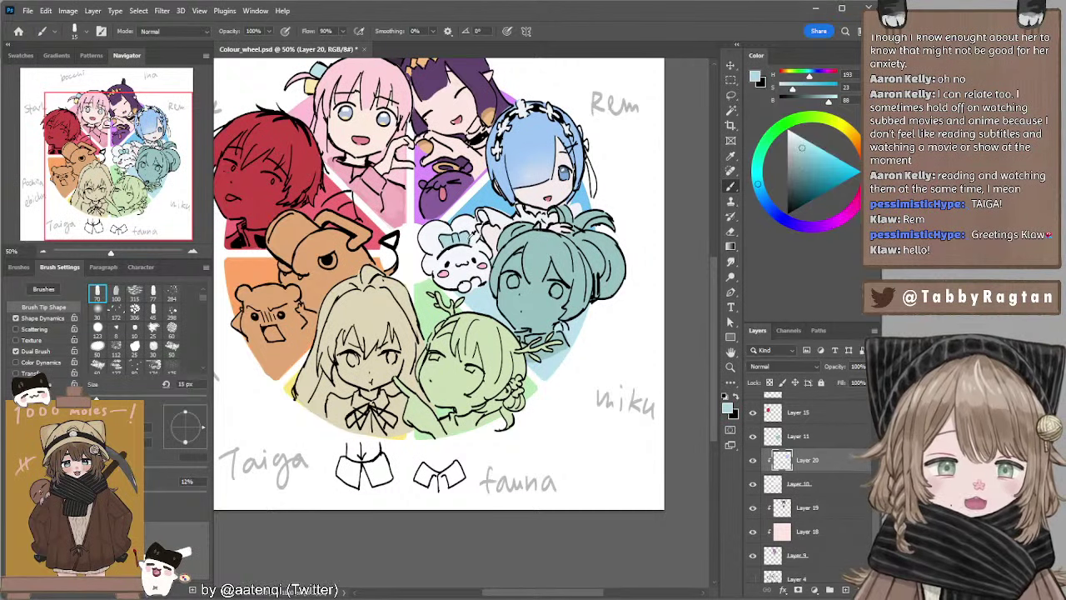
pyautogui.keyDown('ctrl'); pyautogui.click(540, 248); pyautogui.keyUp('ctrl')
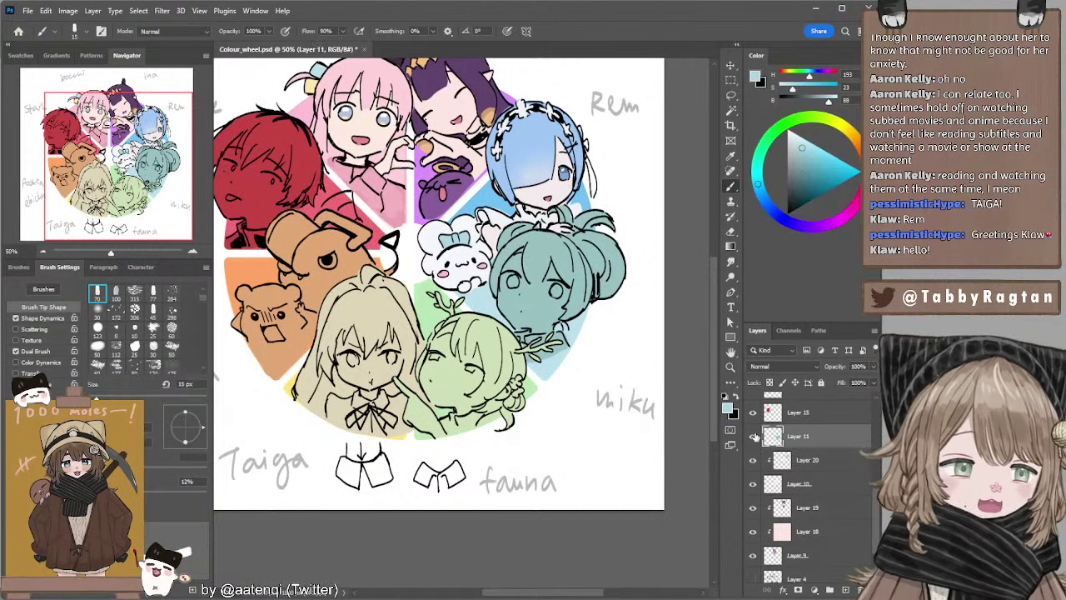
pyautogui.click(845, 590)
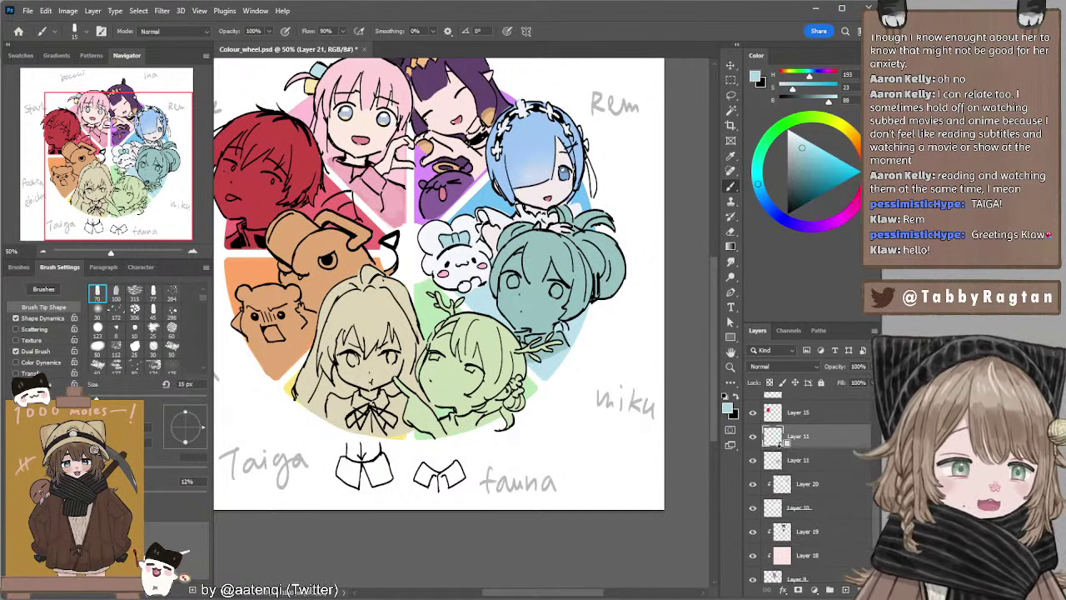
pyautogui.keyDown('alt'); pyautogui.click(781, 447); pyautogui.keyUp('alt')
pyautogui.keyDown('alt'); pyautogui.click(539, 188); pyautogui.keyUp('alt')
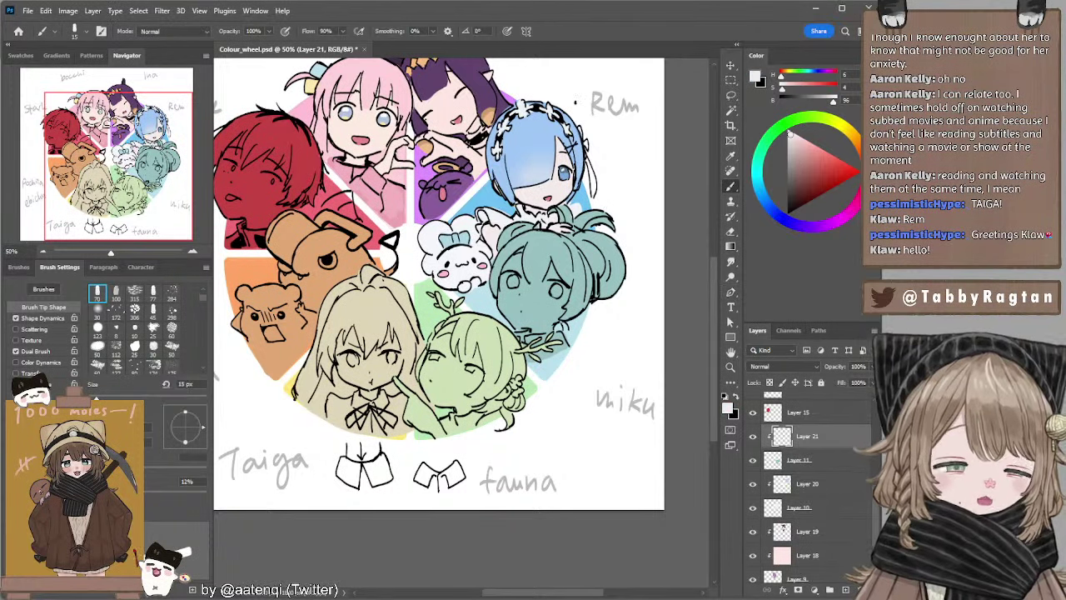
pyautogui.hotkey('alt', 'BackSpace')
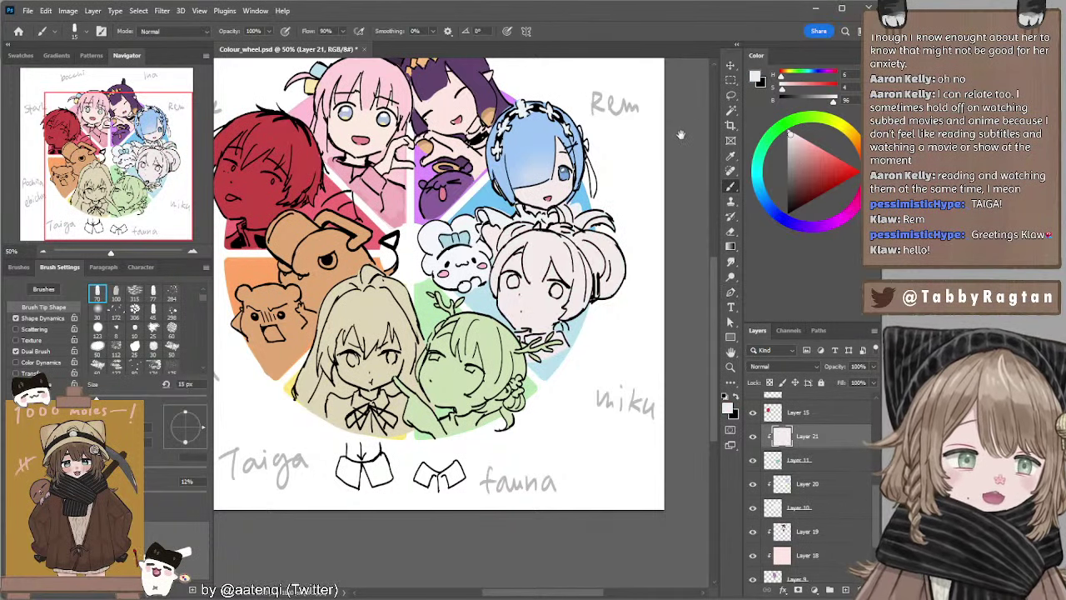
# Add a second clipped layer above Miku's skin fill and try a brighter cyan (H 193, S 38, B 94) on her fringe at 50 px.
pyautogui.moveTo(692, 130); pyautogui.dragTo(679, 133)
pyautogui.keyDown('alt'); pyautogui.click(453, 238); pyautogui.keyUp('alt')
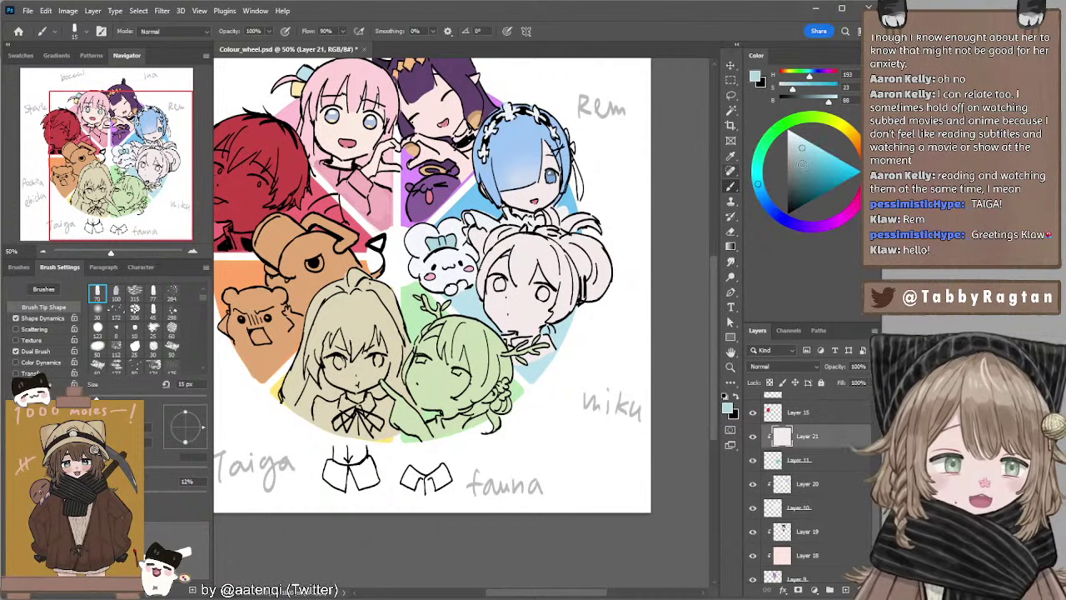
pyautogui.click(814, 150)
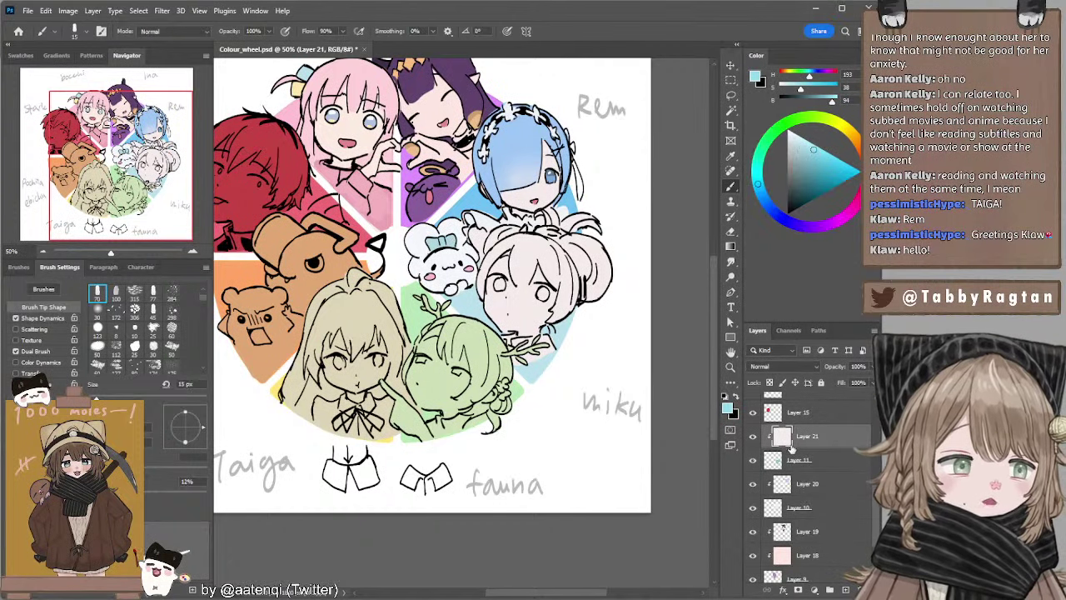
pyautogui.click(846, 591)
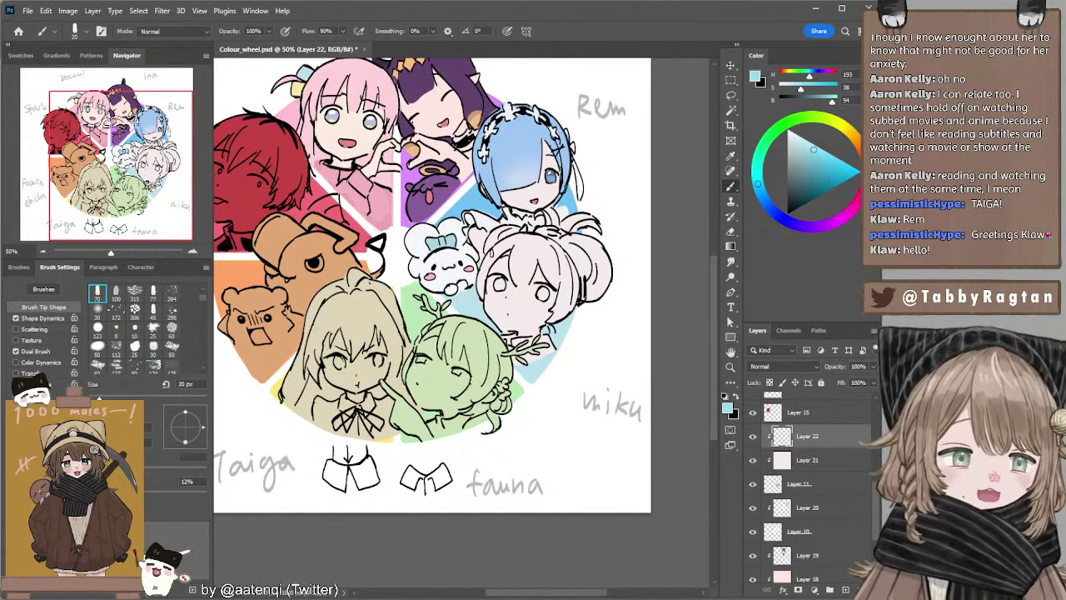
pyautogui.press(']')
pyautogui.press(']')
pyautogui.press(']')
pyautogui.moveTo(484, 272); pyautogui.dragTo(521, 240)
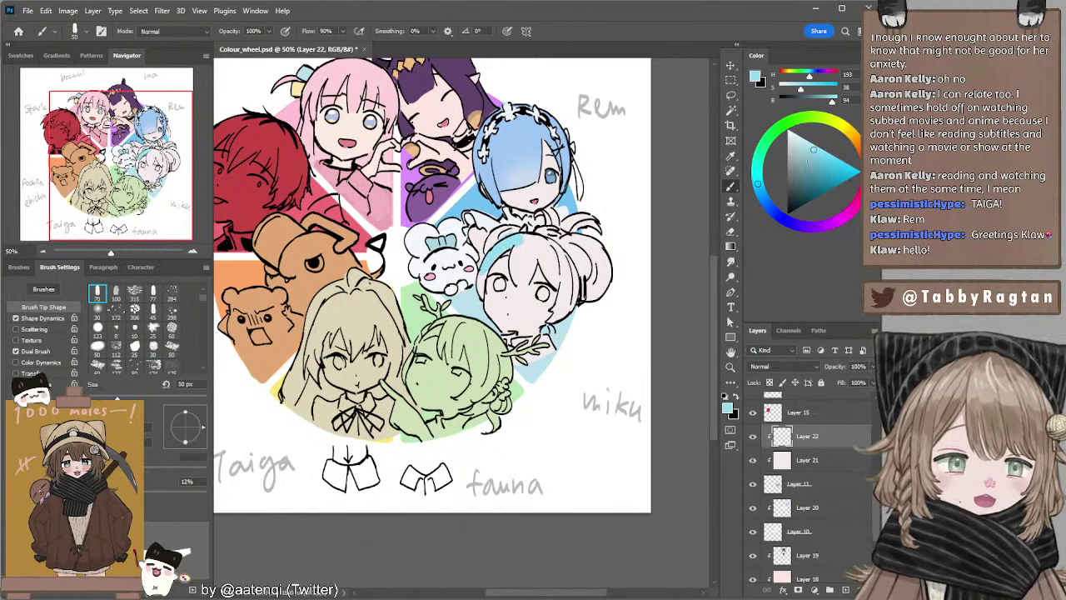
# Paint Miku's fringe pale cyan (H 193, S 26, B 88) with a 45 px brush.
pyautogui.moveTo(813, 149); pyautogui.dragTo(804, 149)
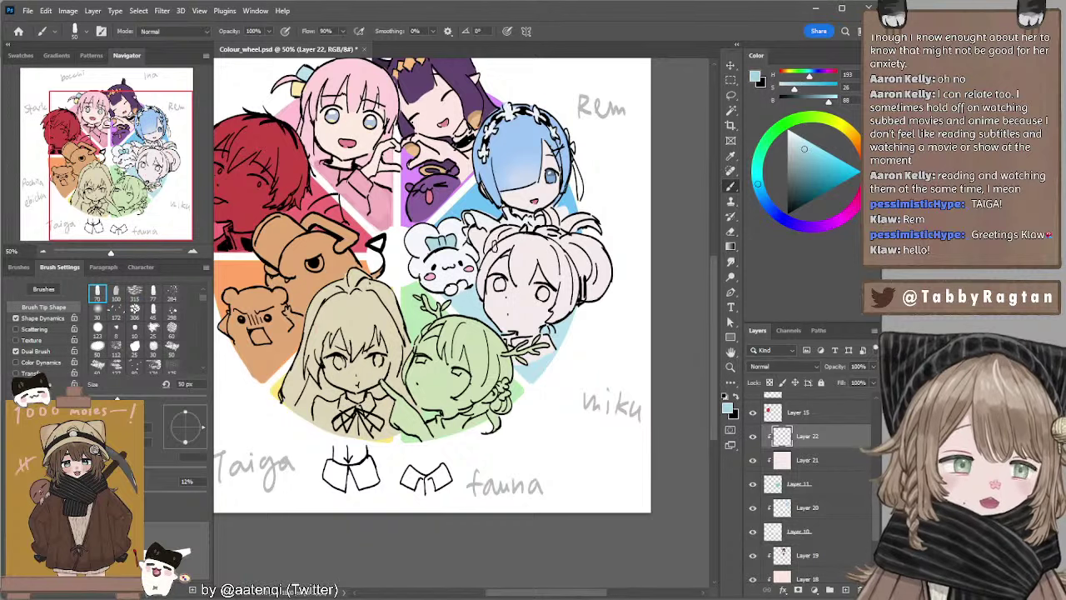
pyautogui.press('[')
pyautogui.moveTo(486, 262)
pyautogui.mouseDown()
pyautogui.moveTo(524, 241)
pyautogui.moveTo(512, 258)
pyautogui.moveTo(520, 243)
pyautogui.moveTo(491, 255)
pyautogui.moveTo(512, 249)
pyautogui.moveTo(520, 270)
pyautogui.moveTo(533, 265)
pyautogui.moveTo(530, 275)
pyautogui.moveTo(513, 265)
pyautogui.moveTo(526, 288)
pyautogui.moveTo(495, 250)
pyautogui.moveTo(490, 248)
pyautogui.mouseUp()
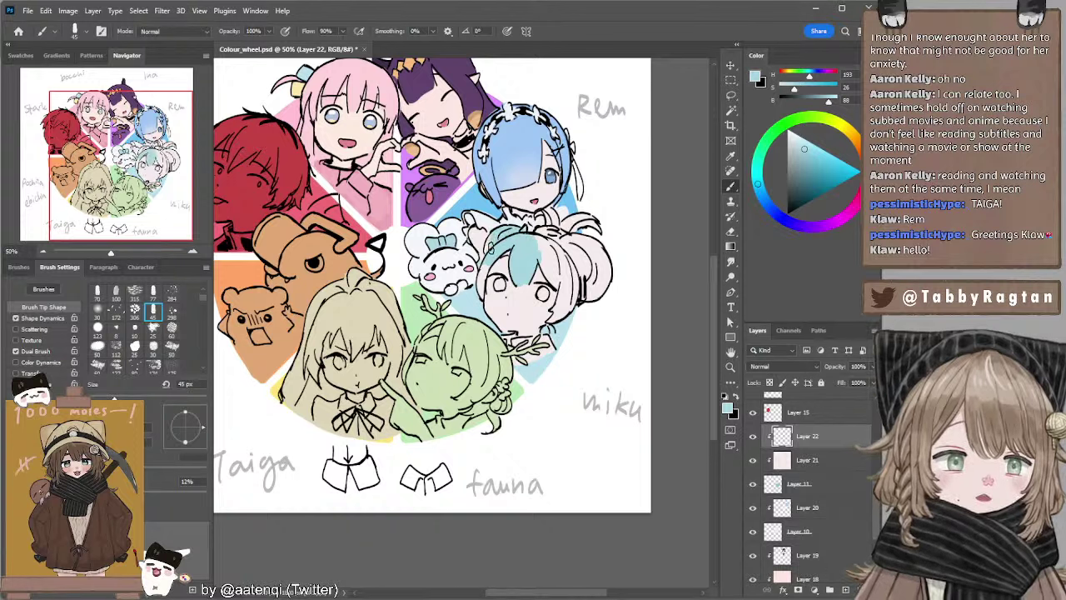
pyautogui.press('[')
pyautogui.press('[')
pyautogui.press('[')
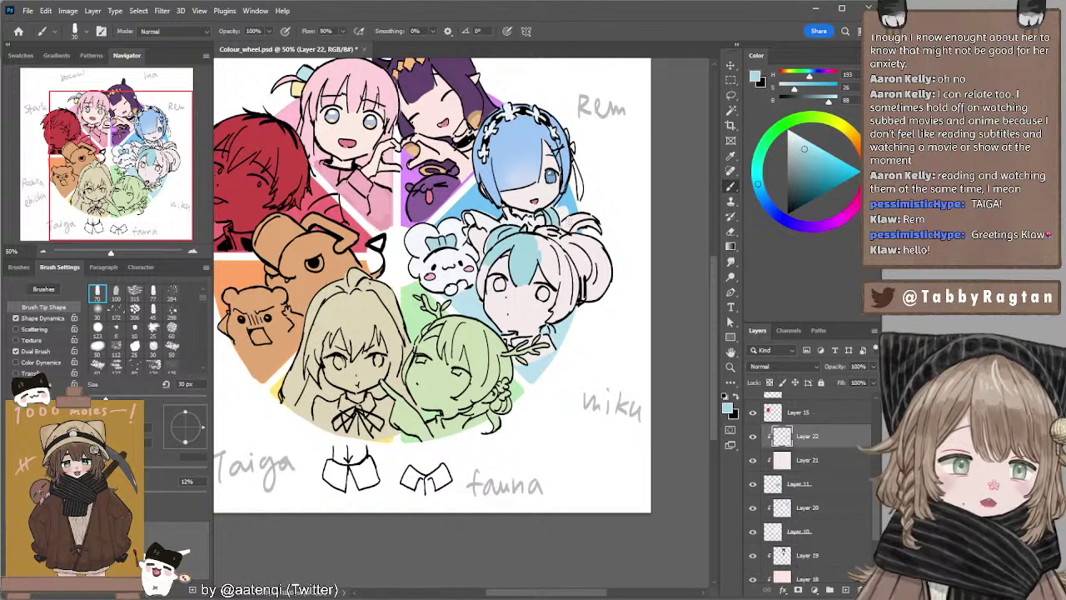
# Paint the rest of Miku's hair and her tied-up hair in the same pale cyan with a 40–45 px brush.
pyautogui.press(']')
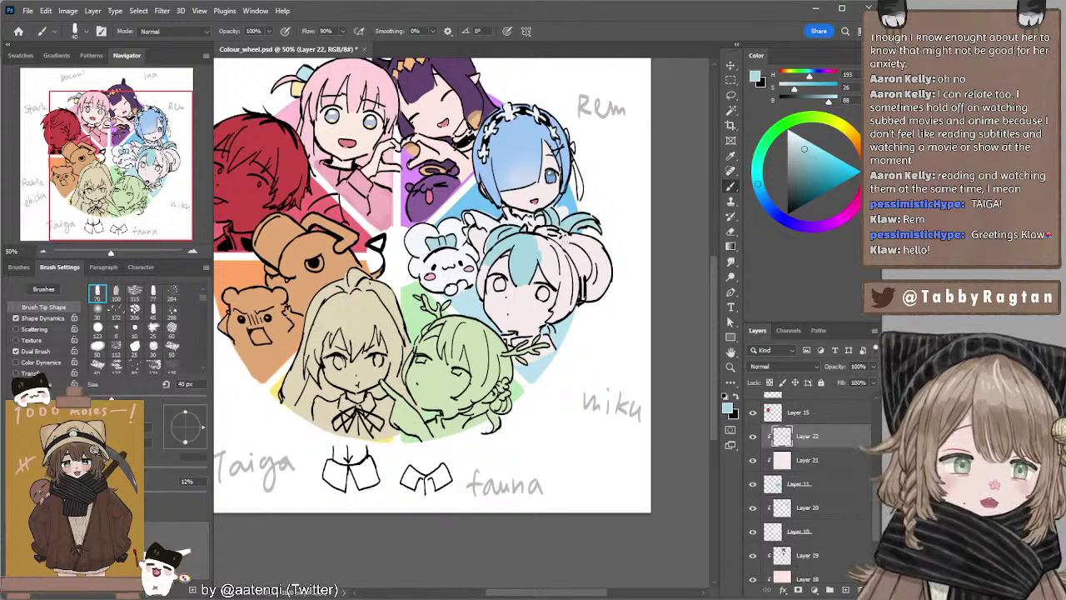
pyautogui.press(']')
pyautogui.moveTo(565, 239)
pyautogui.mouseDown()
pyautogui.moveTo(591, 243)
pyautogui.moveTo(567, 247)
pyautogui.moveTo(588, 293)
pyautogui.moveTo(598, 274)
pyautogui.moveTo(593, 292)
pyautogui.mouseUp()
pyautogui.moveTo(544, 246)
pyautogui.mouseDown()
pyautogui.moveTo(536, 239)
pyautogui.moveTo(557, 285)
pyautogui.moveTo(573, 287)
pyautogui.moveTo(562, 265)
pyautogui.moveTo(557, 314)
pyautogui.moveTo(572, 299)
pyautogui.moveTo(564, 317)
pyautogui.mouseUp()
pyautogui.press('[')
pyautogui.moveTo(479, 290)
pyautogui.mouseDown()
pyautogui.moveTo(486, 265)
pyautogui.moveTo(481, 296)
pyautogui.mouseUp()
pyautogui.moveTo(584, 278); pyautogui.dragTo(576, 297)
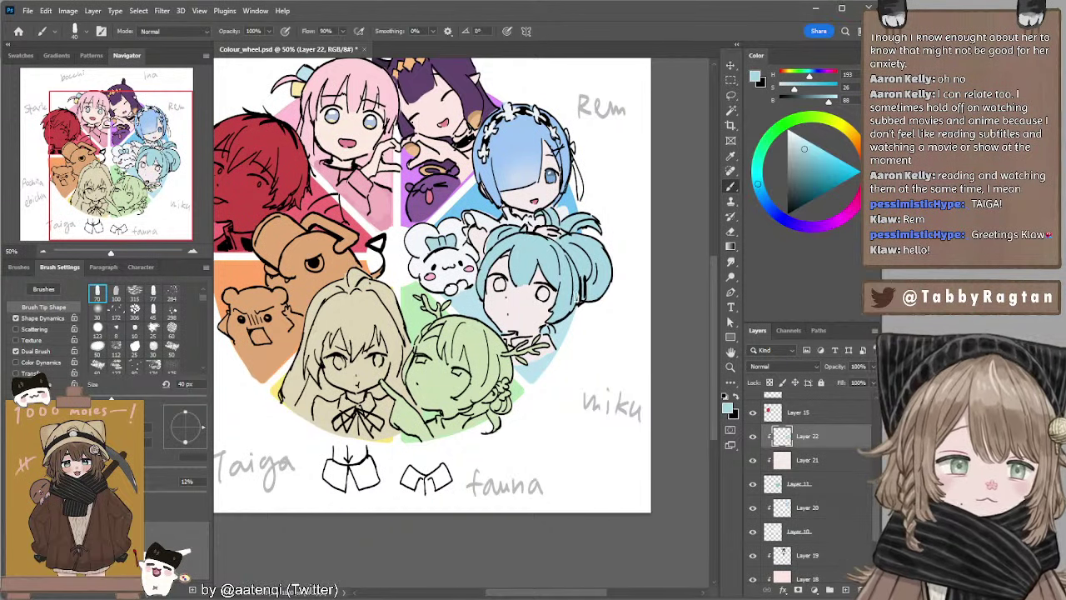
# Paint Miku's hair ornament pink with a 30 px brush, shifting the colour from H 340 to H 326 (S 43, B 95).
pyautogui.click(862, 190)
pyautogui.click(821, 151)
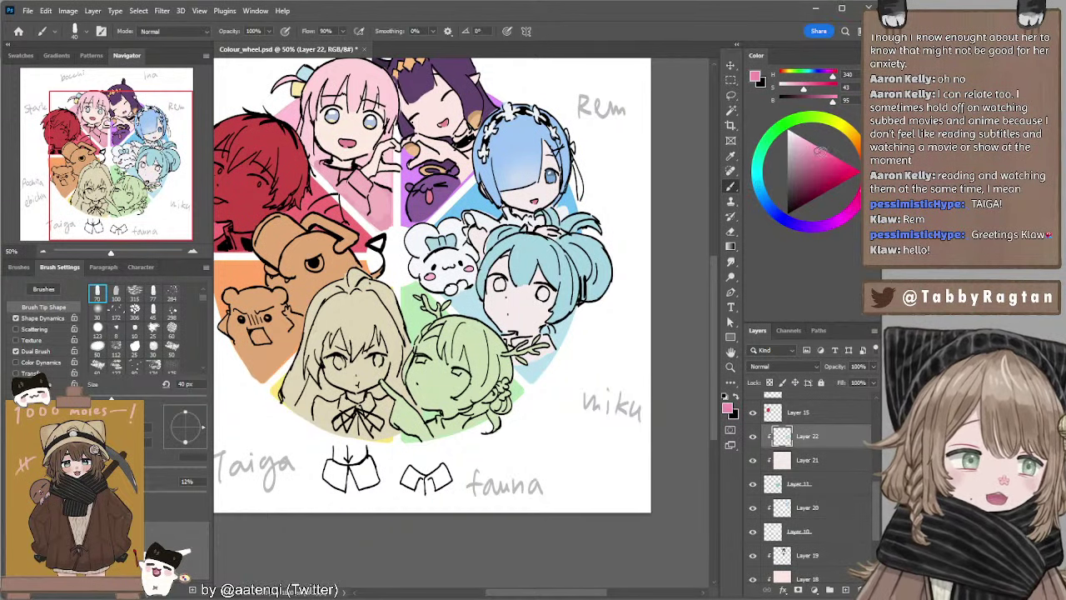
pyautogui.moveTo(583, 276); pyautogui.dragTo(583, 300)
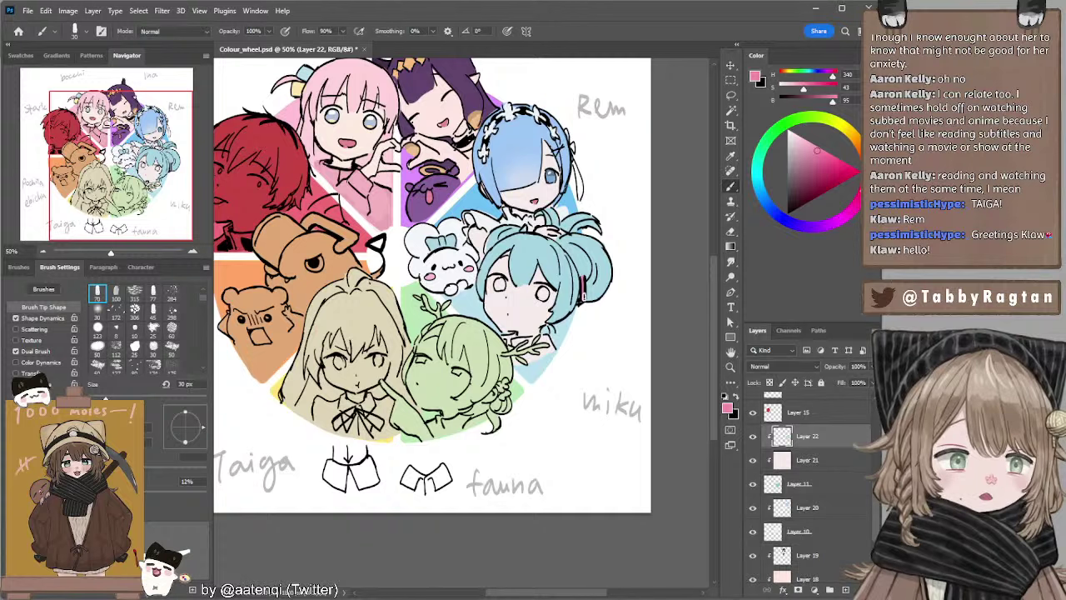
pyautogui.click(858, 202)
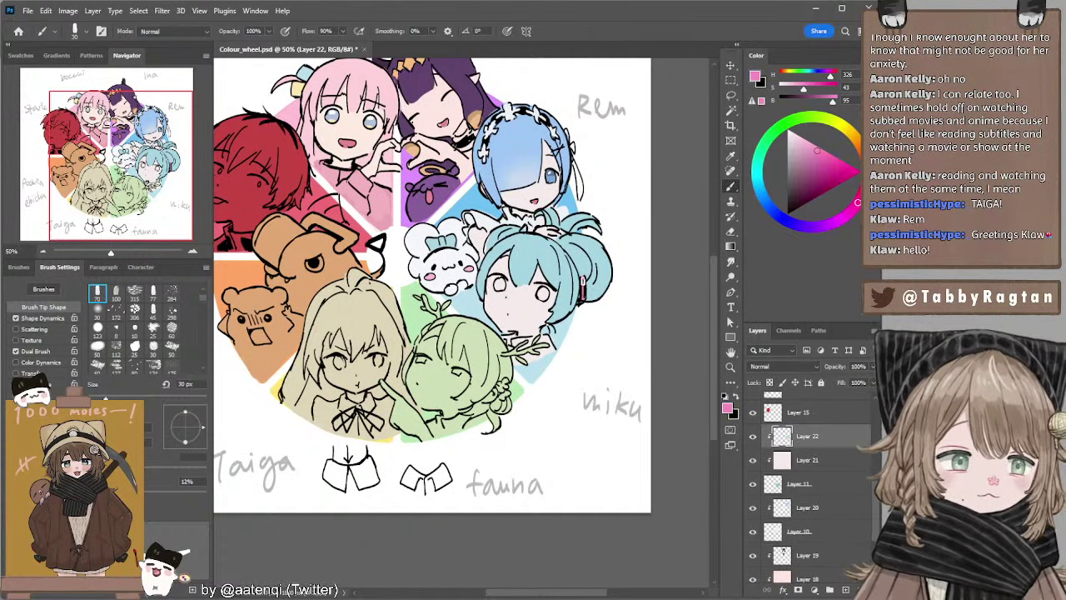
# Paint both of Miku's eyes with the cyan sampled from her hair (H 192, S 26, B 88) at 30 px.
pyautogui.moveTo(658, 276); pyautogui.dragTo(631, 283)
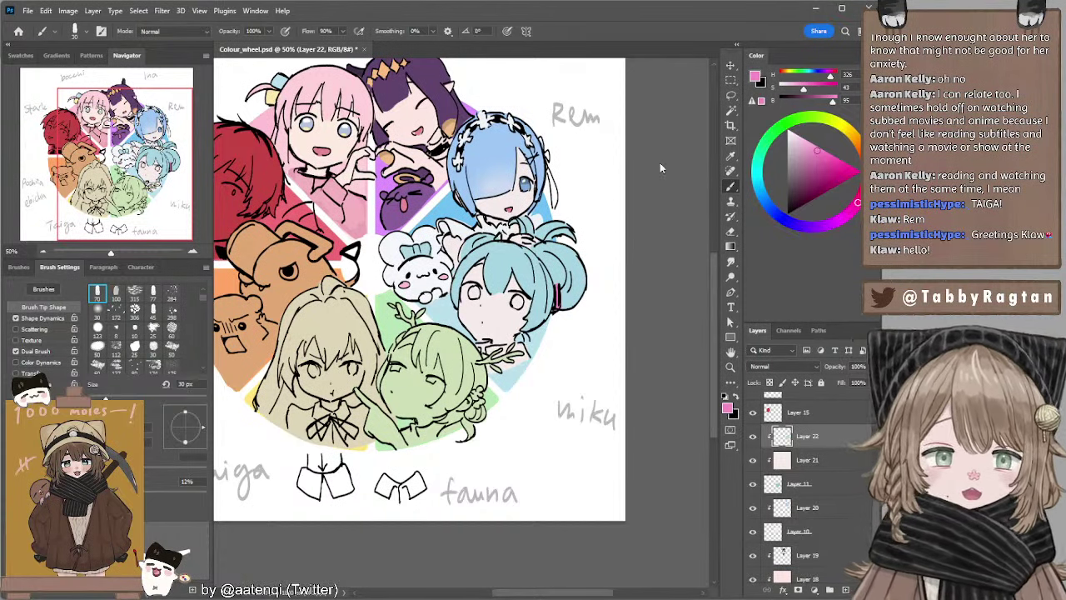
pyautogui.keyDown('alt'); pyautogui.click(525, 256); pyautogui.keyUp('alt')
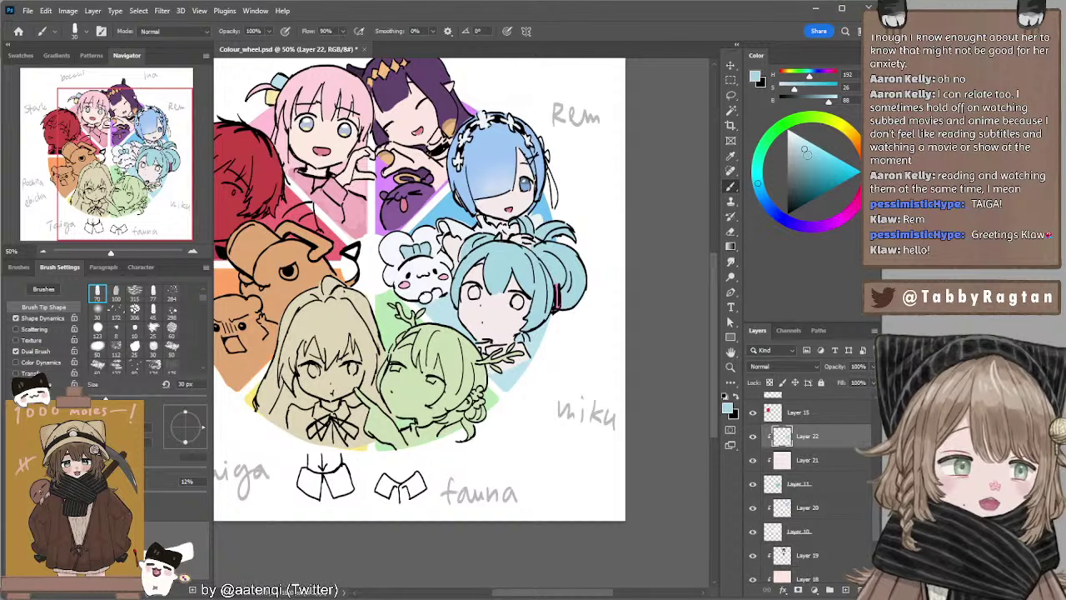
pyautogui.moveTo(519, 305); pyautogui.dragTo(476, 297)
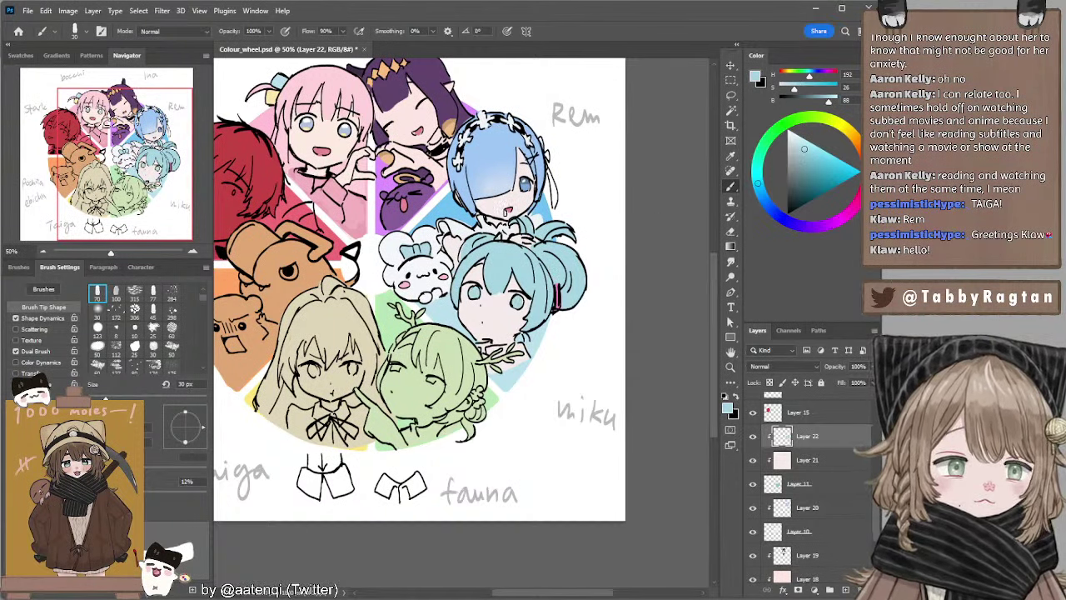
# Paint the whites of Miku's eyes near-white (S 0, B 96).
pyautogui.keyDown('alt'); pyautogui.click(573, 164); pyautogui.keyUp('alt')
pyautogui.click(787, 134)
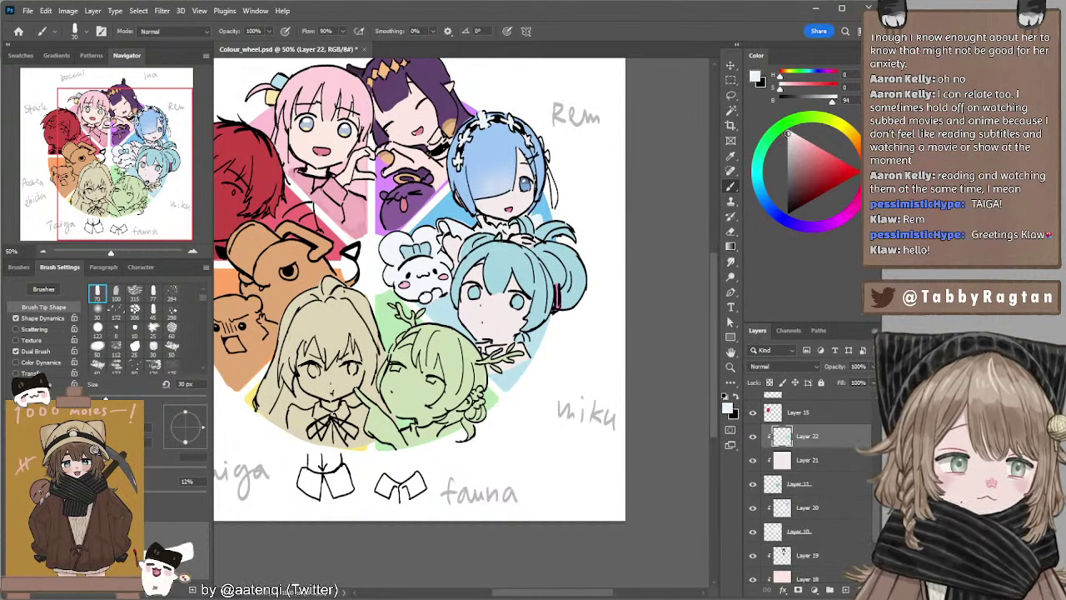
pyautogui.moveTo(787, 134); pyautogui.dragTo(788, 132)
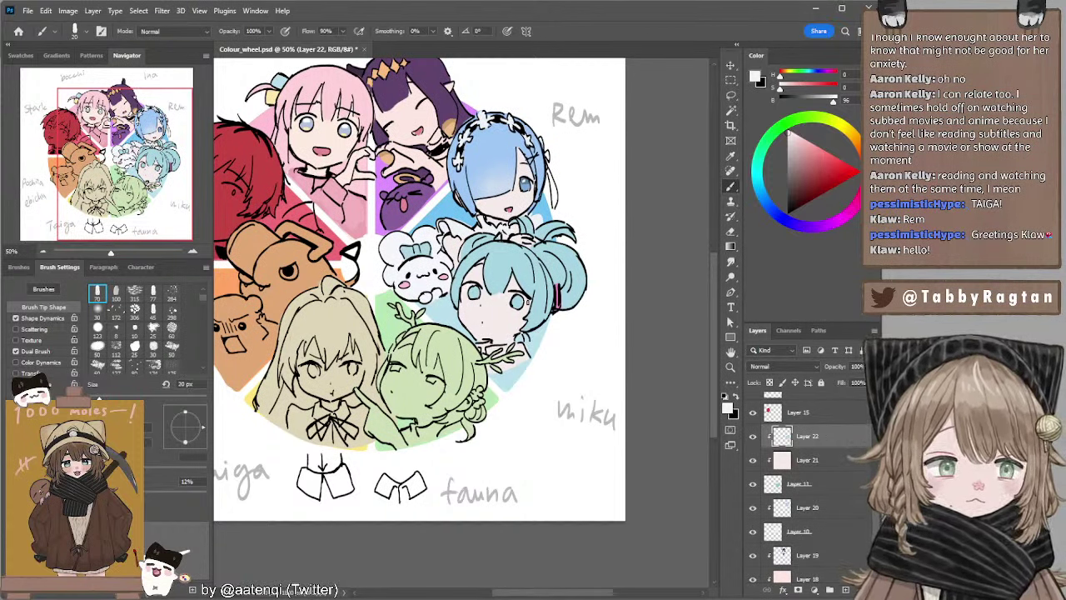
# Shade Miku's eyes with a darker cyan (H 192, S 31, B 56) and add white highlights with a 10 px brush.
pyautogui.keyDown('alt'); pyautogui.click(524, 298); pyautogui.keyUp('alt')
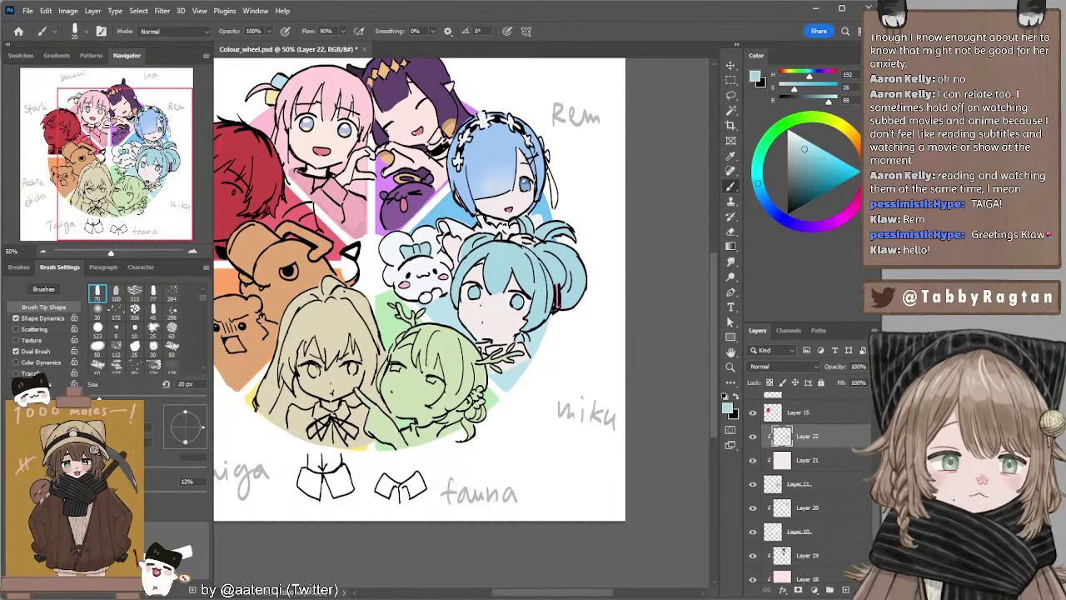
pyautogui.keyDown('alt'); pyautogui.click(520, 300); pyautogui.keyUp('alt')
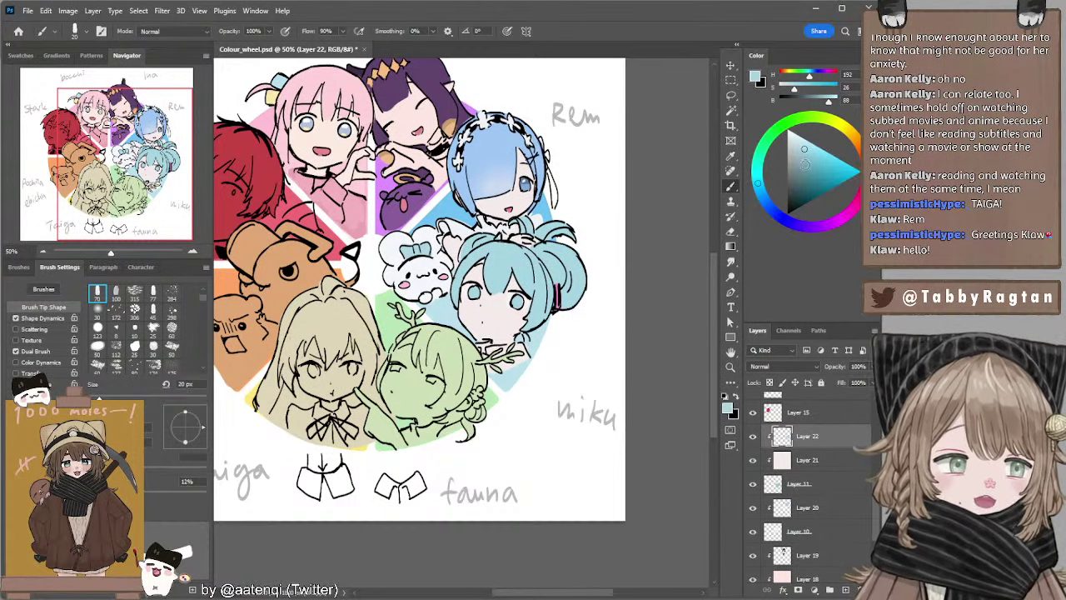
pyautogui.click(800, 173)
pyautogui.press(']')
pyautogui.moveTo(517, 298); pyautogui.dragTo(520, 303)
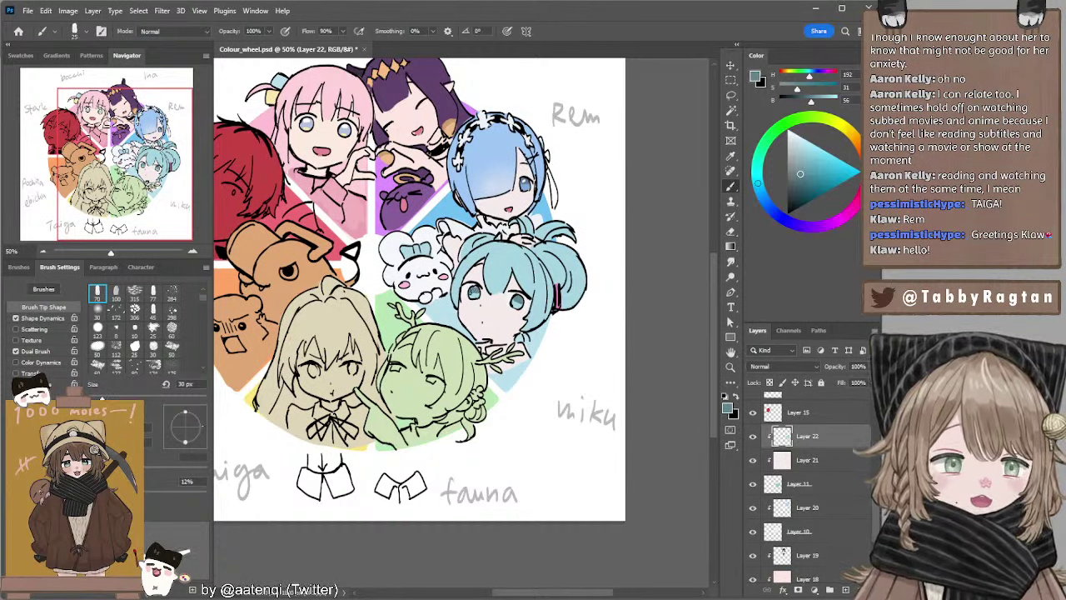
pyautogui.keyDown('alt'); pyautogui.click(596, 248); pyautogui.keyUp('alt')
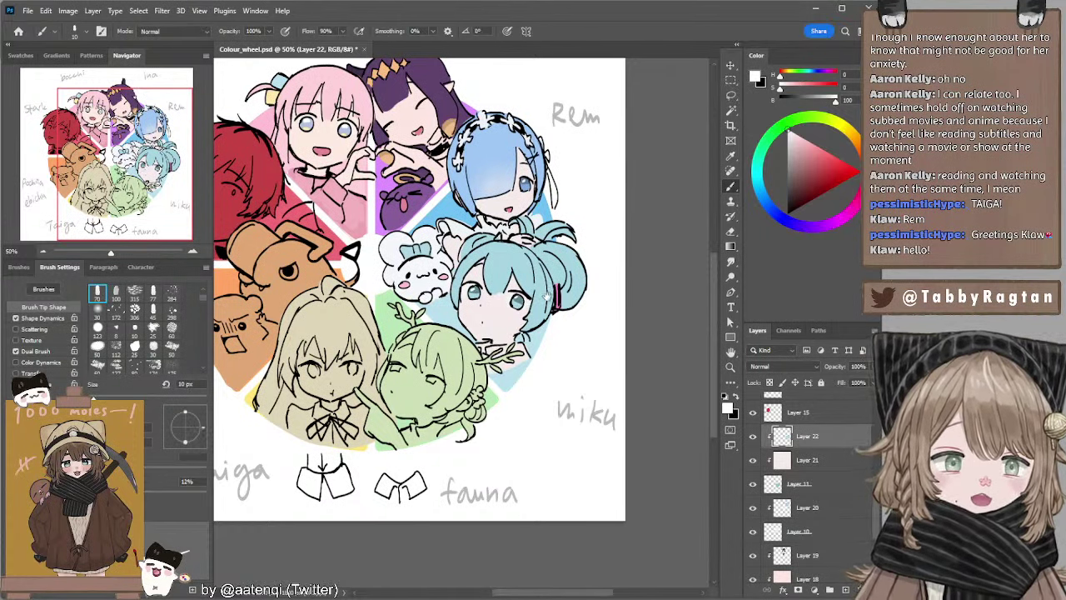
pyautogui.moveTo(547, 295); pyautogui.dragTo(555, 280)
# Paint Miku's collar in a cool grey (H 192, S 11, B 57) with a 35 px brush.
pyautogui.keyDown('alt'); pyautogui.click(537, 241); pyautogui.keyUp('alt')
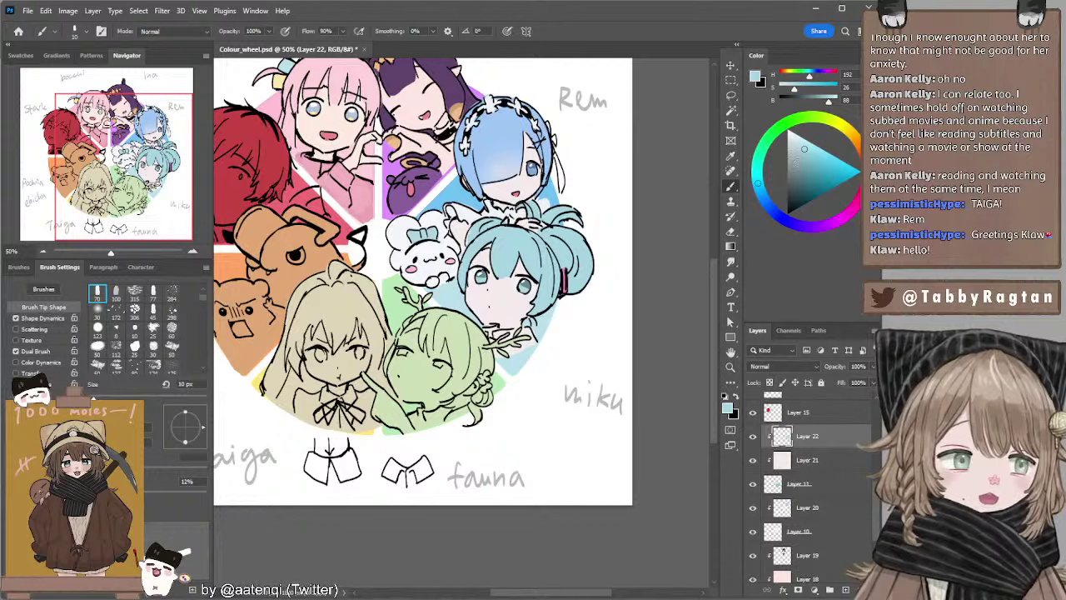
pyautogui.click(793, 168)
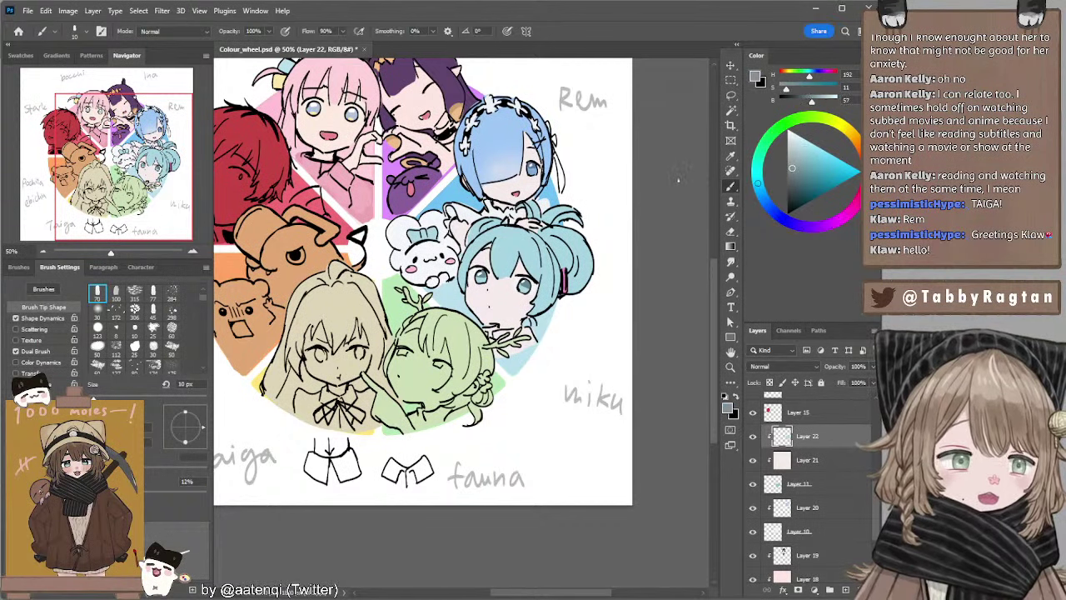
pyautogui.press(']')
pyautogui.press(']')
pyautogui.press(']')
pyautogui.press(']')
pyautogui.press(']')
pyautogui.moveTo(487, 327)
pyautogui.mouseDown()
pyautogui.moveTo(501, 339)
pyautogui.moveTo(488, 333)
pyautogui.moveTo(528, 332)
pyautogui.moveTo(499, 357)
pyautogui.mouseUp()
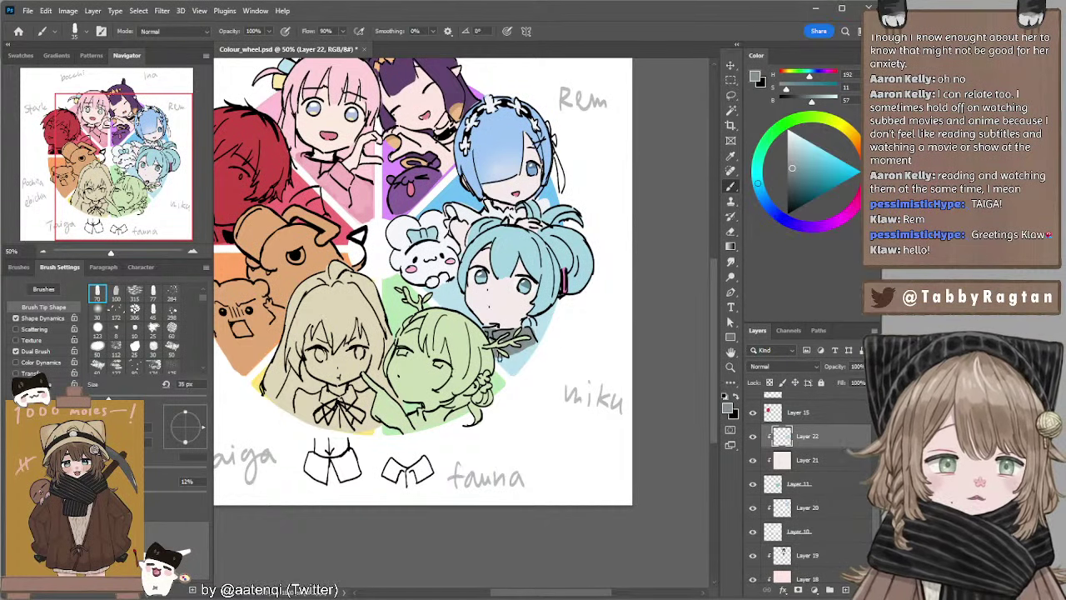
# Switch to a lighter grey (H 192, S 8, B 69) and a 45 px brush for Miku's clothing.
pyautogui.click(791, 158)
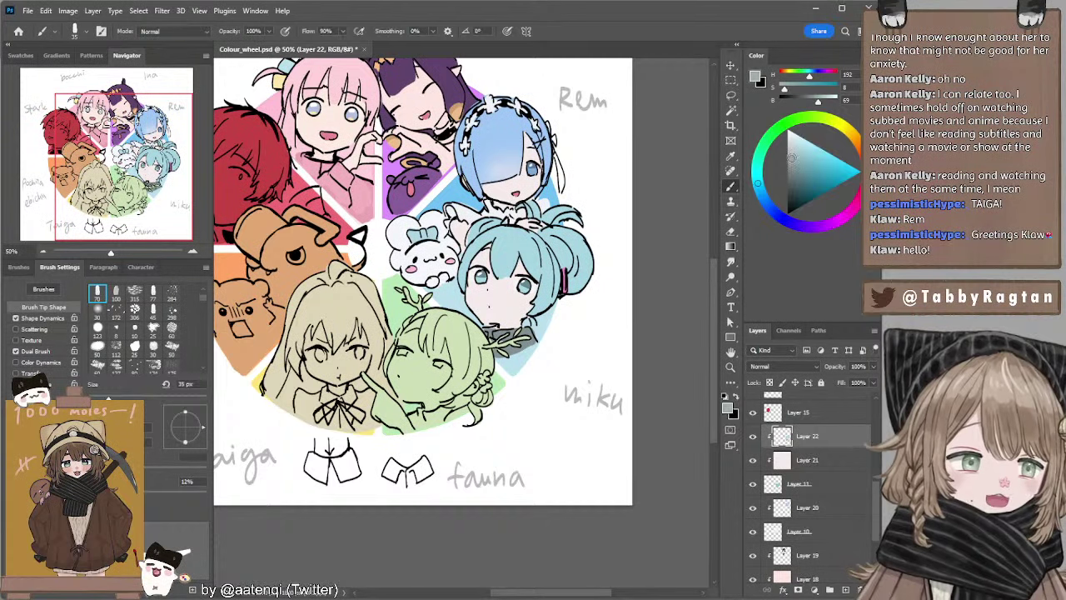
pyautogui.press(']')
pyautogui.press(']')
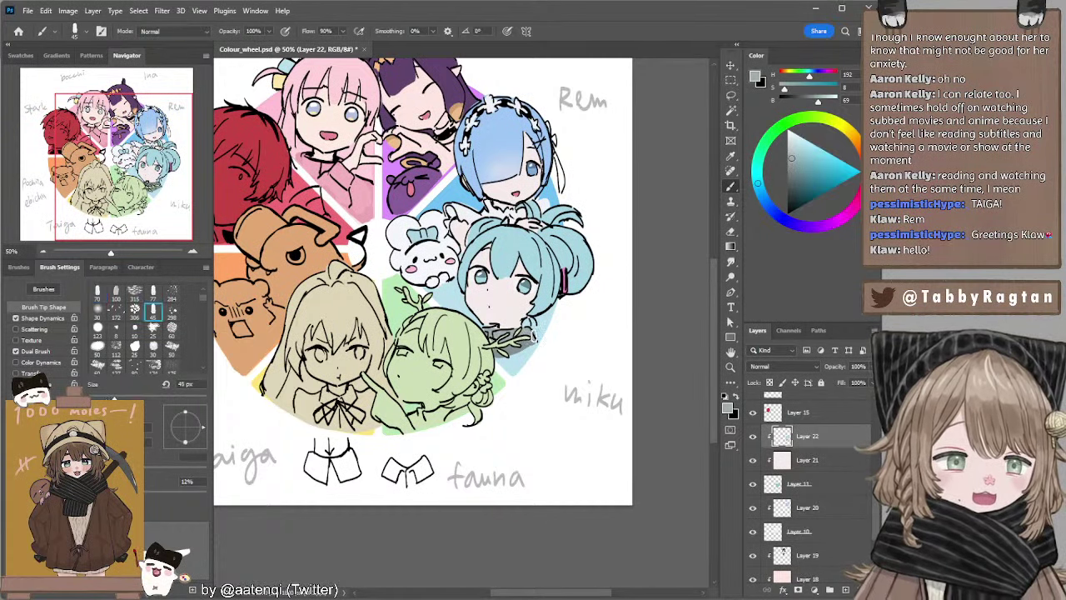
pyautogui.moveTo(592, 223); pyautogui.dragTo(606, 252)
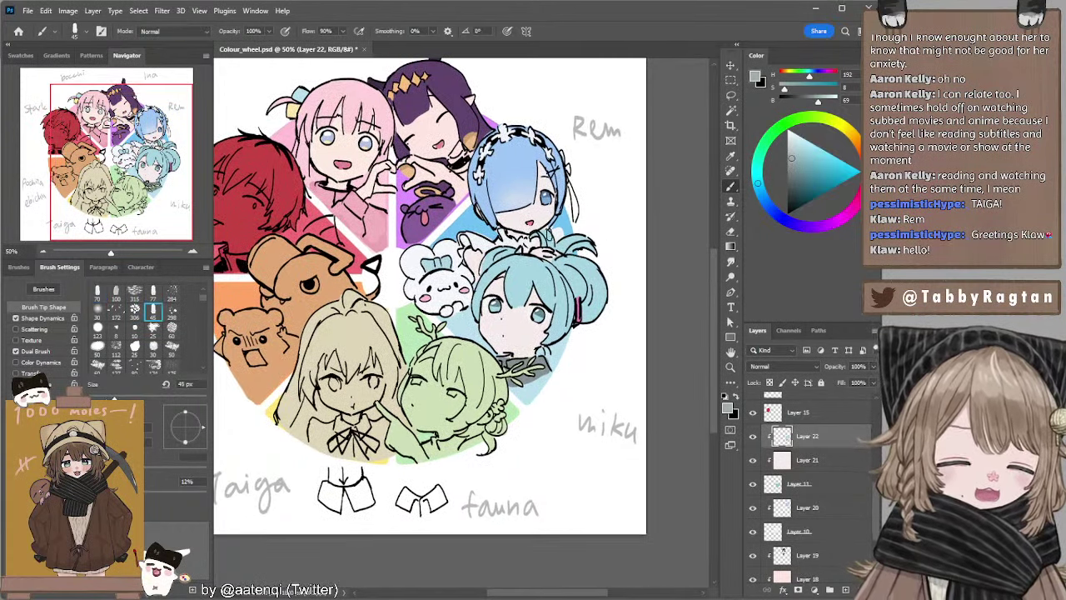
pyautogui.moveTo(513, 288); pyautogui.dragTo(548, 276)
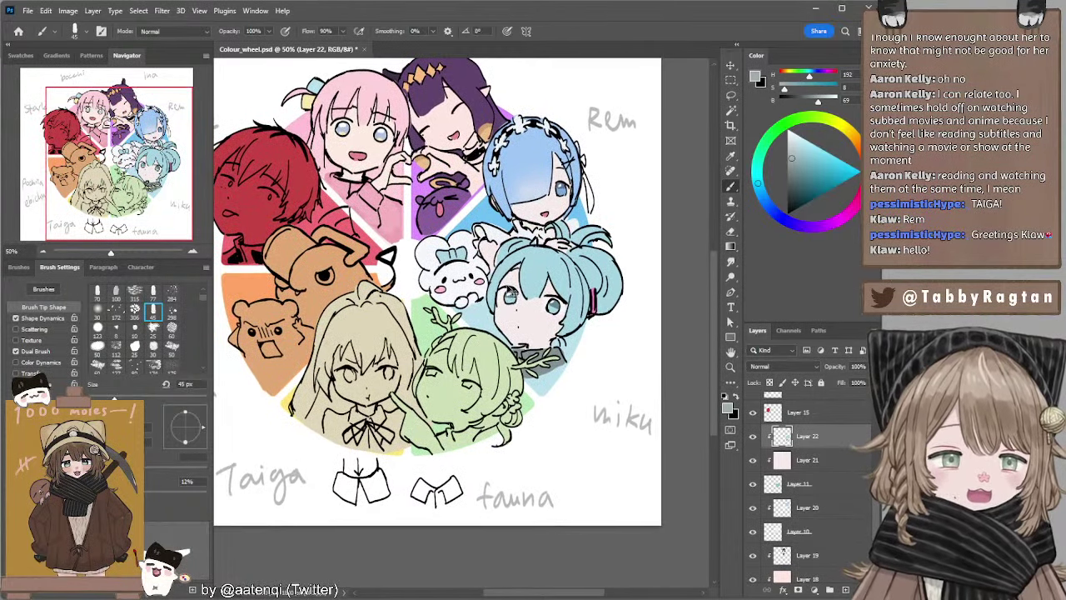
# Sample Miku's skin colour, and hide and show Layer 10 to check which area Rem's base colour covers.
pyautogui.keyDown('ctrl'); pyautogui.click(511, 283); pyautogui.keyUp('ctrl')
pyautogui.keyDown('alt'); pyautogui.click(511, 282); pyautogui.keyUp('alt')
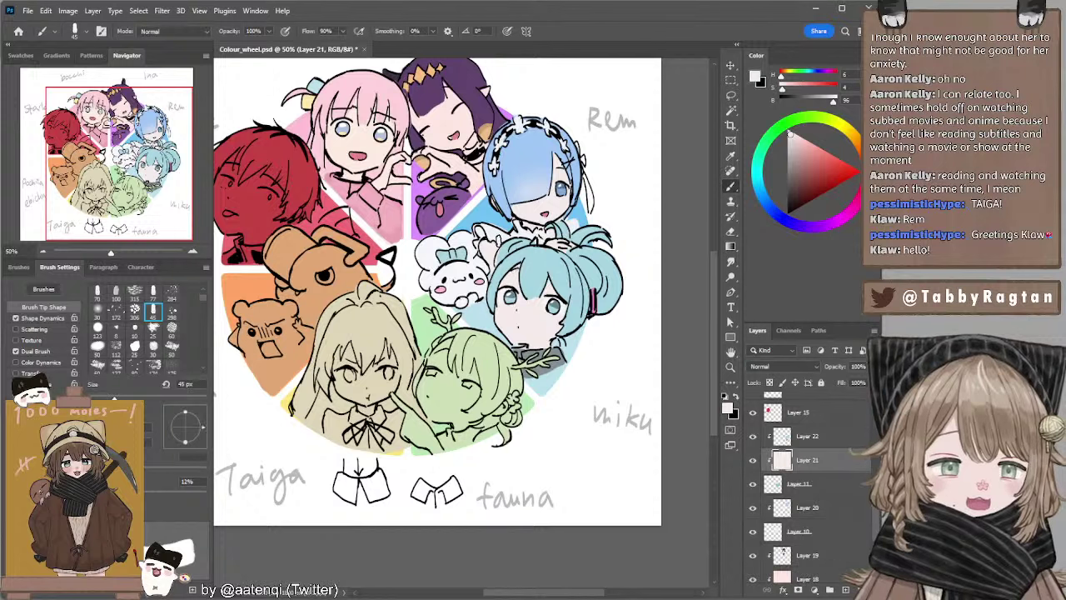
pyautogui.hotkey('alt', '[')
pyautogui.hotkey('alt', '[')
pyautogui.hotkey('alt', '[')
pyautogui.press('e')
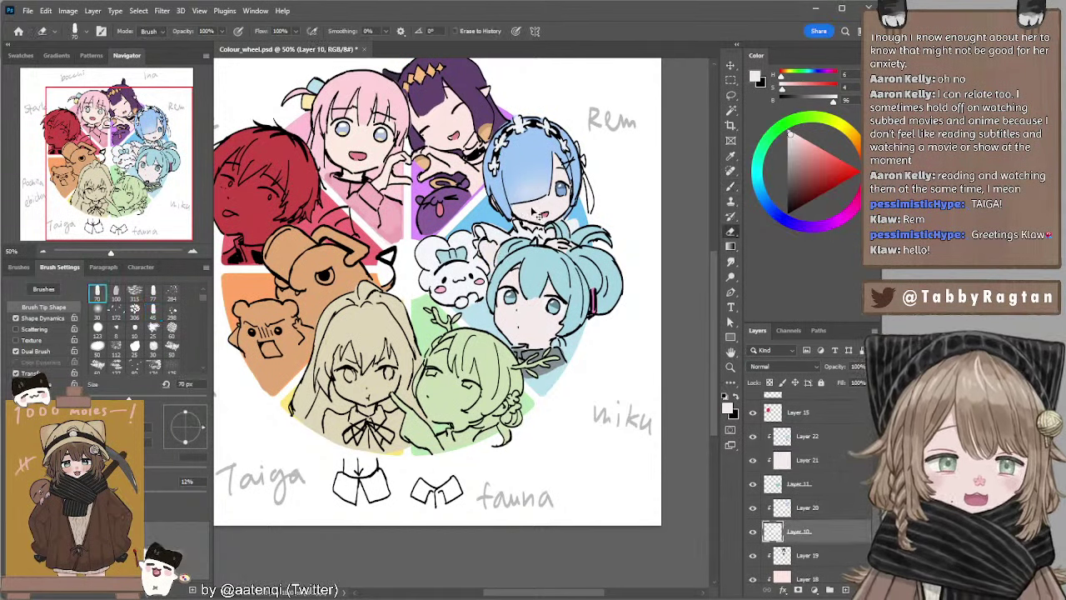
pyautogui.press('b')
pyautogui.moveTo(562, 213)
pyautogui.mouseDown()
pyautogui.moveTo(565, 201)
pyautogui.moveTo(566, 219)
pyautogui.mouseUp()
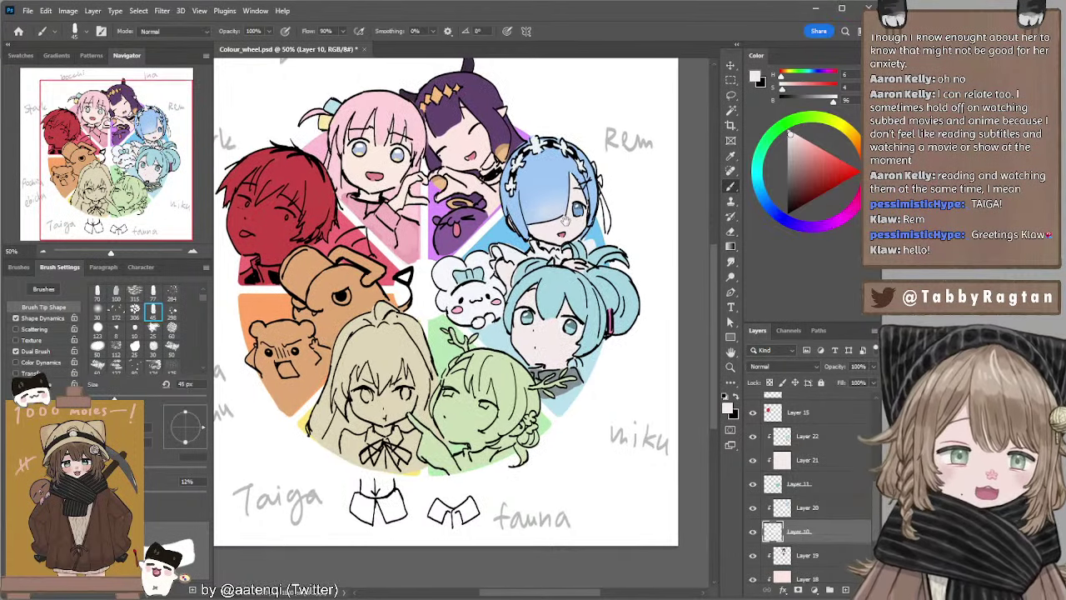
pyautogui.press('e')
pyautogui.click(753, 532)
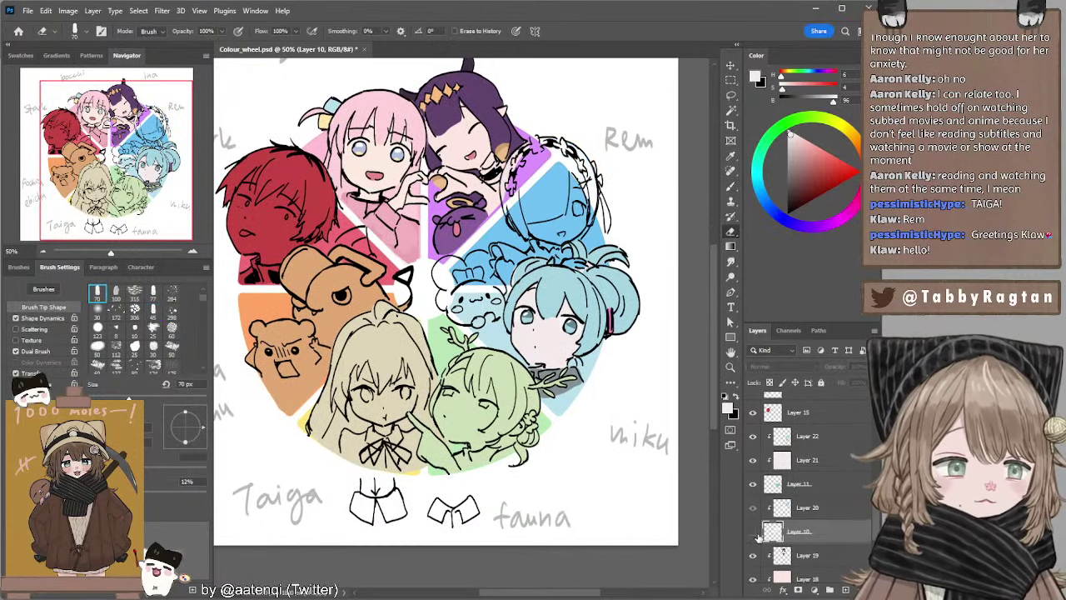
pyautogui.click(753, 532)
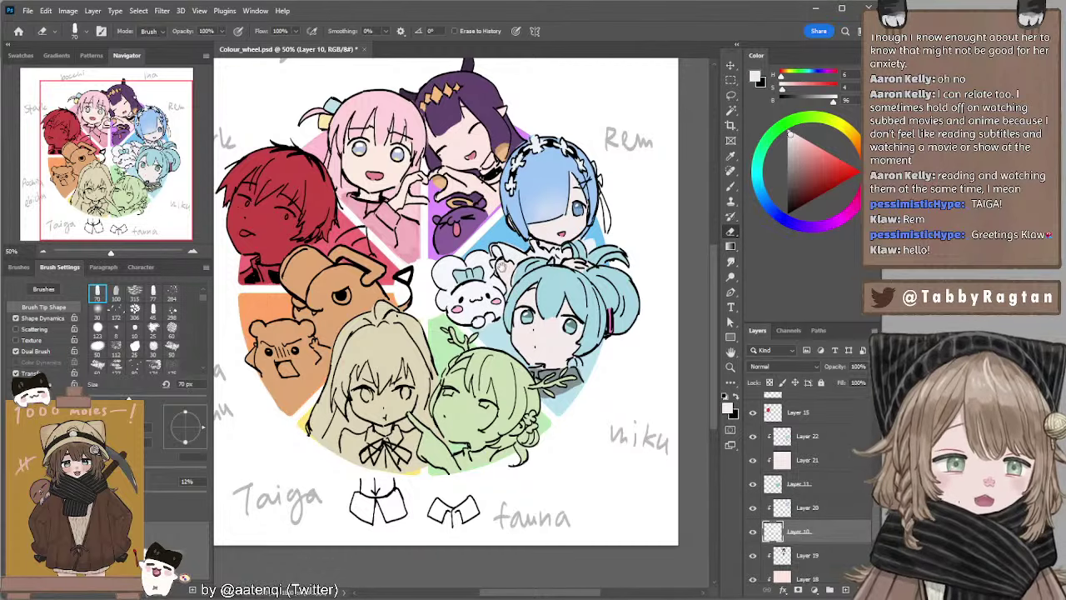
# Create a layer clipped to Fauna's base shape on Layer 12 and fill it with a pale pink skin tone (S 6, B 97).
pyautogui.scroll(-1, 500, 294)
pyautogui.moveTo(497, 258)
pyautogui.mouseDown()
pyautogui.moveTo(489, 282)
pyautogui.moveTo(495, 265)
pyautogui.mouseUp()
pyautogui.keyDown('ctrl'); pyautogui.click(504, 364); pyautogui.keyUp('ctrl')
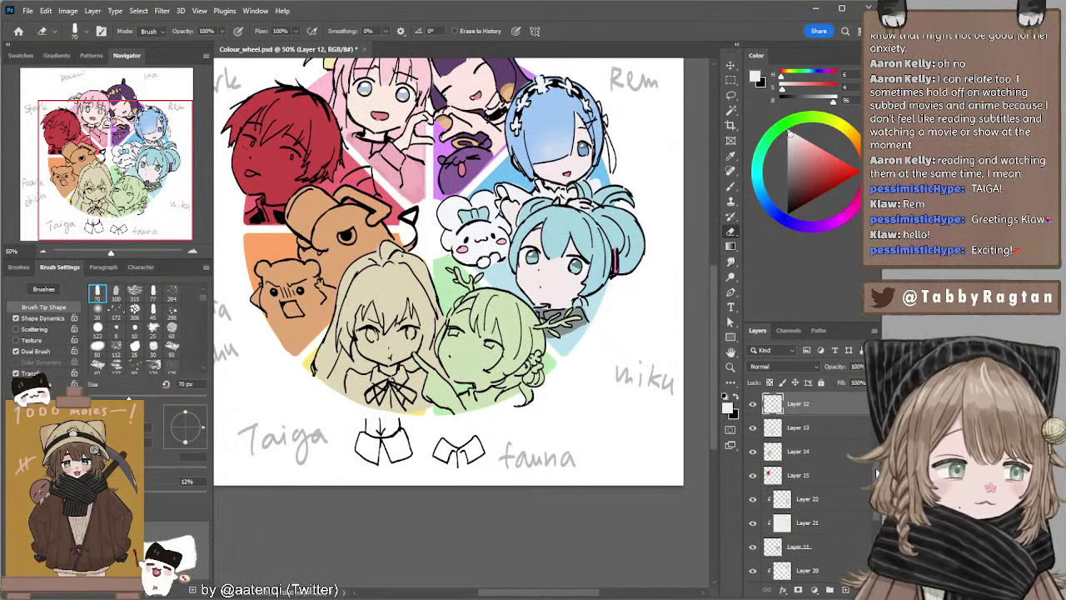
pyautogui.scroll(2, 841, 556)
pyautogui.click(846, 589)
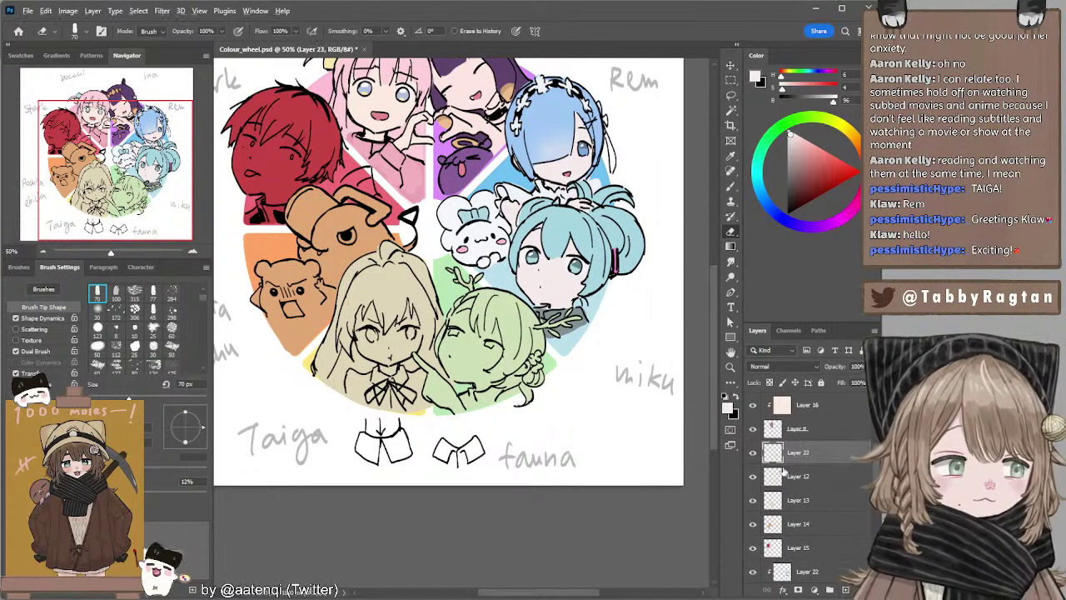
pyautogui.press('b')
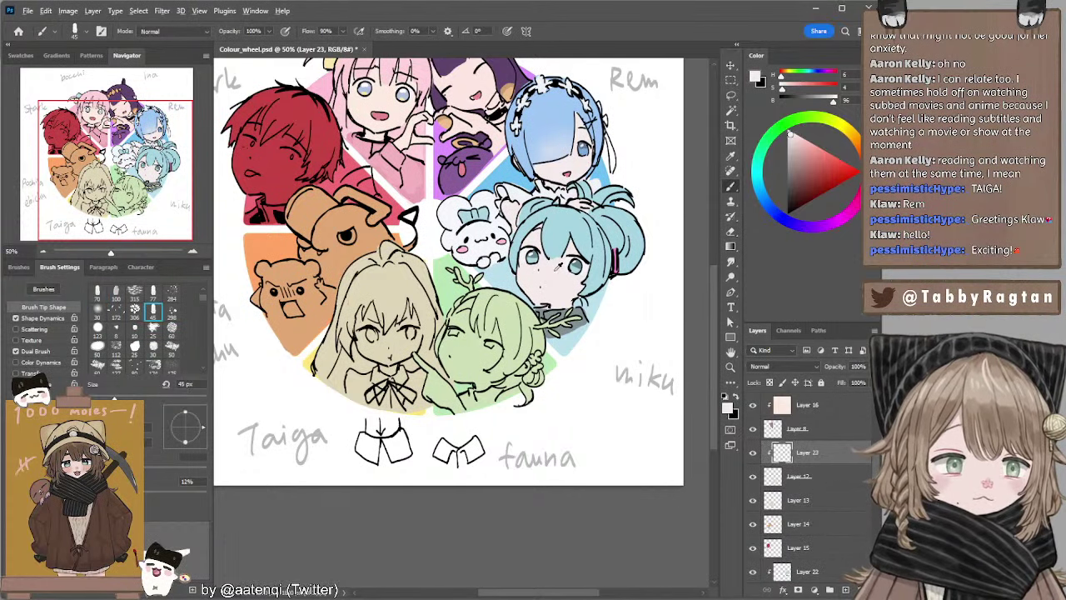
pyautogui.moveTo(793, 135); pyautogui.dragTo(808, 136)
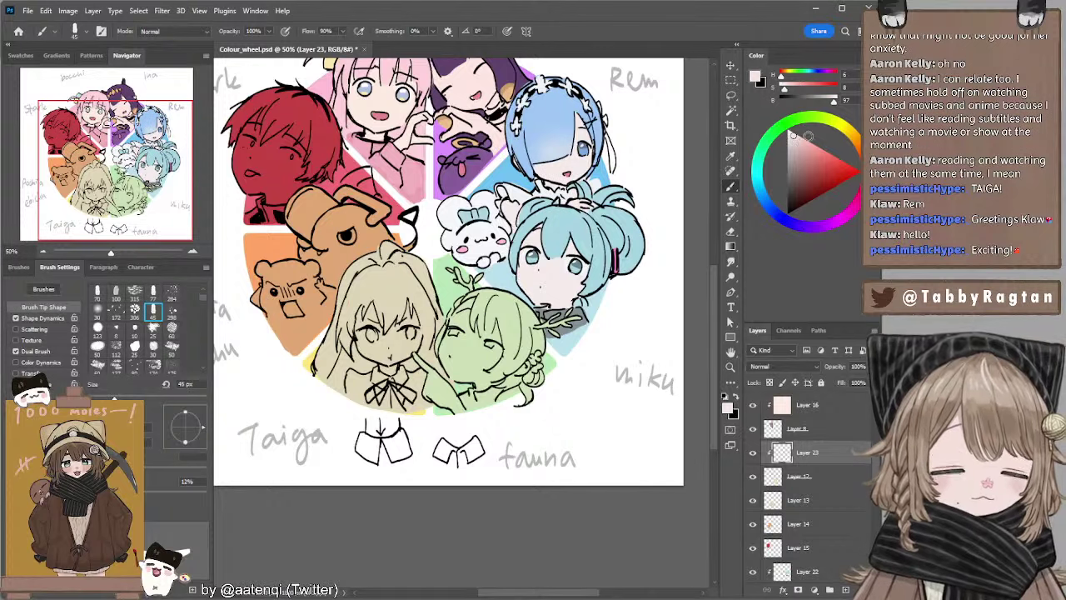
pyautogui.hotkey('alt', 'BackSpace')
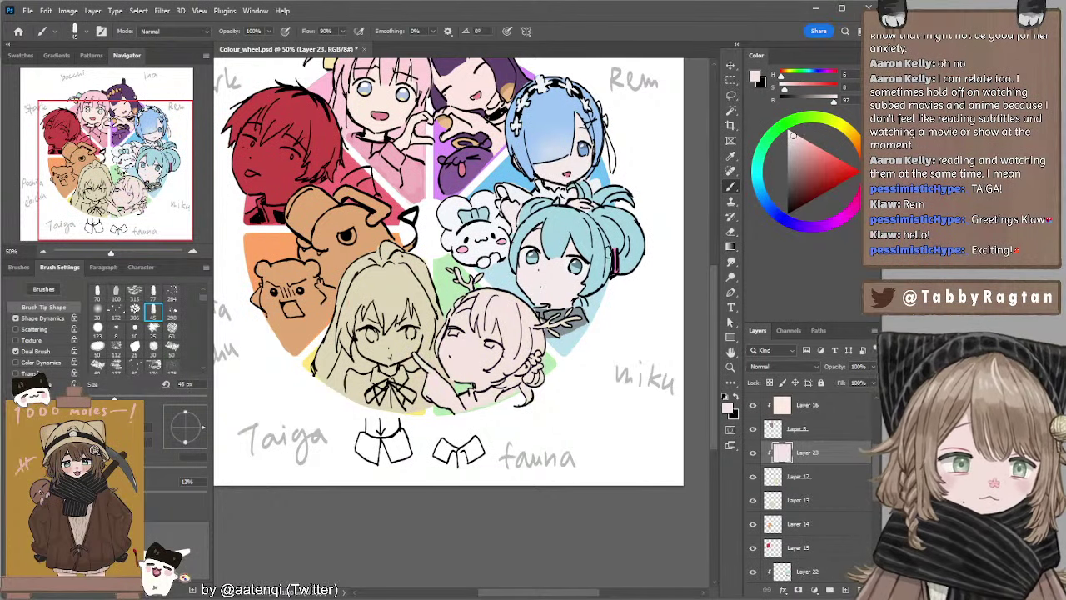
# Refill Miku's skin on Layer 21 with the same pale pink used for Fauna.
pyautogui.keyDown('ctrl'); pyautogui.click(566, 285); pyautogui.keyUp('ctrl')
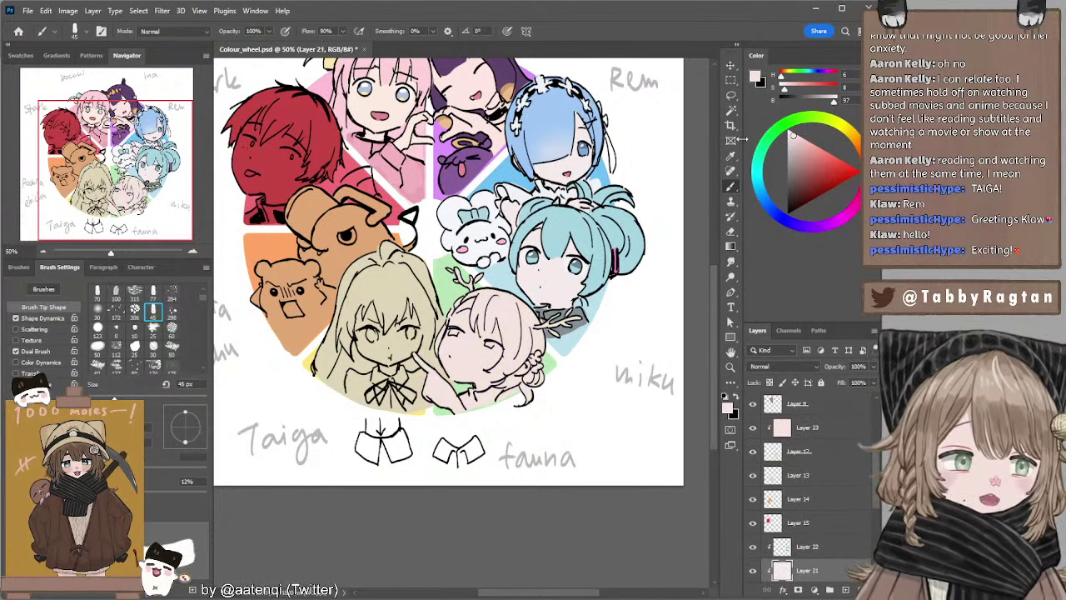
pyautogui.hotkey('ctrl', 'BackSpace')
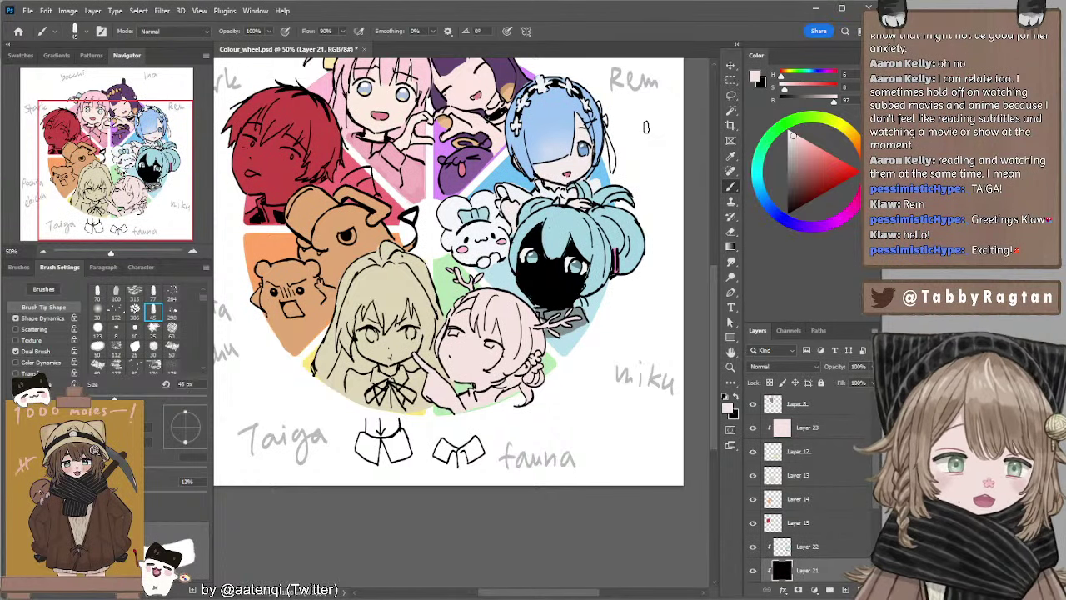
pyautogui.hotkey('alt', 'BackSpace')
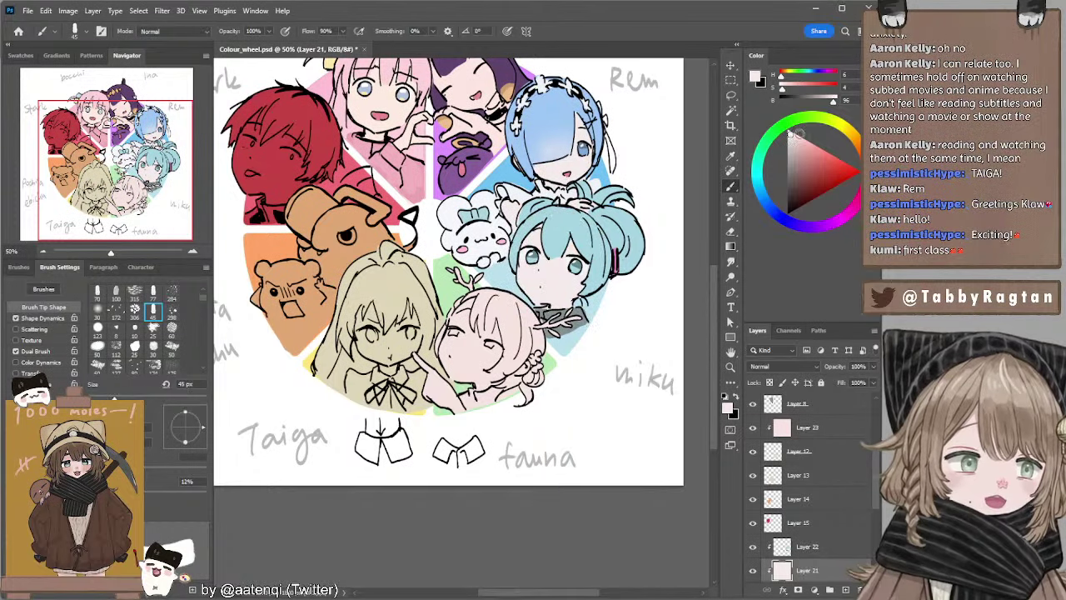
# Shift the skin colour to a warmer peach (H 16, S 9, B 97) and fill Miku's skin layer with it.
pyautogui.click(860, 147)
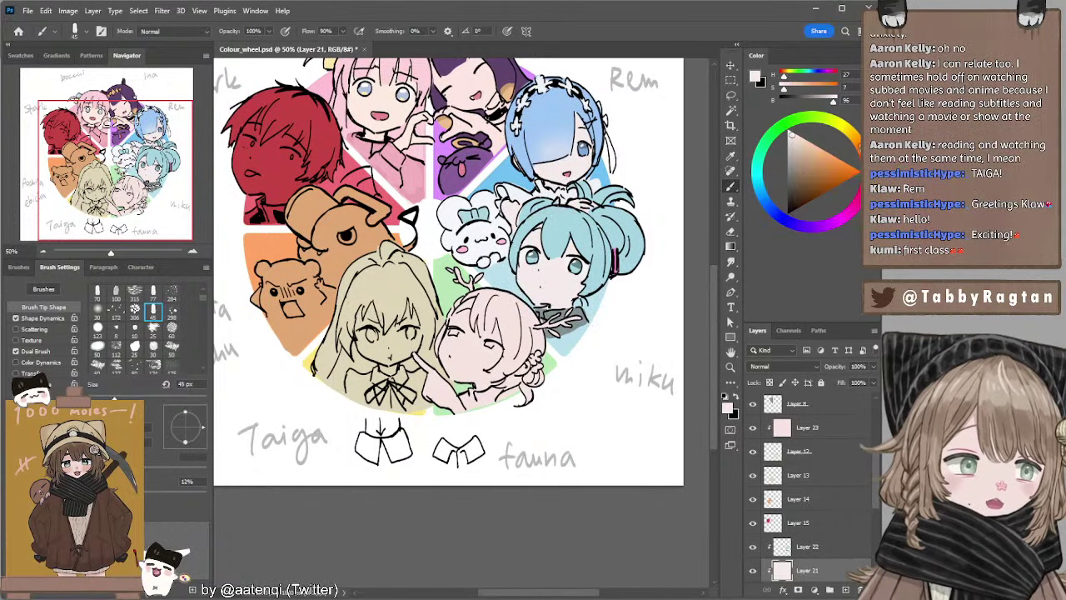
pyautogui.click(794, 135)
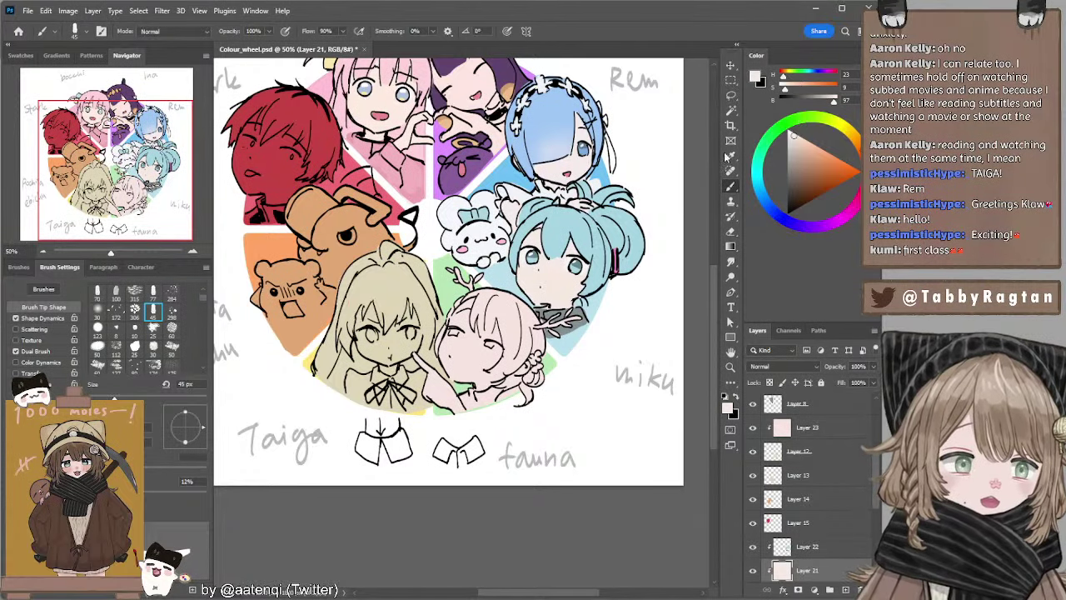
pyautogui.keyDown('alt'); pyautogui.click(556, 268); pyautogui.keyUp('alt')
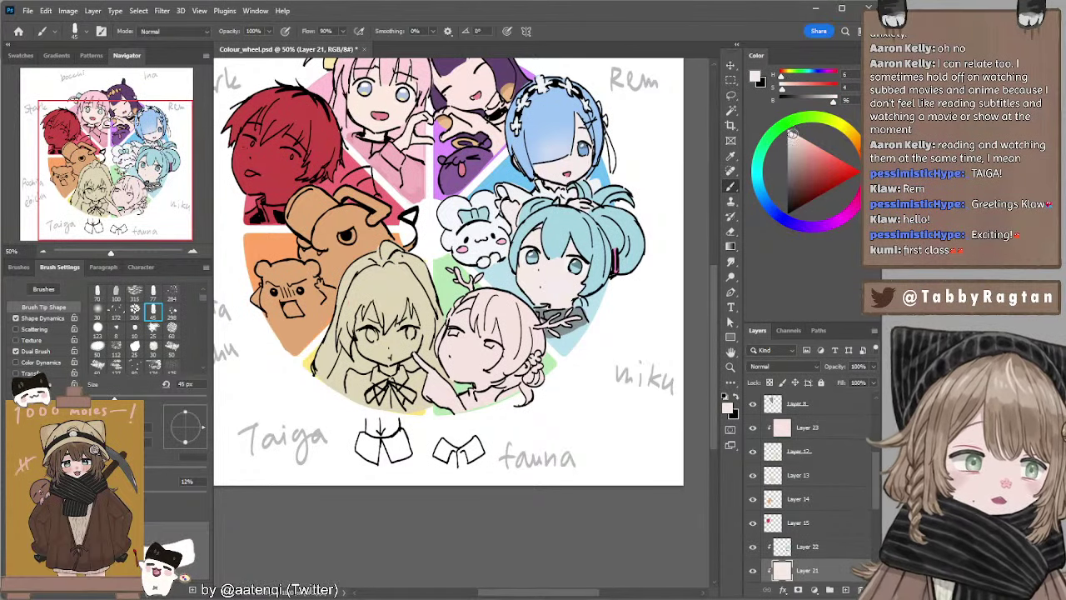
pyautogui.moveTo(793, 136); pyautogui.dragTo(796, 135)
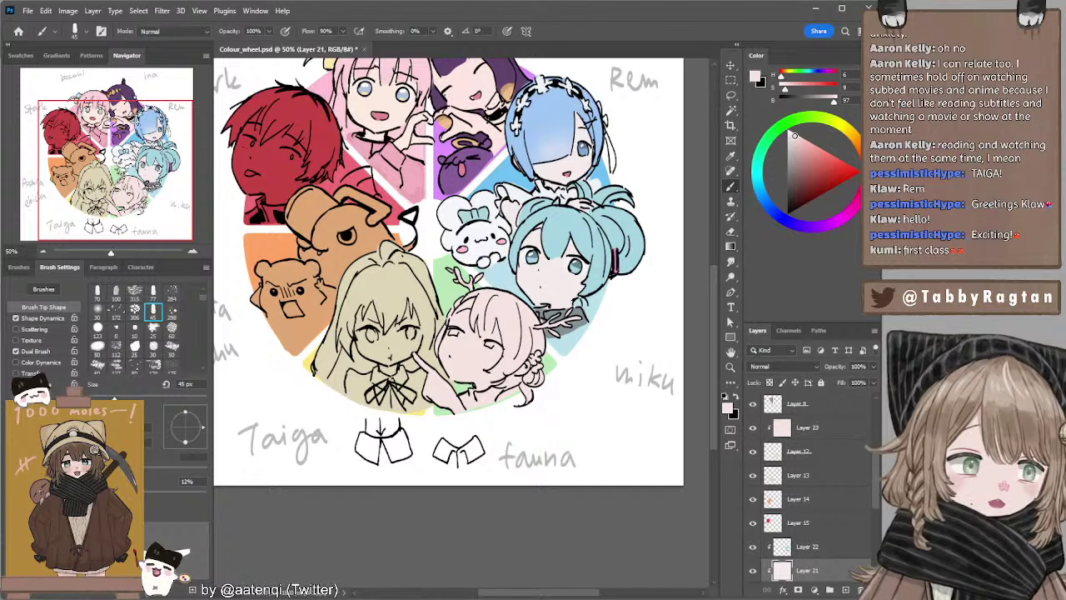
pyautogui.click(859, 149)
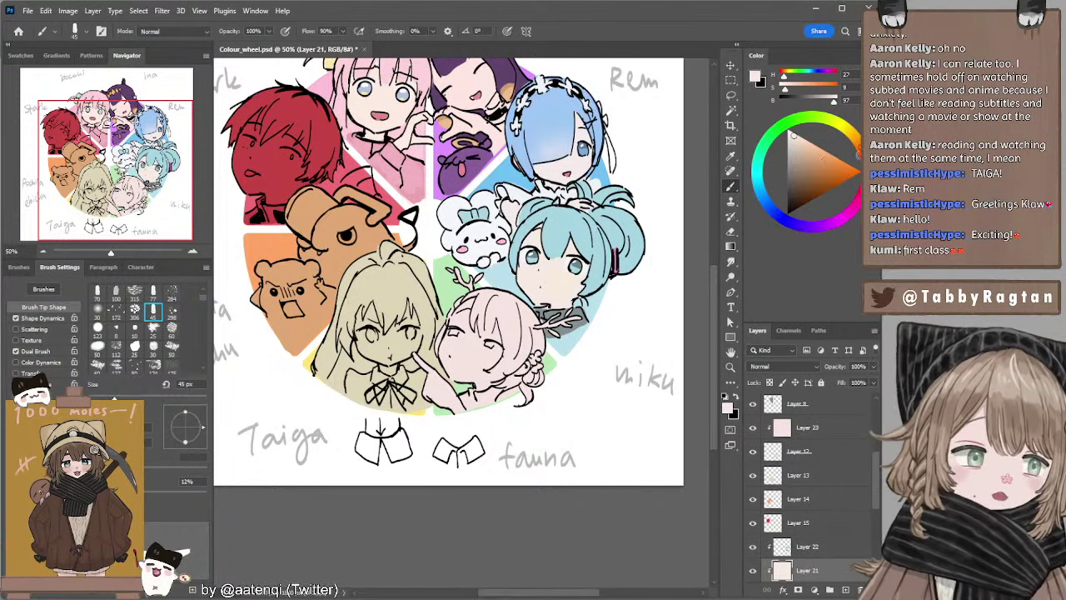
pyautogui.click(862, 157)
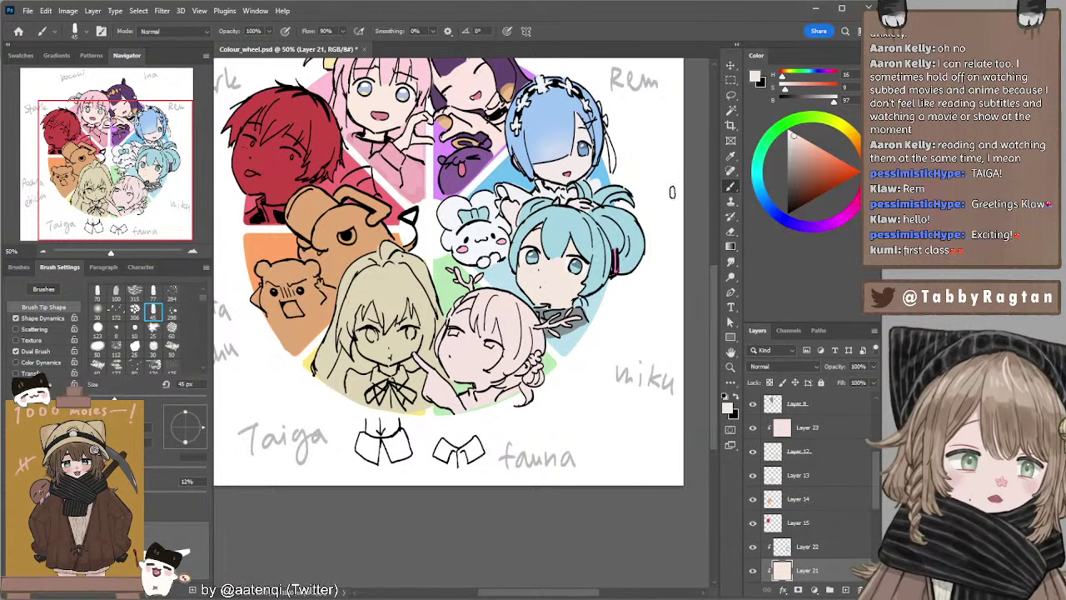
pyautogui.moveTo(672, 192); pyautogui.dragTo(649, 202)
pyautogui.hotkey('alt', 'BackSpace')
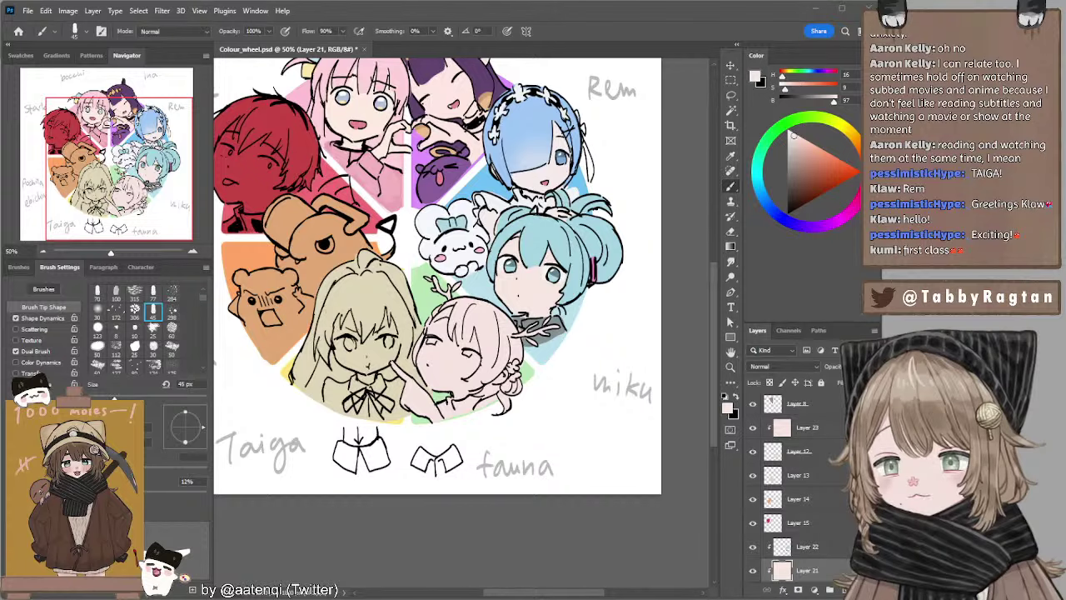
# Select Miku's collar layer (Layer 22), sample the collar's grey and set the brush to 35 px.
pyautogui.moveTo(679, 108); pyautogui.dragTo(655, 114)
pyautogui.scroll(1, 536, 271)
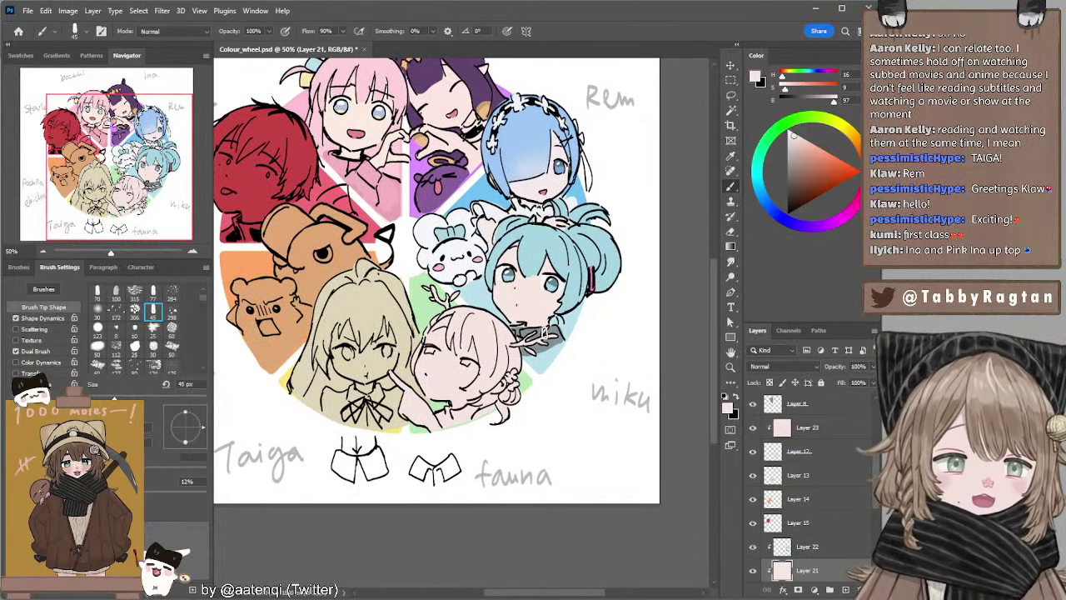
pyautogui.keyDown('ctrl'); pyautogui.click(533, 335); pyautogui.keyUp('ctrl')
pyautogui.keyDown('alt'); pyautogui.click(527, 332); pyautogui.keyUp('alt')
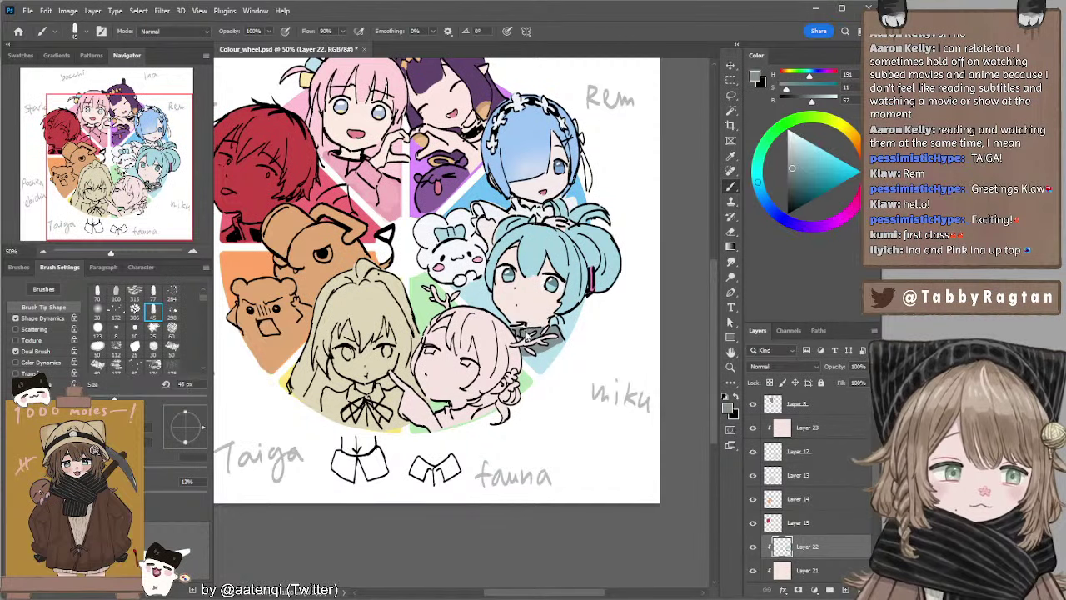
pyautogui.press('[')
pyautogui.press('[')
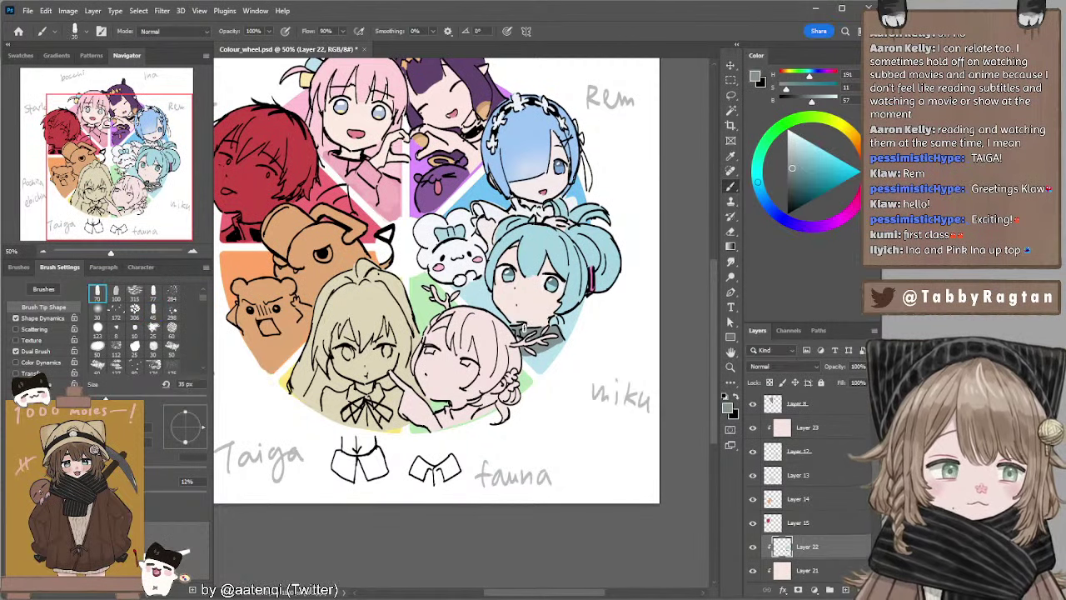
pyautogui.moveTo(578, 330); pyautogui.dragTo(583, 320)
pyautogui.press(']')
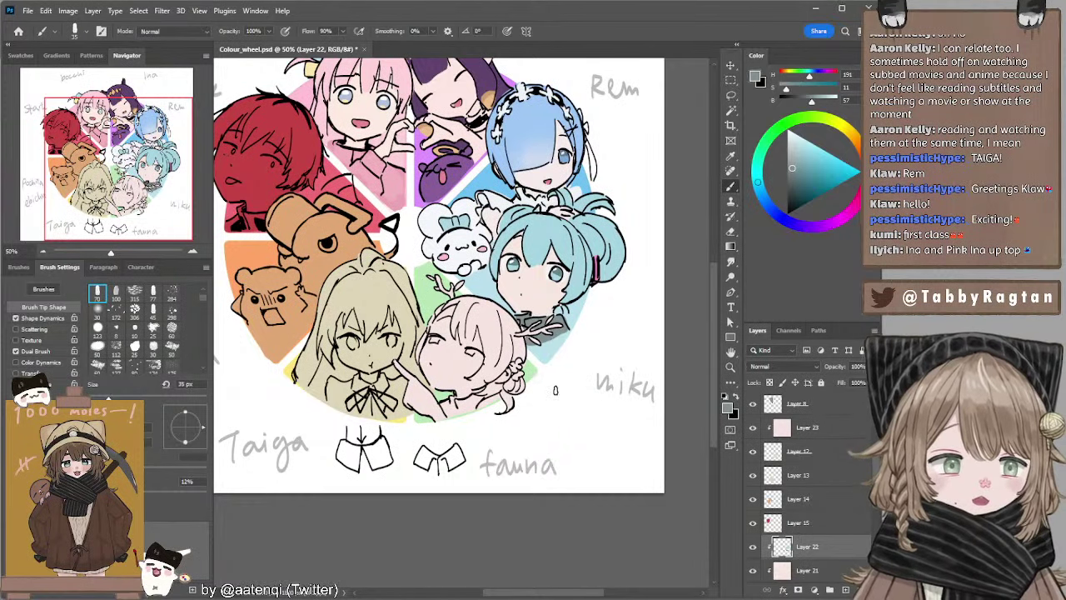
# Select Fauna's skin layer (Layer 23) and add a new layer above it, clipped to her base shape.
pyautogui.moveTo(537, 389); pyautogui.dragTo(536, 369)
pyautogui.keyDown('ctrl'); pyautogui.click(480, 302); pyautogui.keyUp('ctrl')
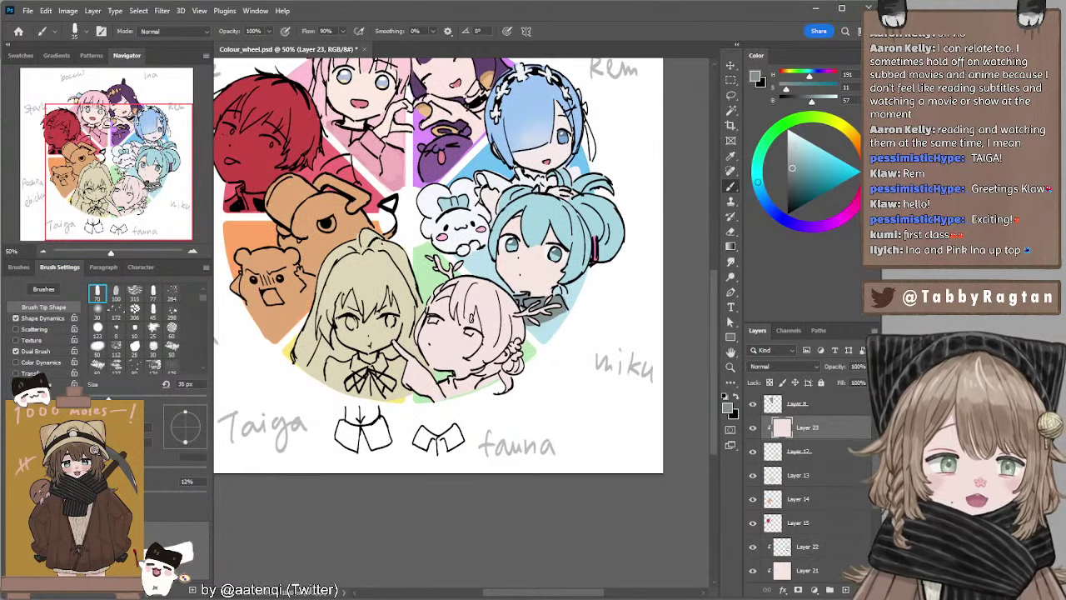
pyautogui.press('i')
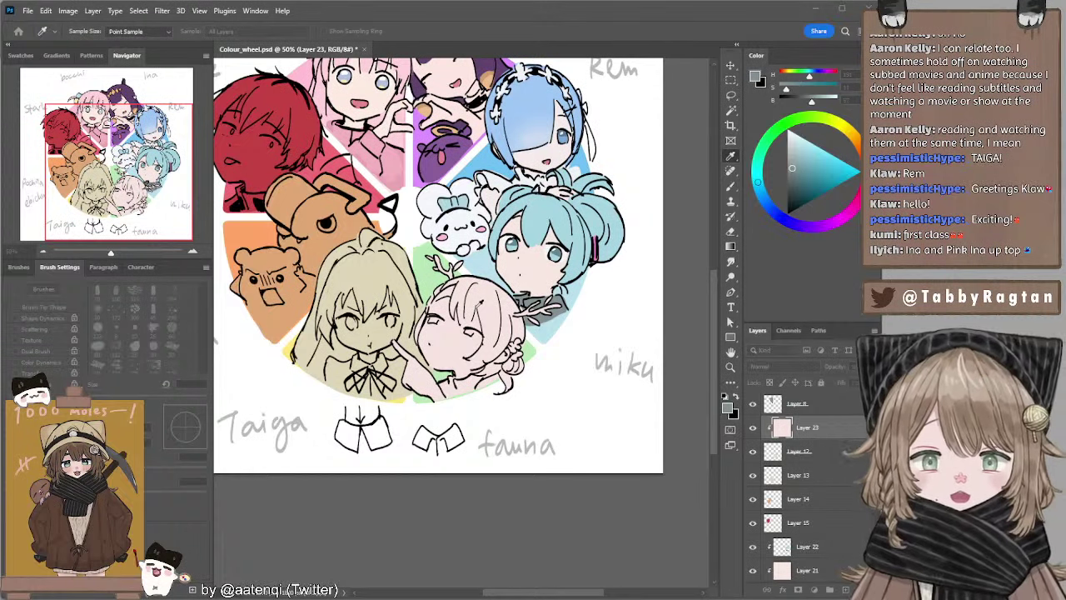
pyautogui.press('l')
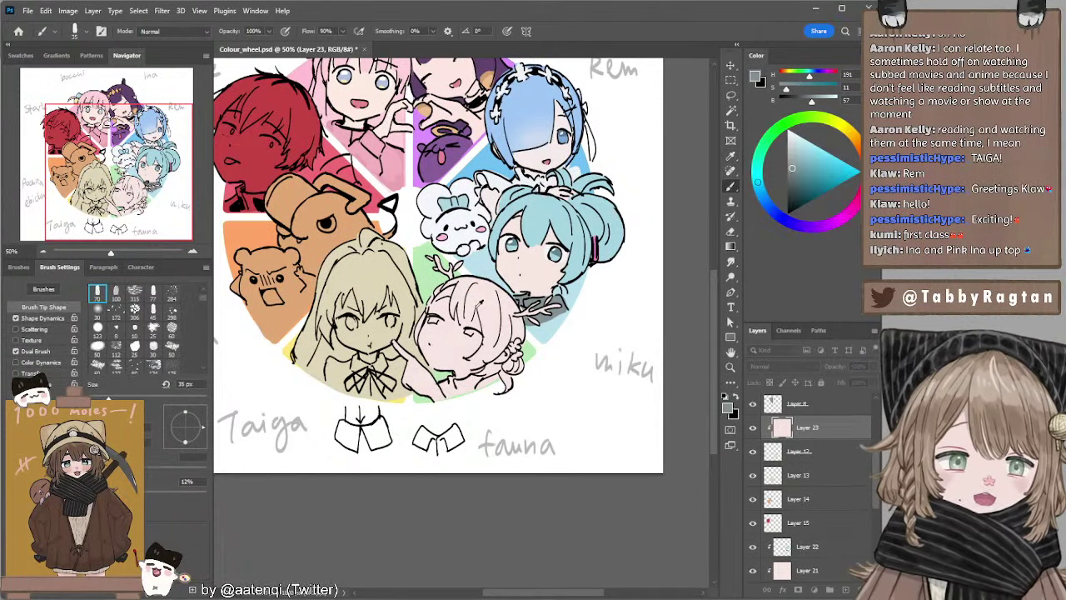
pyautogui.click(845, 589)
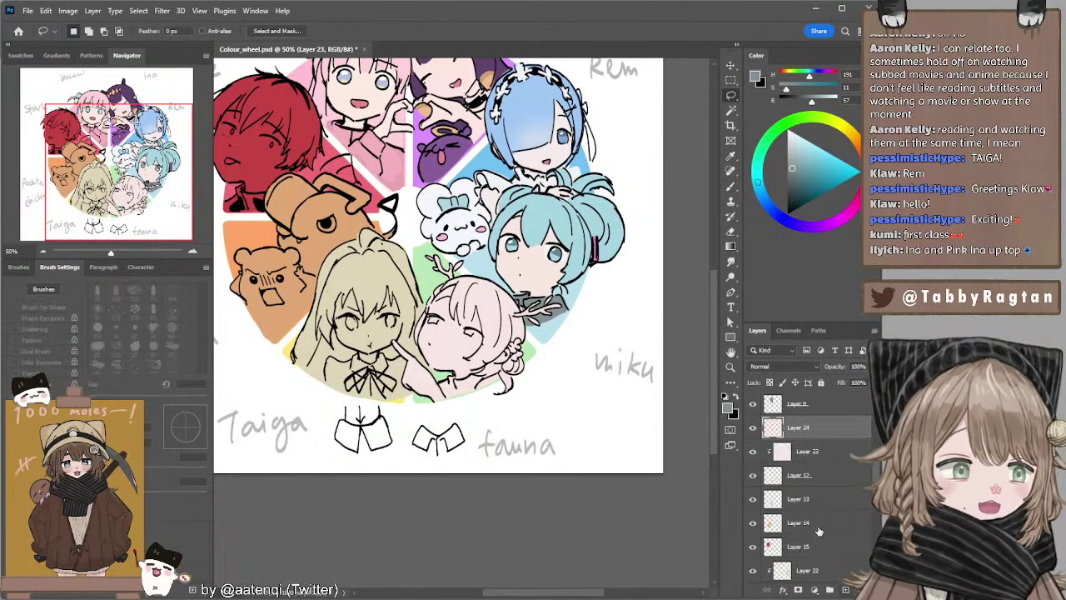
pyautogui.press('b')
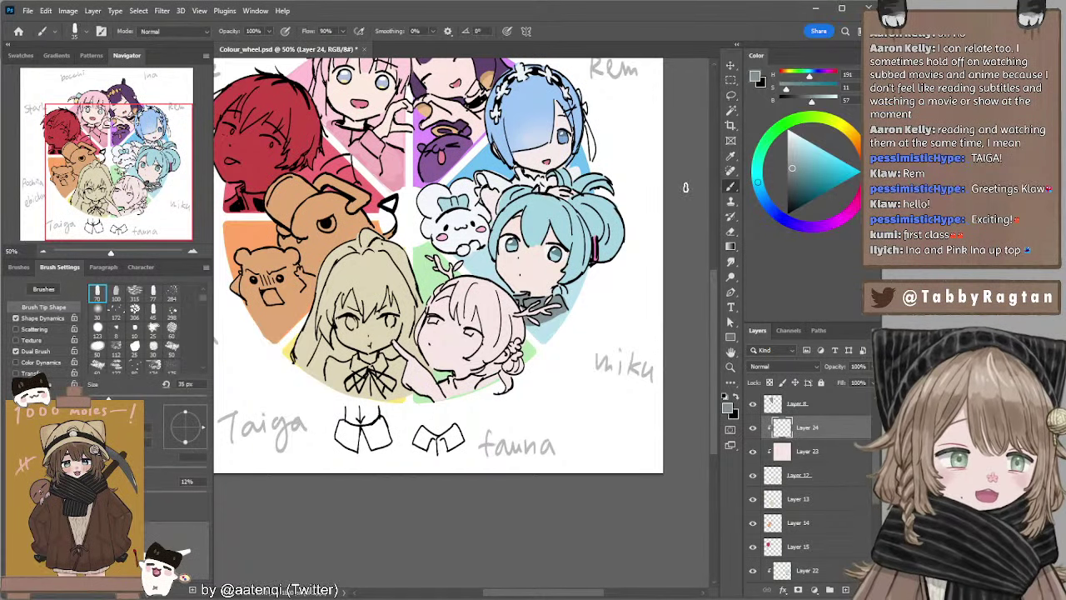
# Choose a light yellow-green (H 81, S 31, B 92), test it on Fauna's hair and undo the stroke.
pyautogui.moveTo(593, 152); pyautogui.dragTo(577, 189)
pyautogui.moveTo(808, 118); pyautogui.dragTo(822, 119)
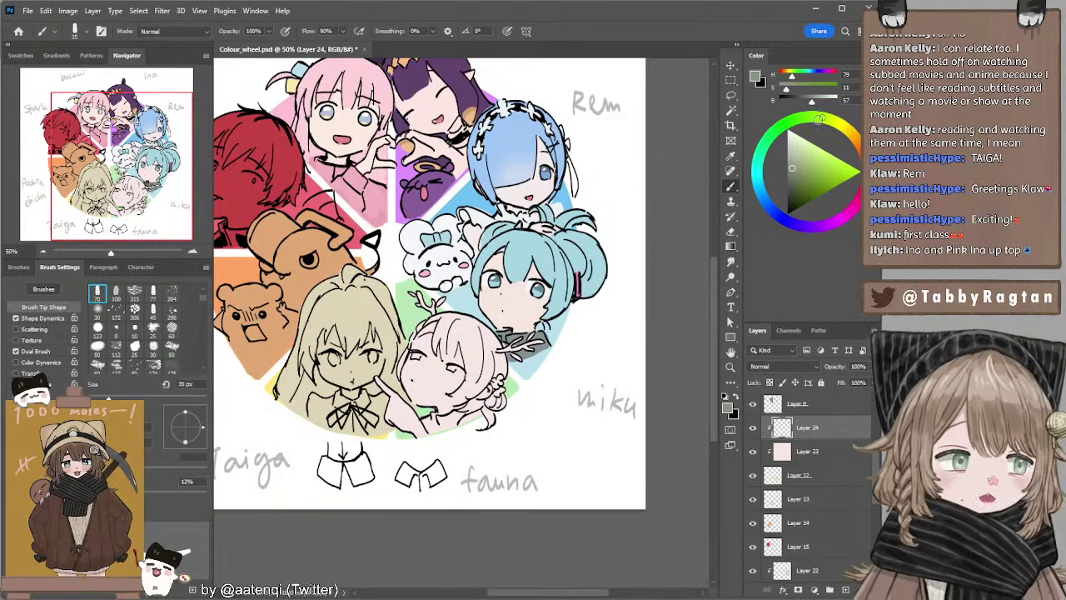
pyautogui.click(821, 117)
pyautogui.moveTo(804, 166); pyautogui.dragTo(805, 144)
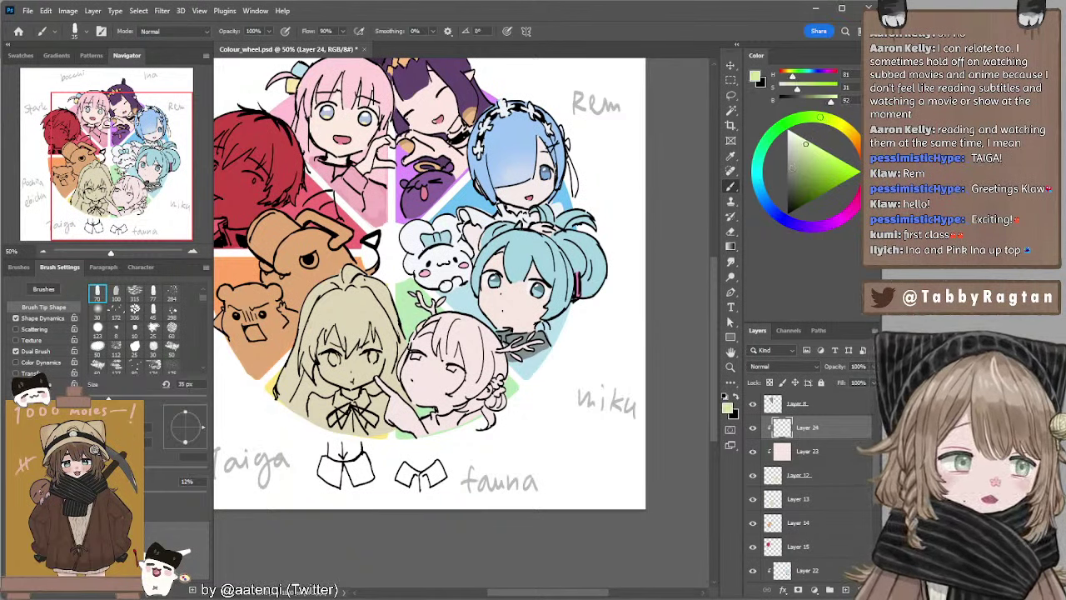
pyautogui.click(153, 310)
pyautogui.moveTo(438, 315); pyautogui.dragTo(451, 342)
pyautogui.hotkey('ctrl', 'z')
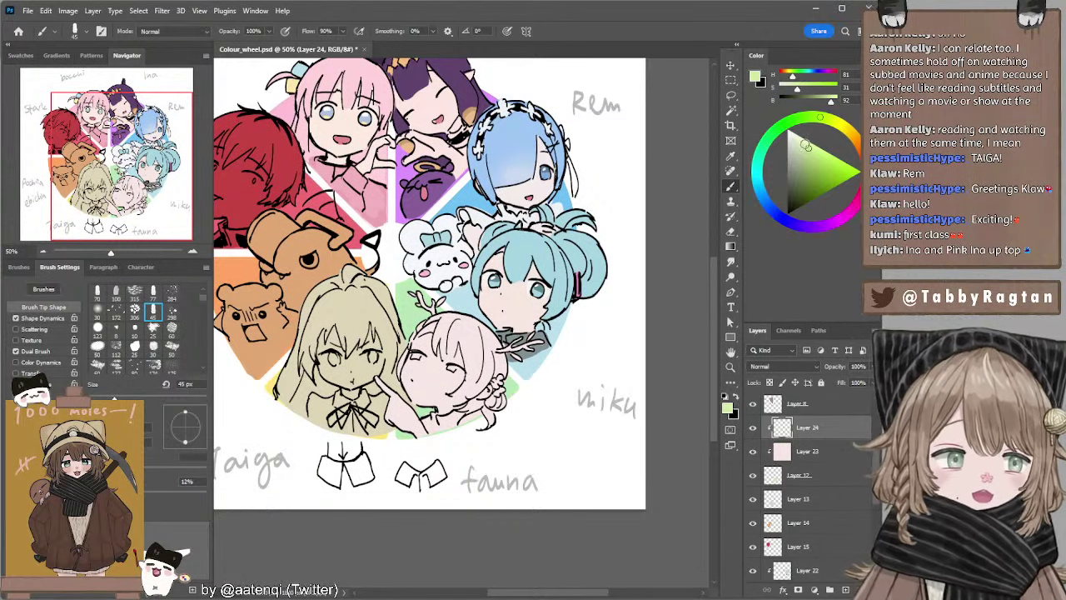
# Soften the green to H 81, S 23, B 93 and paint all of Fauna's hair with it.
pyautogui.click(799, 142)
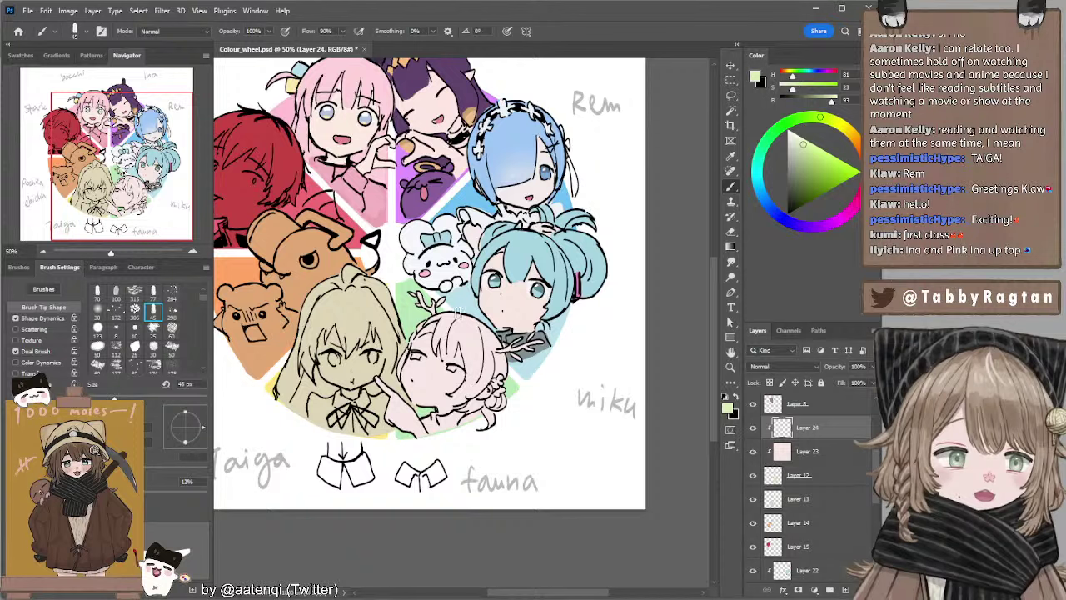
pyautogui.press(']')
pyautogui.press(']')
pyautogui.moveTo(458, 315)
pyautogui.mouseDown()
pyautogui.moveTo(443, 342)
pyautogui.moveTo(463, 321)
pyautogui.moveTo(455, 350)
pyautogui.moveTo(456, 317)
pyautogui.moveTo(465, 356)
pyautogui.moveTo(465, 319)
pyautogui.moveTo(488, 338)
pyautogui.moveTo(461, 394)
pyautogui.moveTo(491, 373)
pyautogui.moveTo(495, 385)
pyautogui.moveTo(473, 402)
pyautogui.moveTo(494, 396)
pyautogui.moveTo(495, 412)
pyautogui.moveTo(469, 427)
pyautogui.moveTo(495, 397)
pyautogui.mouseUp()
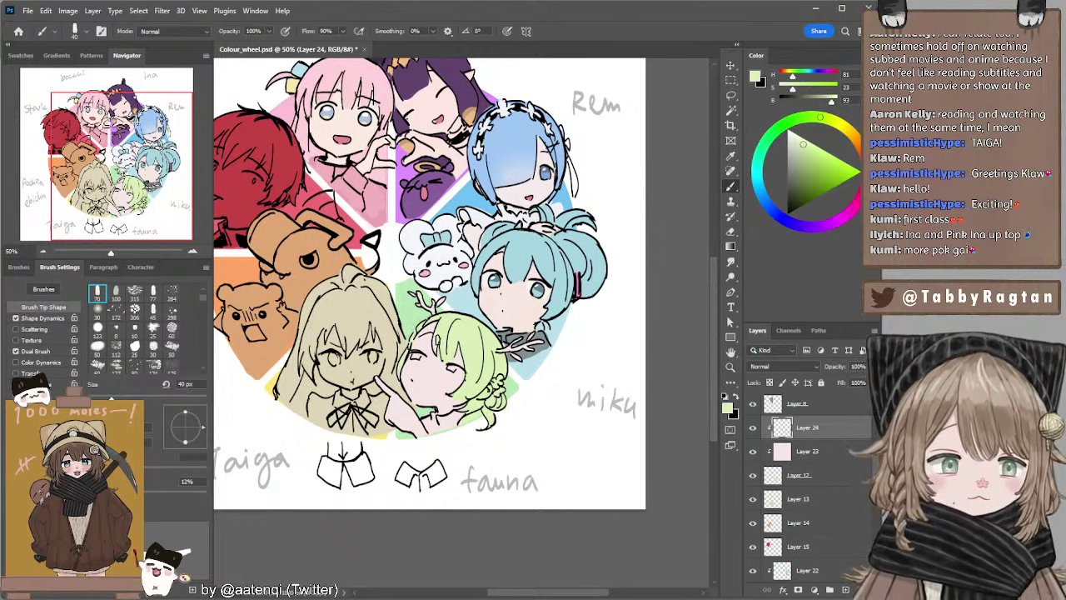
# Sample the near-white of the white mascot and paint Fauna's hair flowers with a 15 px brush.
pyautogui.press('[')
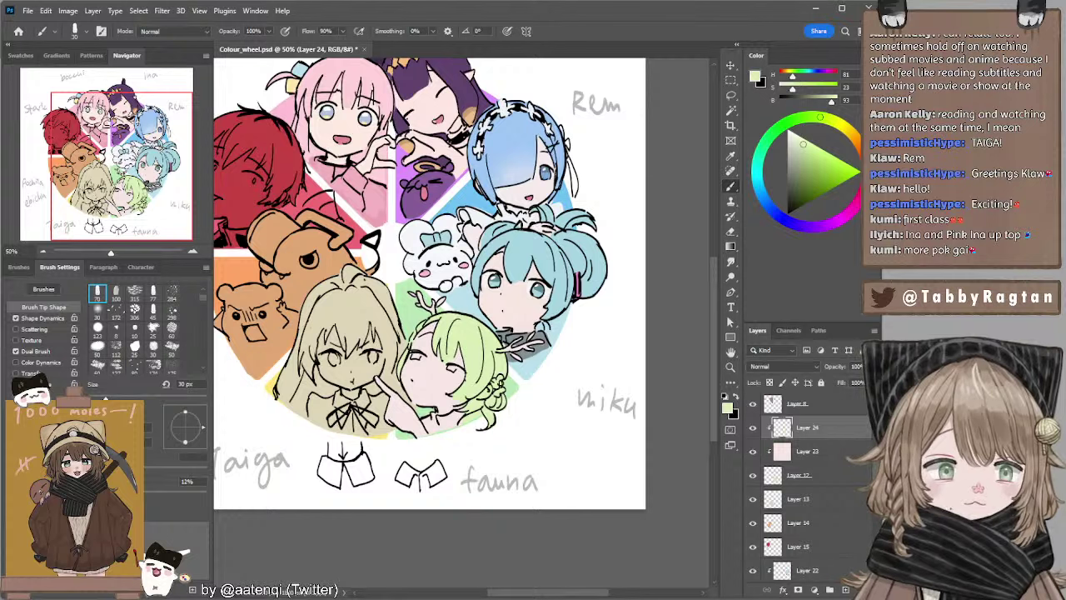
pyautogui.press('[')
pyautogui.keyDown('alt'); pyautogui.click(460, 269); pyautogui.keyUp('alt')
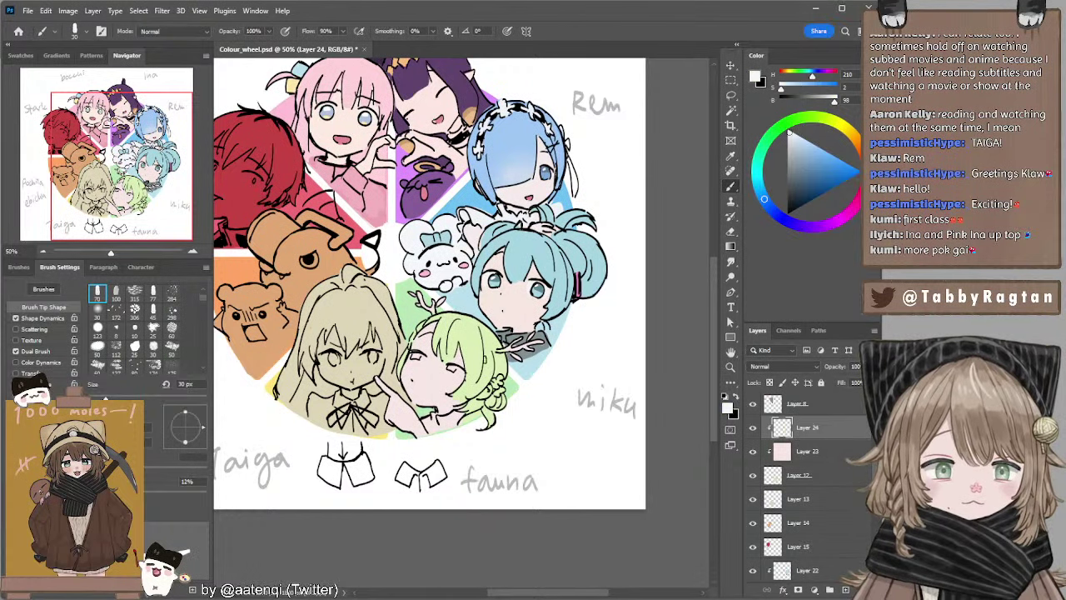
pyautogui.press('[')
pyautogui.press('[')
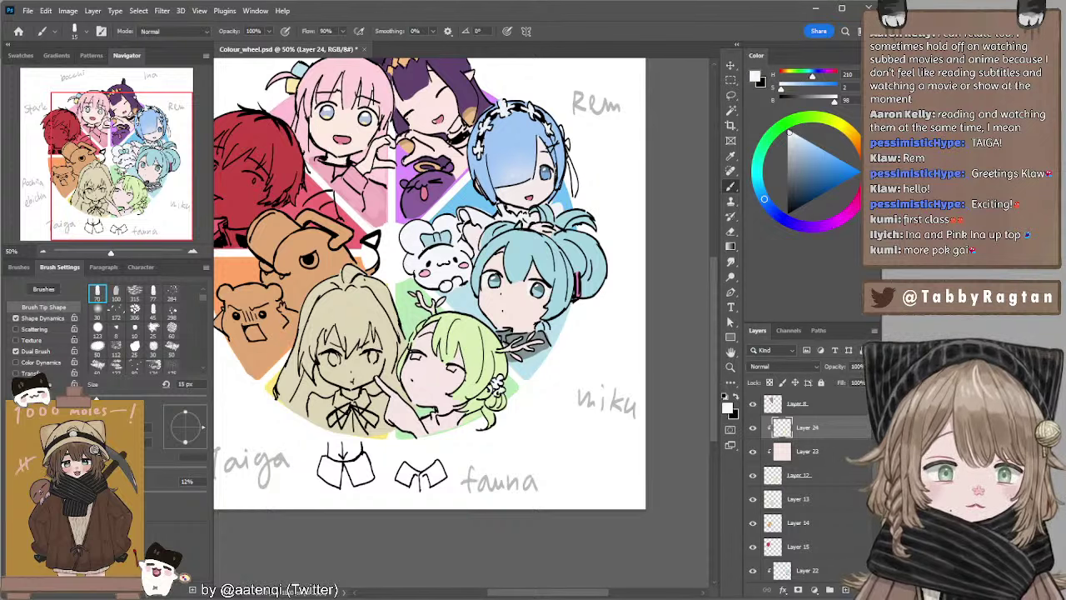
pyautogui.moveTo(467, 275); pyautogui.dragTo(482, 291)
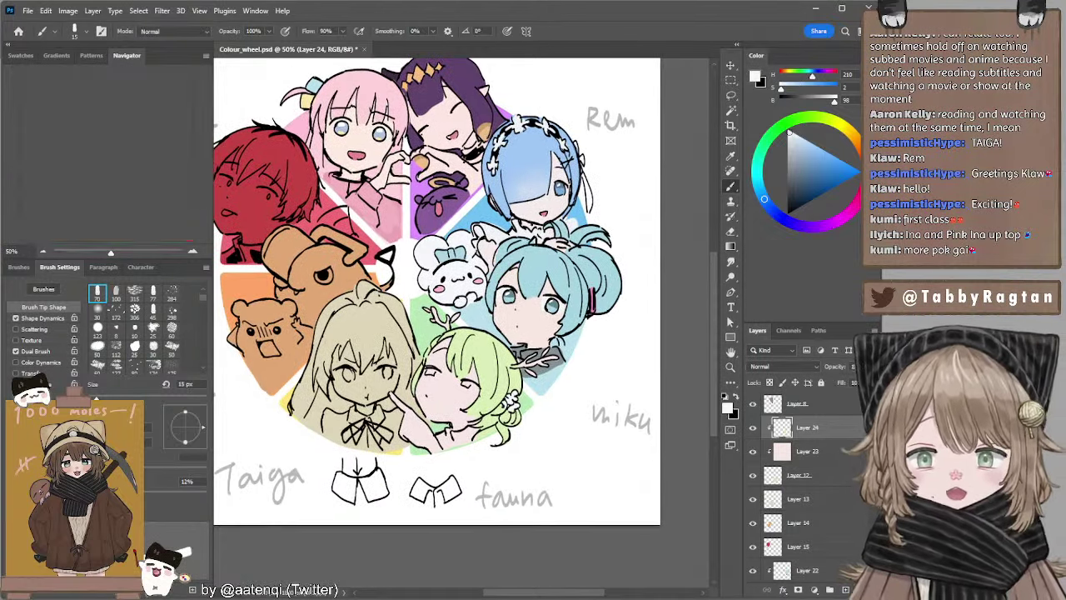
# Mix a greyish beige (H 40, B 77) and paint Fauna's antlers with a 20 px brush.
pyautogui.click(801, 144)
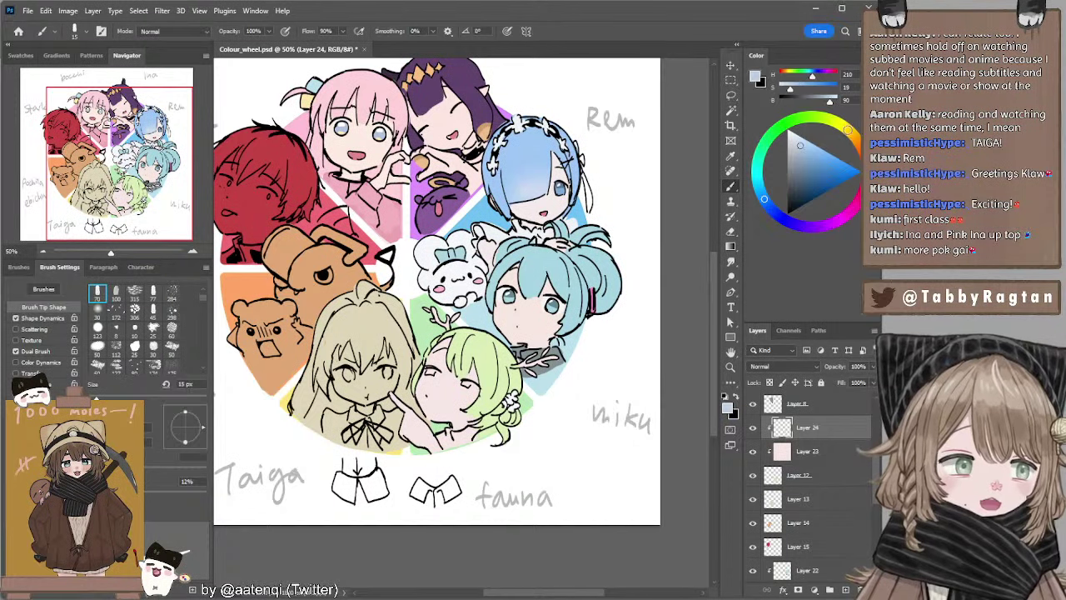
pyautogui.click(847, 130)
pyautogui.click(801, 147)
pyautogui.click(854, 136)
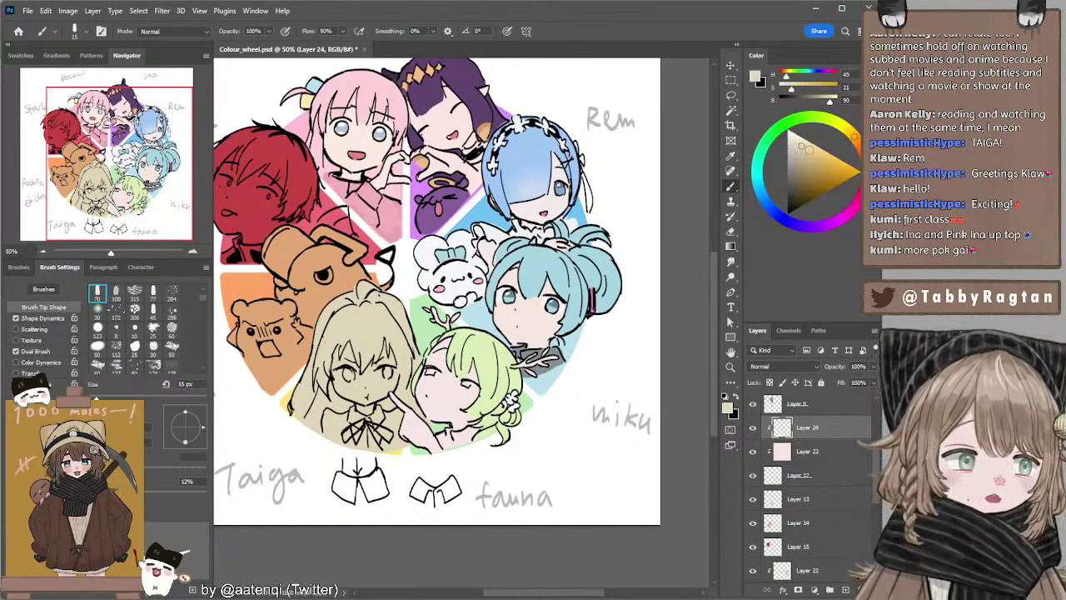
pyautogui.click(798, 154)
pyautogui.click(798, 154)
pyautogui.press(']')
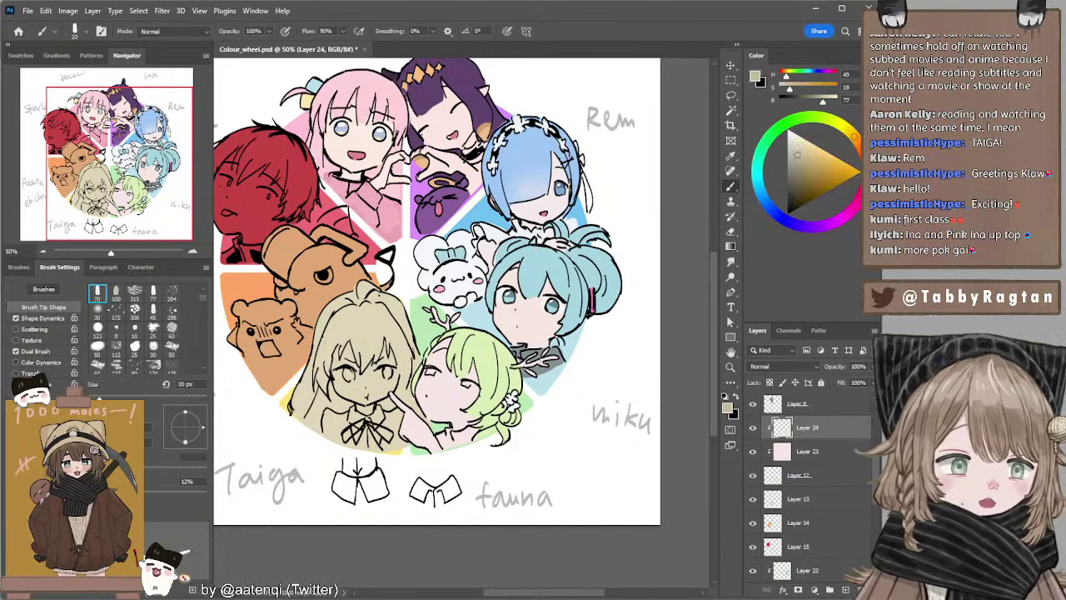
pyautogui.moveTo(520, 367); pyautogui.dragTo(543, 360)
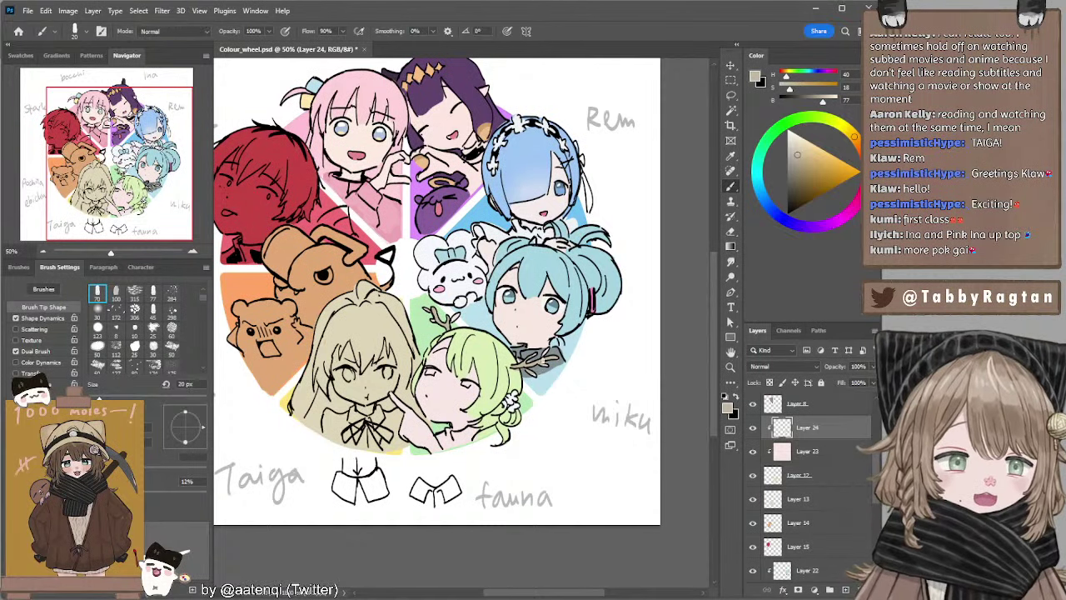
# Mix a mid green (H 91, S 38, B 73) for Fauna's darker hair accents.
pyautogui.click(797, 187)
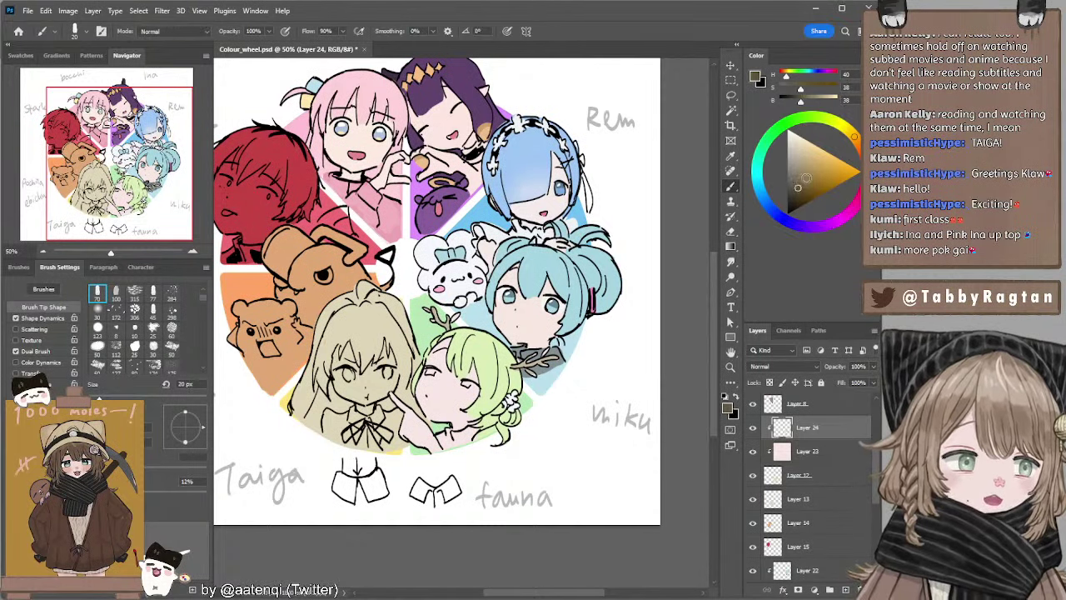
pyautogui.click(823, 118)
pyautogui.moveTo(823, 117); pyautogui.dragTo(812, 117)
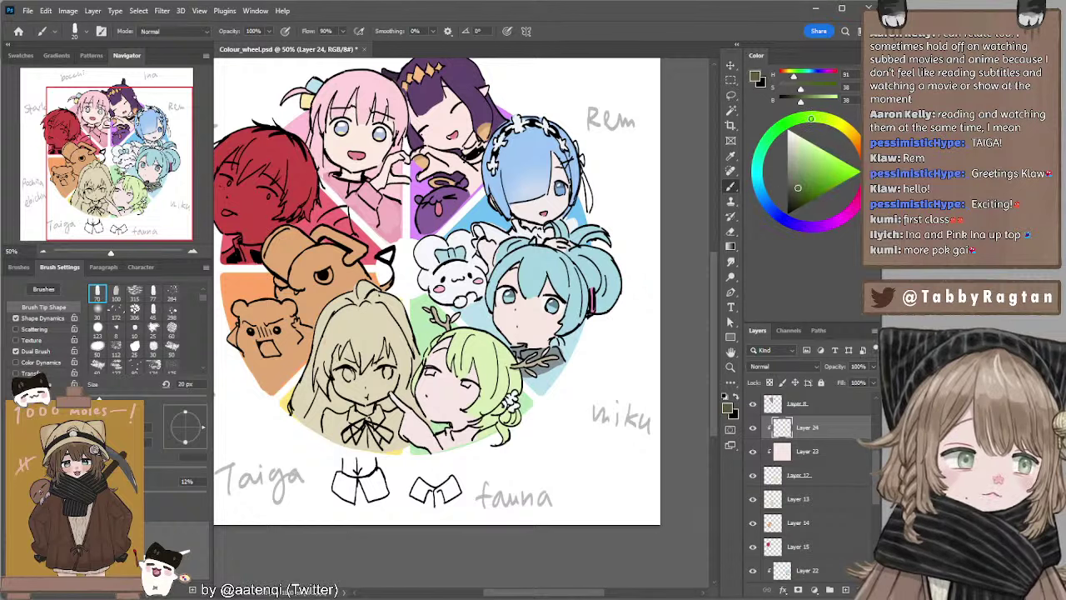
pyautogui.moveTo(803, 188); pyautogui.dragTo(808, 165)
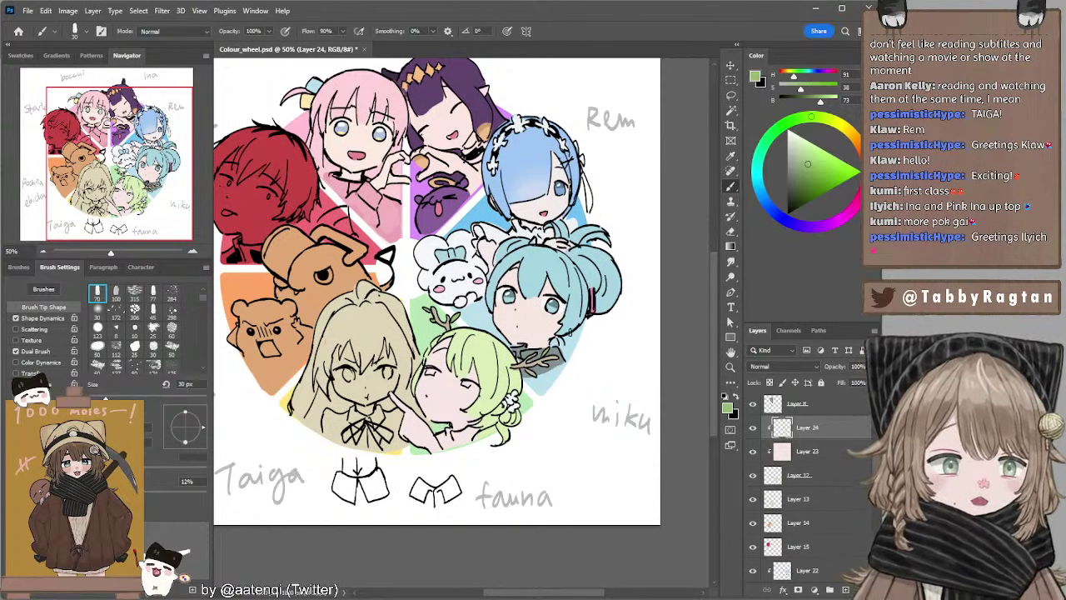
pyautogui.moveTo(539, 325); pyautogui.dragTo(564, 331)
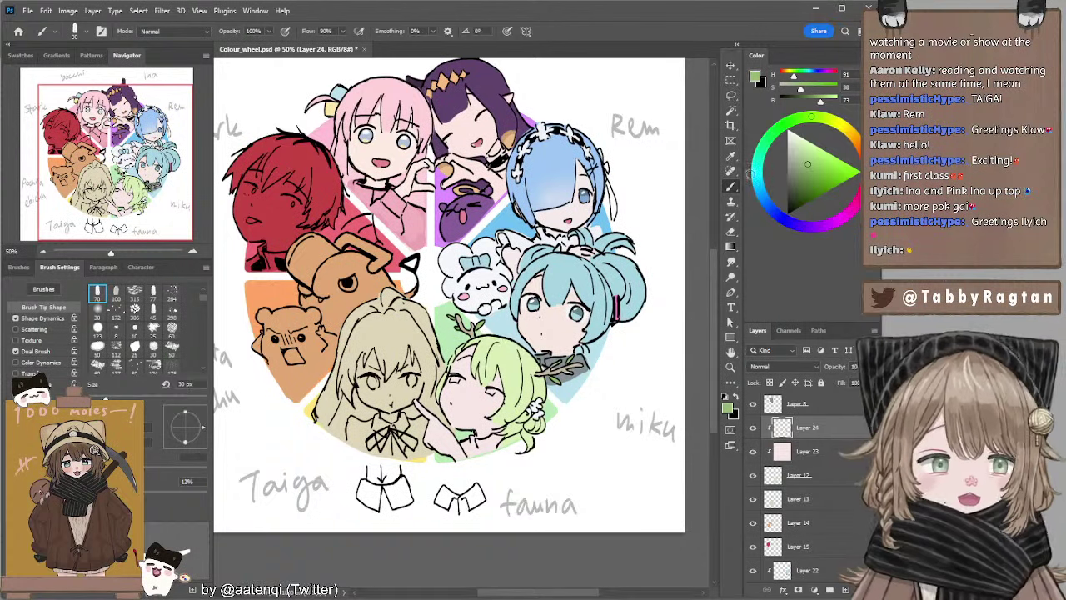
# Sample the light green of Fauna's hair and shift it to a darker, cooler green (H 149, B 77).
pyautogui.keyDown('alt'); pyautogui.click(505, 357); pyautogui.keyUp('alt')
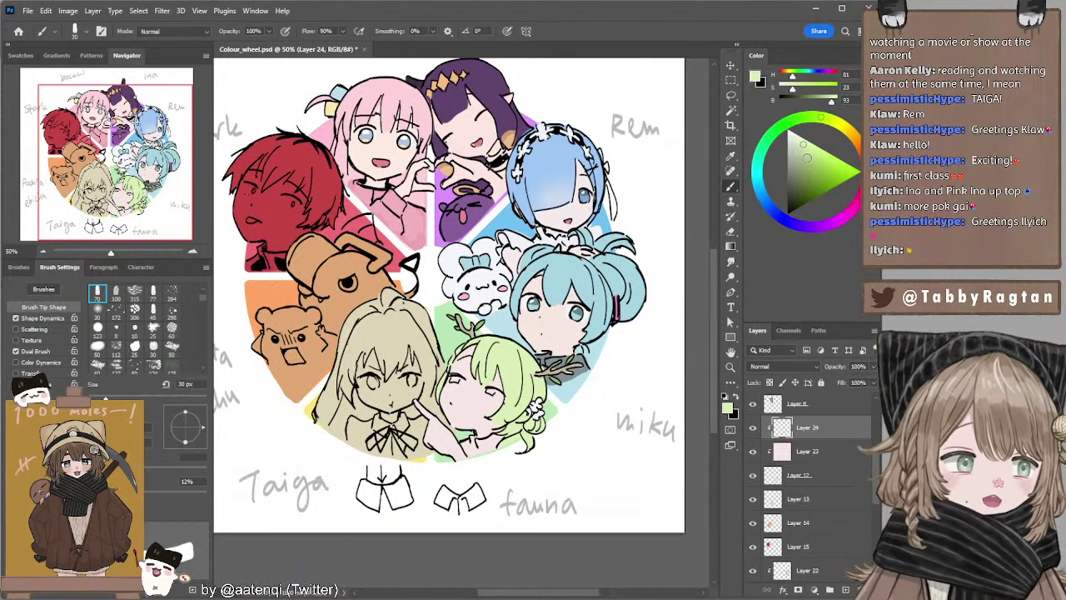
pyautogui.click(806, 158)
pyautogui.click(789, 122)
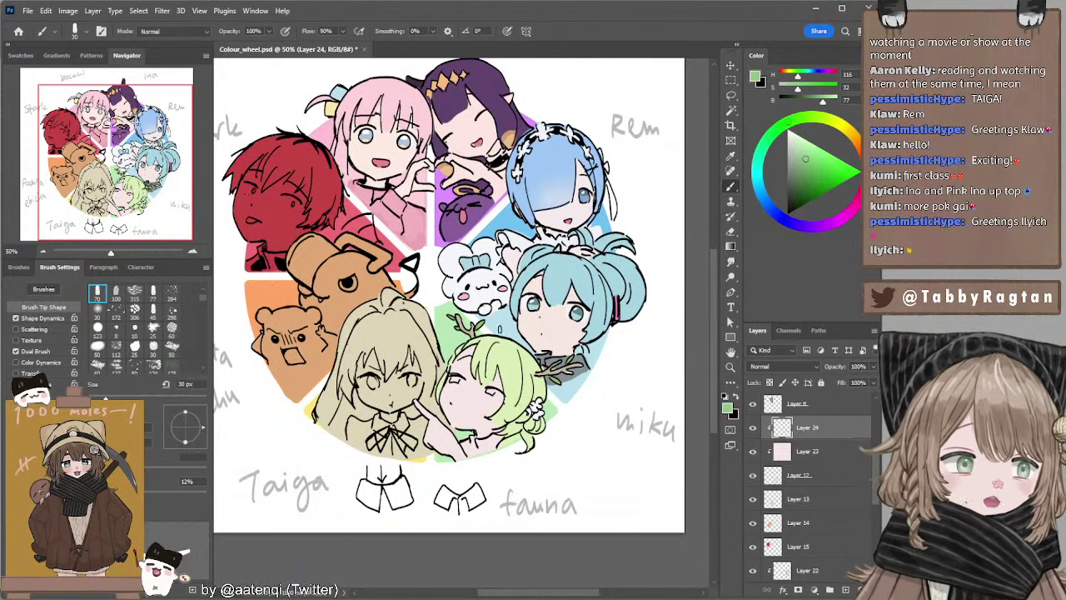
pyautogui.press('[')
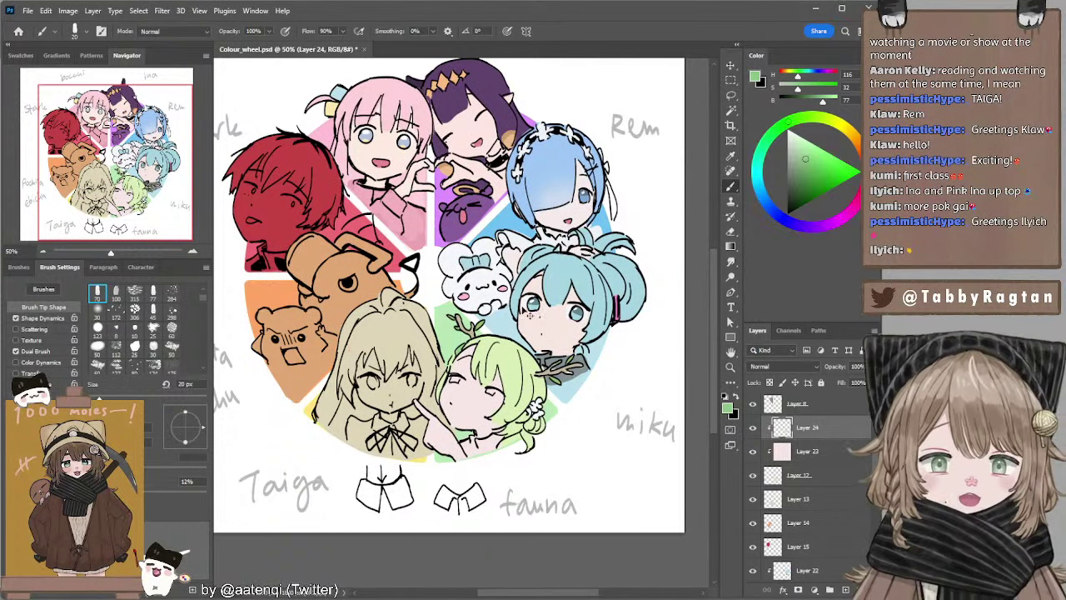
pyautogui.click(775, 133)
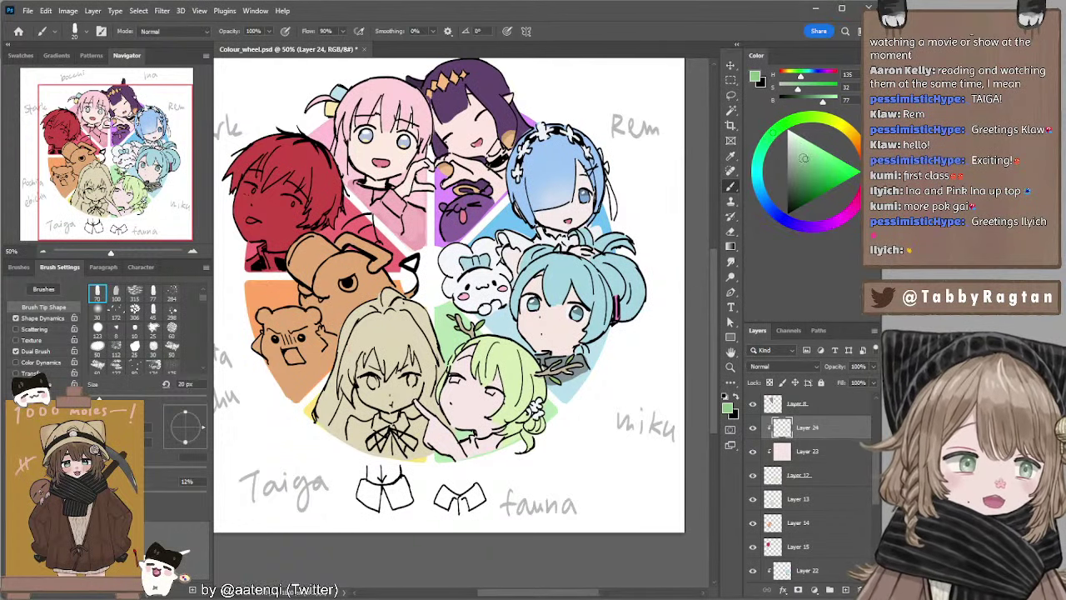
pyautogui.moveTo(804, 158); pyautogui.dragTo(798, 156)
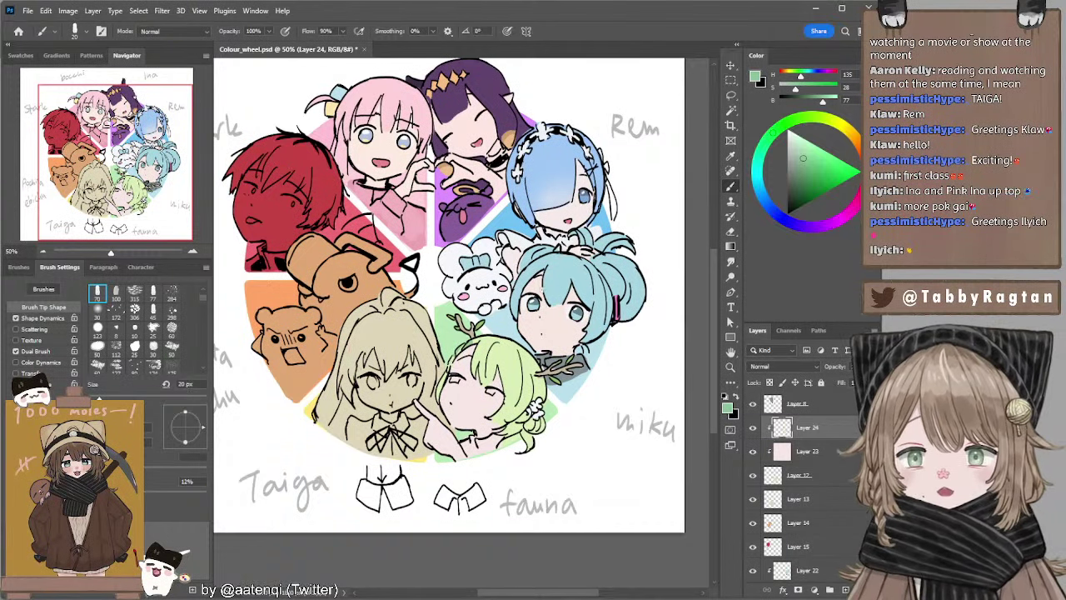
pyautogui.click(765, 142)
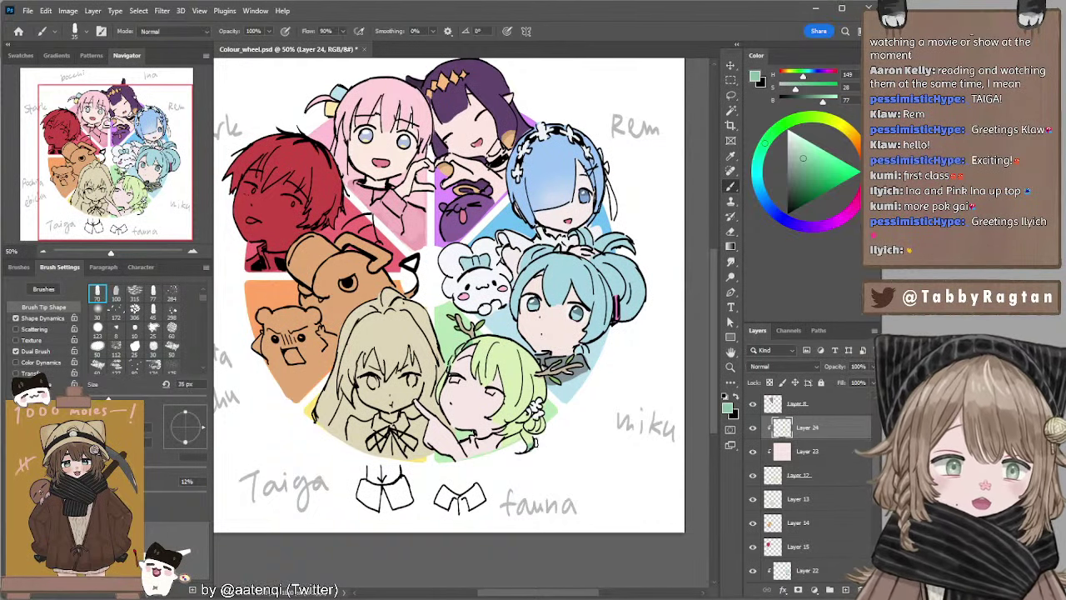
# Paint the ends of Fauna's hair in the darker cool green with a 30 px brush and resample her light hair green.
pyautogui.press('[')
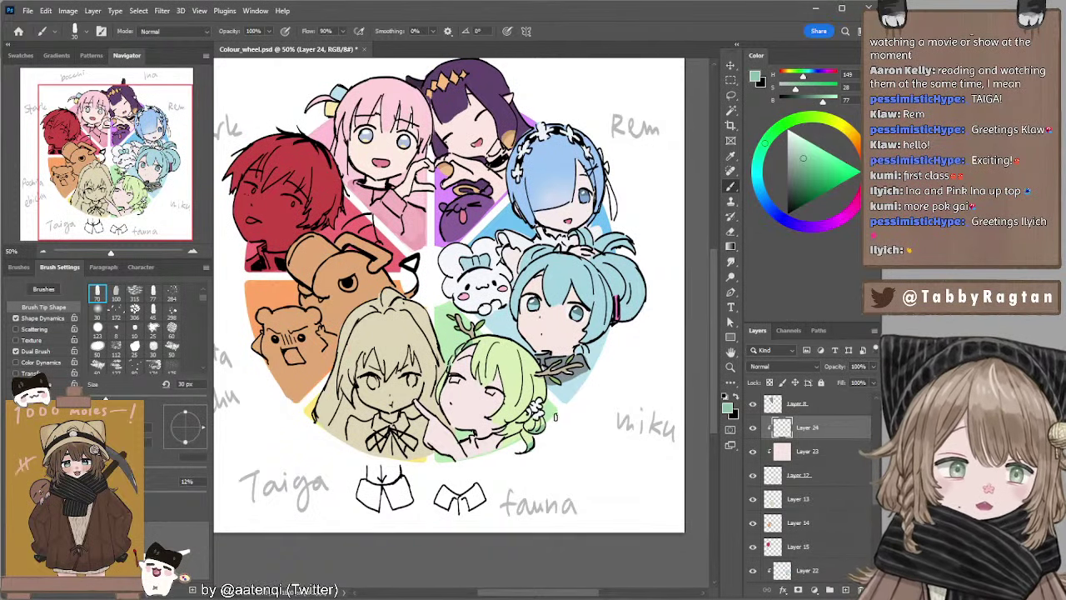
pyautogui.moveTo(551, 408); pyautogui.dragTo(544, 378)
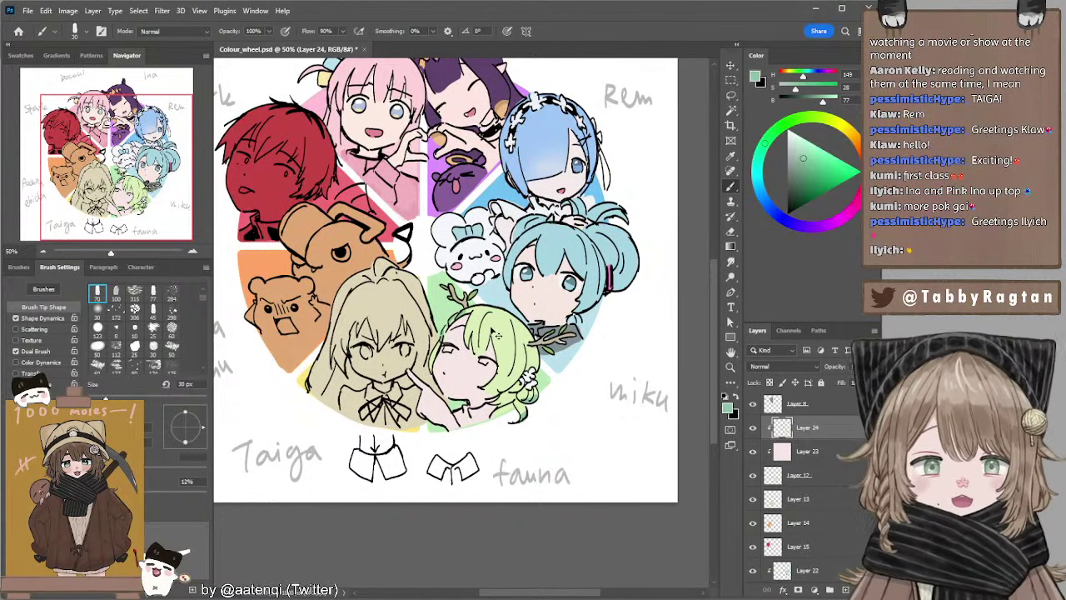
pyautogui.keyDown('alt'); pyautogui.click(491, 331); pyautogui.keyUp('alt')
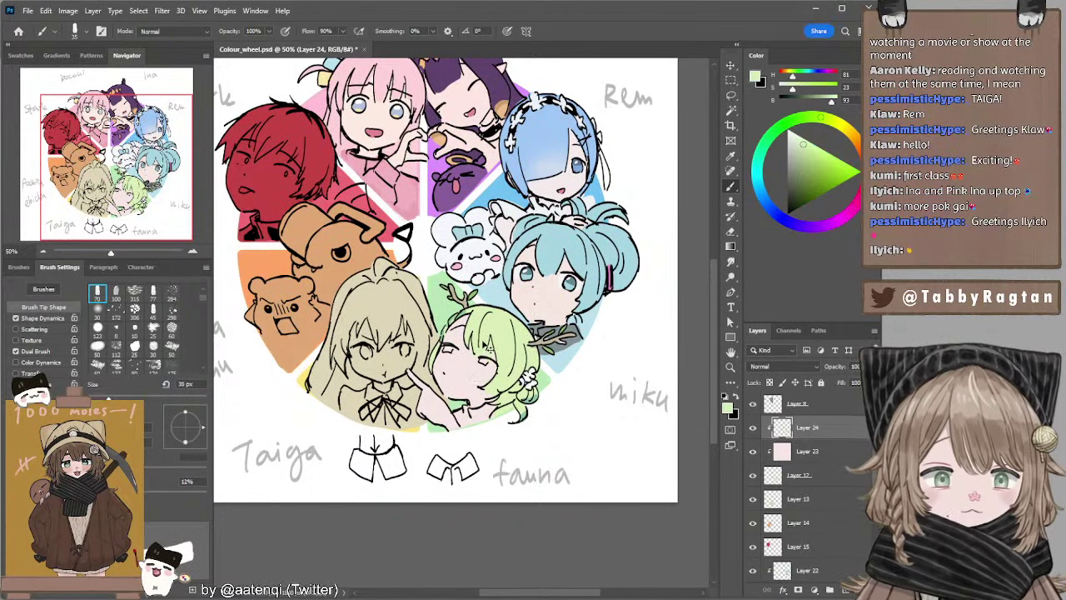
# Paint Fauna's eye whites in the mascot's near-white and her irises in a muted orange-brown (H 22, S 44, B 81).
pyautogui.keyDown('alt'); pyautogui.click(484, 212); pyautogui.keyUp('alt')
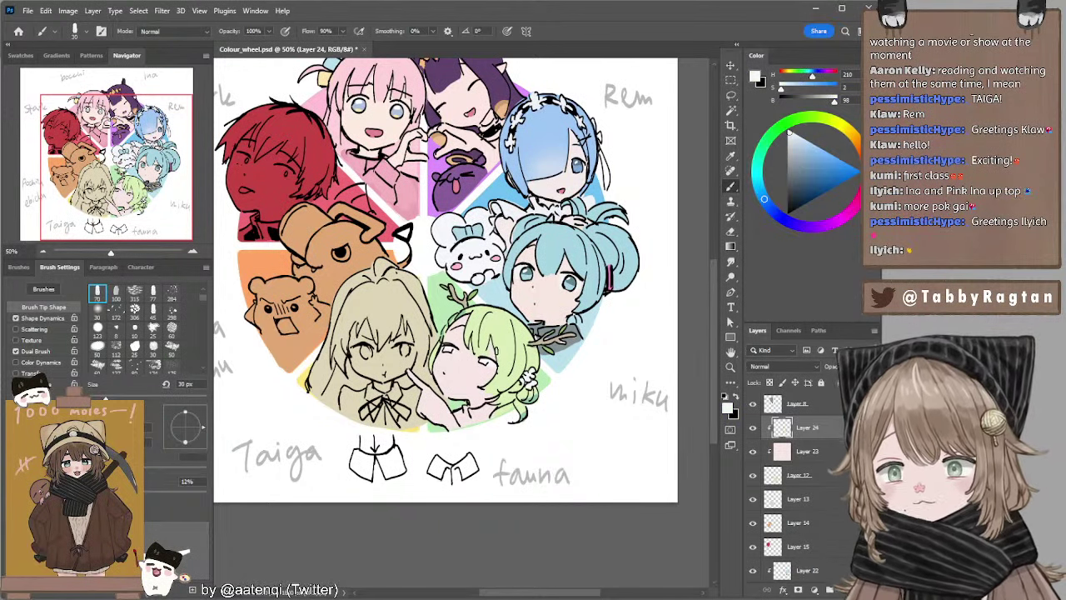
pyautogui.click(853, 171)
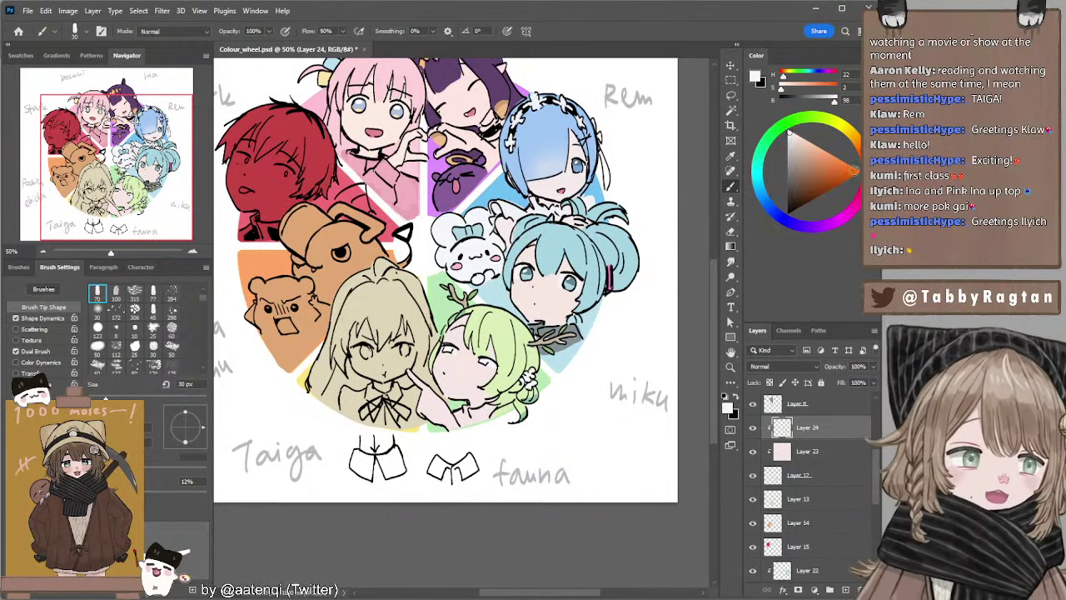
pyautogui.click(817, 162)
pyautogui.press('[')
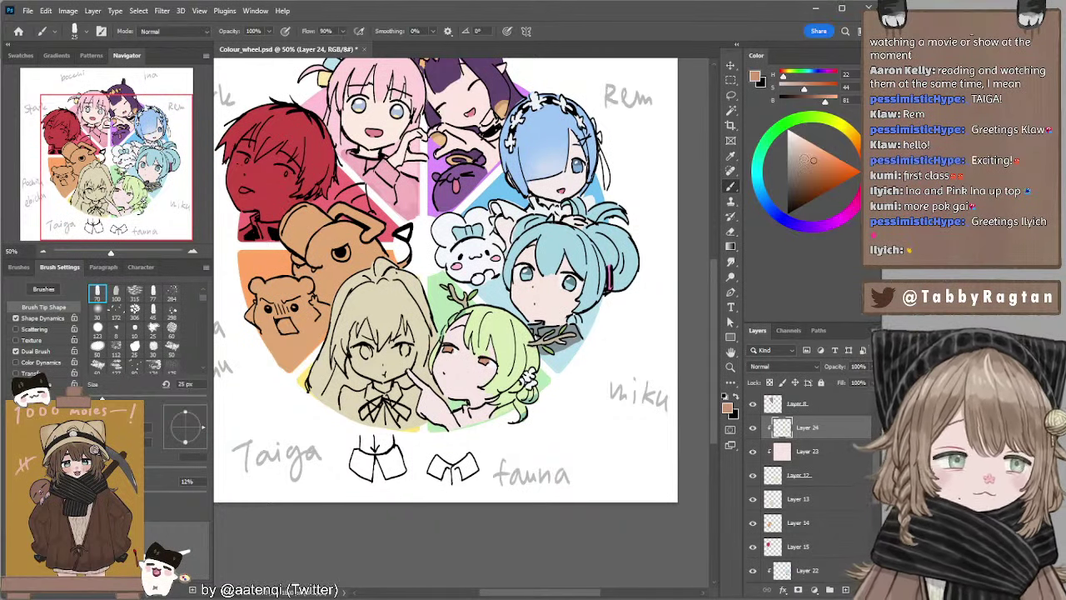
# Add pale yellow and dark green (B 54) details to Fauna's irises with a 10 px brush.
pyautogui.click(813, 148)
pyautogui.click(850, 133)
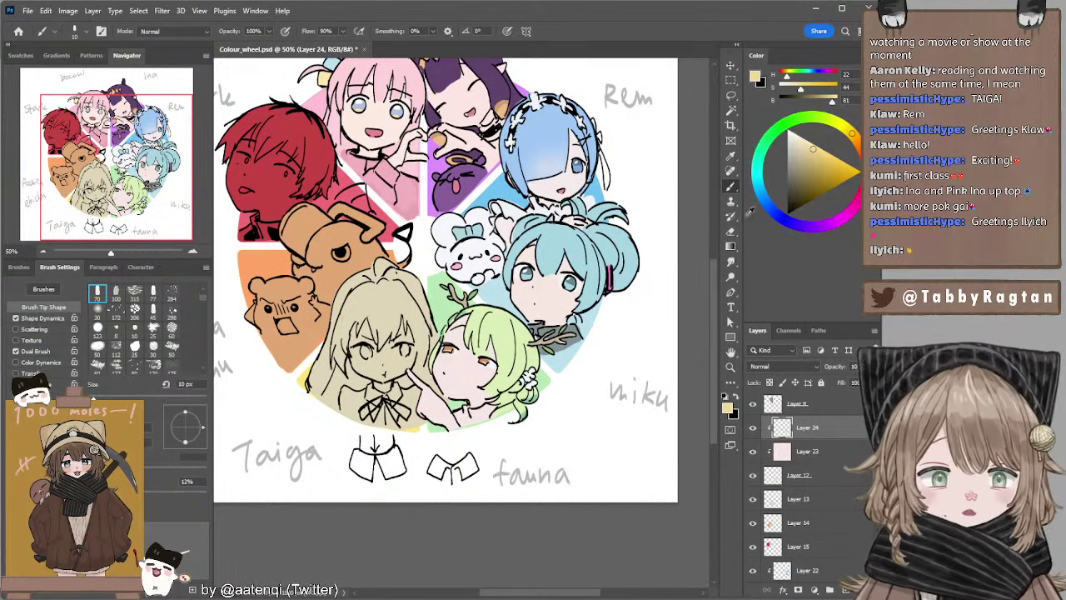
pyautogui.moveTo(815, 176); pyautogui.dragTo(807, 180)
pyautogui.moveTo(853, 132); pyautogui.dragTo(805, 116)
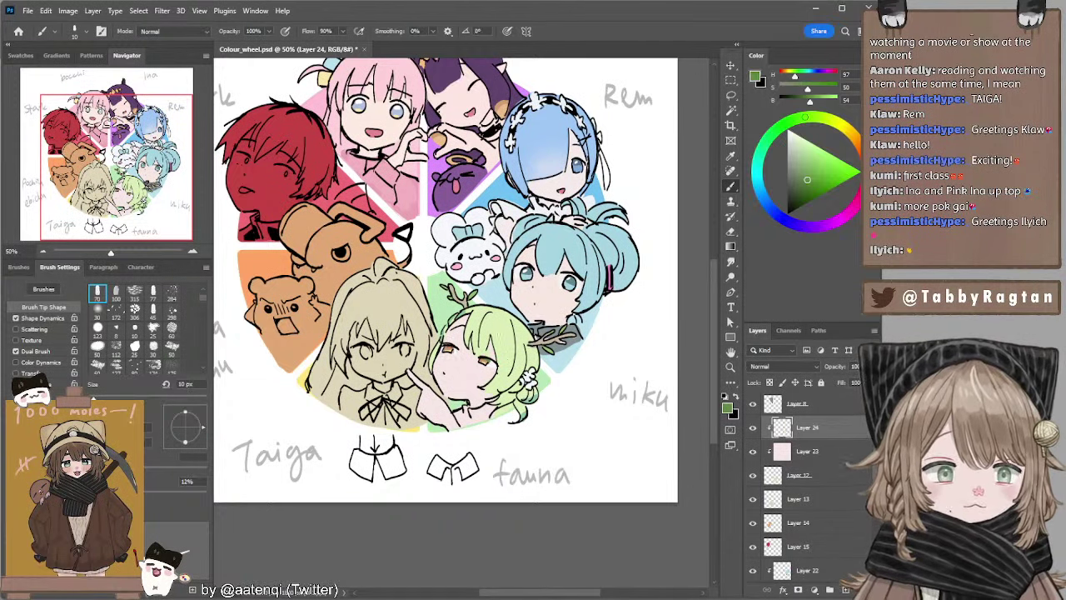
# Sample the near-white of Fauna's eyes and add small eye highlights with a 9 px brush.
pyautogui.keyDown('alt'); pyautogui.click(491, 360); pyautogui.keyUp('alt')
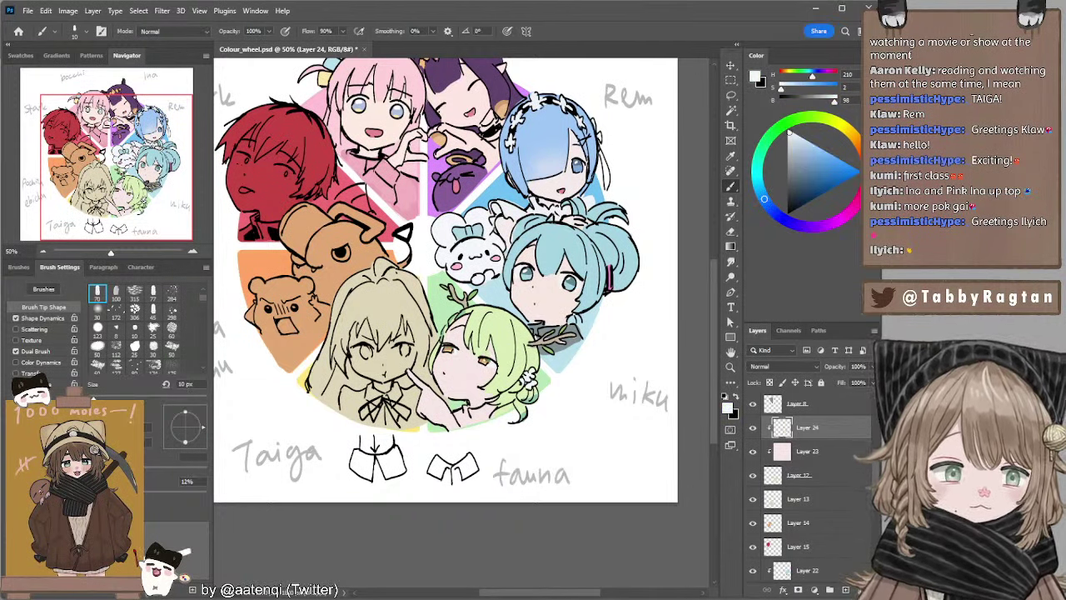
pyautogui.press('[')
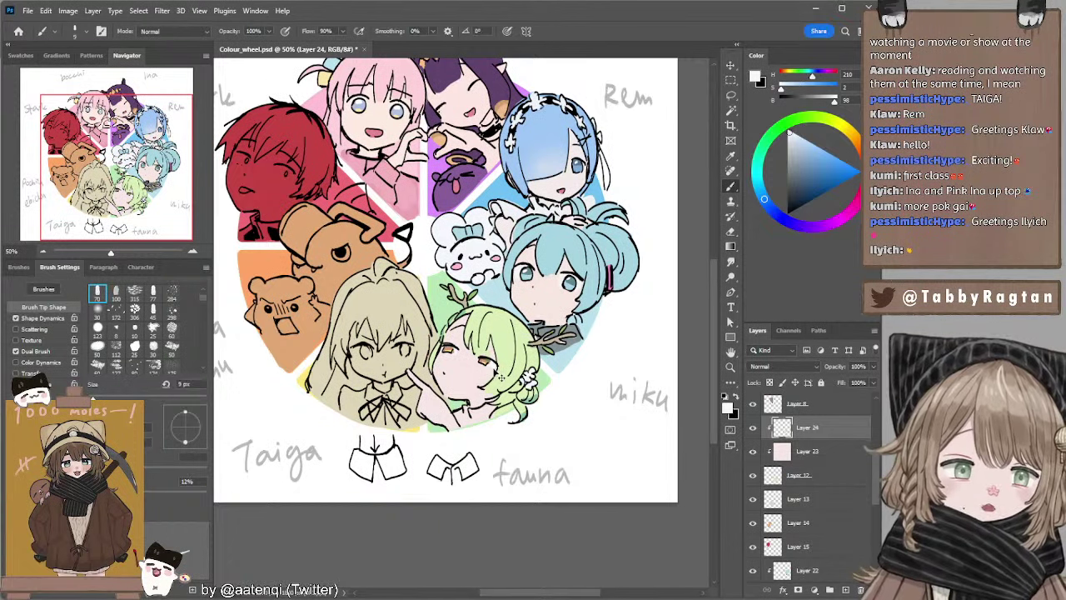
pyautogui.moveTo(501, 377); pyautogui.dragTo(493, 373)
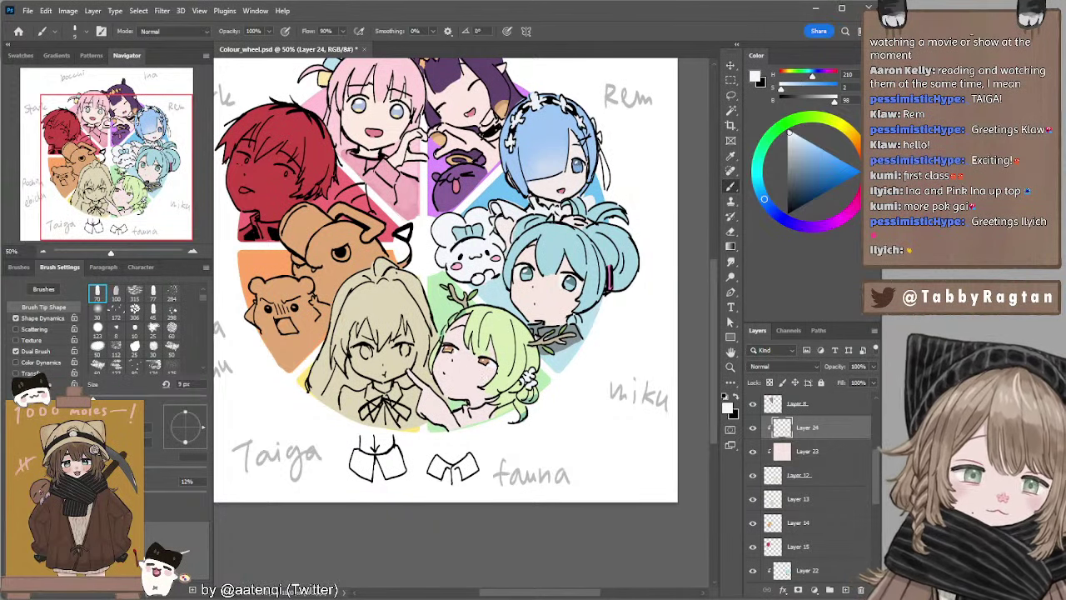
pyautogui.moveTo(475, 309); pyautogui.dragTo(501, 307)
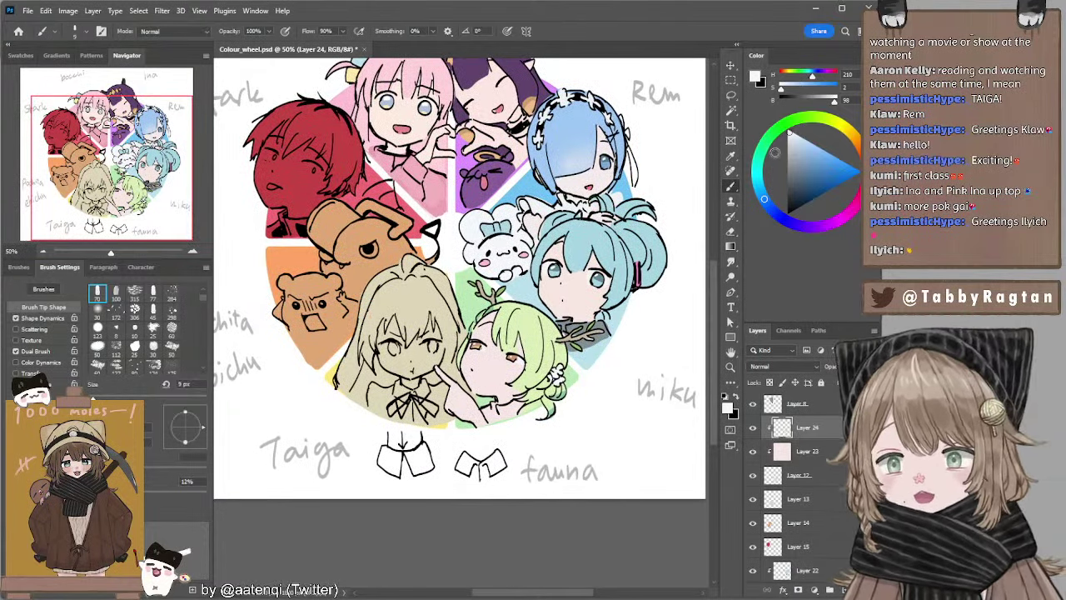
# Mix a dark greyish green (H 147, S 16, B 40) and paint Fauna's clothing with a 30 px brush.
pyautogui.click(791, 163)
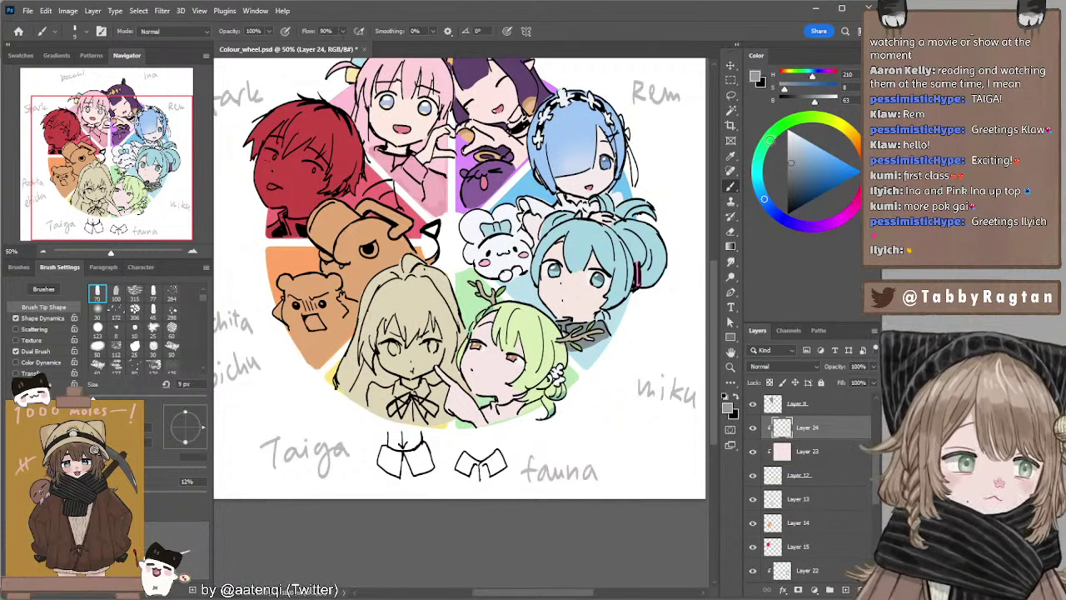
pyautogui.moveTo(771, 140); pyautogui.dragTo(790, 122)
pyautogui.moveTo(794, 169); pyautogui.dragTo(792, 182)
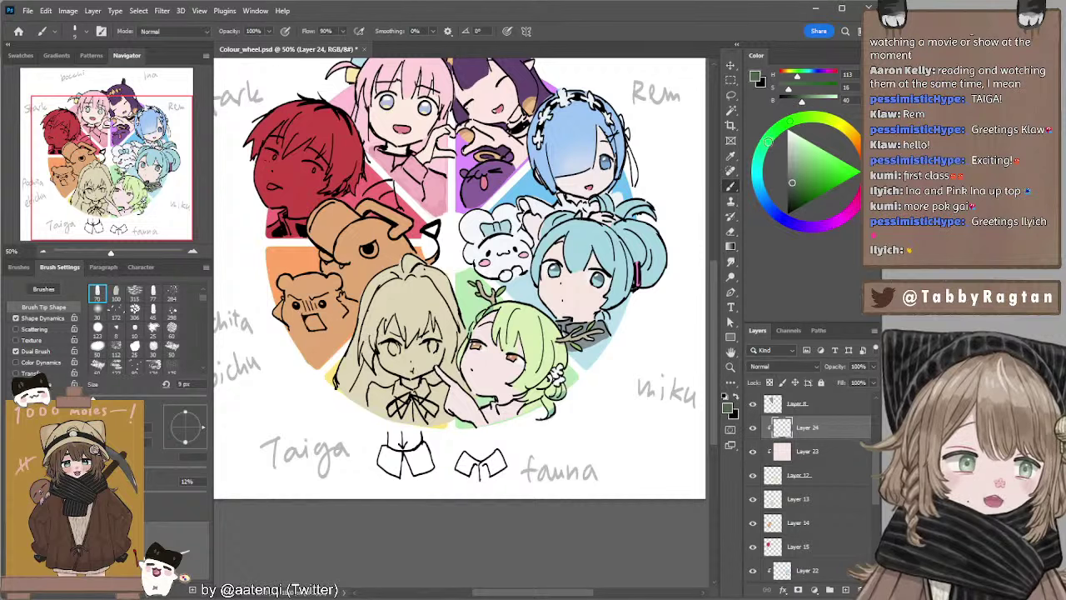
pyautogui.click(767, 143)
pyautogui.press(']')
pyautogui.press(']')
pyautogui.press(']')
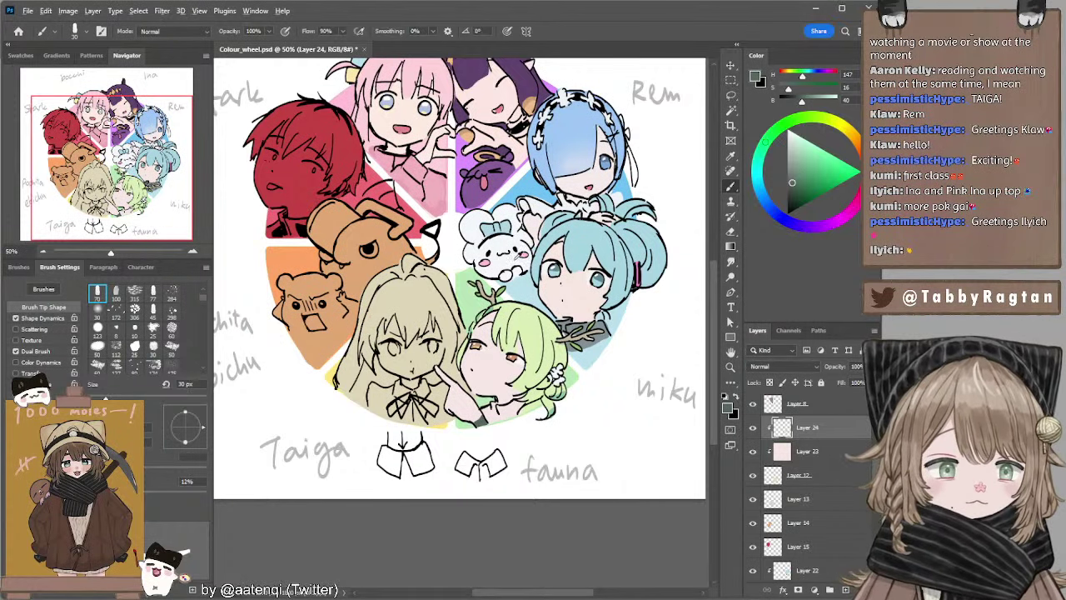
# Add near-white and muted blue (H 210, S 45, B 62) details to Fauna's outfit, using a 25 px brush for the blue.
pyautogui.keyDown('alt'); pyautogui.click(516, 275); pyautogui.keyUp('alt')
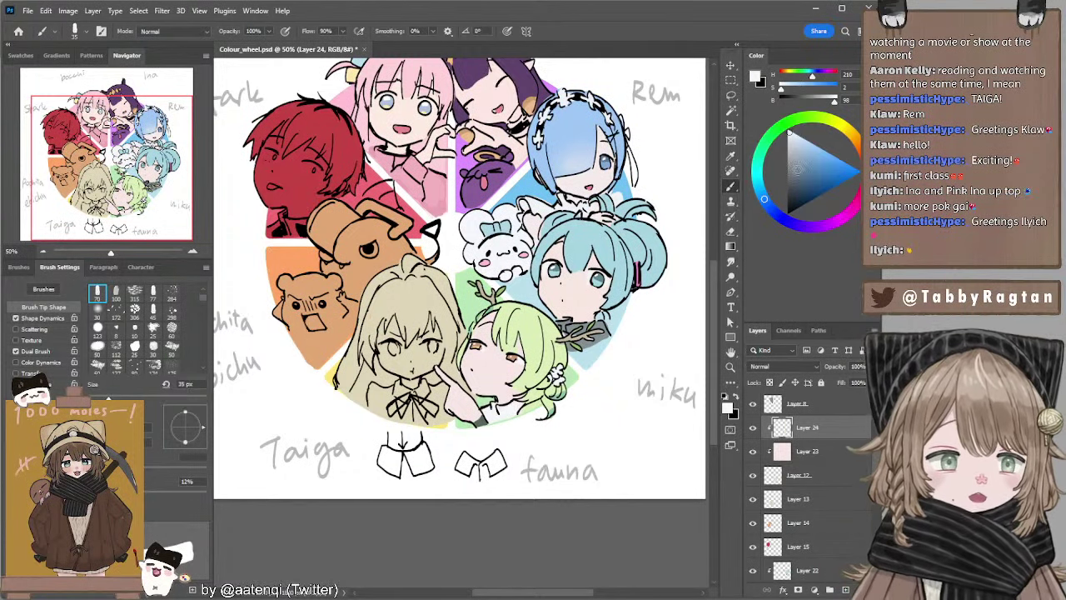
pyautogui.moveTo(812, 148)
pyautogui.mouseDown()
pyautogui.moveTo(818, 157)
pyautogui.moveTo(801, 164)
pyautogui.mouseUp()
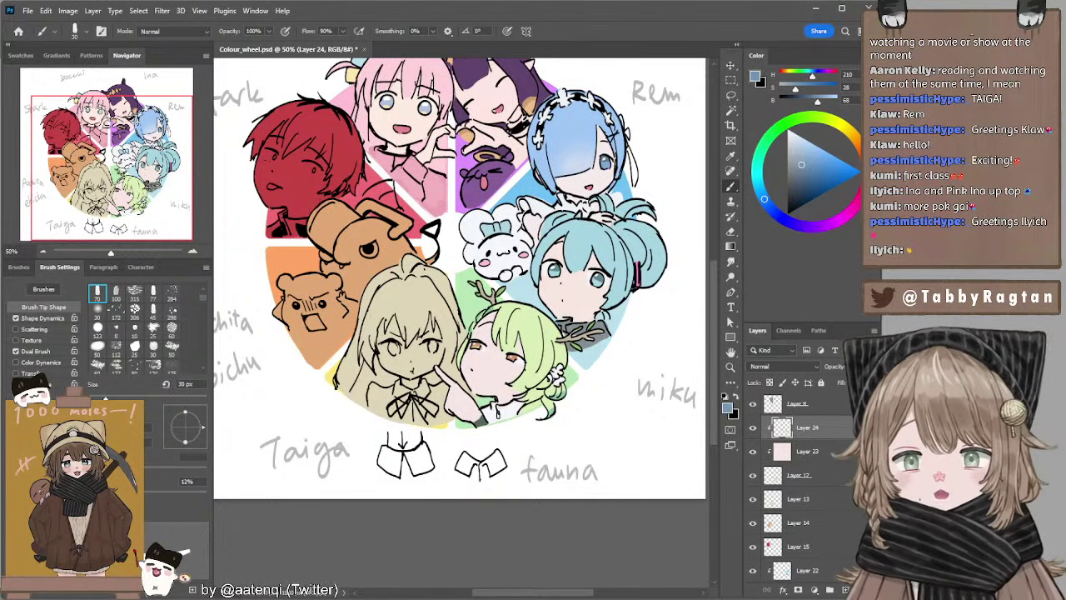
pyautogui.press('[')
pyautogui.click(814, 156)
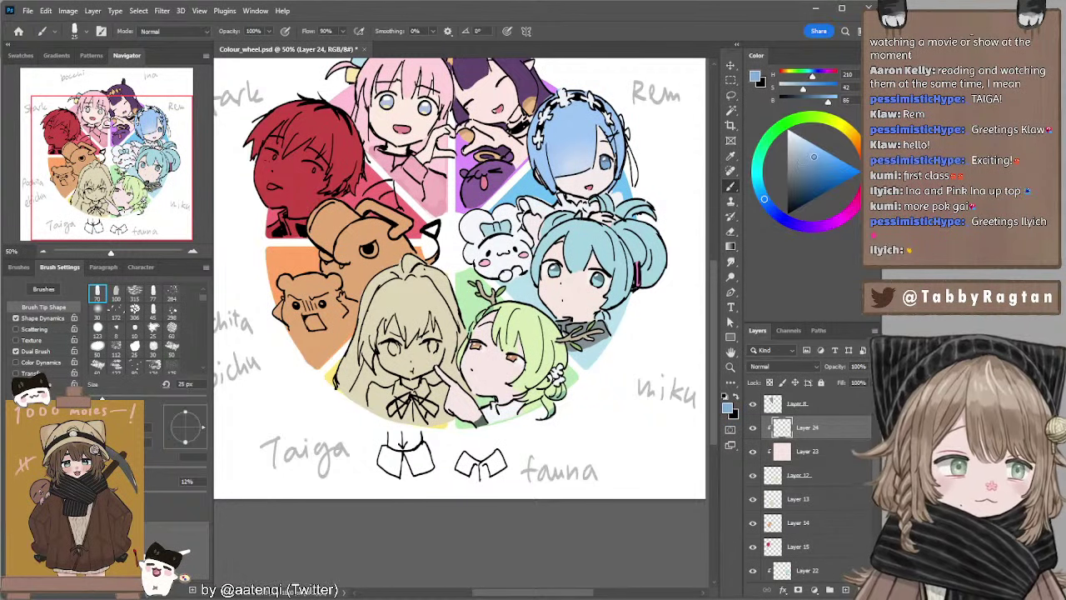
pyautogui.click(805, 171)
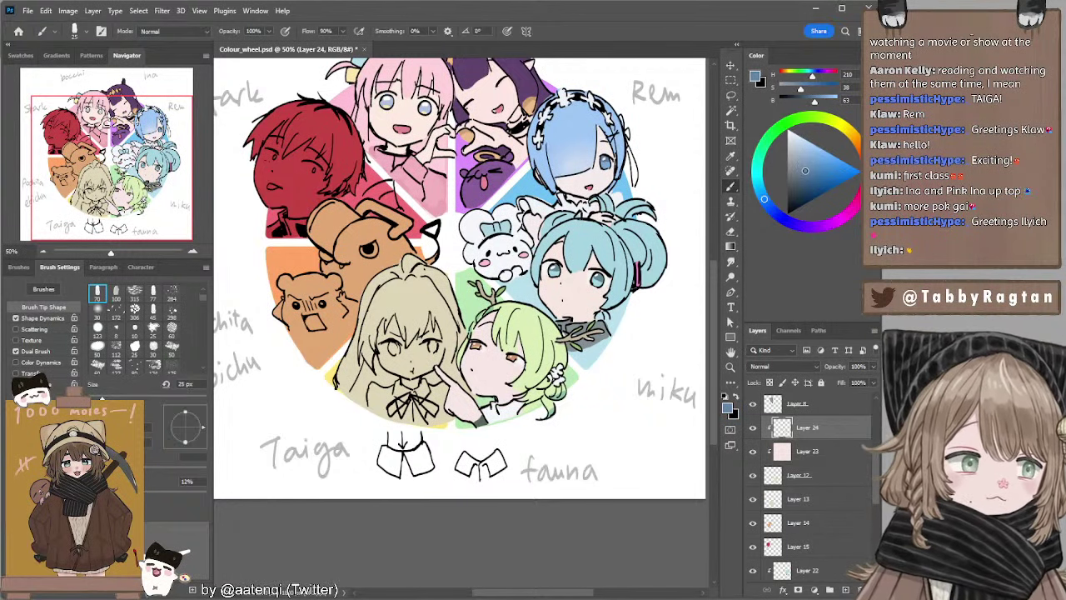
pyautogui.moveTo(805, 170); pyautogui.dragTo(807, 173)
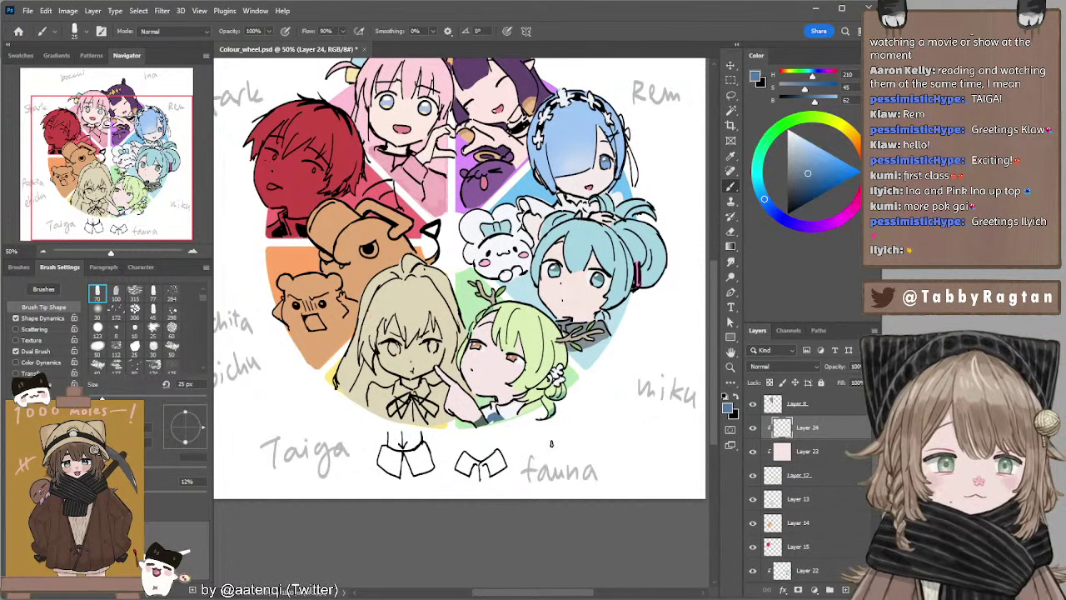
pyautogui.moveTo(513, 320); pyautogui.dragTo(550, 340)
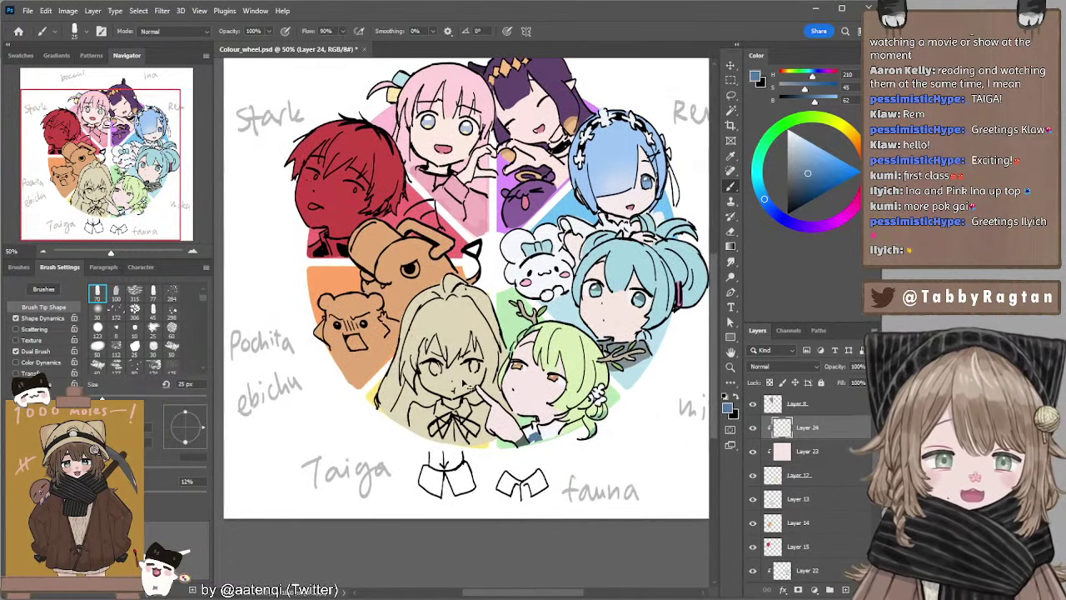
# Load Taiga's silhouette on Layer 13 as a selection, fill it with a sampled skin tone shifted to H 22, and deselect.
pyautogui.click(798, 499)
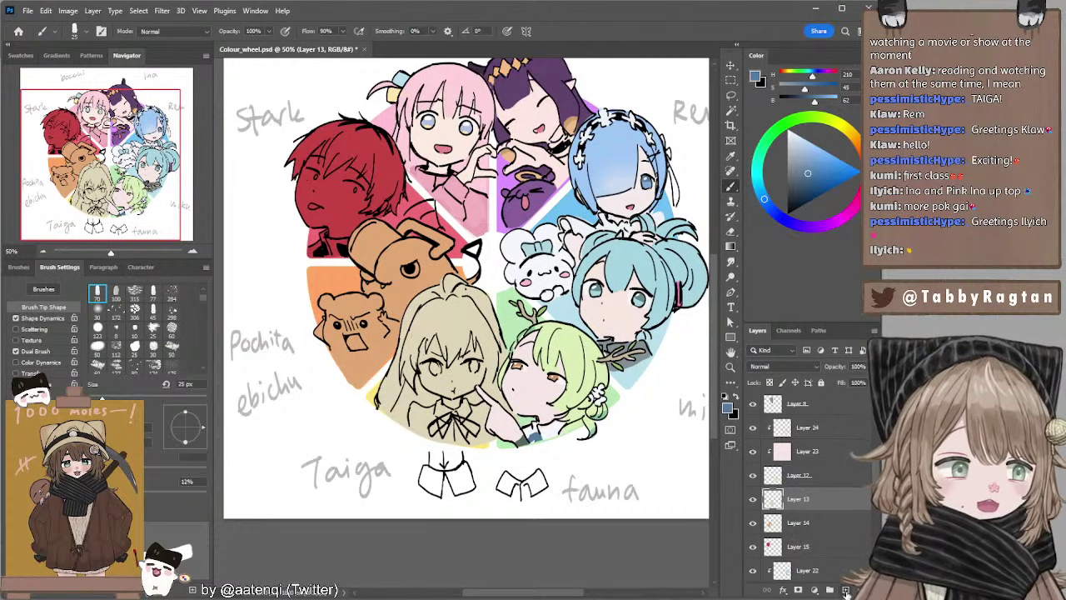
pyautogui.keyDown('ctrl'); pyautogui.click(776, 498); pyautogui.keyUp('ctrl')
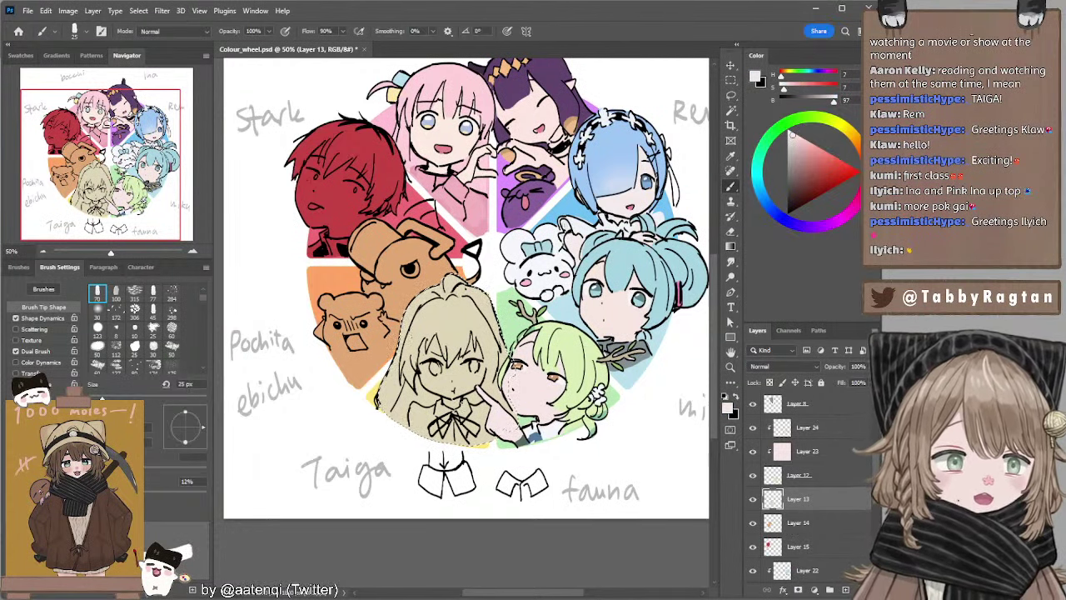
pyautogui.keyDown('alt'); pyautogui.click(450, 131); pyautogui.keyUp('alt')
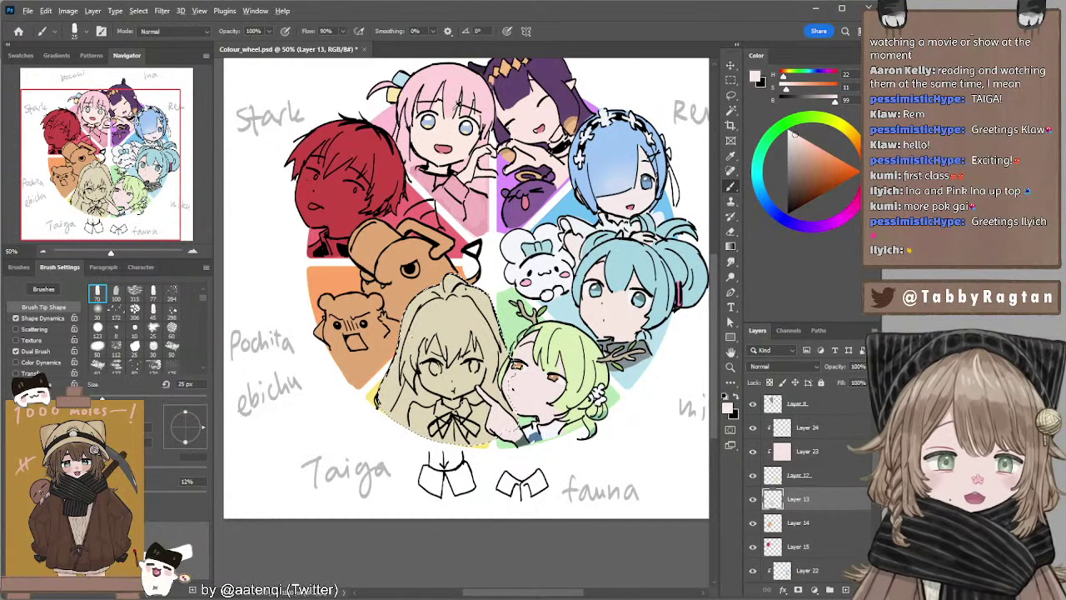
pyautogui.hotkey('alt', 'BackSpace')
pyautogui.press('l')
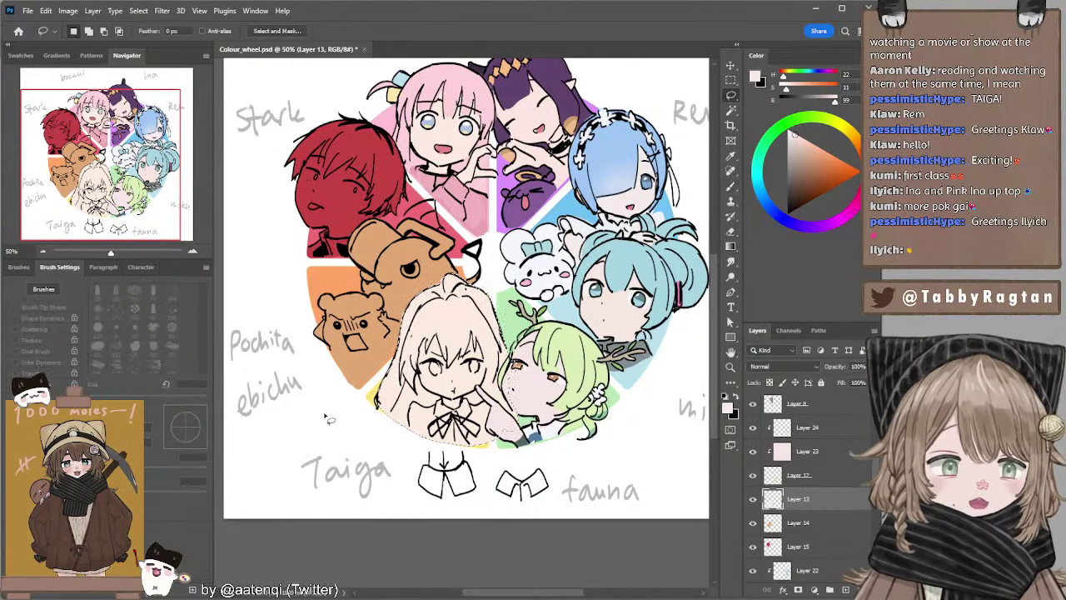
pyautogui.press('b')
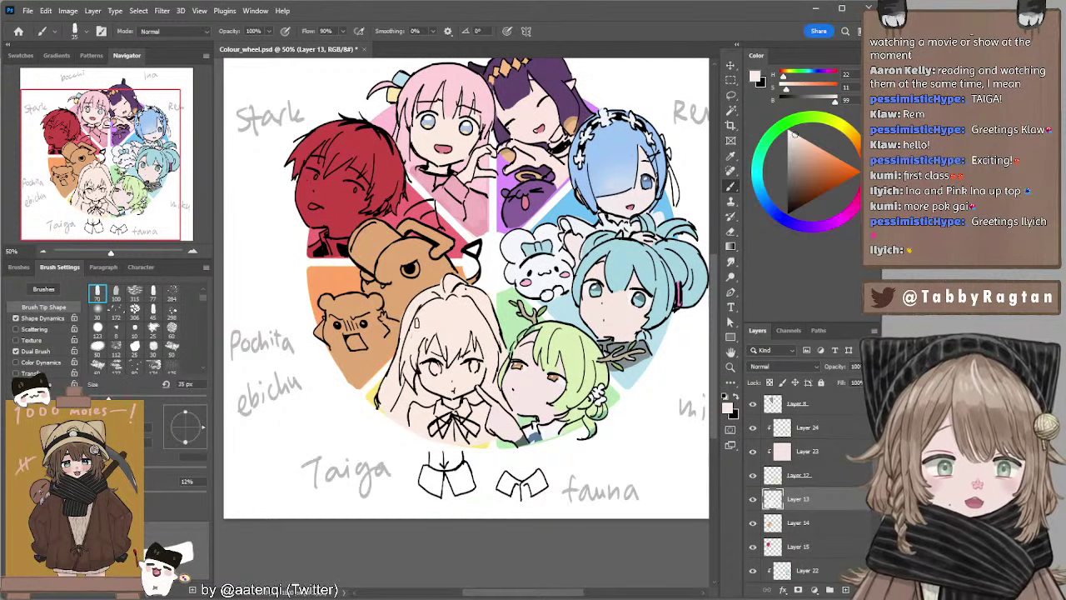
# Set the brush to 40 px and add a new layer clipped to Taiga's skin-tone base.
pyautogui.press(']')
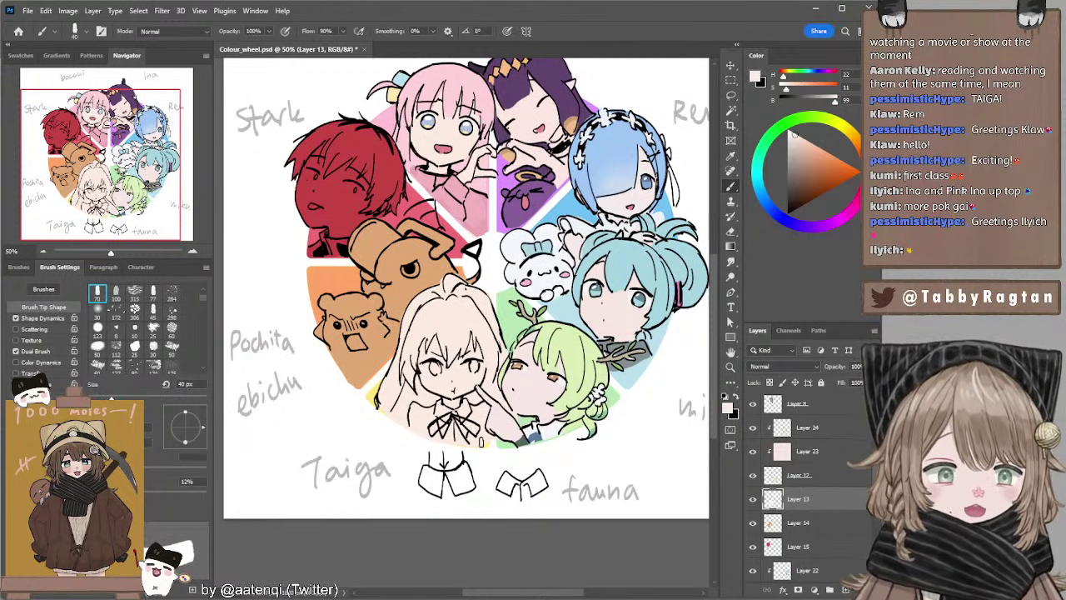
pyautogui.moveTo(474, 325)
pyautogui.mouseDown()
pyautogui.moveTo(446, 335)
pyautogui.moveTo(459, 332)
pyautogui.mouseUp()
pyautogui.moveTo(469, 288); pyautogui.dragTo(482, 263)
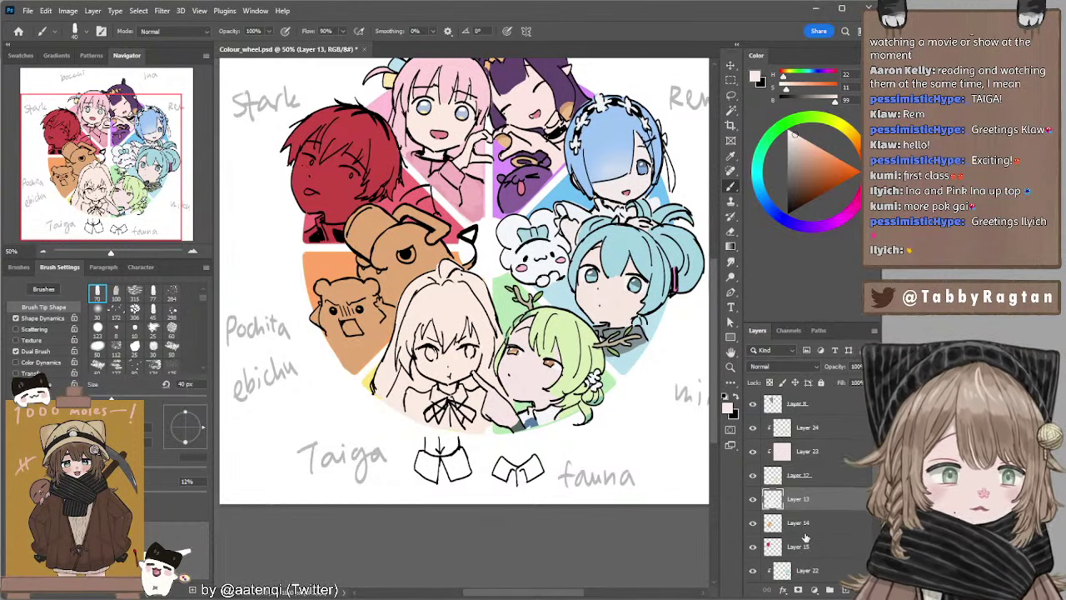
pyautogui.click(845, 590)
pyautogui.keyDown('alt'); pyautogui.click(777, 510); pyautogui.keyUp('alt')
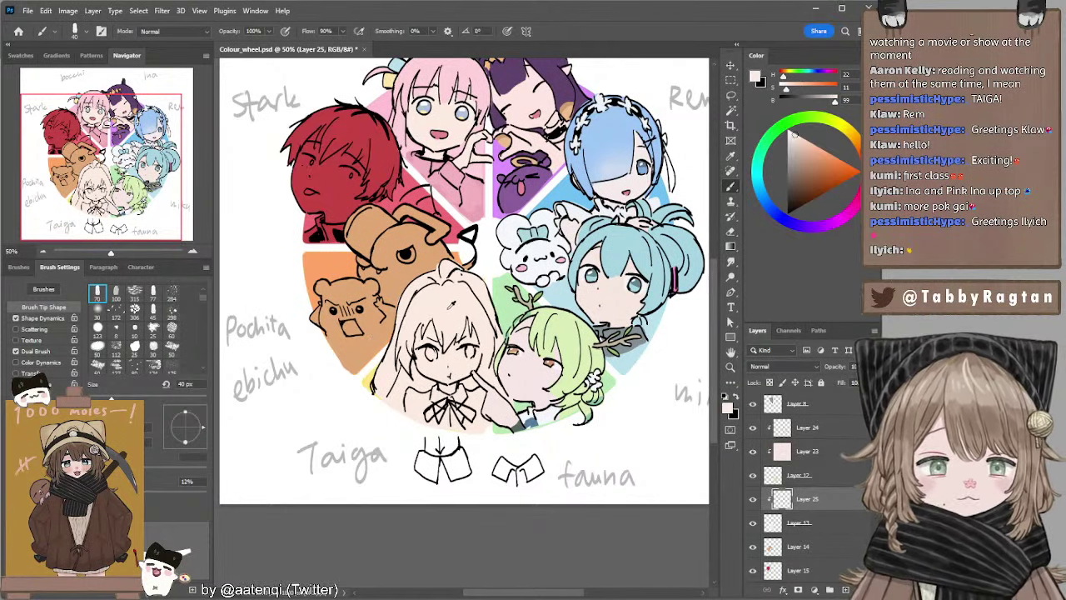
# Mix a pale blonde (H 38, S 29, B 91) and paint the crown of Taiga's hair with a 70 px brush.
pyautogui.moveTo(796, 134); pyautogui.dragTo(806, 148)
pyautogui.click(855, 137)
pyautogui.press(']')
pyautogui.press(']')
pyautogui.press(']')
pyautogui.press(']')
pyautogui.moveTo(440, 270); pyautogui.dragTo(400, 325)
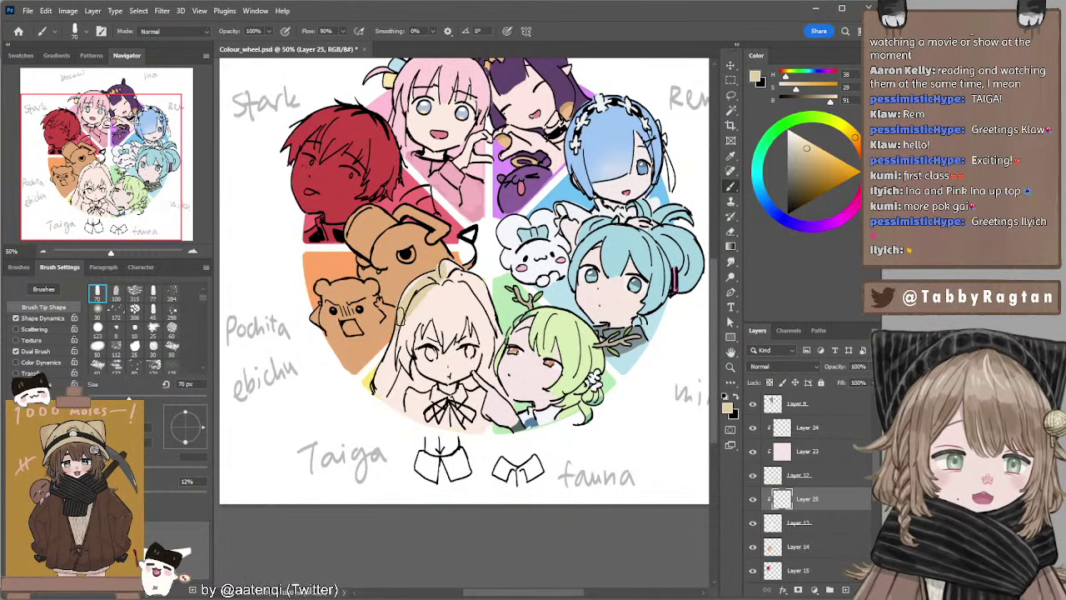
pyautogui.moveTo(413, 288)
pyautogui.mouseDown()
pyautogui.moveTo(397, 337)
pyautogui.moveTo(407, 347)
pyautogui.moveTo(428, 321)
pyautogui.mouseUp()
# Paint Taiga's fringe and the long hair beside Fauna in the same blonde, varying the brush size down to about 50 px.
pyautogui.press('[')
pyautogui.press('[')
pyautogui.press('[')
pyautogui.moveTo(450, 275)
pyautogui.mouseDown()
pyautogui.moveTo(436, 293)
pyautogui.moveTo(436, 328)
pyautogui.moveTo(444, 340)
pyautogui.moveTo(460, 326)
pyautogui.moveTo(466, 271)
pyautogui.moveTo(483, 292)
pyautogui.moveTo(469, 329)
pyautogui.moveTo(483, 309)
pyautogui.moveTo(498, 333)
pyautogui.moveTo(487, 379)
pyautogui.mouseUp()
pyautogui.press(']')
pyautogui.press(']')
pyautogui.press('[')
pyautogui.press('[')
pyautogui.press(']')
pyautogui.moveTo(494, 343)
pyautogui.mouseDown()
pyautogui.moveTo(491, 368)
pyautogui.moveTo(507, 395)
pyautogui.mouseUp()
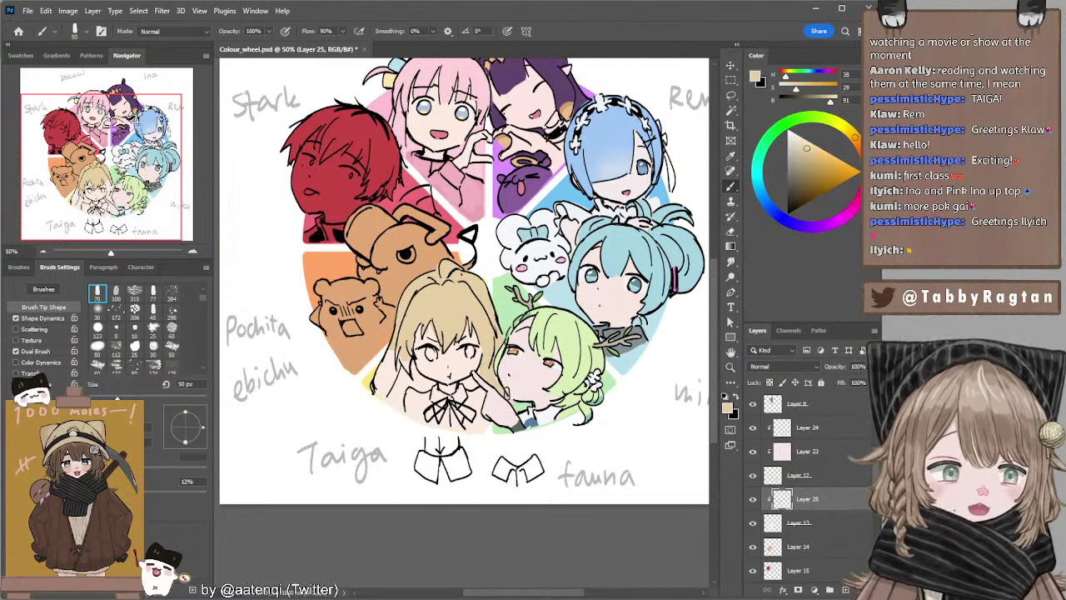
# Paint the hair strands beside Taiga's cheek with a 45 px brush and erase the blonde spilling onto her face.
pyautogui.press('[')
pyautogui.press('[')
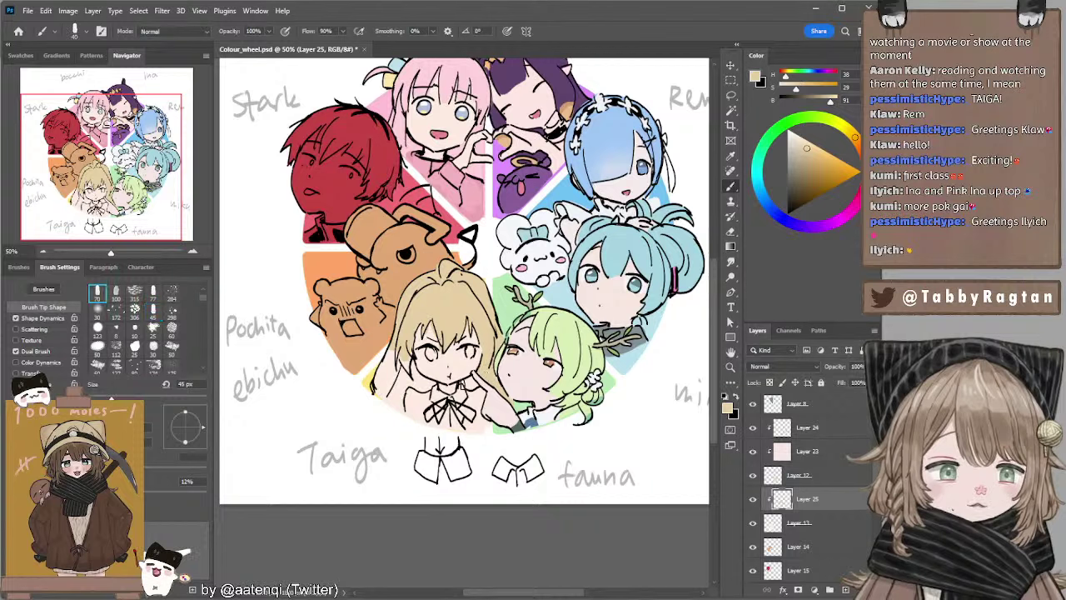
pyautogui.press(']')
pyautogui.moveTo(410, 360)
pyautogui.mouseDown()
pyautogui.moveTo(408, 378)
pyautogui.moveTo(409, 358)
pyautogui.moveTo(415, 372)
pyautogui.moveTo(385, 377)
pyautogui.moveTo(401, 406)
pyautogui.moveTo(407, 385)
pyautogui.mouseUp()
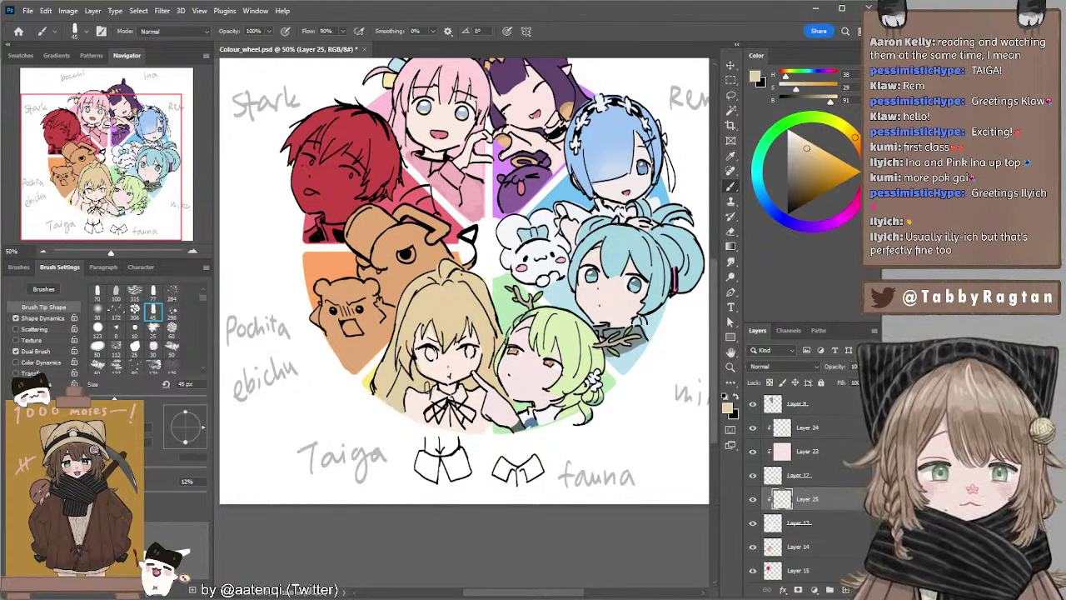
pyautogui.press('e')
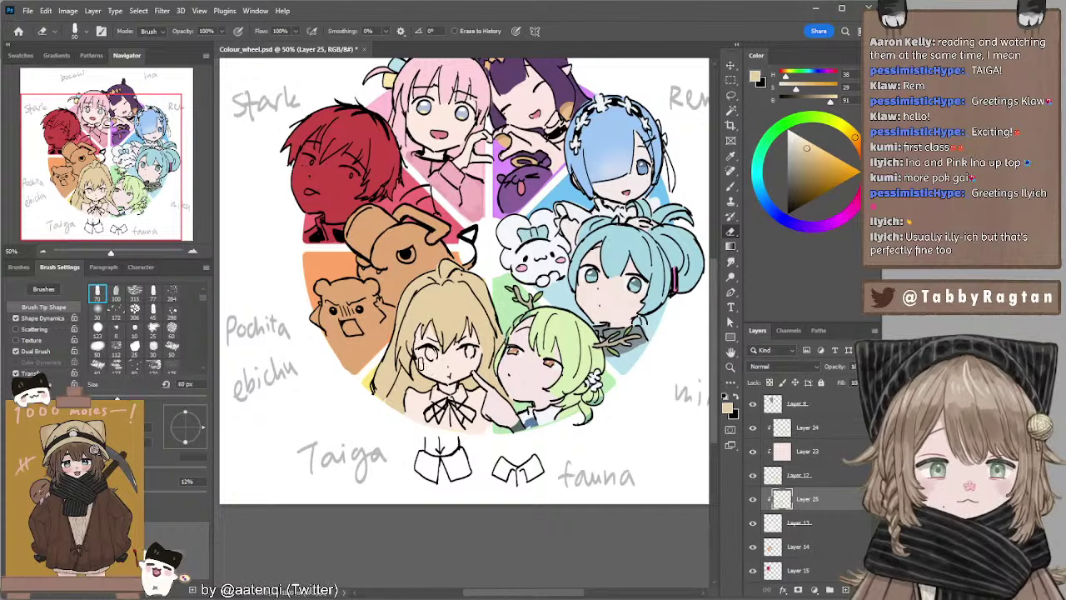
pyautogui.press('b')
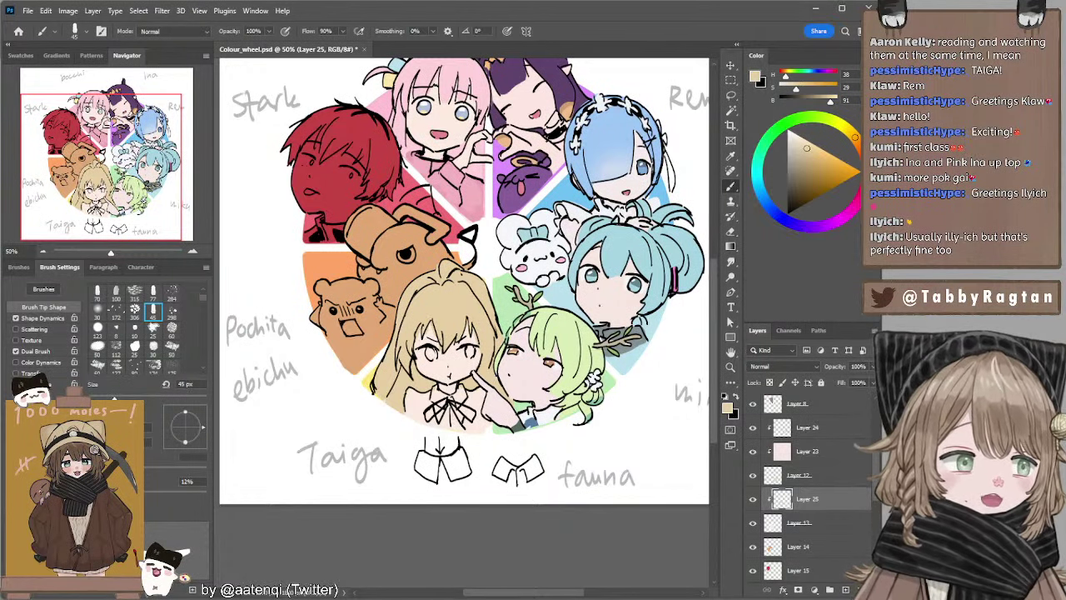
# Mix a muted red (H 3, S 51, B 80) and paint Taiga's jacket with a 35 px brush.
pyautogui.click(864, 159)
pyautogui.click(821, 163)
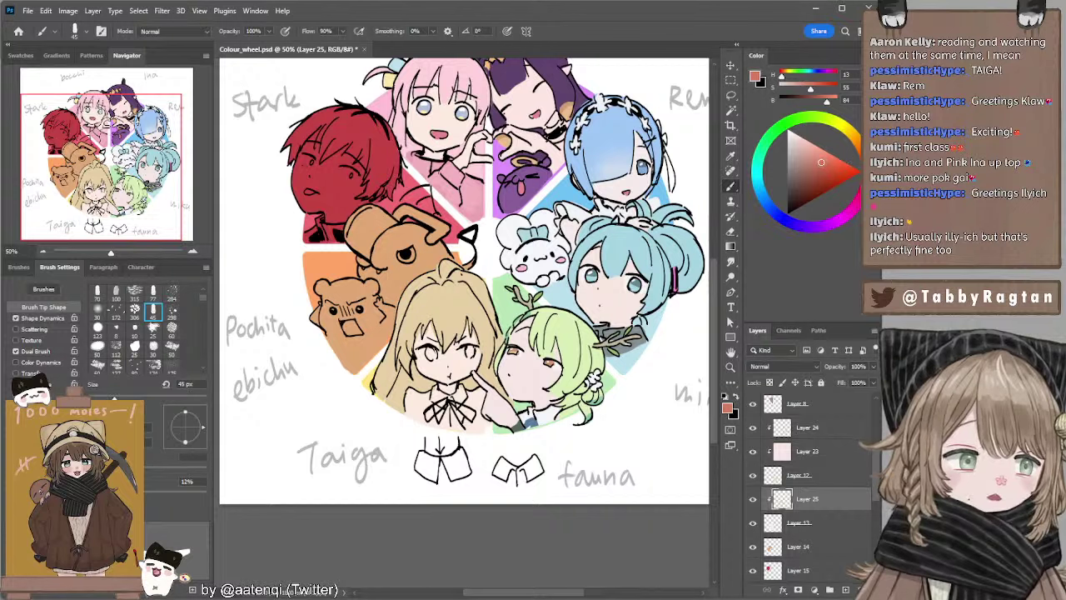
pyautogui.click(866, 169)
pyautogui.click(819, 173)
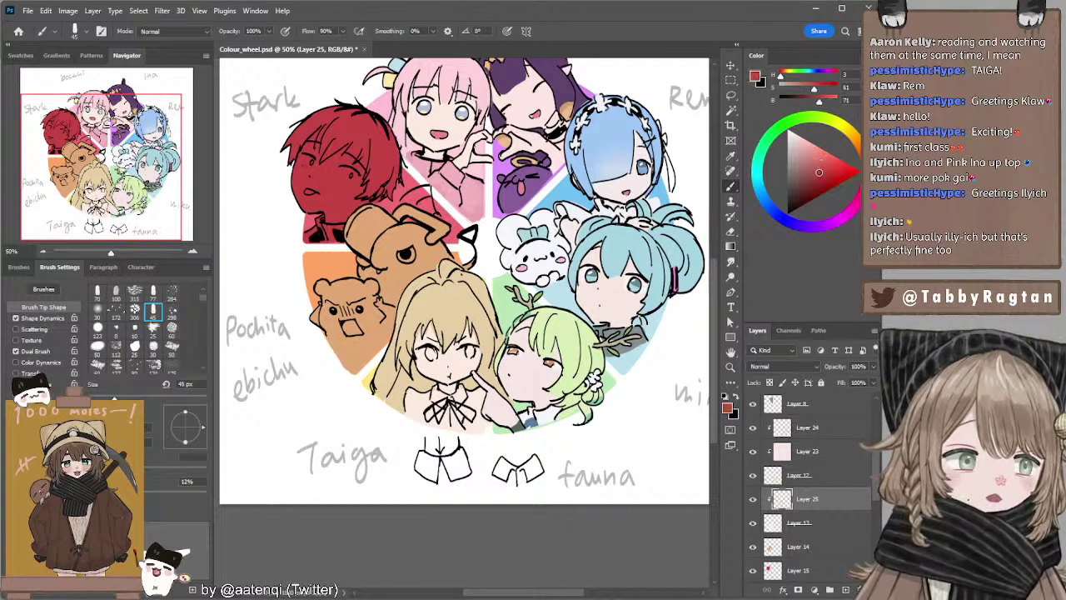
pyautogui.click(818, 172)
pyautogui.press('[')
pyautogui.press('[')
pyautogui.moveTo(428, 406)
pyautogui.mouseDown()
pyautogui.moveTo(414, 398)
pyautogui.moveTo(413, 410)
pyautogui.moveTo(418, 398)
pyautogui.moveTo(414, 409)
pyautogui.moveTo(427, 405)
pyautogui.moveTo(414, 411)
pyautogui.mouseUp()
pyautogui.click(818, 164)
pyautogui.moveTo(416, 411)
pyautogui.mouseDown()
pyautogui.moveTo(438, 425)
pyautogui.moveTo(474, 409)
pyautogui.moveTo(465, 423)
pyautogui.moveTo(473, 391)
pyautogui.moveTo(478, 430)
pyautogui.moveTo(490, 427)
pyautogui.moveTo(480, 432)
pyautogui.mouseUp()
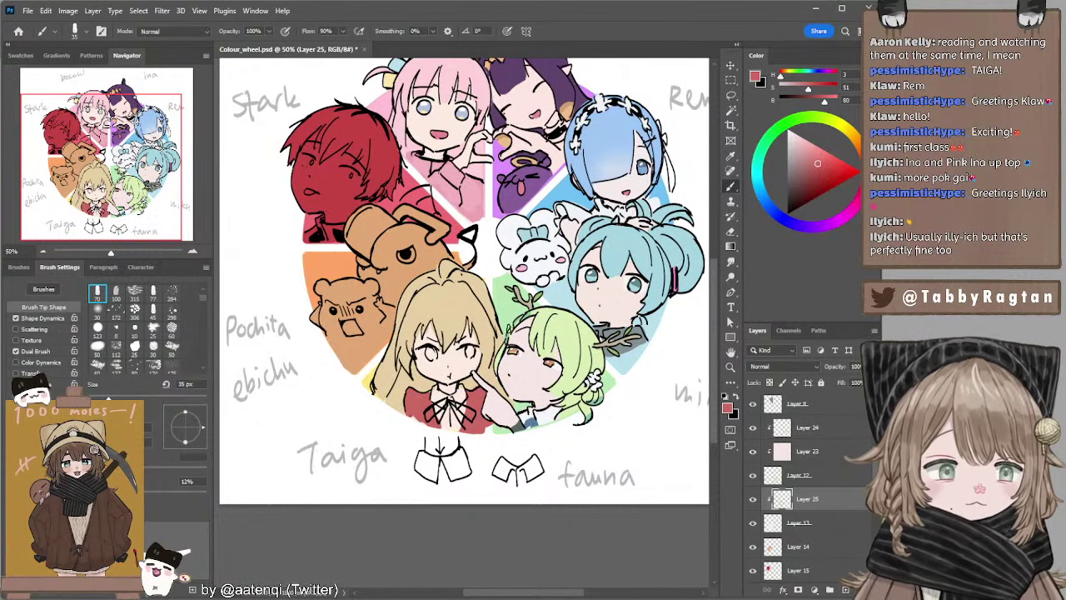
# Sample the near-white from the white puppy, then paint Taiga's shirt collar at 45 px and the whites of her eyes at 35 px.
pyautogui.keyDown('alt'); pyautogui.click(536, 251); pyautogui.keyUp('alt')
pyautogui.press(']')
pyautogui.press(']')
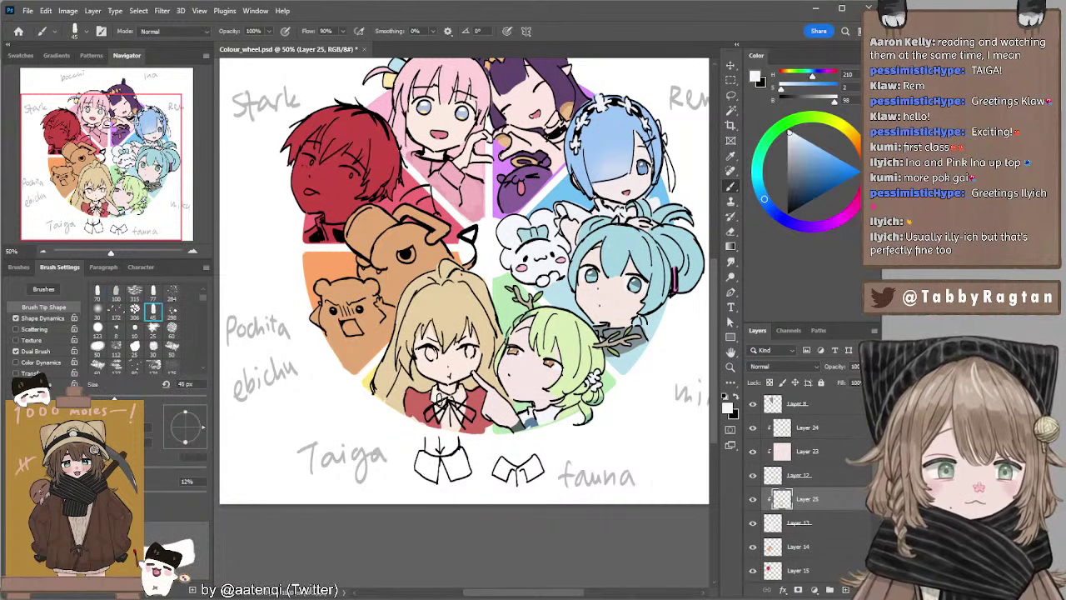
pyautogui.moveTo(439, 398)
pyautogui.mouseDown()
pyautogui.moveTo(434, 392)
pyautogui.moveTo(463, 389)
pyautogui.mouseUp()
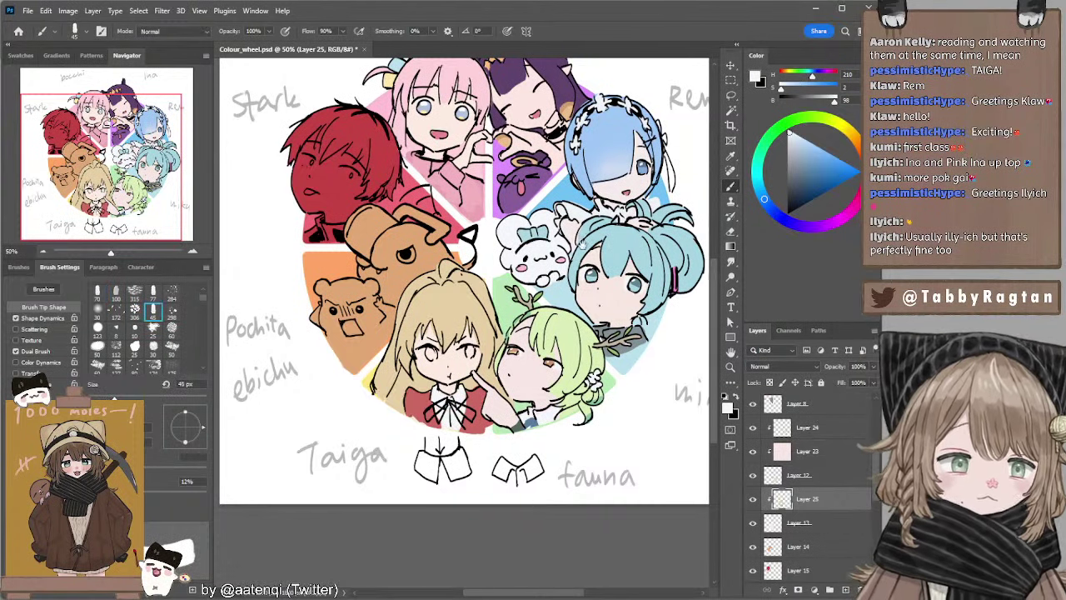
pyautogui.scroll(2, 582, 243)
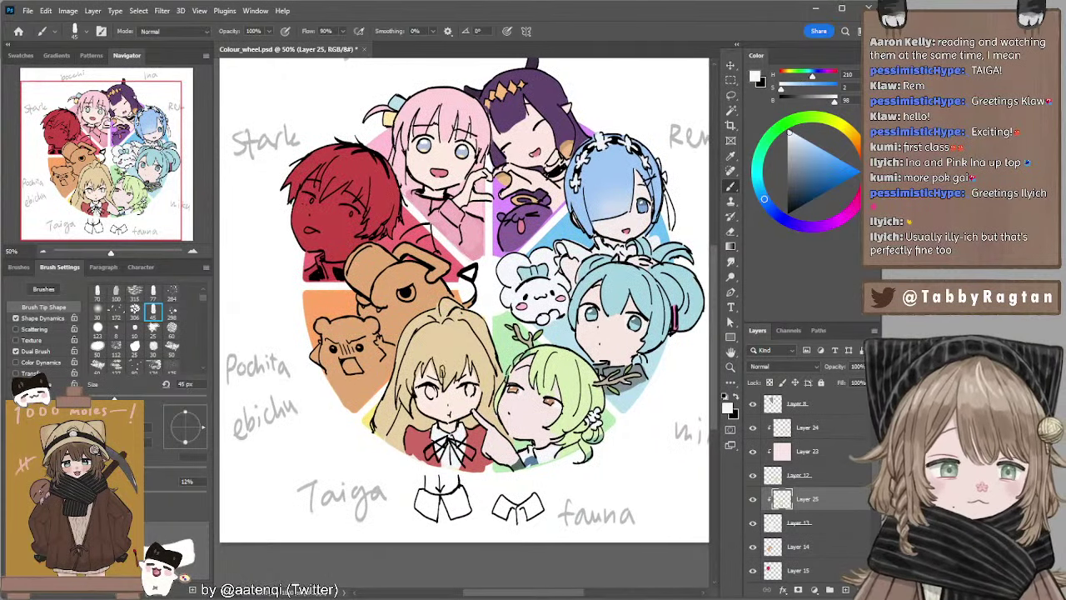
pyautogui.press('[')
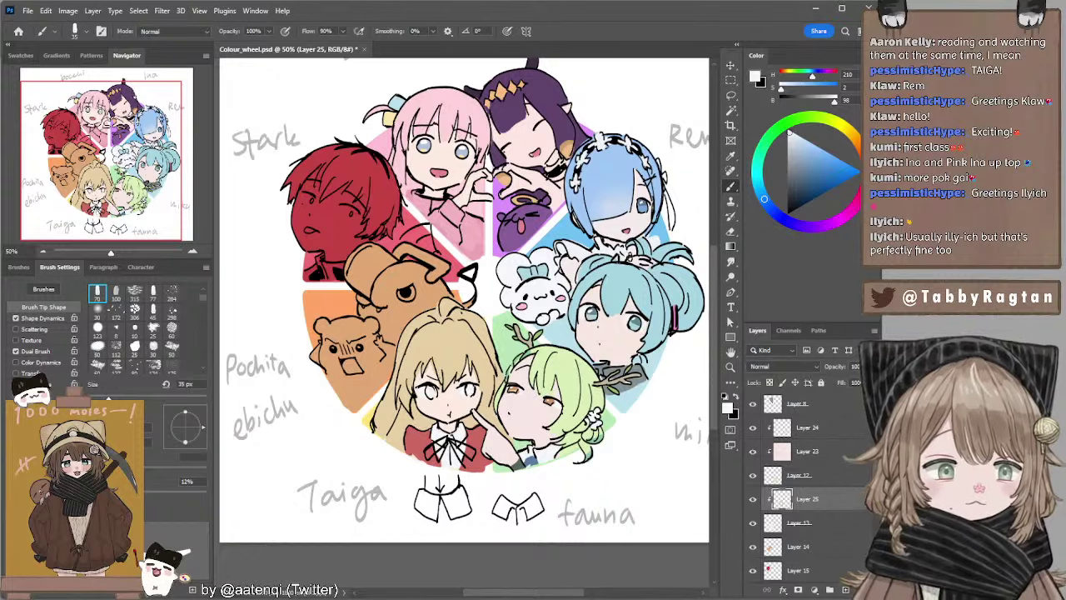
# Paint Taiga's irises reddish brown (H 13, S 37, B 67) at 30 px and darken them with brown (S 34, B 40) at 25 px.
pyautogui.click(805, 167)
pyautogui.click(865, 170)
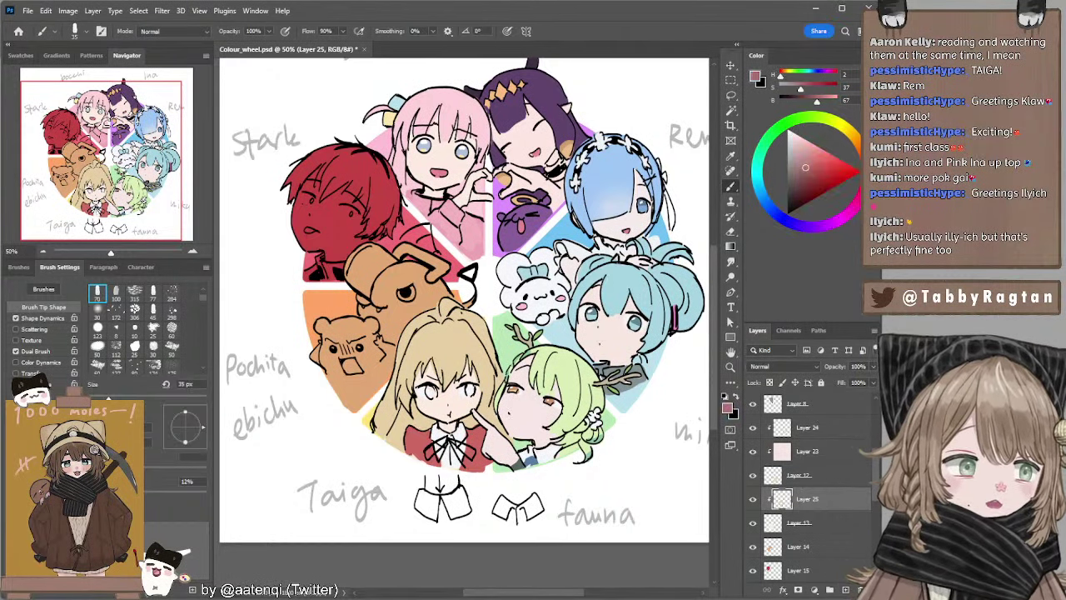
pyautogui.click(864, 159)
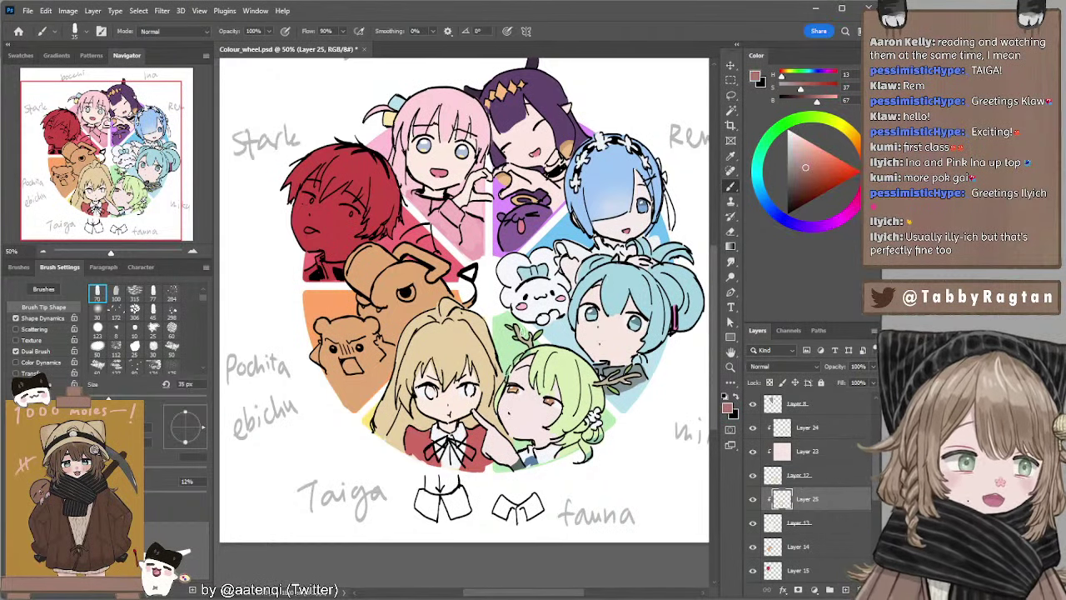
pyautogui.press('[')
pyautogui.moveTo(434, 388); pyautogui.dragTo(471, 393)
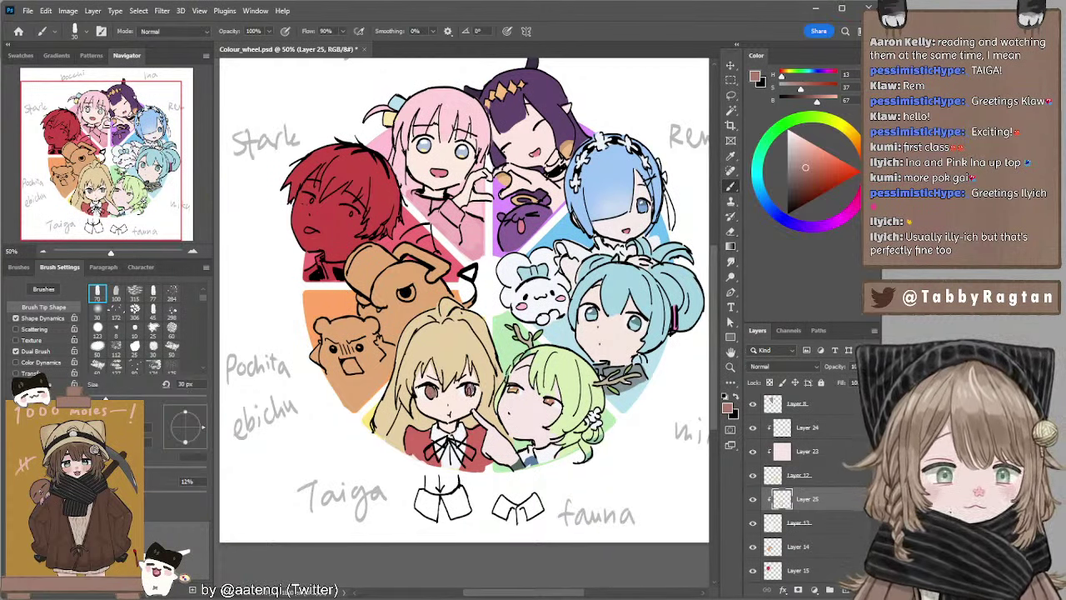
pyautogui.moveTo(802, 176); pyautogui.dragTo(797, 185)
pyautogui.press('[')
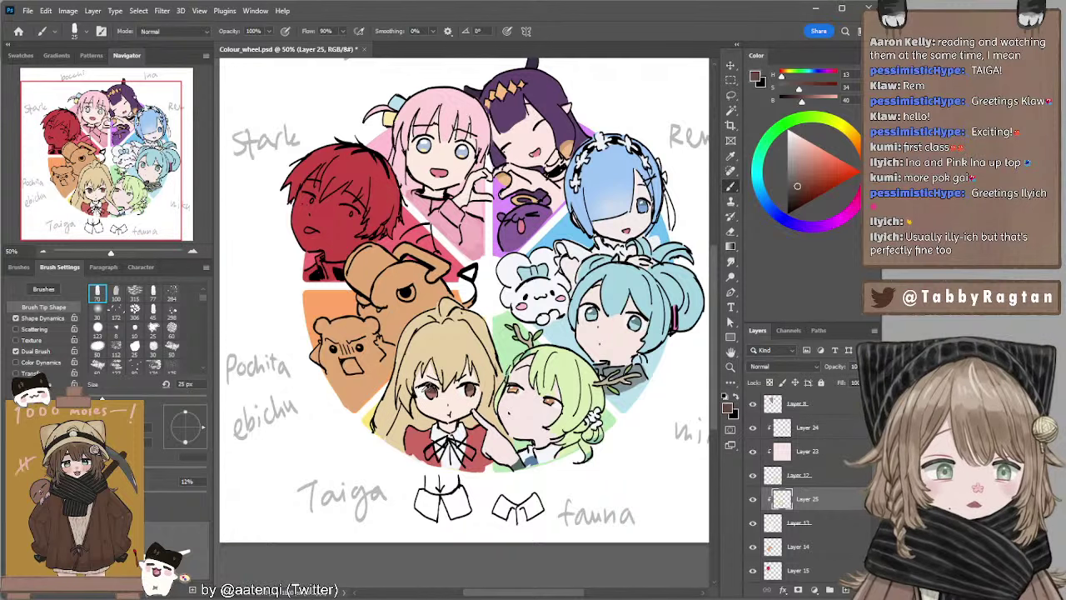
# Add small near-white highlights to Taiga's eyes with a 9 px brush.
pyautogui.press('x')
pyautogui.press('[')
pyautogui.press('[')
pyautogui.press('[')
pyautogui.press('[')
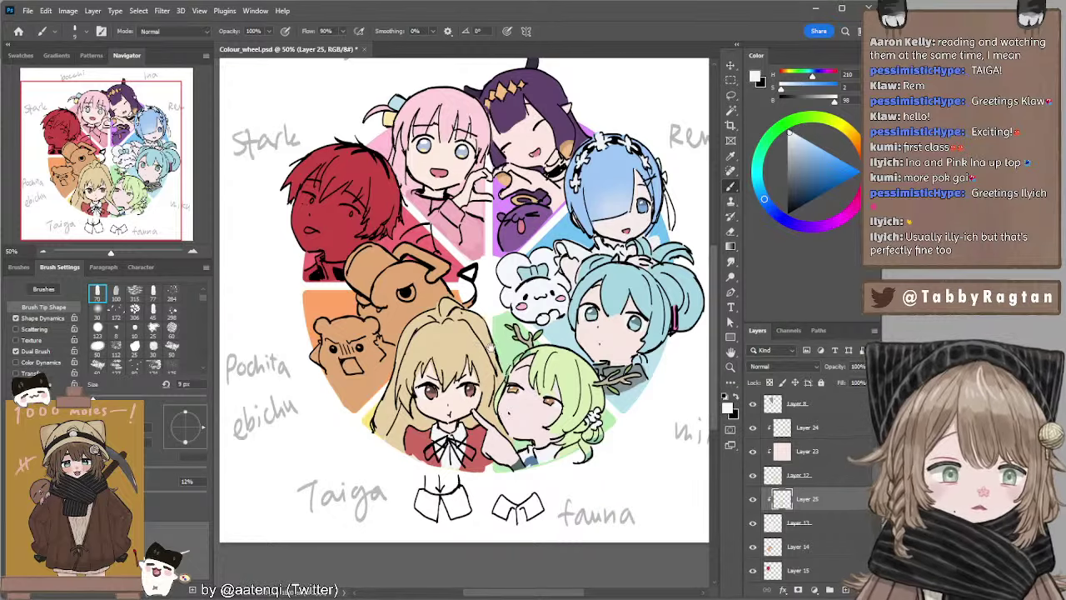
pyautogui.moveTo(490, 348); pyautogui.dragTo(500, 366)
# Add a new layer clipped to Layer 14, the base of Pochita and Ebichu, and clear the selection.
pyautogui.moveTo(487, 269); pyautogui.dragTo(465, 267)
pyautogui.keyDown('ctrl'); pyautogui.click(362, 388); pyautogui.keyUp('ctrl')
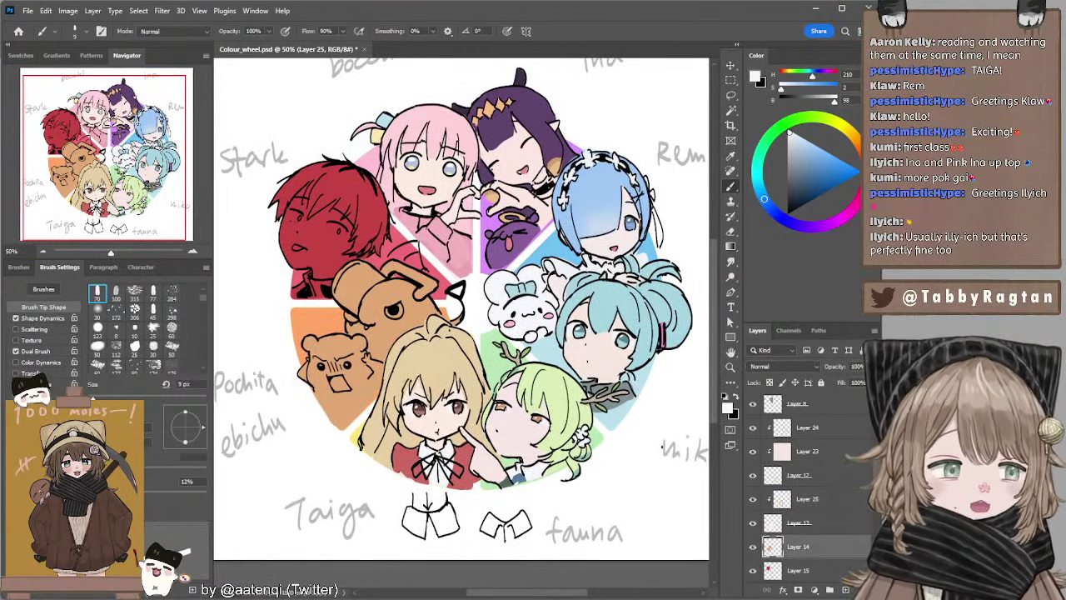
pyautogui.keyDown('ctrl'); pyautogui.click(773, 548); pyautogui.keyUp('ctrl')
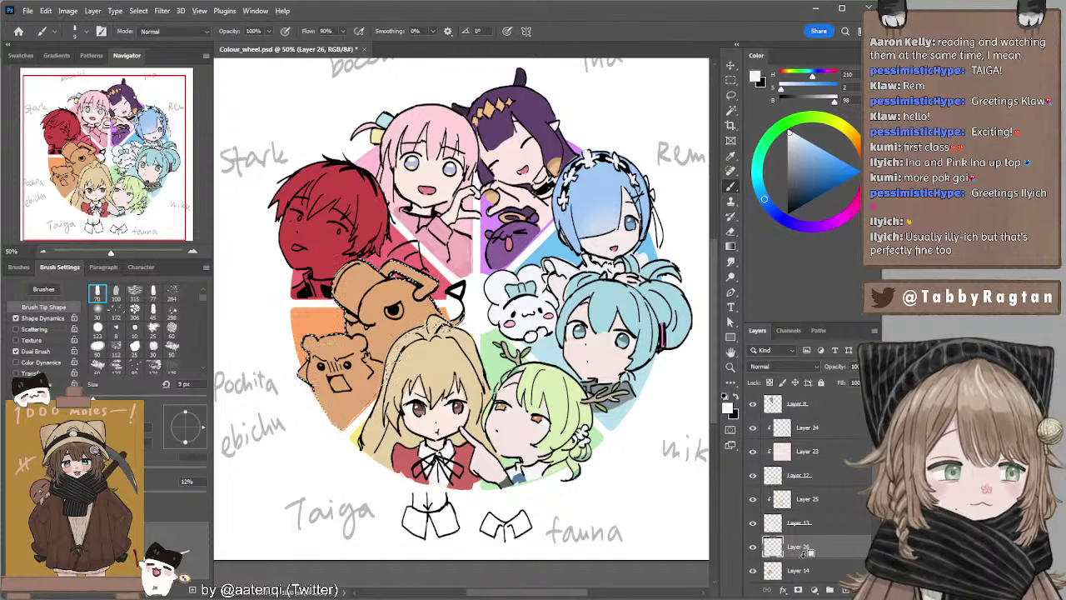
pyautogui.click(846, 590)
pyautogui.moveTo(523, 271); pyautogui.dragTo(511, 245)
pyautogui.press('l')
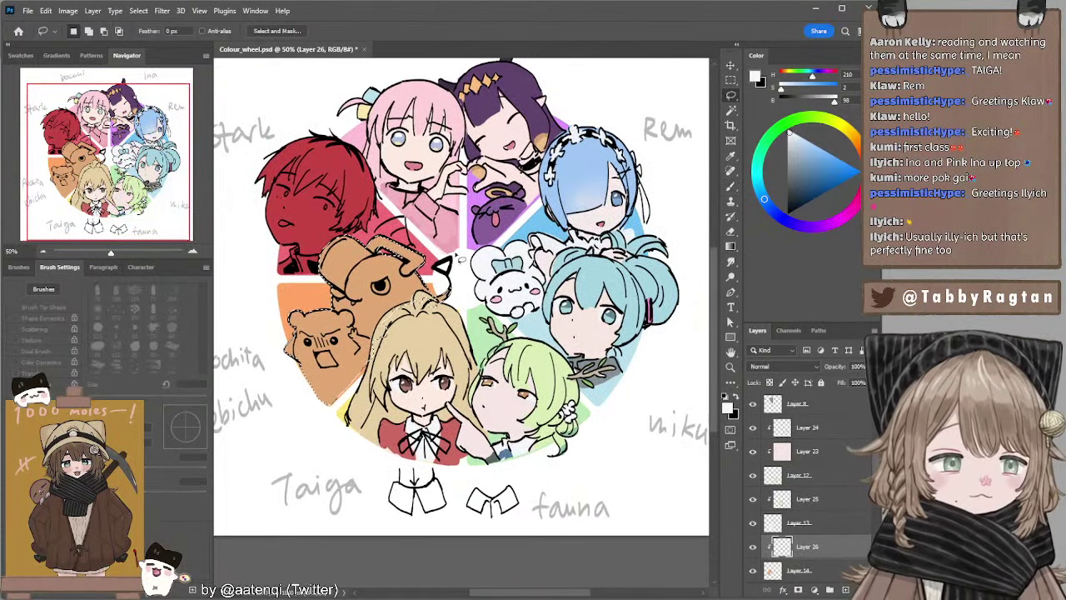
pyautogui.click(463, 253)
pyautogui.moveTo(443, 224); pyautogui.dragTo(469, 241)
pyautogui.hotkey('ctrl', 'd')
pyautogui.press('b')
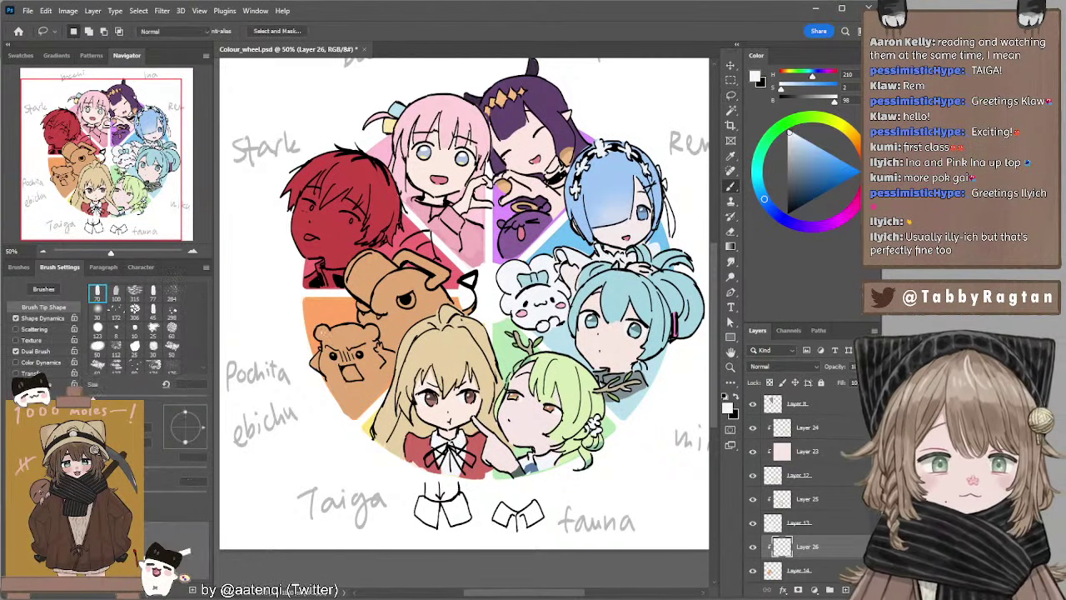
# Try painting Ebichu's head near-white with a 100 px brush.
pyautogui.press(']')
pyautogui.press(']')
pyautogui.press(']')
pyautogui.press(']')
pyautogui.press(']')
pyautogui.press(']')
pyautogui.press(']')
pyautogui.press(']')
pyautogui.press(']')
pyautogui.press(']')
pyautogui.press(']')
pyautogui.press(']')
pyautogui.press(']')
pyautogui.press(']')
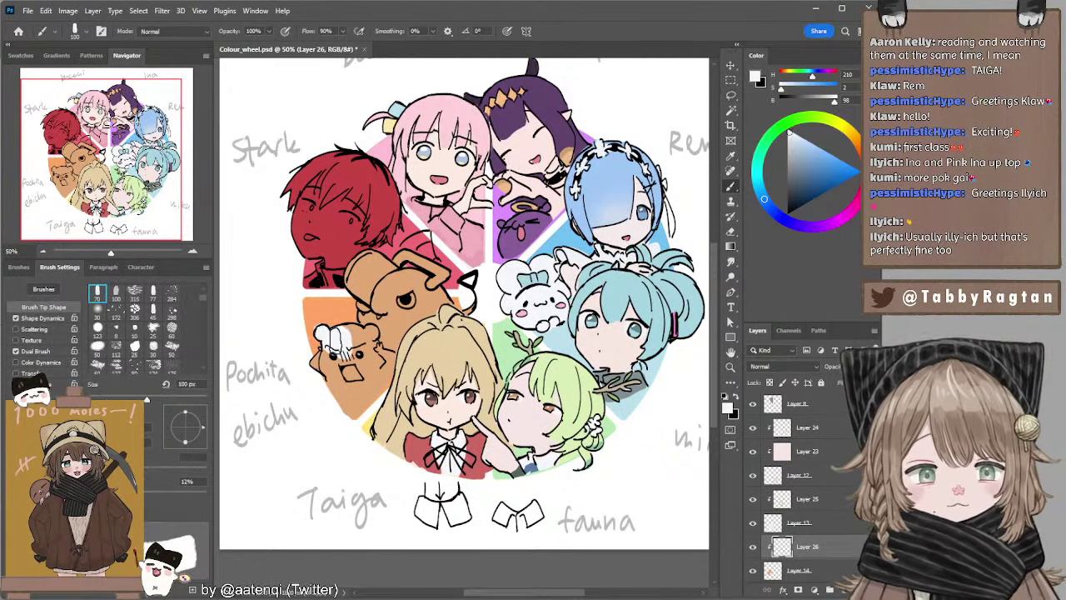
pyautogui.hotkey('ctrl', 'z')
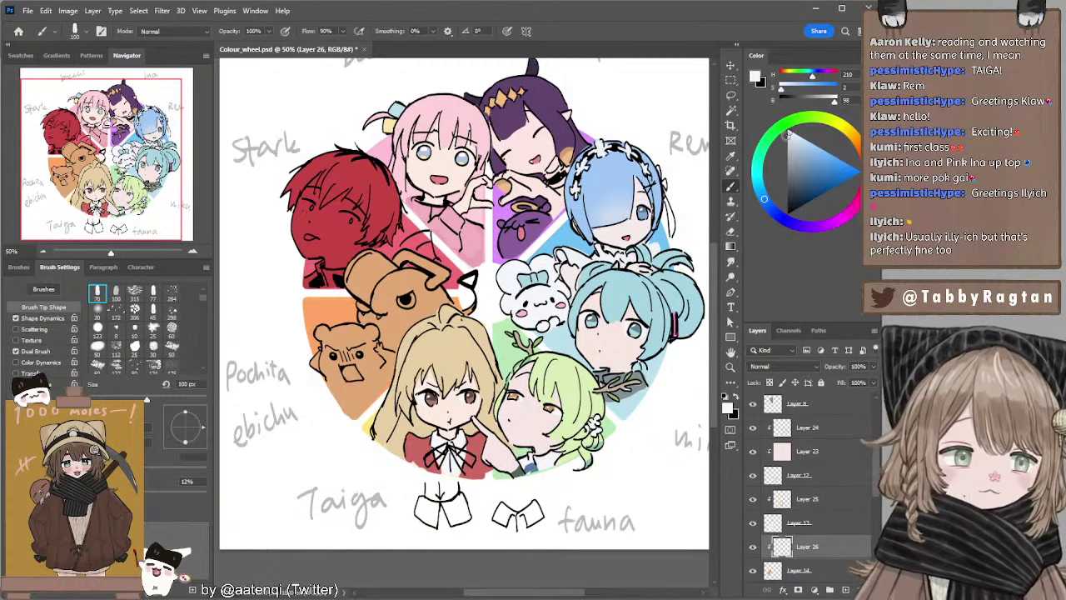
# Mix an off-white cream (H 51, S 6, B 94) and paint Ebichu's head and body with a 60 px brush.
pyautogui.click(789, 136)
pyautogui.click(791, 135)
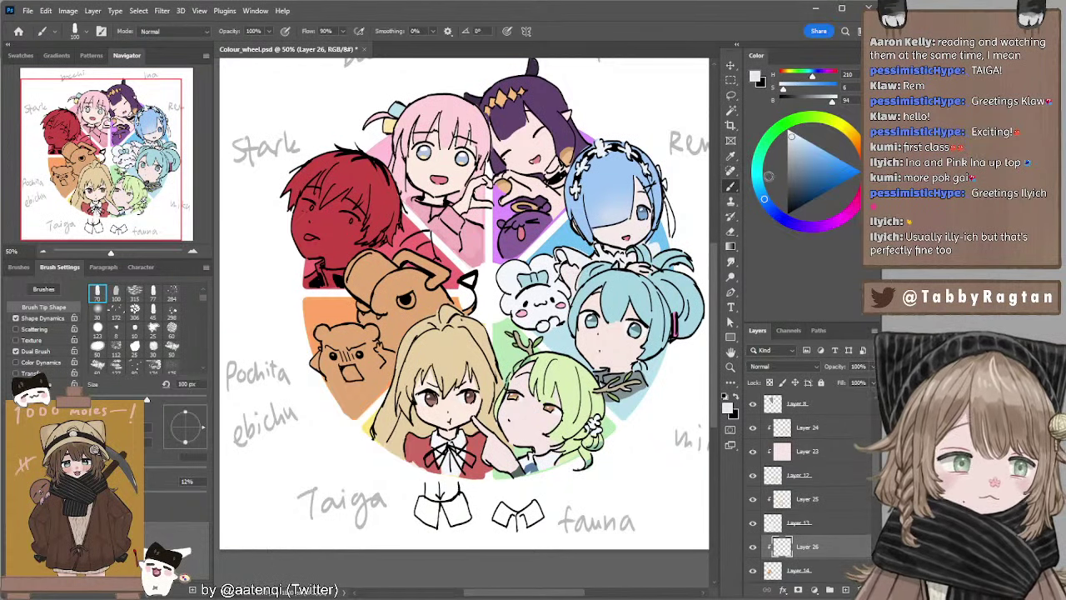
pyautogui.click(857, 140)
pyautogui.click(847, 128)
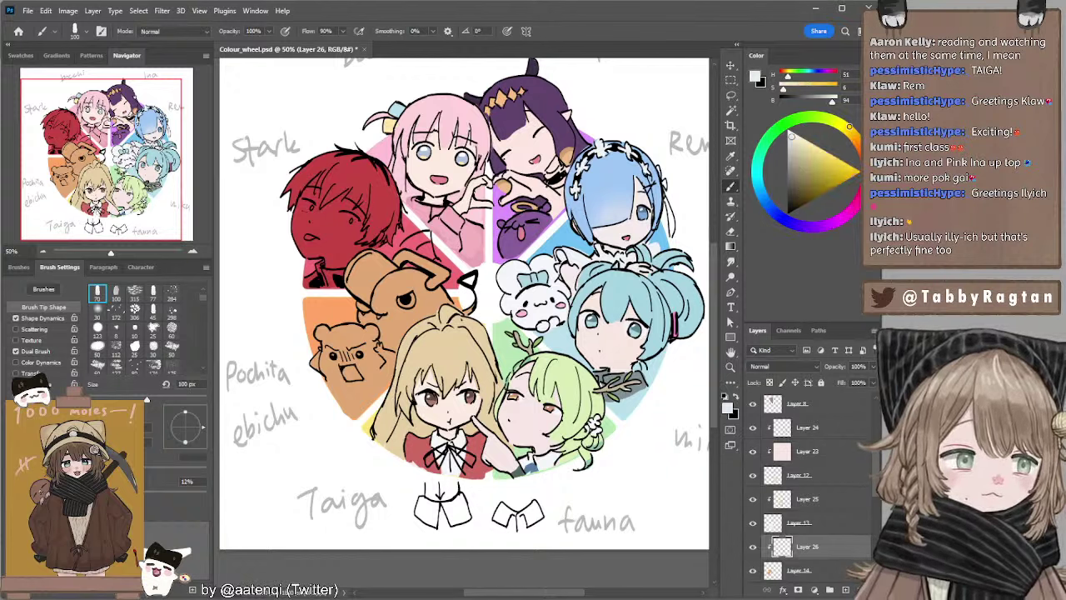
pyautogui.press('[')
pyautogui.moveTo(317, 332)
pyautogui.mouseDown()
pyautogui.moveTo(345, 340)
pyautogui.moveTo(335, 328)
pyautogui.moveTo(321, 332)
pyautogui.moveTo(378, 354)
pyautogui.moveTo(352, 370)
pyautogui.moveTo(333, 349)
pyautogui.moveTo(316, 364)
pyautogui.moveTo(320, 379)
pyautogui.moveTo(343, 349)
pyautogui.moveTo(335, 359)
pyautogui.moveTo(348, 359)
pyautogui.moveTo(318, 366)
pyautogui.moveTo(332, 400)
pyautogui.mouseUp()
pyautogui.hotkey('ctrl', 'z')
pyautogui.press('[')
pyautogui.press('[')
pyautogui.press('[')
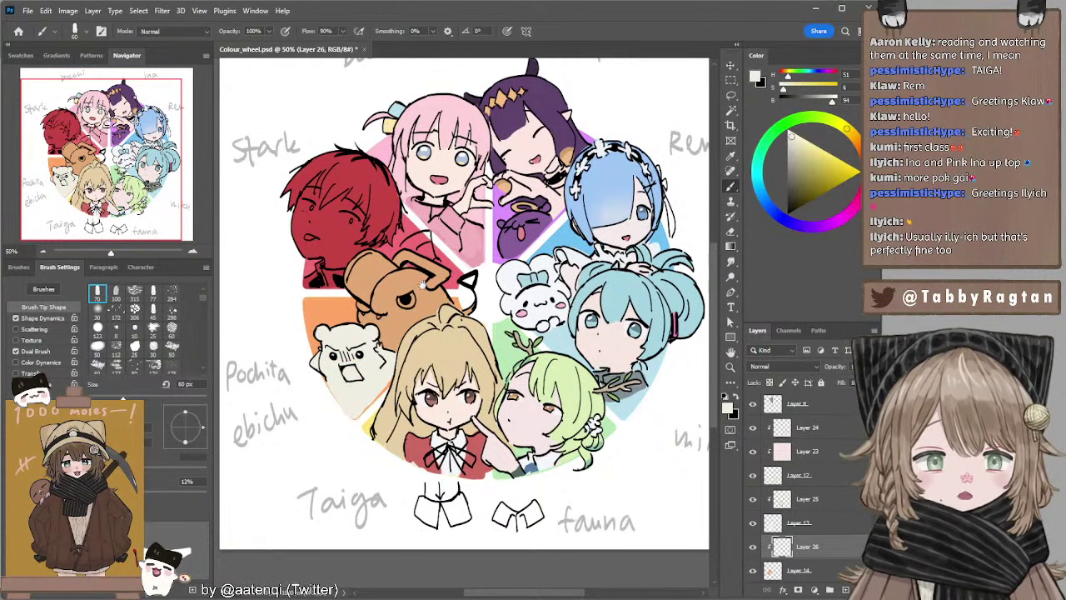
# Select the painted area of Layer 26 and paint a light orange patch (H 26, S 45, B 98) on Ebichu's head at 60 px.
pyautogui.scroll(2, 427, 300)
pyautogui.scroll(-1, 428, 299)
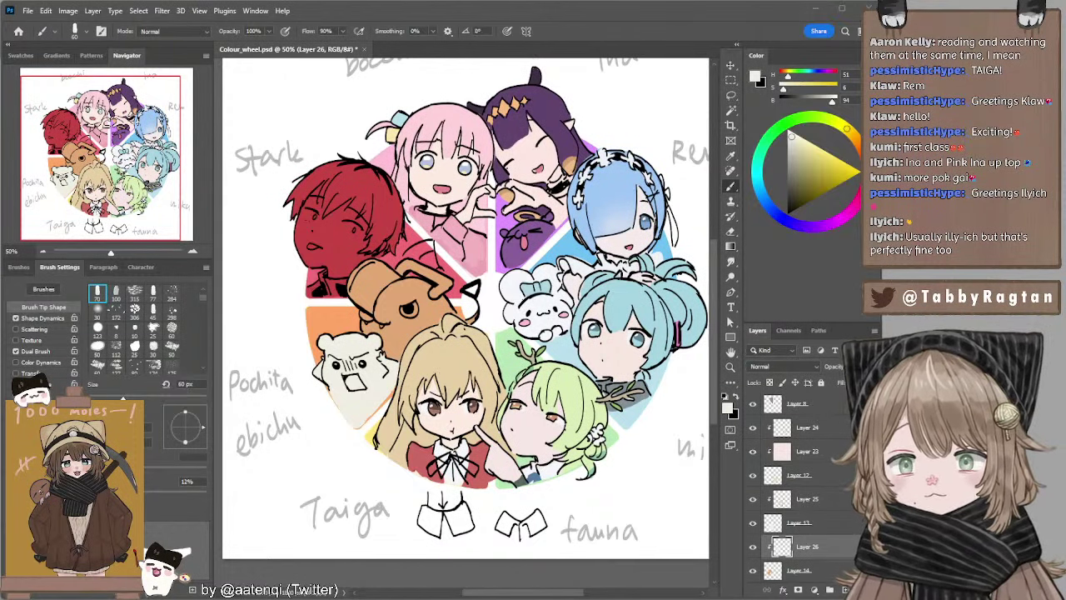
pyautogui.keyDown('alt'); pyautogui.click(396, 335); pyautogui.keyUp('alt')
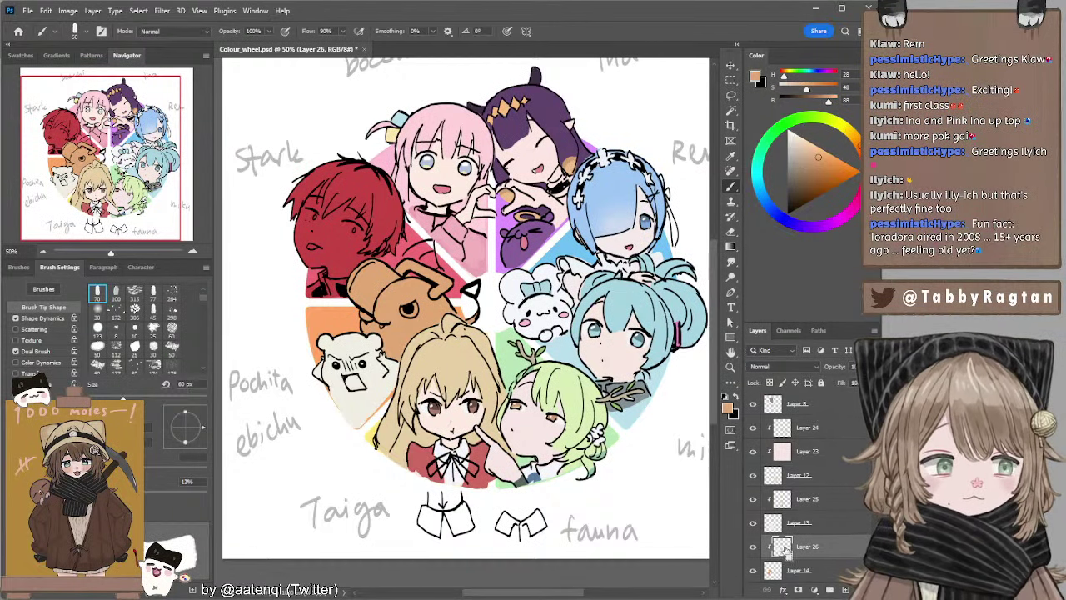
pyautogui.keyDown('ctrl'); pyautogui.click(777, 524); pyautogui.keyUp('ctrl')
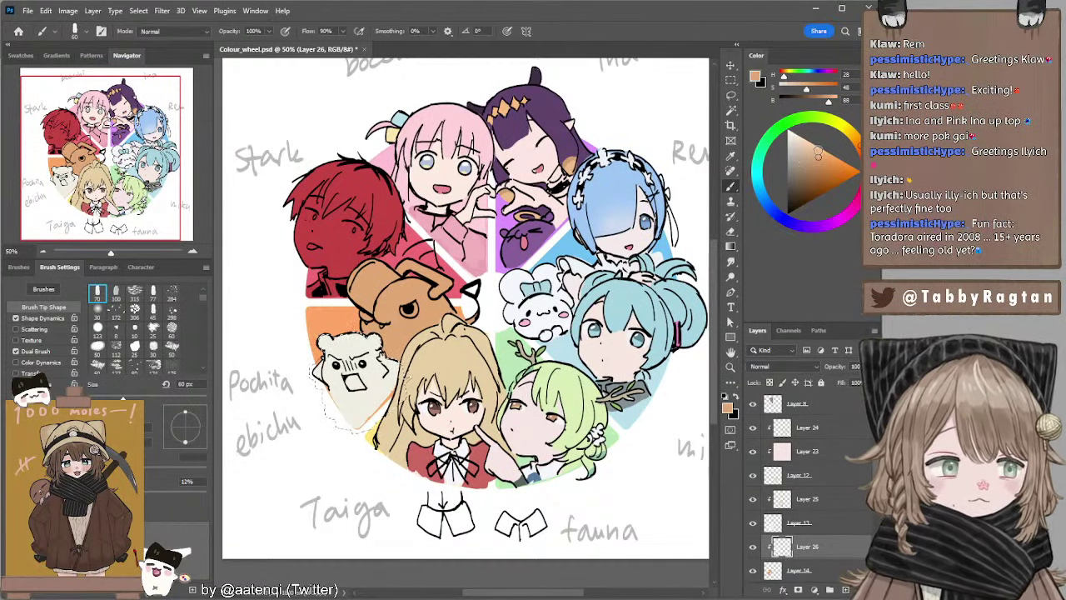
pyautogui.click(820, 150)
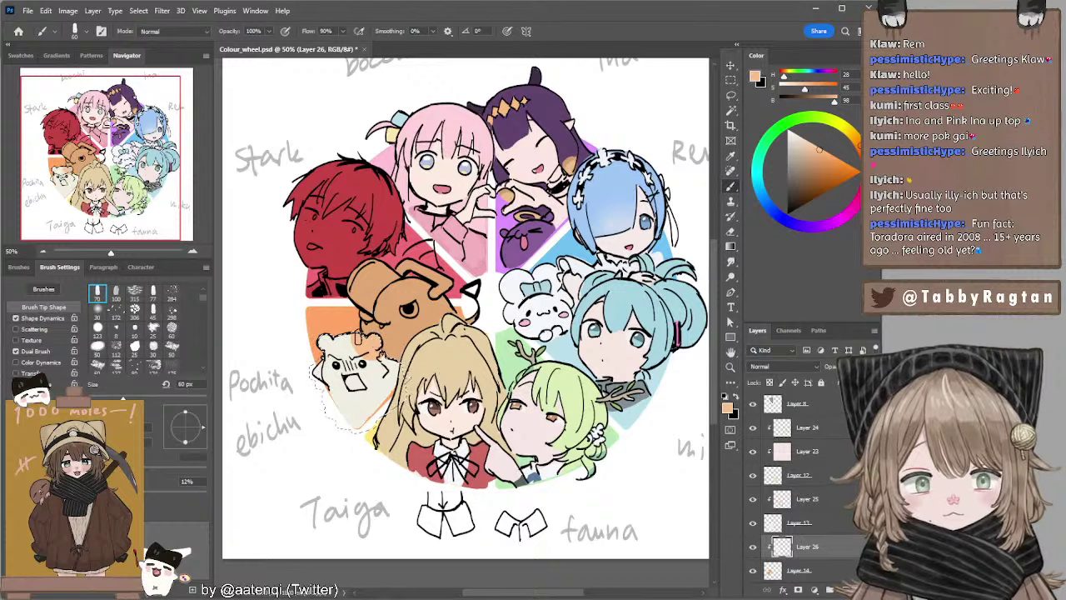
pyautogui.press('e')
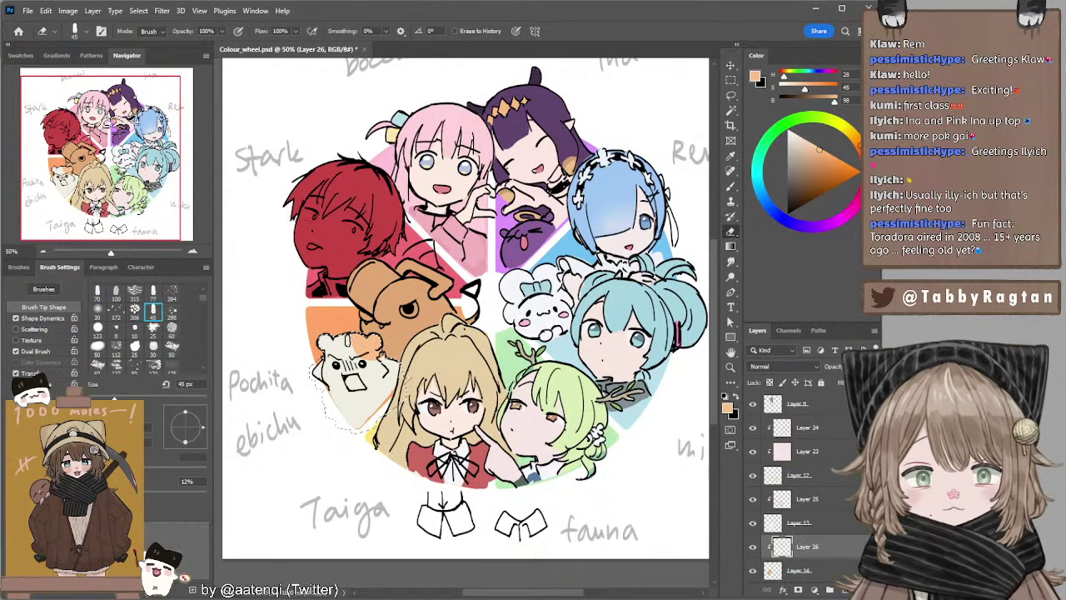
# Refine the edges of Ebichu's orange patch with the sampled cream at 35 px and clear the selection.
pyautogui.press('b')
pyautogui.keyDown('alt'); pyautogui.click(345, 328); pyautogui.keyUp('alt')
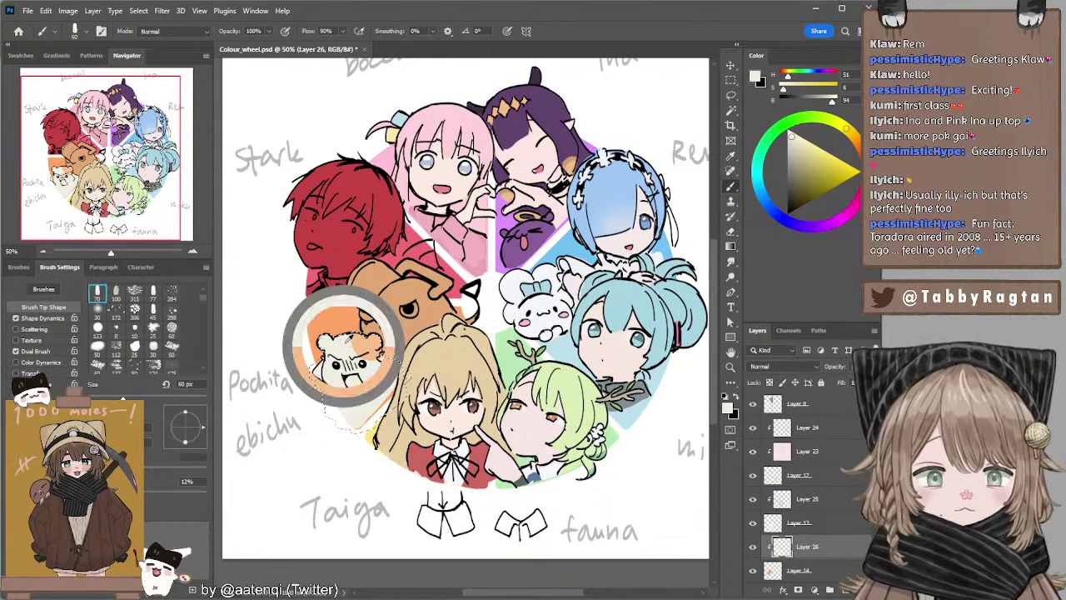
pyautogui.press('[')
pyautogui.press('[')
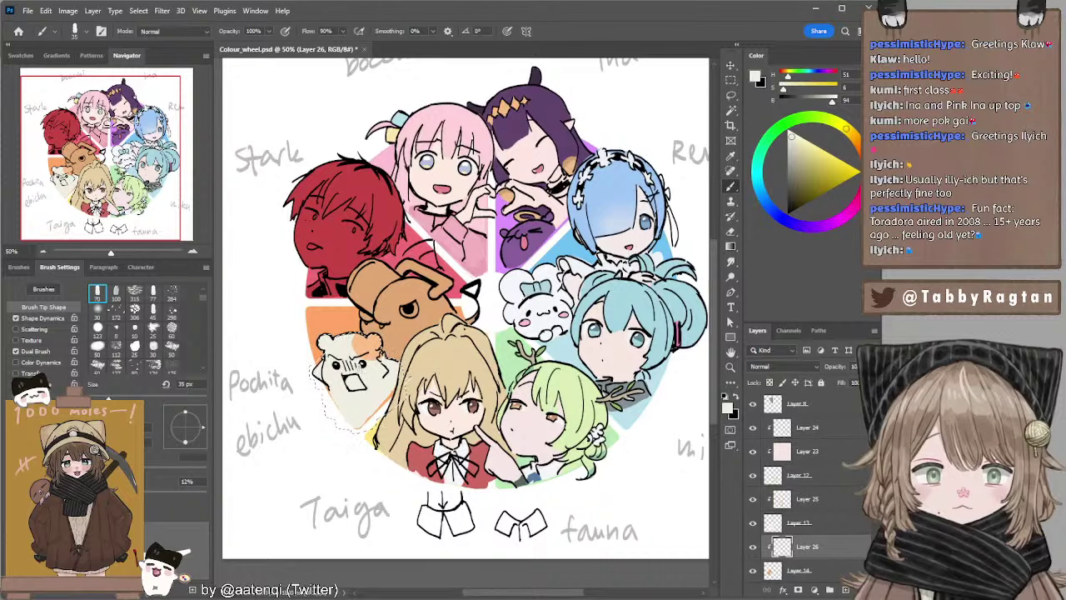
pyautogui.keyDown('alt'); pyautogui.click(408, 379); pyautogui.keyUp('alt')
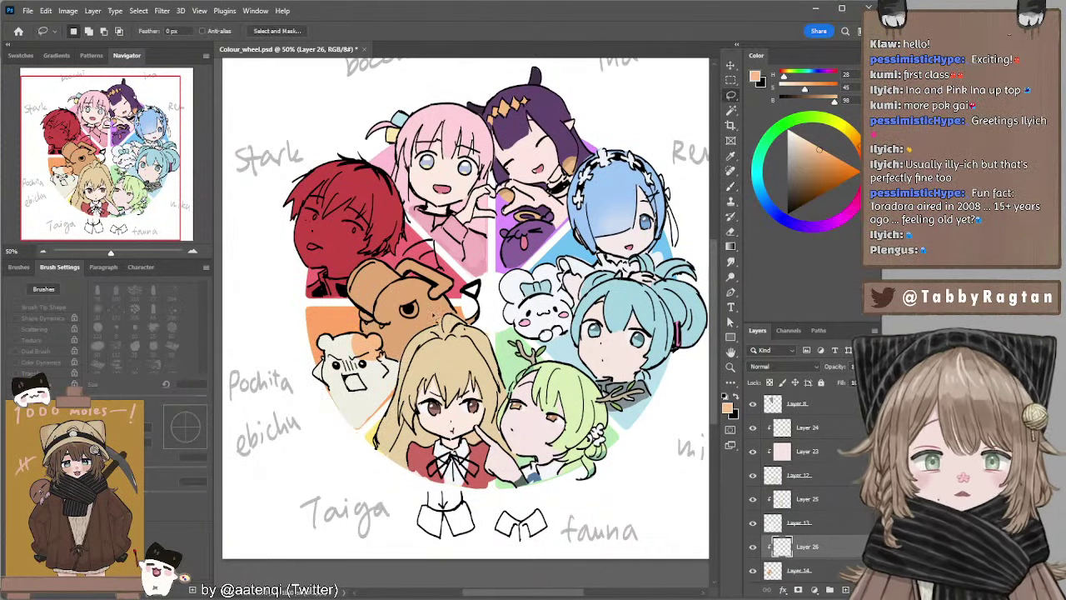
pyautogui.press('l')
# Sample the pink from the pink-haired girl's mouth and paint the inside of Ebichu's mouth with a 25 px brush.
pyautogui.press('b')
pyautogui.keyDown('alt'); pyautogui.click(444, 191); pyautogui.keyUp('alt')
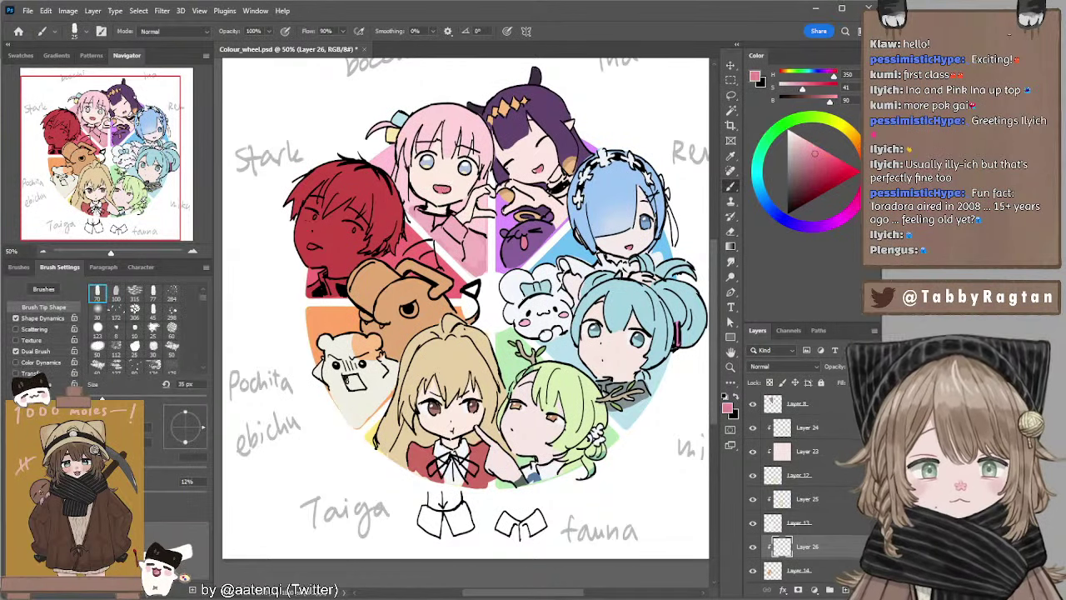
pyautogui.moveTo(353, 375); pyautogui.dragTo(356, 385)
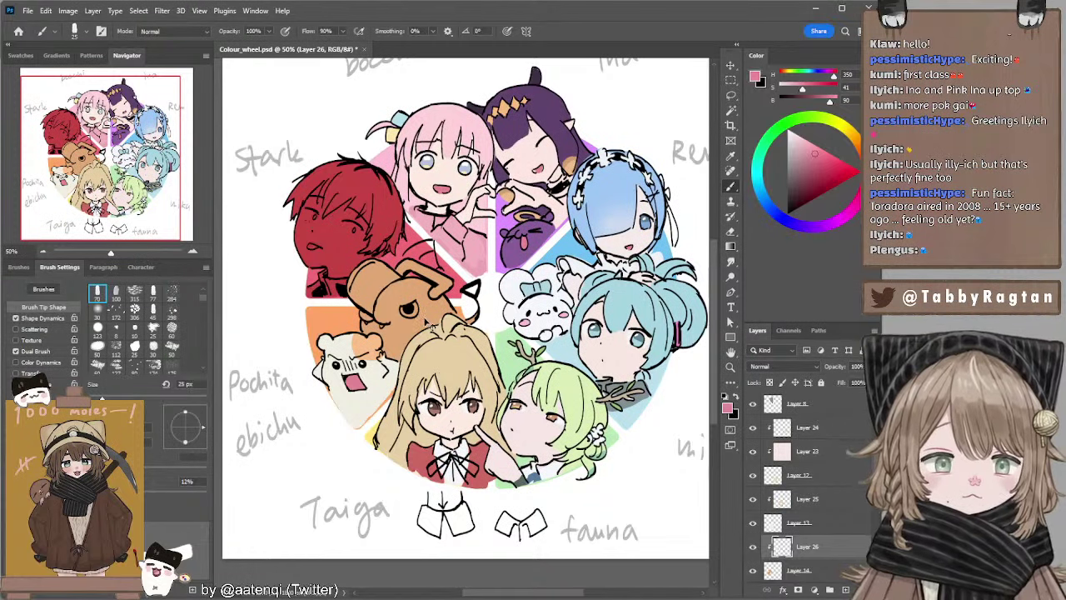
# Mix a dark grey (H 28, S 0, B 36) and paint the handle on Pochita's head on Layer 26 with a 45 px brush.
pyautogui.keyDown('ctrl'); pyautogui.click(424, 317); pyautogui.keyUp('ctrl')
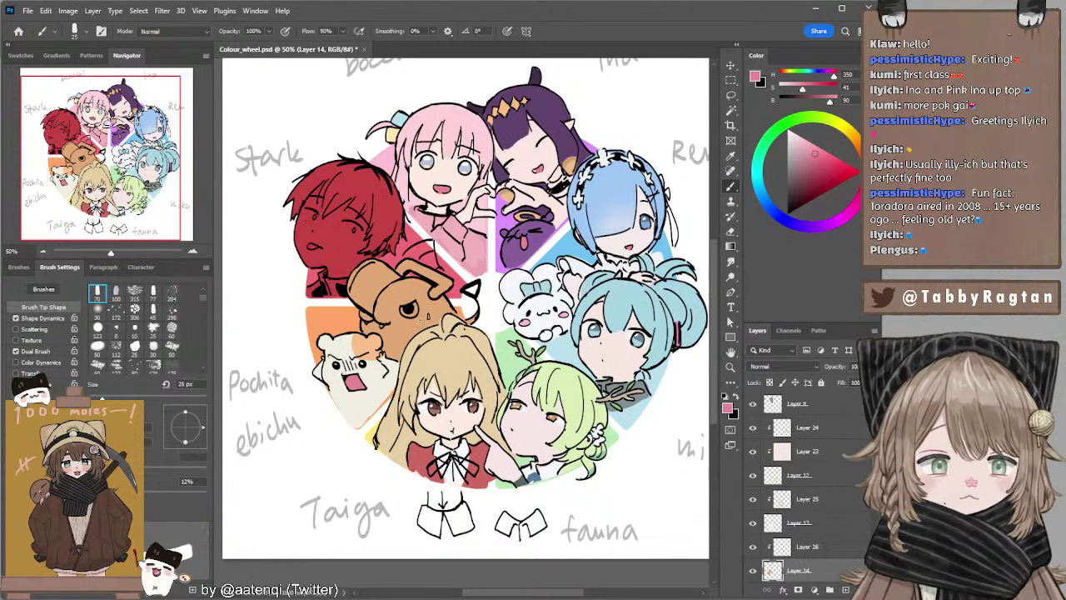
pyautogui.keyDown('alt'); pyautogui.click(430, 313); pyautogui.keyUp('alt')
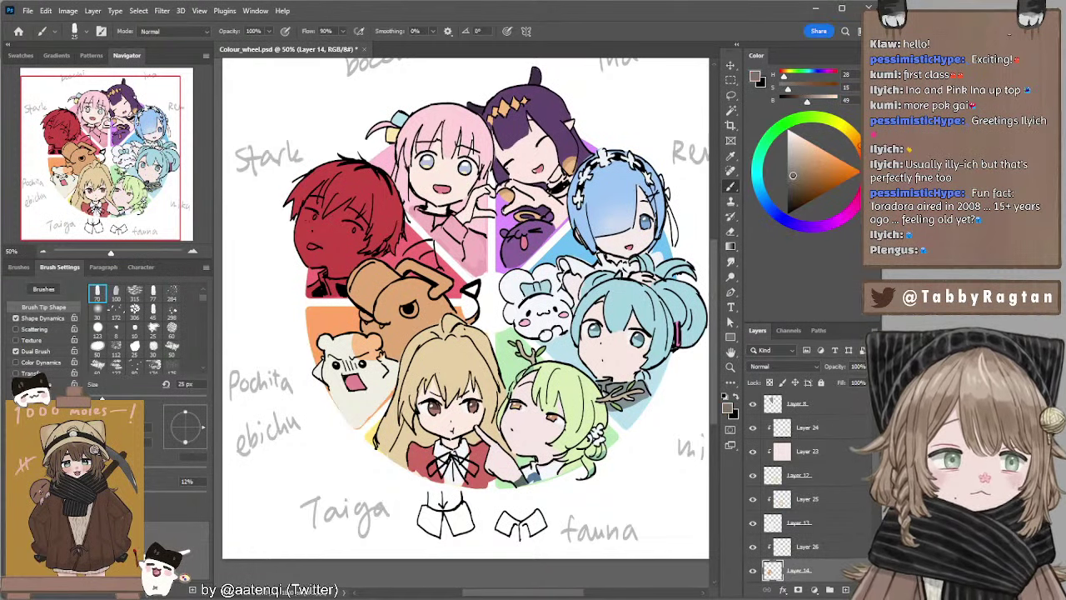
pyautogui.moveTo(793, 175); pyautogui.dragTo(787, 183)
pyautogui.press(']')
pyautogui.press(']')
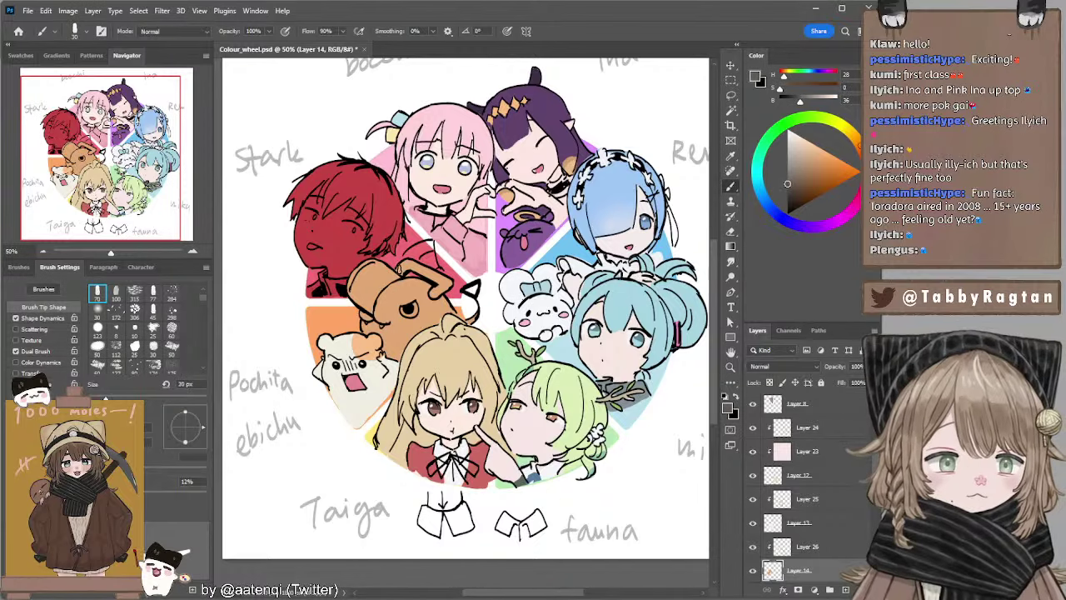
pyautogui.moveTo(397, 268); pyautogui.dragTo(419, 273)
pyautogui.hotkey('ctrl', 'z')
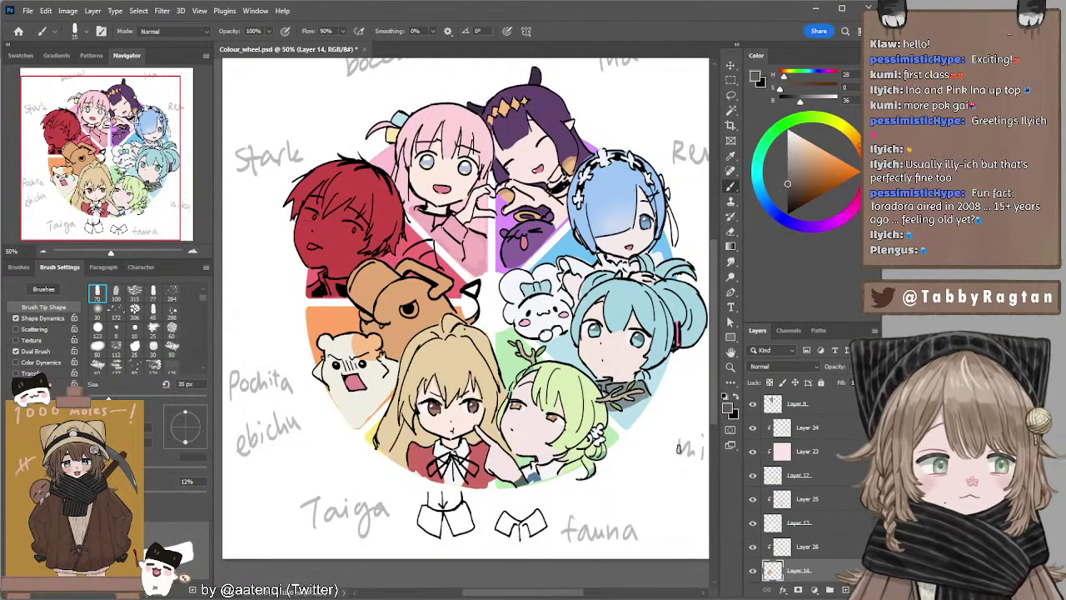
pyautogui.click(807, 552)
pyautogui.press(']')
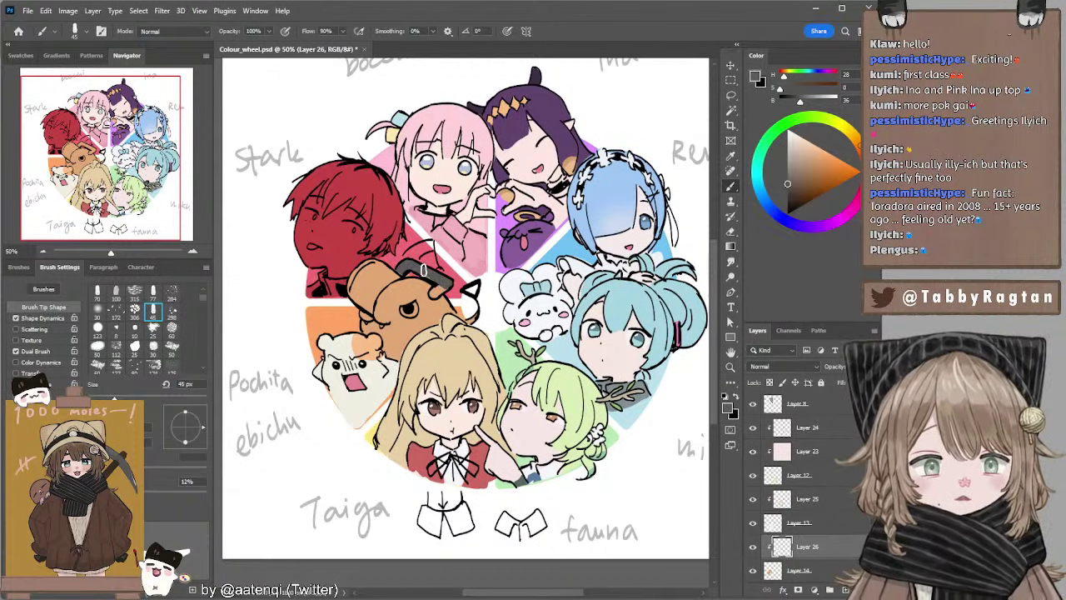
pyautogui.moveTo(438, 279)
pyautogui.mouseDown()
pyautogui.moveTo(440, 291)
pyautogui.moveTo(448, 284)
pyautogui.mouseUp()
# Paint the white of Pochita's eye with a near-white (H 210, B 98) using a 30 px brush.
pyautogui.press('x')
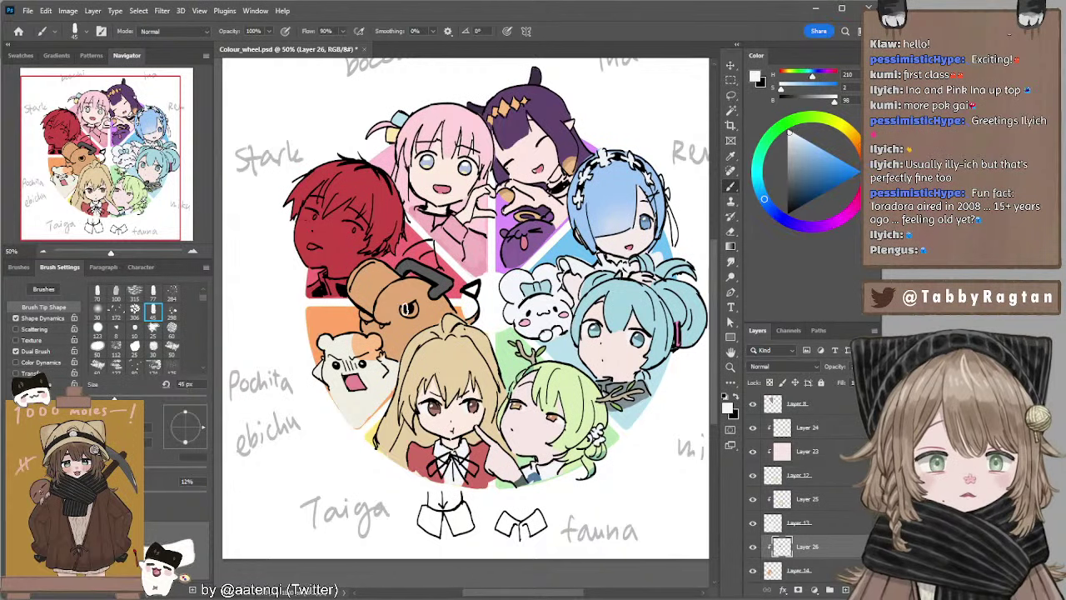
pyautogui.press('[')
pyautogui.click(407, 309)
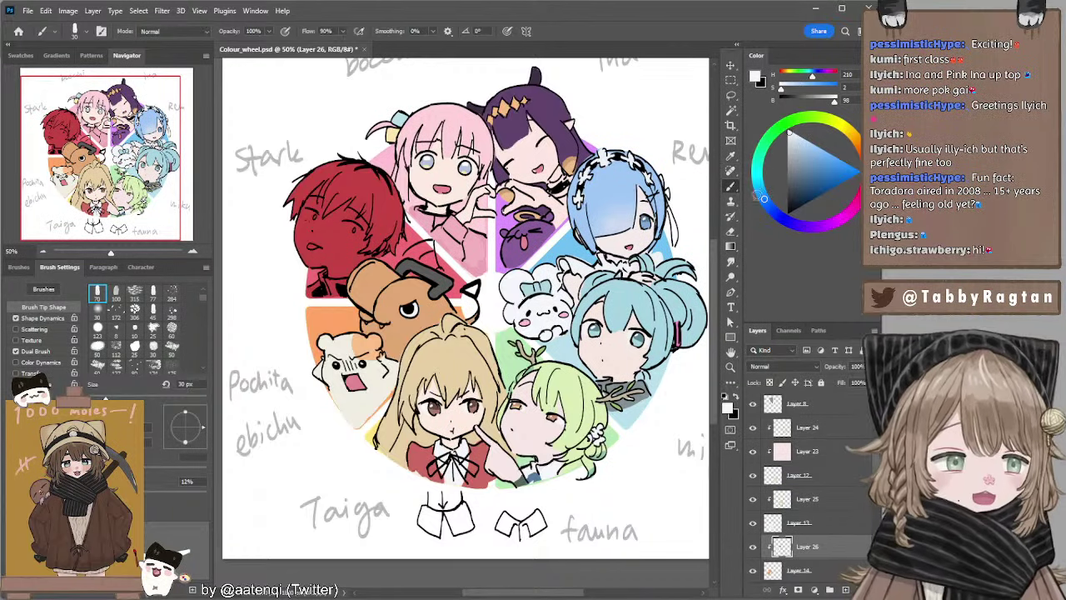
# Mix a light grey (H 210, S 4, B 76) and paint the metal cap on Pochita's head at 40 px.
pyautogui.click(788, 150)
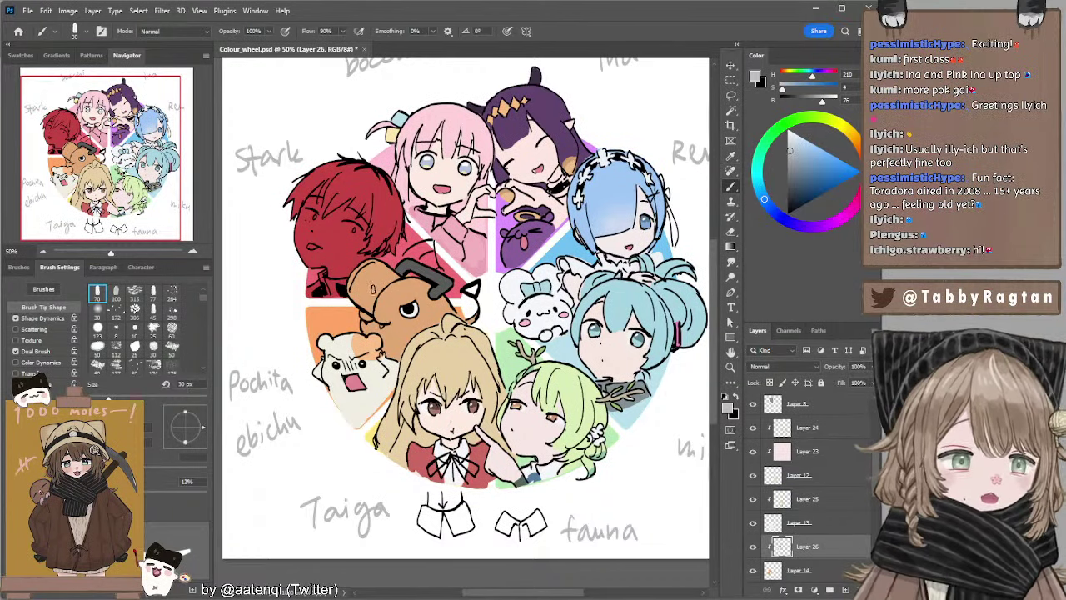
pyautogui.press(']')
pyautogui.moveTo(379, 268)
pyautogui.mouseDown()
pyautogui.moveTo(382, 280)
pyautogui.moveTo(356, 294)
pyautogui.moveTo(373, 289)
pyautogui.moveTo(353, 291)
pyautogui.moveTo(371, 306)
pyautogui.mouseUp()
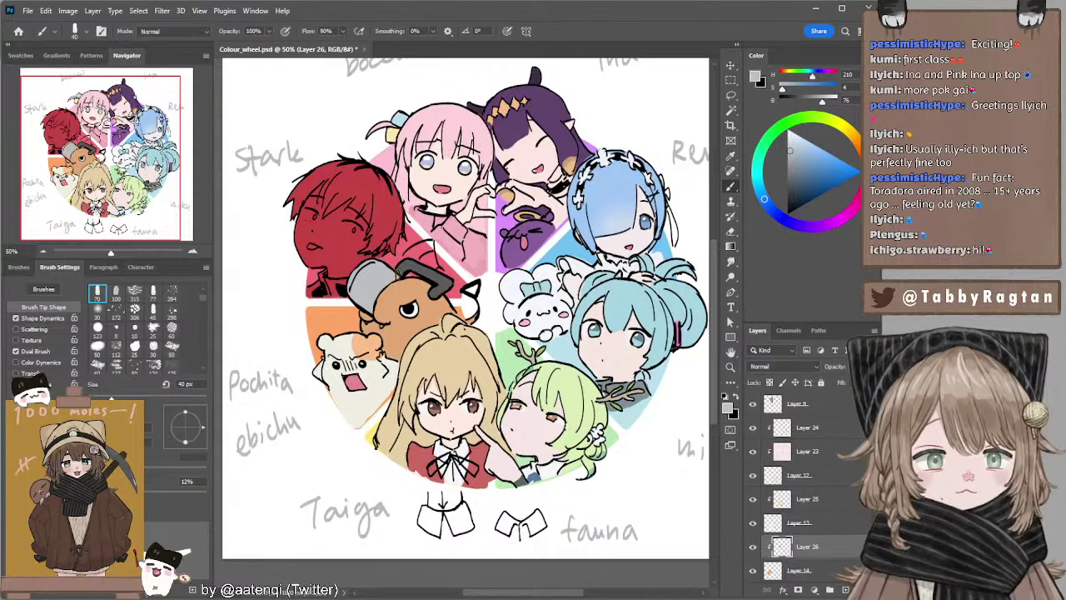
pyautogui.press('[')
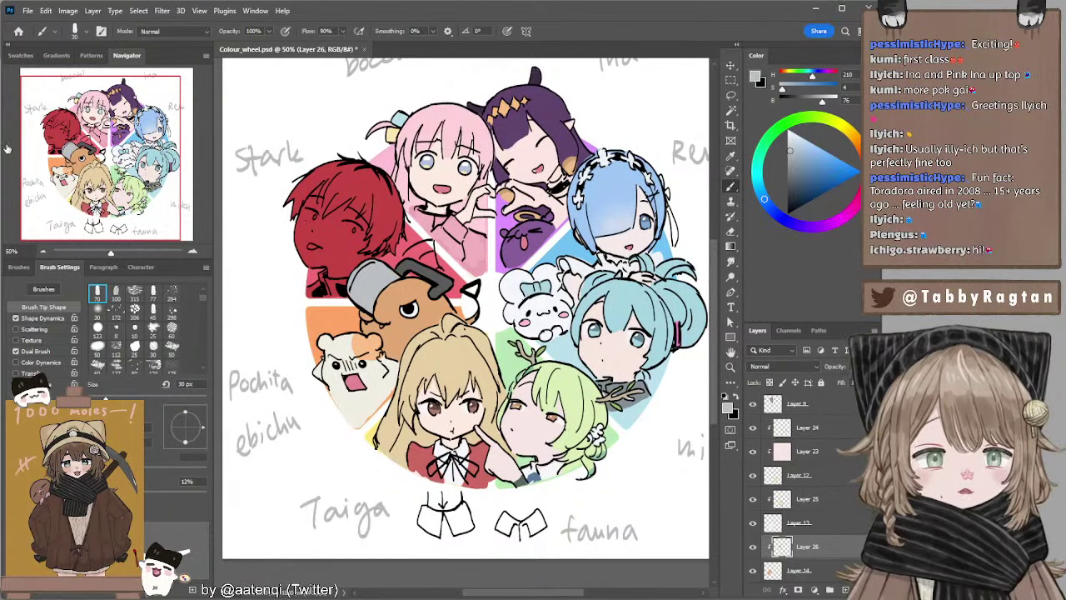
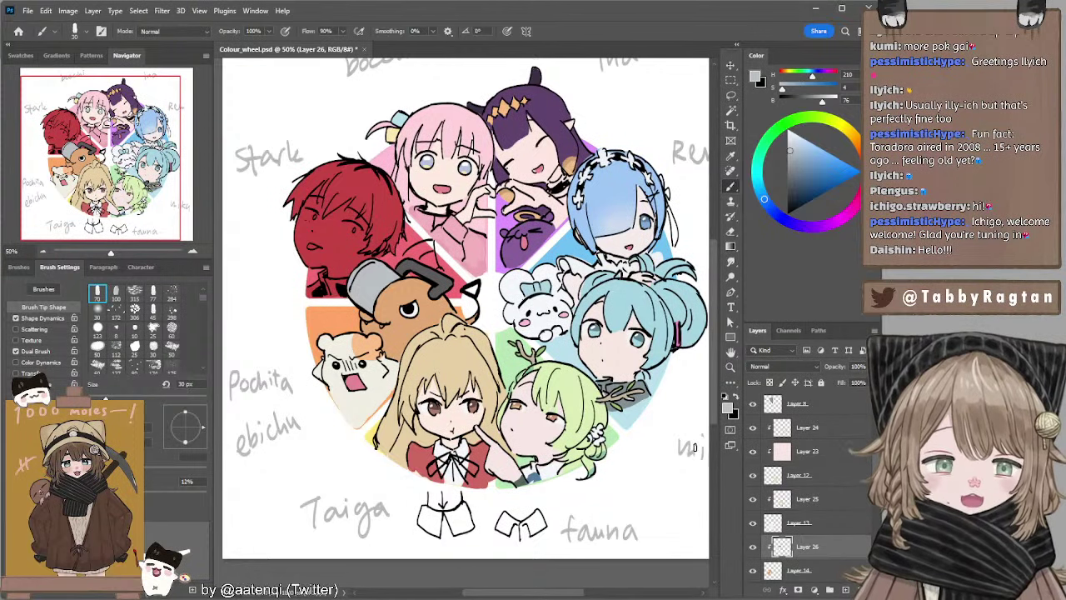
pyautogui.keyDown('ctrl'); pyautogui.click(774, 571); pyautogui.keyUp('ctrl')
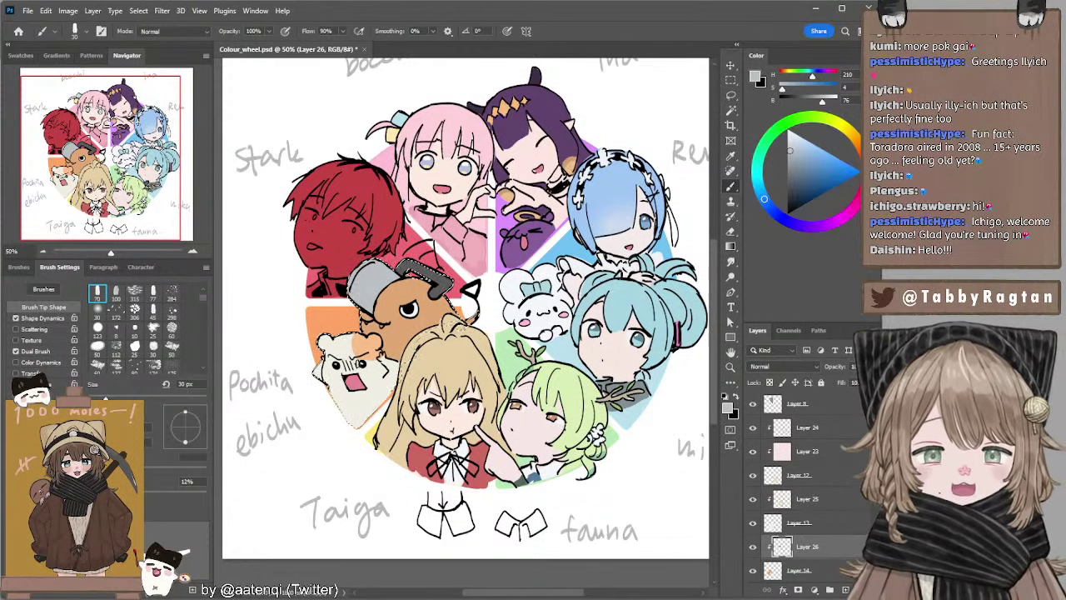
pyautogui.press('l')
pyautogui.click(799, 571)
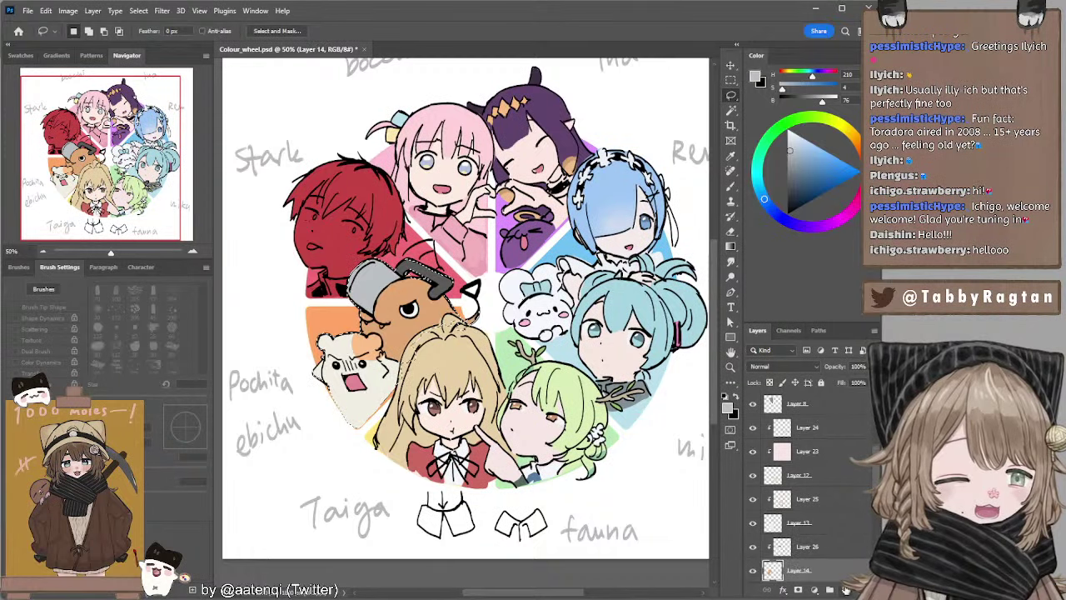
pyautogui.click(845, 589)
pyautogui.hotkey('ctrl', 'z')
pyautogui.click(274, 275)
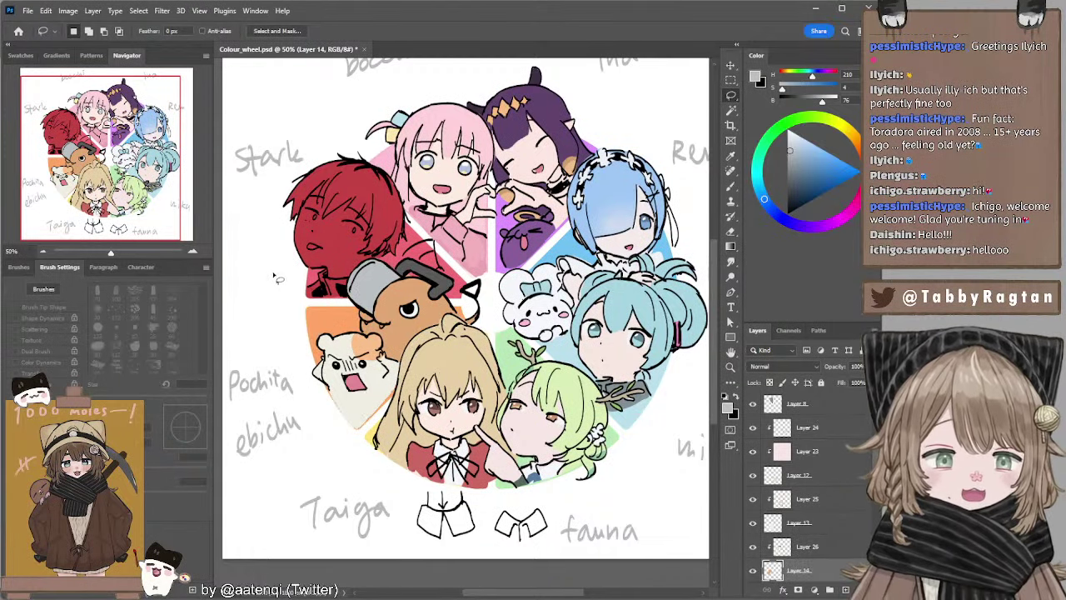
# Return to the brush on Layer 26 and sample the dark grey from Pochita's handle.
pyautogui.moveTo(398, 193); pyautogui.dragTo(383, 201)
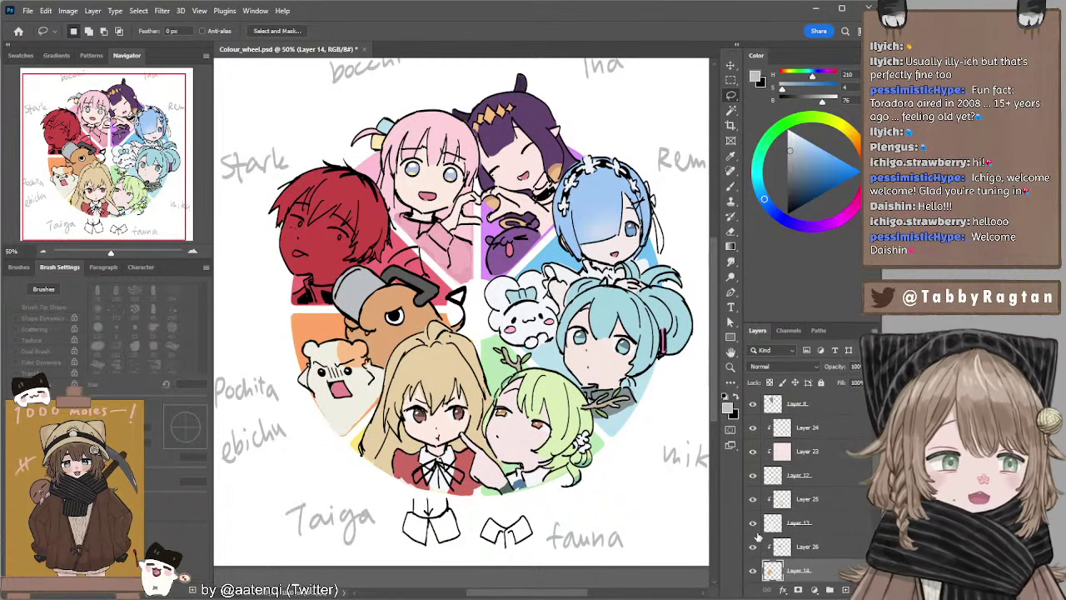
pyautogui.click(796, 550)
pyautogui.press('b')
pyautogui.keyDown('alt'); pyautogui.click(393, 263); pyautogui.keyUp('alt')
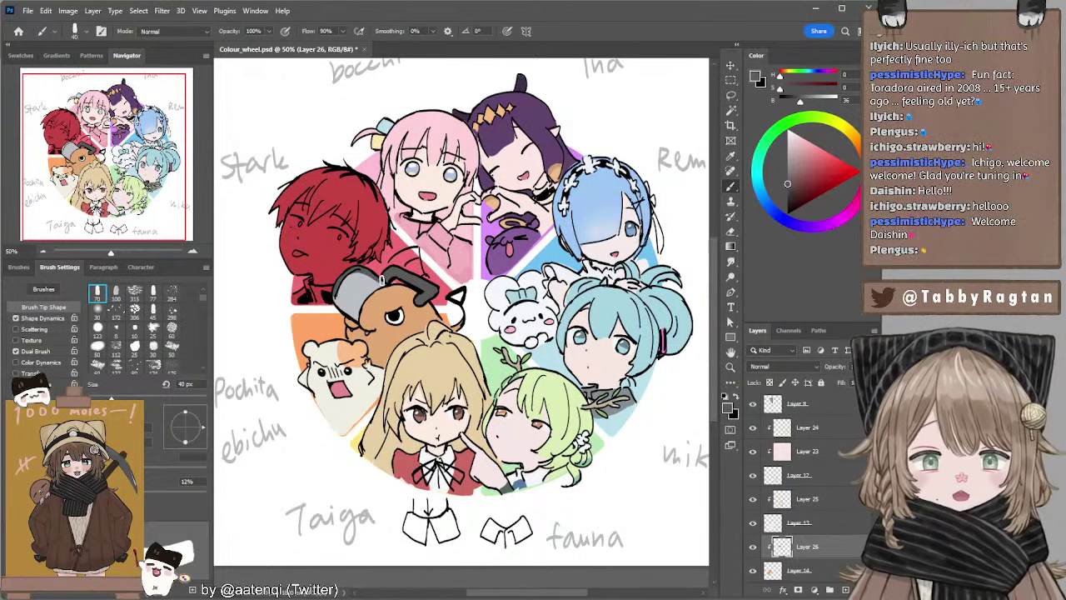
# Try painting dark grey edge details on Pochita's metal cap with 30 px and 25 px brushes.
pyautogui.press('[')
pyautogui.hotkey('ctrl', 'z')
pyautogui.moveTo(342, 274)
pyautogui.mouseDown()
pyautogui.moveTo(361, 269)
pyautogui.moveTo(384, 285)
pyautogui.moveTo(332, 294)
pyautogui.mouseUp()
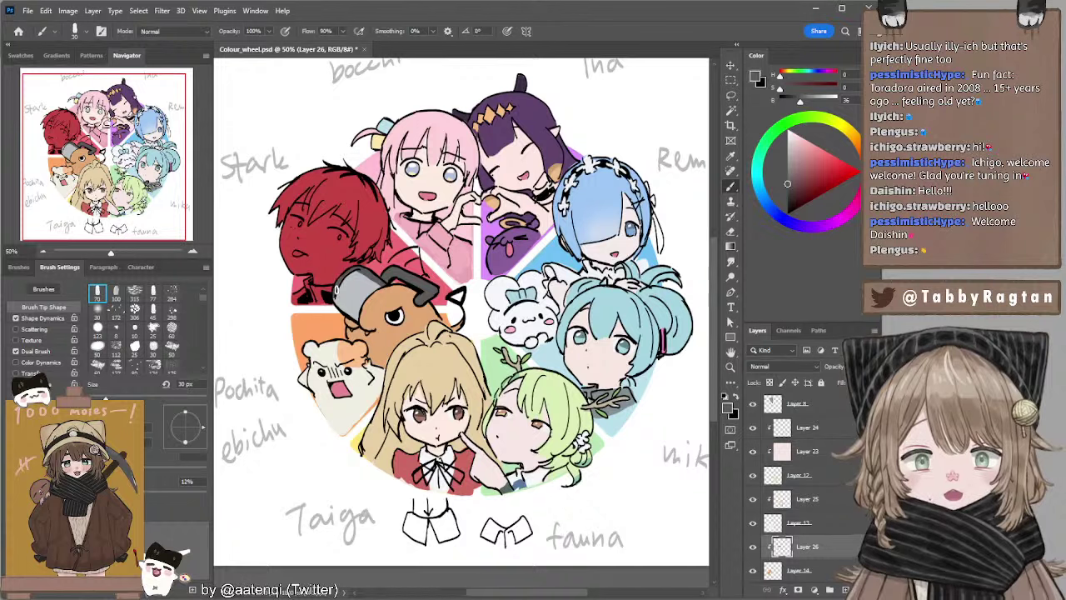
pyautogui.hotkey('ctrl', 'z')
pyautogui.press('[')
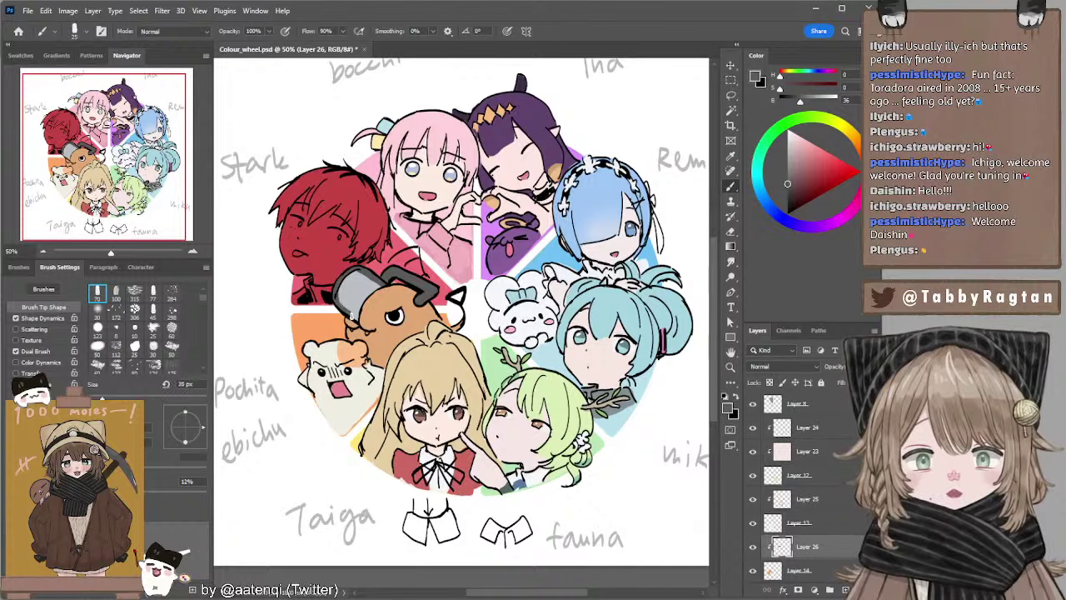
pyautogui.moveTo(336, 294)
pyautogui.mouseDown()
pyautogui.moveTo(355, 319)
pyautogui.moveTo(349, 276)
pyautogui.moveTo(339, 300)
pyautogui.moveTo(354, 315)
pyautogui.mouseUp()
pyautogui.hotkey('ctrl', 'z')
pyautogui.hotkey('ctrl', 'z')
# Reduce the brush to 15 px for the dark grey details on Pochita.
pyautogui.press('[')
pyautogui.press('[')
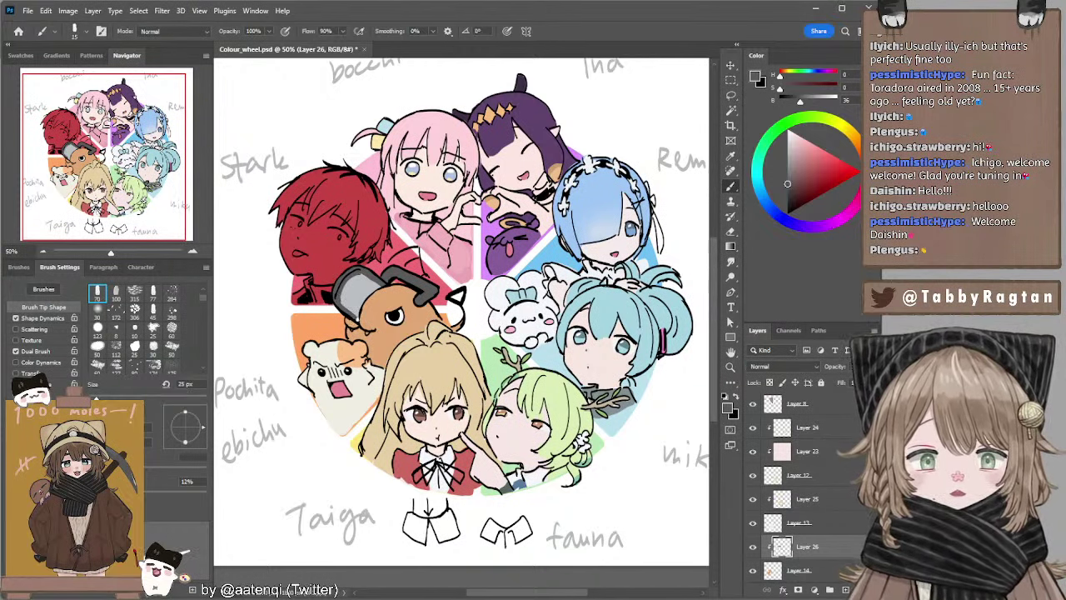
pyautogui.moveTo(464, 178); pyautogui.dragTo(477, 210)
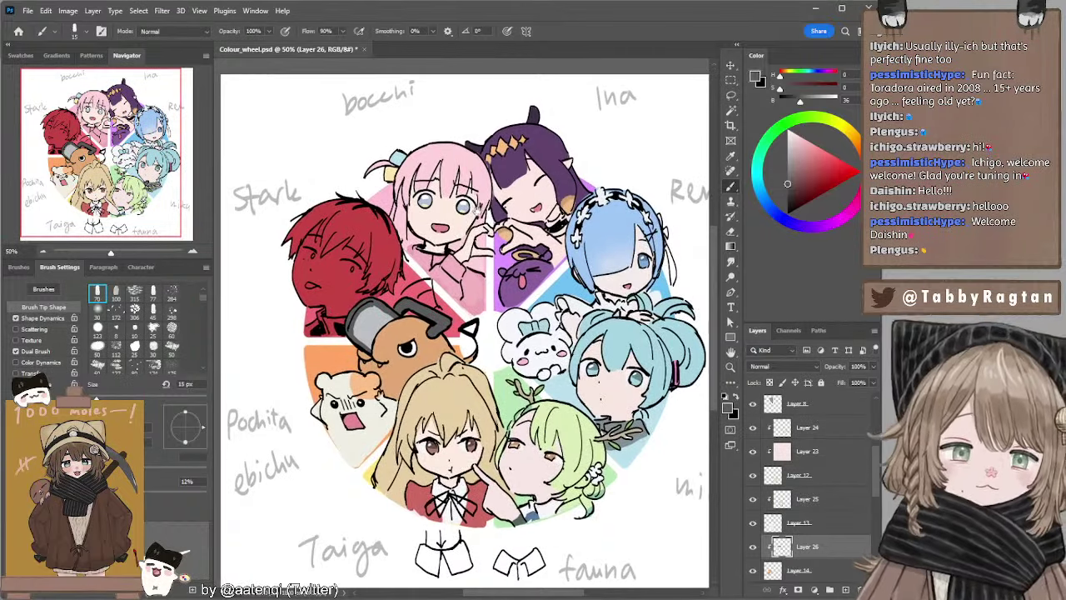
# Lighten the foreground grey to 47% brightness and touch up the metal casing on Pochita's head.
pyautogui.click(784, 172)
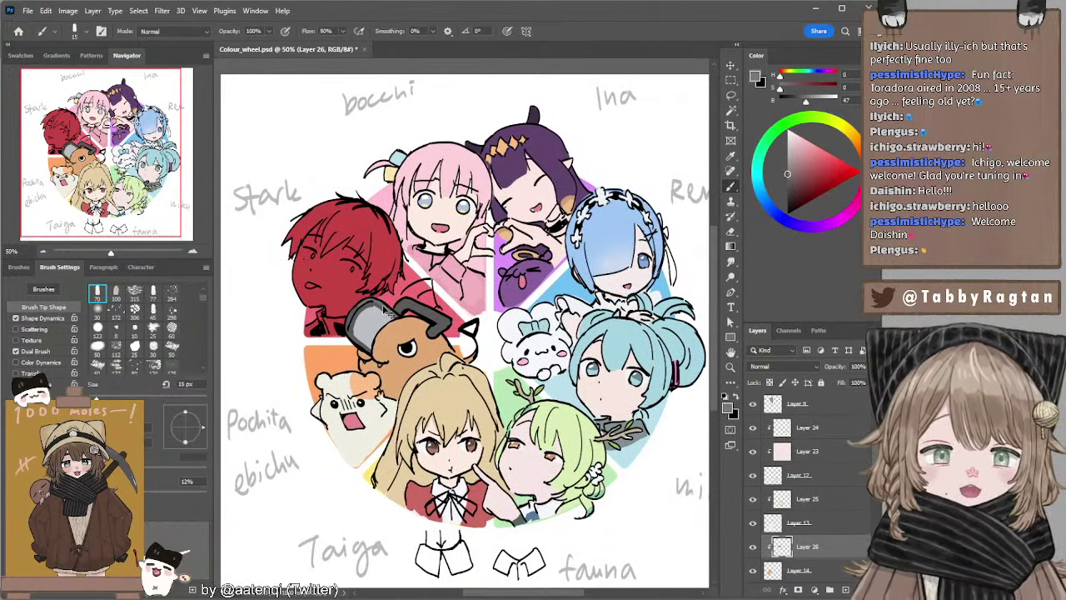
pyautogui.moveTo(434, 219); pyautogui.dragTo(434, 226)
pyautogui.moveTo(434, 268); pyautogui.dragTo(422, 250)
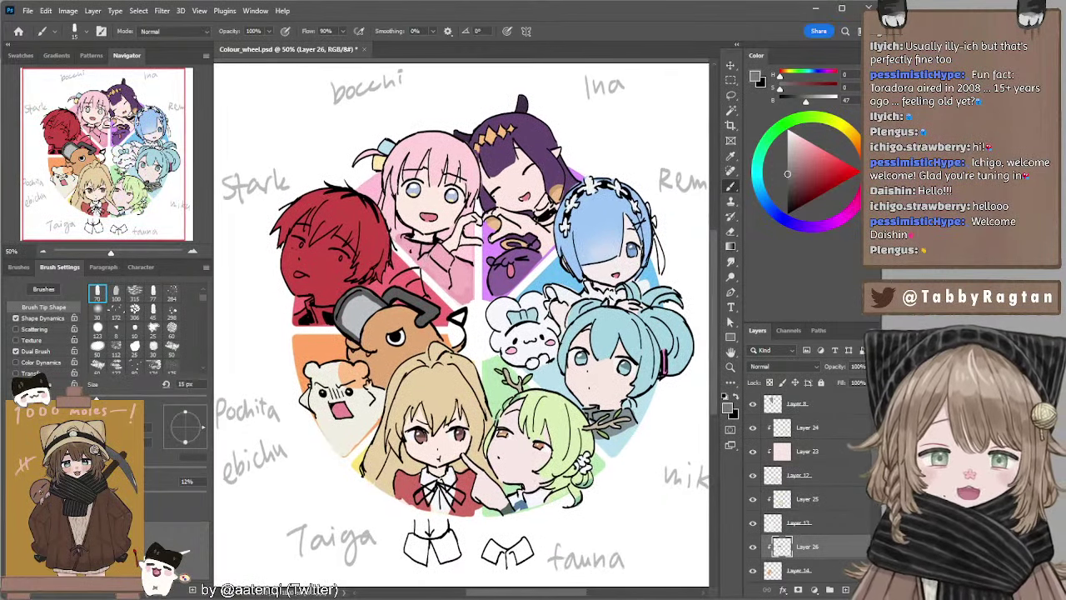
# Select the Stark figure's shape on Layer 15 and fill it with the skin tone sampled from Bocchi.
pyautogui.keyDown('ctrl'); pyautogui.click(369, 247); pyautogui.keyUp('ctrl')
pyautogui.keyDown('ctrl'); pyautogui.click(774, 571); pyautogui.keyUp('ctrl')
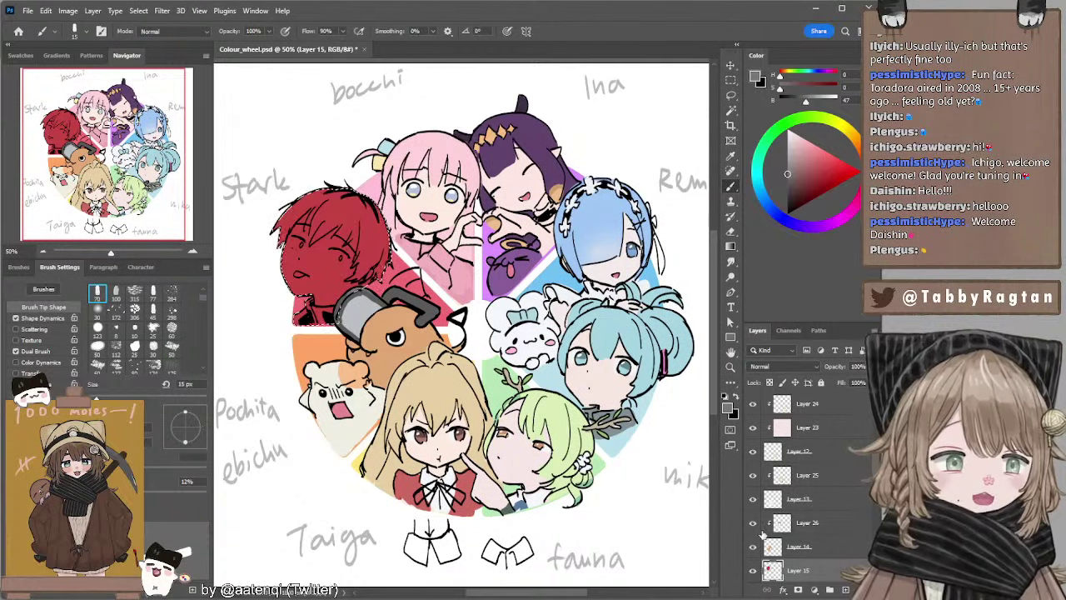
pyautogui.keyDown('alt'); pyautogui.click(427, 205); pyautogui.keyUp('alt')
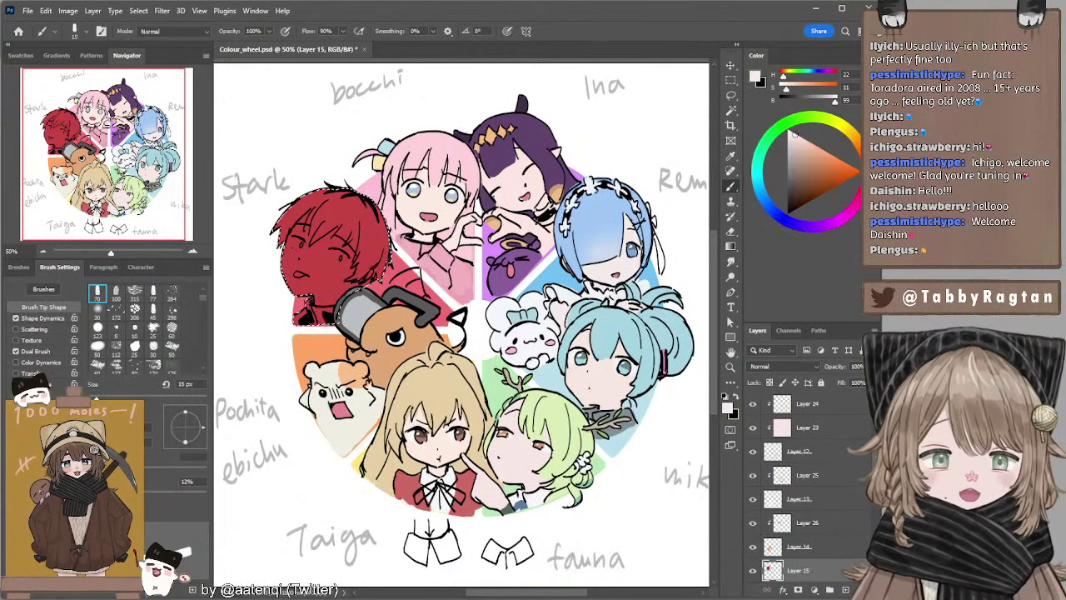
pyautogui.hotkey('alt', 'BackSpace')
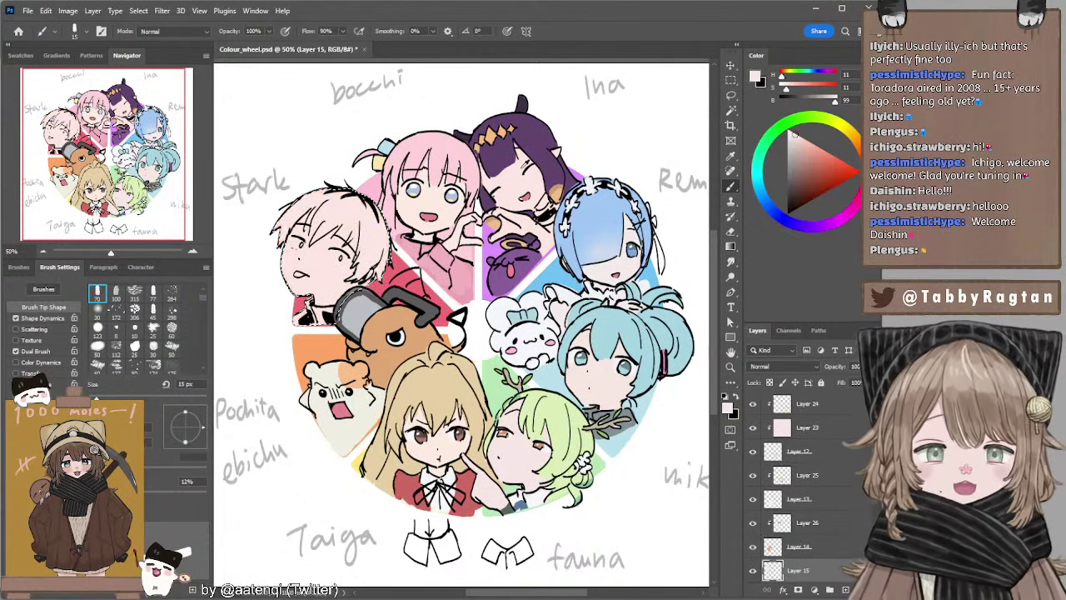
# Add a new layer clipped to Layer 15 for Stark's colours and clear the selection.
pyautogui.moveTo(529, 269); pyautogui.dragTo(498, 252)
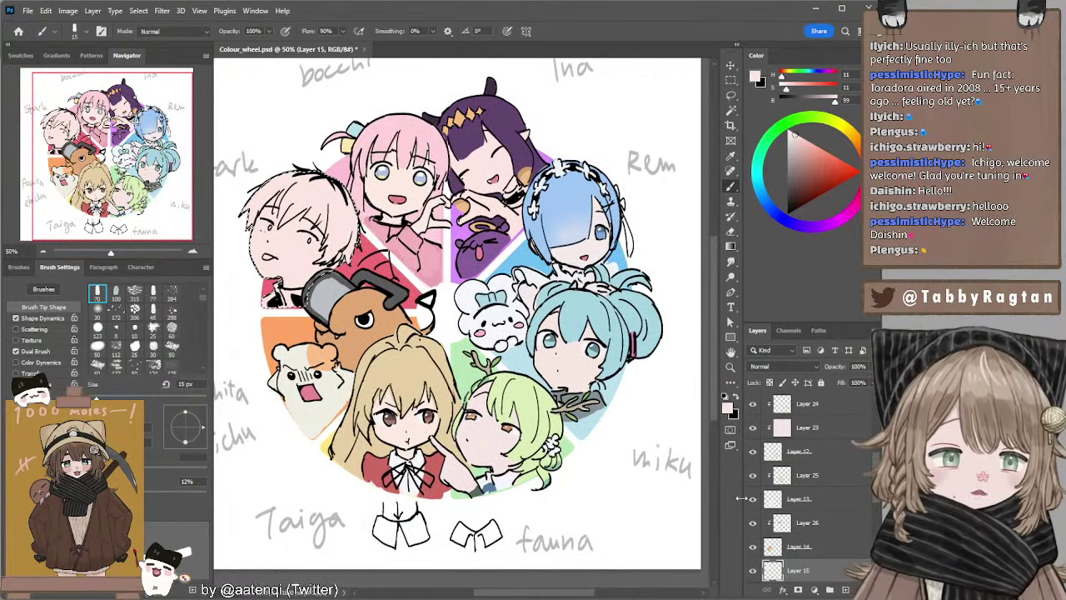
pyautogui.click(845, 590)
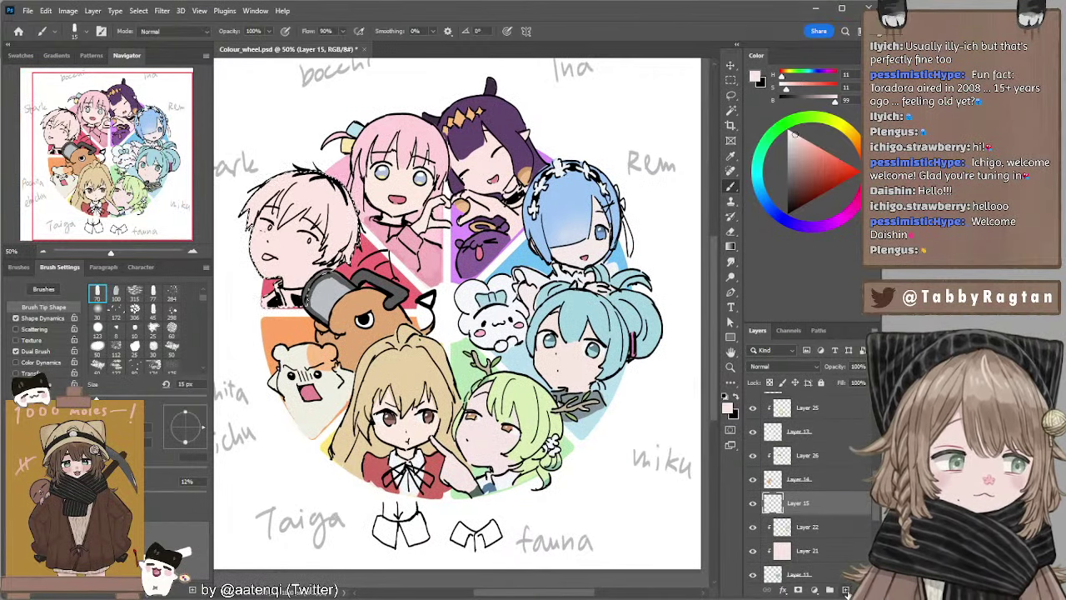
pyautogui.hotkey('ctrl', 'alt', 'g')
pyautogui.hotkey('ctrl', 'd')
pyautogui.press('l')
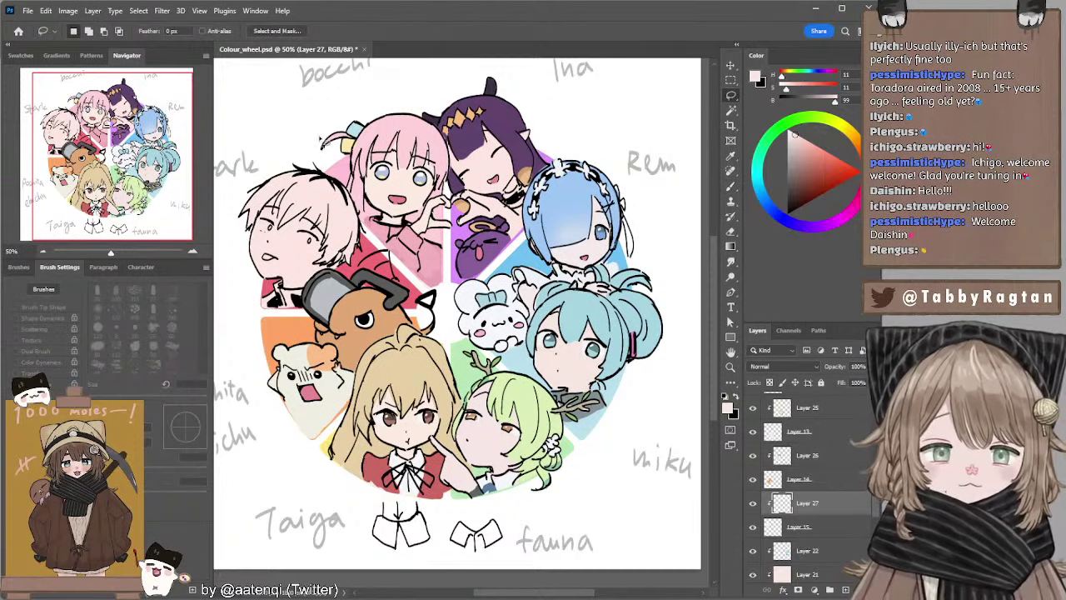
pyautogui.moveTo(324, 143); pyautogui.dragTo(344, 146)
pyautogui.press('b')
# Set a deeper red (hue 355, saturation 63, brightness 86) and block in the outer front part of Stark's hair with a large brush.
pyautogui.keyDown('alt'); pyautogui.click(379, 261); pyautogui.keyUp('alt')
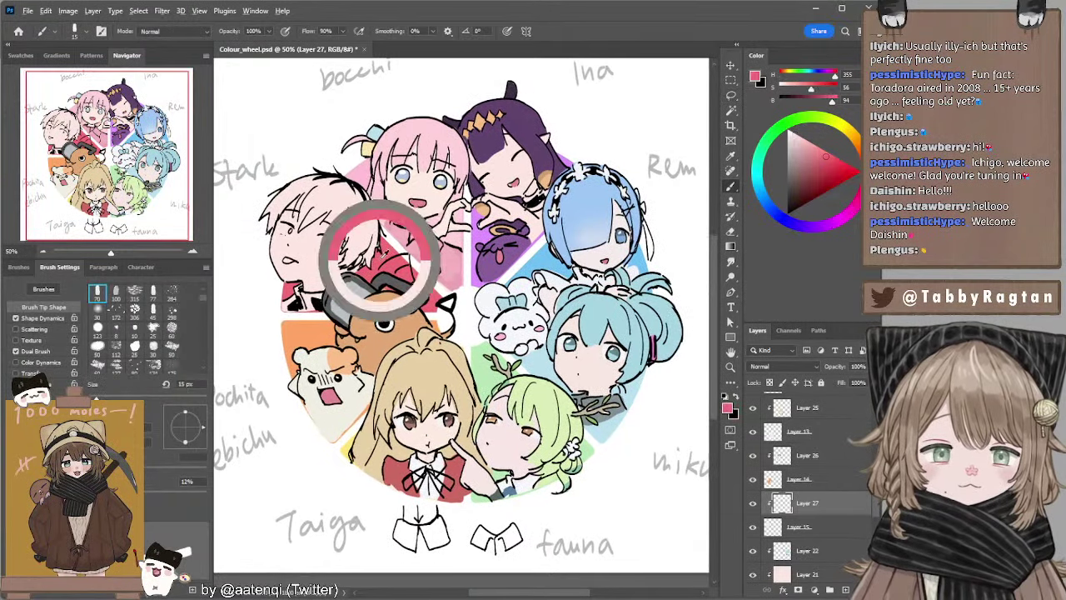
pyautogui.click(827, 164)
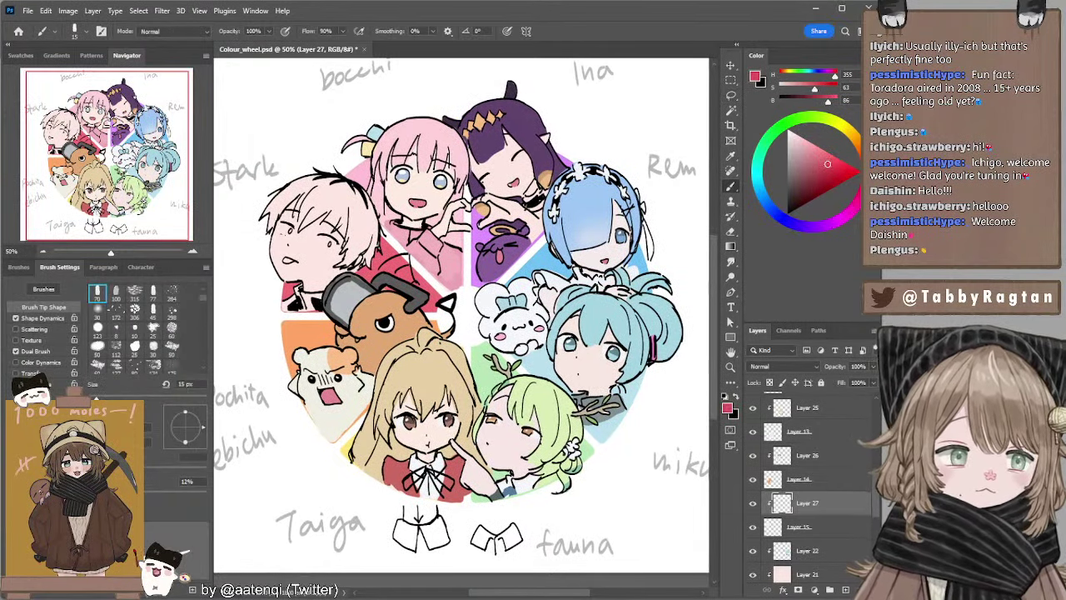
pyautogui.press(']')
pyautogui.press(']')
pyautogui.press(']')
pyautogui.press(']')
pyautogui.press(']')
pyautogui.press(']')
pyautogui.press(']')
pyautogui.press(']')
pyautogui.press(']')
pyautogui.press(']')
pyautogui.press(']')
pyautogui.press(']')
pyautogui.moveTo(311, 171)
pyautogui.mouseDown()
pyautogui.moveTo(266, 218)
pyautogui.moveTo(325, 168)
pyautogui.mouseUp()
# Cover Stark's fringe and crown in the same red, varying the brush size to follow the hair outlines.
pyautogui.press('[')
pyautogui.press('[')
pyautogui.press('[')
pyautogui.press('[')
pyautogui.press('[')
pyautogui.press('[')
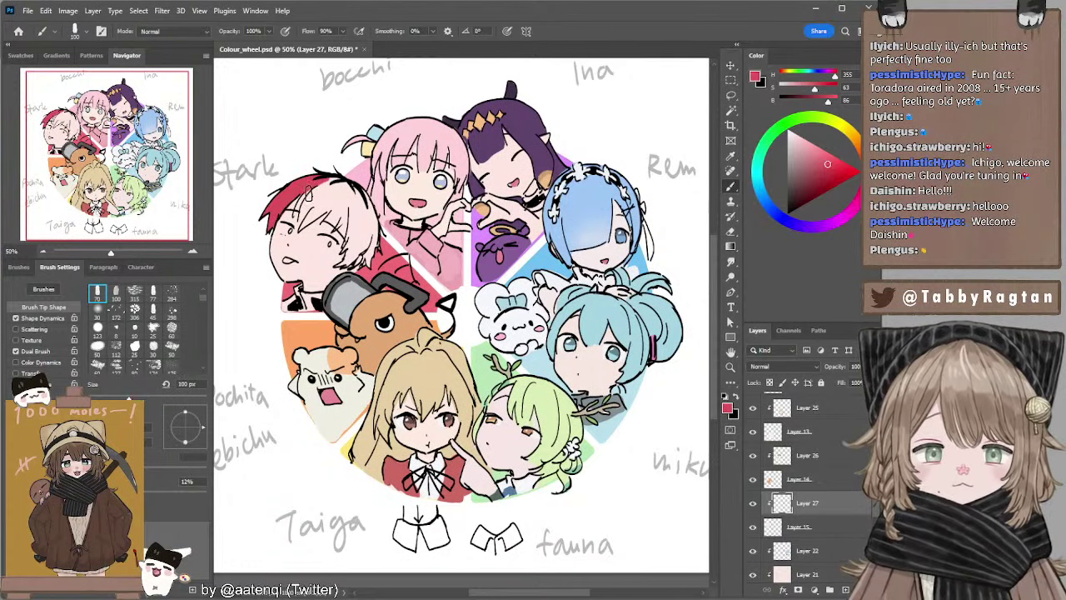
pyautogui.moveTo(304, 216)
pyautogui.mouseDown()
pyautogui.moveTo(313, 193)
pyautogui.moveTo(320, 211)
pyautogui.moveTo(336, 202)
pyautogui.moveTo(323, 185)
pyautogui.moveTo(356, 185)
pyautogui.moveTo(374, 237)
pyautogui.mouseUp()
pyautogui.press('[')
pyautogui.press('[')
pyautogui.press('[')
pyautogui.press(']')
pyautogui.press(']')
pyautogui.press(']')
pyautogui.press(']')
pyautogui.moveTo(353, 193)
pyautogui.mouseDown()
pyautogui.moveTo(369, 228)
pyautogui.moveTo(348, 193)
pyautogui.moveTo(343, 214)
pyautogui.mouseUp()
pyautogui.hotkey('ctrl', 'z')
# Paint the hair strands around Stark's ear red with a 30 to 40 px brush.
pyautogui.press('[')
pyautogui.press('[')
pyautogui.press('[')
pyautogui.press('[')
pyautogui.press('[')
pyautogui.press('[')
pyautogui.press(']')
pyautogui.press(']')
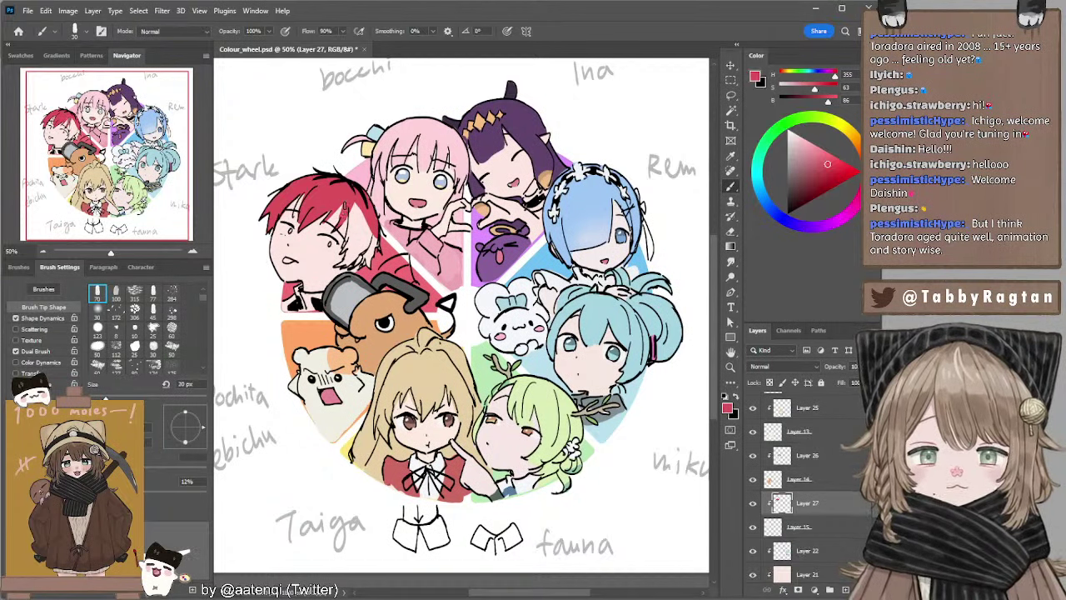
pyautogui.press(']')
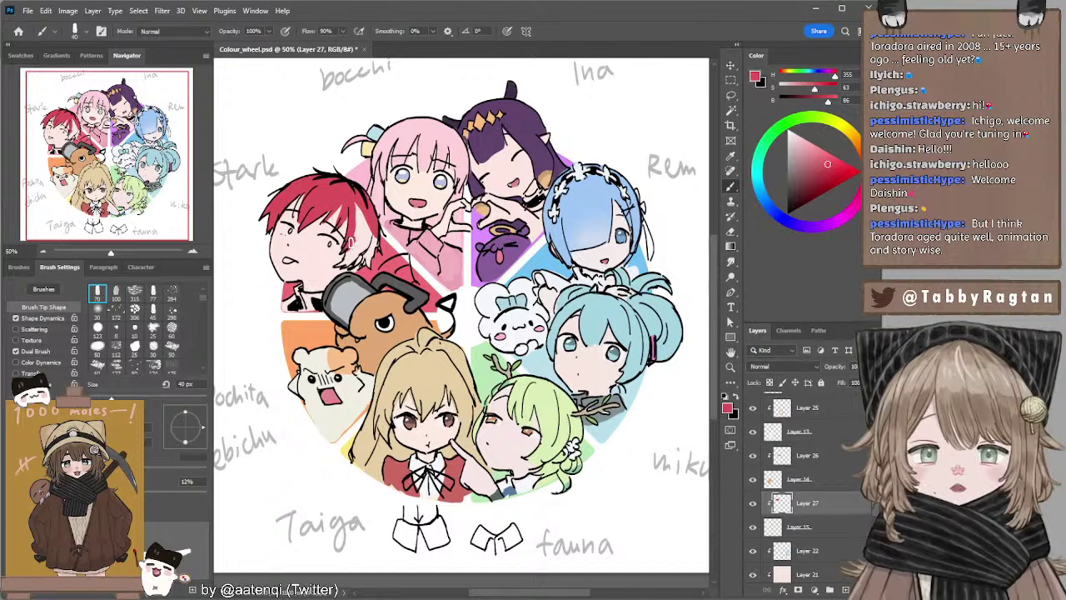
pyautogui.moveTo(348, 252)
pyautogui.mouseDown()
pyautogui.moveTo(342, 265)
pyautogui.moveTo(366, 243)
pyautogui.moveTo(364, 251)
pyautogui.mouseUp()
pyautogui.press('[')
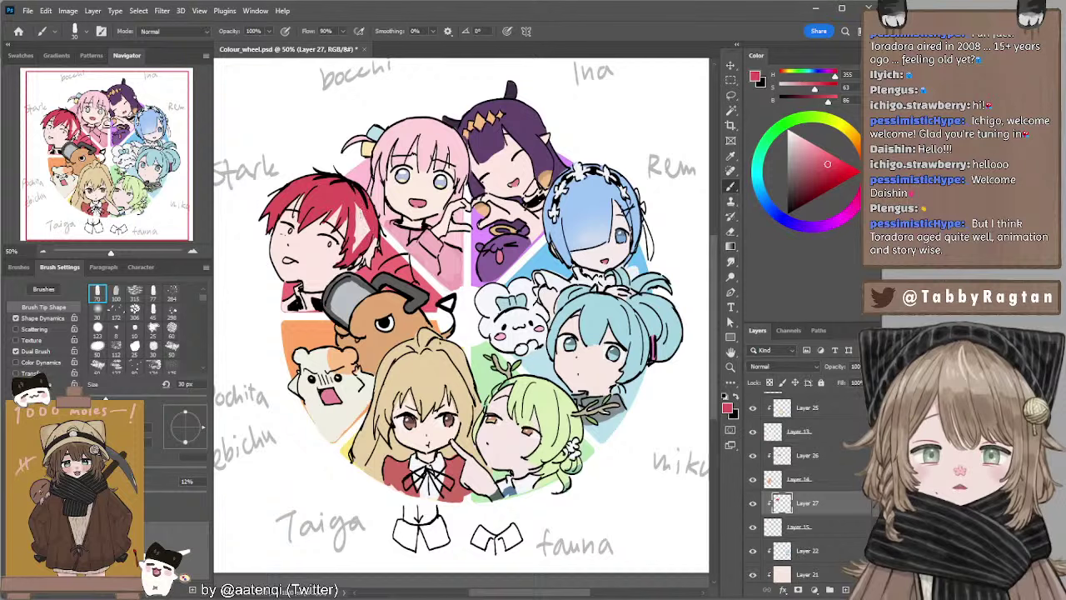
# Fill the remaining hair at the back of Stark's head with red using a larger brush.
pyautogui.press(']')
pyautogui.press(']')
pyautogui.press(']')
pyautogui.press(']')
pyautogui.moveTo(364, 210)
pyautogui.mouseDown()
pyautogui.moveTo(353, 247)
pyautogui.moveTo(373, 230)
pyautogui.moveTo(365, 284)
pyautogui.moveTo(354, 272)
pyautogui.moveTo(391, 245)
pyautogui.mouseUp()
pyautogui.press('e')
pyautogui.press('b')
pyautogui.press('[')
pyautogui.press('[')
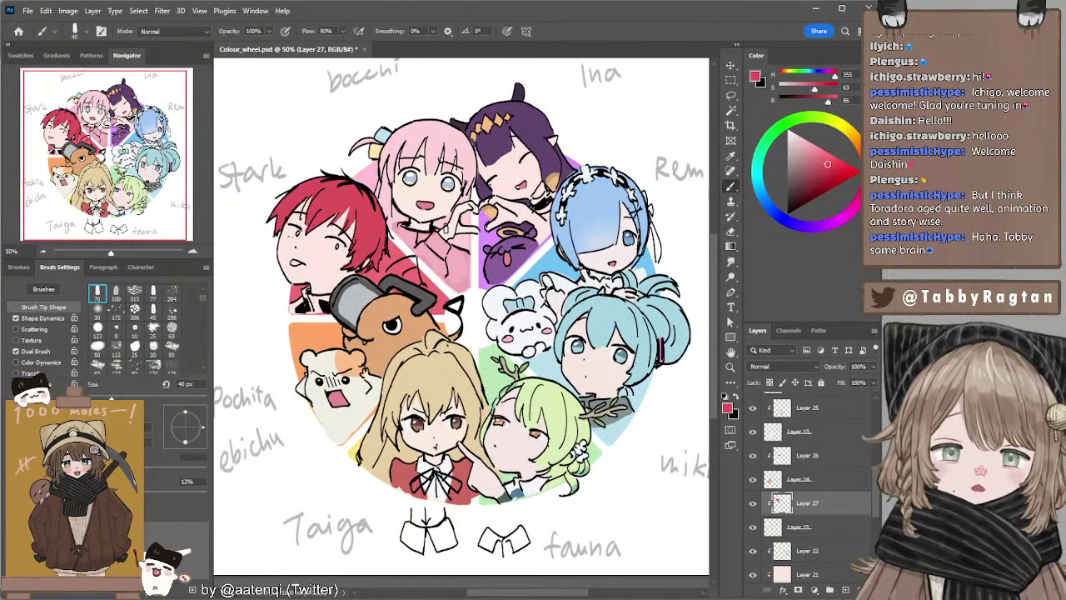
# Paint Stark's tongue pink and the whites of his eyes off-white with small brushes, sampling both colours from the neighbouring characters.
pyautogui.keyDown('alt'); pyautogui.click(433, 203); pyautogui.keyUp('alt')
pyautogui.press('[')
pyautogui.press('[')
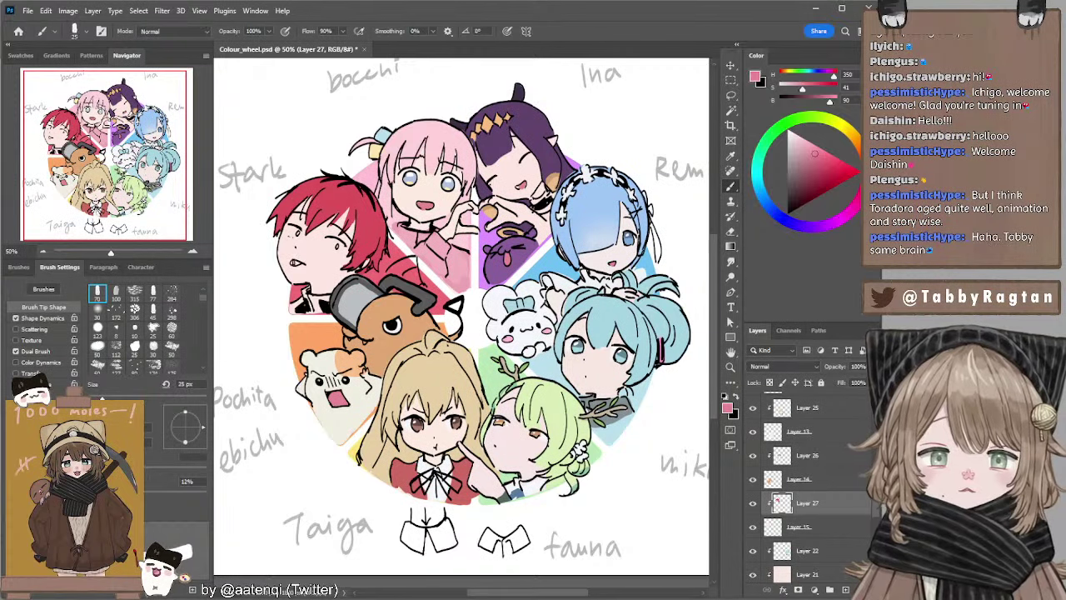
pyautogui.moveTo(294, 262); pyautogui.dragTo(298, 263)
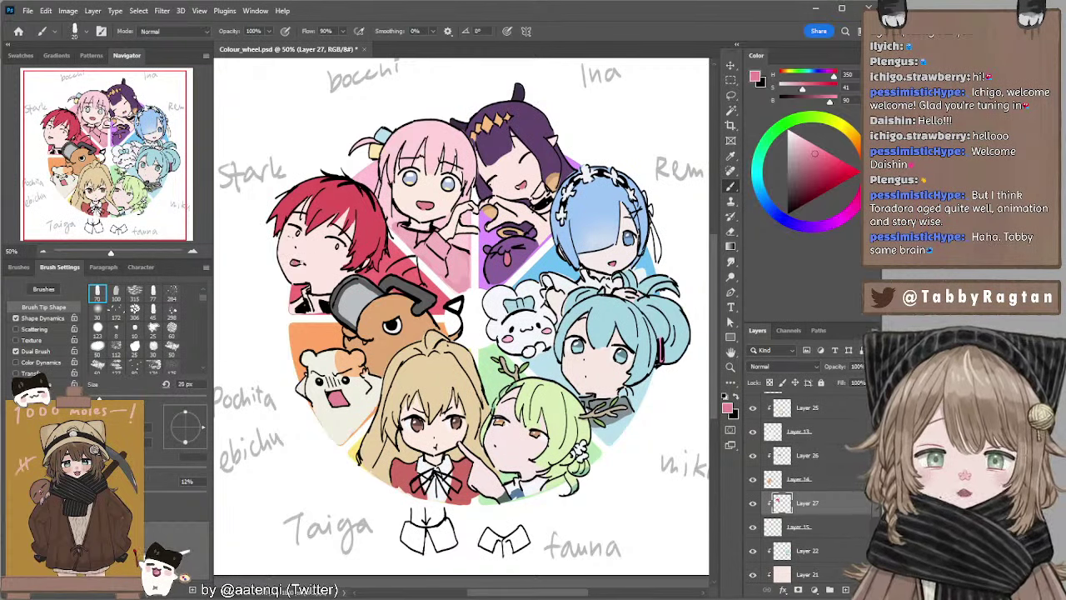
pyautogui.press('e')
pyautogui.press('b')
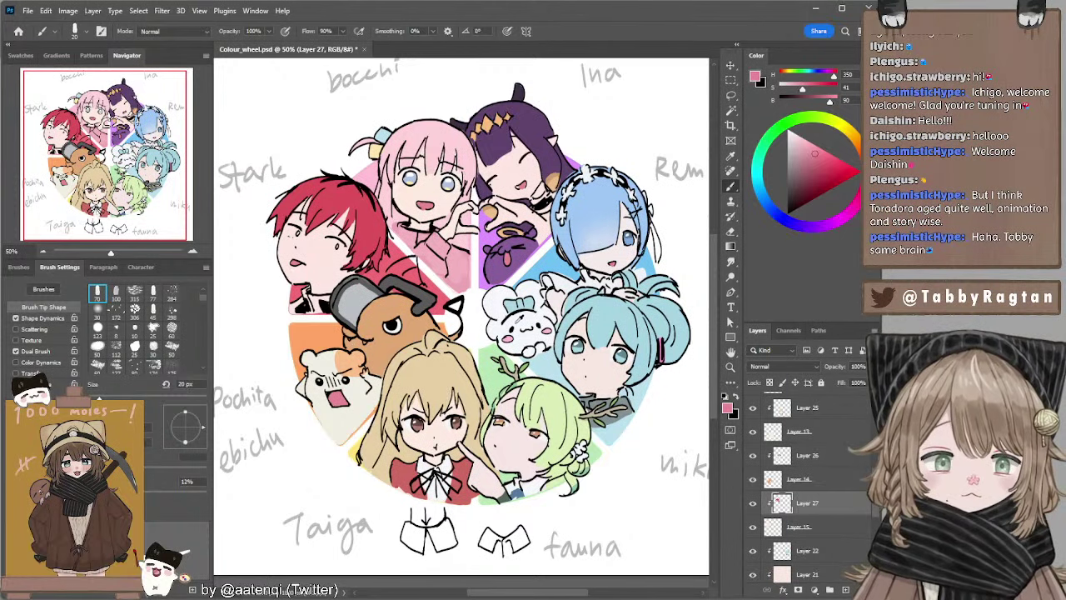
pyautogui.keyDown('alt'); pyautogui.click(520, 315); pyautogui.keyUp('alt')
pyautogui.press('[')
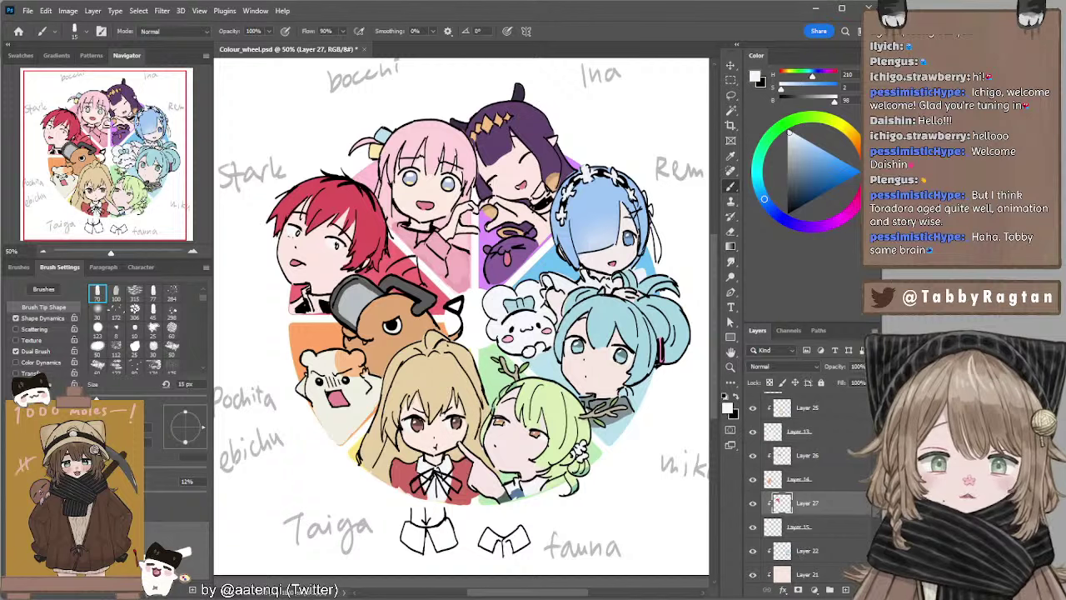
# Add a clipped layer directly above Layer 15, beneath the hair colour layer, and make it active.
pyautogui.click(794, 527)
pyautogui.click(847, 590)
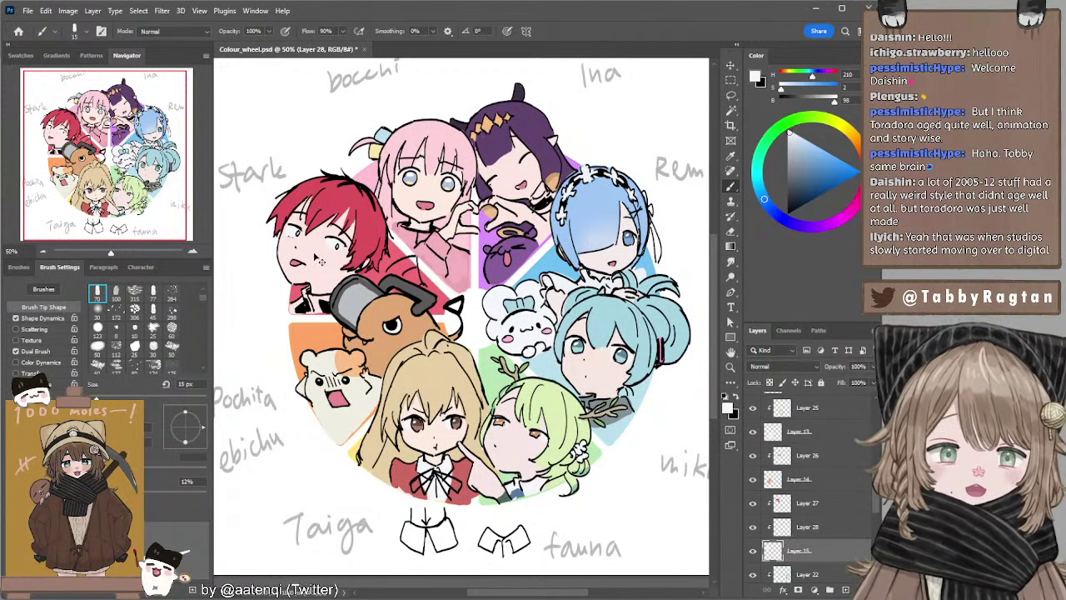
pyautogui.click(798, 549)
pyautogui.click(800, 531)
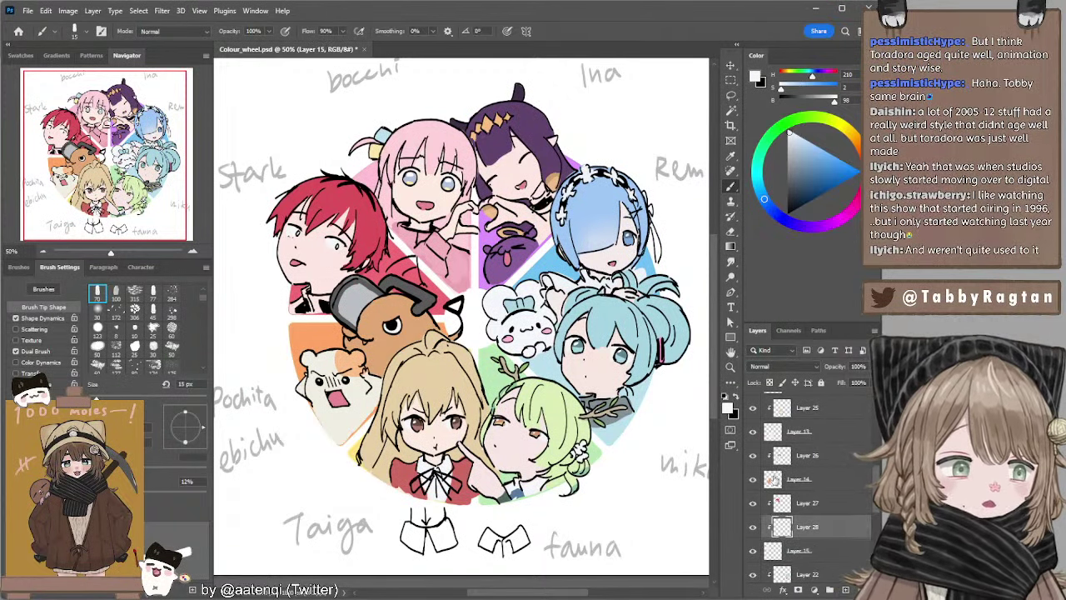
# Darken the sampled skin tone to hue 11, saturation 19, brightness 92 and shade Stark's forehead under the fringe.
pyautogui.keyDown('alt'); pyautogui.click(321, 237); pyautogui.keyUp('alt')
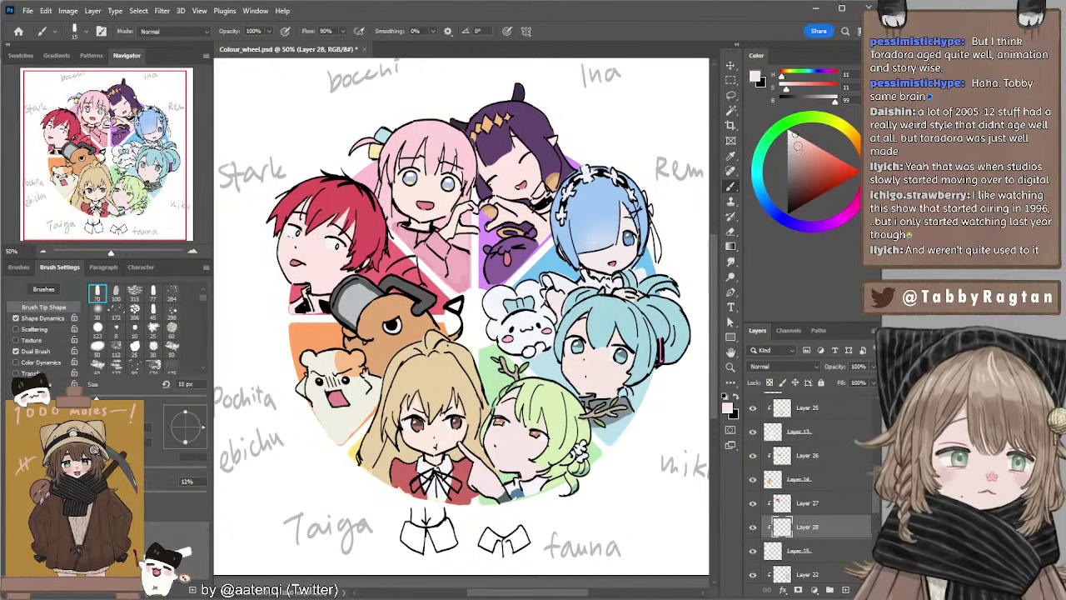
pyautogui.click(800, 141)
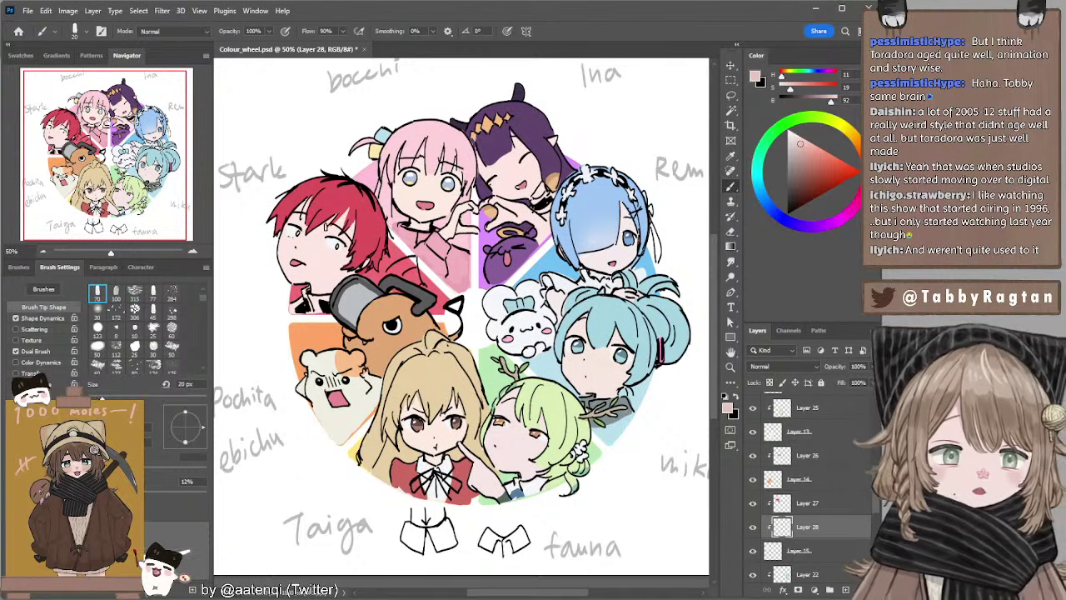
pyautogui.moveTo(328, 227)
pyautogui.mouseDown()
pyautogui.moveTo(358, 218)
pyautogui.moveTo(322, 236)
pyautogui.moveTo(342, 215)
pyautogui.mouseUp()
pyautogui.hotkey('ctrl', 'z')
pyautogui.press(']')
pyautogui.press(']')
pyautogui.press(']')
pyautogui.press(']')
pyautogui.press(']')
pyautogui.hotkey('ctrl', 'z')
pyautogui.hotkey('ctrl', 'z')
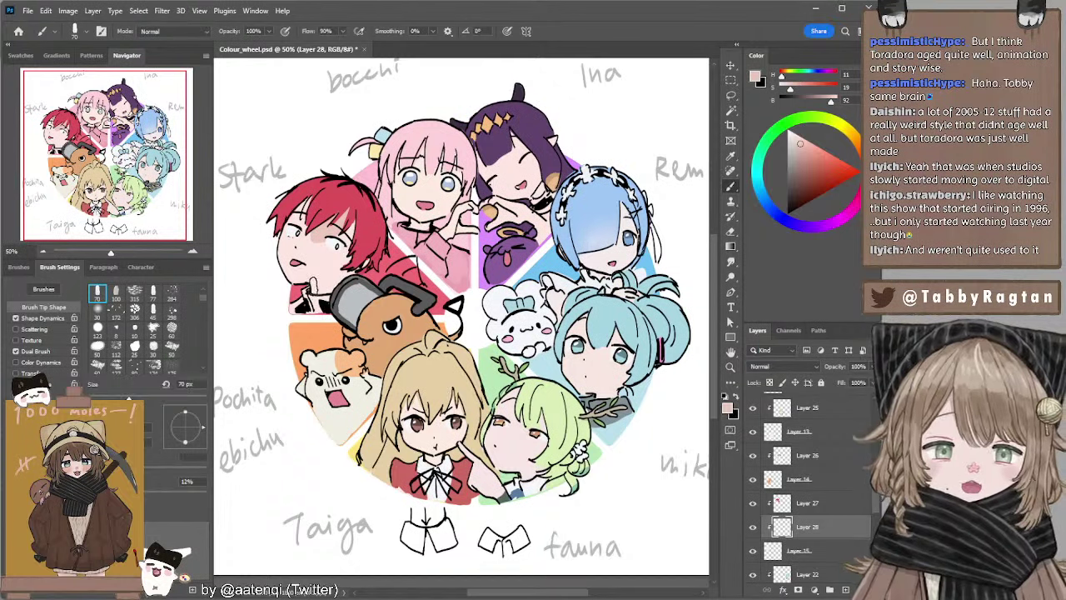
# Paint Stark's collar with the off-white sampled from his eye, reducing the brush to 50 px.
pyautogui.keyDown('alt'); pyautogui.click(333, 243); pyautogui.keyUp('alt')
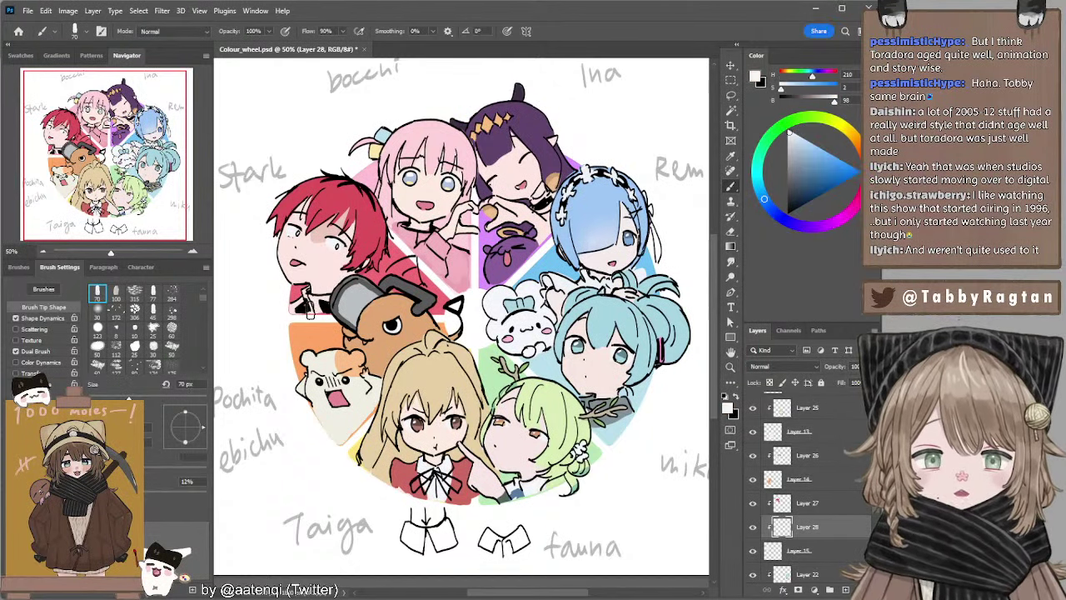
pyautogui.press('[')
pyautogui.press('[')
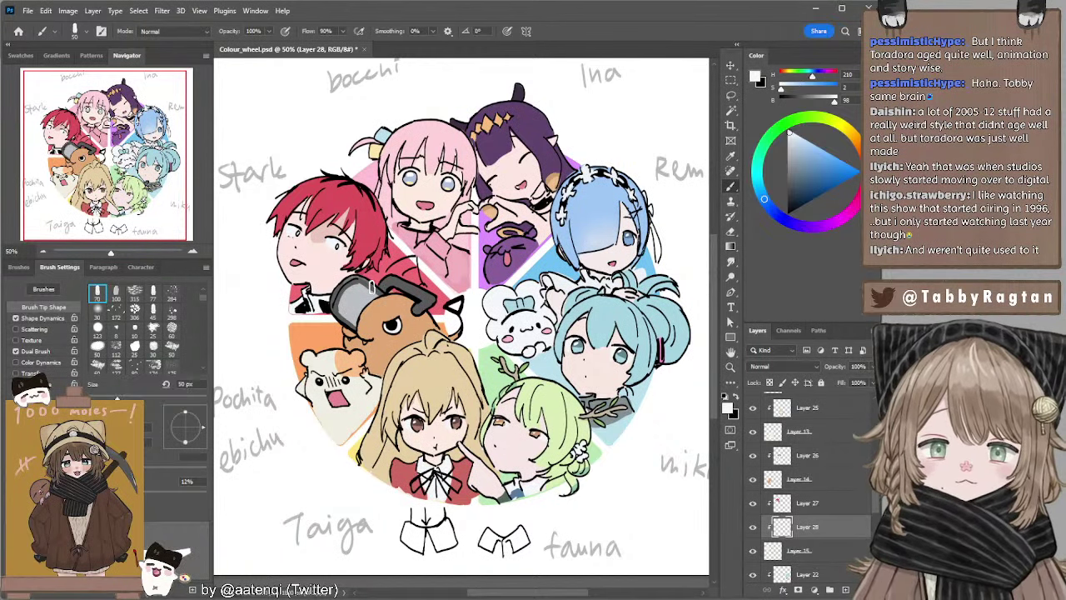
# On Layer 15, paint the blade shape behind Pochita's handle with the light grey sampled from his metal casing.
pyautogui.moveTo(385, 280); pyautogui.dragTo(368, 281)
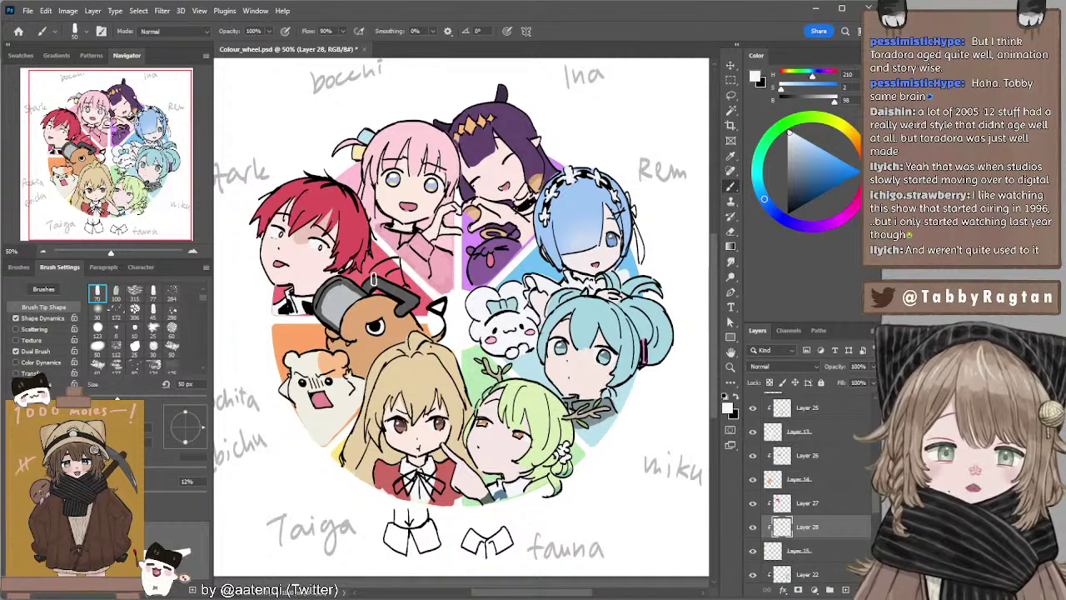
pyautogui.hotkey('alt', '[')
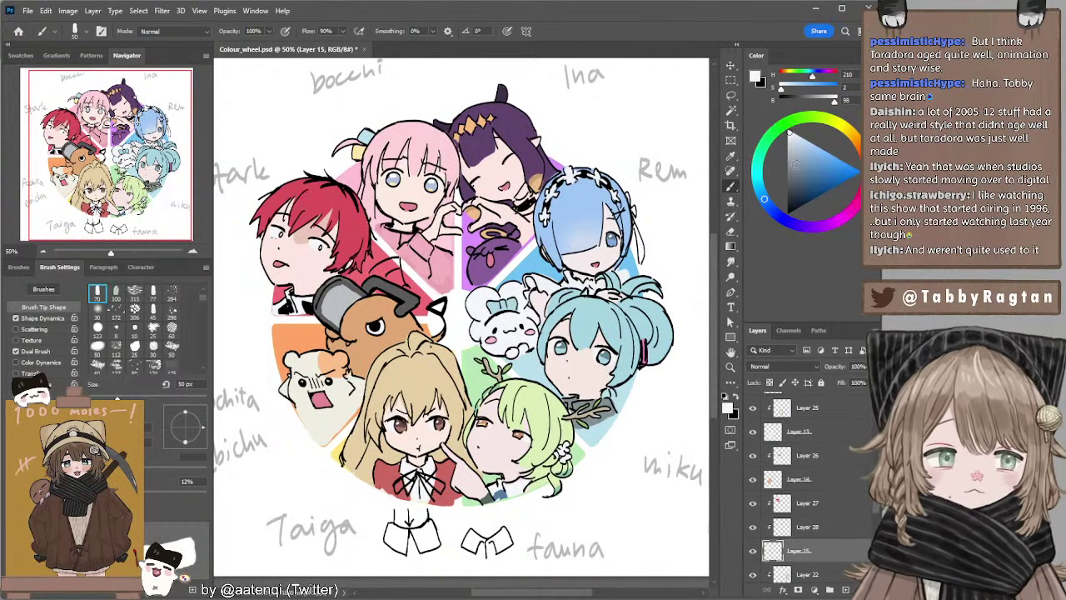
pyautogui.keyDown('alt'); pyautogui.click(348, 291); pyautogui.keyUp('alt')
pyautogui.press('[')
pyautogui.press('[')
pyautogui.press('[')
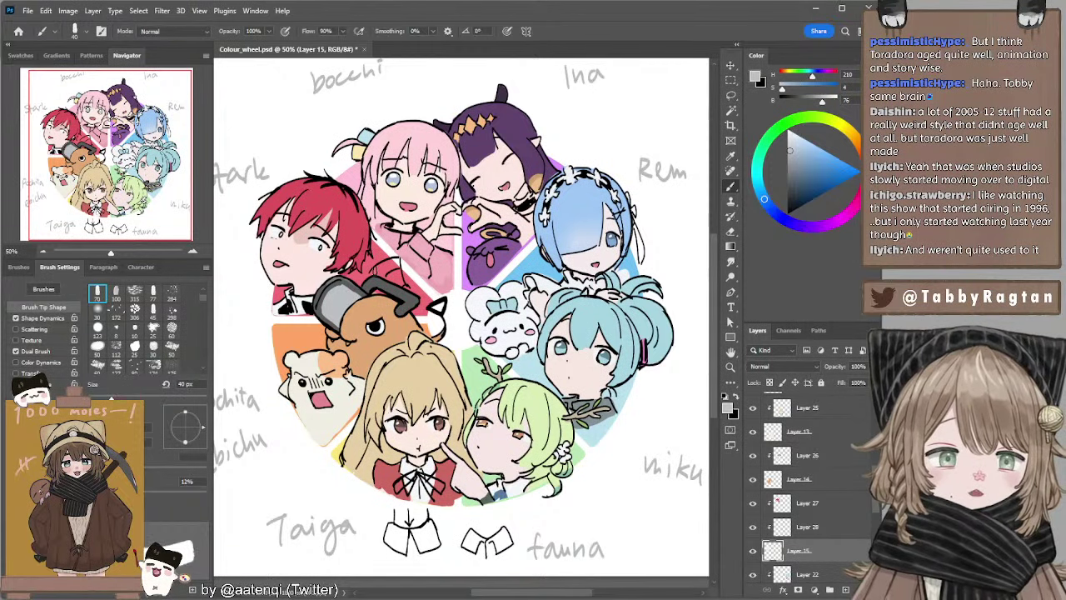
pyautogui.moveTo(391, 262); pyautogui.dragTo(373, 270)
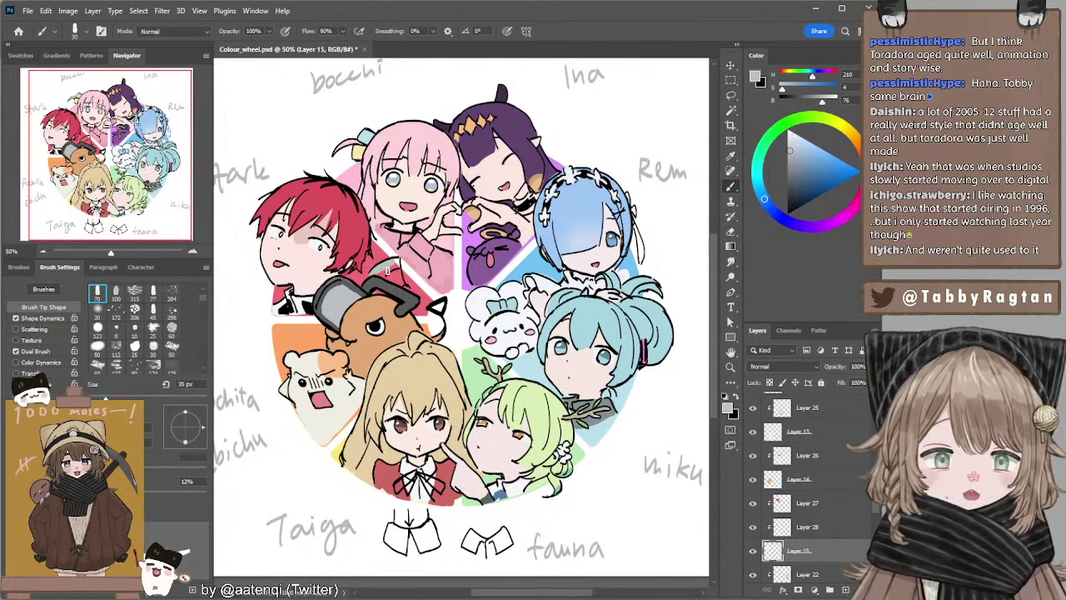
pyautogui.moveTo(398, 263); pyautogui.dragTo(409, 290)
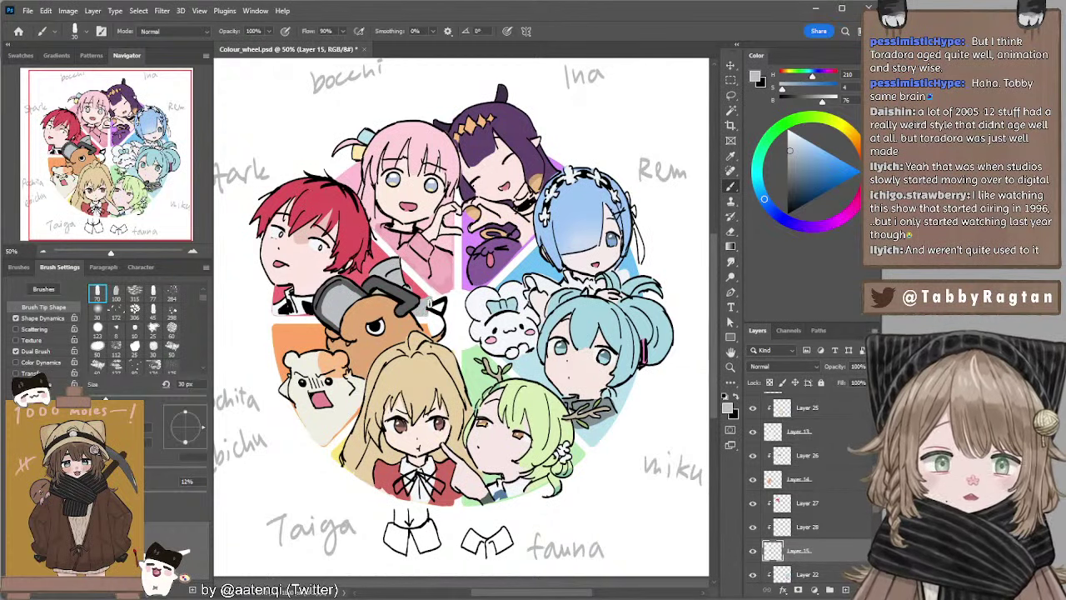
# Sample the dark grey from Pochita's casing and paint the darker metal parts of the blade shape behind his handle.
pyautogui.moveTo(486, 244); pyautogui.dragTo(514, 248)
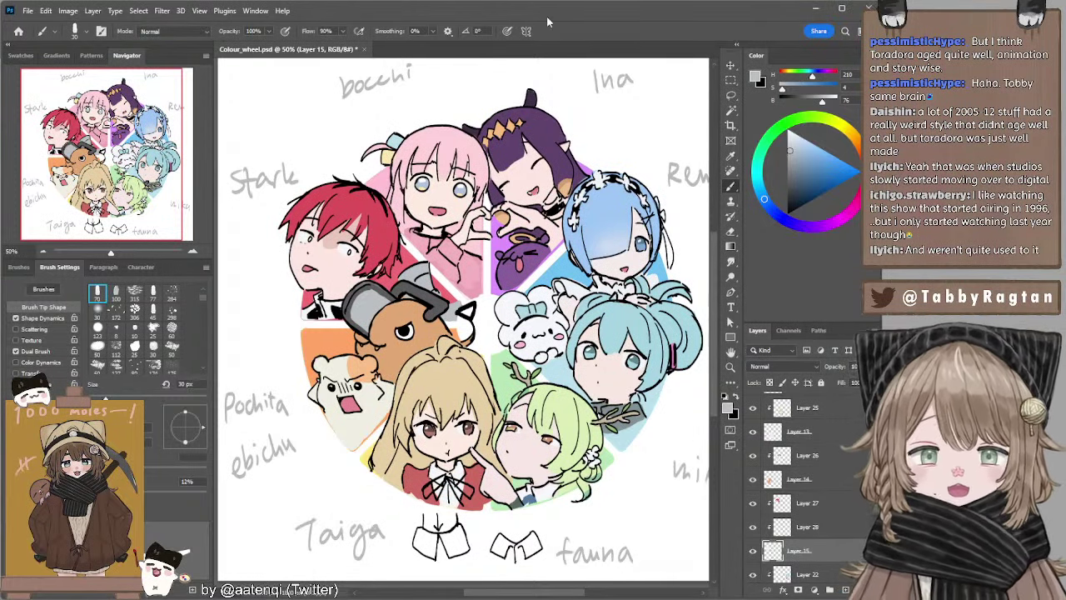
pyautogui.keyDown('alt'); pyautogui.click(382, 287); pyautogui.keyUp('alt')
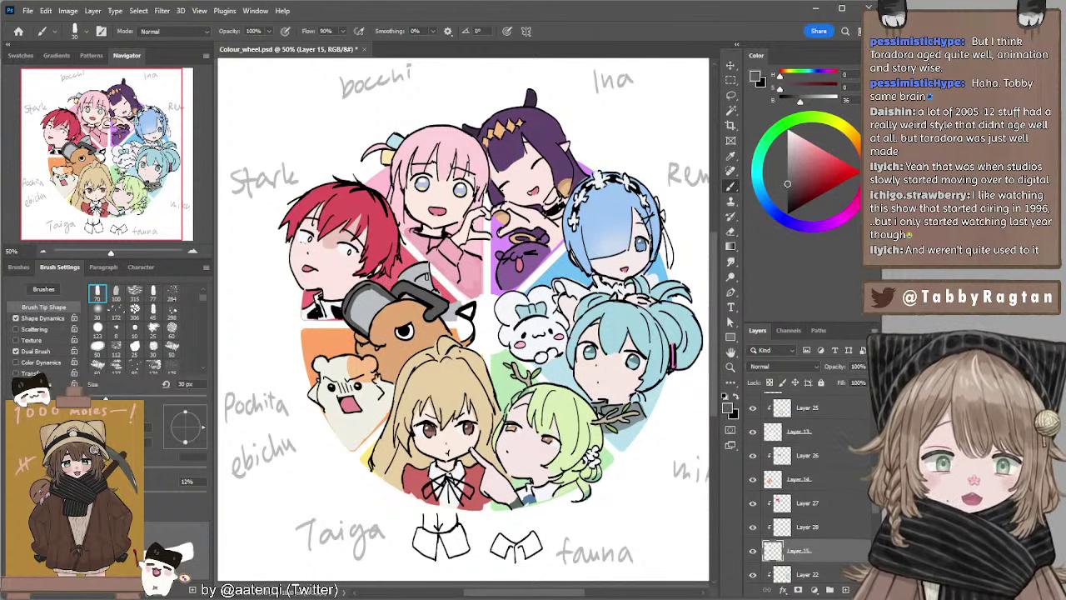
pyautogui.moveTo(417, 284); pyautogui.dragTo(430, 273)
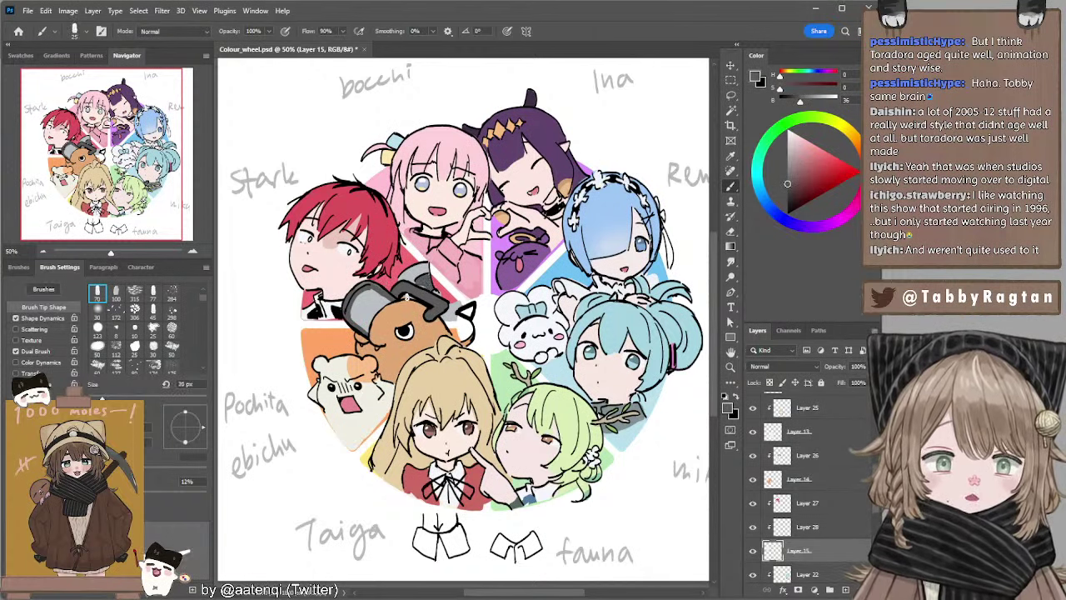
pyautogui.moveTo(452, 310)
pyautogui.mouseDown()
pyautogui.moveTo(418, 273)
pyautogui.moveTo(447, 316)
pyautogui.mouseUp()
pyautogui.hotkey('ctrl', 'z')
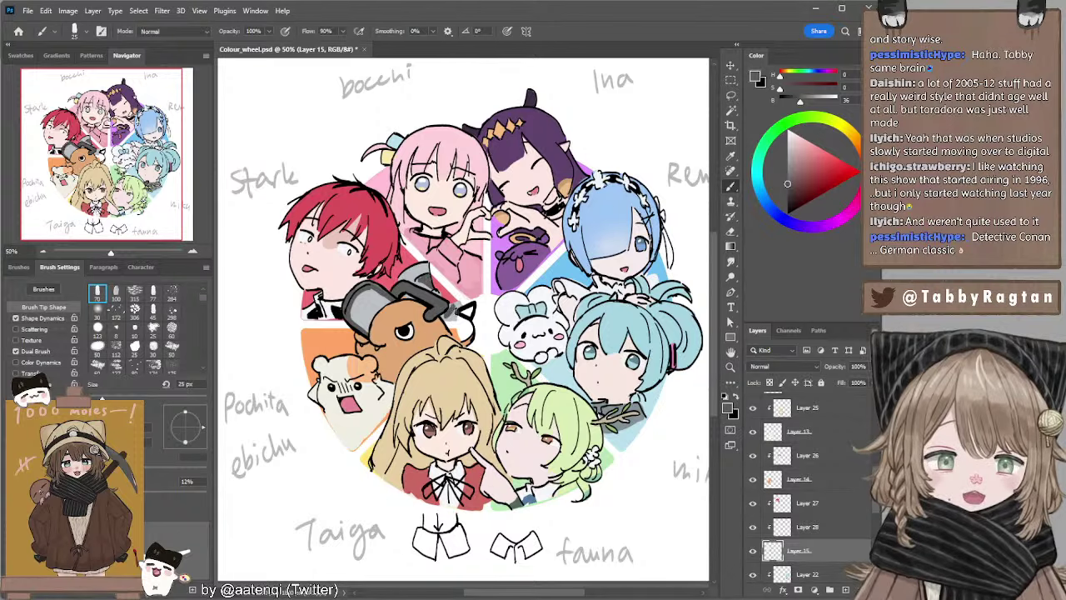
# Select Ebichu's cream body colour on Layer 26 and lighten it to a near-white with a colour adjustment.
pyautogui.moveTo(534, 206); pyautogui.dragTo(485, 213)
pyautogui.moveTo(478, 258); pyautogui.dragTo(490, 247)
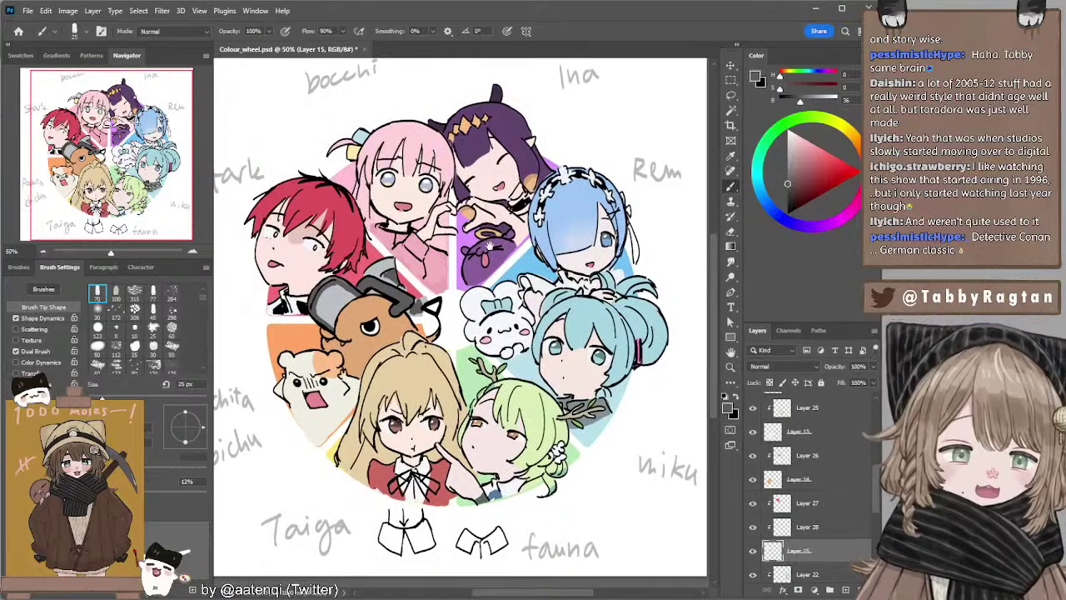
pyautogui.keyDown('ctrl'); pyautogui.click(337, 421); pyautogui.keyUp('ctrl')
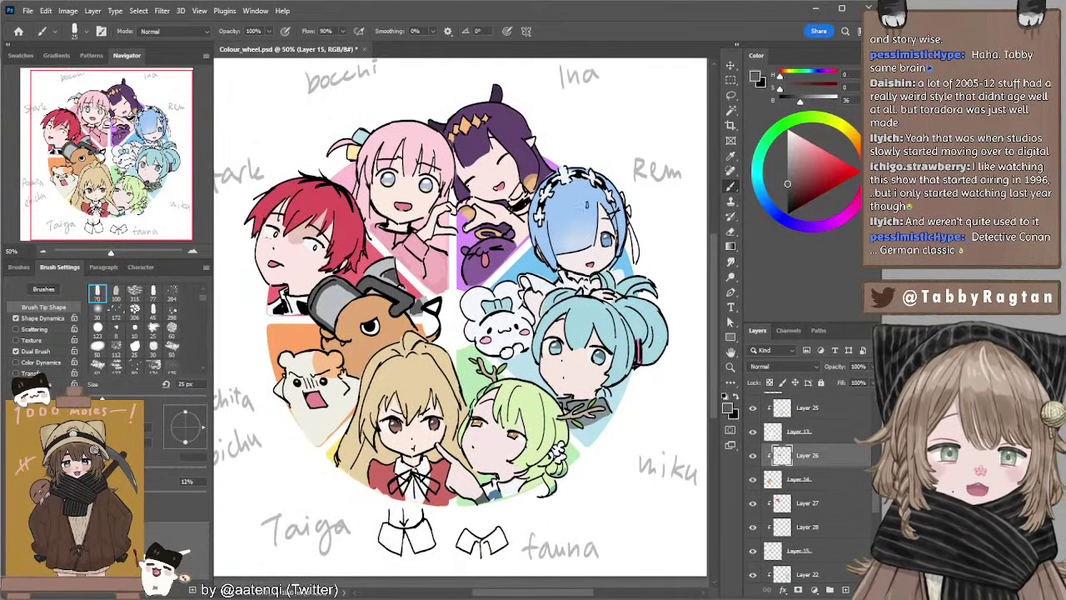
pyautogui.press('w')
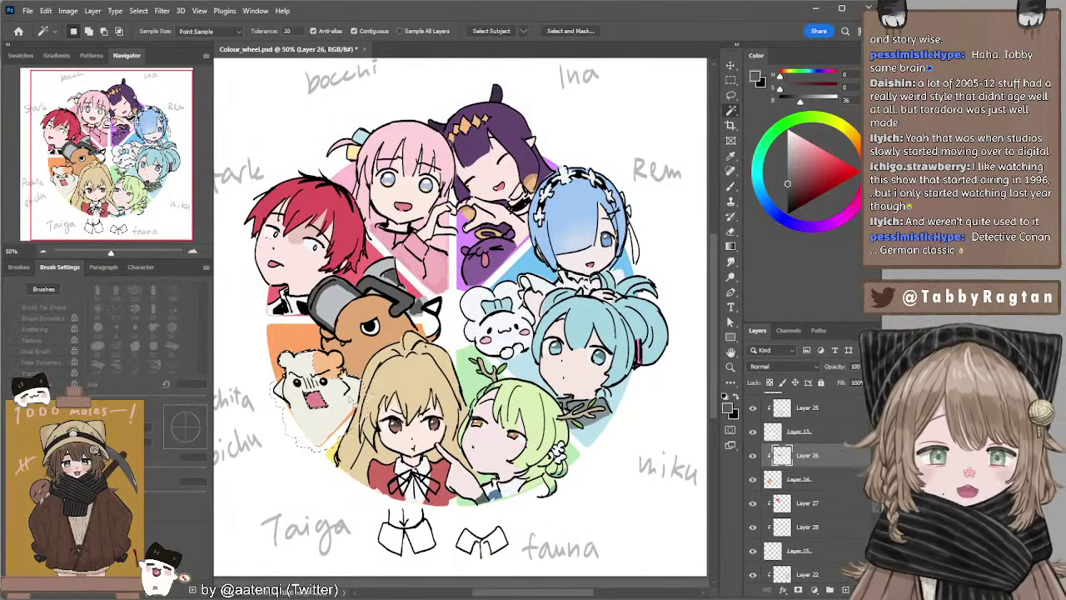
pyautogui.press('i')
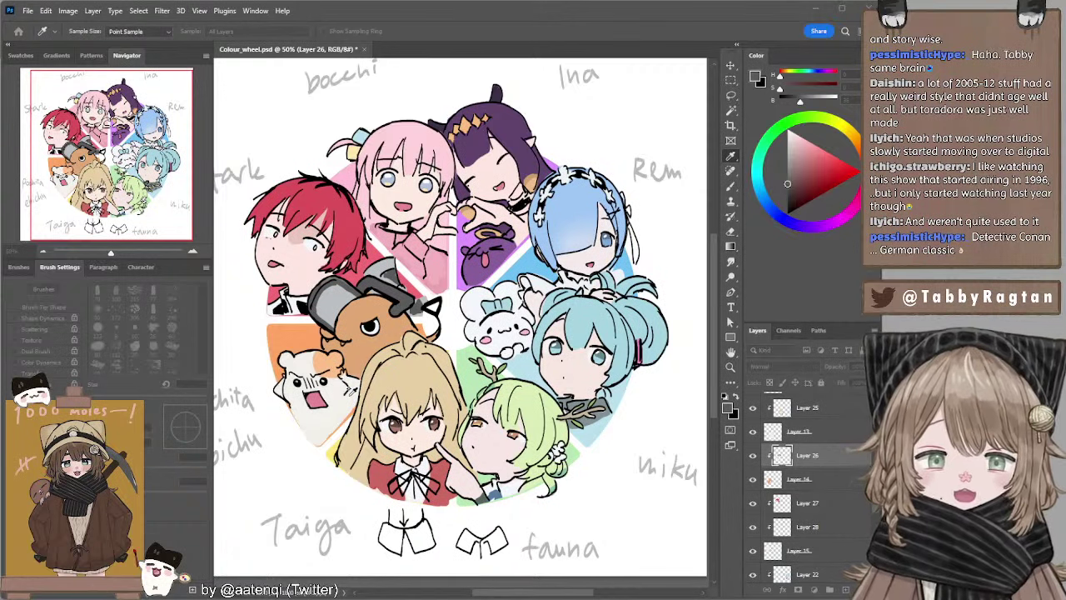
pyautogui.press('Return')
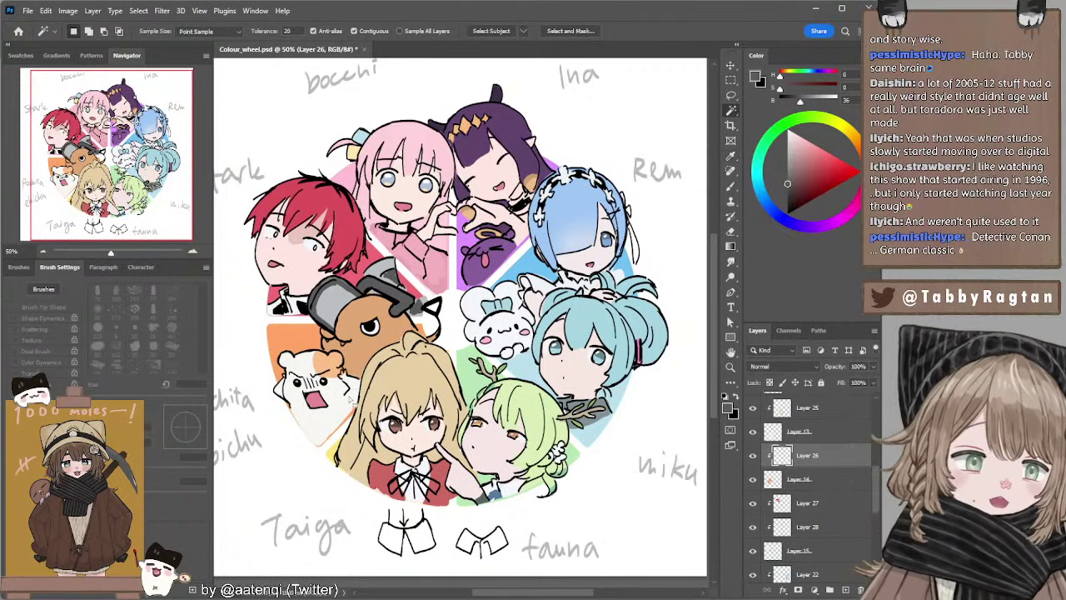
pyautogui.moveTo(556, 196)
pyautogui.mouseDown()
pyautogui.moveTo(524, 180)
pyautogui.moveTo(551, 192)
pyautogui.mouseUp()
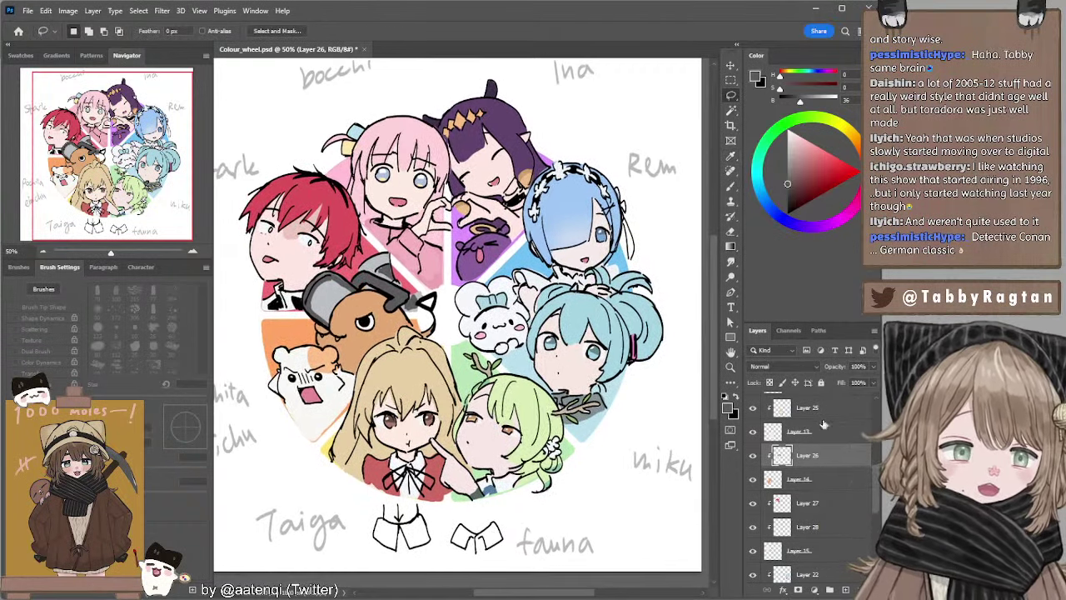
# Merge all the colour layers from Layer 9 up to Layer 17 into a single layer.
pyautogui.moveTo(877, 472); pyautogui.dragTo(871, 541)
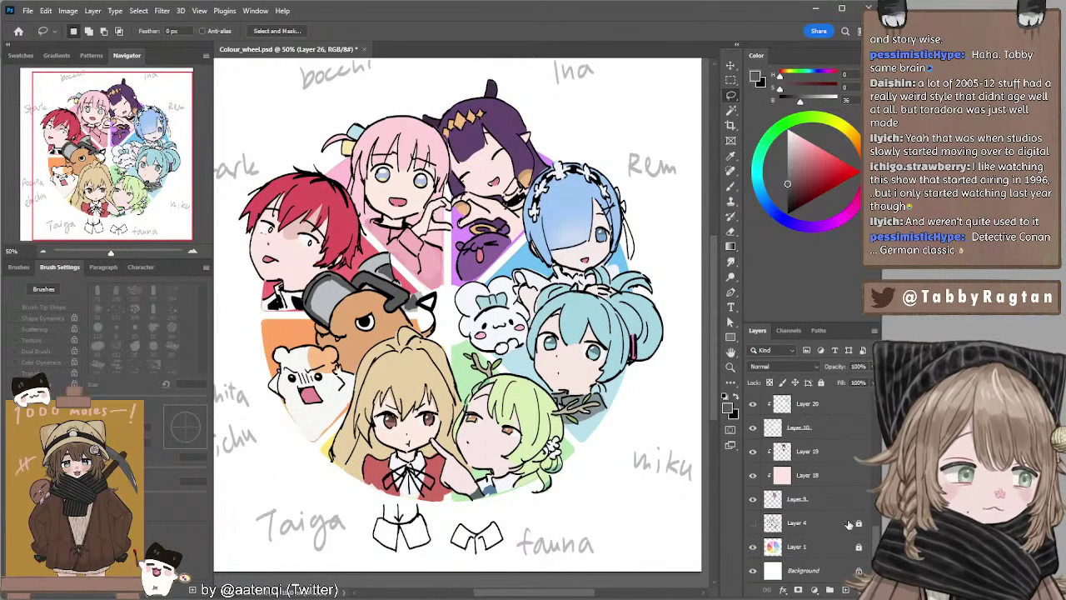
pyautogui.click(829, 501)
pyautogui.scroll(10, 874, 533)
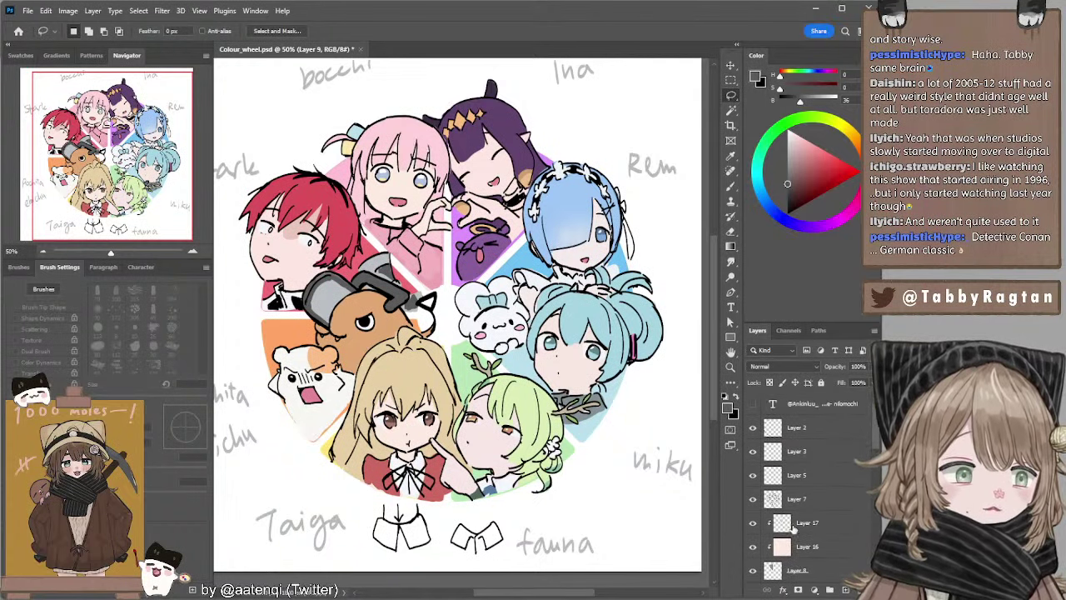
pyautogui.keyDown('shift'); pyautogui.click(806, 523); pyautogui.keyUp('shift')
pyautogui.hotkey('ctrl', 'e')
# On a new layer above the merged colours, paint pale pink blush (hue 349, saturation 20, brightness 98) on Rem's cheeks with a 35 px brush.
pyautogui.hotkey('ctrl', 'shift', 'alt', 'n')
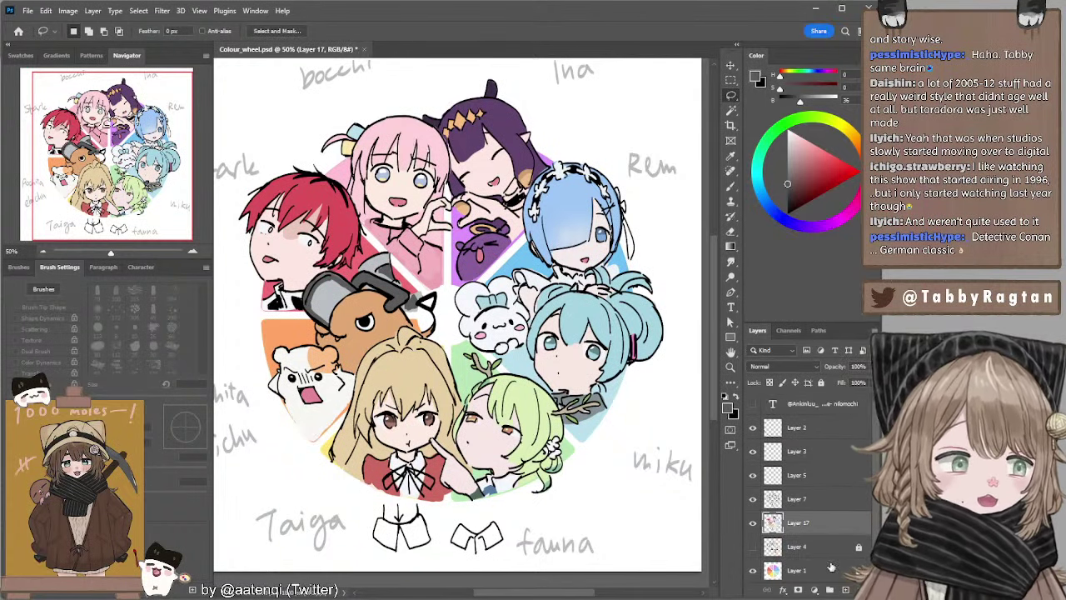
pyautogui.press('b')
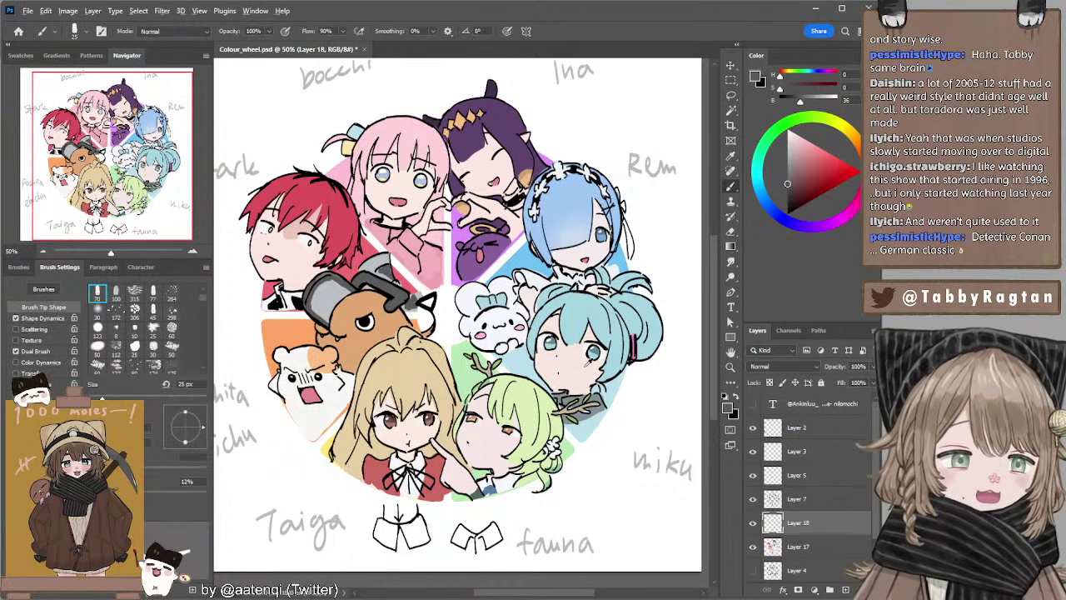
pyautogui.press('x')
pyautogui.click(807, 143)
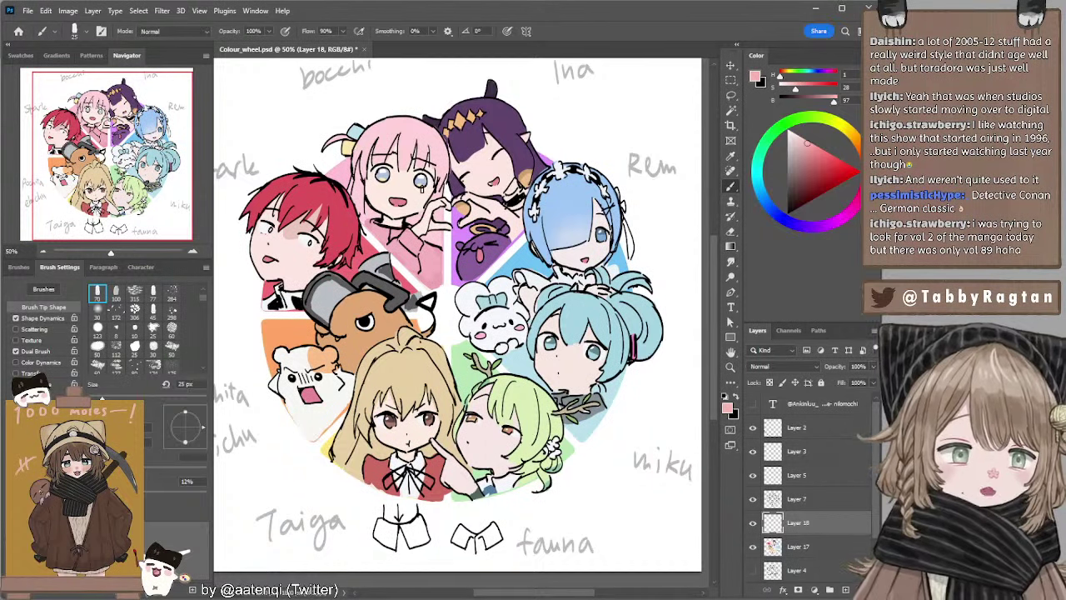
pyautogui.press(']')
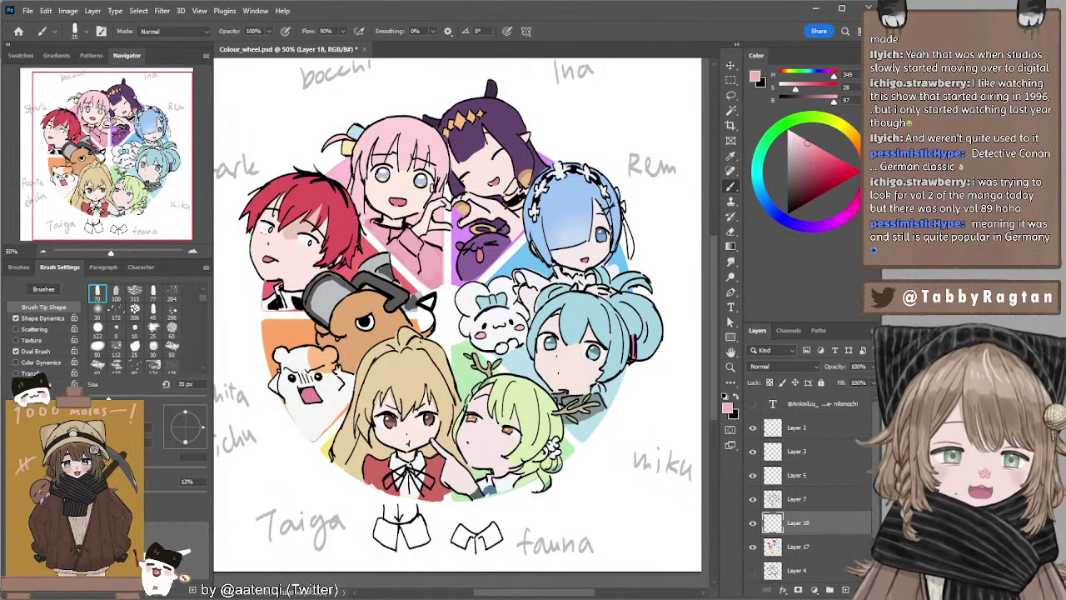
pyautogui.moveTo(805, 140); pyautogui.dragTo(801, 142)
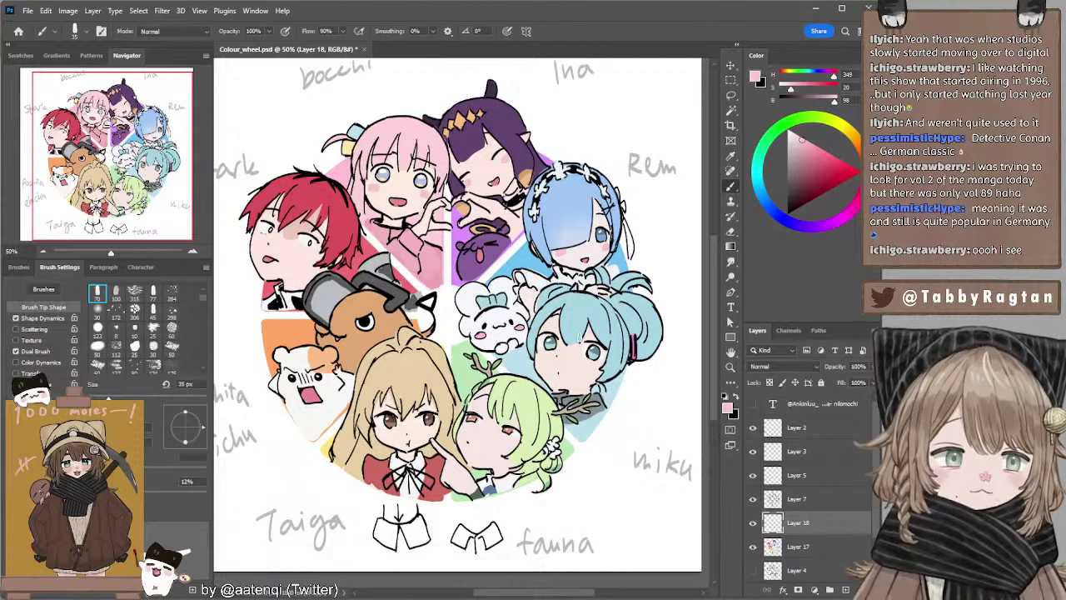
# Paint the same pink blush on Miku's cheeks with a 45 px brush and soften it with the Smudge tool.
pyautogui.press(']')
pyautogui.press(']')
pyautogui.moveTo(590, 365)
pyautogui.mouseDown()
pyautogui.moveTo(598, 371)
pyautogui.moveTo(549, 359)
pyautogui.mouseUp()
pyautogui.press('r')
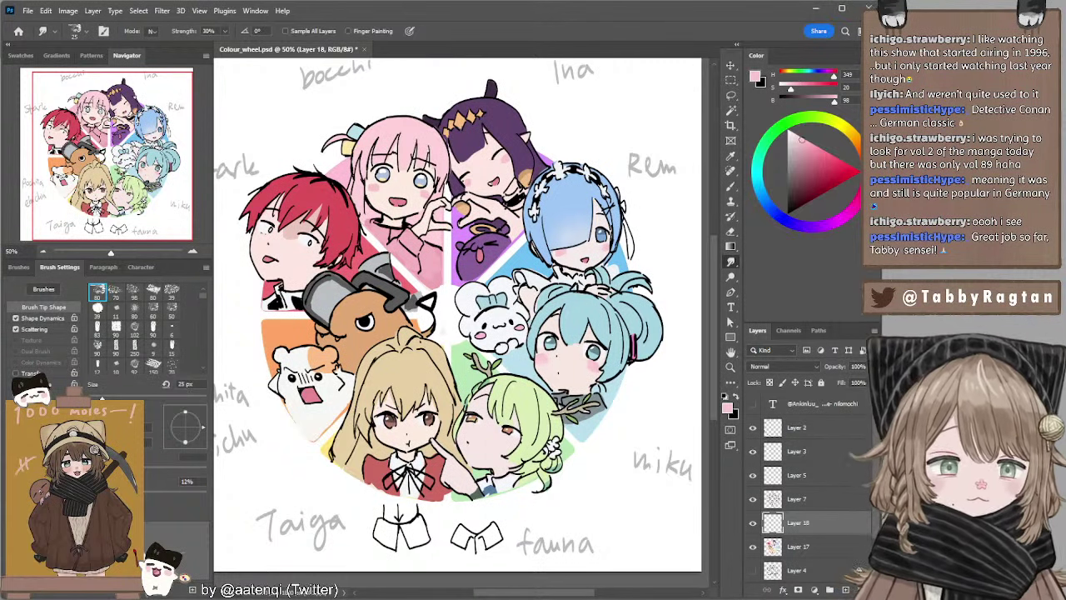
# Add pink blush to Bocchi's and Ina's cheeks and smudge it softly into the skin.
pyautogui.press('b')
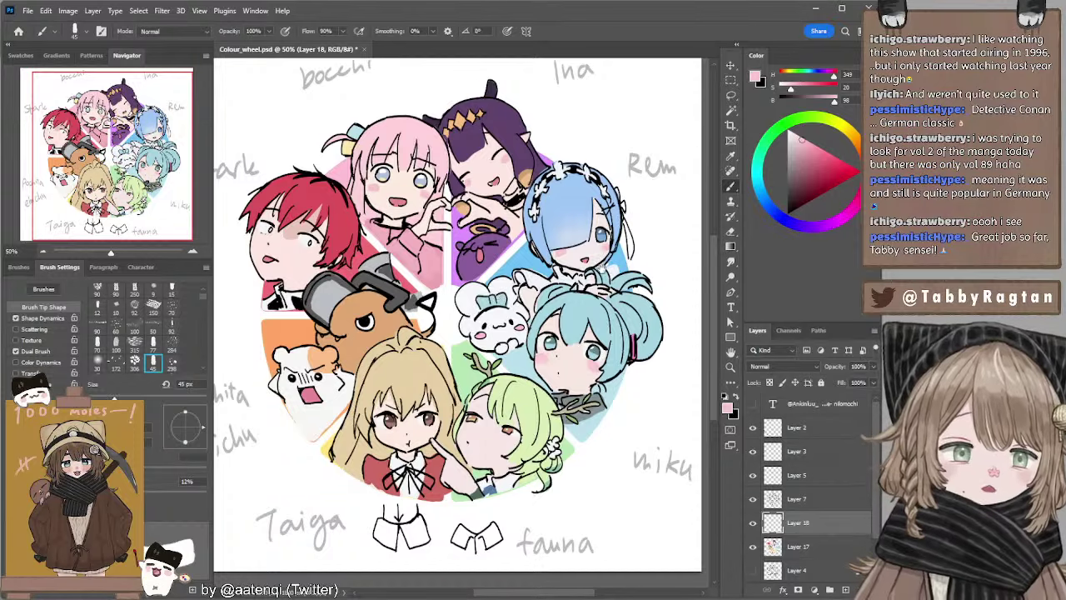
pyautogui.moveTo(602, 271); pyautogui.dragTo(589, 274)
pyautogui.press('r')
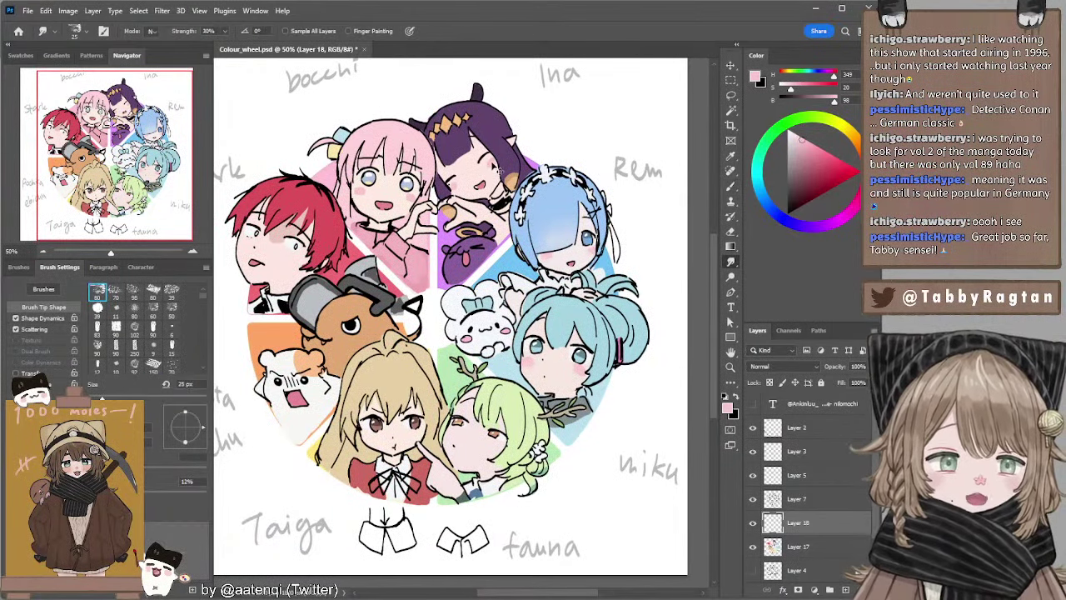
pyautogui.press('b')
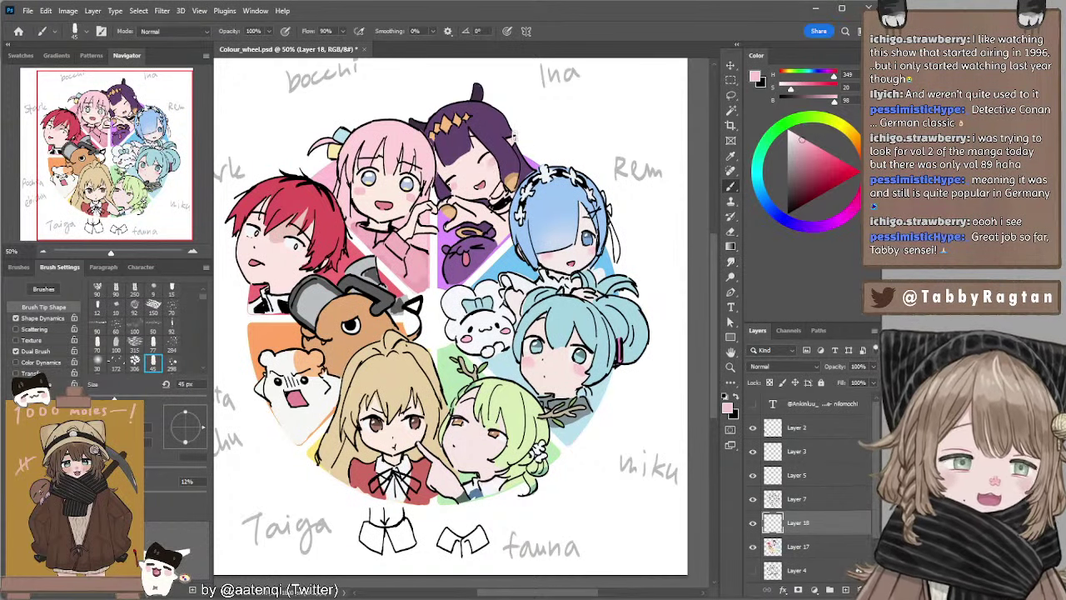
# Reduce the brush to 20 px, add small pink touches around Ina's ear and the hands forming the heart, and smudge them.
pyautogui.press('[')
pyautogui.press('[')
pyautogui.press('[')
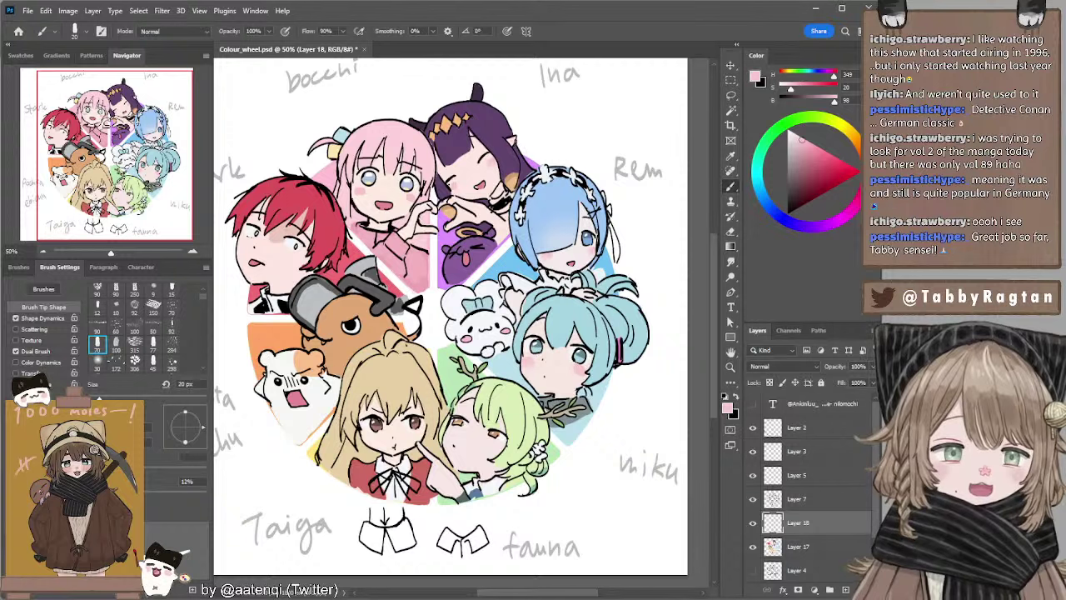
pyautogui.press('r')
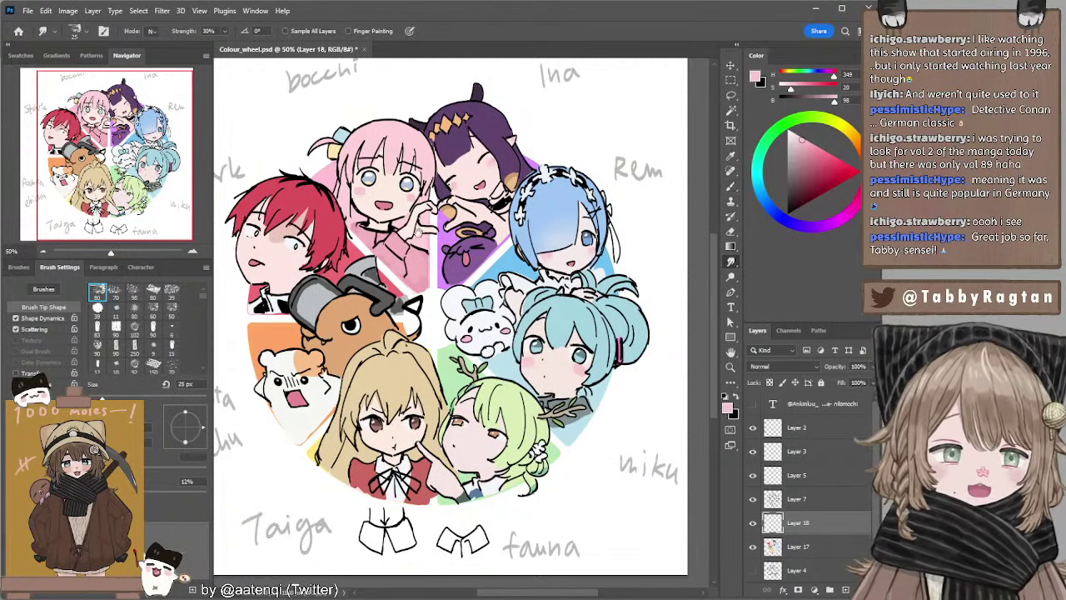
# Paint small pink blush patches on both of Stark's cheeks with a 20 px brush and smudge them.
pyautogui.moveTo(428, 239); pyautogui.dragTo(447, 230)
pyautogui.press('b')
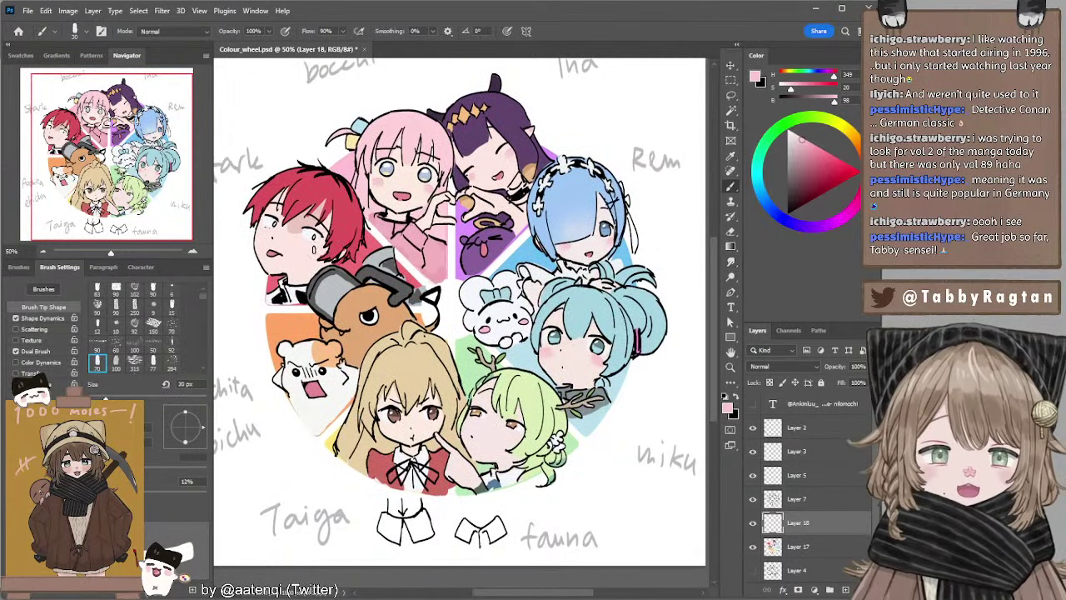
pyautogui.scroll(-1, 354, 279)
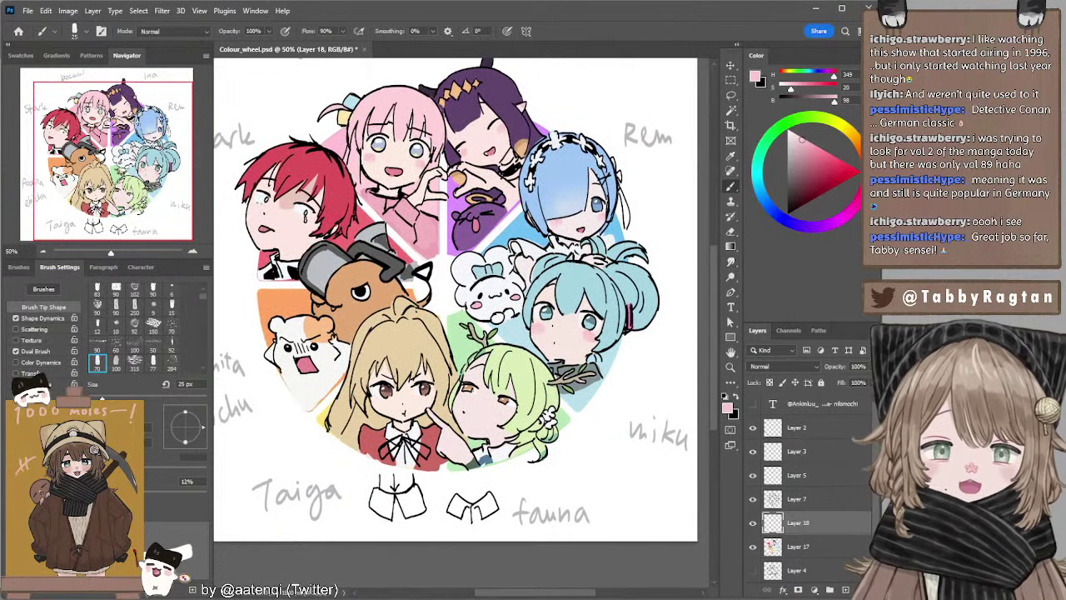
pyautogui.press('[')
pyautogui.press('[')
pyautogui.press('[')
pyautogui.press('[')
pyautogui.press(']')
pyautogui.press(']')
pyautogui.press(']')
pyautogui.press(']')
pyautogui.press(']')
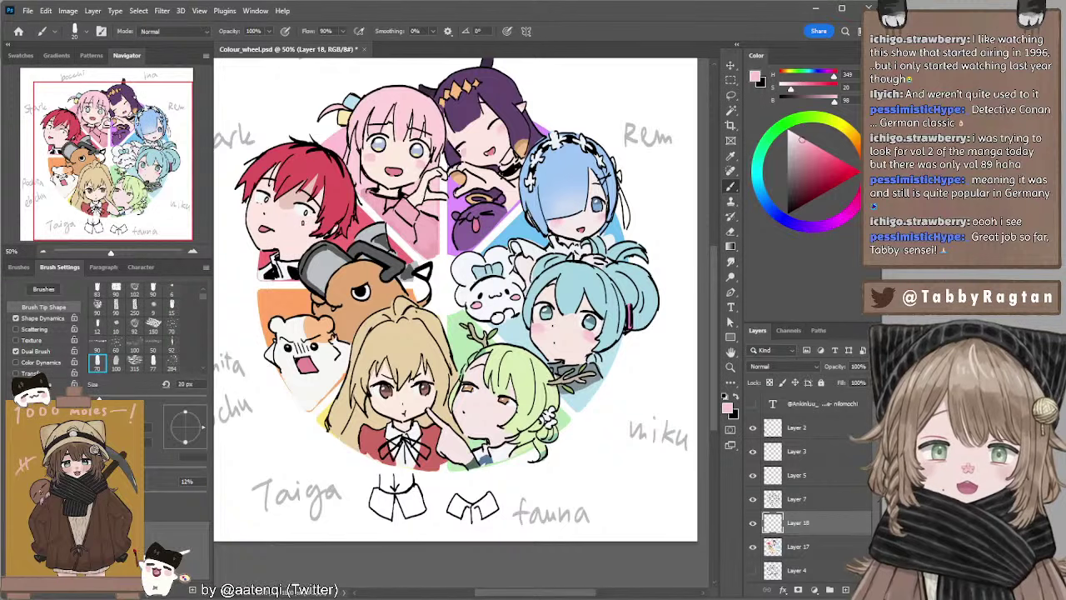
pyautogui.press('r')
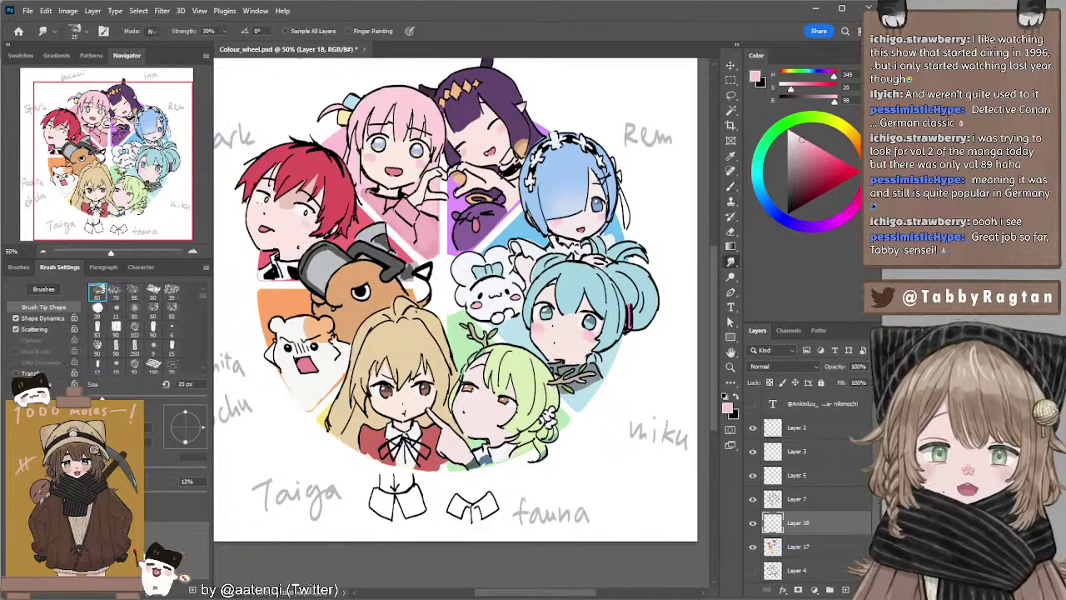
pyautogui.press('b')
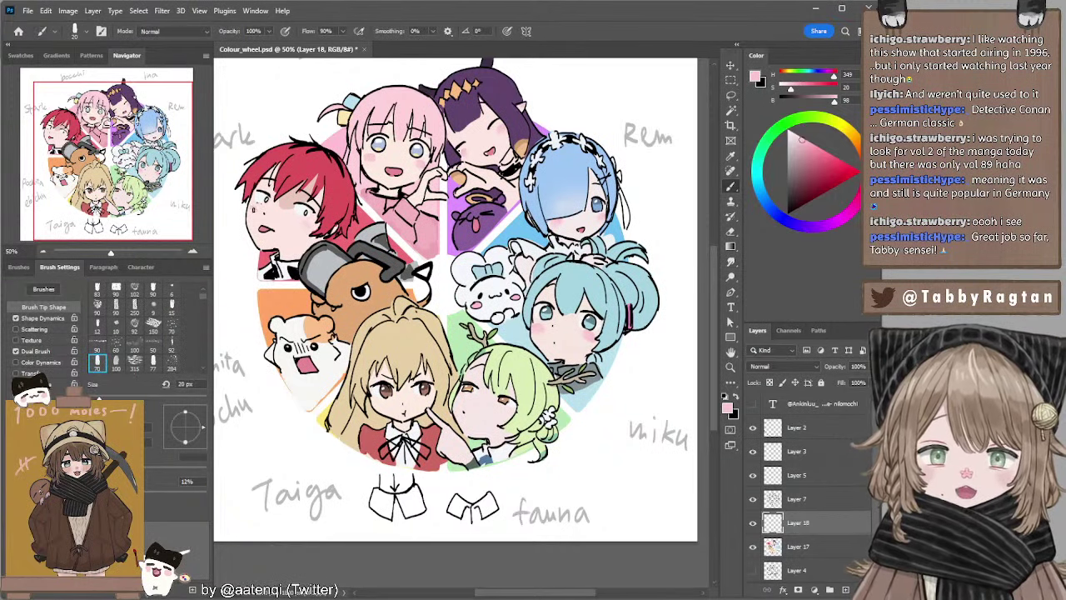
pyautogui.press('r')
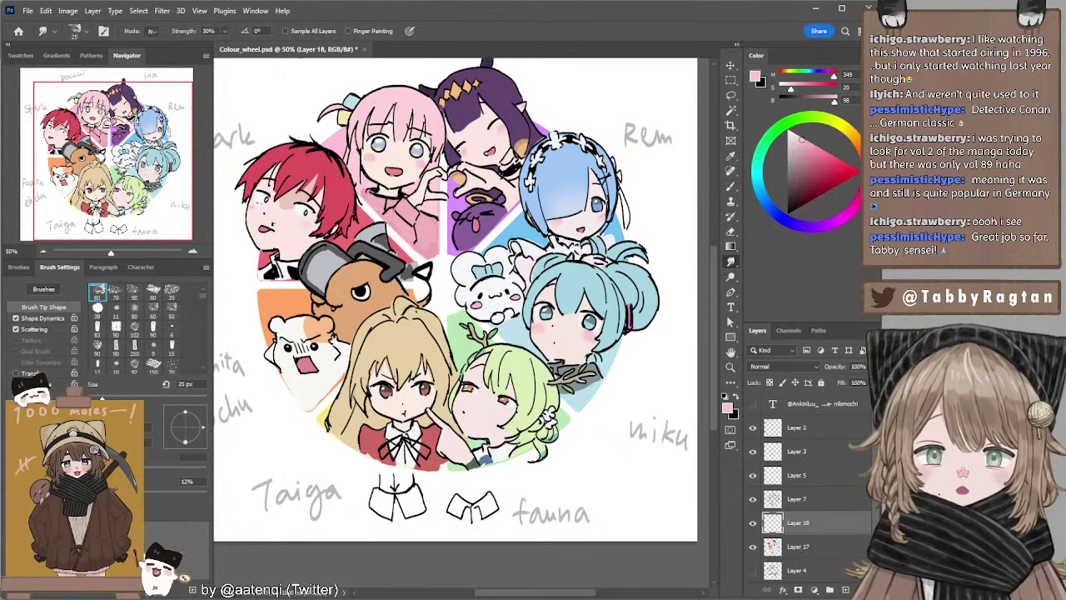
pyautogui.scroll(-1, 365, 282)
# Paint pink blush on Ebichu's cheeks and touch it up at 15 px with the off-white sampled from his forehead.
pyautogui.press('b')
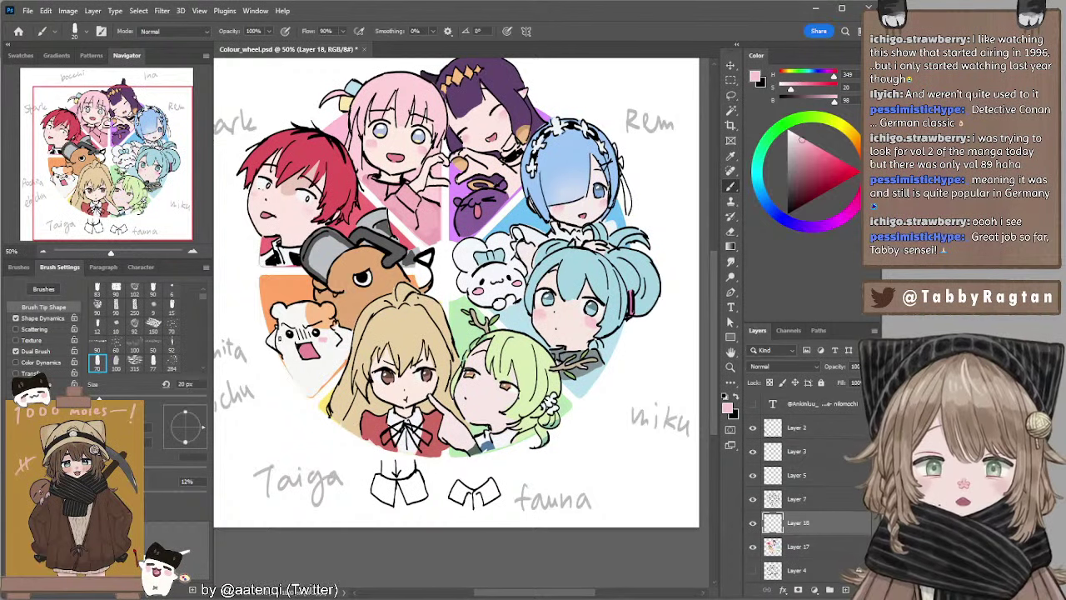
pyautogui.moveTo(293, 340); pyautogui.dragTo(284, 340)
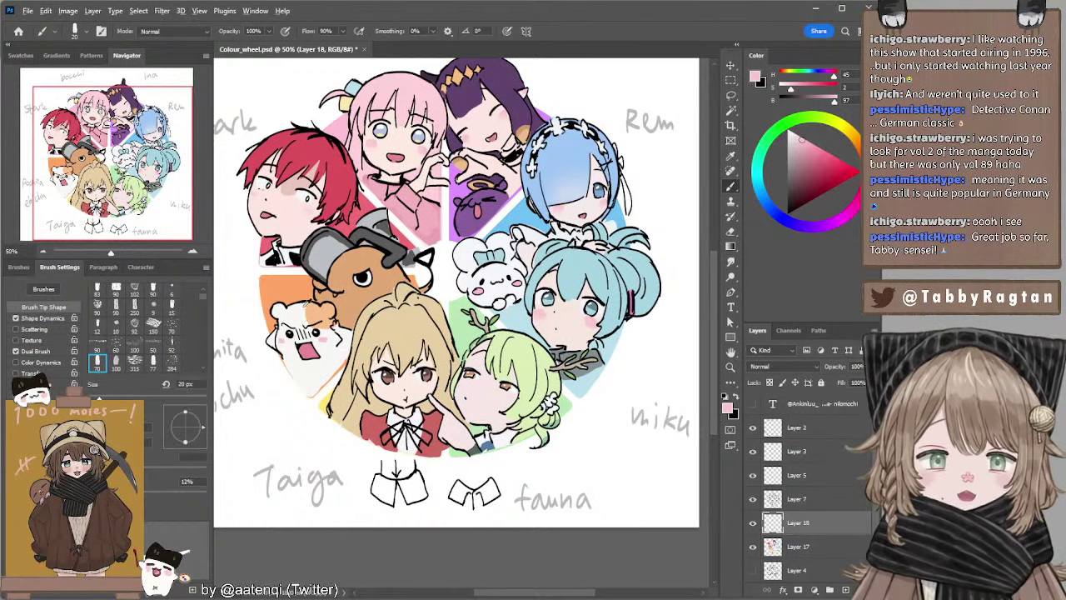
pyautogui.keyDown('alt'); pyautogui.click(301, 308); pyautogui.keyUp('alt')
pyautogui.press('[')
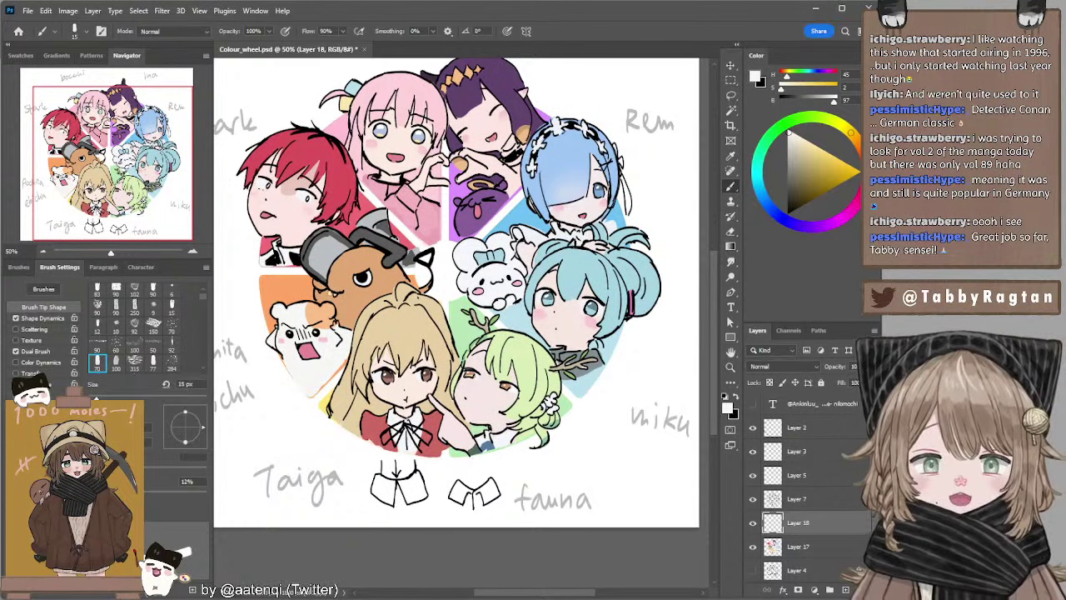
# Resample the blush pink and paint and smudge it on Taiga's cheeks at 30 px and Fauna's at 25 px.
pyautogui.moveTo(487, 241); pyautogui.dragTo(475, 244)
pyautogui.keyDown('alt'); pyautogui.click(317, 339); pyautogui.keyUp('alt')
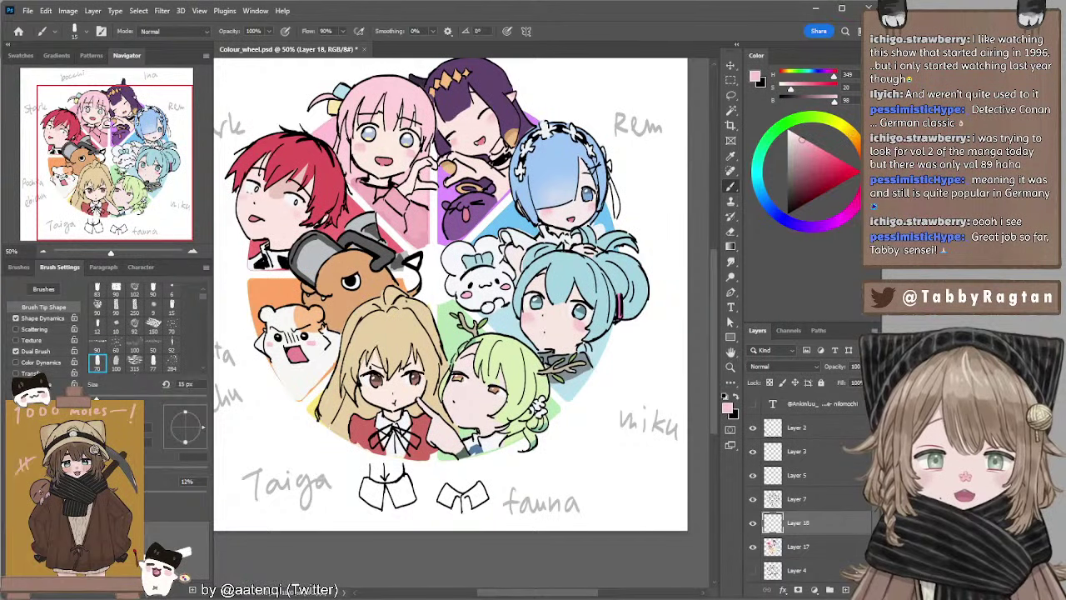
pyautogui.press(']')
pyautogui.press(']')
pyautogui.press(']')
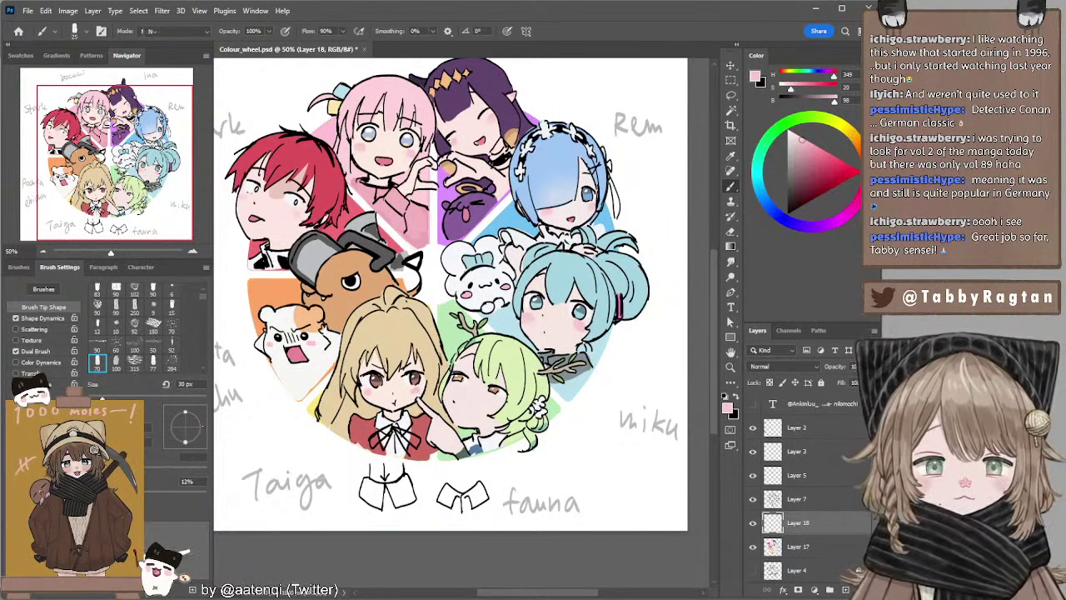
pyautogui.press('r')
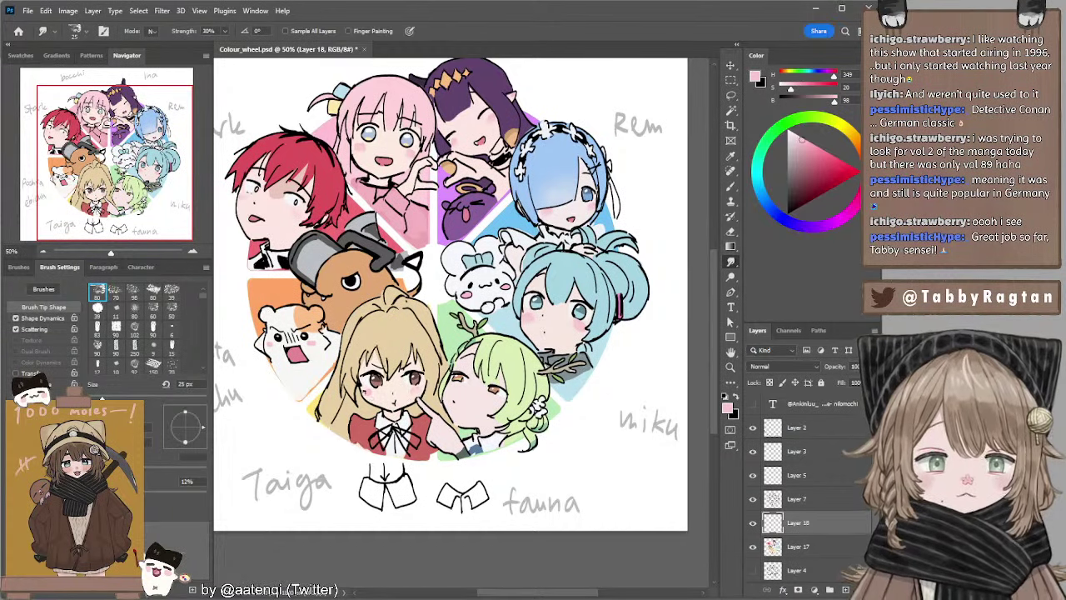
pyautogui.press('b')
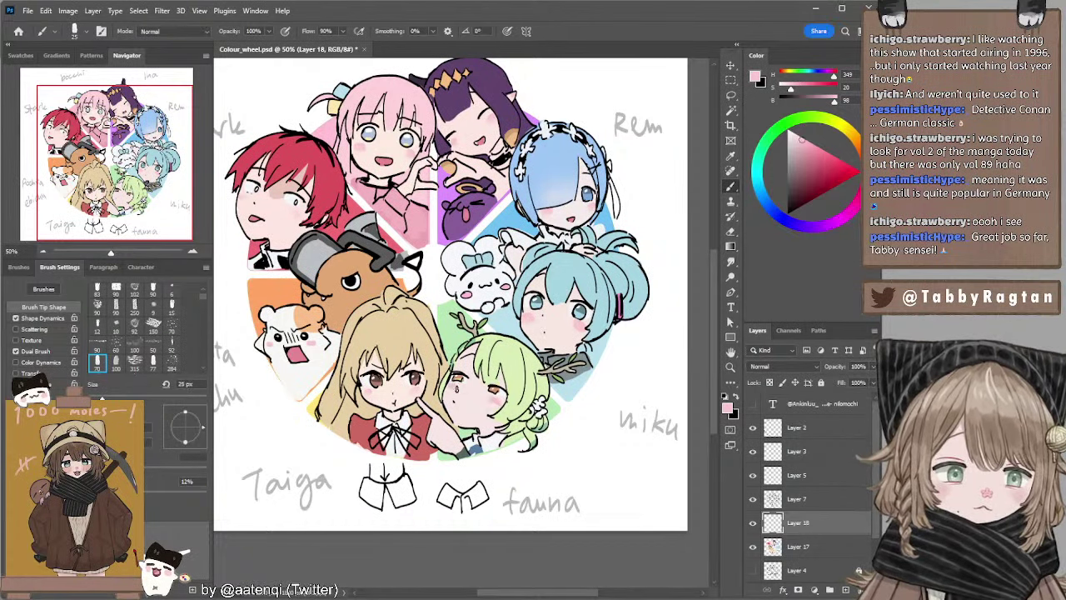
pyautogui.press('r')
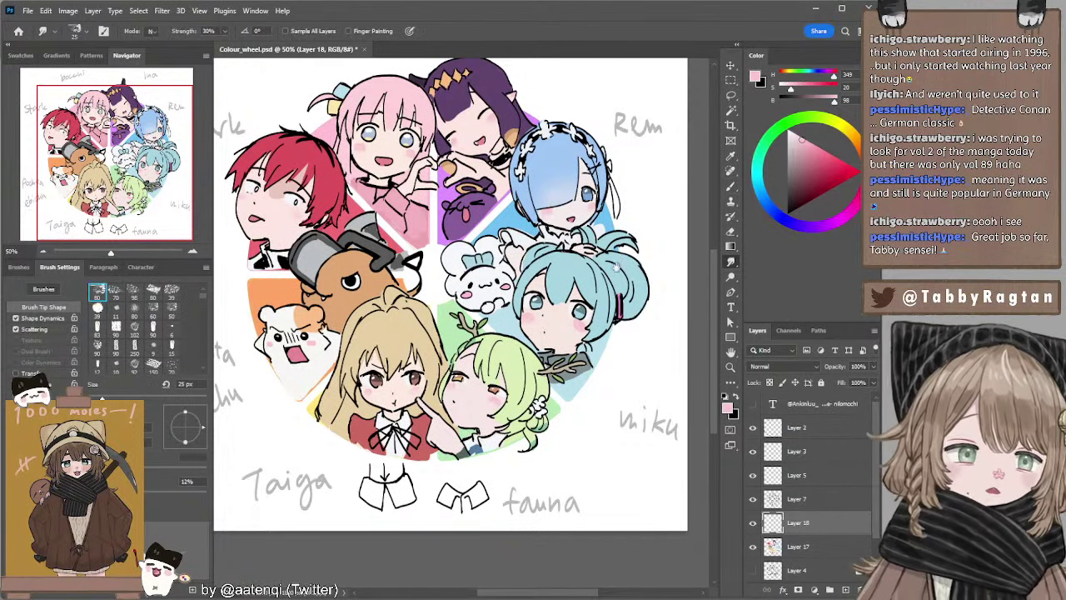
# Add a new empty layer directly above Layer 7.
pyautogui.moveTo(617, 266); pyautogui.dragTo(612, 320)
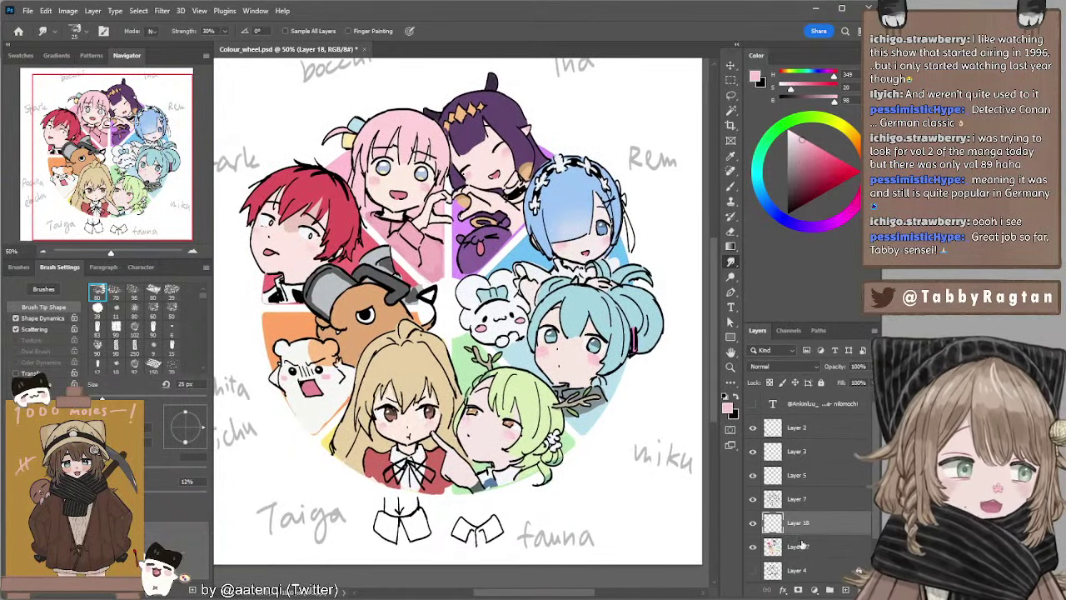
pyautogui.click(793, 501)
pyautogui.click(846, 589)
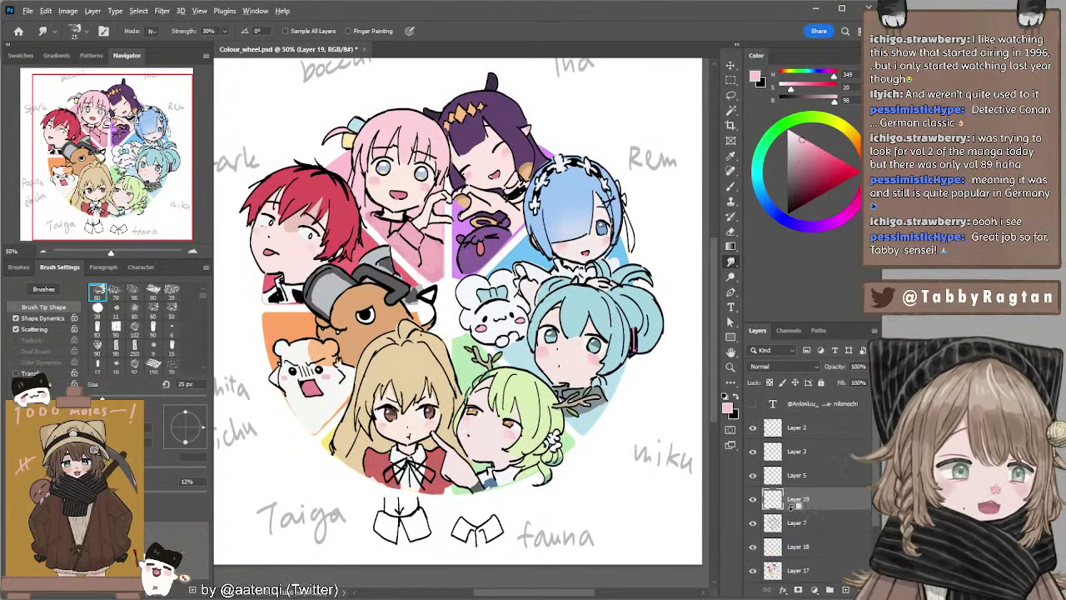
# Clip Layer 19 to Layer 7, sample Fauna's light green hair and mix a muted olive green (H 81, S 29, B 55).
pyautogui.press('b')
pyautogui.keyDown('alt'); pyautogui.click(531, 376); pyautogui.keyUp('alt')
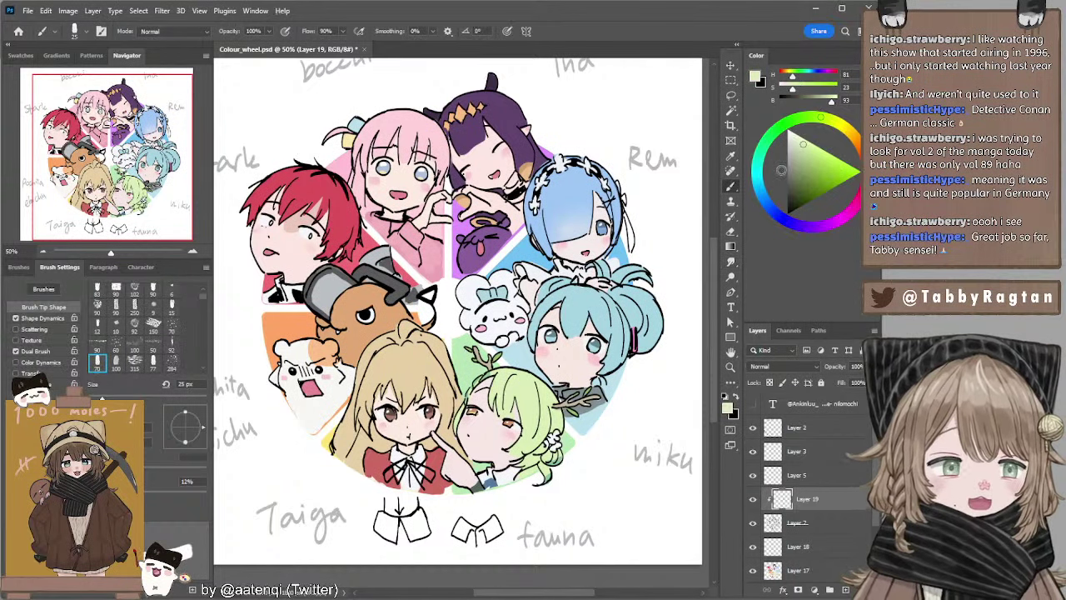
pyautogui.click(799, 175)
pyautogui.press(']')
pyautogui.press(']')
pyautogui.press(']')
pyautogui.press(']')
pyautogui.press(']')
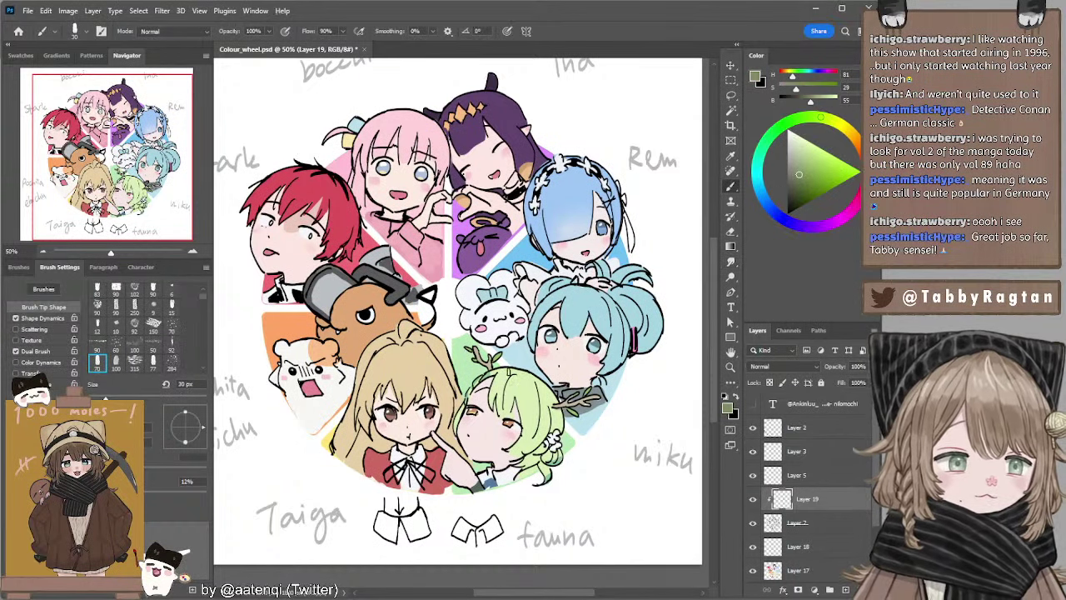
# Recolour Fauna's hair line art on Layer 19, settling on a dark green (H 107, S 37, B 36) with a 60 to 70 px brush.
pyautogui.click(805, 118)
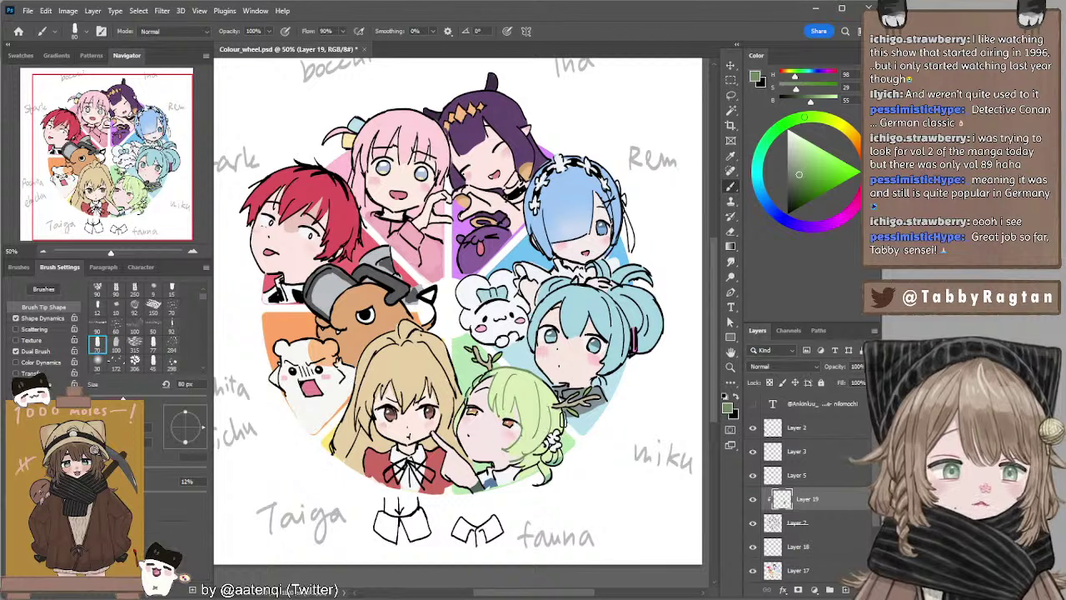
pyautogui.press('[')
pyautogui.press('[')
pyautogui.press('[')
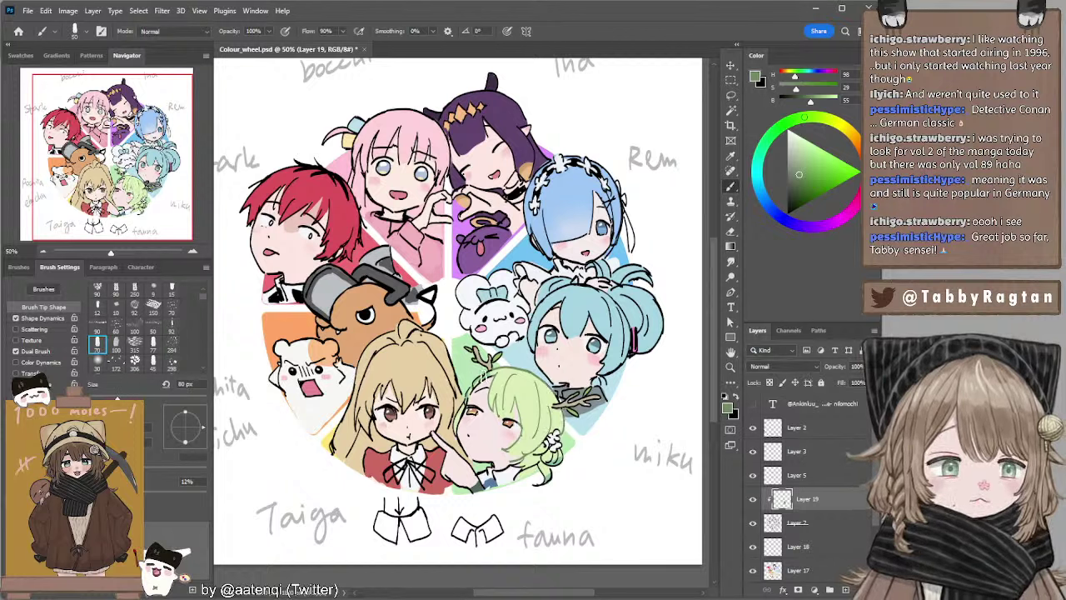
pyautogui.click(797, 183)
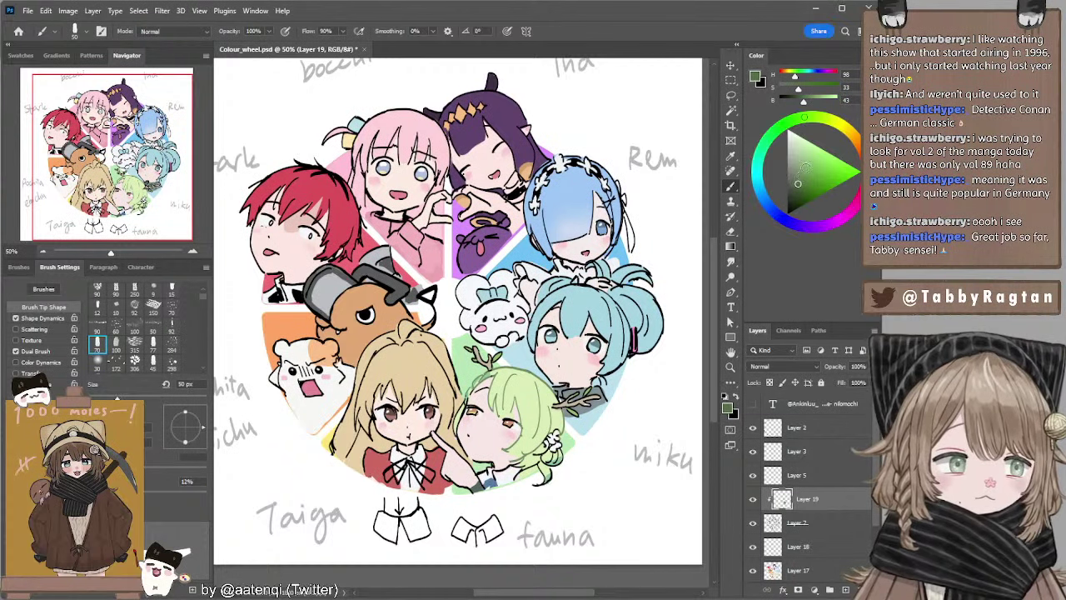
pyautogui.click(800, 120)
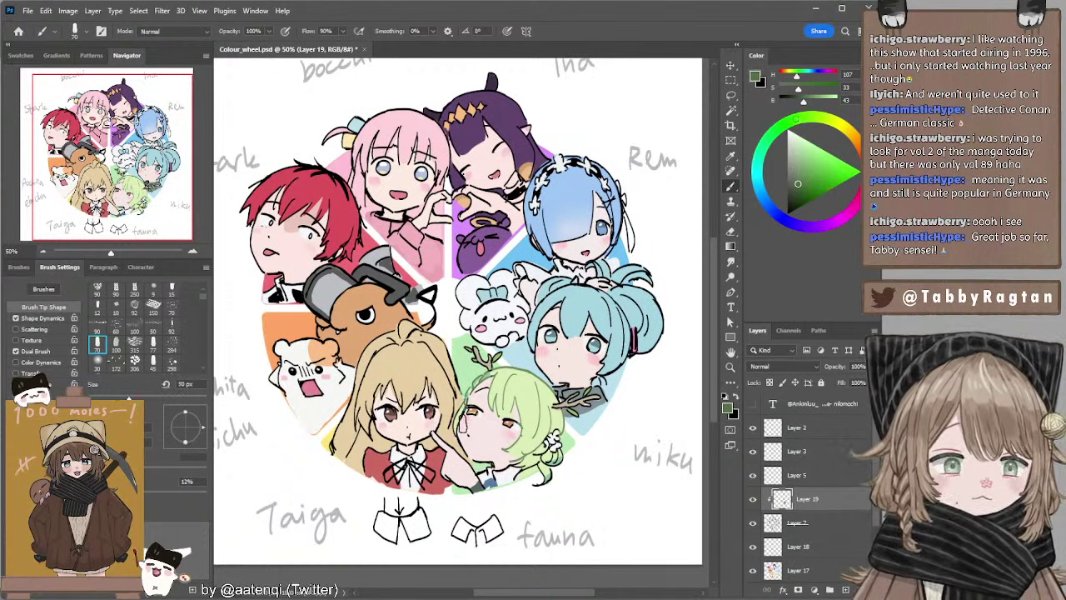
pyautogui.press(']')
pyautogui.press(']')
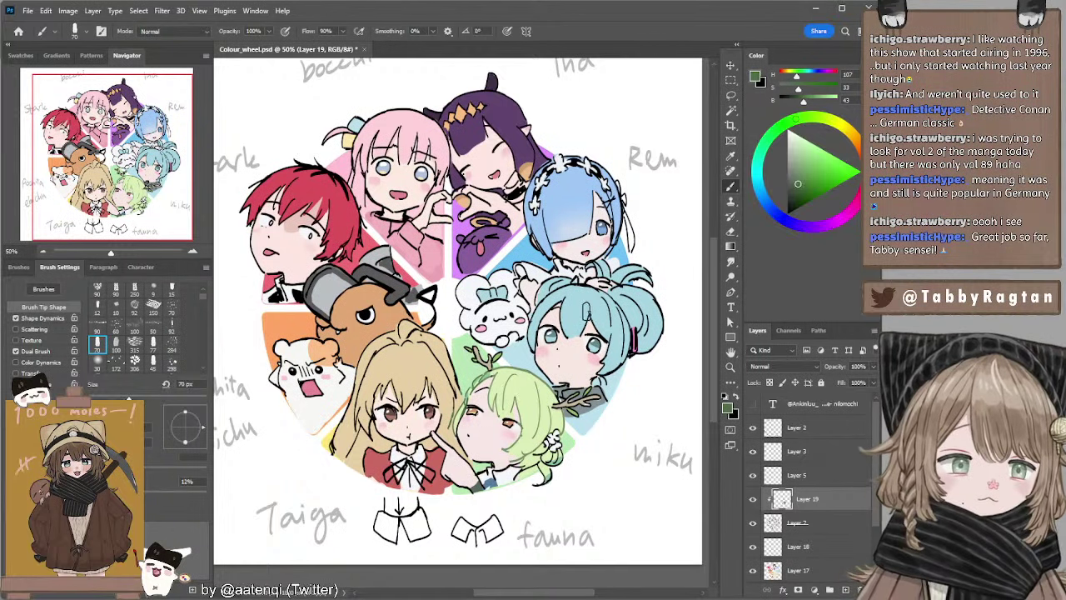
pyautogui.click(797, 189)
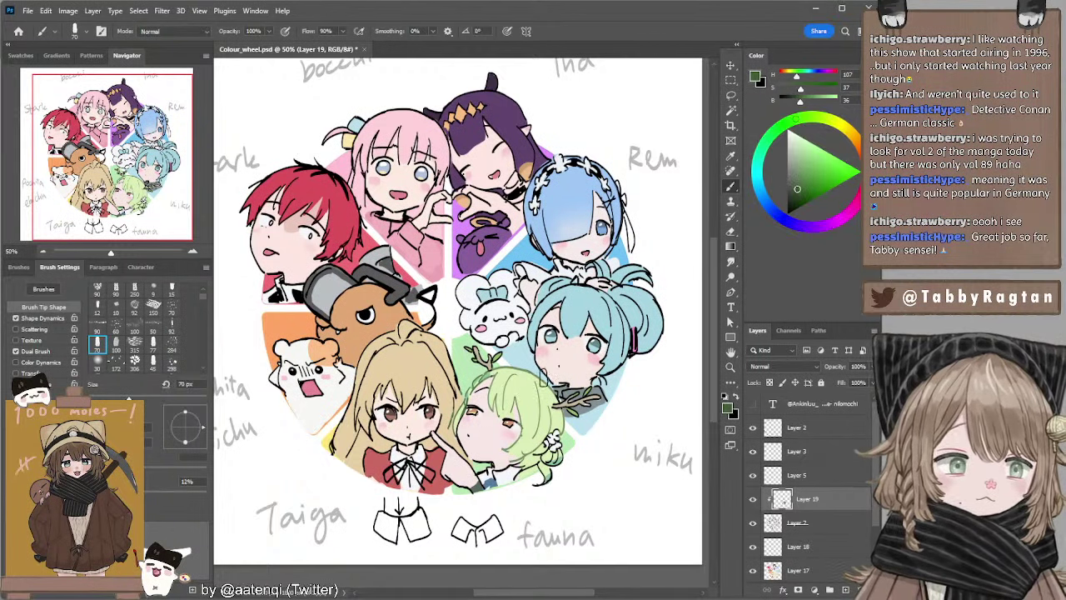
pyautogui.press(']')
pyautogui.press('[')
pyautogui.press('[')
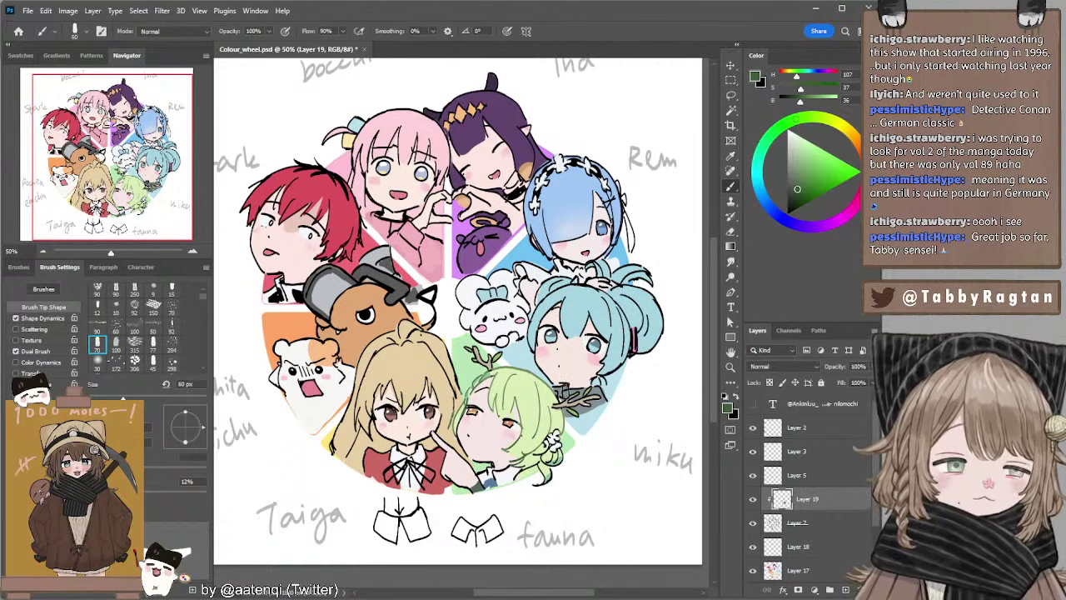
# Mix a dark red (H 356, S 61, B 51) from Fauna's skin tone and place a new clipped layer beneath Layer 19.
pyautogui.keyDown('alt'); pyautogui.click(498, 438); pyautogui.keyUp('alt')
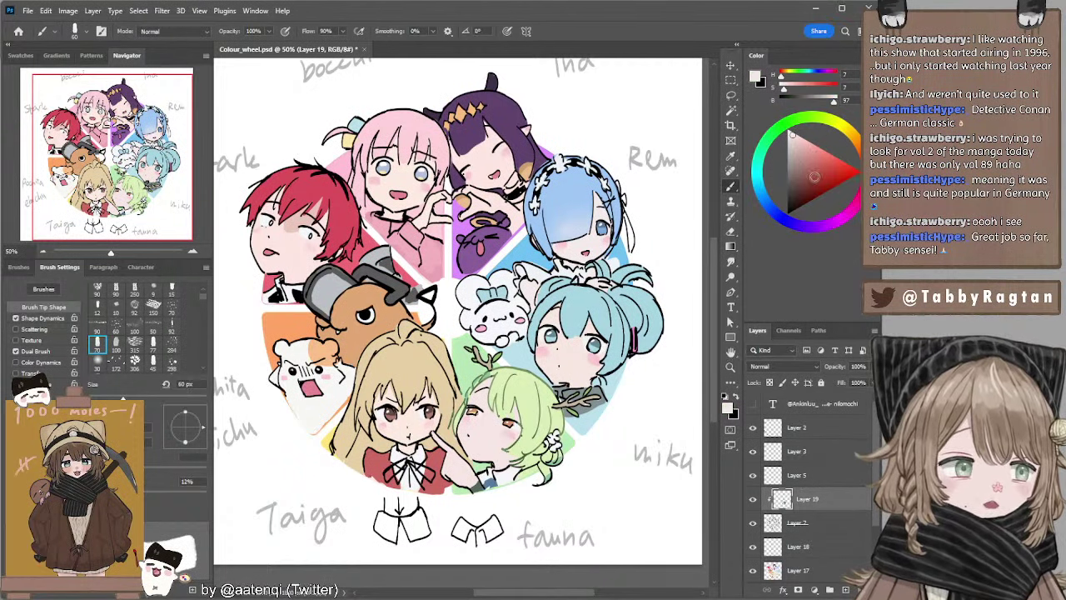
pyautogui.click(810, 184)
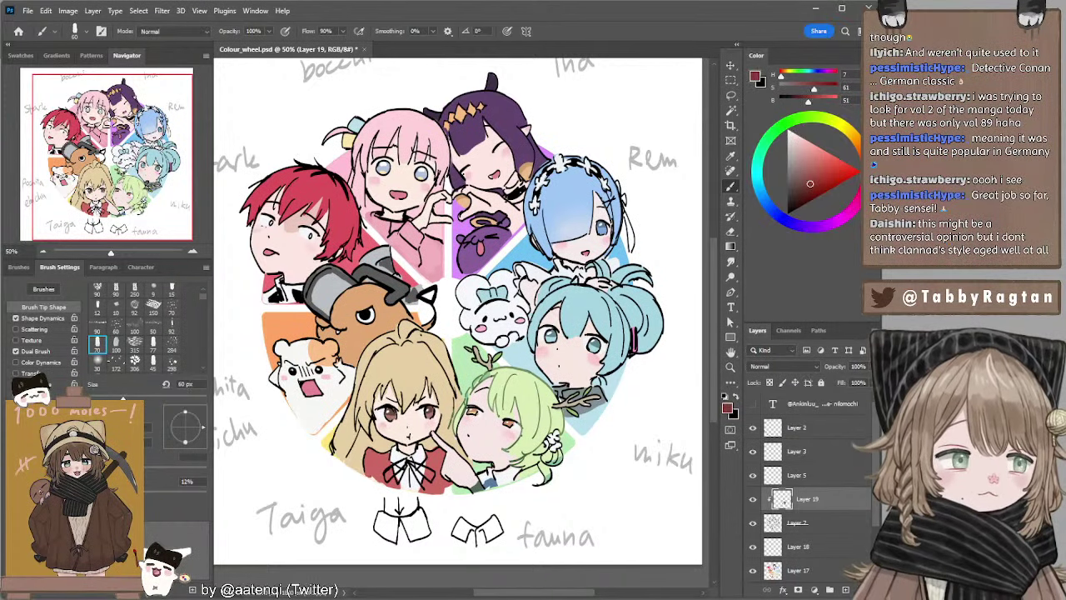
pyautogui.click(864, 176)
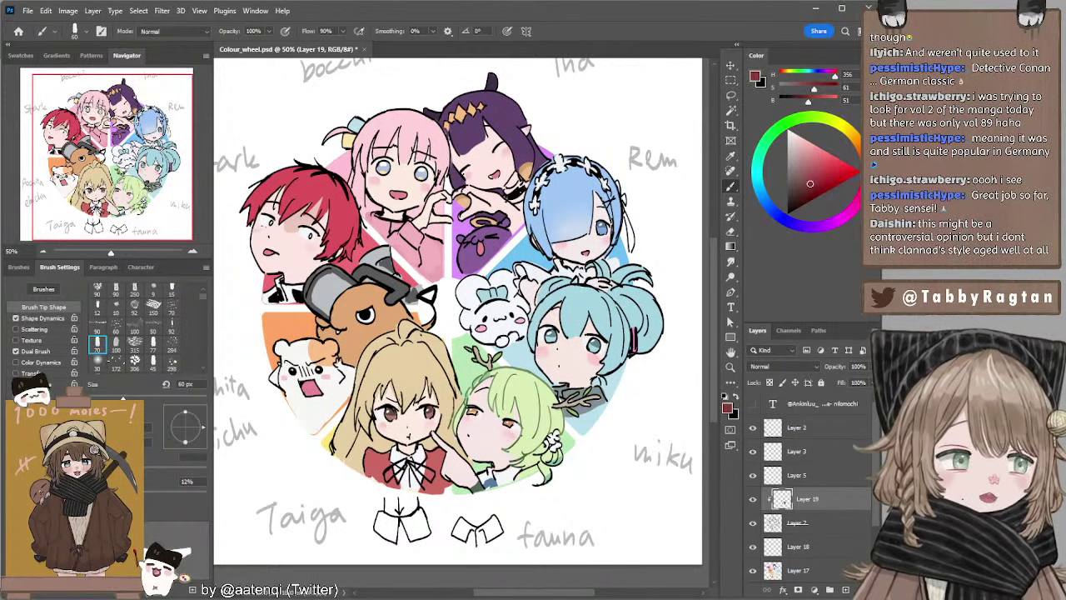
pyautogui.click(846, 590)
pyautogui.keyDown('alt'); pyautogui.click(781, 508); pyautogui.keyUp('alt')
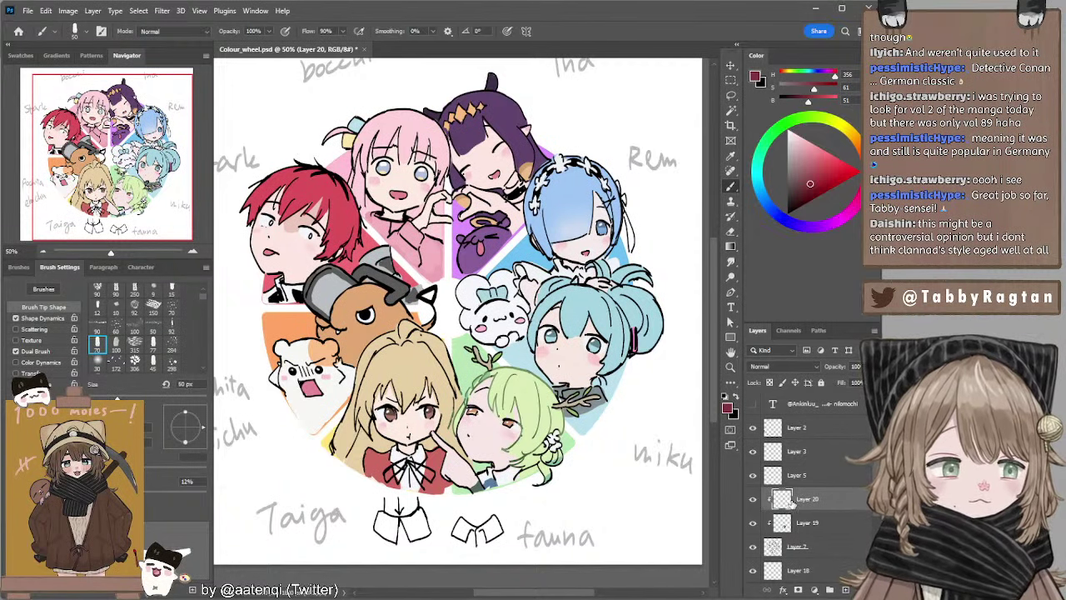
pyautogui.moveTo(790, 503); pyautogui.dragTo(792, 537)
# Recolour the face outlines of Fauna, Miku and Rem in dark pinkish red (H 343, S 61, B 51), reducing the brush from 40 to 25 px.
pyautogui.press('[')
pyautogui.press('[')
pyautogui.press('[')
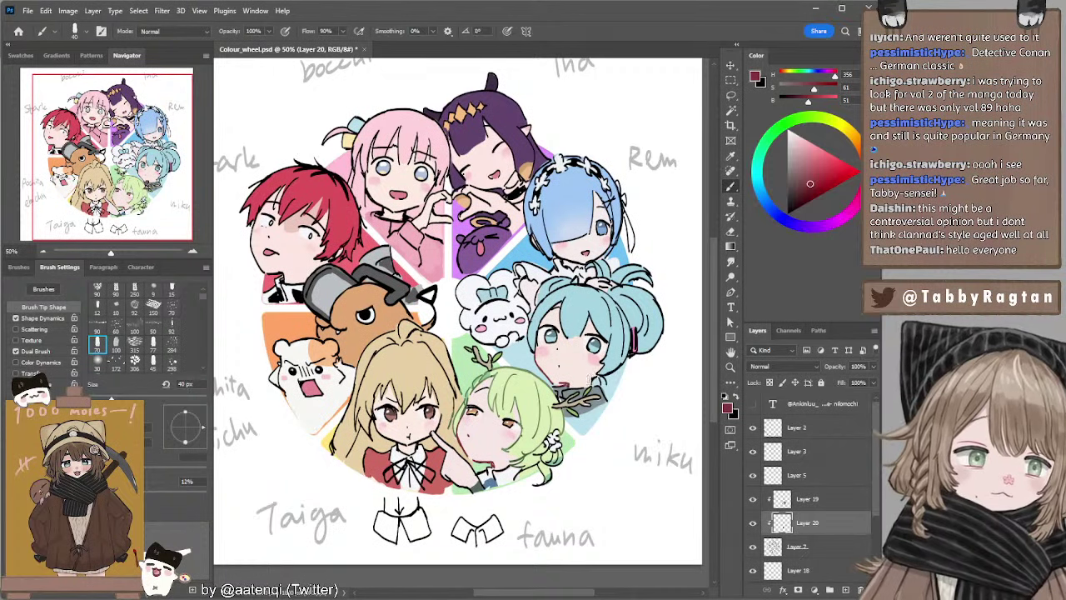
pyautogui.hotkey('ctrl', 'z')
pyautogui.click(864, 187)
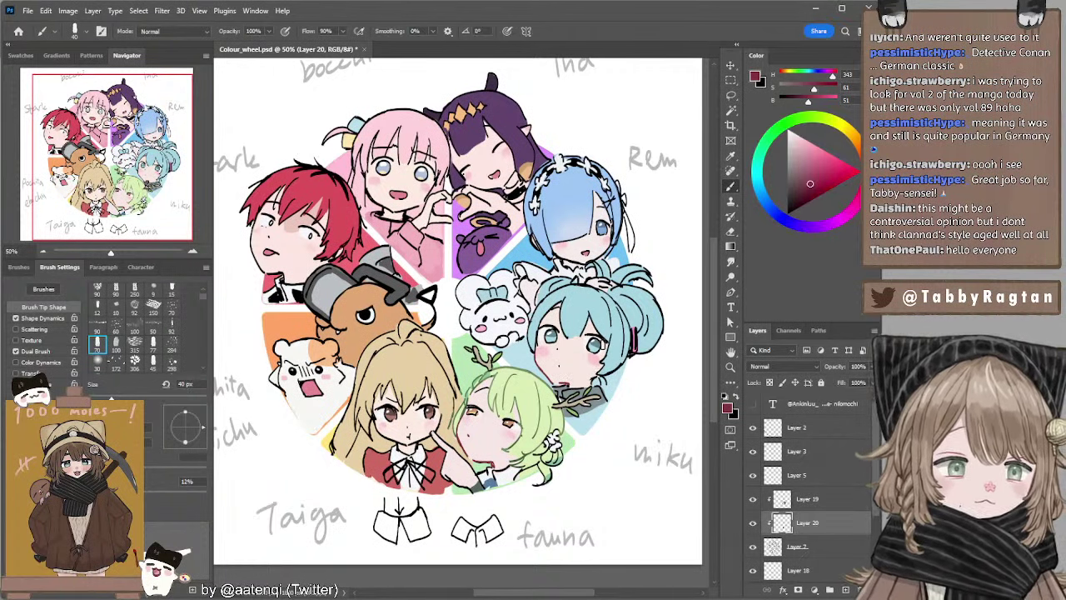
pyautogui.press('[')
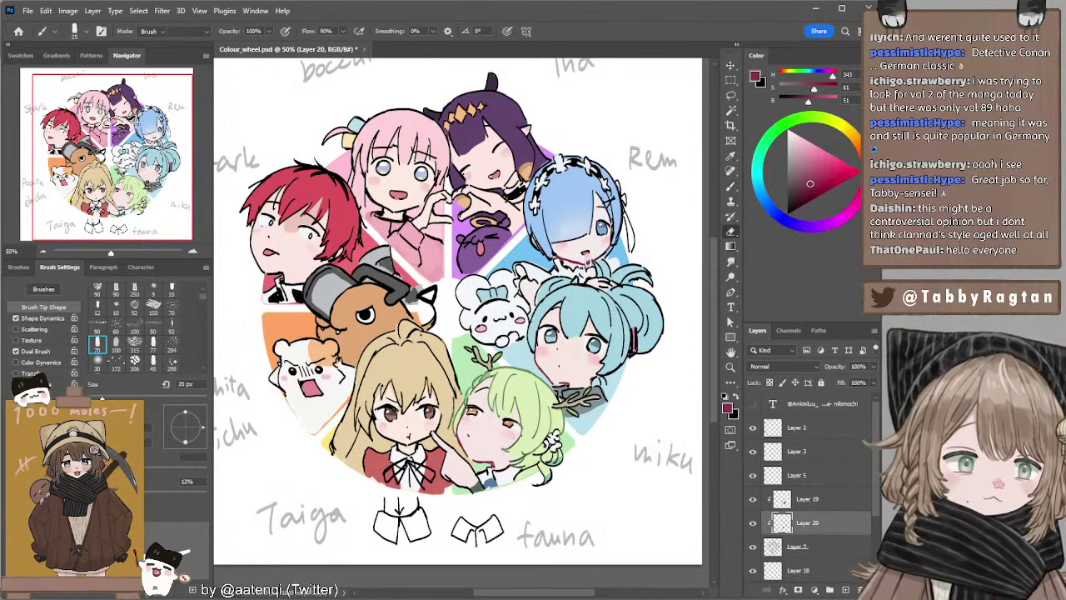
pyautogui.press('e')
pyautogui.moveTo(651, 235); pyautogui.dragTo(643, 253)
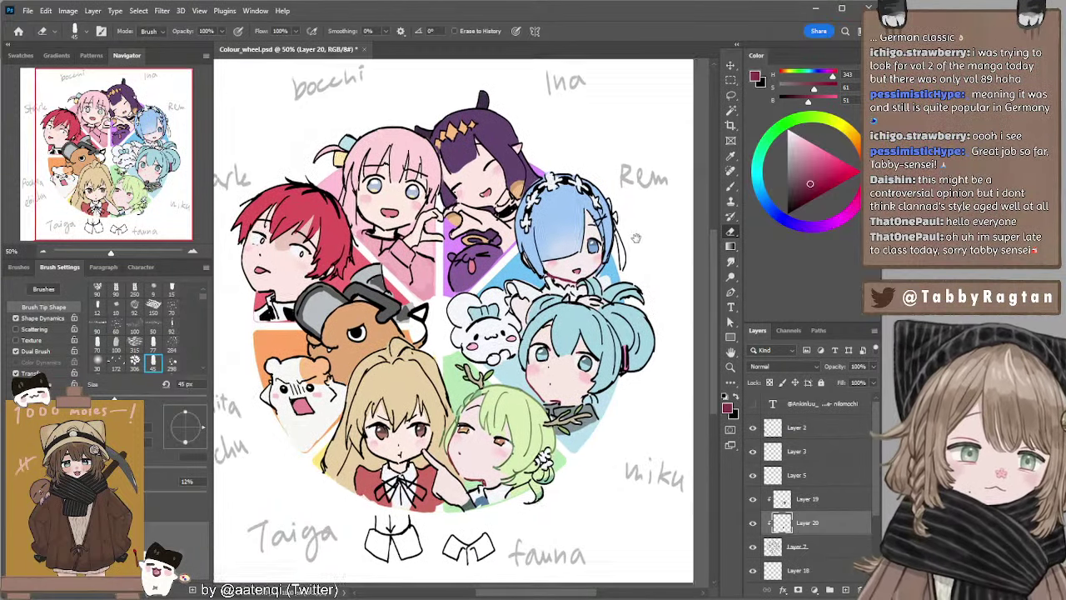
pyautogui.press('b')
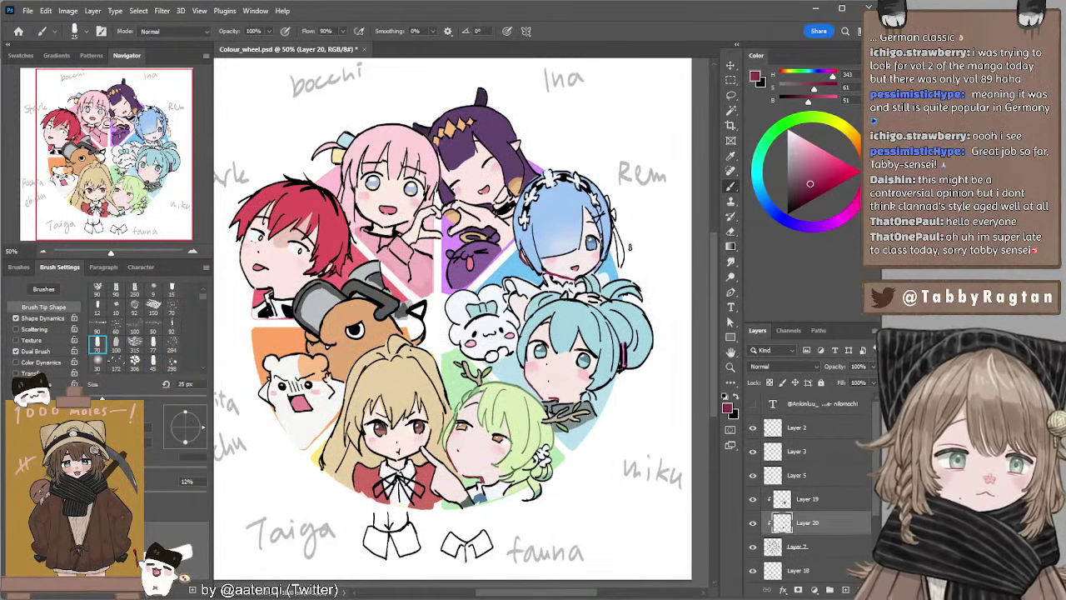
pyautogui.moveTo(630, 247); pyautogui.dragTo(624, 224)
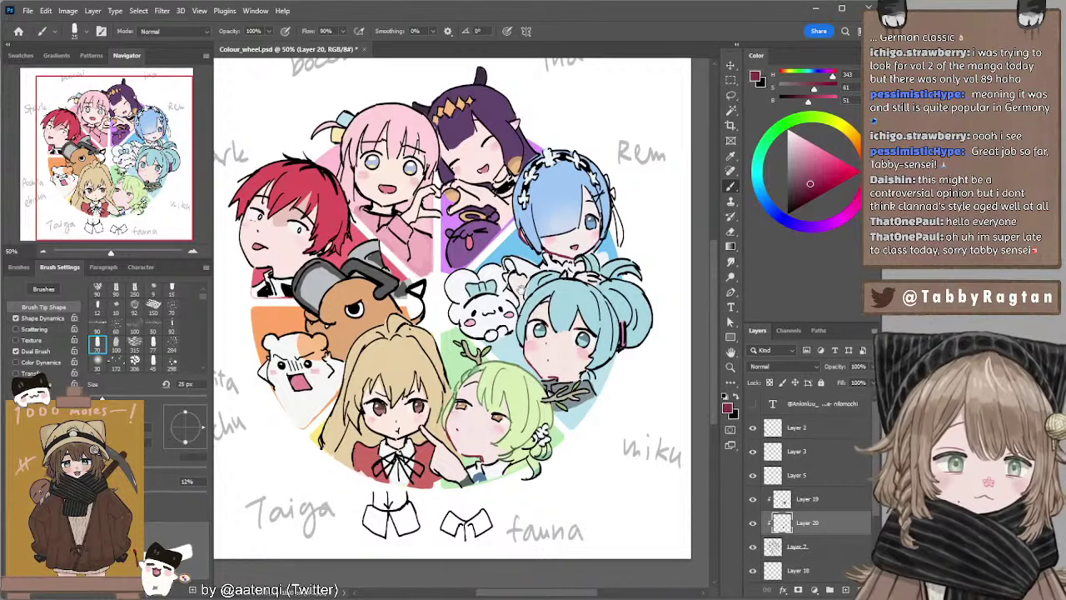
pyautogui.moveTo(483, 299); pyautogui.dragTo(500, 305)
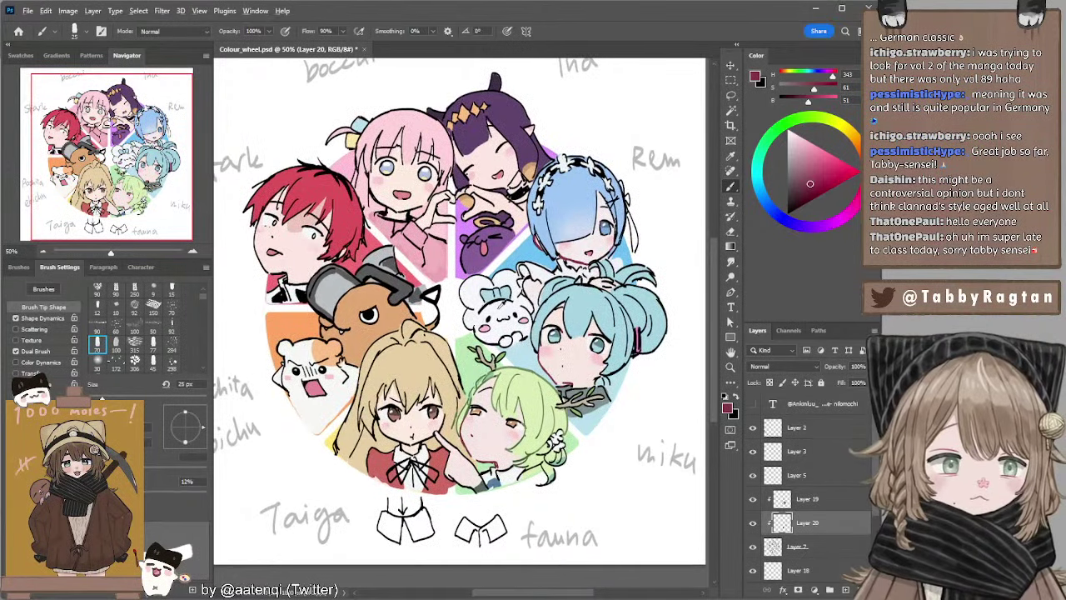
# Recolour the white puppy's outer line art in neutral mid grey (S 0, B 45), bringing the brush to 50 px.
pyautogui.click(788, 156)
pyautogui.press(']')
pyautogui.press(']')
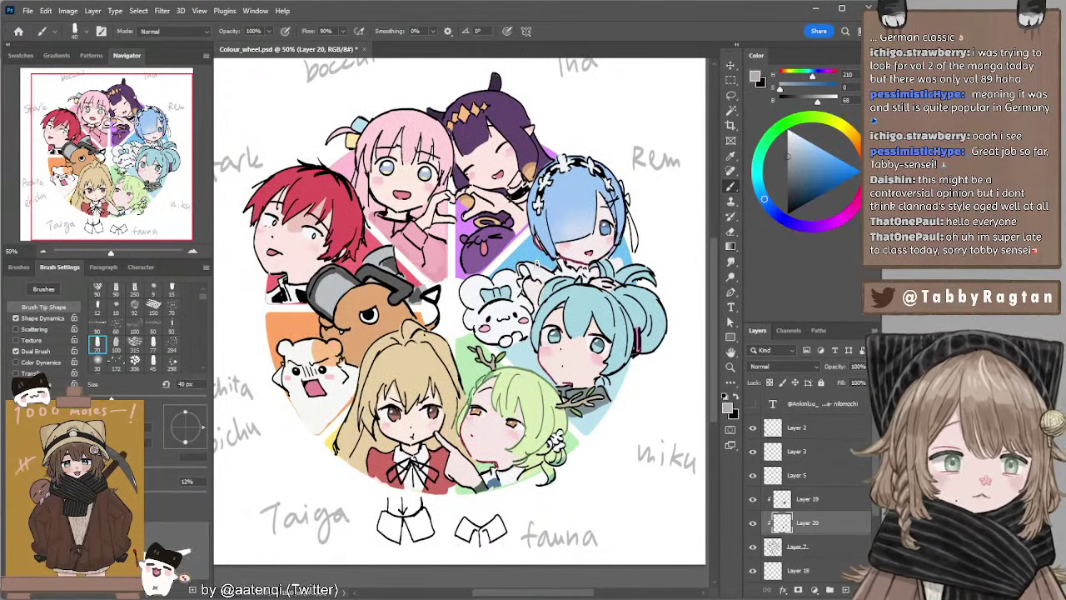
pyautogui.press(']')
pyautogui.press(']')
pyautogui.press(']')
pyautogui.press(']')
pyautogui.press(']')
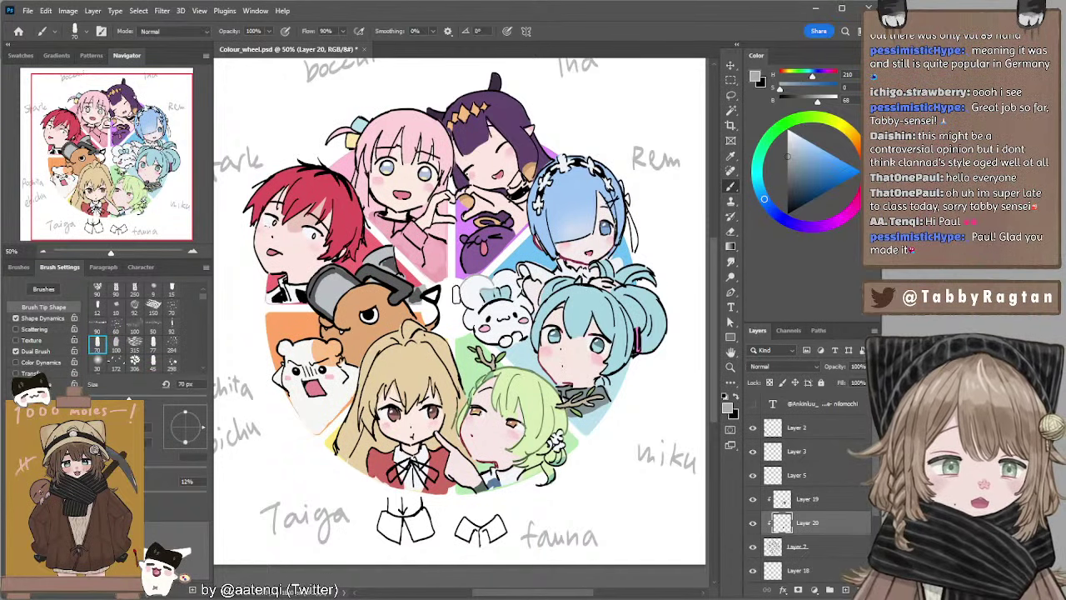
pyautogui.click(784, 175)
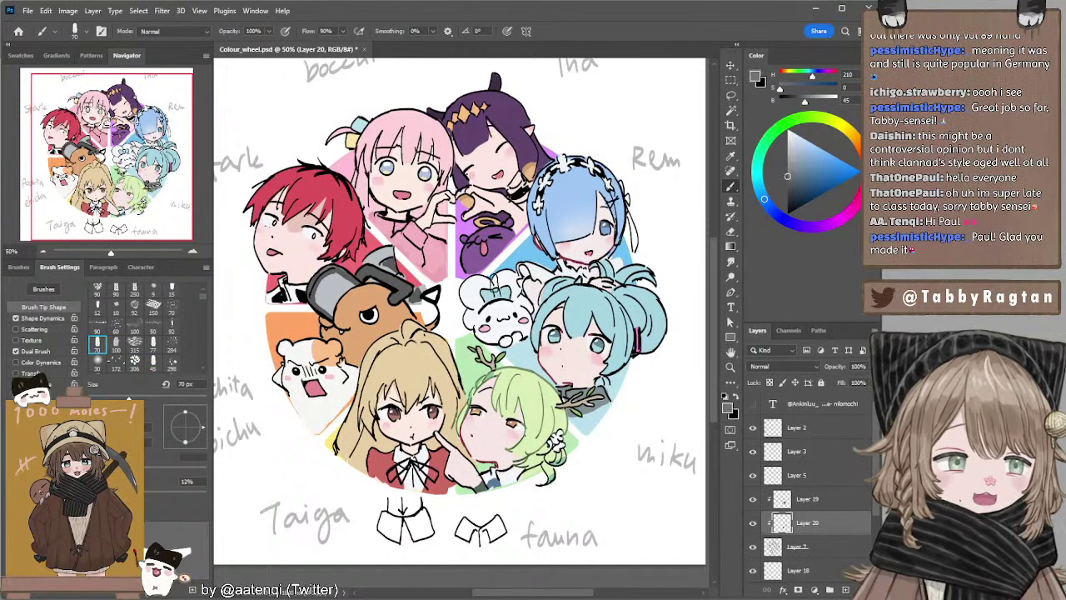
pyautogui.press('[')
pyautogui.press('[')
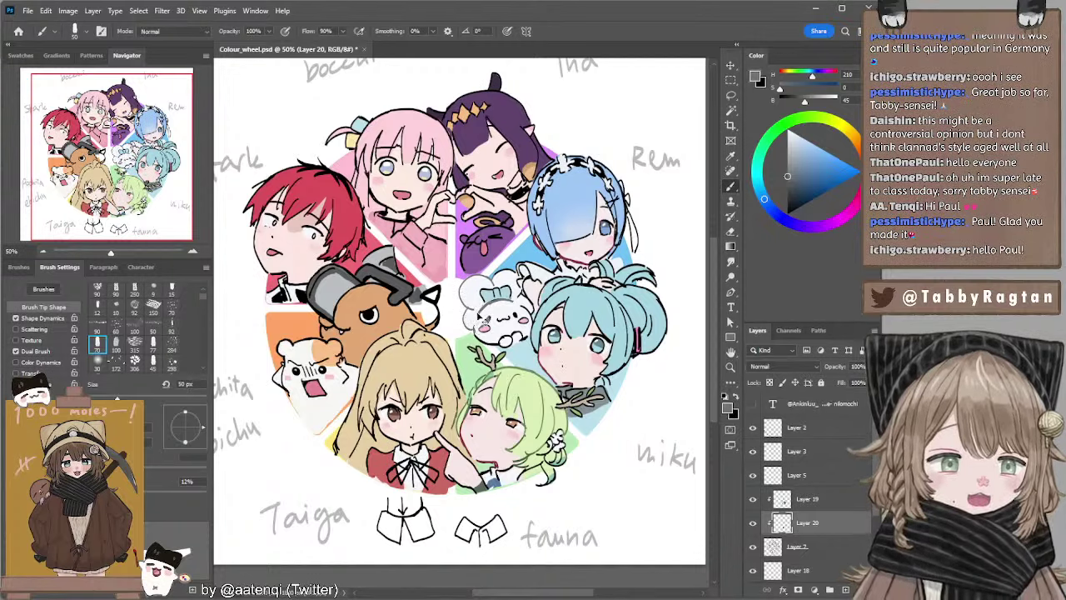
# Continue the grey recolouring along the white puppy's remaining outlines with the brush reduced to 40 and 30 px.
pyautogui.press('[')
pyautogui.press('[')
pyautogui.press('[')
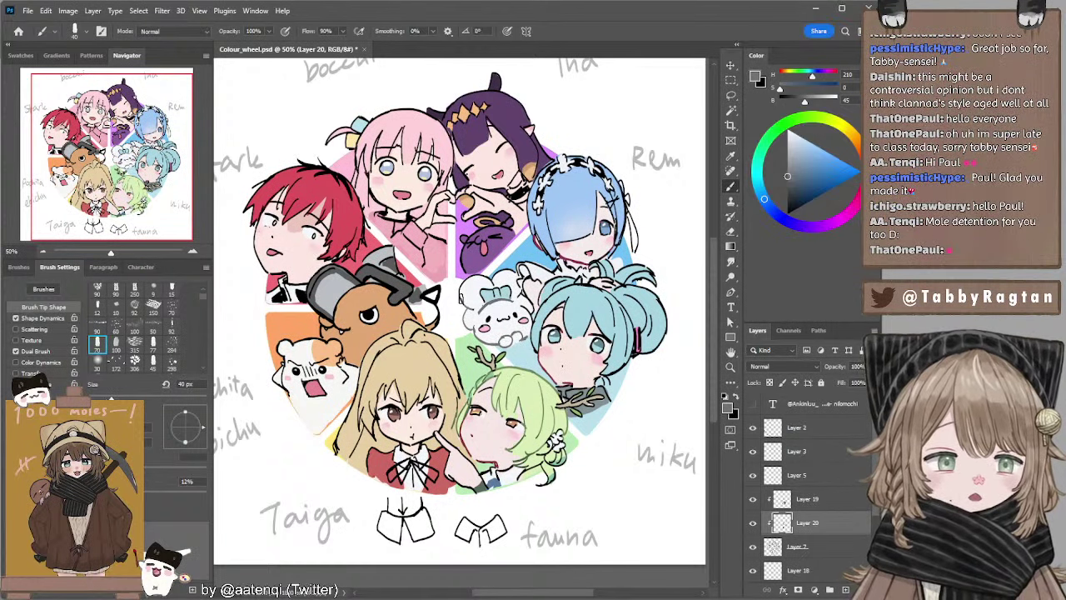
pyautogui.press(']')
pyautogui.press('[')
pyautogui.press('[')
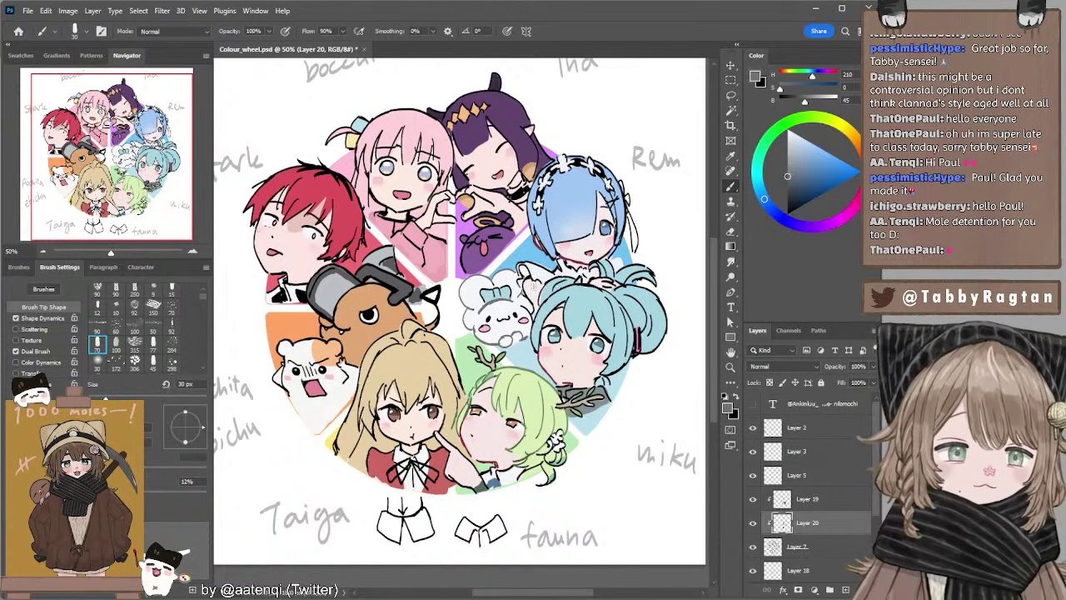
# Sample the puppy's light blue and recolour its bow and eye lines in a stronger blue (H 193, S 40, B 81) at 30 px.
pyautogui.keyDown('alt'); pyautogui.click(516, 315); pyautogui.keyUp('alt')
pyautogui.press(']')
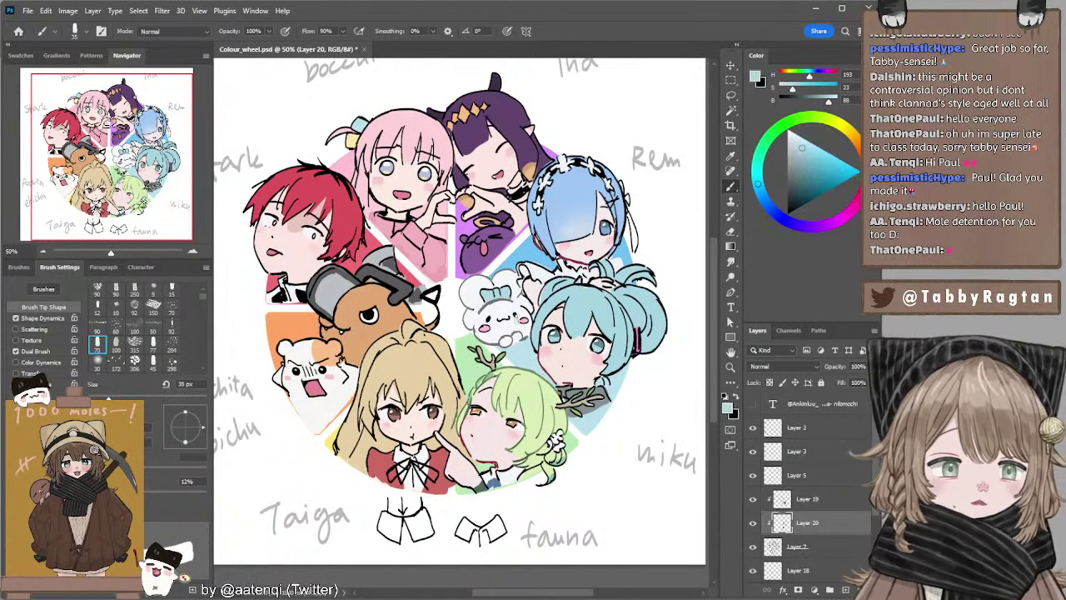
pyautogui.click(811, 158)
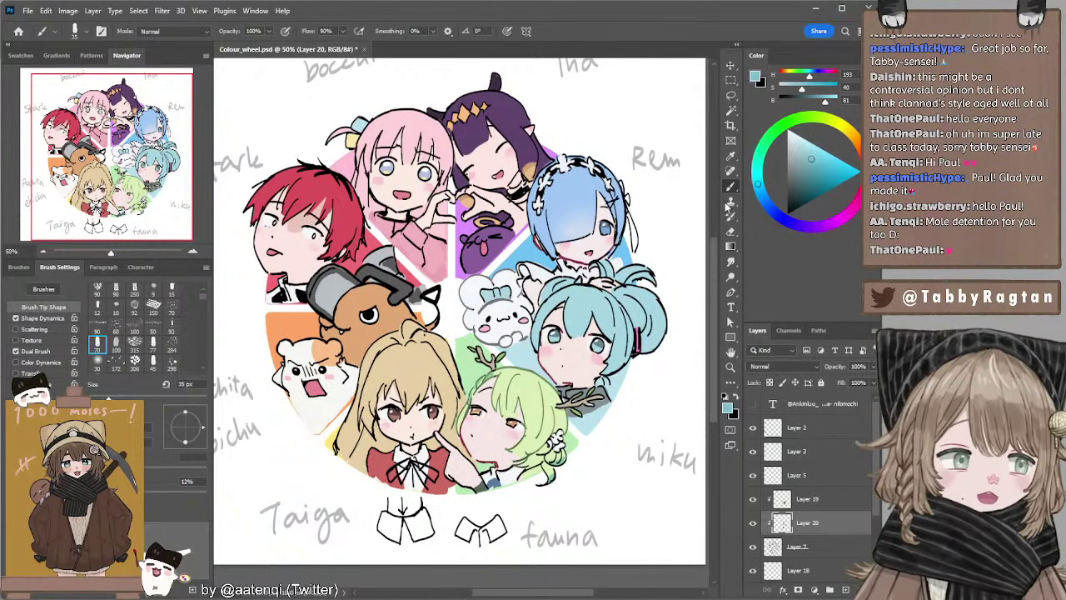
pyautogui.press('[')
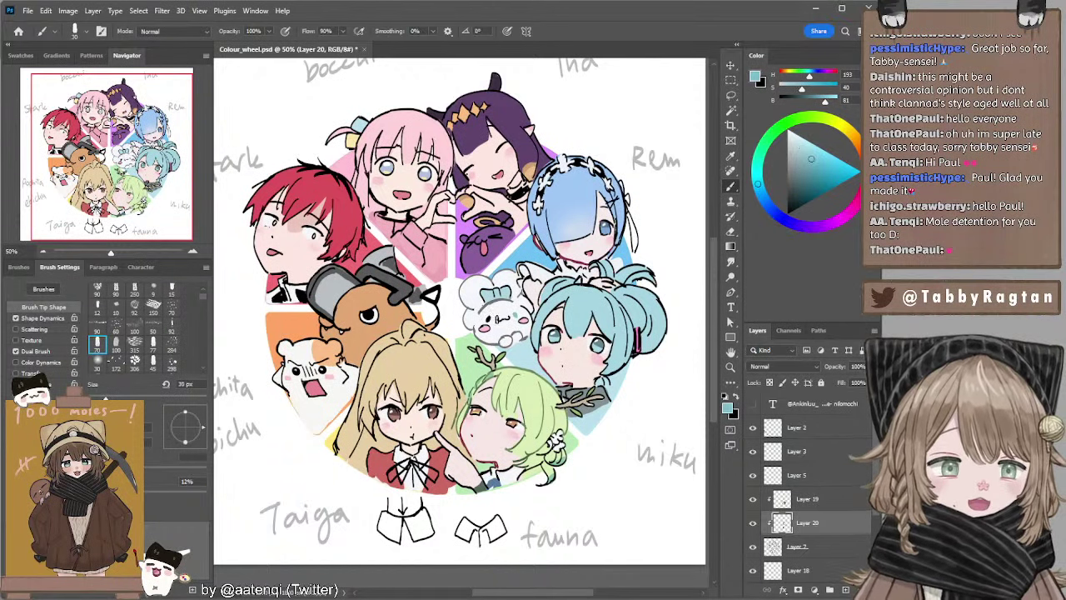
pyautogui.moveTo(492, 315); pyautogui.dragTo(491, 322)
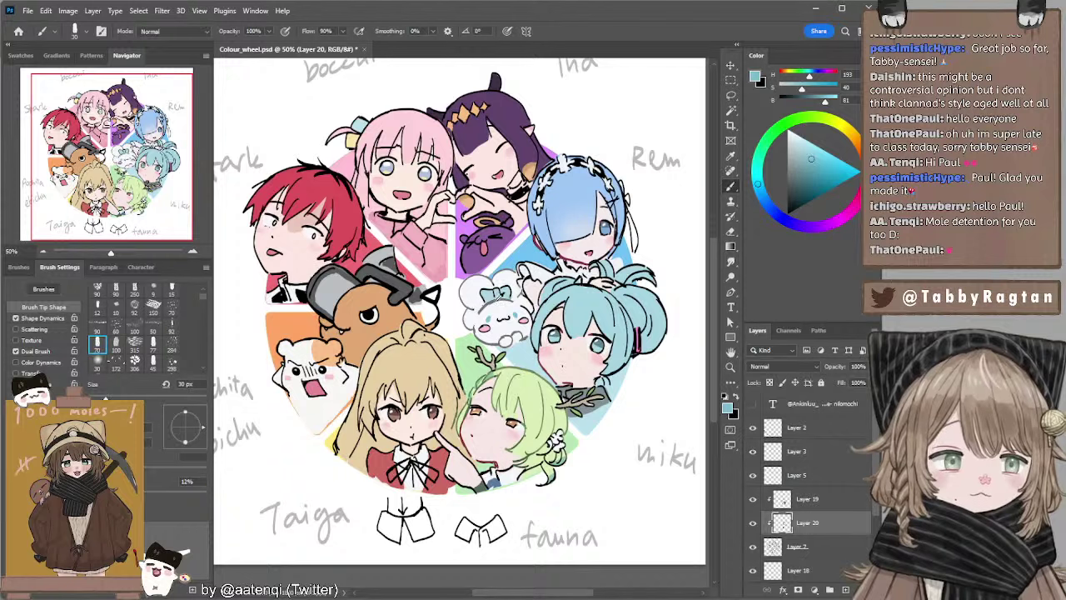
# Touch up the puppy's face lines with sampled grey at 25 px and recolour its cheek outlines in sampled pink (H 334, S 26, B 100) at 20 px.
pyautogui.keyDown('alt'); pyautogui.click(496, 302); pyautogui.keyUp('alt')
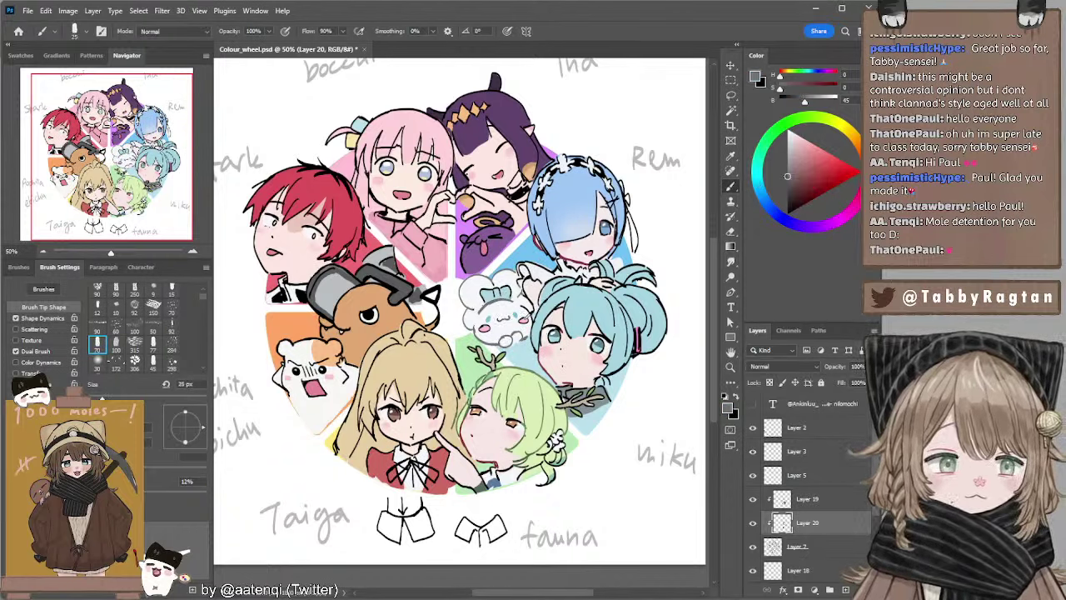
pyautogui.keyDown('alt'); pyautogui.click(523, 321); pyautogui.keyUp('alt')
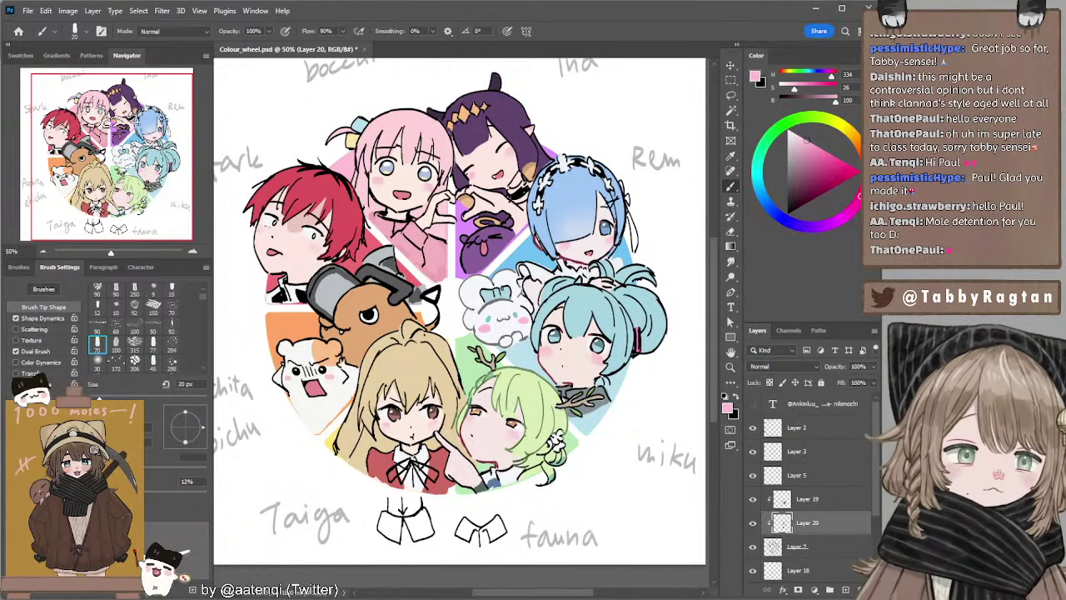
# Resample the bow's blue and rework the puppy's bow outline in a deeper teal blue (H 193, S 48, B 68) with a 30 px brush.
pyautogui.keyDown('alt'); pyautogui.click(505, 290); pyautogui.keyUp('alt')
pyautogui.click(811, 171)
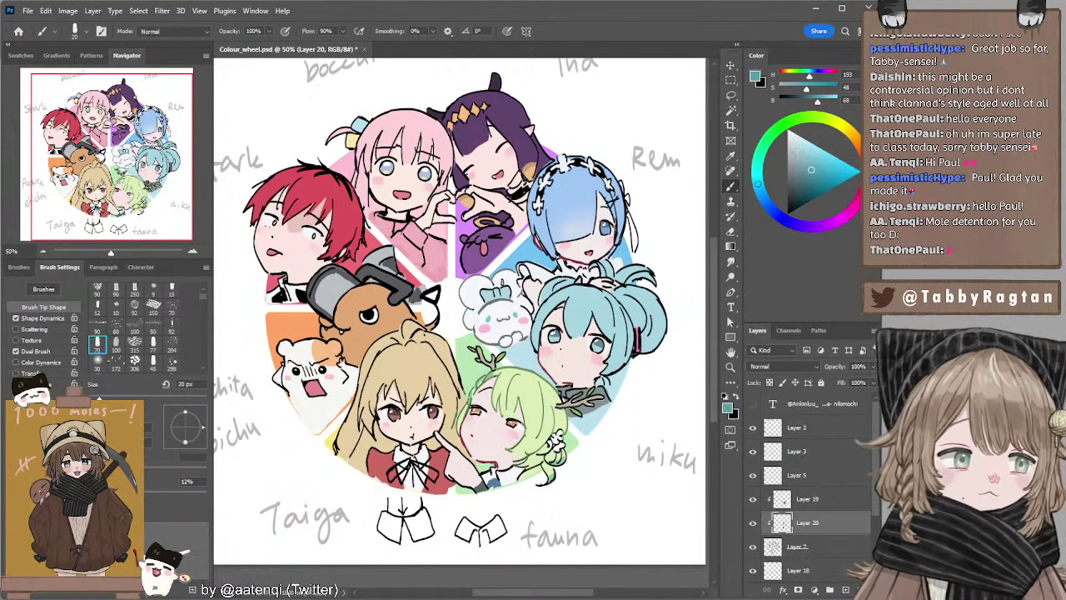
pyautogui.press(']')
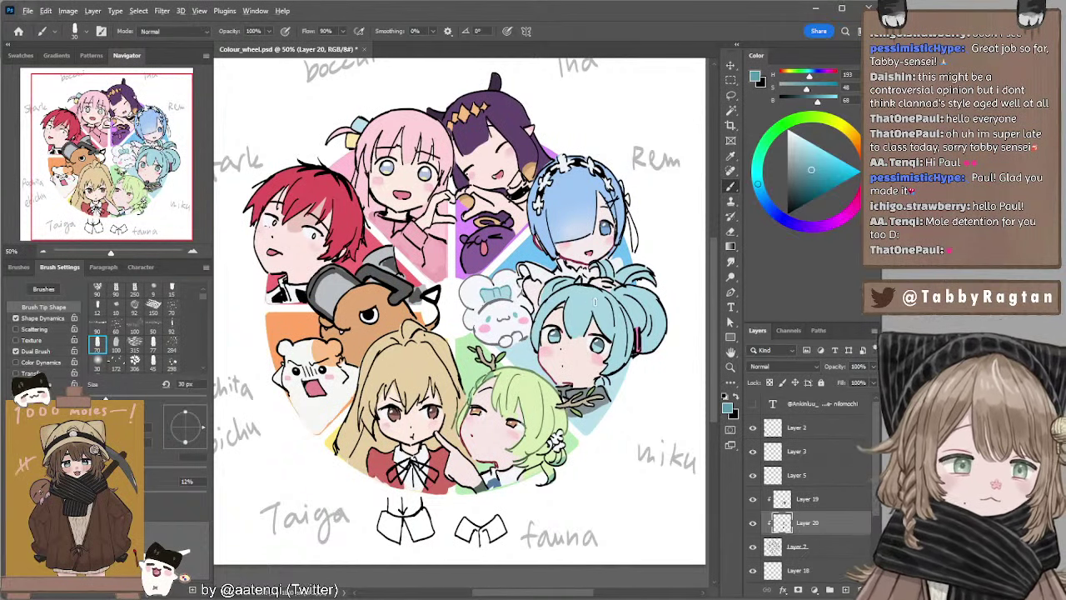
# Sample the teal-haired girl's hair and mute it to H 192, S 39, B 64, then sample dark pink (H 343, S 61, B 51) at her chin.
pyautogui.keyDown('alt'); pyautogui.click(586, 304); pyautogui.keyUp('alt')
pyautogui.click(806, 171)
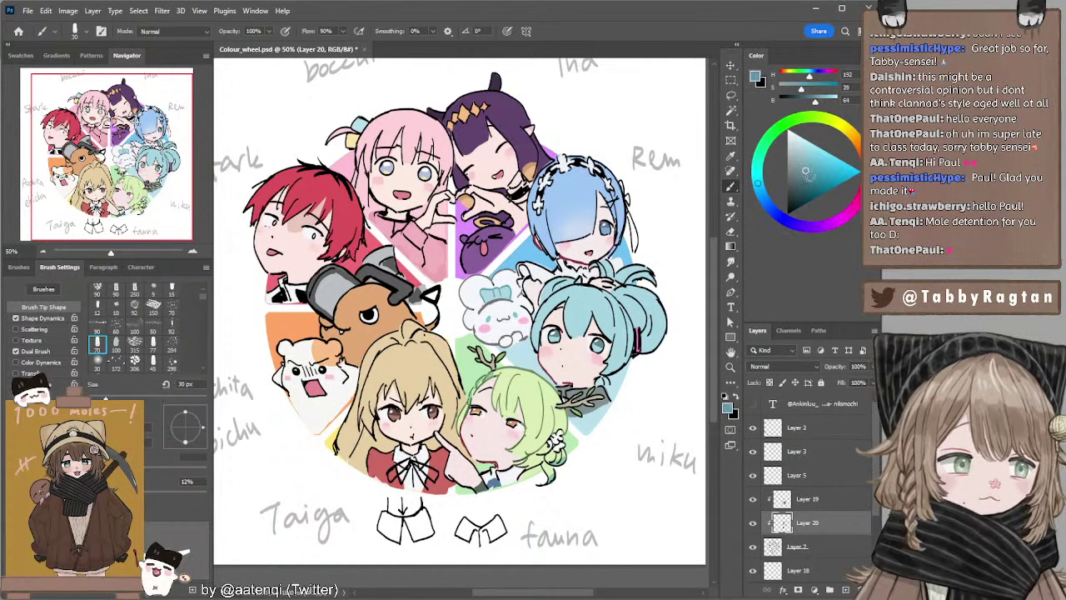
pyautogui.keyDown('alt'); pyautogui.click(572, 384); pyautogui.keyUp('alt')
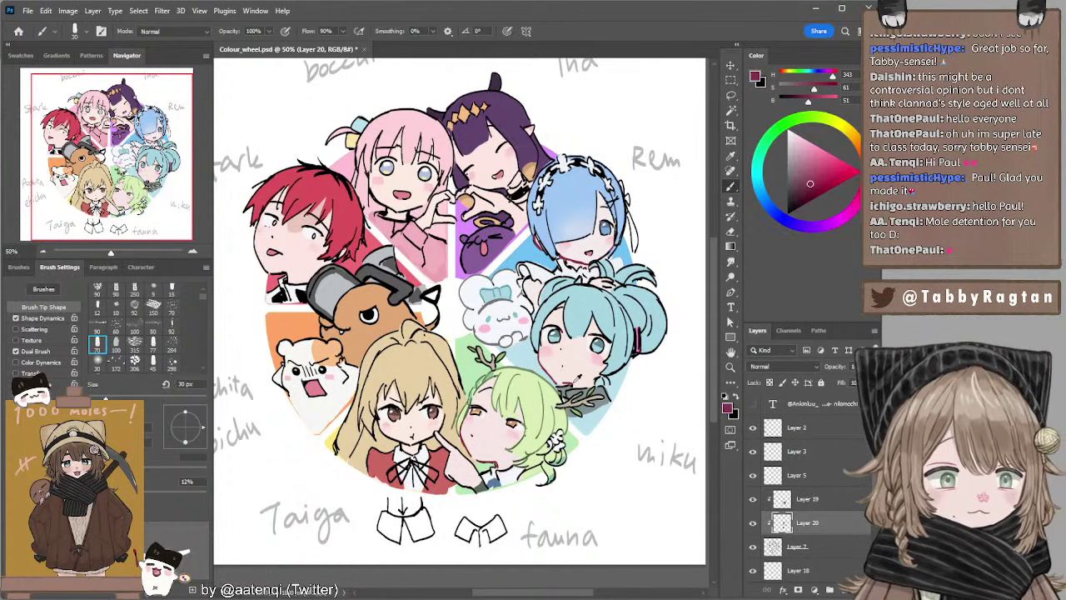
pyautogui.press(']')
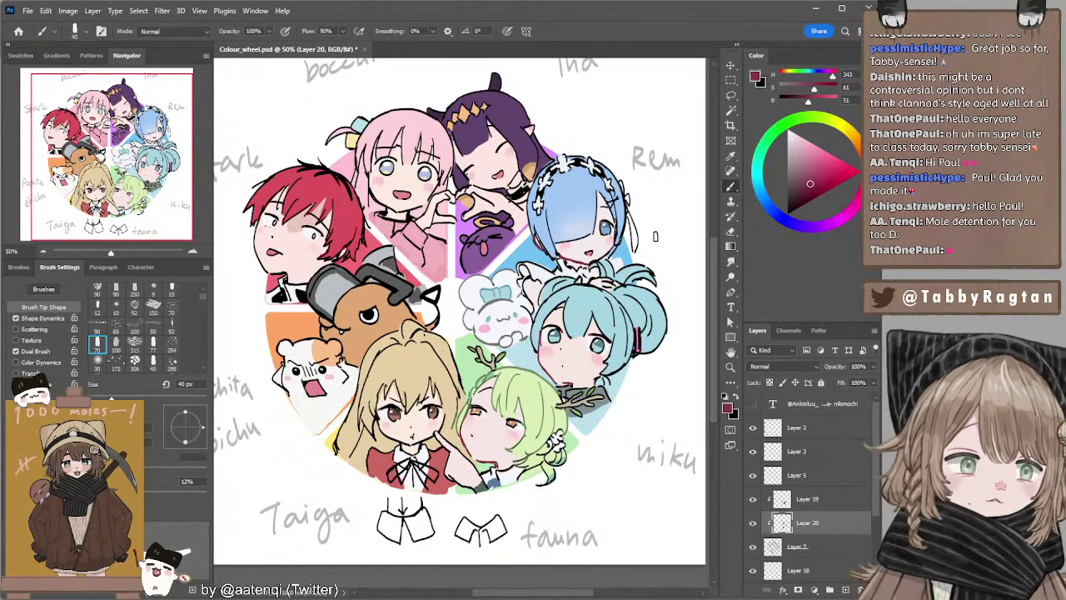
pyautogui.press('[')
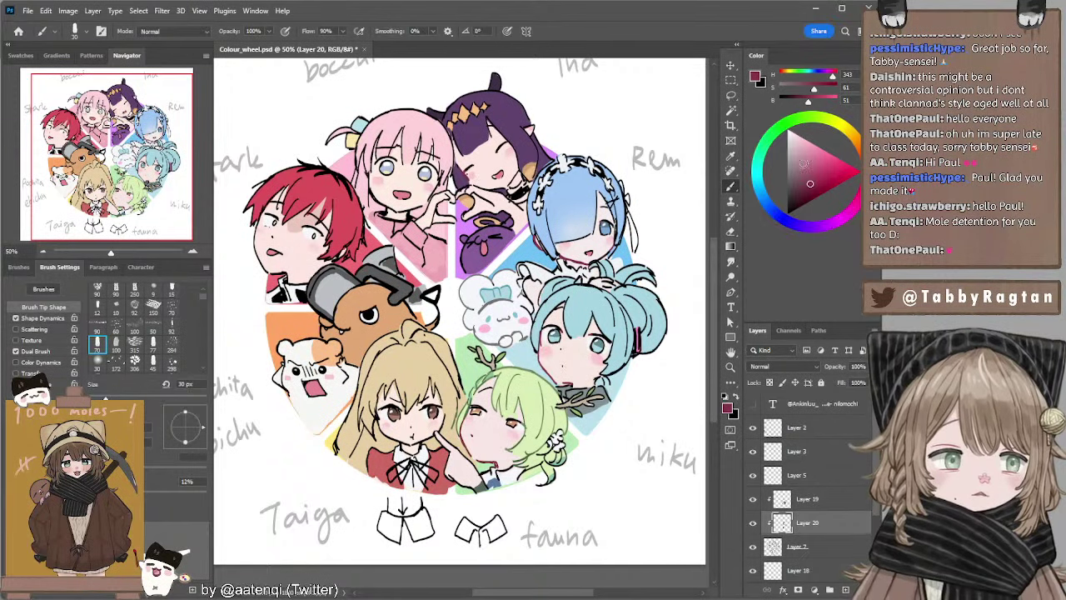
# Darken the pink to H 343, S 46, B 40 and recolour the pink- and purple-haired girls' face outlines with a 25 px brush.
pyautogui.moveTo(809, 184); pyautogui.dragTo(801, 189)
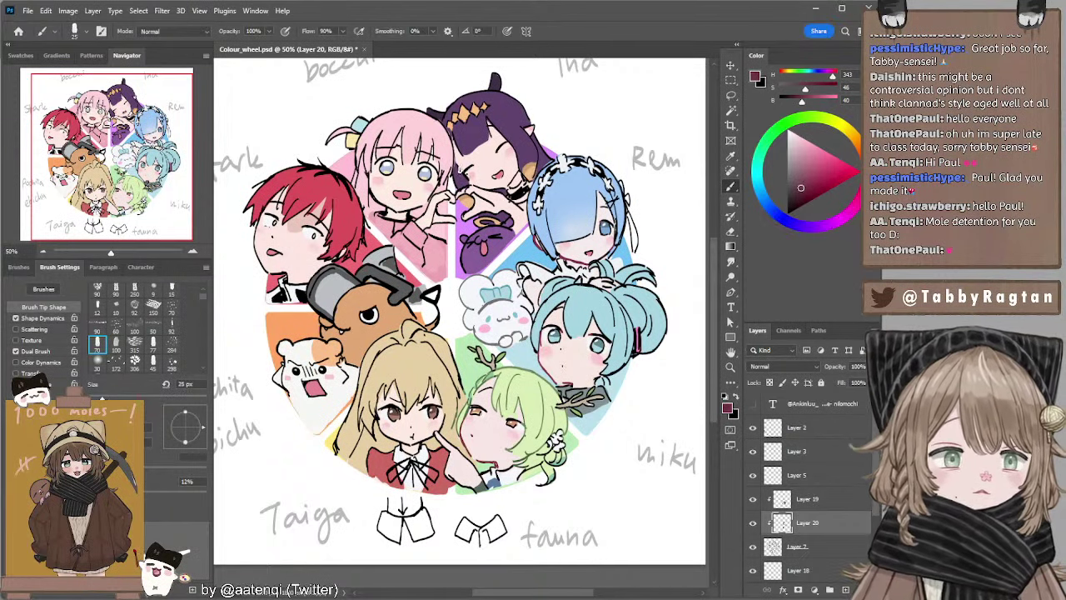
pyautogui.moveTo(460, 170); pyautogui.dragTo(474, 186)
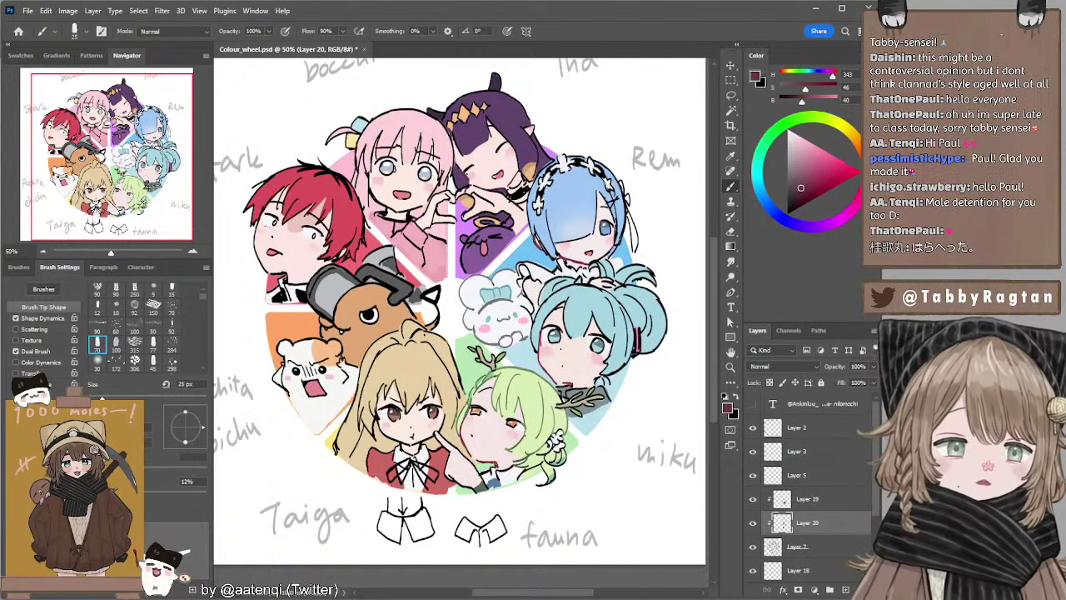
pyautogui.moveTo(374, 193); pyautogui.dragTo(398, 209)
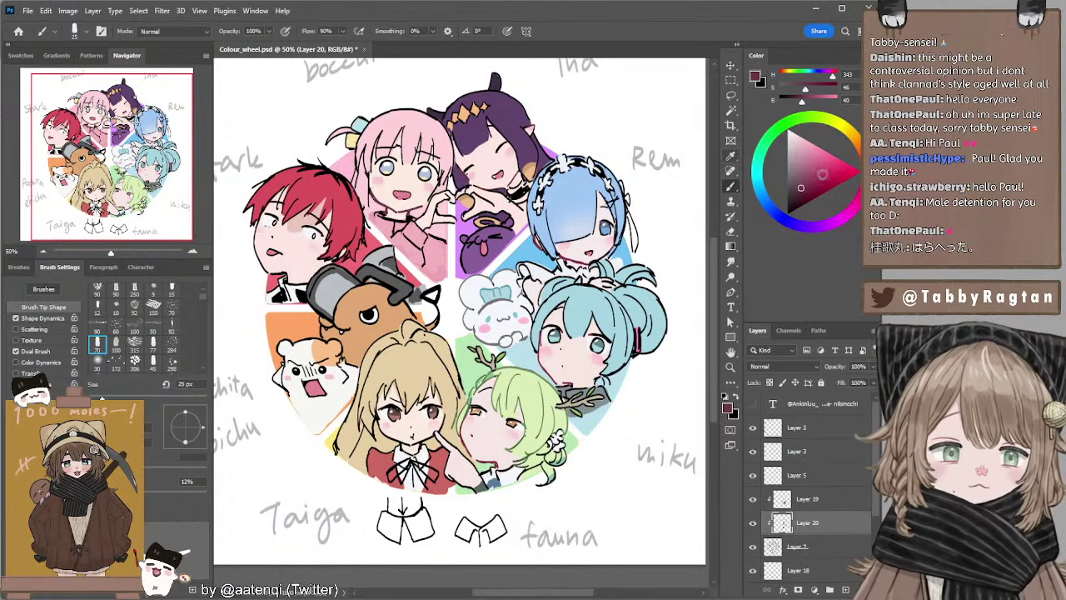
# Recolour the pink-haired girl's mouth and skin outlines in a richer dark pink (H 343, S 68, B 48) at 35 to 40 px.
pyautogui.moveTo(801, 189); pyautogui.dragTo(807, 190)
pyautogui.press(']')
pyautogui.press(']')
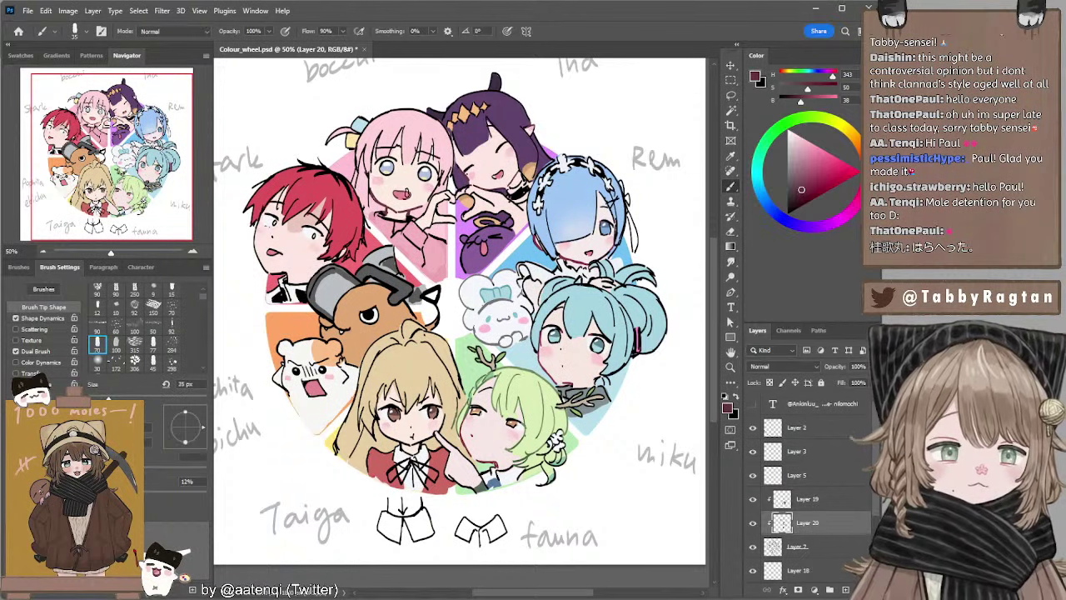
pyautogui.moveTo(814, 192); pyautogui.dragTo(811, 187)
pyautogui.press(']')
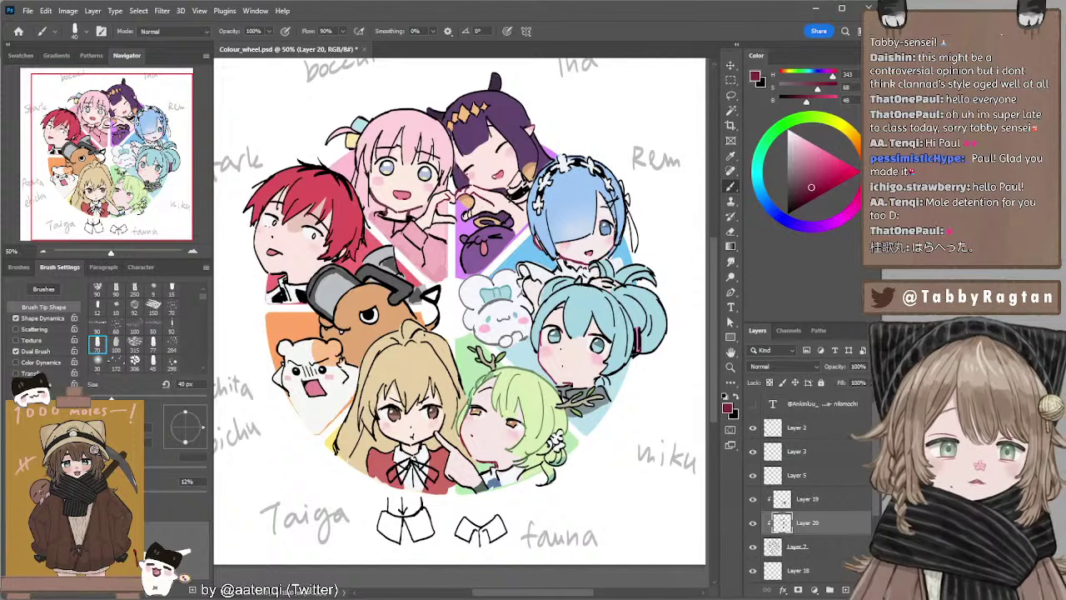
pyautogui.press('[')
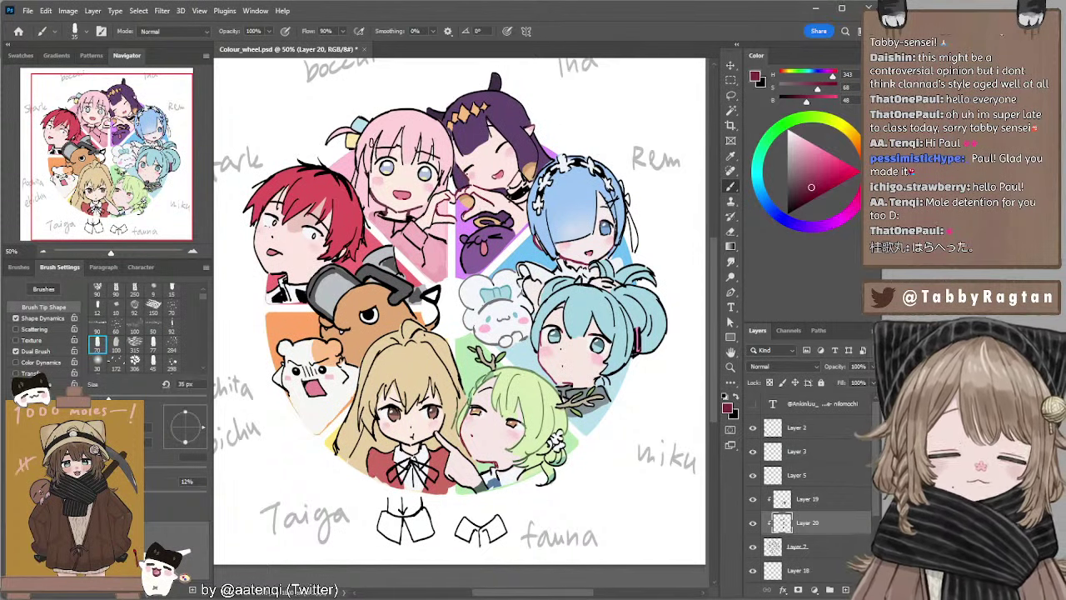
# Resample the pink-haired girl's chin line, adjust it to H 342, S 51, B 40, and recolour the red-haired boy's face outlines.
pyautogui.keyDown('alt'); pyautogui.click(384, 125); pyautogui.keyUp('alt')
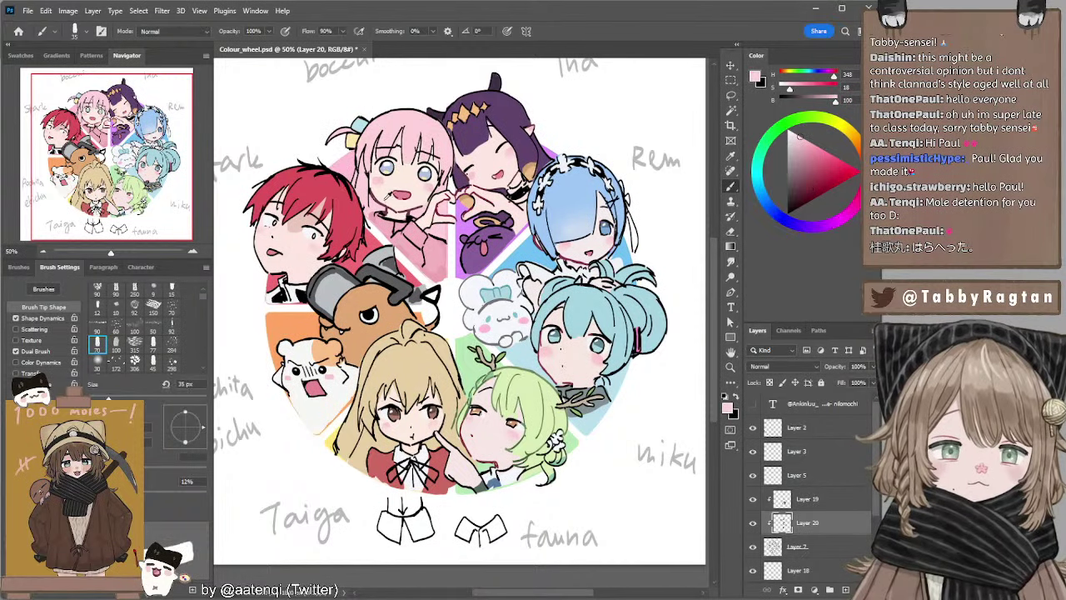
pyautogui.keyDown('alt'); pyautogui.click(385, 210); pyautogui.keyUp('alt')
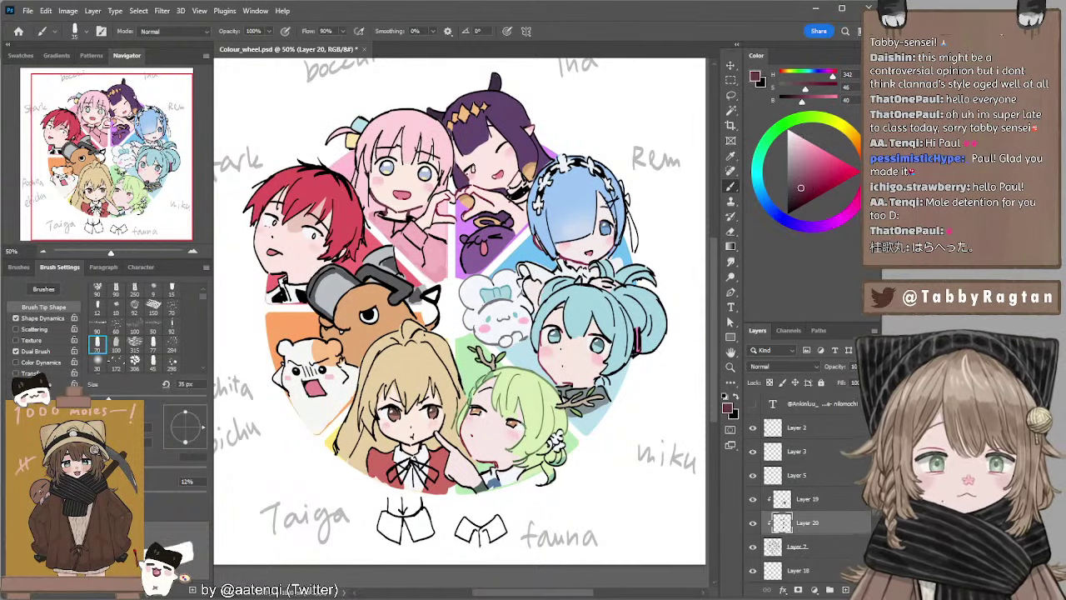
pyautogui.moveTo(801, 185); pyautogui.dragTo(802, 188)
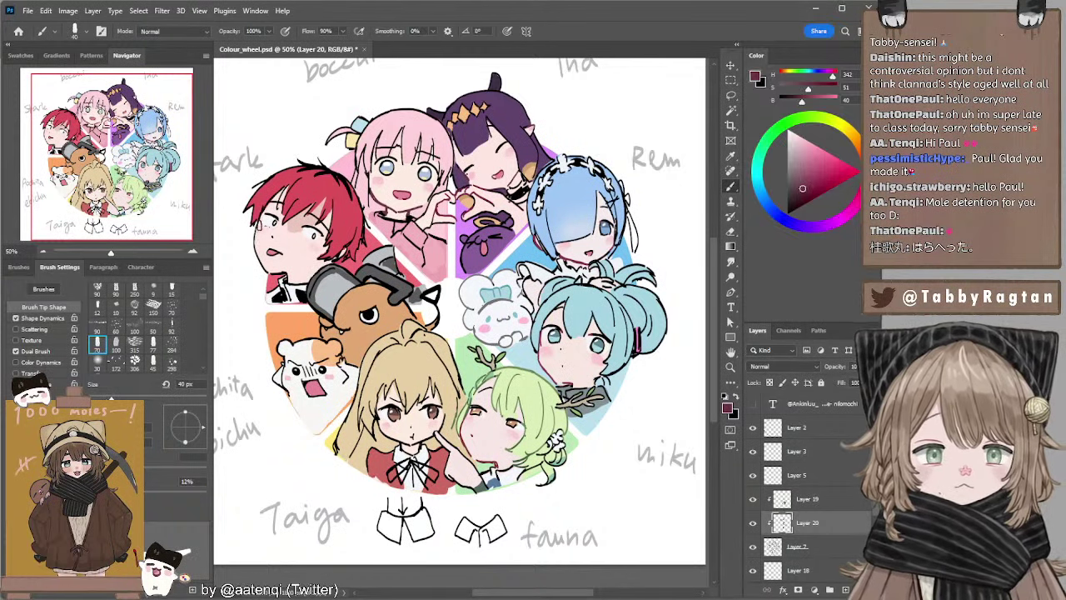
pyautogui.press(']')
pyautogui.press(']')
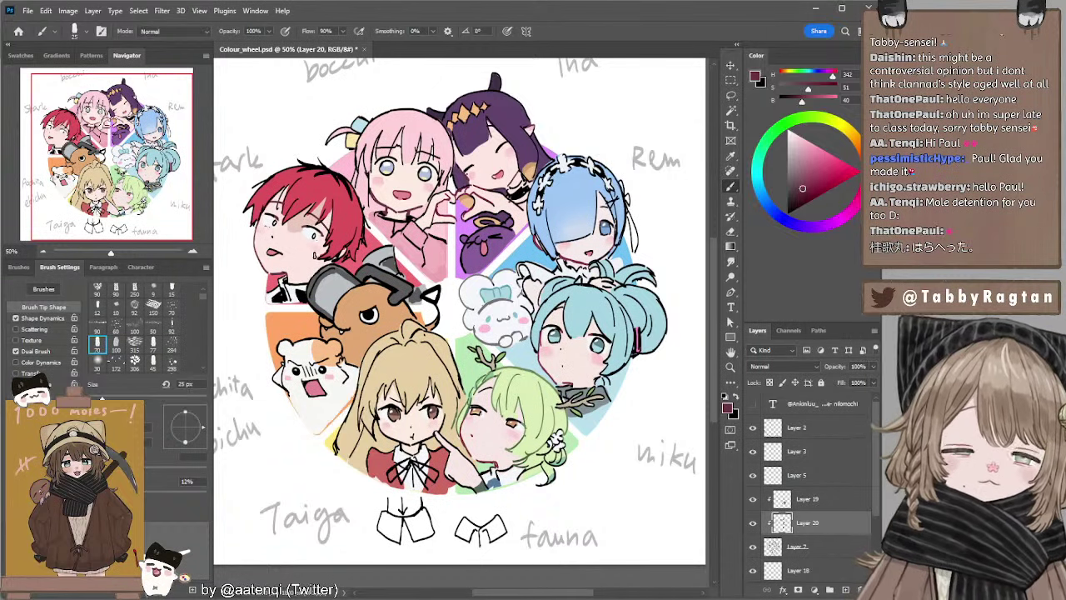
# Sample the blonde girl's hair, darken it to brown (H 39, S 40, B 50), and recolour her hair outlines with 25 and 45 px brushes.
pyautogui.moveTo(379, 295); pyautogui.dragTo(377, 268)
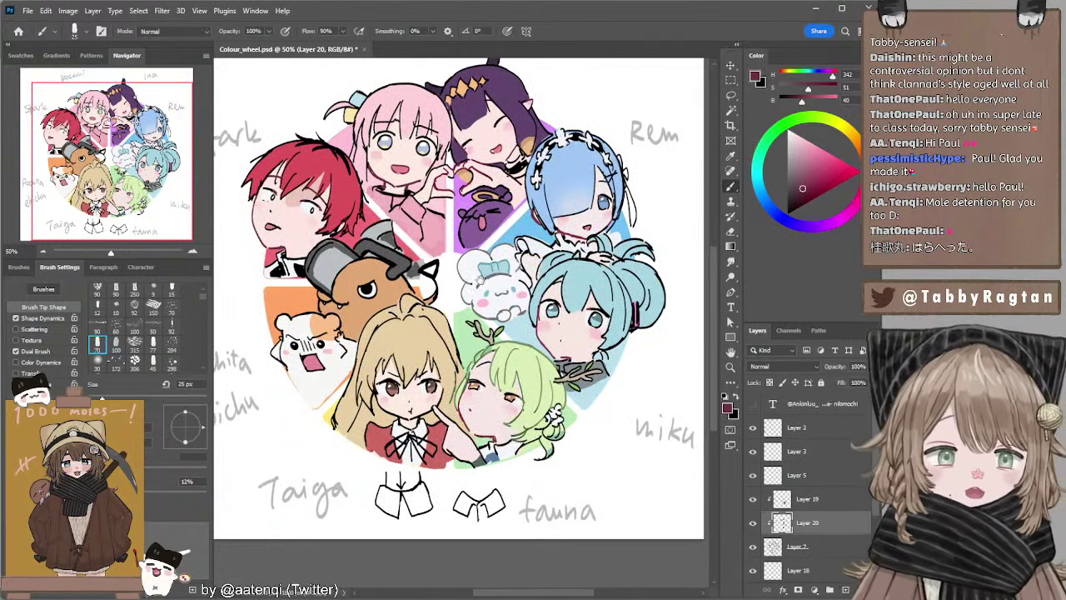
pyautogui.moveTo(485, 279); pyautogui.dragTo(466, 269)
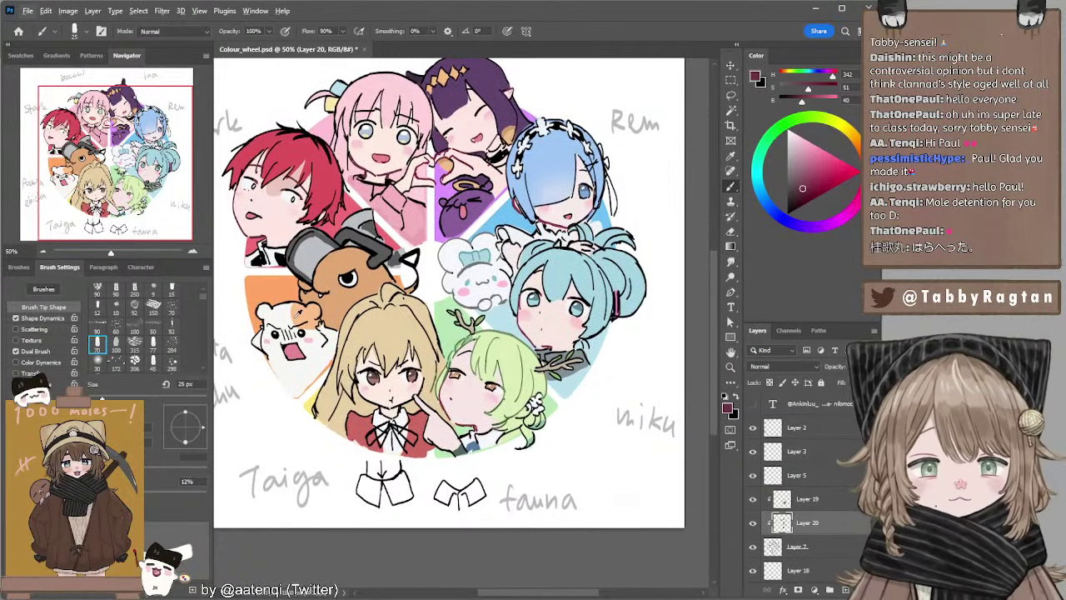
pyautogui.keyDown('alt'); pyautogui.click(395, 326); pyautogui.keyUp('alt')
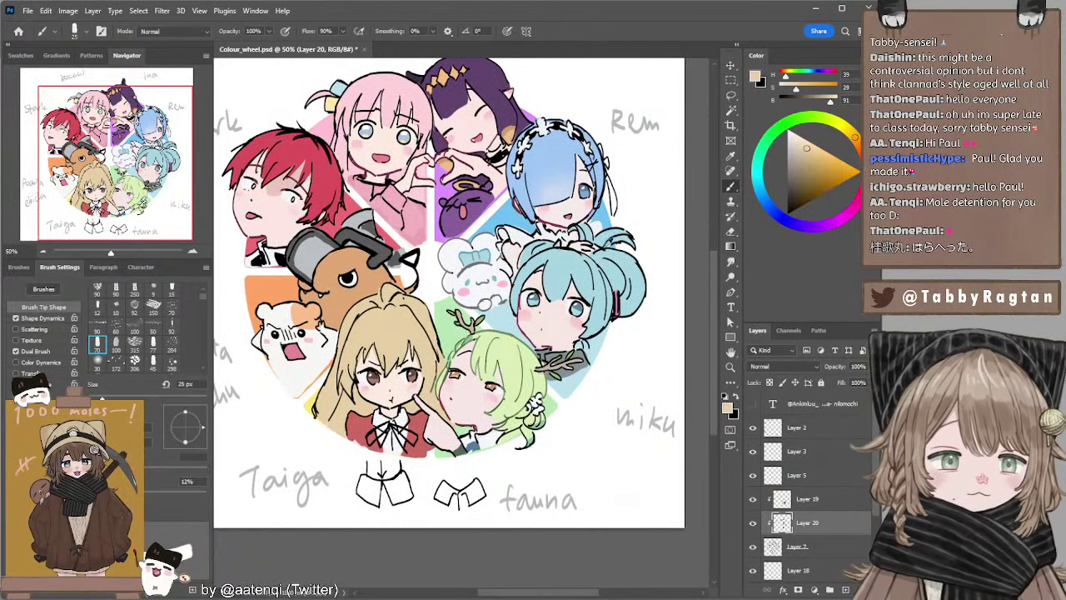
pyautogui.click(803, 179)
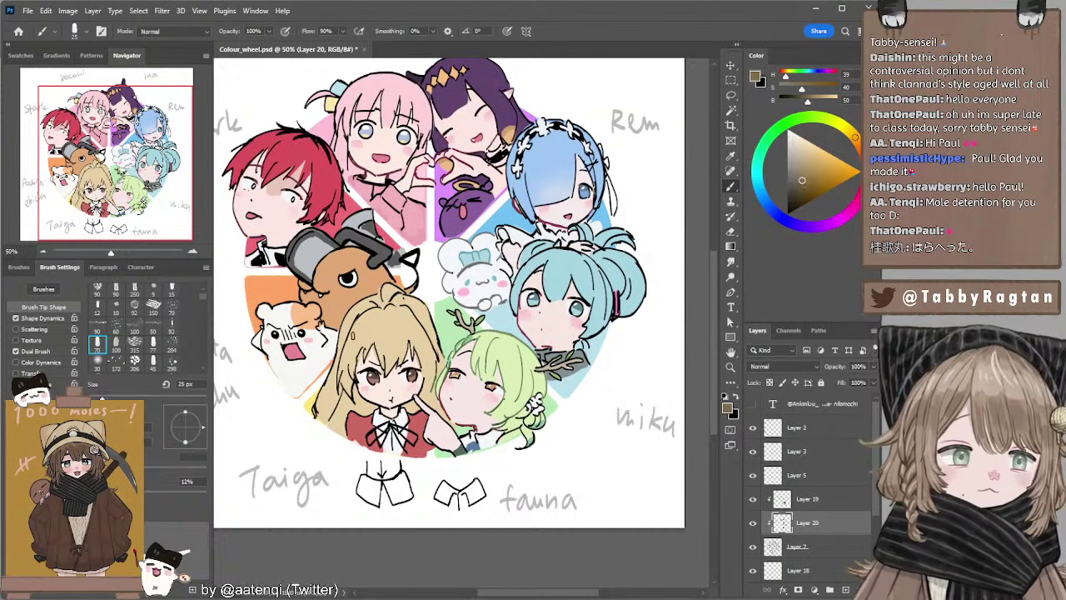
pyautogui.press('F2')
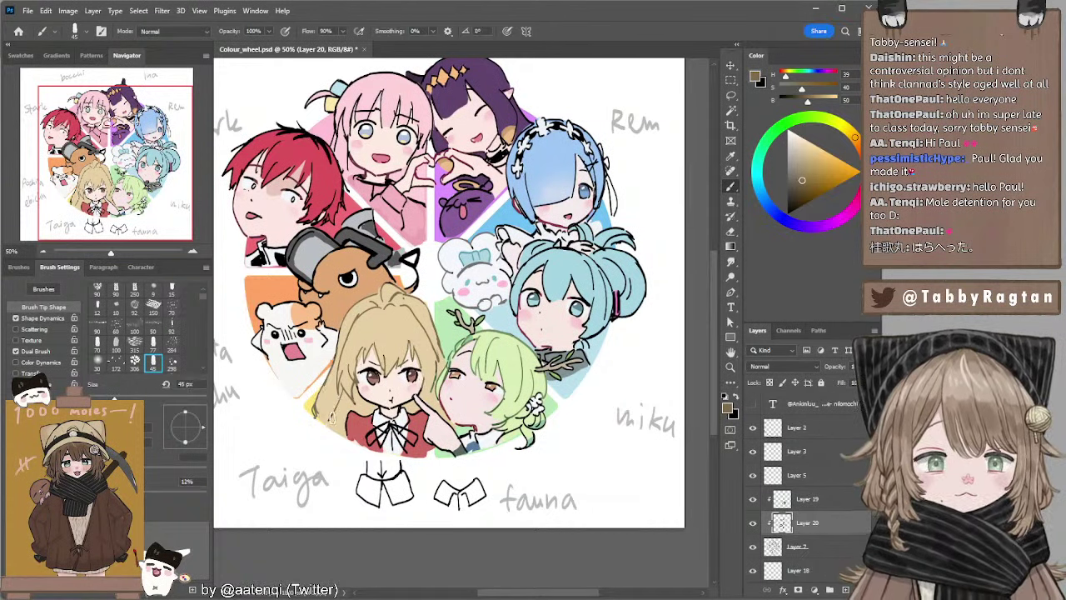
# Recolour the green-haired girl's antler outlines in muted browns (H 39, S 34, B 40 and H 39, S 36, B 27) at 35 to 40 px.
pyautogui.moveTo(535, 306); pyautogui.dragTo(562, 265)
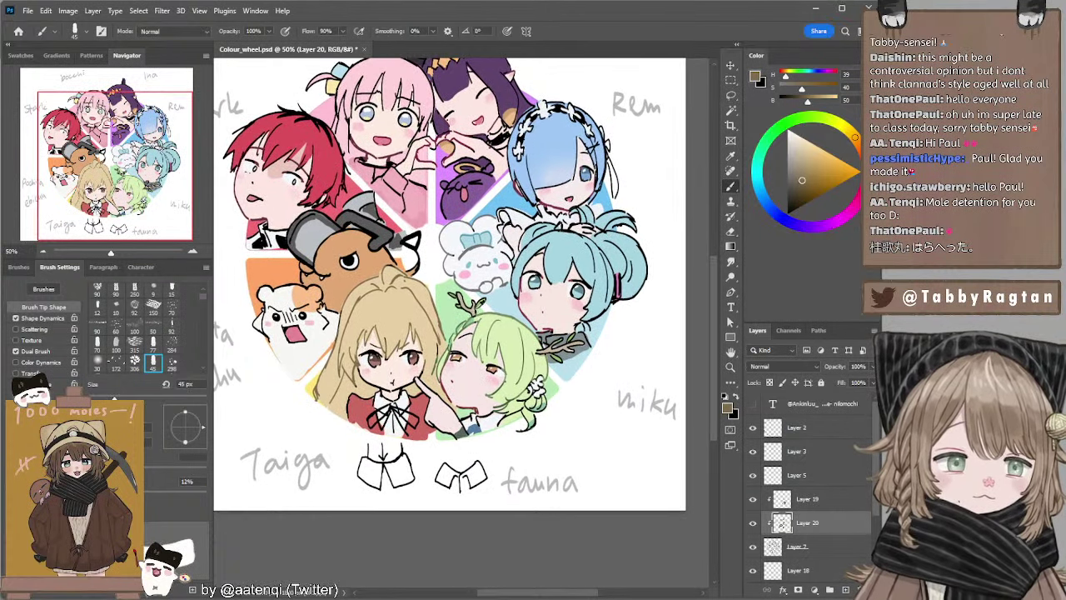
pyautogui.keyDown('alt'); pyautogui.click(477, 306); pyautogui.keyUp('alt')
pyautogui.click(793, 184)
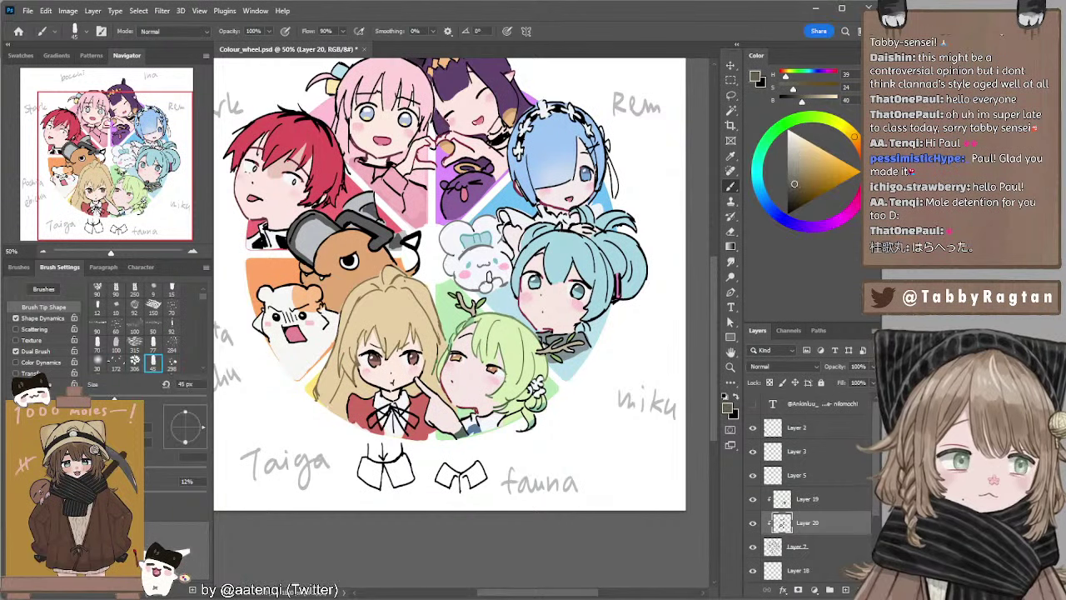
pyautogui.moveTo(459, 292); pyautogui.dragTo(455, 298)
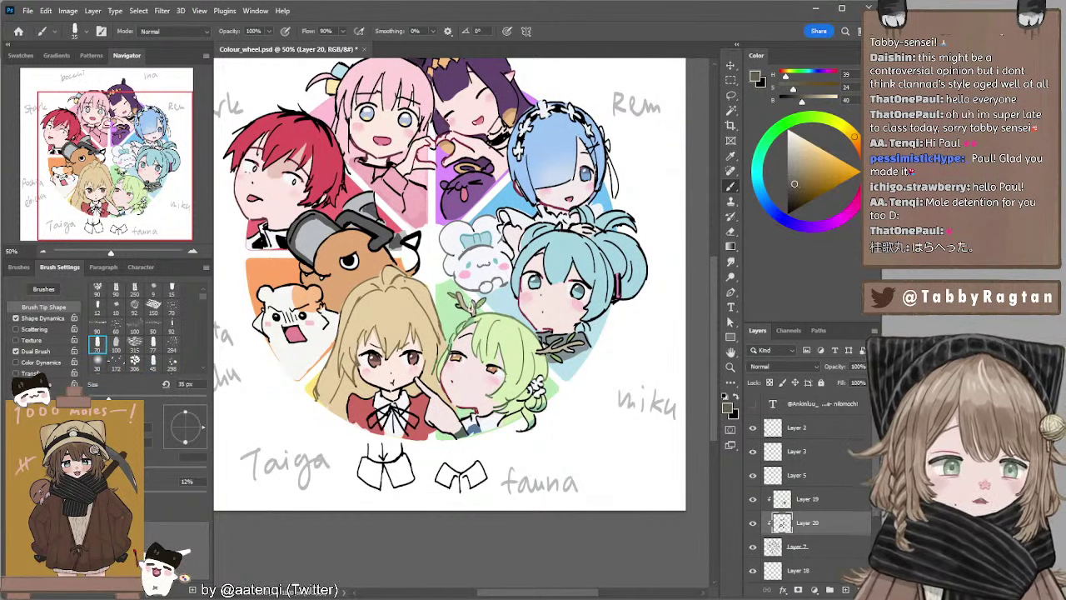
pyautogui.press(']')
pyautogui.moveTo(551, 341)
pyautogui.mouseDown()
pyautogui.moveTo(543, 351)
pyautogui.moveTo(576, 337)
pyautogui.moveTo(554, 358)
pyautogui.moveTo(584, 343)
pyautogui.mouseUp()
pyautogui.moveTo(796, 183); pyautogui.dragTo(794, 194)
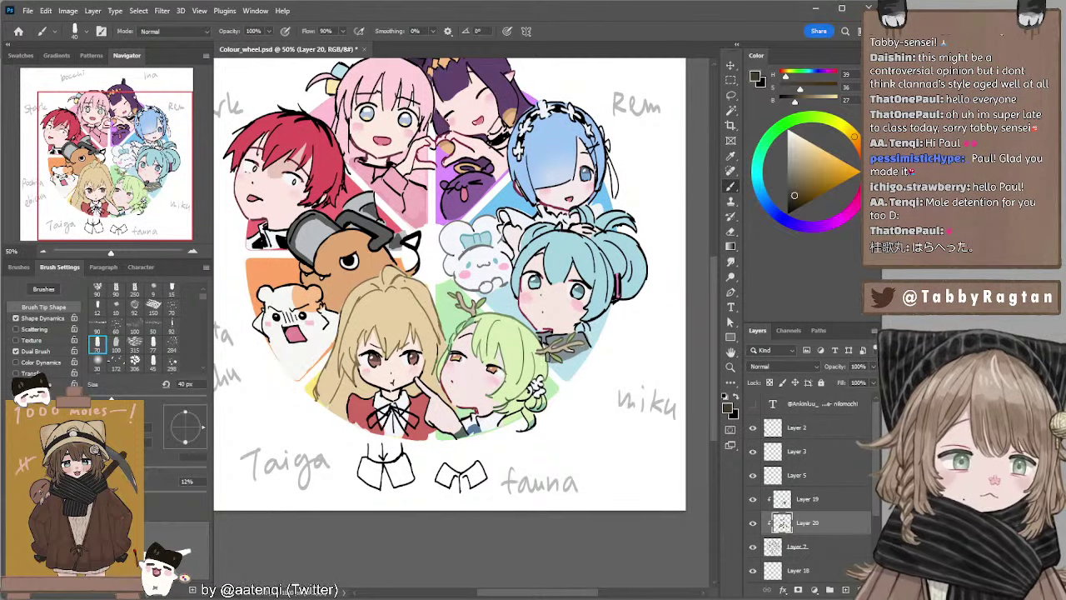
pyautogui.press('[')
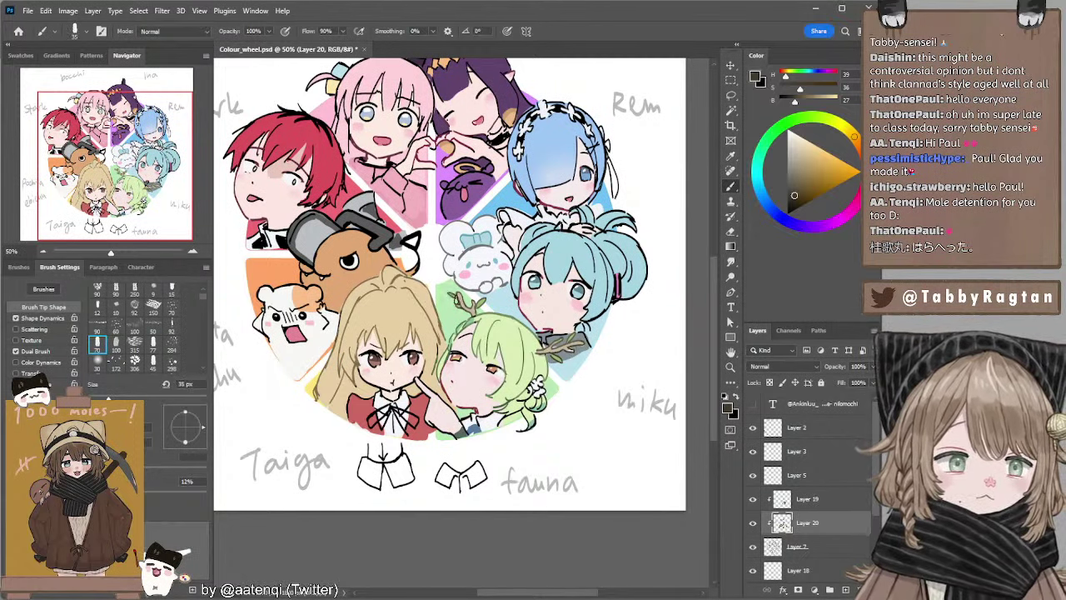
# Sample the blonde girl's eye brown, shift it to dark red (H 358, S 54, B 39), and recolour her skin outlines at 35 and 30 px.
pyautogui.moveTo(520, 171); pyautogui.dragTo(532, 197)
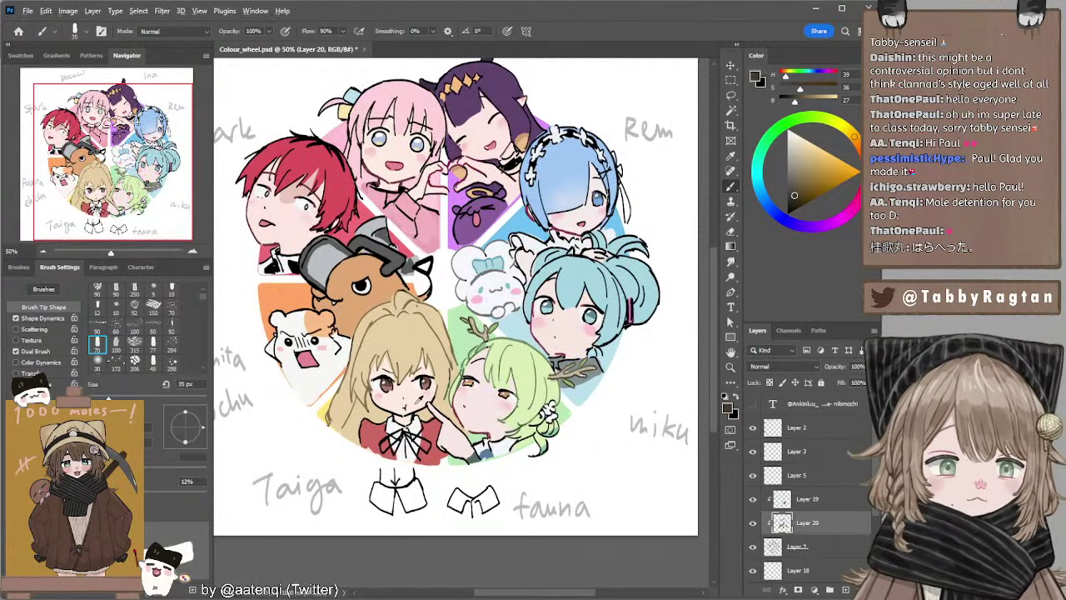
pyautogui.keyDown('alt'); pyautogui.click(424, 386); pyautogui.keyUp('alt')
pyautogui.keyDown('alt'); pyautogui.click(426, 384); pyautogui.keyUp('alt')
pyautogui.keyDown('alt'); pyautogui.click(425, 384); pyautogui.keyUp('alt')
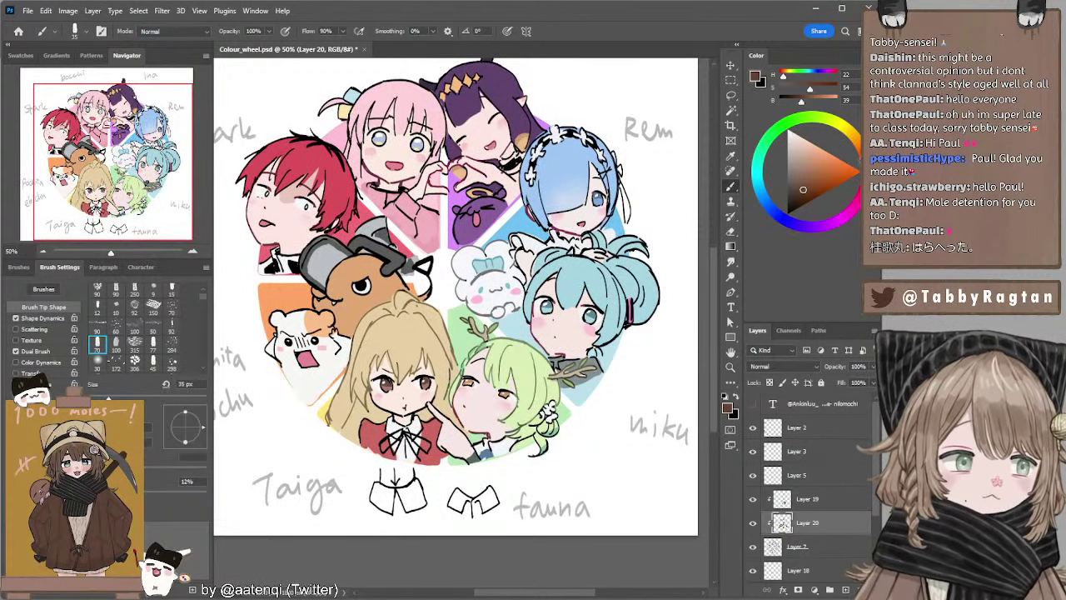
pyautogui.keyDown('alt'); pyautogui.click(426, 384); pyautogui.keyUp('alt')
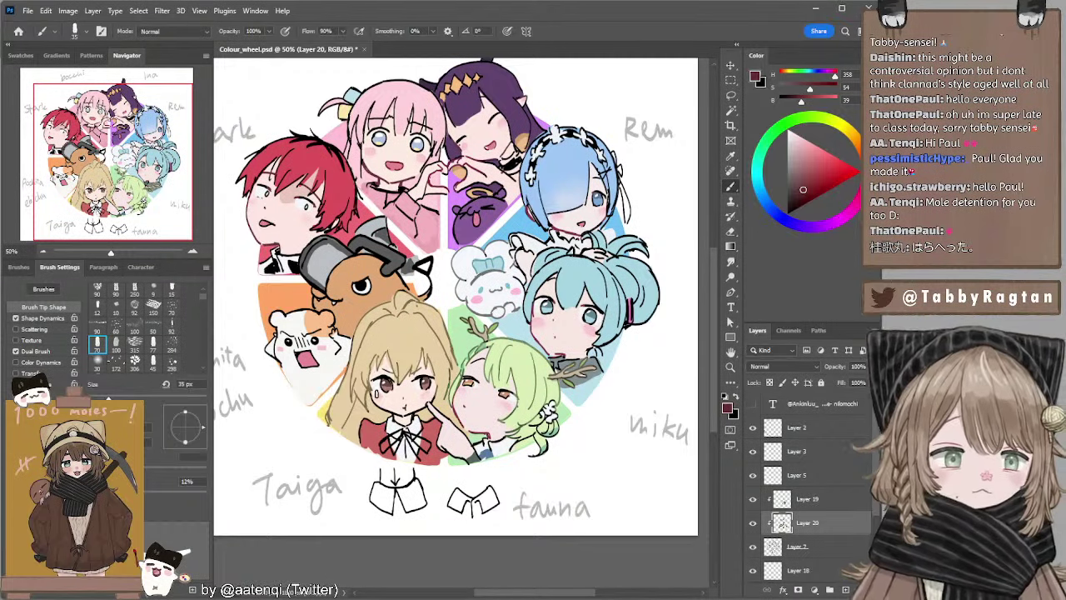
pyautogui.press('[')
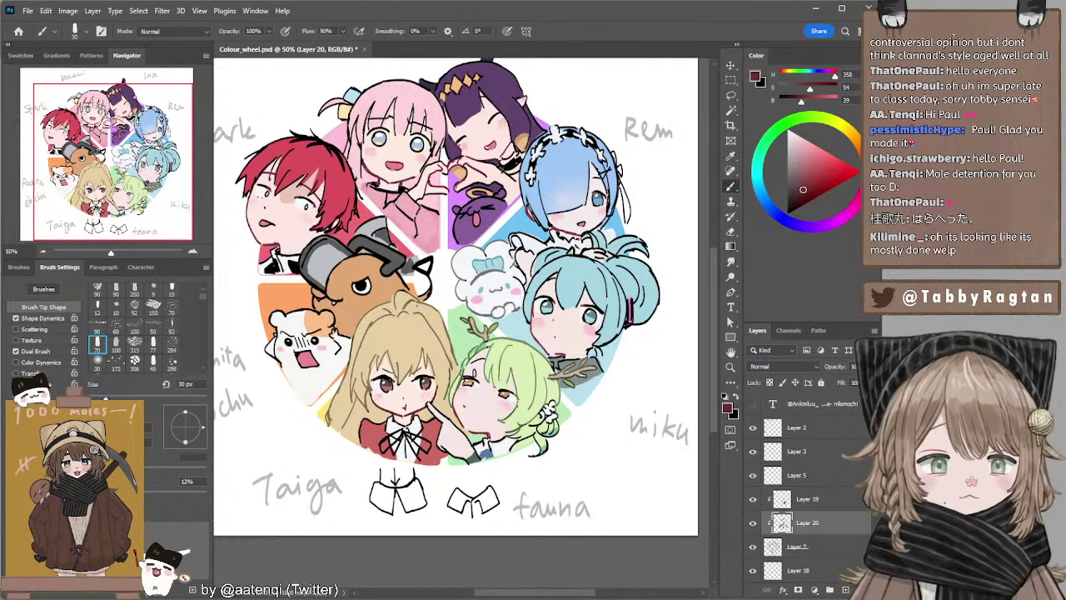
# Sample the blonde girl's white collar, set a mid grey (H 210, S 0, B 63), and recolour the collar outlines at 40 and 30 px.
pyautogui.moveTo(472, 367); pyautogui.dragTo(469, 350)
pyautogui.keyDown('alt'); pyautogui.click(416, 407); pyautogui.keyUp('alt')
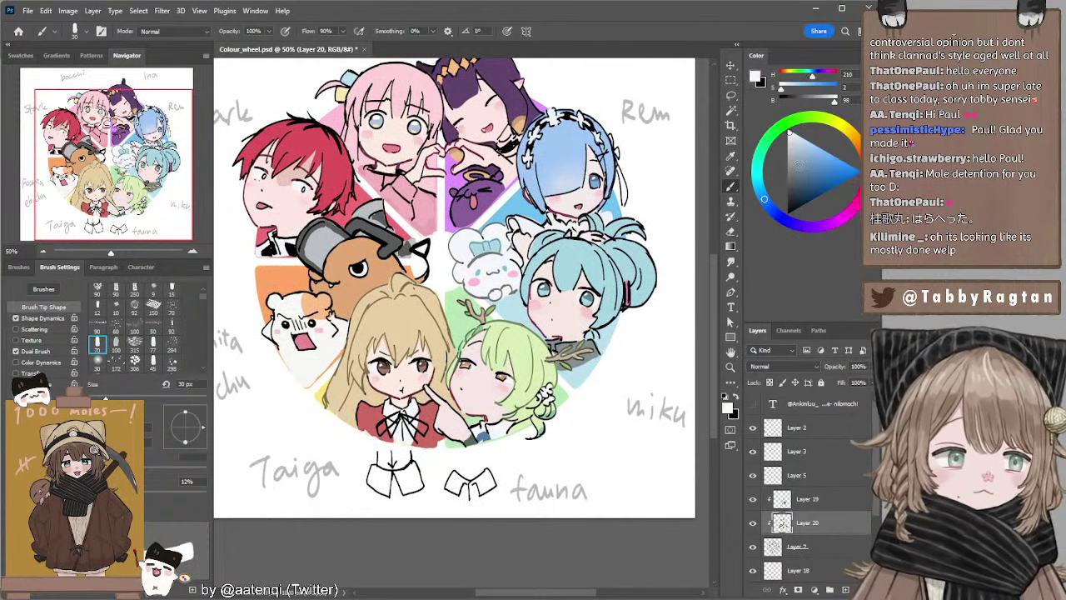
pyautogui.click(785, 160)
pyautogui.press(']')
pyautogui.press(']')
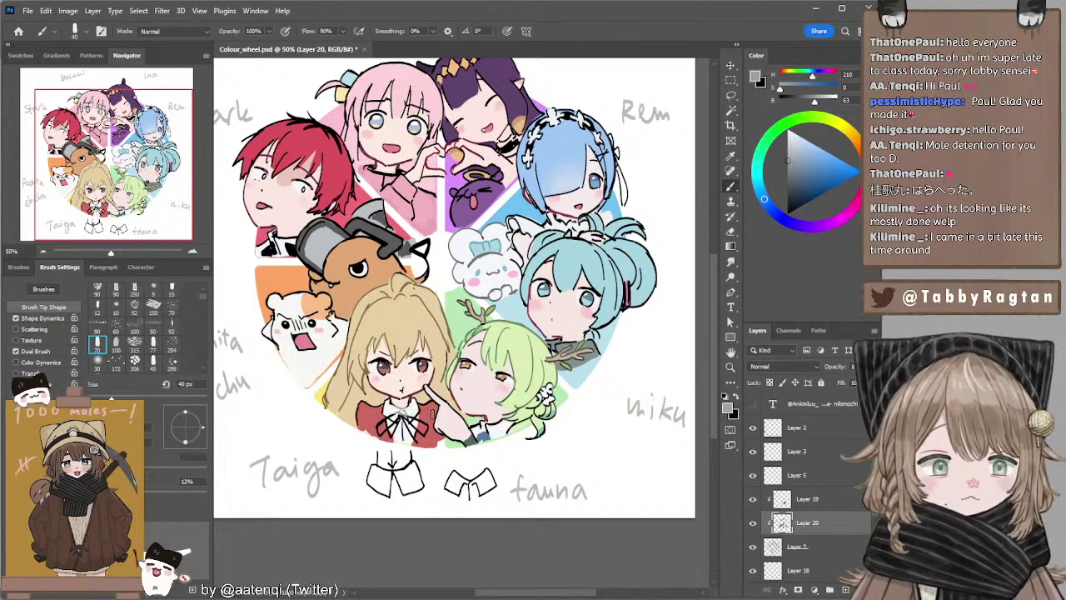
pyautogui.press('[')
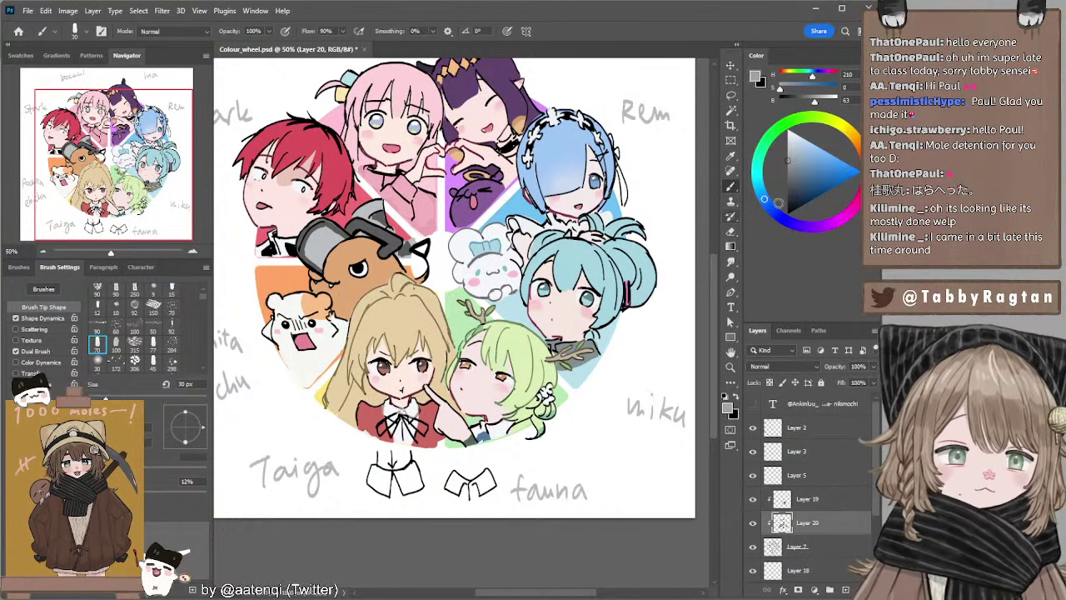
# Sample the pink-haired girl's hair, darken it to a muted rose (H 348, S 46, B 60), and recolour her top hair outlines at 40 px.
pyautogui.moveTo(594, 194); pyautogui.dragTo(591, 224)
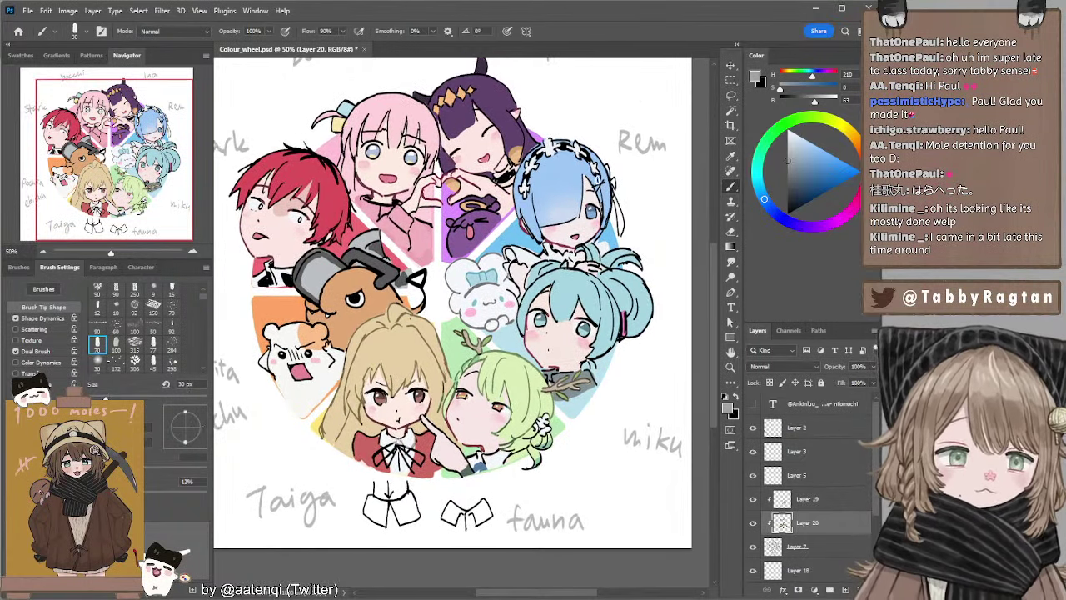
pyautogui.keyDown('alt'); pyautogui.click(483, 150); pyautogui.keyUp('alt')
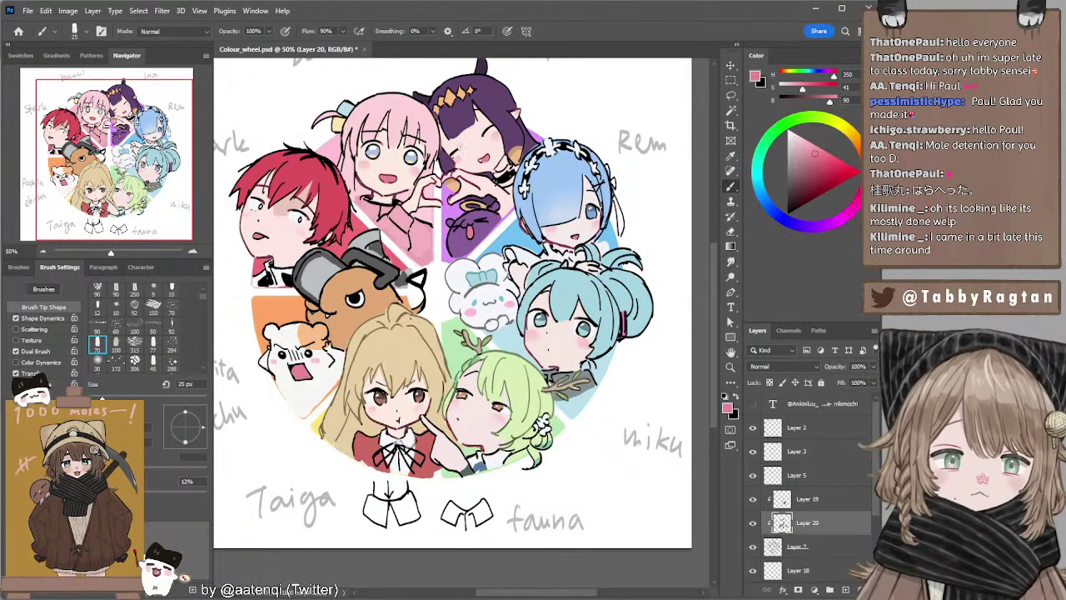
pyautogui.keyDown('alt'); pyautogui.click(414, 116); pyautogui.keyUp('alt')
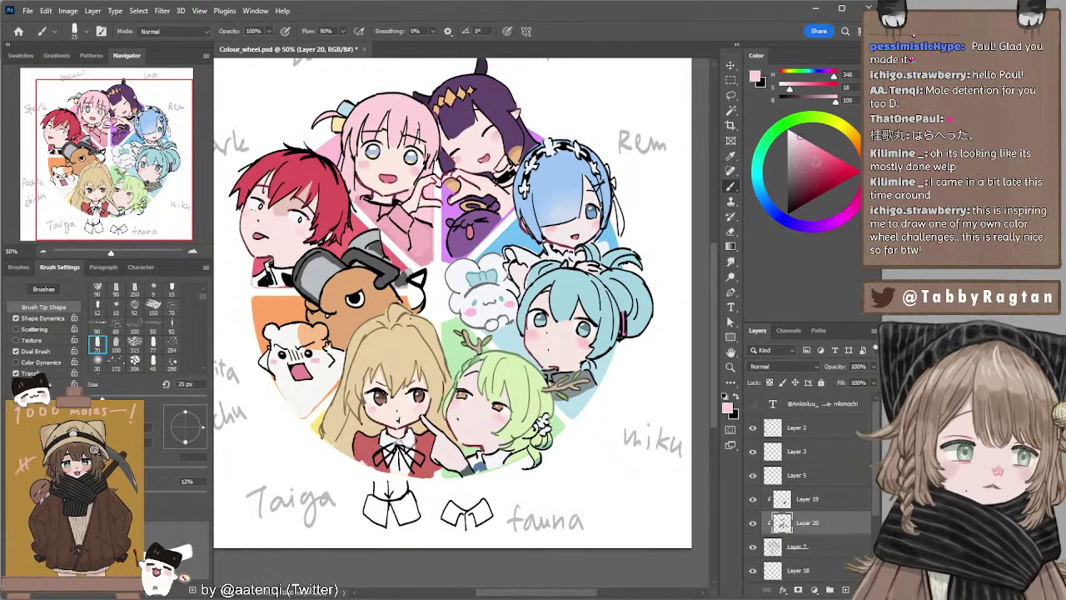
pyautogui.click(808, 174)
pyautogui.press(']')
pyautogui.press(']')
pyautogui.press(']')
pyautogui.moveTo(350, 121)
pyautogui.mouseDown()
pyautogui.moveTo(375, 97)
pyautogui.moveTo(402, 99)
pyautogui.mouseUp()
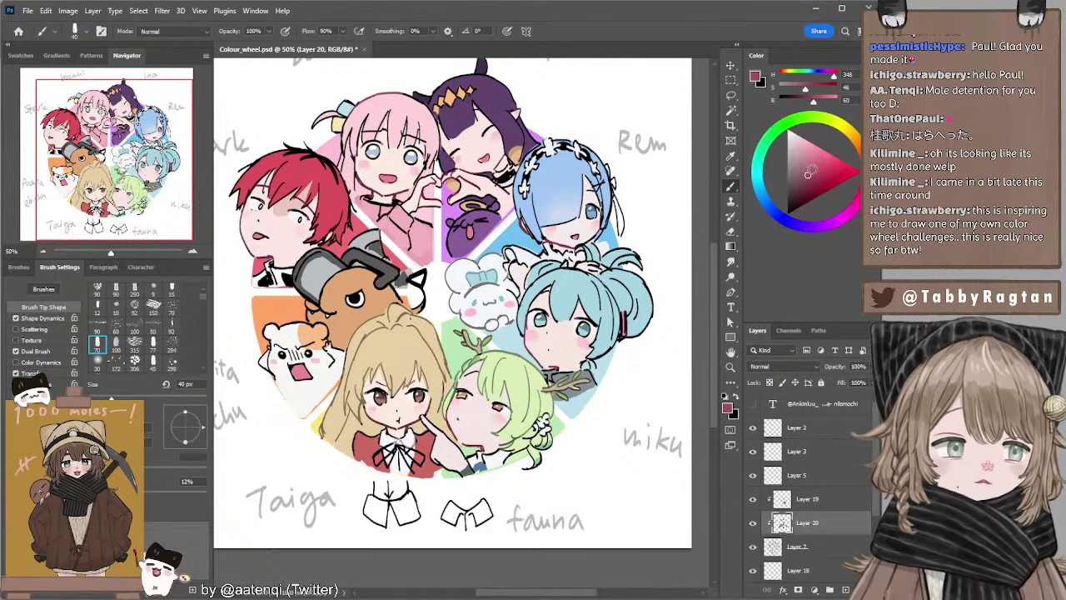
# Lighten the rose to H 348, S 47, B 67 and continue recolouring the pink-haired girl's outlines with 50 and 40 px brushes.
pyautogui.click(812, 164)
pyautogui.click(811, 170)
pyautogui.press(']')
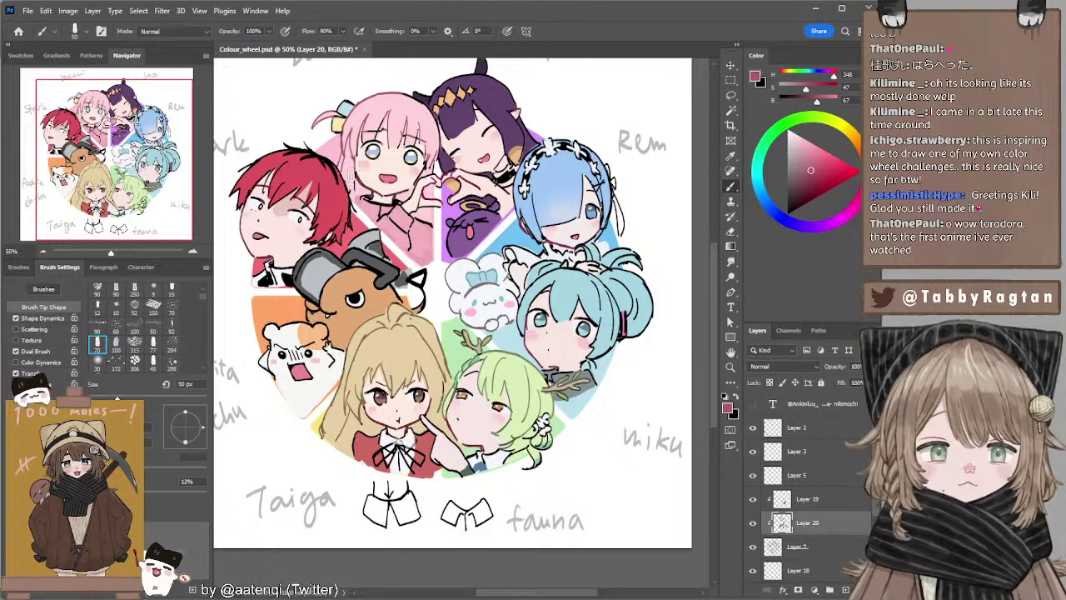
pyautogui.press('[')
pyautogui.press('[')
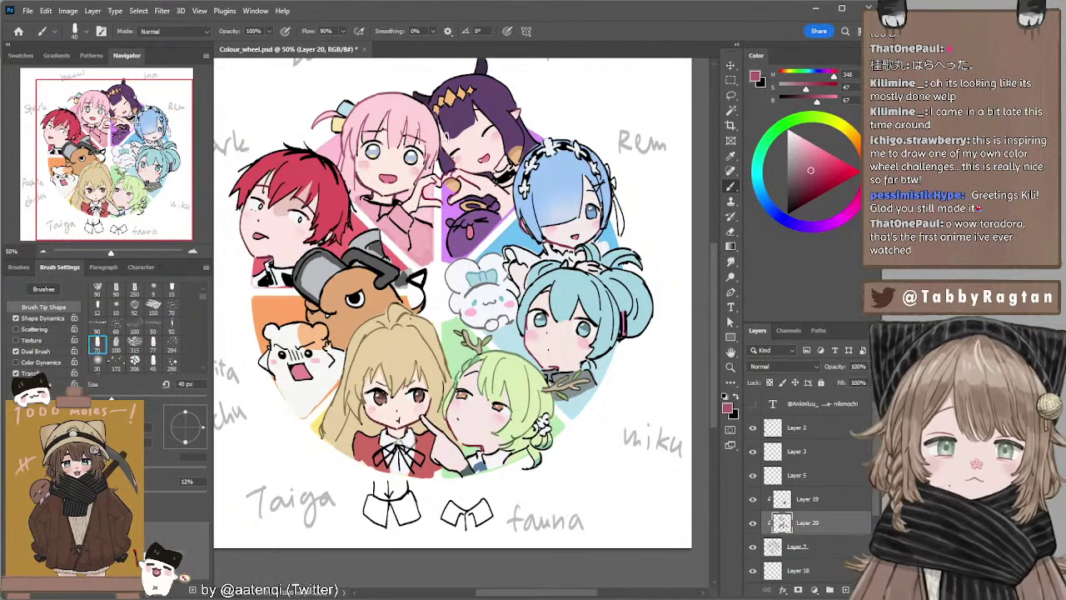
pyautogui.press('e')
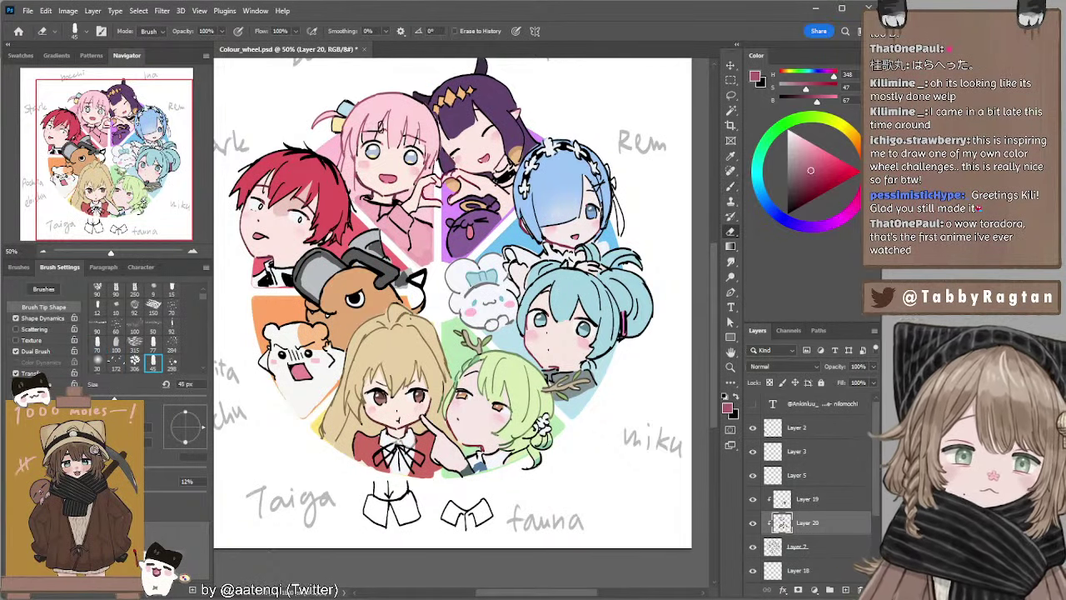
pyautogui.press('b')
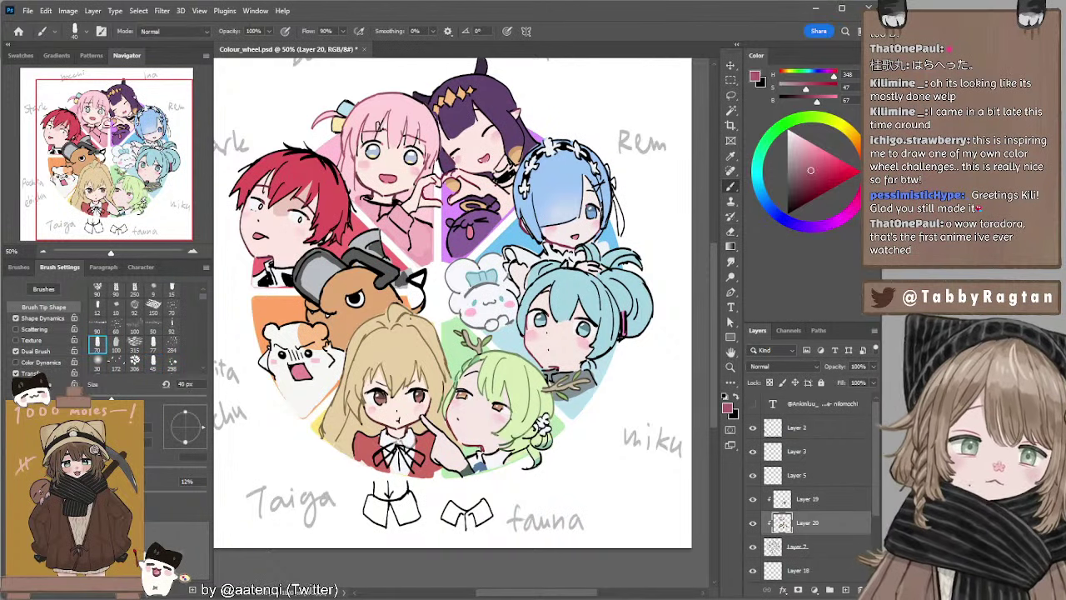
pyautogui.press('e')
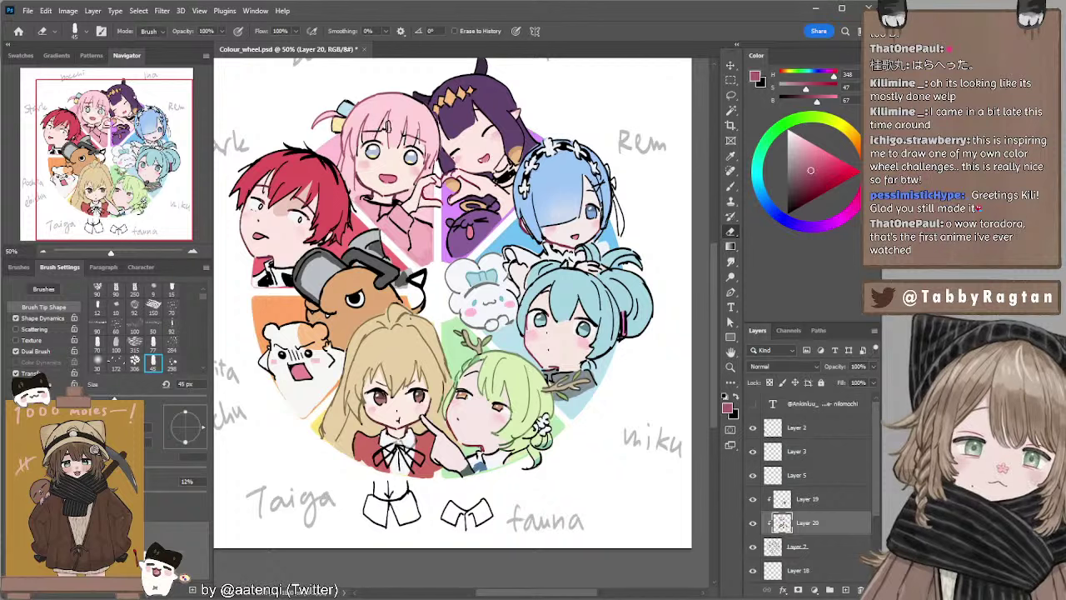
pyautogui.press('b')
pyautogui.press('[')
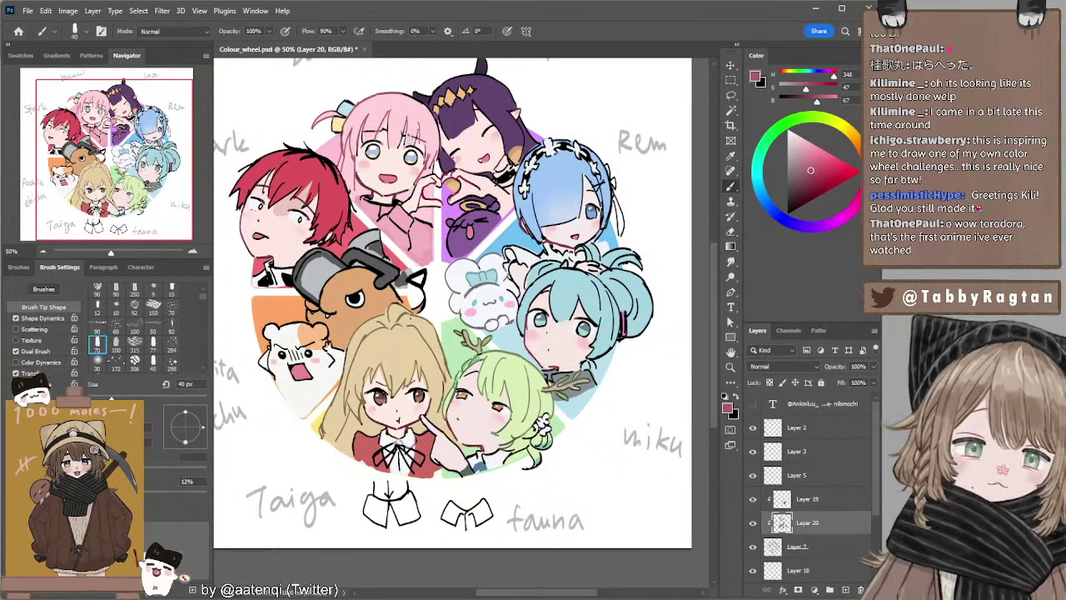
# Set darker reds (H 3, S 51, B 53 and H 3, S 52, B 35) and recolour the blonde girl's red clothing outlines at 50 px.
pyautogui.moveTo(454, 178); pyautogui.dragTo(443, 188)
pyautogui.moveTo(525, 252); pyautogui.dragTo(514, 222)
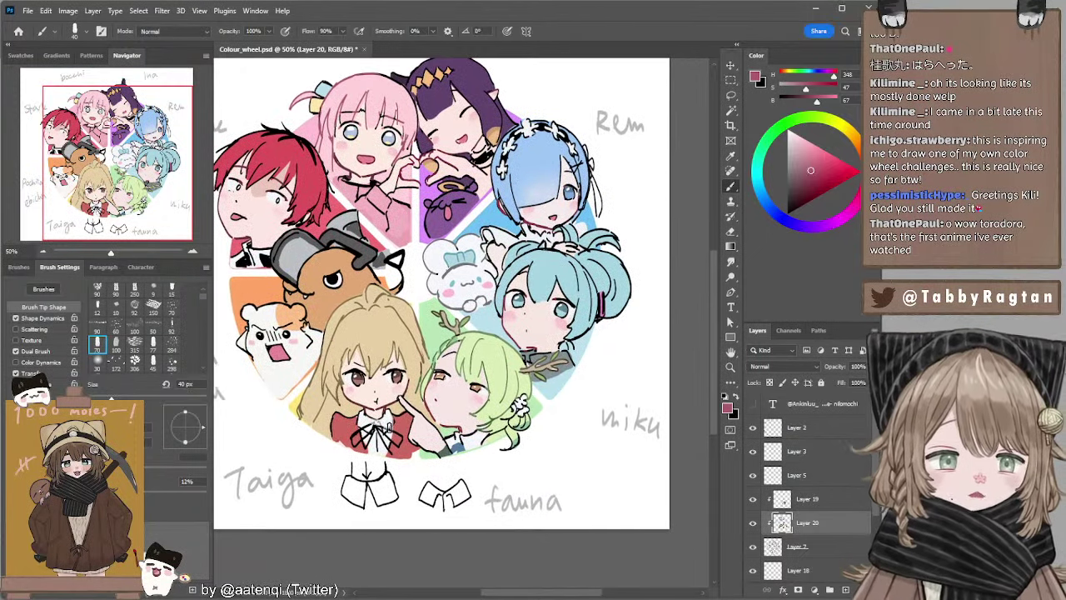
pyautogui.click(817, 163)
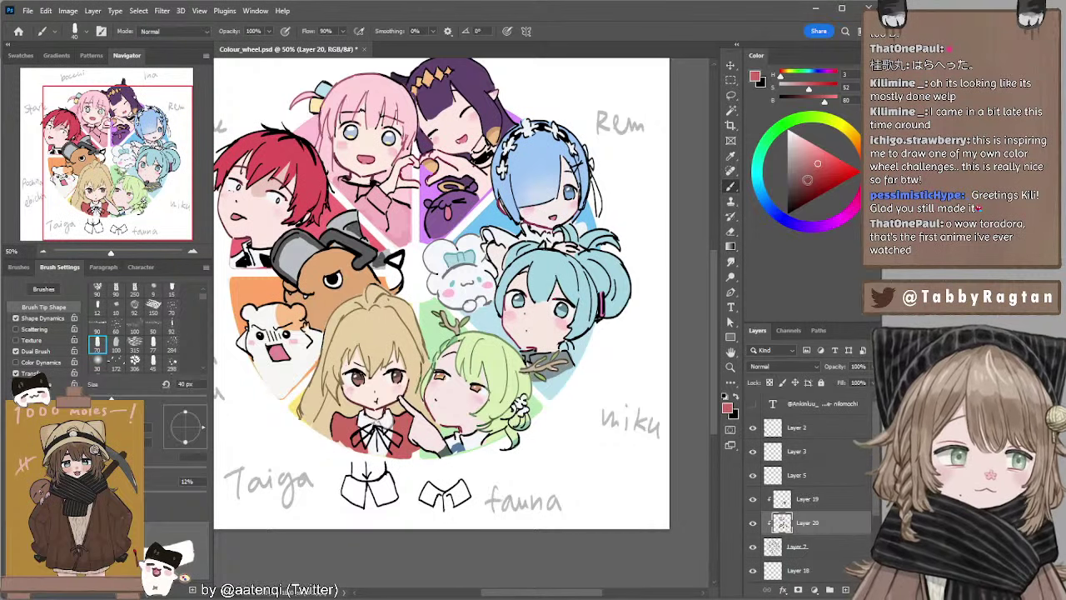
pyautogui.click(808, 181)
pyautogui.press(']')
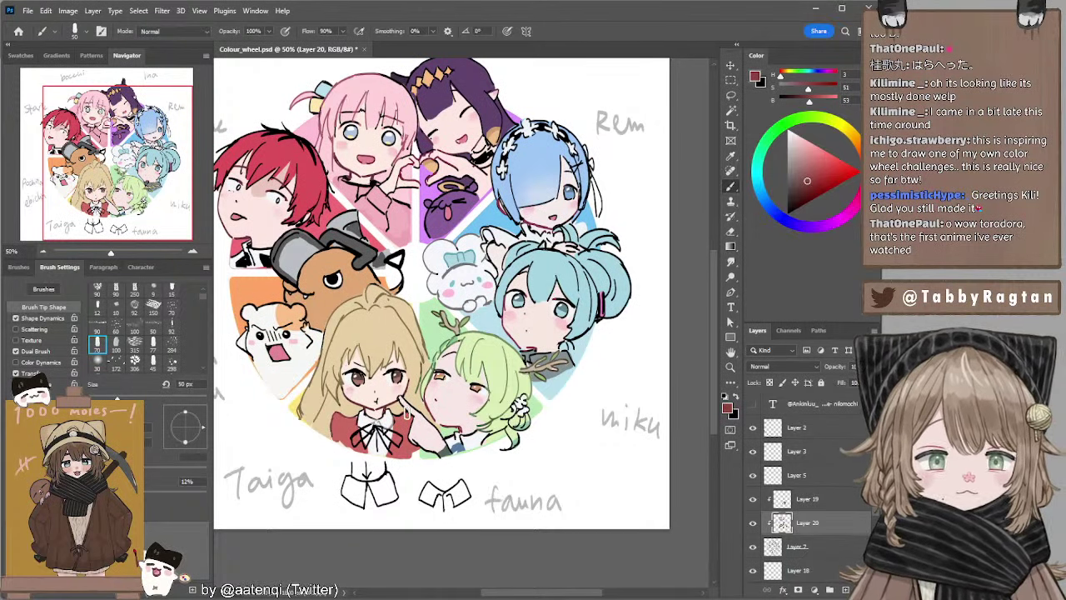
pyautogui.click(800, 192)
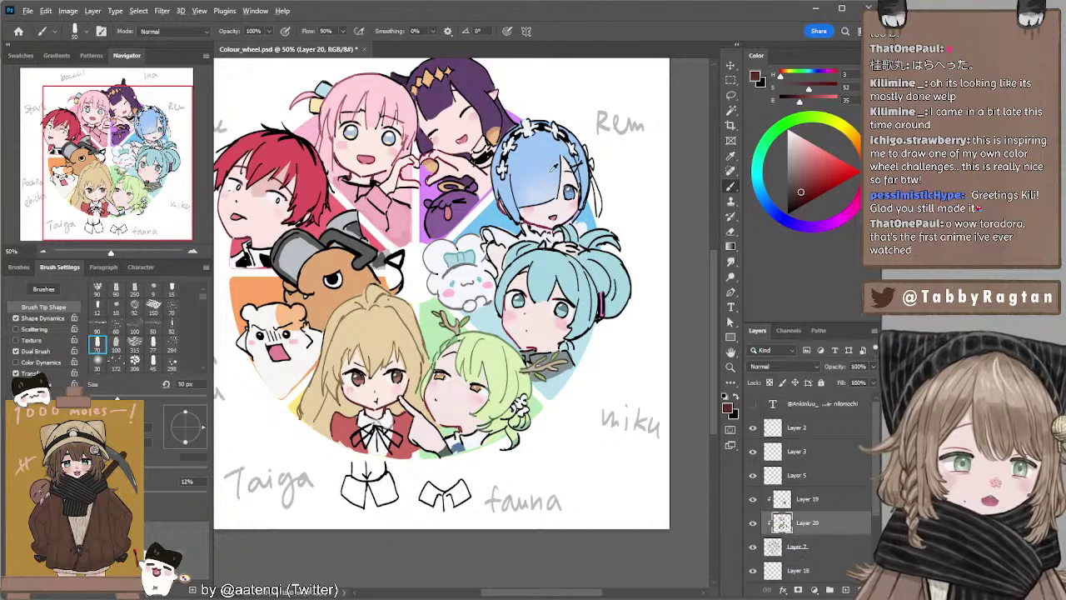
# Sample the blue-haired maid's hair, darken it to H 212, S 45, B 68, and recolour her hair outlines at 45 and 40 px.
pyautogui.keyDown('alt'); pyautogui.click(555, 166); pyautogui.keyUp('alt')
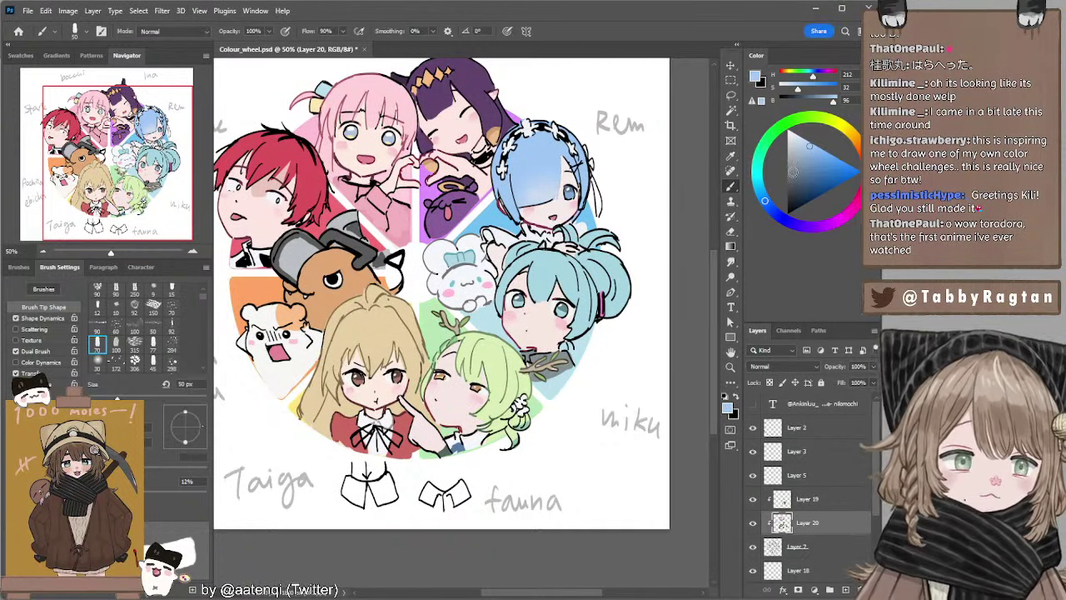
pyautogui.click(809, 169)
pyautogui.press('[')
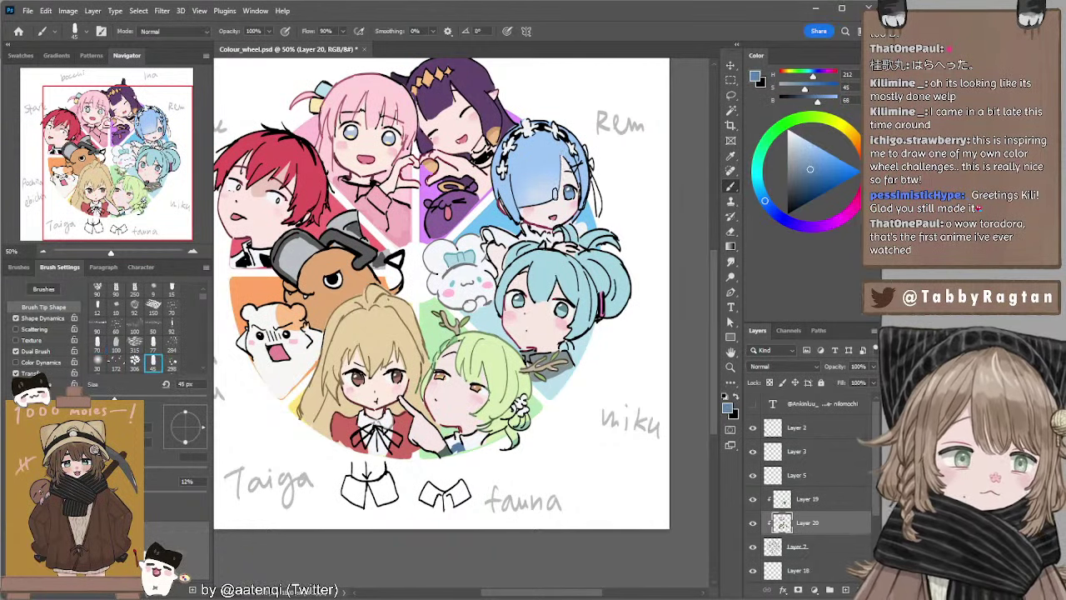
pyautogui.press(',')
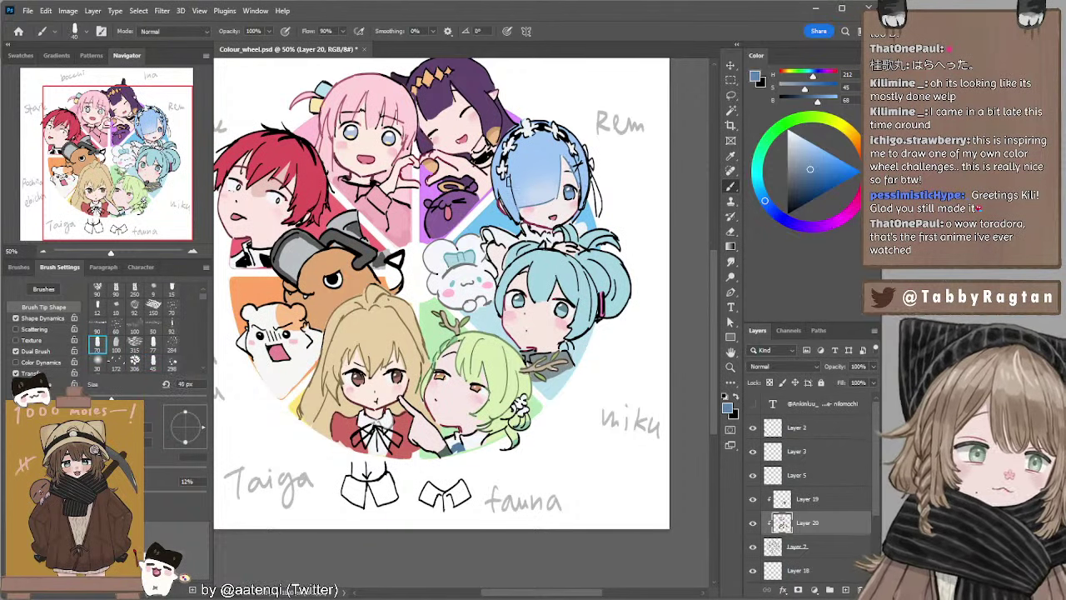
pyautogui.keyDown('alt'); pyautogui.click(537, 212); pyautogui.keyUp('alt')
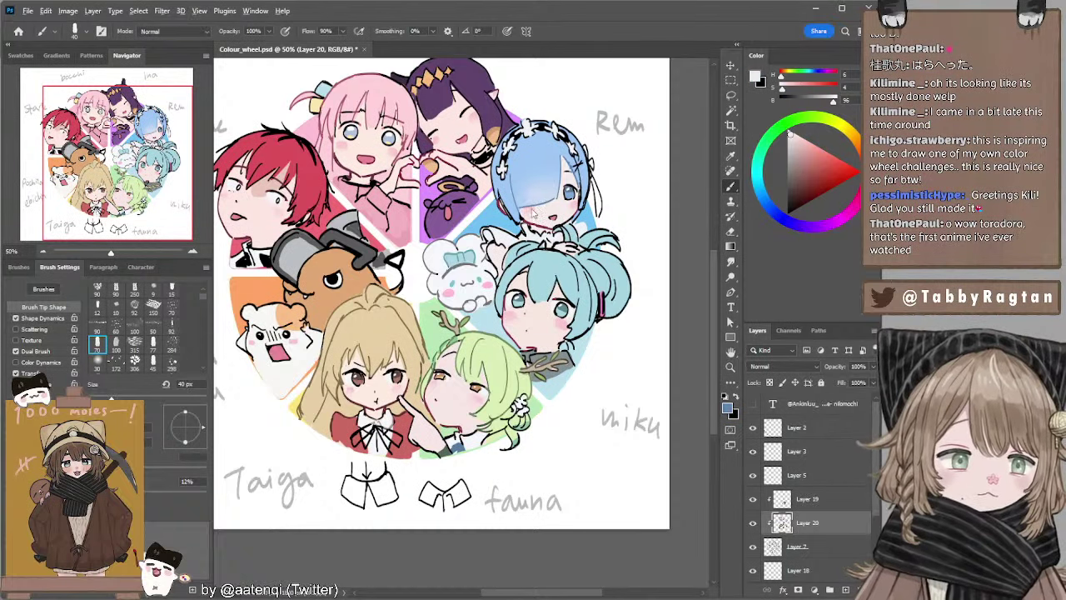
pyautogui.press('[')
pyautogui.press('[')
pyautogui.press('[')
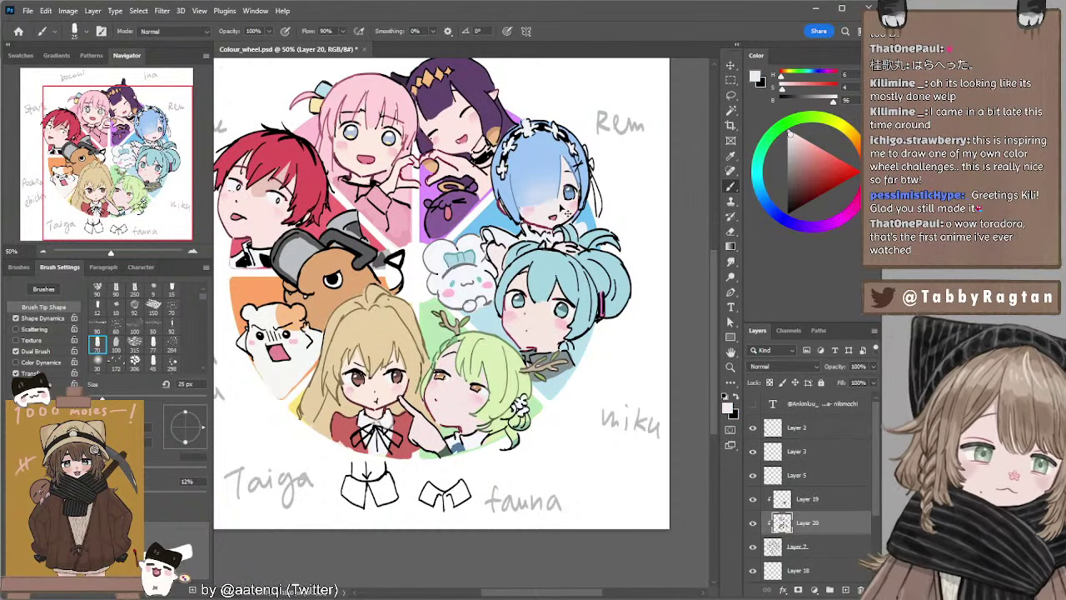
pyautogui.hotkey('ctrl', 'z')
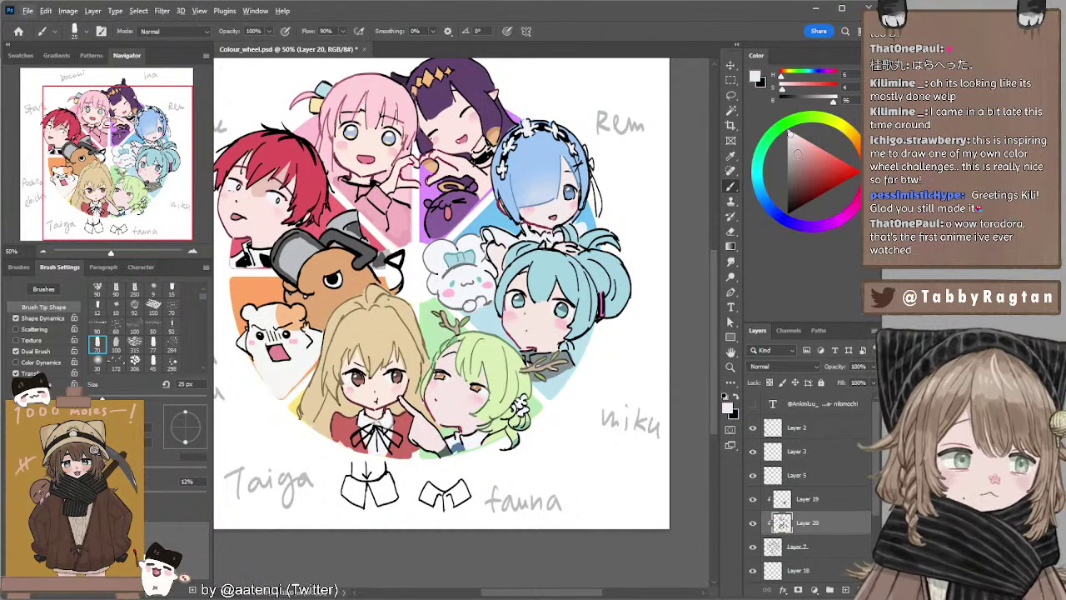
# Recolour the blue-haired maid's side hair outlines at 30 px in muted blues (H 212, S 40, B 69 and H 212, S 50, B 47).
pyautogui.keyDown('alt'); pyautogui.click(552, 158); pyautogui.keyUp('alt')
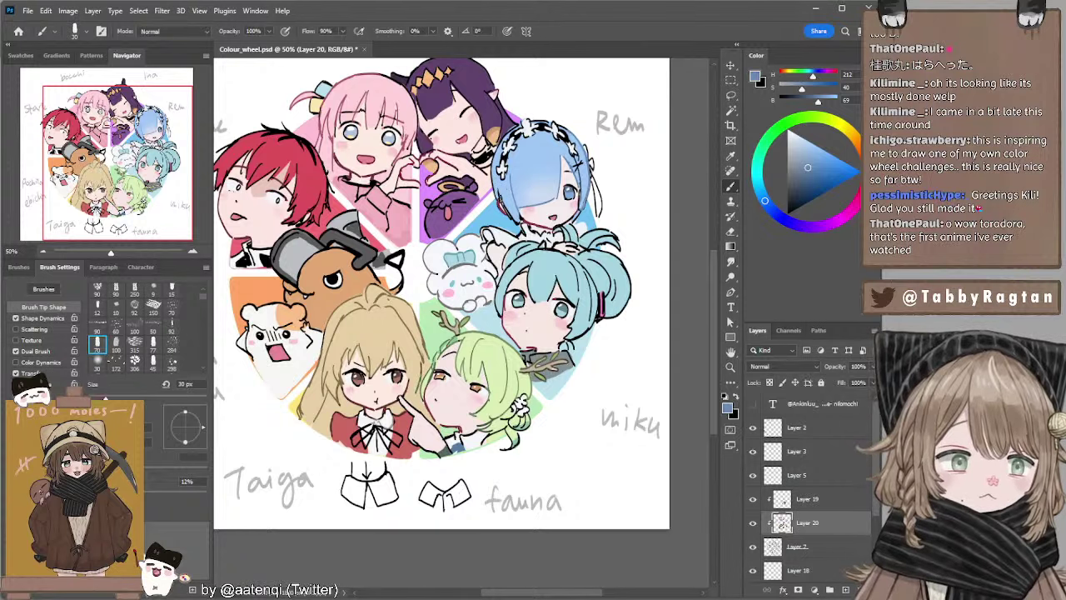
pyautogui.moveTo(499, 196); pyautogui.dragTo(512, 215)
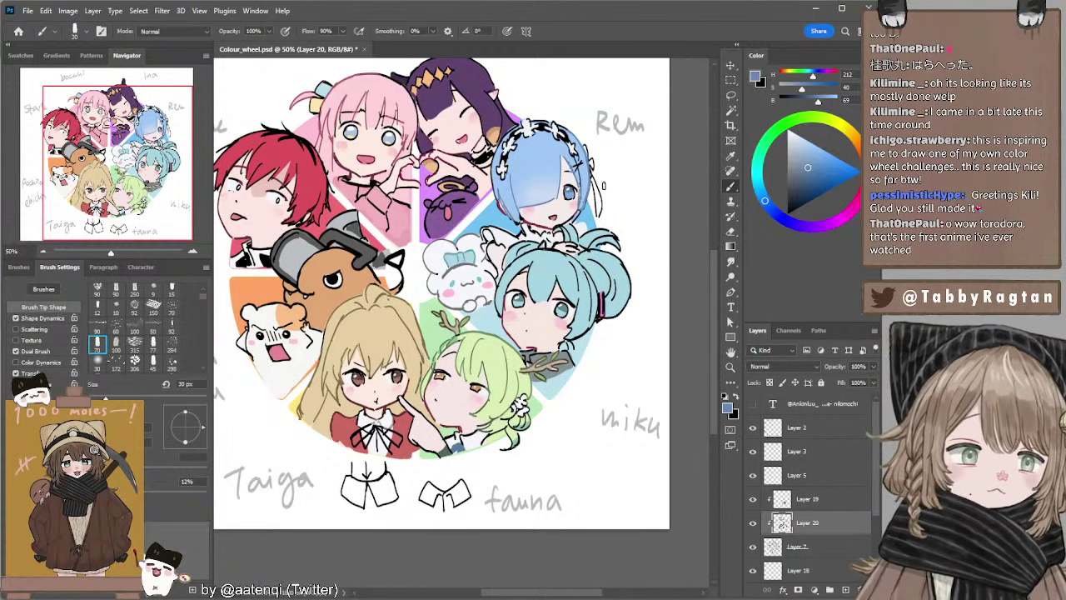
pyautogui.click(805, 184)
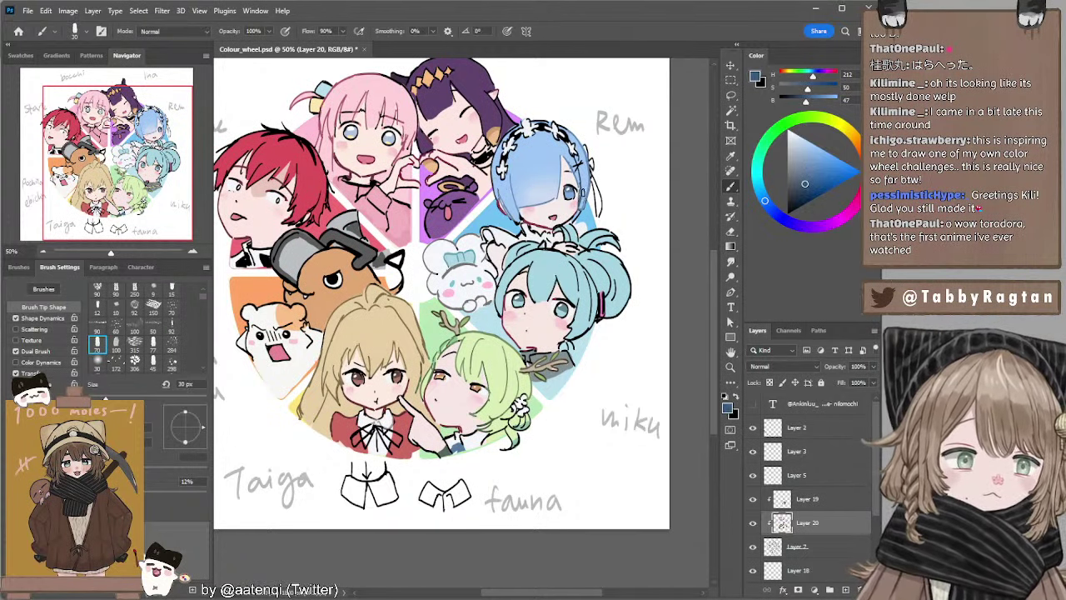
pyautogui.moveTo(497, 192); pyautogui.dragTo(517, 222)
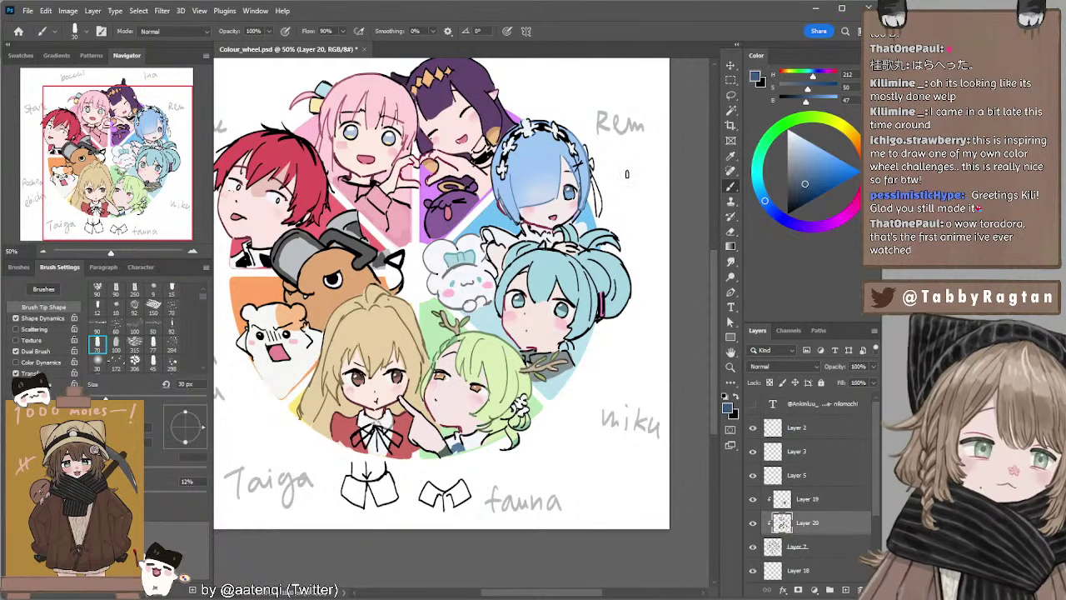
# Sample the teal-haired girl's hair, darken it to H 192, S 40, B 61, and recolour her upper hair outlines at 35 px.
pyautogui.moveTo(606, 146); pyautogui.dragTo(612, 181)
pyautogui.moveTo(521, 257); pyautogui.dragTo(532, 208)
pyautogui.keyDown('alt'); pyautogui.click(560, 274); pyautogui.keyUp('alt')
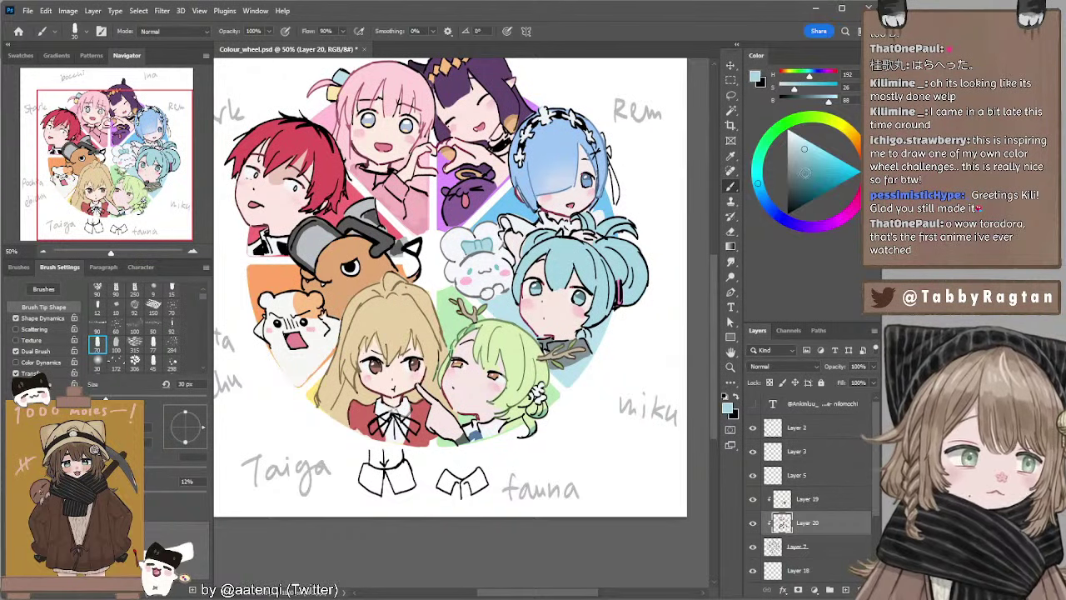
pyautogui.click(806, 173)
pyautogui.press(']')
pyautogui.moveTo(564, 241); pyautogui.dragTo(524, 259)
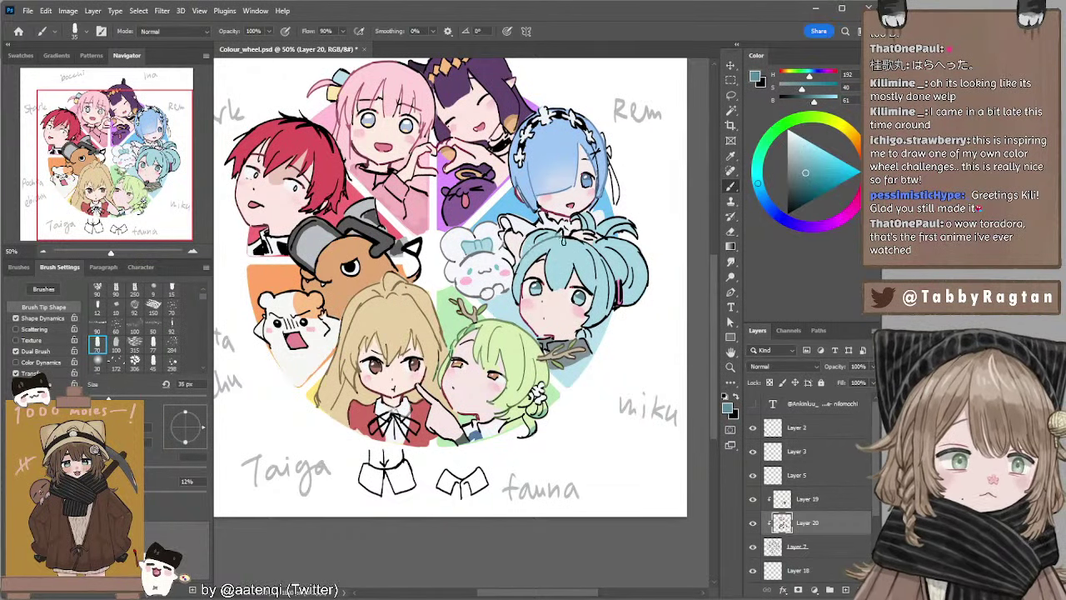
# Deepen the teal to H 192, S 59, B 48 and recolour the teal-haired girl's remaining hair outlines at 35 to 40 px.
pyautogui.click(808, 185)
pyautogui.press(']')
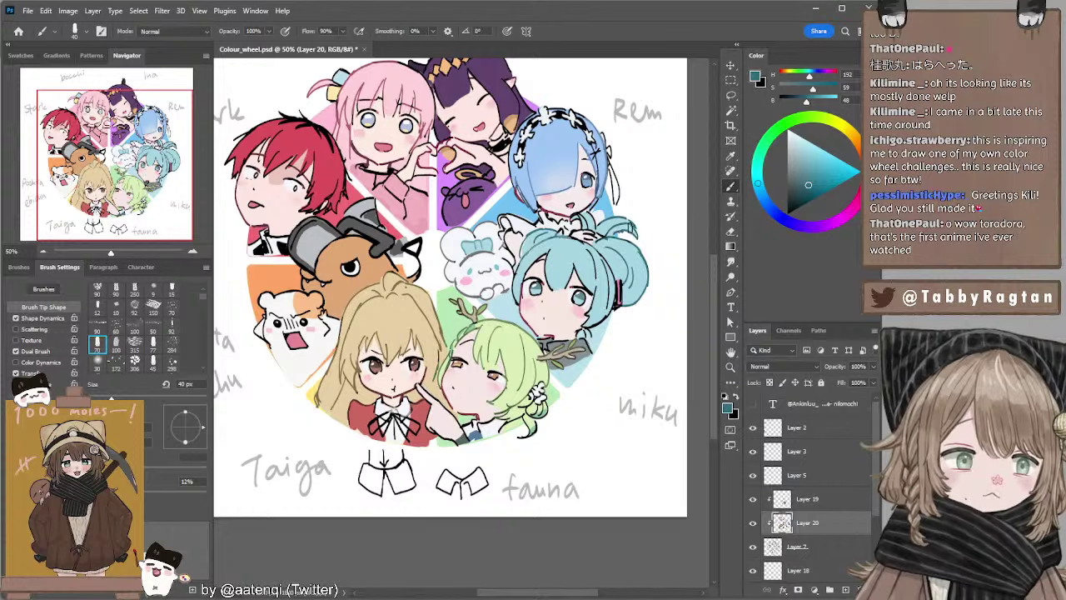
pyautogui.press('[')
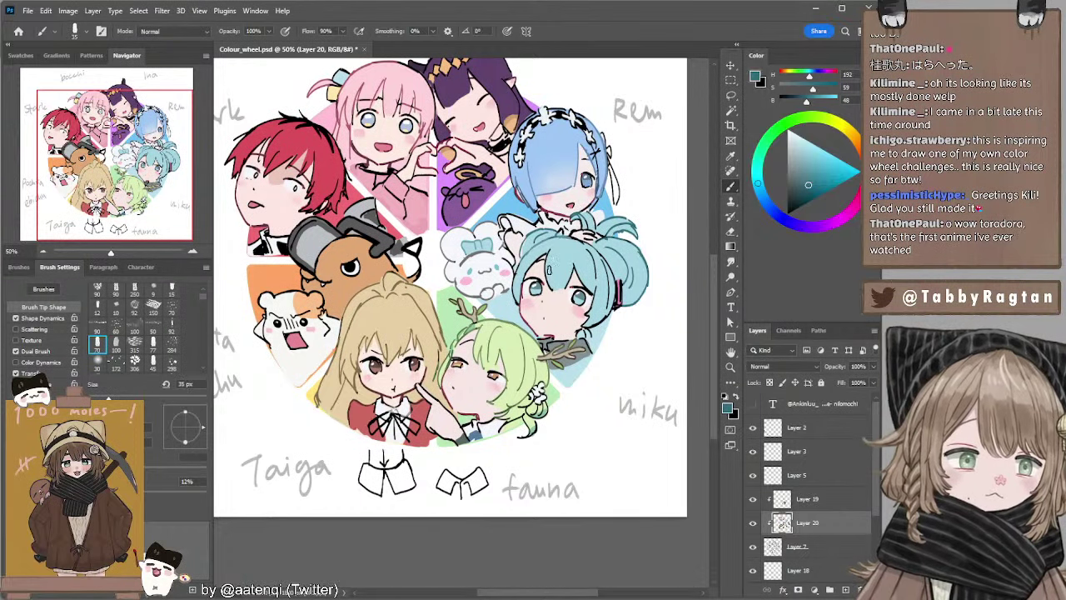
pyautogui.press(']')
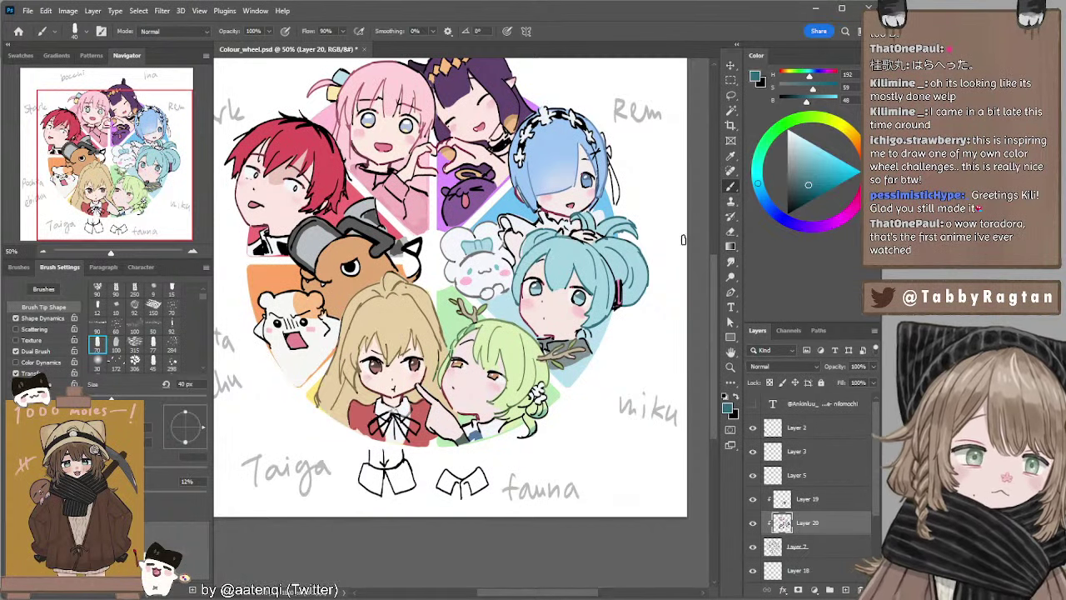
# Sample the hamster's white fur, set greys (H 45, S 0, B 56 and B 28), and recolour its outlines with 50 to 40 px brushes.
pyautogui.moveTo(643, 229); pyautogui.dragTo(639, 264)
pyautogui.keyDown('alt'); pyautogui.click(296, 397); pyautogui.keyUp('alt')
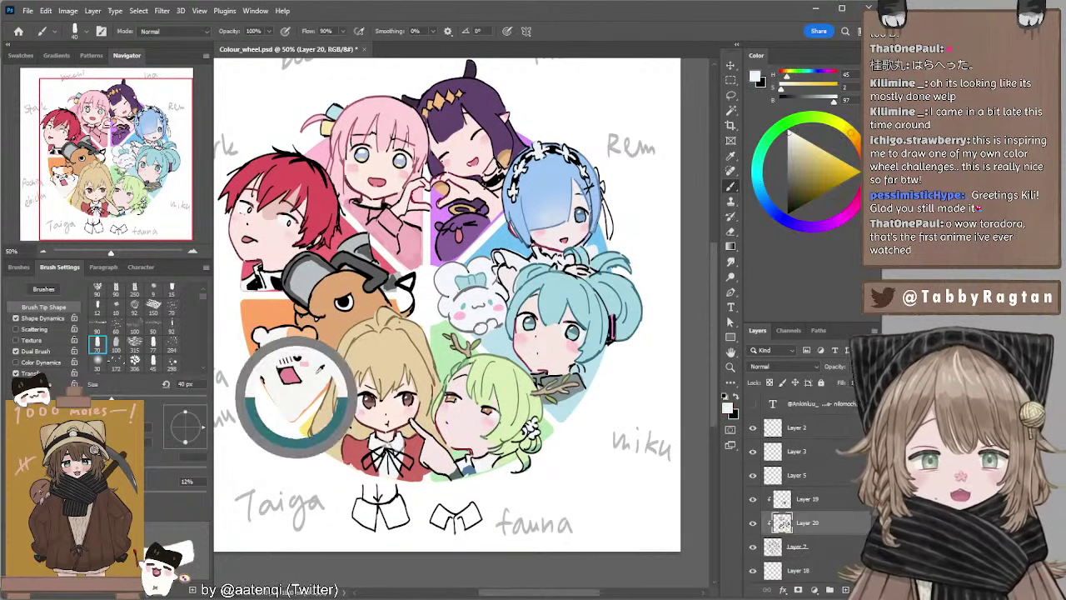
pyautogui.click(784, 165)
pyautogui.press(']')
pyautogui.moveTo(257, 337); pyautogui.dragTo(283, 329)
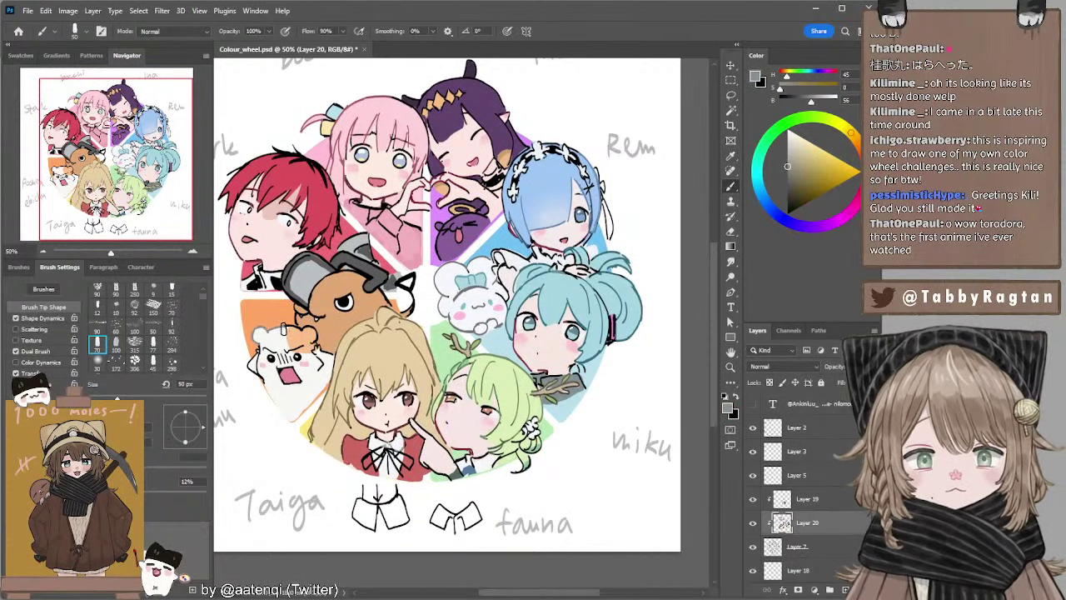
pyautogui.click(787, 190)
pyautogui.click(154, 360)
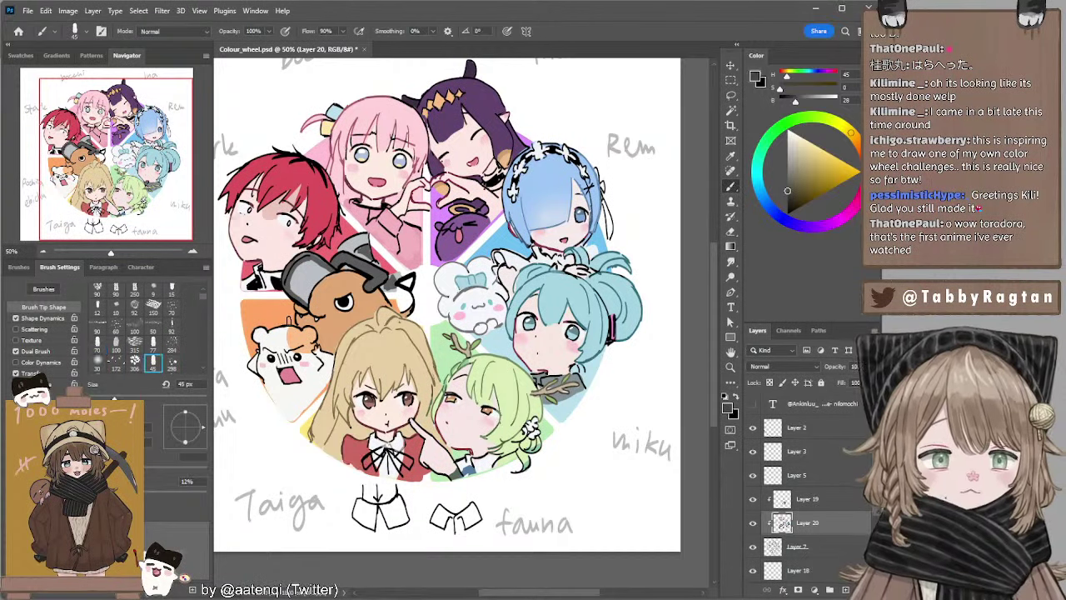
pyautogui.click(98, 342)
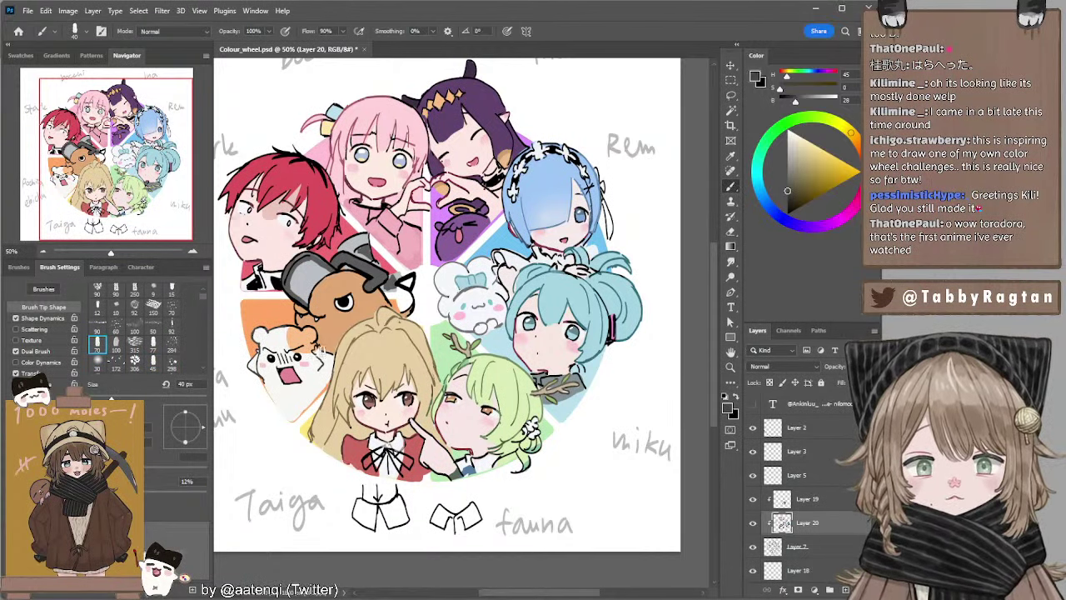
# Switch to the base colour layer, Layer 17, and try a contiguous Magic Wand selection on the orange chainsaw dog's head.
pyautogui.keyDown('ctrl'); pyautogui.click(348, 330); pyautogui.keyUp('ctrl')
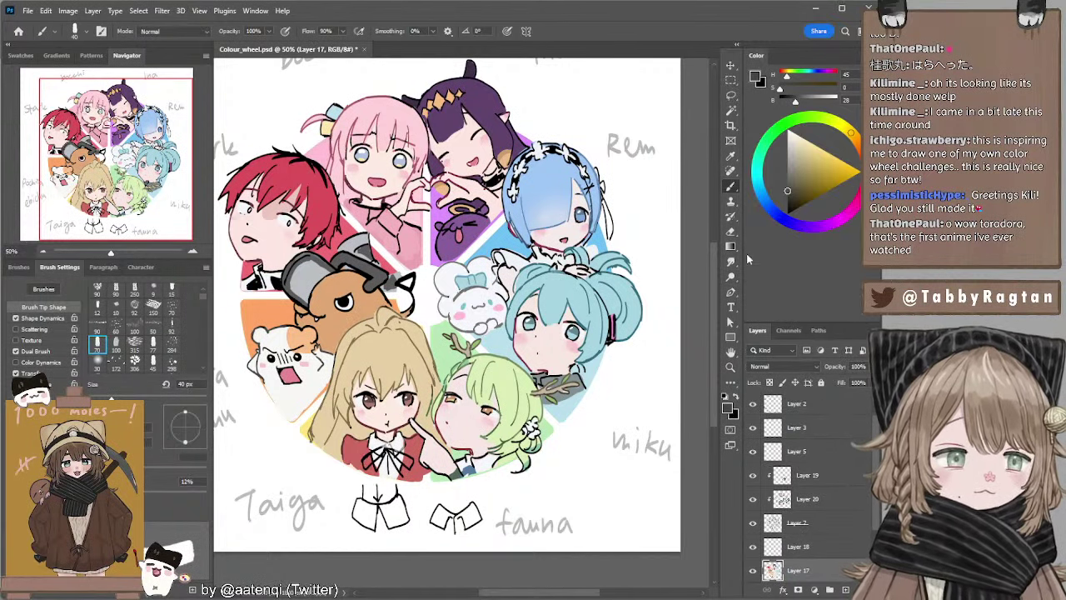
pyautogui.click(732, 110)
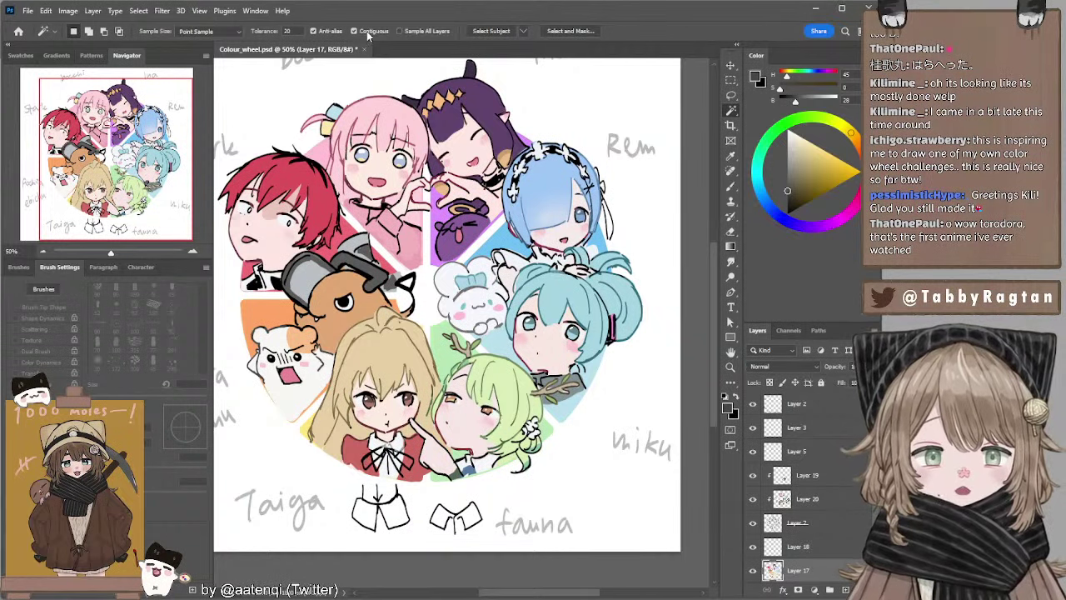
pyautogui.click(355, 32)
pyautogui.click(339, 288)
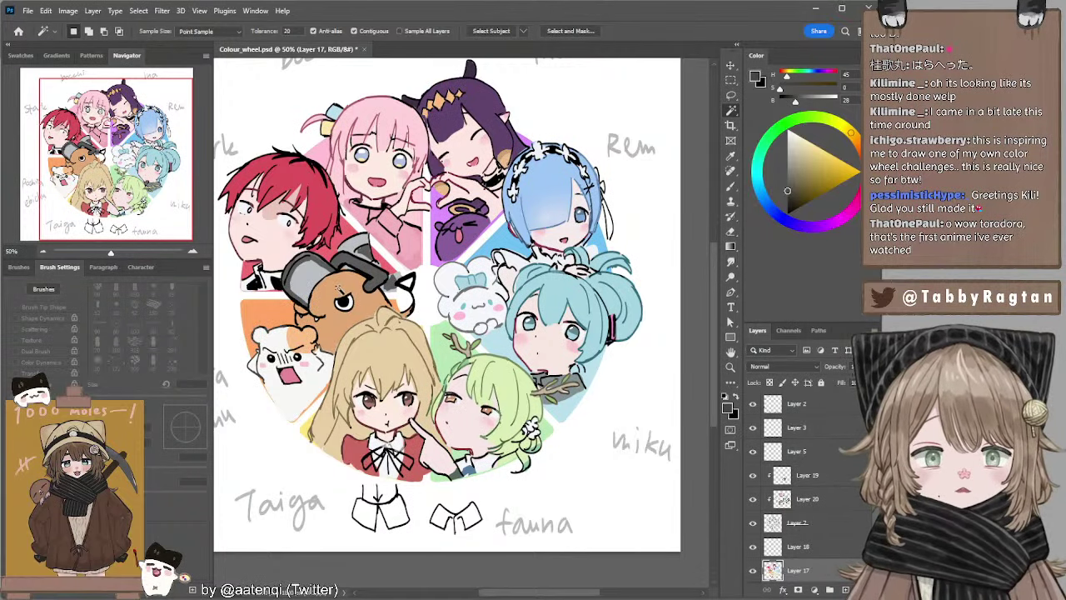
pyautogui.press('i')
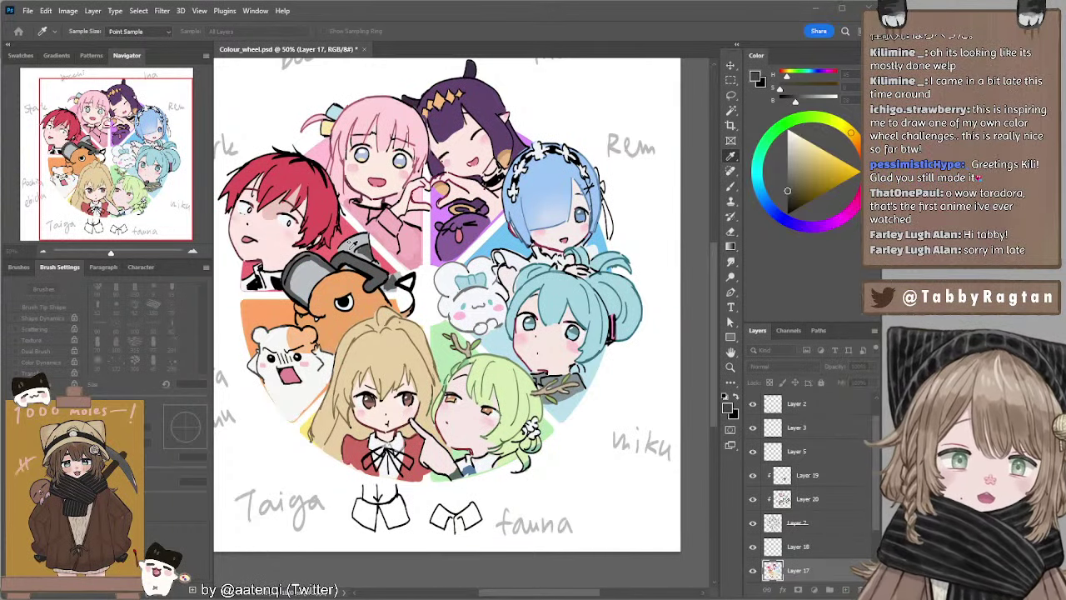
pyautogui.press('l')
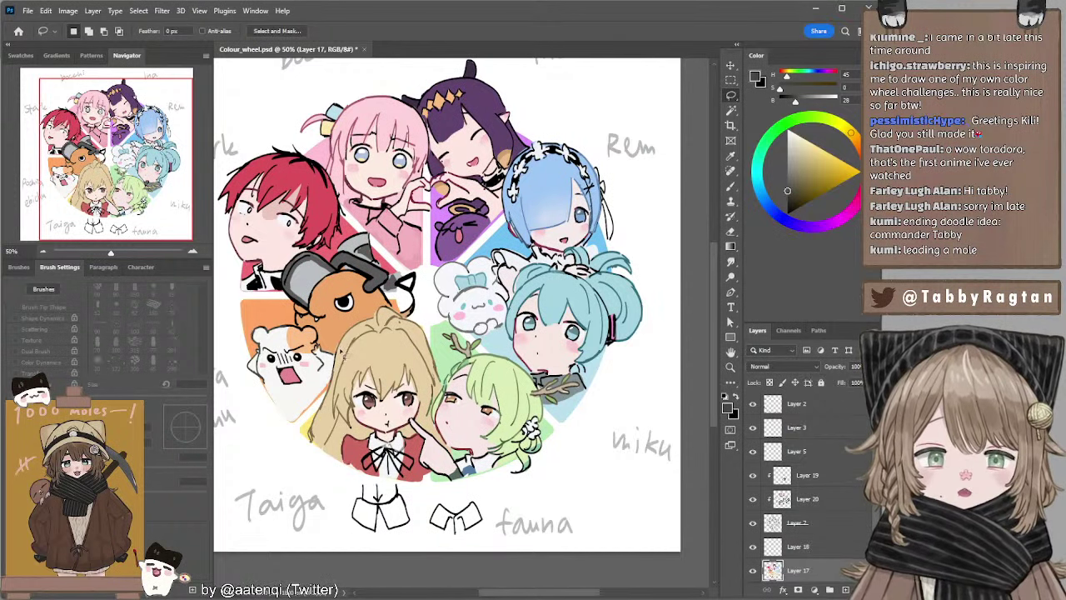
pyautogui.press('b')
# Sample the hamster's orange ear patch, lighten it to H 28, S 28, B 100, and reduce the brush to 8 px.
pyautogui.keyDown('alt'); pyautogui.click(283, 326); pyautogui.keyUp('alt')
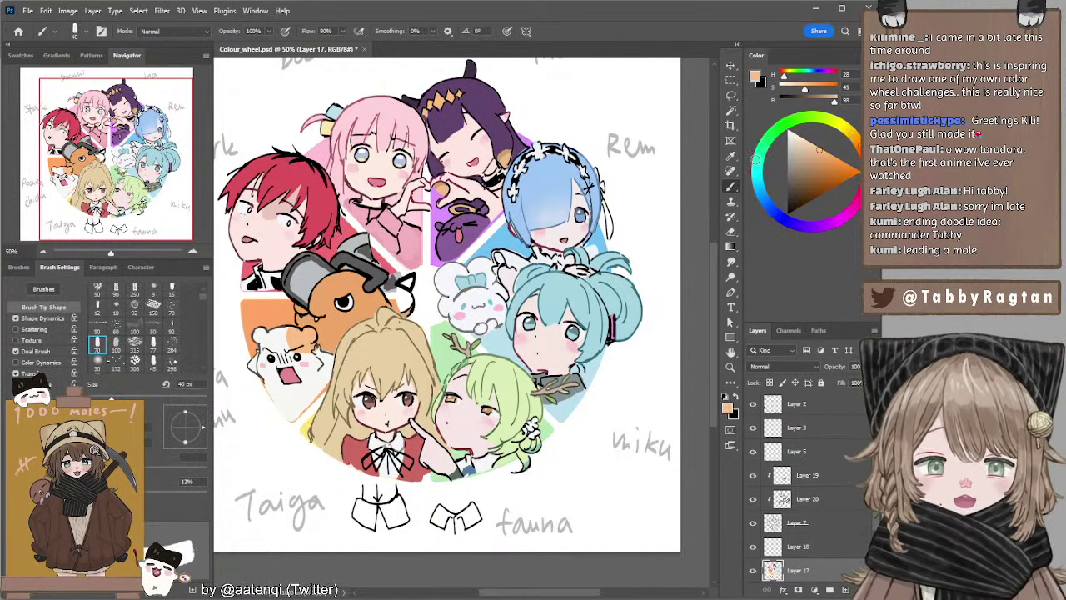
pyautogui.click(808, 142)
pyautogui.press('[')
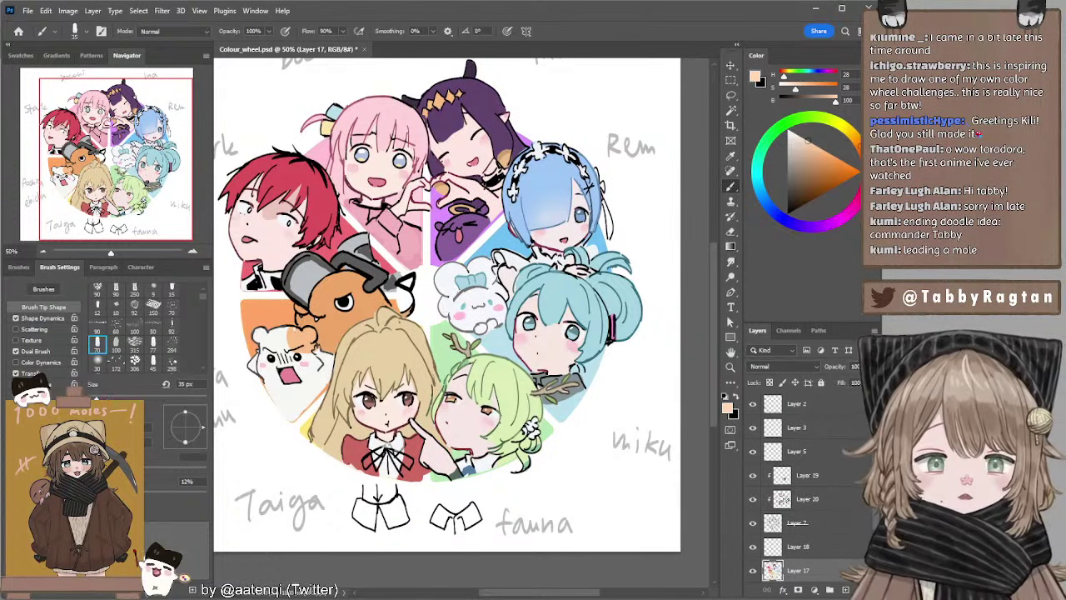
pyautogui.press('[')
pyautogui.press('[')
pyautogui.press('[')
pyautogui.press('[')
pyautogui.press('[')
pyautogui.press('[')
pyautogui.press('[')
pyautogui.press('[')
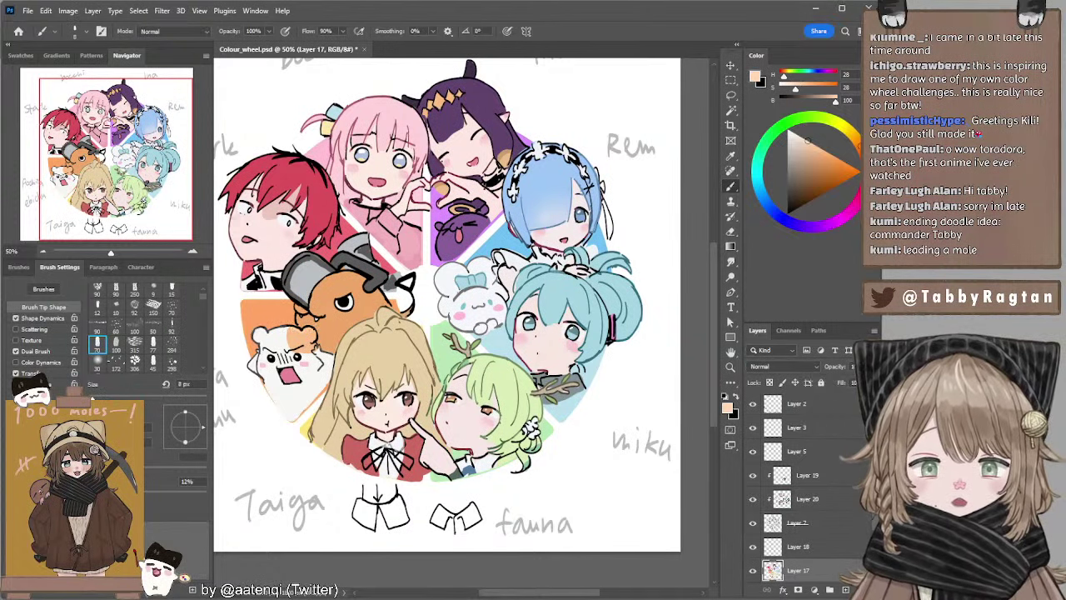
pyautogui.moveTo(449, 290); pyautogui.dragTo(449, 286)
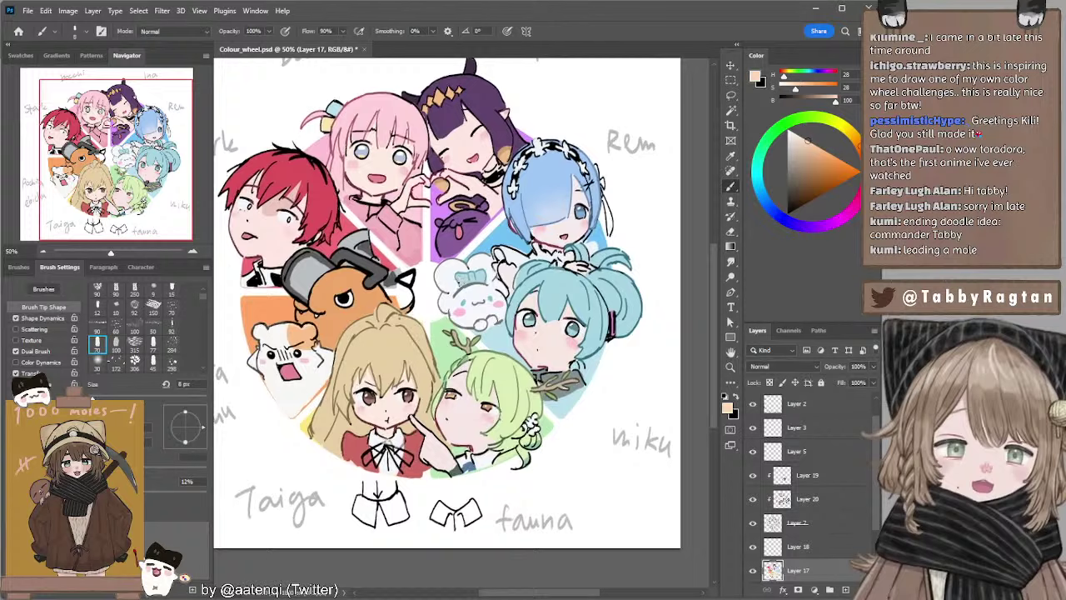
# Sample the blonde girl's hair, darken it to H 39, S 40, B 70, and paint side-hair shading at 35 px on a new layer above Layer 17.
pyautogui.keyDown('alt'); pyautogui.click(341, 425); pyautogui.keyUp('alt')
pyautogui.click(809, 166)
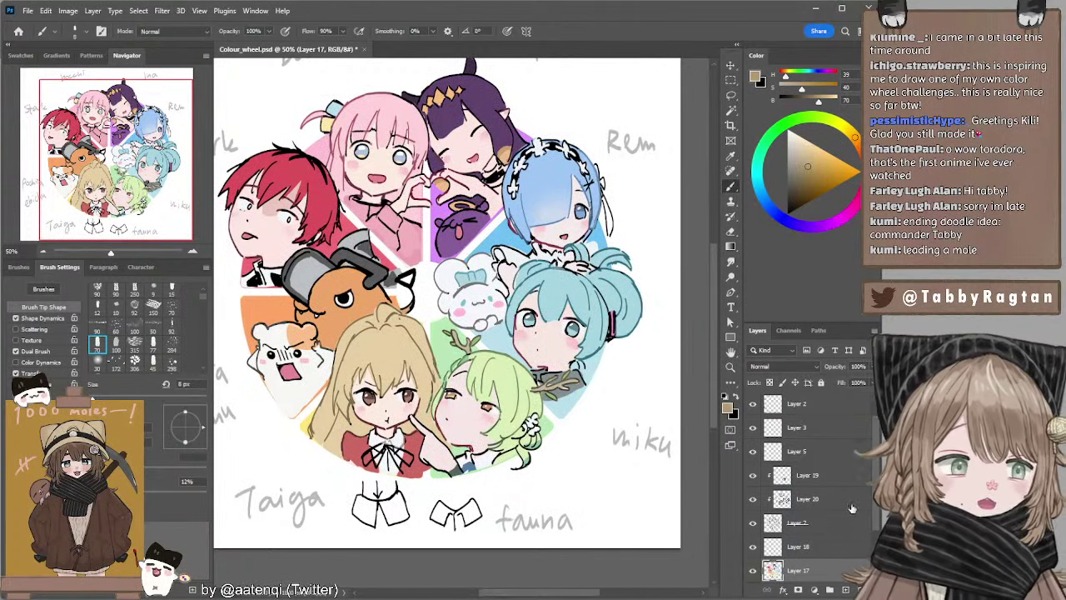
pyautogui.scroll(-1, 831, 530)
pyautogui.click(846, 590)
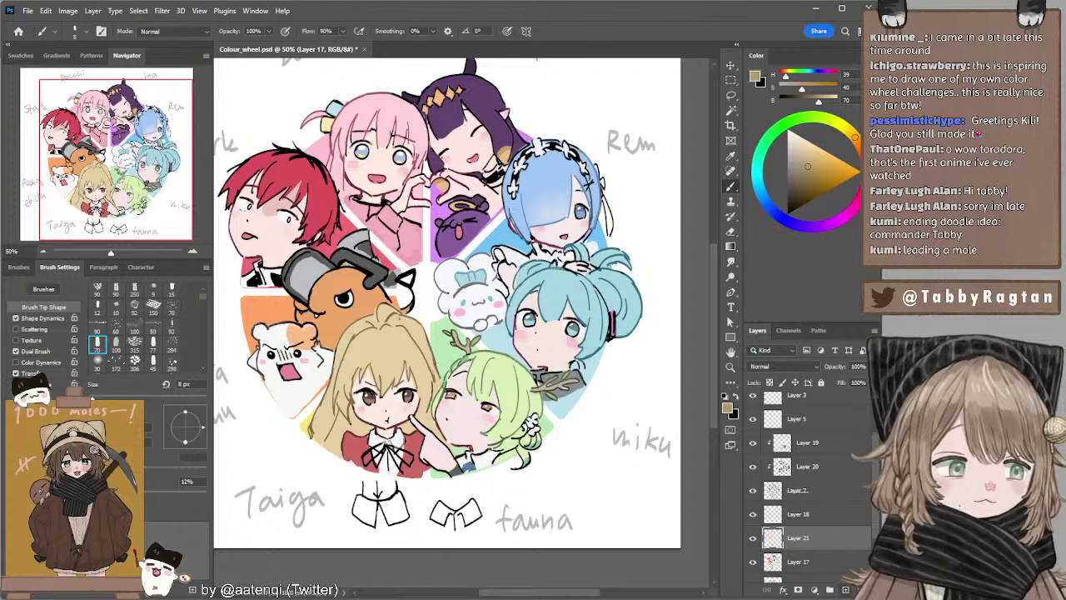
pyautogui.press(']')
pyautogui.press(']')
pyautogui.press(']')
pyautogui.press(']')
pyautogui.press(']')
pyautogui.press(']')
pyautogui.moveTo(334, 436); pyautogui.dragTo(352, 414)
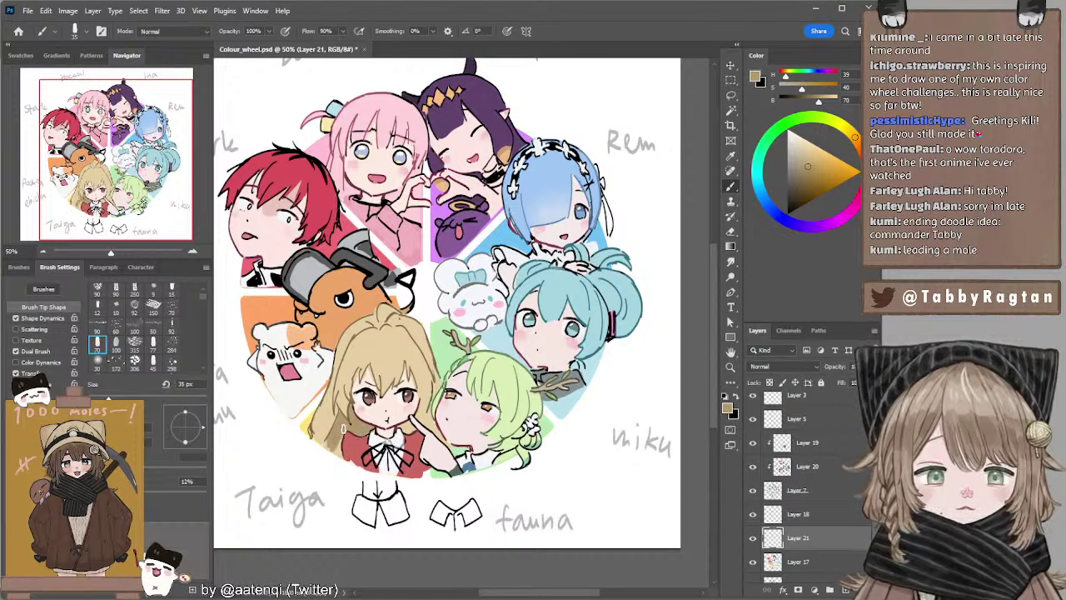
# Paint finer shading strands through the blonde girl's hair with 20, 15 and 10 px brushes.
pyautogui.press('[')
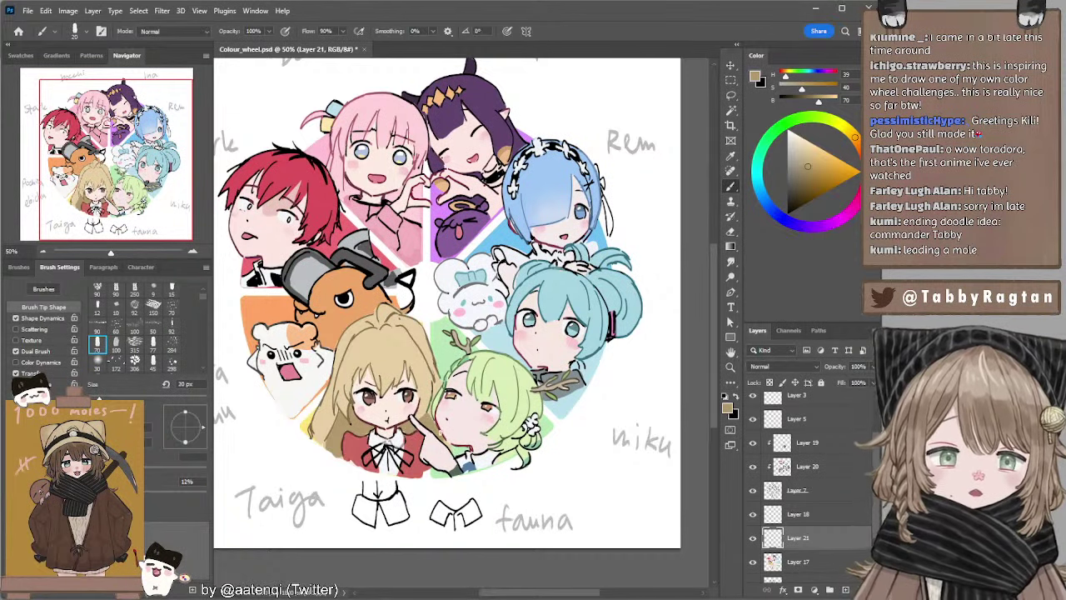
pyautogui.moveTo(563, 303); pyautogui.dragTo(545, 335)
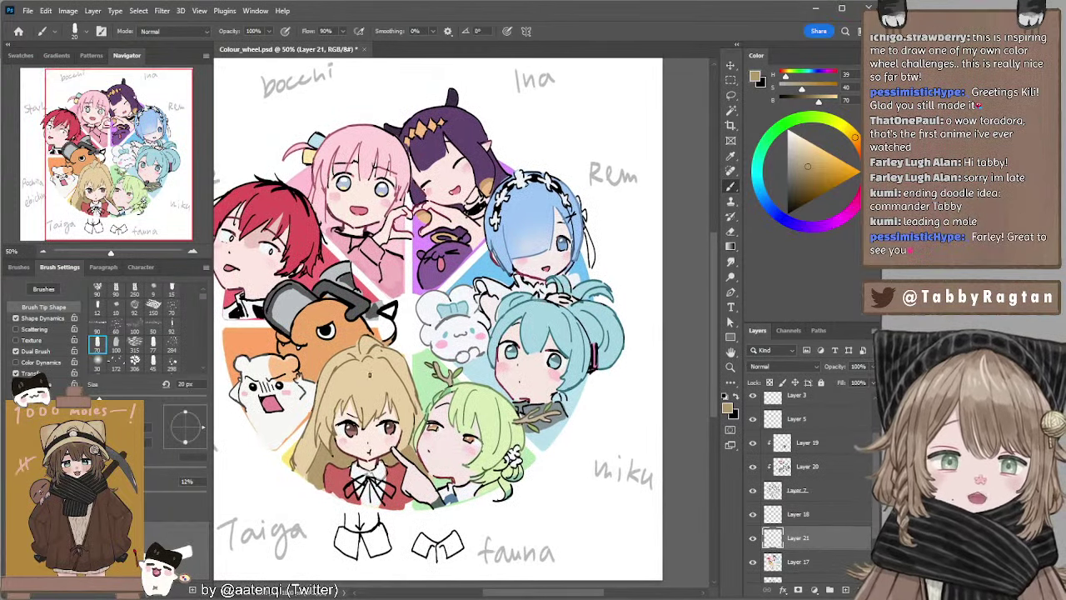
pyautogui.press('[')
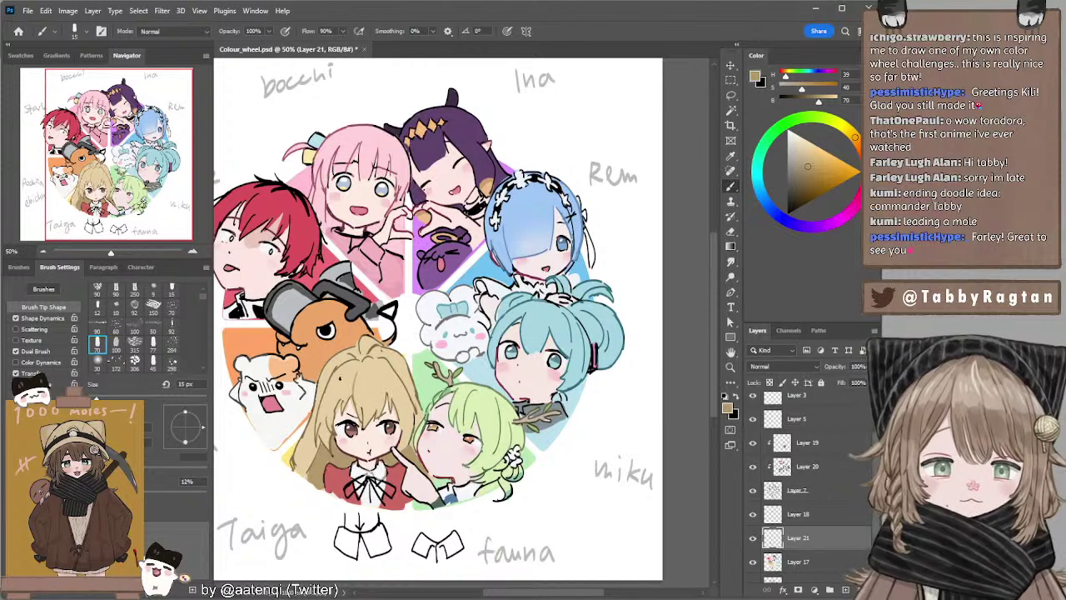
pyautogui.press('[')
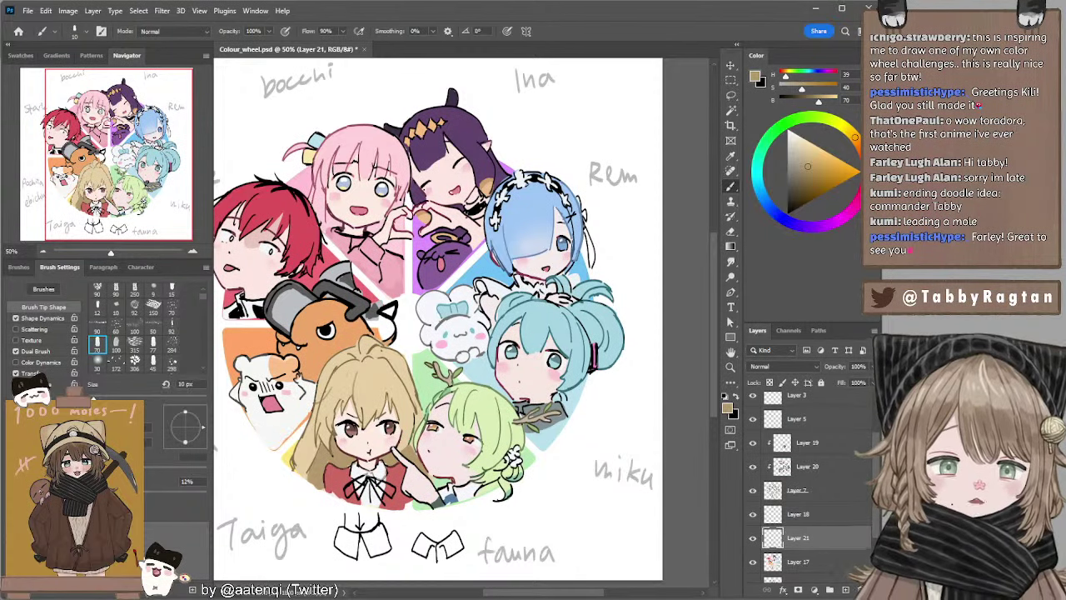
pyautogui.moveTo(406, 351); pyautogui.dragTo(413, 339)
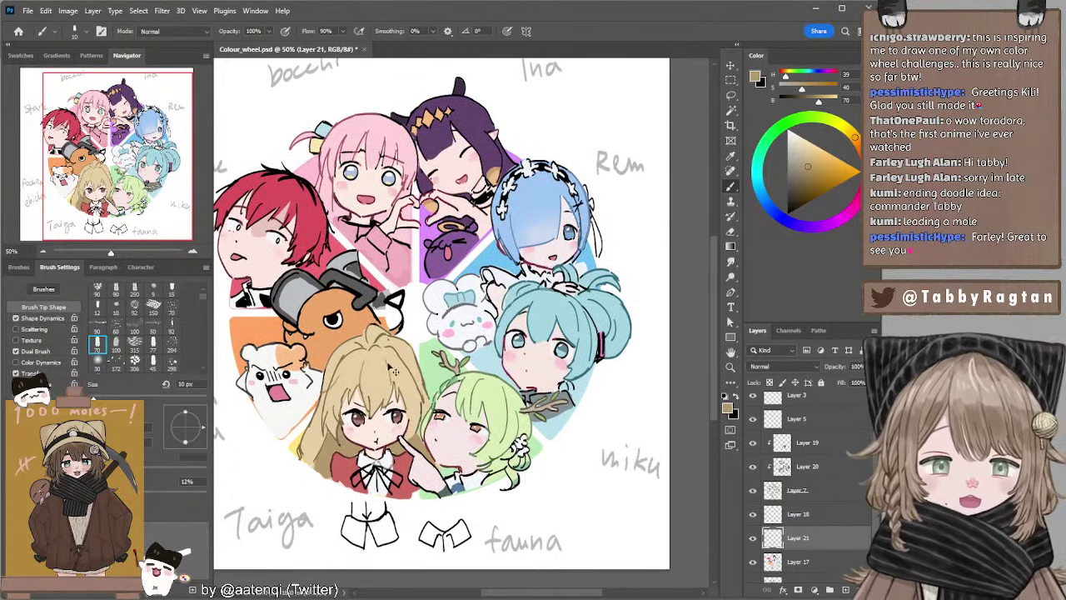
pyautogui.moveTo(444, 302); pyautogui.dragTo(464, 305)
pyautogui.hscroll(1, 472, 344)
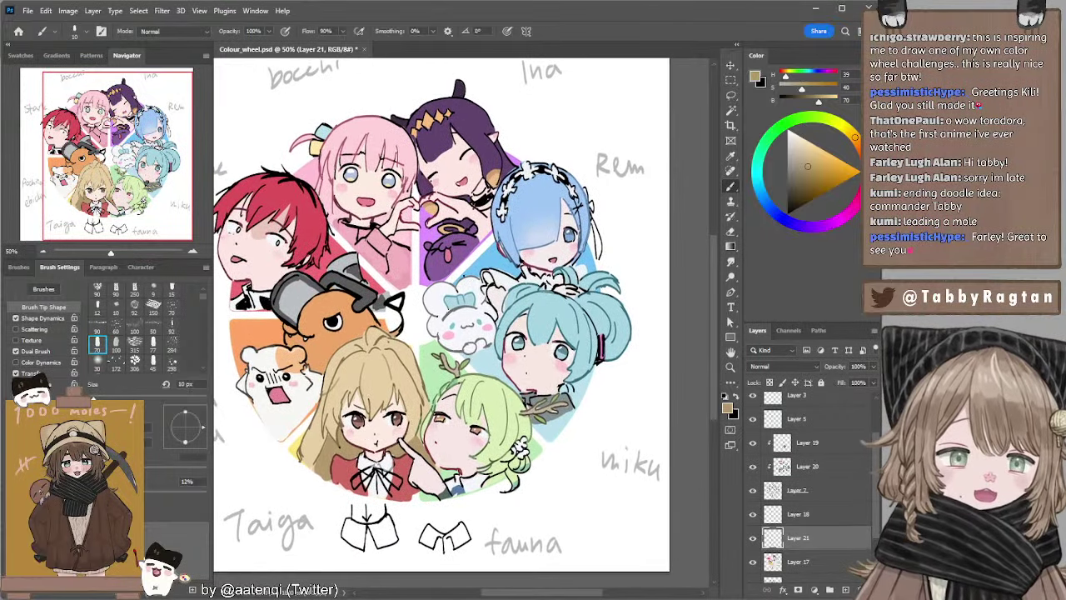
# Return to Layer 17, sample the teal-haired girl's grey clothing, and fill in her shoulder around the antler with 35 and 30 px brushes.
pyautogui.keyDown('ctrl'); pyautogui.click(460, 253); pyautogui.keyUp('ctrl')
pyautogui.keyDown('alt'); pyautogui.click(449, 256); pyautogui.keyUp('alt')
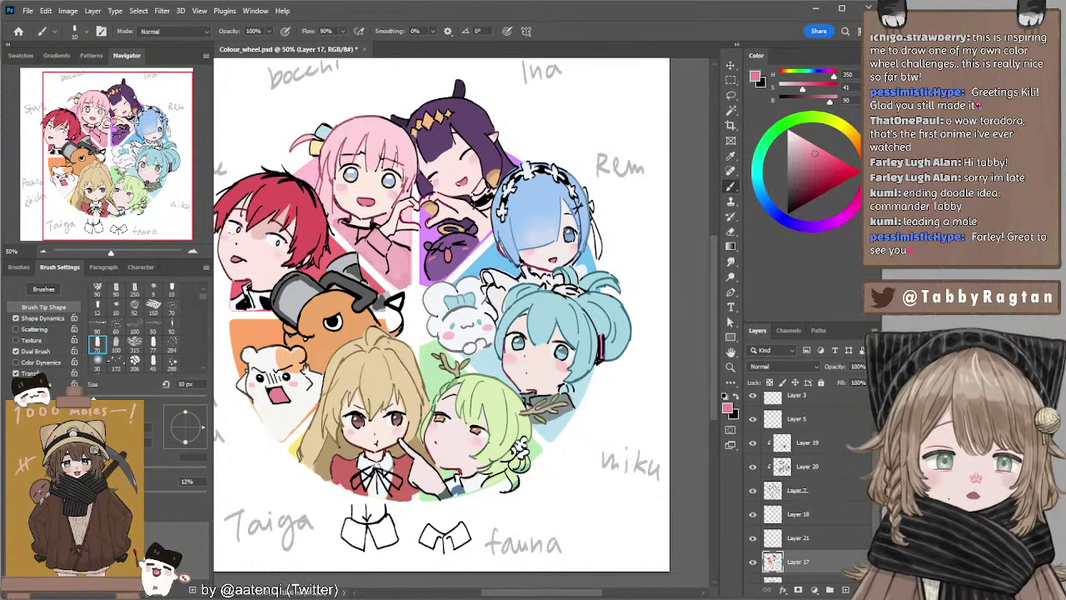
pyautogui.moveTo(598, 220); pyautogui.dragTo(623, 219)
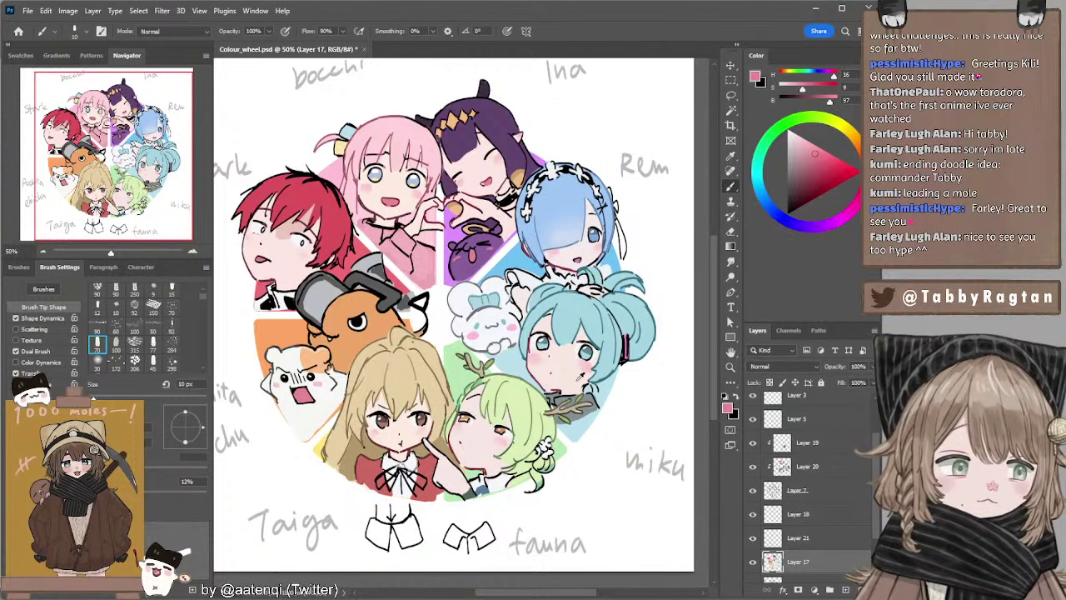
pyautogui.keyDown('alt'); pyautogui.click(575, 374); pyautogui.keyUp('alt')
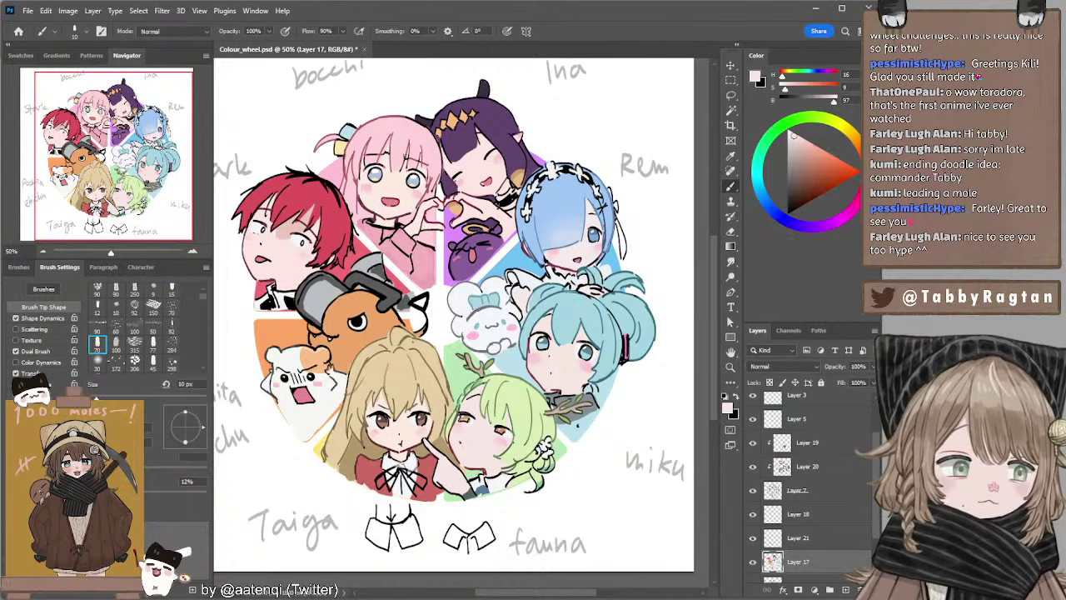
pyautogui.keyDown('alt'); pyautogui.click(576, 416); pyautogui.keyUp('alt')
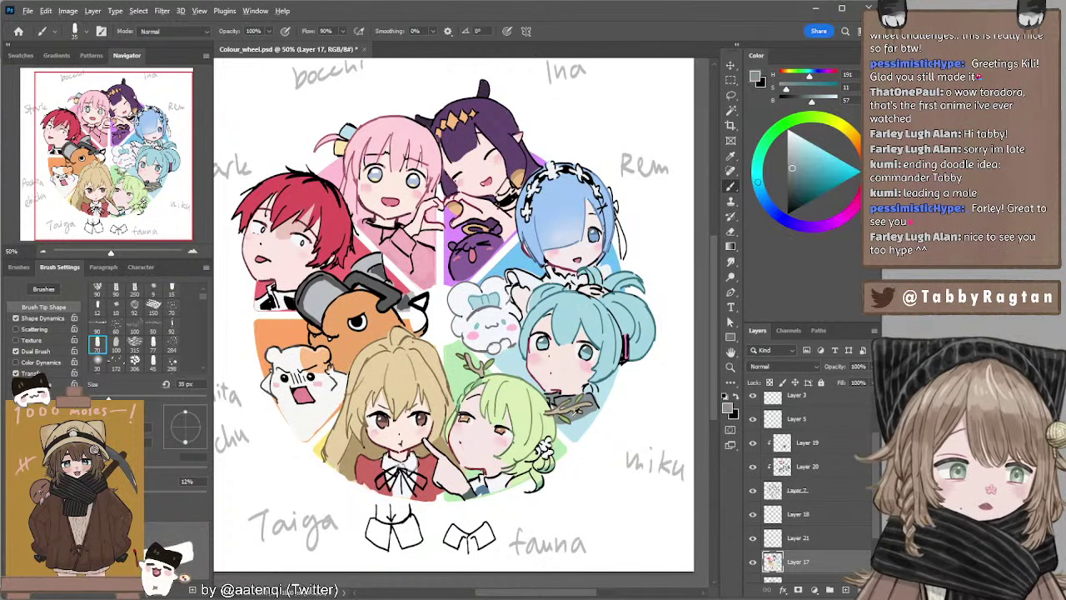
pyautogui.moveTo(568, 428); pyautogui.dragTo(593, 411)
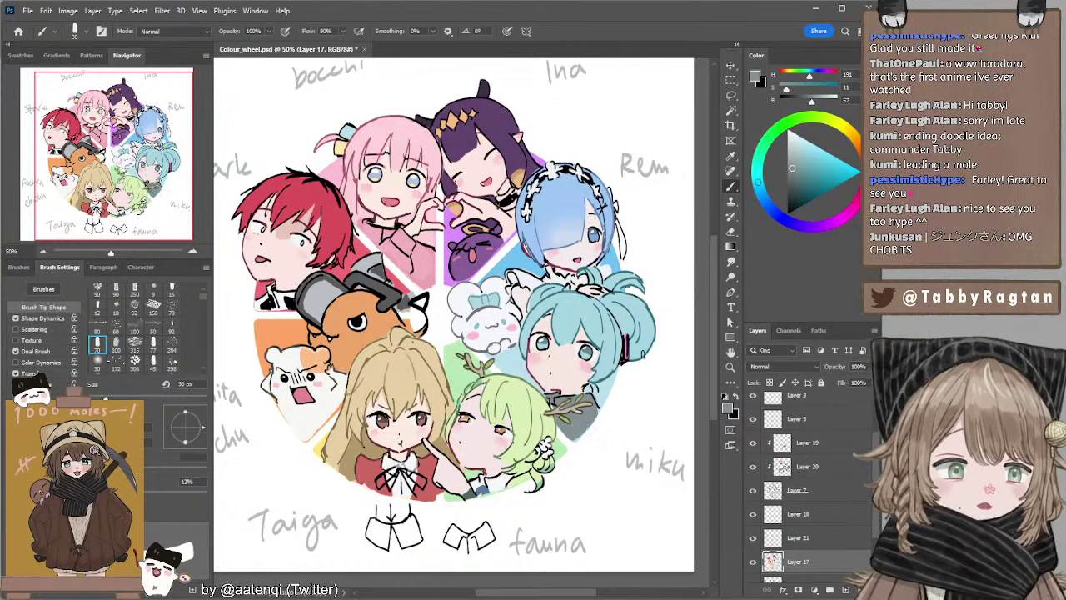
# Lighten the clothing grey to H 191, B 69 and paint over the teal-haired girl's shoulder at 25 px.
pyautogui.keyDown('alt'); pyautogui.click(581, 427); pyautogui.keyUp('alt')
pyautogui.click(790, 157)
pyautogui.press('[')
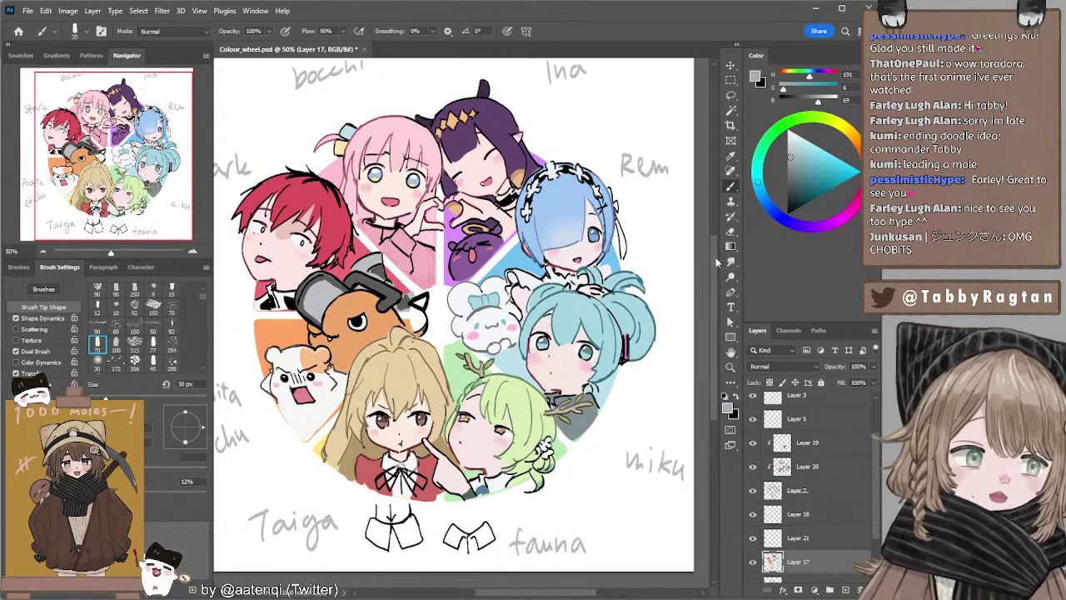
pyautogui.moveTo(588, 425); pyautogui.dragTo(576, 434)
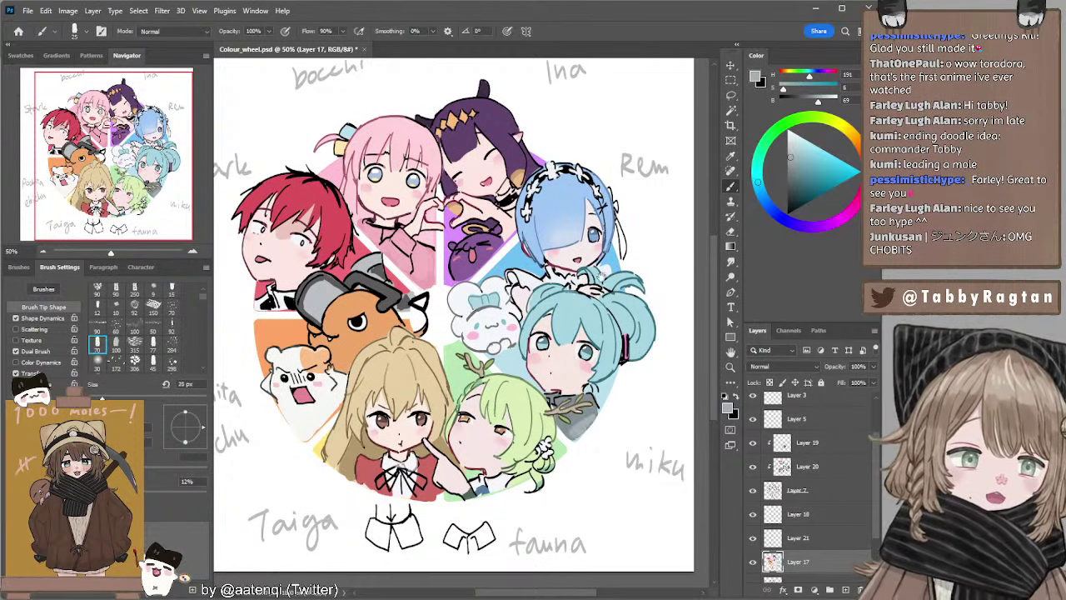
pyautogui.moveTo(600, 280)
pyautogui.mouseDown()
pyautogui.moveTo(601, 327)
pyautogui.moveTo(586, 313)
pyautogui.moveTo(603, 303)
pyautogui.mouseUp()
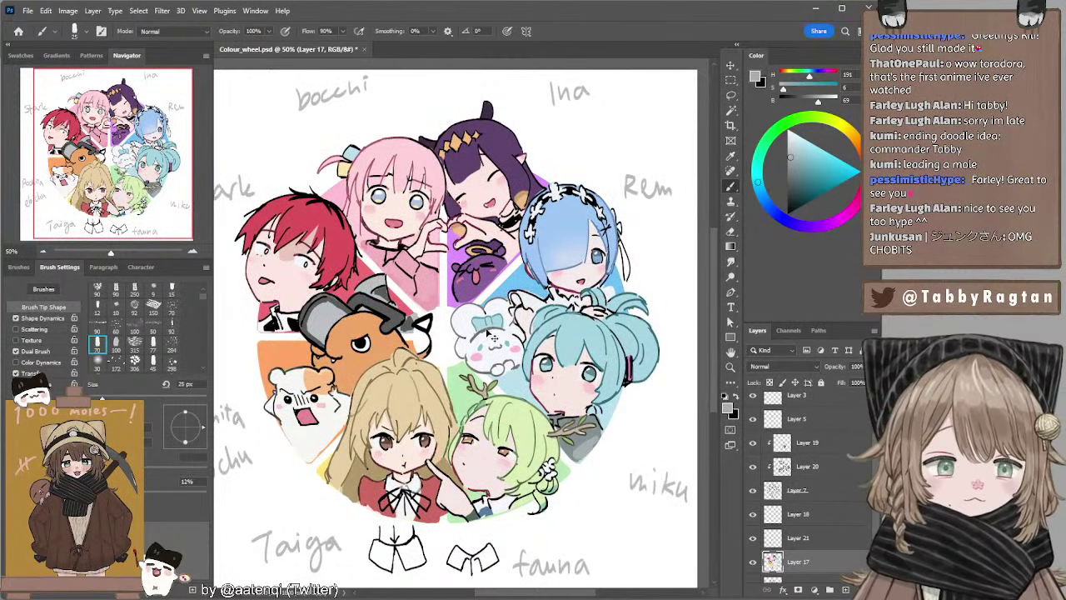
# Switch to the clipped line-tint Layer 20, sample grey from the white dog, darken it to H 180, S 0, B 28, and continue recolouring outlines at 35 px.
pyautogui.click(789, 465)
pyautogui.keyDown('alt'); pyautogui.click(490, 325); pyautogui.keyUp('alt')
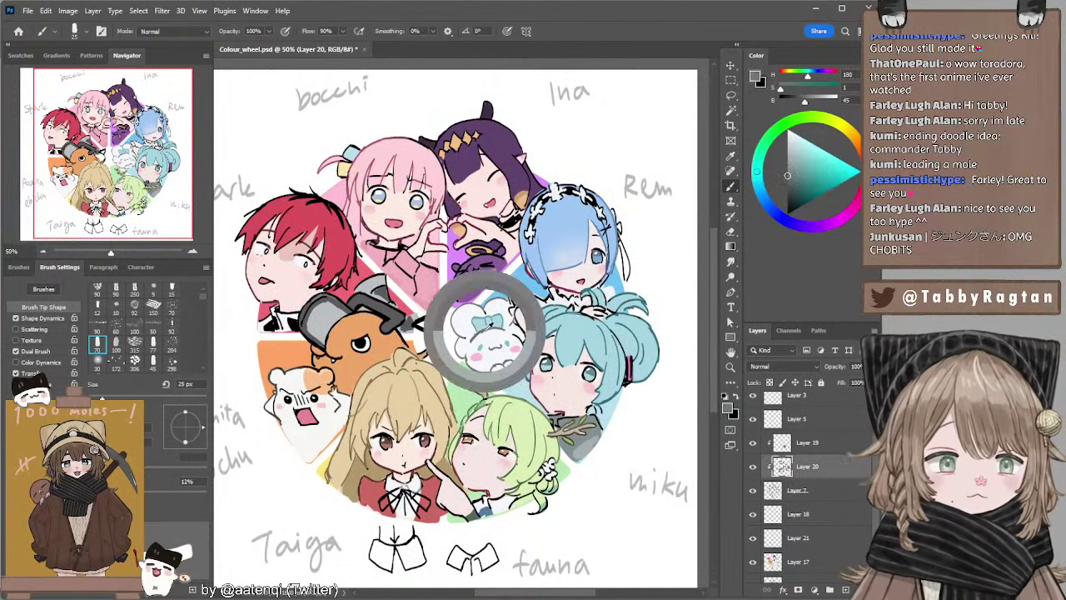
pyautogui.press(']')
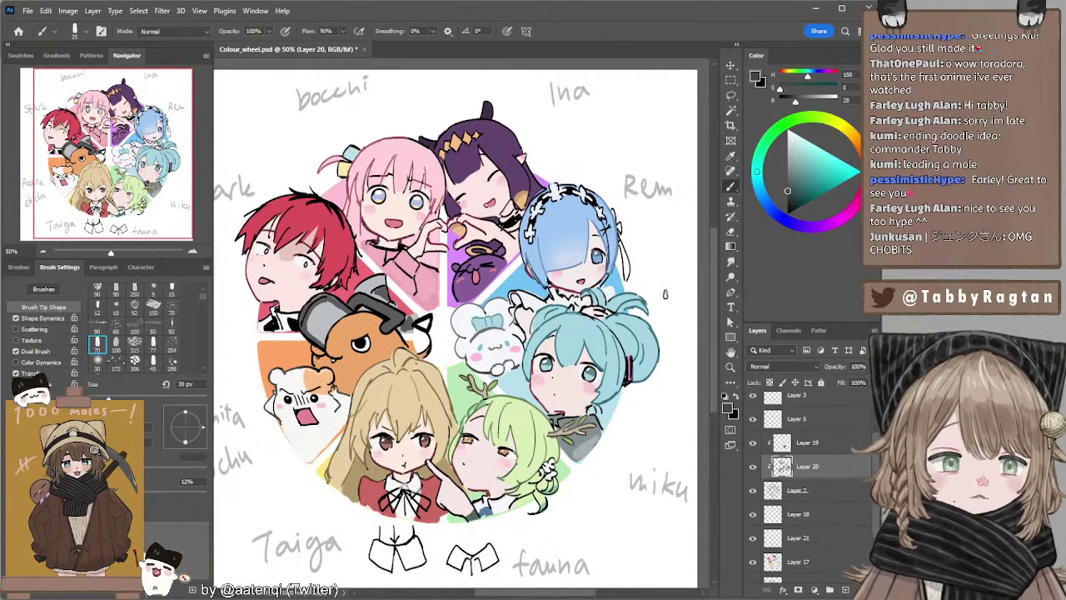
pyautogui.moveTo(628, 351); pyautogui.dragTo(622, 340)
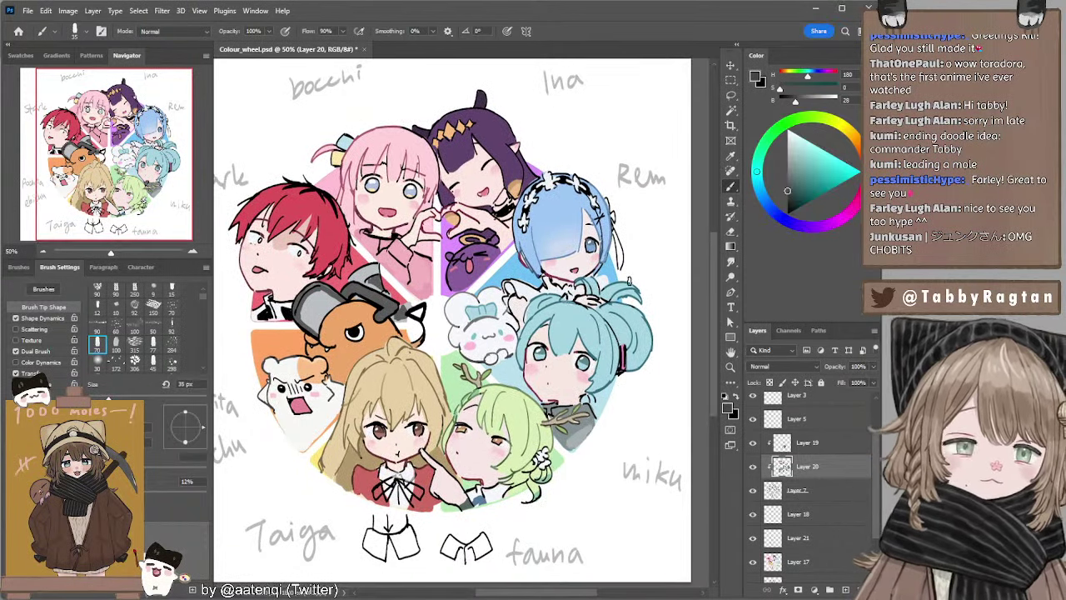
# Sample the pink-haired girl's iris, darken it to H 219, S 33, B 62, and recolour the outlines of both her eyes at 25 px.
pyautogui.keyDown('alt'); pyautogui.click(380, 183); pyautogui.keyUp('alt')
pyautogui.keyDown('alt'); pyautogui.click(380, 183); pyautogui.keyUp('alt')
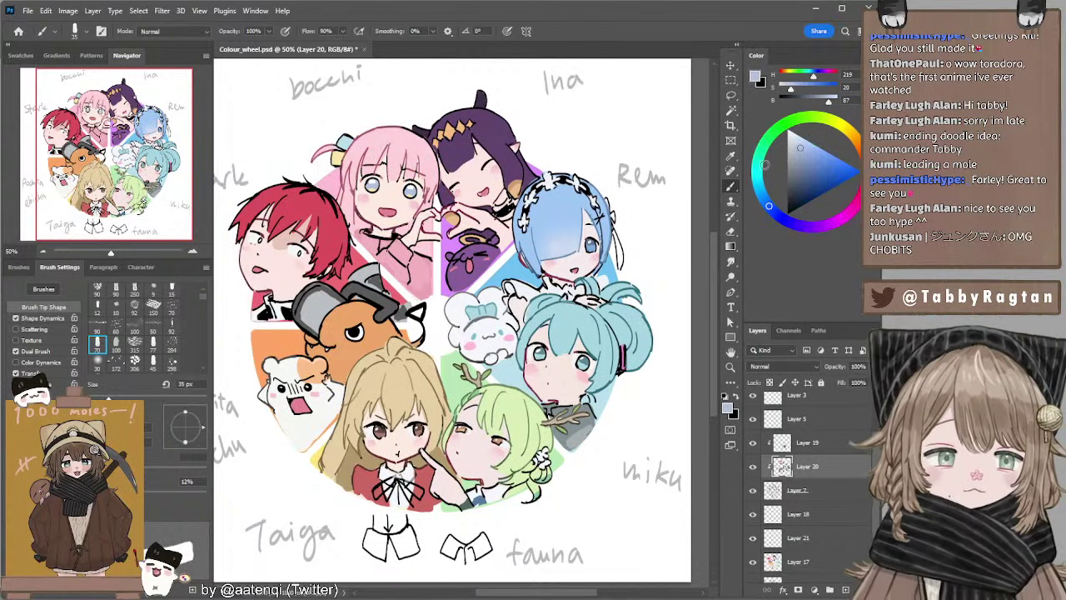
pyautogui.moveTo(363, 184); pyautogui.dragTo(412, 192)
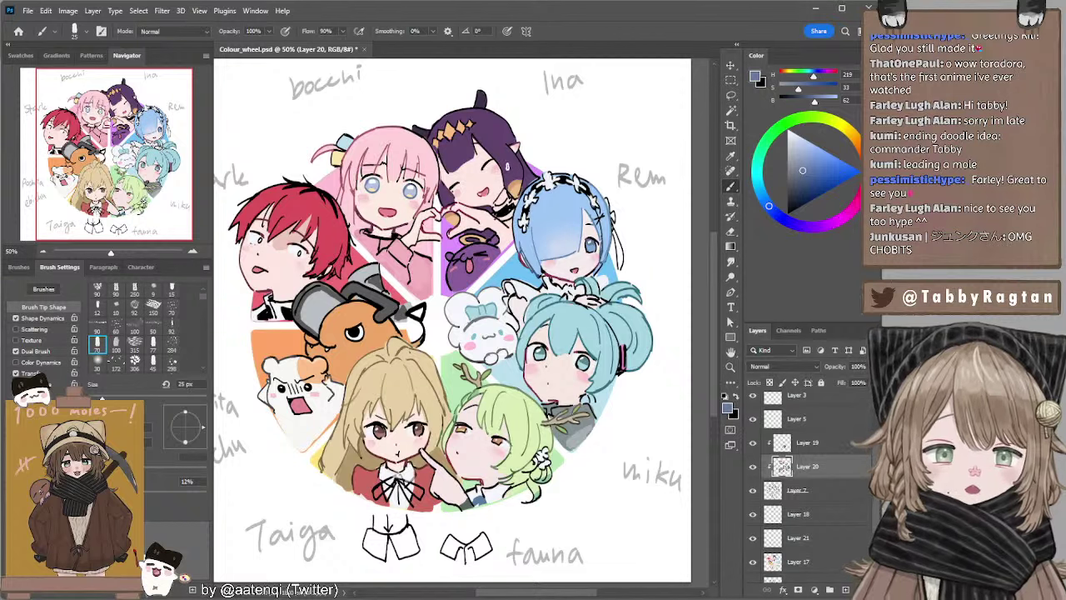
# Recolour the blue-haired maid's and teal-haired girl's eye outlines at 25 px, deepening the blue to H 219, S 33, B 48.
pyautogui.moveTo(588, 239); pyautogui.dragTo(593, 248)
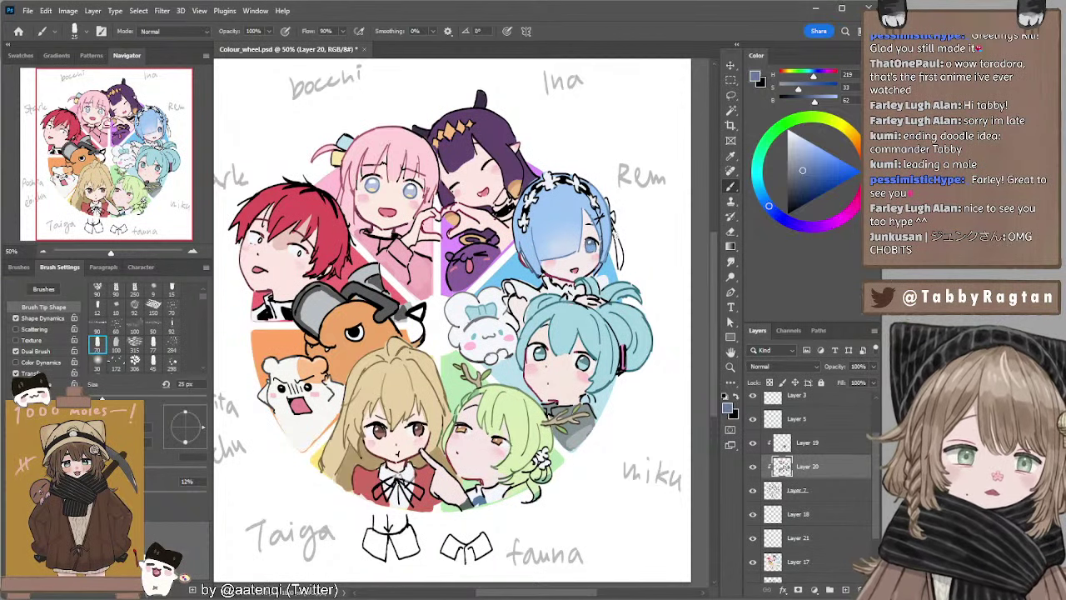
pyautogui.click(800, 180)
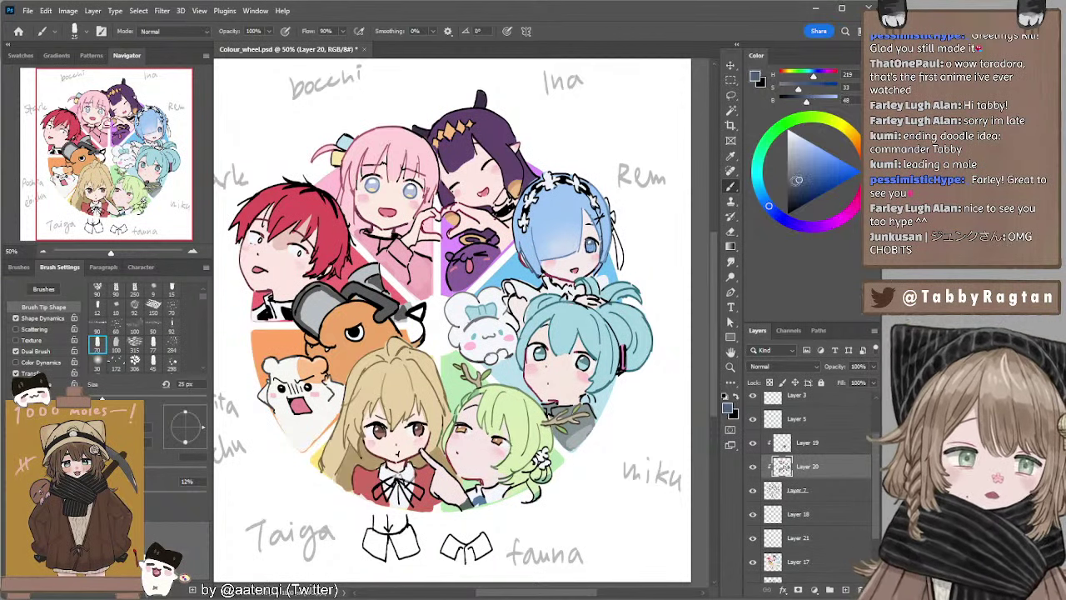
pyautogui.moveTo(600, 240); pyautogui.dragTo(595, 248)
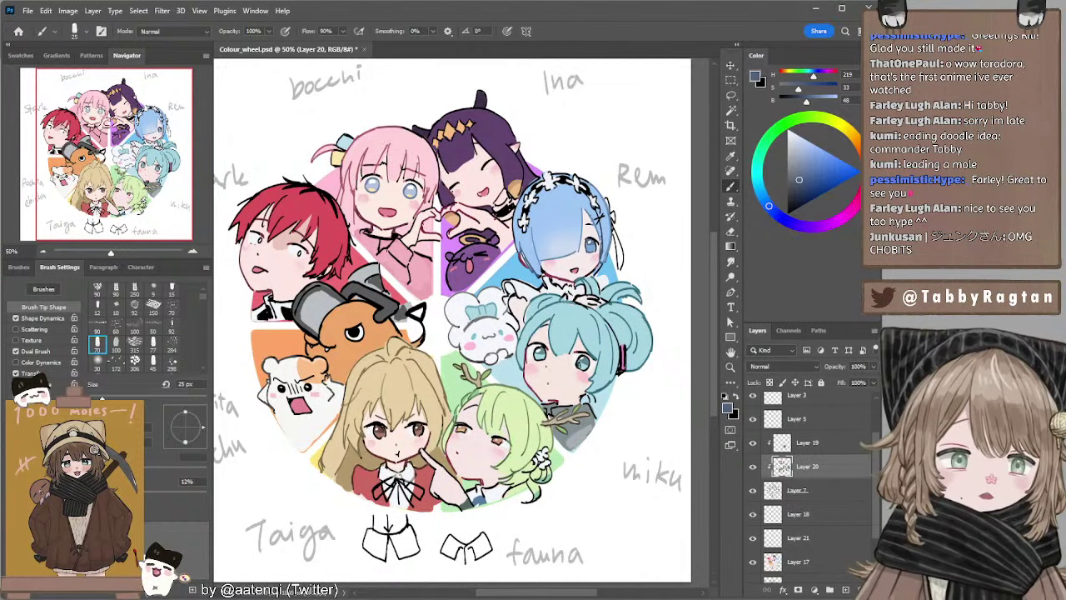
pyautogui.moveTo(580, 368); pyautogui.dragTo(587, 356)
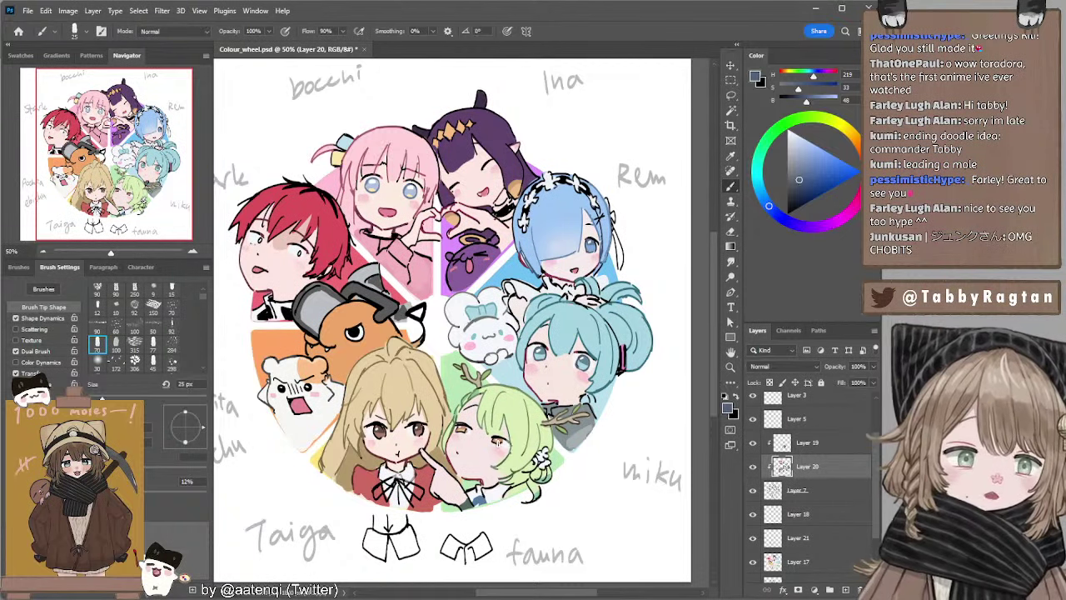
# Sample brown (H 22, S 47, B 37) from the green-haired girl's eye area and recolour her eye outlines at 25 px.
pyautogui.keyDown('alt'); pyautogui.click(503, 438); pyautogui.keyUp('alt')
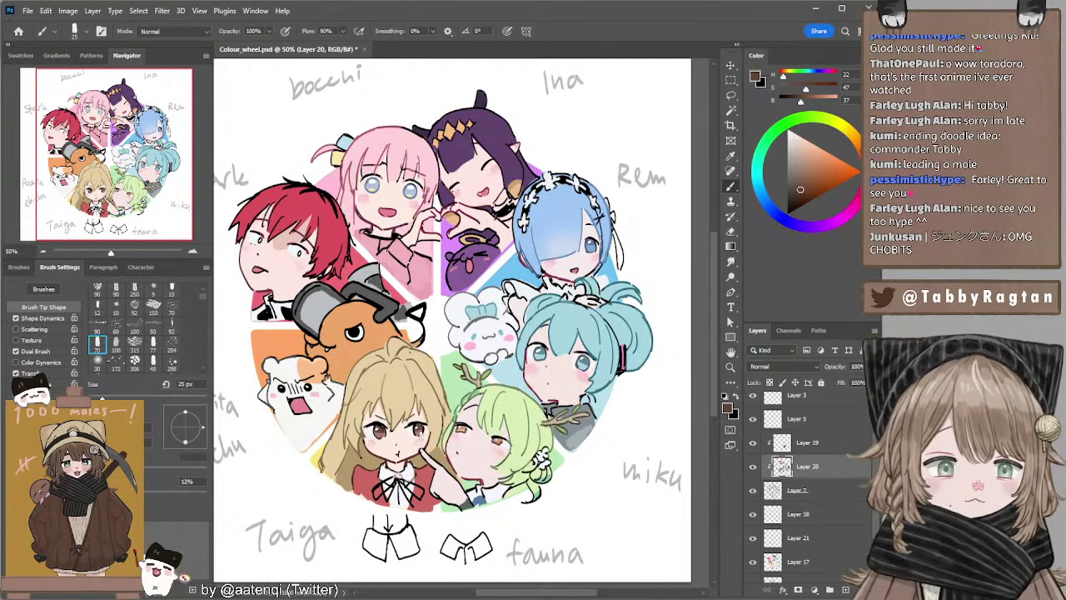
pyautogui.moveTo(446, 361); pyautogui.dragTo(470, 357)
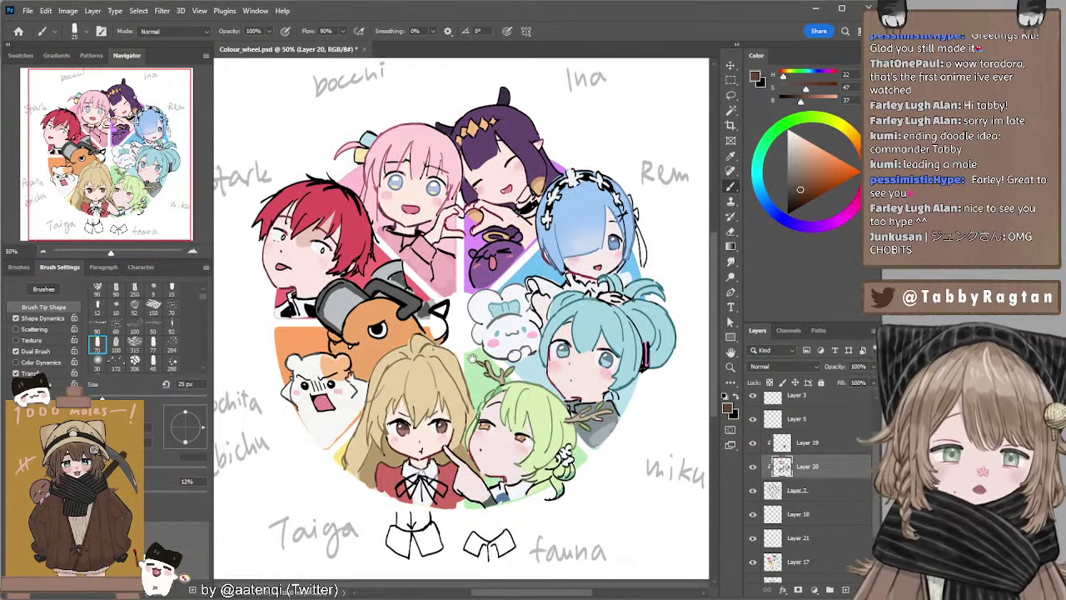
pyautogui.moveTo(469, 217); pyautogui.dragTo(445, 226)
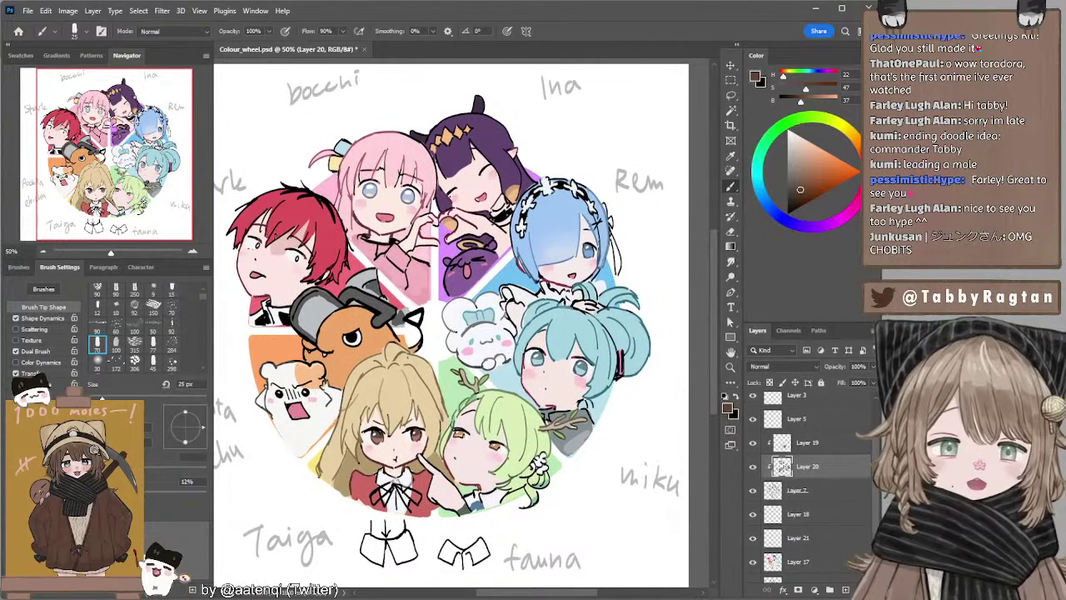
# Sample the red-haired boy's hair, darken it to H 355, S 61, B 39, and recolour his hair outlines at 40 px.
pyautogui.keyDown('alt'); pyautogui.click(288, 213); pyautogui.keyUp('alt')
pyautogui.click(810, 180)
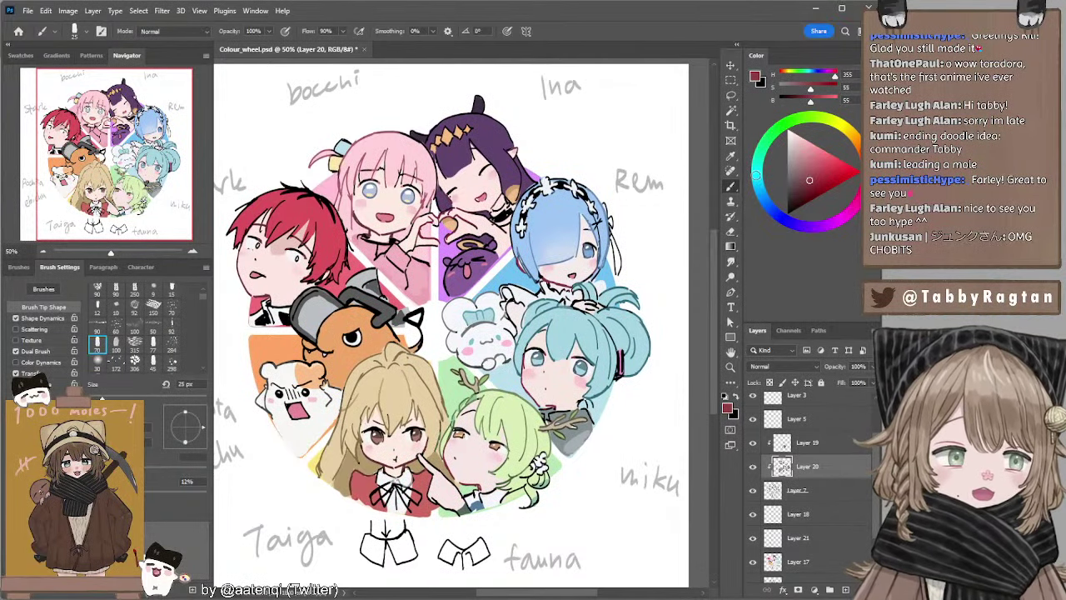
pyautogui.press(']')
pyautogui.press(']')
pyautogui.press(']')
pyautogui.moveTo(231, 226); pyautogui.dragTo(267, 191)
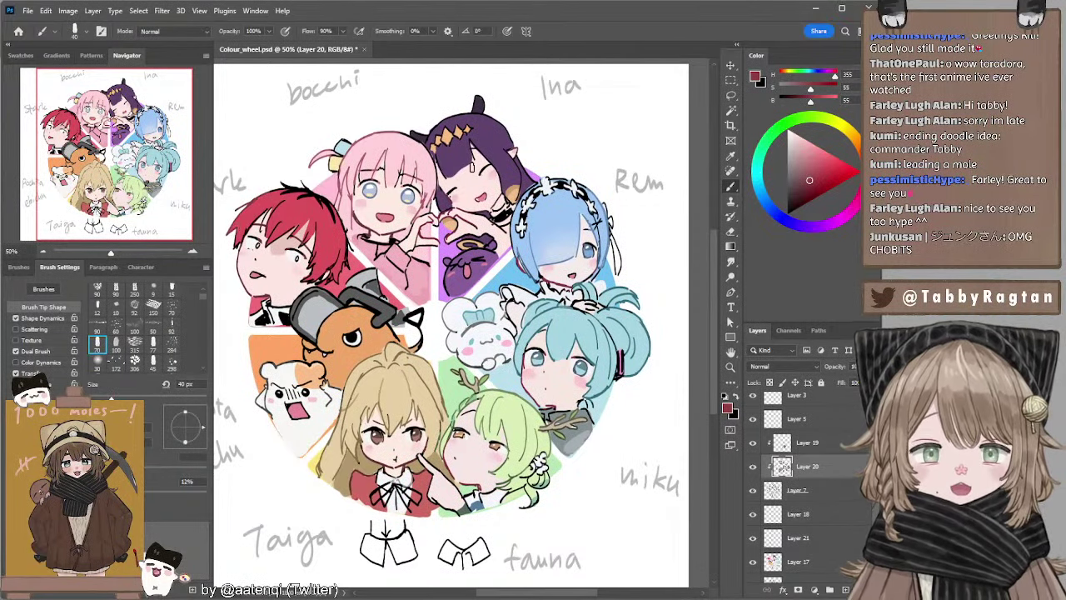
pyautogui.moveTo(808, 181); pyautogui.dragTo(805, 191)
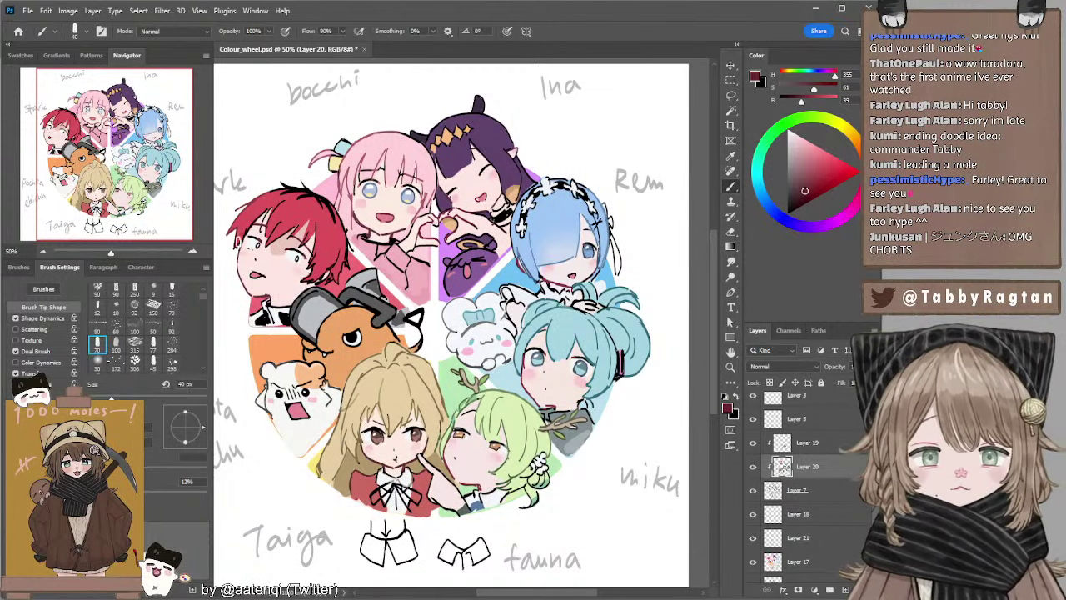
pyautogui.moveTo(282, 198)
pyautogui.mouseDown()
pyautogui.moveTo(261, 222)
pyautogui.moveTo(271, 239)
pyautogui.mouseUp()
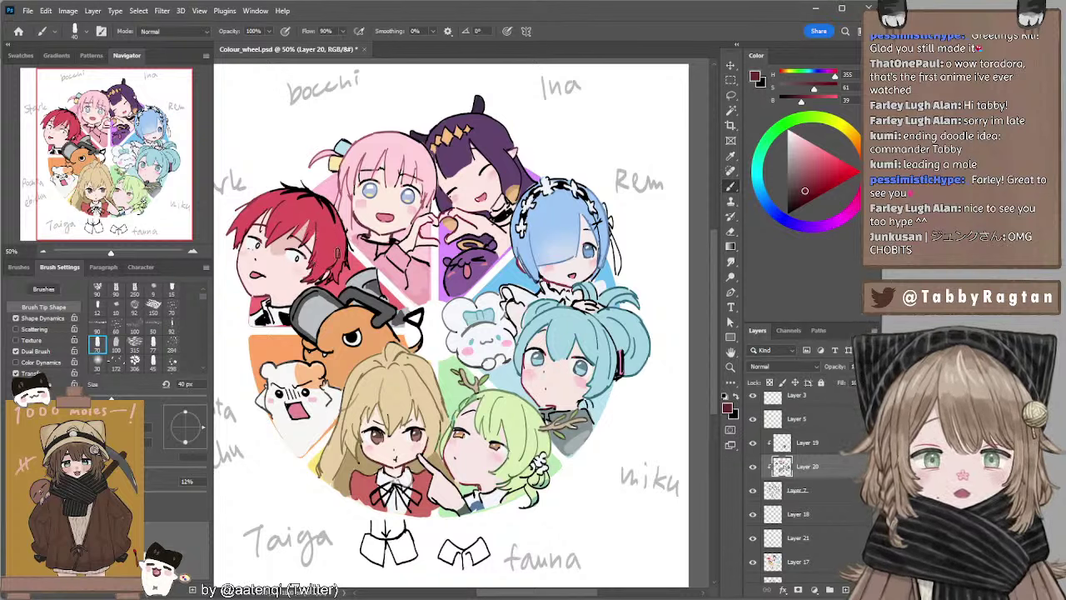
pyautogui.moveTo(338, 264)
pyautogui.mouseDown()
pyautogui.moveTo(330, 279)
pyautogui.moveTo(341, 275)
pyautogui.moveTo(348, 232)
pyautogui.moveTo(348, 244)
pyautogui.mouseUp()
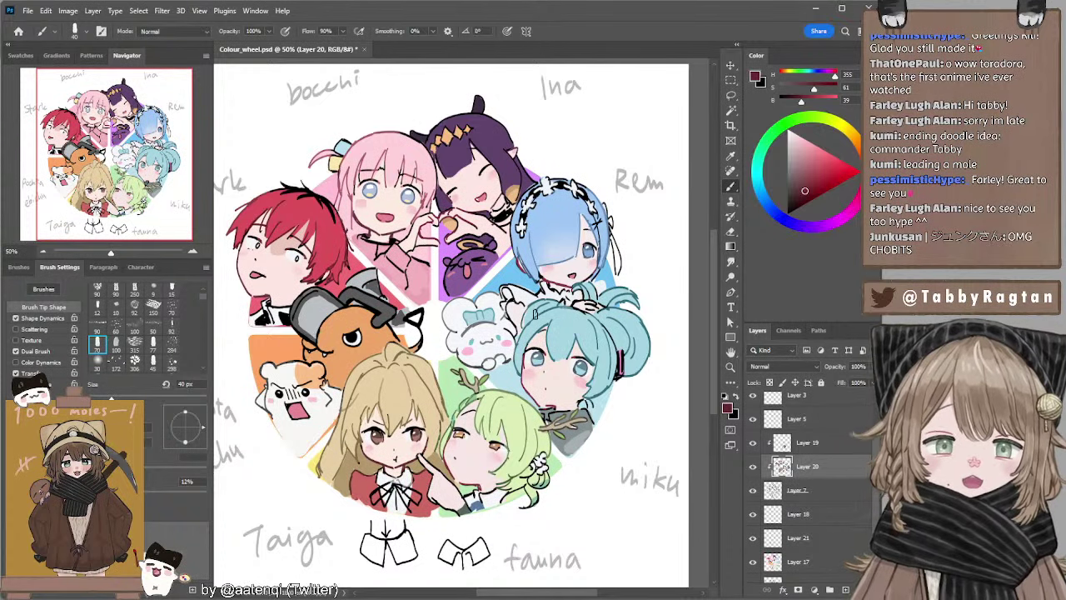
# Set a neutral grey at B 43 and recolour the outlines of the blue-haired maid's white headdress at 30 px.
pyautogui.scroll(-1, 542, 325)
pyautogui.moveTo(541, 315); pyautogui.dragTo(539, 315)
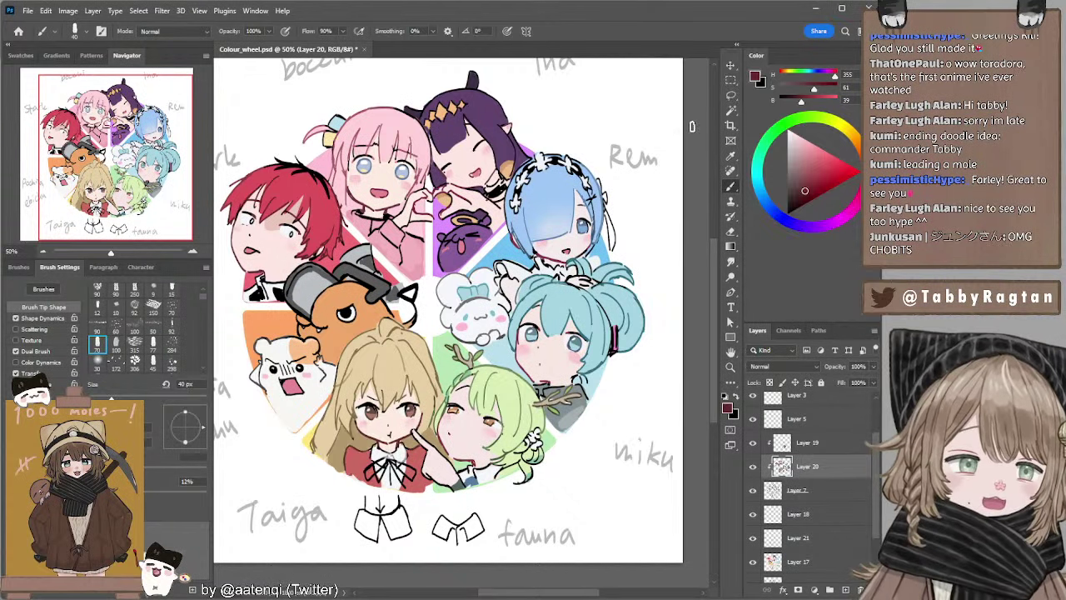
pyautogui.moveTo(627, 155); pyautogui.dragTo(612, 165)
pyautogui.moveTo(787, 158); pyautogui.dragTo(775, 173)
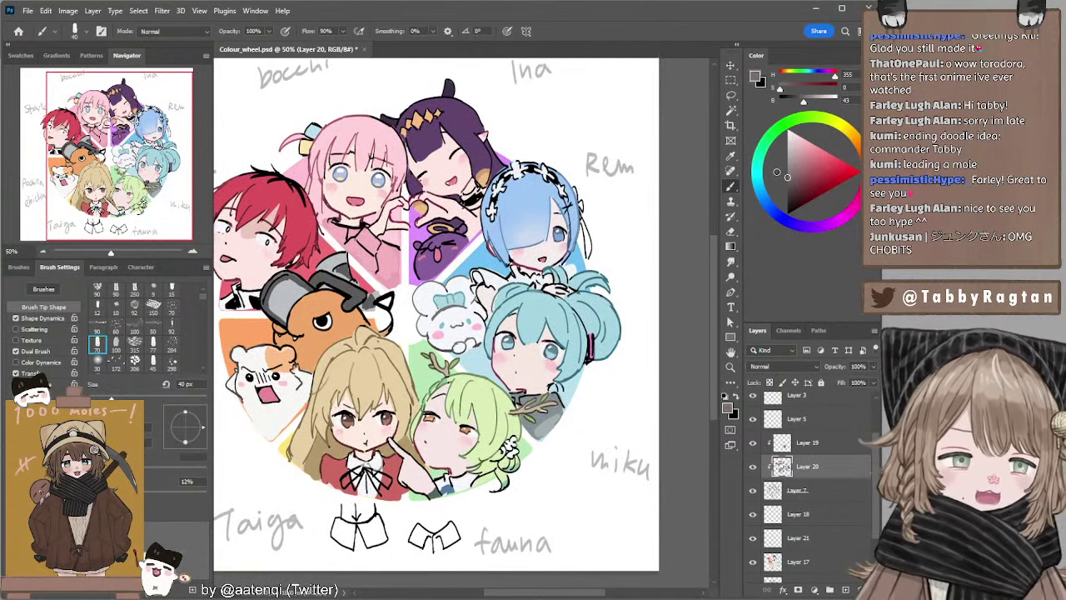
pyautogui.press(']')
pyautogui.moveTo(525, 166)
pyautogui.mouseDown()
pyautogui.moveTo(518, 177)
pyautogui.moveTo(533, 173)
pyautogui.moveTo(510, 178)
pyautogui.mouseUp()
pyautogui.hotkey('ctrl', 'z')
pyautogui.press('[')
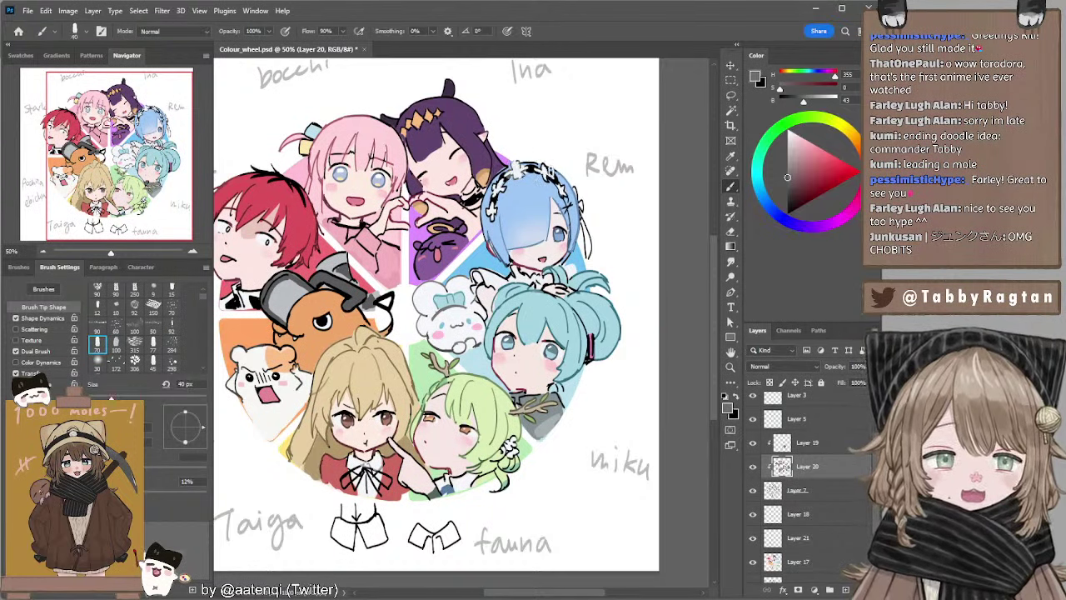
pyautogui.press('[')
pyautogui.press('[')
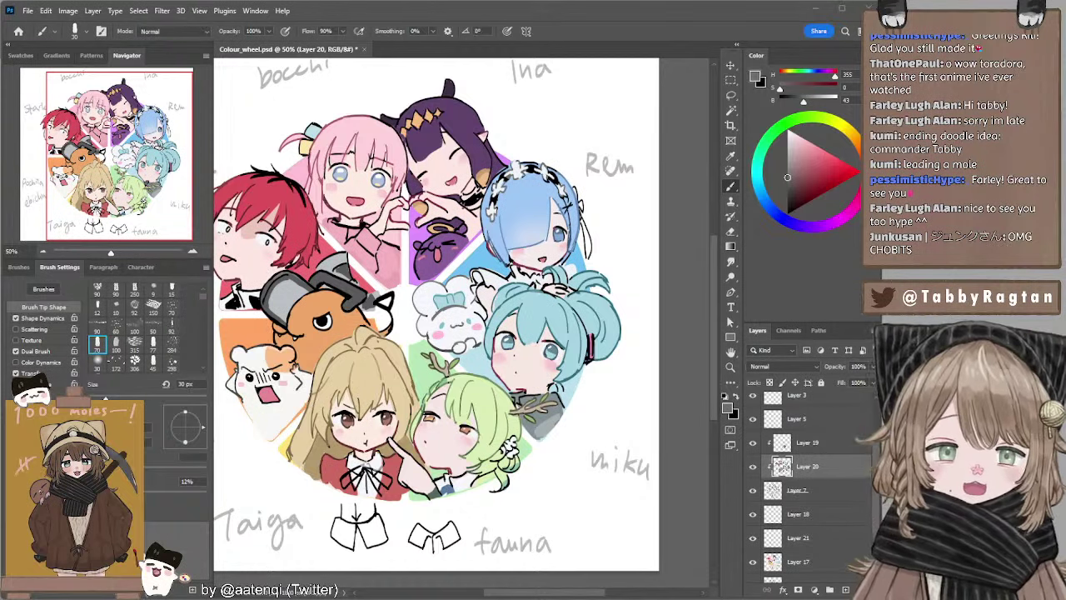
# Recolour the blue-haired maid's hair ribbon outlines in magenta, adjusting it to H 318, S 64, B 68 and reducing the brush to 30 px.
pyautogui.click(808, 187)
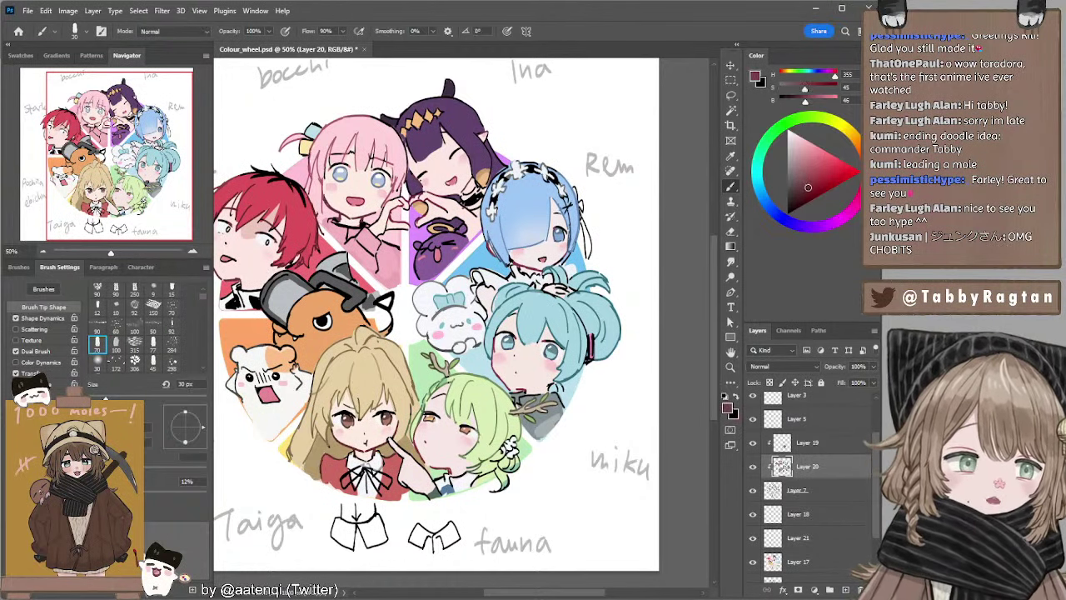
pyautogui.moveTo(851, 199)
pyautogui.mouseDown()
pyautogui.moveTo(831, 223)
pyautogui.moveTo(843, 216)
pyautogui.mouseUp()
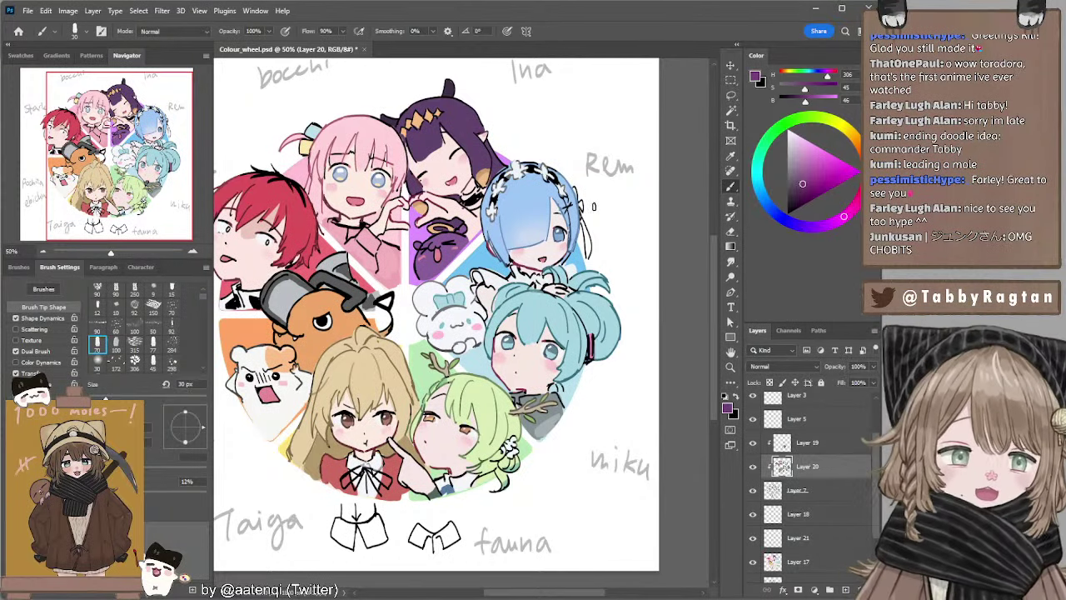
pyautogui.press(']')
pyautogui.click(804, 184)
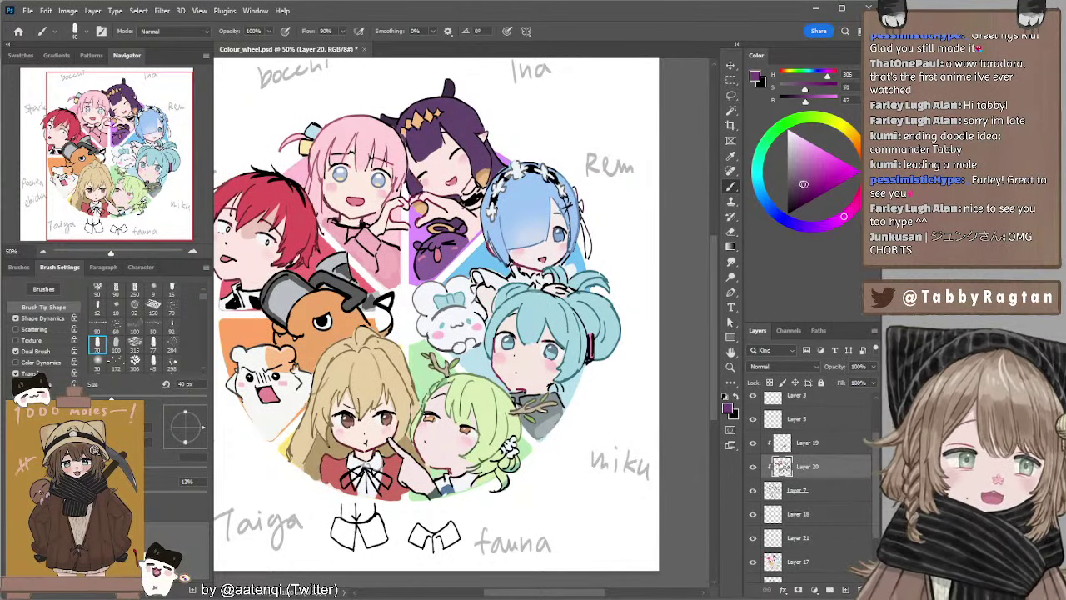
pyautogui.click(809, 177)
pyautogui.press(']')
pyautogui.moveTo(587, 214); pyautogui.dragTo(589, 258)
pyautogui.click(852, 209)
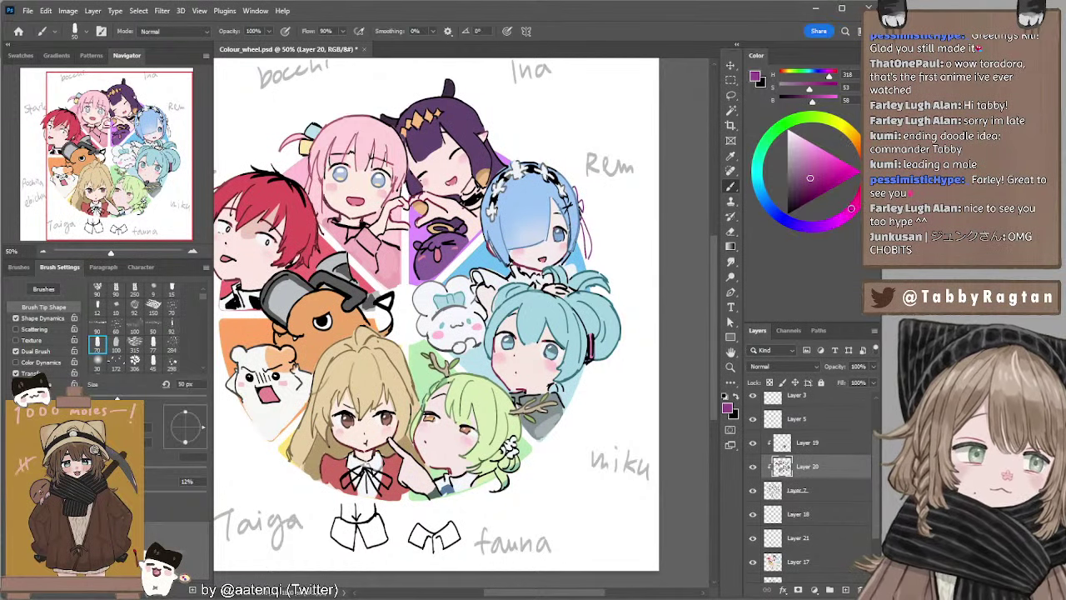
pyautogui.click(820, 175)
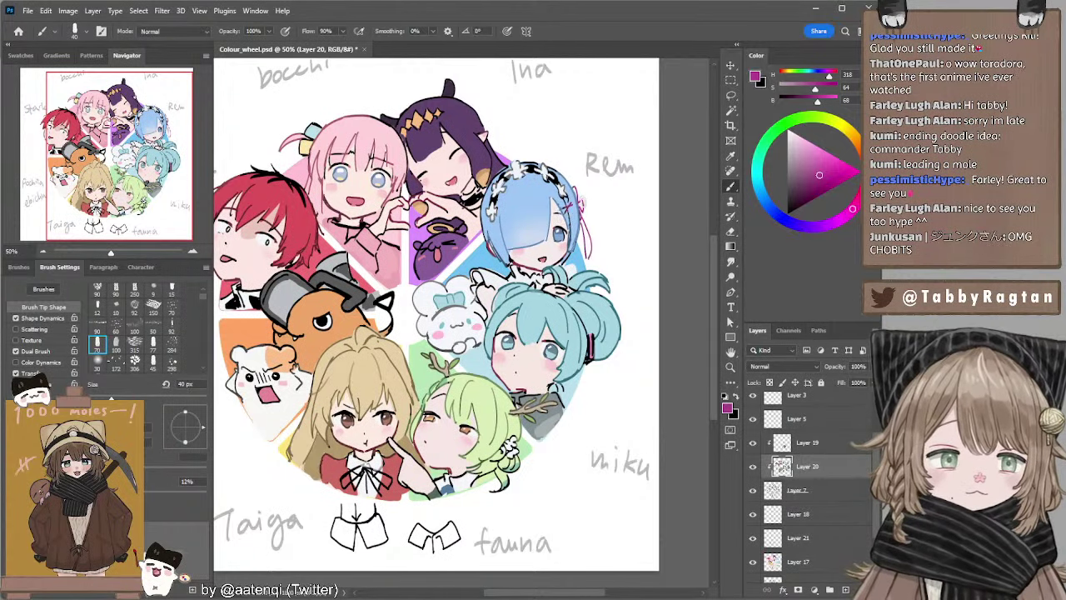
pyautogui.press('[')
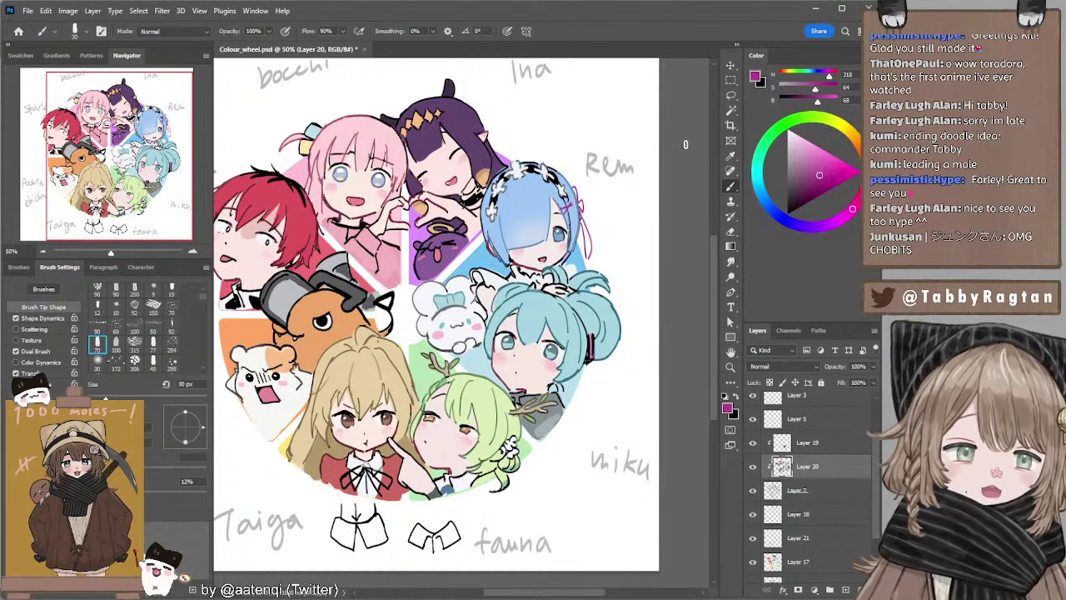
# Sample dark purple (H 281, S 53, B 27) from the purple-haired girl and recolour her outlines at 35 px.
pyautogui.keyDown('alt'); pyautogui.click(462, 124); pyautogui.keyUp('alt')
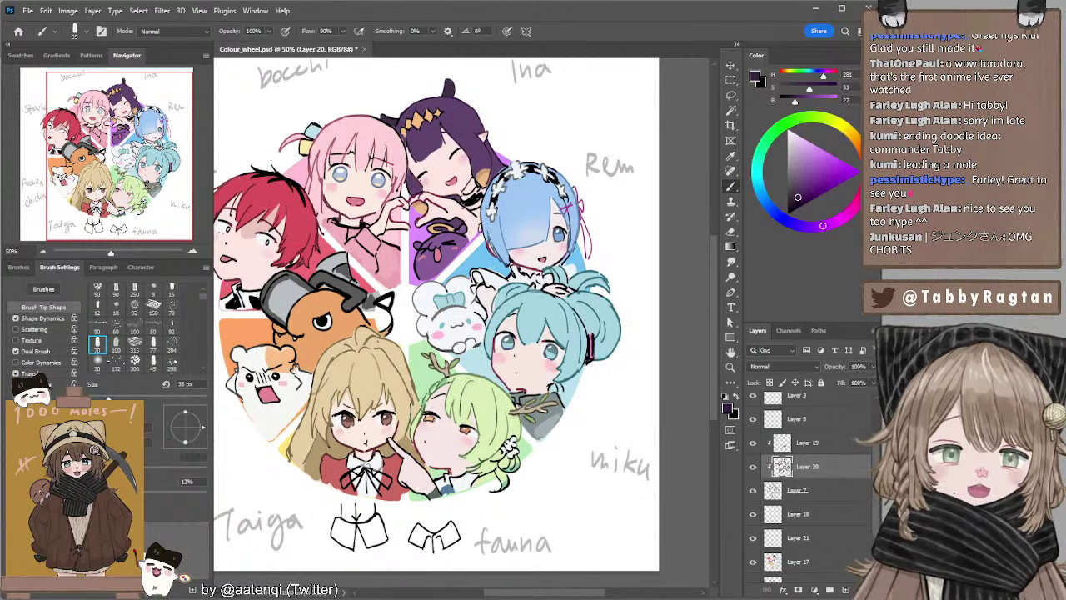
pyautogui.moveTo(474, 213); pyautogui.dragTo(522, 198)
# Switch to Layer 17, sample the headdress white (H 210, S 3, B 97), and touch up the maid's headdress at 20 px.
pyautogui.keyDown('ctrl'); pyautogui.click(529, 198); pyautogui.keyUp('ctrl')
pyautogui.keyDown('alt'); pyautogui.click(548, 172); pyautogui.keyUp('alt')
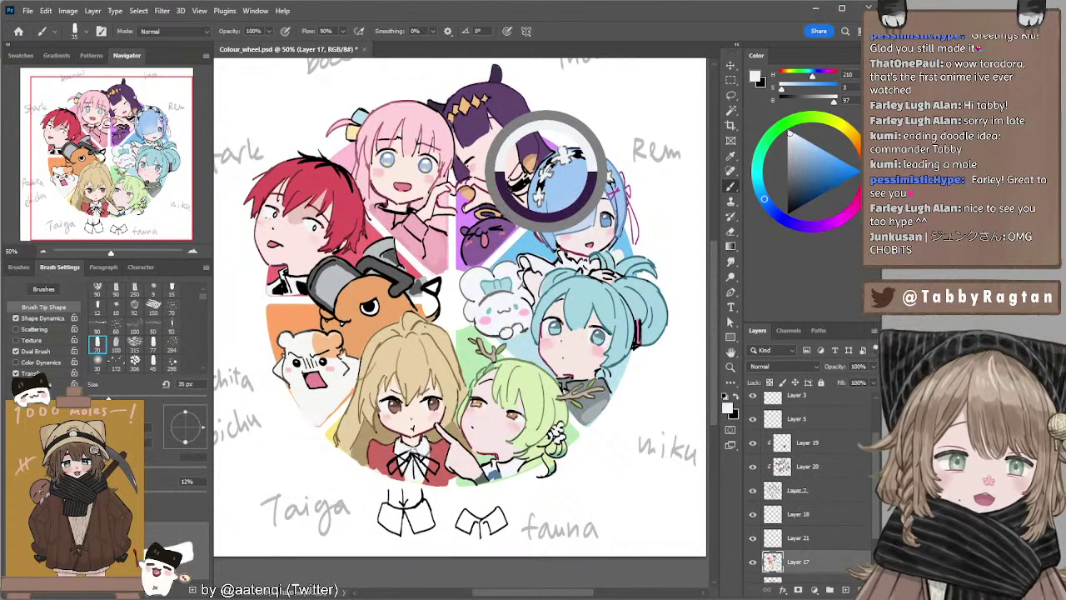
pyautogui.press('[')
pyautogui.press('[')
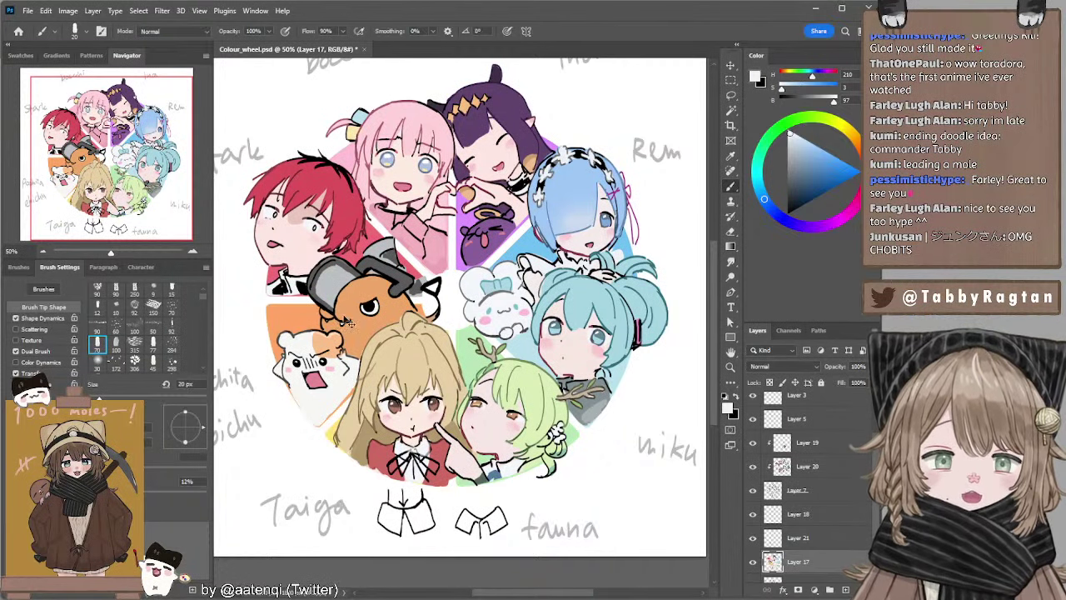
# On Layer 20, sample the orange chainsaw dog's body, adjust it to H 15, S 67, B 62, and recolour its outlines at 35 px.
pyautogui.click(793, 465)
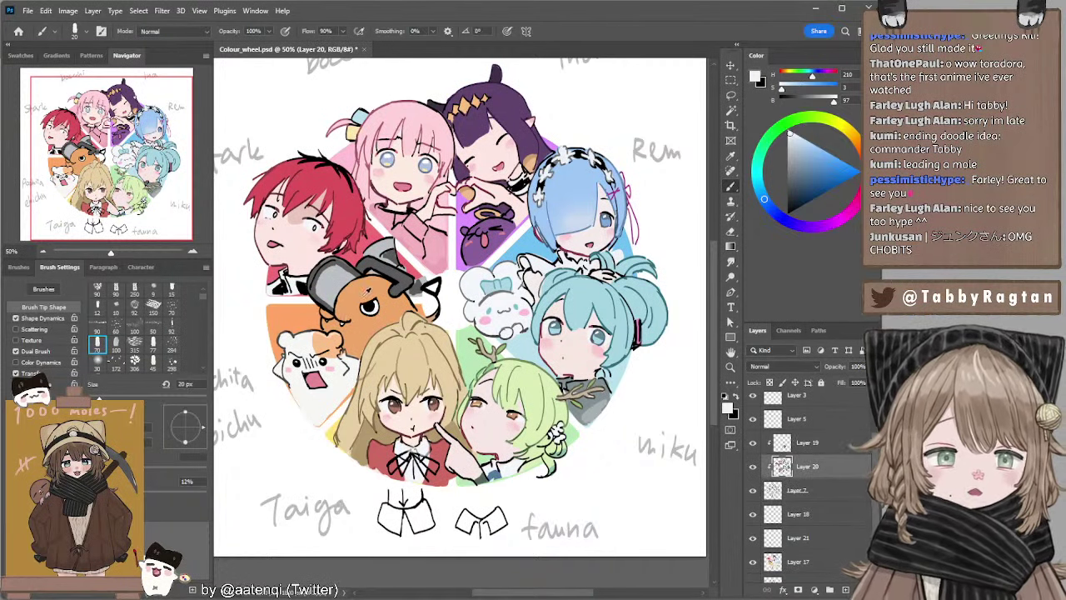
pyautogui.keyDown('alt'); pyautogui.click(364, 295); pyautogui.keyUp('alt')
pyautogui.click(818, 179)
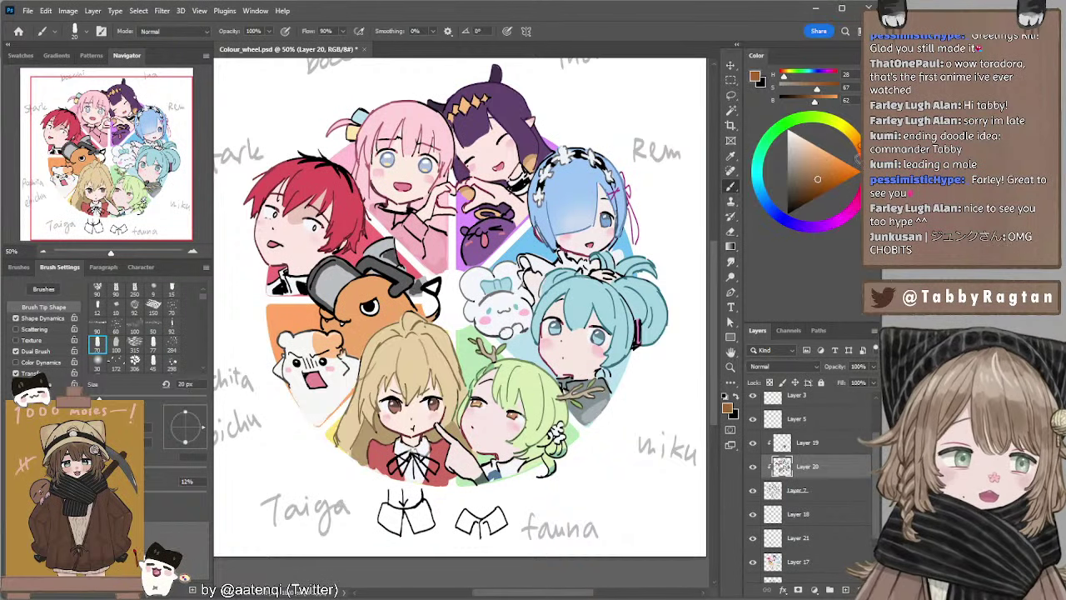
pyautogui.moveTo(858, 159); pyautogui.dragTo(857, 154)
pyautogui.press(']')
pyautogui.press(']')
pyautogui.press(']')
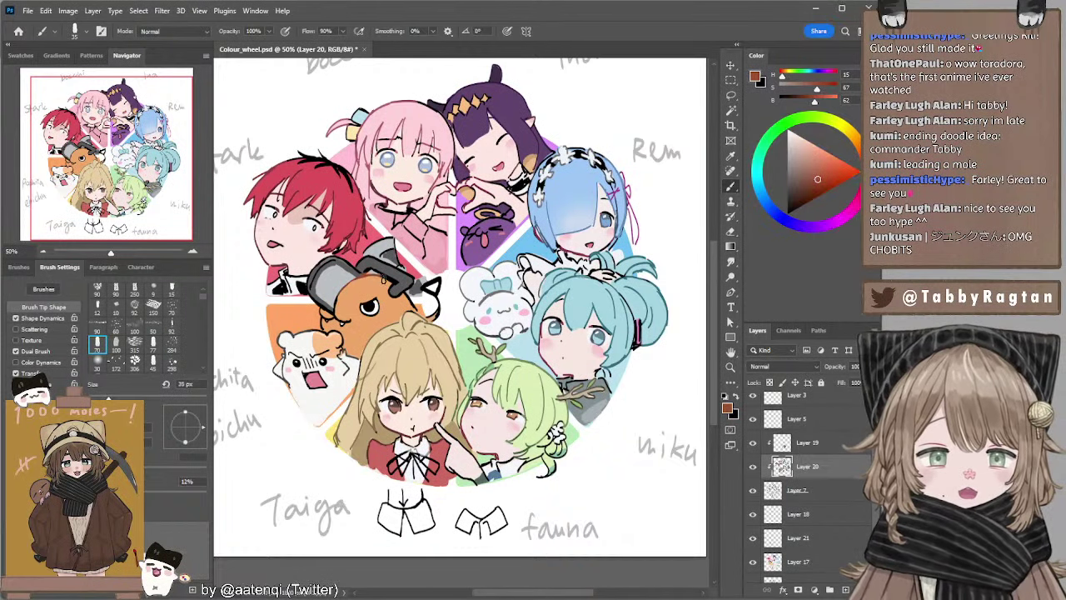
# Darken the tint to H 15, S 62, B 41 and recolour the orange dog's lower outlines at 20 px.
pyautogui.press('[')
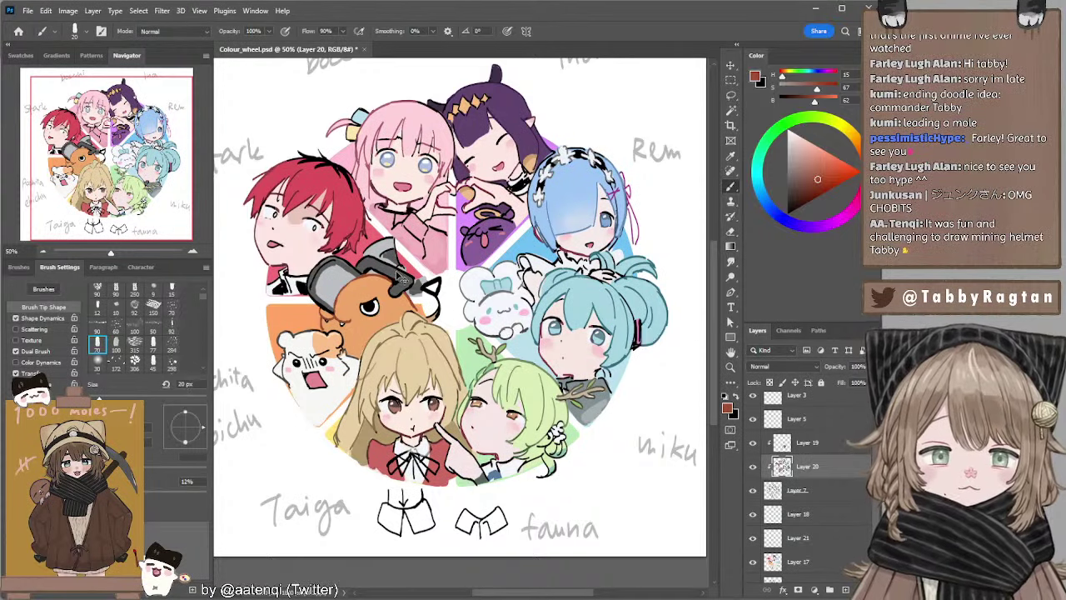
pyautogui.moveTo(817, 178); pyautogui.dragTo(805, 190)
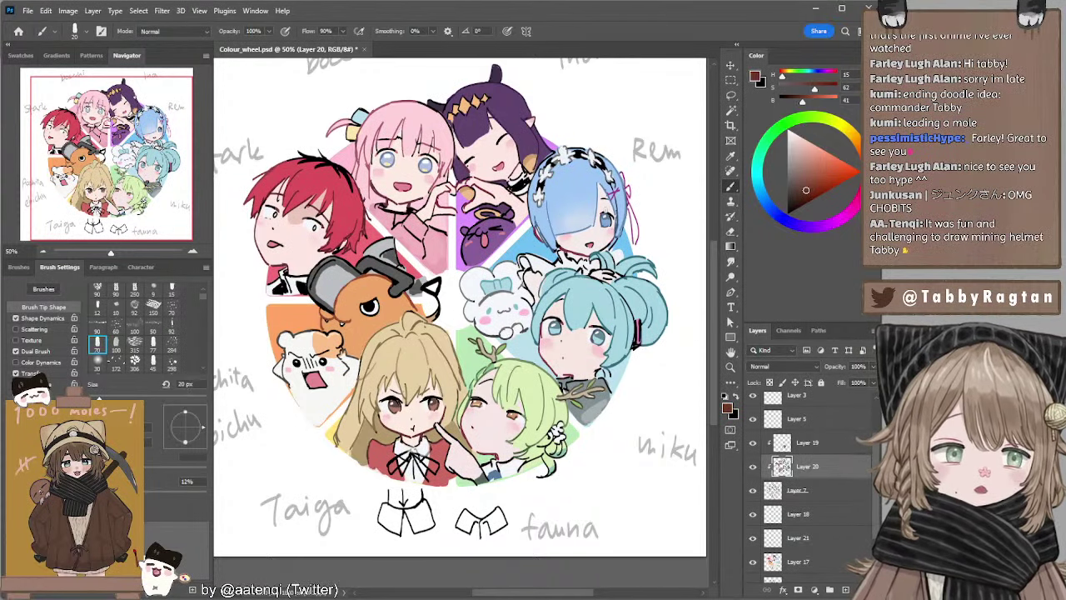
pyautogui.moveTo(330, 318); pyautogui.dragTo(350, 321)
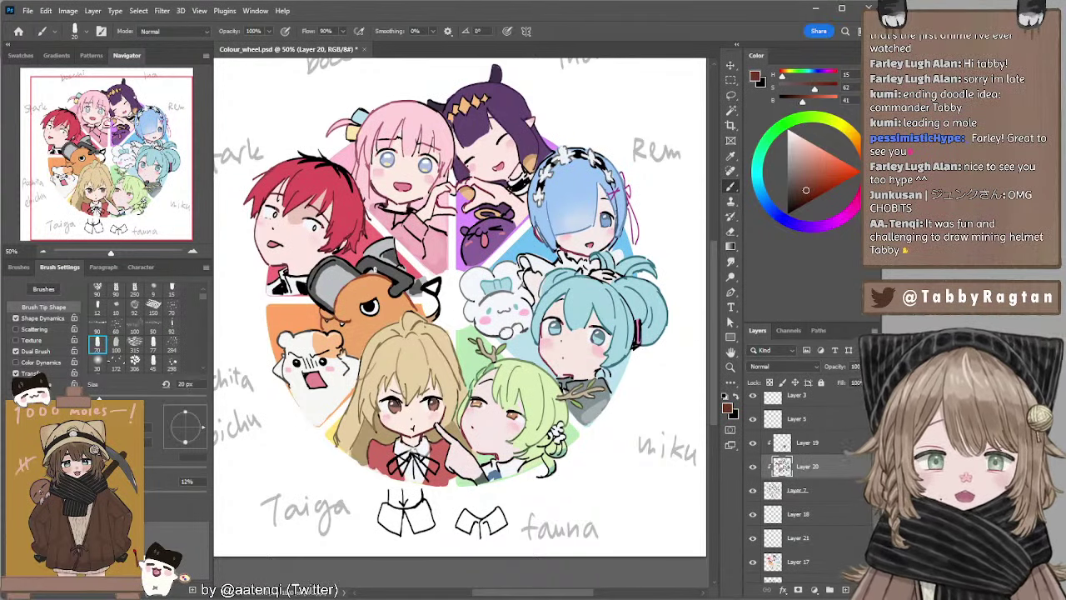
# On Layer 17, sample the chainsaw's grey, lighten it to B 57, and paint details on the chainsaw handle at 10 px.
pyautogui.keyDown('ctrl'); pyautogui.click(382, 266); pyautogui.keyUp('ctrl')
pyautogui.keyDown('alt'); pyautogui.click(390, 253); pyautogui.keyUp('alt')
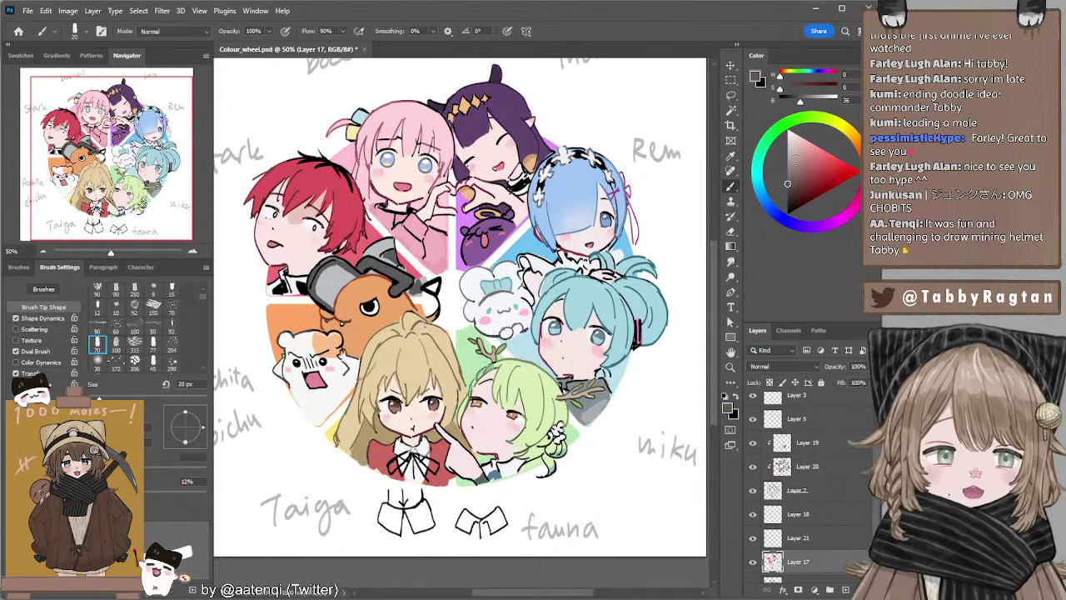
pyautogui.moveTo(786, 164); pyautogui.dragTo(780, 161)
pyautogui.click(787, 165)
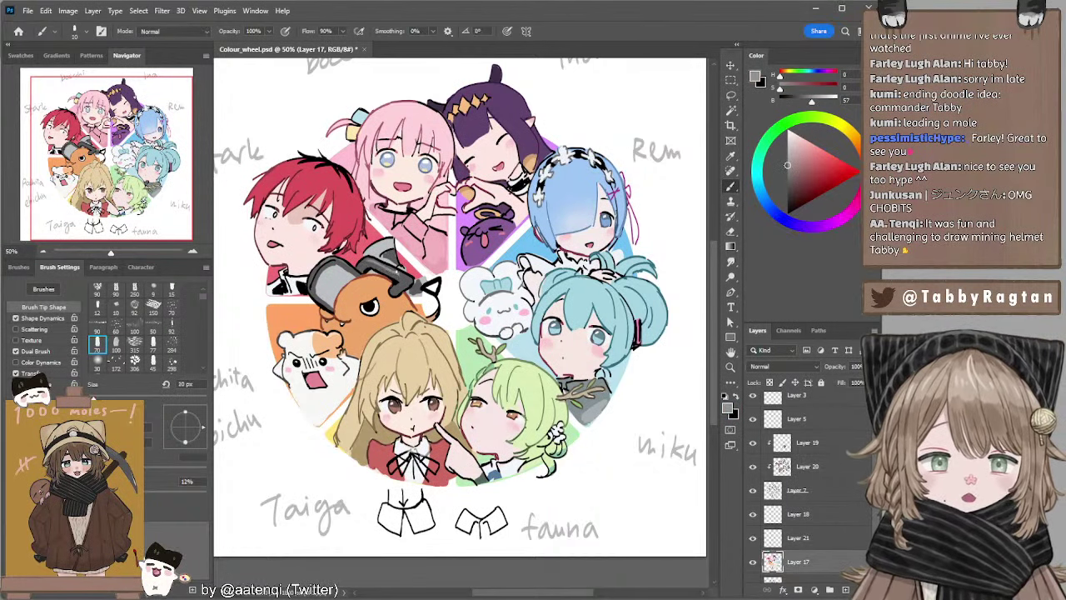
pyautogui.moveTo(534, 232); pyautogui.dragTo(496, 247)
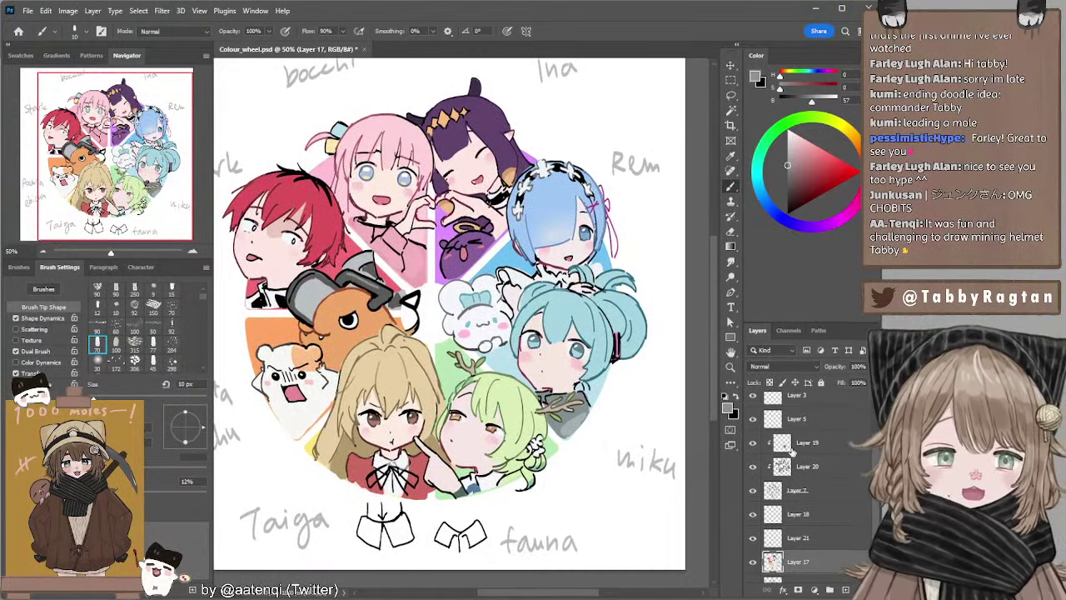
# On Layer 19, sample the orange dog's outline, darken it to H 15, S 56, B 43, and recolour the line art at 35 px.
pyautogui.click(789, 444)
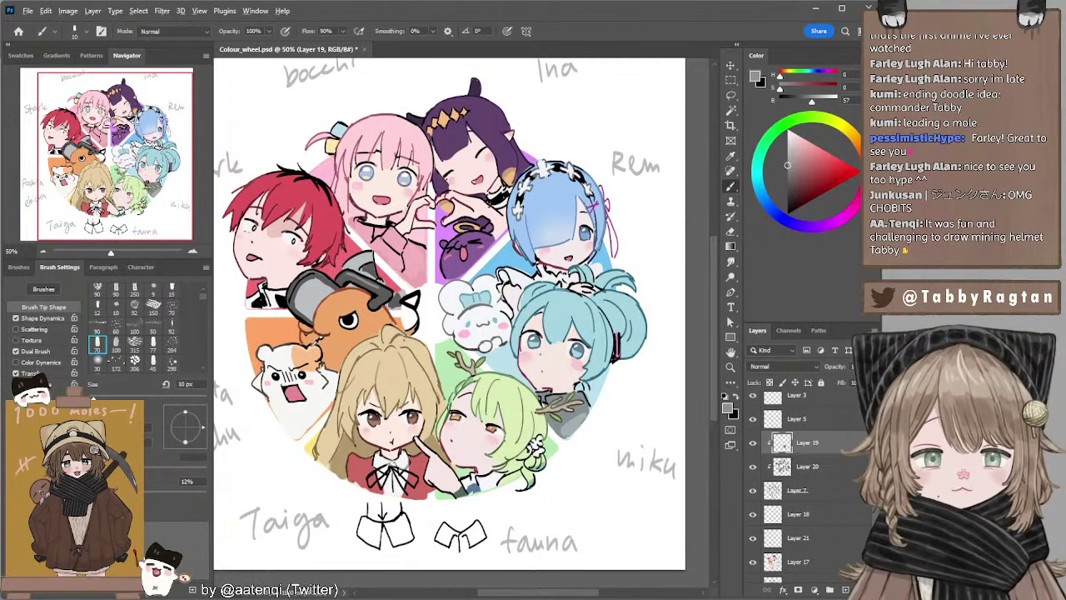
pyautogui.keyDown('alt'); pyautogui.click(319, 312); pyautogui.keyUp('alt')
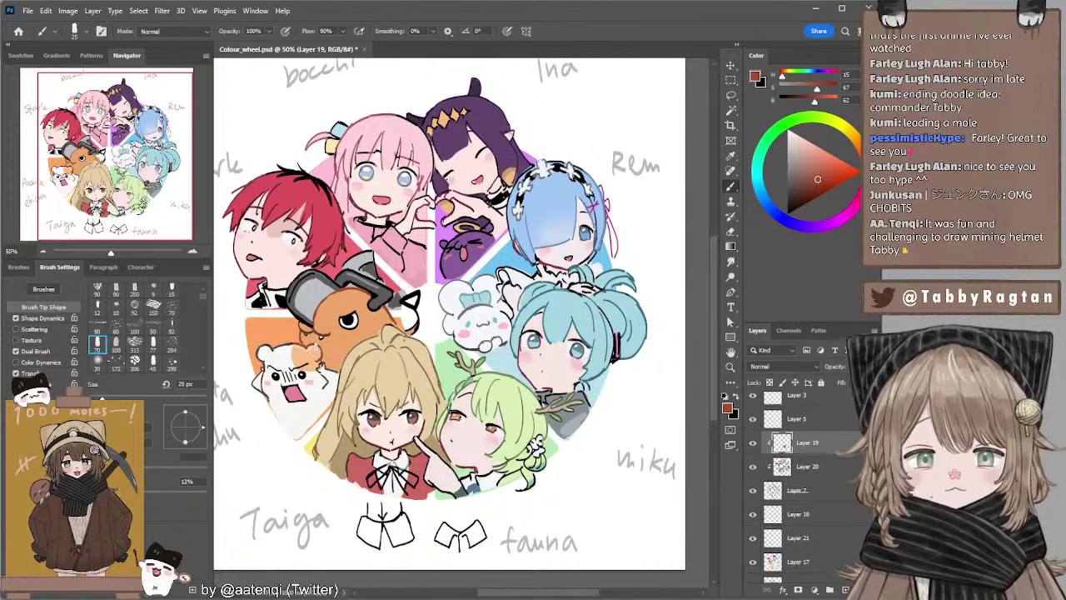
pyautogui.click(804, 188)
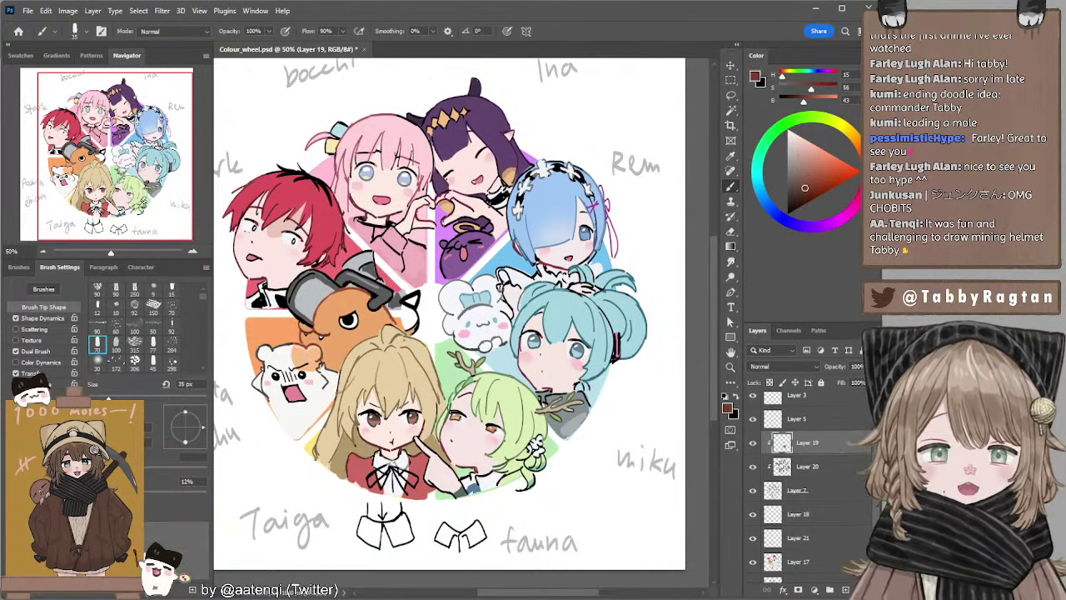
# Create Layer 22 above Layer 19, set it to Screen at 50% opacity, and choose pale yellow H 56, S 11, B 96.
pyautogui.moveTo(502, 308); pyautogui.dragTo(497, 325)
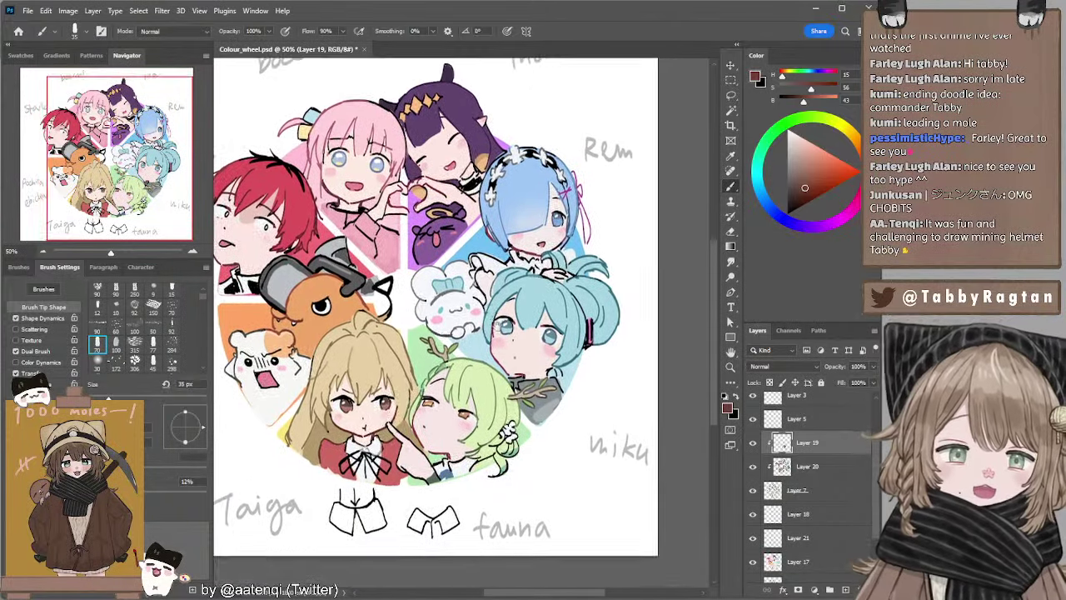
pyautogui.click(799, 558)
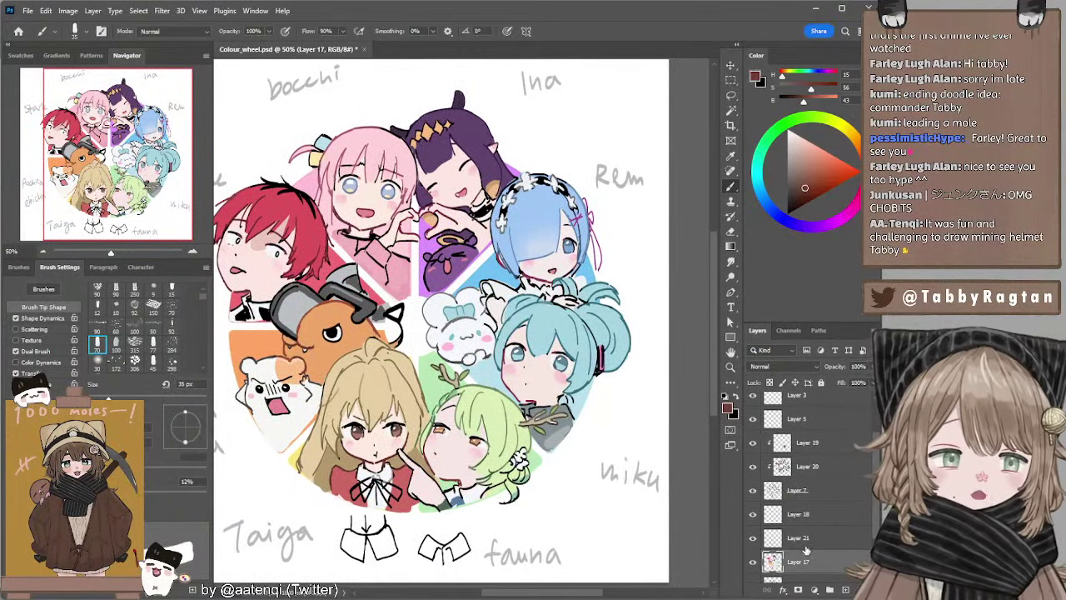
pyautogui.click(804, 444)
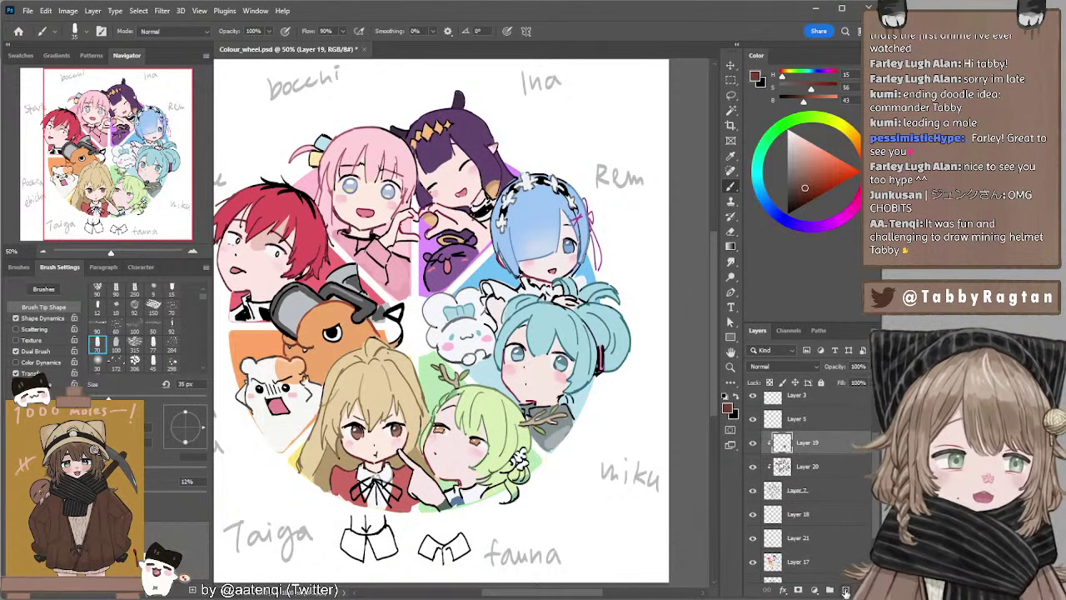
pyautogui.hotkey('ctrl', 'alt', 'shift', 'n')
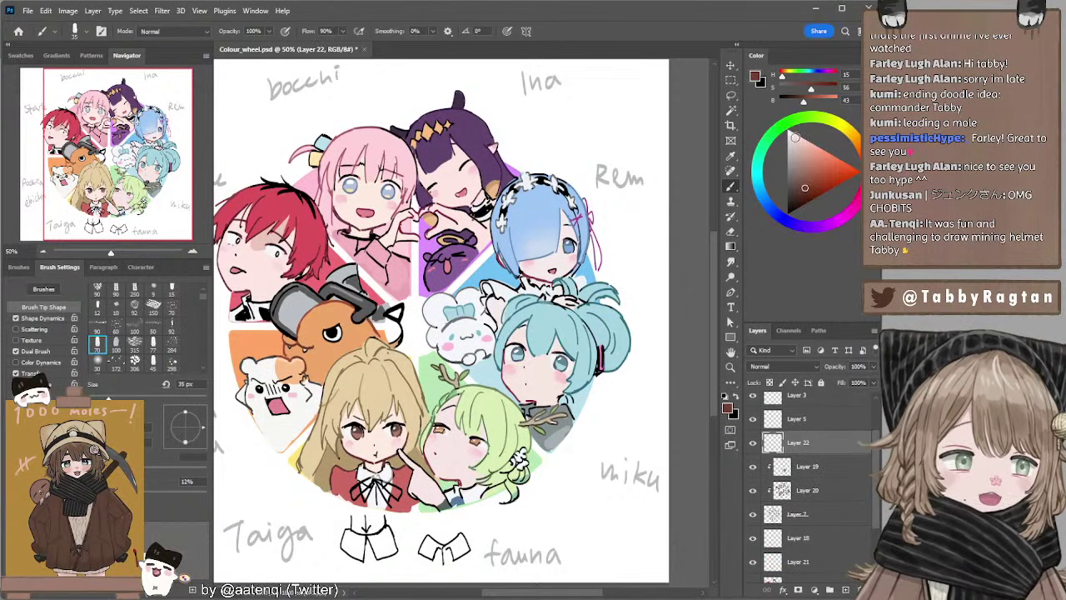
pyautogui.click(796, 135)
pyautogui.click(843, 126)
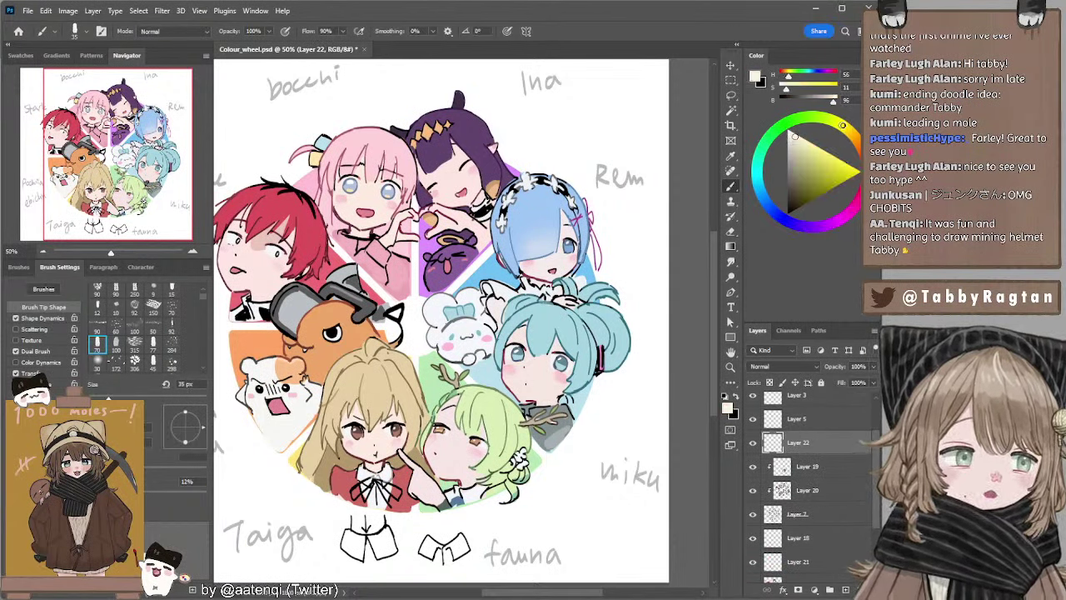
pyautogui.click(781, 369)
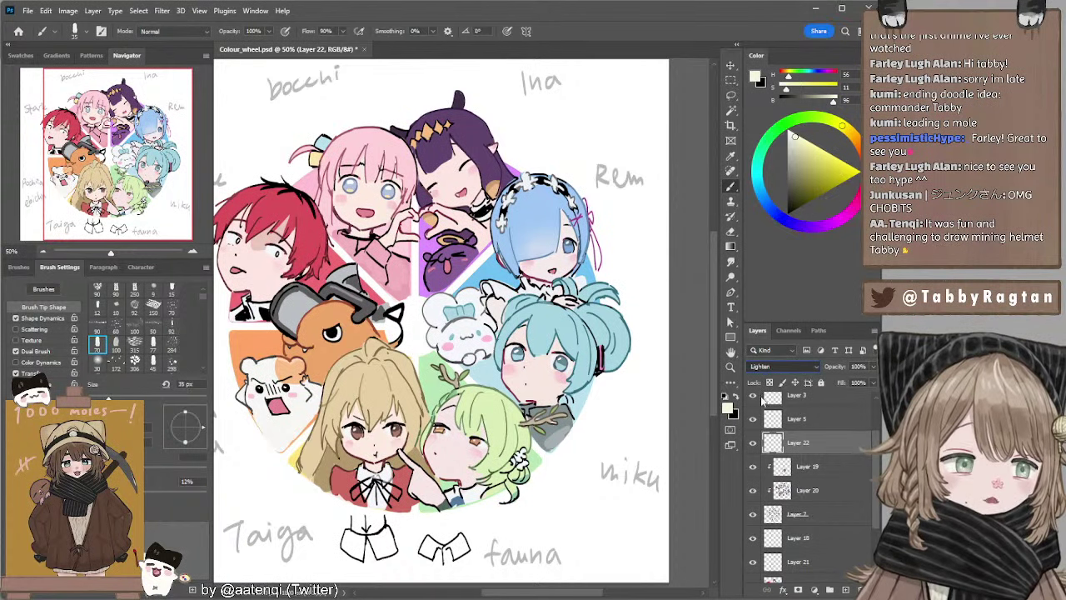
pyautogui.click(766, 408)
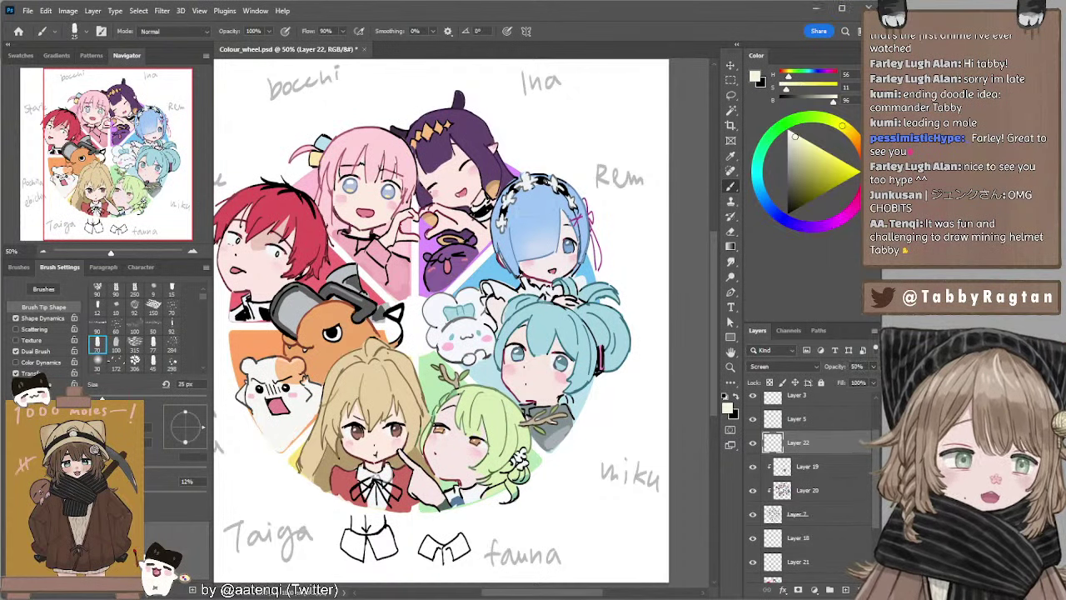
# Paint pale hair highlights on the blue- and teal-haired girls at 25 px and the green-haired and blonde girls at 20 px.
pyautogui.moveTo(517, 209); pyautogui.dragTo(559, 200)
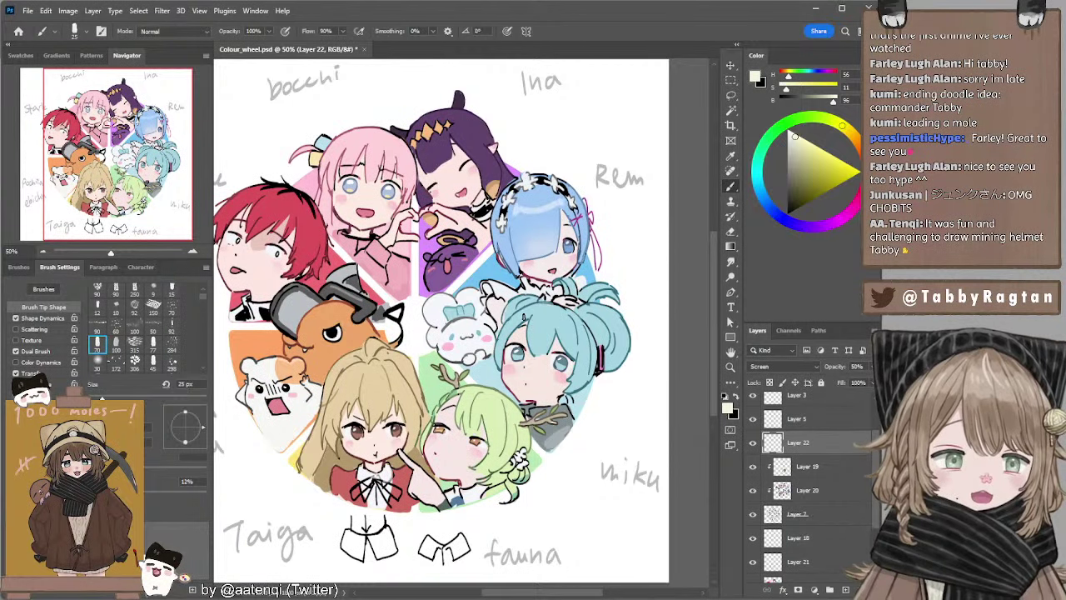
pyautogui.moveTo(527, 315); pyautogui.dragTo(569, 325)
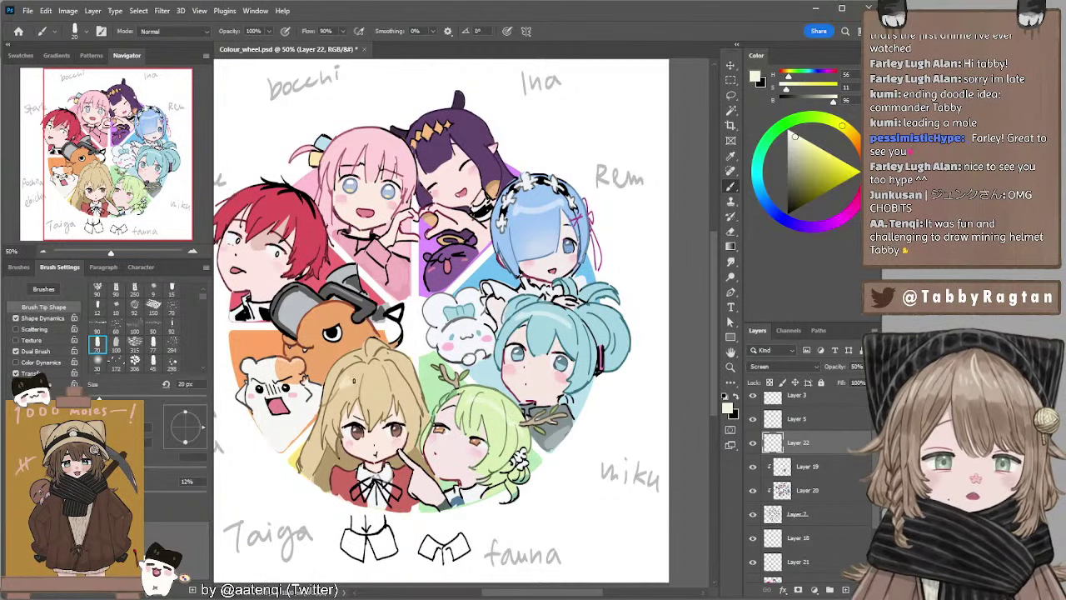
pyautogui.moveTo(366, 381); pyautogui.dragTo(391, 386)
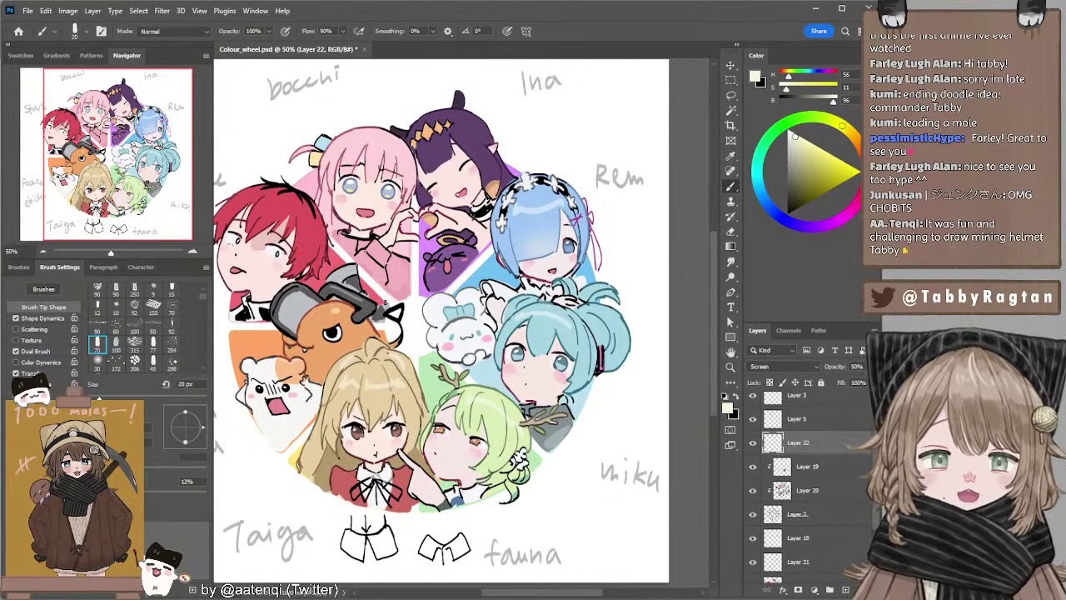
# Paint a highlight on the orange chainsaw dog's head at 15 px and highlights on the red-haired character's hair at 25 px, erasing excess.
pyautogui.moveTo(417, 285); pyautogui.dragTo(449, 299)
pyautogui.press('[')
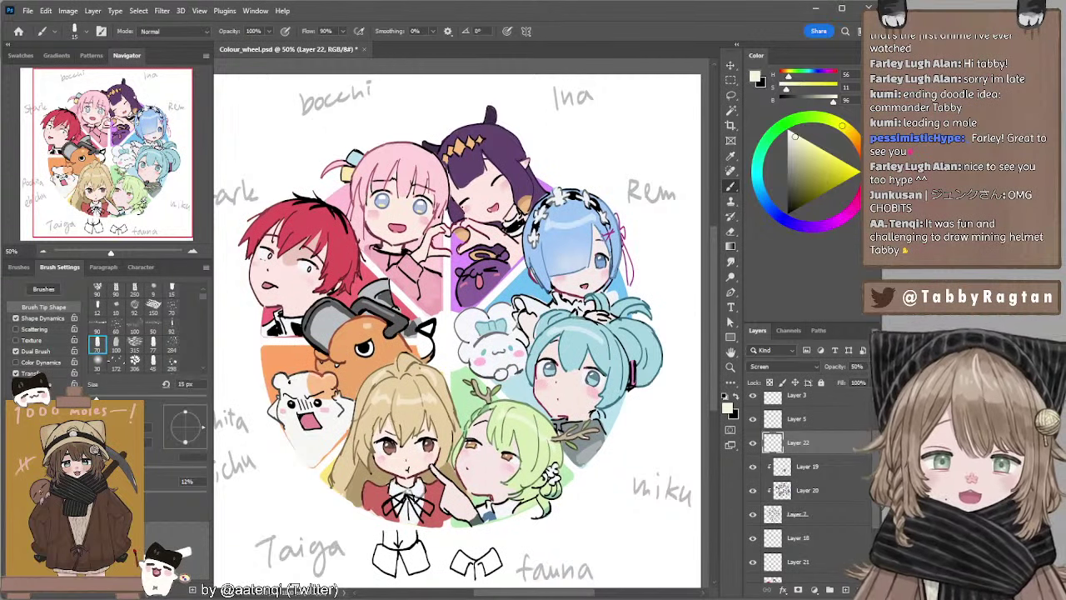
pyautogui.moveTo(362, 301); pyautogui.dragTo(378, 321)
pyautogui.press(']')
pyautogui.press(']')
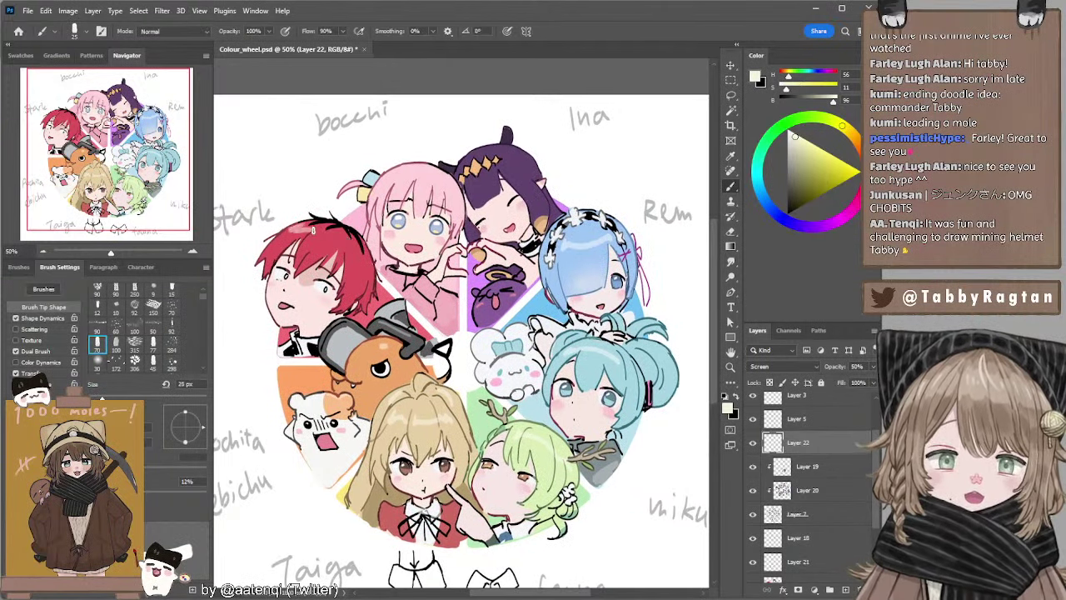
pyautogui.press('e')
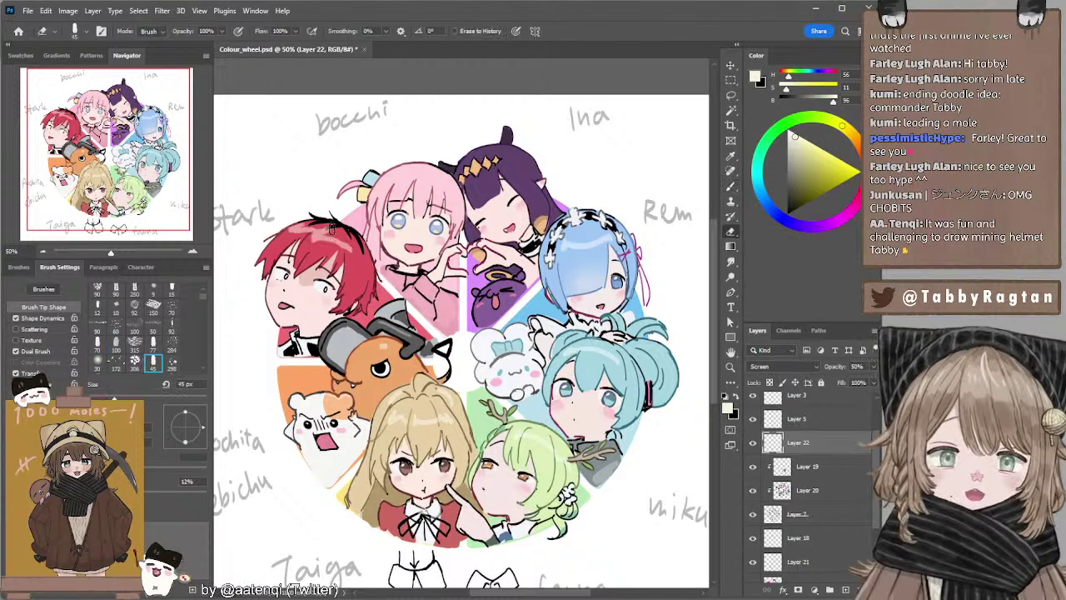
pyautogui.press('b')
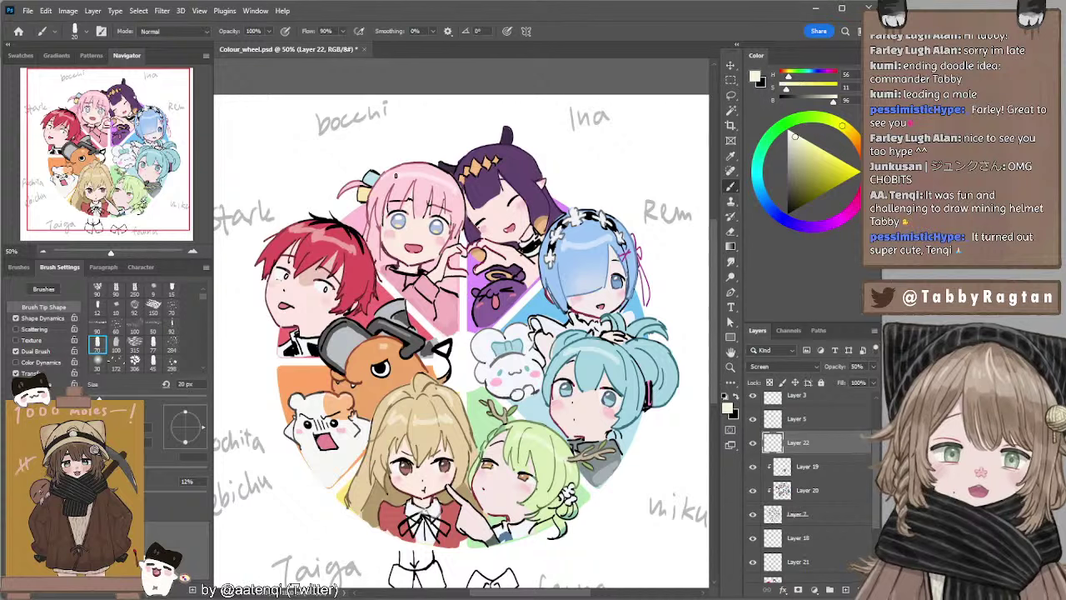
# Highlight the pink hair at 20 px, try highlight strokes on the purple hair and undo them, and reduce the brush to 10 px.
pyautogui.moveTo(472, 178); pyautogui.dragTo(535, 158)
pyautogui.hotkey('ctrl', 'z')
pyautogui.hotkey('ctrl', 'z')
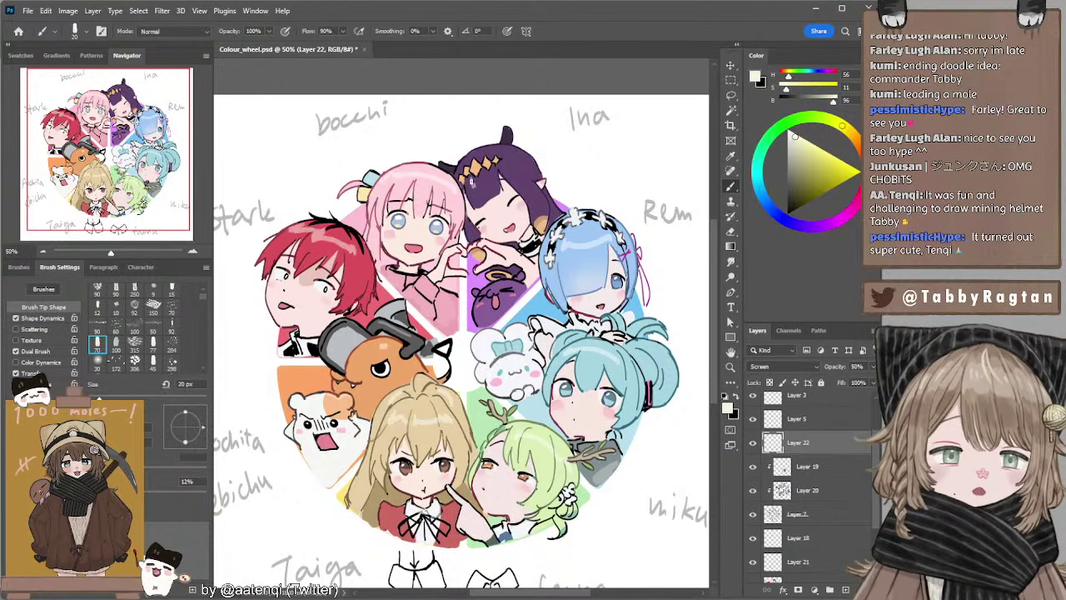
pyautogui.moveTo(506, 166)
pyautogui.mouseDown()
pyautogui.moveTo(528, 159)
pyautogui.moveTo(518, 175)
pyautogui.mouseUp()
pyautogui.hotkey('ctrl', 'z')
pyautogui.hotkey('ctrl', 'z')
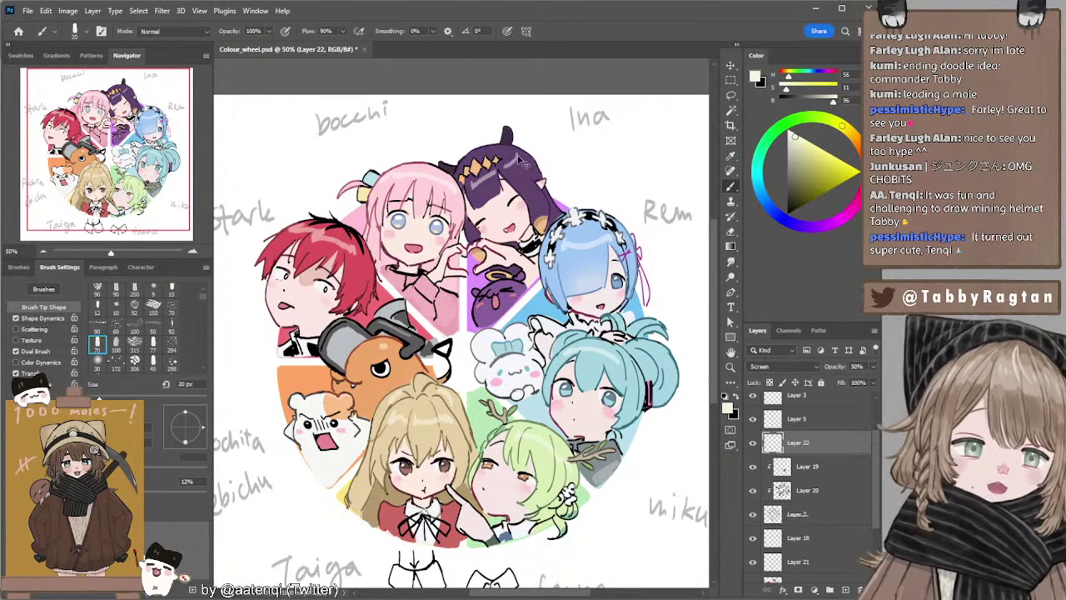
pyautogui.press('[')
pyautogui.press('[')
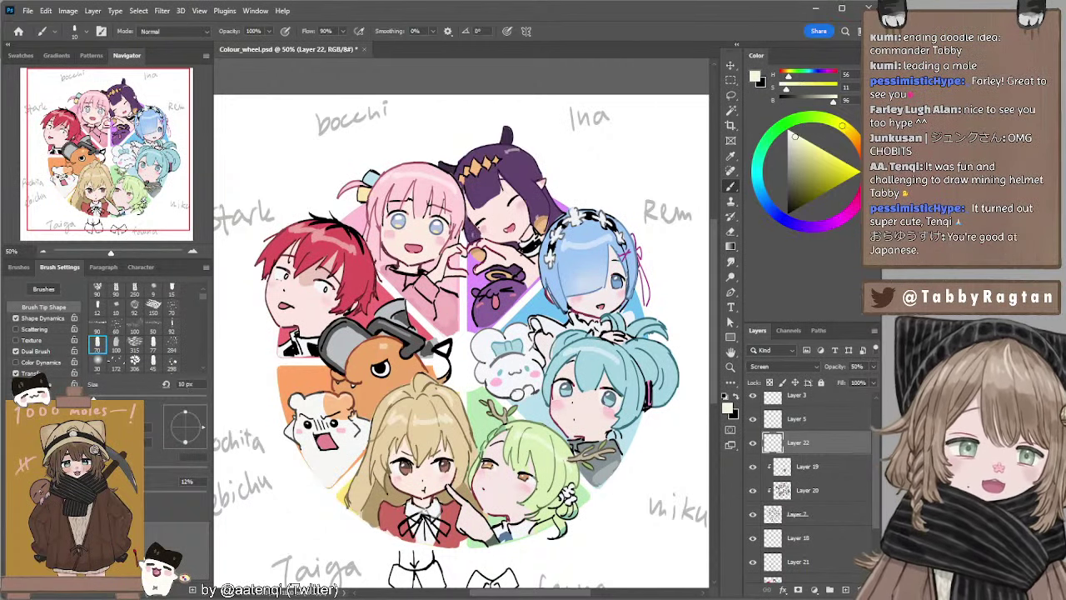
pyautogui.moveTo(575, 202); pyautogui.dragTo(578, 164)
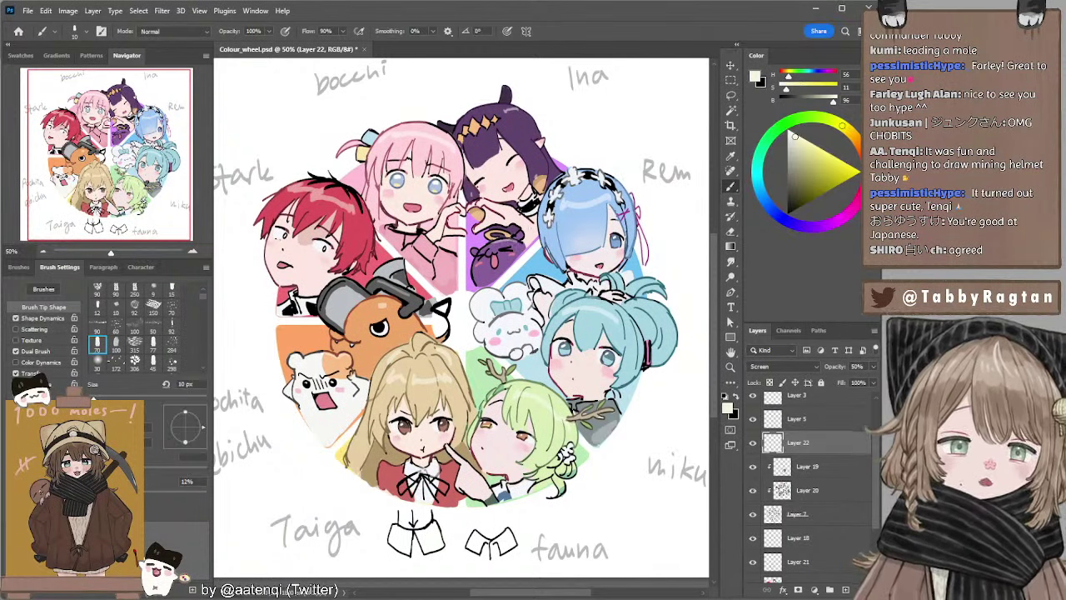
pyautogui.moveTo(556, 171)
pyautogui.mouseDown()
pyautogui.moveTo(575, 148)
pyautogui.moveTo(556, 181)
pyautogui.mouseUp()
pyautogui.click(44, 253)
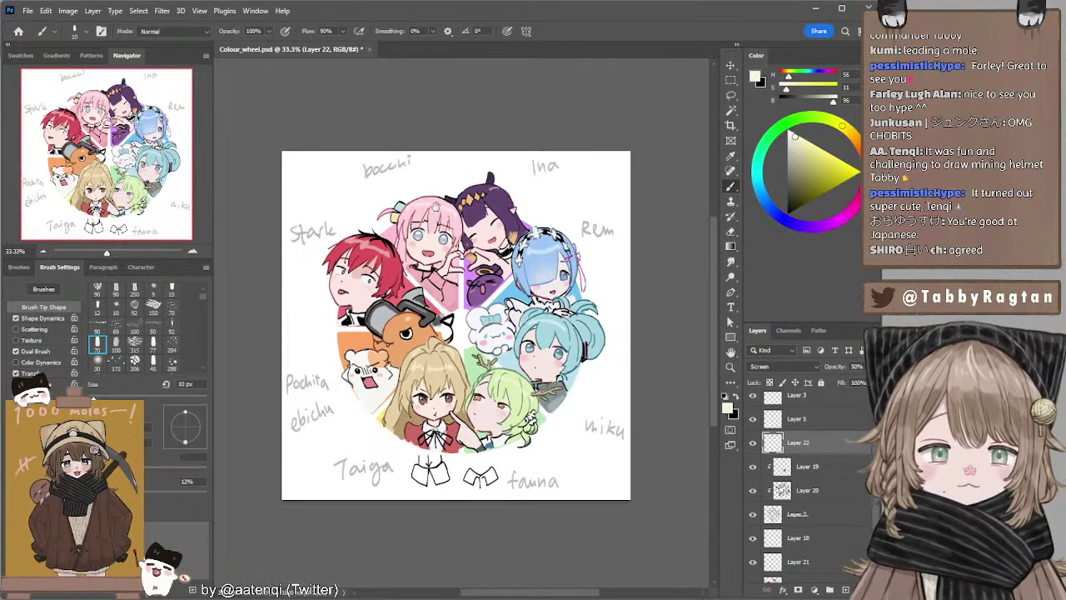
pyautogui.click(194, 254)
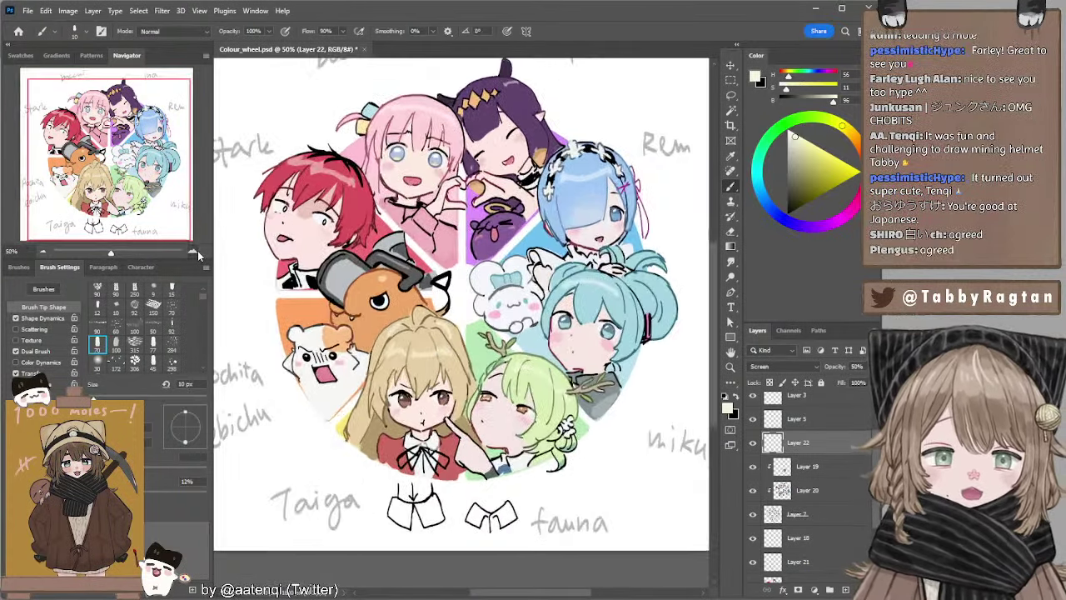
pyautogui.moveTo(348, 209)
pyautogui.mouseDown()
pyautogui.moveTo(369, 239)
pyautogui.moveTo(360, 213)
pyautogui.mouseUp()
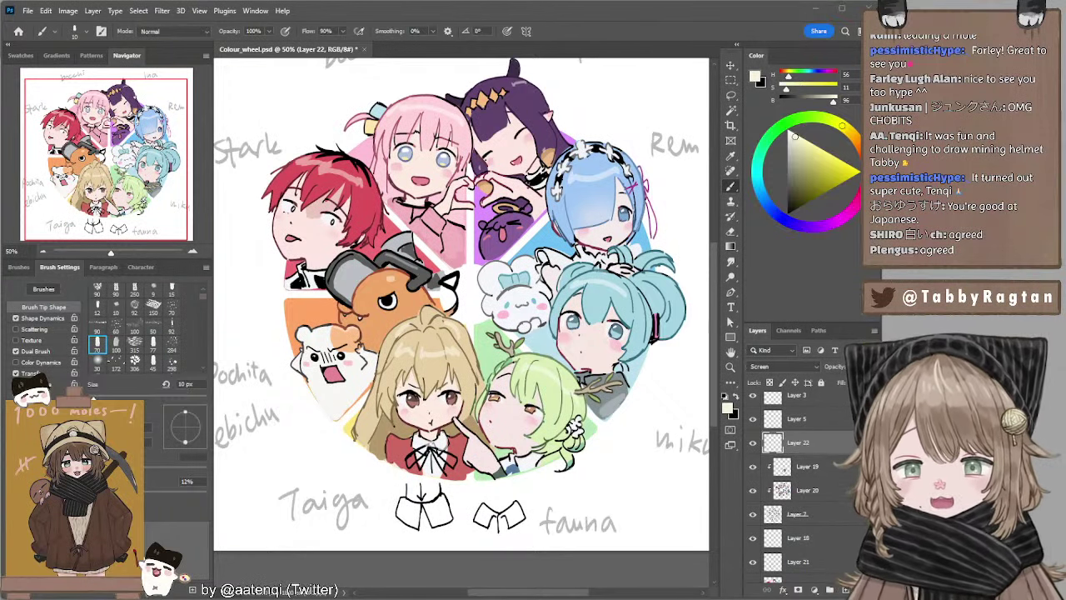
# On Layer 20, sample the pink-haired girl's blue hair ornament, darken it to H 195, S 34, B 60, and recolour its outline at 25 px.
pyautogui.keyDown('ctrl'); pyautogui.click(389, 113); pyautogui.keyUp('ctrl')
pyautogui.keyDown('alt'); pyautogui.click(389, 114); pyautogui.keyUp('alt')
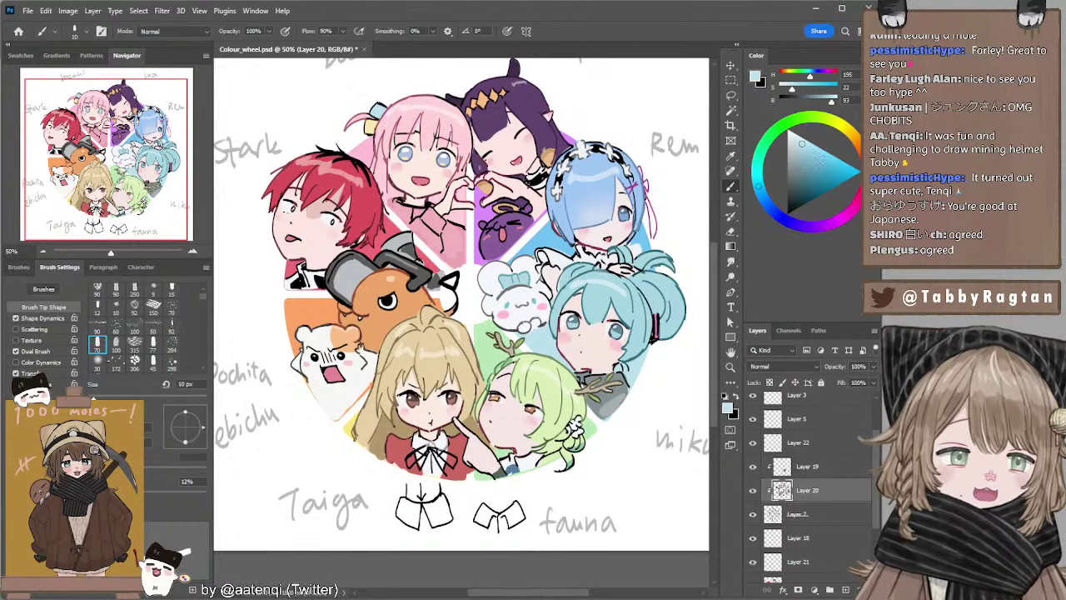
pyautogui.click(803, 172)
pyautogui.press(']')
pyautogui.press(']')
pyautogui.press(']')
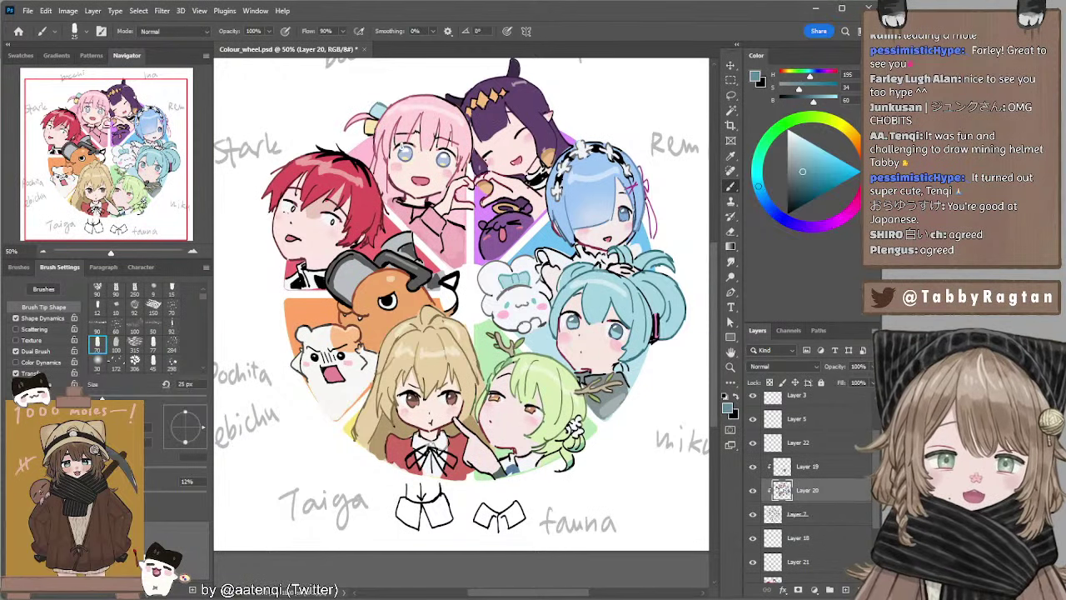
# Sample the pink sweater, recolour its line art with H 348, S 43, B 64 at 40 px, and darken the tint to S 44, B 45 at 50 px.
pyautogui.keyDown('alt'); pyautogui.click(432, 225); pyautogui.keyUp('alt')
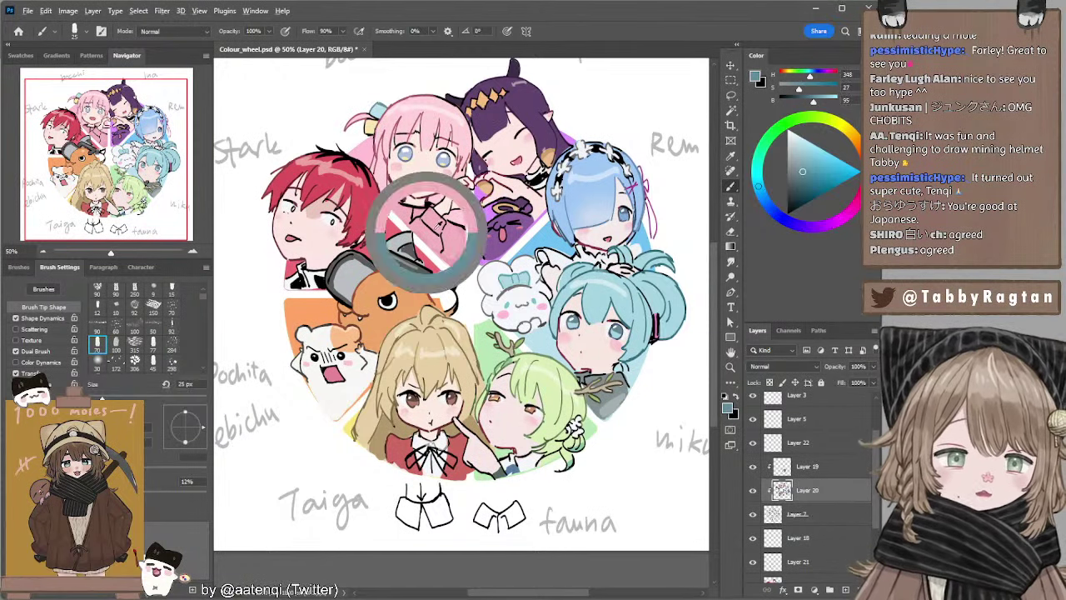
pyautogui.click(808, 172)
pyautogui.press(']')
pyautogui.press(']')
pyautogui.press(']')
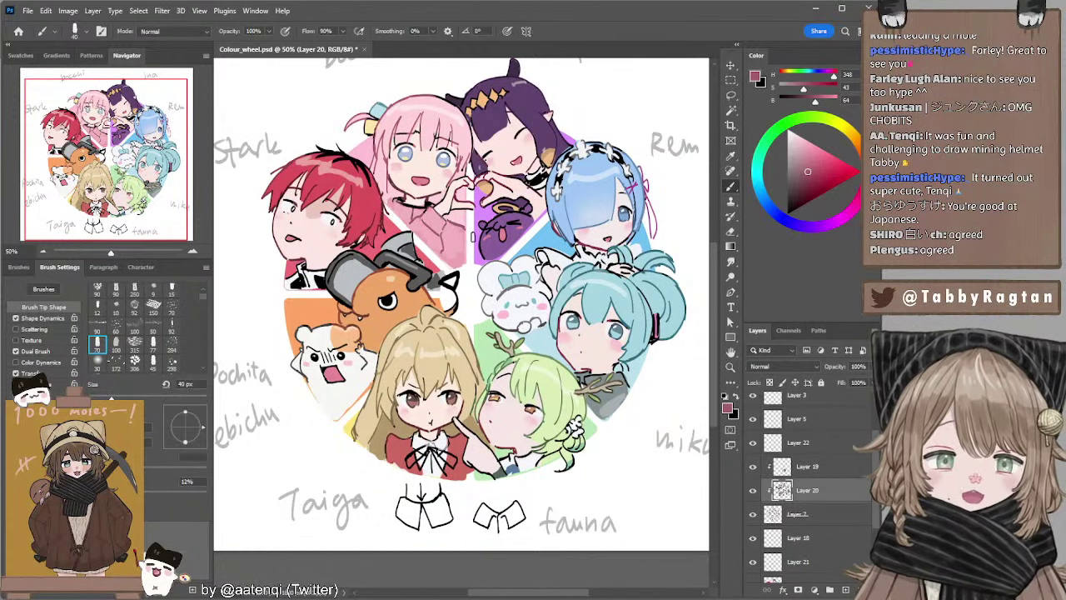
pyautogui.click(801, 184)
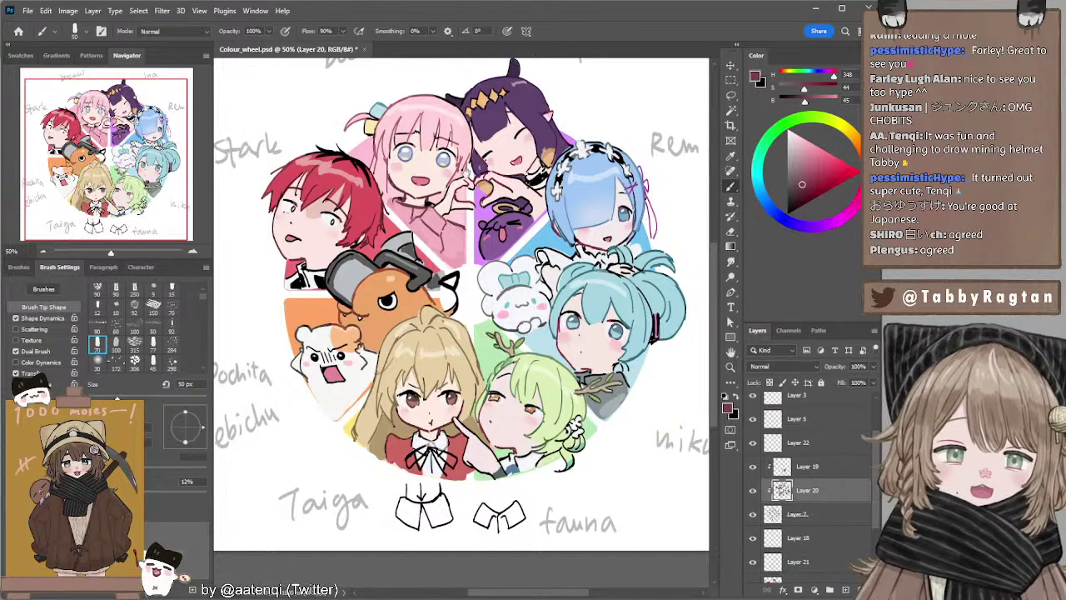
pyautogui.scroll(2, 483, 192)
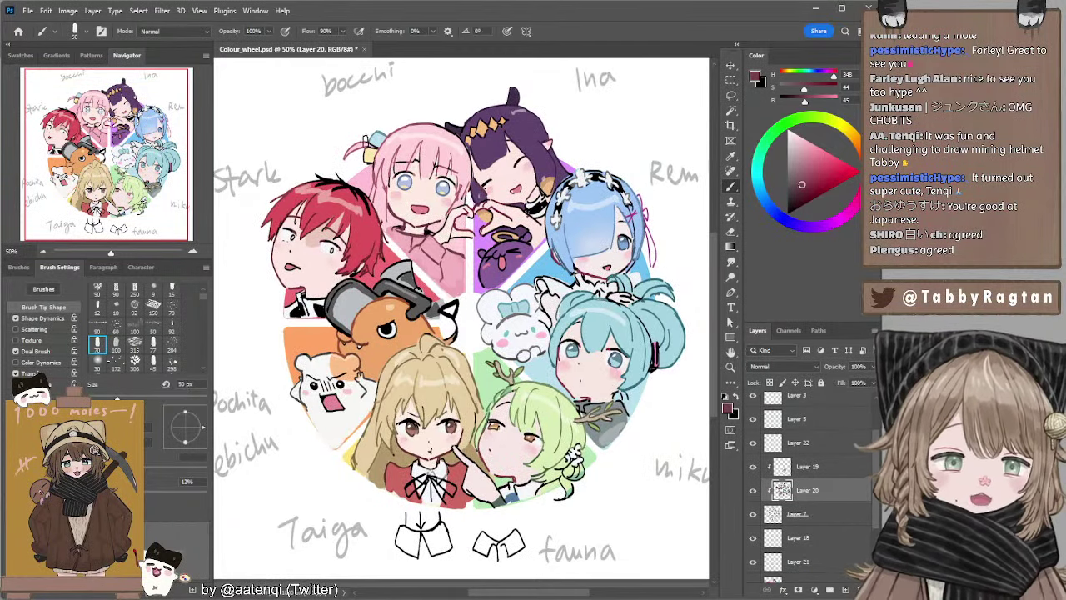
# Sample the pink hair's outline, change it to brown H 36, S 55, B 50, and recolour the yellow hair ornament's outline at 20 px.
pyautogui.keyDown('alt'); pyautogui.click(379, 163); pyautogui.keyUp('alt')
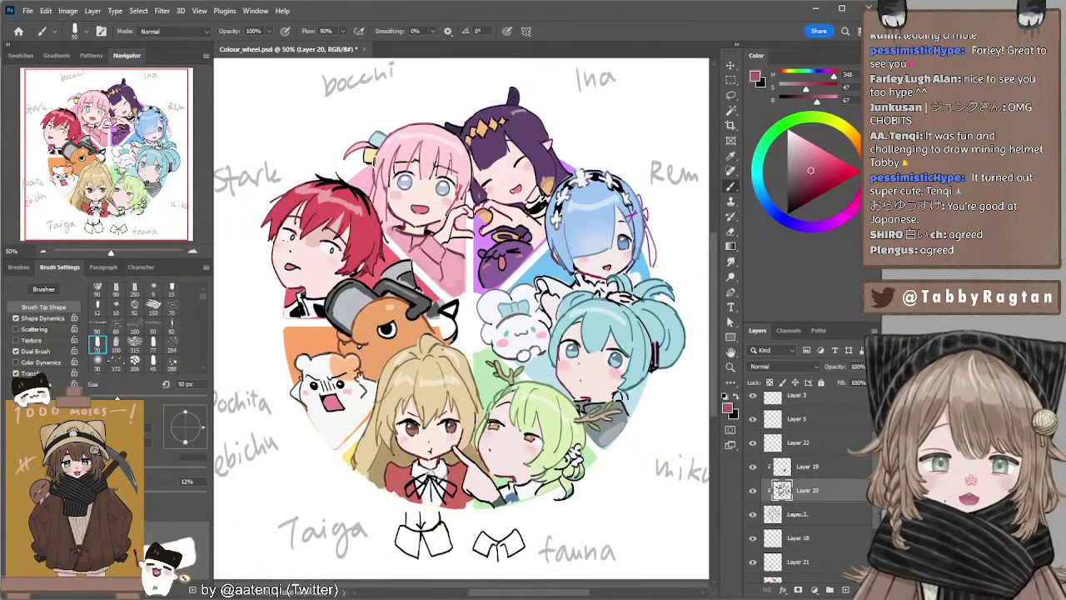
pyautogui.press('[')
pyautogui.press('[')
pyautogui.press('[')
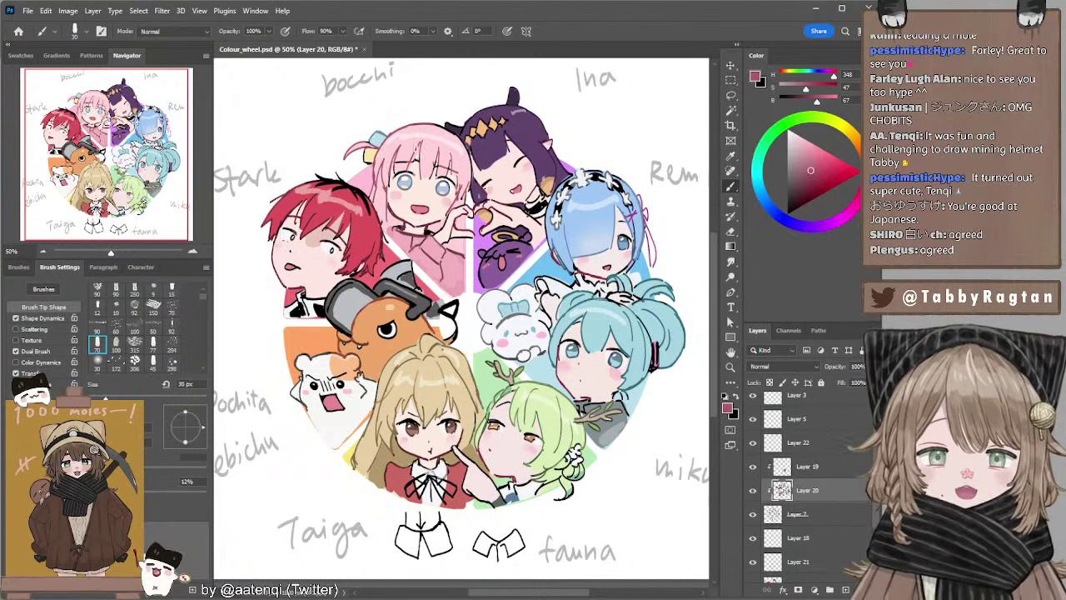
pyautogui.click(851, 138)
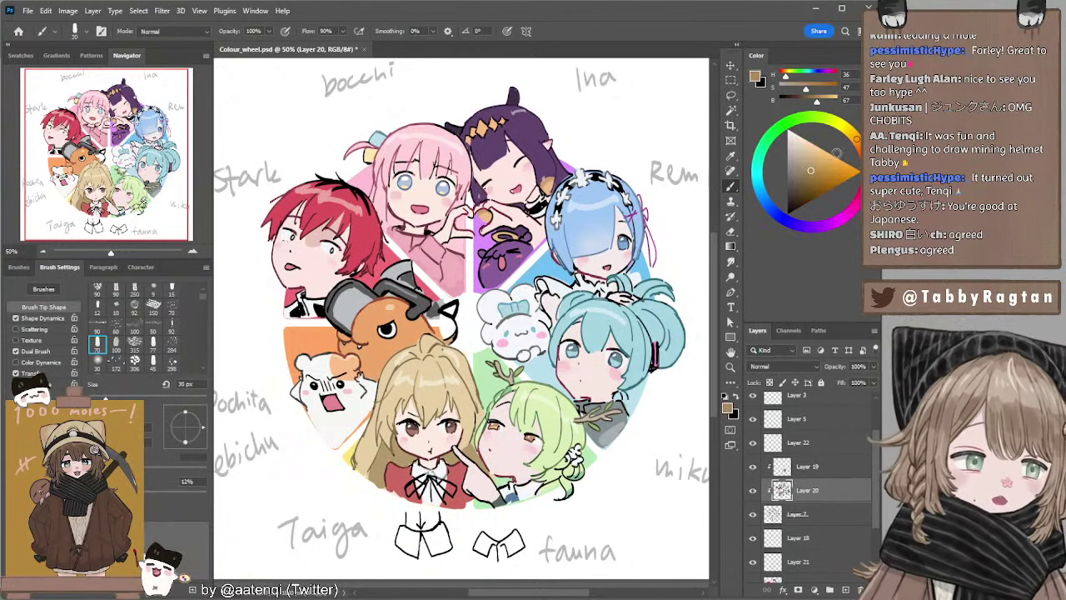
pyautogui.click(807, 183)
pyautogui.press('[')
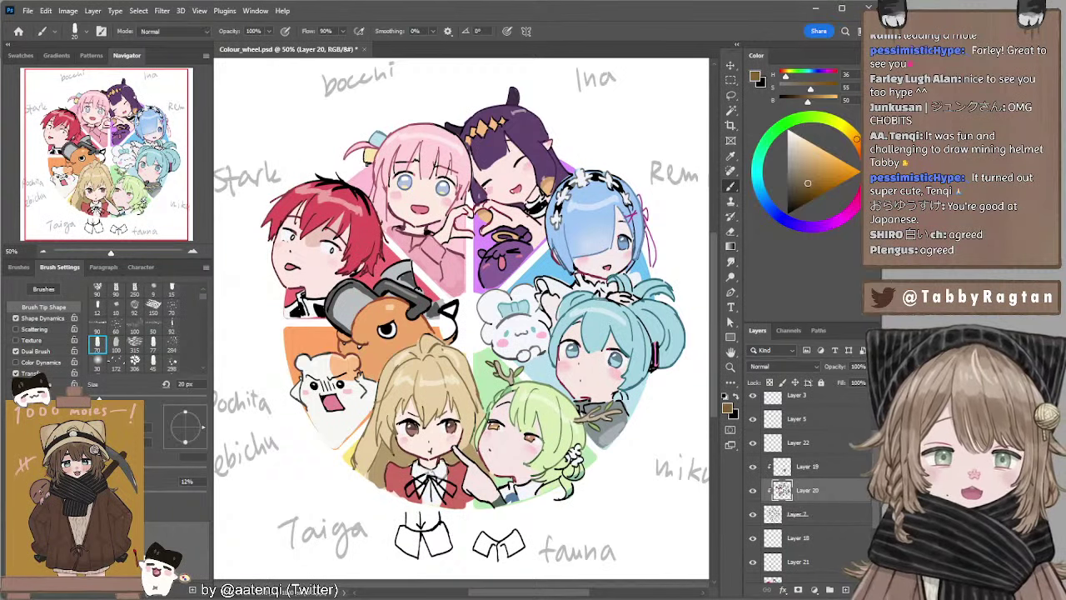
# Darken the brown to H 36, S 50, B 41 and recolour the outlines of the purple-haired girl's gold hair ornaments at 50 px.
pyautogui.press(']')
pyautogui.press(']')
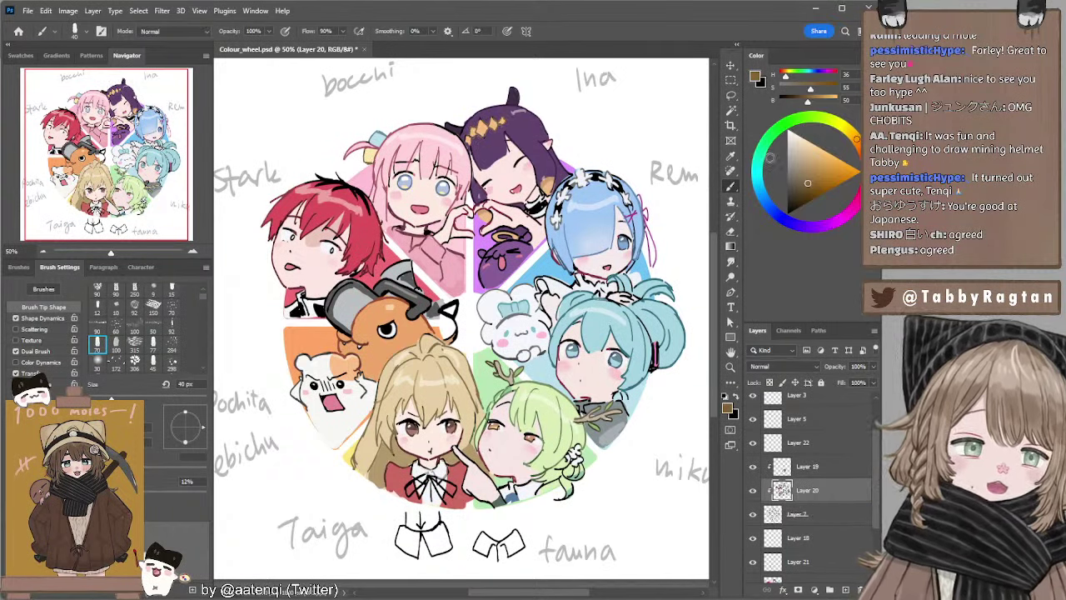
pyautogui.click(801, 195)
pyautogui.press(']')
pyautogui.moveTo(471, 131)
pyautogui.mouseDown()
pyautogui.moveTo(507, 124)
pyautogui.moveTo(495, 122)
pyautogui.mouseUp()
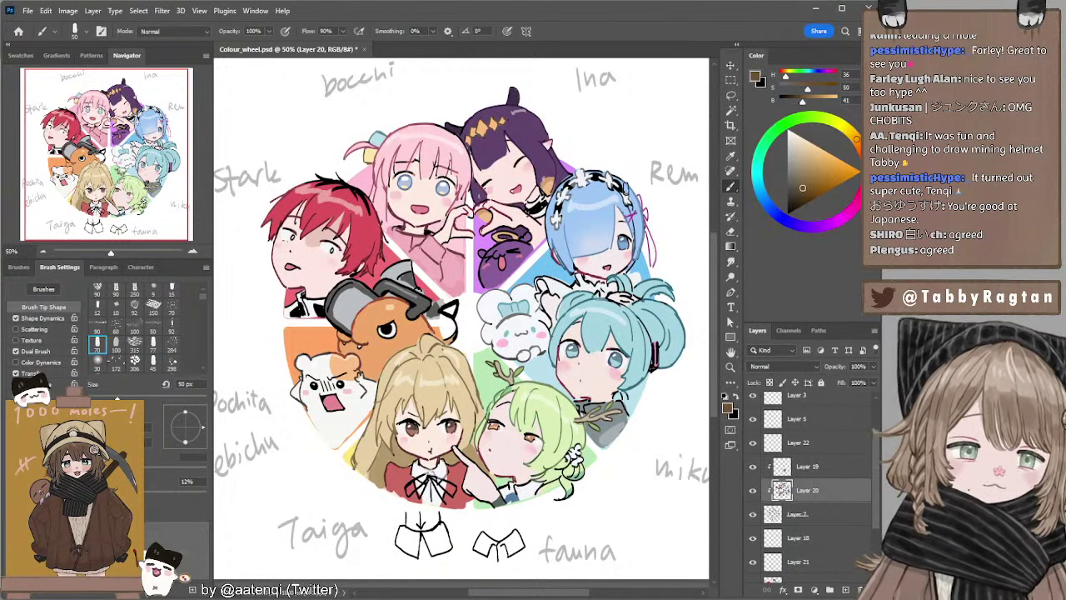
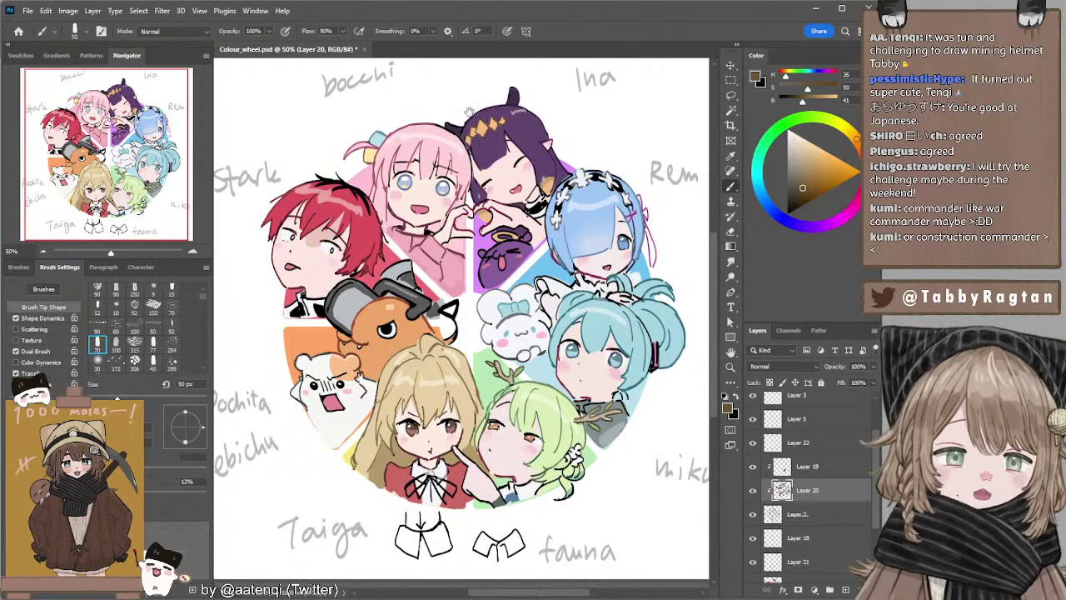
pyautogui.moveTo(469, 112); pyautogui.dragTo(456, 128)
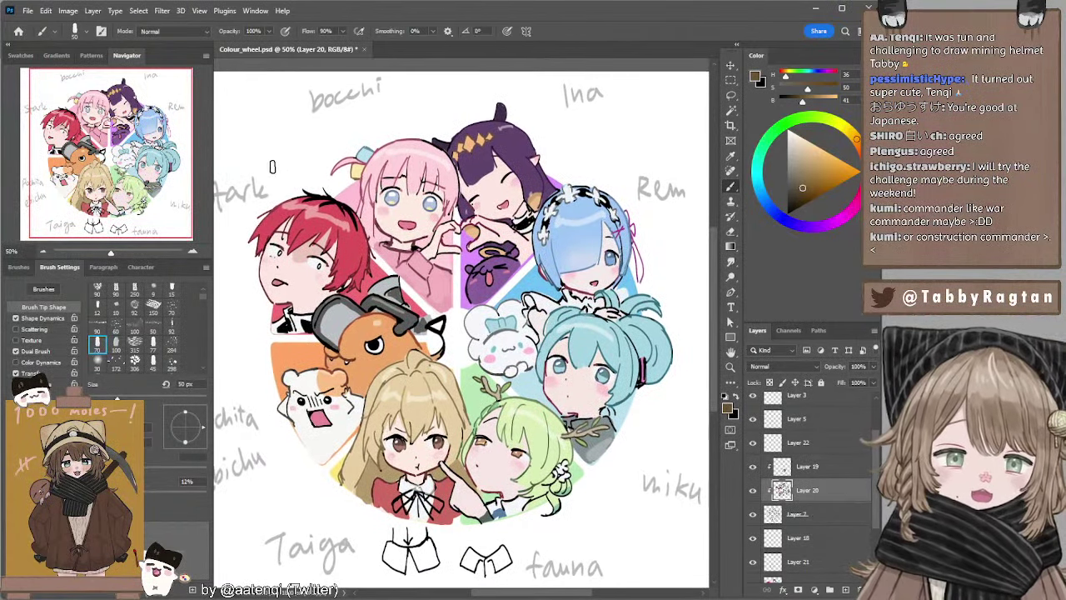
# Hide the handwritten name labels on Layer 2, add a new layer above it, and reset the drawing colour to black.
pyautogui.moveTo(488, 171); pyautogui.dragTo(514, 182)
pyautogui.moveTo(346, 177); pyautogui.dragTo(394, 216)
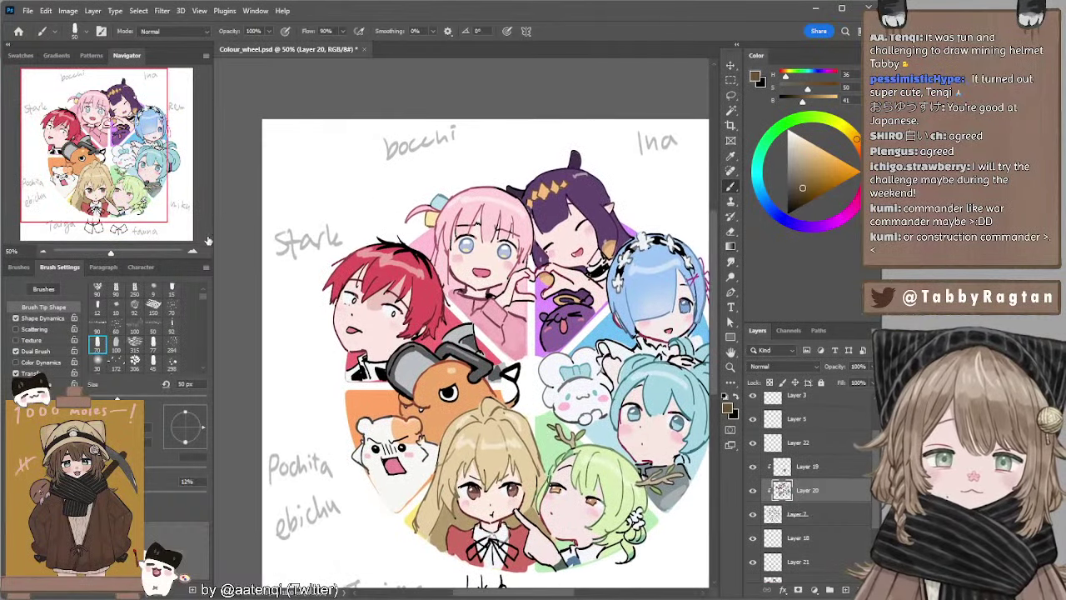
pyautogui.hotkey('ctrl', '+')
pyautogui.moveTo(306, 148); pyautogui.dragTo(351, 230)
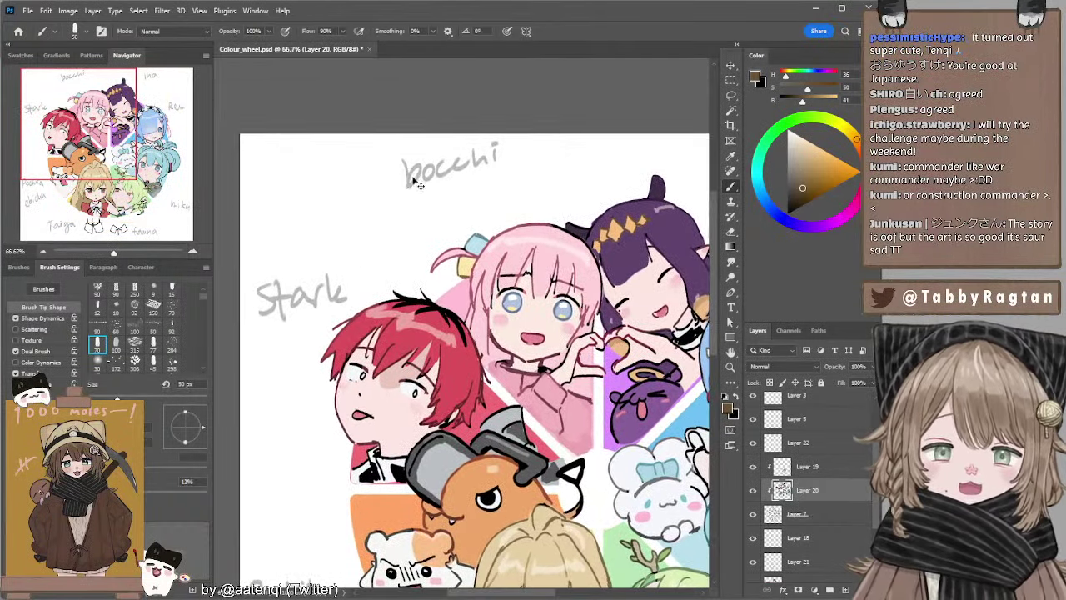
pyautogui.keyDown('ctrl'); pyautogui.click(410, 176); pyautogui.keyUp('ctrl')
pyautogui.click(754, 404)
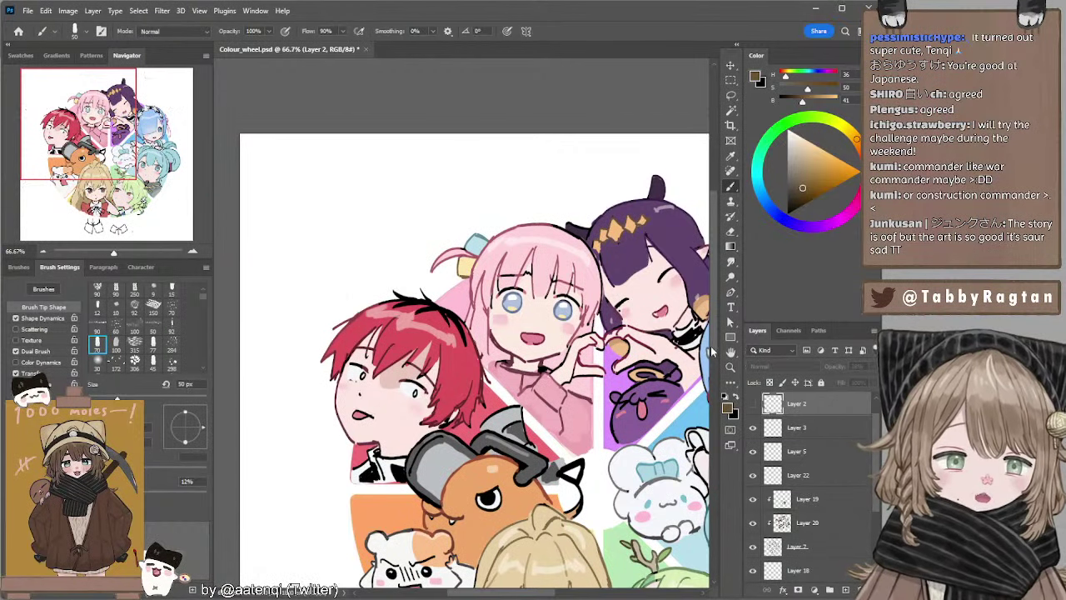
pyautogui.hotkey('ctrl', 'shift', 'alt', 'n')
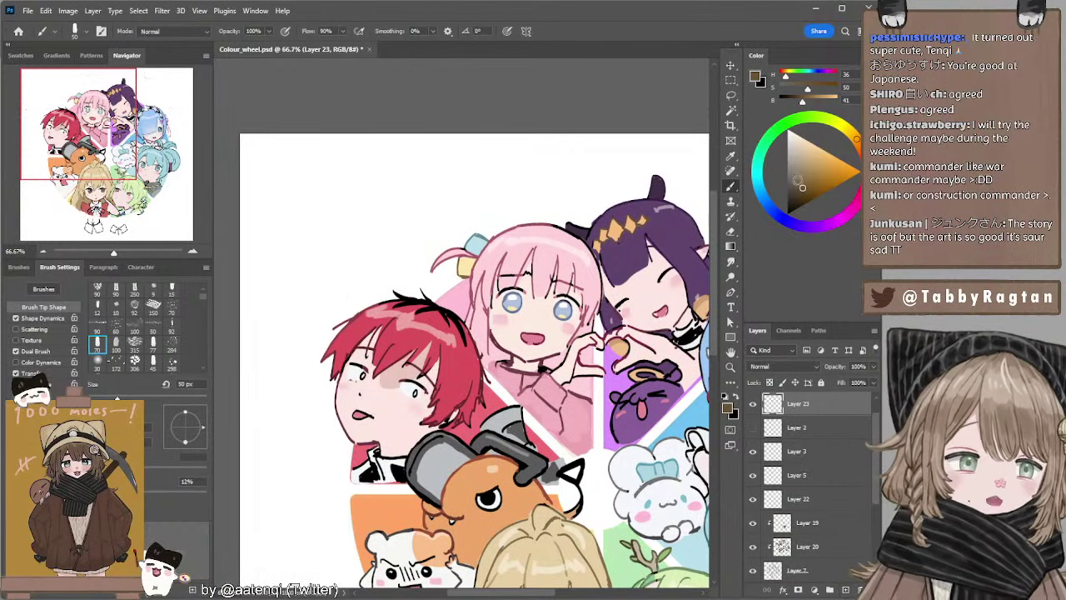
pyautogui.press('d')
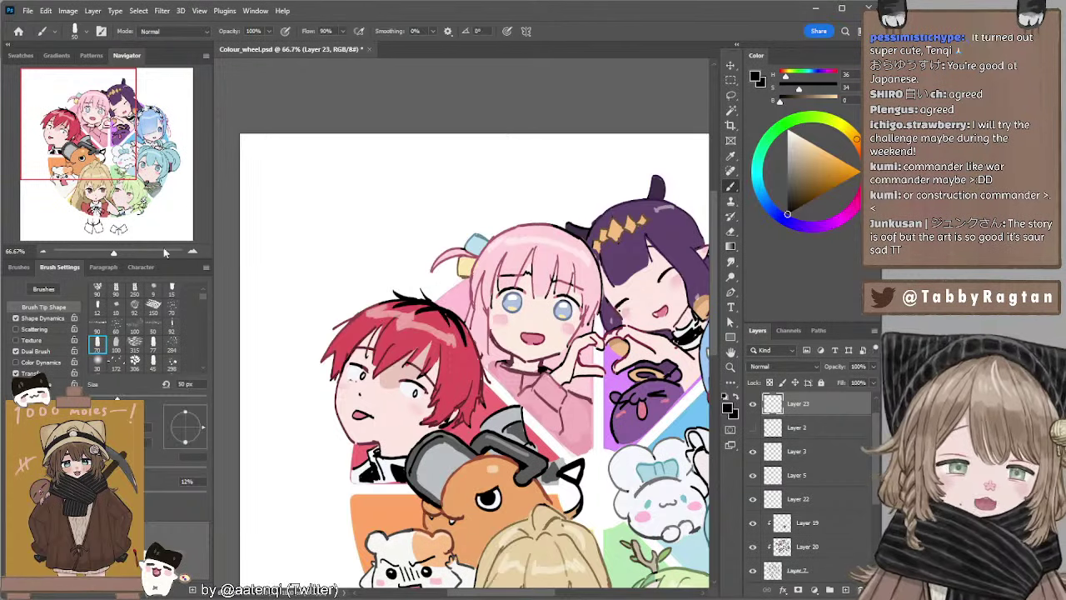
pyautogui.moveTo(348, 122); pyautogui.dragTo(369, 147)
pyautogui.press('[')
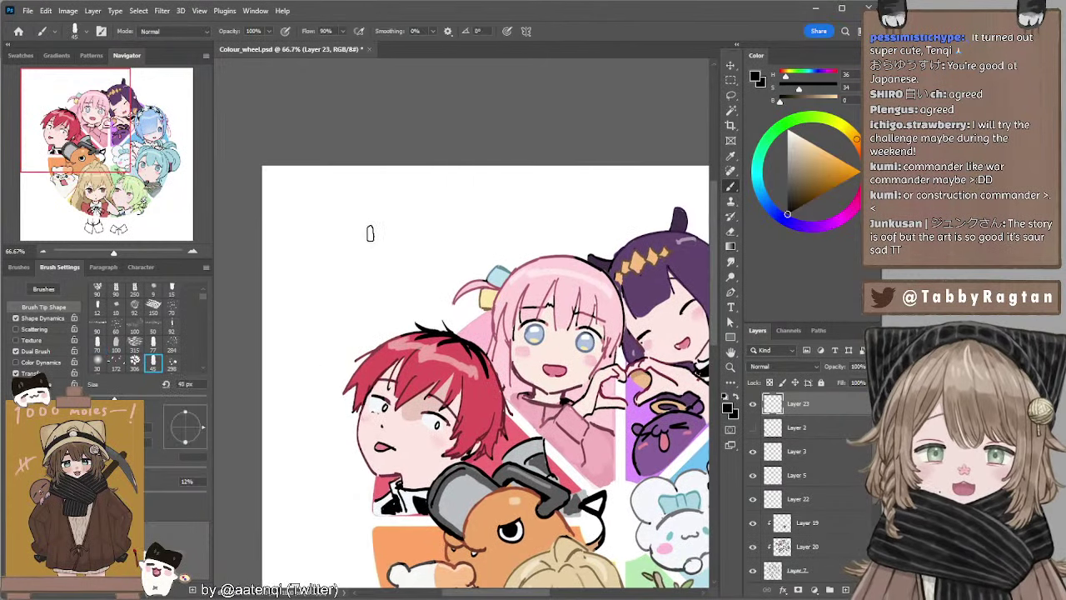
pyautogui.press(',')
pyautogui.press('[')
pyautogui.press('[')
pyautogui.press('[')
pyautogui.press('[')
pyautogui.press('[')
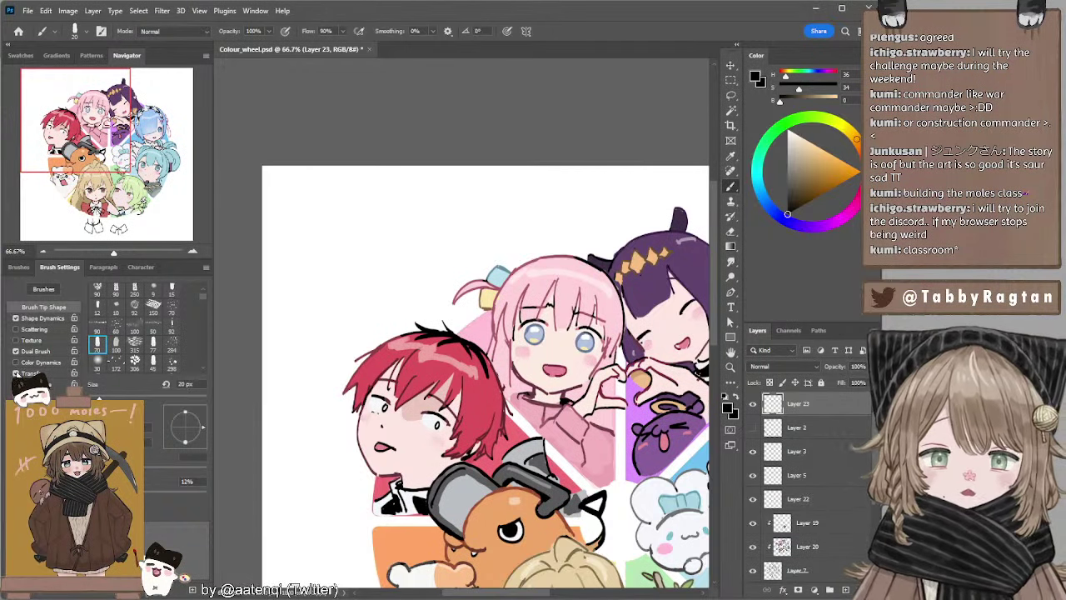
pyautogui.press('e')
pyautogui.press('b')
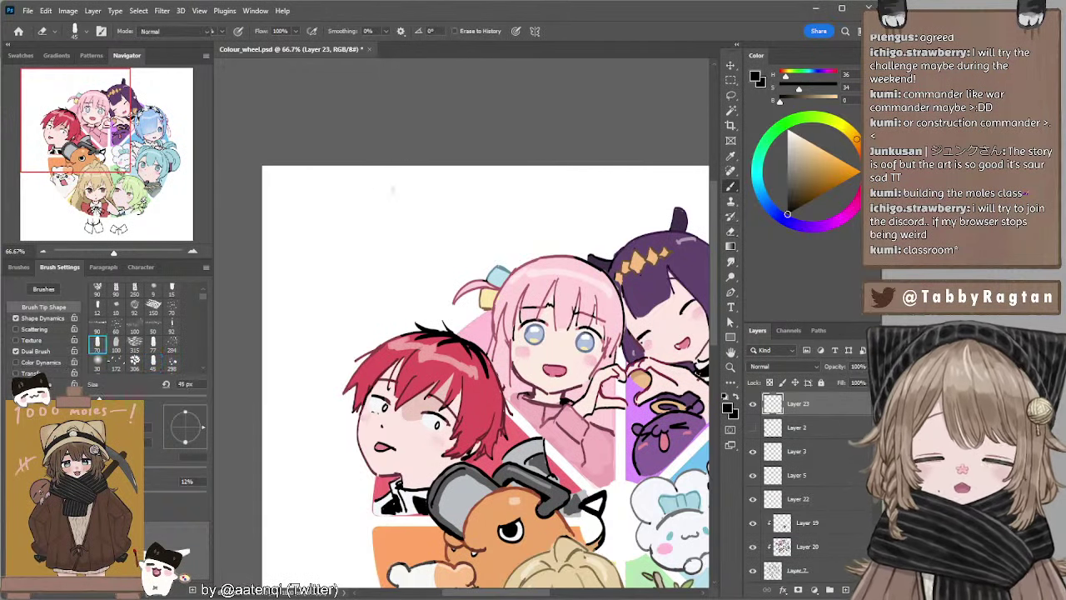
pyautogui.moveTo(370, 190); pyautogui.dragTo(365, 223)
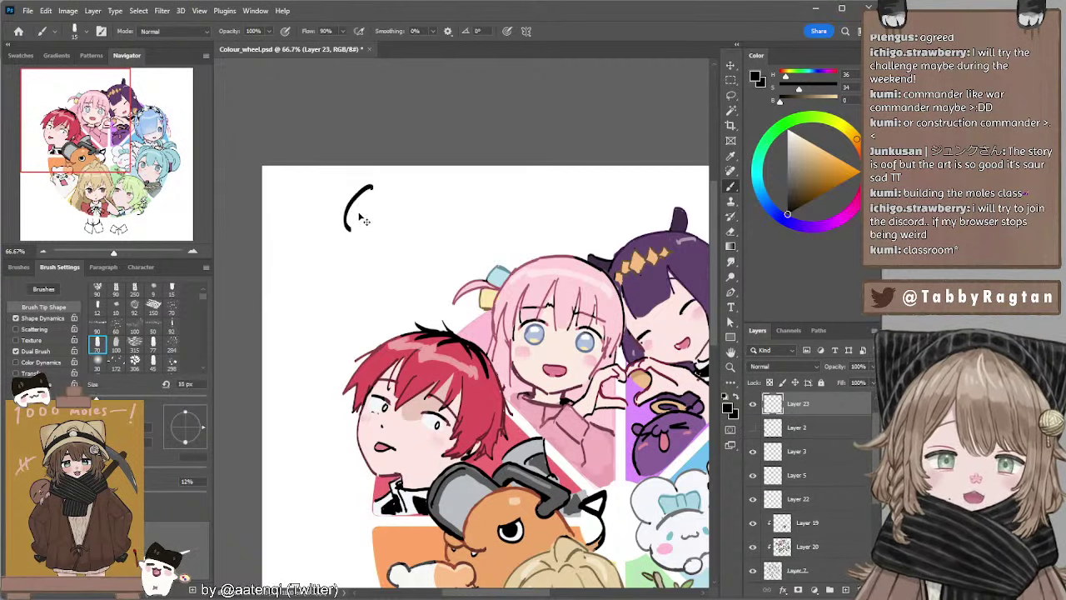
pyautogui.hotkey('ctrl', 'z')
pyautogui.press(']')
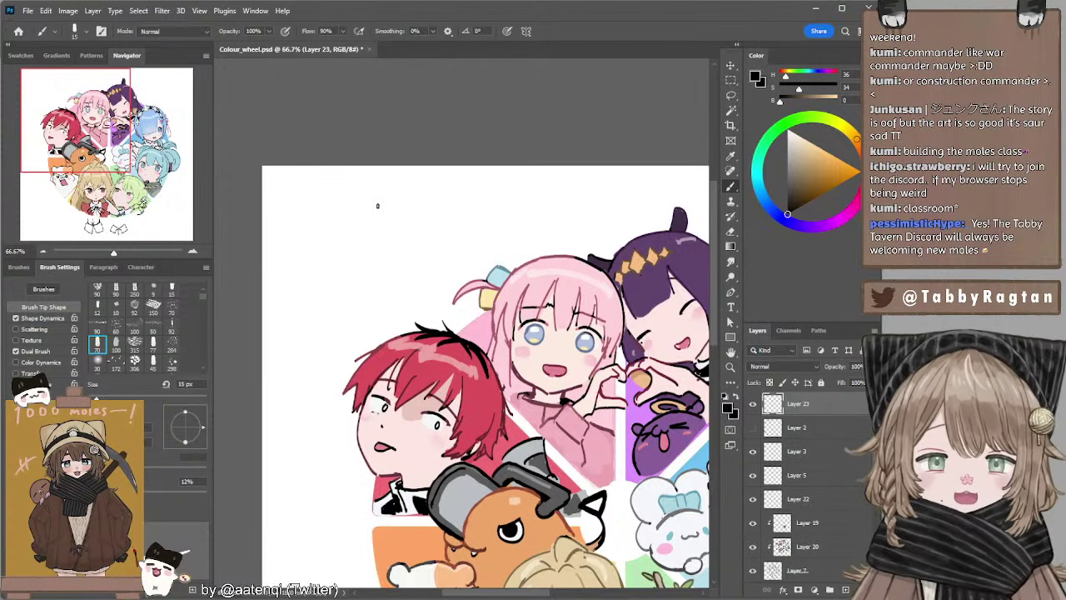
pyautogui.moveTo(375, 209)
pyautogui.mouseDown()
pyautogui.moveTo(361, 195)
pyautogui.moveTo(330, 212)
pyautogui.mouseUp()
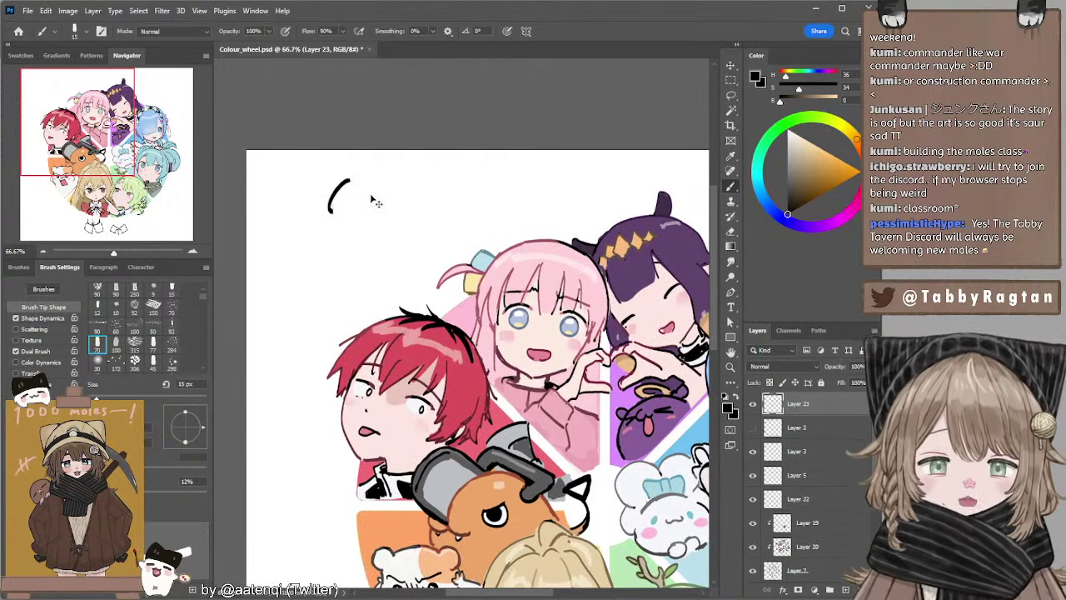
pyautogui.hotkey('ctrl', 'z')
# Draw a small chibi head's cheek curve and rounded outer outline in black at 10 px above the red-haired character.
pyautogui.moveTo(373, 179); pyautogui.dragTo(350, 218)
pyautogui.moveTo(326, 196); pyautogui.dragTo(342, 231)
pyautogui.hotkey('ctrl', 'z')
pyautogui.press('[')
pyautogui.hotkey('ctrl', 'z')
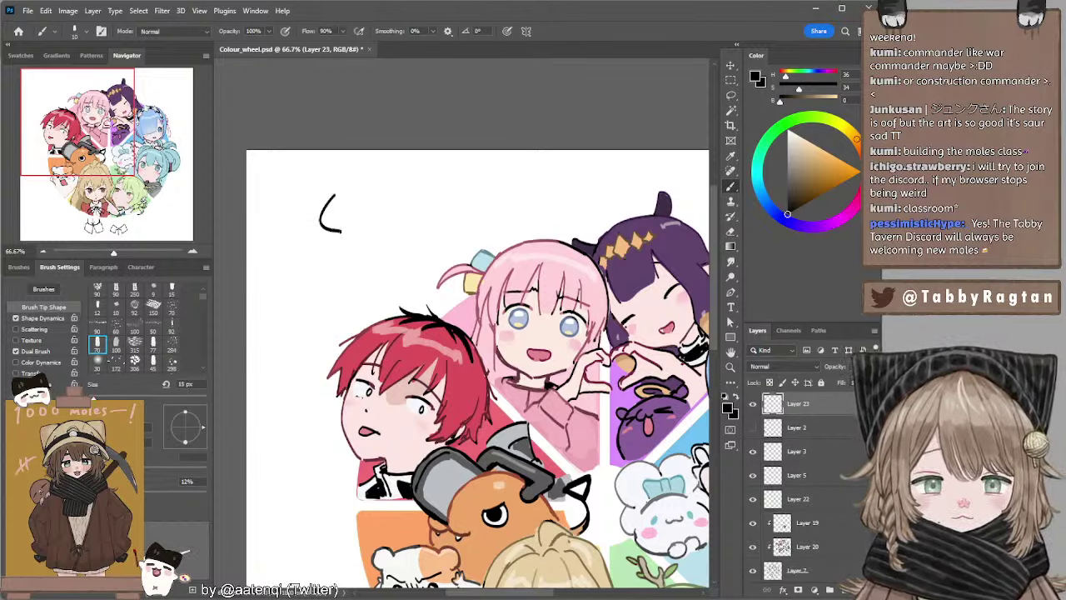
pyautogui.moveTo(327, 183)
pyautogui.mouseDown()
pyautogui.moveTo(315, 236)
pyautogui.moveTo(360, 173)
pyautogui.moveTo(394, 179)
pyautogui.moveTo(409, 210)
pyautogui.moveTo(403, 234)
pyautogui.mouseUp()
pyautogui.hotkey('ctrl', 'z')
pyautogui.hotkey('ctrl', 'z')
pyautogui.moveTo(394, 178); pyautogui.dragTo(397, 239)
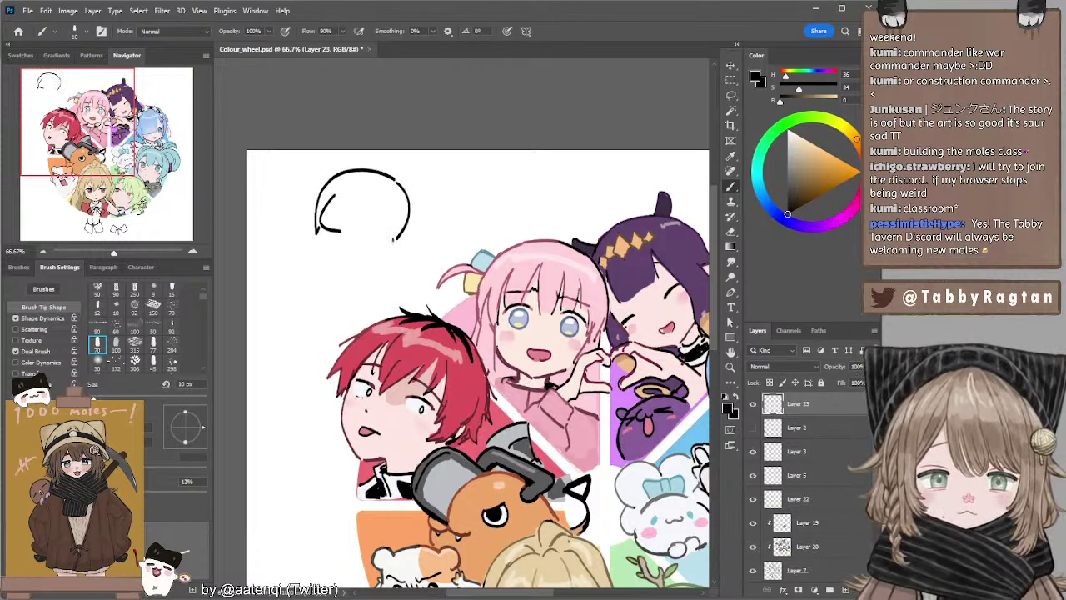
# Draw the chibi's side lock of hair and the pointed bangs inside the head outline at 10 px.
pyautogui.moveTo(398, 195); pyautogui.dragTo(392, 236)
pyautogui.hotkey('ctrl', 'z')
pyautogui.hotkey('ctrl', 'z')
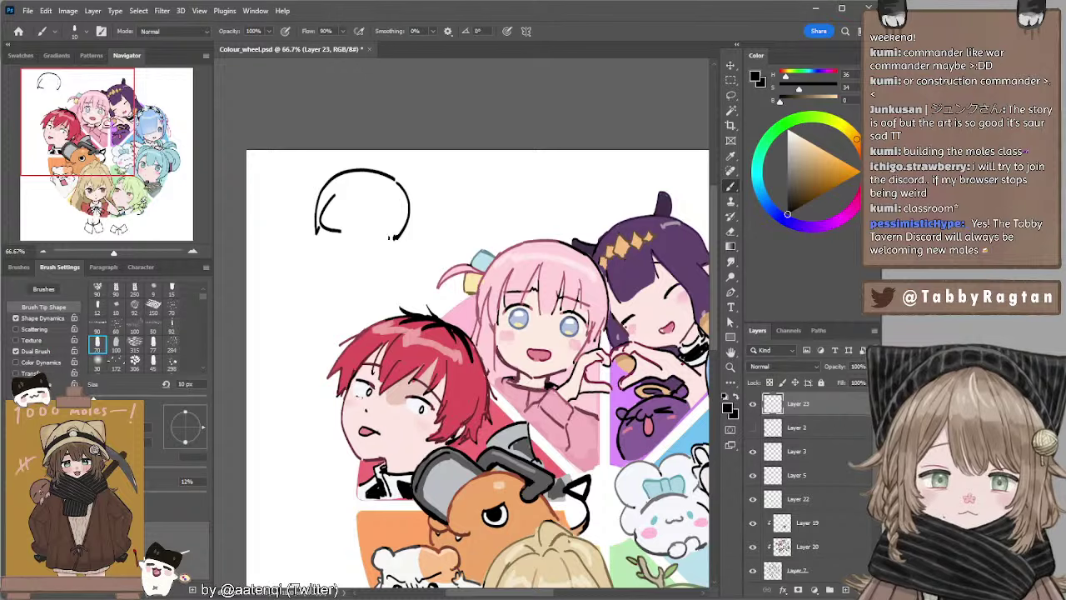
pyautogui.moveTo(396, 199); pyautogui.dragTo(390, 238)
pyautogui.moveTo(354, 181)
pyautogui.mouseDown()
pyautogui.moveTo(336, 196)
pyautogui.moveTo(394, 207)
pyautogui.mouseUp()
pyautogui.hotkey('ctrl', 'z')
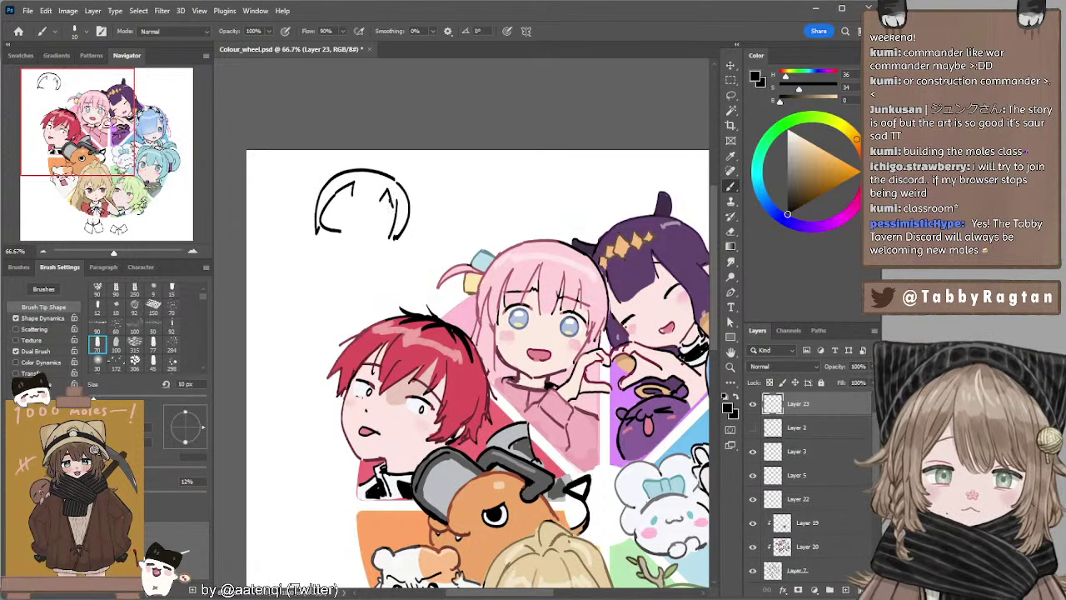
# Reduce the brush to 8 px and draw the chibi's simple flat eyes under the bangs.
pyautogui.press('[')
pyautogui.hotkey('ctrl', 'z')
pyautogui.moveTo(391, 205)
pyautogui.mouseDown()
pyautogui.moveTo(373, 213)
pyautogui.moveTo(375, 202)
pyautogui.moveTo(386, 212)
pyautogui.moveTo(352, 195)
pyautogui.moveTo(350, 205)
pyautogui.mouseUp()
pyautogui.hotkey('ctrl', 'z')
pyautogui.press('[')
pyautogui.hotkey('ctrl', 'z')
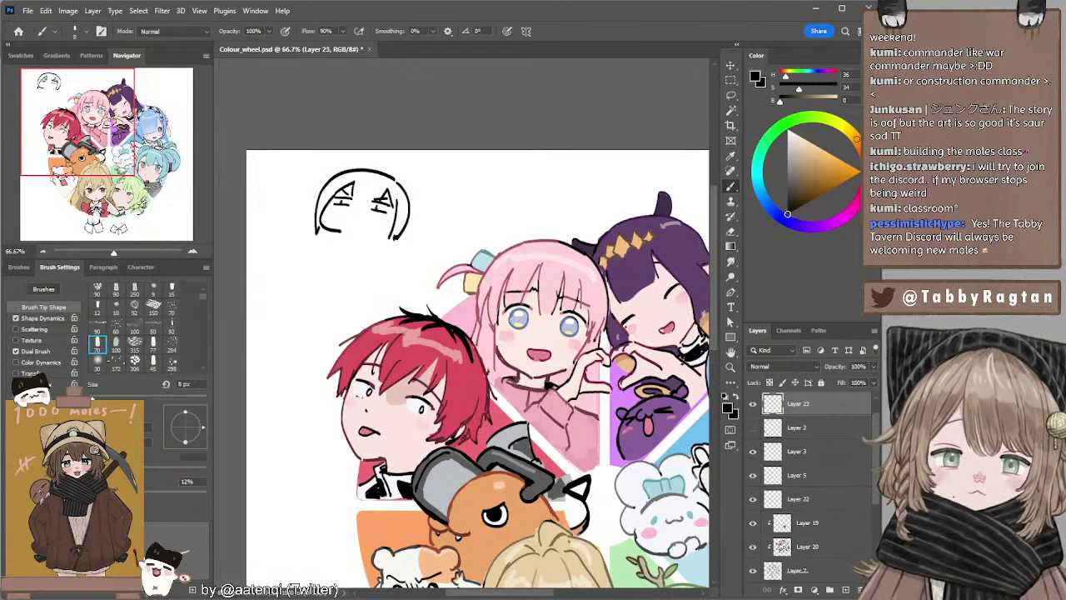
# Add pointed hair tips flaring outward on both sides of the chibi's head with the 8 px brush.
pyautogui.moveTo(408, 205); pyautogui.dragTo(430, 209)
pyautogui.moveTo(429, 209); pyautogui.dragTo(411, 214)
pyautogui.hotkey('ctrl', 'z')
pyautogui.hotkey('ctrl', 'z')
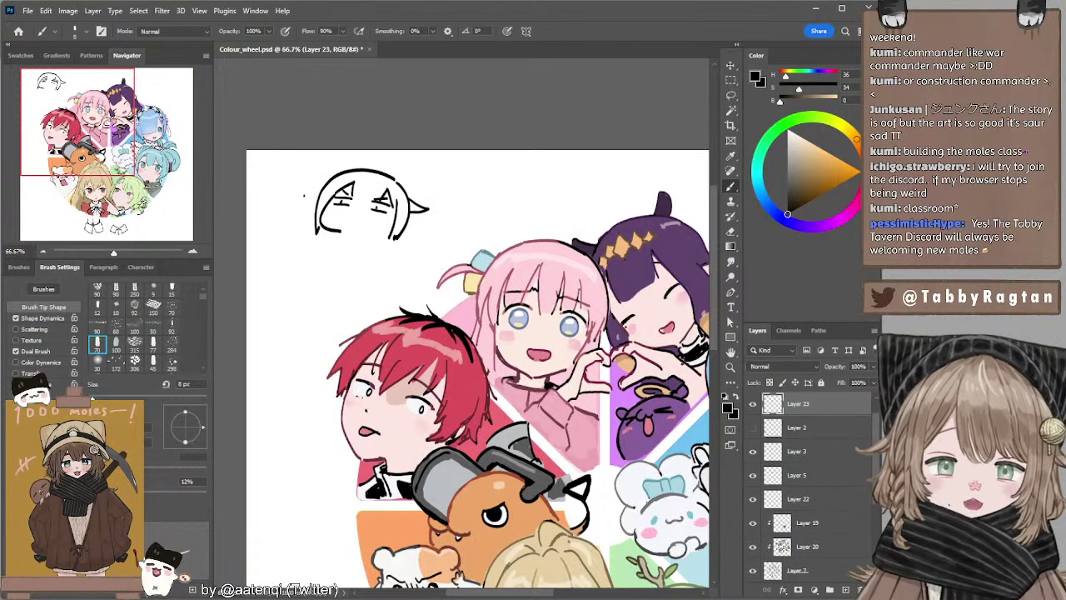
pyautogui.moveTo(306, 196)
pyautogui.mouseDown()
pyautogui.moveTo(318, 204)
pyautogui.moveTo(305, 200)
pyautogui.mouseUp()
pyautogui.hotkey('ctrl', 'z')
pyautogui.hotkey('ctrl', 'z')
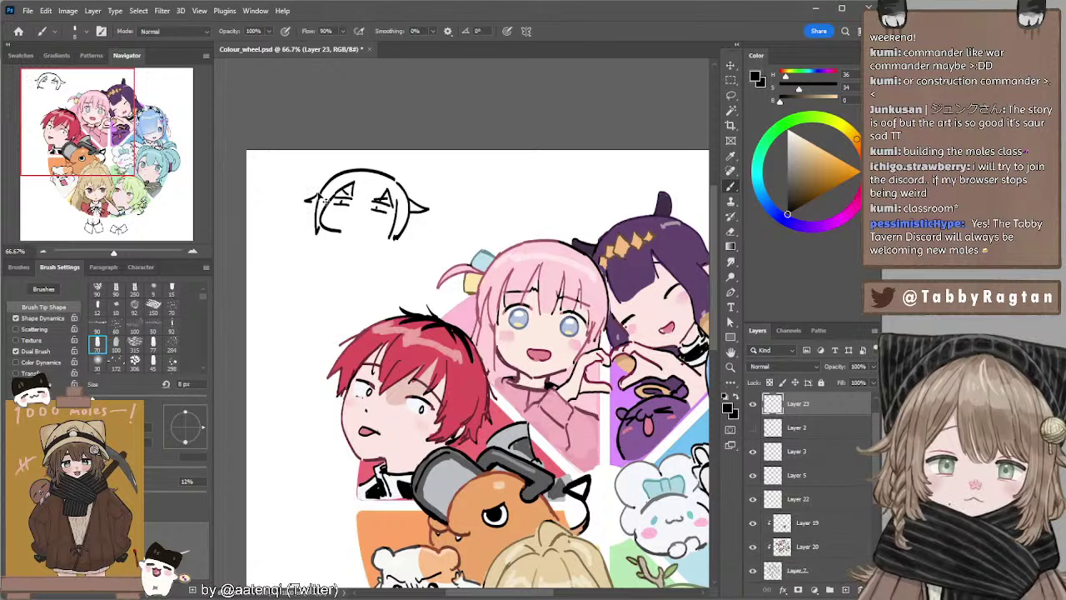
pyautogui.hotkey('ctrl', 'z')
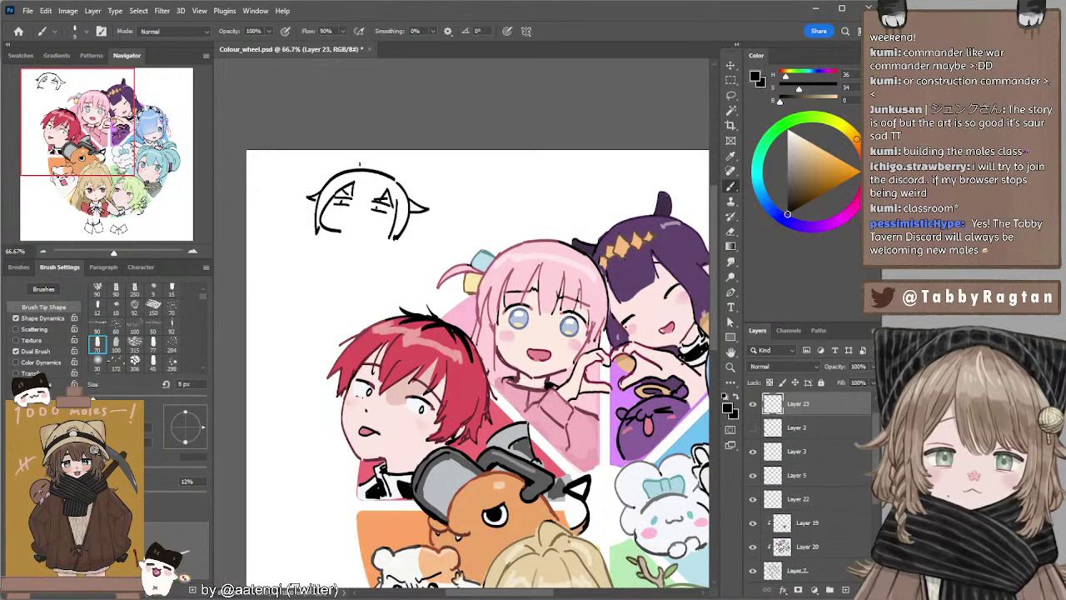
# Draw a small black cap on the chibi's head at 10 px and add a tiny frowning mouth.
pyautogui.press(']')
pyautogui.press(']')
pyautogui.moveTo(363, 170)
pyautogui.mouseDown()
pyautogui.moveTo(389, 175)
pyautogui.moveTo(379, 157)
pyautogui.moveTo(395, 177)
pyautogui.mouseUp()
pyautogui.hotkey('ctrl', 'z')
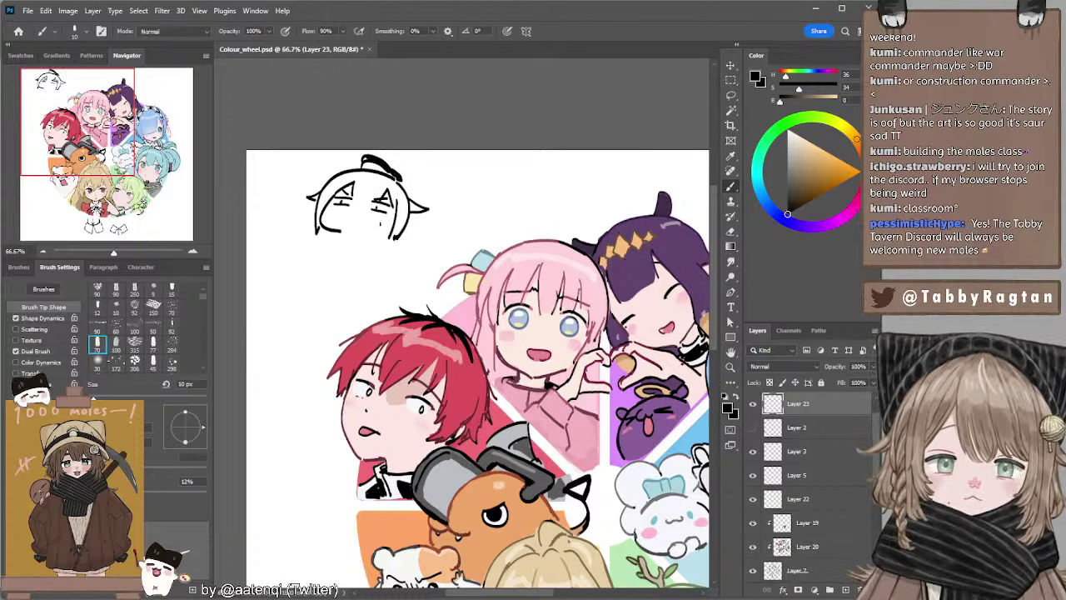
pyautogui.press('[')
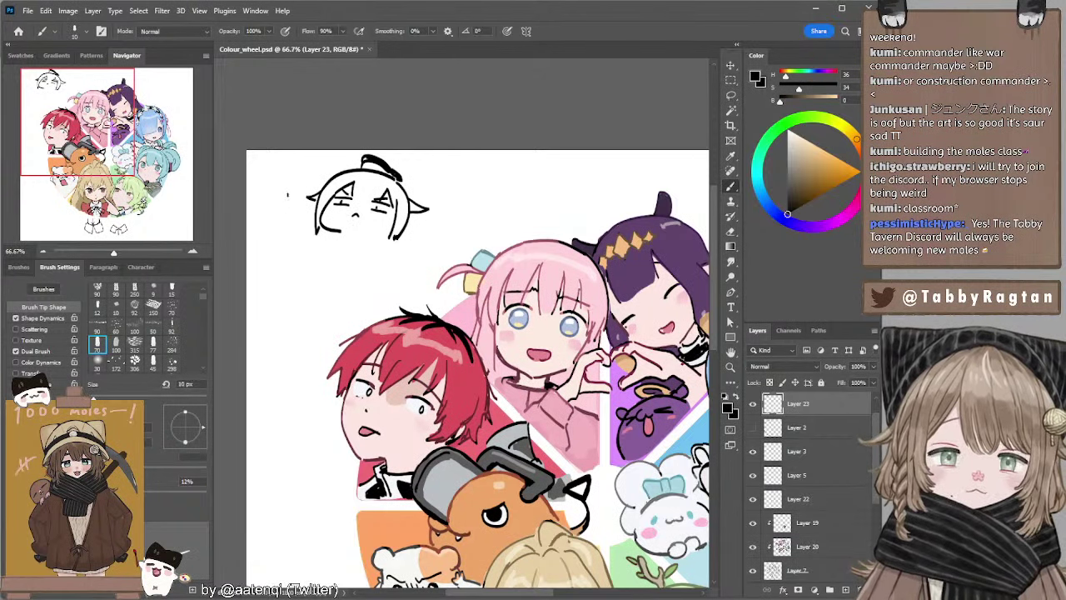
# Draw a raised hand with a pointing finger and a wrist line beside the chibi's face at 10 px.
pyautogui.moveTo(284, 218)
pyautogui.mouseDown()
pyautogui.moveTo(294, 214)
pyautogui.moveTo(285, 219)
pyautogui.moveTo(306, 236)
pyautogui.moveTo(310, 222)
pyautogui.mouseUp()
pyautogui.hotkey('ctrl', 'z')
pyautogui.hotkey('ctrl', 'z')
pyautogui.press('e')
pyautogui.press('b')
pyautogui.hotkey('ctrl', 'z')
pyautogui.hotkey('ctrl', 'z')
pyautogui.hotkey('ctrl', 'z')
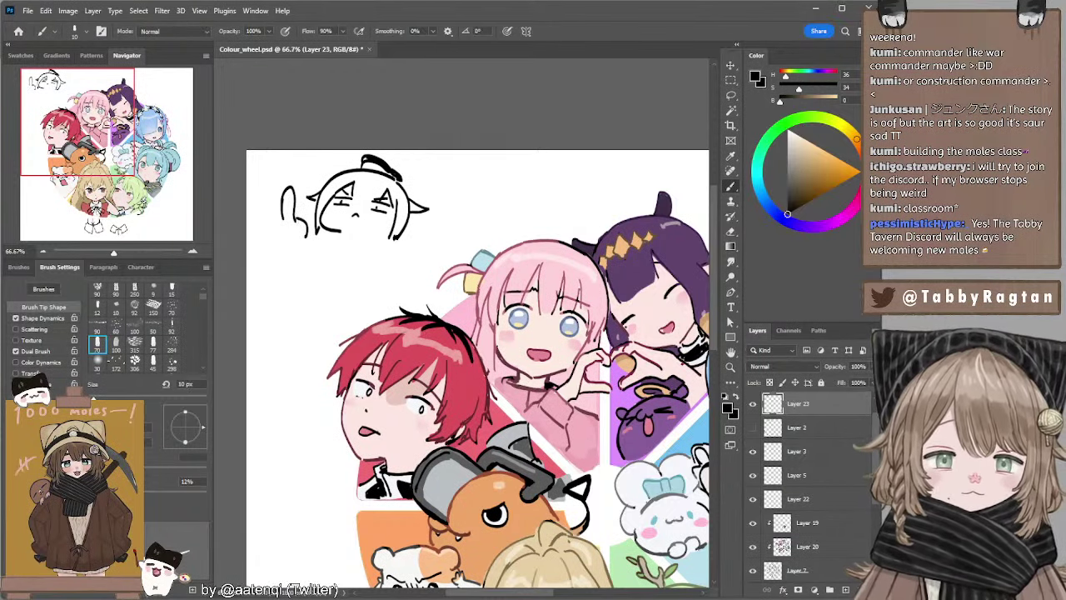
pyautogui.hotkey('ctrl', 'z')
pyautogui.moveTo(293, 219)
pyautogui.mouseDown()
pyautogui.moveTo(308, 227)
pyautogui.moveTo(281, 240)
pyautogui.moveTo(304, 242)
pyautogui.moveTo(310, 258)
pyautogui.moveTo(298, 251)
pyautogui.moveTo(315, 249)
pyautogui.mouseUp()
pyautogui.hotkey('ctrl', 'z')
pyautogui.hotkey('ctrl', 'z')
pyautogui.hotkey('ctrl', 'z')
pyautogui.hotkey('ctrl', 'z')
pyautogui.hotkey('ctrl', 'z')
pyautogui.hotkey('ctrl', 'z')
pyautogui.hotkey('ctrl', 'z')
pyautogui.hotkey('ctrl', 'z')
pyautogui.hotkey('ctrl', 'z')
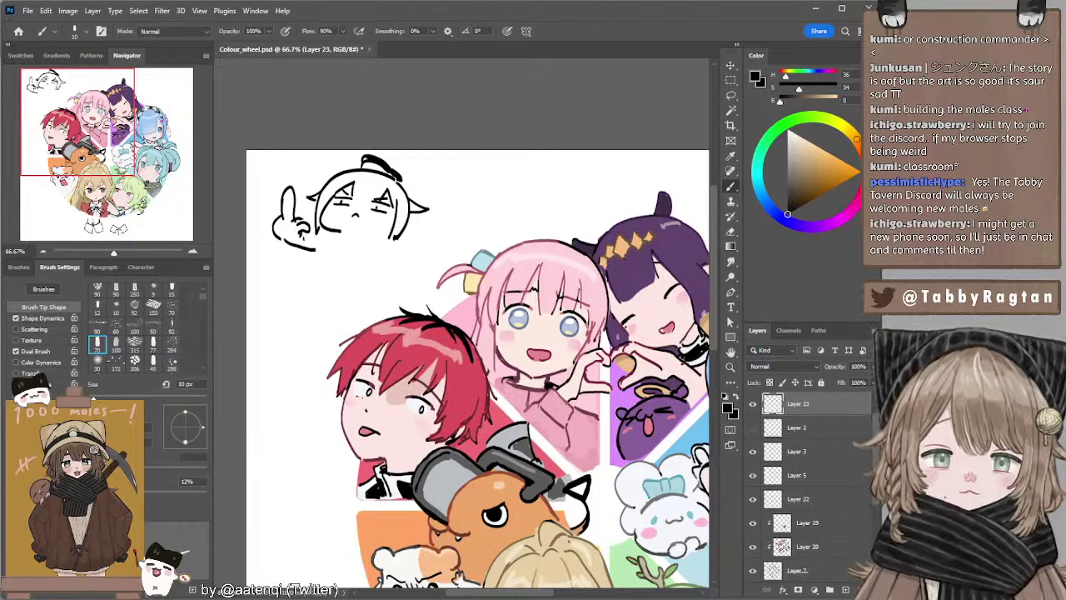
# Fill the sleeve cuff below the pointing hand with black at 20 px.
pyautogui.press(']')
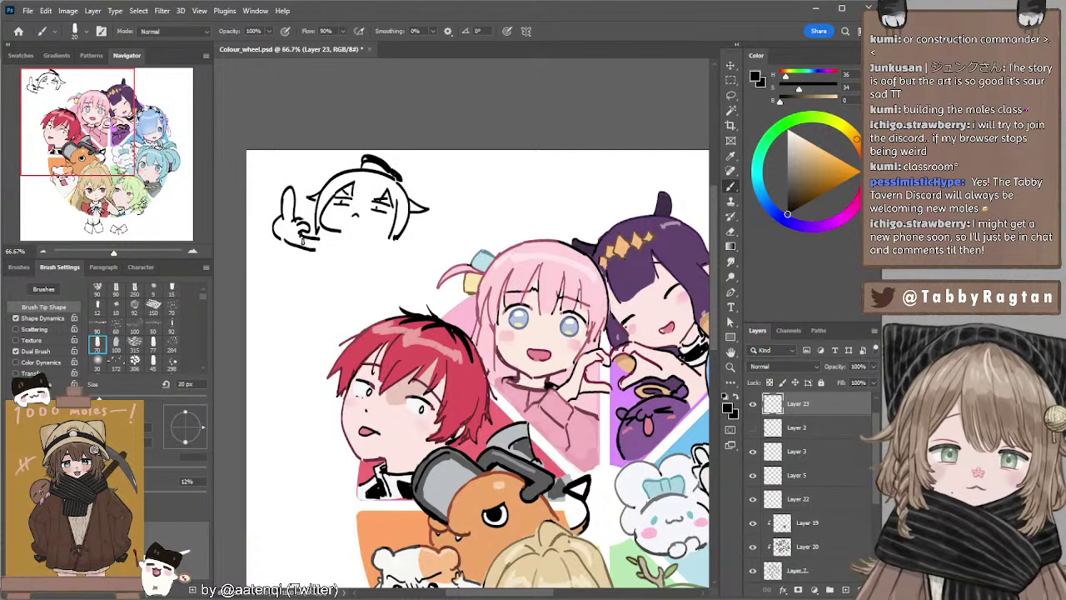
pyautogui.moveTo(300, 243); pyautogui.dragTo(323, 242)
pyautogui.press('[')
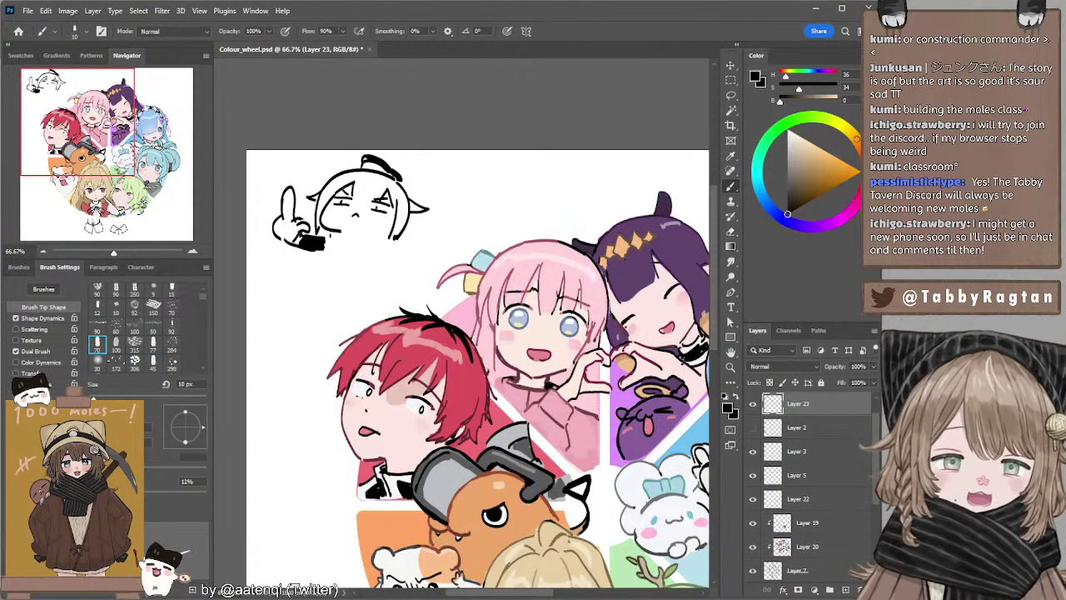
pyautogui.press(']')
pyautogui.press(']')
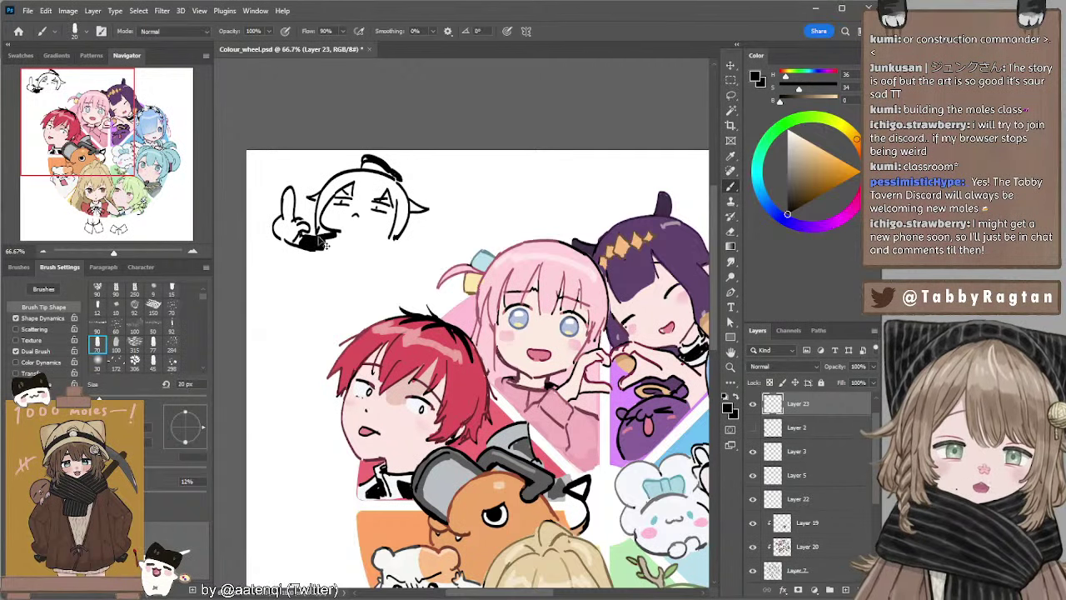
# Lasso the pointing hand with its cuff, delete it, and deselect.
pyautogui.press('l')
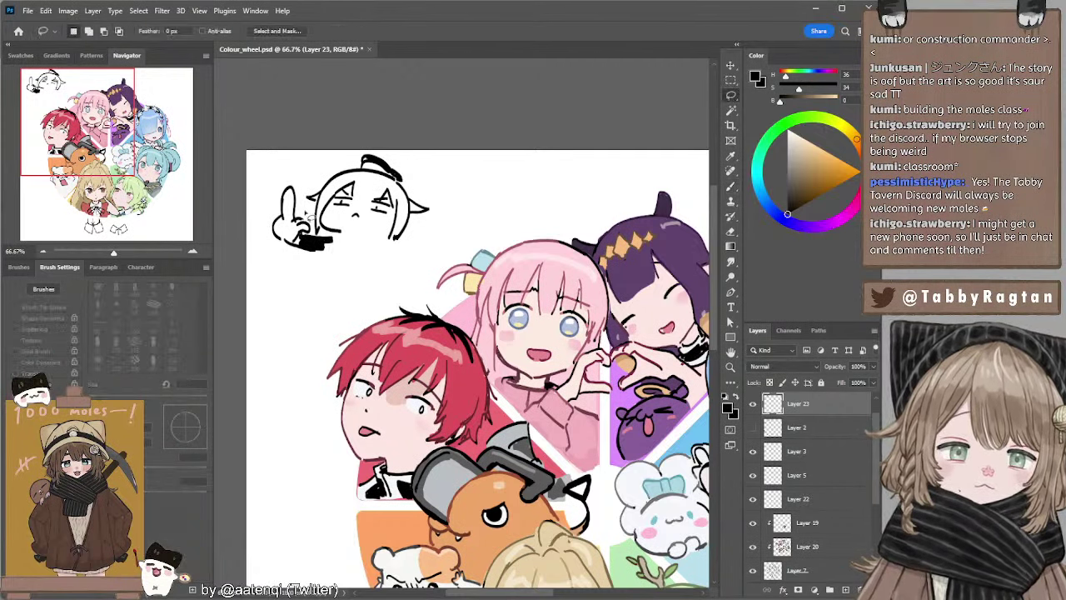
pyautogui.moveTo(336, 243)
pyautogui.mouseDown()
pyautogui.moveTo(278, 263)
pyautogui.moveTo(300, 178)
pyautogui.mouseUp()
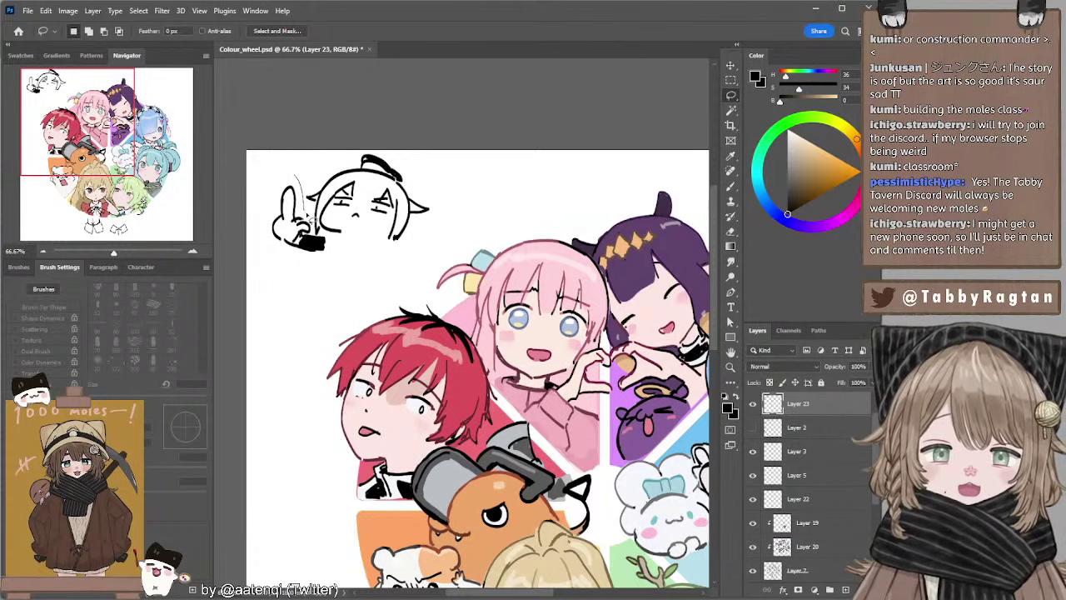
pyautogui.moveTo(305, 215)
pyautogui.mouseDown()
pyautogui.moveTo(341, 268)
pyautogui.moveTo(296, 177)
pyautogui.mouseUp()
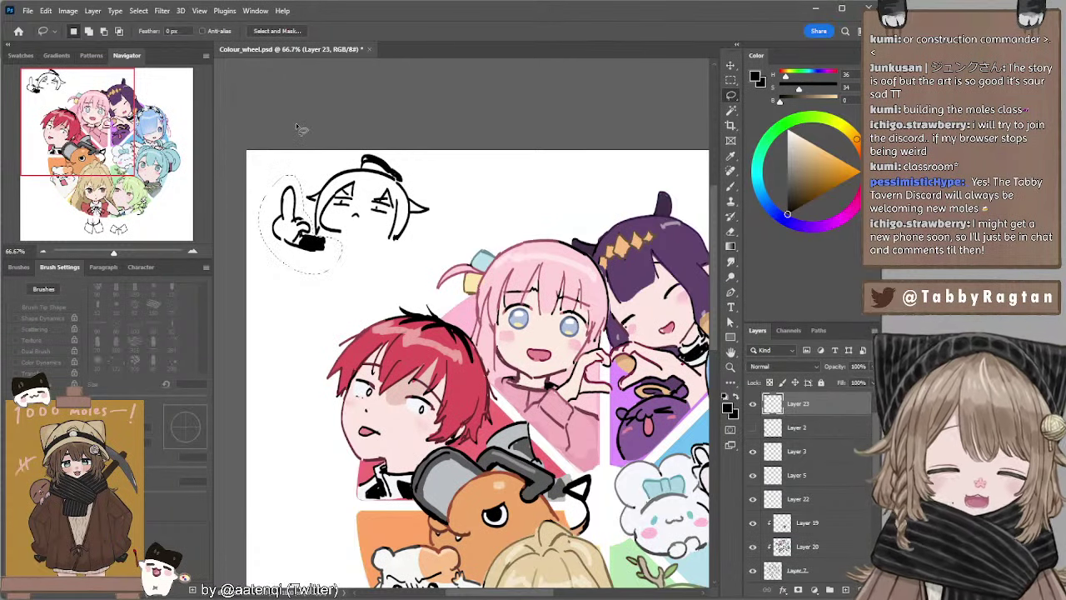
pyautogui.press('Delete')
pyautogui.hotkey('ctrl', 'd')
pyautogui.press('b')
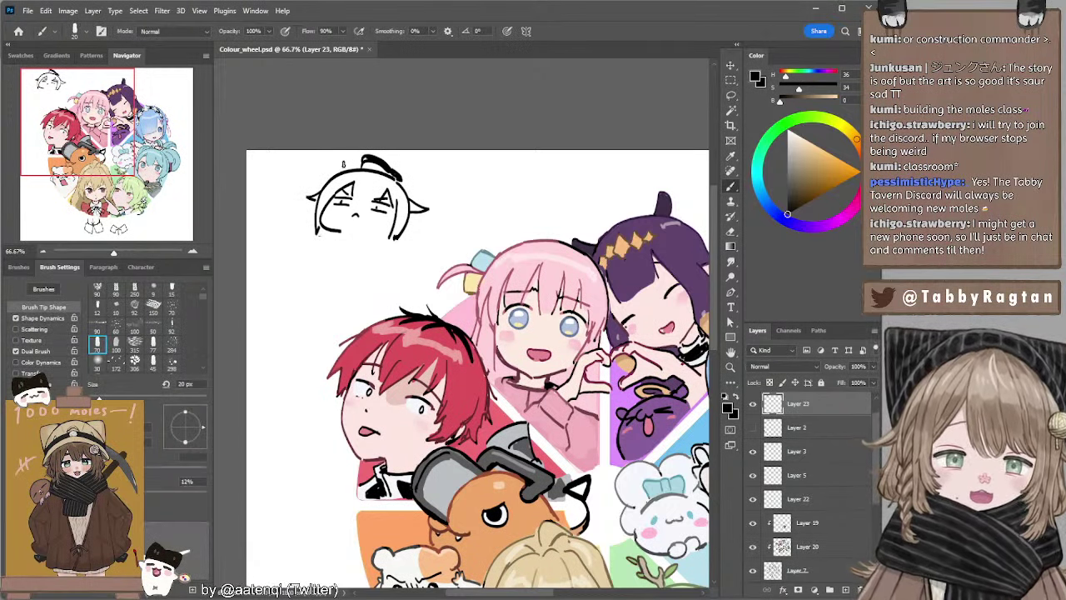
pyautogui.press('e')
pyautogui.moveTo(363, 160); pyautogui.dragTo(400, 173)
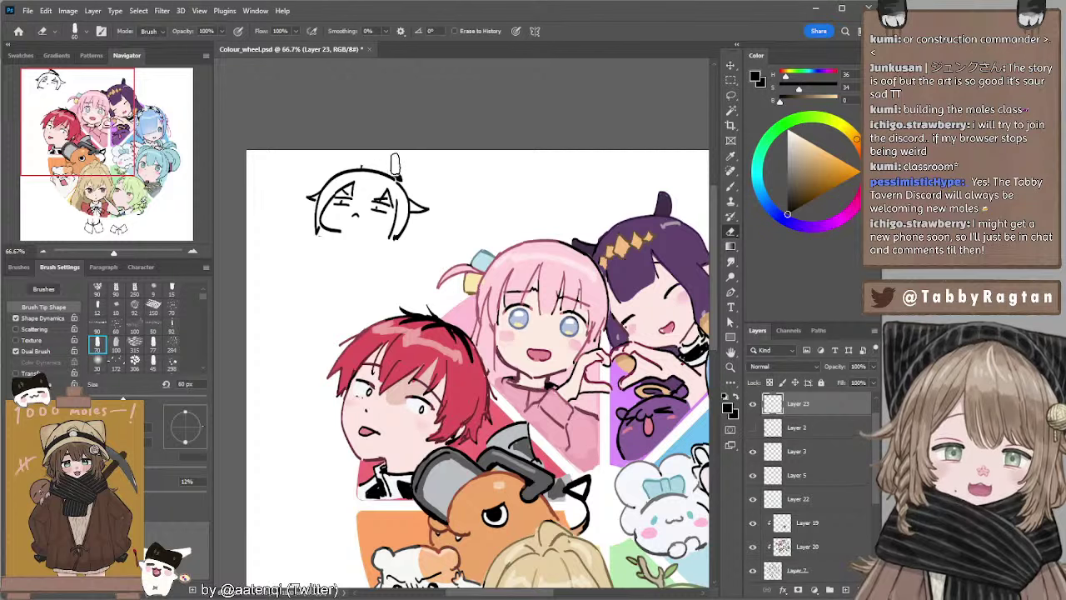
pyautogui.hotkey('ctrl', 'z')
pyautogui.press('b')
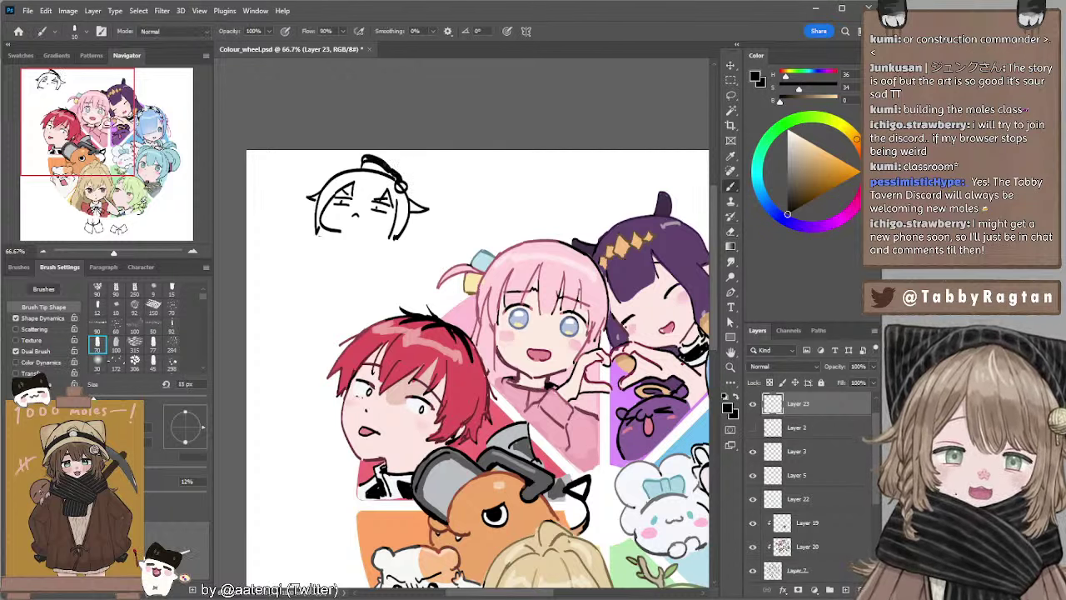
pyautogui.hotkey('ctrl', 'z')
pyautogui.press('e')
pyautogui.press('b')
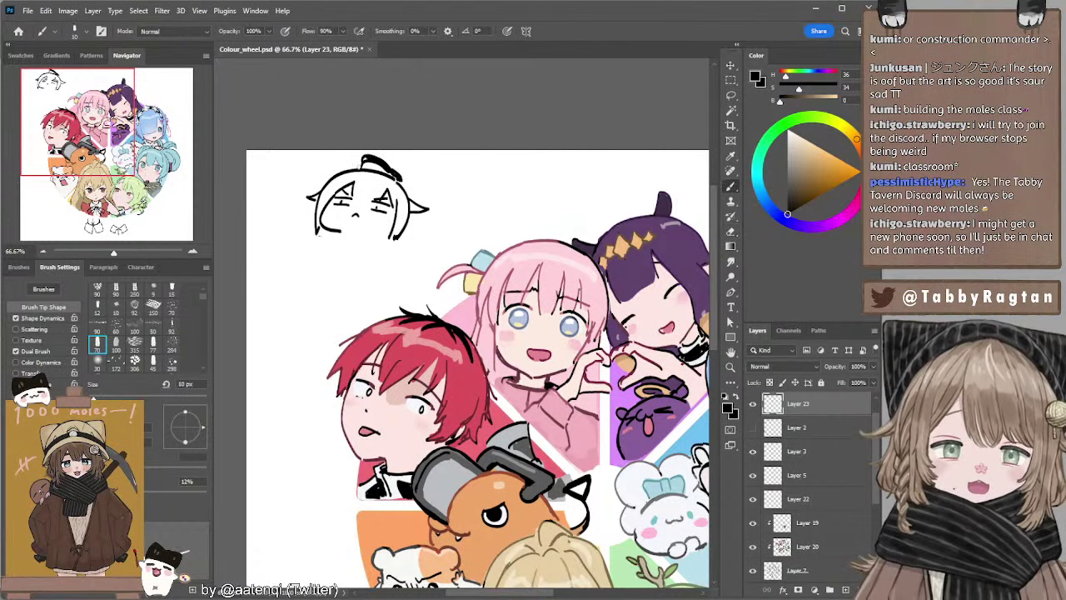
# Erase the small cap on the chibi's head and draw a wider, solid black cap extending down the far side.
pyautogui.press('e')
pyautogui.moveTo(360, 158); pyautogui.dragTo(403, 175)
pyautogui.press('b')
pyautogui.moveTo(333, 173)
pyautogui.mouseDown()
pyautogui.moveTo(388, 163)
pyautogui.moveTo(377, 162)
pyautogui.mouseUp()
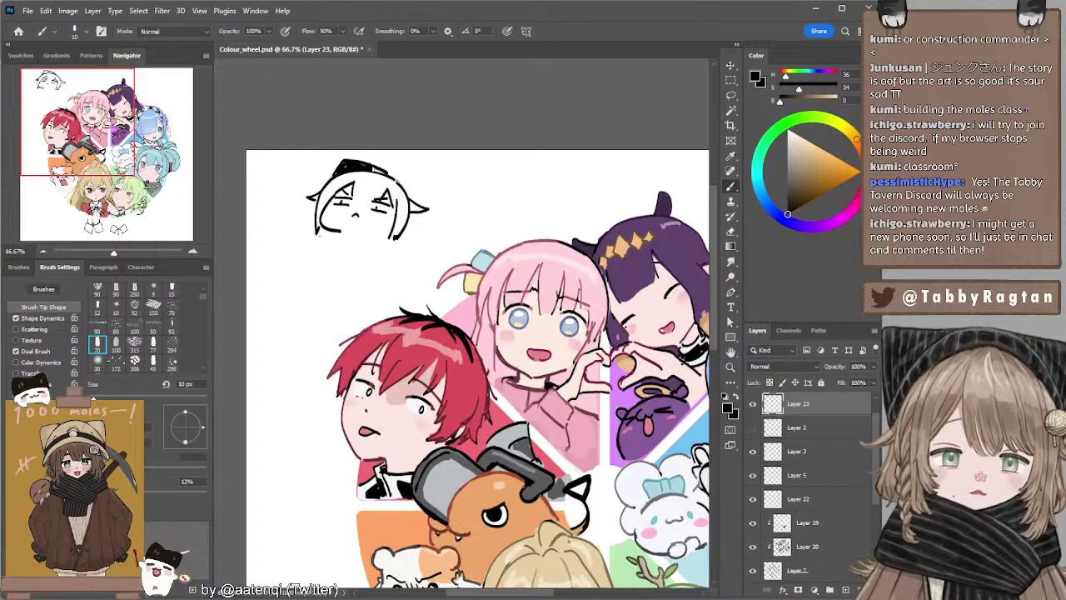
pyautogui.moveTo(387, 170)
pyautogui.mouseDown()
pyautogui.moveTo(425, 182)
pyautogui.moveTo(413, 202)
pyautogui.mouseUp()
pyautogui.hotkey('ctrl', 'z')
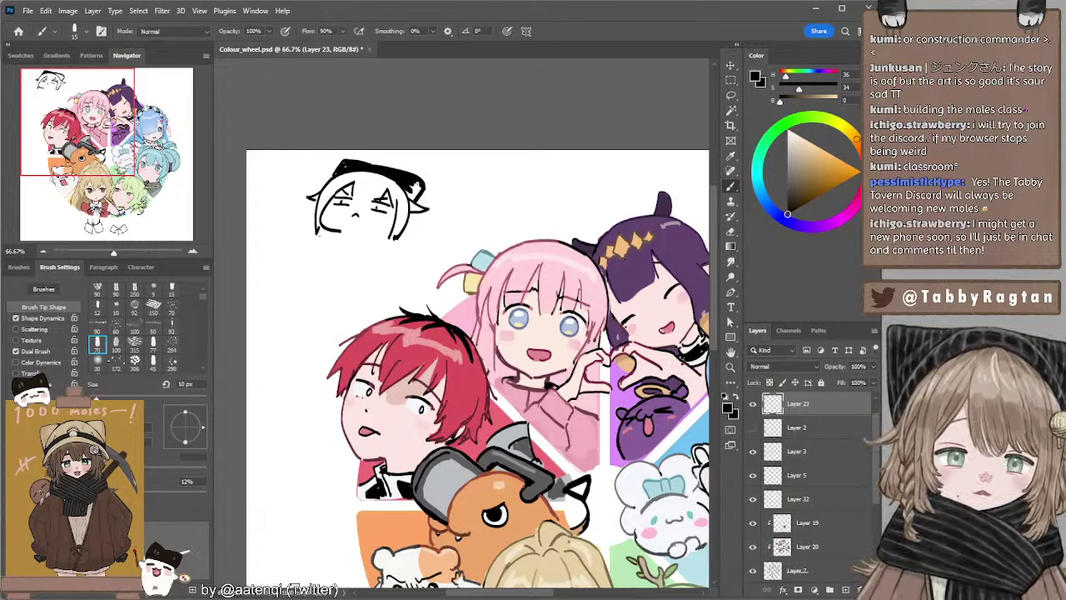
# Erase a small round ornament out of the black cap above the chibi's eye and refine its edge at 9 px.
pyautogui.press('e')
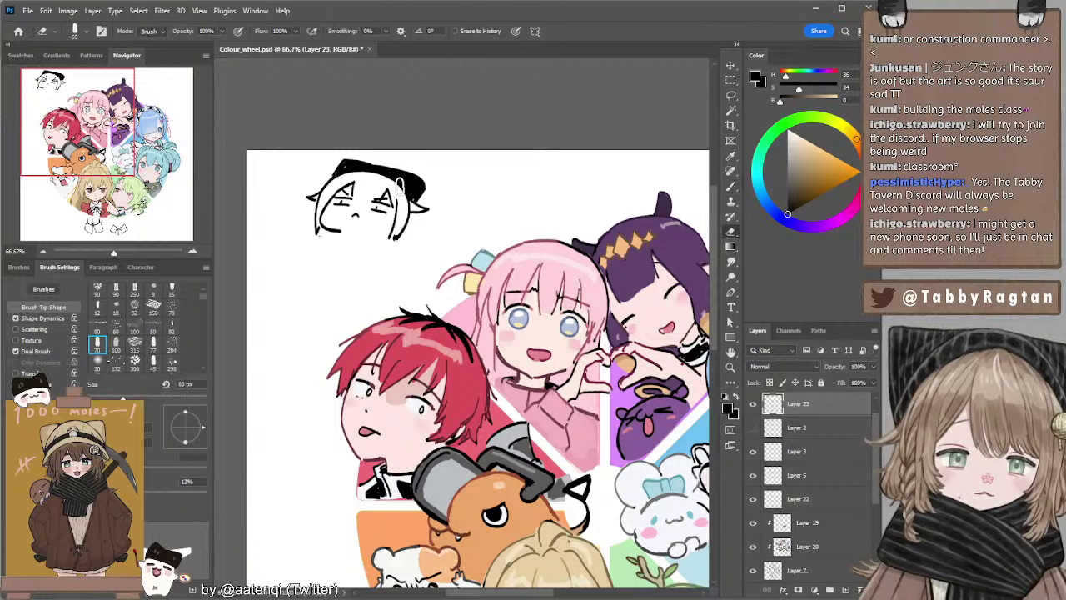
pyautogui.moveTo(399, 182); pyautogui.dragTo(406, 190)
pyautogui.press('b')
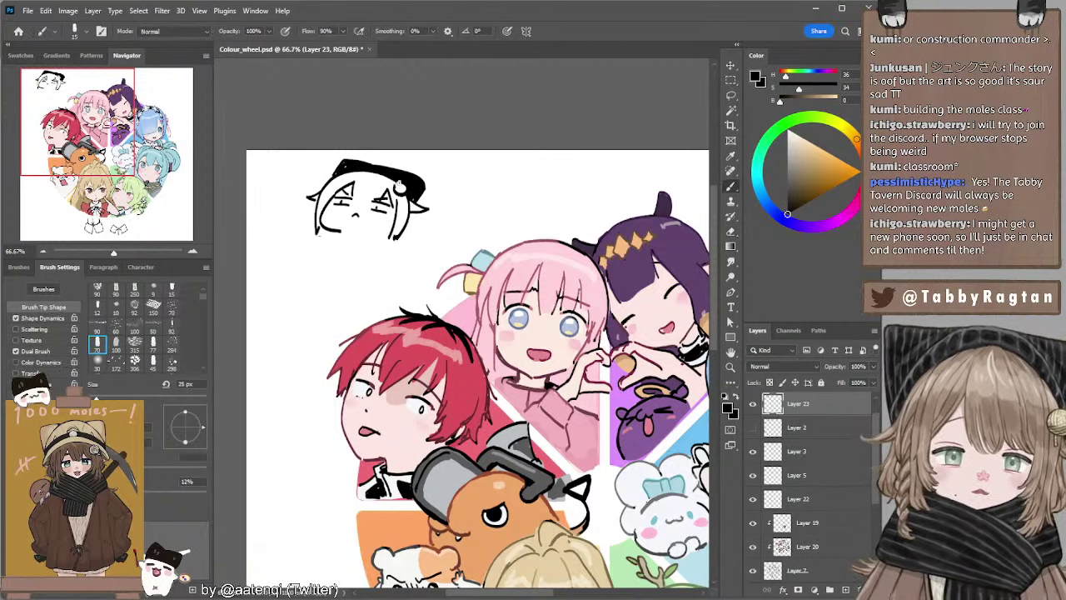
pyautogui.press('[')
pyautogui.press('[')
pyautogui.press('[')
pyautogui.press('[')
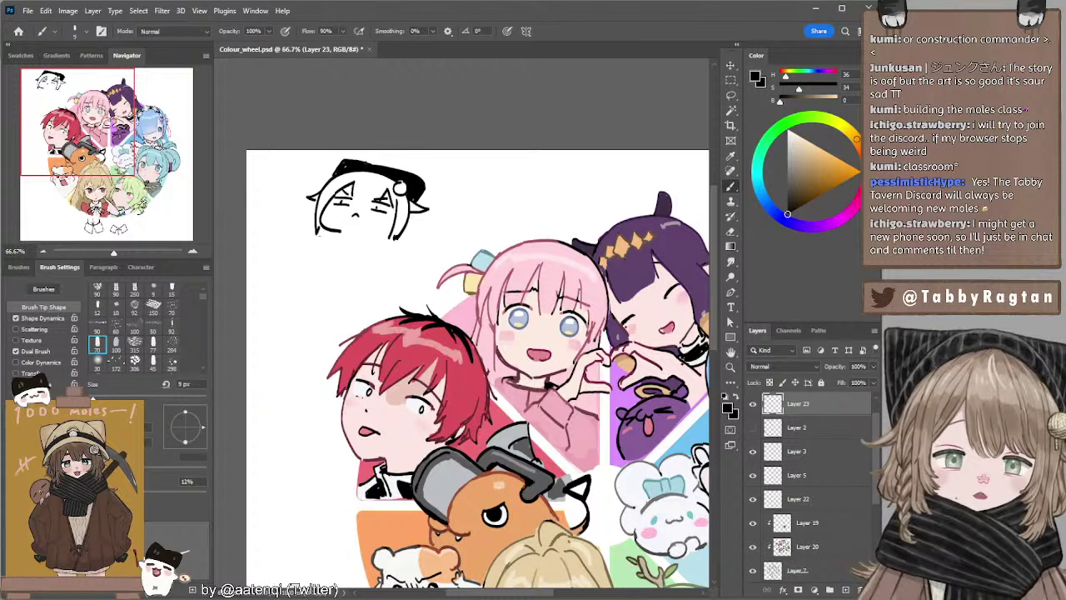
# Lasso the chibi head, scale it down slightly, and deselect.
pyautogui.press('l')
pyautogui.moveTo(379, 153)
pyautogui.mouseDown()
pyautogui.moveTo(464, 190)
pyautogui.moveTo(461, 211)
pyautogui.moveTo(426, 204)
pyautogui.moveTo(422, 214)
pyautogui.moveTo(478, 259)
pyautogui.mouseUp()
pyautogui.press('v')
pyautogui.press('Return')
pyautogui.click(192, 251)
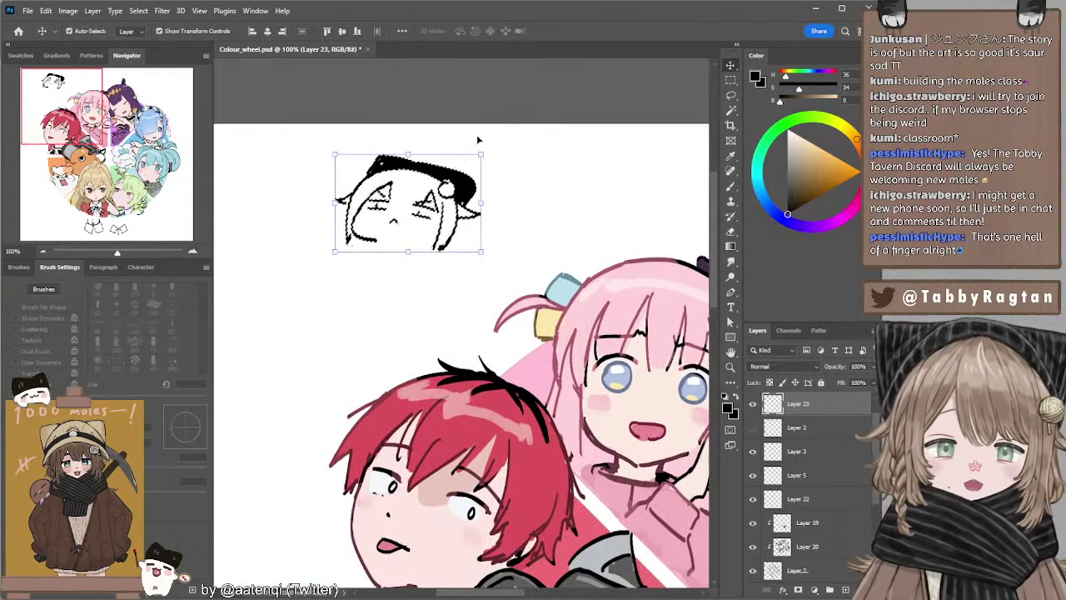
pyautogui.press('l')
pyautogui.press('b')
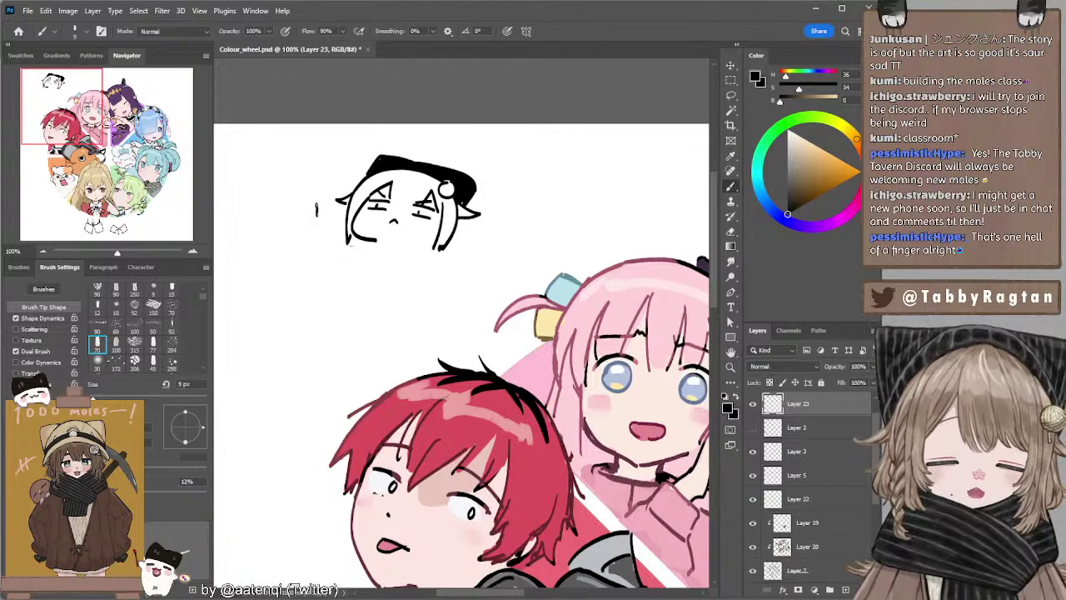
# Start a raised hand with a pointing finger and the arm beside the chibi's face at 9 px.
pyautogui.moveTo(313, 203)
pyautogui.mouseDown()
pyautogui.moveTo(323, 226)
pyautogui.moveTo(307, 218)
pyautogui.moveTo(324, 237)
pyautogui.moveTo(379, 266)
pyautogui.moveTo(411, 271)
pyautogui.moveTo(369, 246)
pyautogui.moveTo(419, 267)
pyautogui.moveTo(381, 245)
pyautogui.moveTo(425, 253)
pyautogui.moveTo(374, 260)
pyautogui.moveTo(397, 265)
pyautogui.moveTo(374, 255)
pyautogui.moveTo(421, 270)
pyautogui.moveTo(363, 269)
pyautogui.moveTo(357, 287)
pyautogui.moveTo(369, 275)
pyautogui.moveTo(350, 273)
pyautogui.moveTo(348, 288)
pyautogui.moveTo(388, 274)
pyautogui.moveTo(360, 283)
pyautogui.moveTo(413, 282)
pyautogui.moveTo(384, 285)
pyautogui.moveTo(423, 295)
pyautogui.moveTo(423, 262)
pyautogui.moveTo(431, 298)
pyautogui.mouseUp()
pyautogui.hotkey('ctrl', 'z')
pyautogui.hotkey('ctrl', 'z')
pyautogui.hotkey('ctrl', 'z')
pyautogui.hotkey('ctrl', 'z')
pyautogui.hotkey('ctrl', 'z')
# Paint a solid black body with an outstretched sleeve and spread legs under the chibi's head at 20 px.
pyautogui.press(']')
pyautogui.press(']')
pyautogui.press(']')
pyautogui.hotkey('ctrl', 'z')
pyautogui.hotkey('ctrl', 'z')
pyautogui.hotkey('ctrl', 'z')
pyautogui.hotkey('ctrl', 'z')
pyautogui.hotkey('ctrl', 'z')
pyautogui.hotkey('ctrl', 'z')
pyautogui.hotkey('ctrl', 'z')
pyautogui.hotkey('ctrl', 'z')
pyautogui.hotkey('ctrl', 'z')
pyautogui.hotkey('ctrl', 'z')
pyautogui.hotkey('ctrl', 'z')
pyautogui.hotkey('ctrl', 'z')
pyautogui.hotkey('ctrl', 'z')
pyautogui.moveTo(426, 260); pyautogui.dragTo(432, 298)
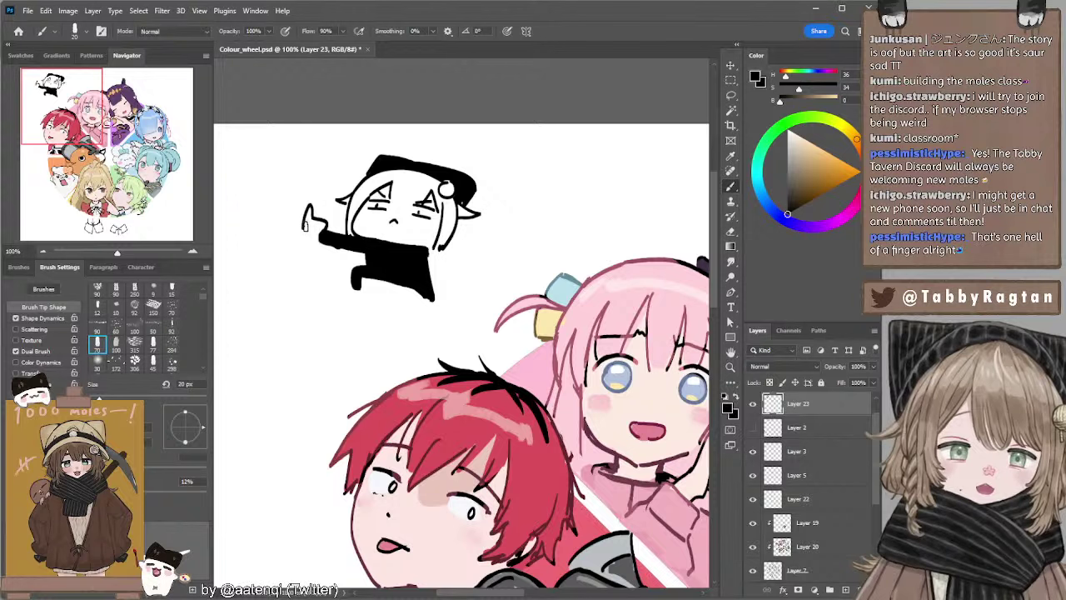
# Complete the pointing hand with folded fingers and a wrist line at 9 px.
pyautogui.press('[')
pyautogui.press('[')
pyautogui.press('[')
pyautogui.moveTo(304, 227); pyautogui.dragTo(311, 237)
pyautogui.hotkey('ctrl', 'z')
pyautogui.hotkey('ctrl', 'z')
pyautogui.hotkey('ctrl', 'z')
pyautogui.moveTo(303, 224)
pyautogui.mouseDown()
pyautogui.moveTo(314, 237)
pyautogui.moveTo(304, 236)
pyautogui.moveTo(319, 241)
pyautogui.moveTo(299, 238)
pyautogui.moveTo(320, 242)
pyautogui.moveTo(314, 229)
pyautogui.mouseUp()
pyautogui.hotkey('ctrl', 'z')
pyautogui.hotkey('ctrl', 'z')
pyautogui.hotkey('ctrl', 'z')
pyautogui.hotkey('ctrl', 'z')
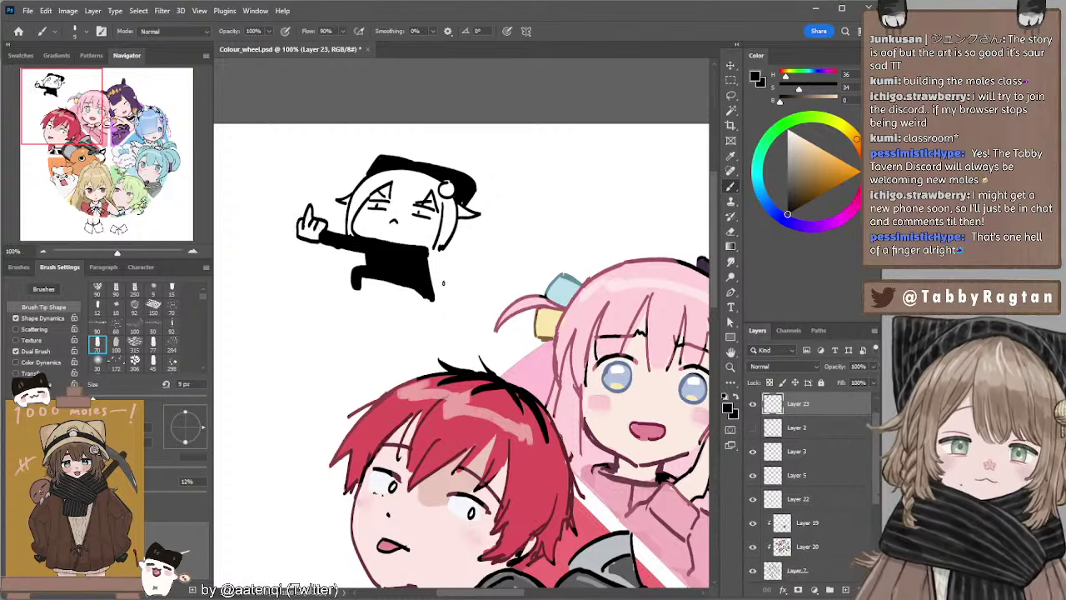
# Draw the chibi's other arm in black, bent with the hand on the hip, at up to 15 px.
pyautogui.moveTo(429, 250)
pyautogui.mouseDown()
pyautogui.moveTo(444, 262)
pyautogui.moveTo(433, 273)
pyautogui.moveTo(445, 261)
pyautogui.mouseUp()
pyautogui.press(']')
pyautogui.hotkey('ctrl', 'z')
pyautogui.hotkey('ctrl', 'z')
pyautogui.press(']')
pyautogui.moveTo(445, 261)
pyautogui.mouseDown()
pyautogui.moveTo(434, 275)
pyautogui.moveTo(445, 266)
pyautogui.mouseUp()
pyautogui.hotkey('ctrl', 'z')
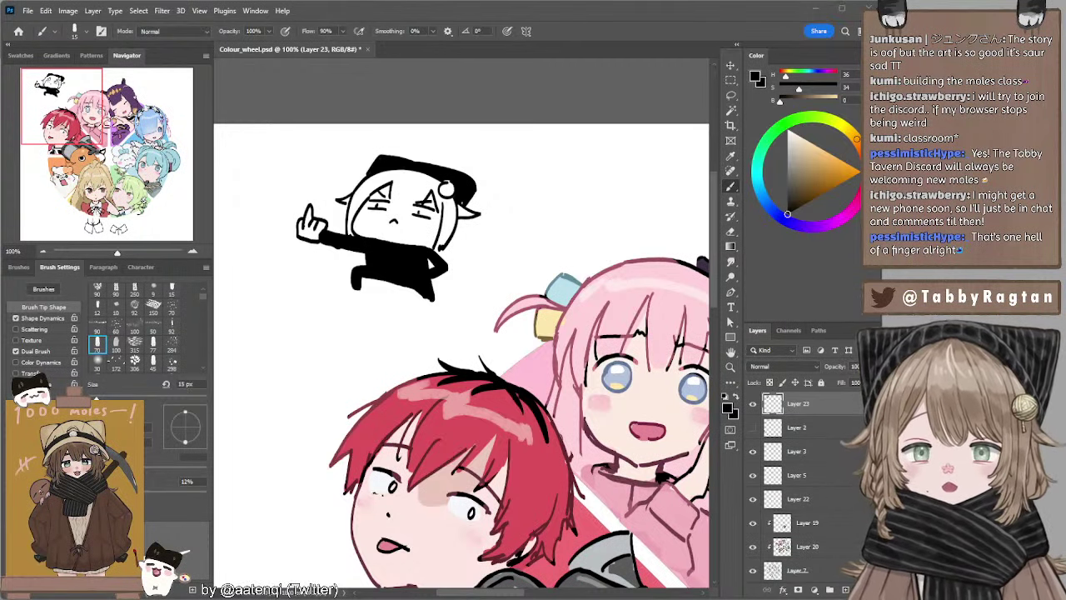
# Erase a white shirt opening and lapel lines into the black jacket, and brush in a small black tie at 9 px.
pyautogui.press('e')
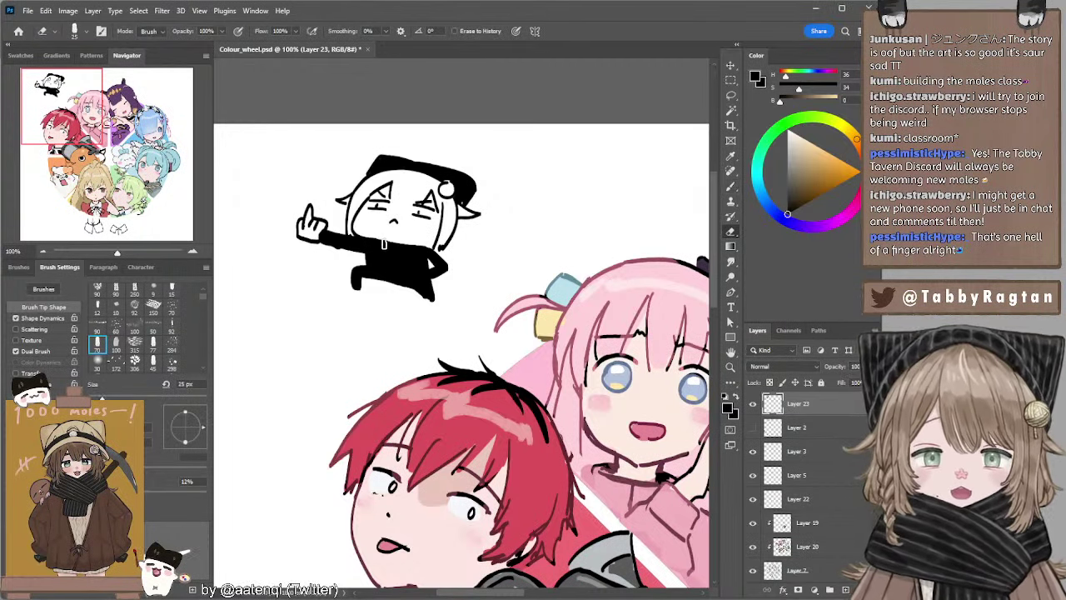
pyautogui.moveTo(380, 242); pyautogui.dragTo(391, 252)
pyautogui.press('[')
pyautogui.press('[')
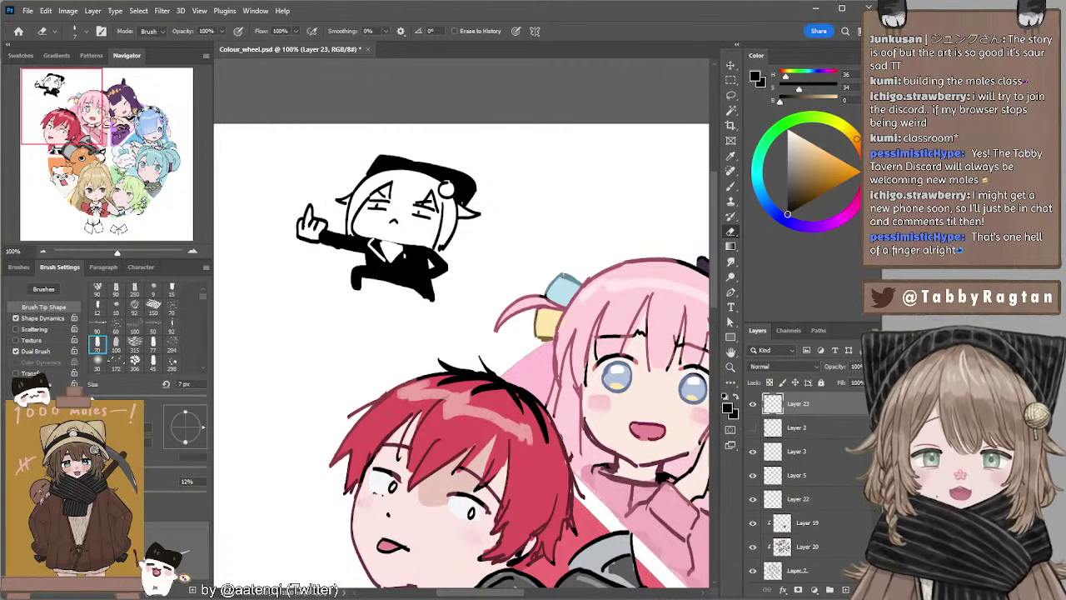
pyautogui.press('[')
pyautogui.press('[')
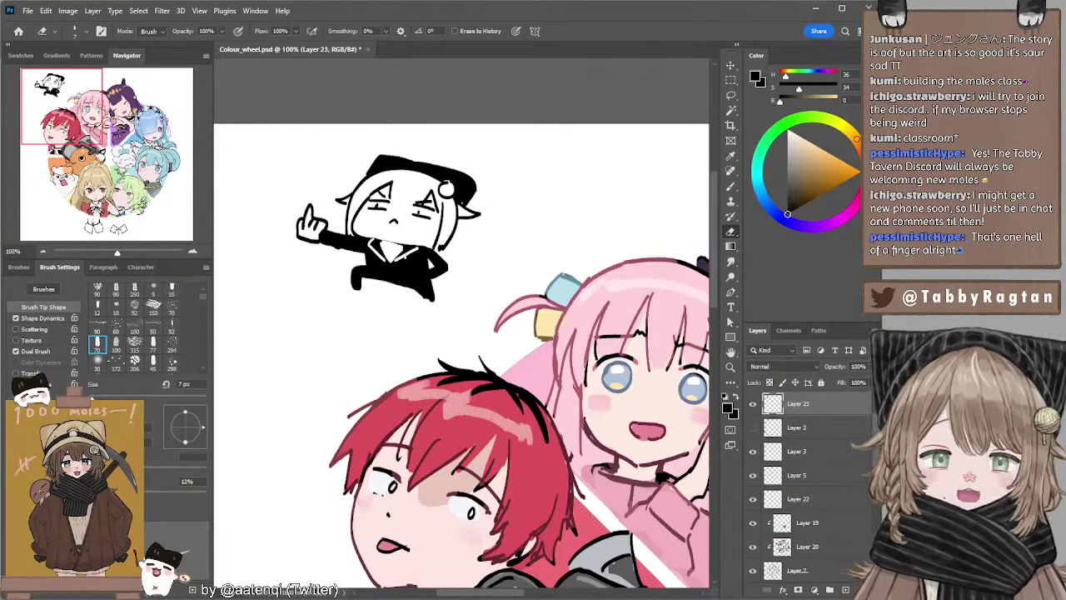
pyautogui.moveTo(406, 255); pyautogui.dragTo(415, 247)
pyautogui.press('b')
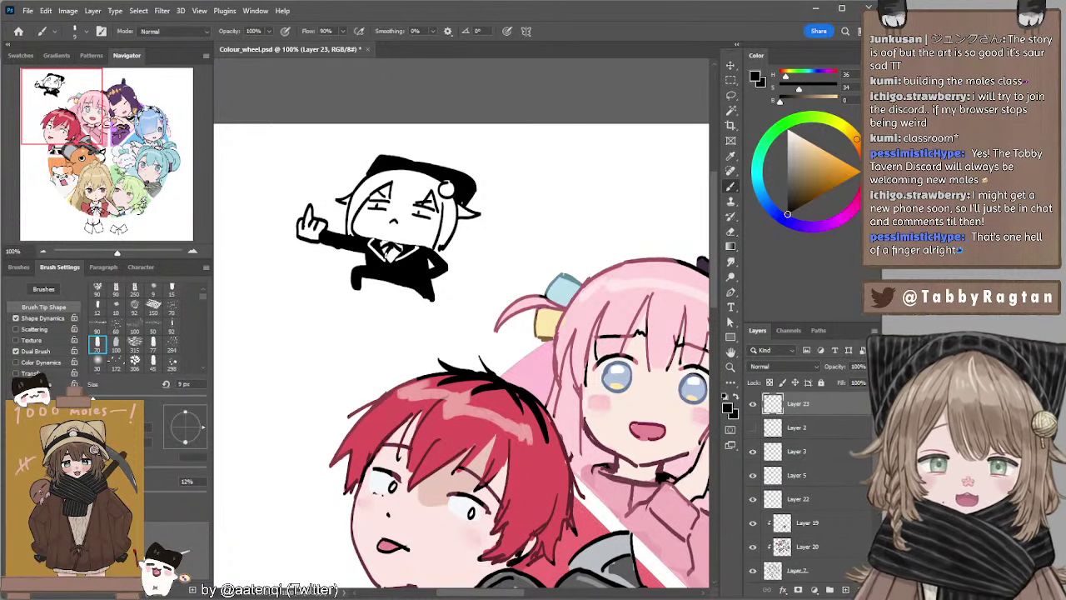
# Erase thin white cord lines across the jacket at 5 px and touch up the outstretched sleeve in black at 9 px.
pyautogui.press('e')
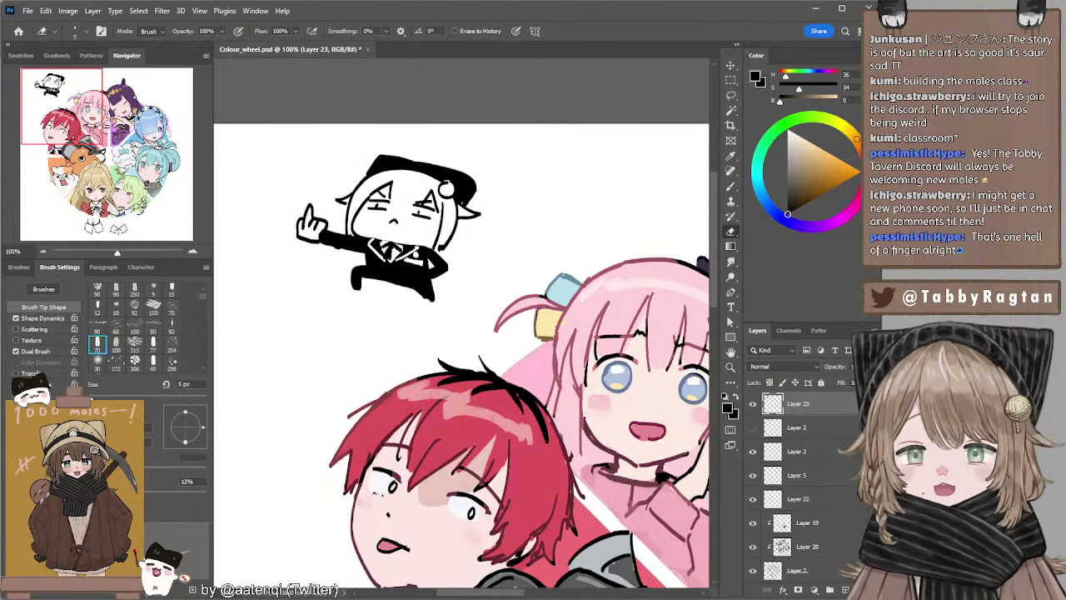
pyautogui.moveTo(372, 243); pyautogui.dragTo(393, 268)
pyautogui.hotkey('ctrl', 'z')
pyautogui.hotkey('ctrl', 'z')
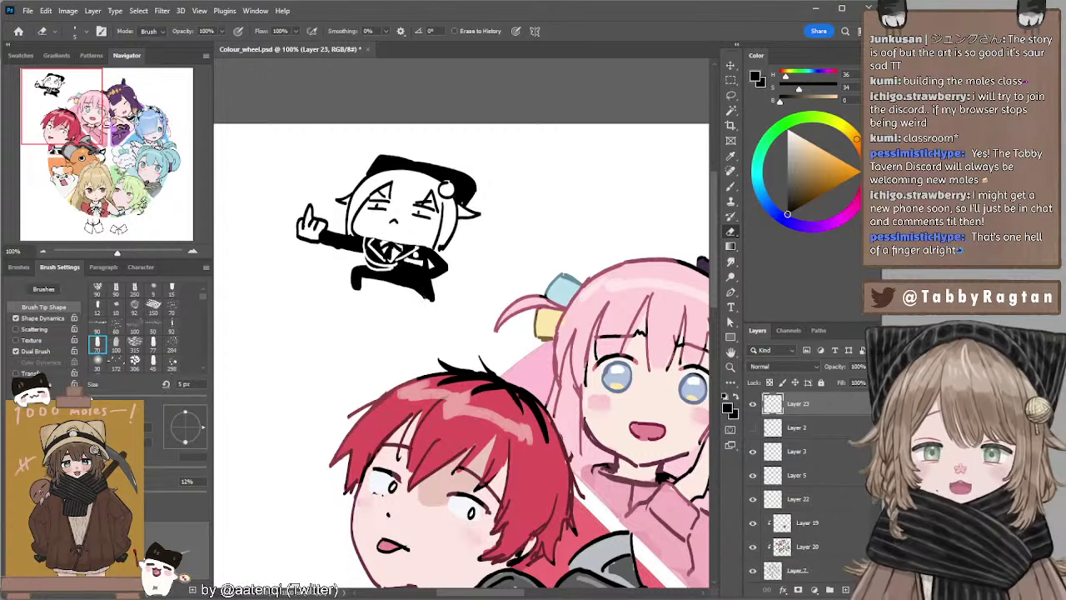
pyautogui.press('b')
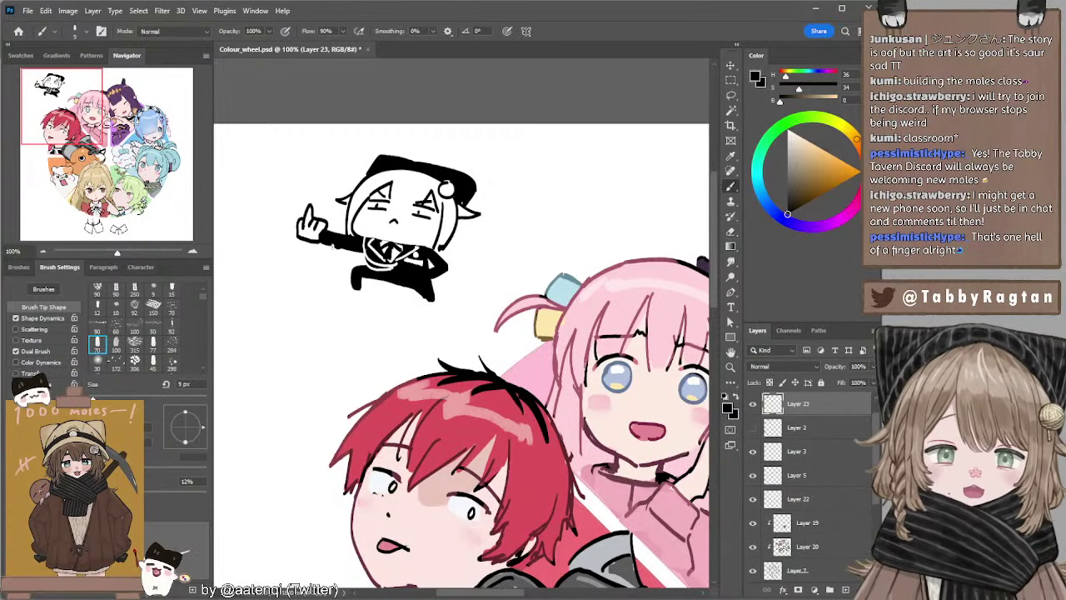
pyautogui.moveTo(324, 244); pyautogui.dragTo(347, 249)
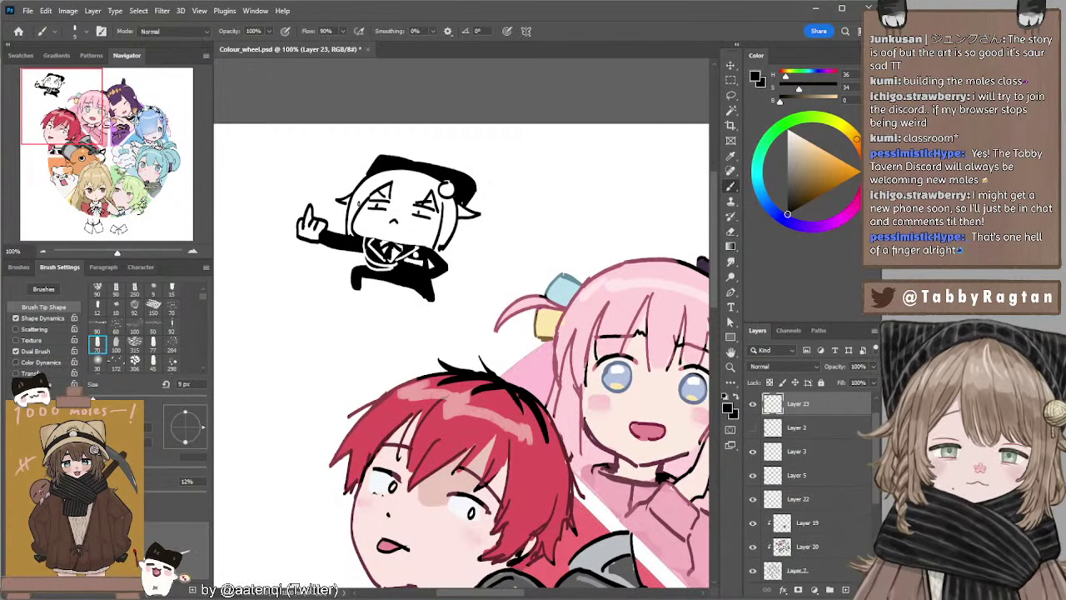
# Lasso the whole chibi figure, move it slightly down and to the left, and deselect.
pyautogui.press('l')
pyautogui.moveTo(356, 135)
pyautogui.mouseDown()
pyautogui.moveTo(517, 198)
pyautogui.moveTo(358, 130)
pyautogui.mouseUp()
pyautogui.moveTo(468, 175); pyautogui.dragTo(447, 202)
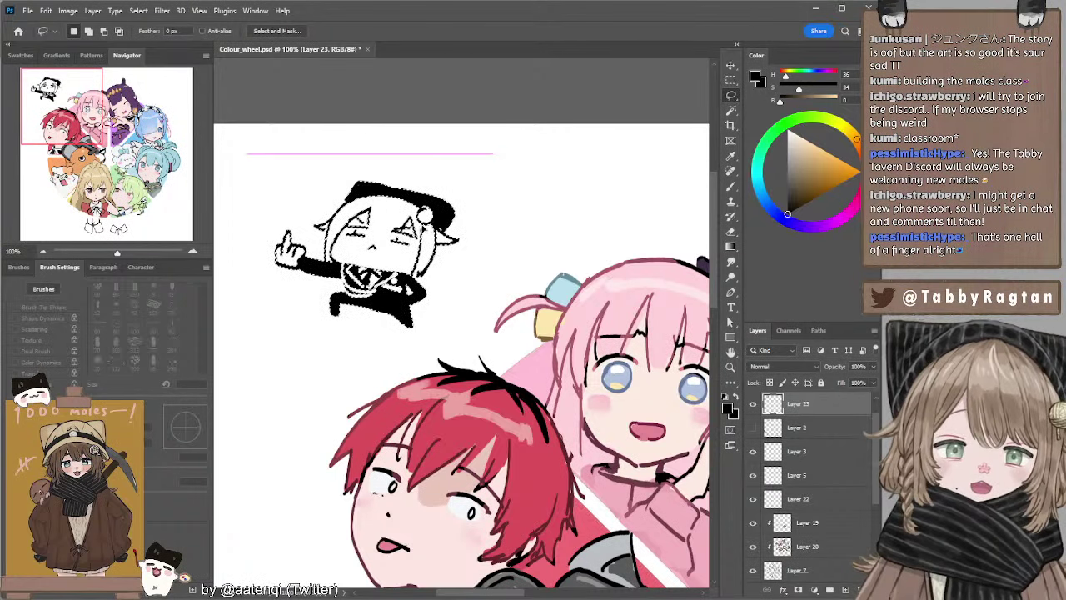
pyautogui.hotkey('ctrl', 'd')
# Try to draw small black feet on both of the chibi's legs at 9 px.
pyautogui.press('b')
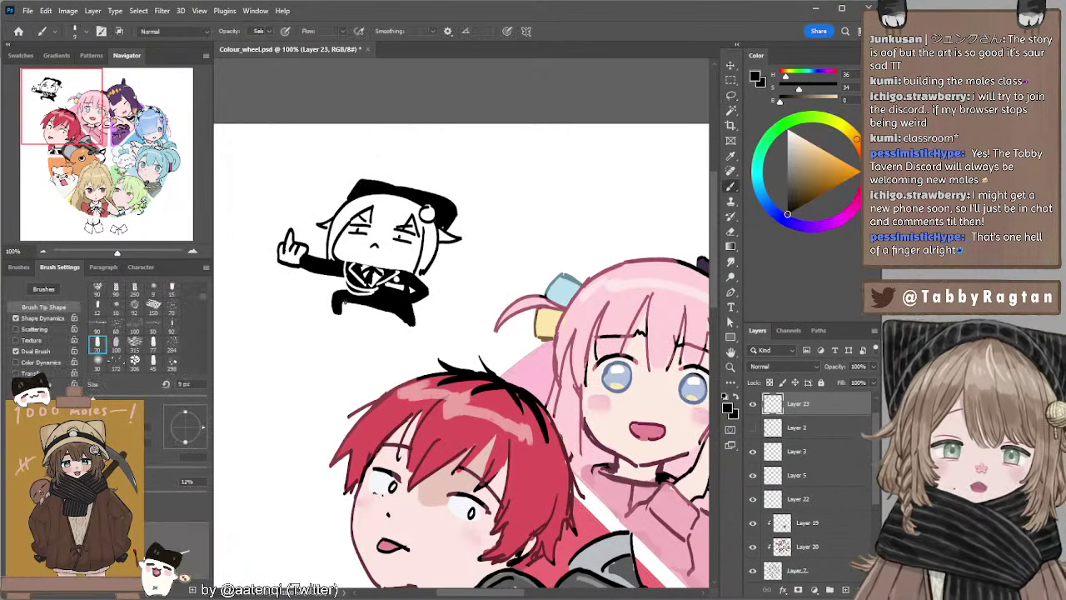
pyautogui.moveTo(325, 315); pyautogui.dragTo(343, 316)
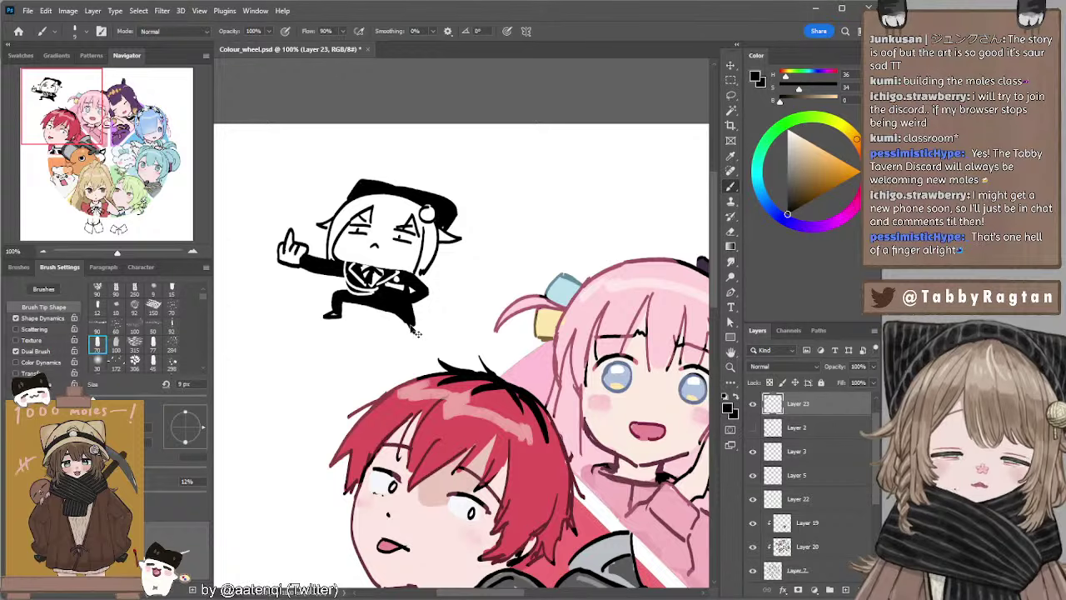
pyautogui.moveTo(412, 324); pyautogui.dragTo(401, 333)
pyautogui.hotkey('ctrl', 'z')
pyautogui.moveTo(401, 333); pyautogui.dragTo(412, 330)
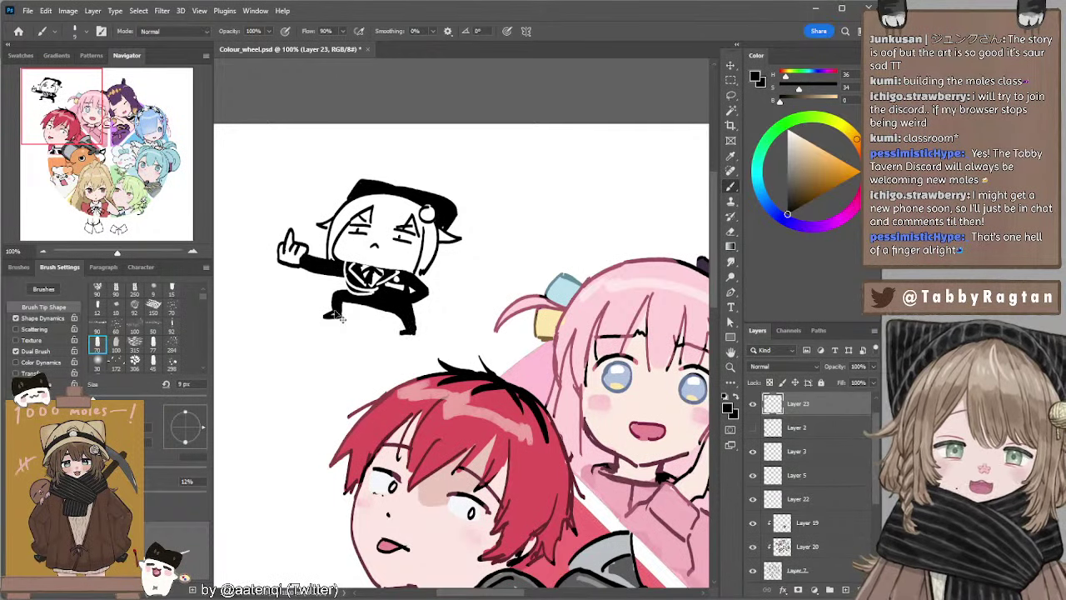
pyautogui.hotkey('ctrl', 'z')
pyautogui.hotkey('ctrl', 'z')
# Erase the chibi's front leg and the arm on the hip at 25 px, and clean up the torso's side in black.
pyautogui.moveTo(338, 308); pyautogui.dragTo(337, 314)
pyautogui.press('e')
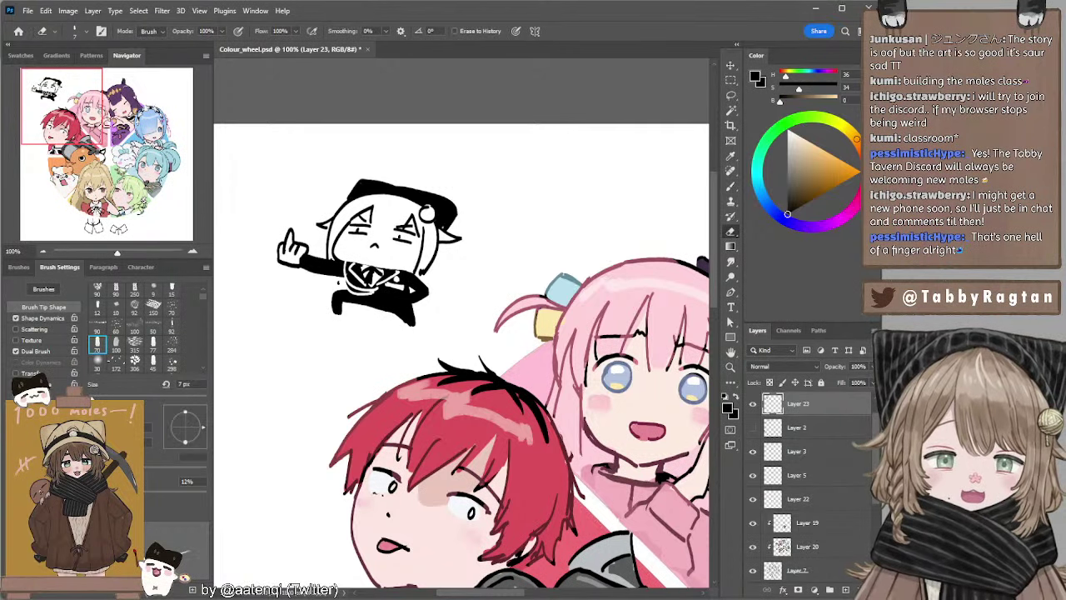
pyautogui.press(']')
pyautogui.press(']')
pyautogui.press(']')
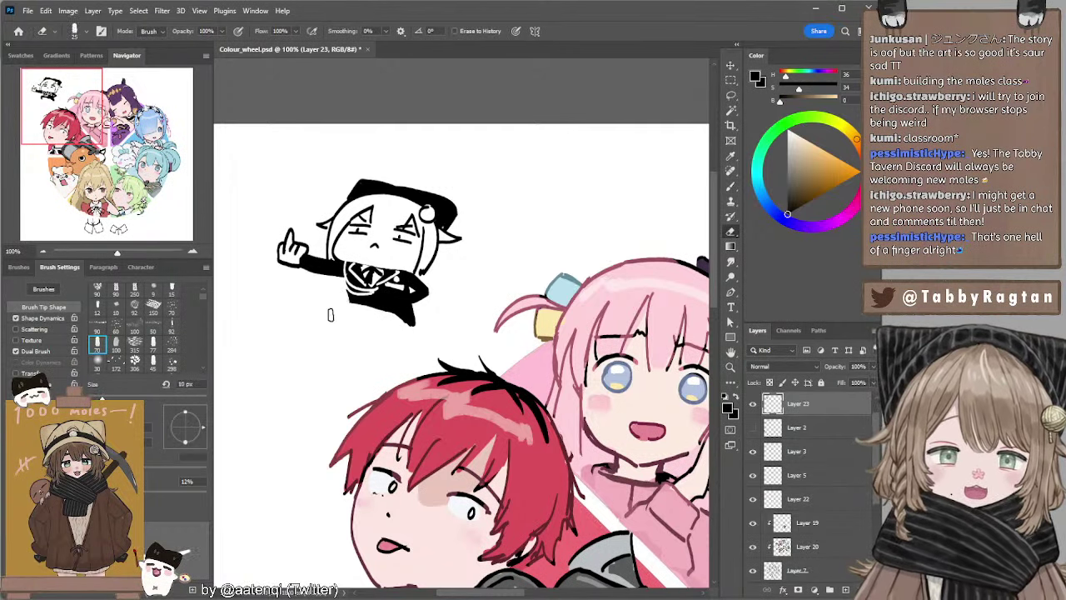
pyautogui.press('b')
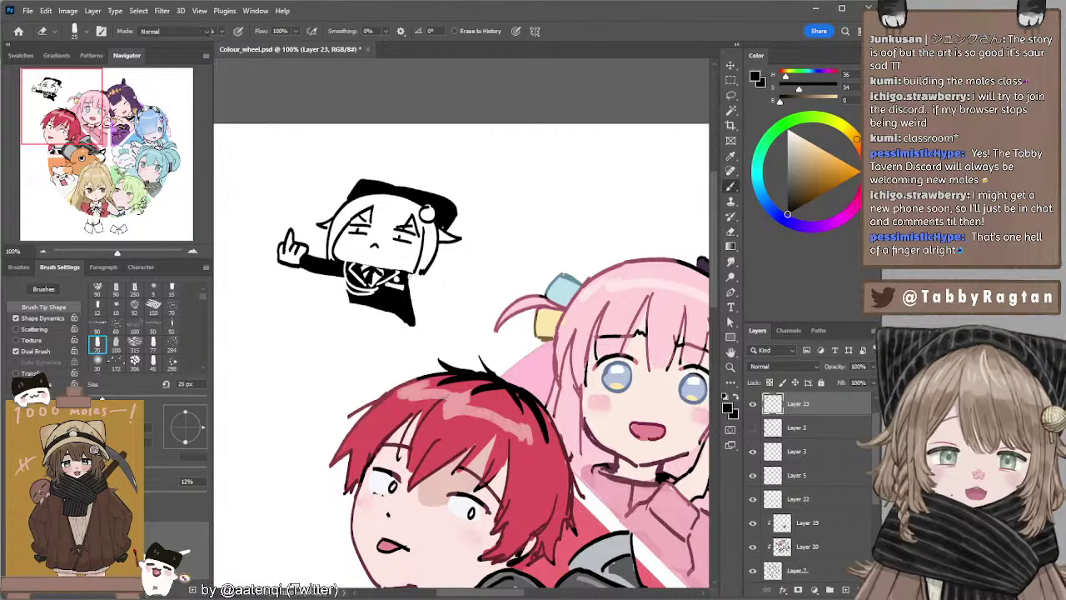
pyautogui.moveTo(409, 274); pyautogui.dragTo(413, 319)
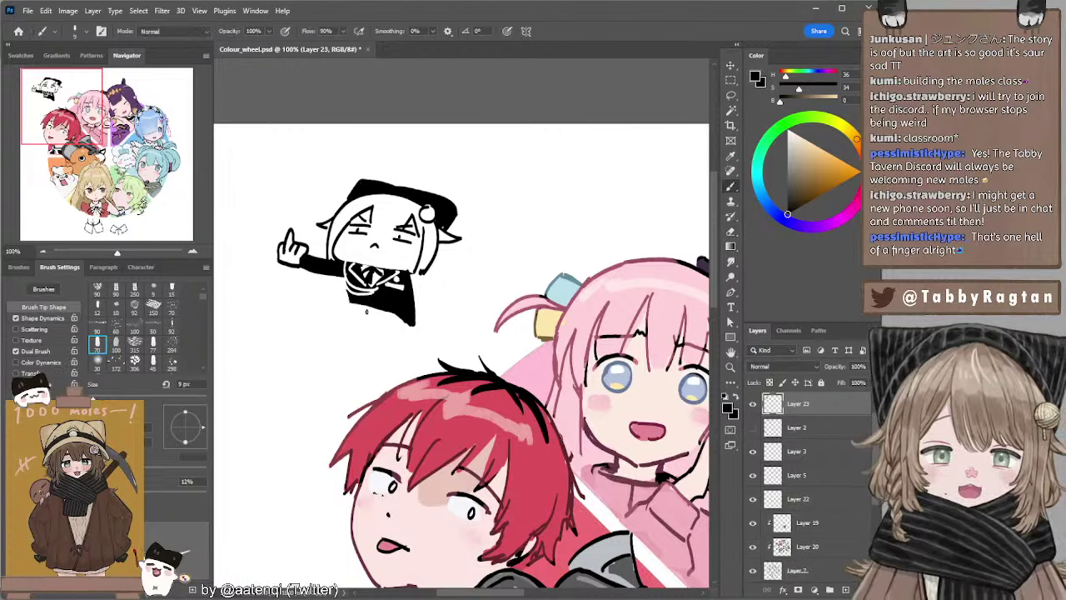
# Outline a small pony with a rounded head, belly and short legs beneath the chibi at 8 px.
pyautogui.moveTo(346, 289)
pyautogui.mouseDown()
pyautogui.moveTo(285, 307)
pyautogui.moveTo(322, 327)
pyautogui.moveTo(326, 368)
pyautogui.moveTo(352, 357)
pyautogui.moveTo(370, 371)
pyautogui.moveTo(408, 347)
pyautogui.mouseUp()
pyautogui.hotkey('ctrl', 'z')
pyautogui.press('[')
pyautogui.hotkey('ctrl', 'z')
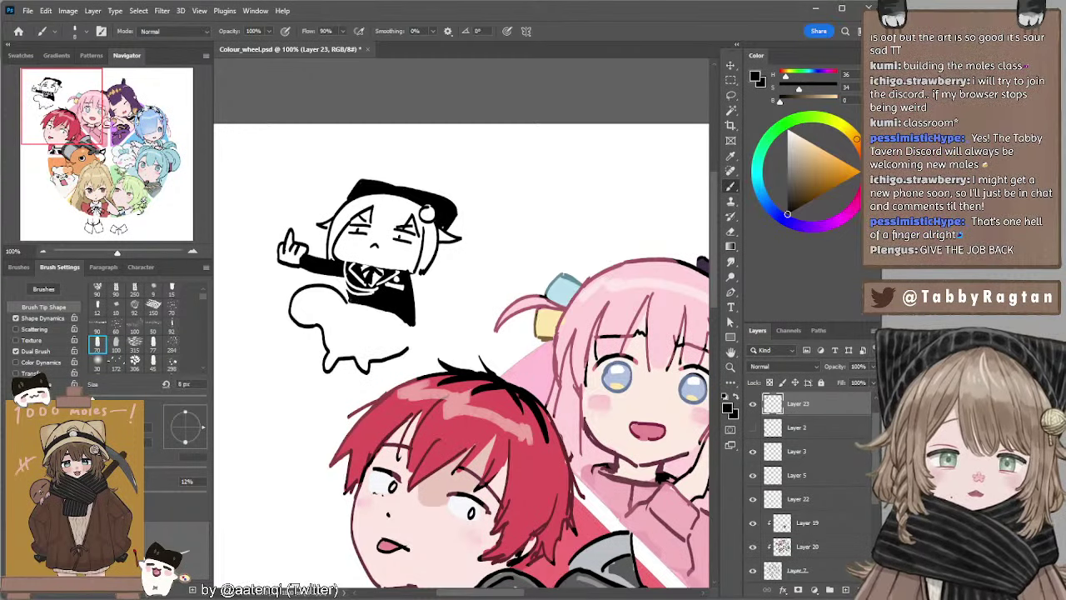
# Add the pony's ear, muzzle line and dot eye at 8 px.
pyautogui.moveTo(306, 286)
pyautogui.mouseDown()
pyautogui.moveTo(334, 290)
pyautogui.moveTo(315, 305)
pyautogui.moveTo(324, 305)
pyautogui.mouseUp()
pyautogui.hotkey('ctrl', 'z')
pyautogui.press('e')
pyautogui.press('b')
pyautogui.hotkey('ctrl', 'z')
pyautogui.hotkey('ctrl', 'z')
pyautogui.moveTo(331, 302)
pyautogui.mouseDown()
pyautogui.moveTo(335, 314)
pyautogui.moveTo(324, 306)
pyautogui.mouseUp()
pyautogui.hotkey('ctrl', 'z')
pyautogui.hotkey('ctrl', 'z')
pyautogui.hotkey('ctrl', 'z')
pyautogui.moveTo(312, 313); pyautogui.dragTo(313, 326)
pyautogui.hotkey('ctrl', 'z')
# Draw the pony's rump and the chibi's black arm and leg over its back, erasing a thin gap between the limbs.
pyautogui.moveTo(418, 302)
pyautogui.mouseDown()
pyautogui.moveTo(424, 340)
pyautogui.moveTo(392, 310)
pyautogui.moveTo(390, 324)
pyautogui.moveTo(413, 318)
pyautogui.moveTo(371, 313)
pyautogui.mouseUp()
pyautogui.press('e')
pyautogui.press('b')
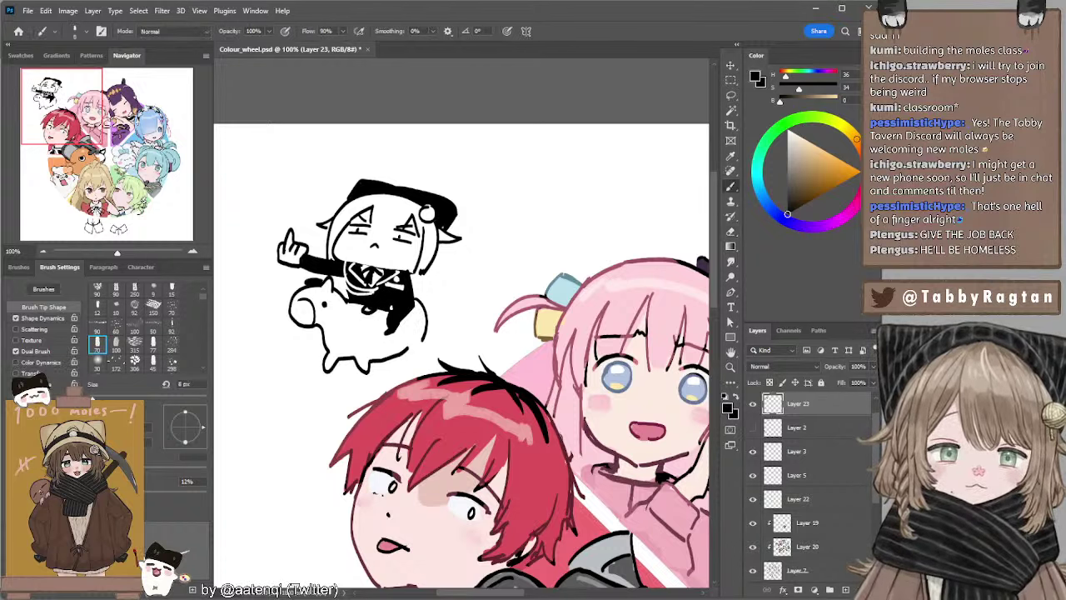
pyautogui.press('e')
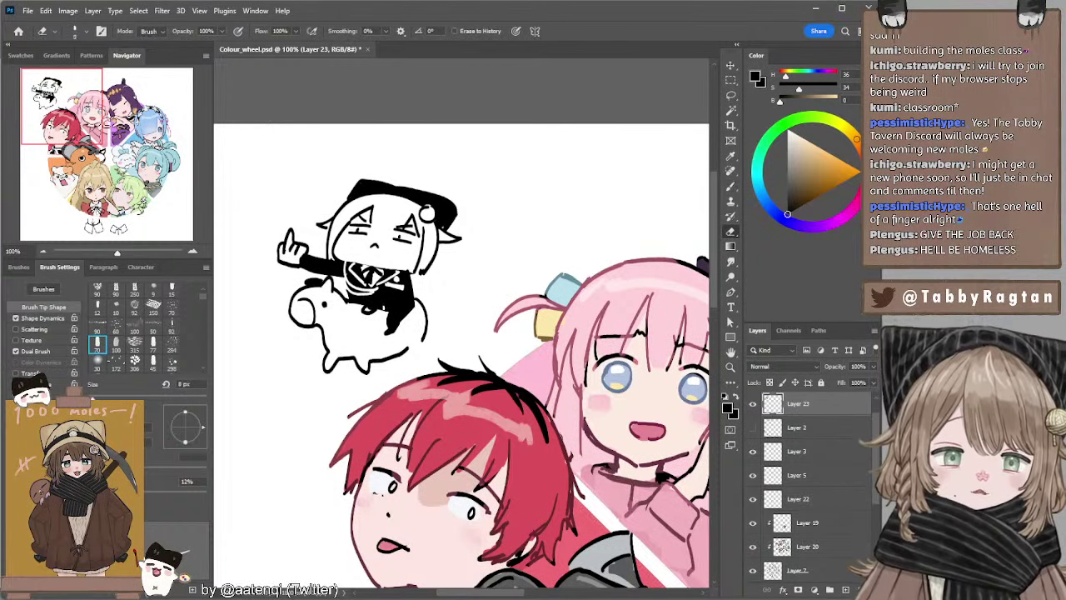
pyautogui.press('b')
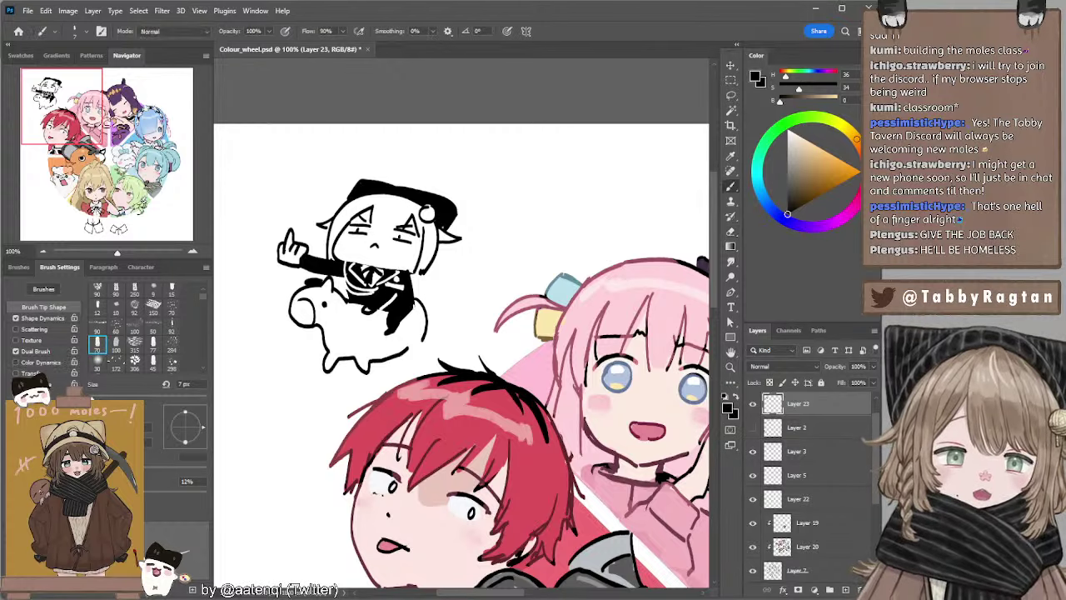
# Draw the pony's pointed tail, close its hind leg and belly at 7 px, and blacken its forelock.
pyautogui.moveTo(420, 297)
pyautogui.mouseDown()
pyautogui.moveTo(450, 293)
pyautogui.moveTo(450, 305)
pyautogui.moveTo(427, 314)
pyautogui.mouseUp()
pyautogui.hotkey('ctrl', 'z')
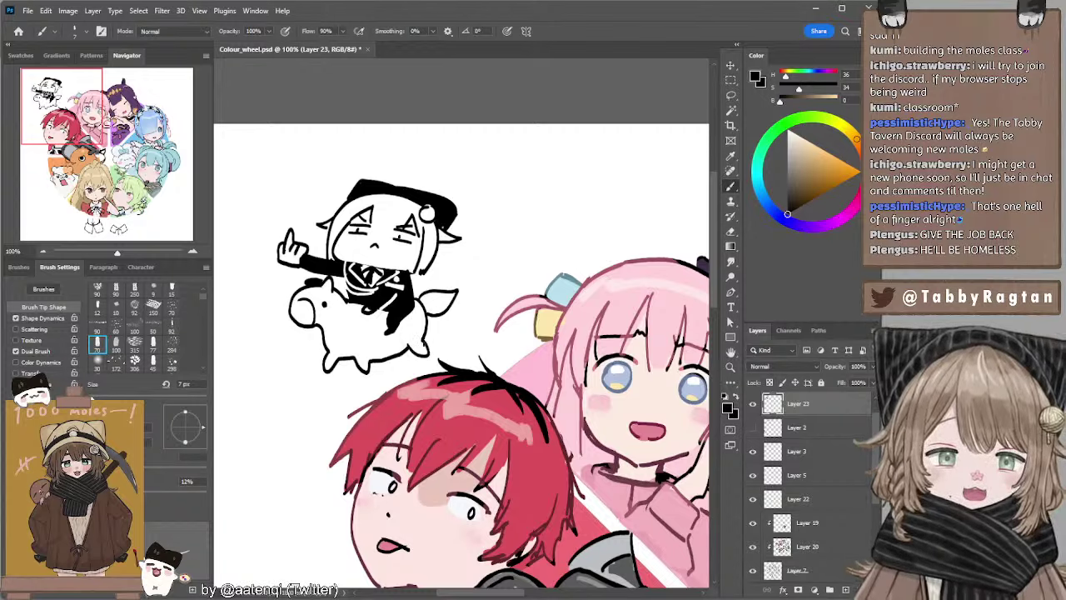
pyautogui.press('l')
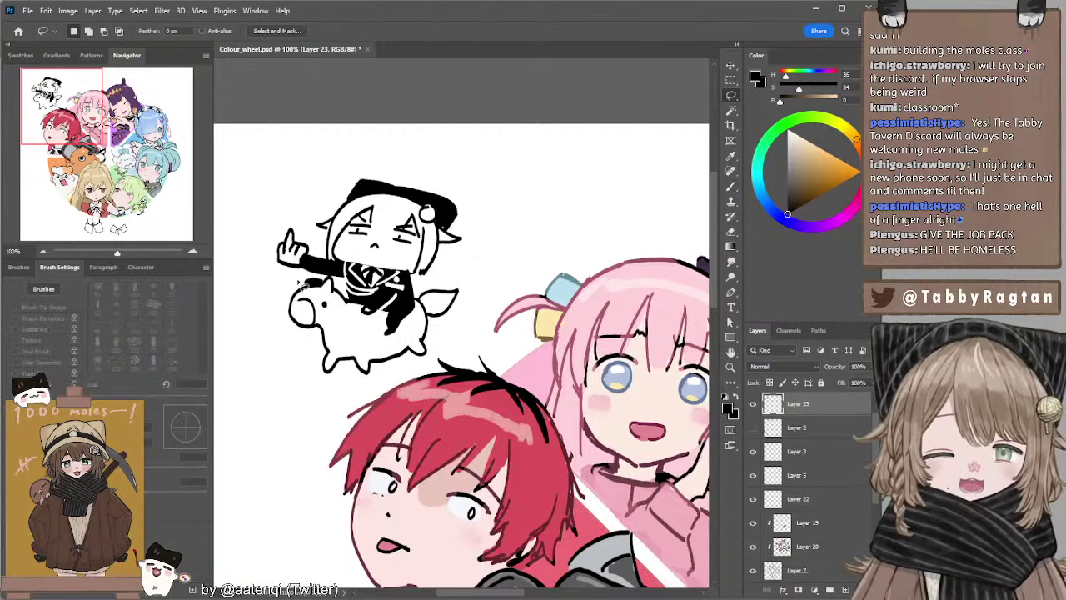
pyautogui.press('b')
# Lasso the chibi with its pony, move them closer to the canvas's upper-left corner, and deselect.
pyautogui.press('l')
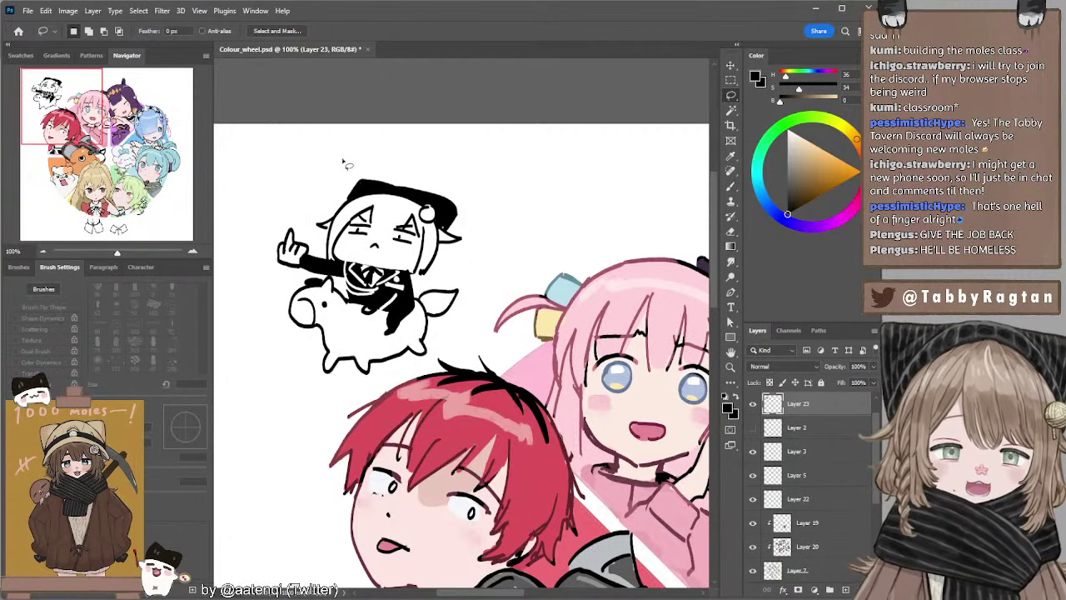
pyautogui.moveTo(343, 154)
pyautogui.mouseDown()
pyautogui.moveTo(287, 359)
pyautogui.moveTo(375, 382)
pyautogui.moveTo(436, 362)
pyautogui.moveTo(480, 304)
pyautogui.moveTo(492, 187)
pyautogui.mouseUp()
pyautogui.moveTo(379, 318); pyautogui.dragTo(328, 294)
pyautogui.hotkey('ctrl', 'd')
pyautogui.moveTo(395, 244)
pyautogui.mouseDown()
pyautogui.moveTo(464, 237)
pyautogui.moveTo(451, 234)
pyautogui.mouseUp()
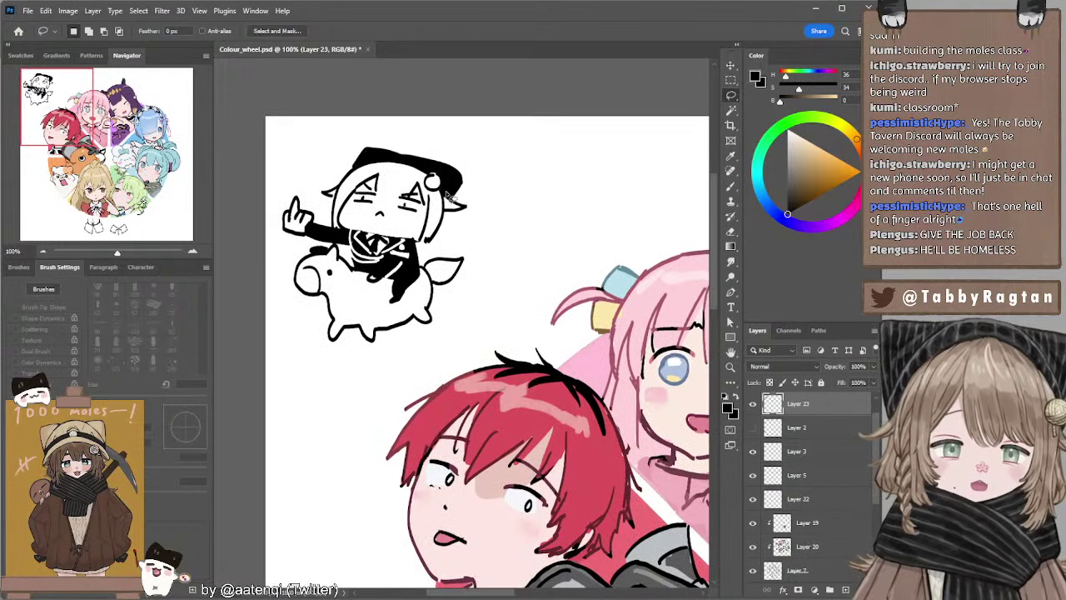
pyautogui.press('b')
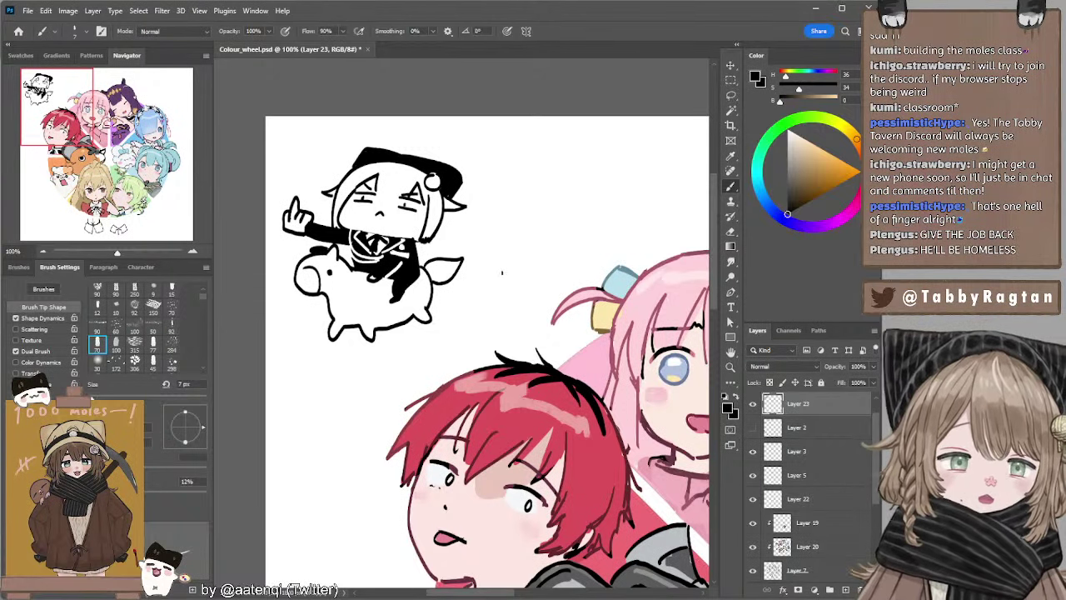
# Outline the rounded head and side of a small black-line mole behind the pony's tail, redrawing the misplaced strokes.
pyautogui.moveTo(482, 267)
pyautogui.mouseDown()
pyautogui.moveTo(540, 275)
pyautogui.moveTo(512, 263)
pyautogui.moveTo(492, 284)
pyautogui.moveTo(528, 317)
pyautogui.mouseUp()
pyautogui.hotkey('ctrl', 'z')
pyautogui.hotkey('ctrl', 'z')
pyautogui.hotkey('ctrl', 'z')
pyautogui.hotkey('ctrl', 'z')
pyautogui.hotkey('ctrl', 'z')
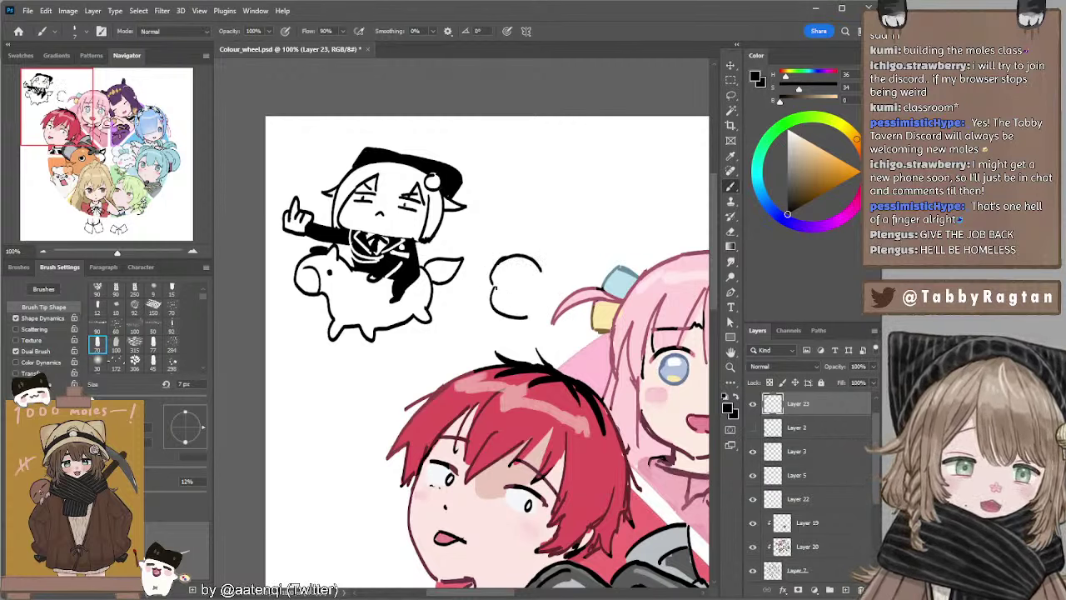
pyautogui.hotkey('ctrl', 'z')
pyautogui.moveTo(493, 286); pyautogui.dragTo(528, 313)
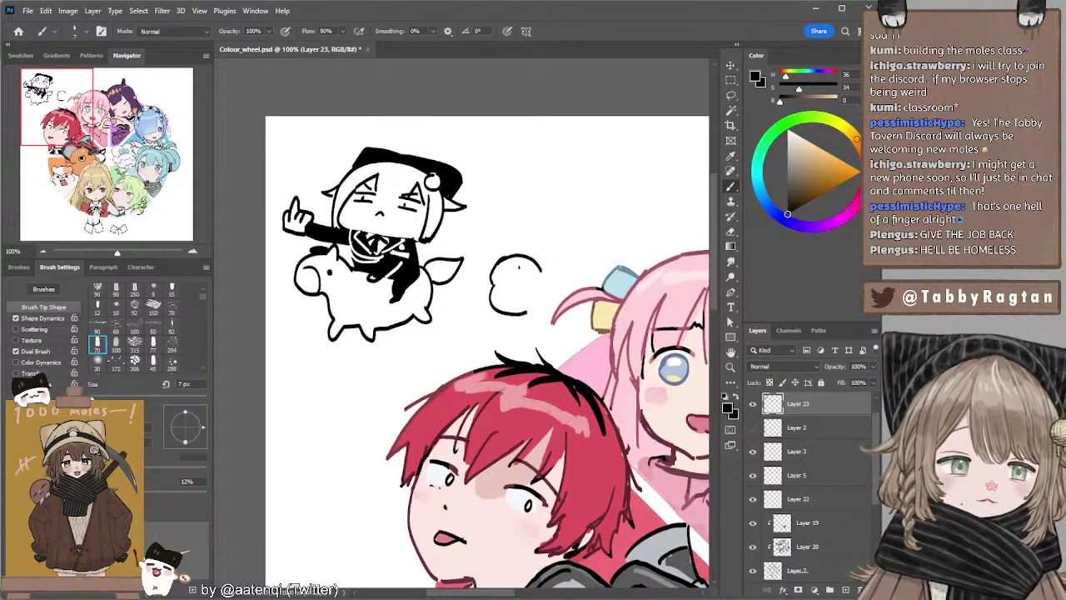
# Close the mole's round body and add its feet and raised paw with a 6 px brush.
pyautogui.moveTo(494, 268)
pyautogui.mouseDown()
pyautogui.moveTo(513, 280)
pyautogui.moveTo(526, 264)
pyautogui.moveTo(546, 309)
pyautogui.mouseUp()
pyautogui.hotkey('ctrl', 'z')
pyautogui.hotkey('ctrl', 'z')
pyautogui.moveTo(541, 272); pyautogui.dragTo(544, 308)
pyautogui.hotkey('ctrl', 'z')
pyautogui.moveTo(483, 298)
pyautogui.mouseDown()
pyautogui.moveTo(494, 312)
pyautogui.moveTo(546, 306)
pyautogui.mouseUp()
pyautogui.hotkey('ctrl', 'z')
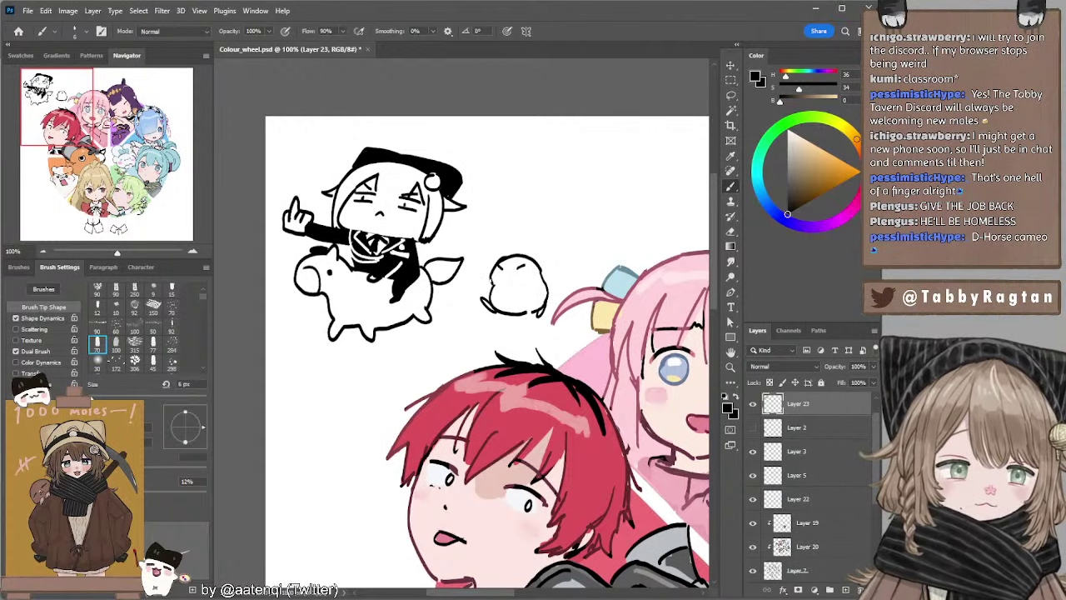
pyautogui.moveTo(491, 275)
pyautogui.mouseDown()
pyautogui.moveTo(481, 285)
pyautogui.moveTo(491, 289)
pyautogui.moveTo(477, 284)
pyautogui.moveTo(492, 290)
pyautogui.mouseUp()
pyautogui.hotkey('ctrl', 'z')
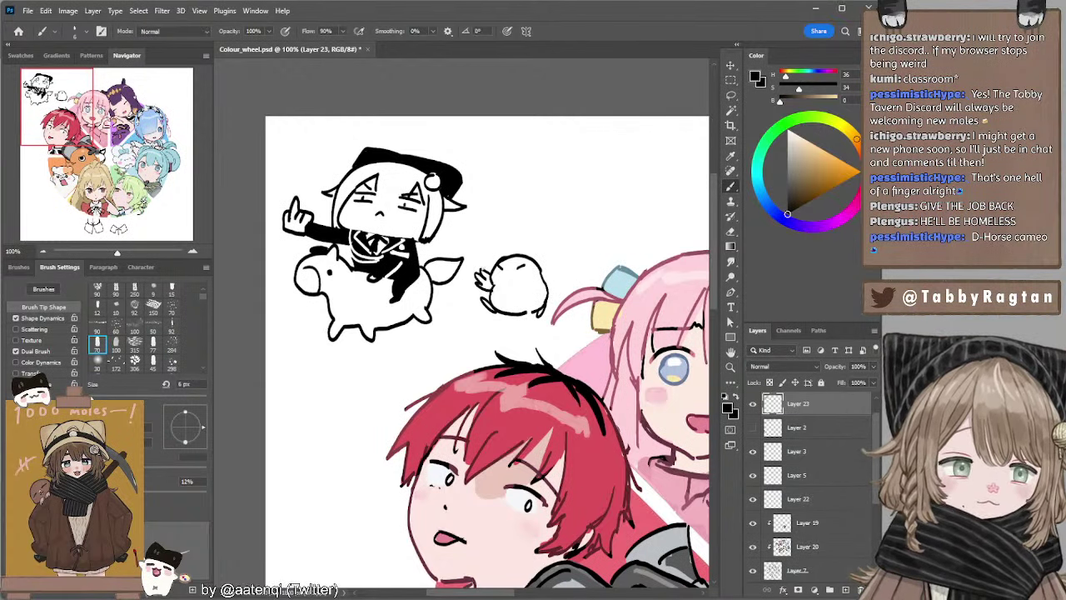
# Draw a slanted shovel handle in the mole's raised paw and outline a pointed blade on top.
pyautogui.moveTo(494, 235); pyautogui.dragTo(475, 281)
pyautogui.hotkey('ctrl', 'z')
pyautogui.moveTo(489, 245); pyautogui.dragTo(471, 286)
pyautogui.moveTo(489, 247); pyautogui.dragTo(468, 289)
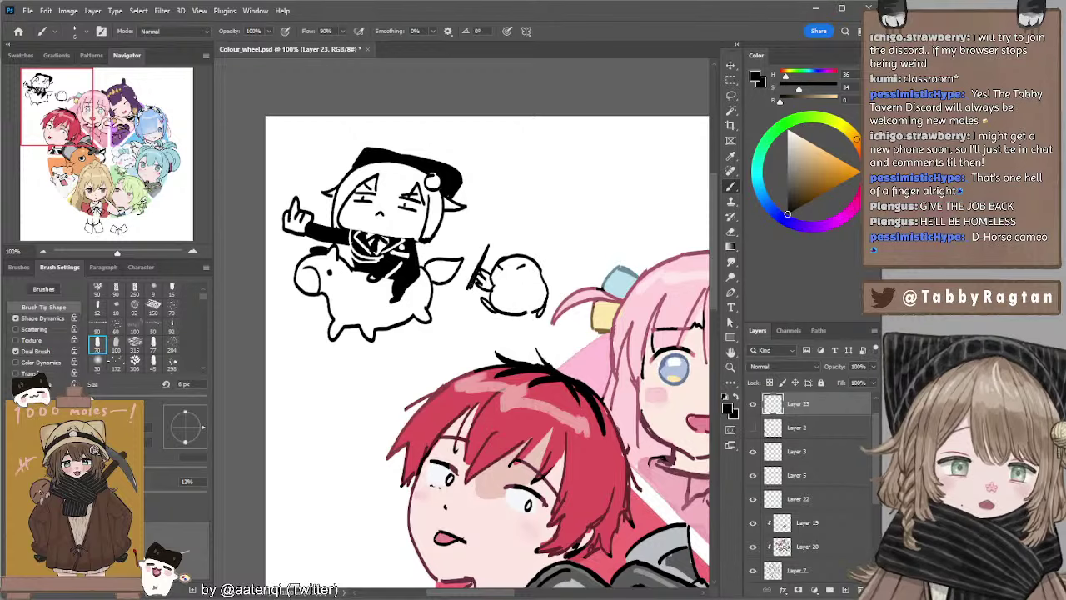
pyautogui.moveTo(480, 243); pyautogui.dragTo(503, 247)
pyautogui.moveTo(504, 244)
pyautogui.mouseDown()
pyautogui.moveTo(495, 222)
pyautogui.moveTo(480, 242)
pyautogui.moveTo(500, 248)
pyautogui.mouseUp()
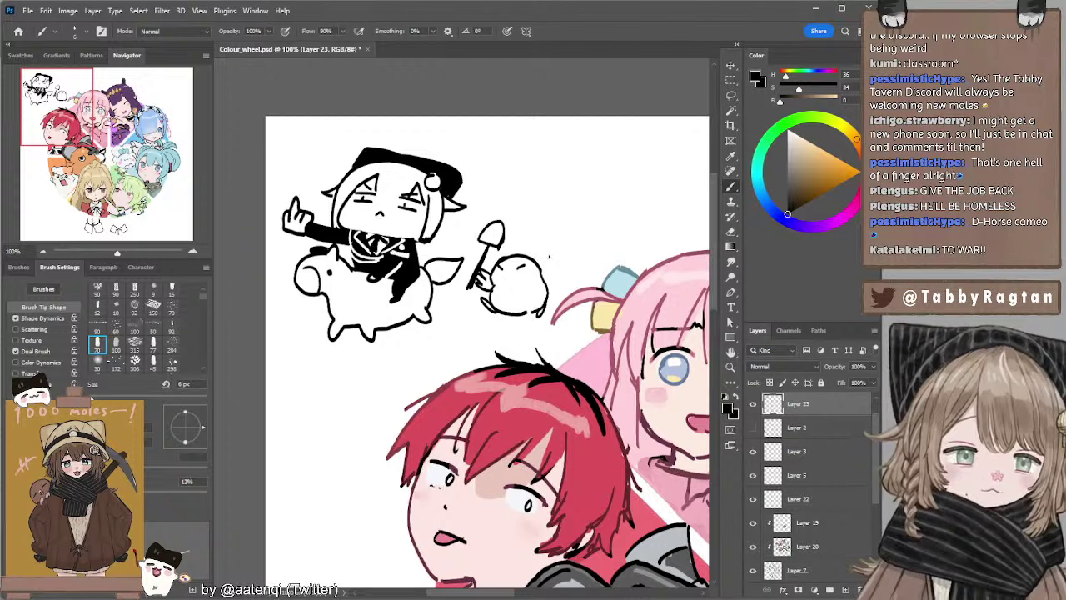
# Lasso the mole with its shovel, place a copy directly behind it in line, and deselect.
pyautogui.press('l')
pyautogui.moveTo(497, 203)
pyautogui.mouseDown()
pyautogui.moveTo(461, 305)
pyautogui.moveTo(524, 341)
pyautogui.mouseUp()
pyautogui.hotkey('ctrl', 'z')
pyautogui.moveTo(498, 203)
pyautogui.mouseDown()
pyautogui.moveTo(466, 293)
pyautogui.moveTo(548, 345)
pyautogui.moveTo(554, 202)
pyautogui.moveTo(567, 223)
pyautogui.mouseUp()
pyautogui.moveTo(527, 261)
pyautogui.mouseDown()
pyautogui.moveTo(597, 265)
pyautogui.moveTo(593, 252)
pyautogui.moveTo(606, 261)
pyautogui.mouseUp()
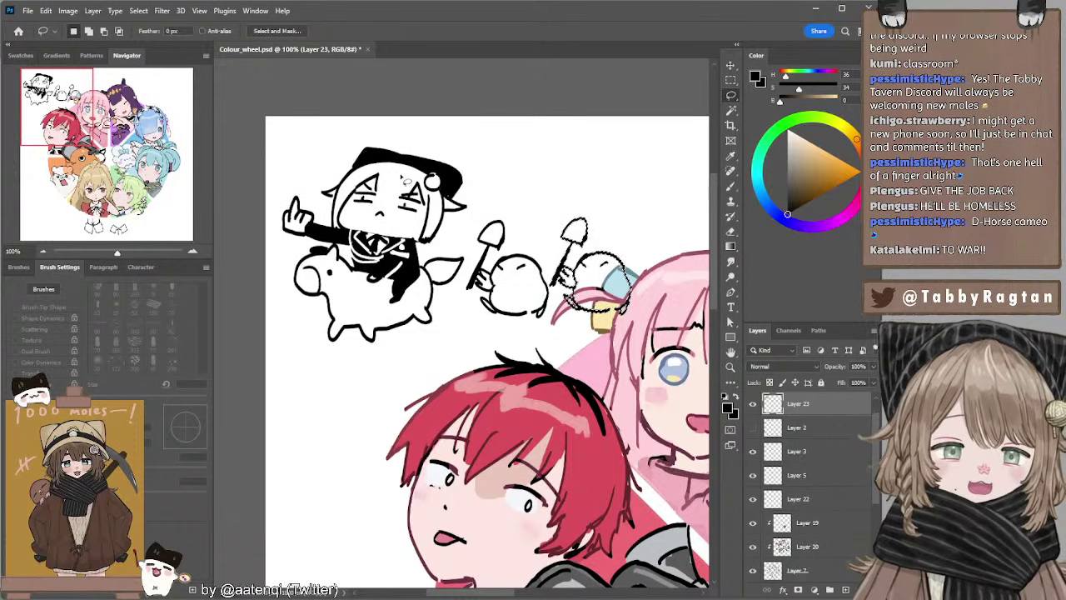
pyautogui.click(492, 150)
# Add a layer beneath the doodle layer, fill a rectangle behind the doodles with white, and deselect.
pyautogui.click(794, 431)
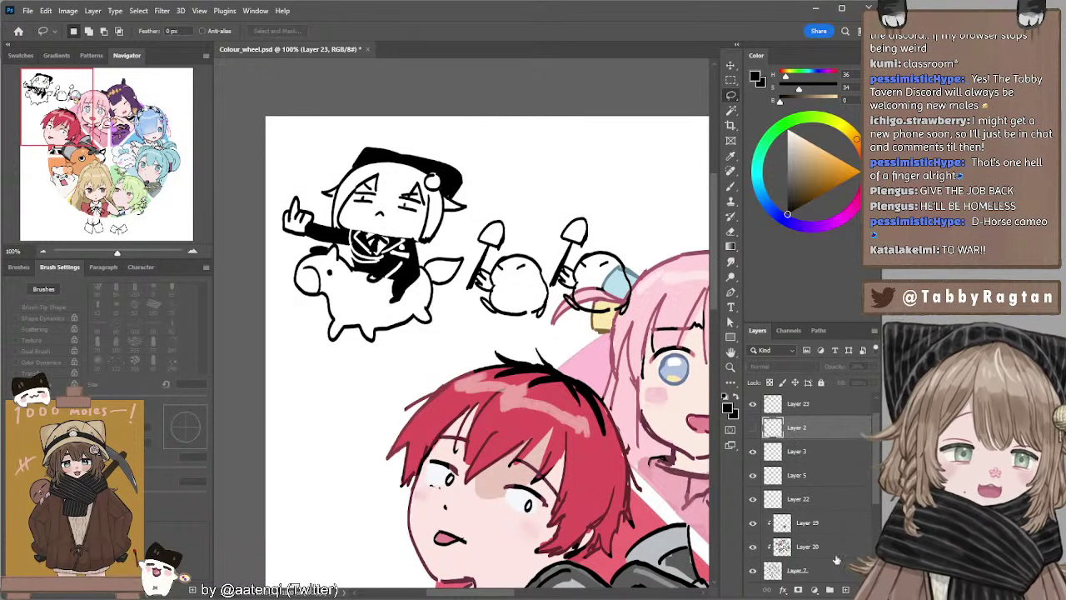
pyautogui.click(846, 585)
pyautogui.press('x')
pyautogui.press('m')
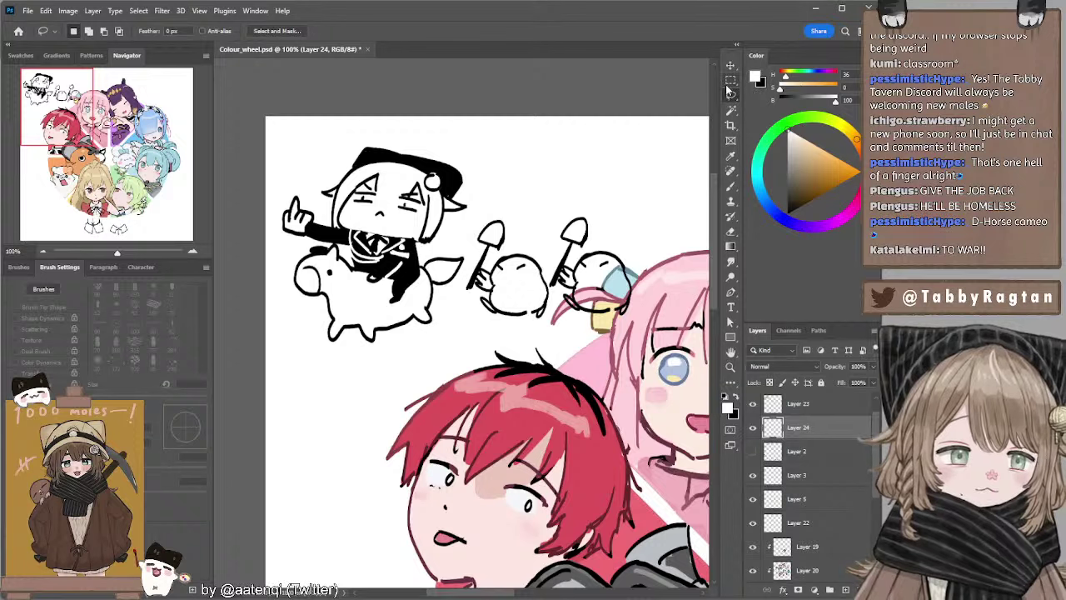
pyautogui.click(42, 251)
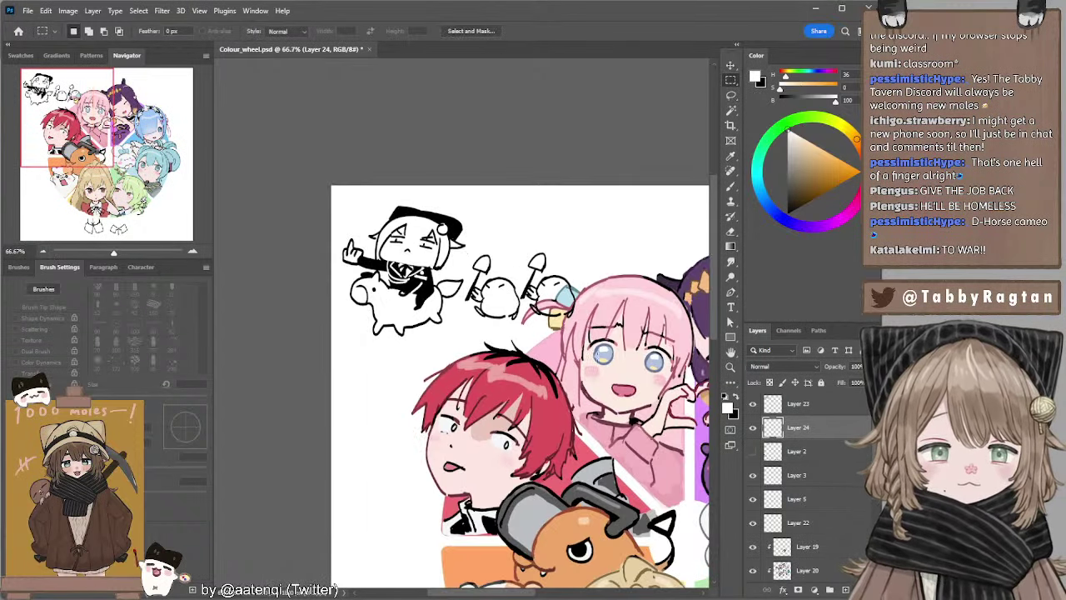
pyautogui.moveTo(600, 358); pyautogui.dragTo(267, 138)
pyautogui.hotkey('alt', 'BackSpace')
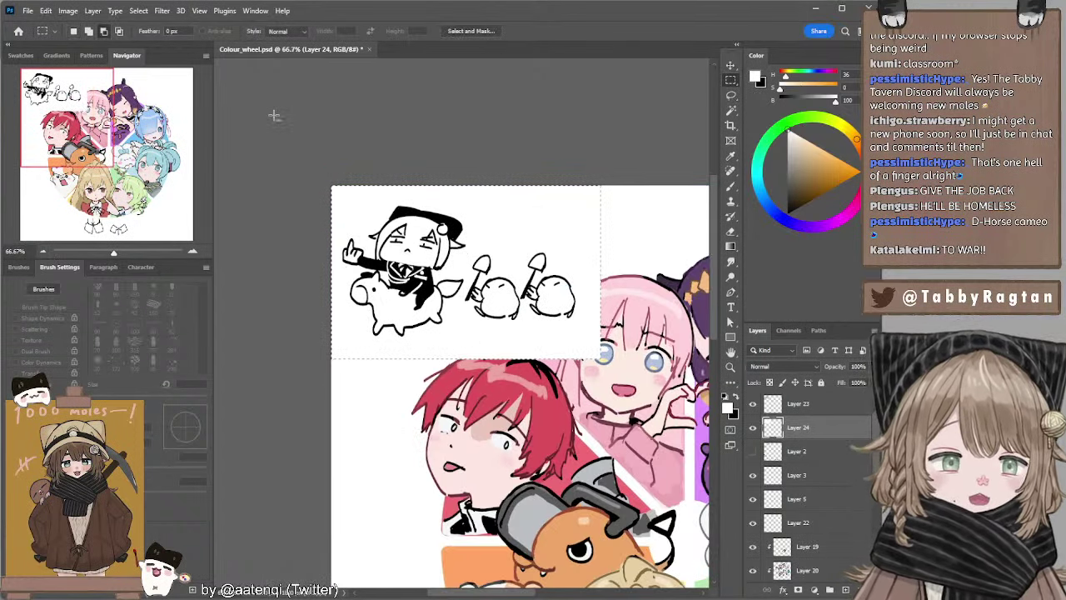
pyautogui.hotkey('ctrl', 'd')
# Back on Layer 23, draw the rear paws of both moles in black at 6 px.
pyautogui.press('l')
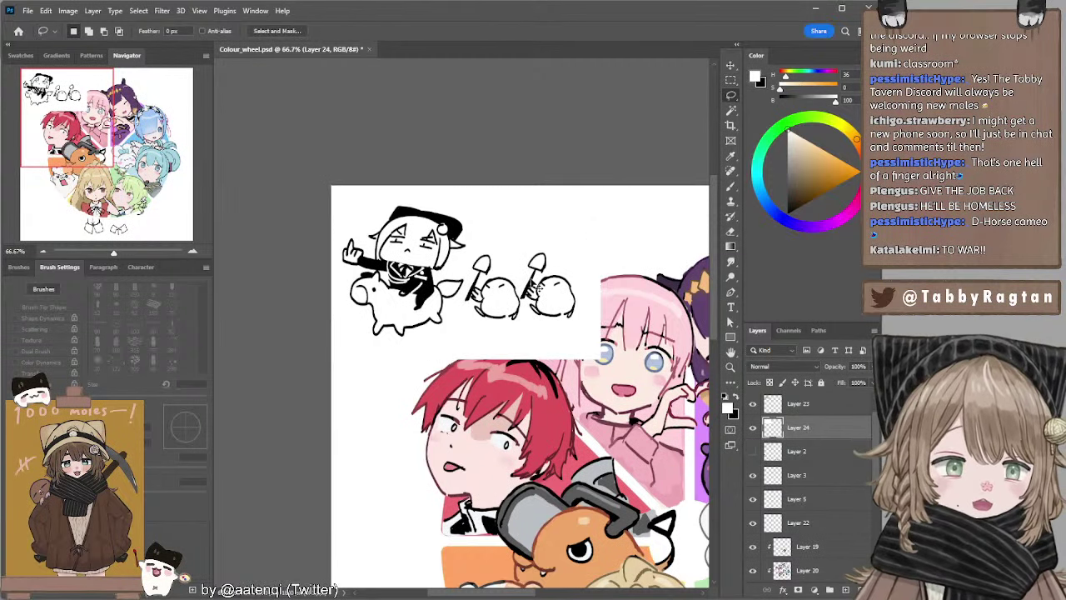
pyautogui.hotkey('alt', ']')
pyautogui.press('b')
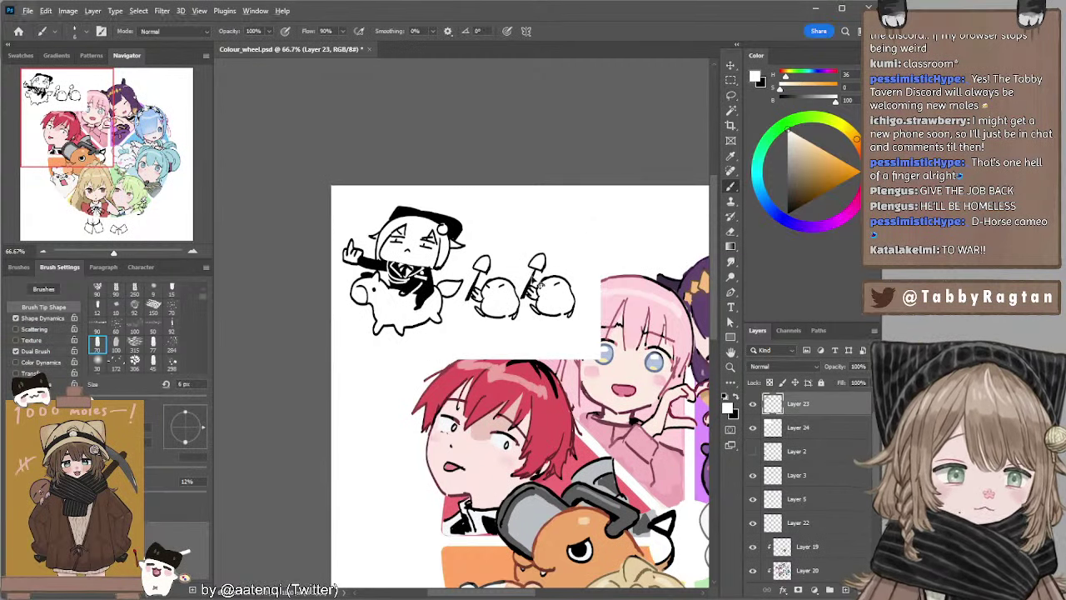
pyautogui.press('x')
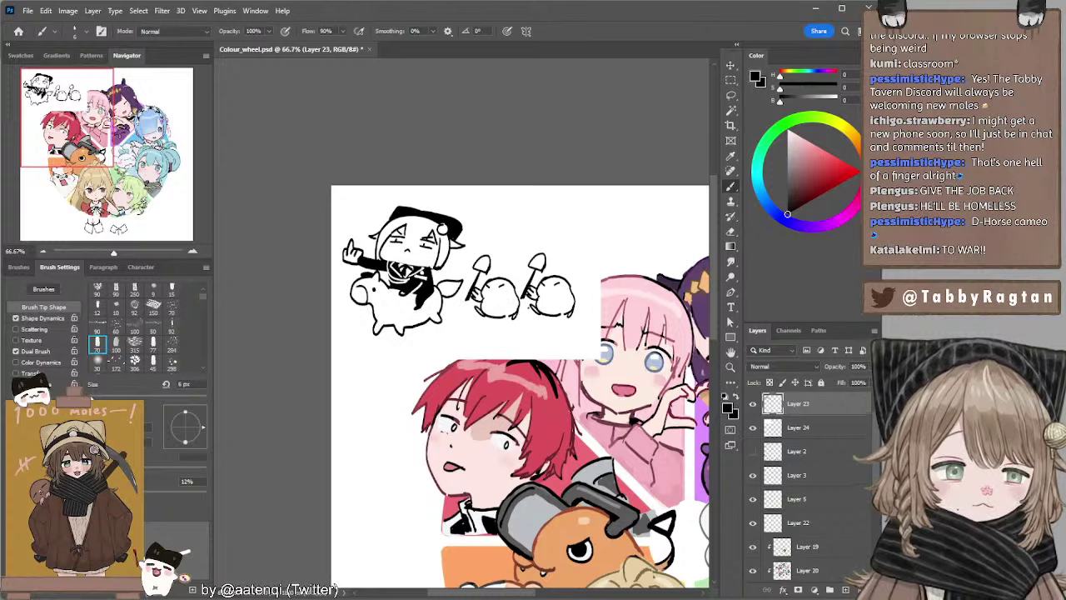
pyautogui.moveTo(515, 298); pyautogui.dragTo(528, 315)
pyautogui.press('e')
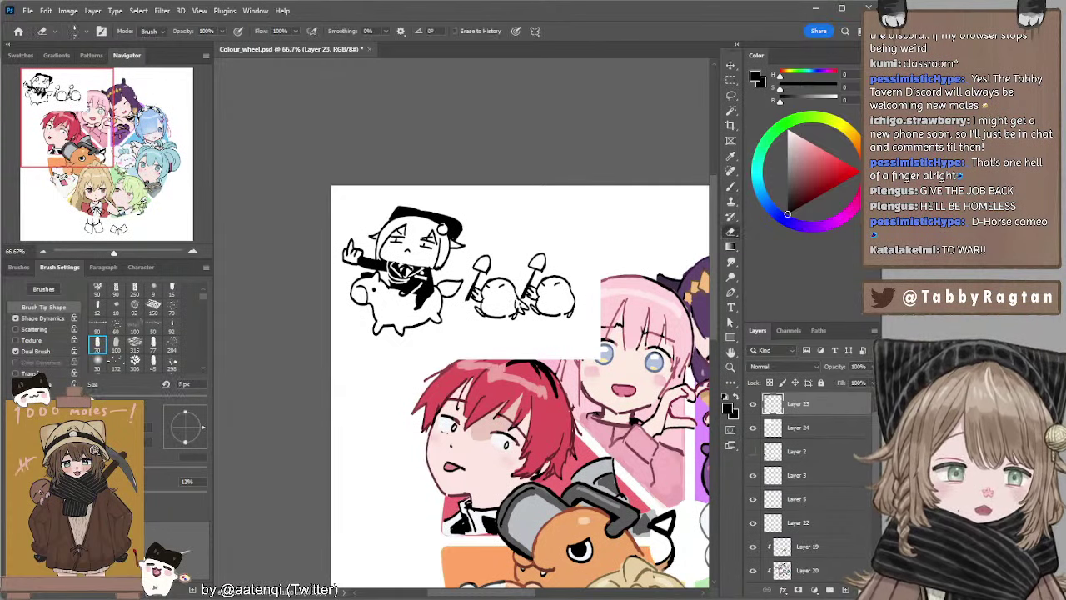
pyautogui.press('b')
pyautogui.moveTo(574, 295)
pyautogui.mouseDown()
pyautogui.moveTo(587, 302)
pyautogui.moveTo(577, 308)
pyautogui.mouseUp()
pyautogui.moveTo(577, 306)
pyautogui.mouseDown()
pyautogui.moveTo(570, 300)
pyautogui.moveTo(578, 303)
pyautogui.mouseUp()
pyautogui.press('e')
pyautogui.press('b')
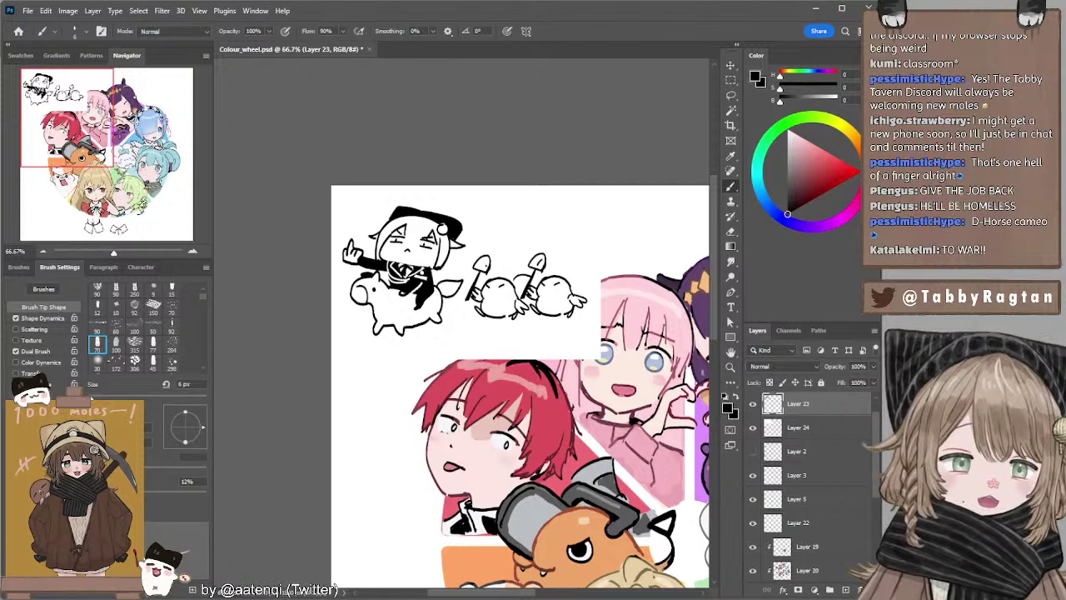
# Draw further moles with raised shovels peeking out behind the first two moles.
pyautogui.hotkey('ctrl', 'z')
pyautogui.moveTo(570, 285)
pyautogui.mouseDown()
pyautogui.moveTo(596, 286)
pyautogui.moveTo(578, 260)
pyautogui.moveTo(593, 293)
pyautogui.moveTo(576, 257)
pyautogui.mouseUp()
pyautogui.hotkey('ctrl', 'z')
pyautogui.hotkey('ctrl', 'z')
pyautogui.moveTo(568, 266); pyautogui.dragTo(580, 259)
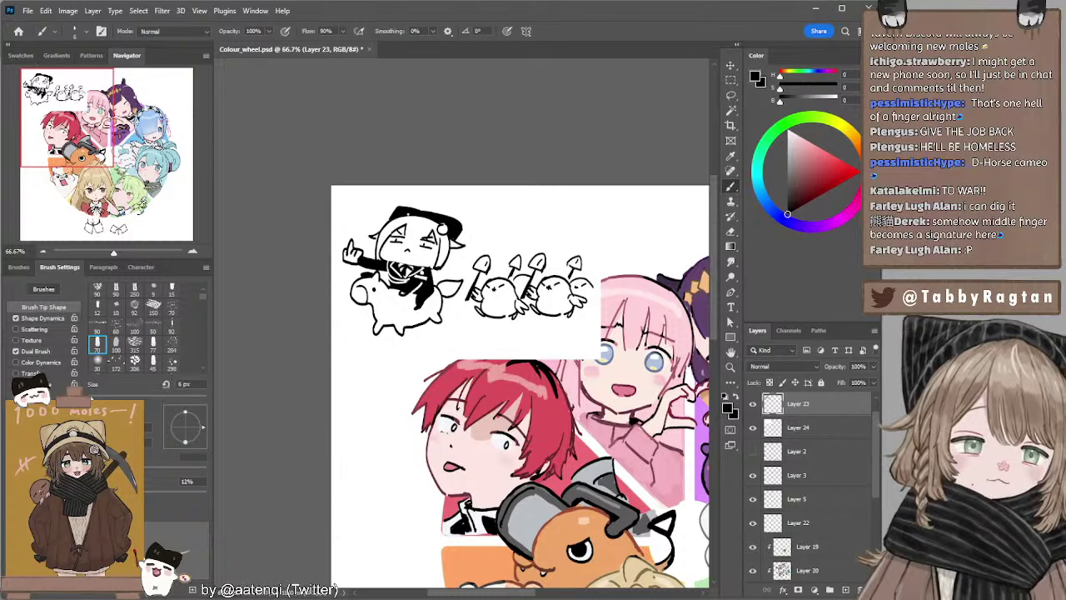
pyautogui.moveTo(432, 270)
pyautogui.mouseDown()
pyautogui.moveTo(432, 284)
pyautogui.moveTo(433, 268)
pyautogui.mouseUp()
pyautogui.hotkey('ctrl', 'z')
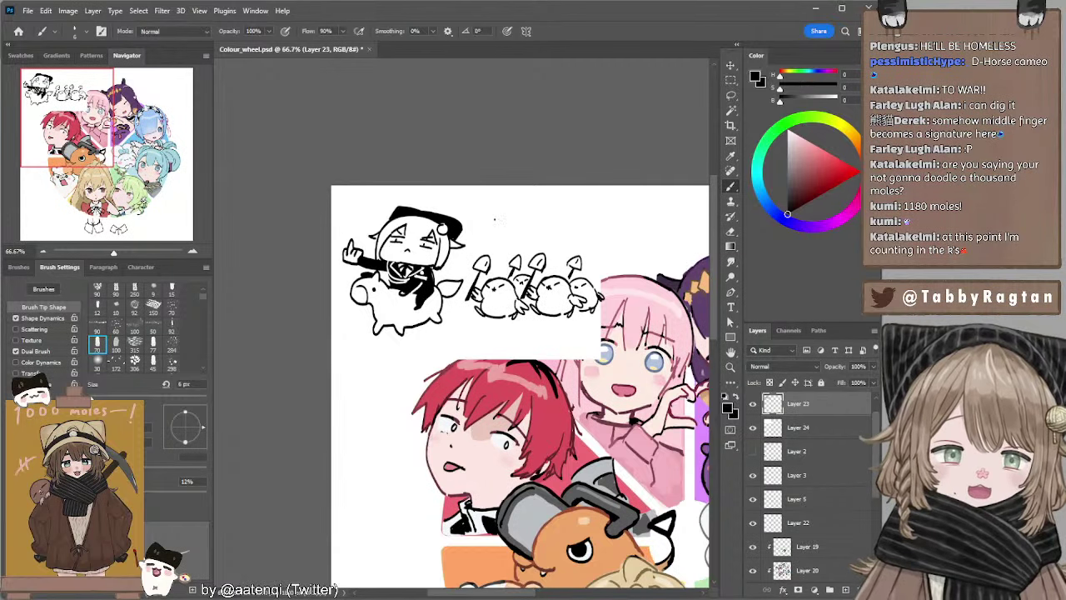
# Select Layer 23 with the doodles and Layer 24 with their white backing, and hide both layers.
pyautogui.moveTo(503, 210); pyautogui.dragTo(402, 175)
pyautogui.moveTo(364, 212); pyautogui.dragTo(400, 188)
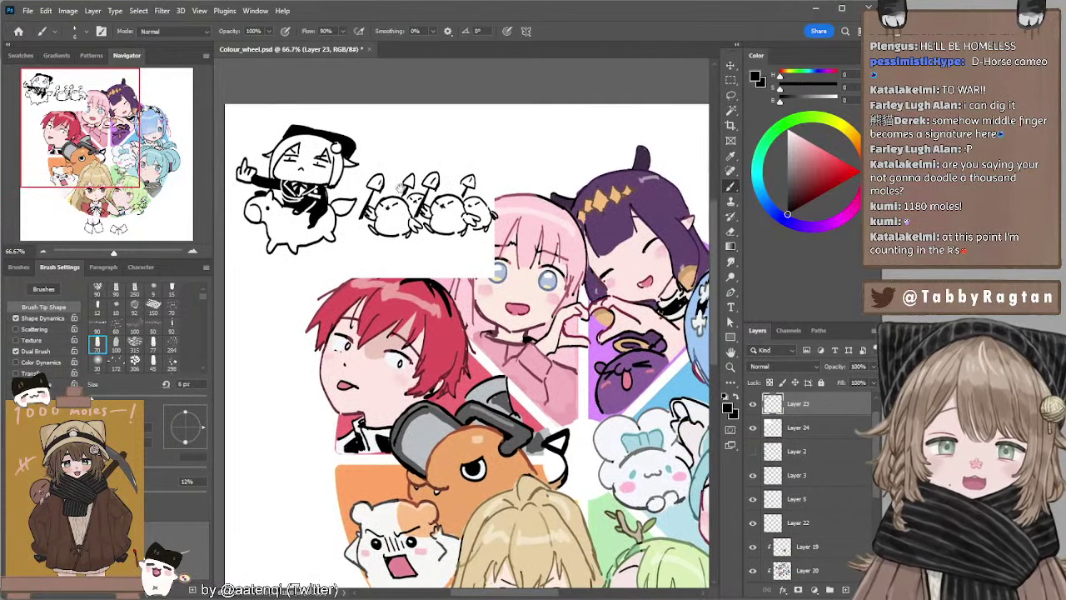
pyautogui.click(43, 252)
pyautogui.moveTo(504, 257); pyautogui.dragTo(437, 163)
pyautogui.moveTo(353, 208); pyautogui.dragTo(385, 225)
pyautogui.moveTo(231, 71); pyautogui.dragTo(313, 144)
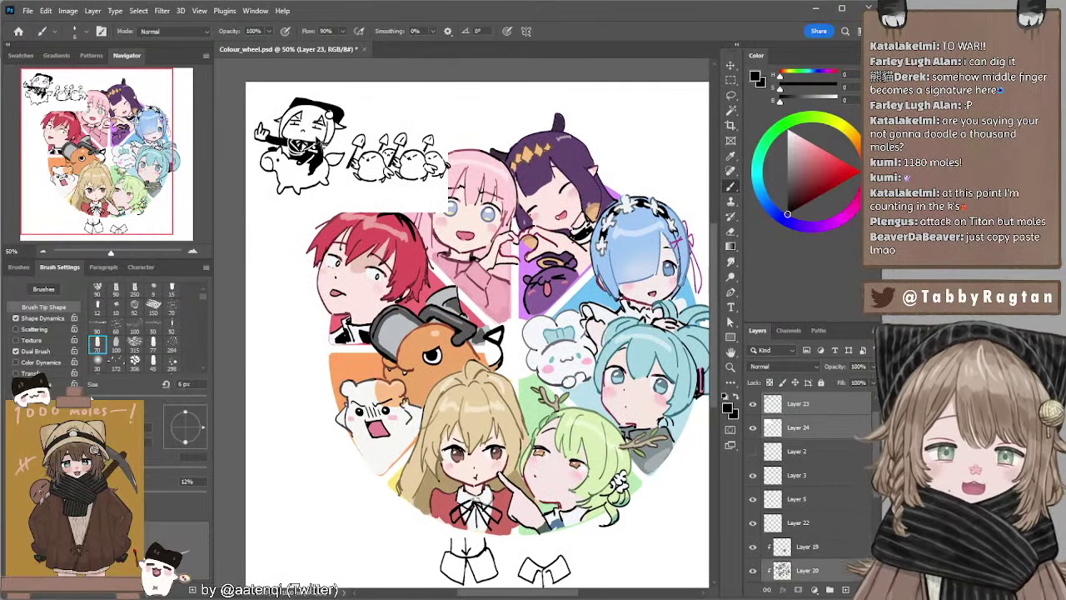
pyautogui.keyDown('ctrl'); pyautogui.click(242, 112); pyautogui.keyUp('ctrl')
pyautogui.keyDown('ctrl'); pyautogui.click(305, 105); pyautogui.keyUp('ctrl')
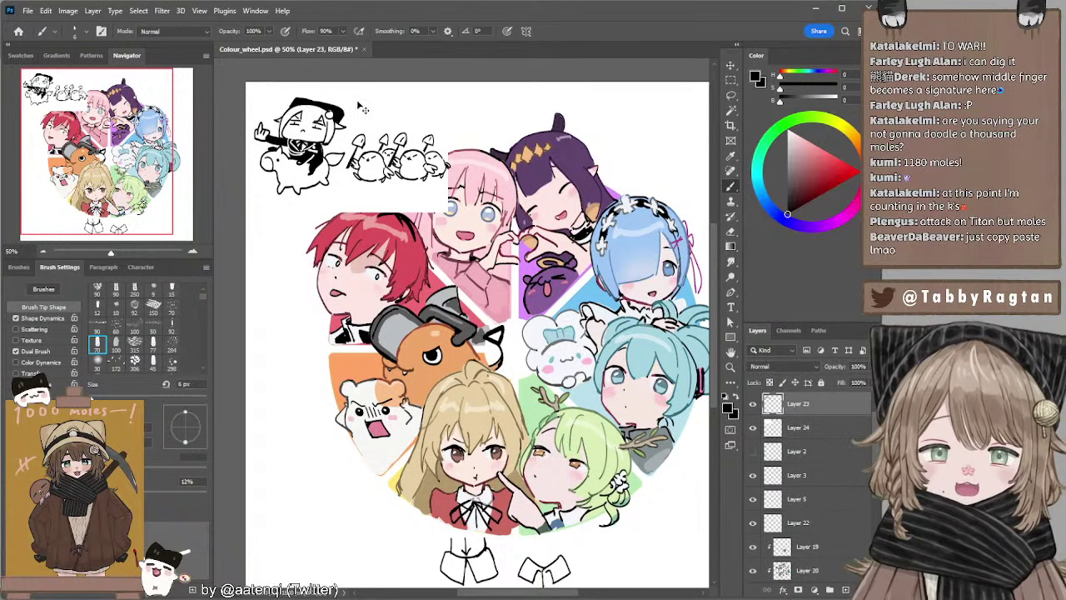
pyautogui.keyDown('ctrl'); pyautogui.keyDown('shift'); pyautogui.click(399, 116); pyautogui.keyUp('shift'); pyautogui.keyUp('ctrl')
pyautogui.moveTo(753, 405); pyautogui.dragTo(753, 431)
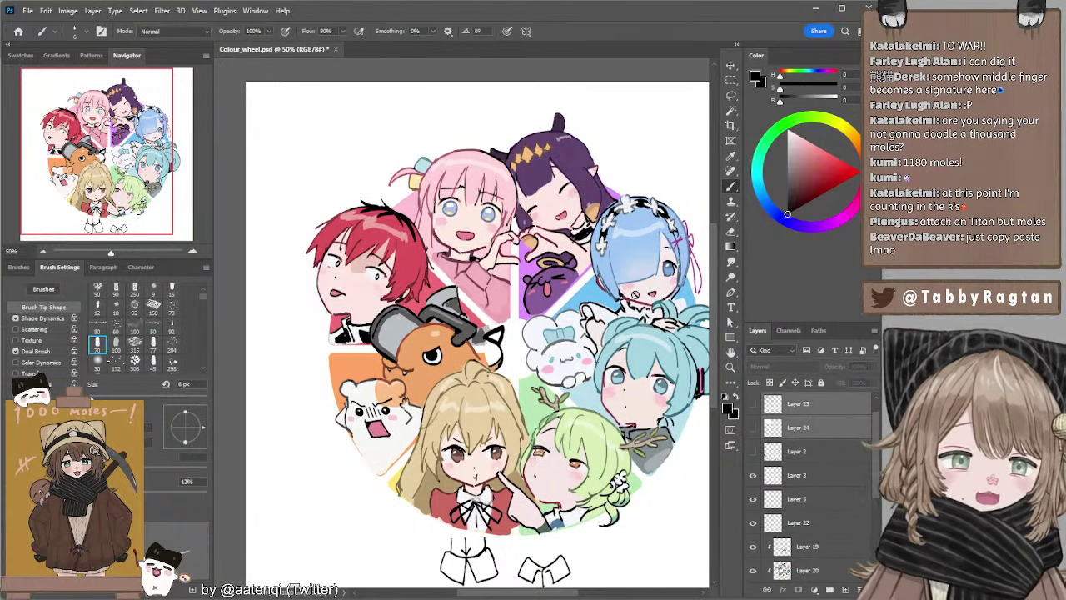
# On Layer 17, sample the hamster's off-white and paint short burst lines above it in the orange wedge at 15 px.
pyautogui.scroll(3, 611, 240)
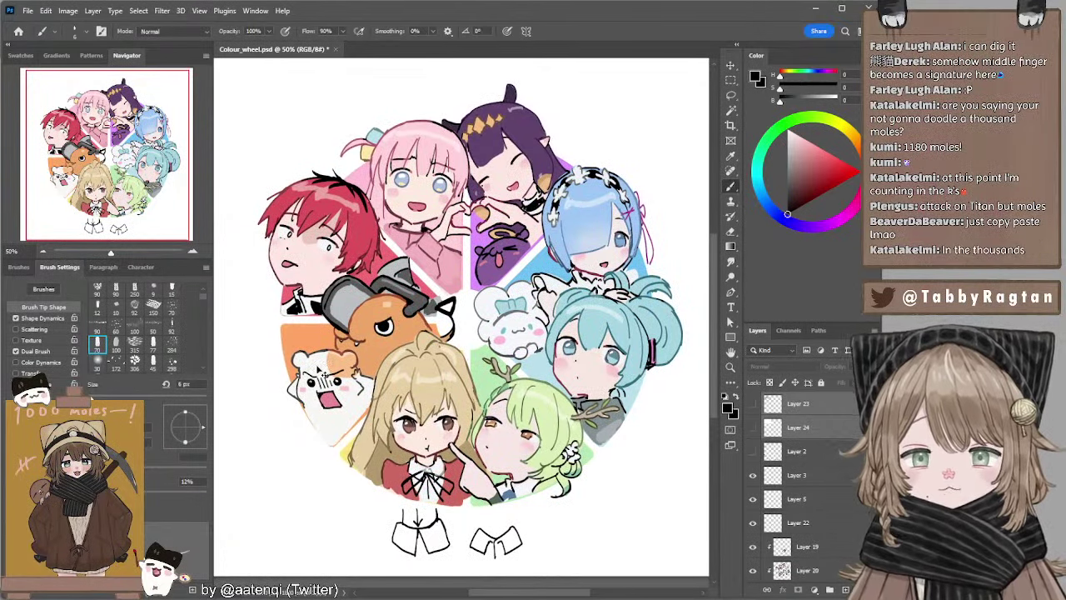
pyautogui.keyDown('ctrl'); pyautogui.click(319, 370); pyautogui.keyUp('ctrl')
pyautogui.keyDown('alt'); pyautogui.click(317, 361); pyautogui.keyUp('alt')
pyautogui.press(']')
pyautogui.press(']')
pyautogui.press(']')
pyautogui.press(']')
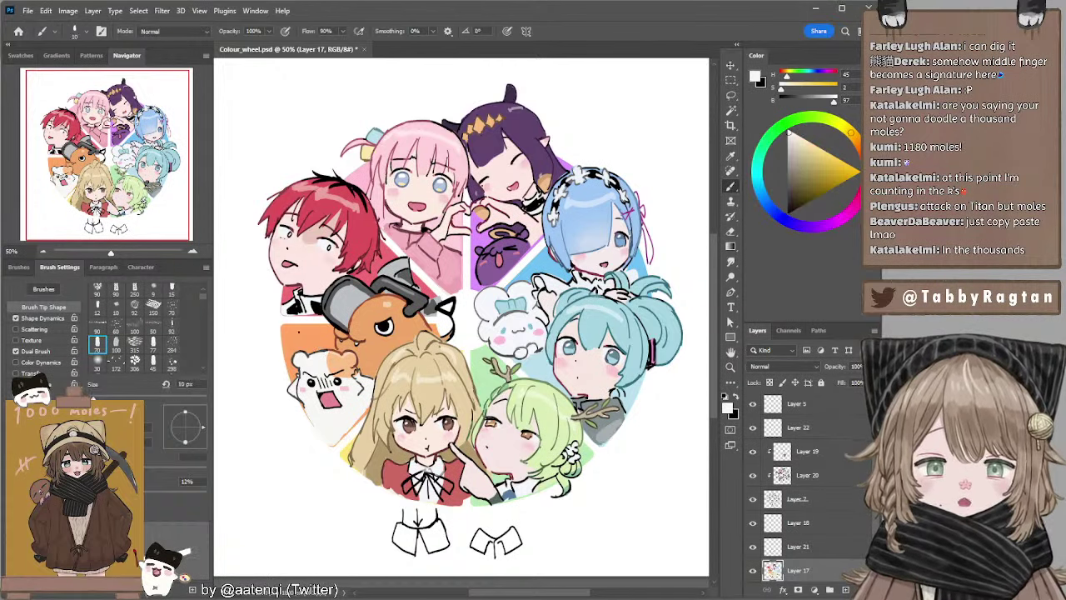
pyautogui.press(']')
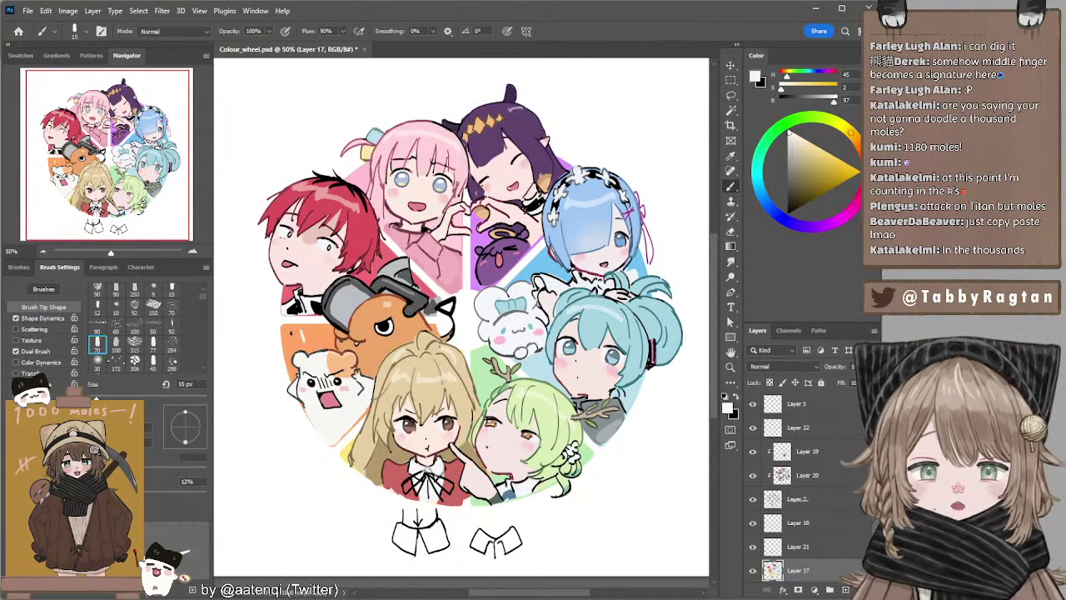
pyautogui.moveTo(298, 333)
pyautogui.mouseDown()
pyautogui.moveTo(305, 346)
pyautogui.moveTo(297, 343)
pyautogui.mouseUp()
pyautogui.moveTo(288, 343); pyautogui.dragTo(294, 347)
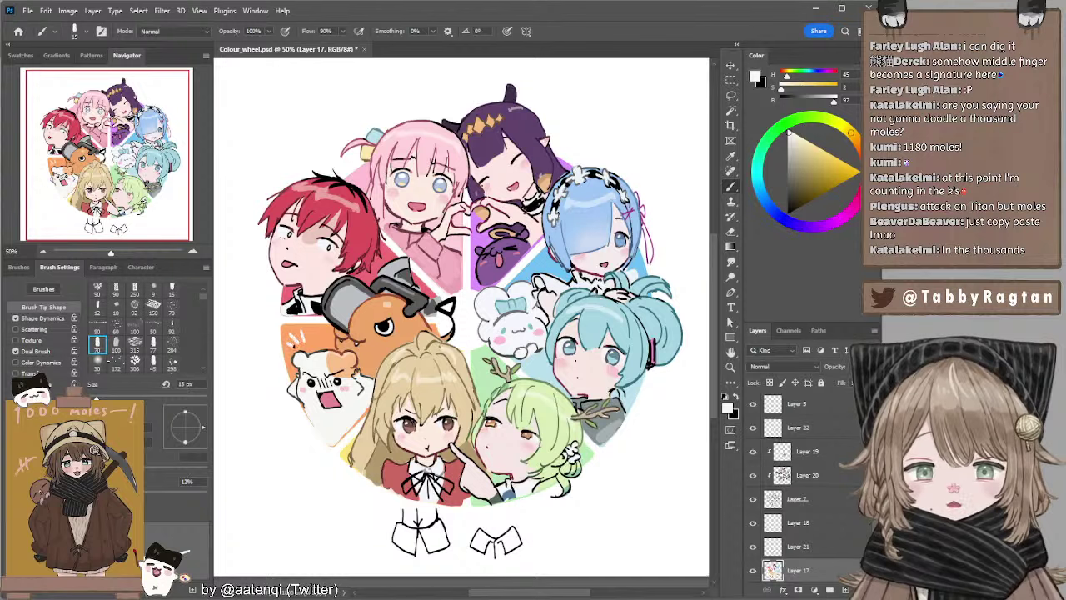
# Lasso the two loose bow sketches beneath the colour wheel on Layer 7 and cut them away.
pyautogui.moveTo(525, 300); pyautogui.dragTo(502, 287)
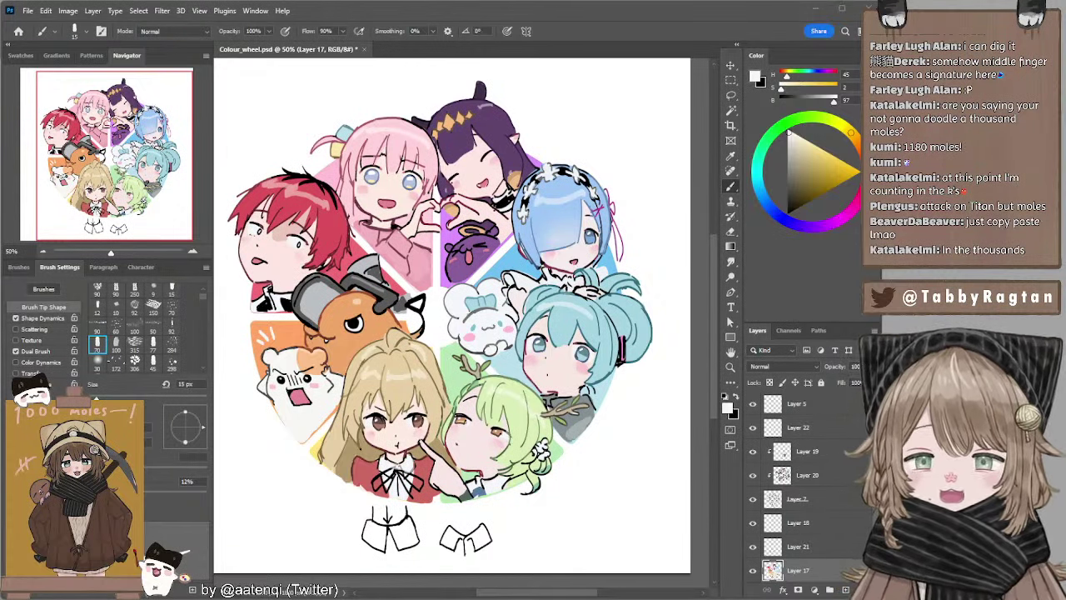
pyautogui.click(40, 252)
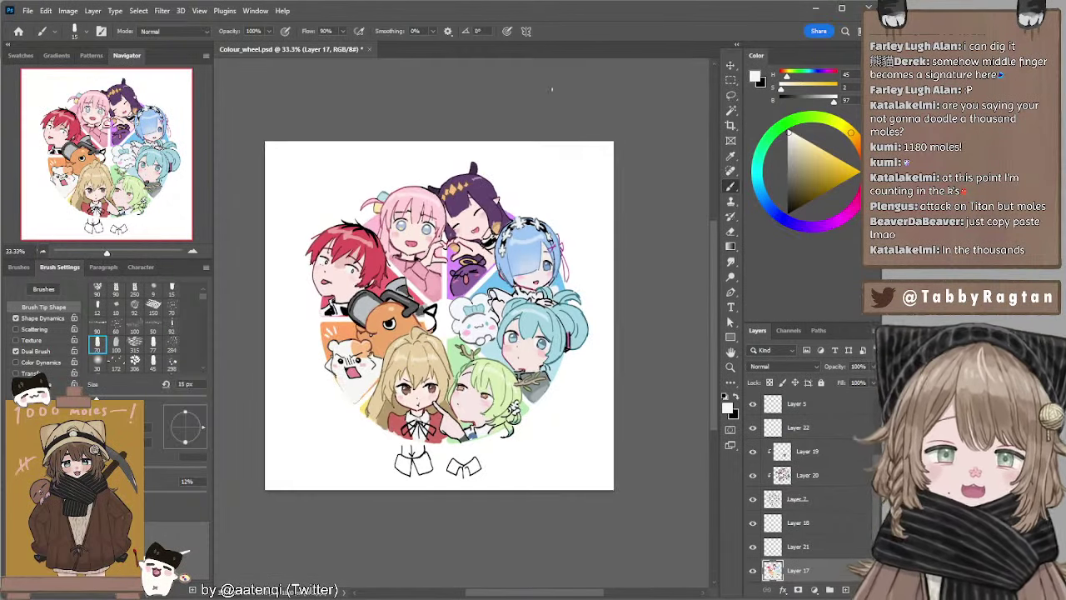
pyautogui.click(192, 253)
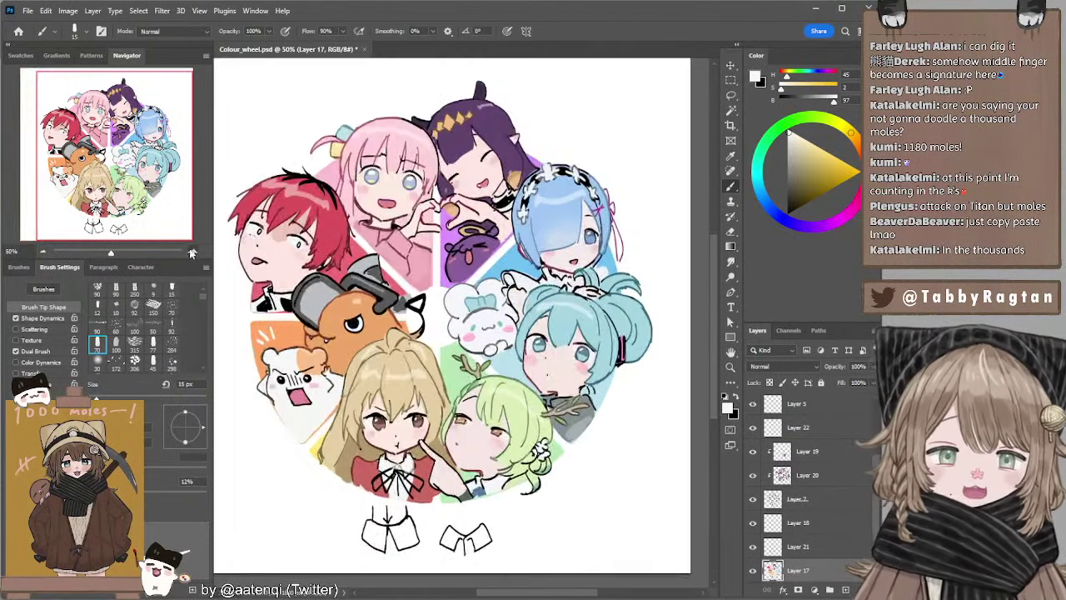
pyautogui.click(43, 252)
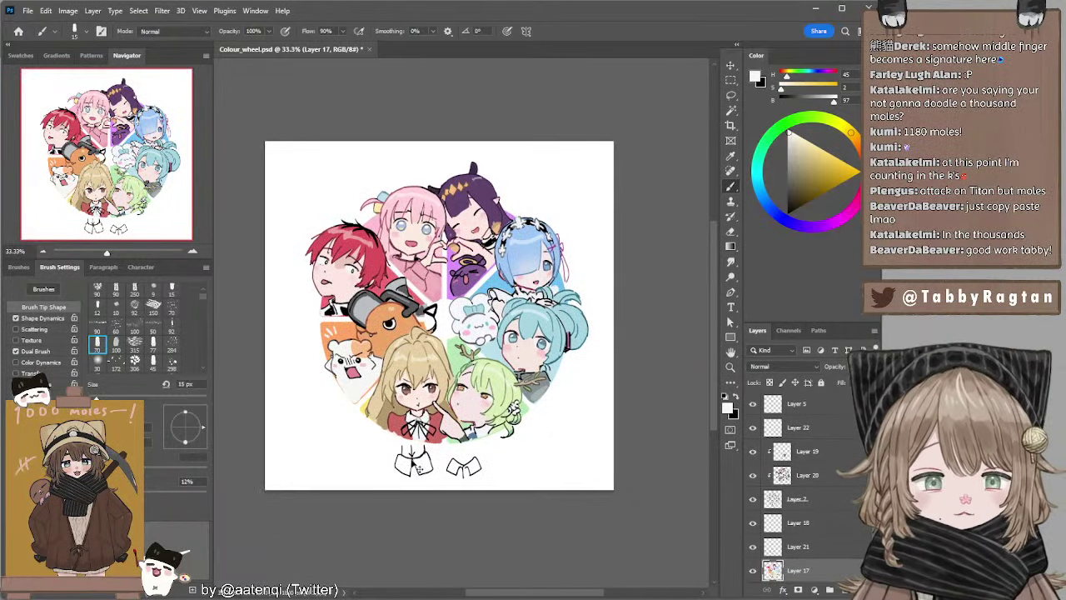
pyautogui.keyDown('ctrl'); pyautogui.click(413, 461); pyautogui.keyUp('ctrl')
pyautogui.press('l')
pyautogui.moveTo(403, 439)
pyautogui.mouseDown()
pyautogui.moveTo(425, 495)
pyautogui.moveTo(492, 485)
pyautogui.moveTo(481, 455)
pyautogui.moveTo(417, 438)
pyautogui.mouseUp()
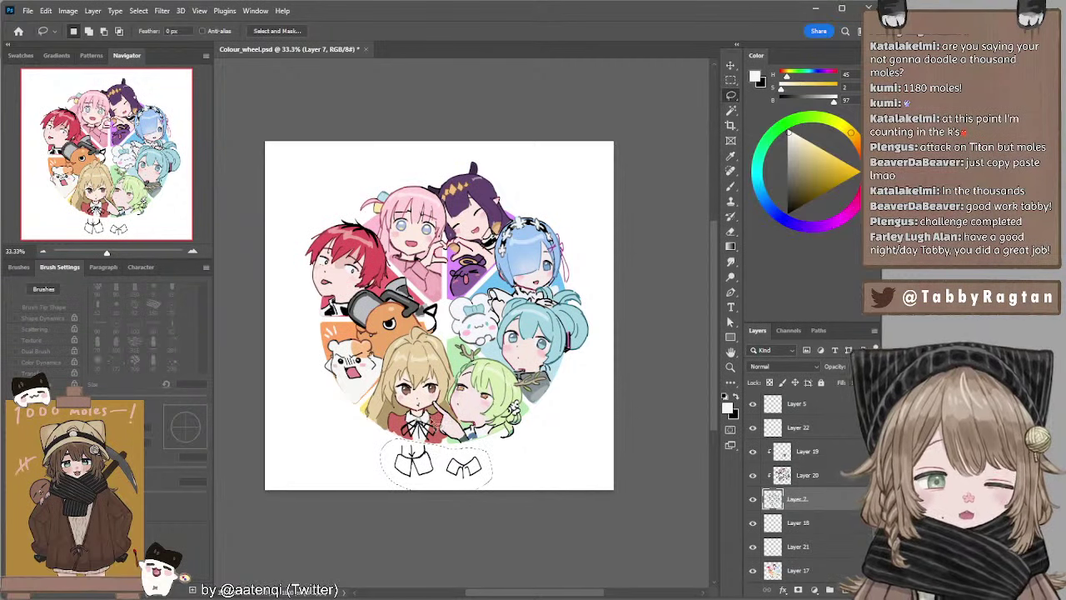
pyautogui.hotkey('ctrl', 'x')
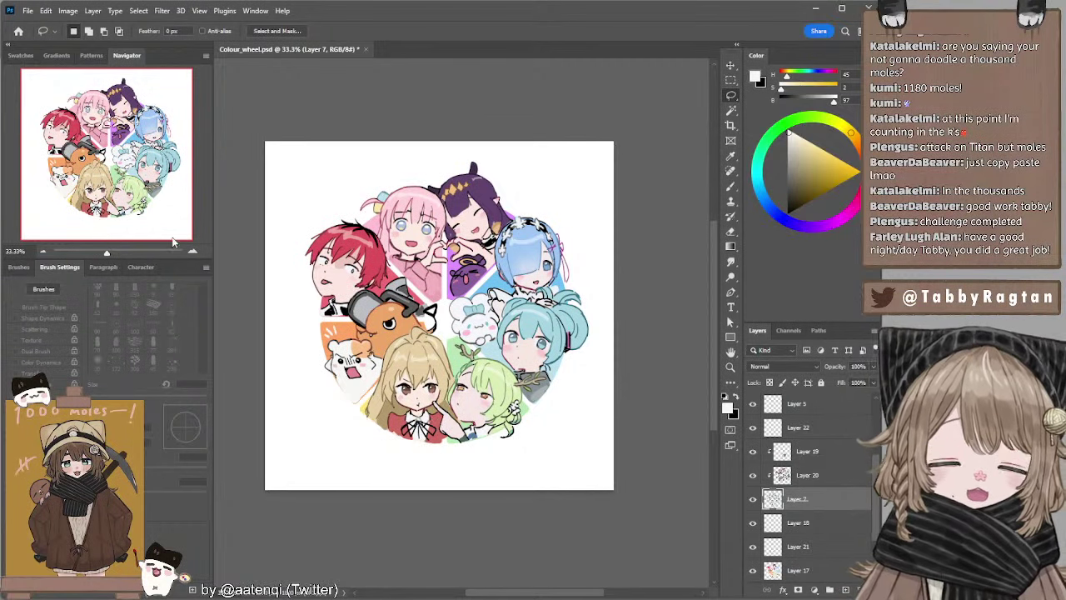
pyautogui.click(193, 251)
pyautogui.click(42, 250)
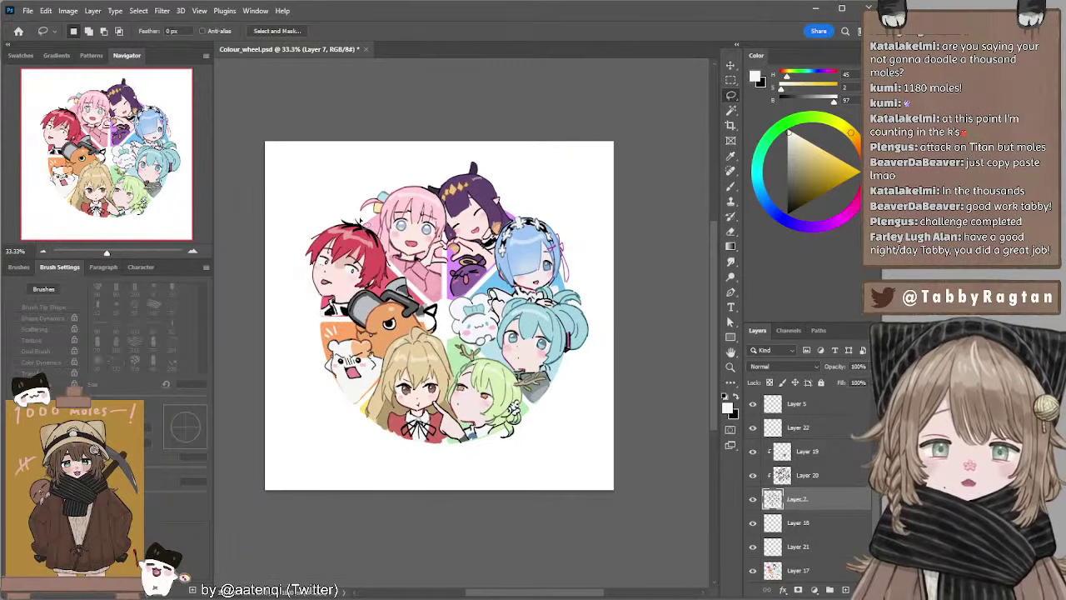
pyautogui.click(196, 251)
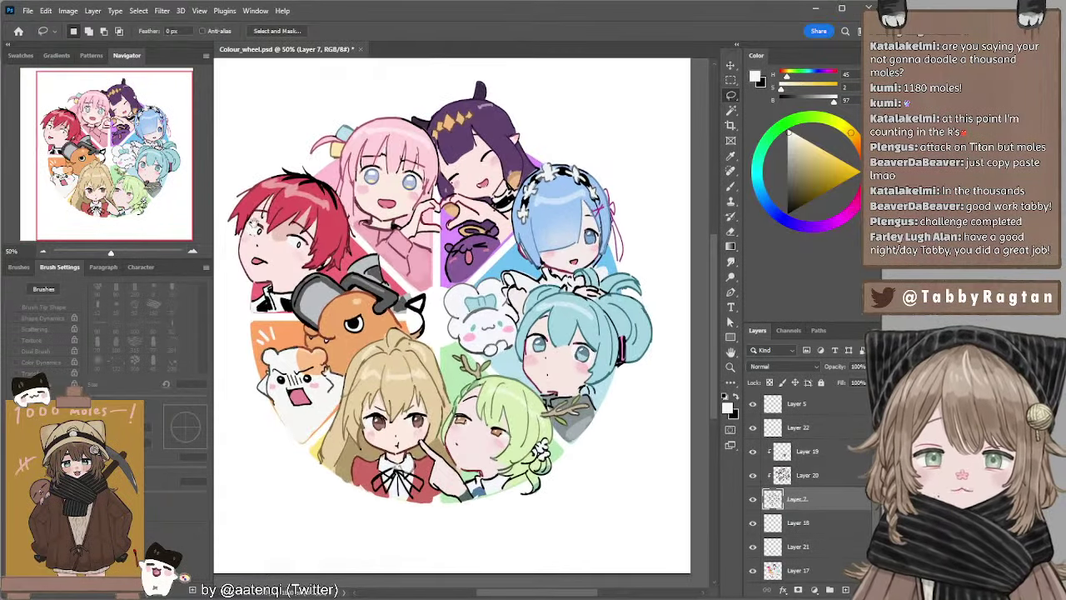
pyautogui.moveTo(316, 201); pyautogui.dragTo(327, 222)
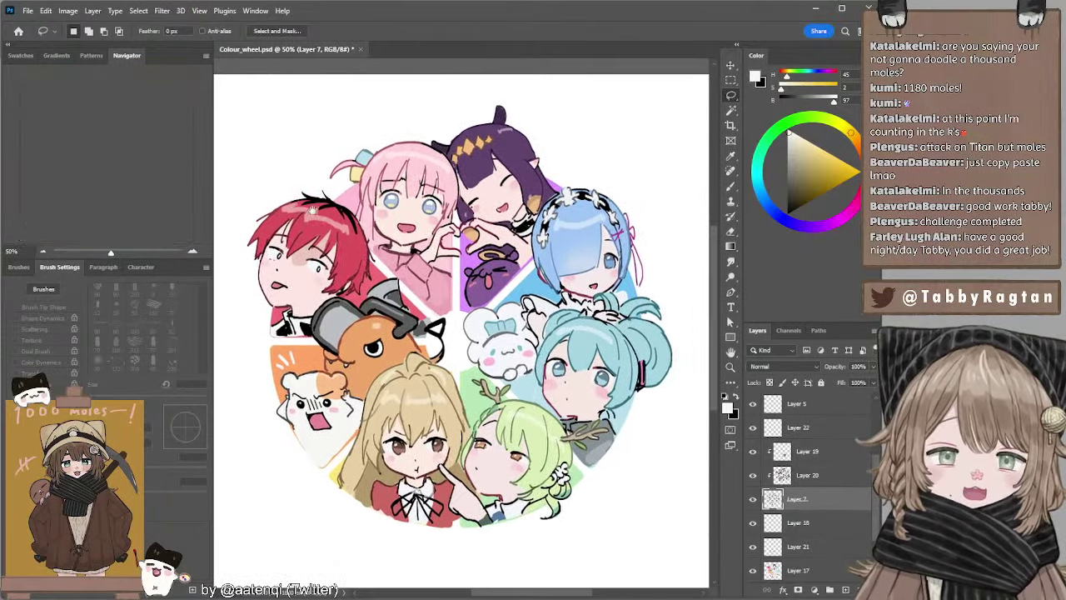
pyautogui.click(43, 251)
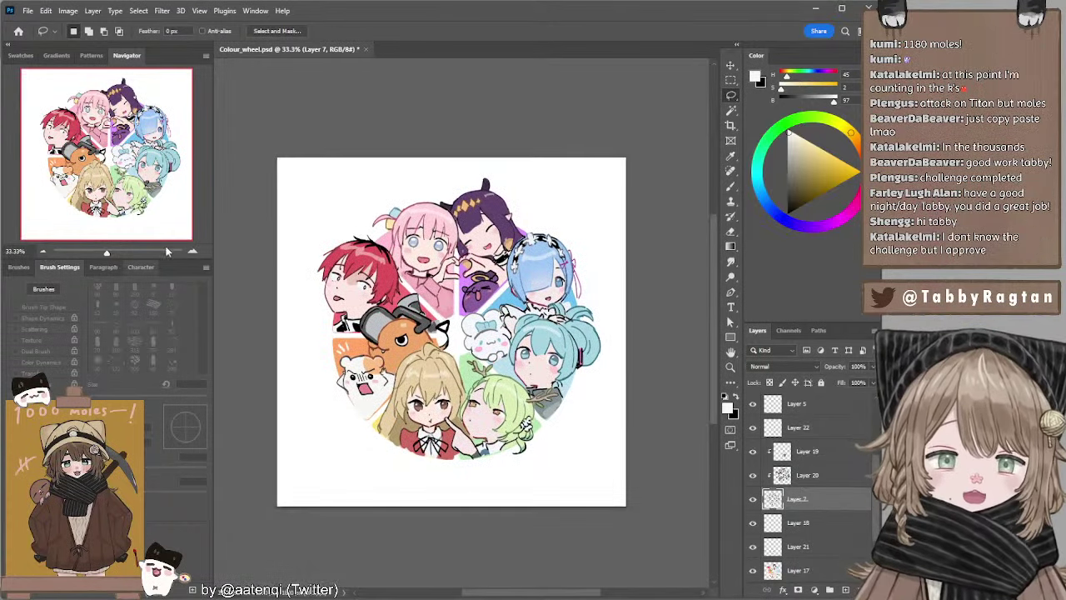
pyautogui.click(192, 250)
pyautogui.moveTo(349, 231); pyautogui.dragTo(359, 227)
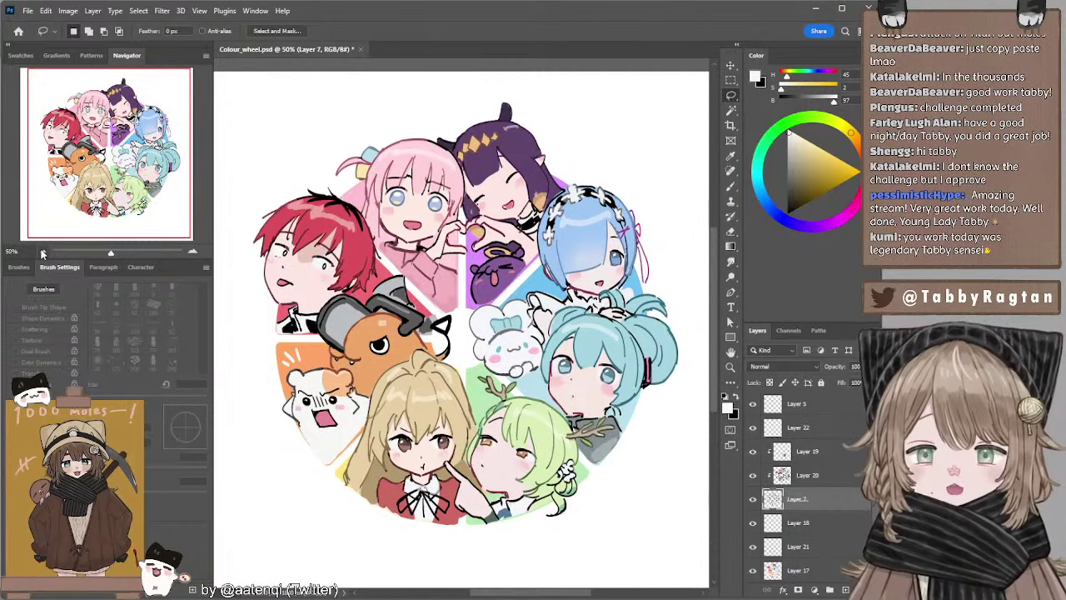
pyautogui.click(44, 252)
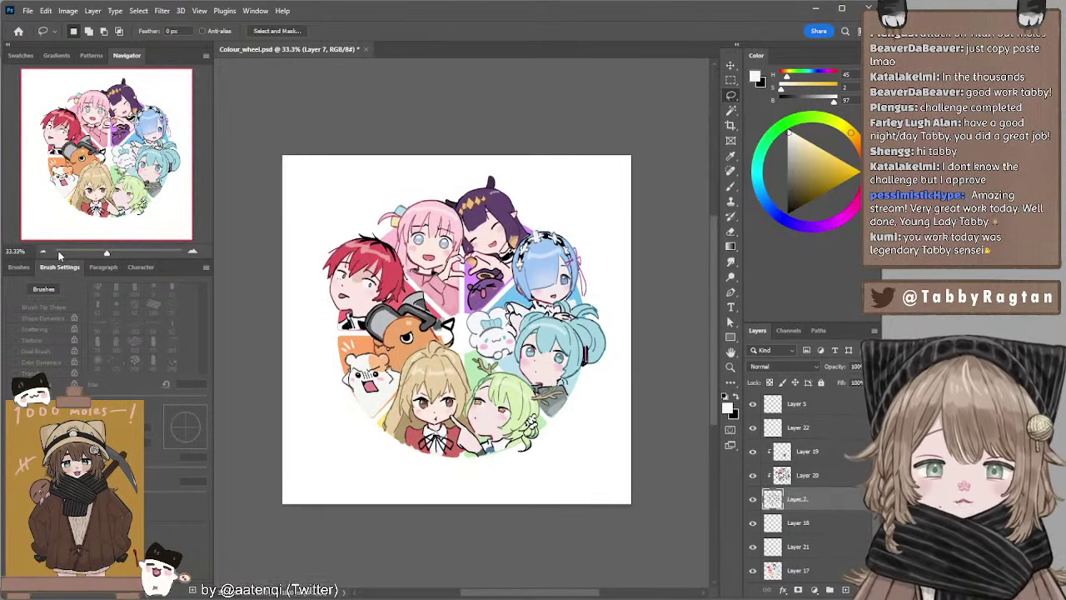
pyautogui.moveTo(327, 241)
pyautogui.mouseDown()
pyautogui.moveTo(299, 231)
pyautogui.moveTo(324, 234)
pyautogui.mouseUp()
pyautogui.click(192, 251)
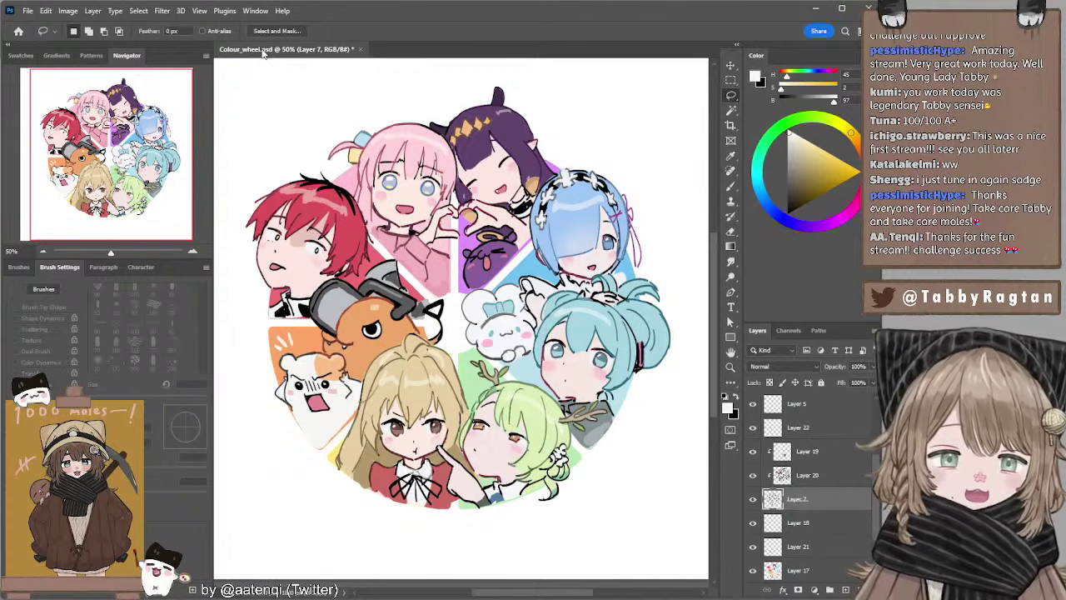
# Add a new layer above Layer 19 and handwrite "Thank you for" in black at 15 px in the canvas's upper-left corner.
pyautogui.moveTo(533, 116); pyautogui.dragTo(582, 133)
pyautogui.click(788, 213)
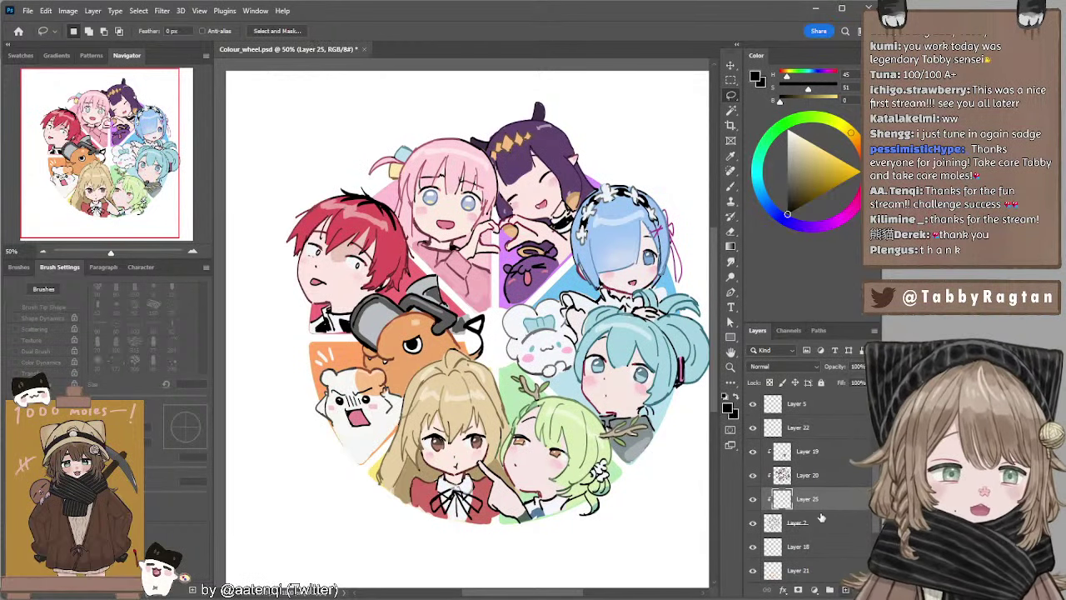
pyautogui.click(814, 451)
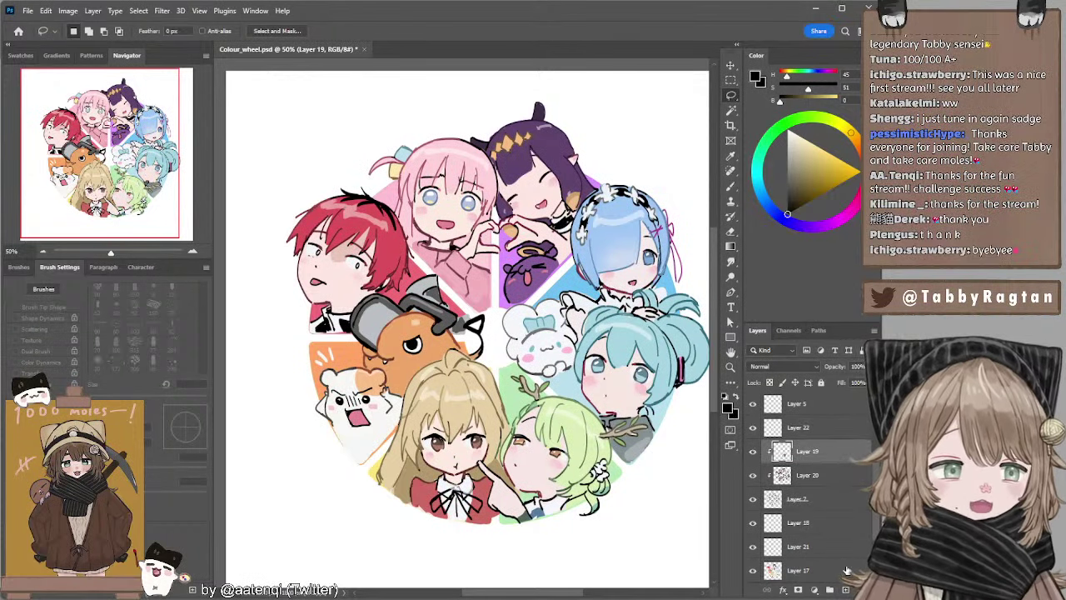
pyautogui.click(845, 588)
pyautogui.press('b')
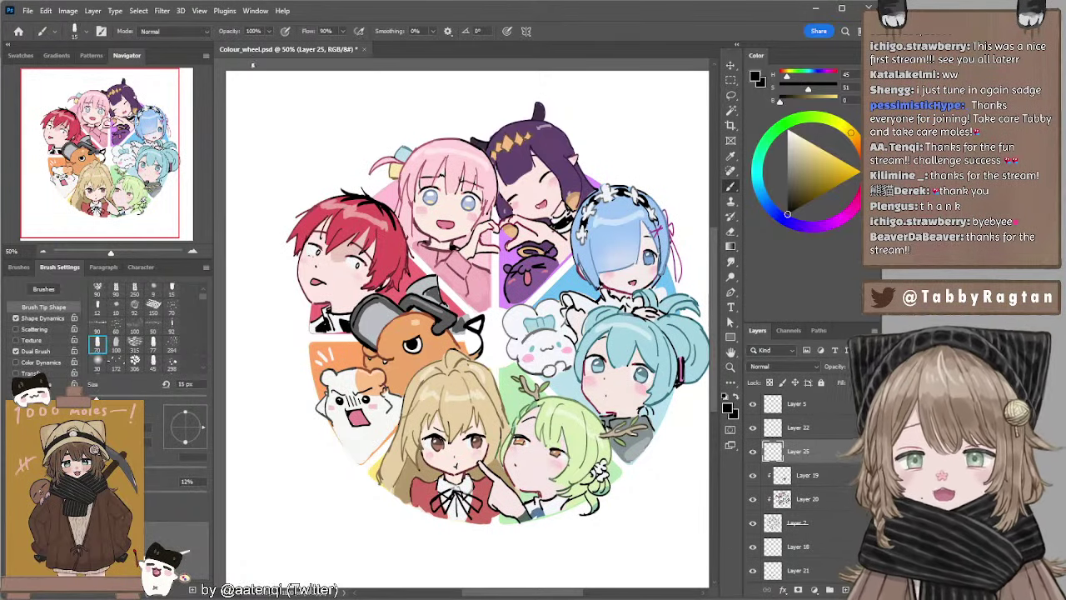
pyautogui.moveTo(241, 89)
pyautogui.mouseDown()
pyautogui.moveTo(271, 78)
pyautogui.moveTo(257, 120)
pyautogui.moveTo(279, 93)
pyautogui.moveTo(282, 114)
pyautogui.moveTo(296, 98)
pyautogui.moveTo(357, 106)
pyautogui.mouseUp()
pyautogui.hotkey('ctrl', 'z')
pyautogui.moveTo(363, 91)
pyautogui.mouseDown()
pyautogui.moveTo(360, 122)
pyautogui.moveTo(379, 93)
pyautogui.moveTo(419, 115)
pyautogui.moveTo(438, 91)
pyautogui.moveTo(463, 86)
pyautogui.mouseUp()
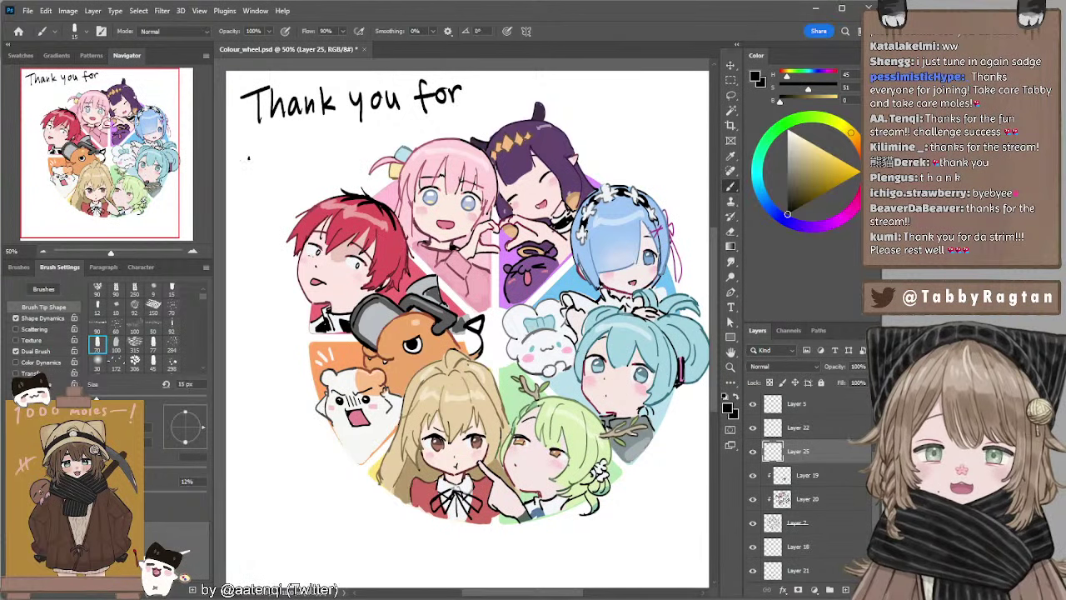
# Handwrite "watching!" beneath the first line and outline the message as a speech bubble with its tail above the red-haired character.
pyautogui.moveTo(244, 140); pyautogui.dragTo(278, 154)
pyautogui.click(279, 151)
pyautogui.moveTo(273, 140)
pyautogui.mouseDown()
pyautogui.moveTo(288, 139)
pyautogui.moveTo(280, 154)
pyautogui.moveTo(285, 137)
pyautogui.moveTo(298, 147)
pyautogui.moveTo(330, 143)
pyautogui.mouseUp()
pyautogui.hotkey('ctrl', 'z')
pyautogui.hotkey('ctrl', 'z')
pyautogui.moveTo(340, 132)
pyautogui.mouseDown()
pyautogui.moveTo(337, 161)
pyautogui.moveTo(351, 136)
pyautogui.moveTo(376, 201)
pyautogui.moveTo(348, 167)
pyautogui.moveTo(317, 182)
pyautogui.moveTo(215, 170)
pyautogui.mouseUp()
pyautogui.click(353, 142)
pyautogui.moveTo(353, 165); pyautogui.dragTo(341, 176)
pyautogui.hotkey('ctrl', 'z')
pyautogui.hotkey('ctrl', 'z')
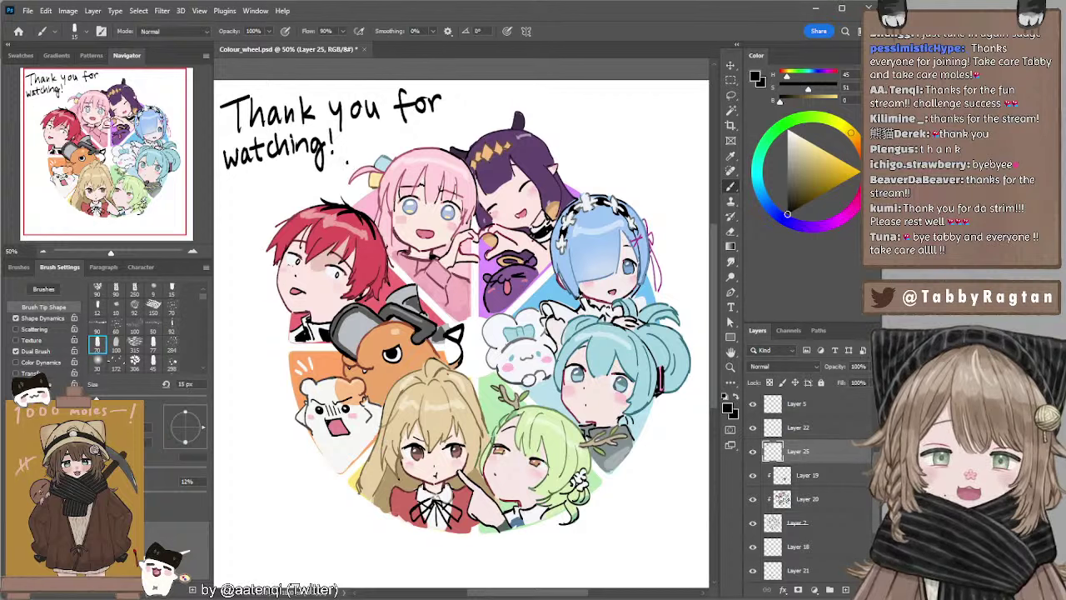
pyautogui.moveTo(225, 175)
pyautogui.mouseDown()
pyautogui.moveTo(281, 188)
pyautogui.moveTo(321, 181)
pyautogui.moveTo(349, 153)
pyautogui.moveTo(436, 123)
pyautogui.moveTo(458, 80)
pyautogui.mouseUp()
pyautogui.moveTo(350, 175); pyautogui.dragTo(332, 185)
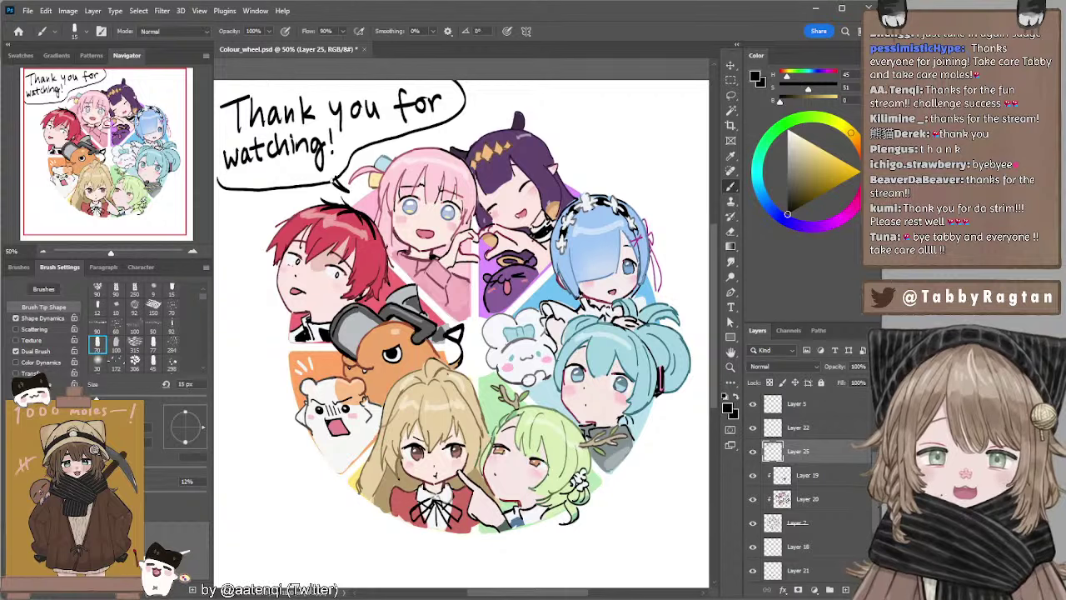
# Doodle a small hat-wearing figure in the canvas's upper-right corner and handwrite "OUT!" beside it.
pyautogui.moveTo(557, 125)
pyautogui.mouseDown()
pyautogui.moveTo(583, 101)
pyautogui.moveTo(589, 115)
pyautogui.moveTo(632, 121)
pyautogui.moveTo(601, 110)
pyautogui.moveTo(615, 109)
pyautogui.moveTo(623, 117)
pyautogui.moveTo(592, 110)
pyautogui.moveTo(639, 129)
pyautogui.moveTo(604, 131)
pyautogui.moveTo(628, 127)
pyautogui.moveTo(618, 124)
pyautogui.moveTo(635, 142)
pyautogui.moveTo(596, 152)
pyautogui.mouseUp()
pyautogui.moveTo(625, 143); pyautogui.dragTo(623, 160)
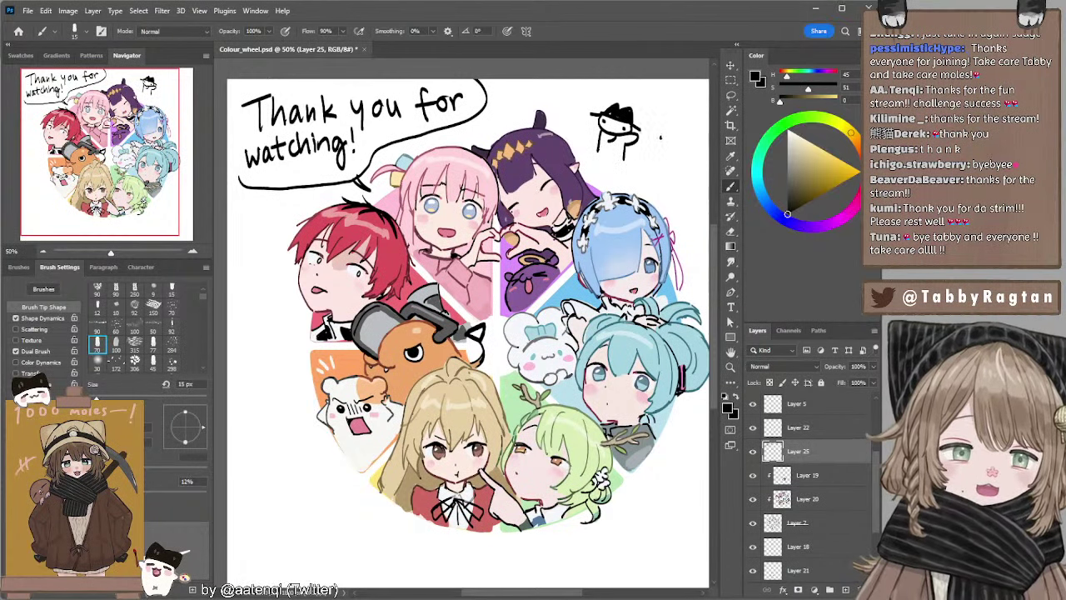
pyautogui.moveTo(660, 108); pyautogui.dragTo(695, 108)
pyautogui.moveTo(688, 109)
pyautogui.mouseDown()
pyautogui.moveTo(686, 135)
pyautogui.moveTo(699, 129)
pyautogui.mouseUp()
pyautogui.click(696, 134)
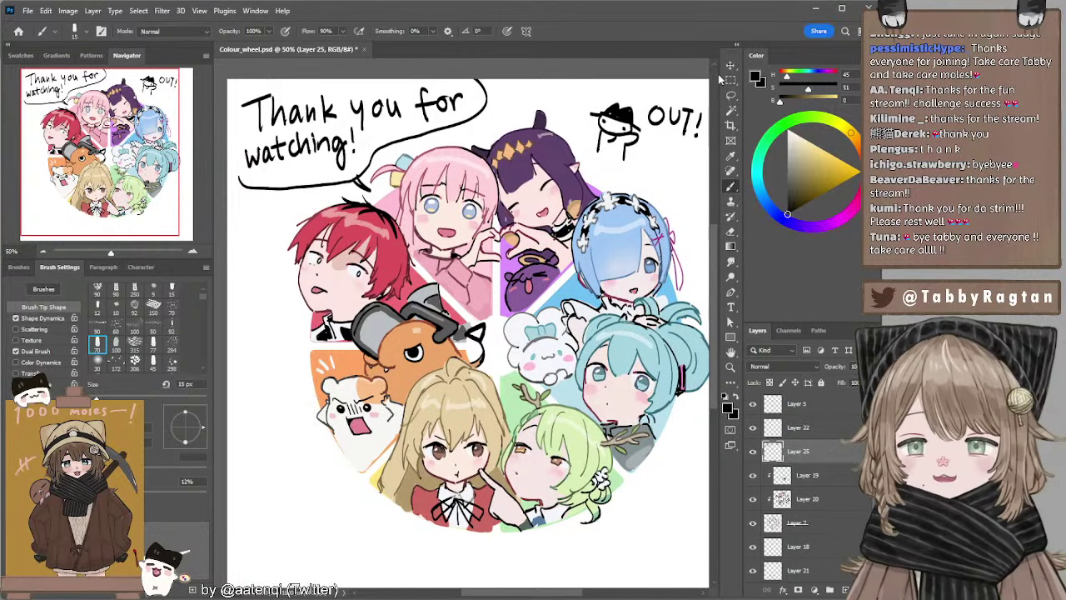